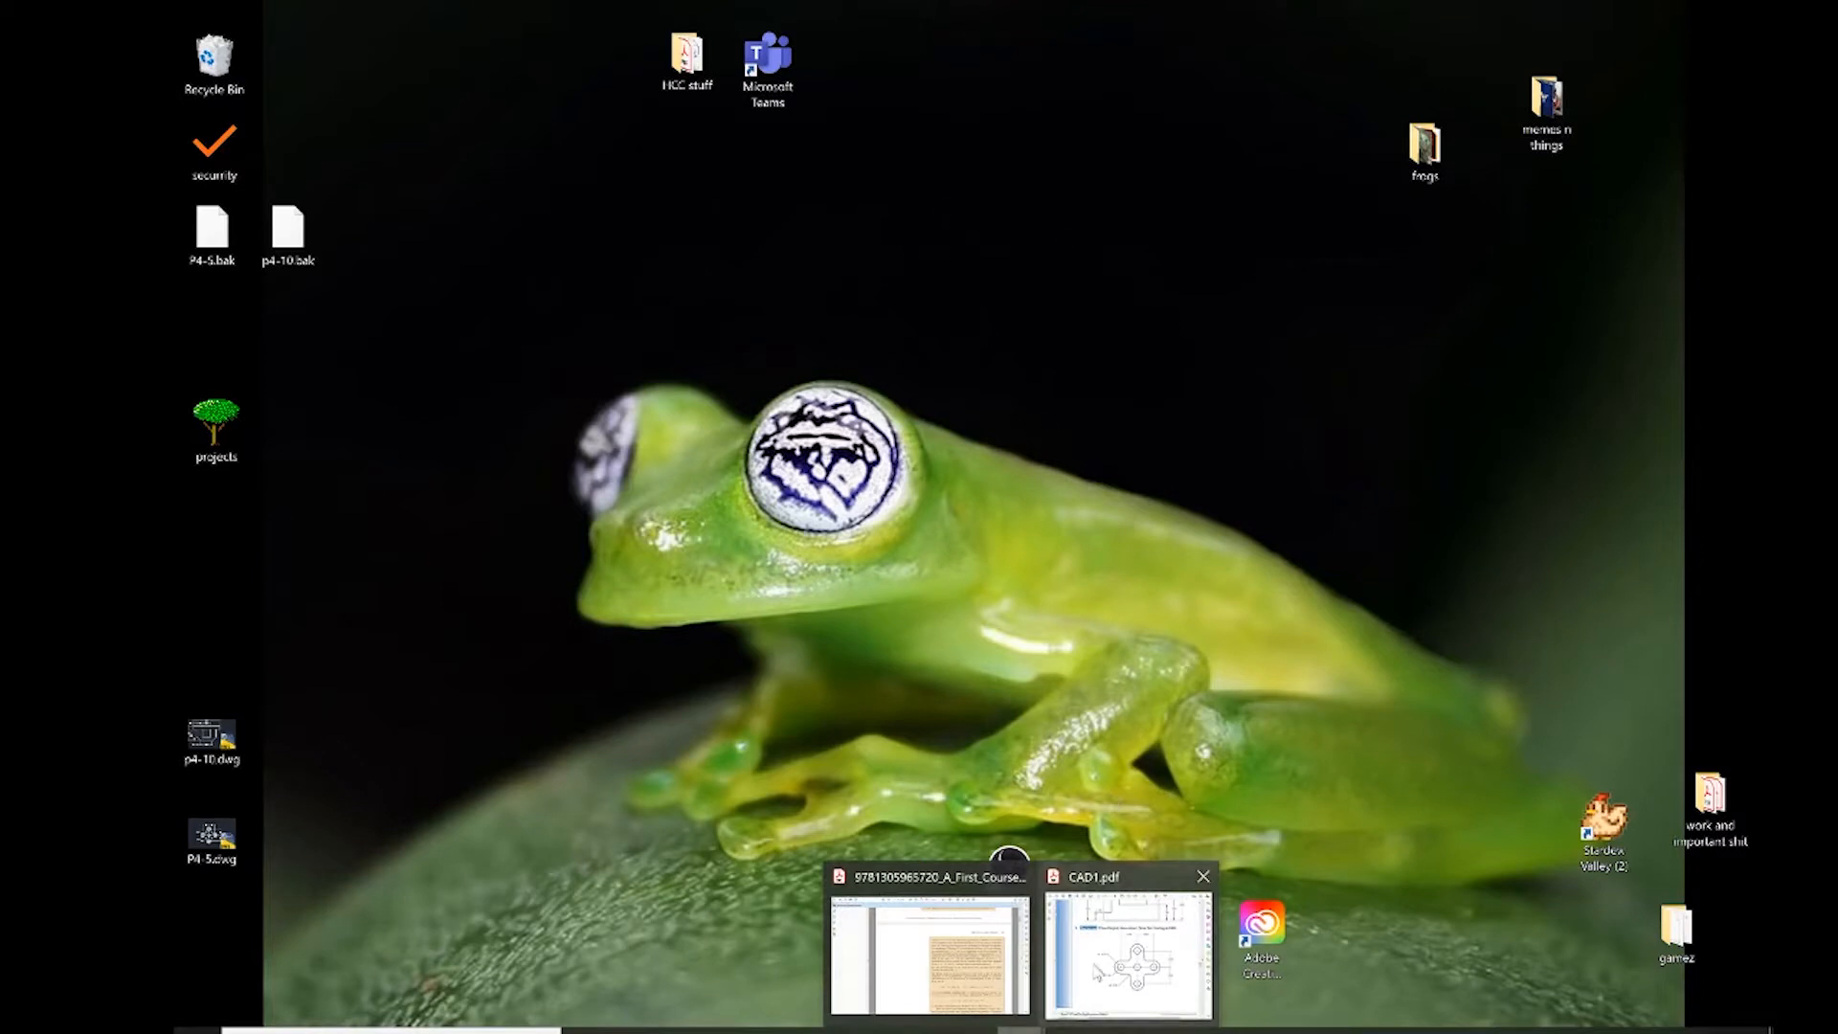
- Bring up the CAD1.pdf exercise, switch to AutoCAD and open the recent drawing "Problem 5 page 116"
{"action": "left_click", "coordinate": [1110, 879]}
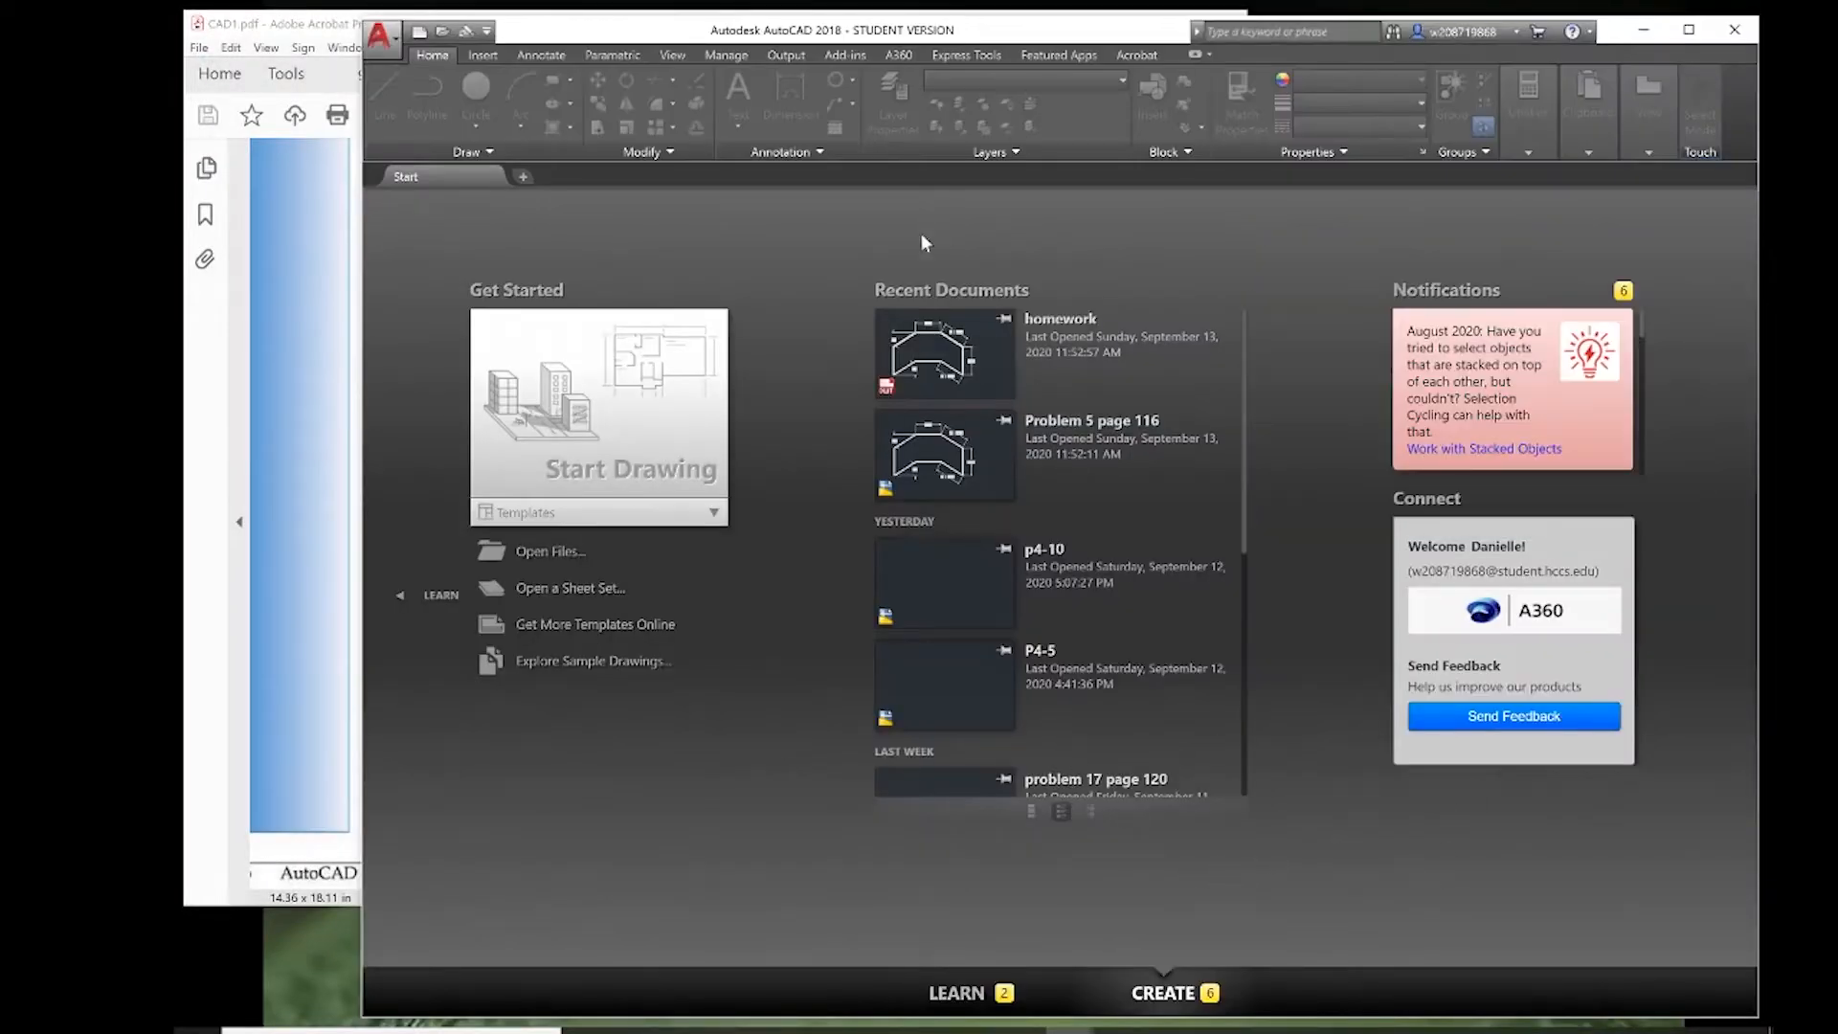
{"action": "left_click", "coordinate": [977, 469]}
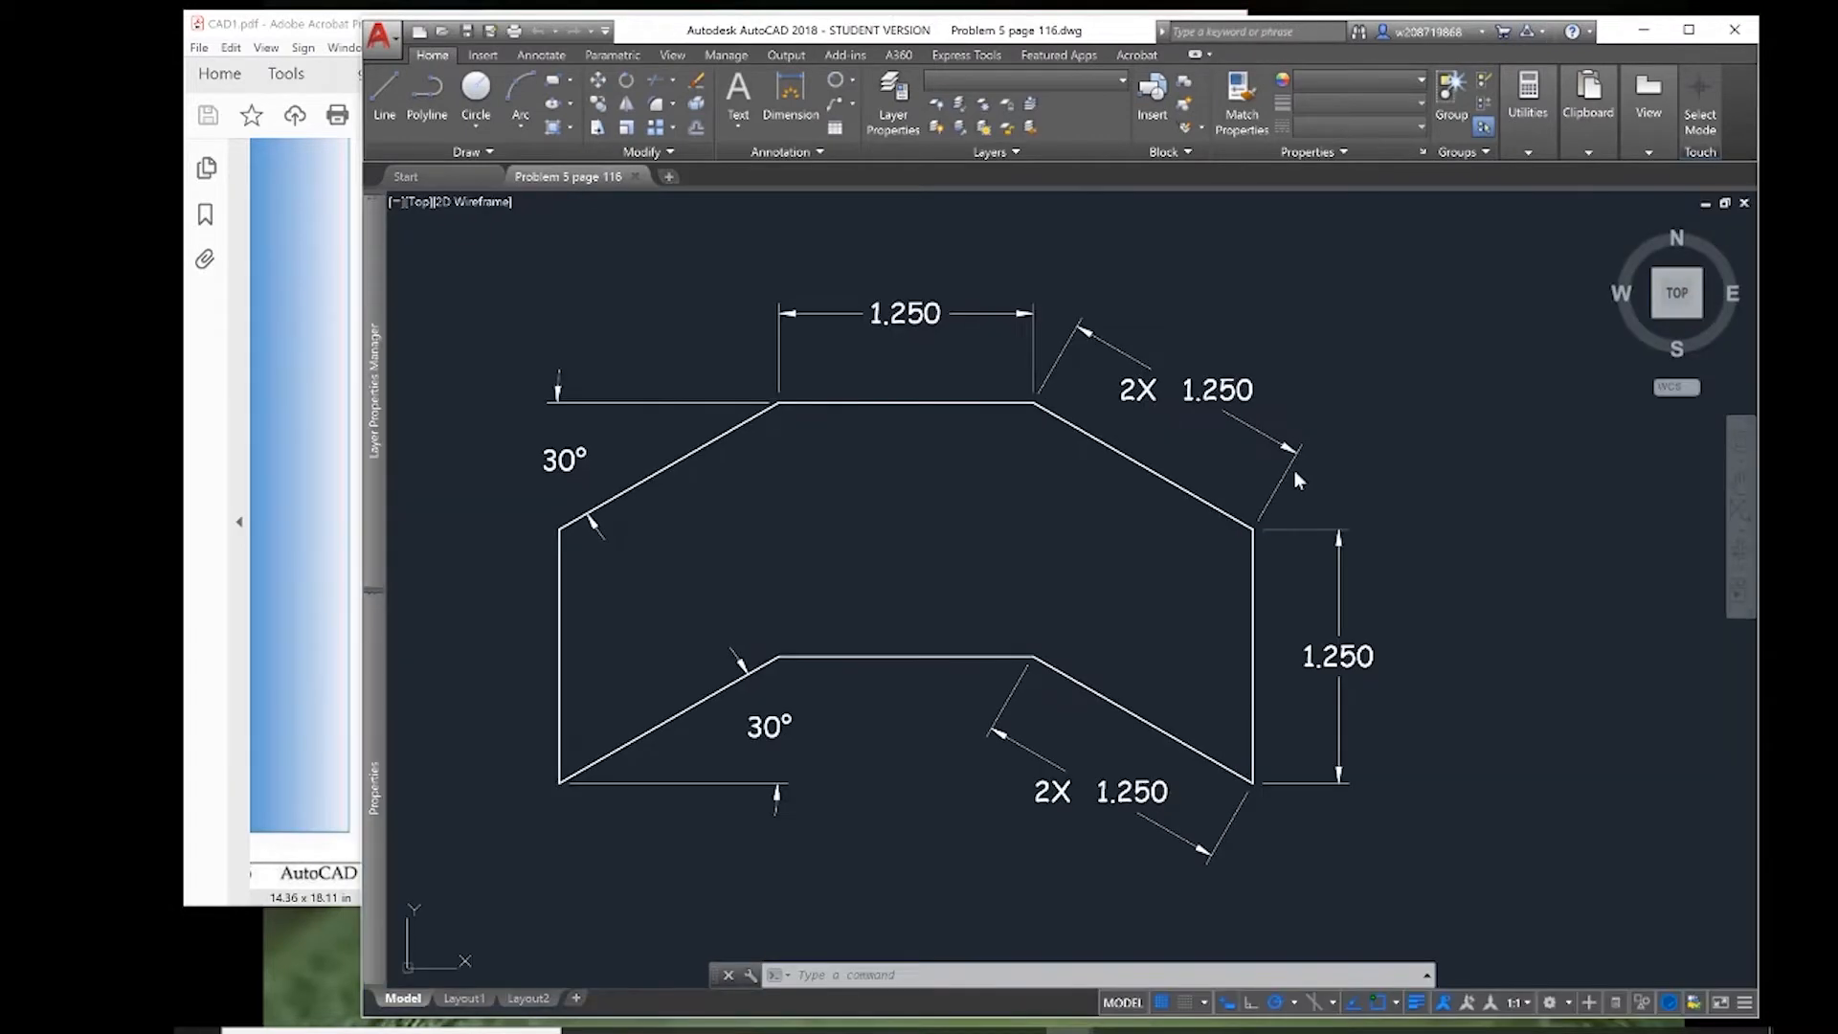
- Save the drawing as an AutoCAD Drawing Template (*.dwt) named "homework" with the description "yeeeeaaahhhh buddy!"
{"action": "left_click", "coordinate": [490, 32]}
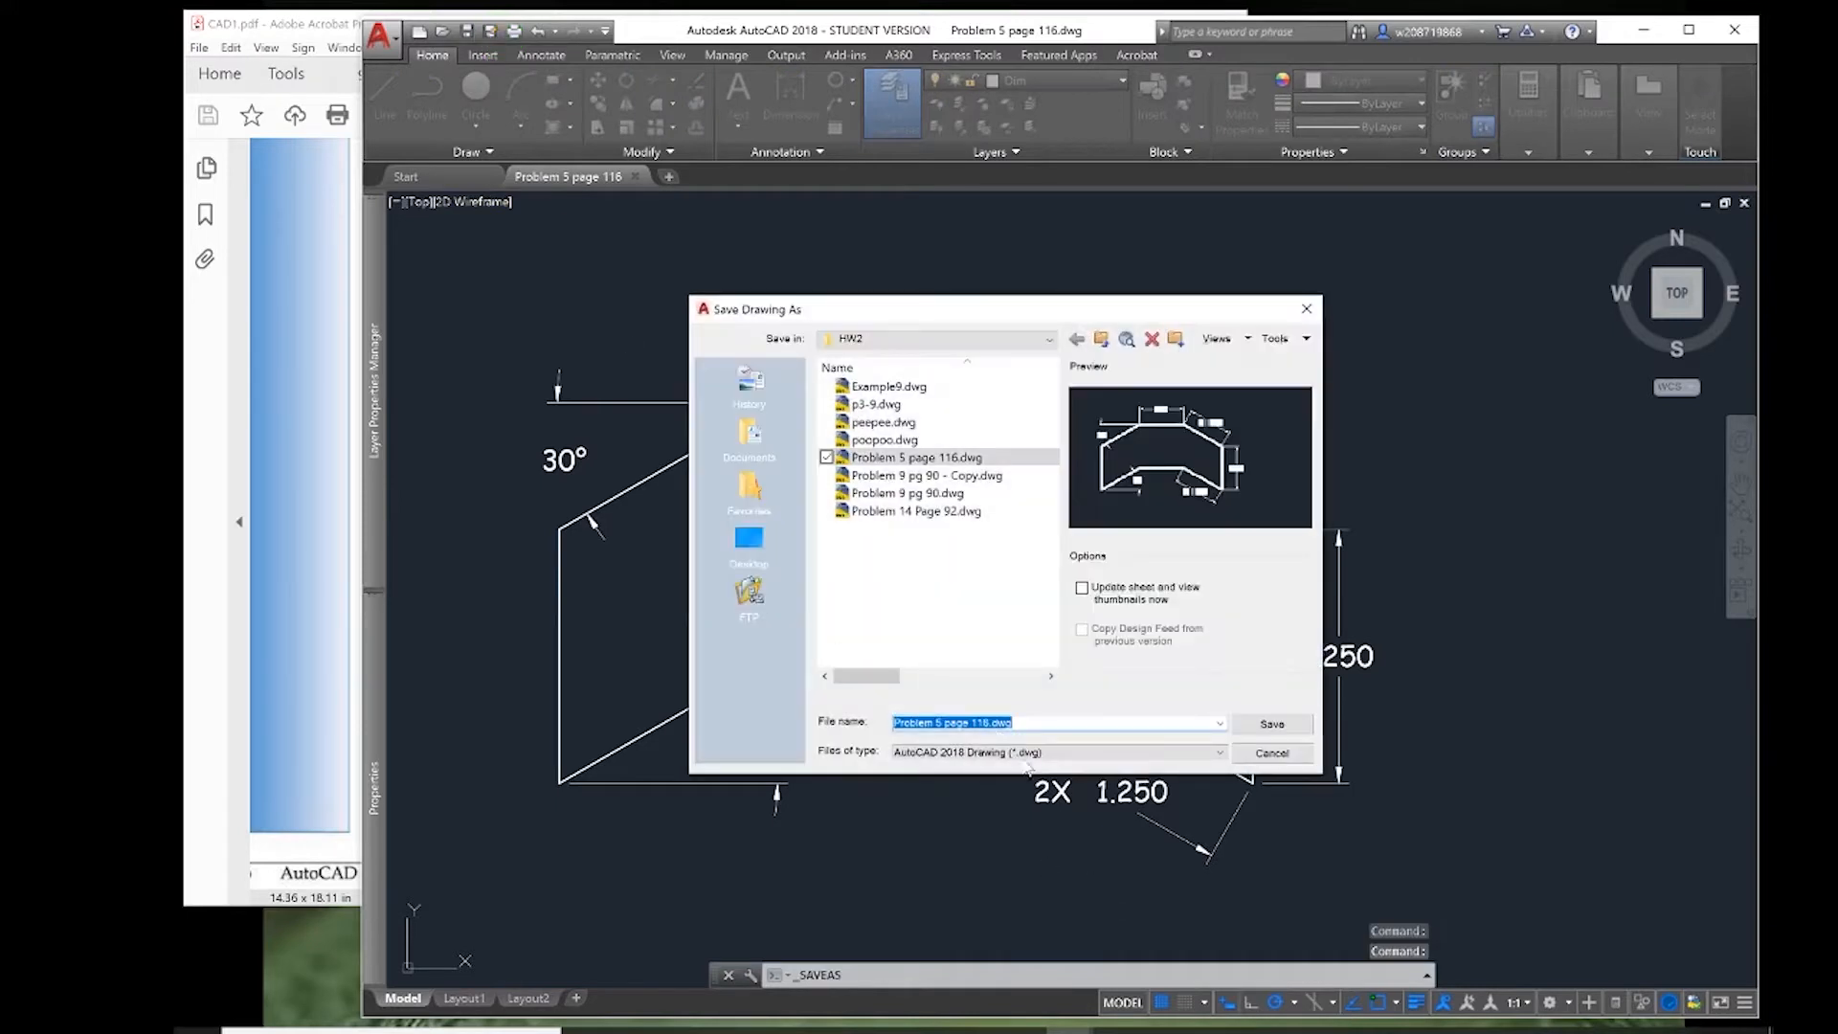
{"action": "left_click", "coordinate": [942, 756]}
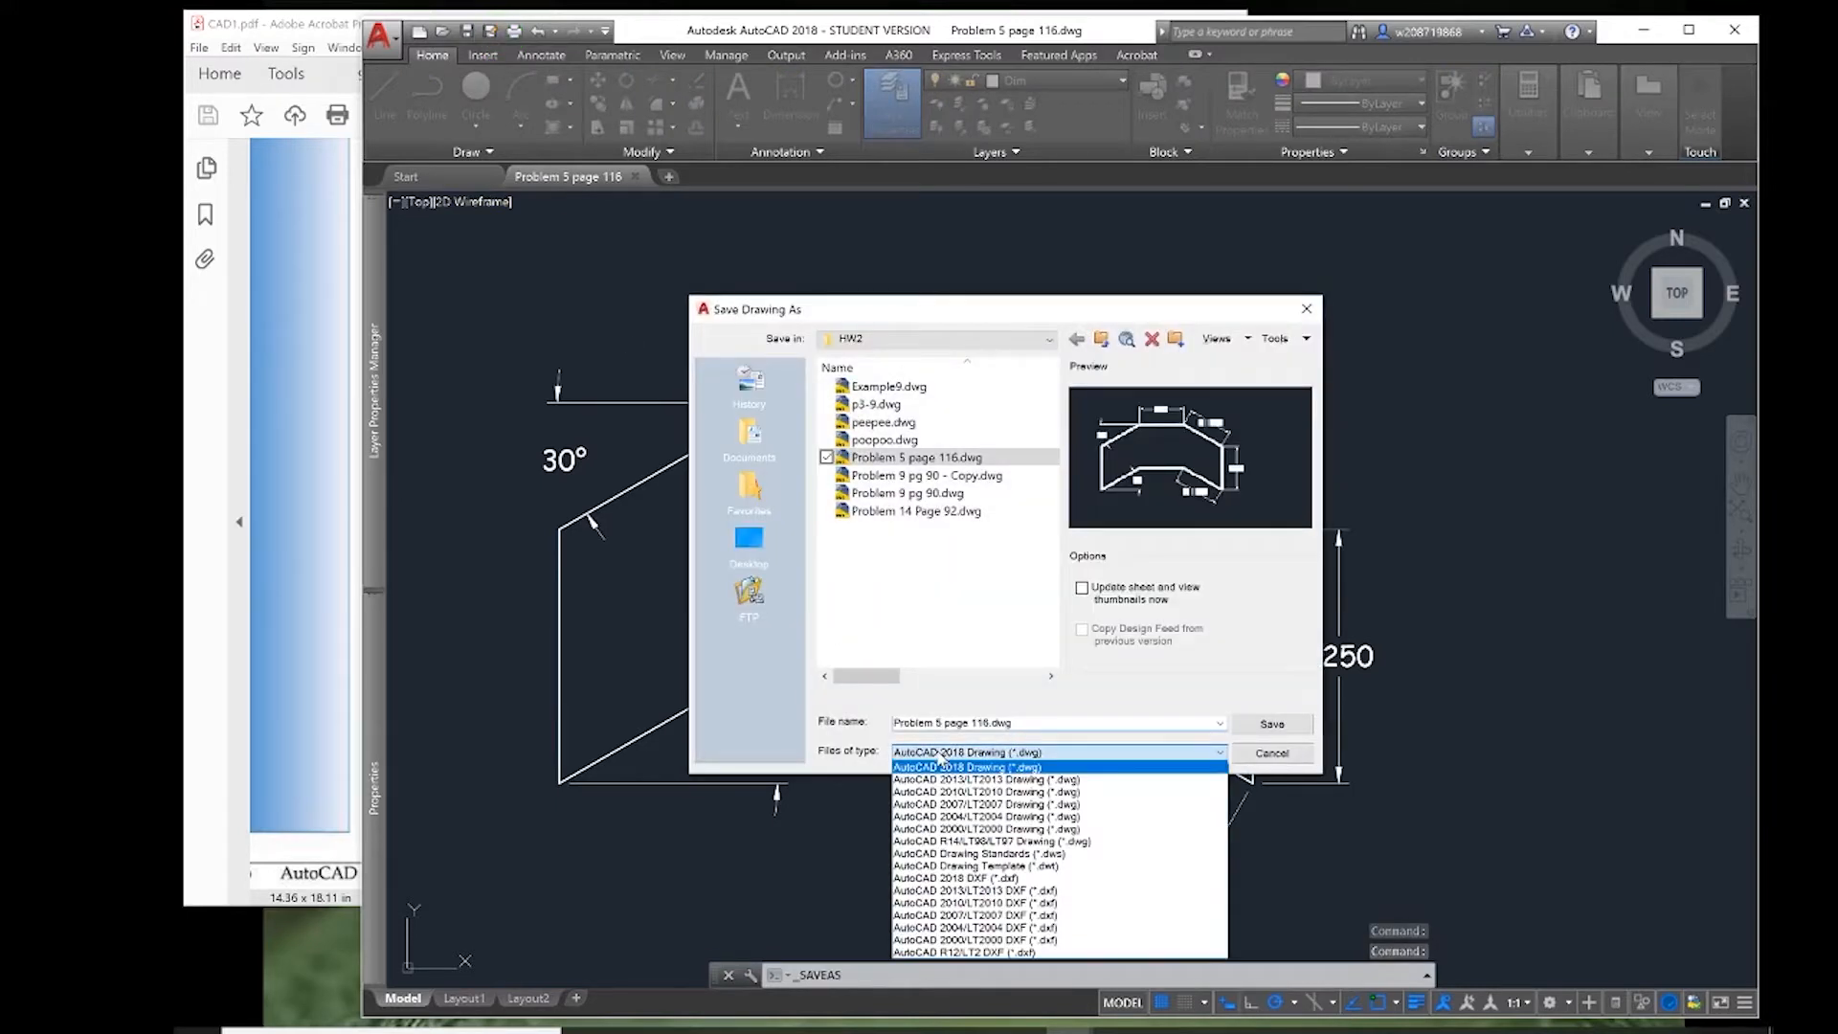
{"action": "left_click", "coordinate": [1022, 867]}
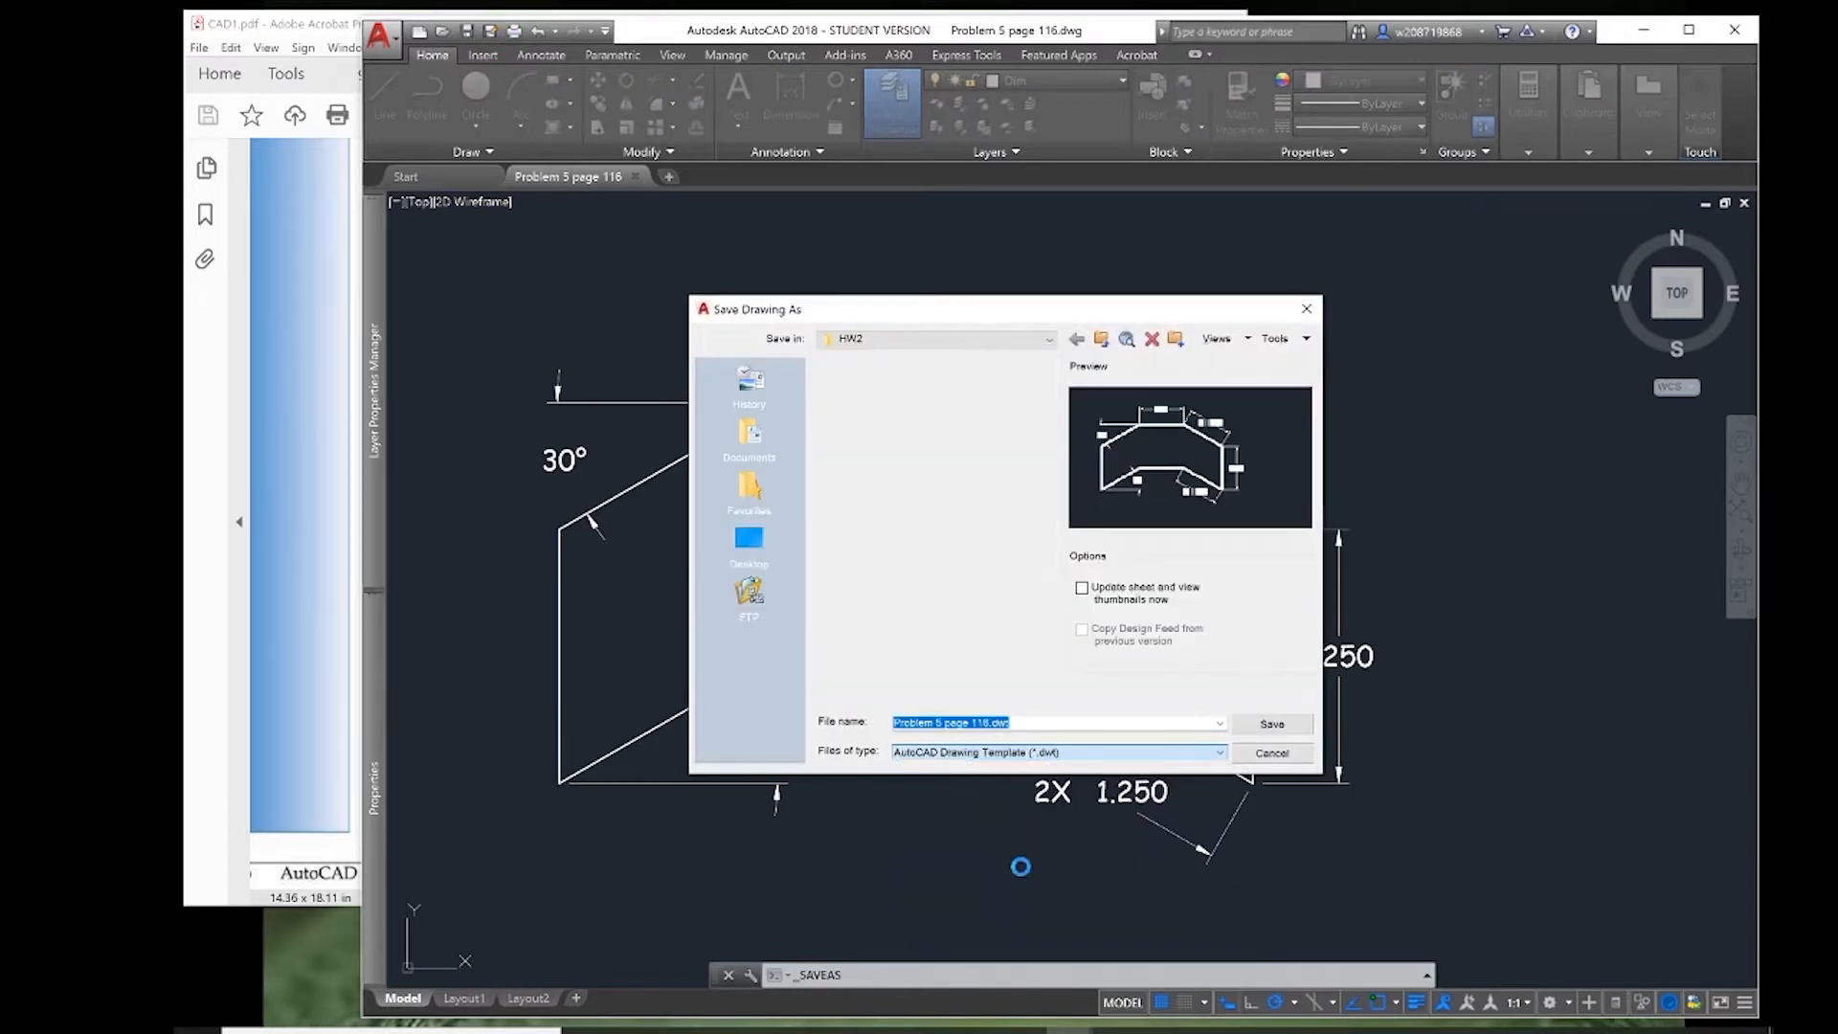
{"action": "key", "text": "BackSpace"}
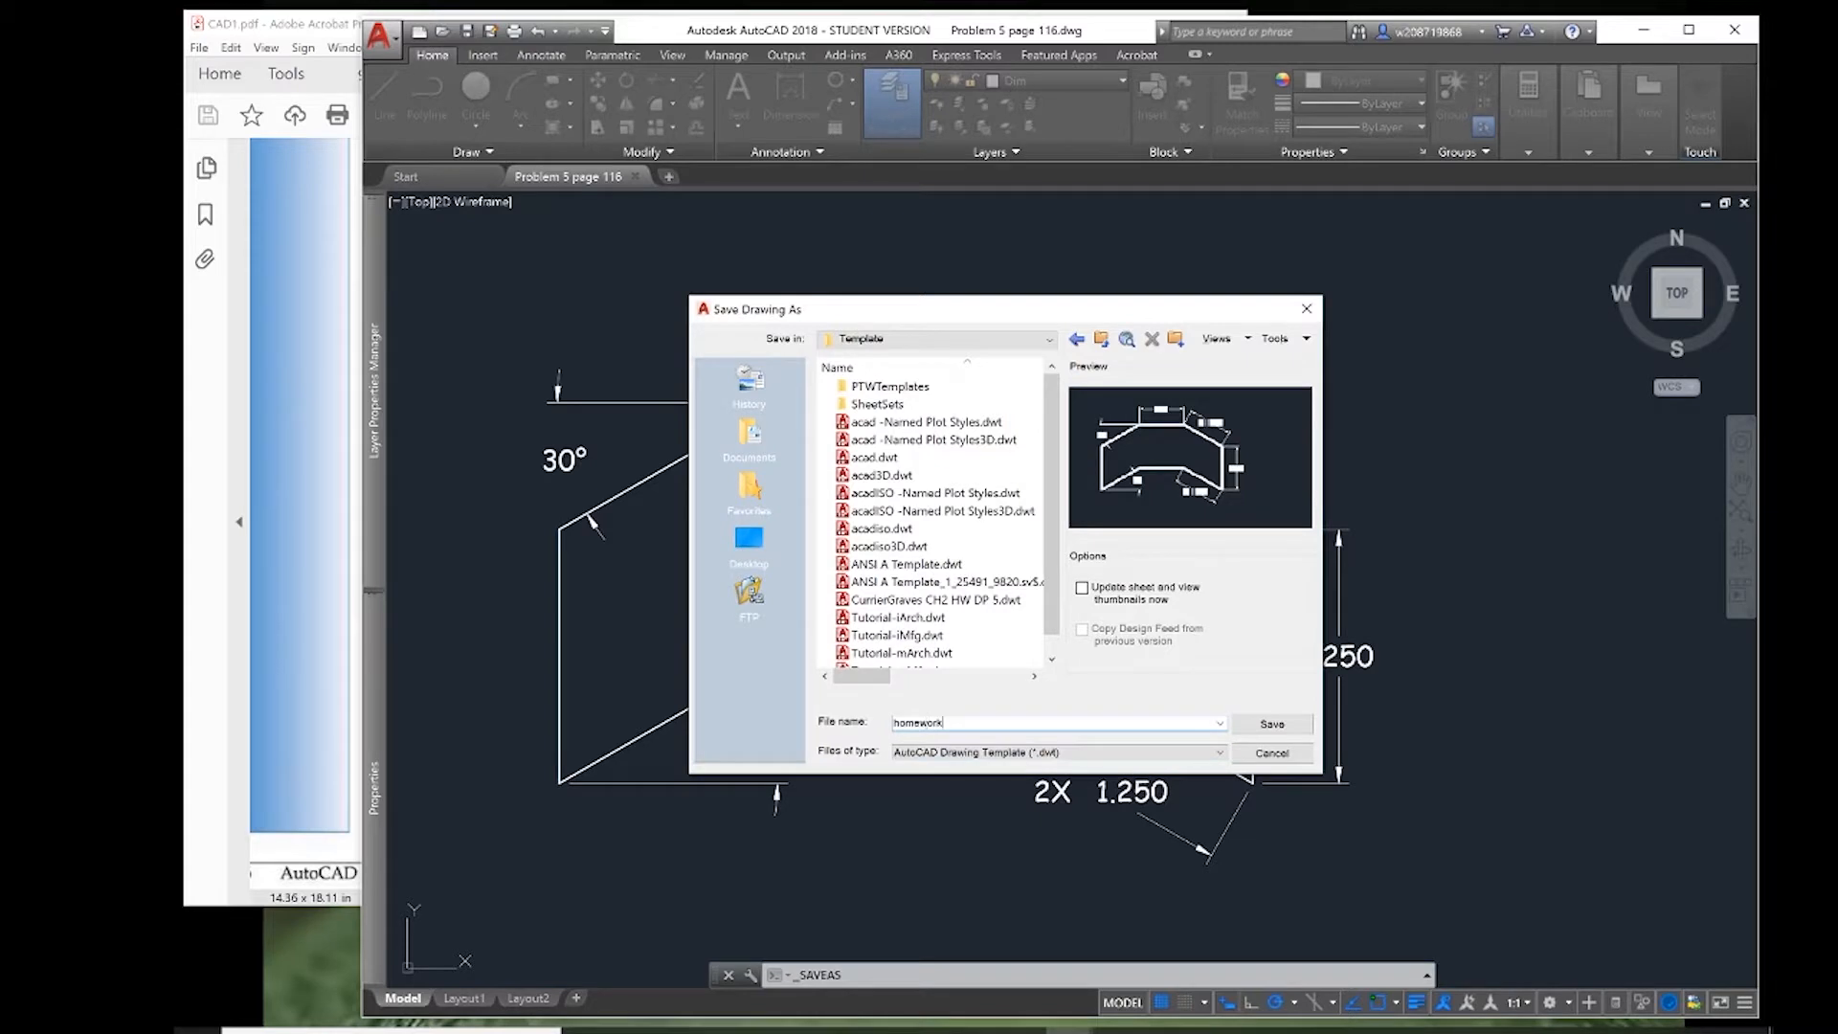
{"action": "left_click", "coordinate": [1270, 725]}
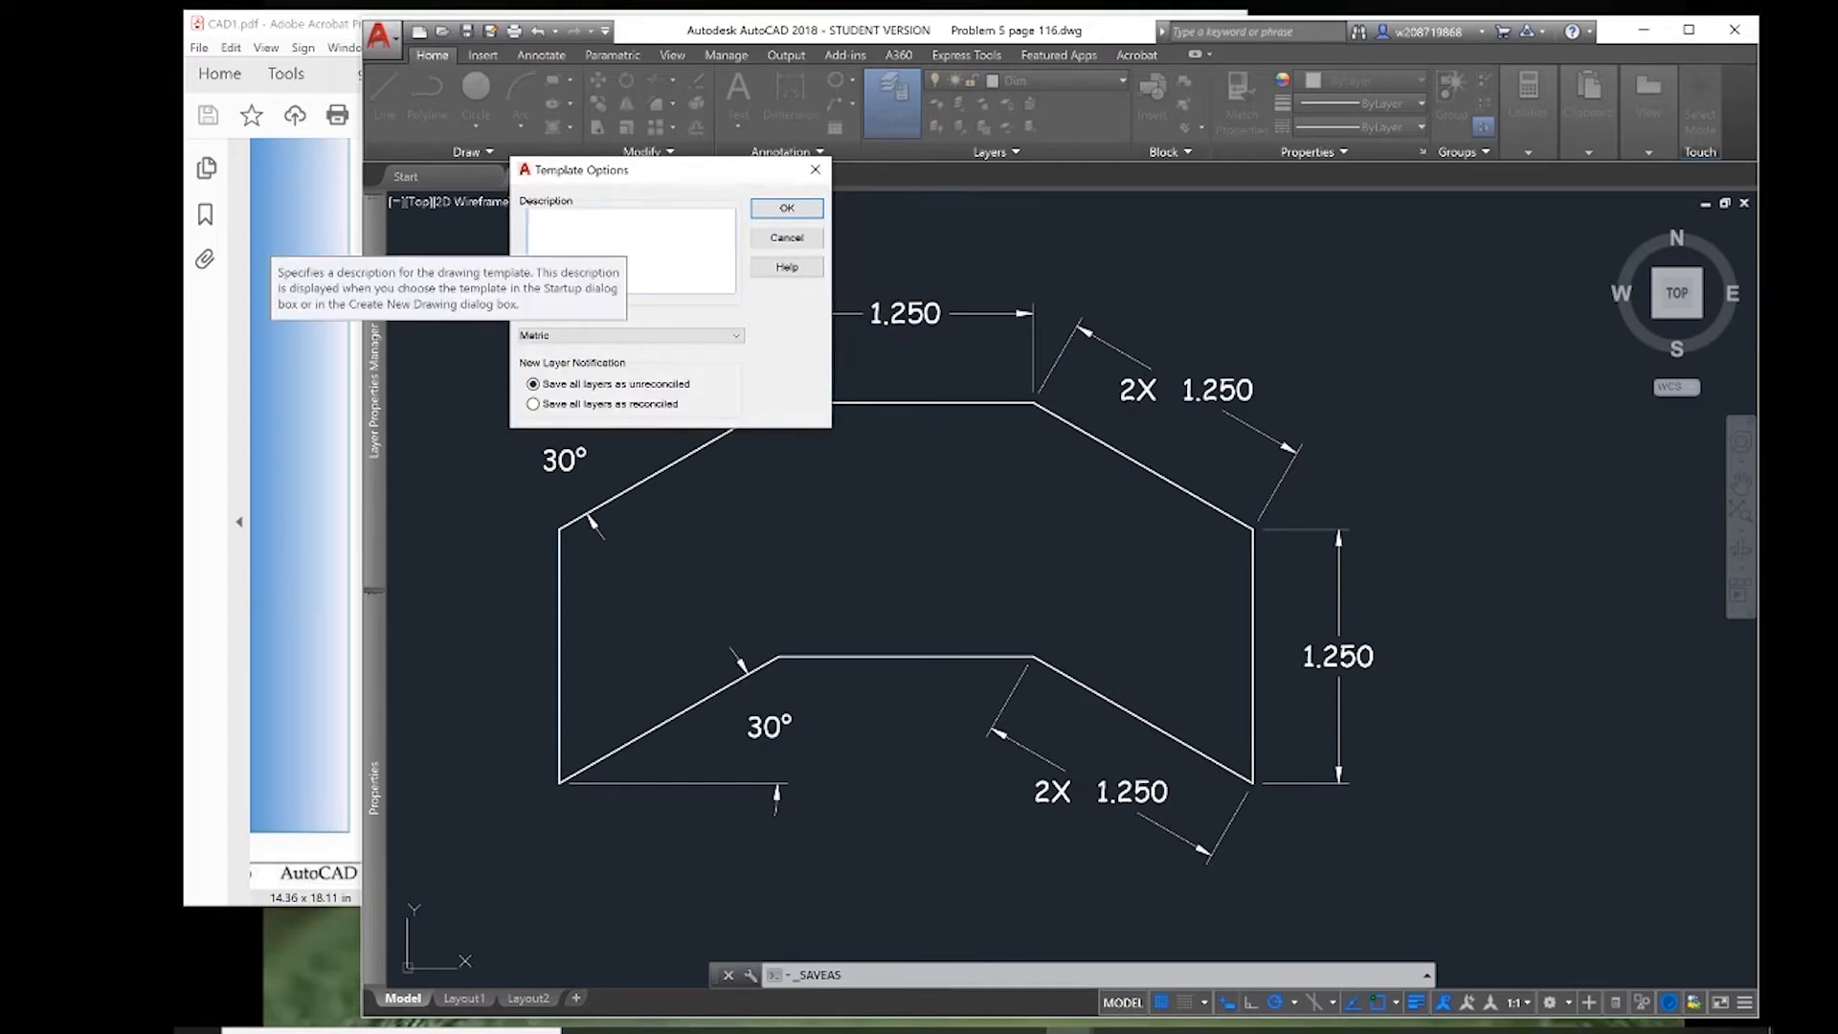
{"action": "type", "text": "yooooaaahhhh buddy!"}
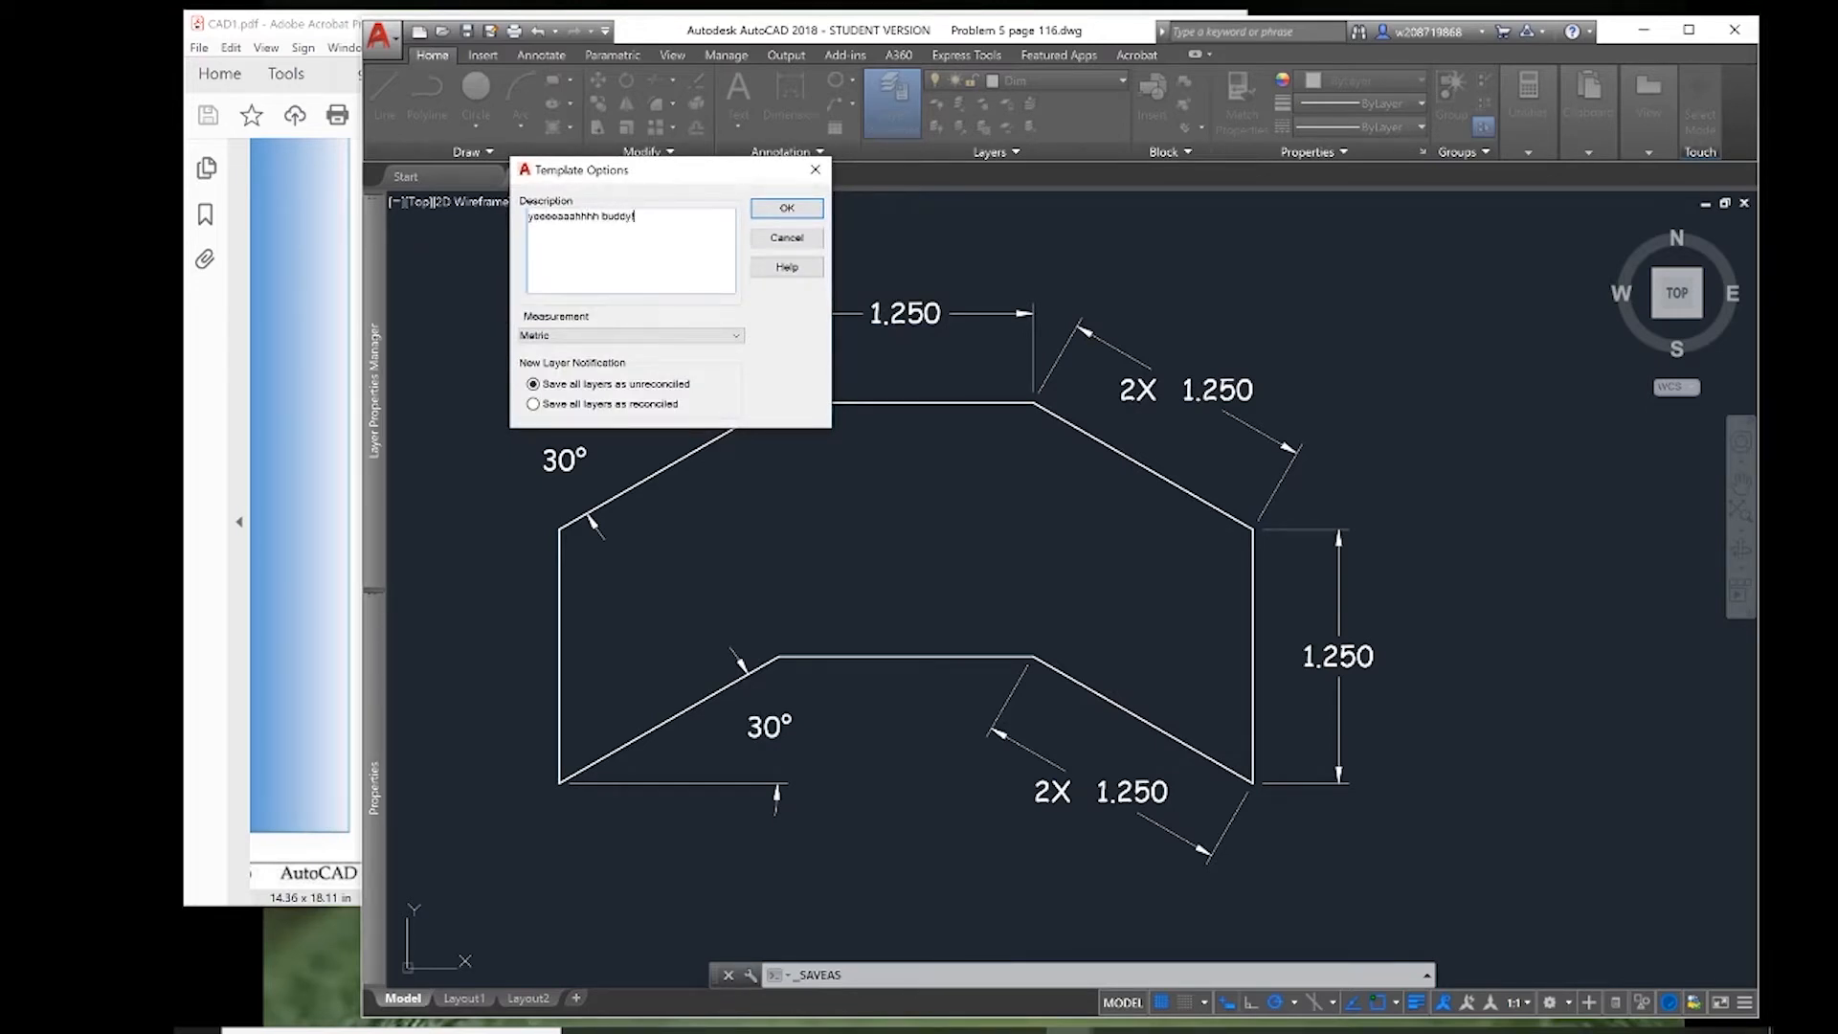
{"action": "key", "text": "Return"}
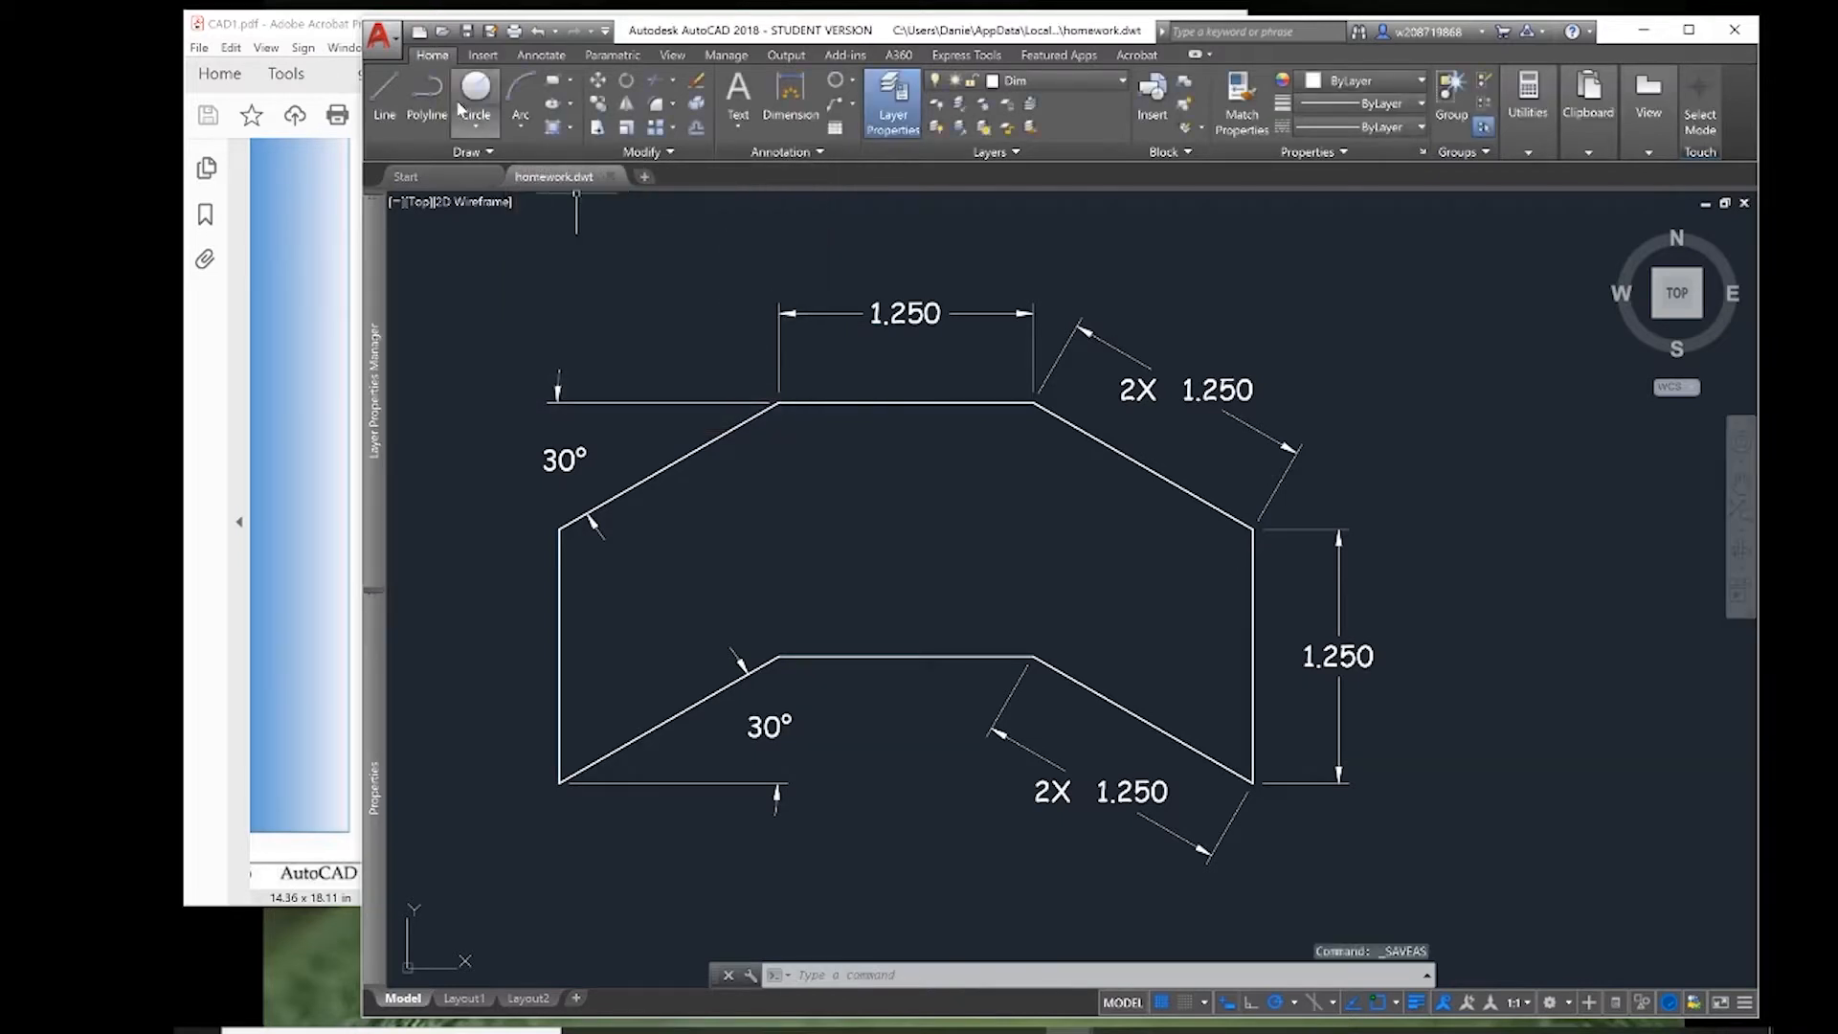
- Erase all outline geometry and dimensions from the homework template and save it
{"action": "left_click", "coordinate": [1486, 227]}
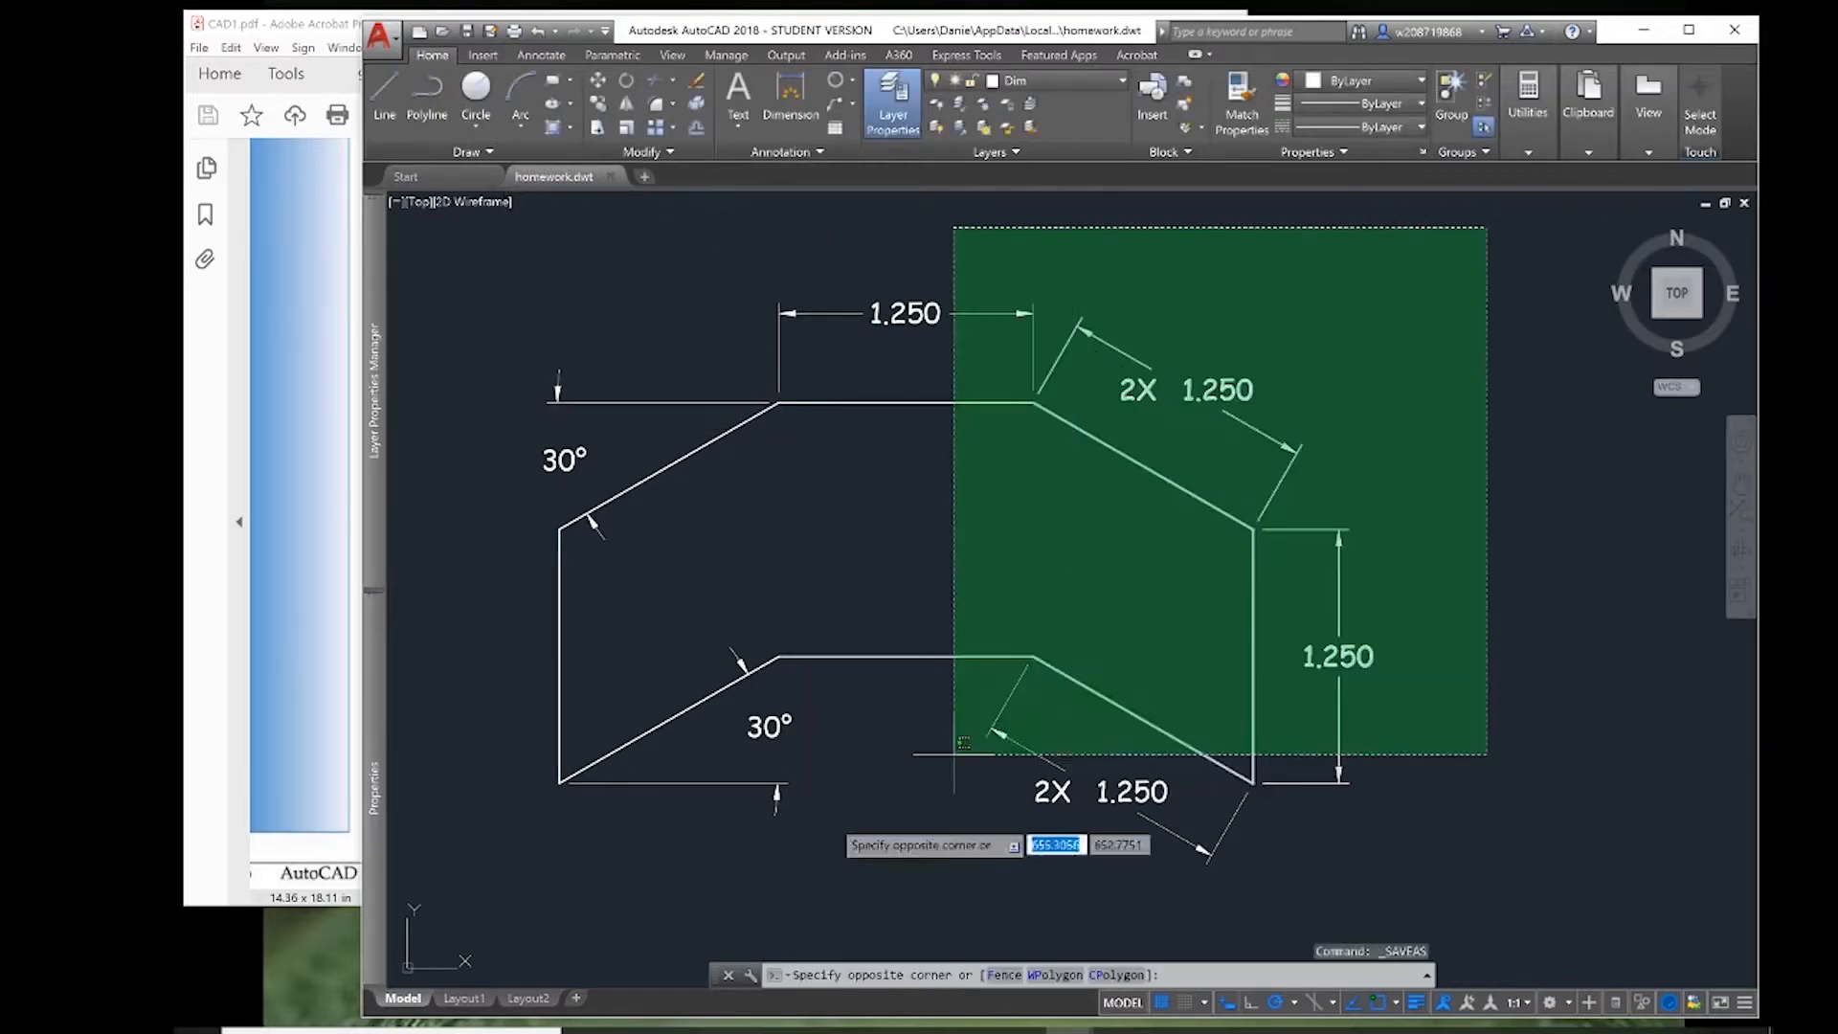
{"action": "left_click", "coordinate": [433, 922]}
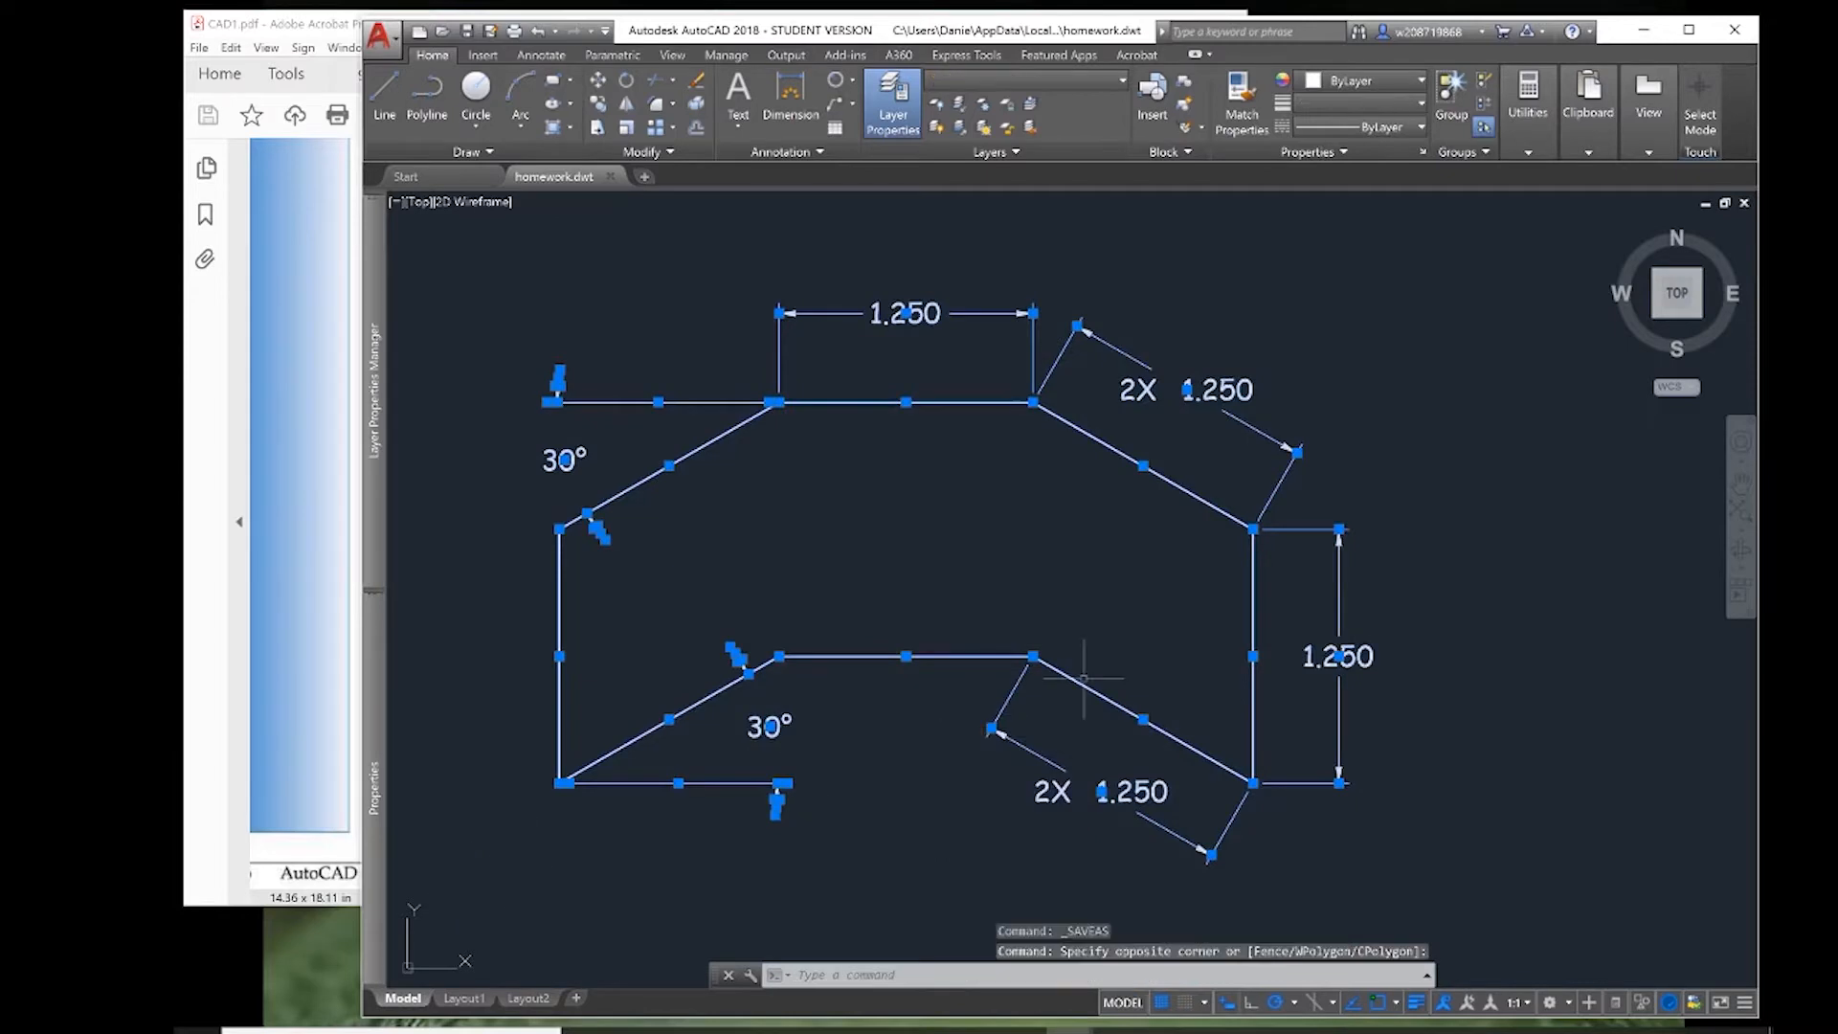
{"action": "key", "text": "Delete"}
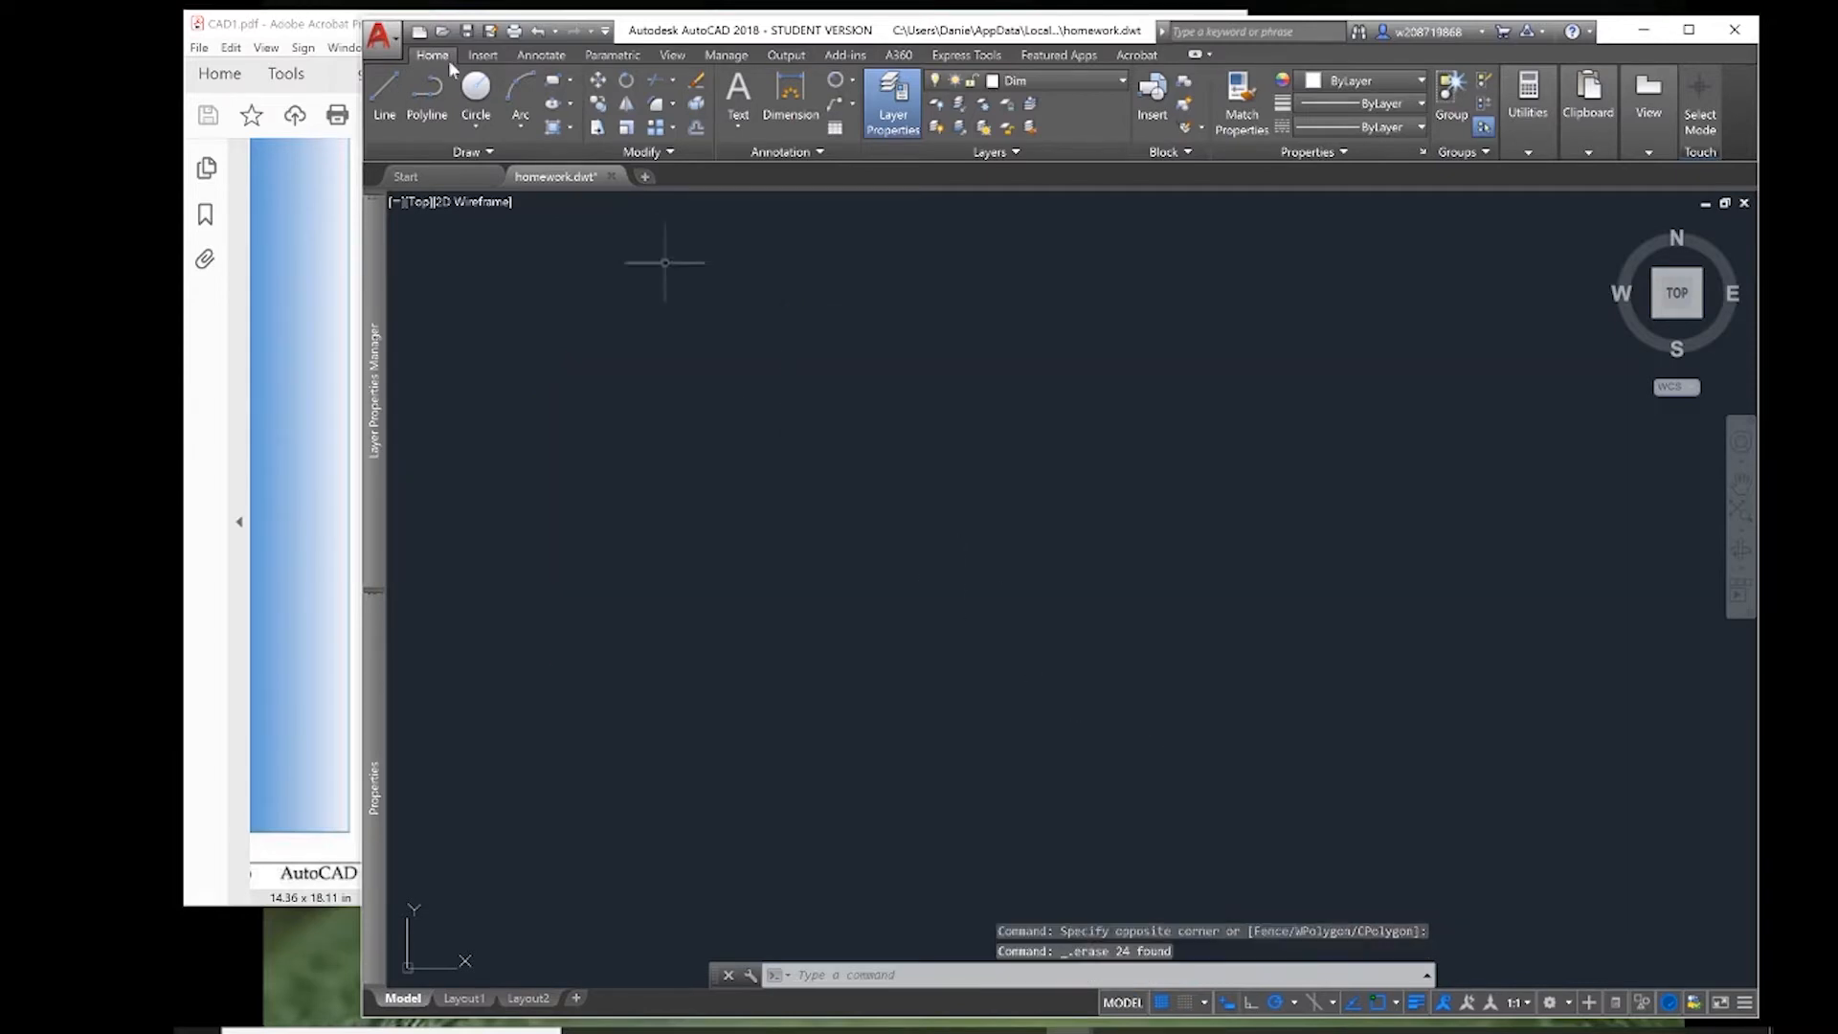
{"action": "left_click", "coordinate": [470, 31]}
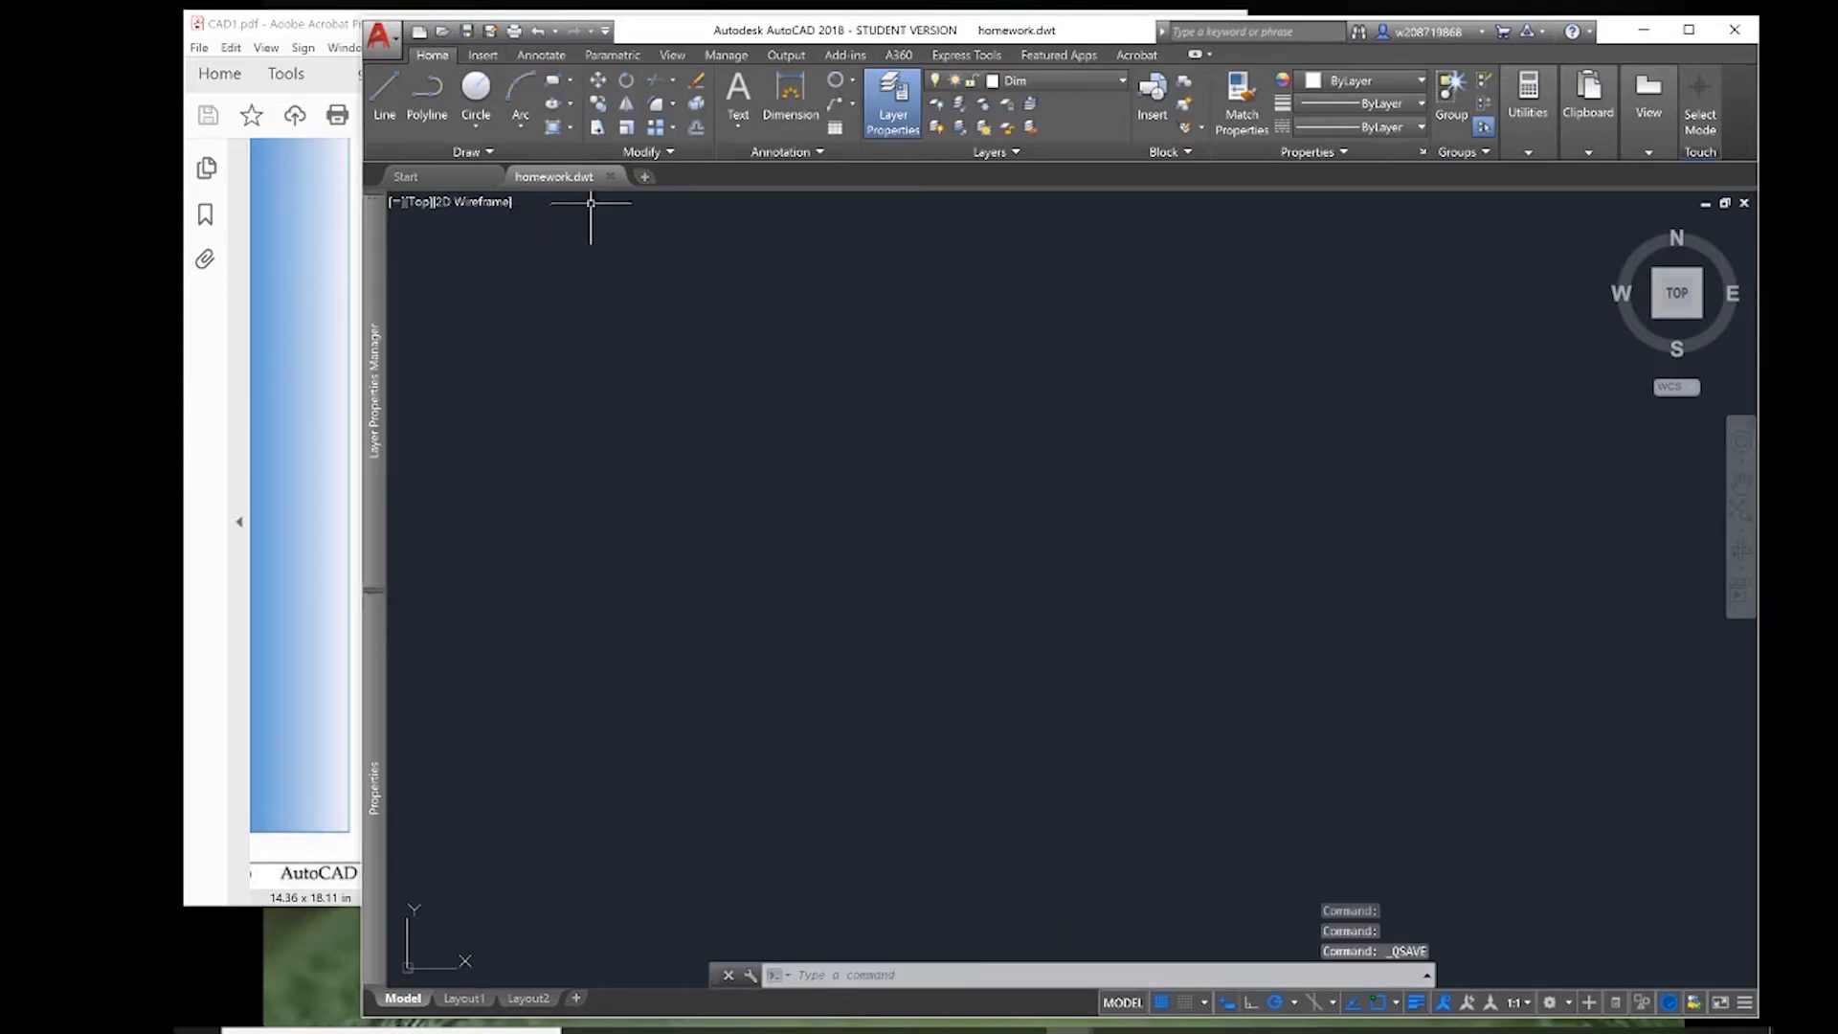
- Close the homework template and start a new drawing based on homework.dwt
{"action": "left_click", "coordinate": [610, 177]}
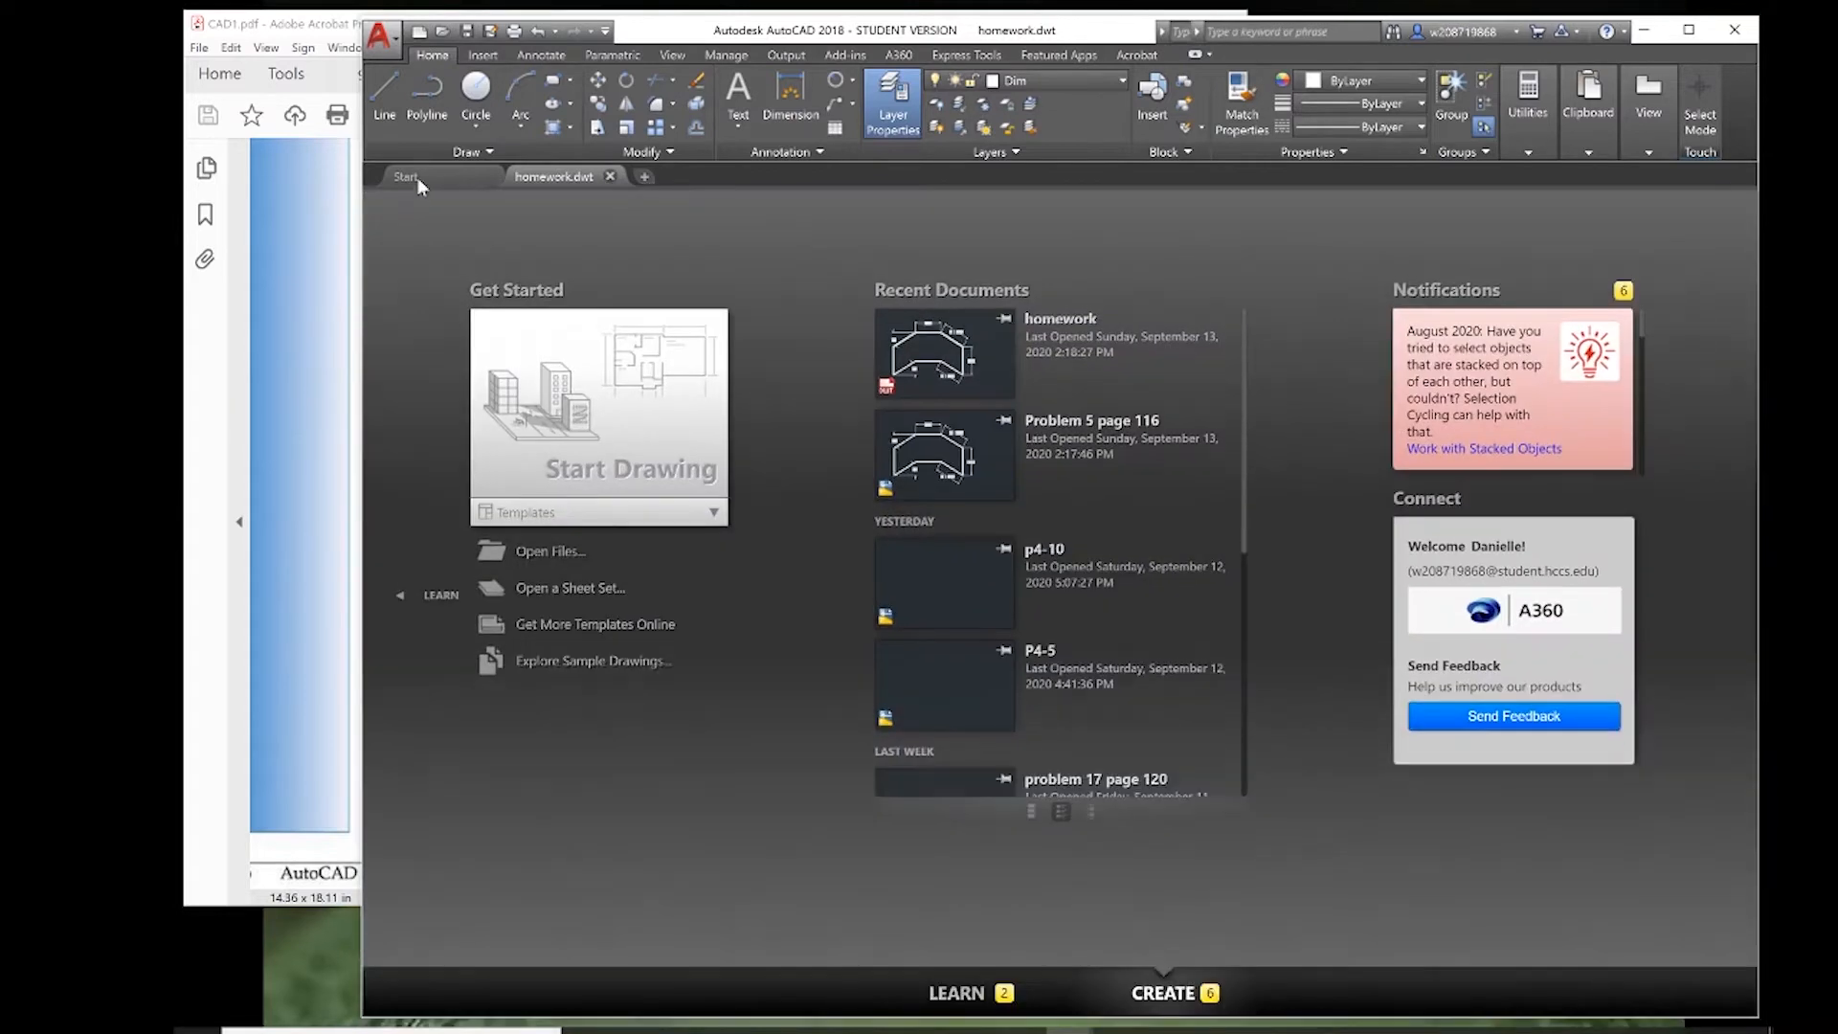
{"action": "left_click", "coordinate": [675, 510]}
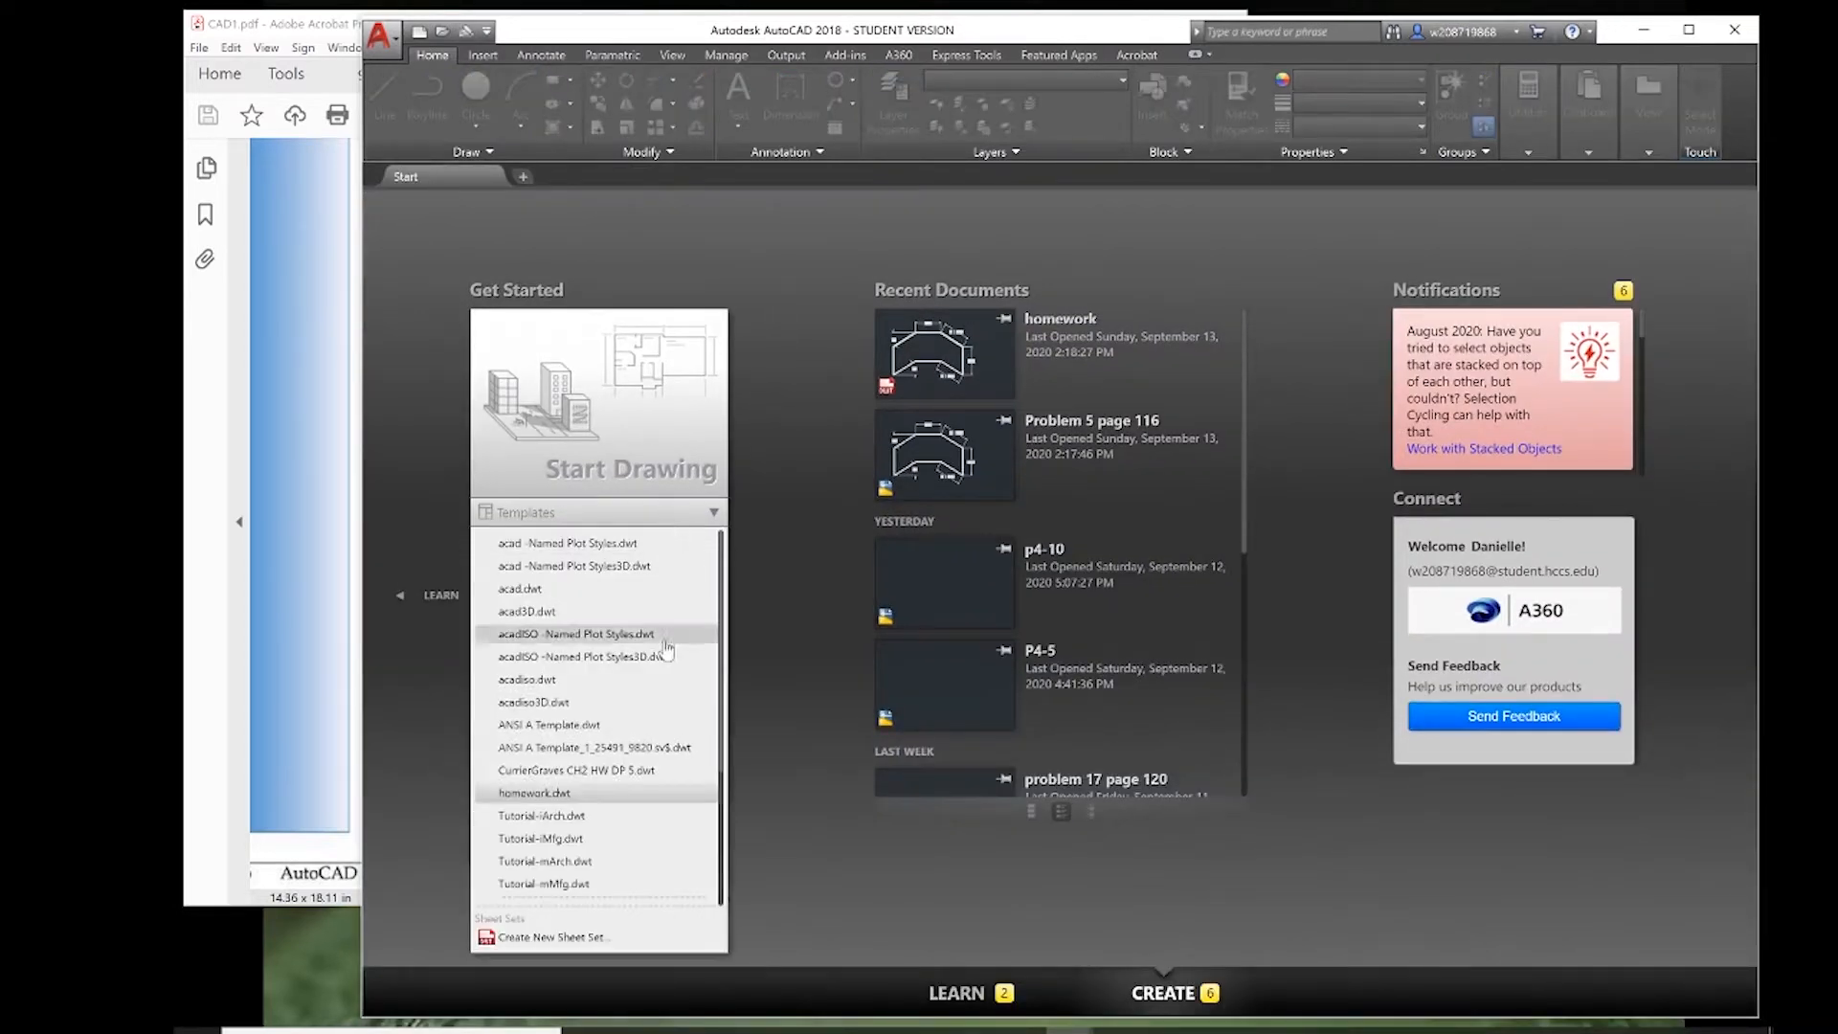
{"action": "left_click", "coordinate": [651, 791]}
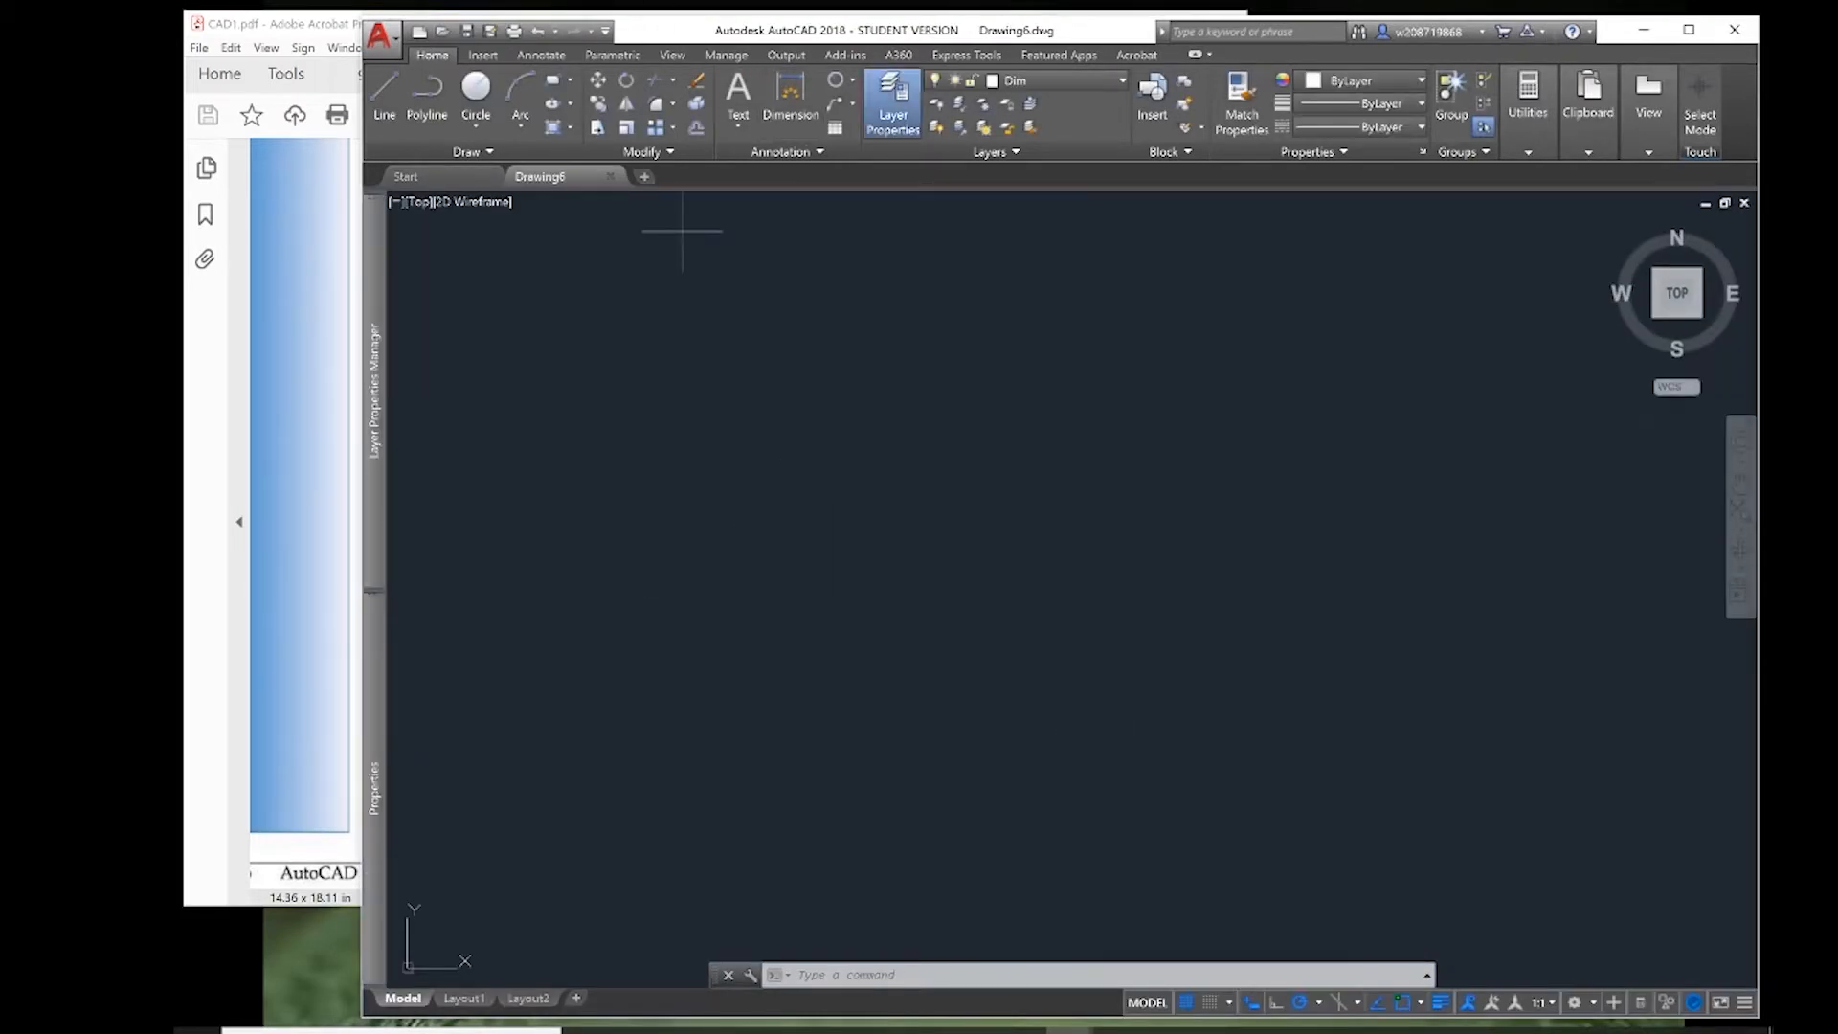
- Try placing a test dimension about 1.907 long between two free points in the empty drawing, and undo it
{"action": "left_click", "coordinate": [790, 95]}
{"action": "left_click", "coordinate": [718, 506]}
{"action": "left_click", "coordinate": [1105, 508]}
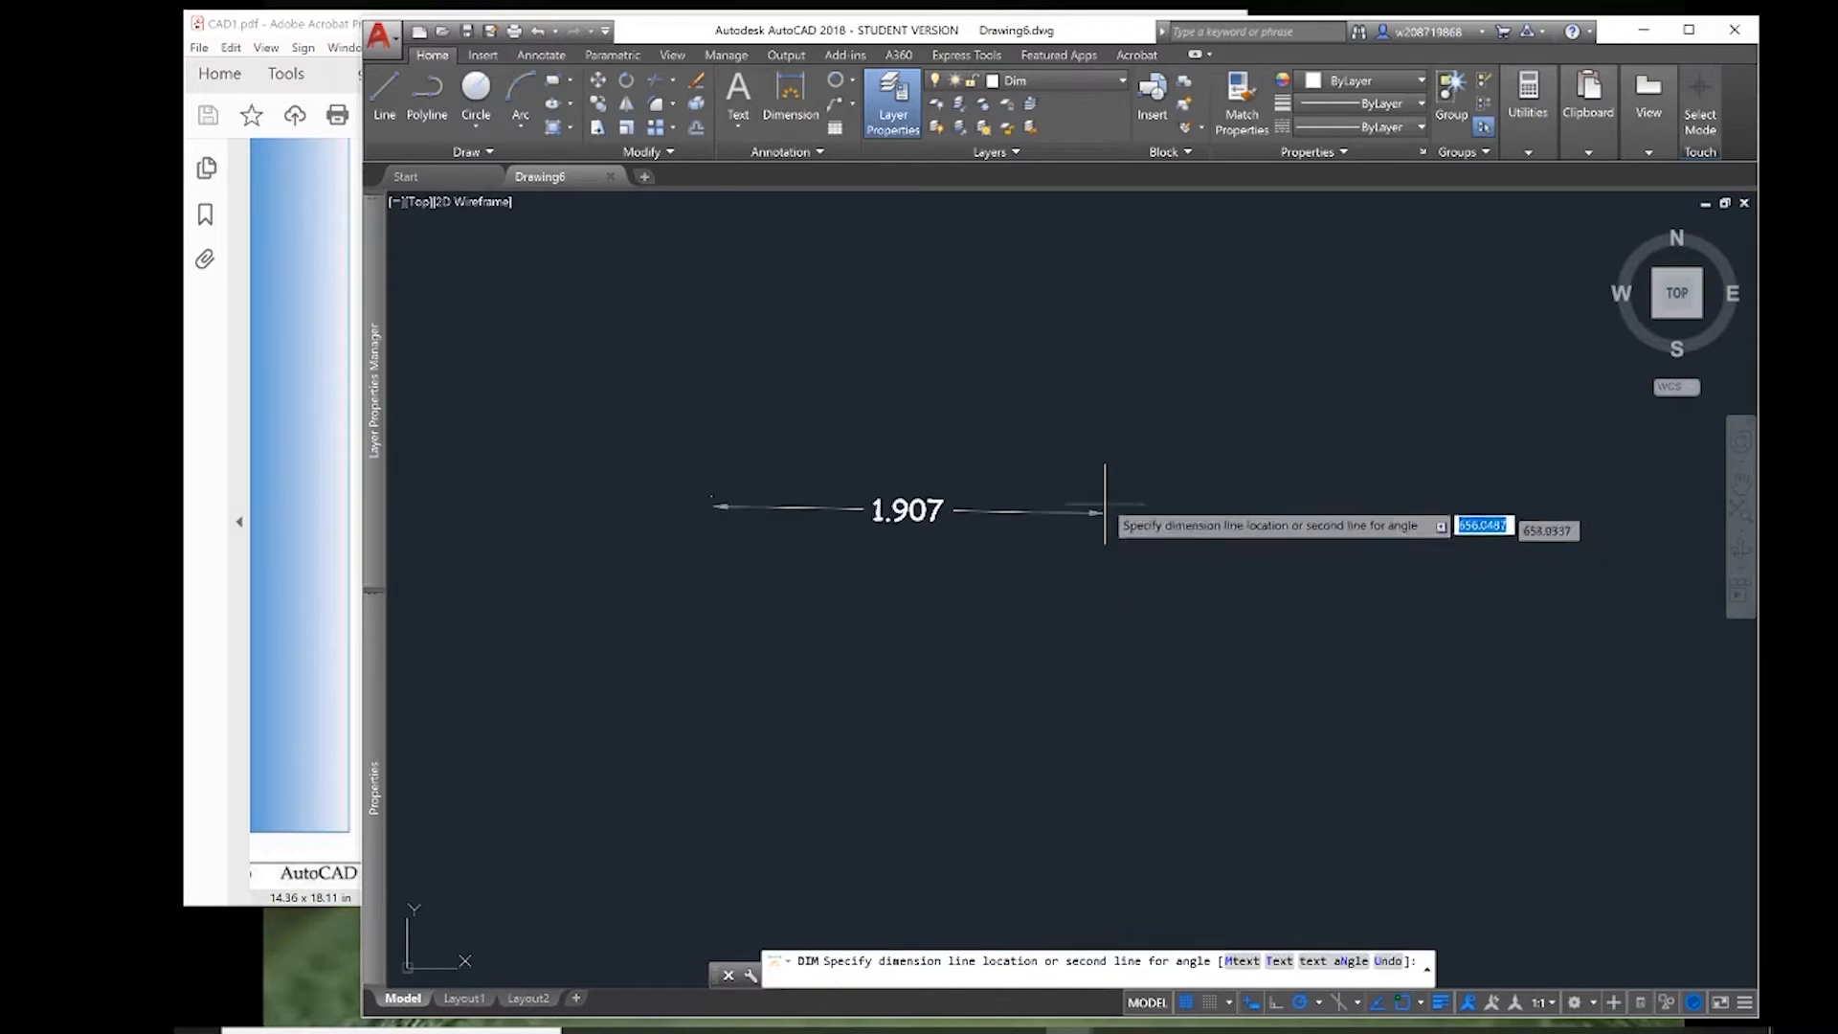
{"action": "left_click", "coordinate": [1100, 369]}
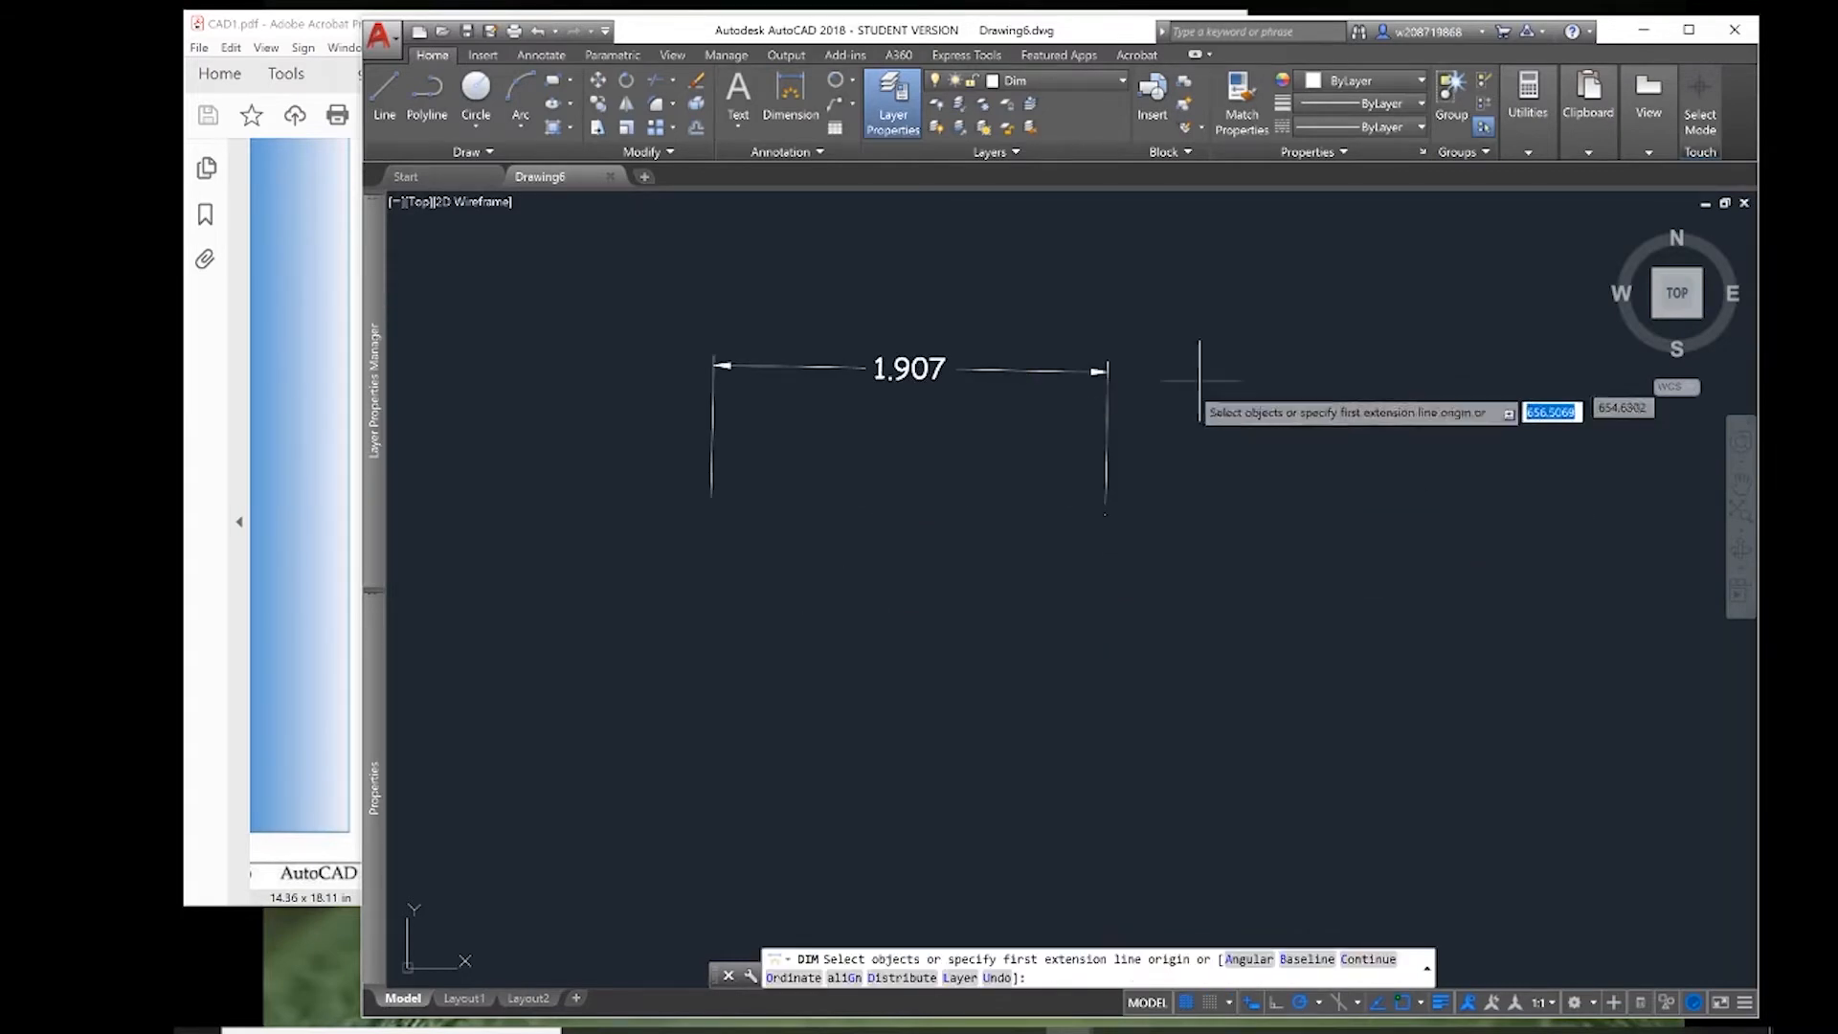
{"action": "key", "text": "ctrl+z"}
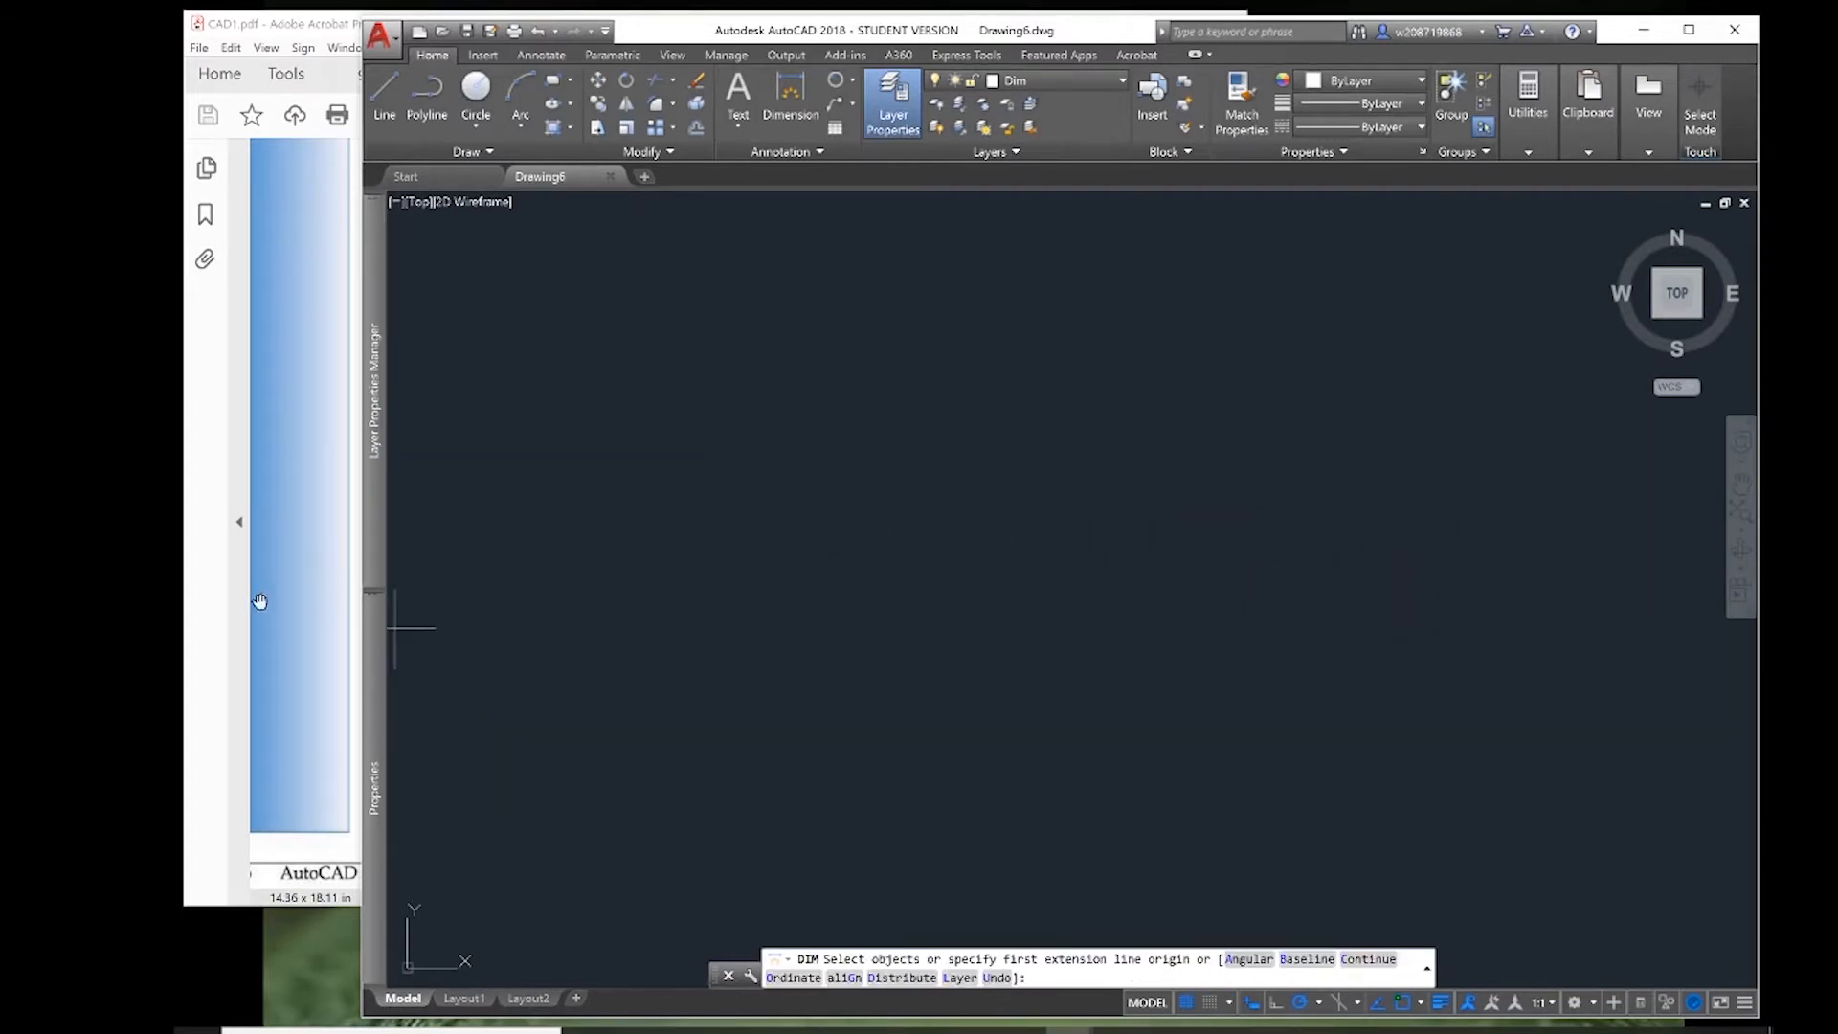
- Examine the P4-5 part view in CAD1.pdf, return to the new AutoCAD drawing and leave the dimension command
{"action": "left_click", "coordinate": [327, 639]}
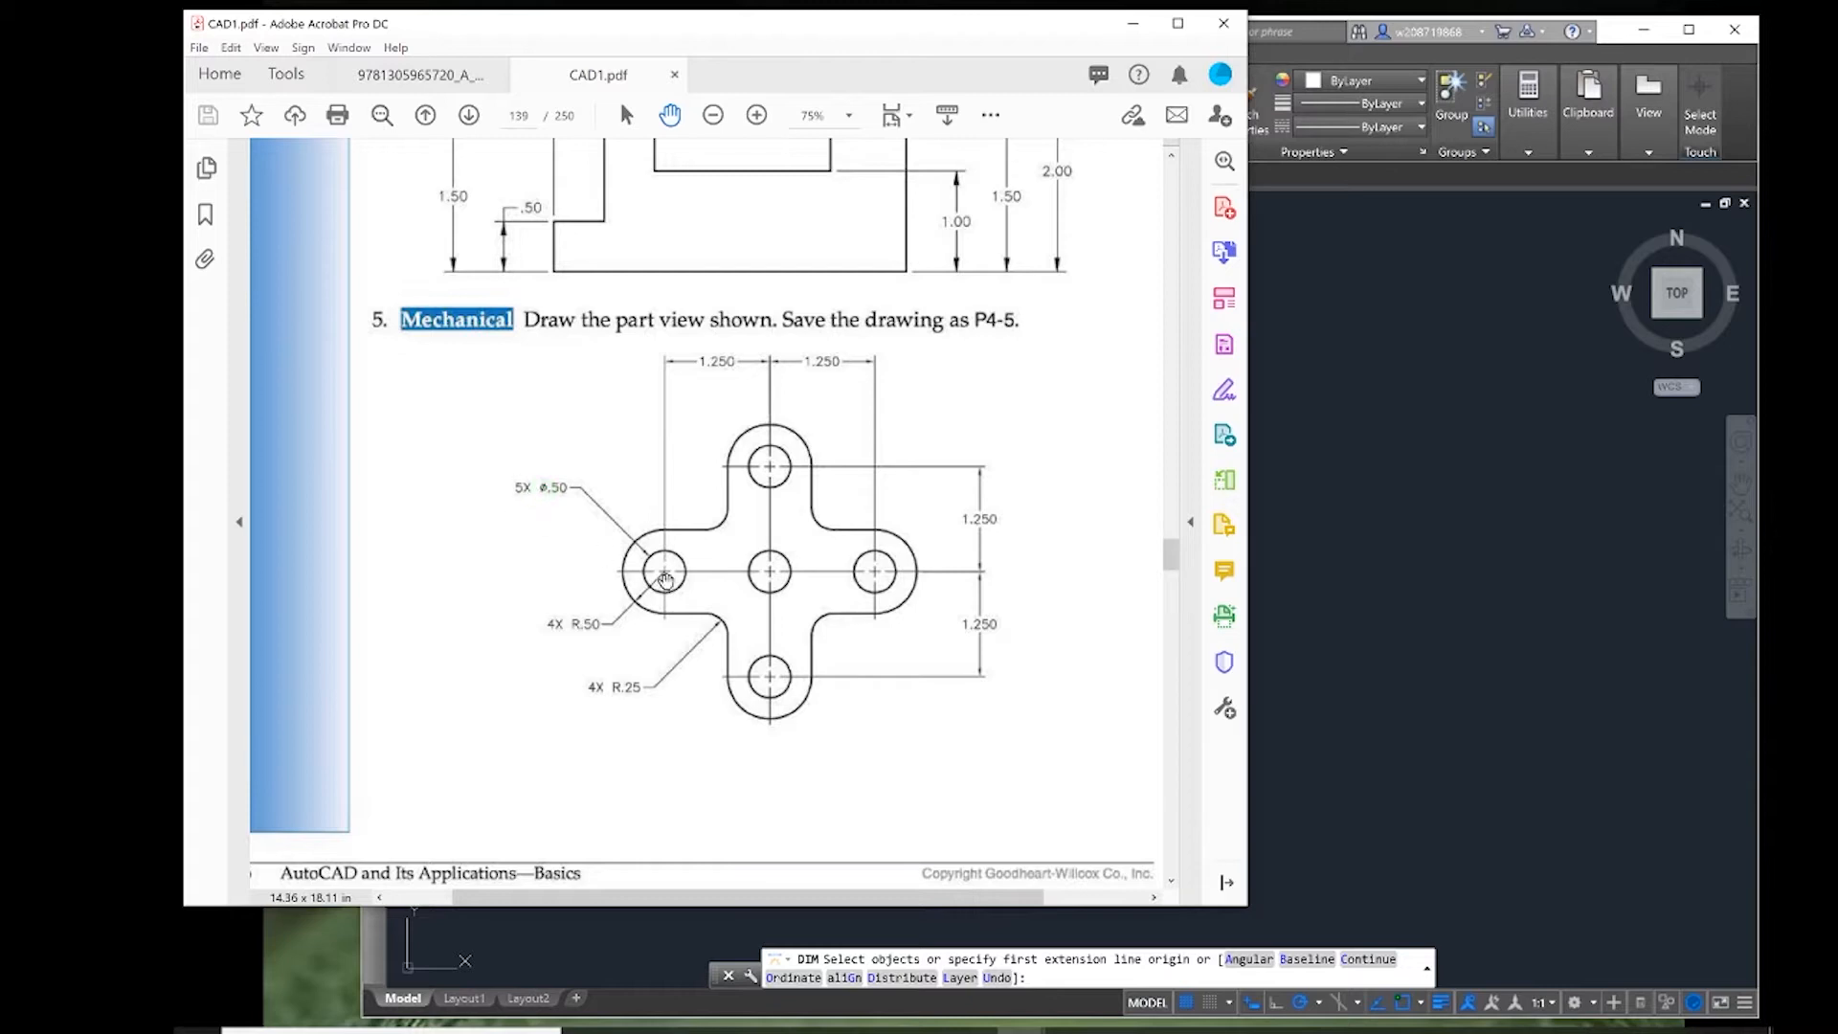
{"action": "left_click", "coordinate": [1467, 555]}
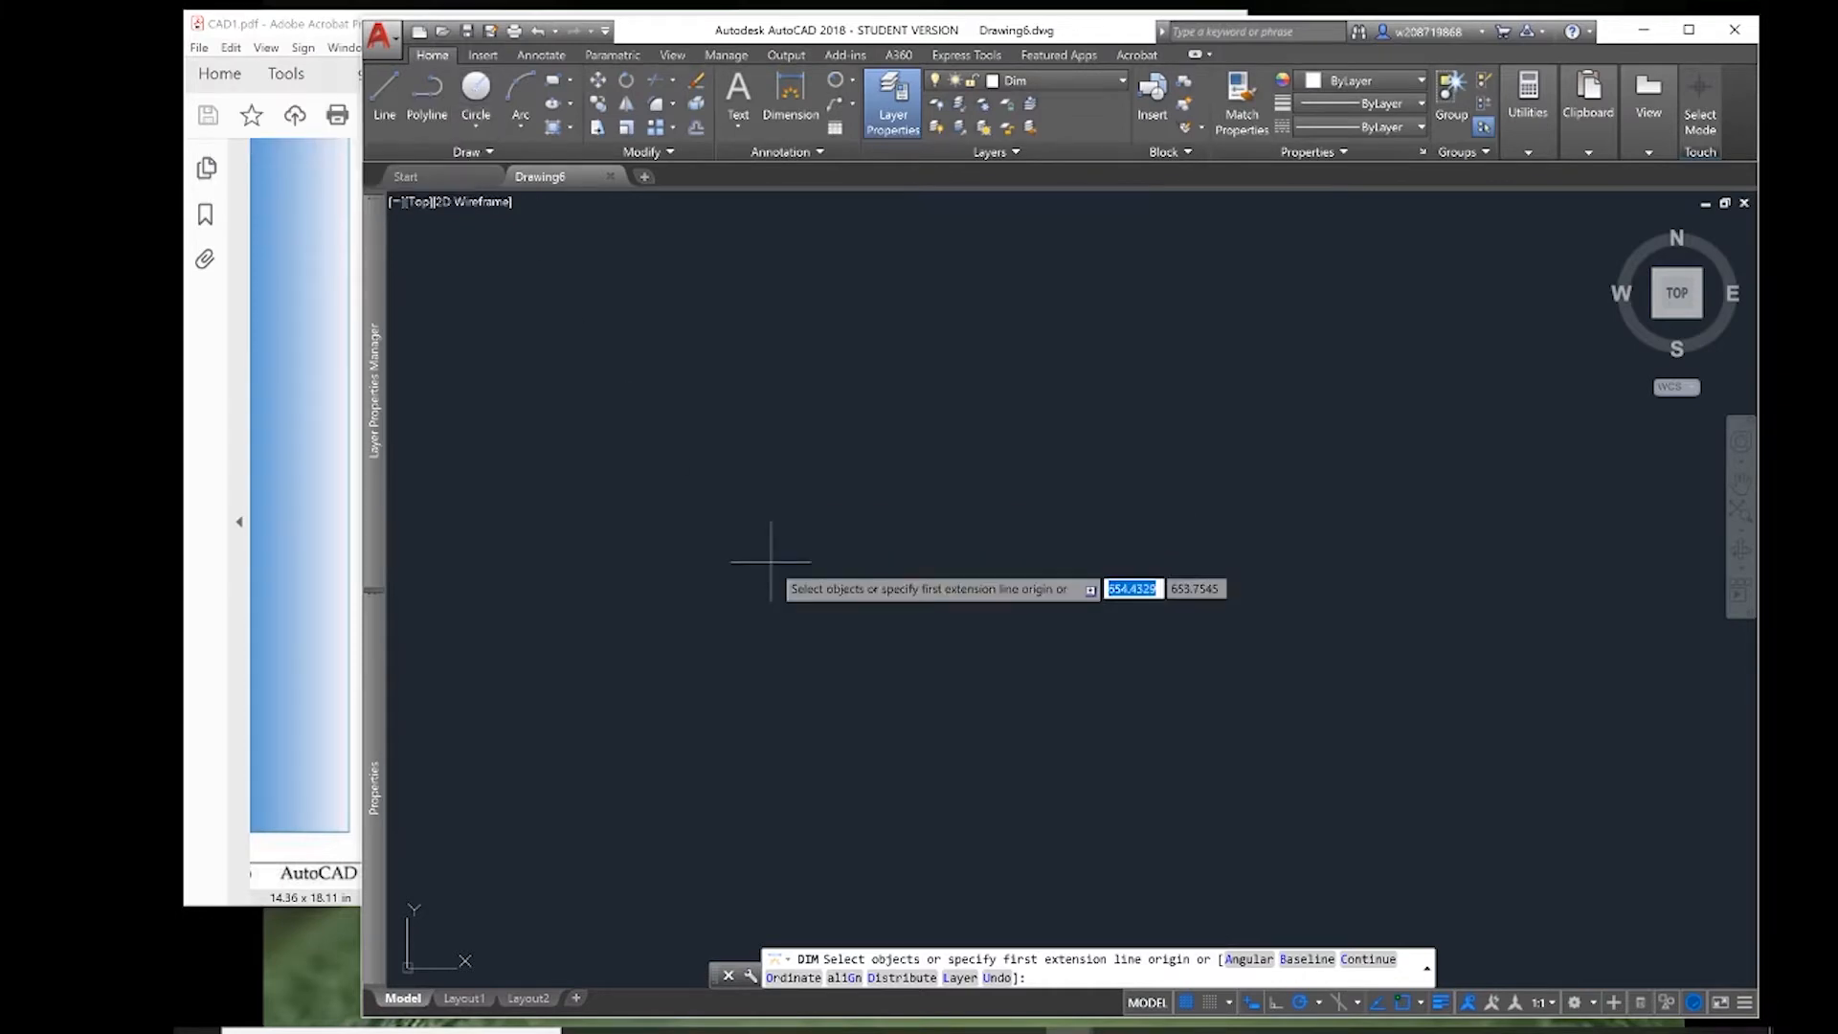
{"action": "type", "text": "c"}
{"action": "key", "text": "Return"}
{"action": "key", "text": "Escape"}
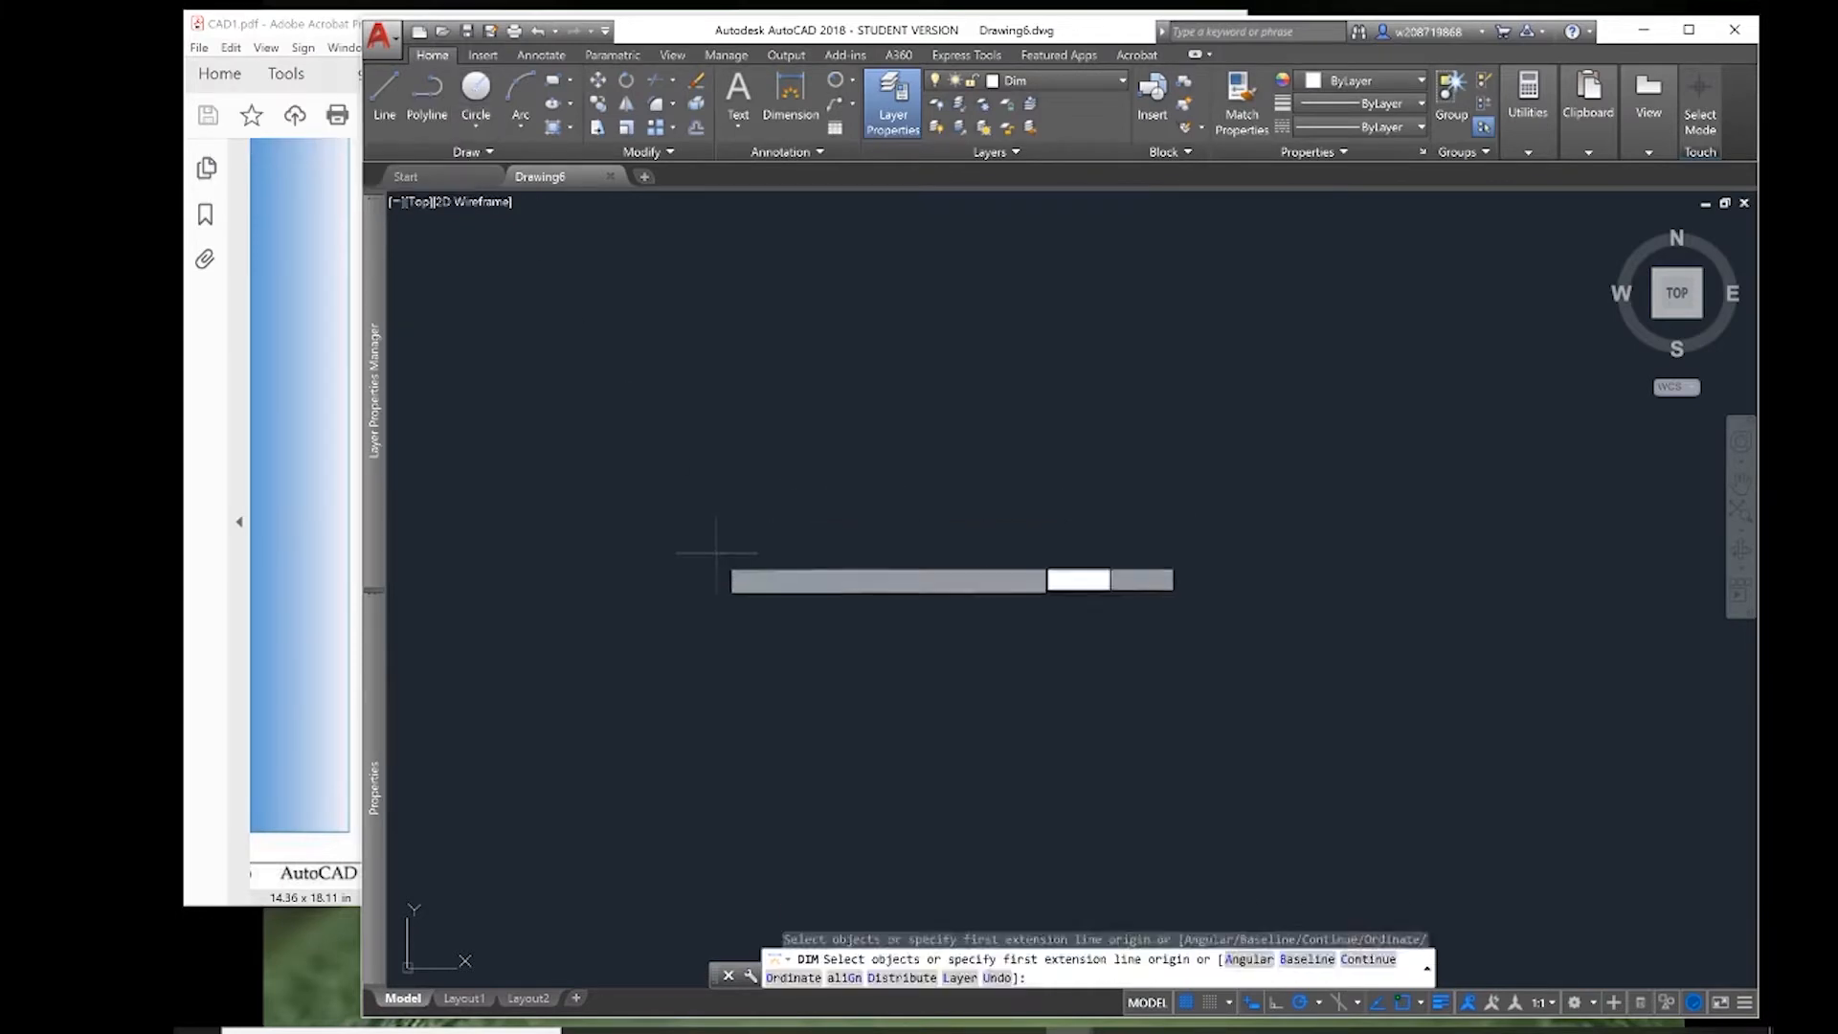
{"action": "key", "text": "Escape"}
- Draw a circle with a diameter of .5 in the empty drawing, following the hole callout in the P4-5 exercise
{"action": "type", "text": "c"}
{"action": "key", "text": "Return"}
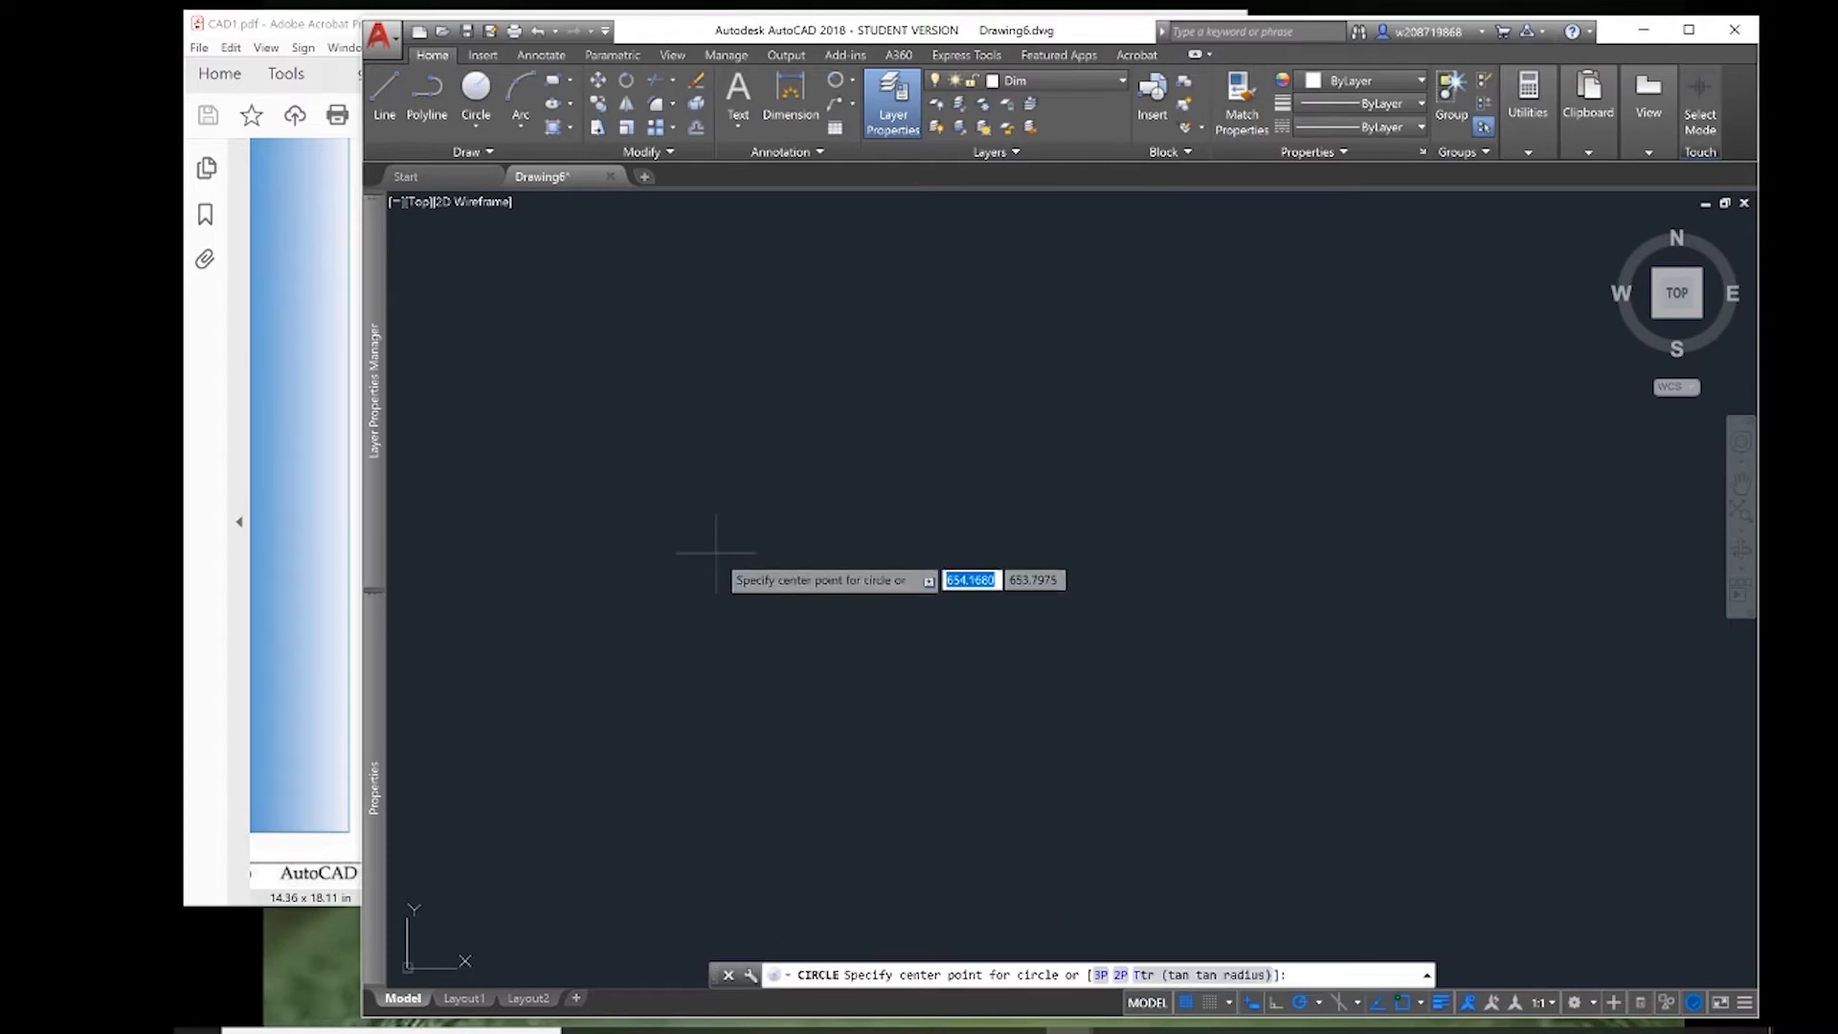
{"action": "left_click", "coordinate": [716, 552]}
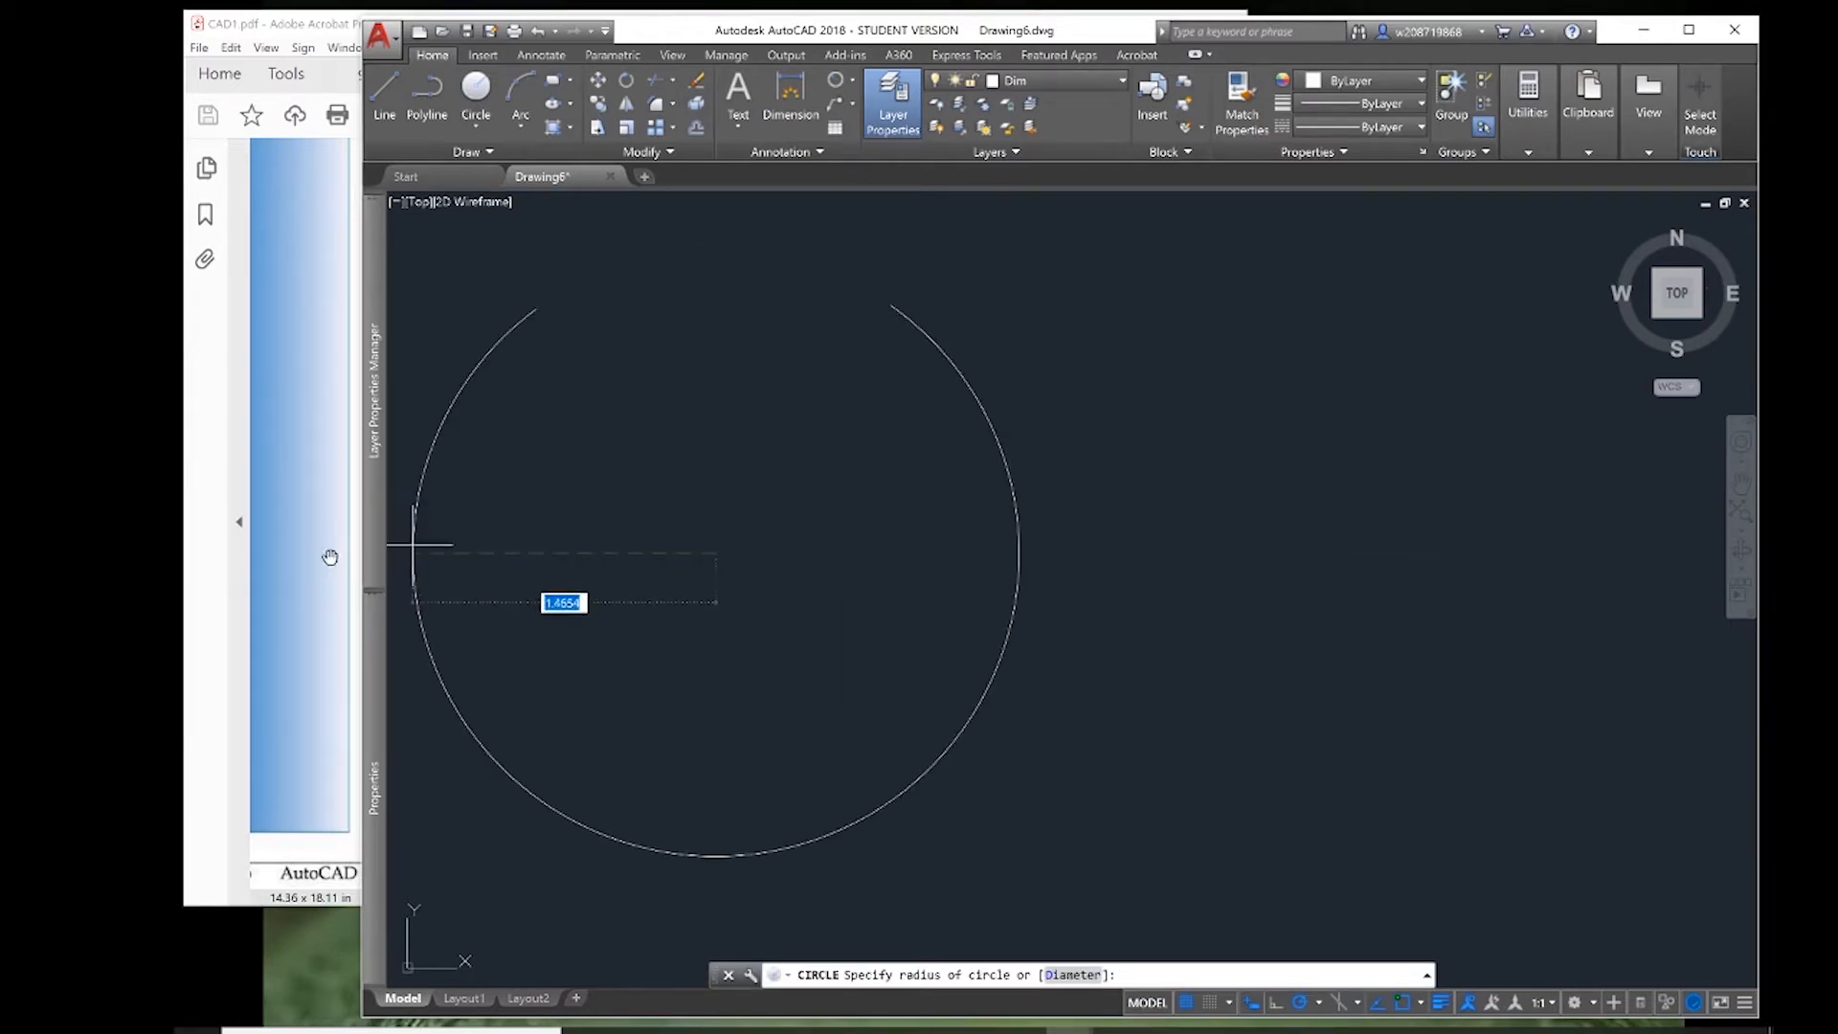
{"action": "left_click", "coordinate": [295, 508]}
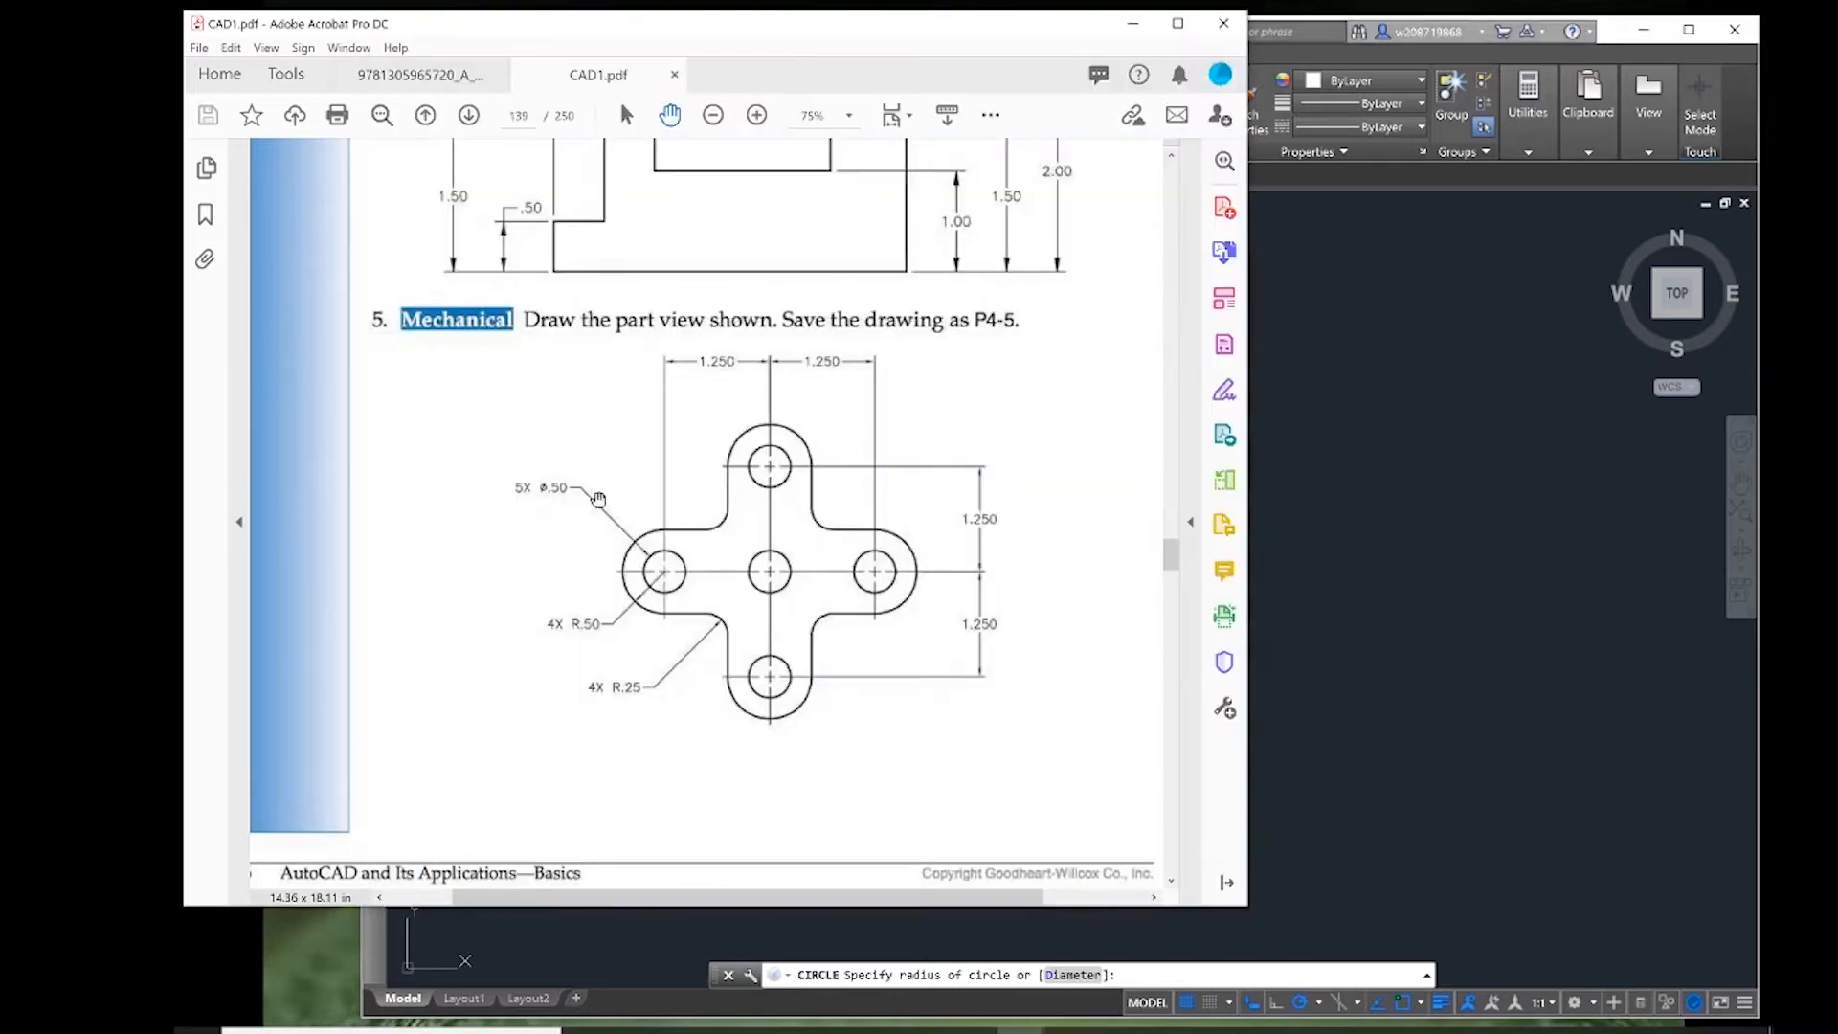
{"action": "left_click", "coordinate": [1351, 492]}
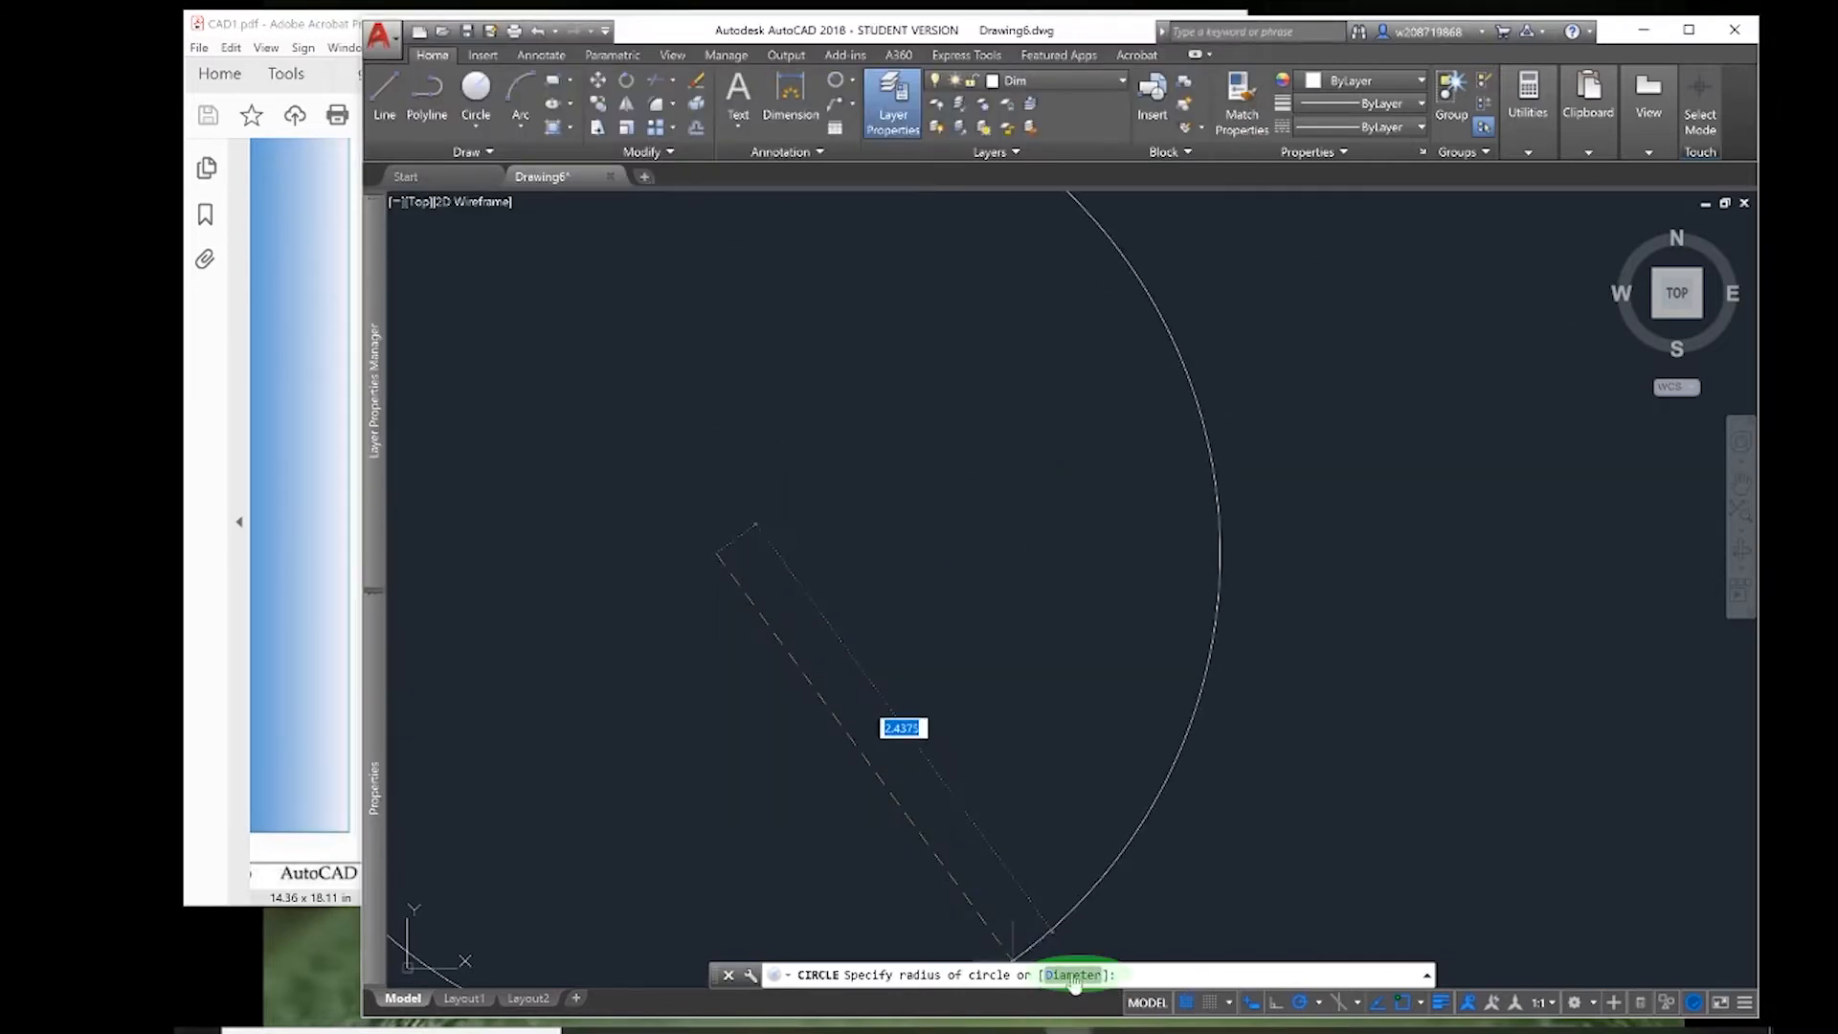
{"action": "type", "text": "d"}
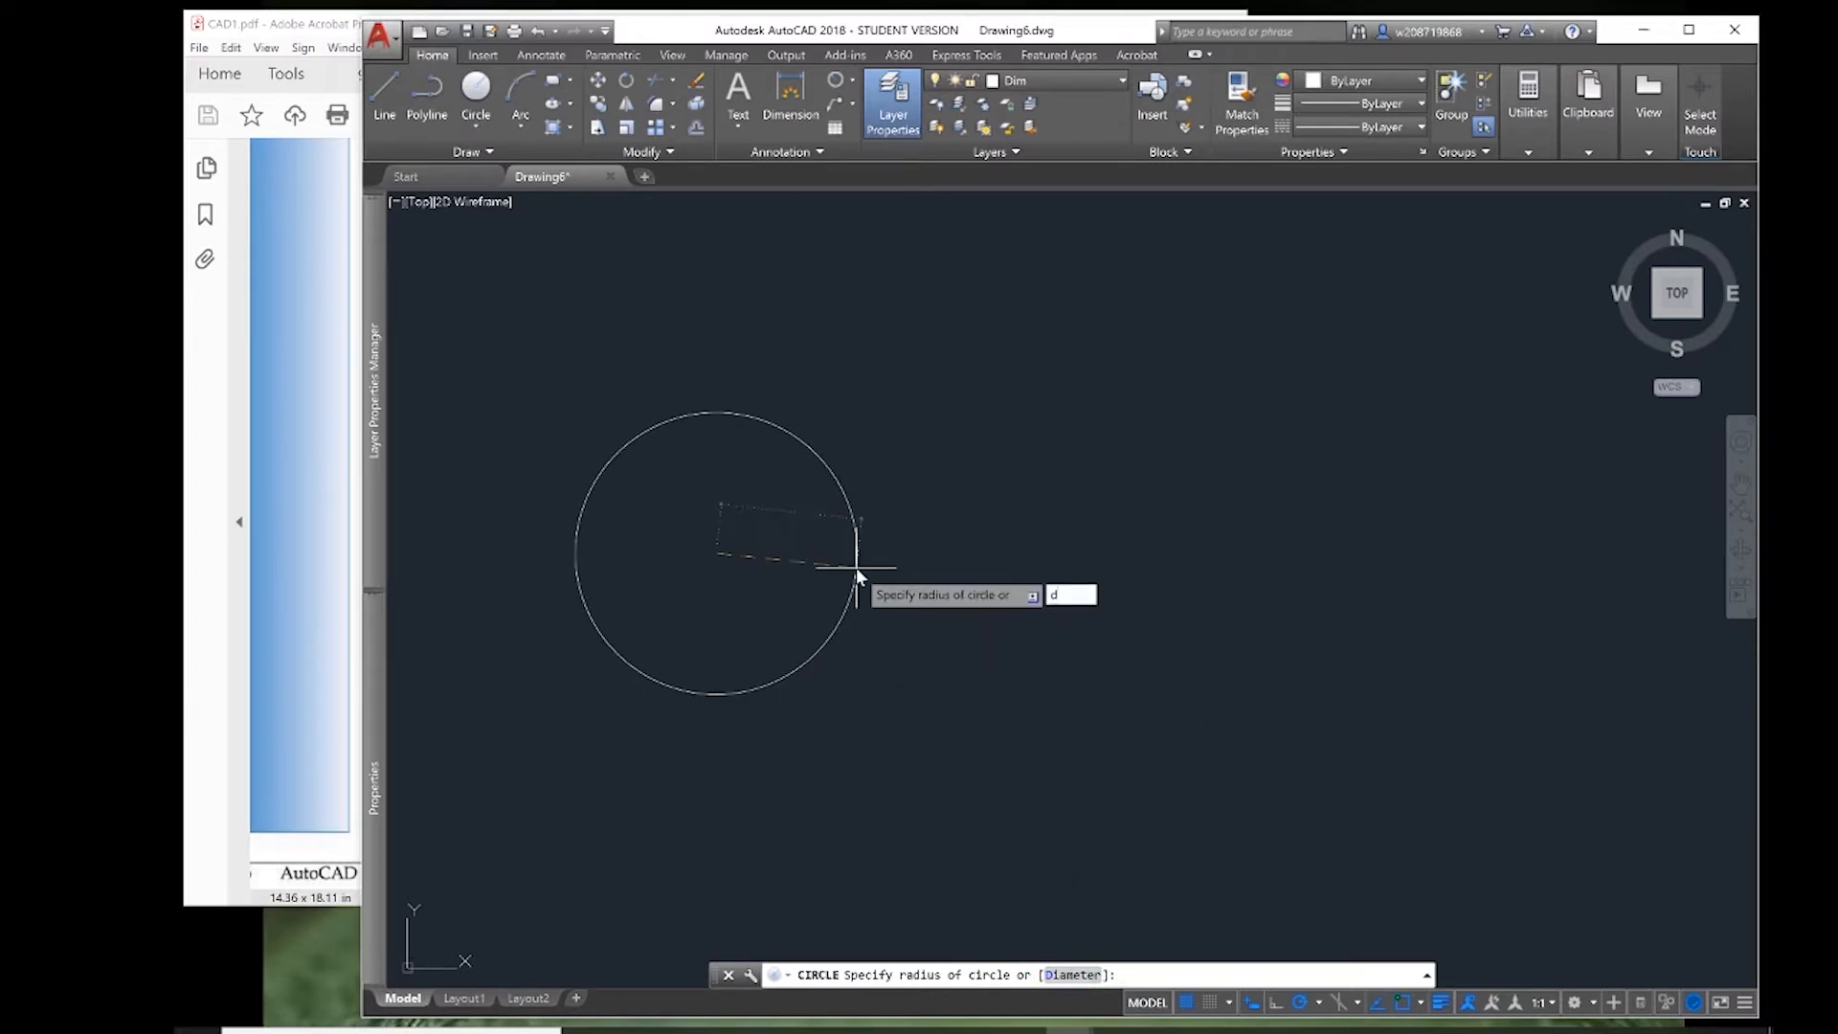
{"action": "key", "text": "Return"}
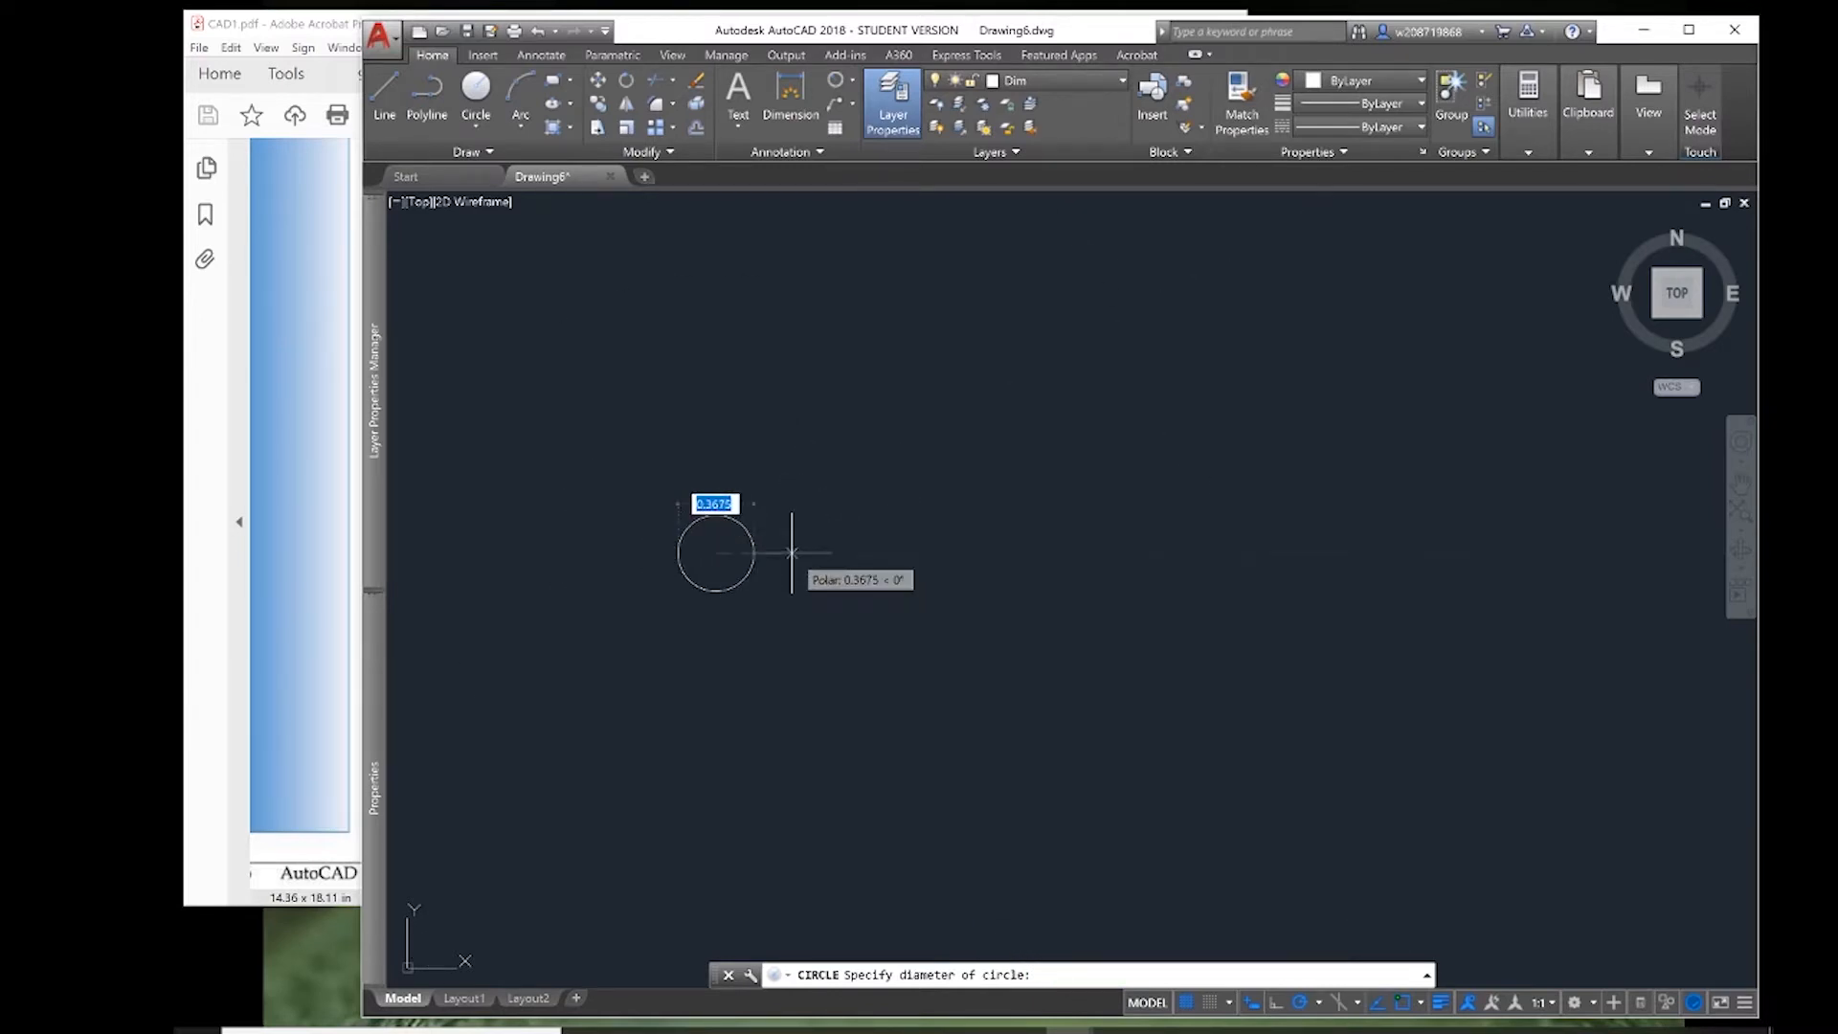
{"action": "type", "text": ".5"}
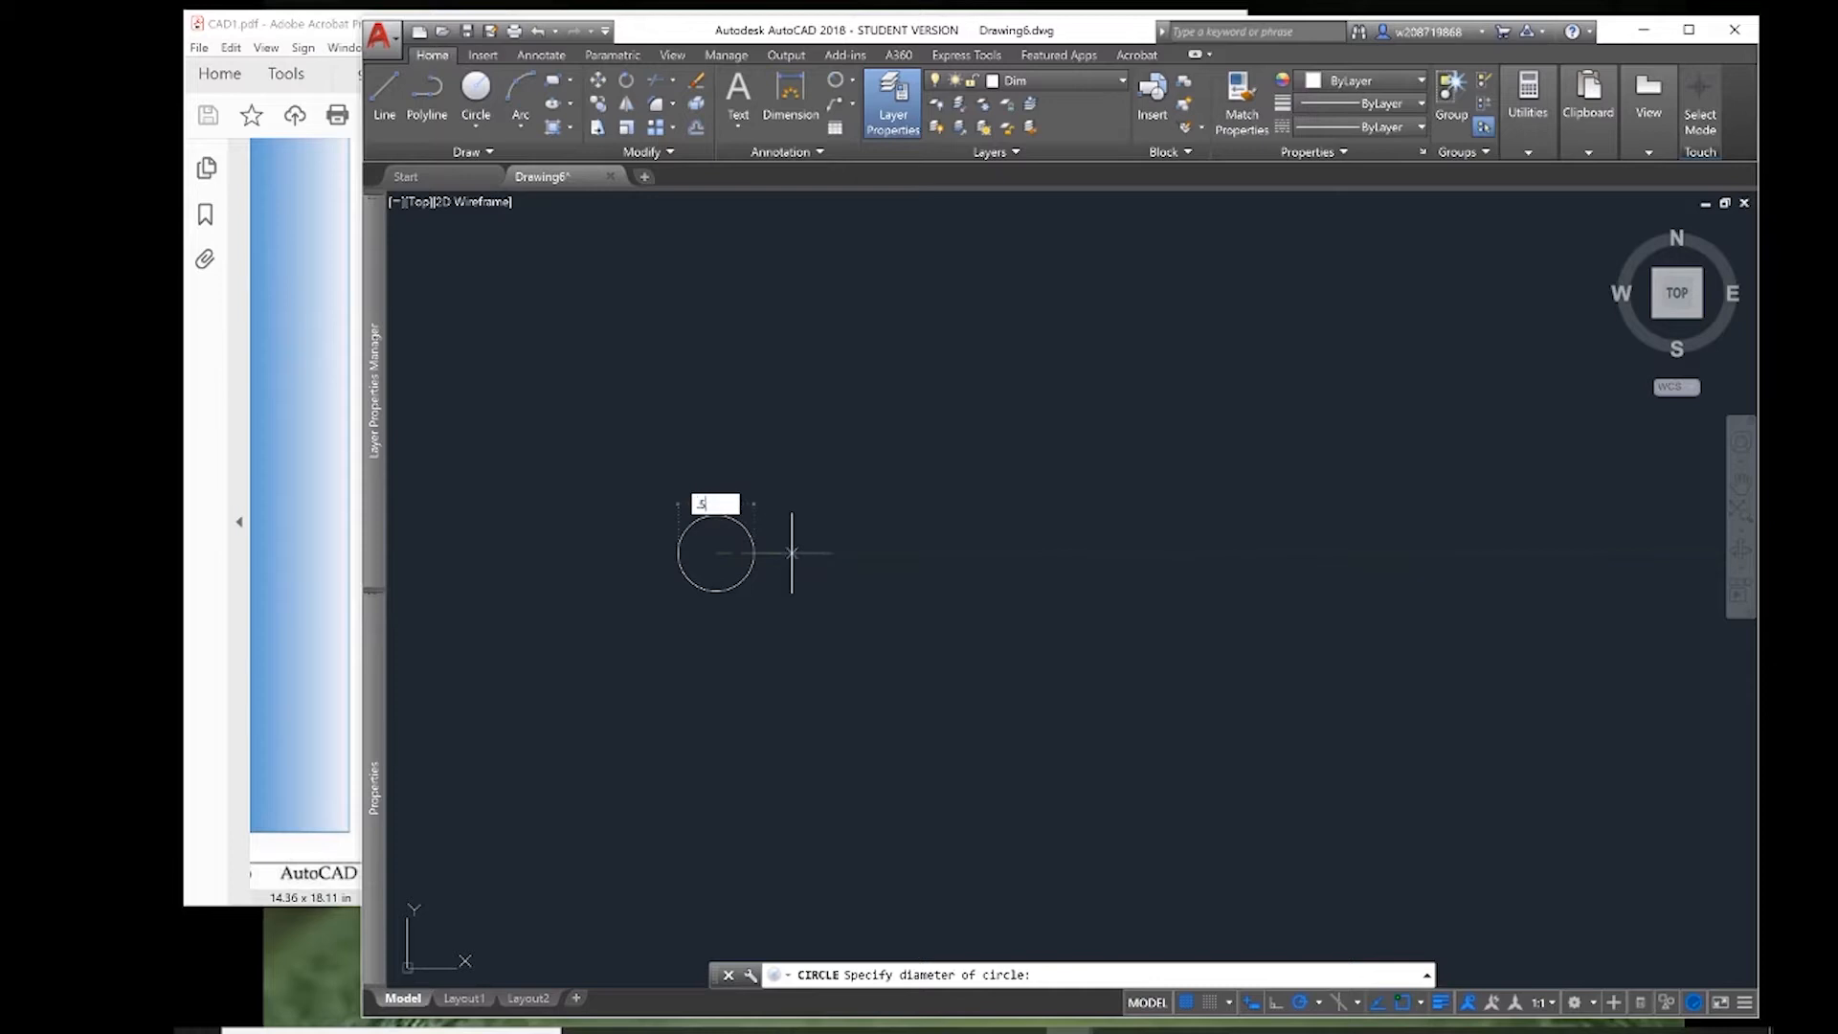
{"action": "key", "text": "Return"}
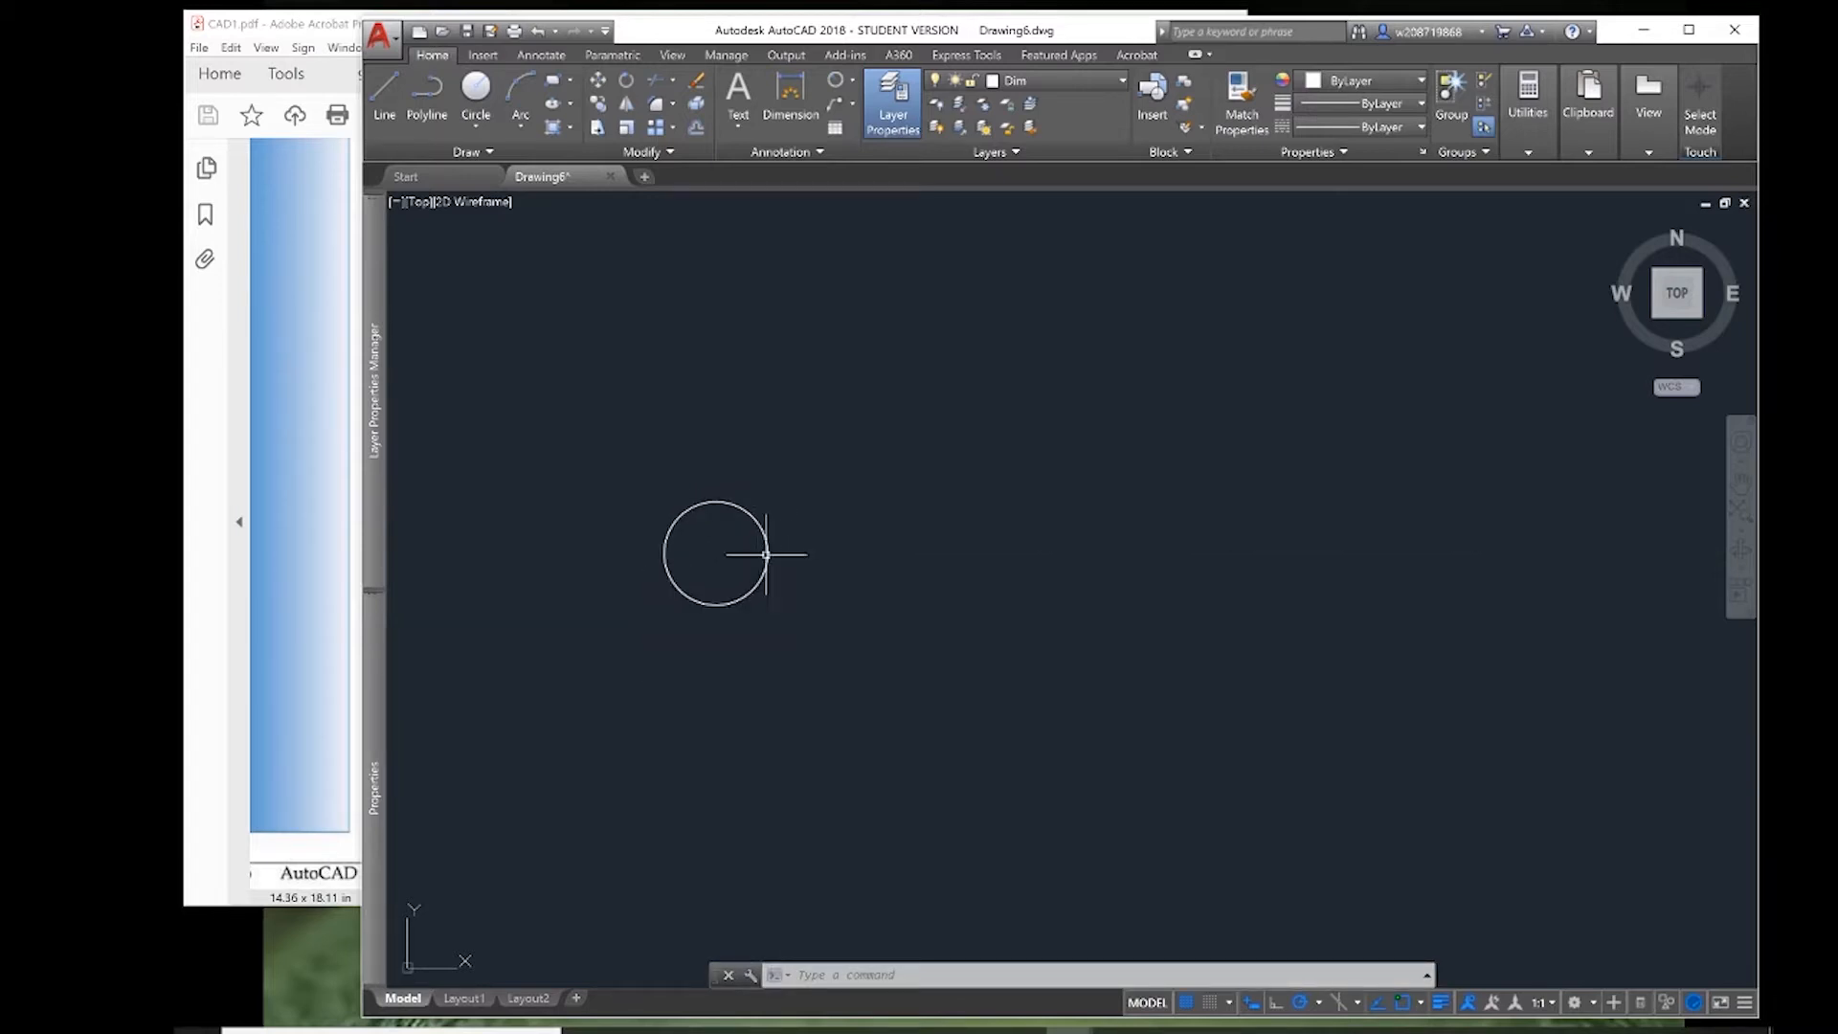
- Copy the 0.5 diameter circle and paste the duplicate a short distance to its right
{"action": "left_click", "coordinate": [767, 552]}
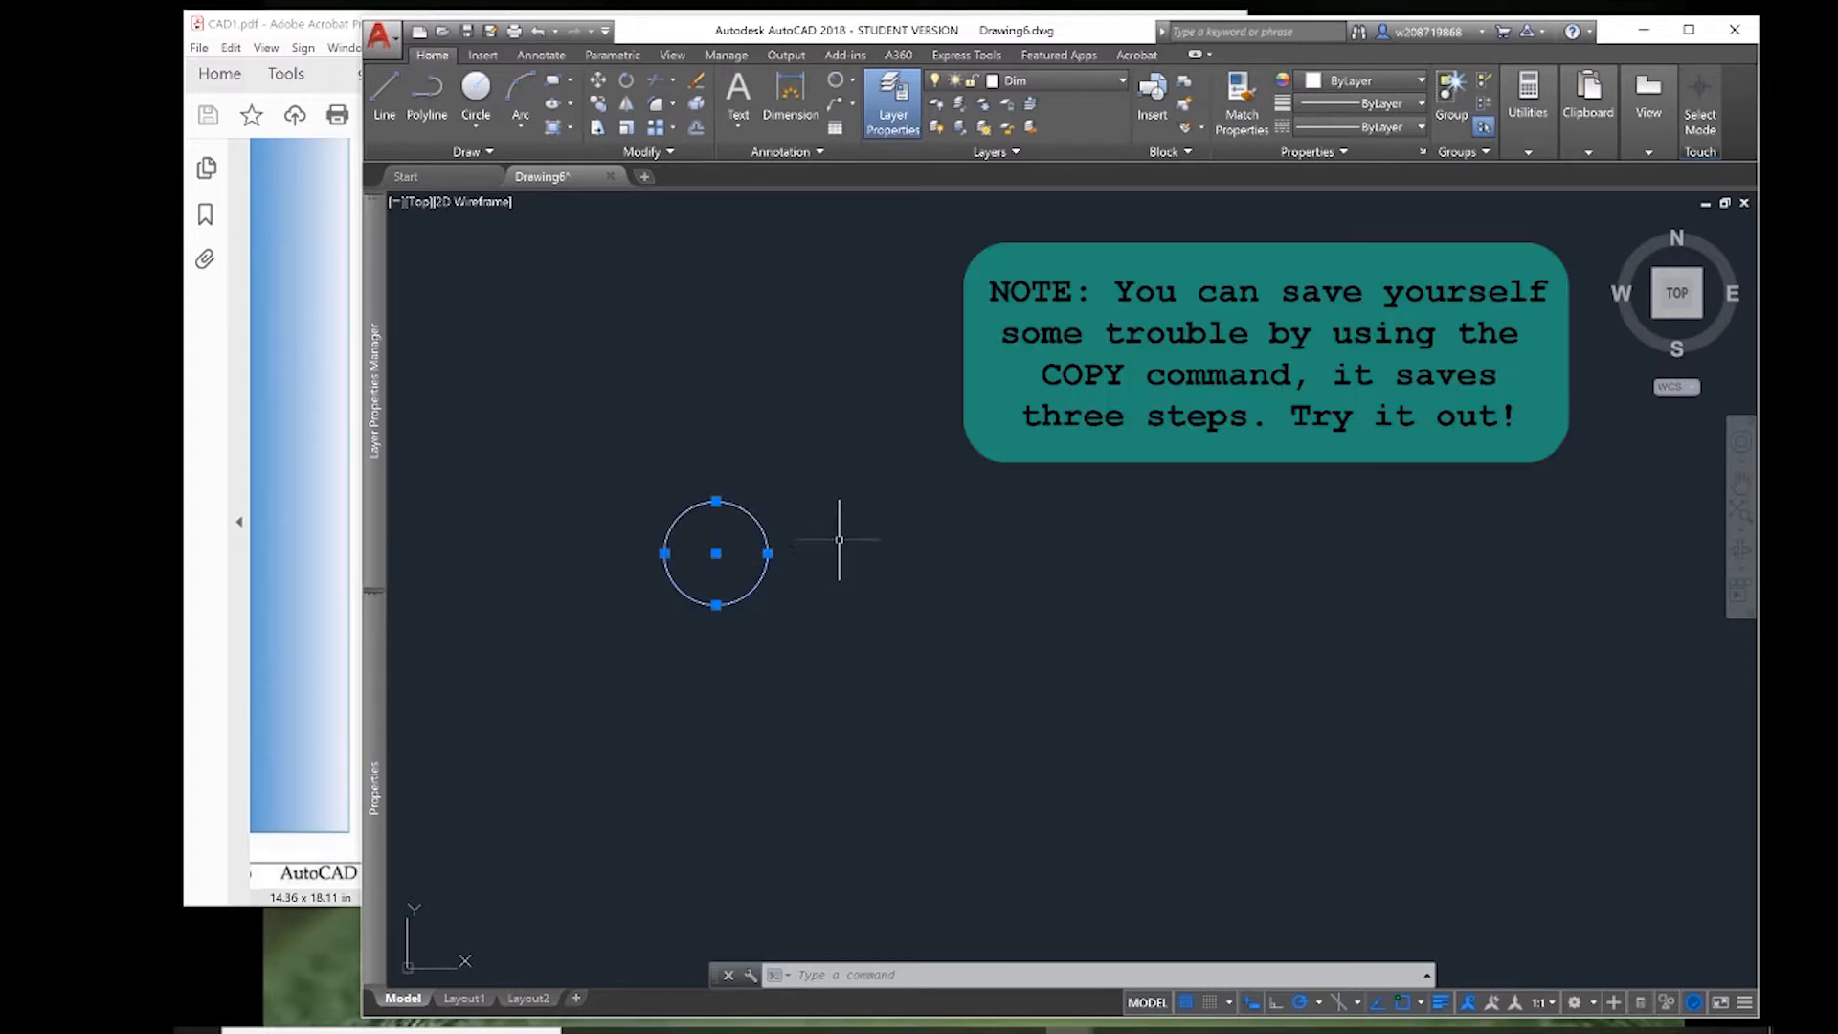
{"action": "key", "text": "ctrl+c"}
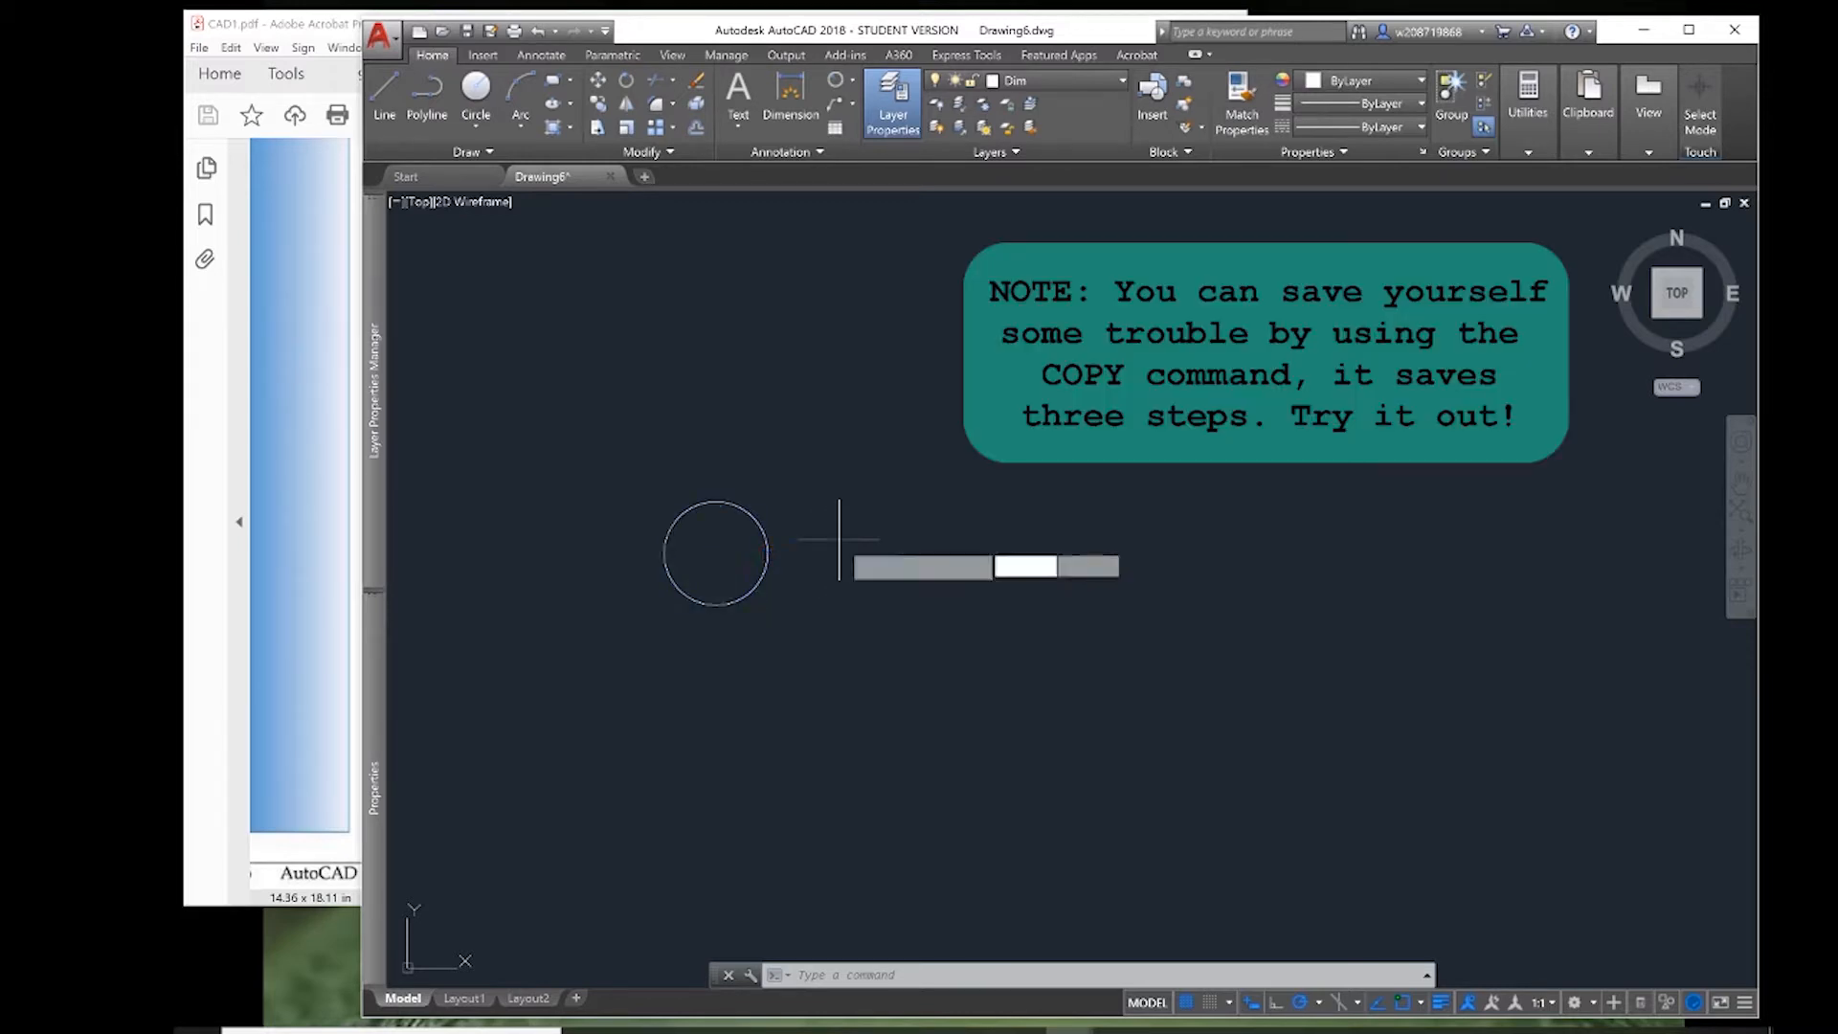
{"action": "key", "text": "ctrl+v"}
{"action": "left_click", "coordinate": [914, 587]}
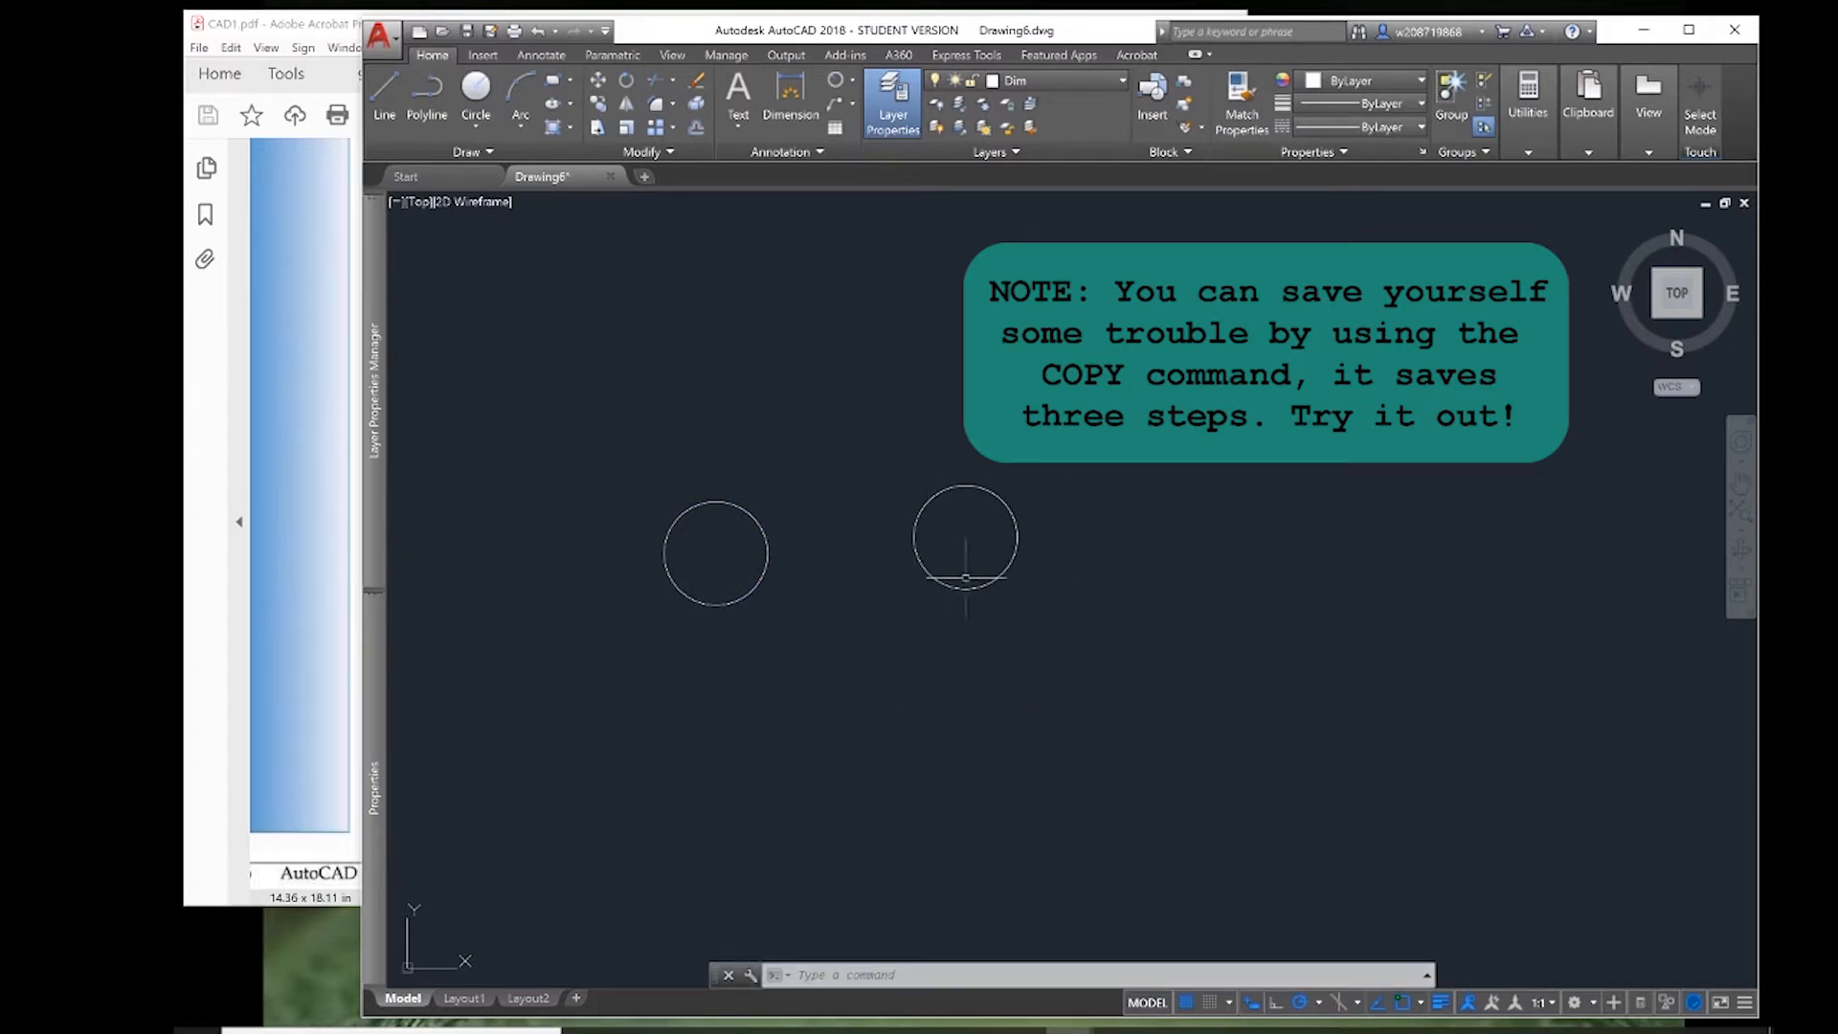
- Move the copied circle by its center onto the center of the original circle, and review the active object snap modes
{"action": "type", "text": "M"}
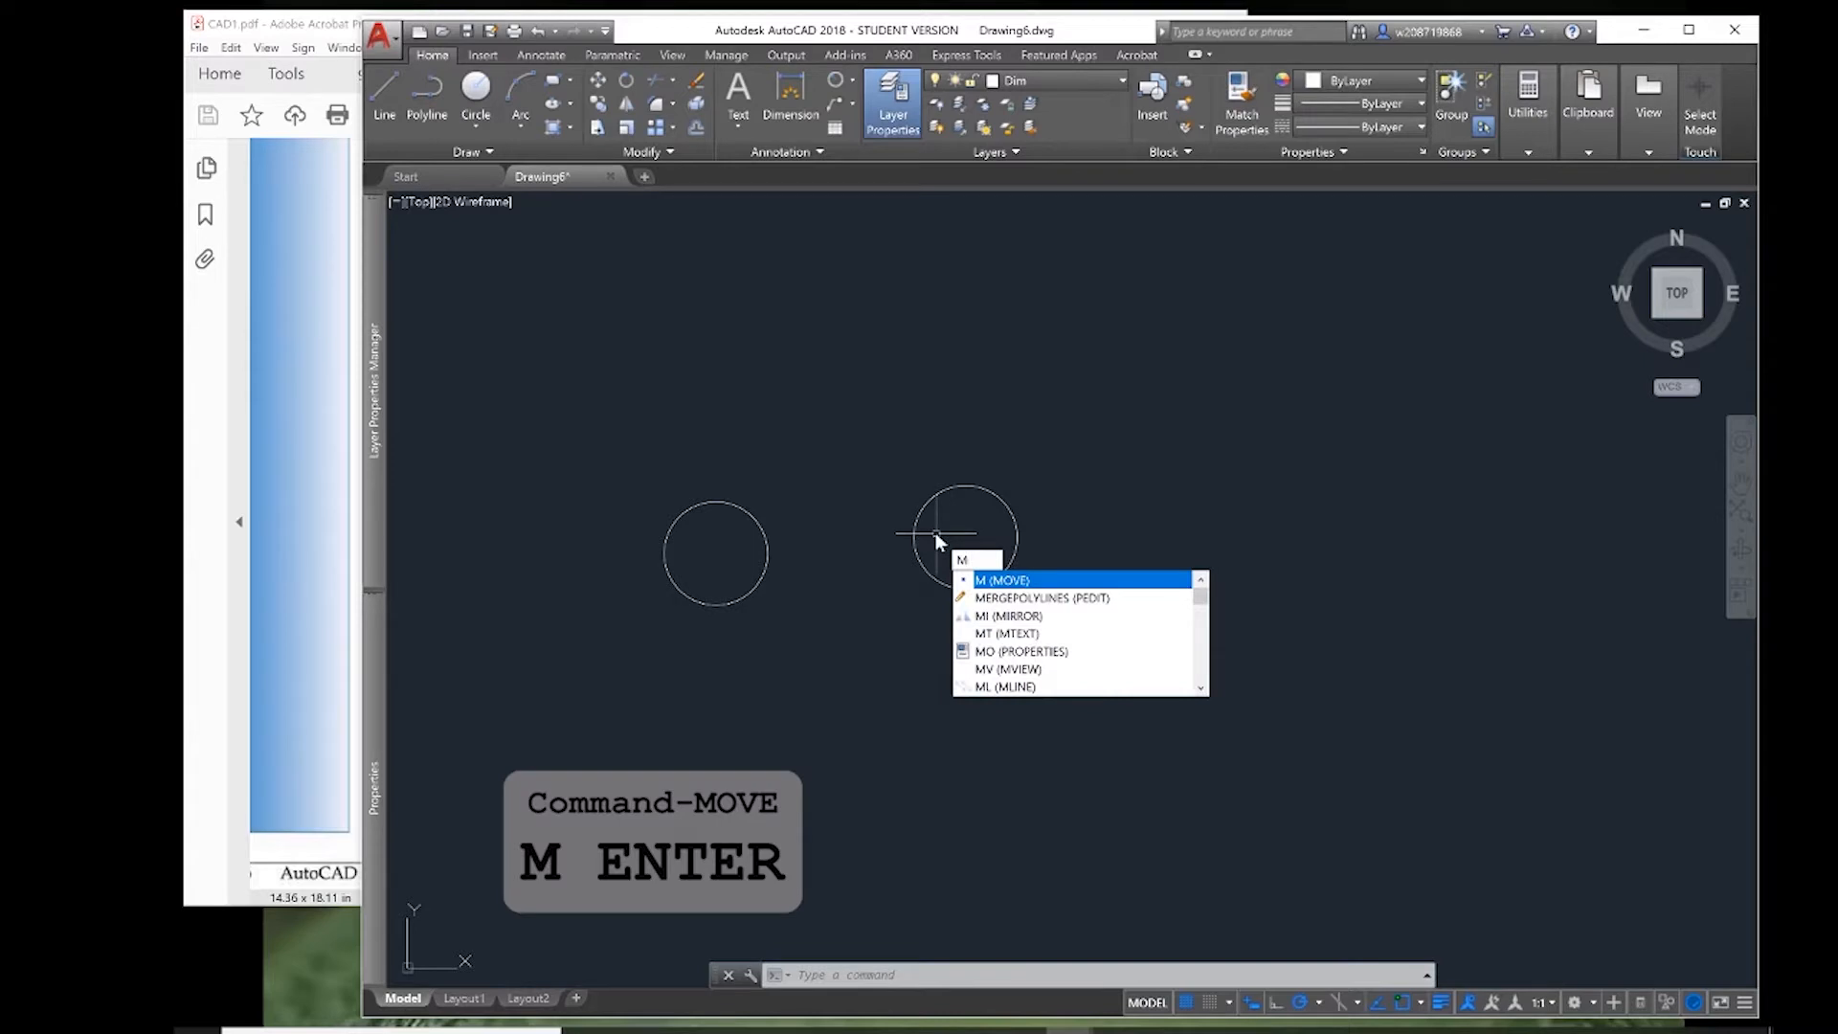
{"action": "key", "text": "Return"}
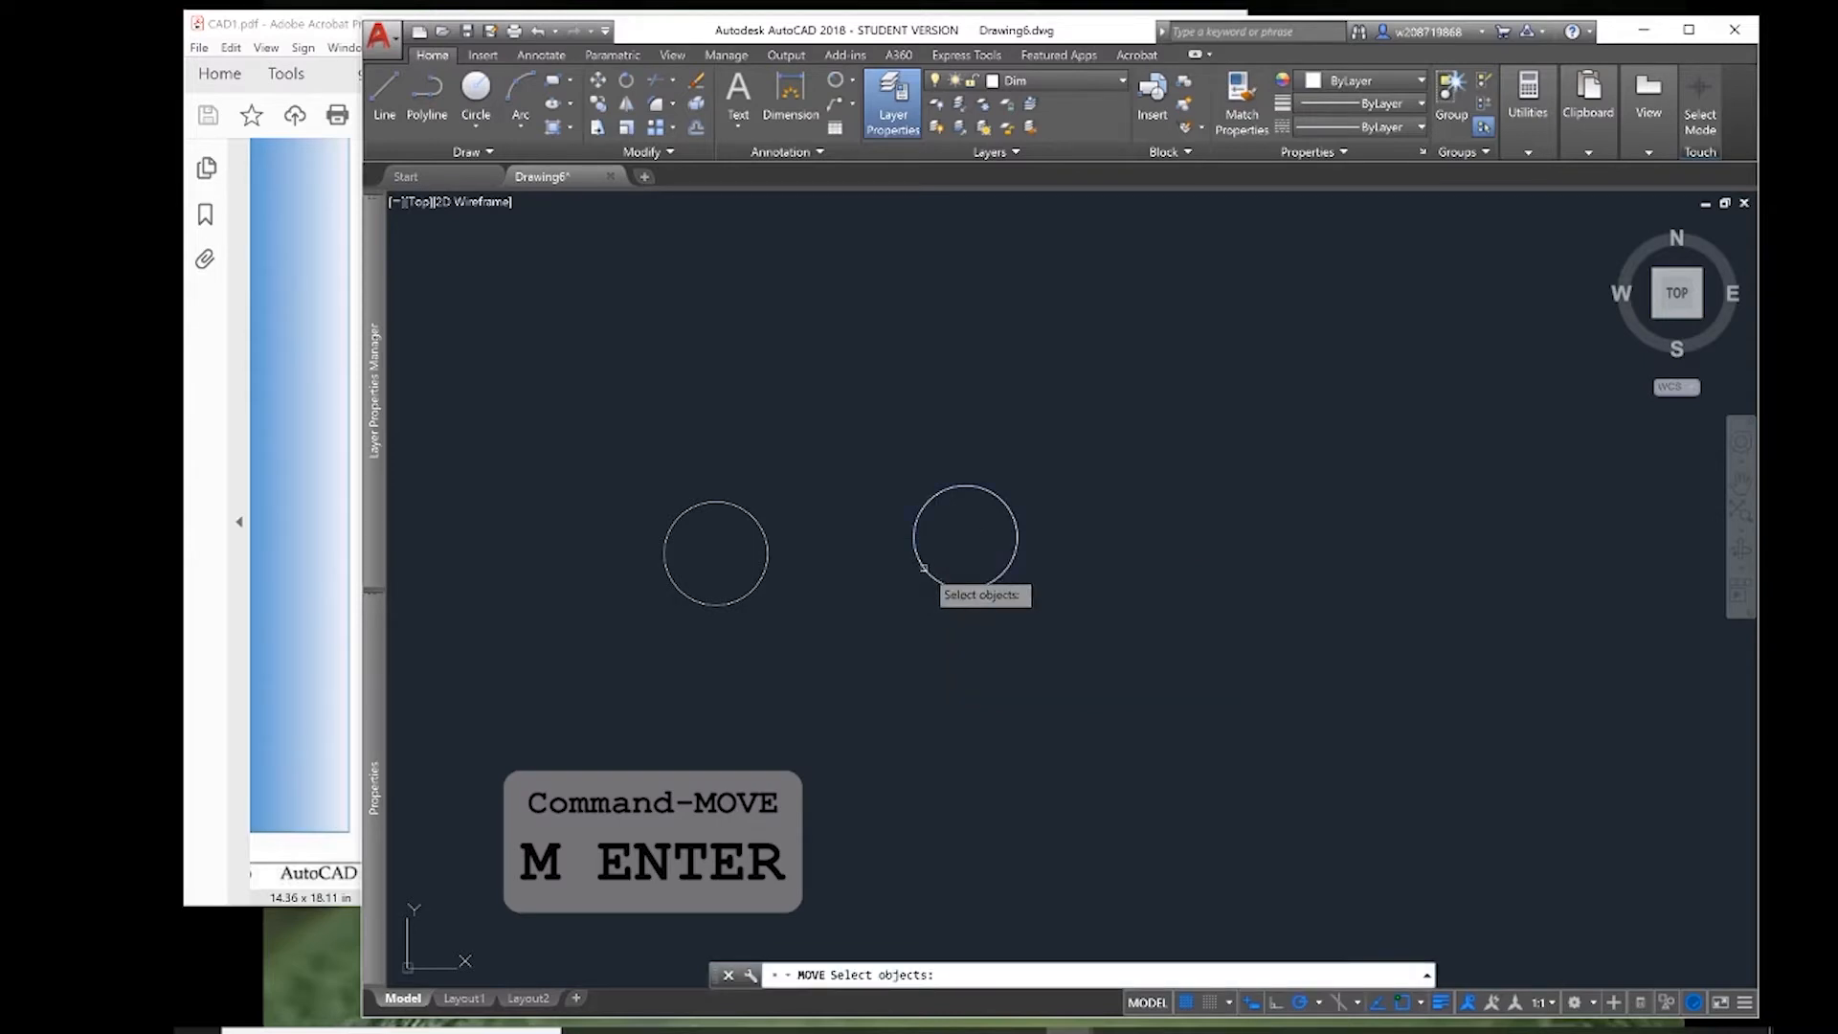
{"action": "left_click", "coordinate": [924, 567]}
{"action": "key", "text": "Return"}
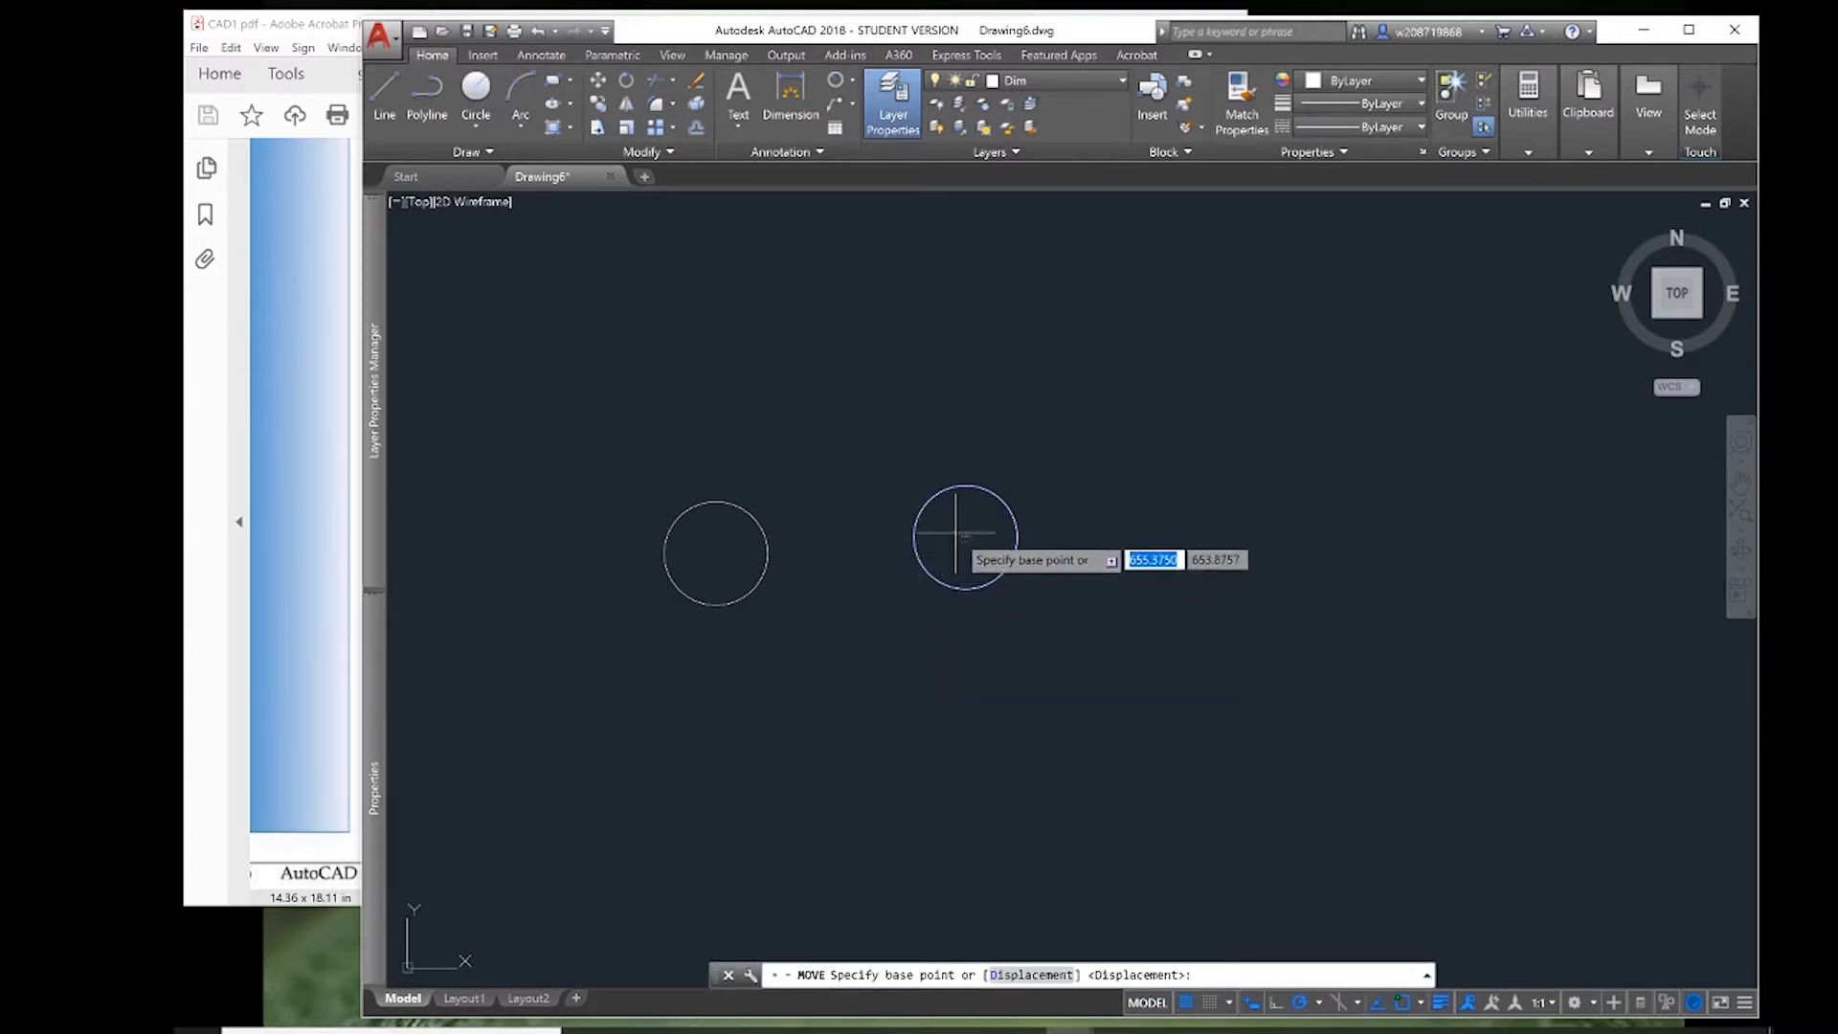
{"action": "left_click", "coordinate": [964, 535]}
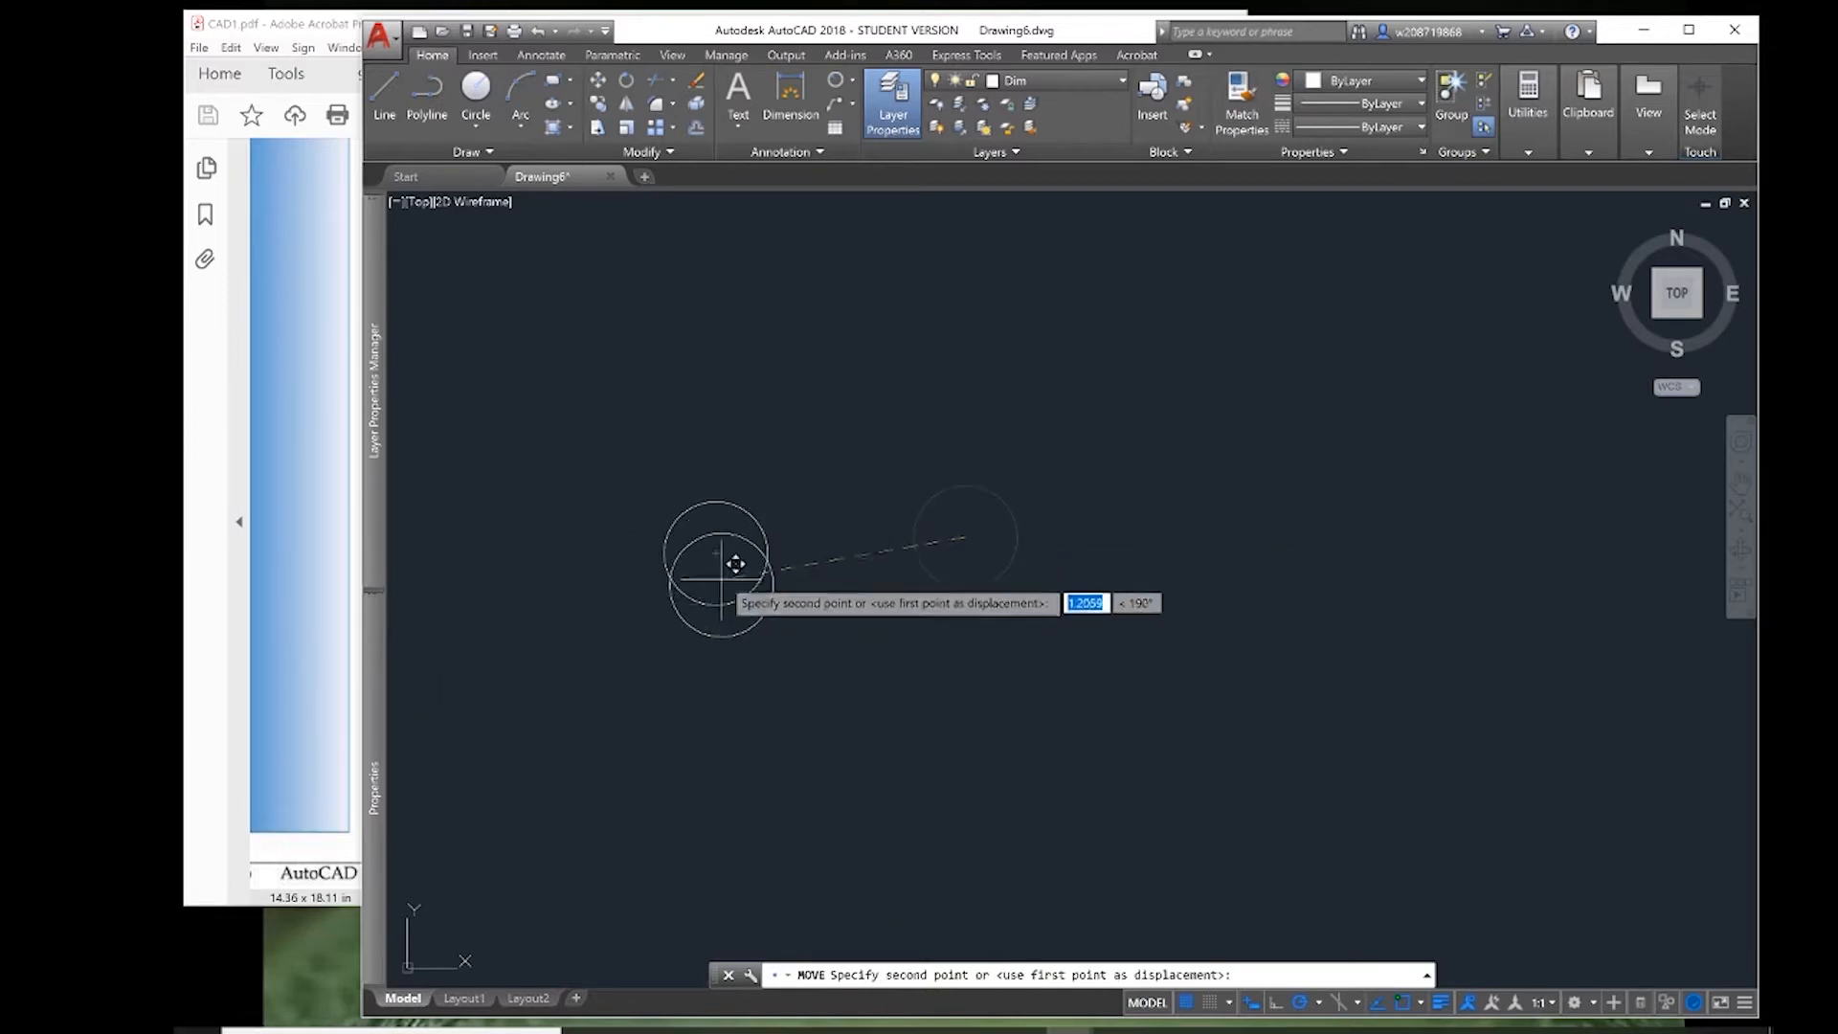
{"action": "left_click", "coordinate": [731, 541]}
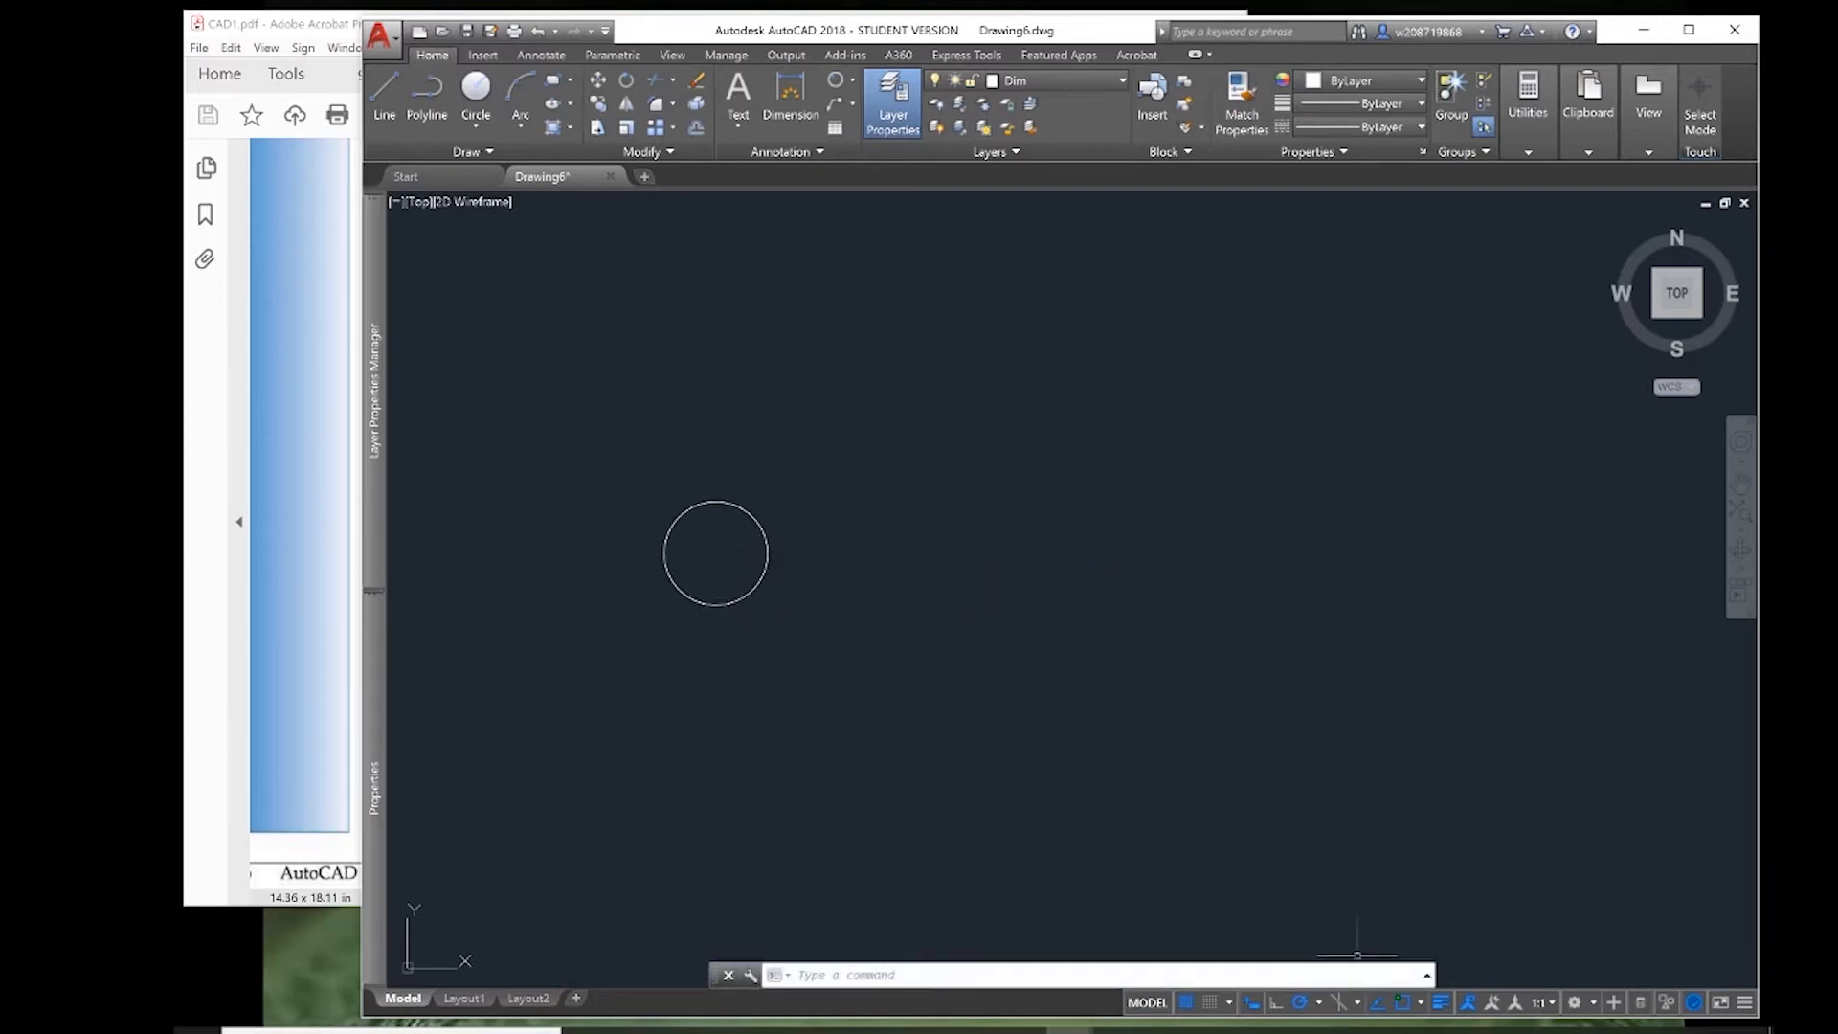
{"action": "left_click", "coordinate": [1421, 1004]}
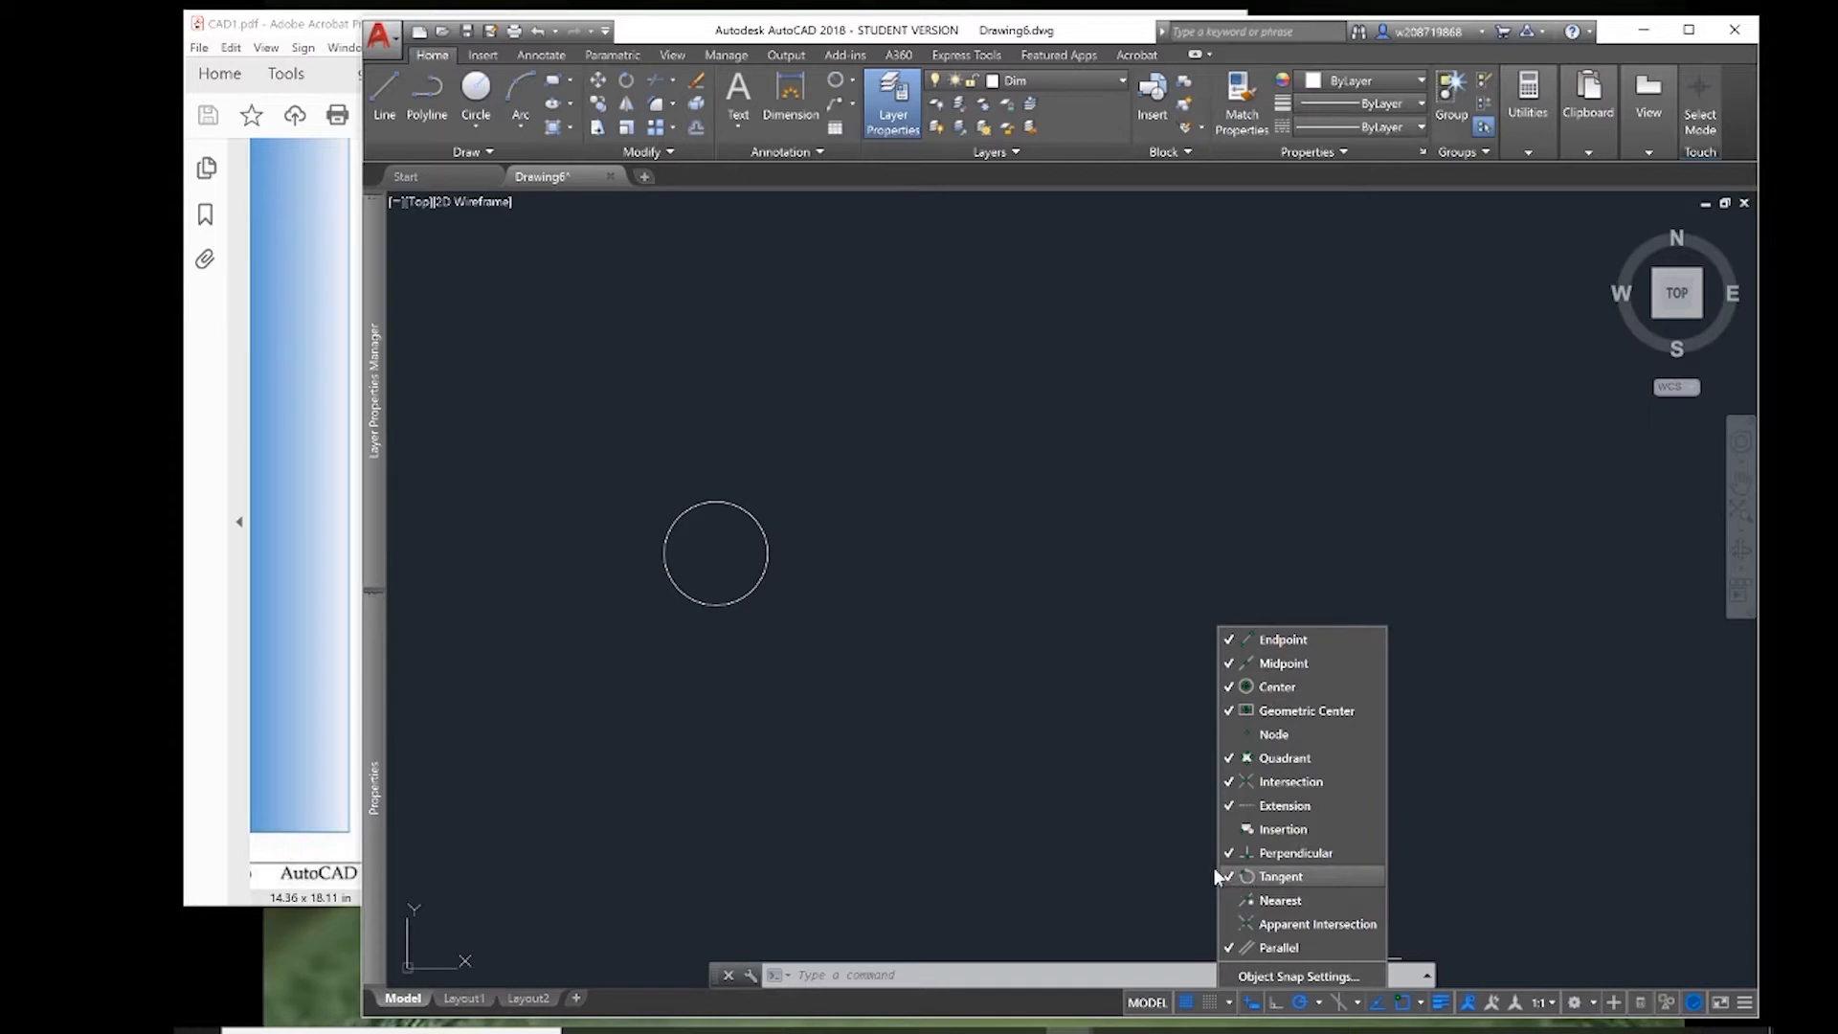
{"action": "left_click", "coordinate": [1514, 900]}
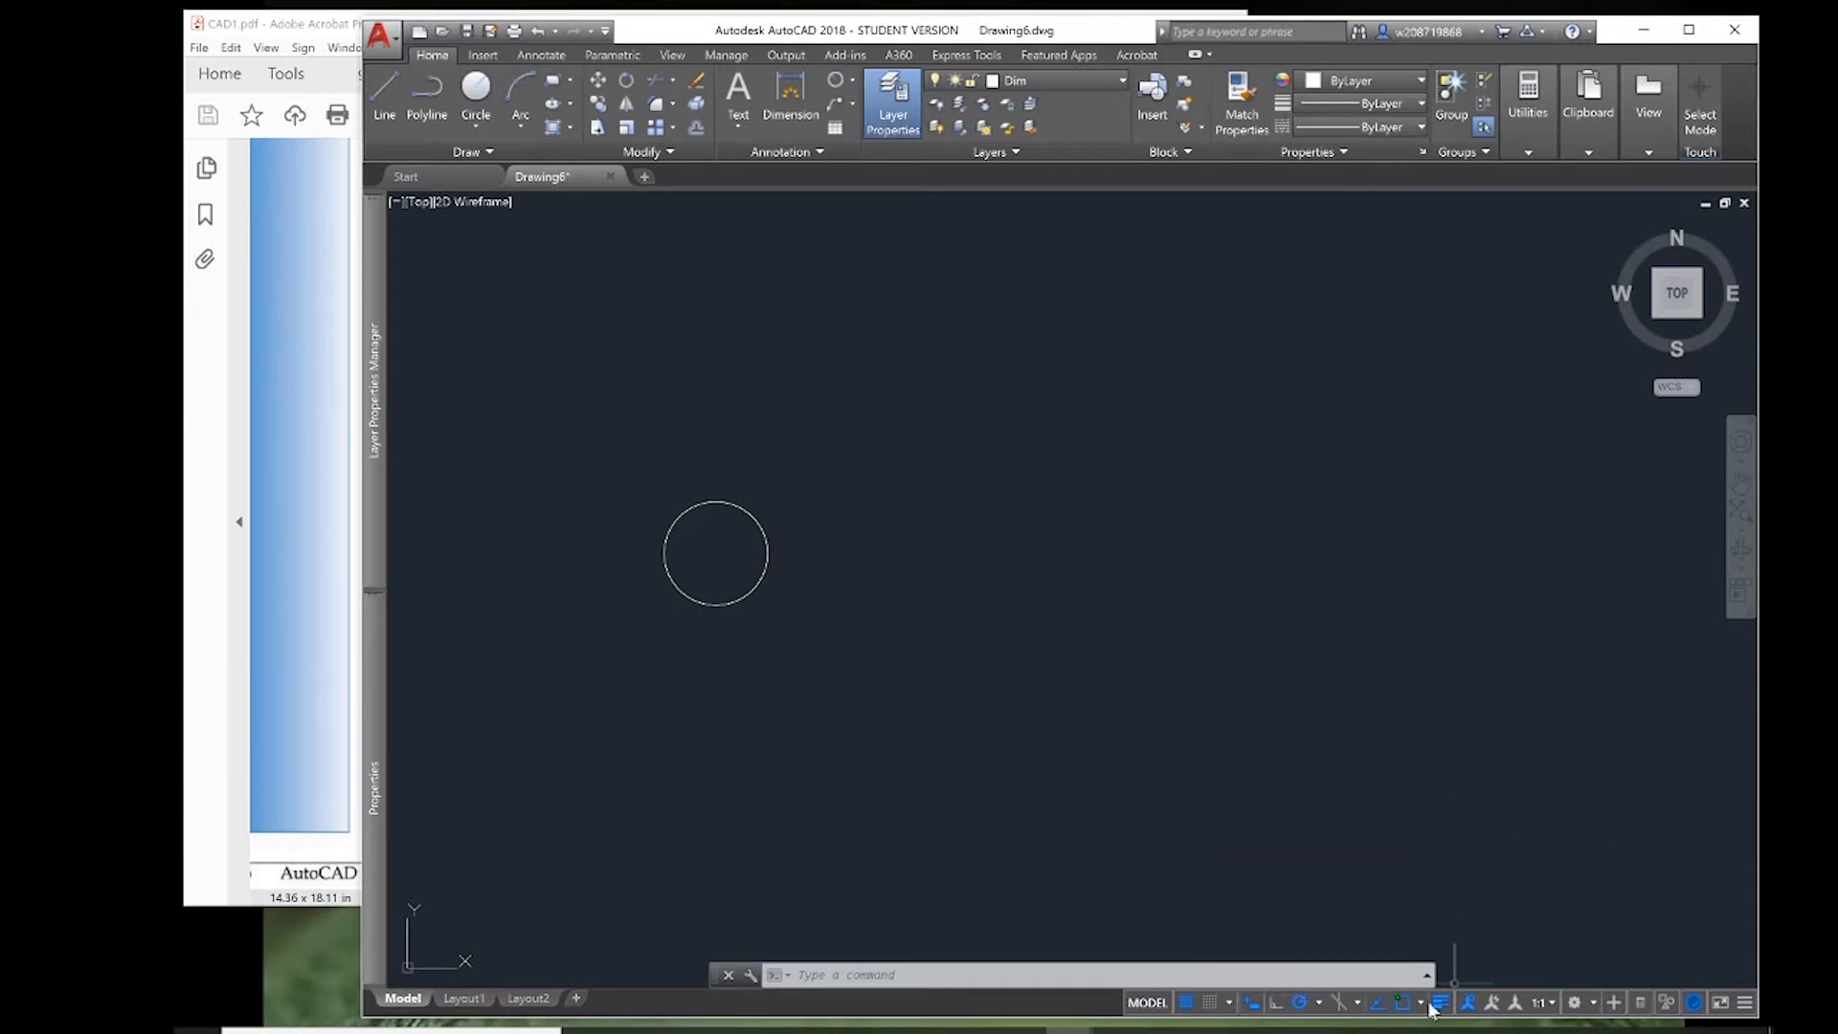
- Move one of the two overlapping circles horizontally 1.25 to the right, using its center as the base point
{"action": "type", "text": "m"}
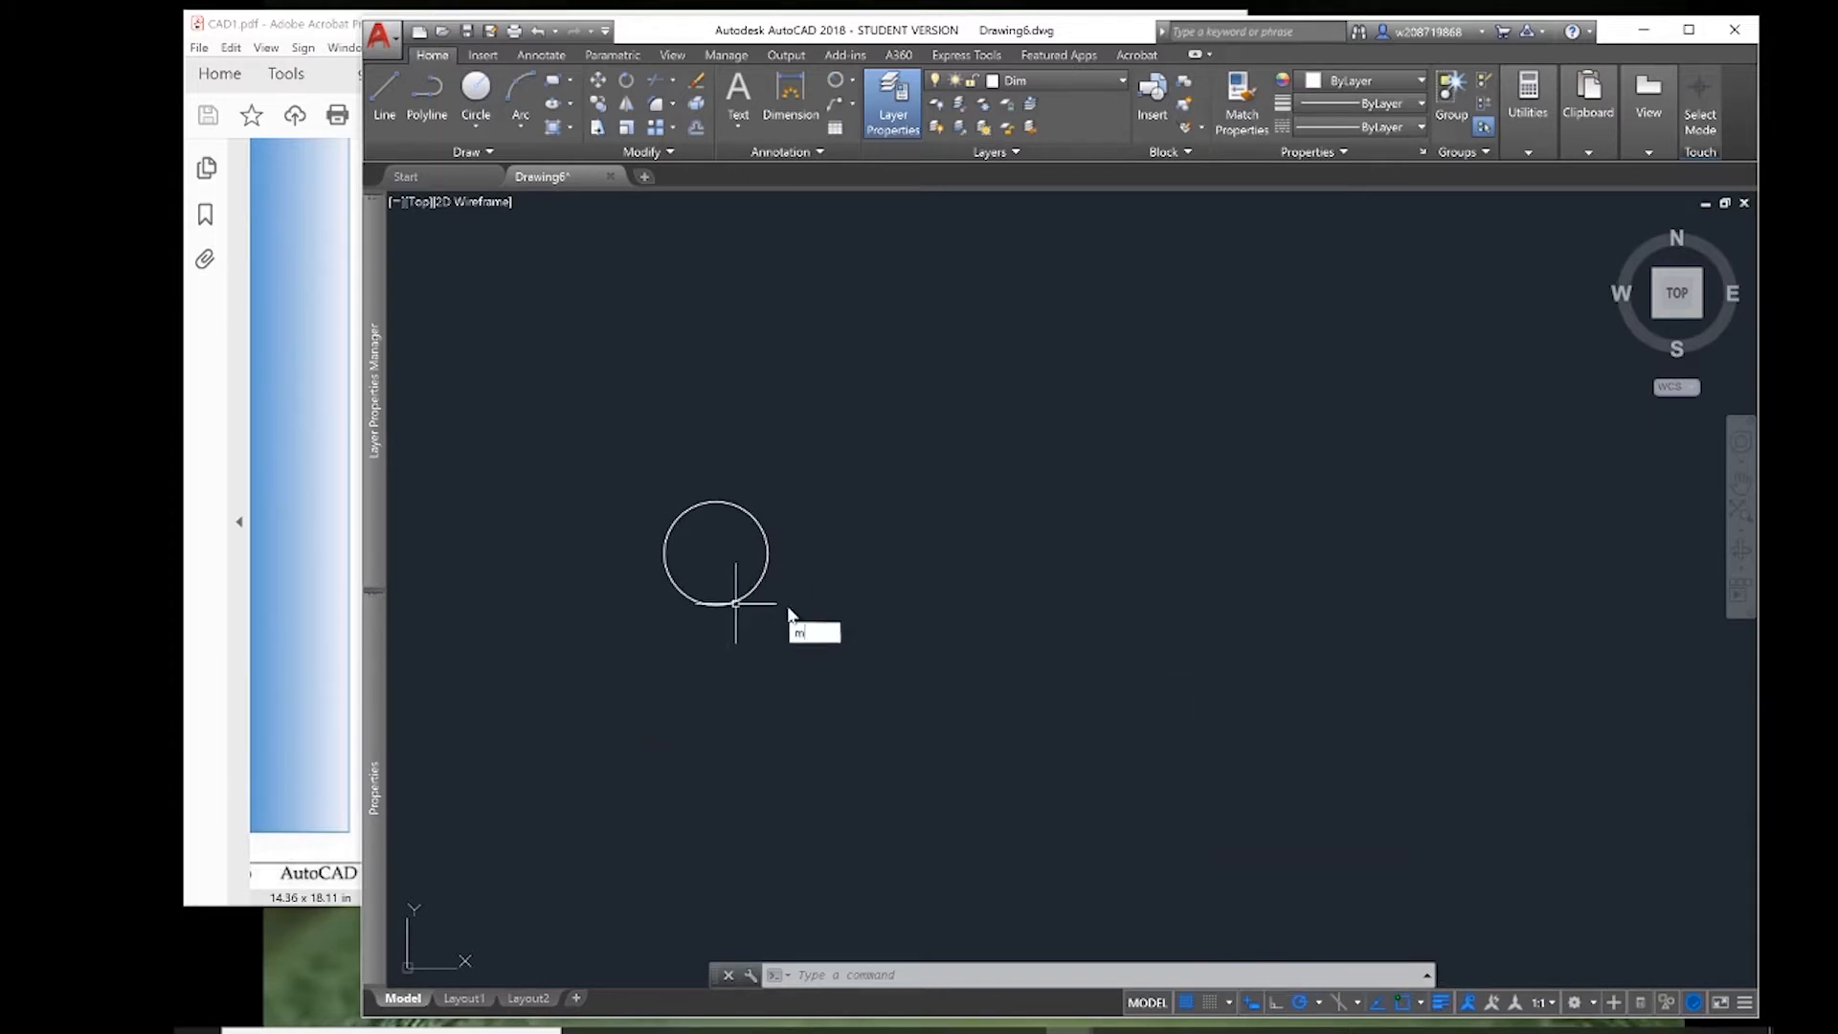
{"action": "key", "text": "Return"}
{"action": "left_click", "coordinate": [718, 606]}
{"action": "key", "text": "Return"}
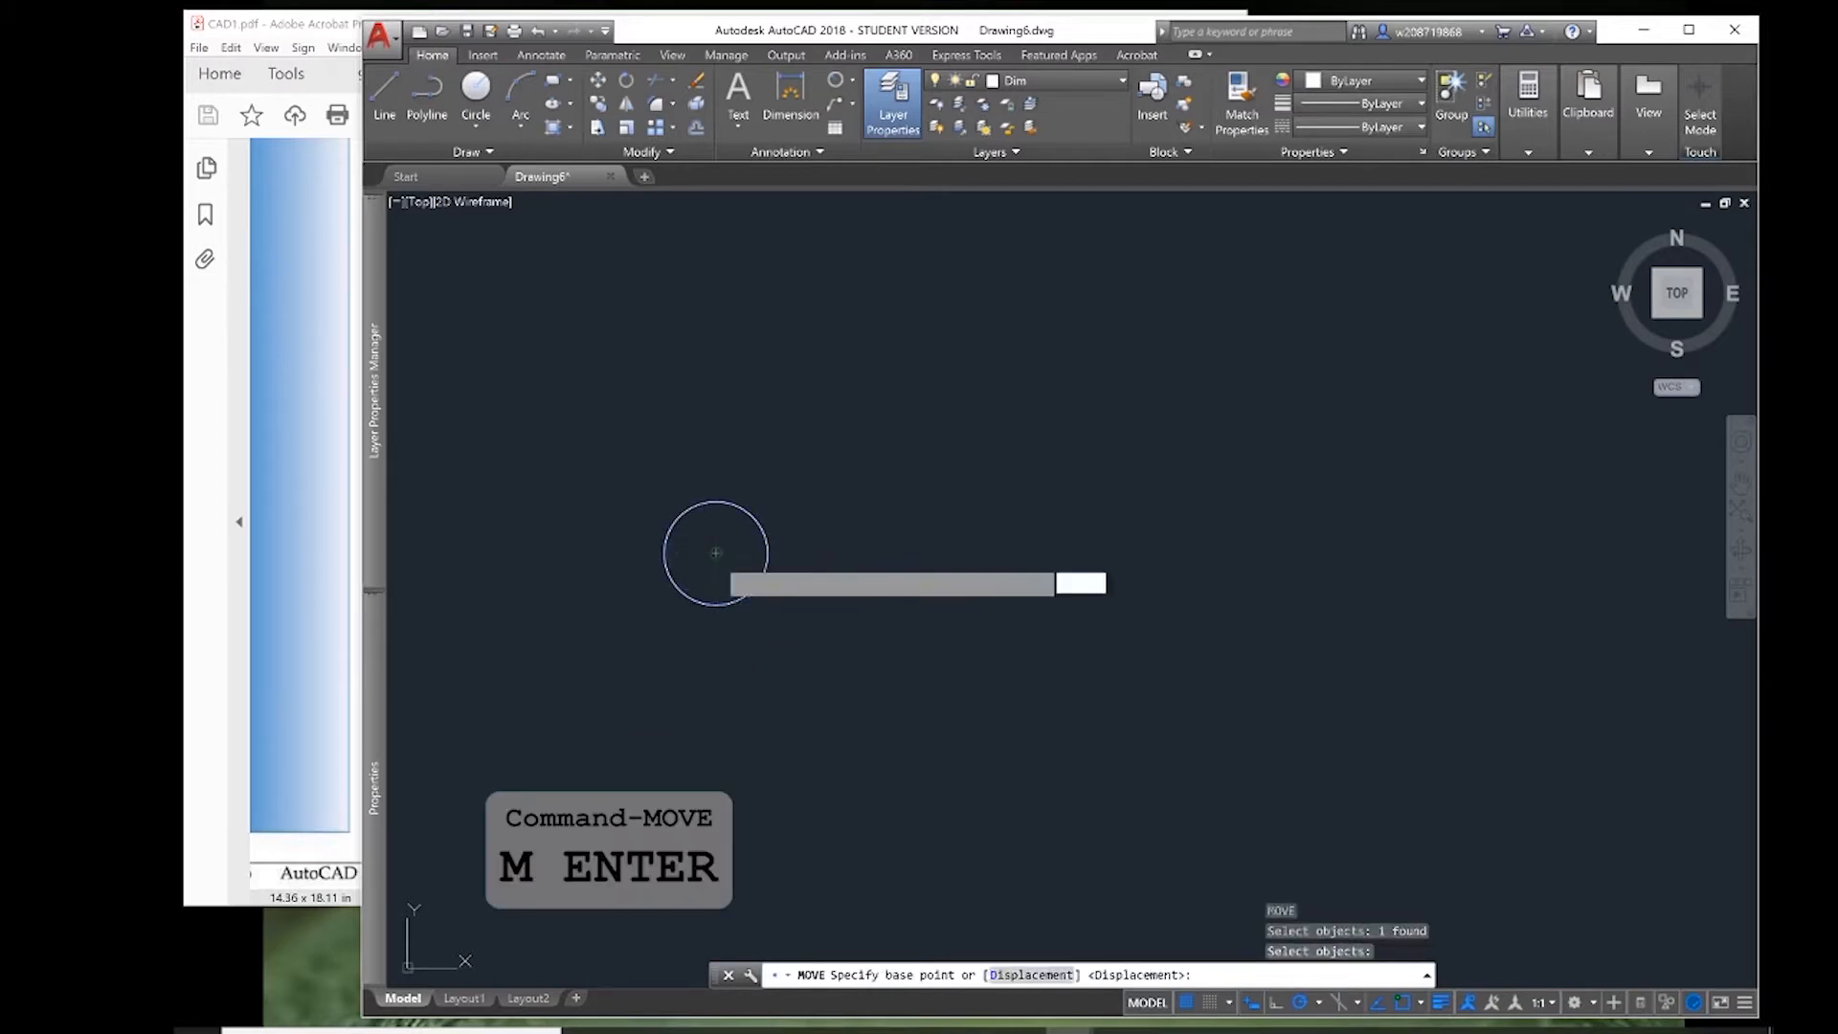
{"action": "left_click", "coordinate": [715, 555]}
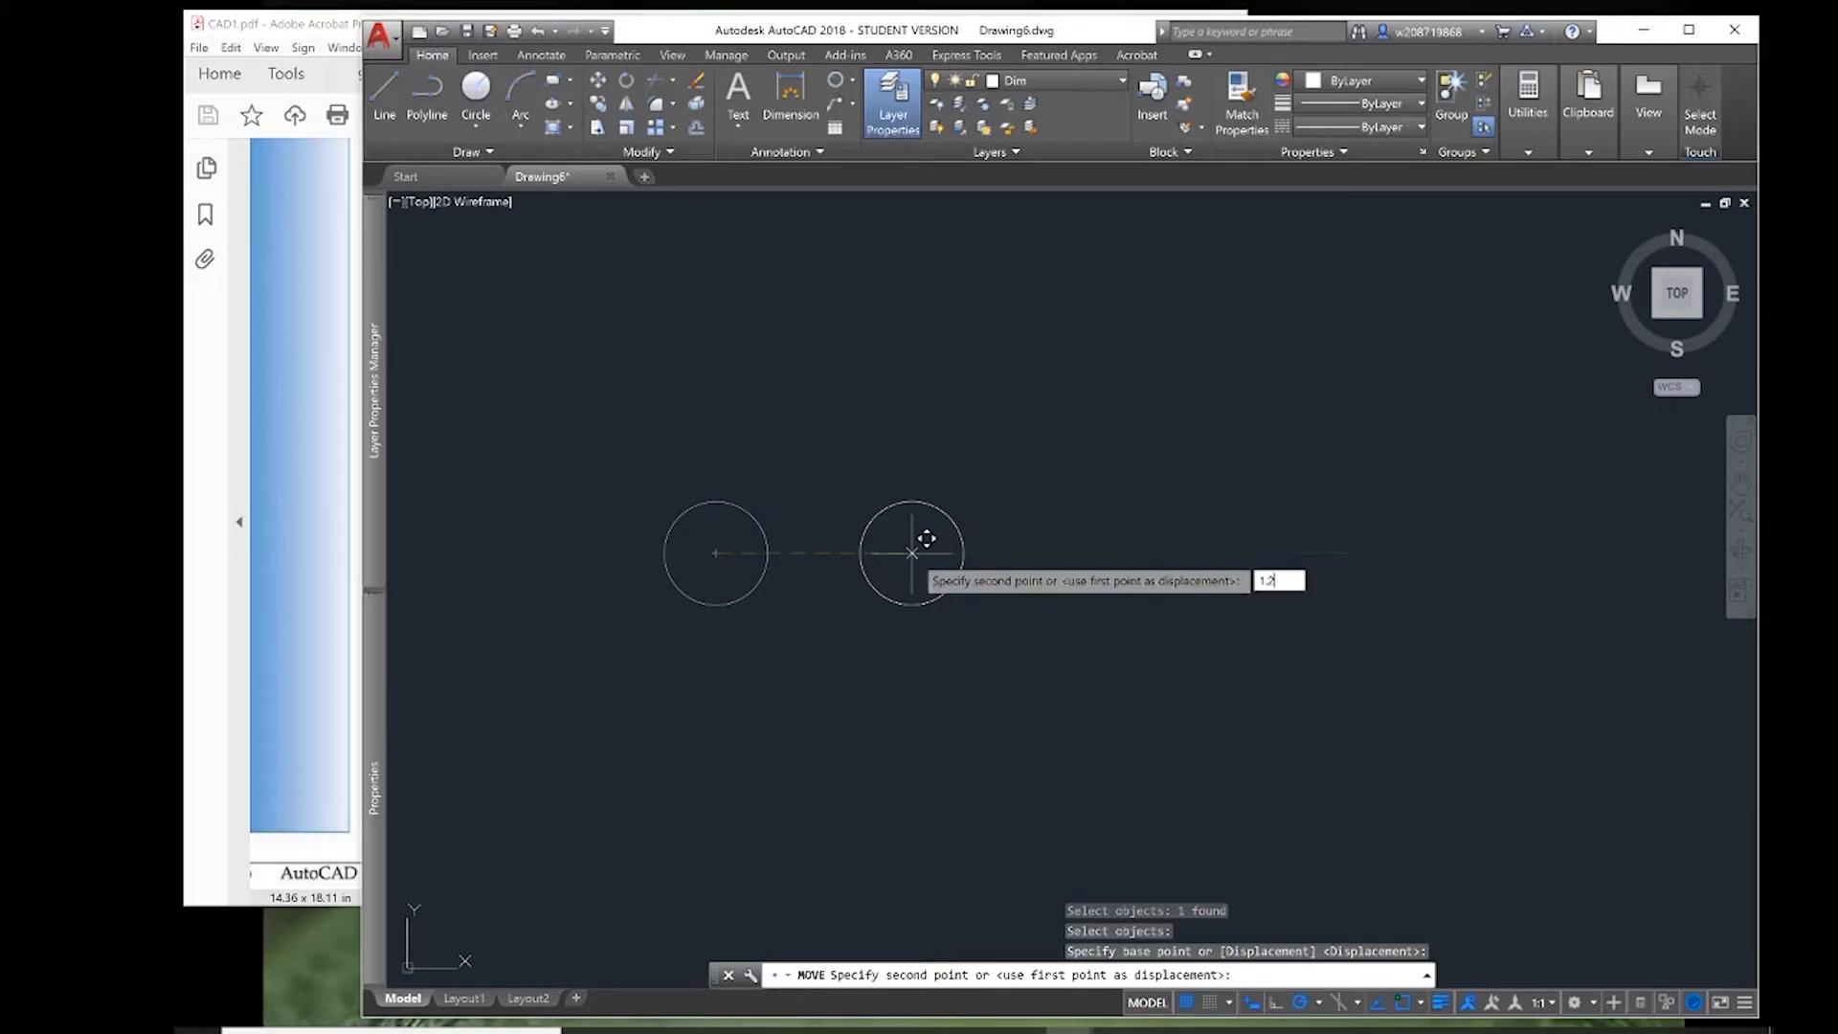
{"action": "key", "text": "Return"}
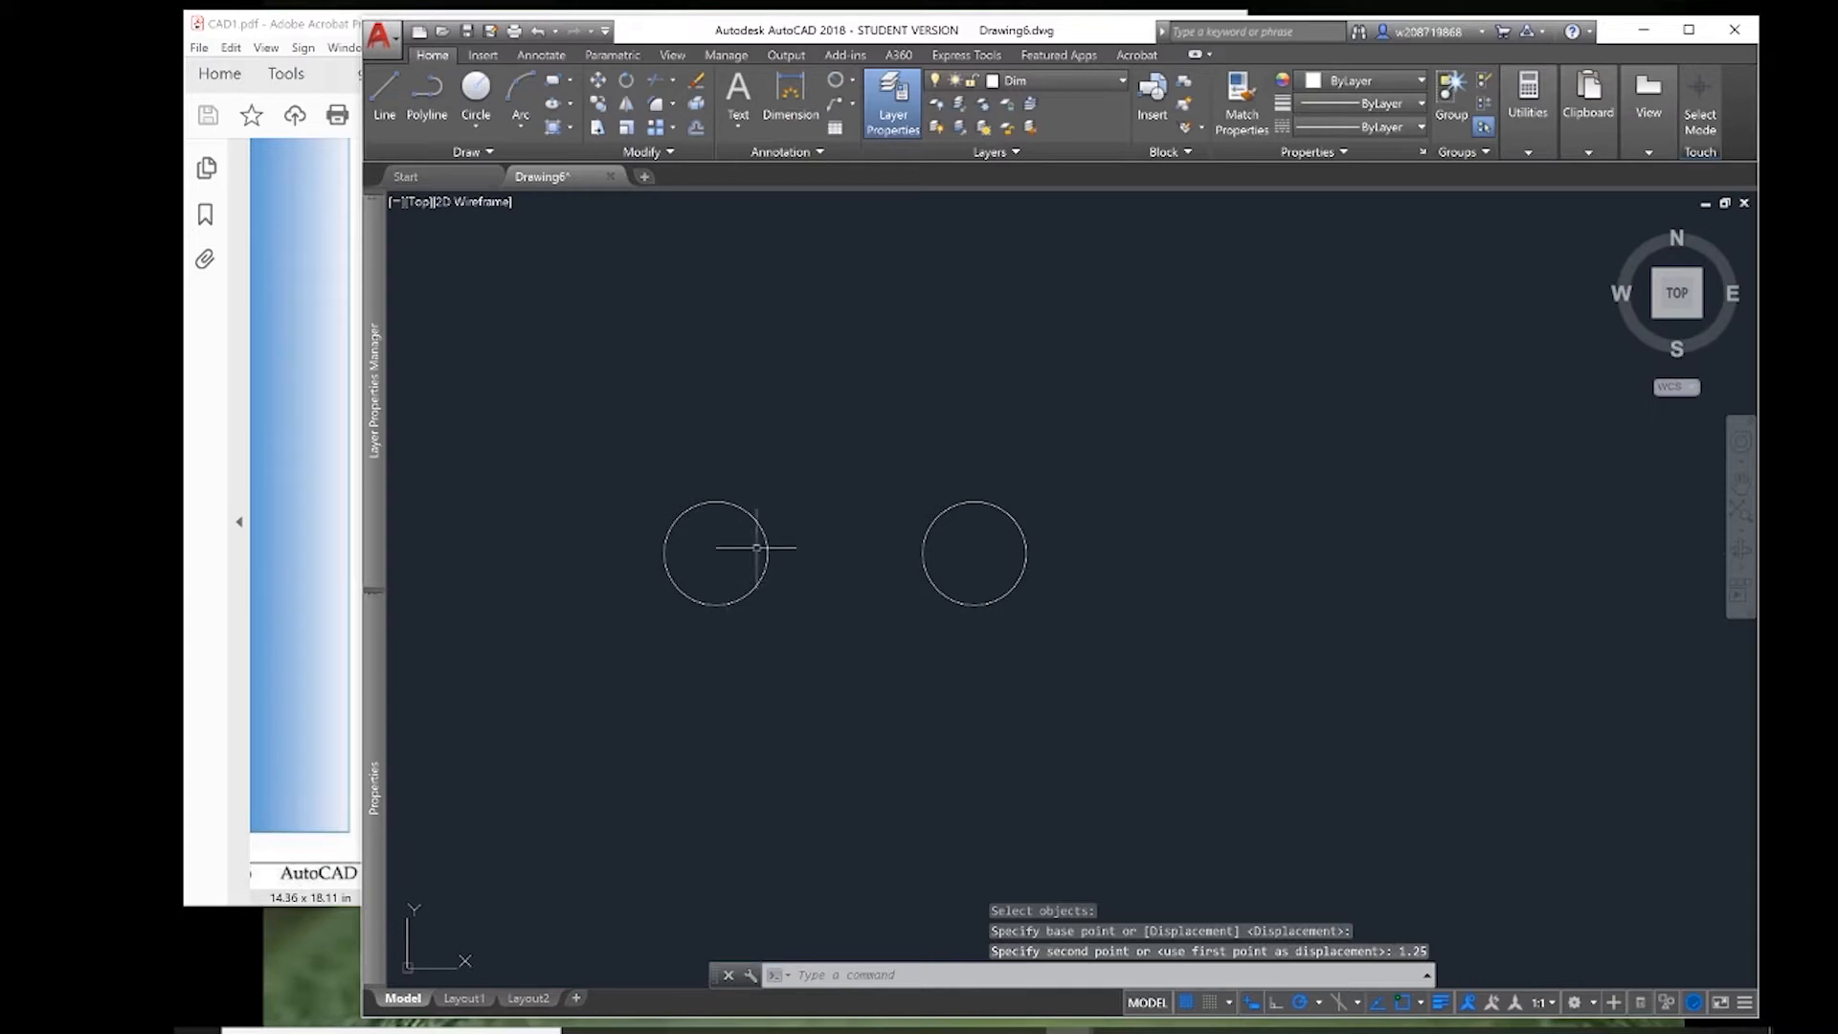
- Check the R.50 callout of the P4-5 view in CAD1.pdf, and offset the left circle outward by .25 in AutoCAD
{"action": "mouse_move", "coordinate": [765, 546]}
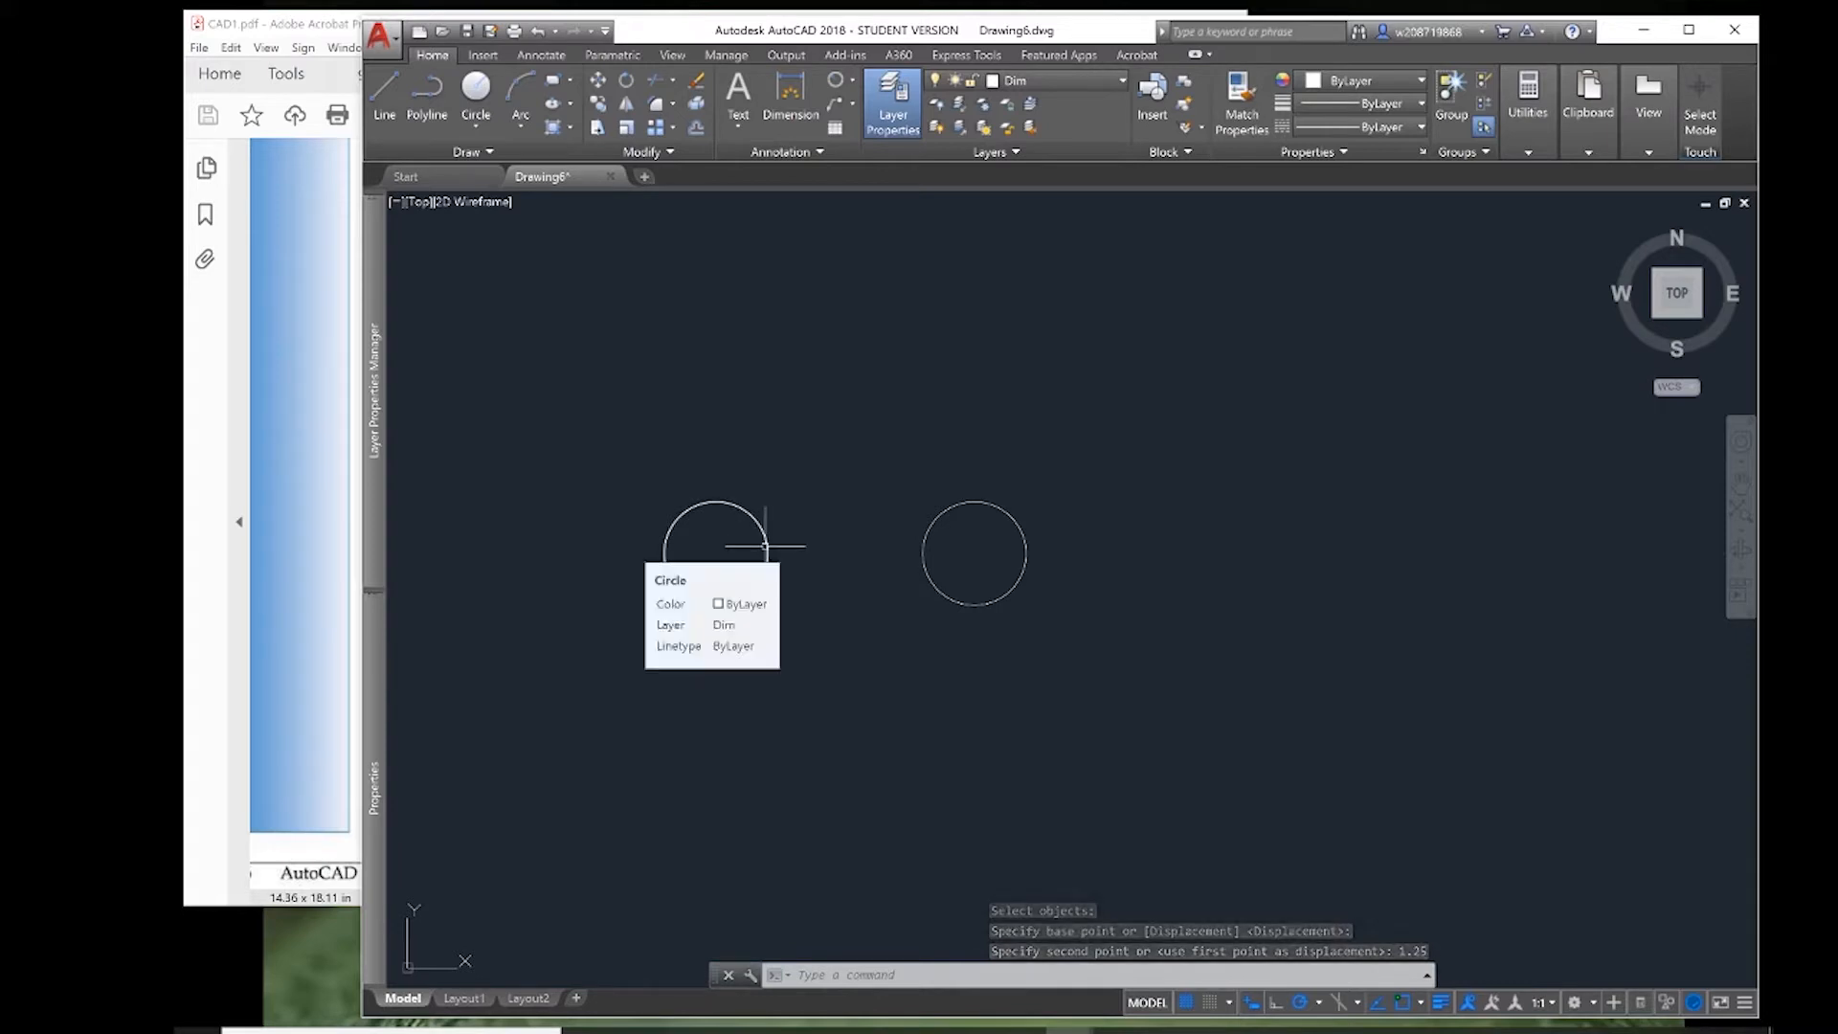
{"action": "left_click", "coordinate": [336, 533]}
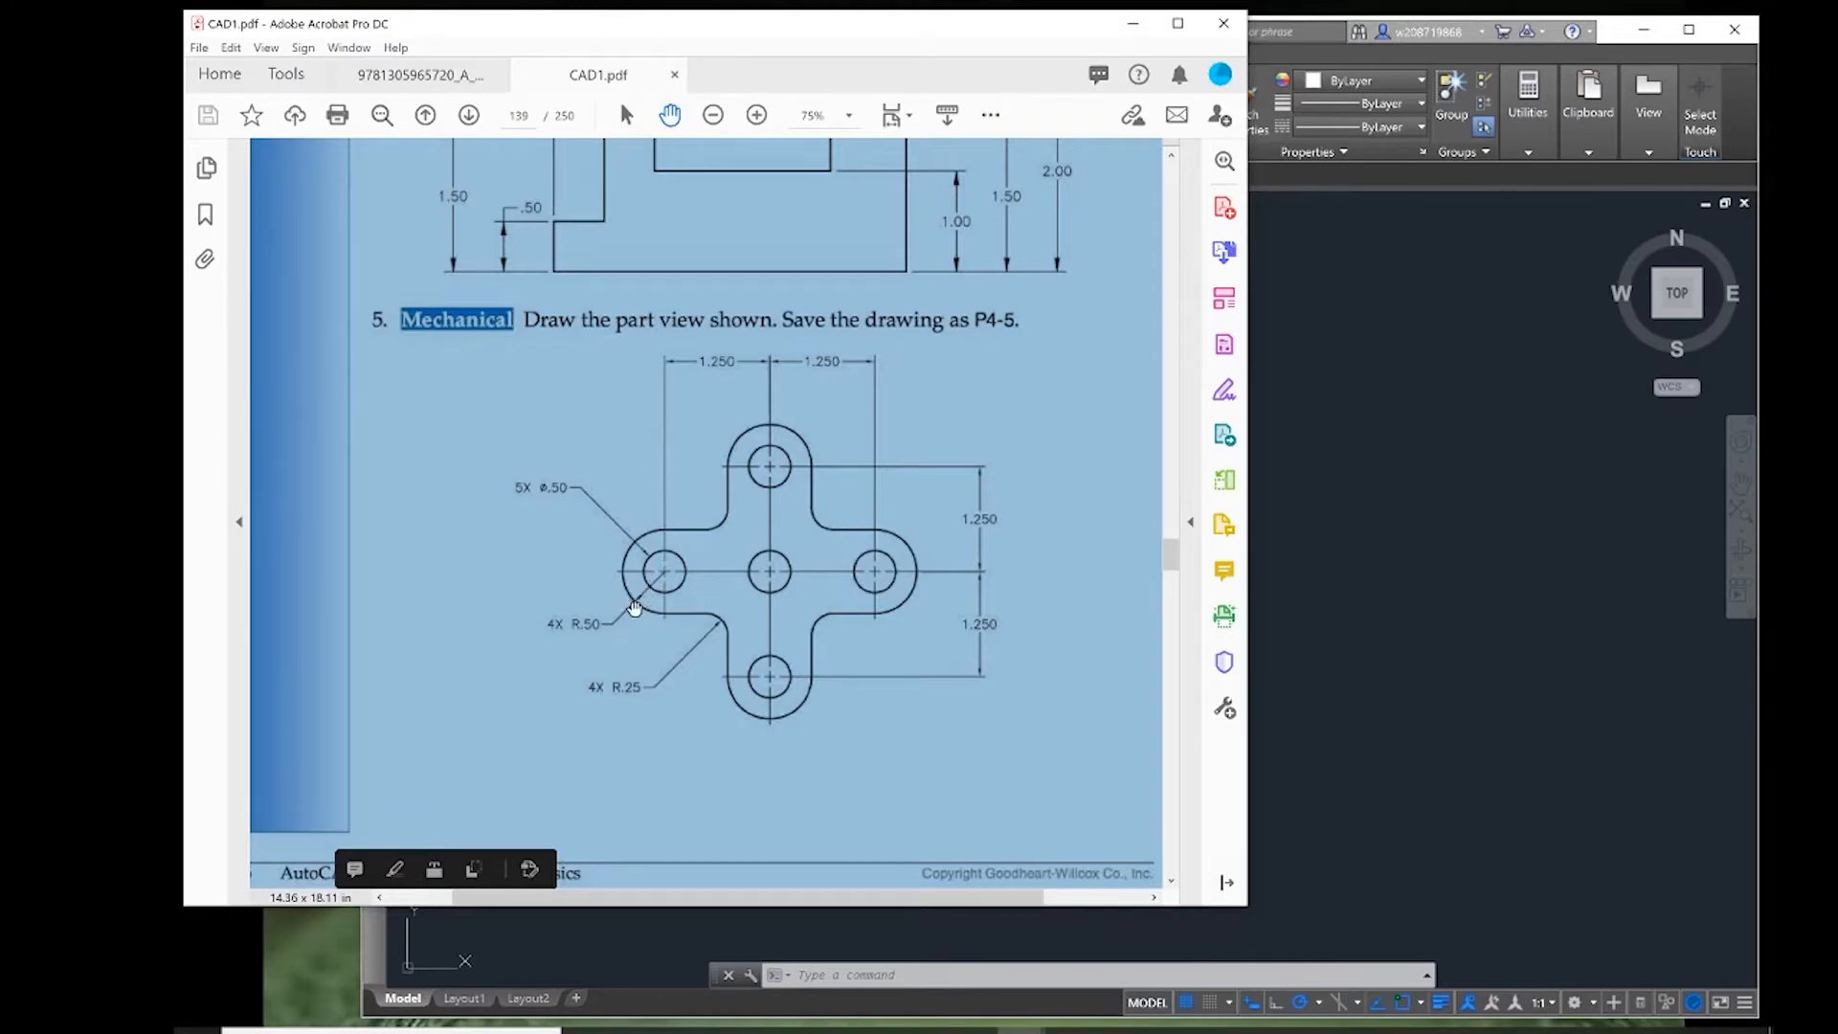
{"action": "left_click", "coordinate": [1315, 583]}
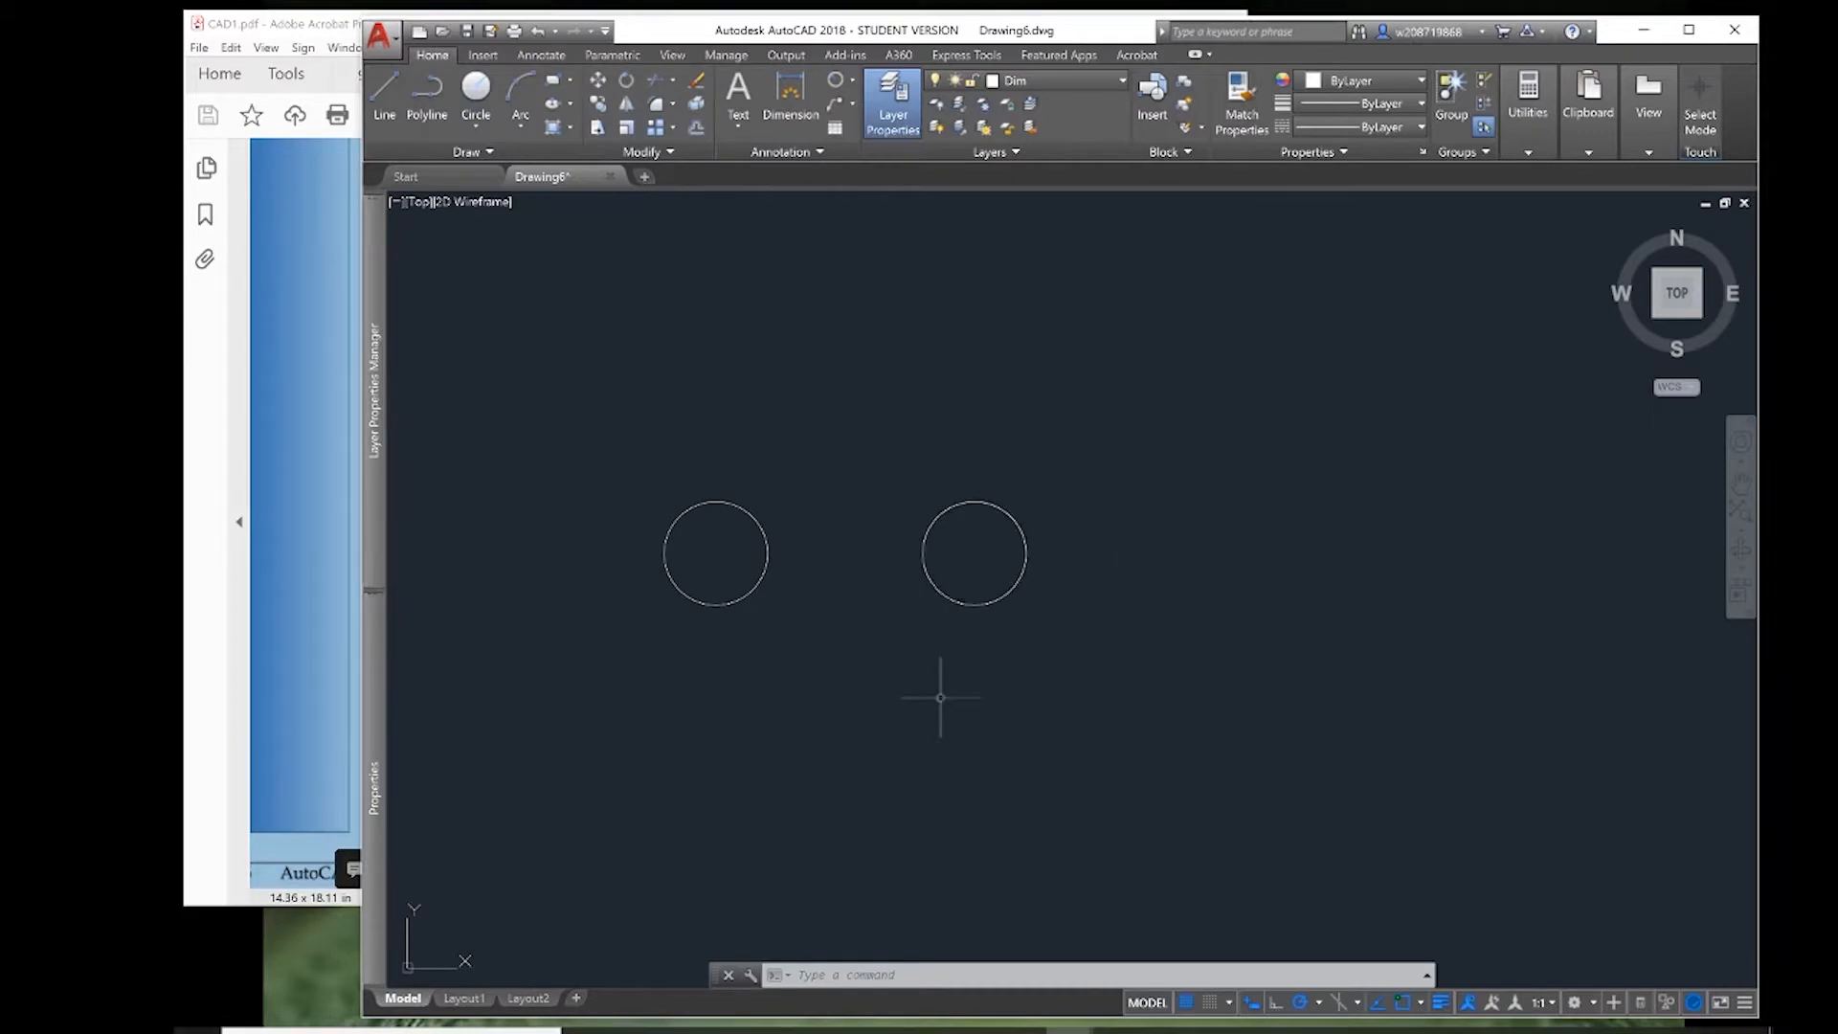
{"action": "type", "text": "o"}
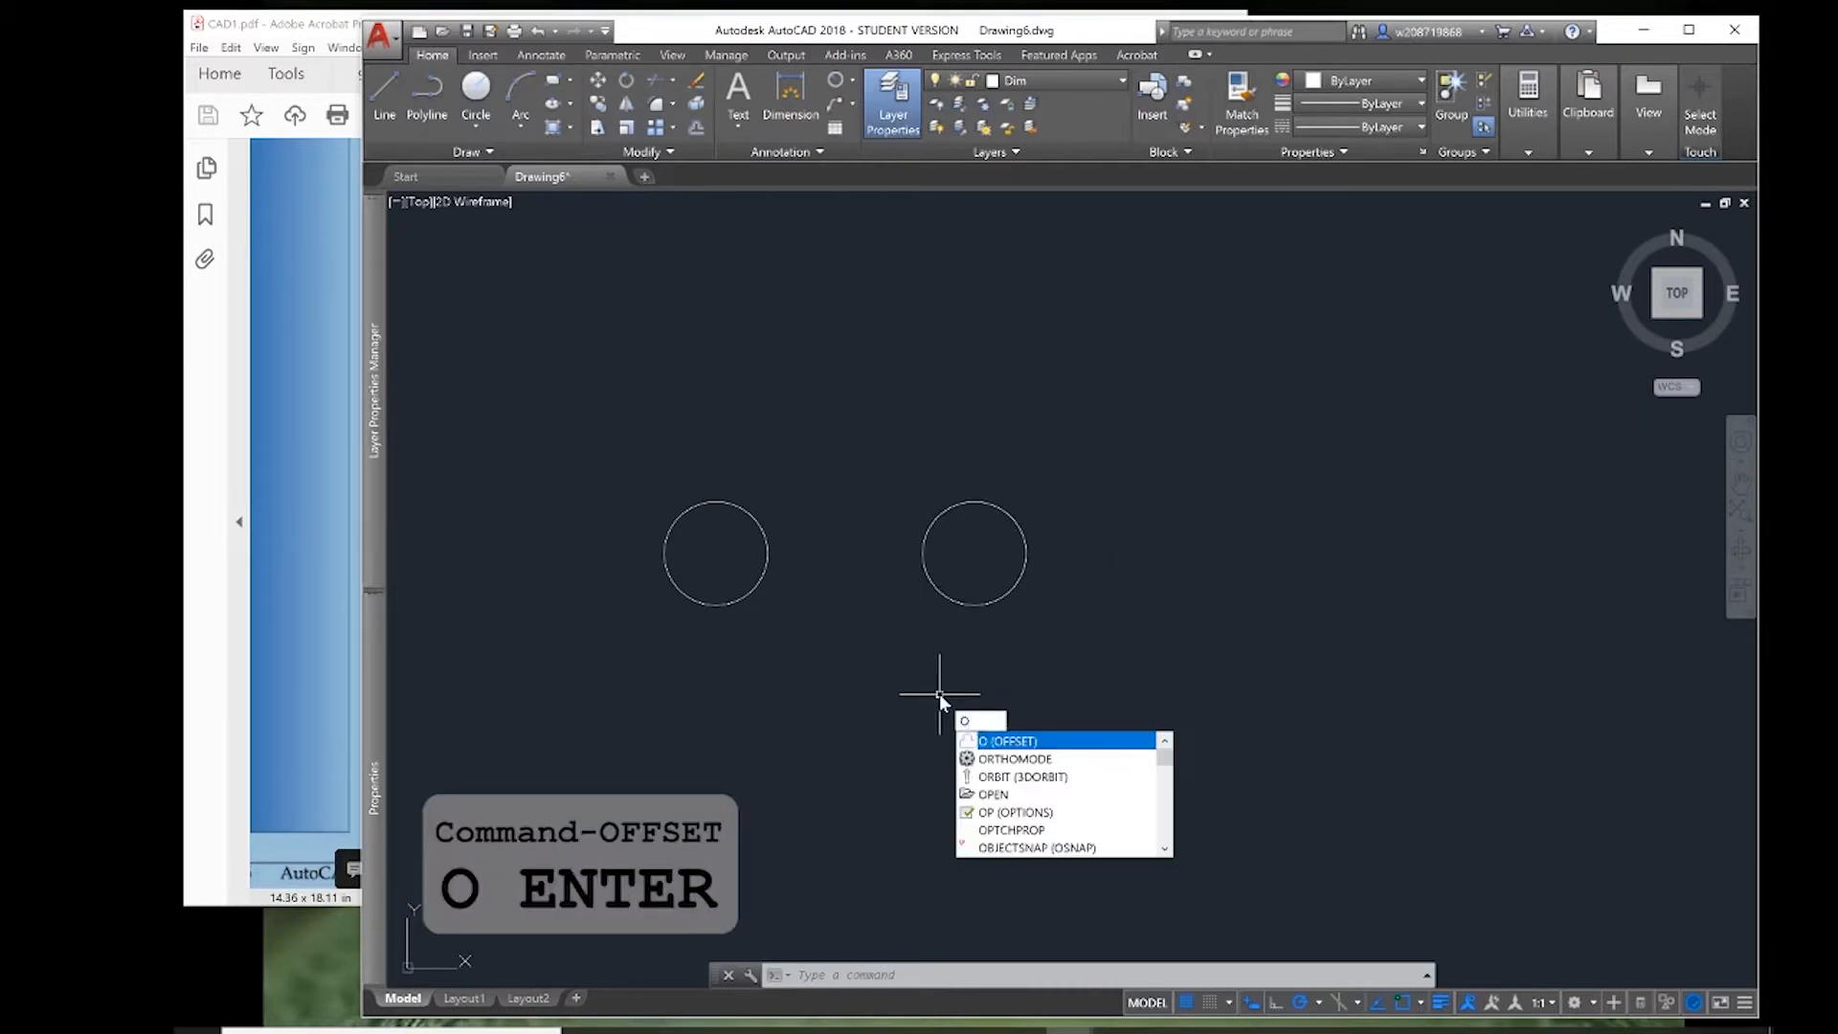
{"action": "key", "text": "Return"}
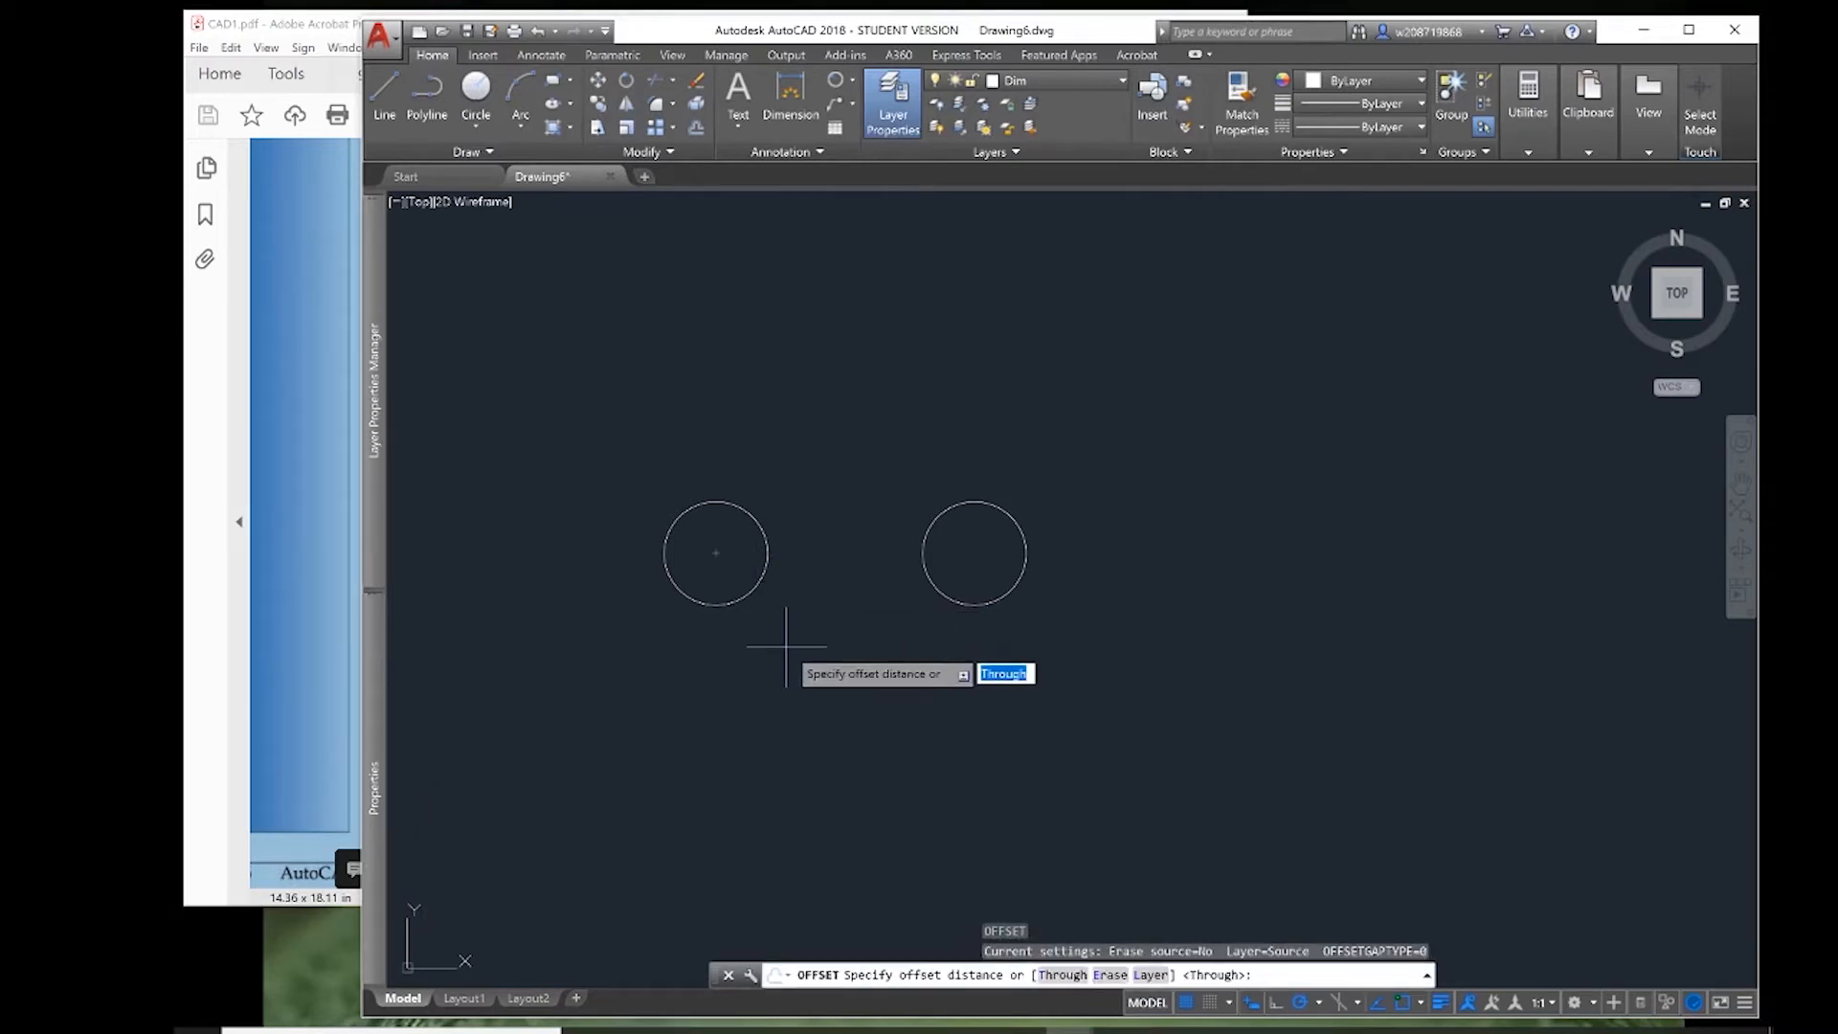
{"action": "type", "text": ".25"}
{"action": "key", "text": "Return"}
{"action": "left_click", "coordinate": [755, 590]}
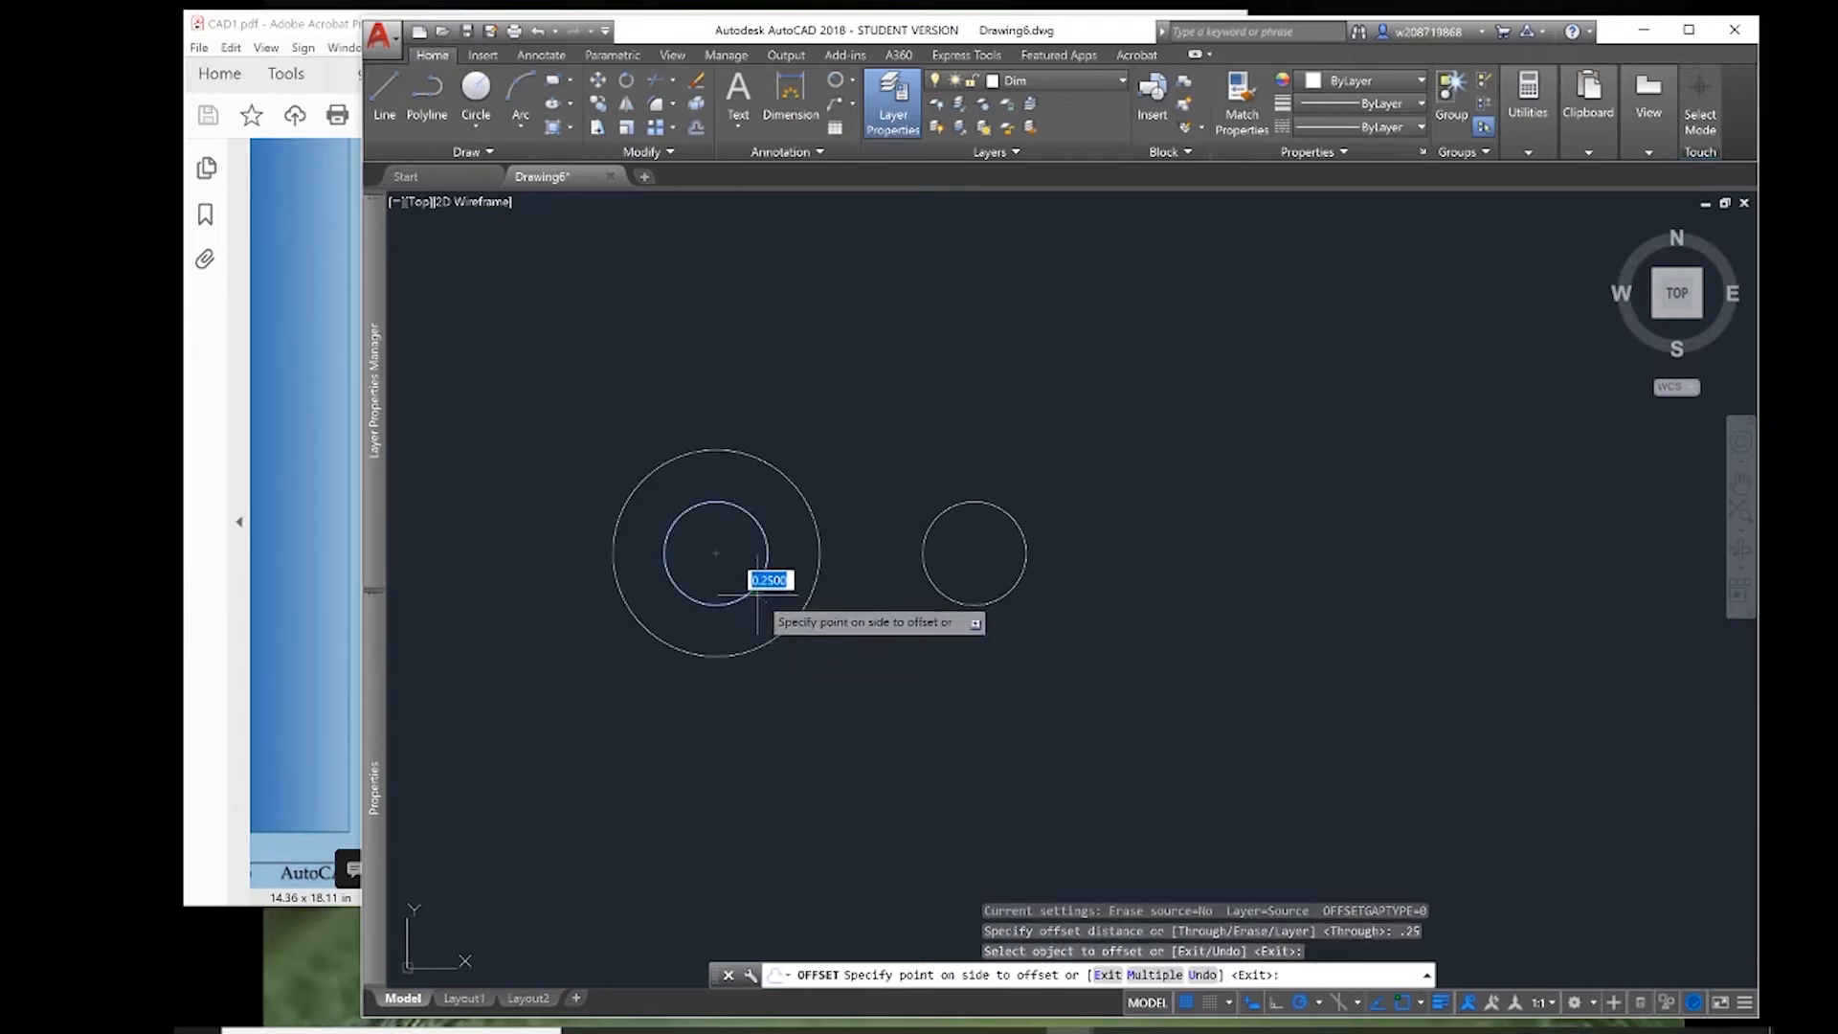
{"action": "left_click", "coordinate": [780, 655]}
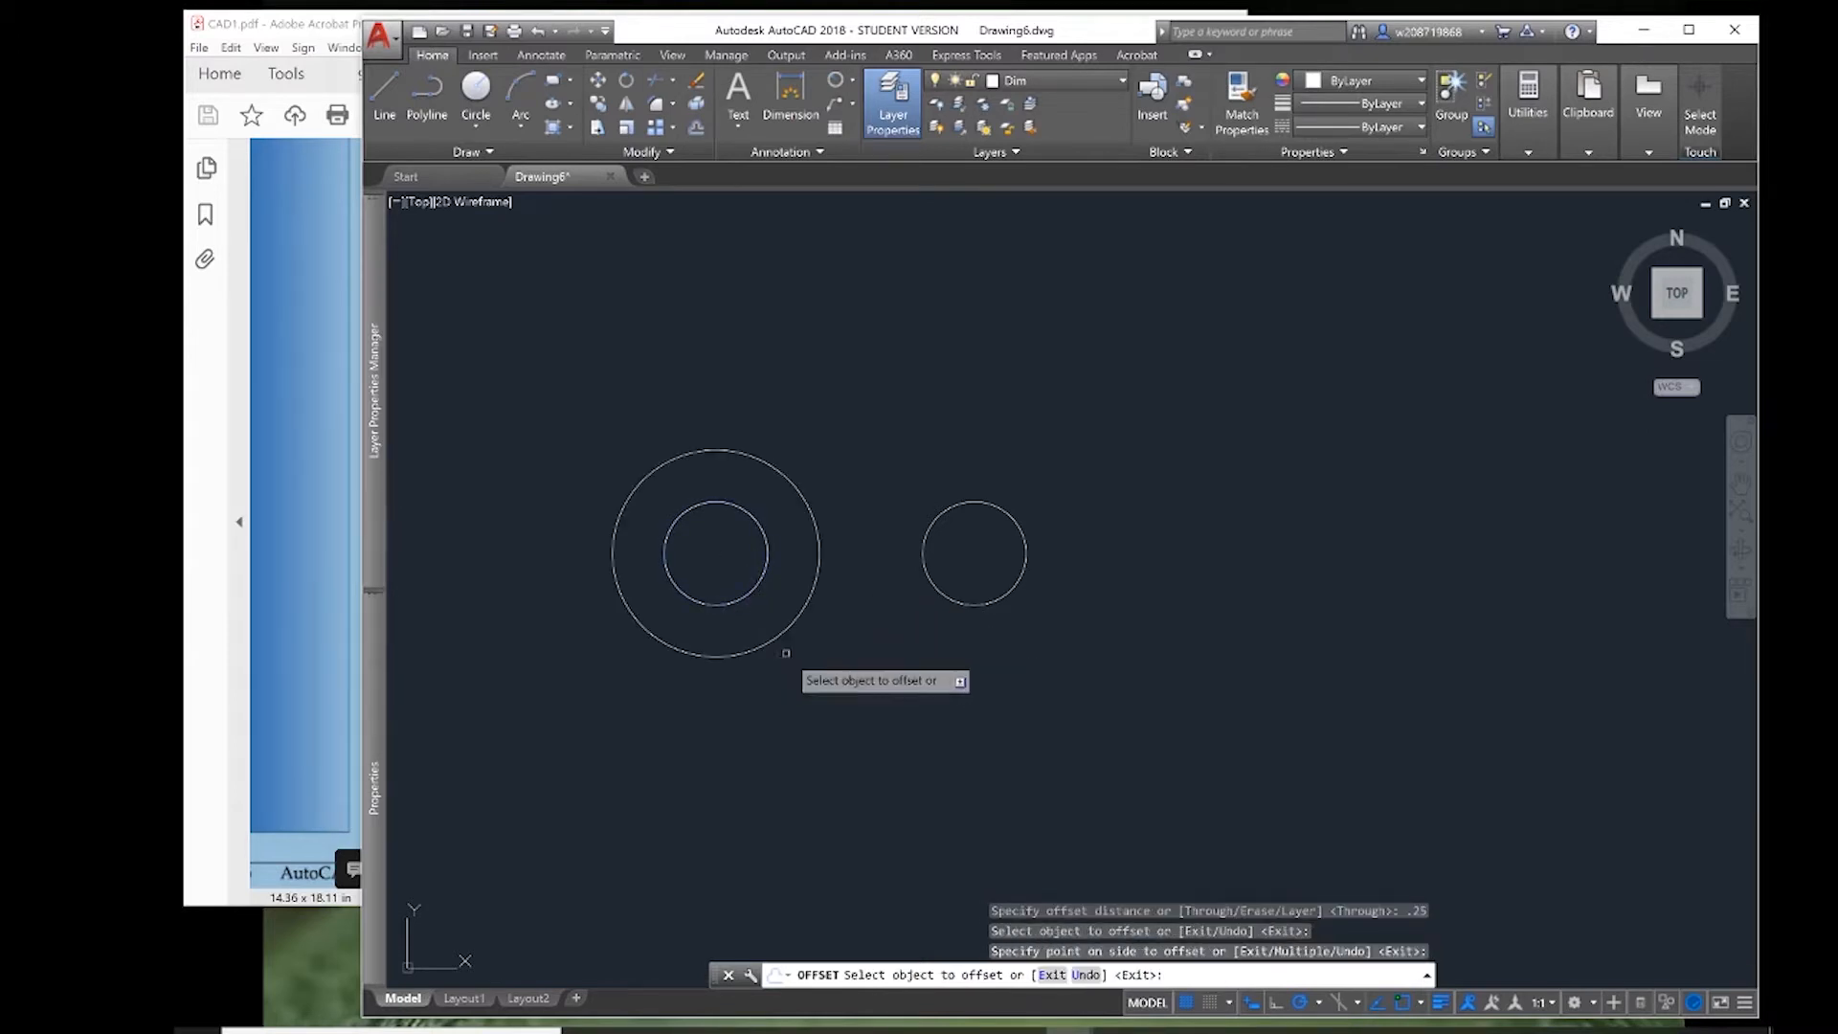
{"action": "key", "text": "Return"}
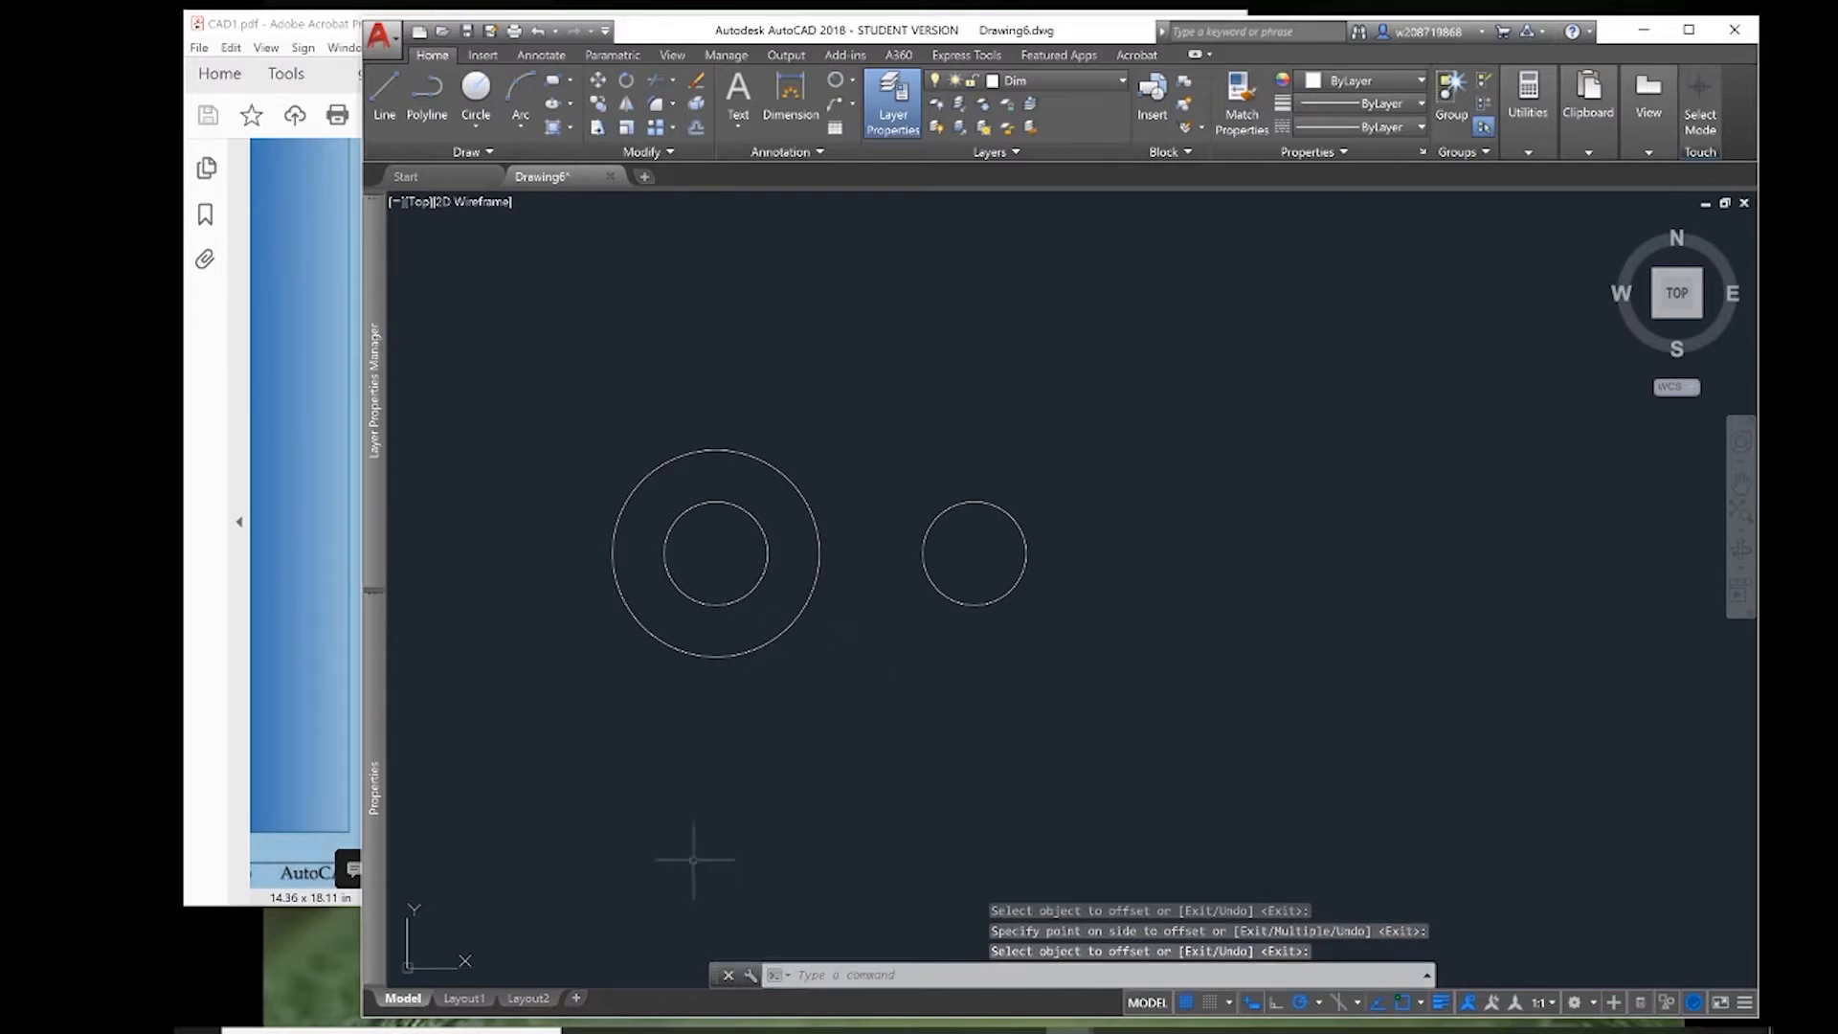
- Consult the P4-5 view in CAD1.pdf, and draw a horizontal line in AutoCAD from the outer circle's top quadrant to just past the right circle
{"action": "left_click", "coordinate": [297, 509]}
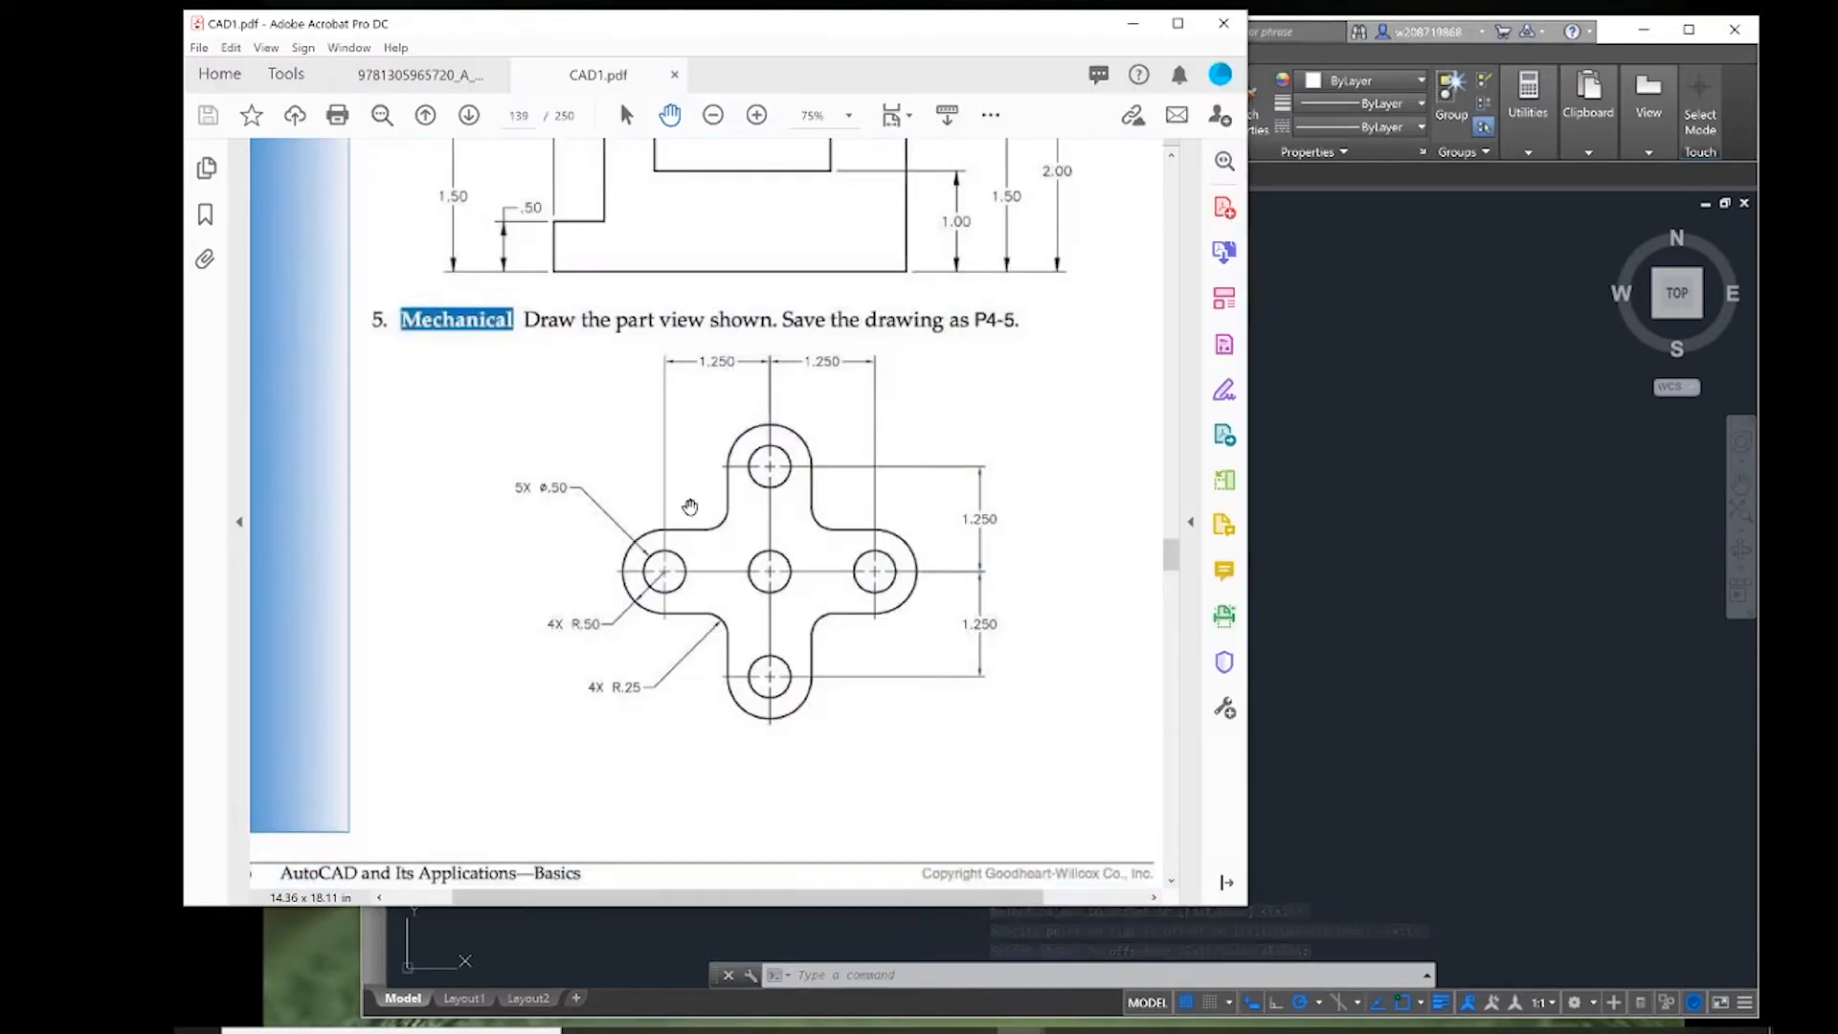
{"action": "left_click", "coordinate": [1292, 527]}
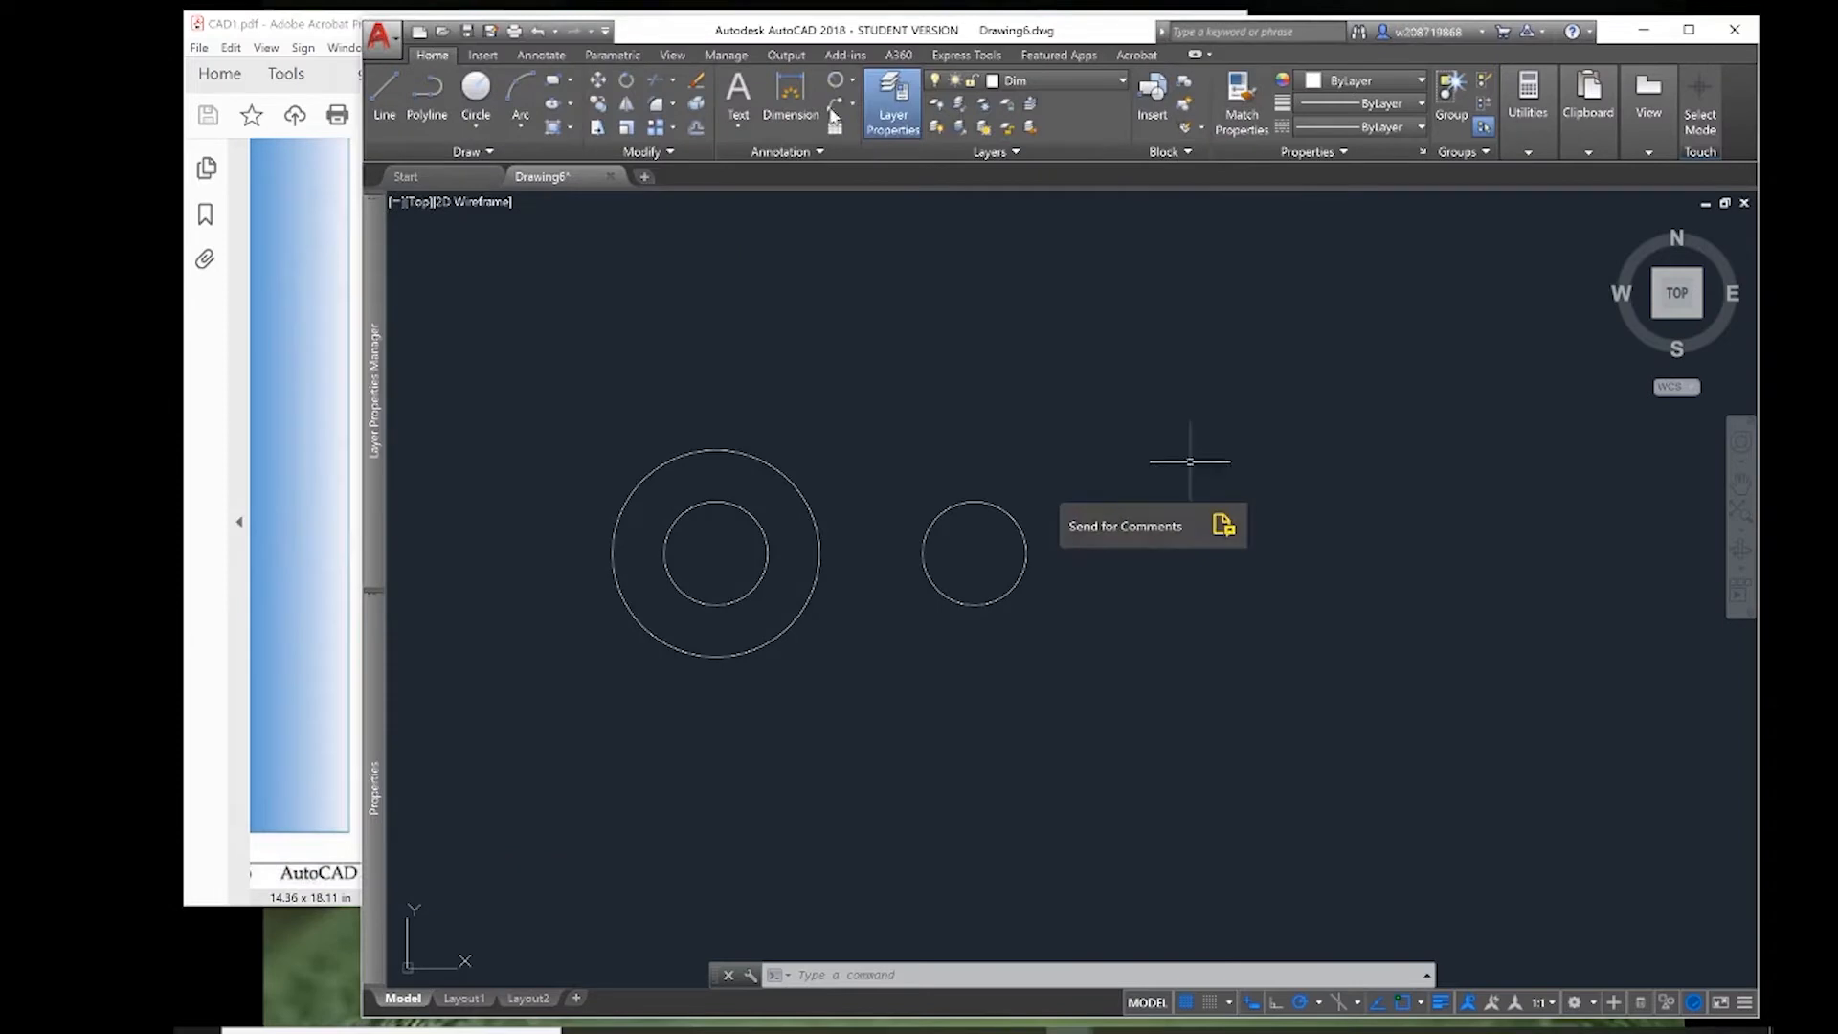
{"action": "left_click", "coordinate": [387, 100]}
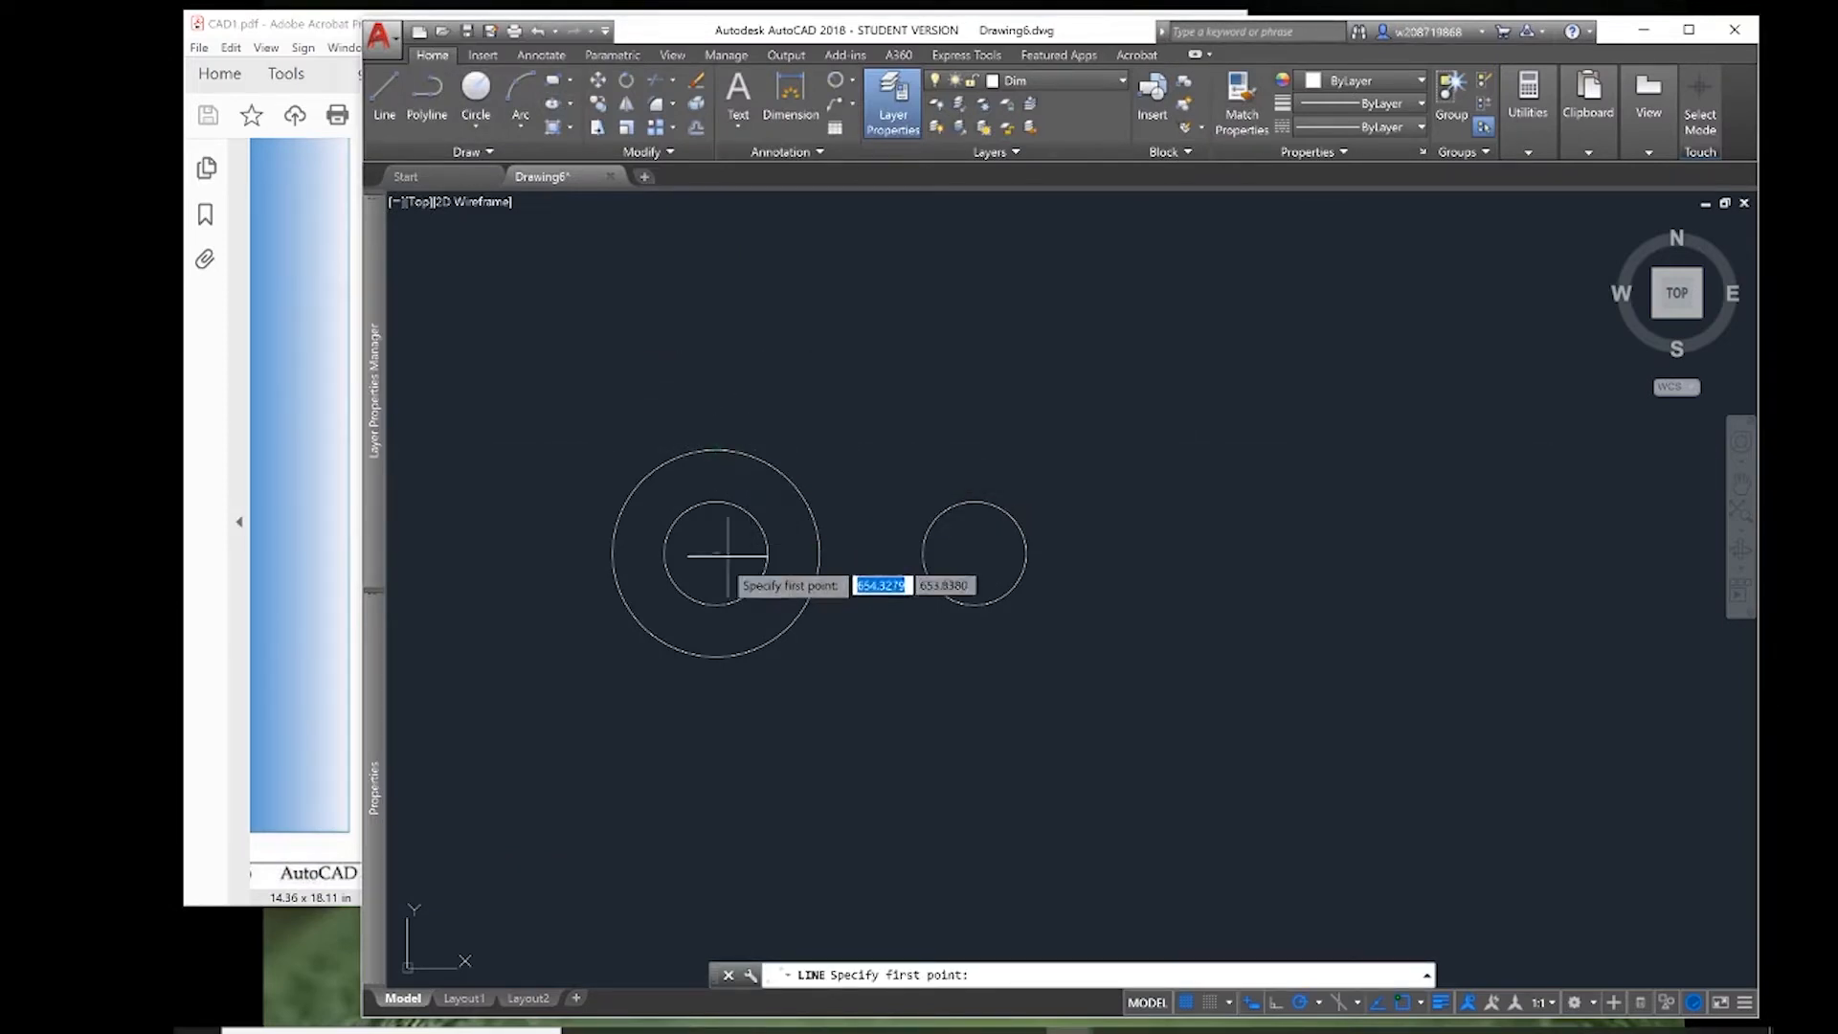
{"action": "left_click", "coordinate": [716, 449]}
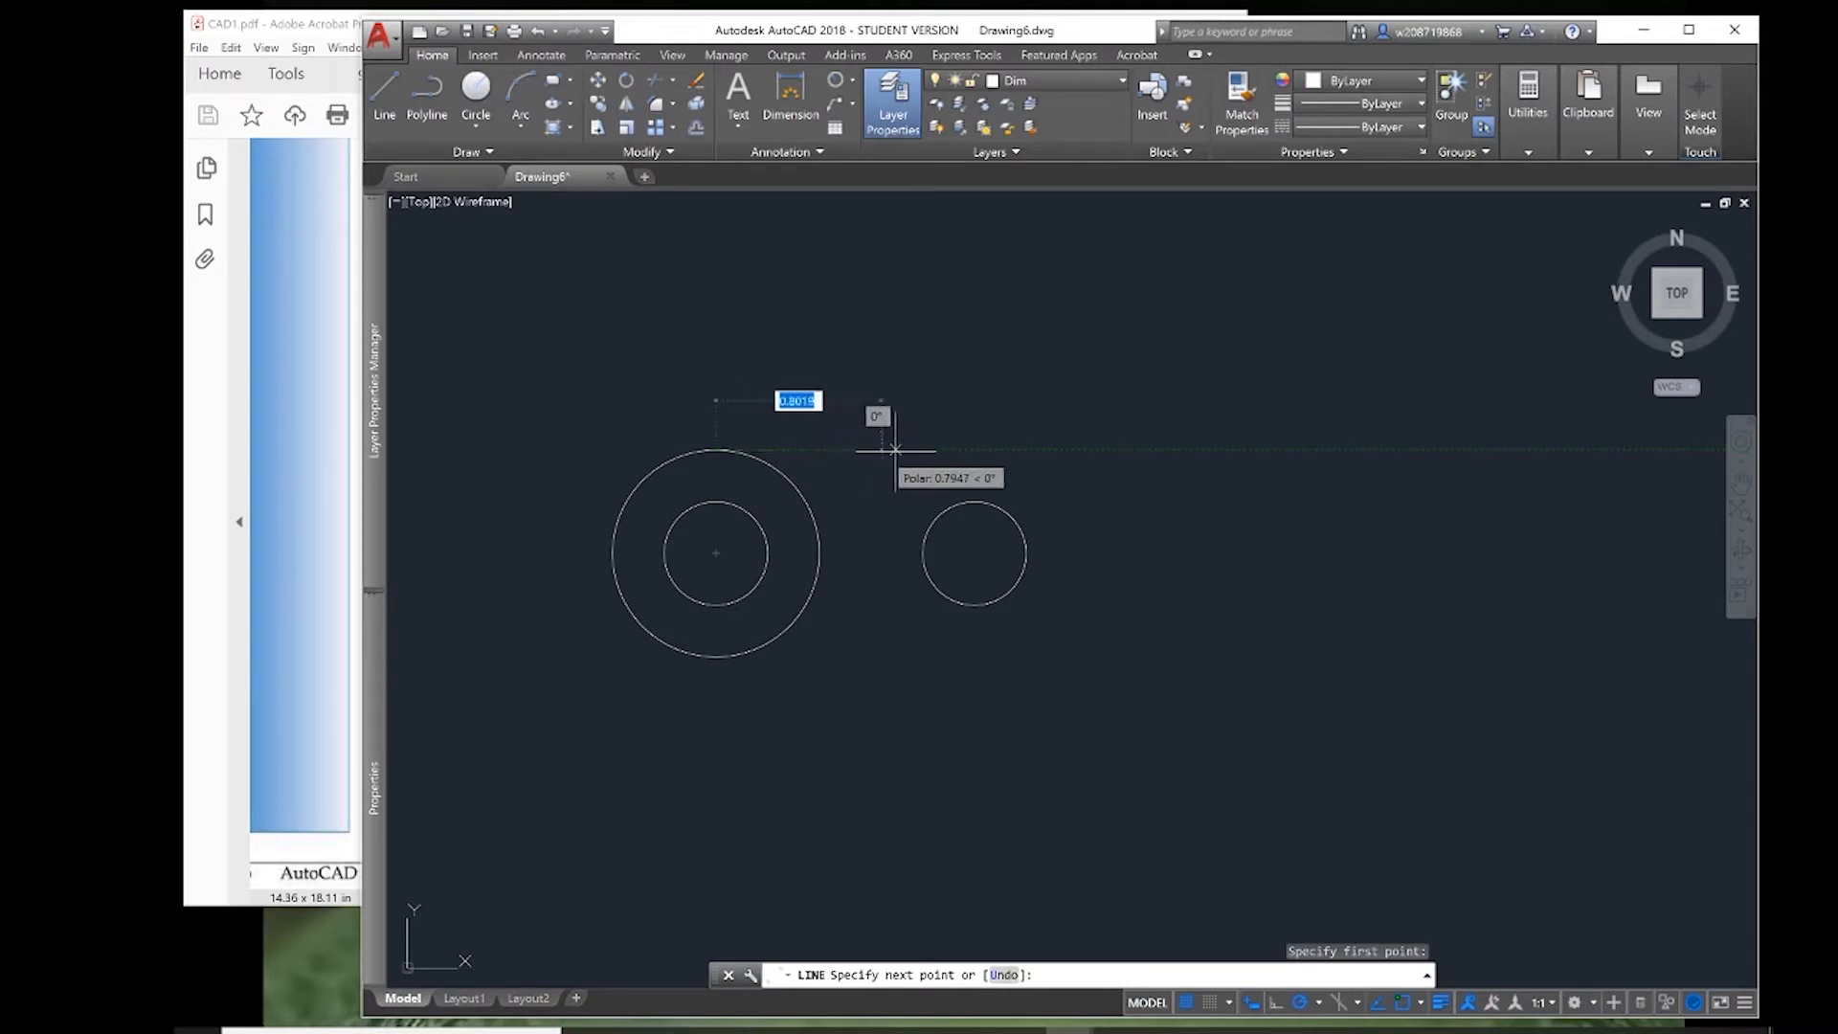
{"action": "left_click", "coordinate": [1045, 446]}
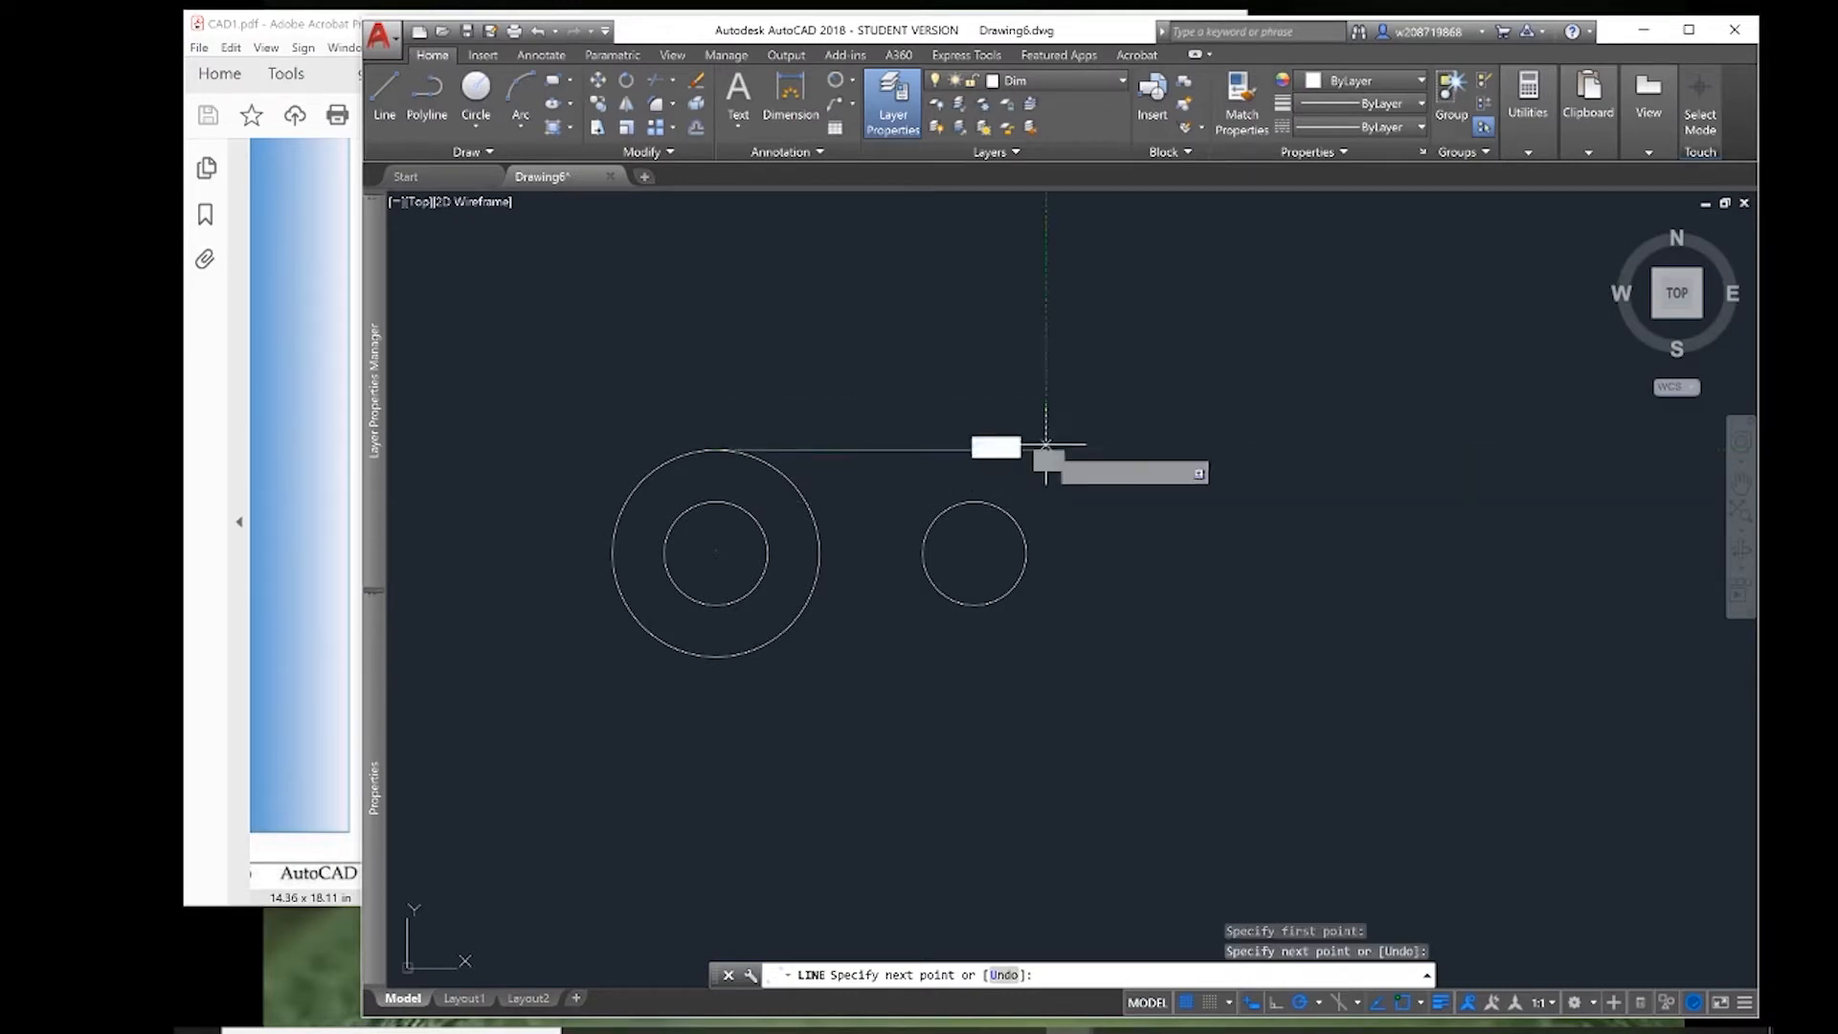
{"action": "key", "text": "Return"}
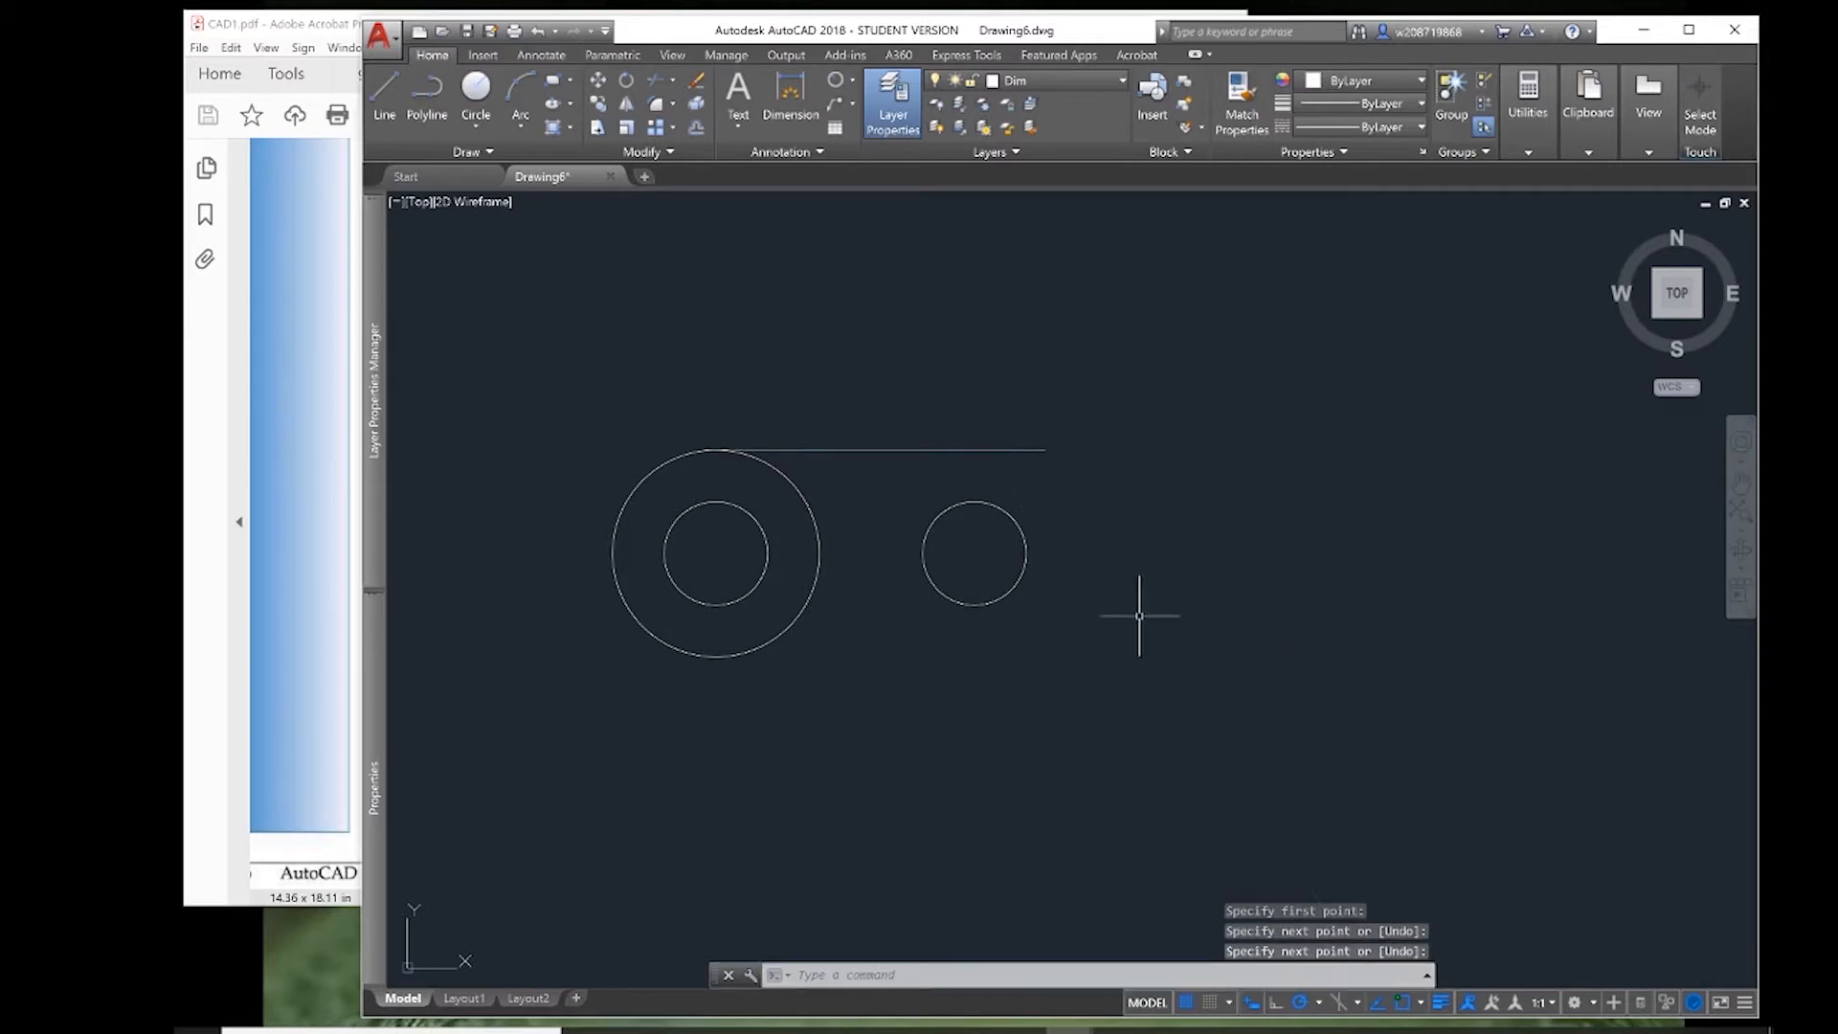
- Draw a second horizontal line from the outer circle's bottom quadrant to the right, ending just past the right circle
{"action": "key", "text": "Return"}
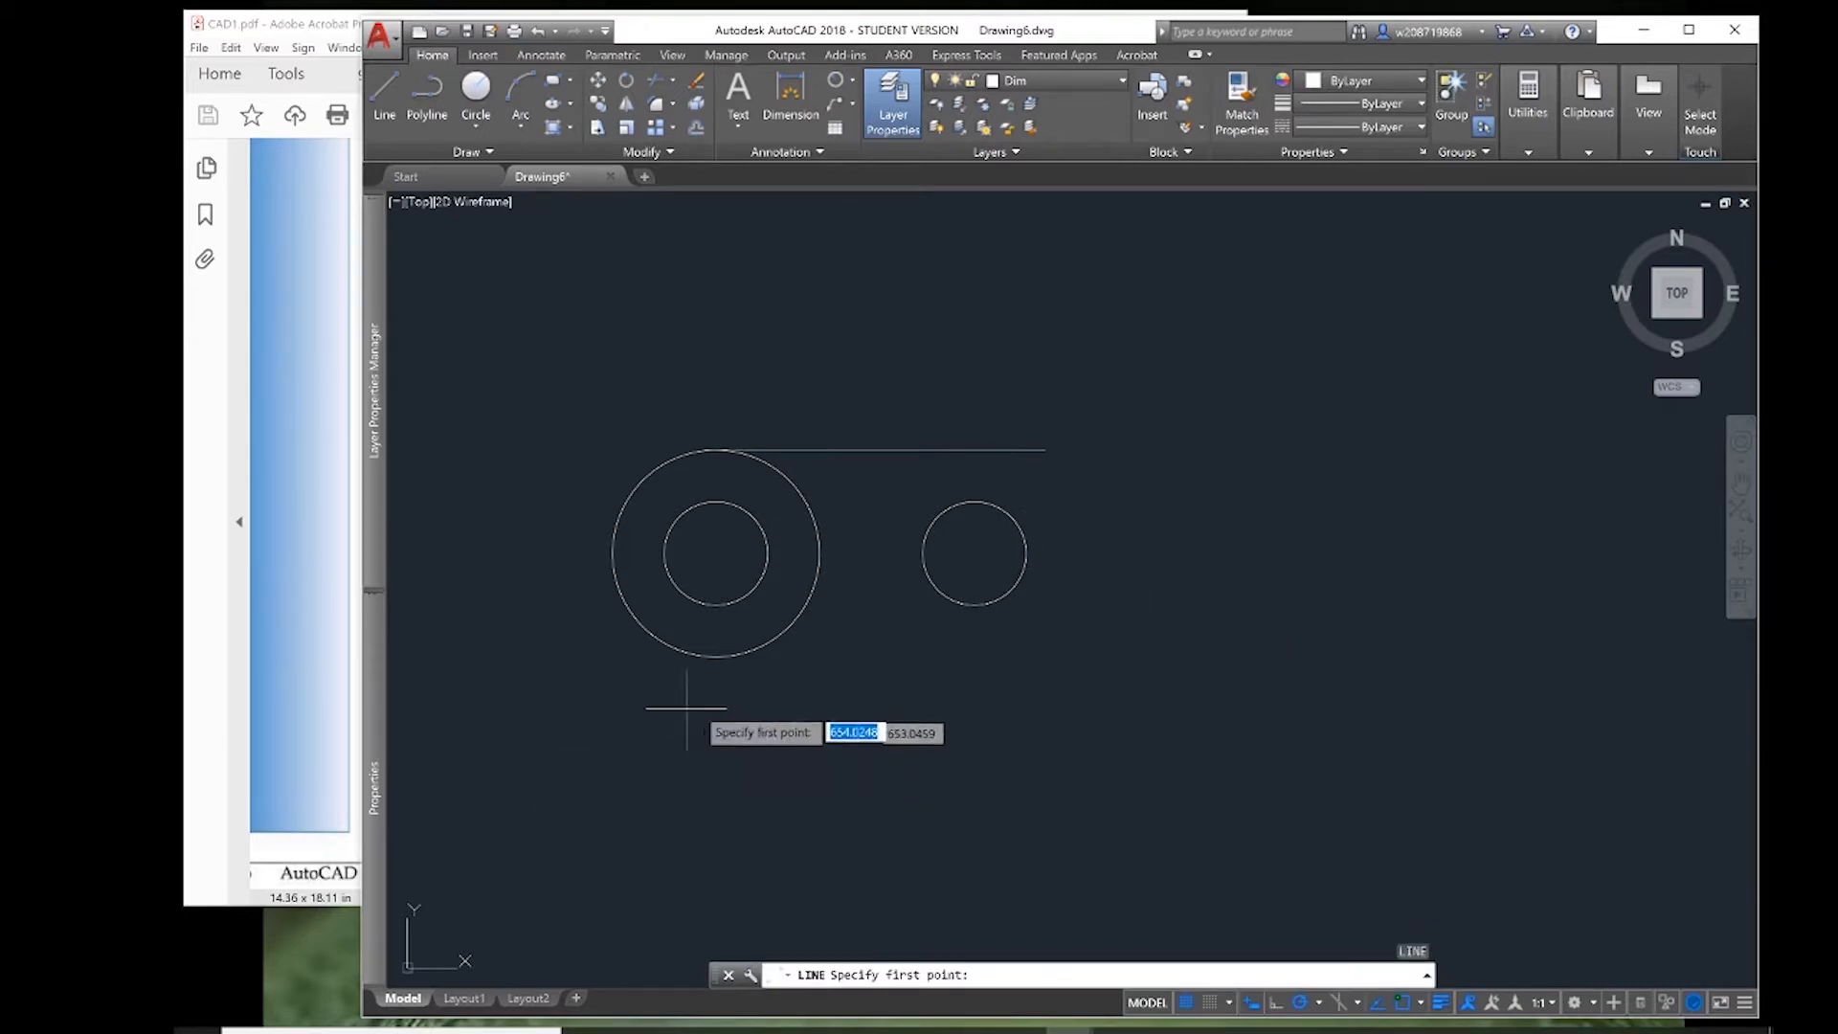
{"action": "left_click", "coordinate": [716, 657]}
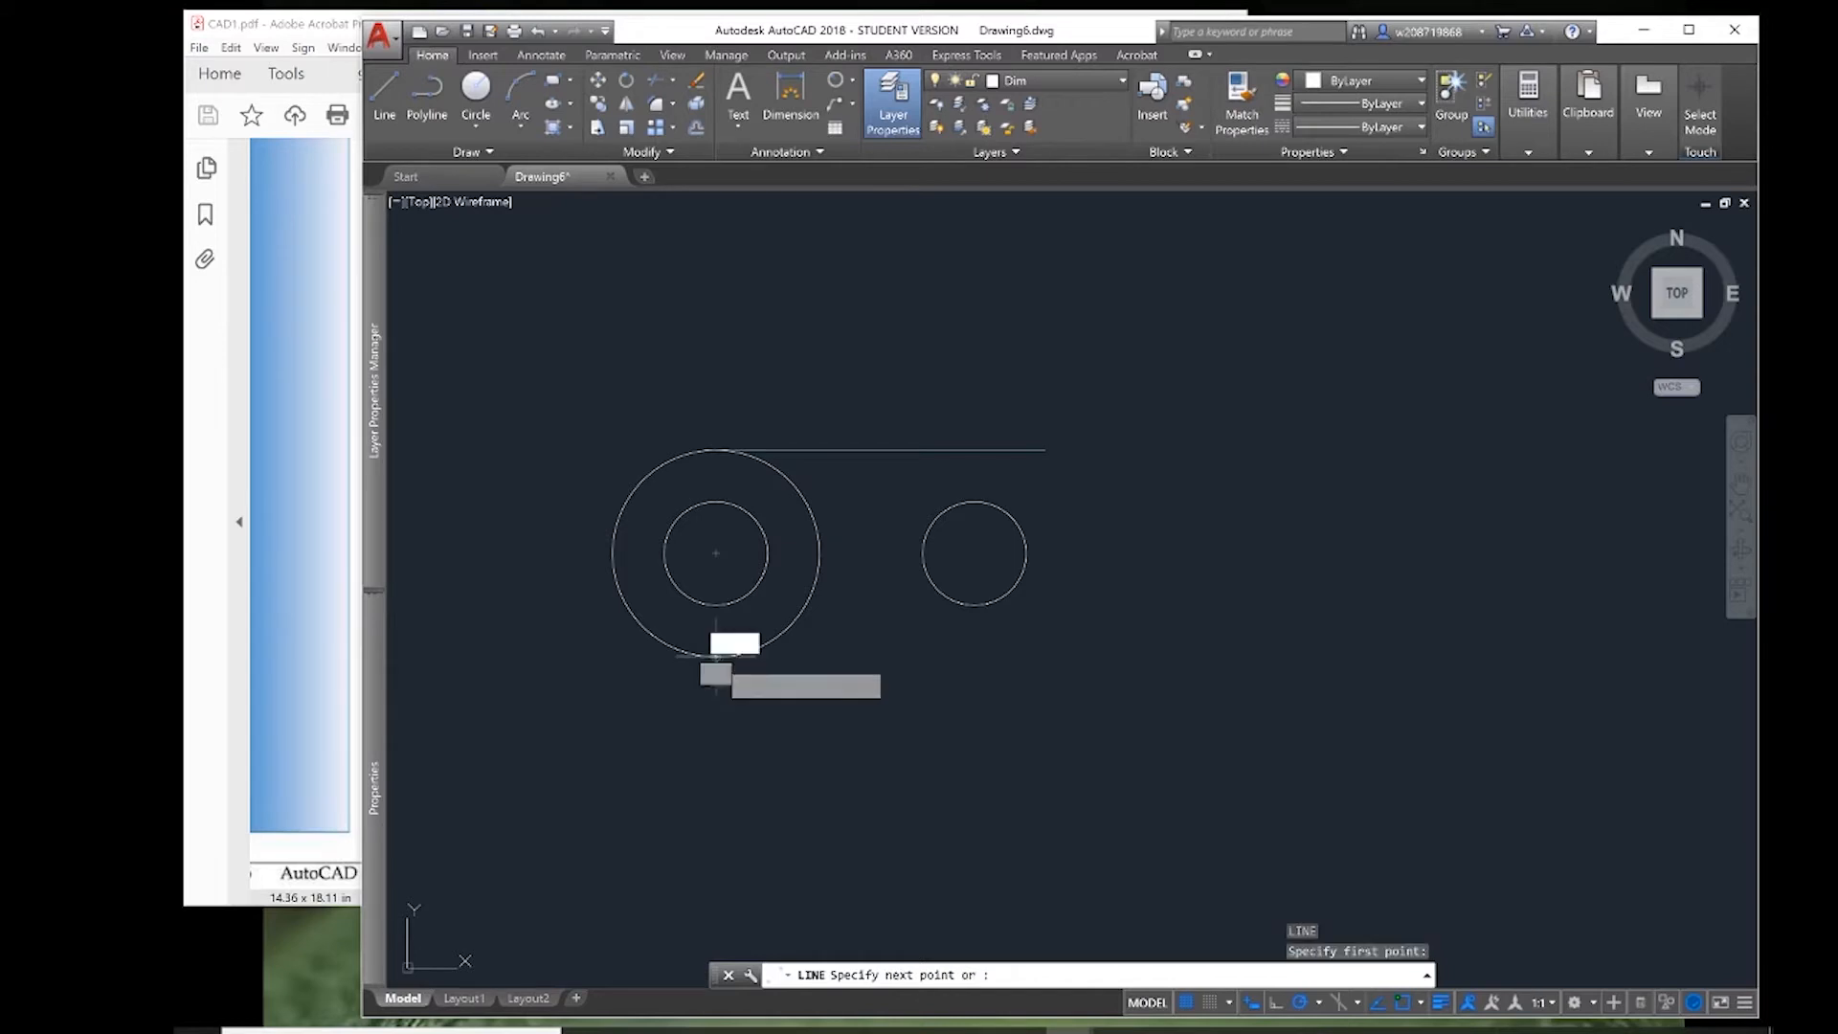
{"action": "left_click", "coordinate": [1088, 657]}
{"action": "key", "text": "Return"}
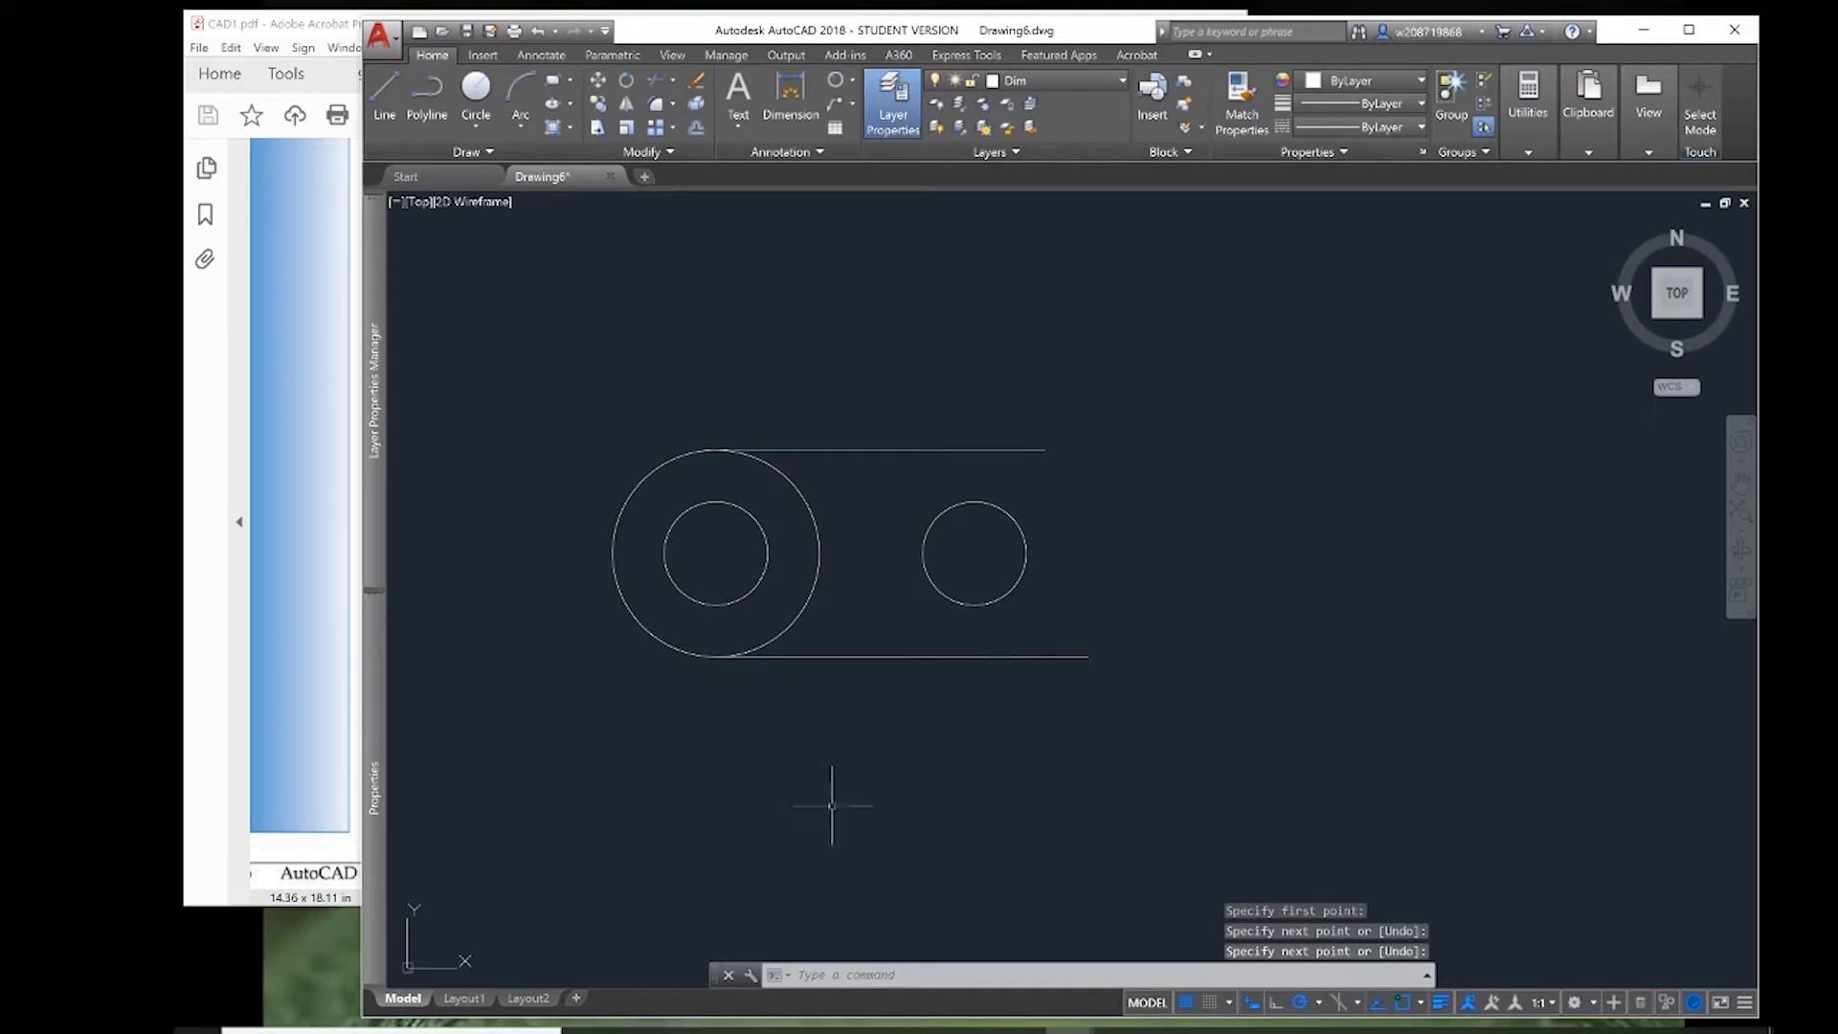
- Create a polar array of four items from the left circles and both horizontal lines, centered on the right circle
{"action": "scroll", "coordinate": [1015, 608], "scroll_direction": "down", "scroll_amount": 1}
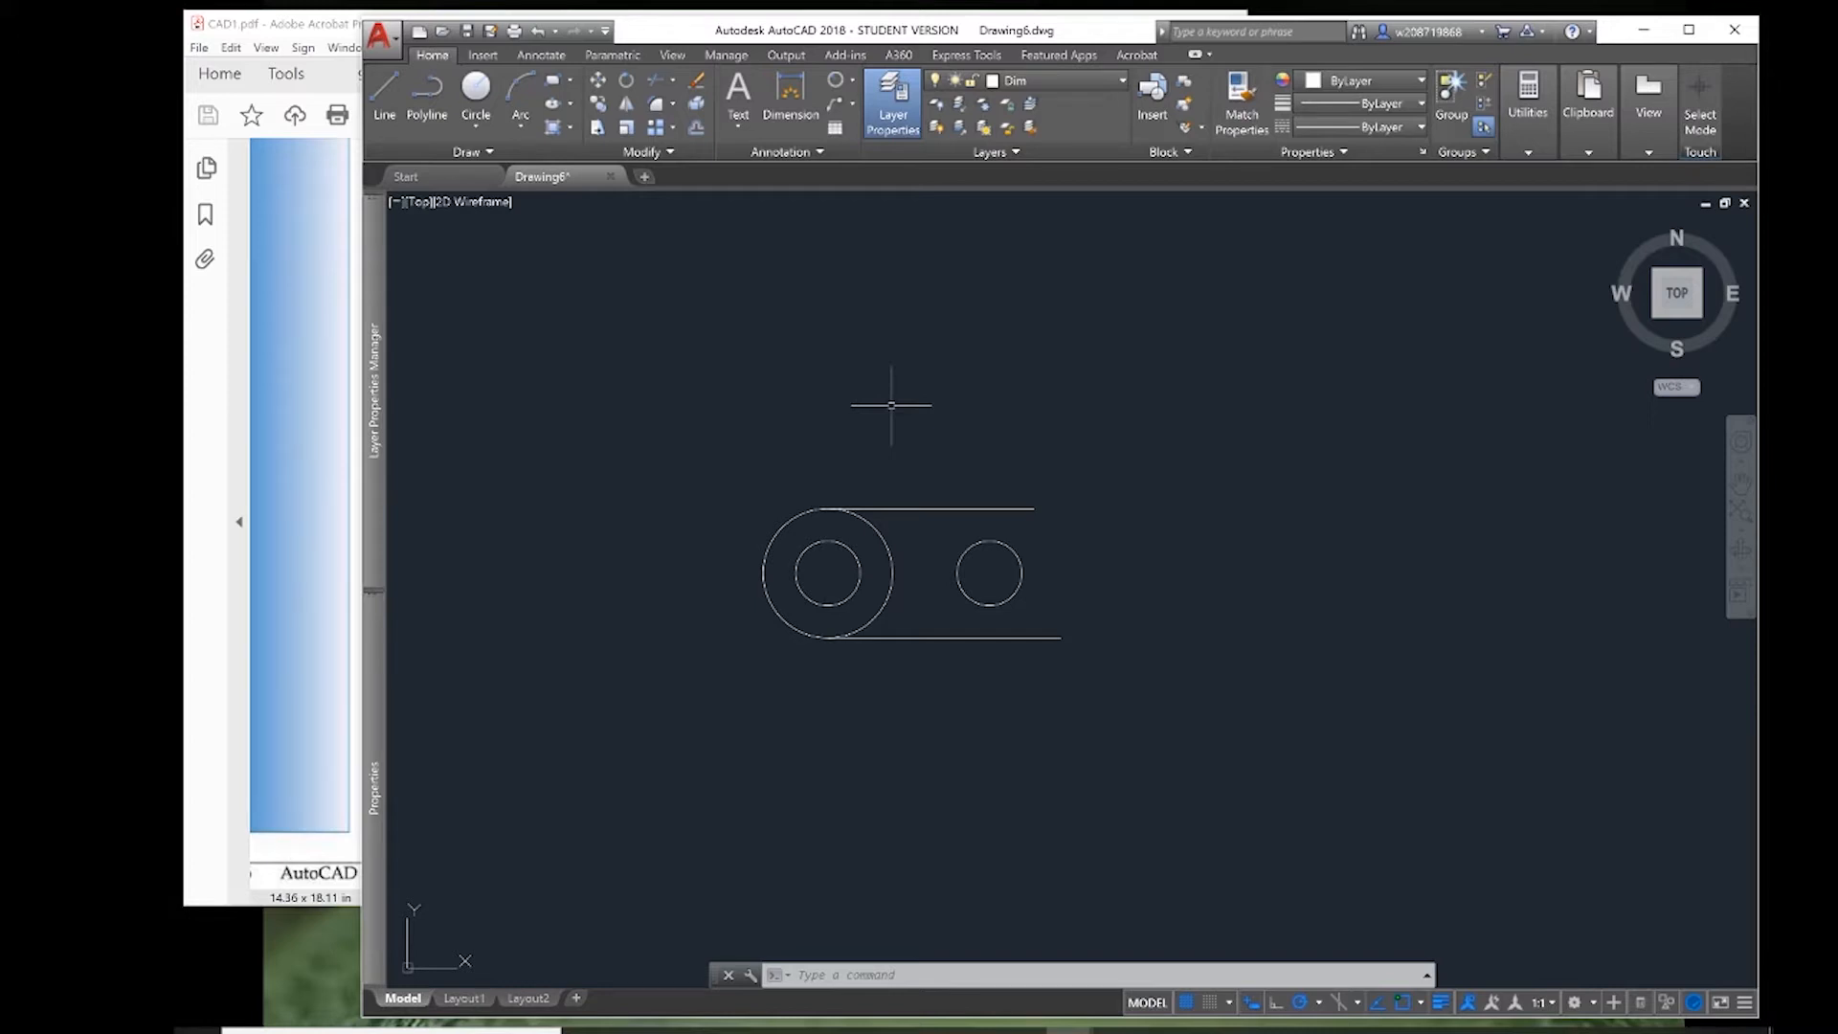
{"action": "type", "text": "ARRAY"}
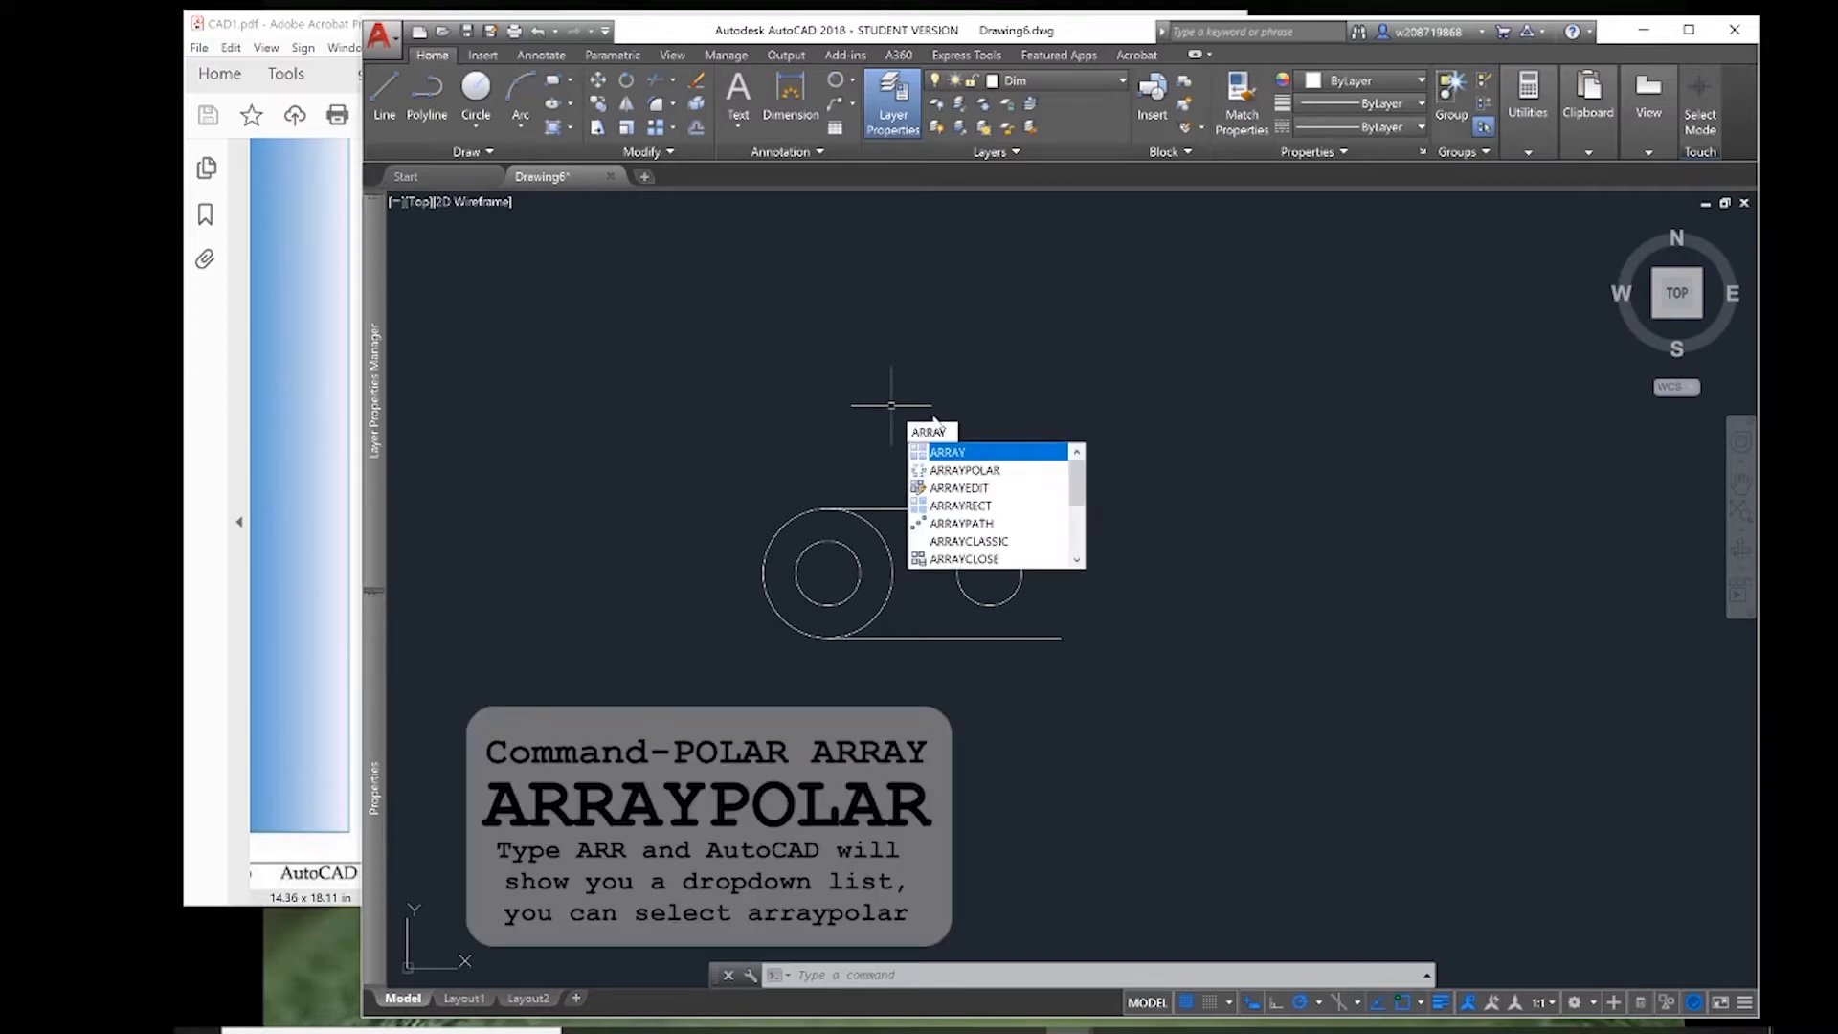
{"action": "left_click", "coordinate": [1000, 471]}
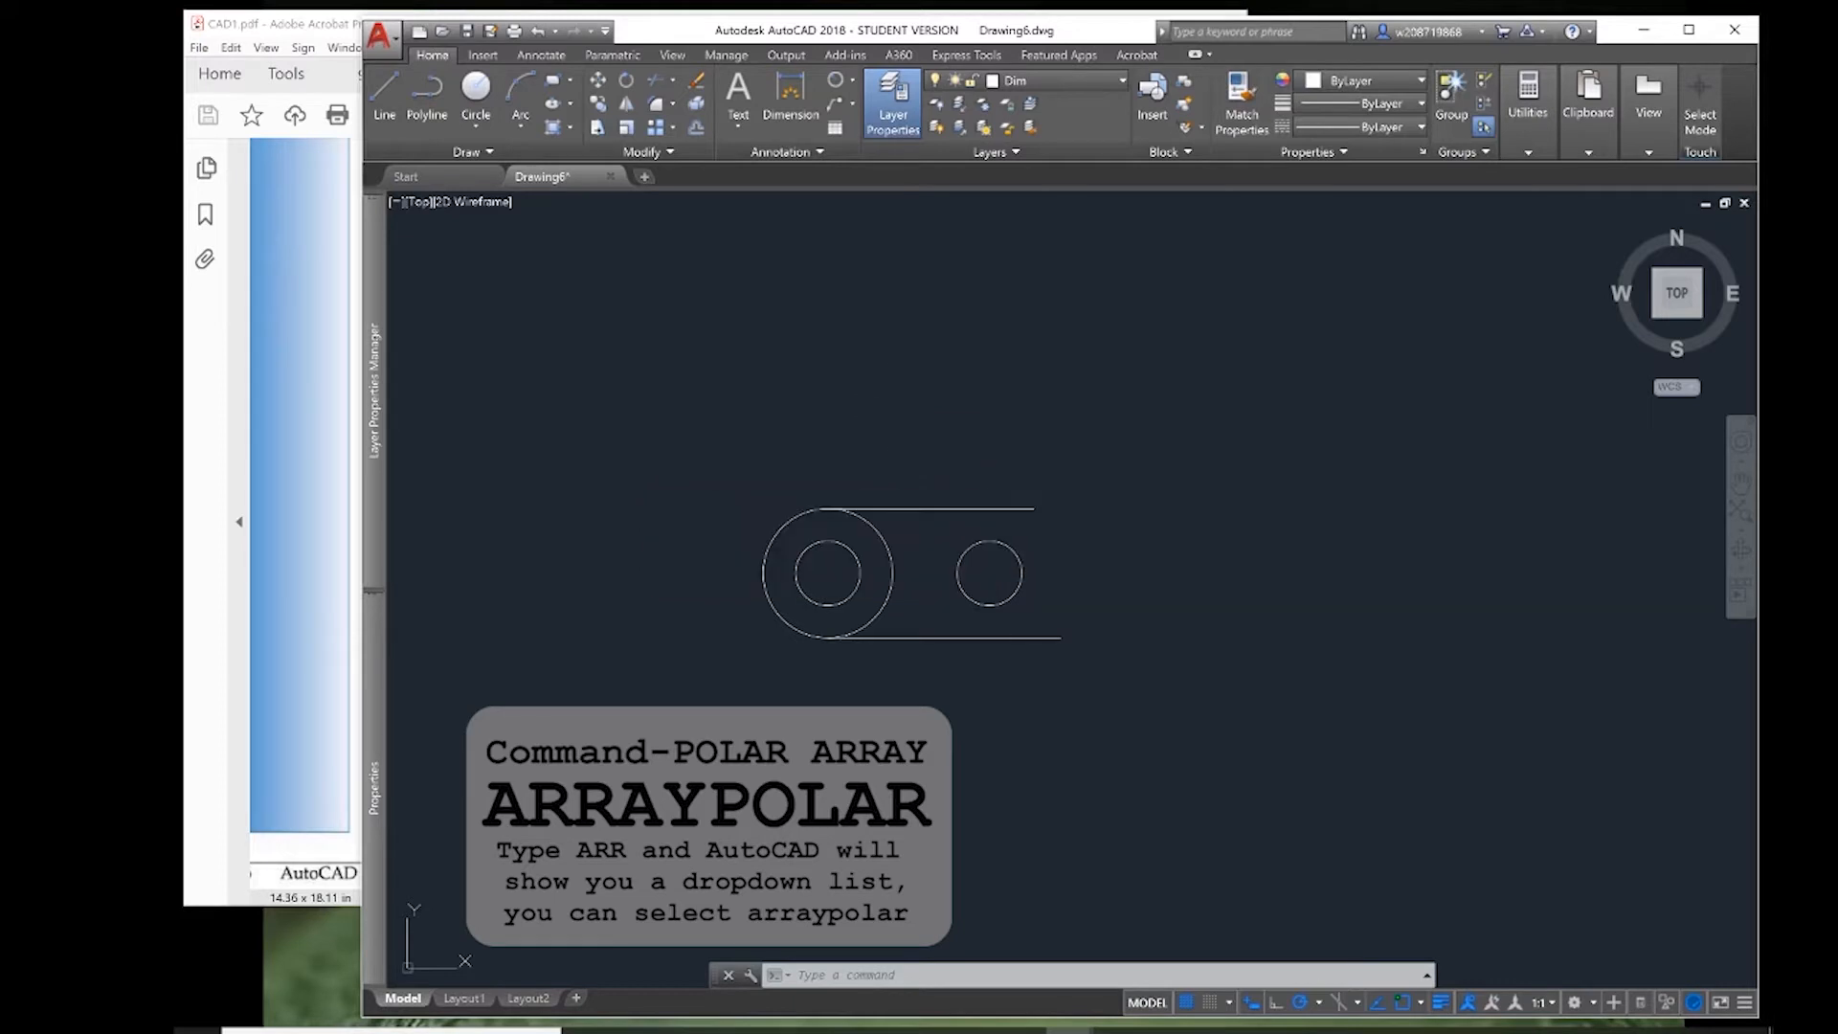
{"action": "left_click", "coordinate": [915, 448]}
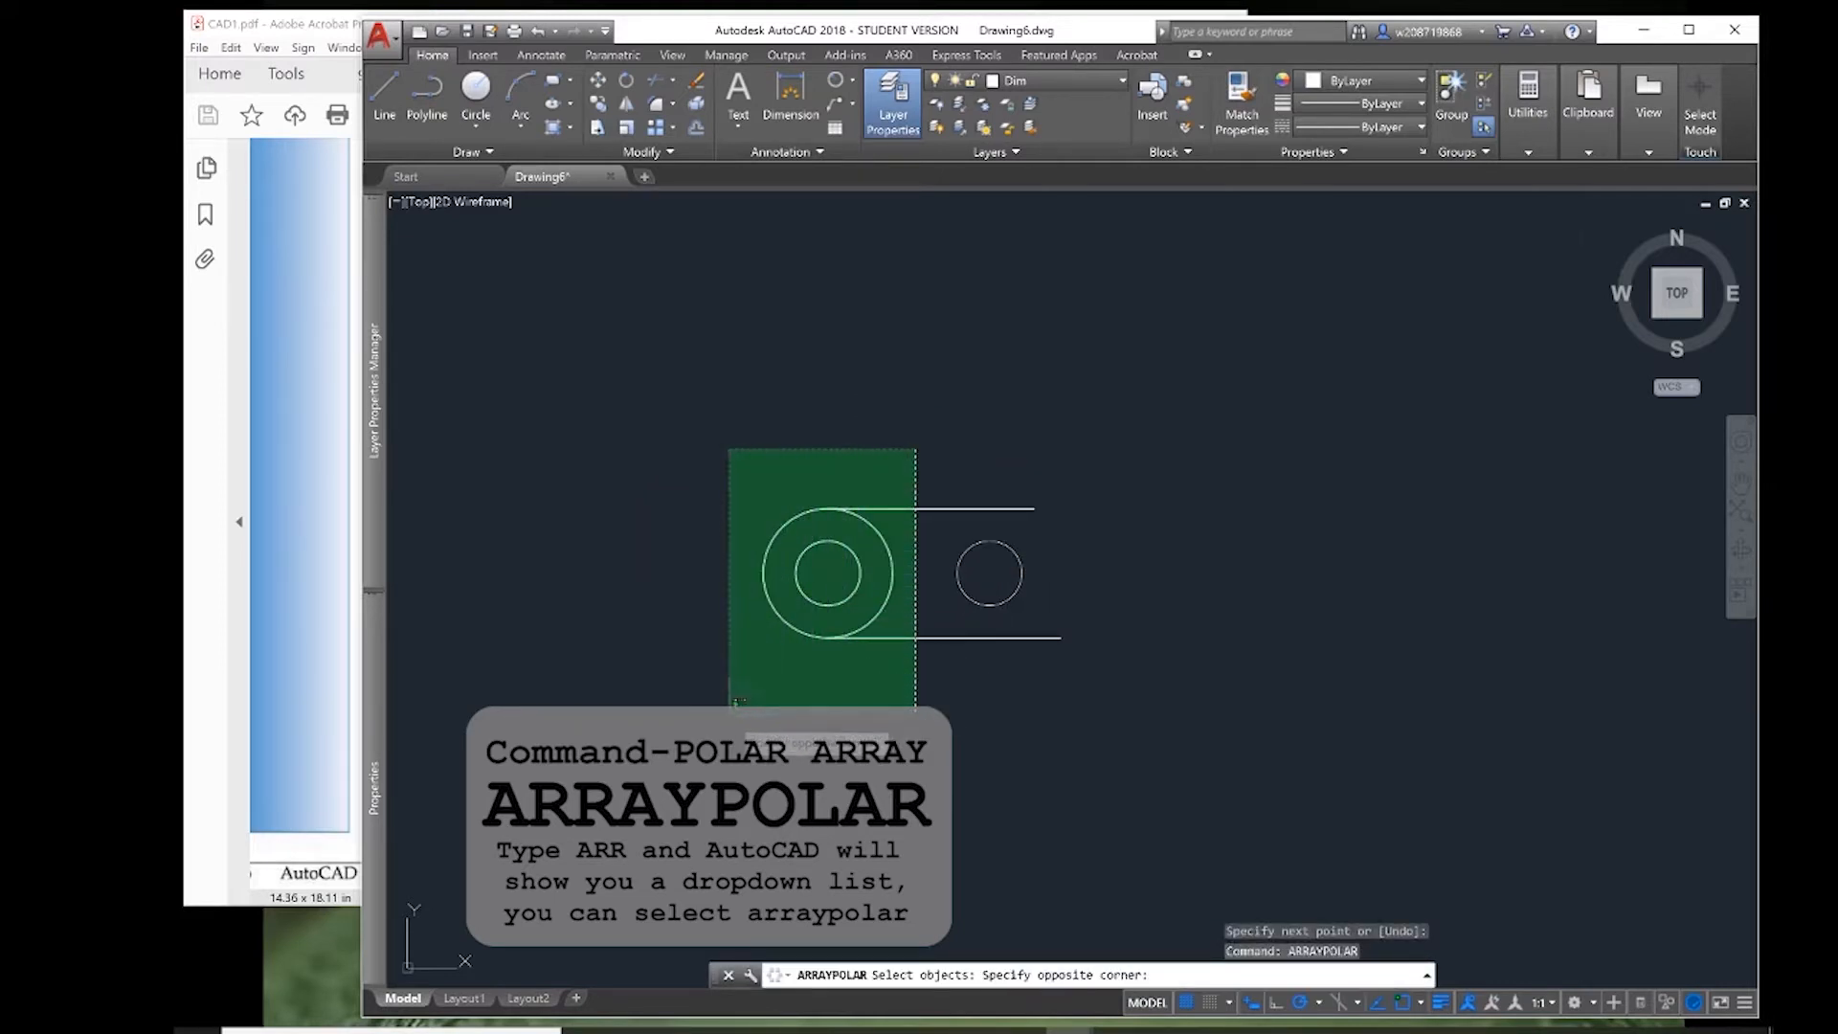
{"action": "left_click", "coordinate": [738, 703]}
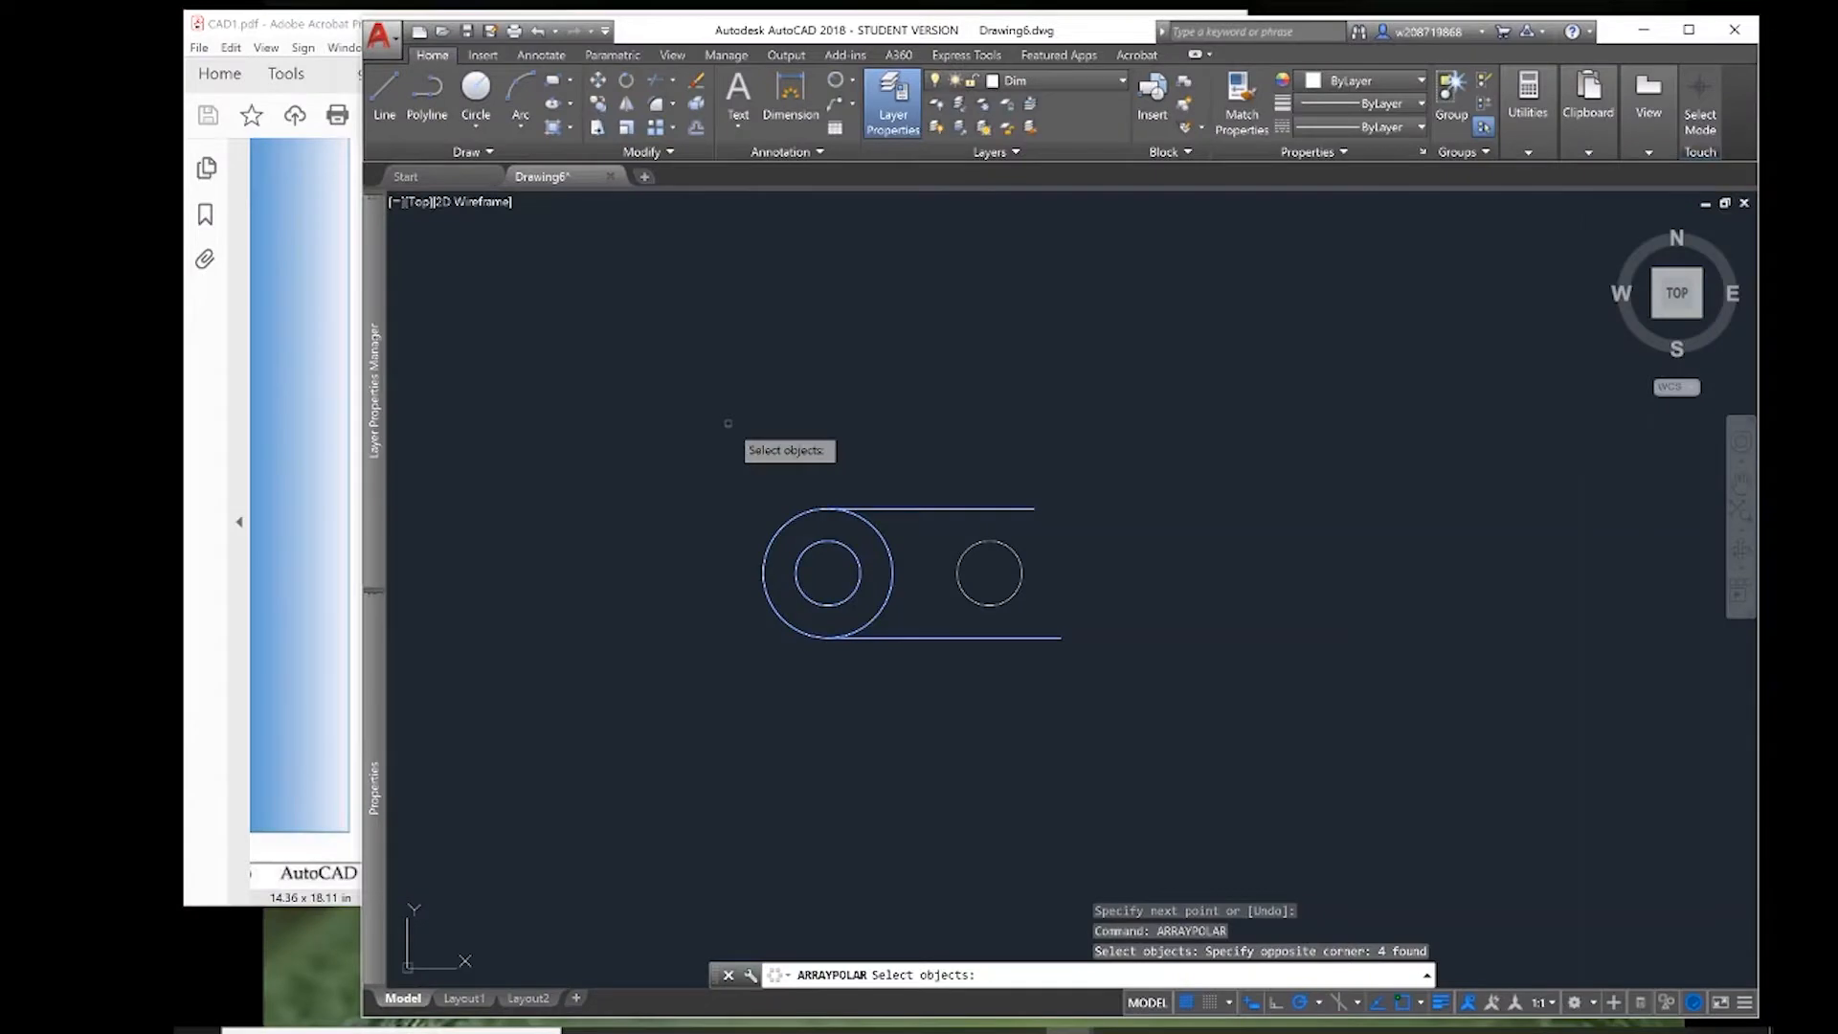
{"action": "key", "text": "Return"}
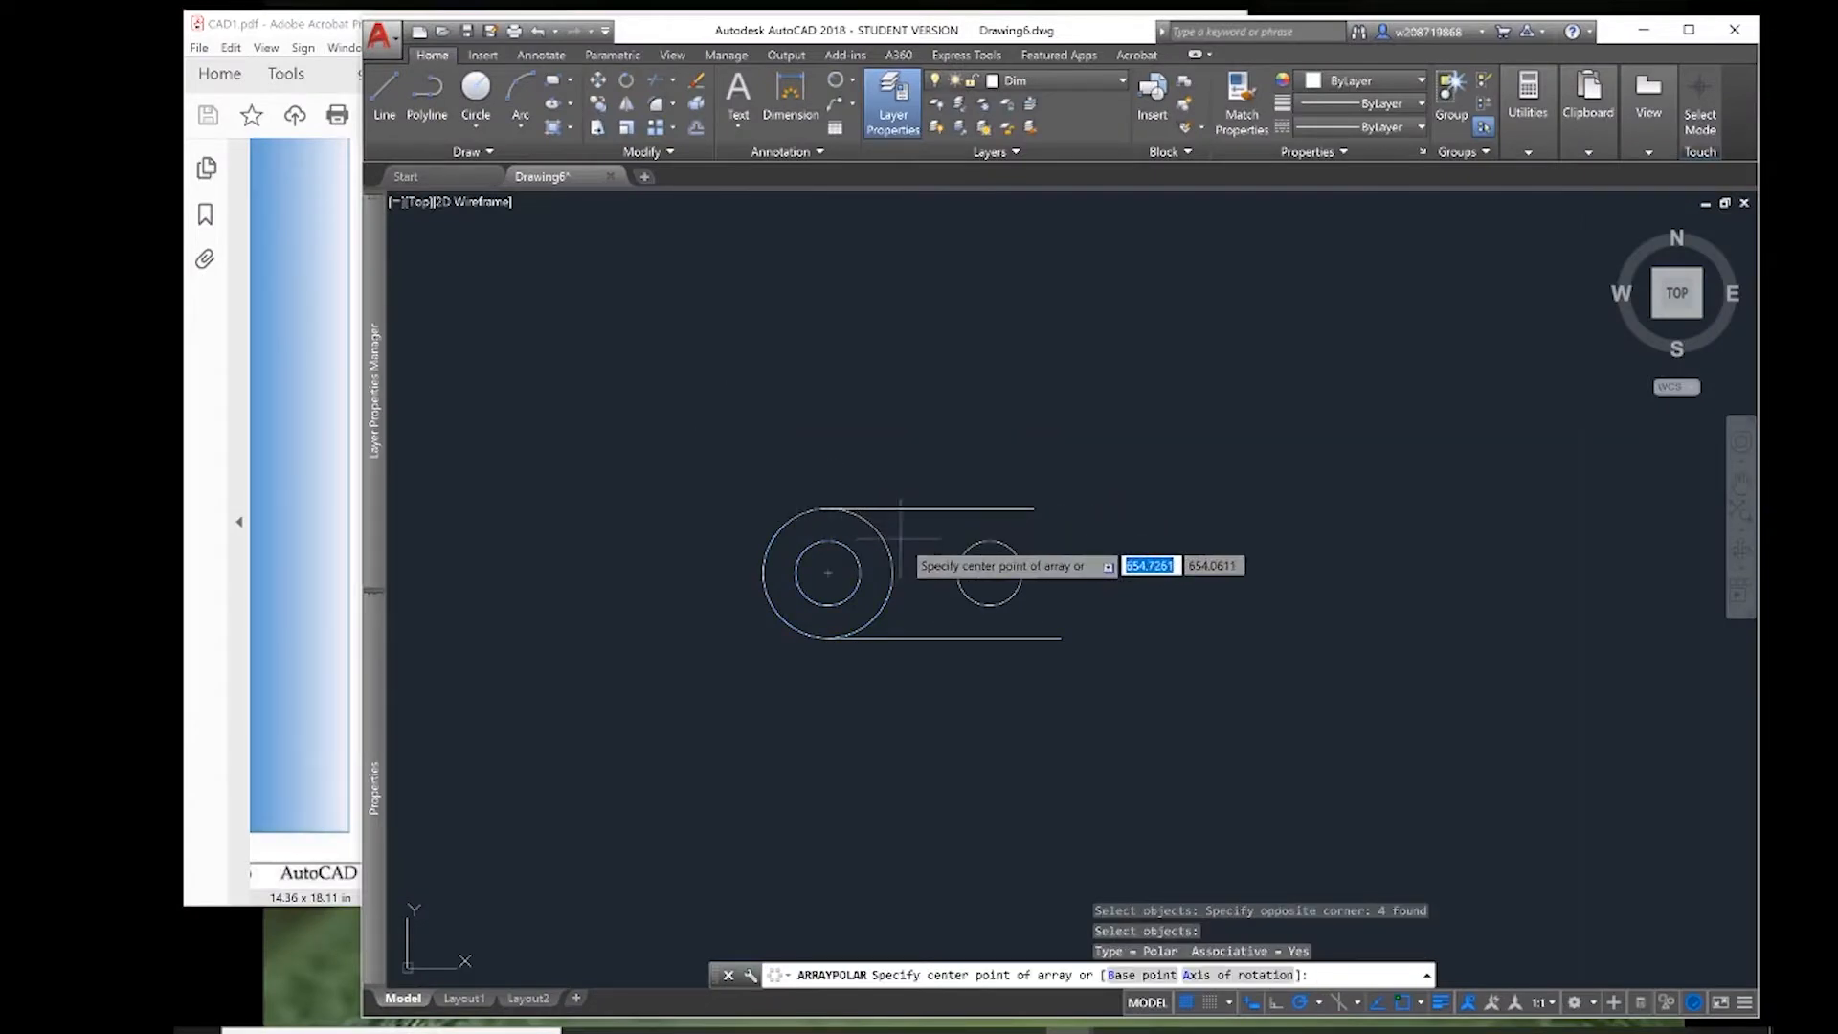
{"action": "left_click", "coordinate": [988, 572]}
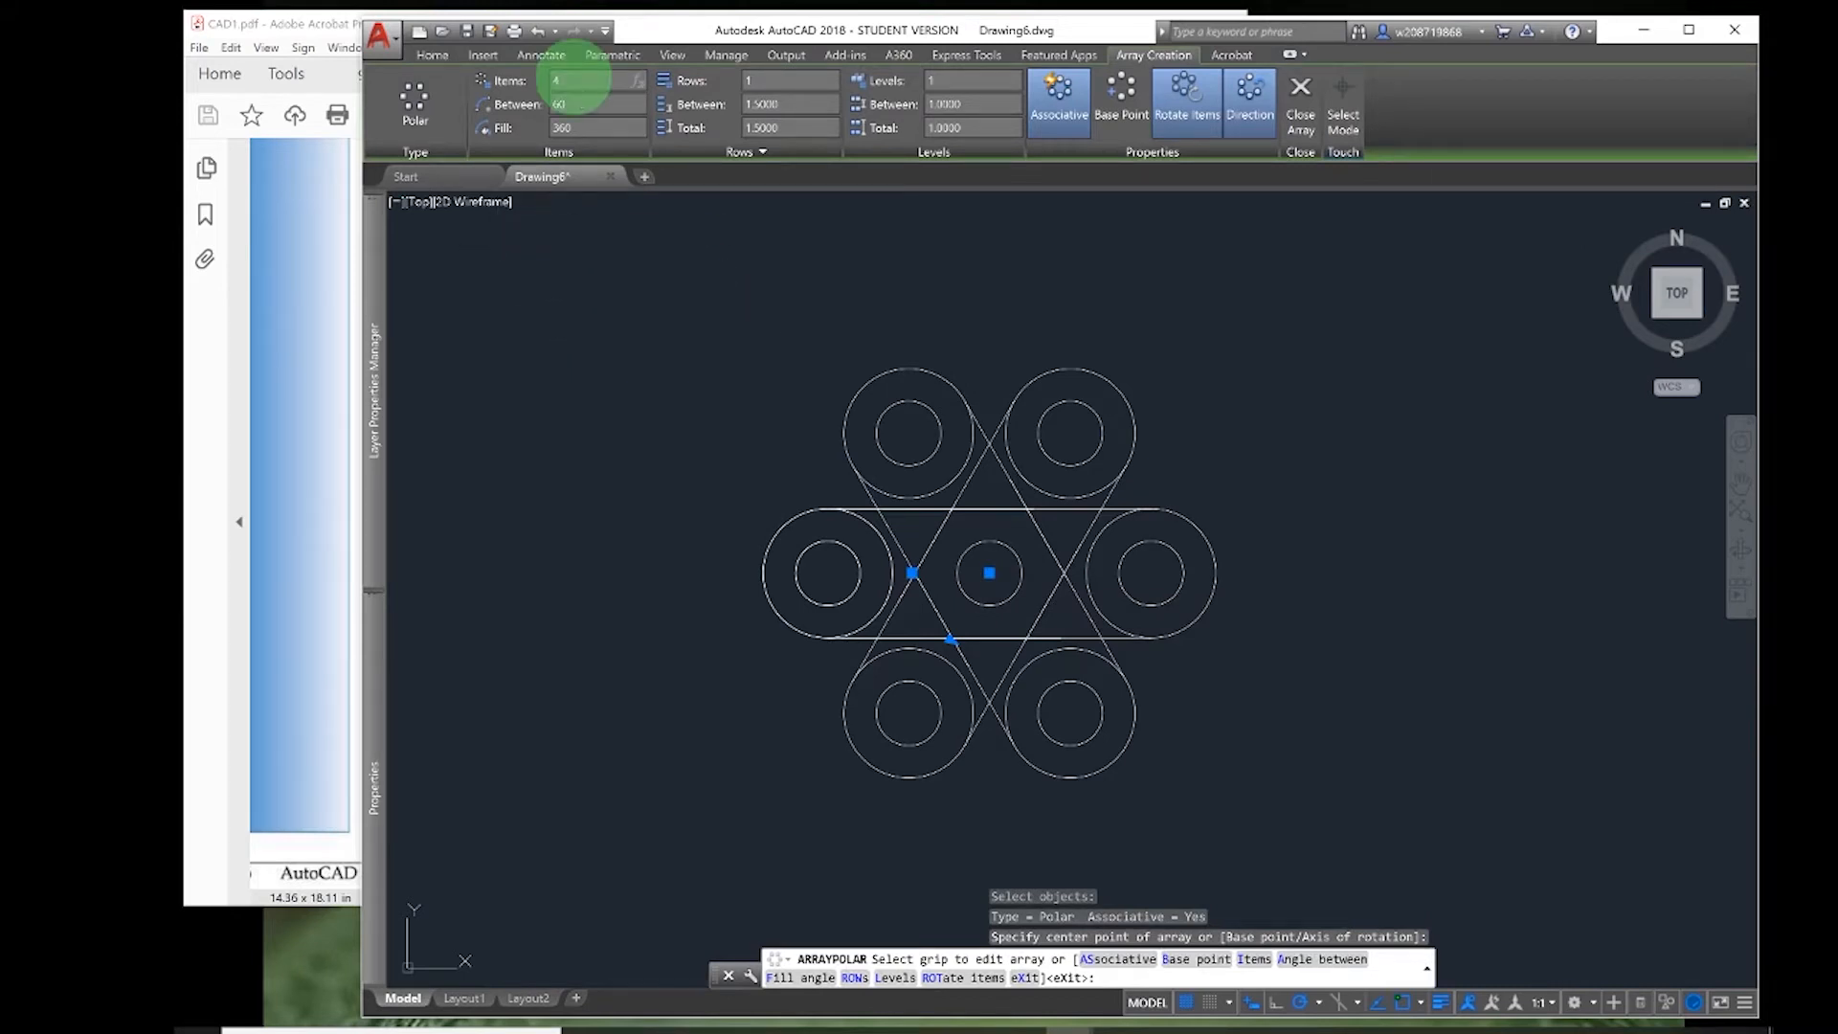
{"action": "key", "text": "Return"}
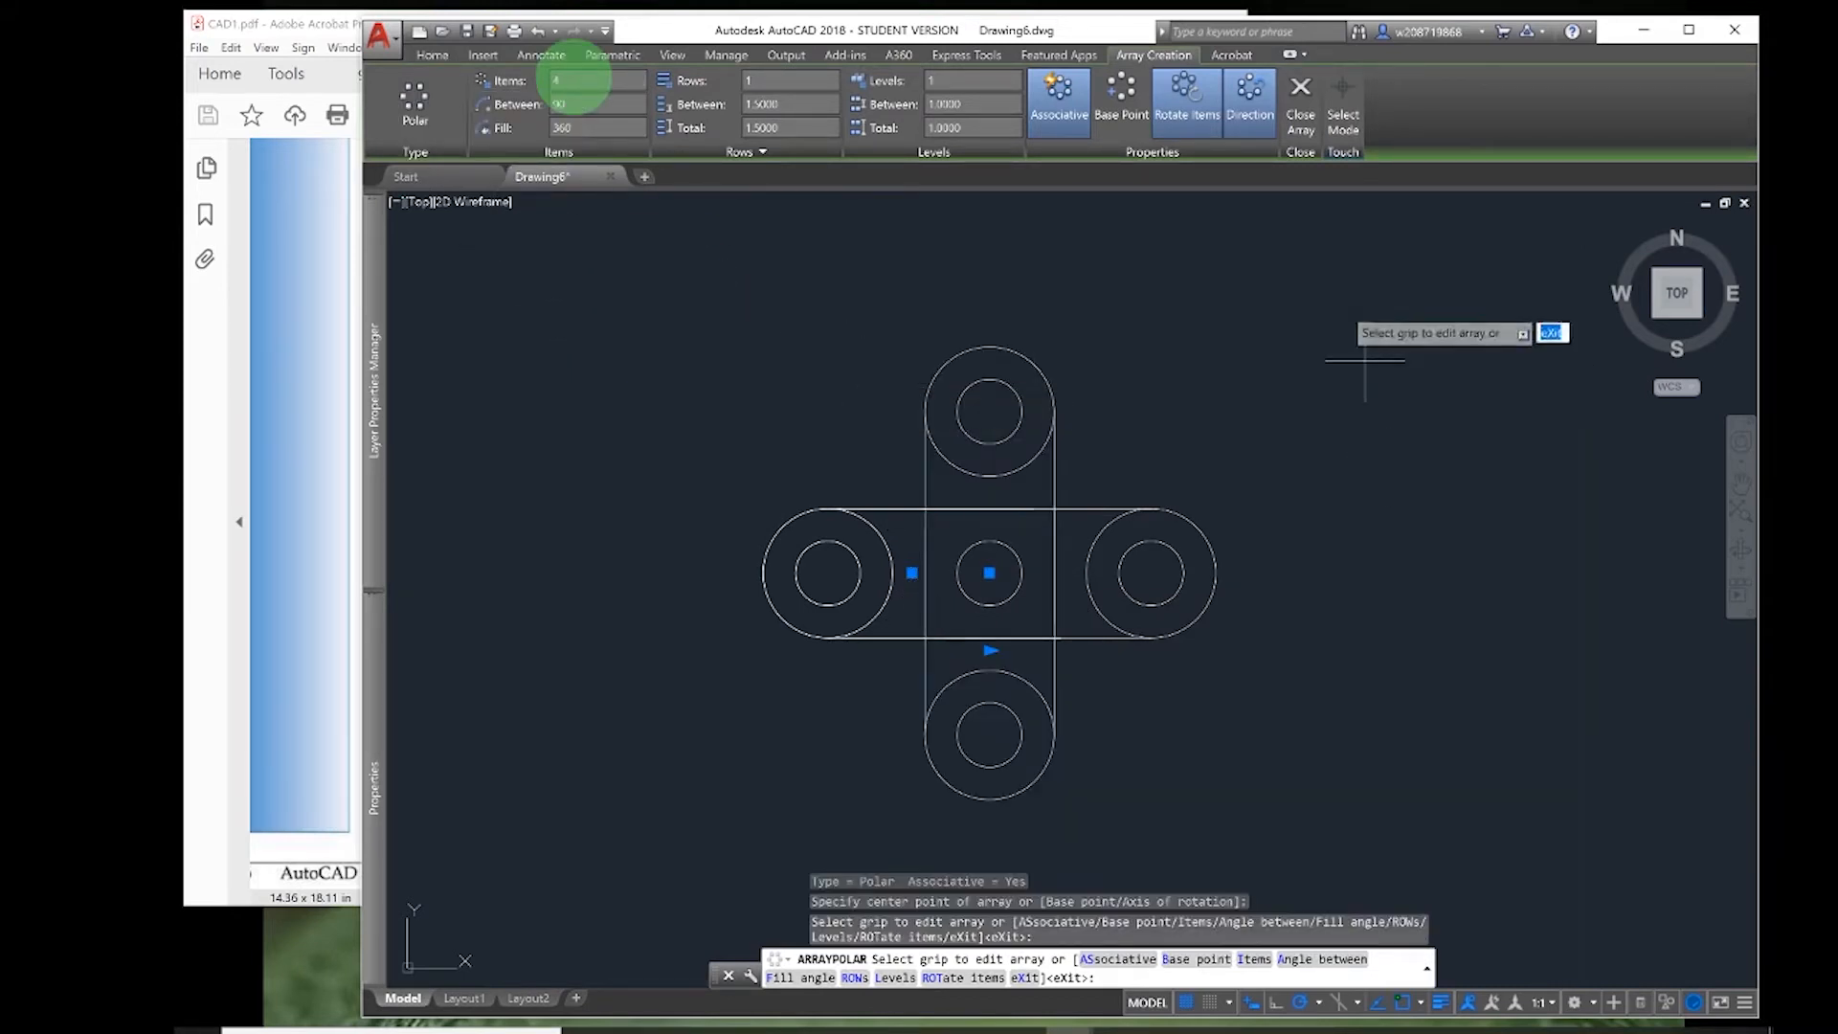
{"action": "left_click", "coordinate": [1302, 120]}
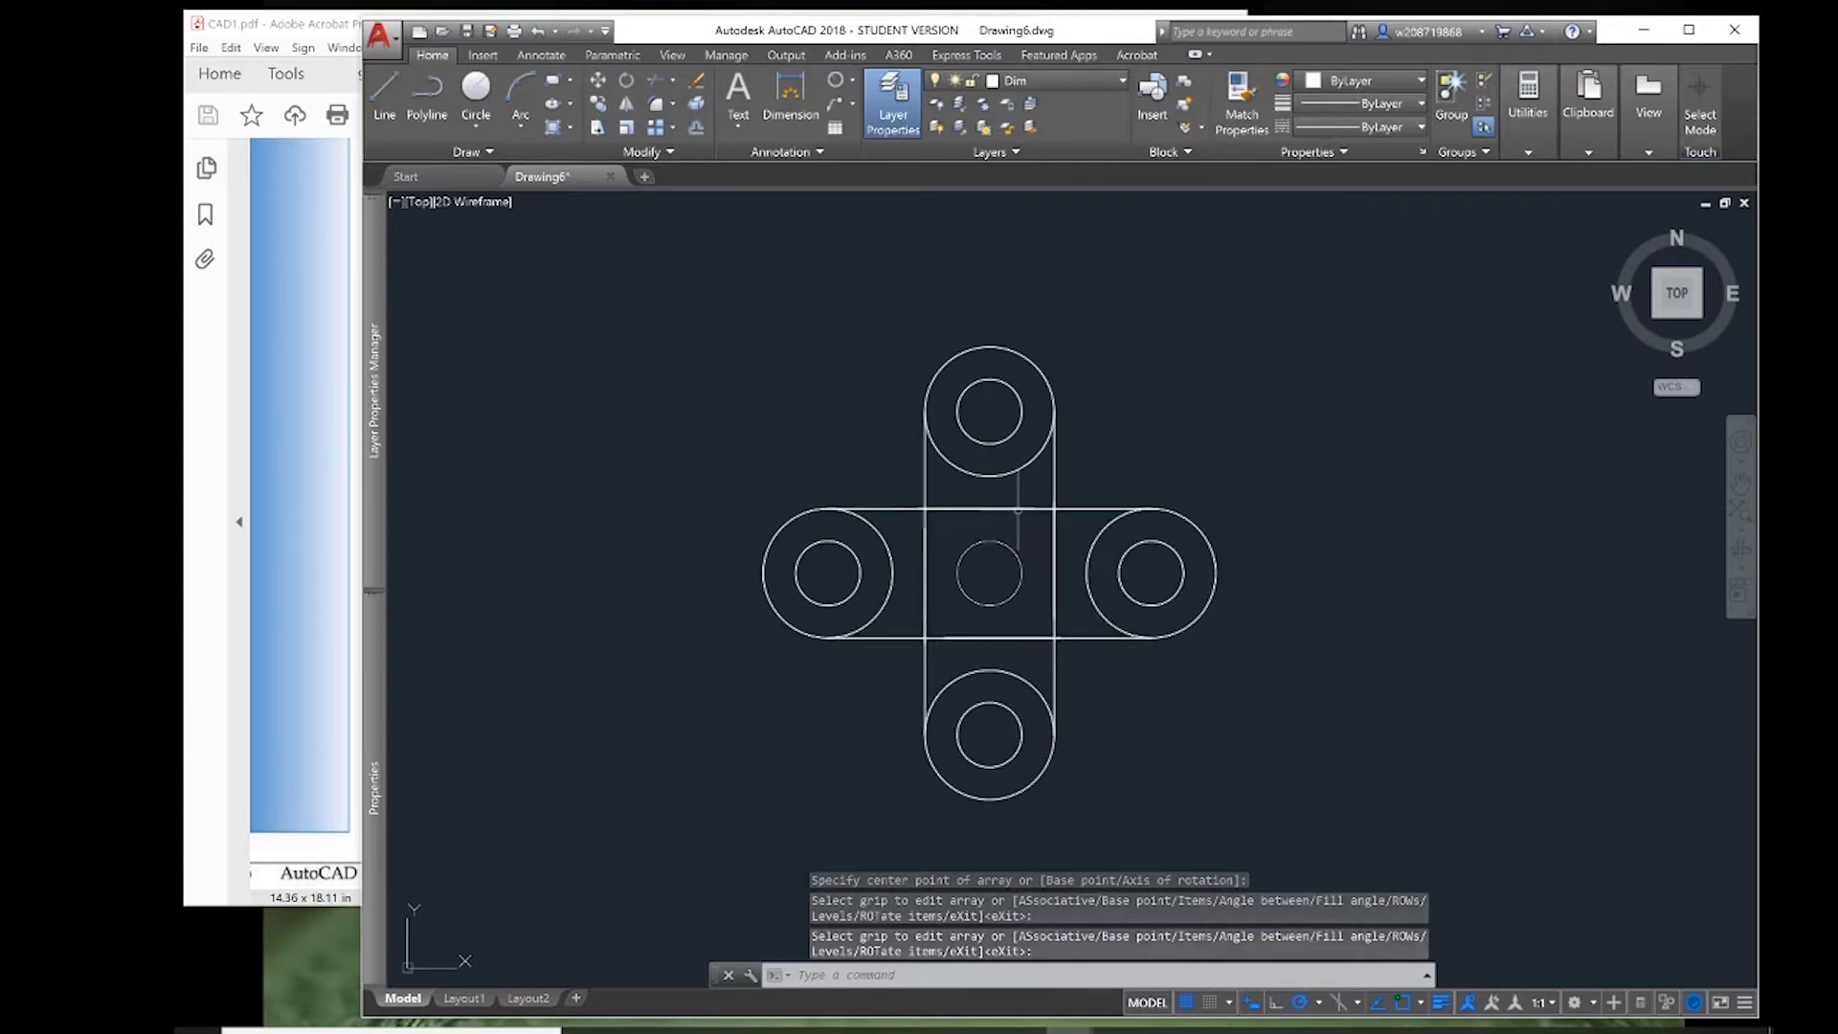
- Explode the polar array into individual objects, and check that the lower horizontal line can be selected separately
{"action": "left_click", "coordinate": [1017, 510]}
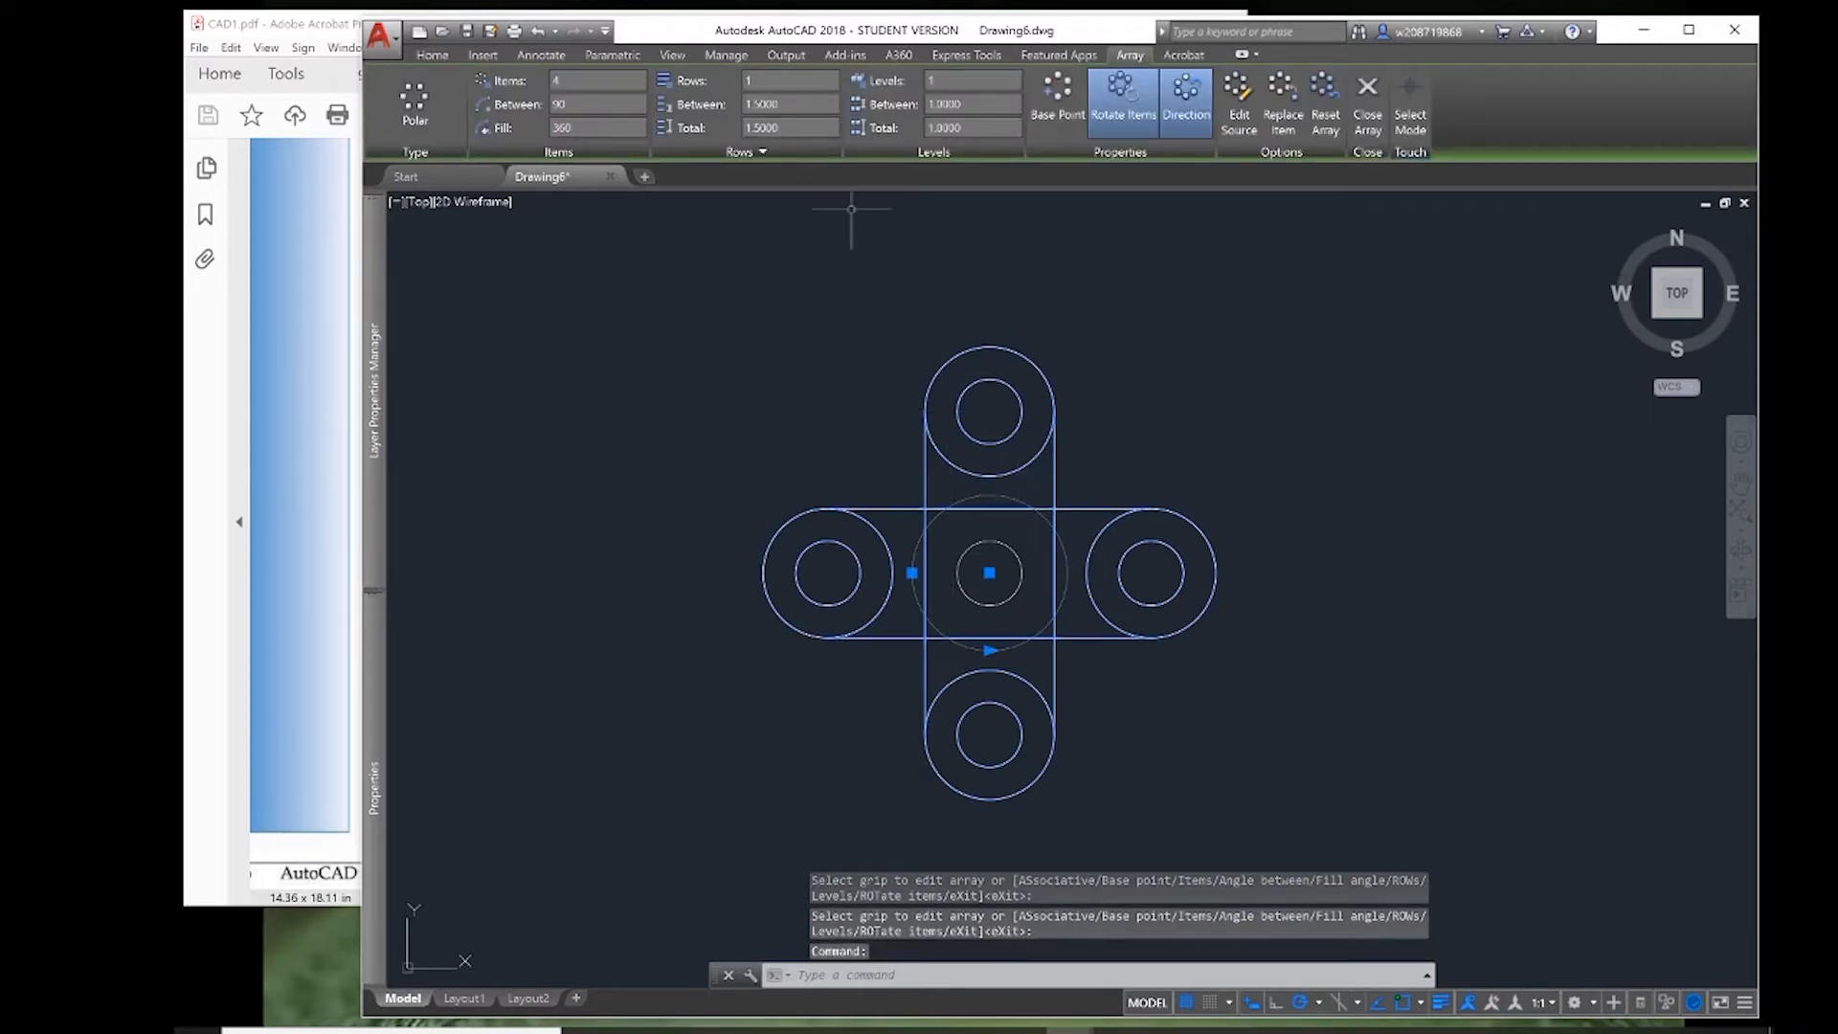
{"action": "left_click", "coordinate": [1362, 105]}
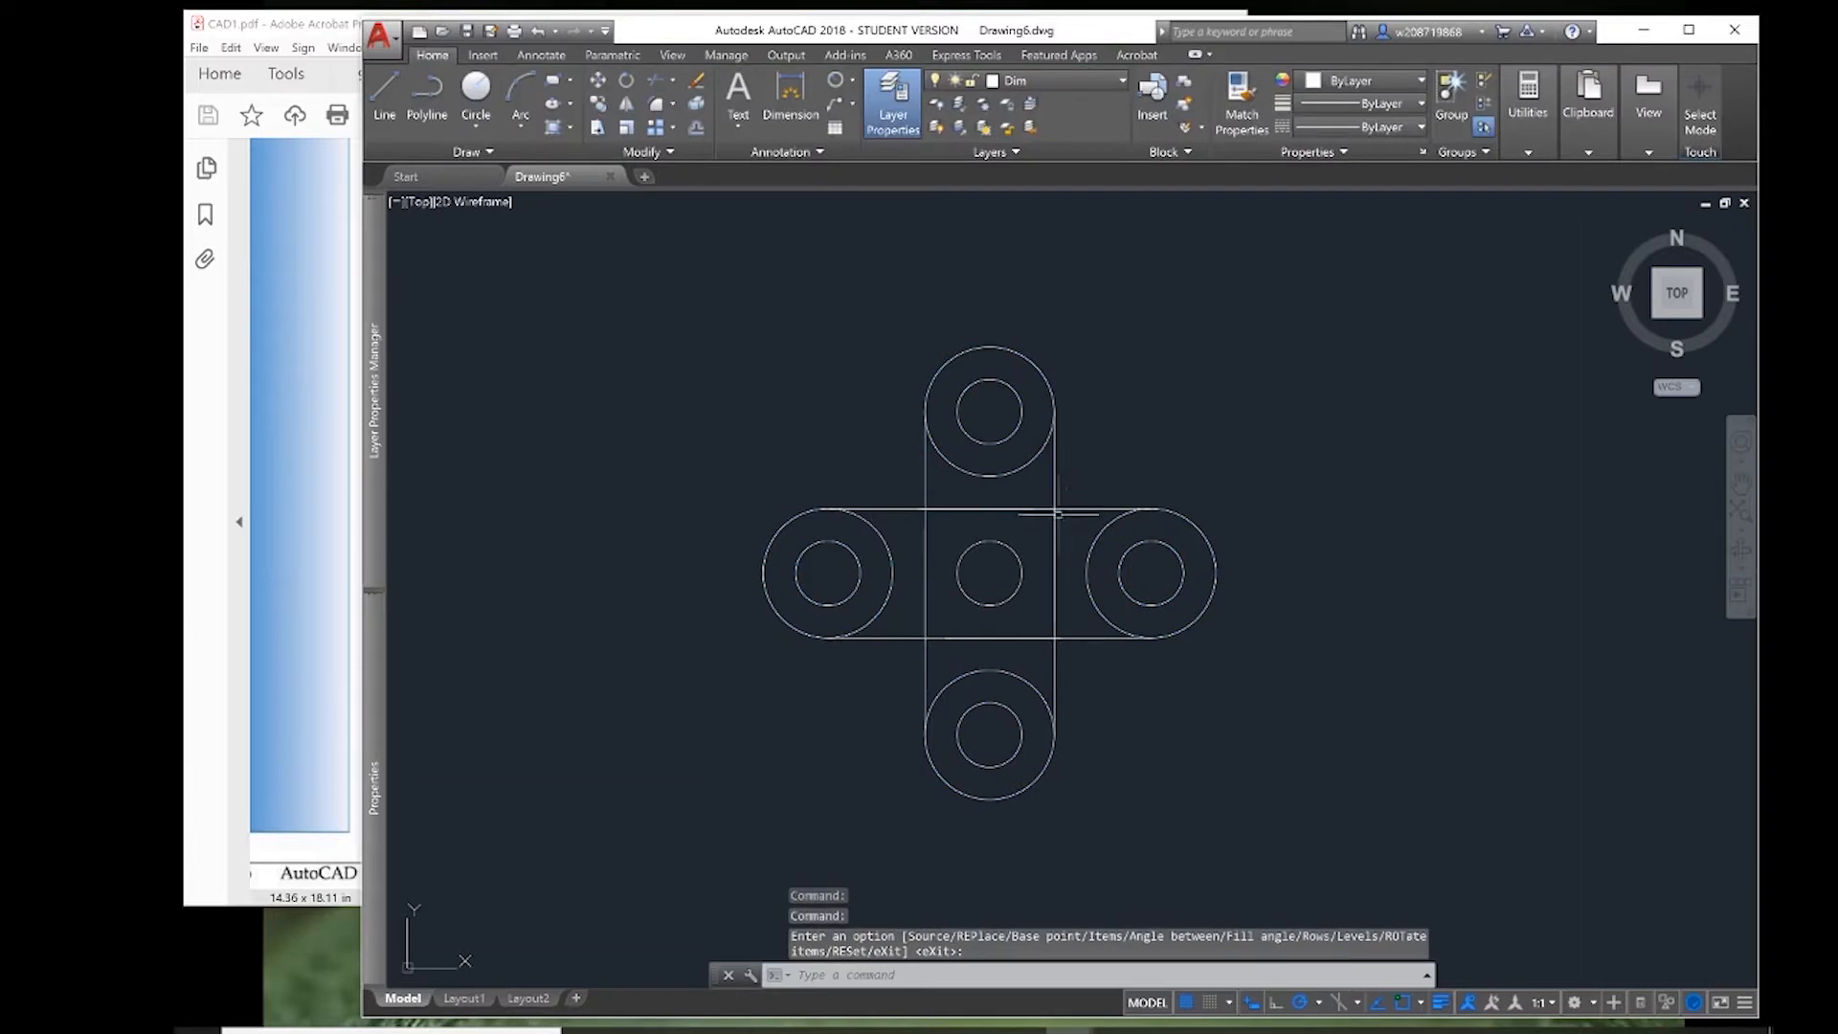
{"action": "left_click", "coordinate": [1281, 276]}
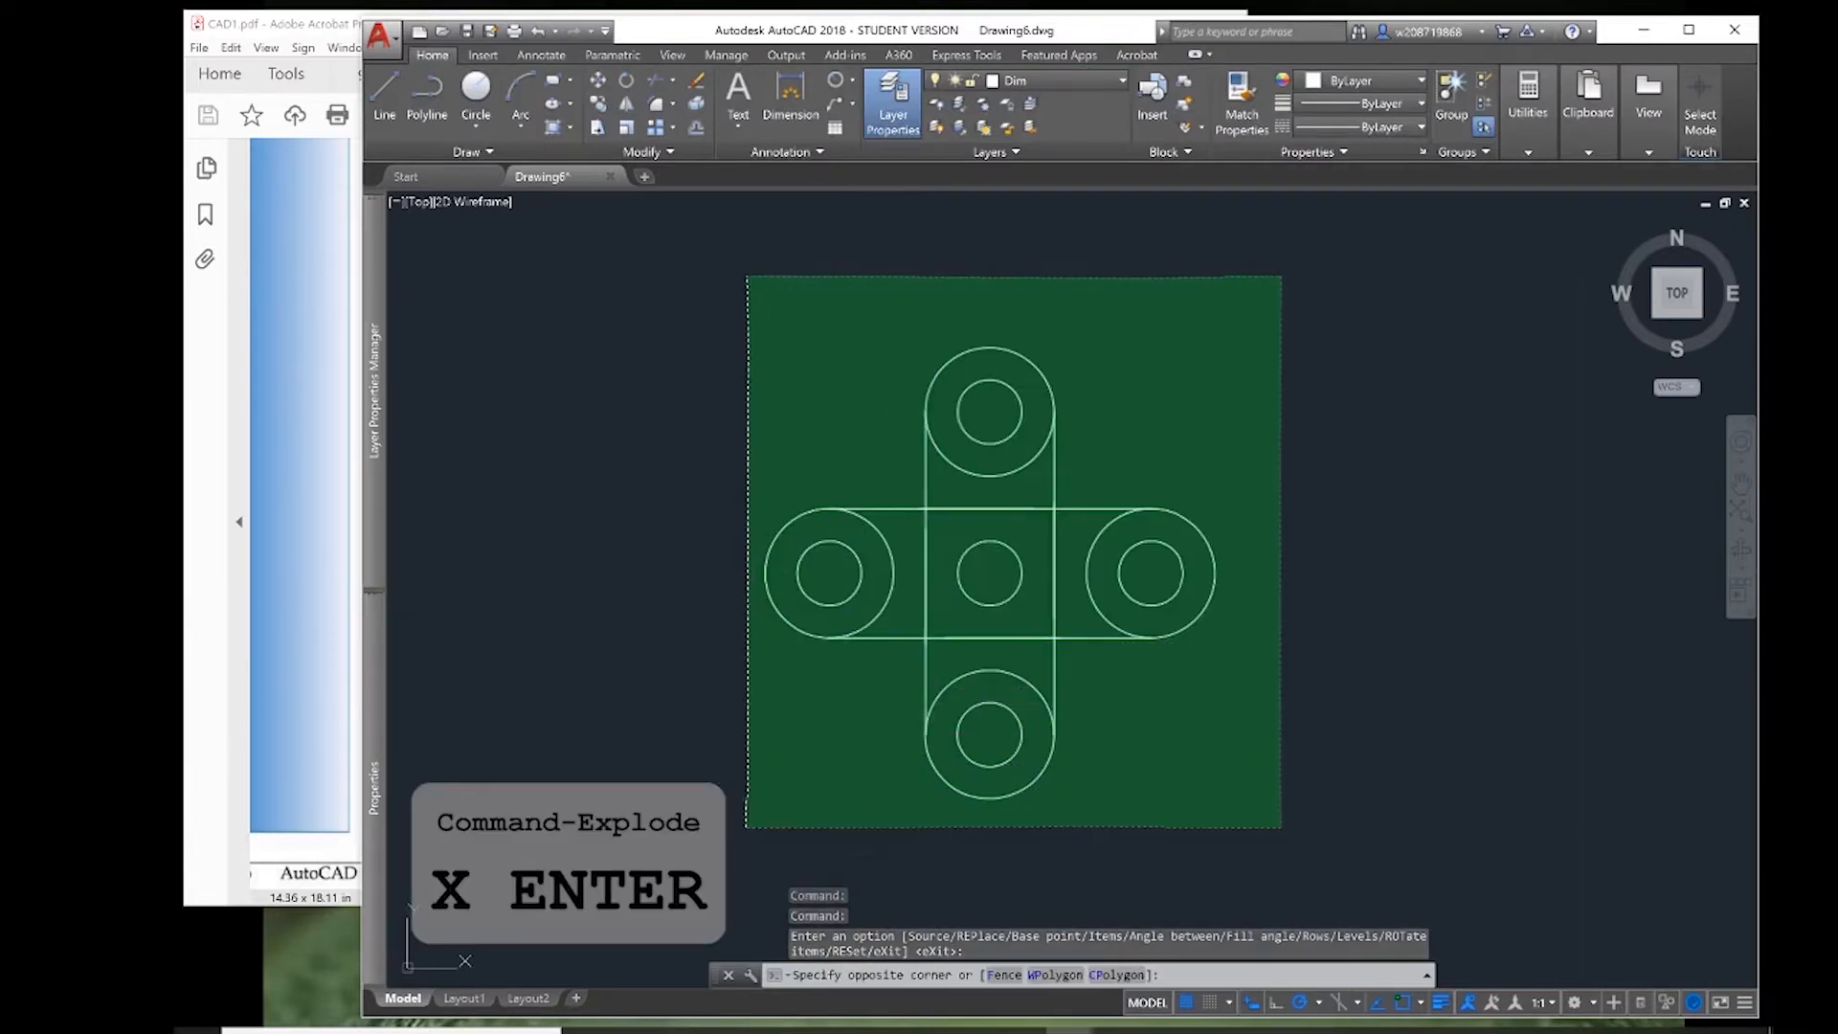
{"action": "left_click", "coordinate": [751, 766]}
{"action": "type", "text": "x"}
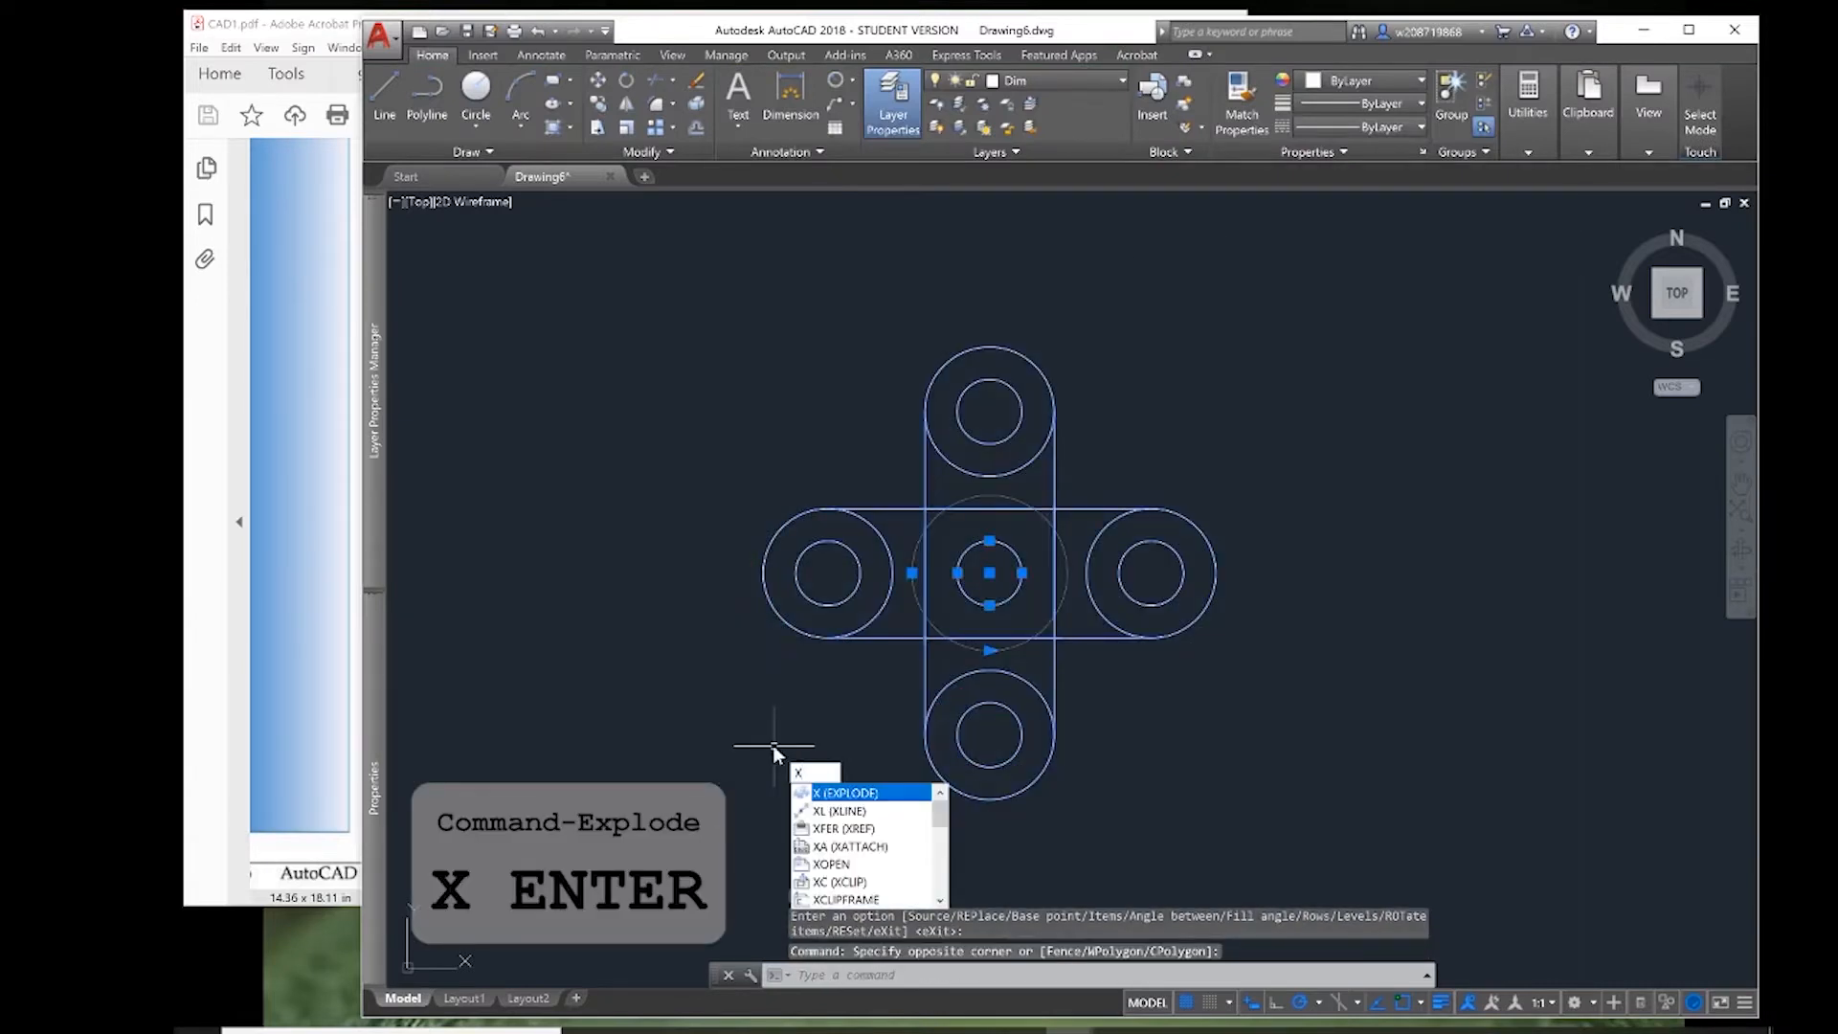
{"action": "key", "text": "Return"}
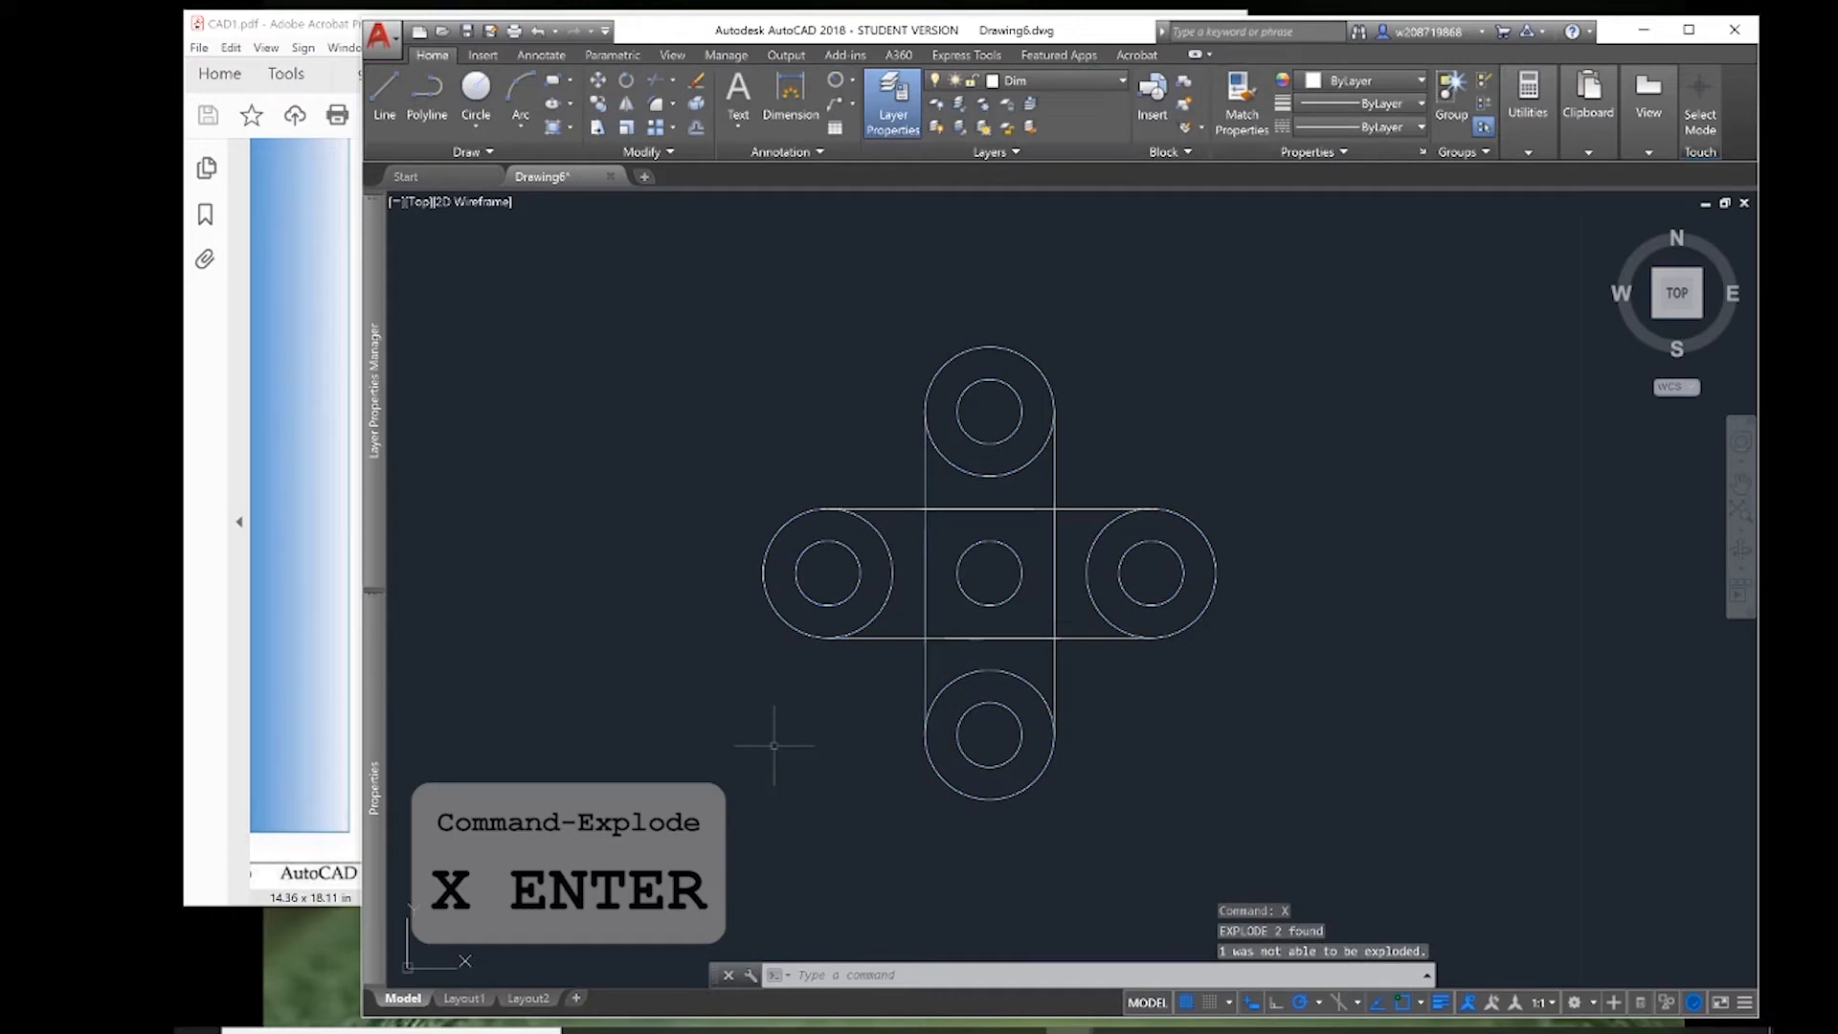
{"action": "left_click", "coordinate": [945, 637]}
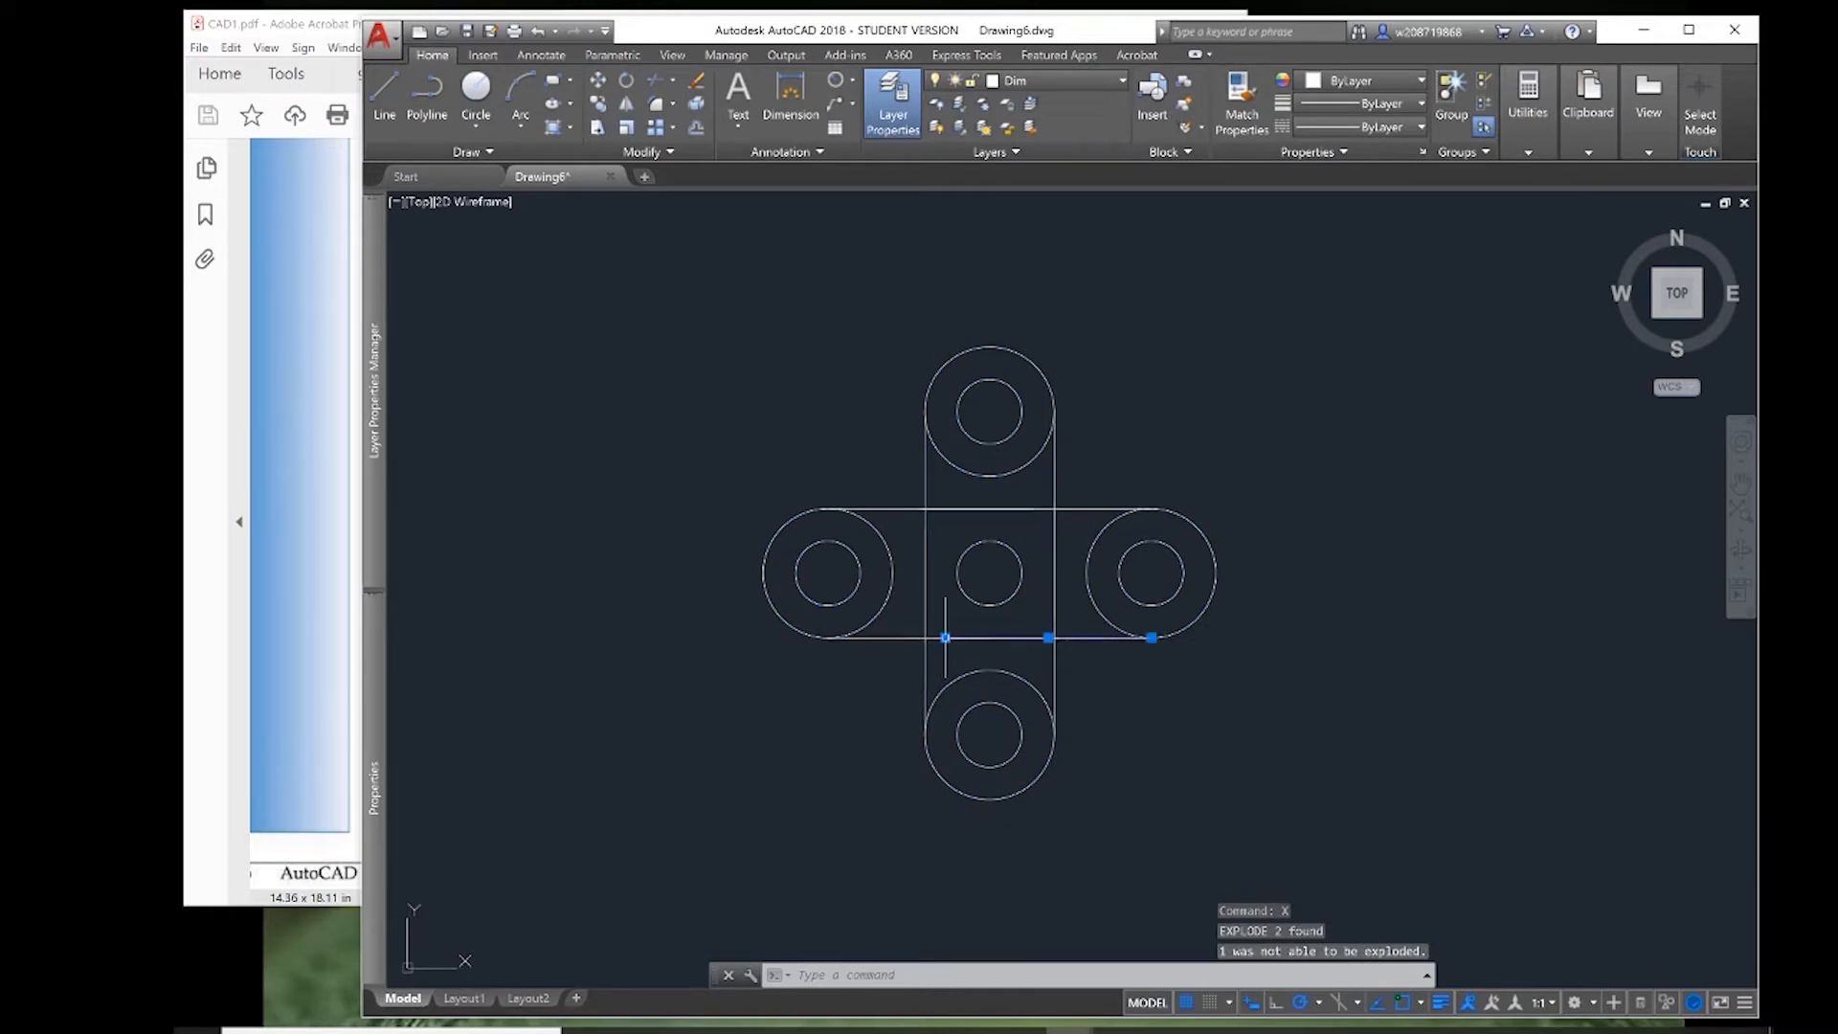
{"action": "left_click", "coordinate": [1050, 613]}
{"action": "left_click", "coordinate": [1230, 687]}
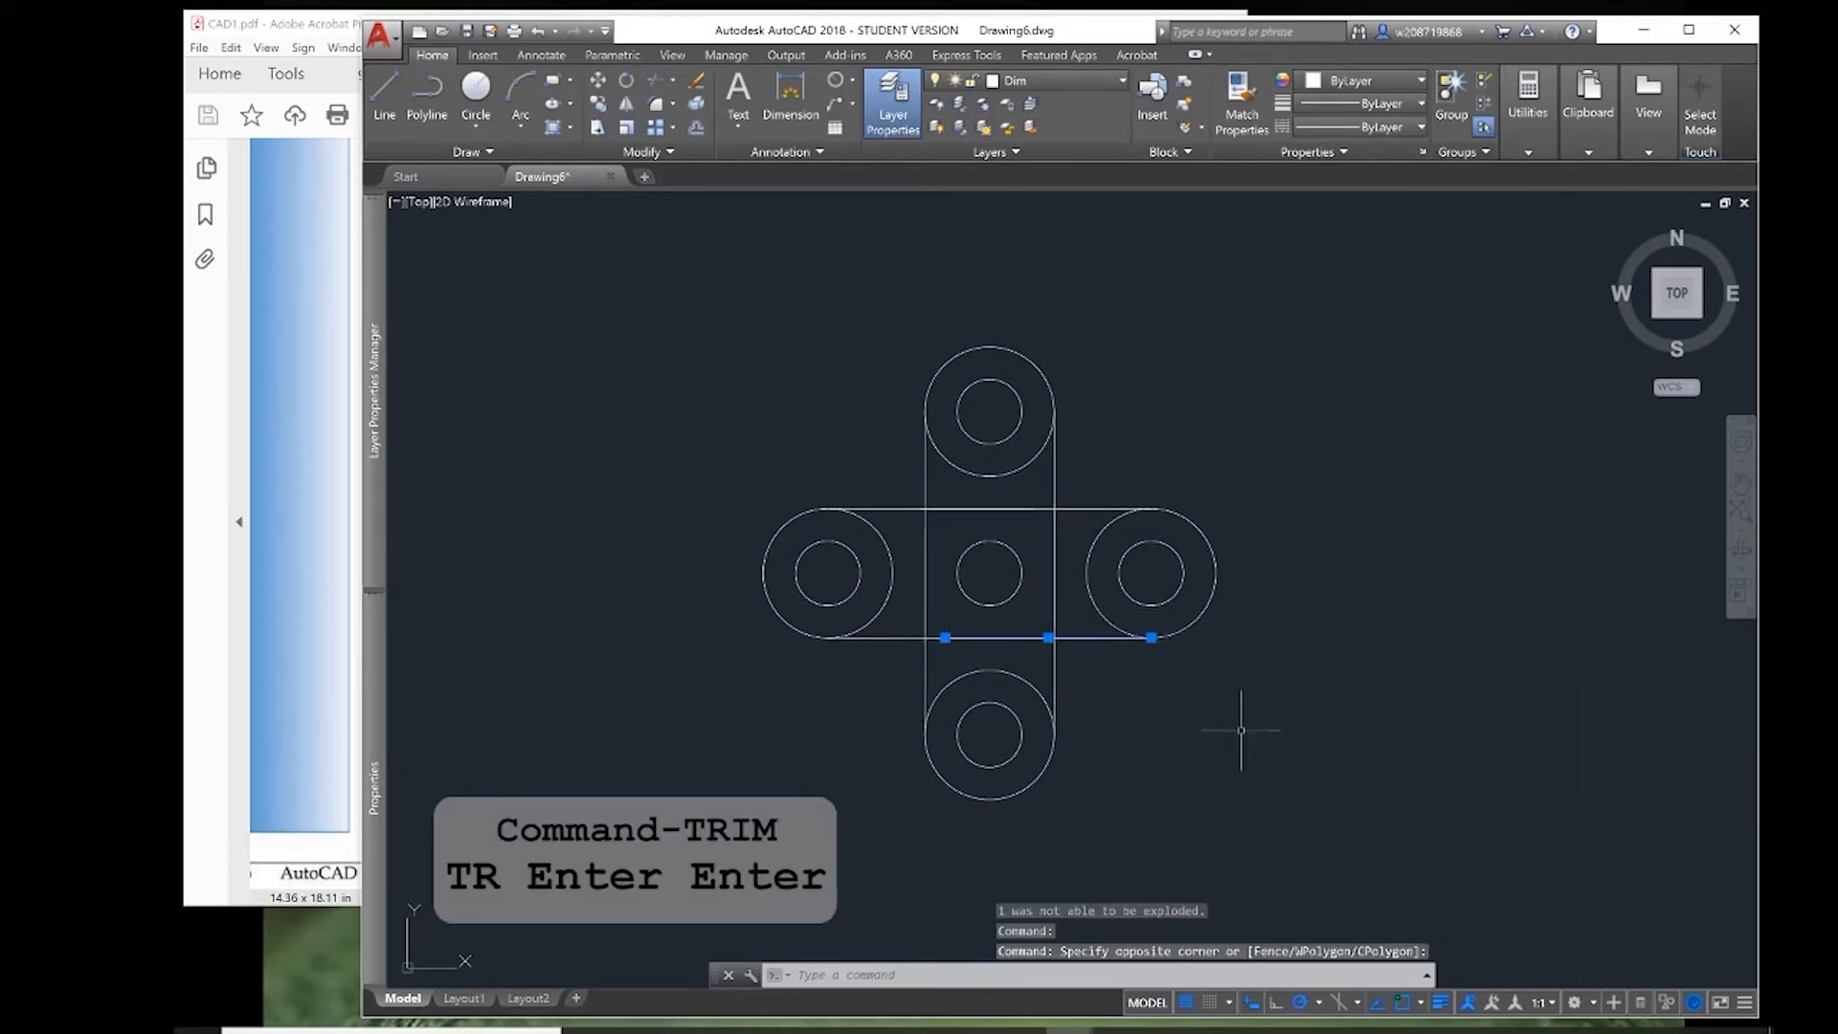
{"action": "key", "text": "Escape"}
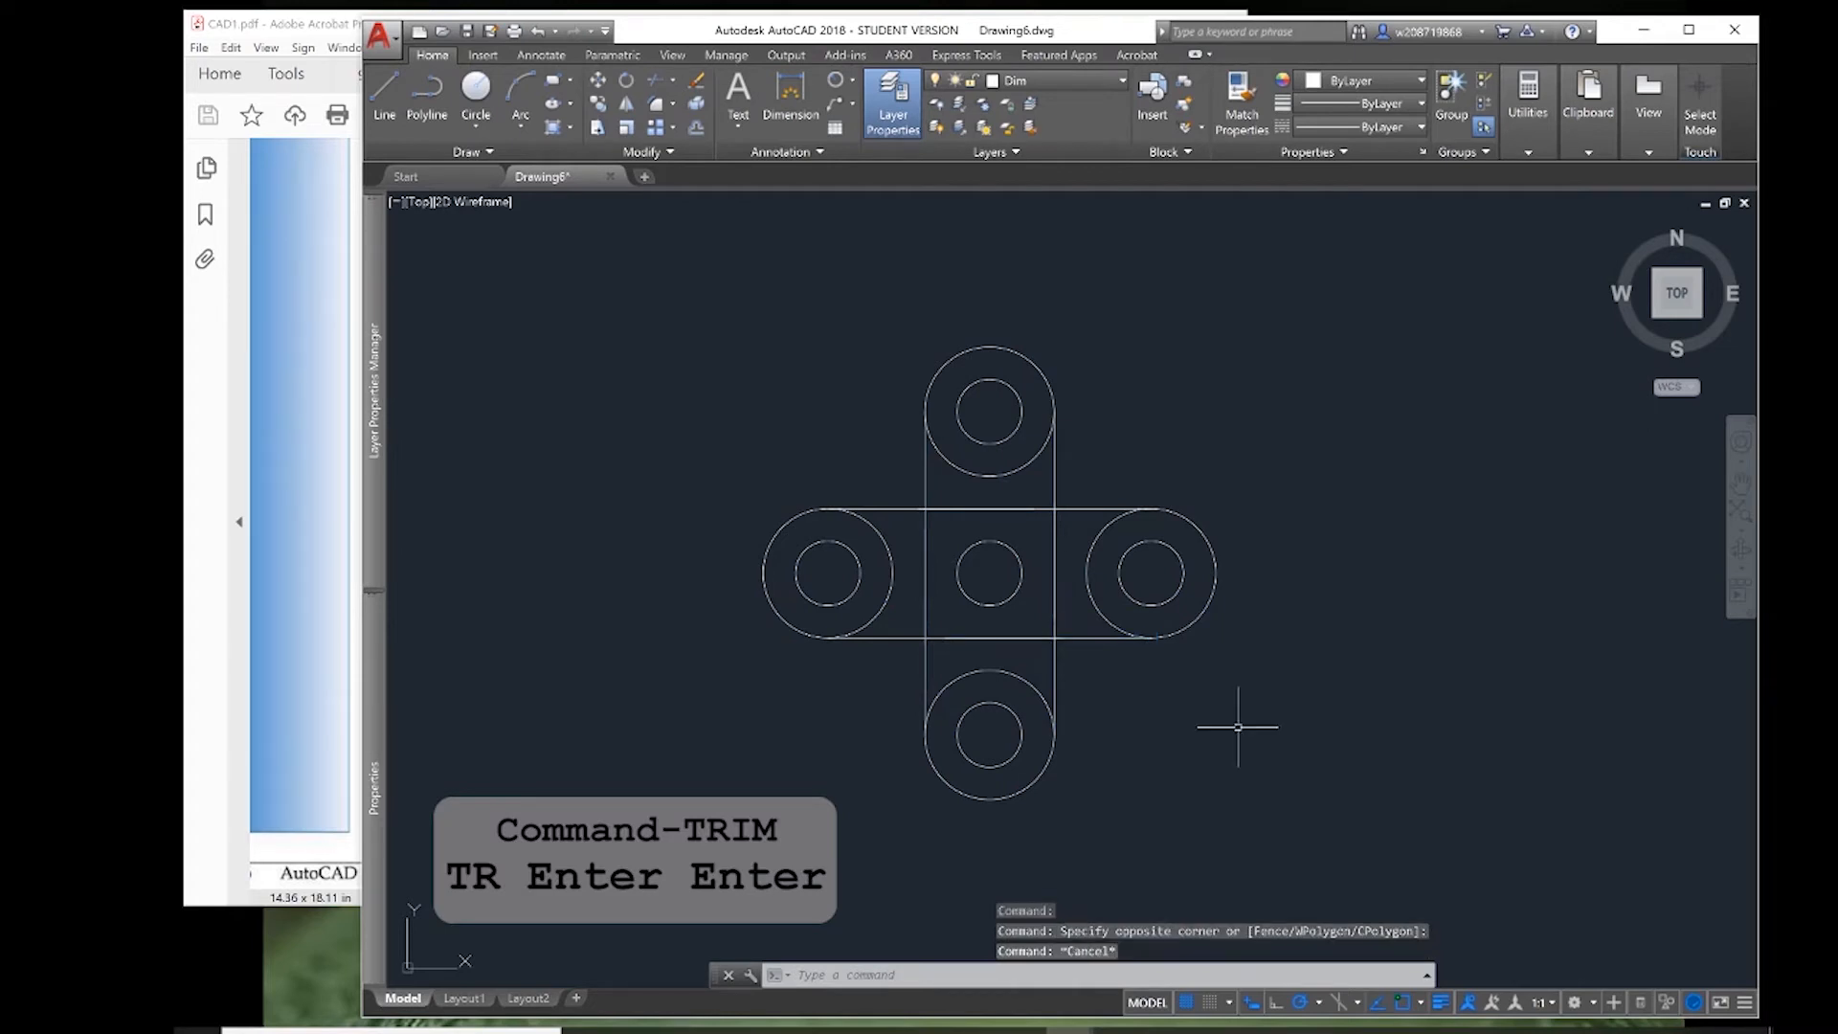
- Trim the inner halves of the four outer circles and the lines crossing the center, leaving only the cross outline and five holes
{"action": "type", "text": "tr"}
{"action": "key", "text": "Return"}
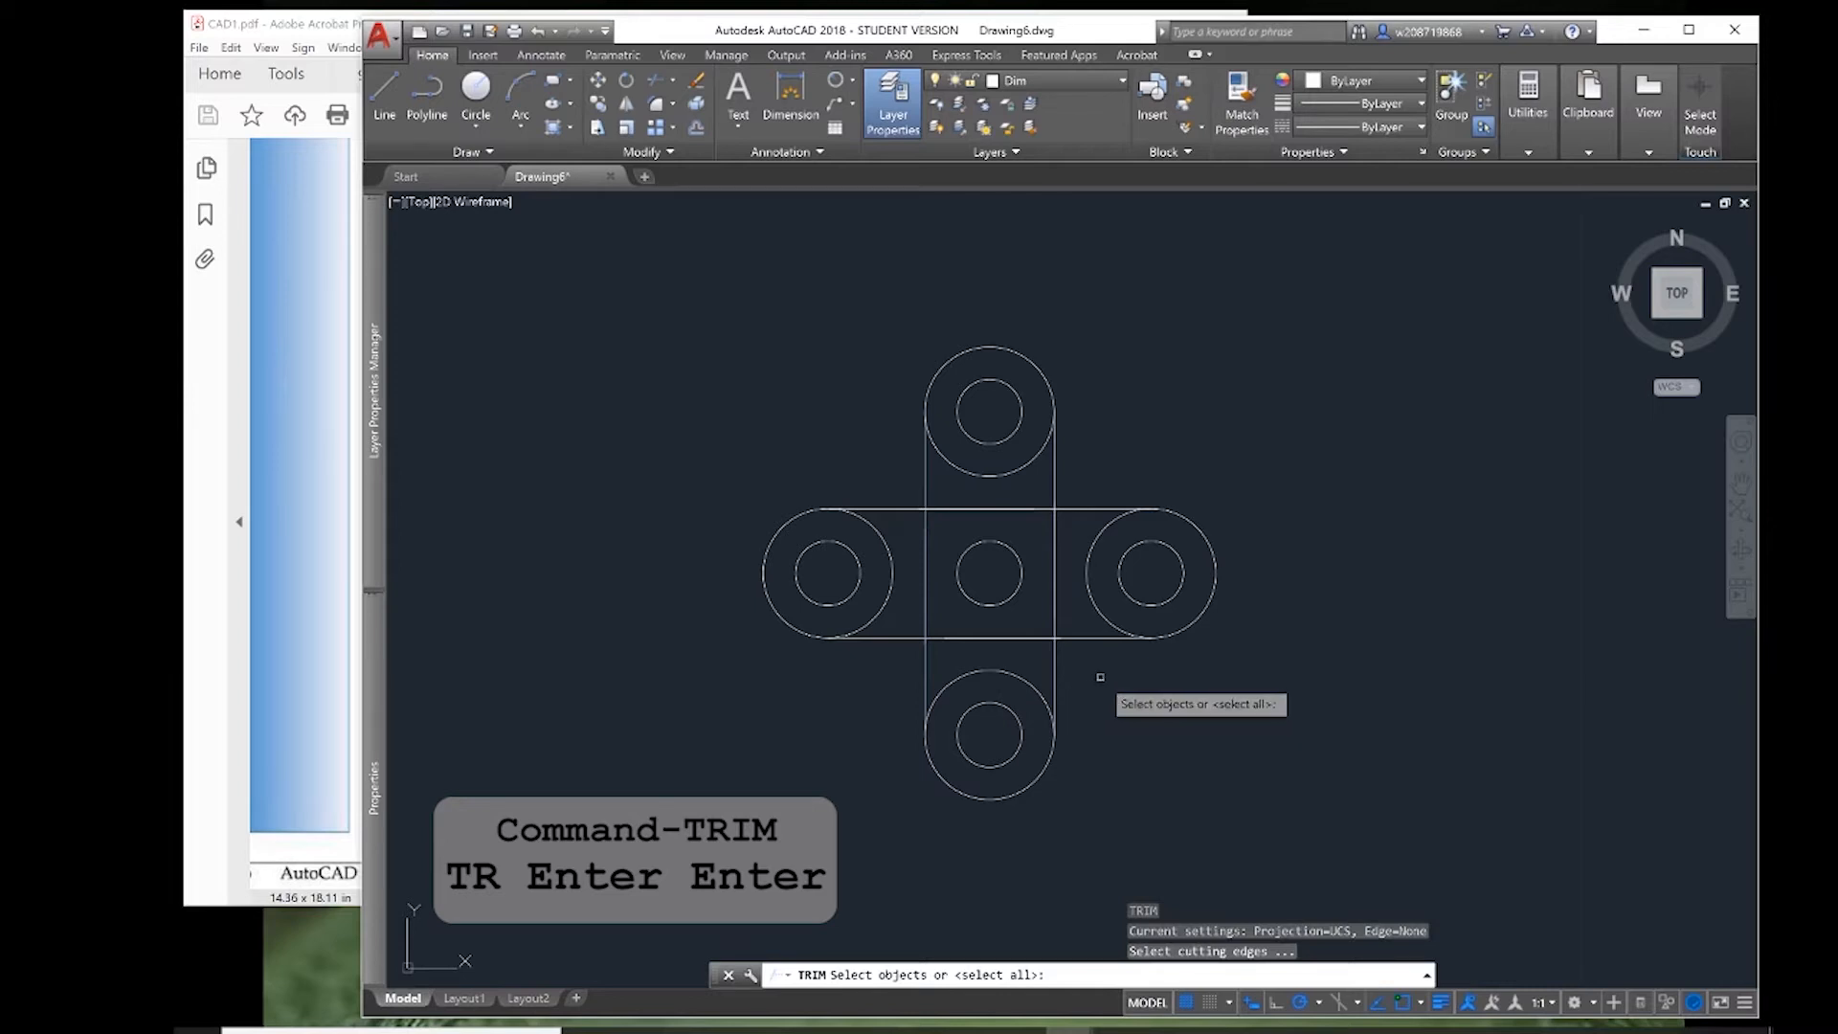
{"action": "key", "text": "Return"}
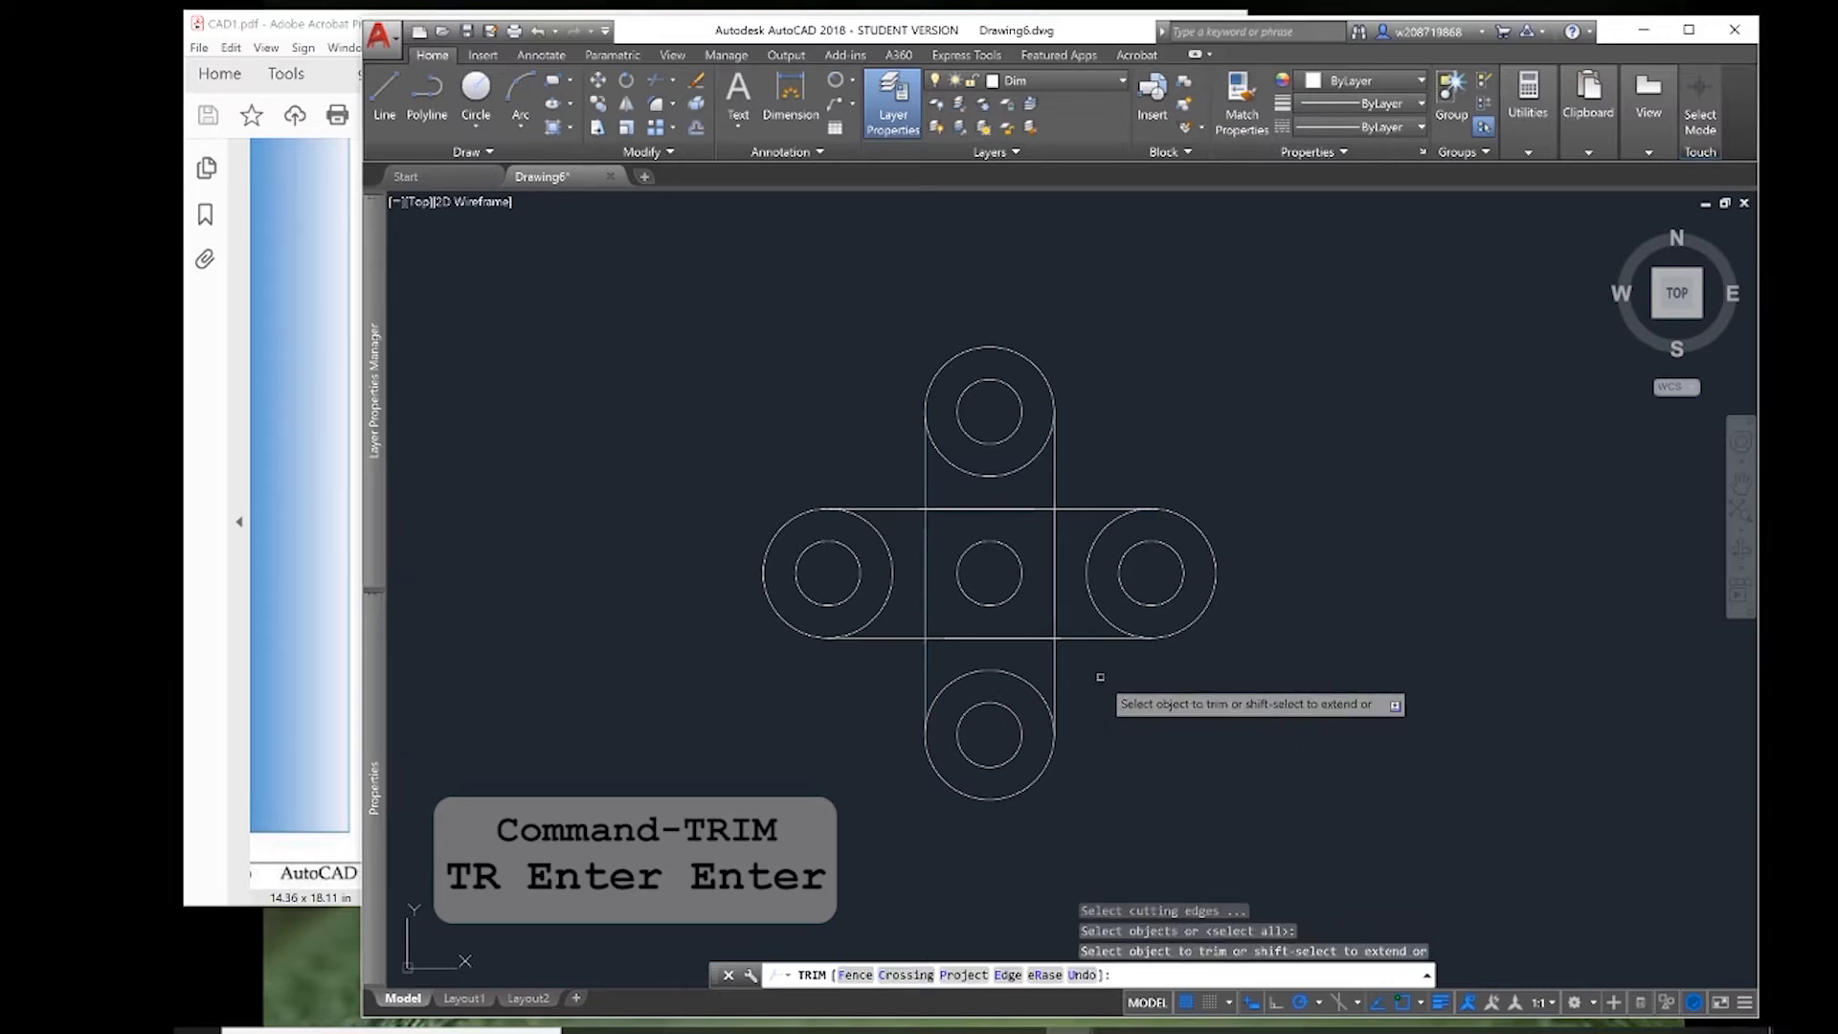
{"action": "left_click", "coordinate": [1028, 623]}
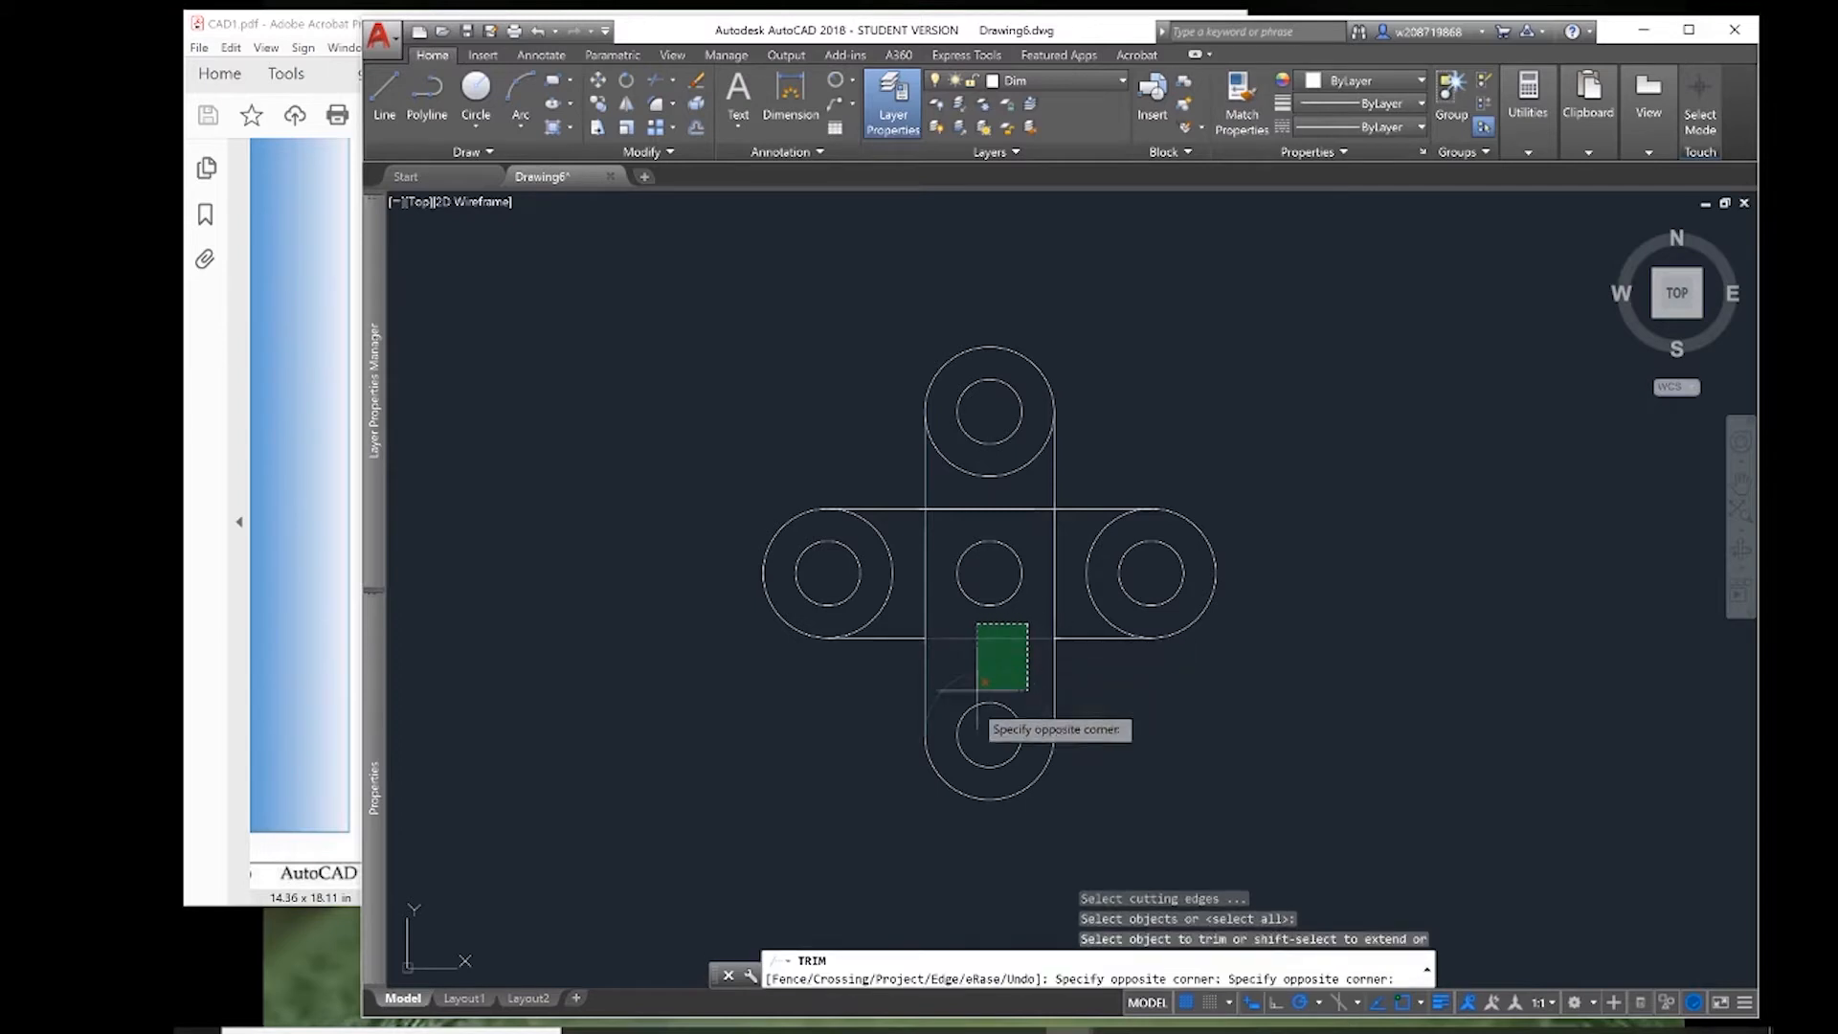
{"action": "left_click", "coordinate": [977, 689]}
{"action": "left_click", "coordinate": [937, 536]}
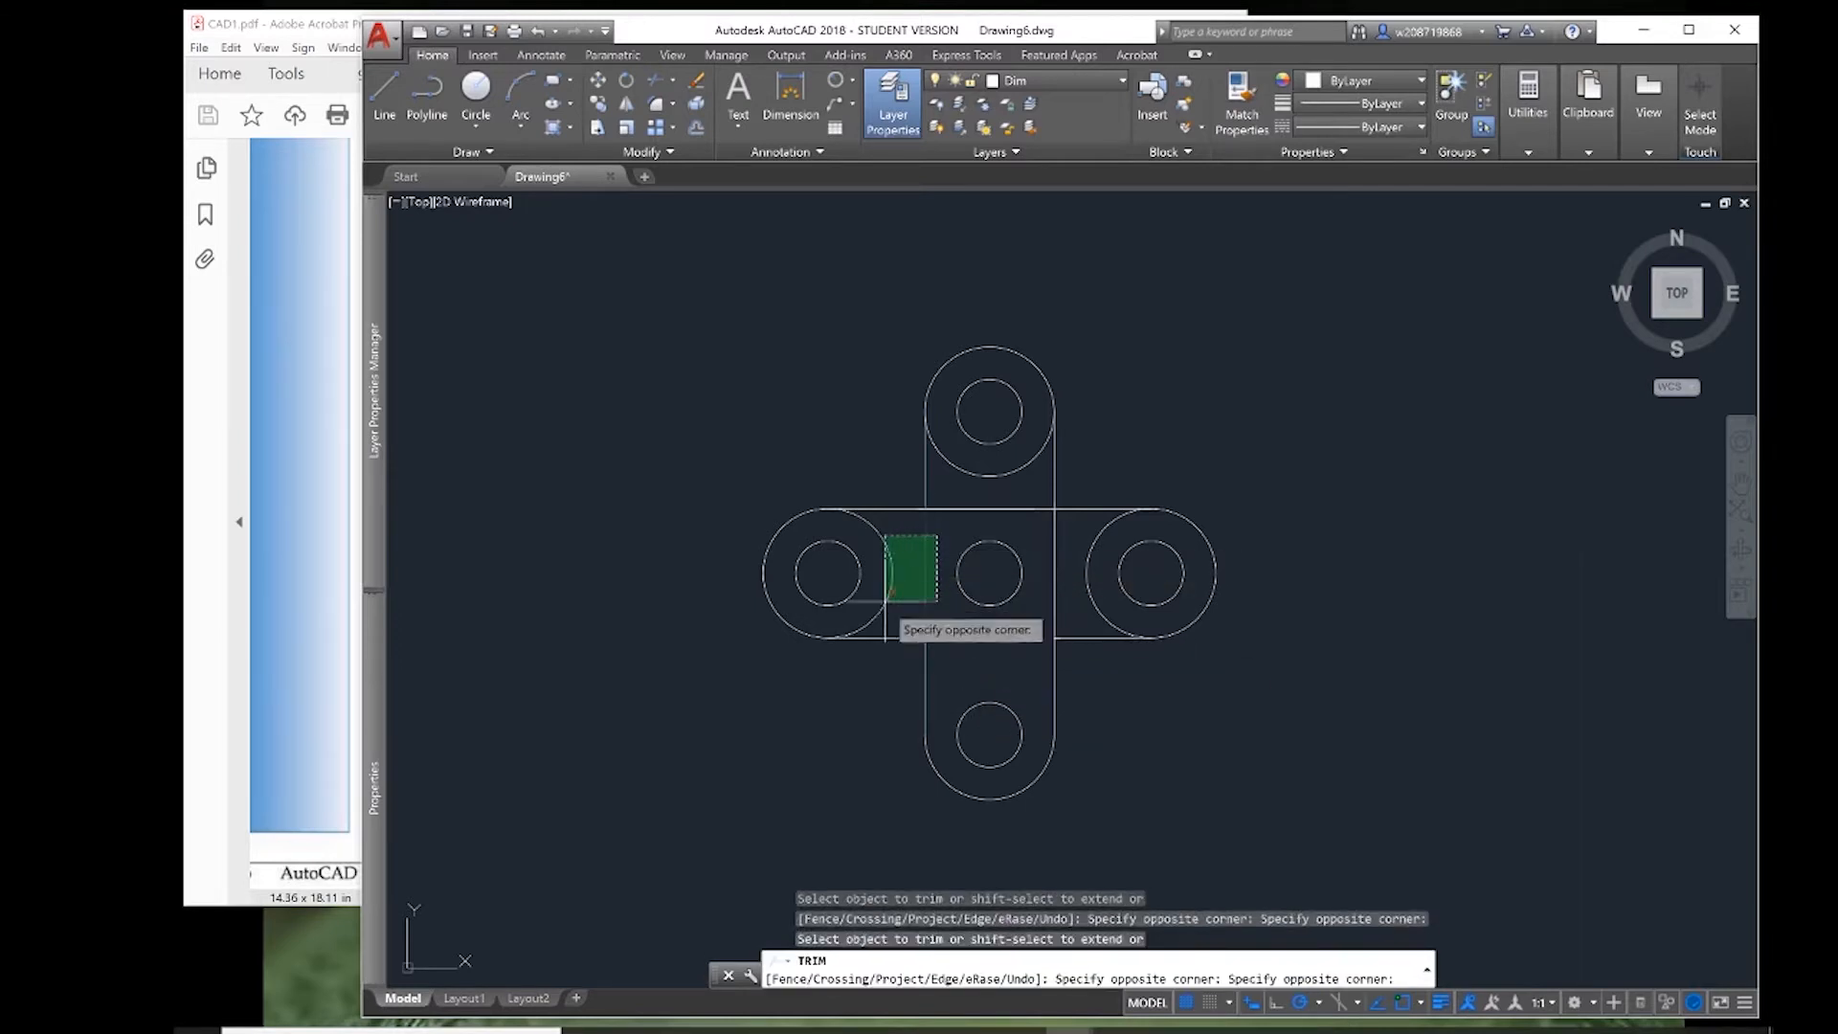
{"action": "left_click", "coordinate": [886, 601]}
{"action": "left_click", "coordinate": [1029, 460]}
{"action": "left_click", "coordinate": [979, 522]}
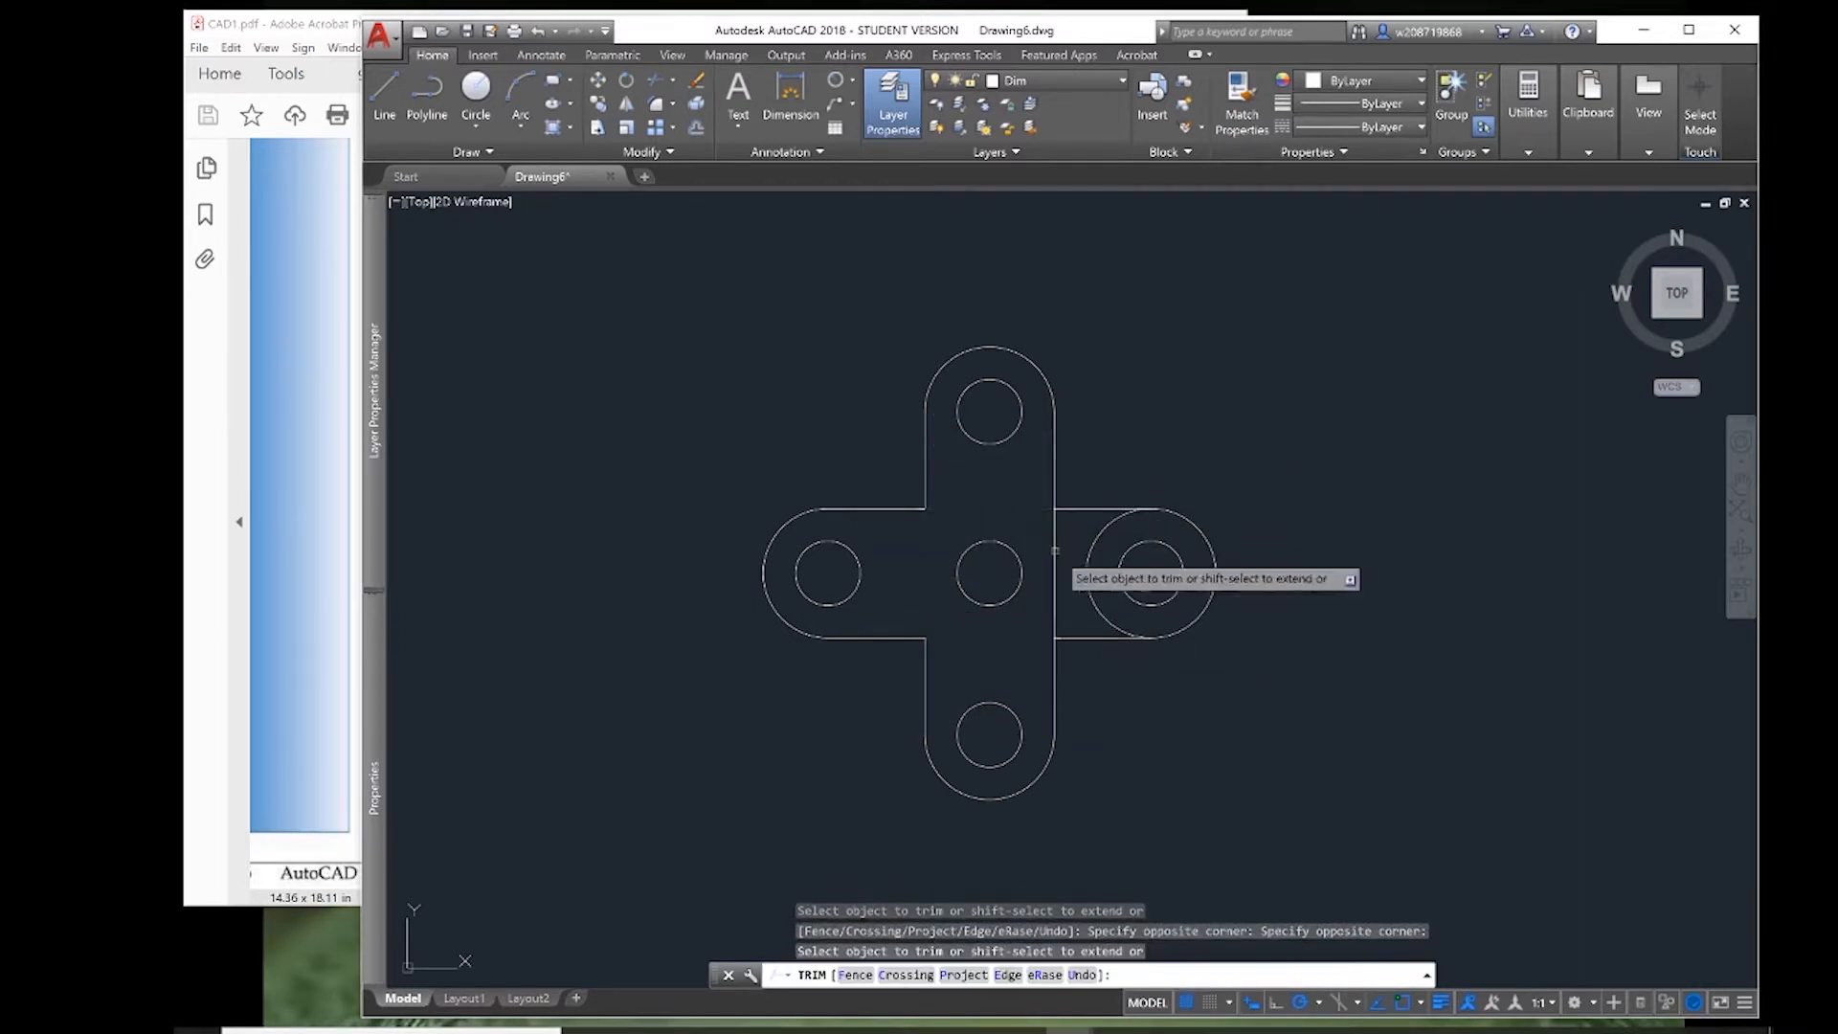
{"action": "left_click", "coordinate": [1108, 547]}
{"action": "left_click", "coordinate": [1034, 597]}
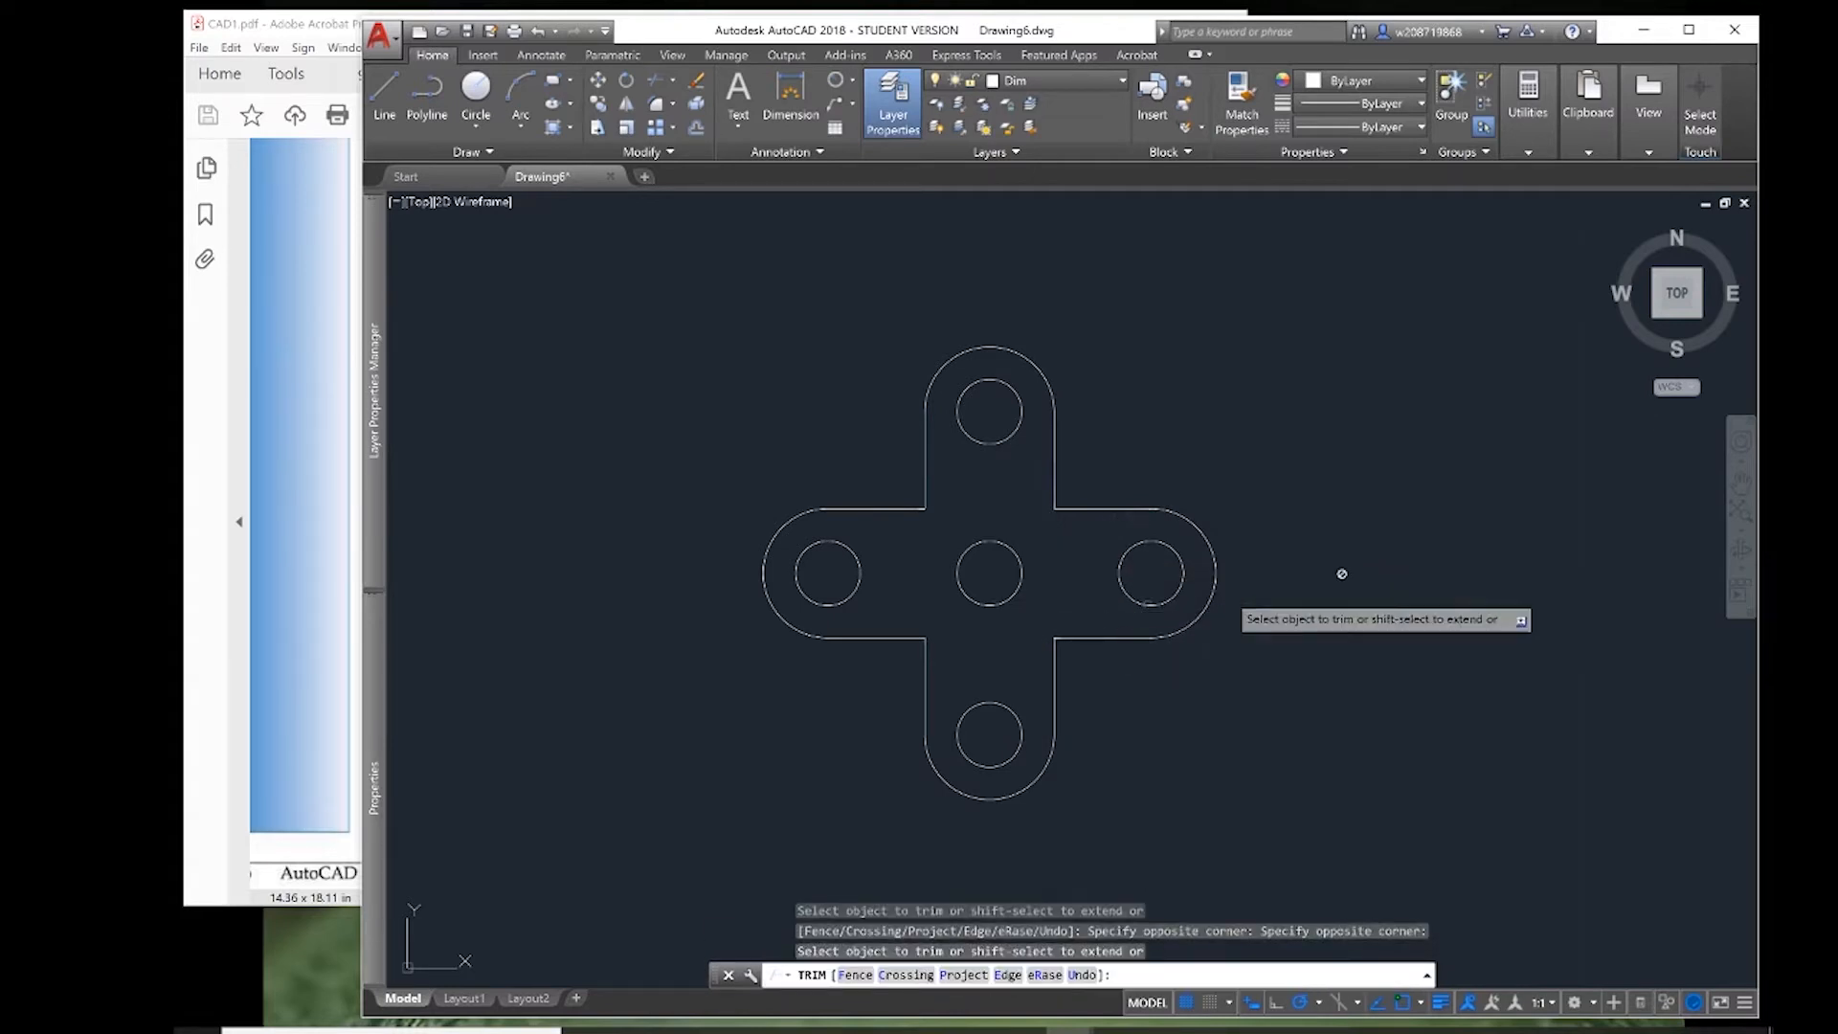
- Check the R.25 callout of the P4-5 view in CAD1.pdf, and fillet the cross's lower-right inner corner in AutoCAD with radius .25
{"action": "left_click", "coordinate": [291, 574]}
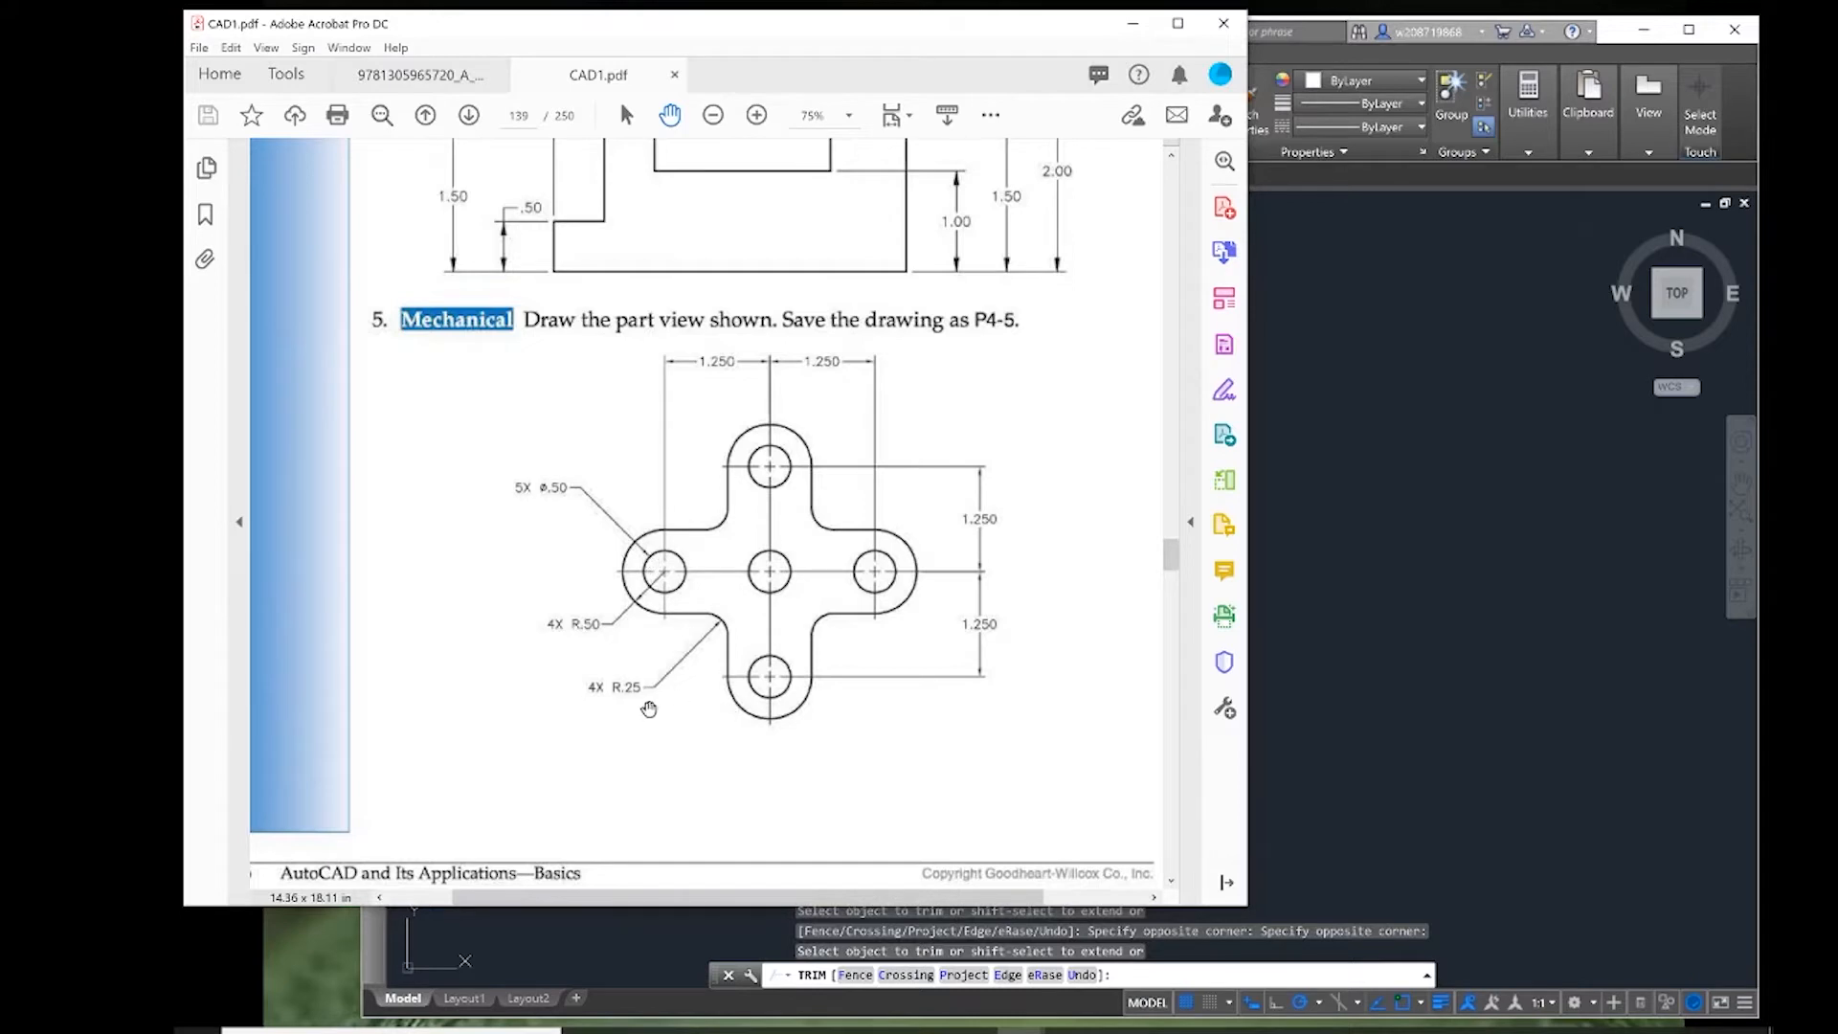
{"action": "left_click", "coordinate": [1451, 550]}
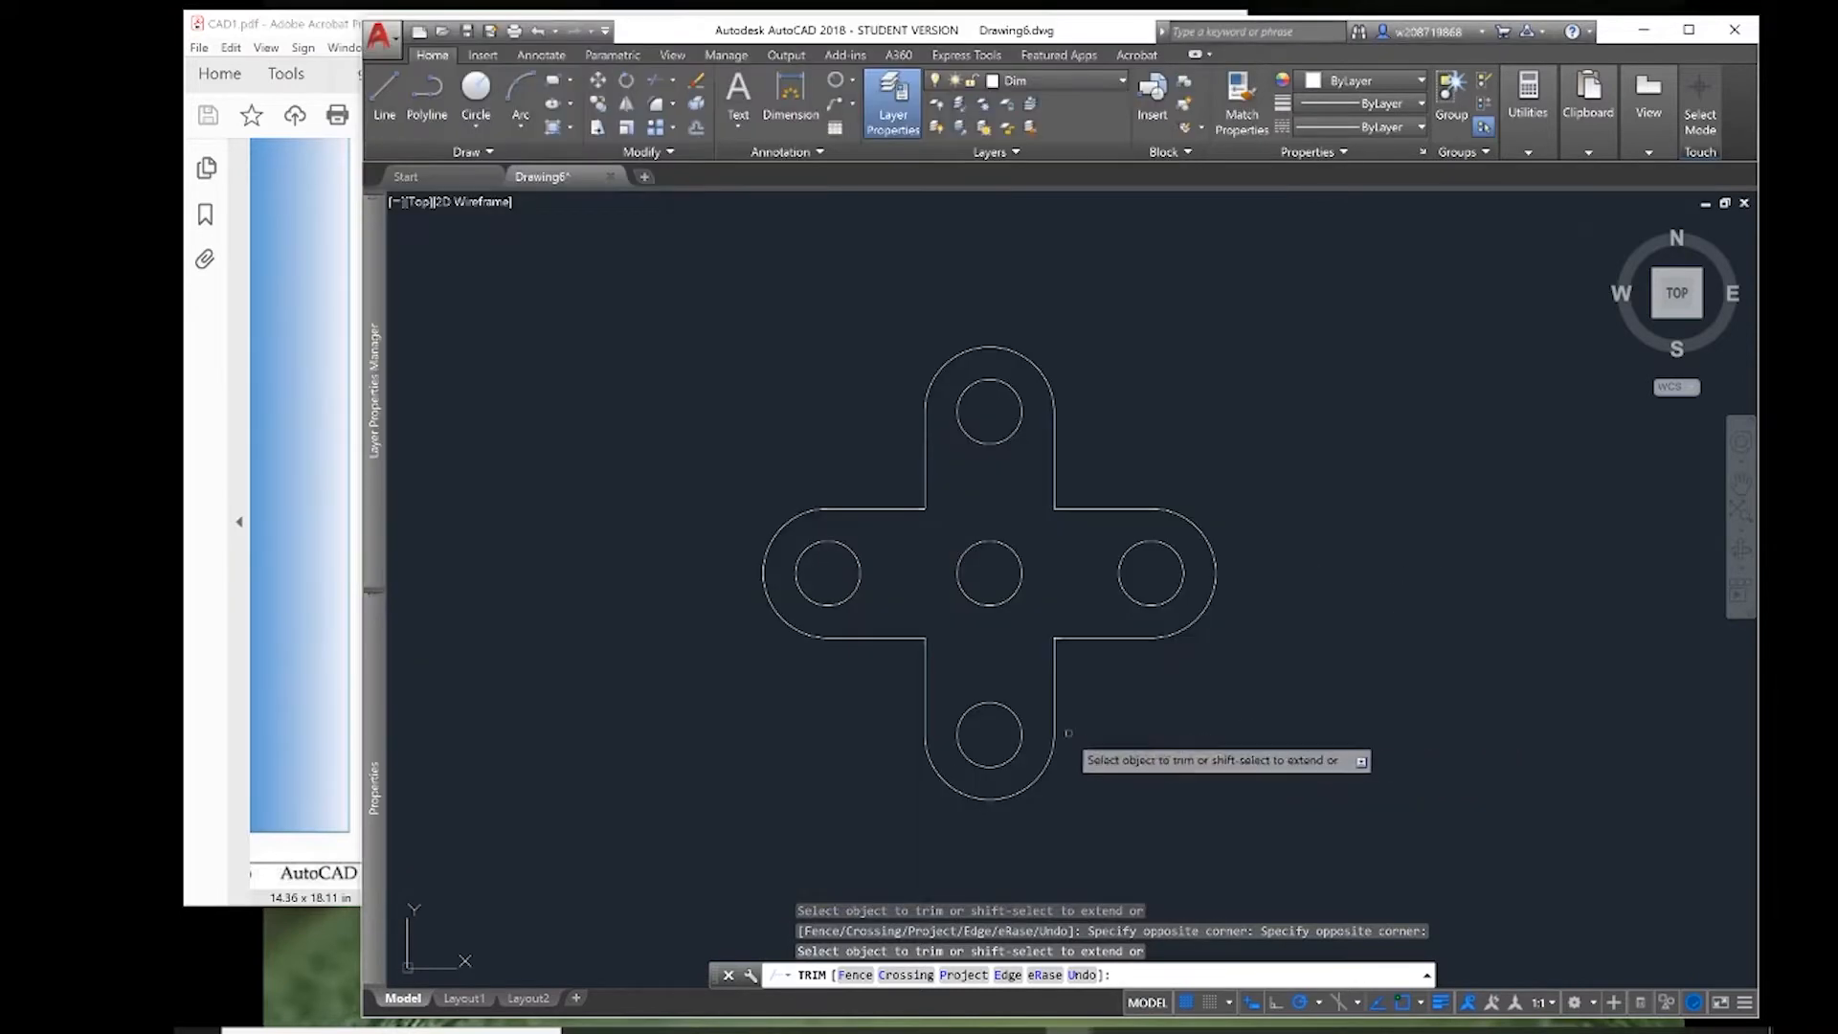
{"action": "key", "text": "Escape"}
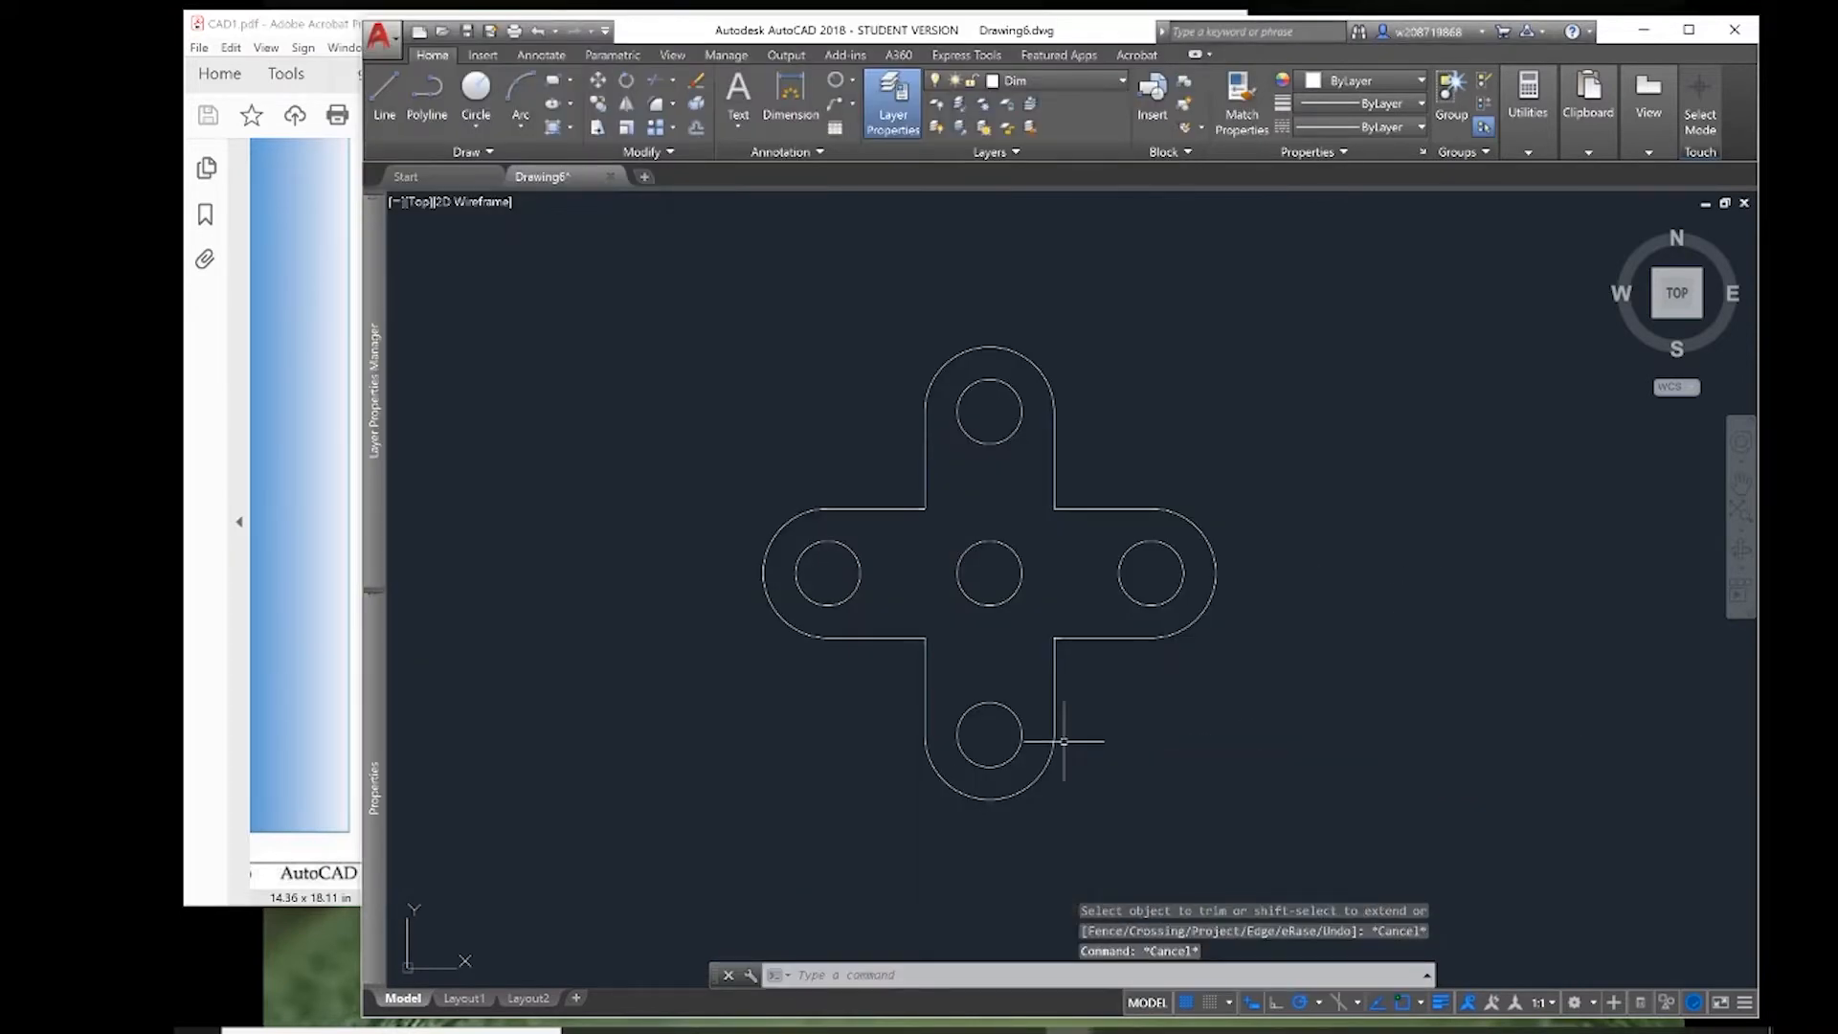
{"action": "type", "text": "f"}
{"action": "key", "text": "Return"}
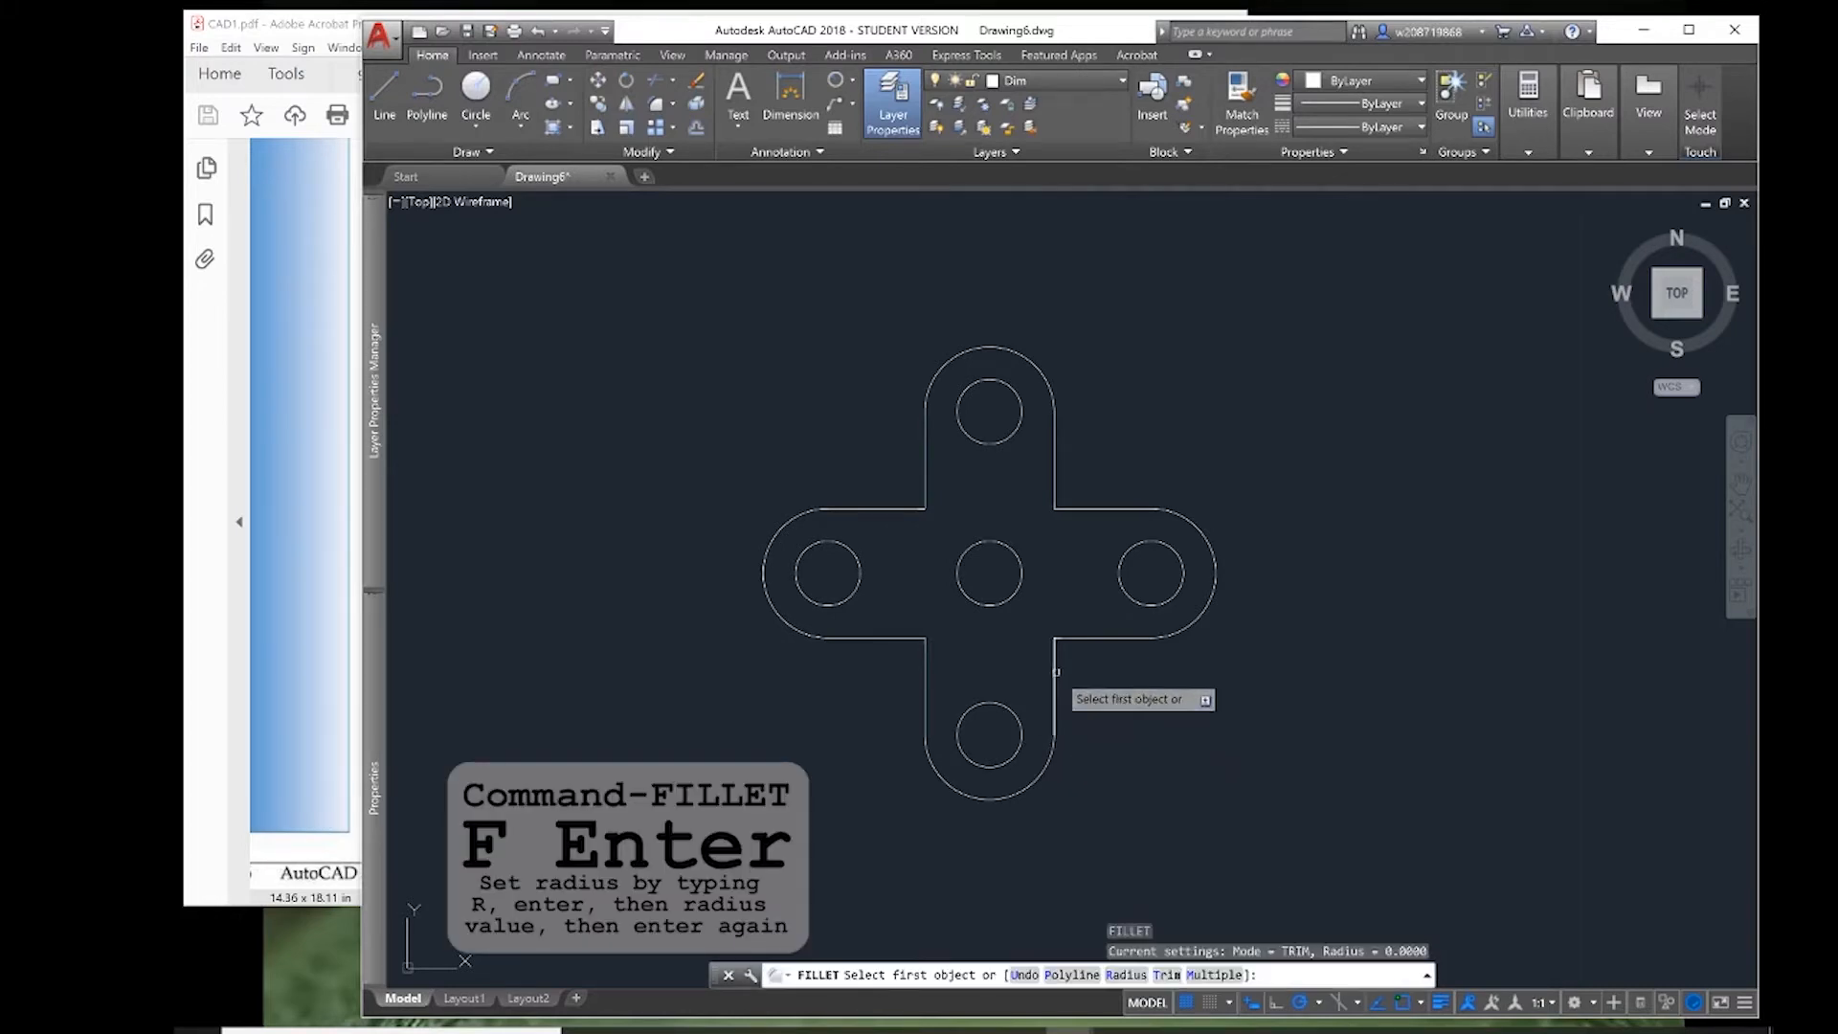
{"action": "type", "text": "r"}
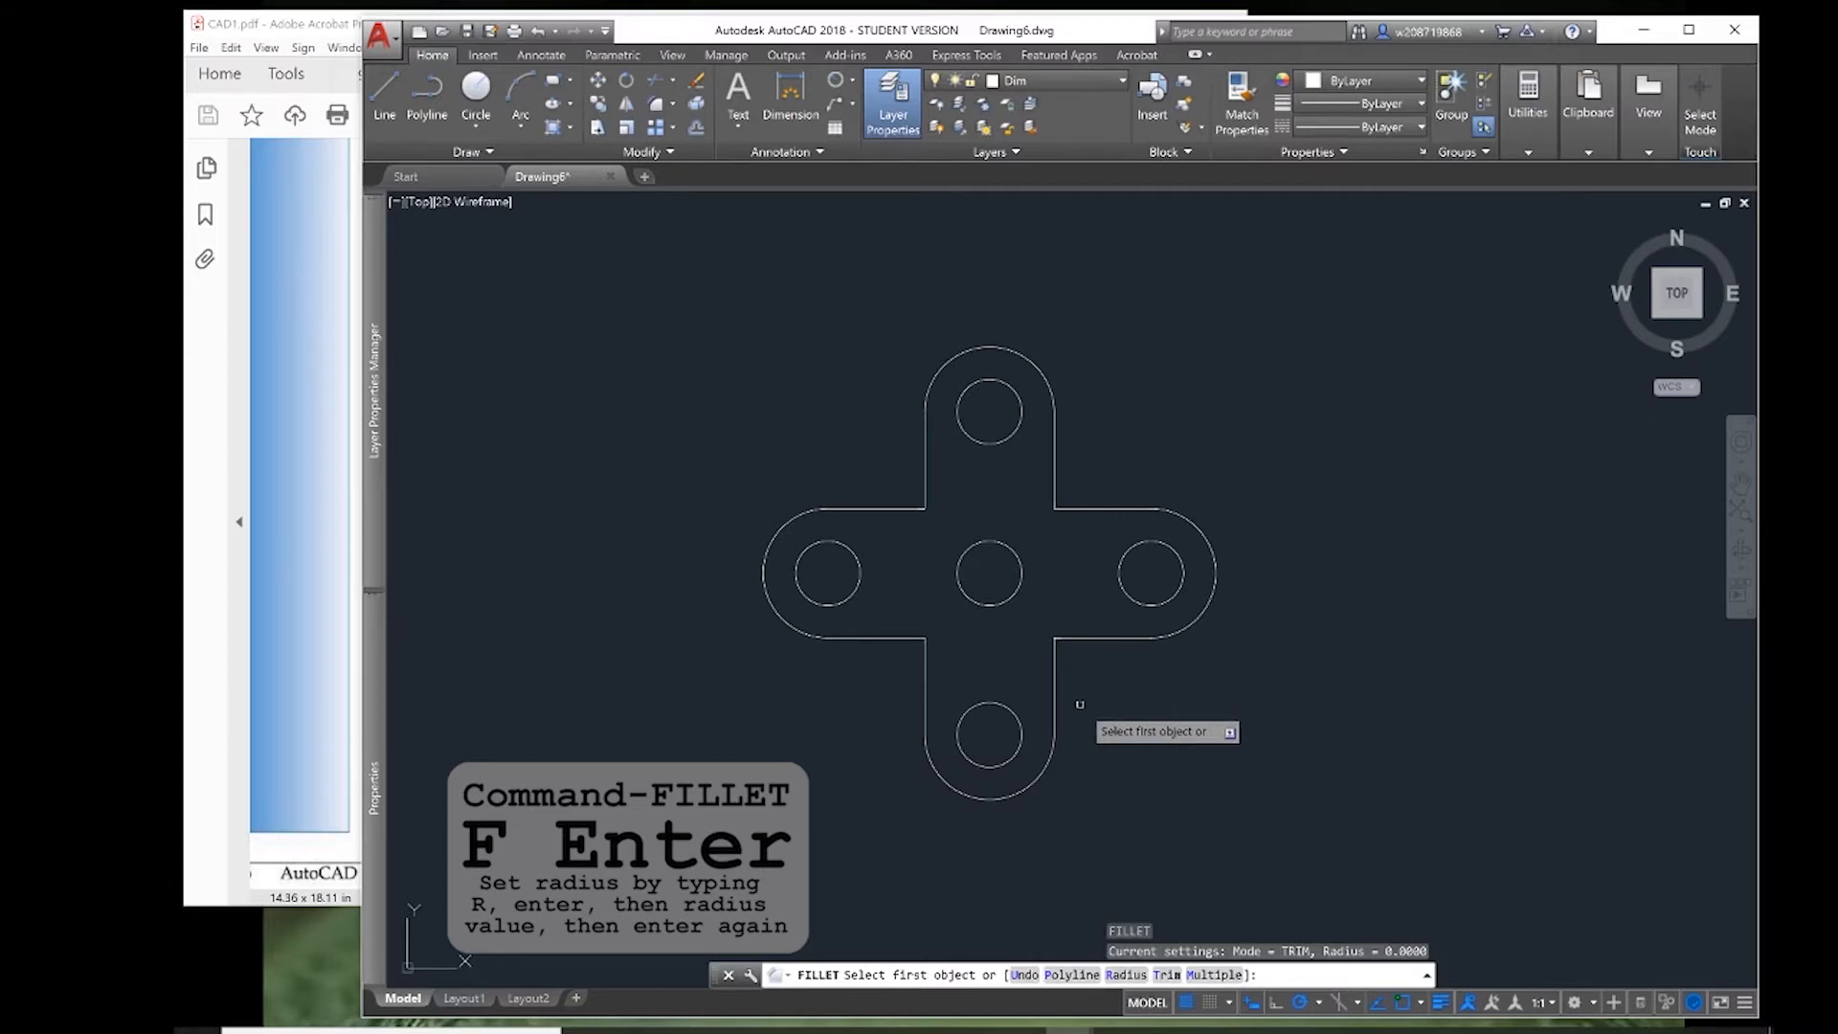
{"action": "key", "text": "Return"}
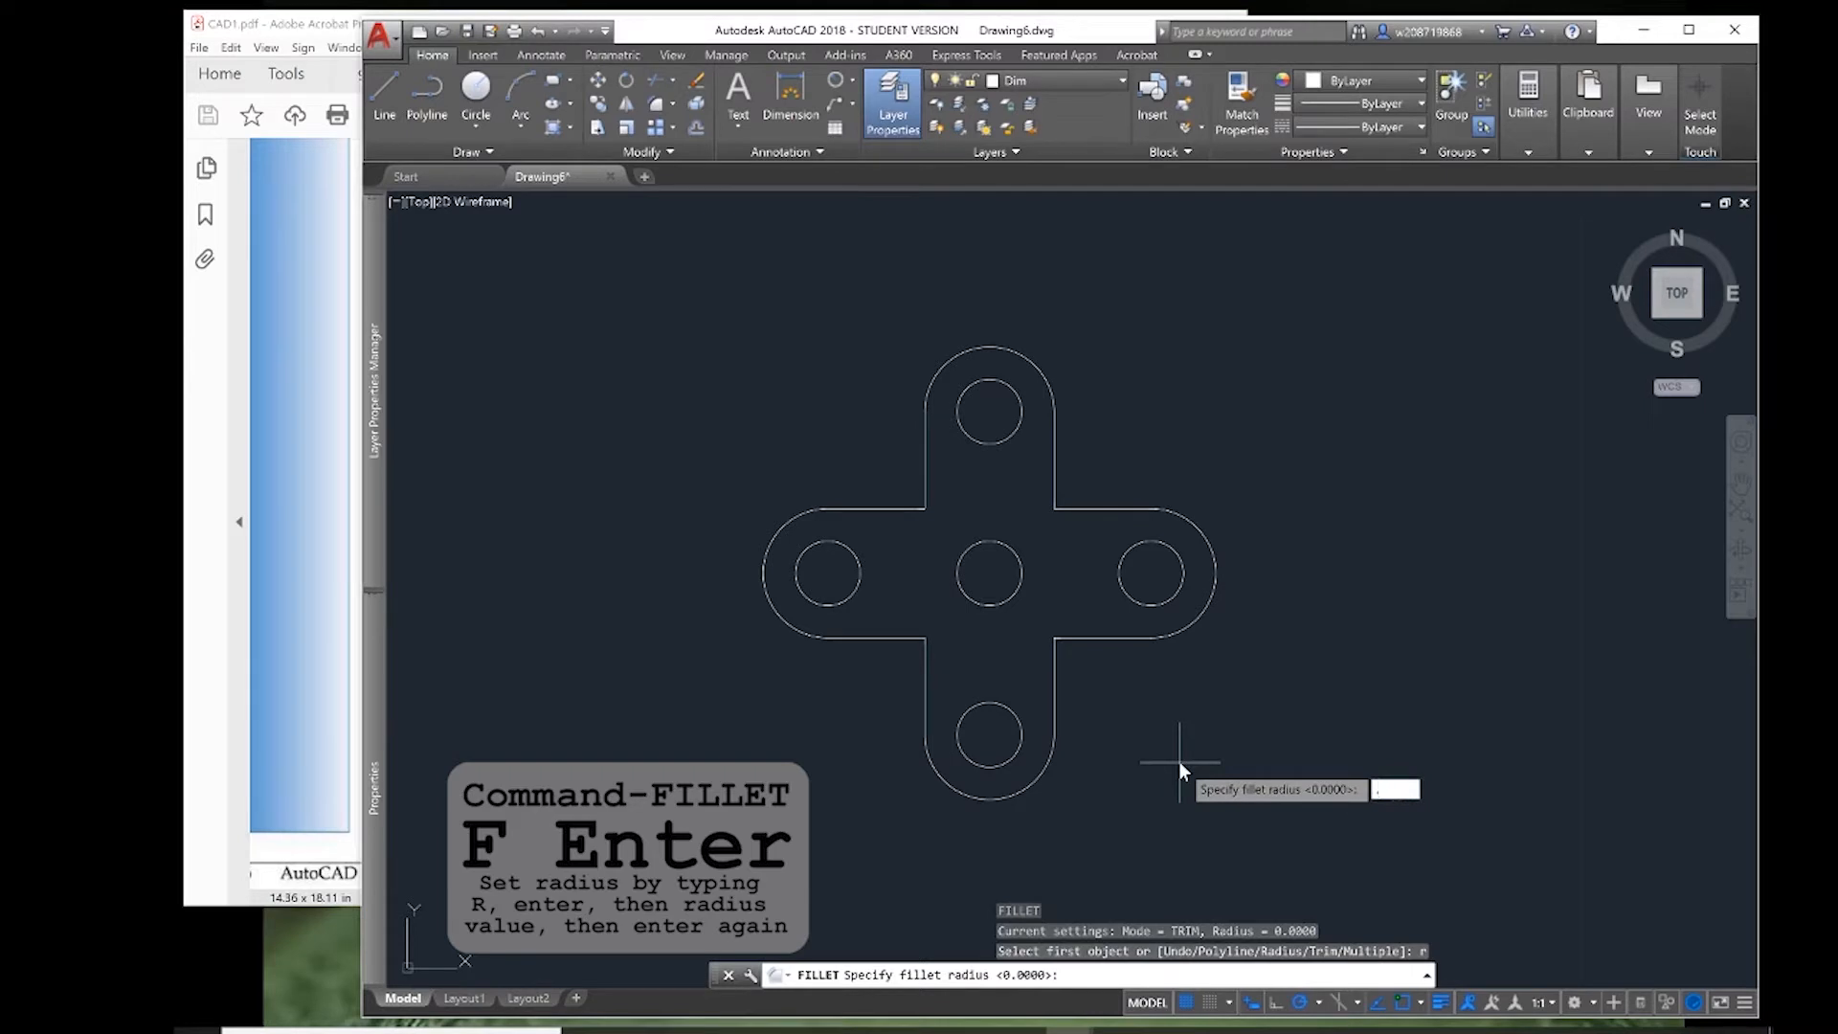
{"action": "key", "text": "Return"}
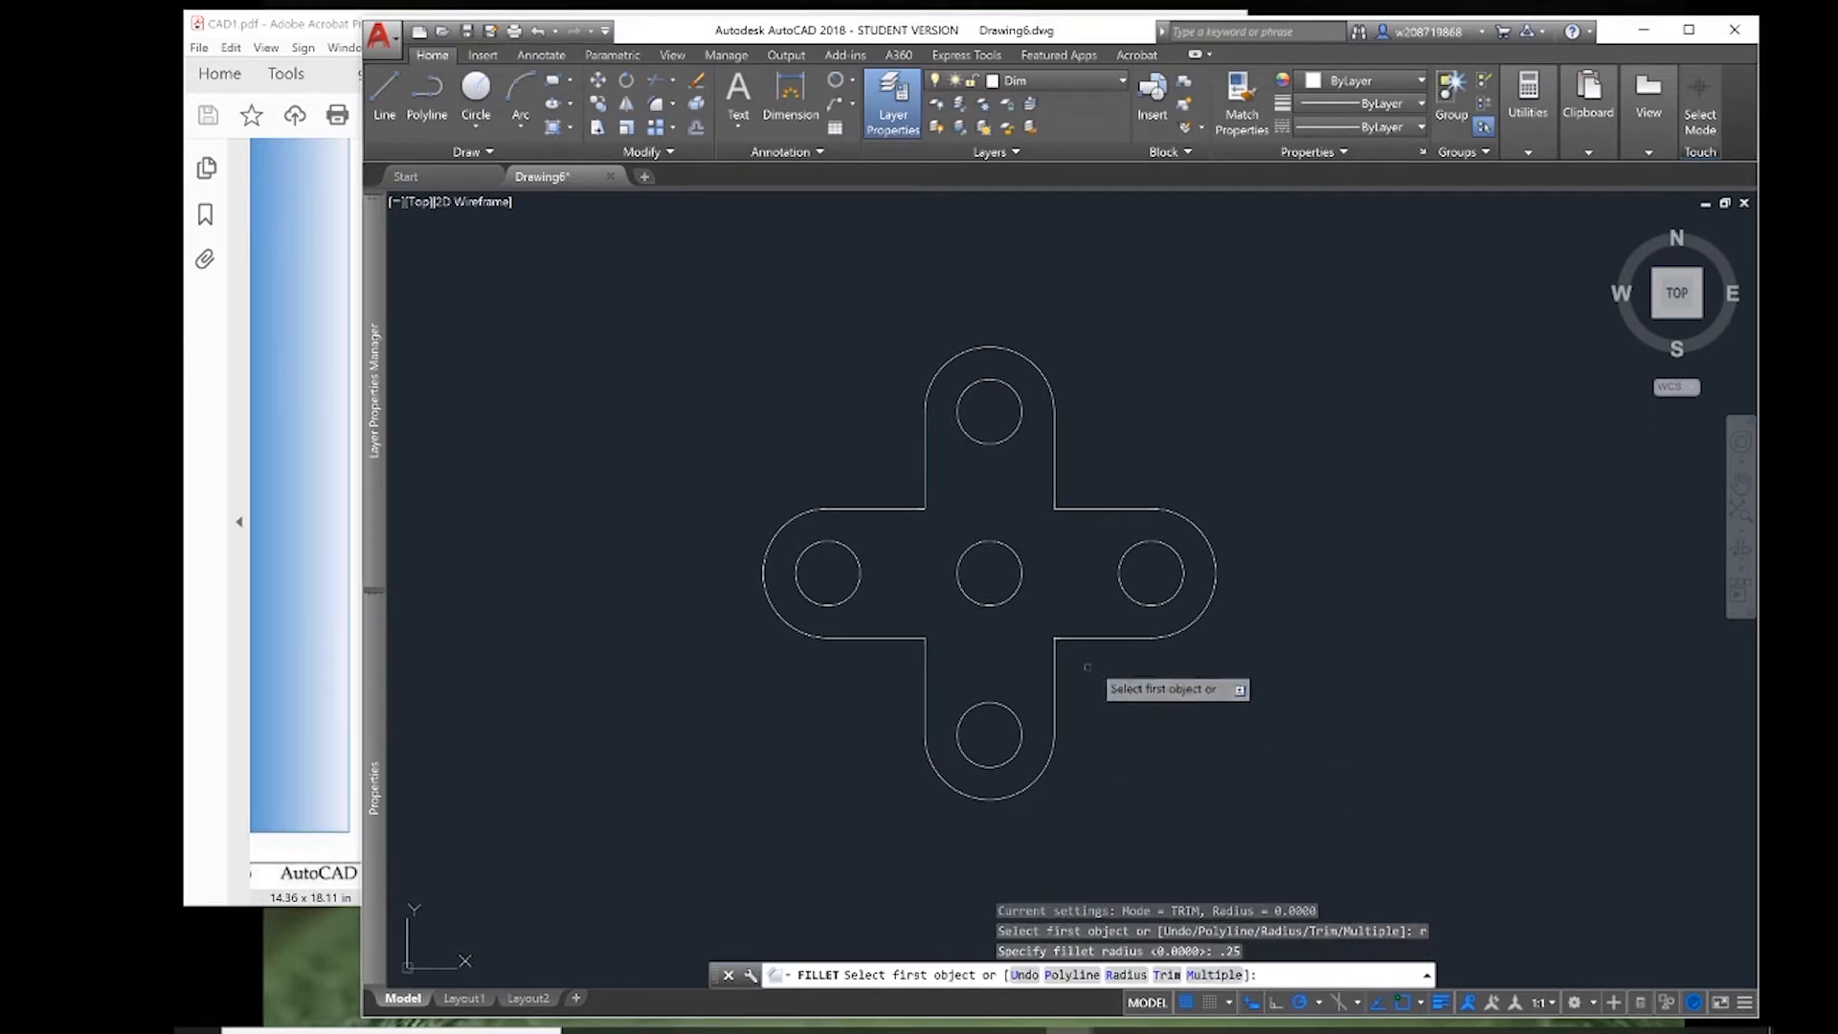
{"action": "left_click", "coordinate": [1053, 668]}
{"action": "left_click", "coordinate": [1077, 637]}
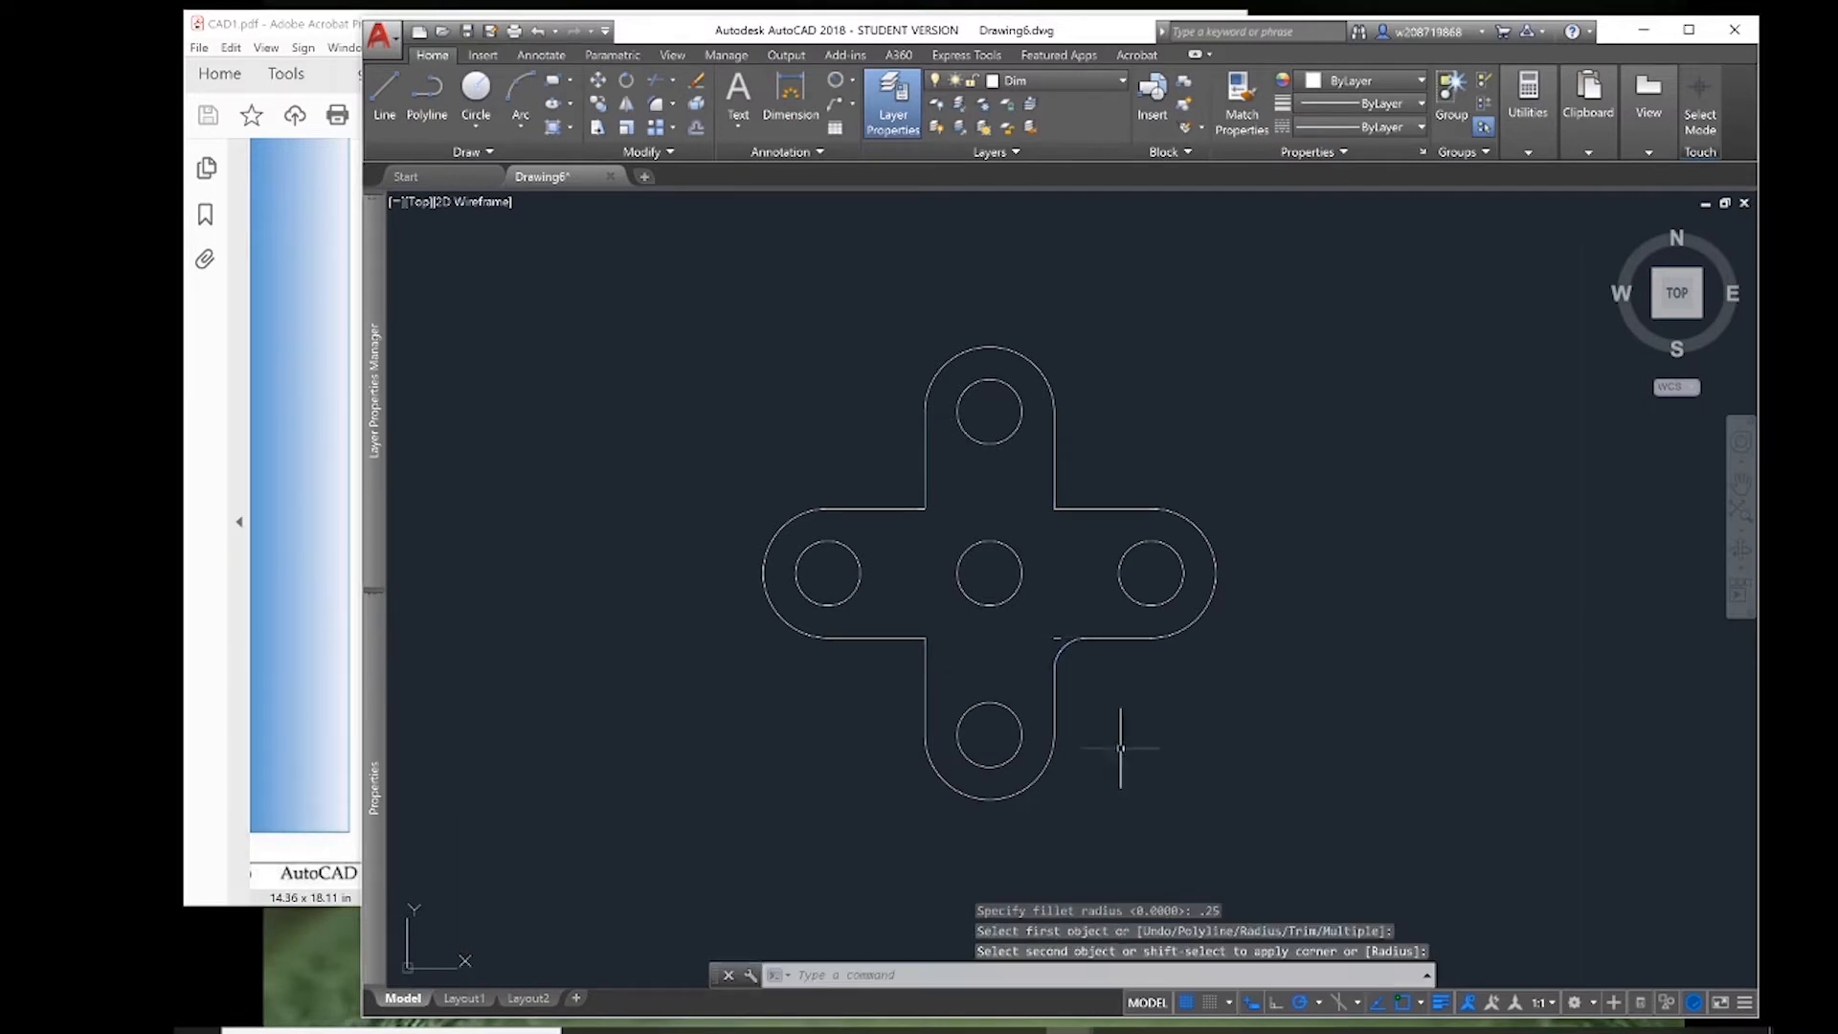
- Fillet the cross's lower-left and upper-left inner corners with radius .25
{"action": "key", "text": "Return"}
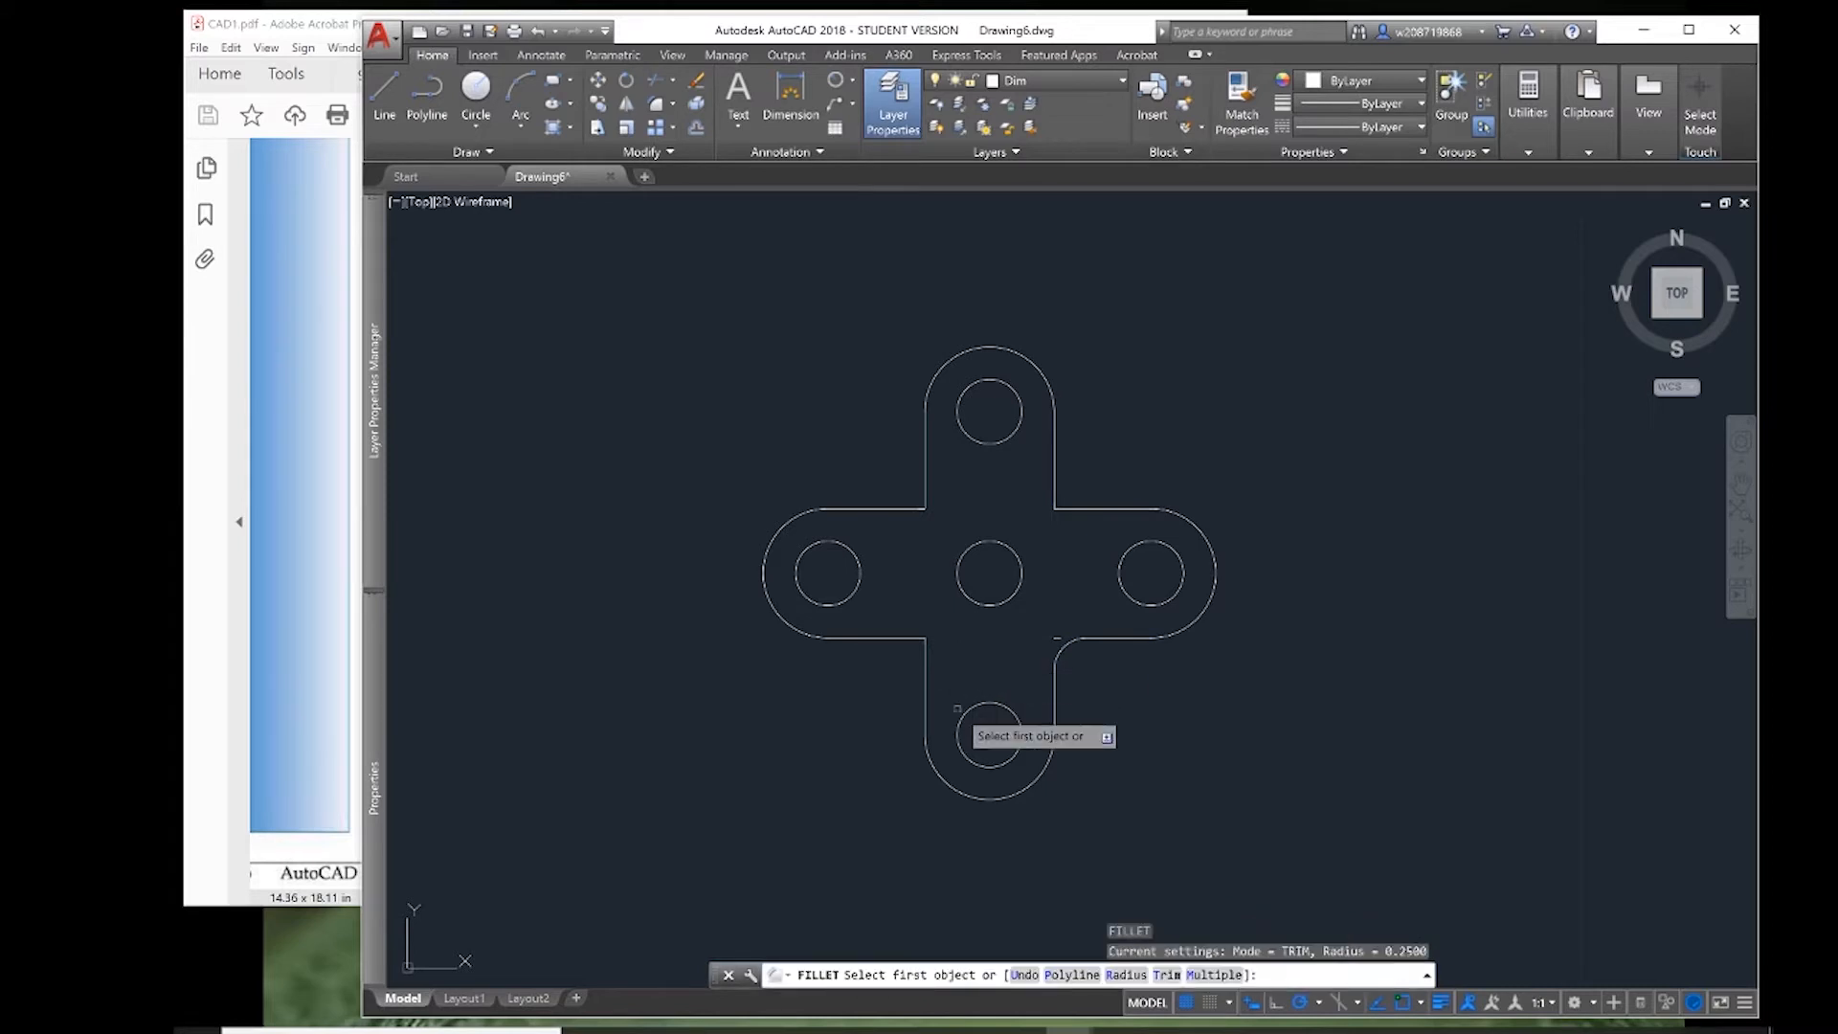
{"action": "left_click", "coordinate": [925, 670]}
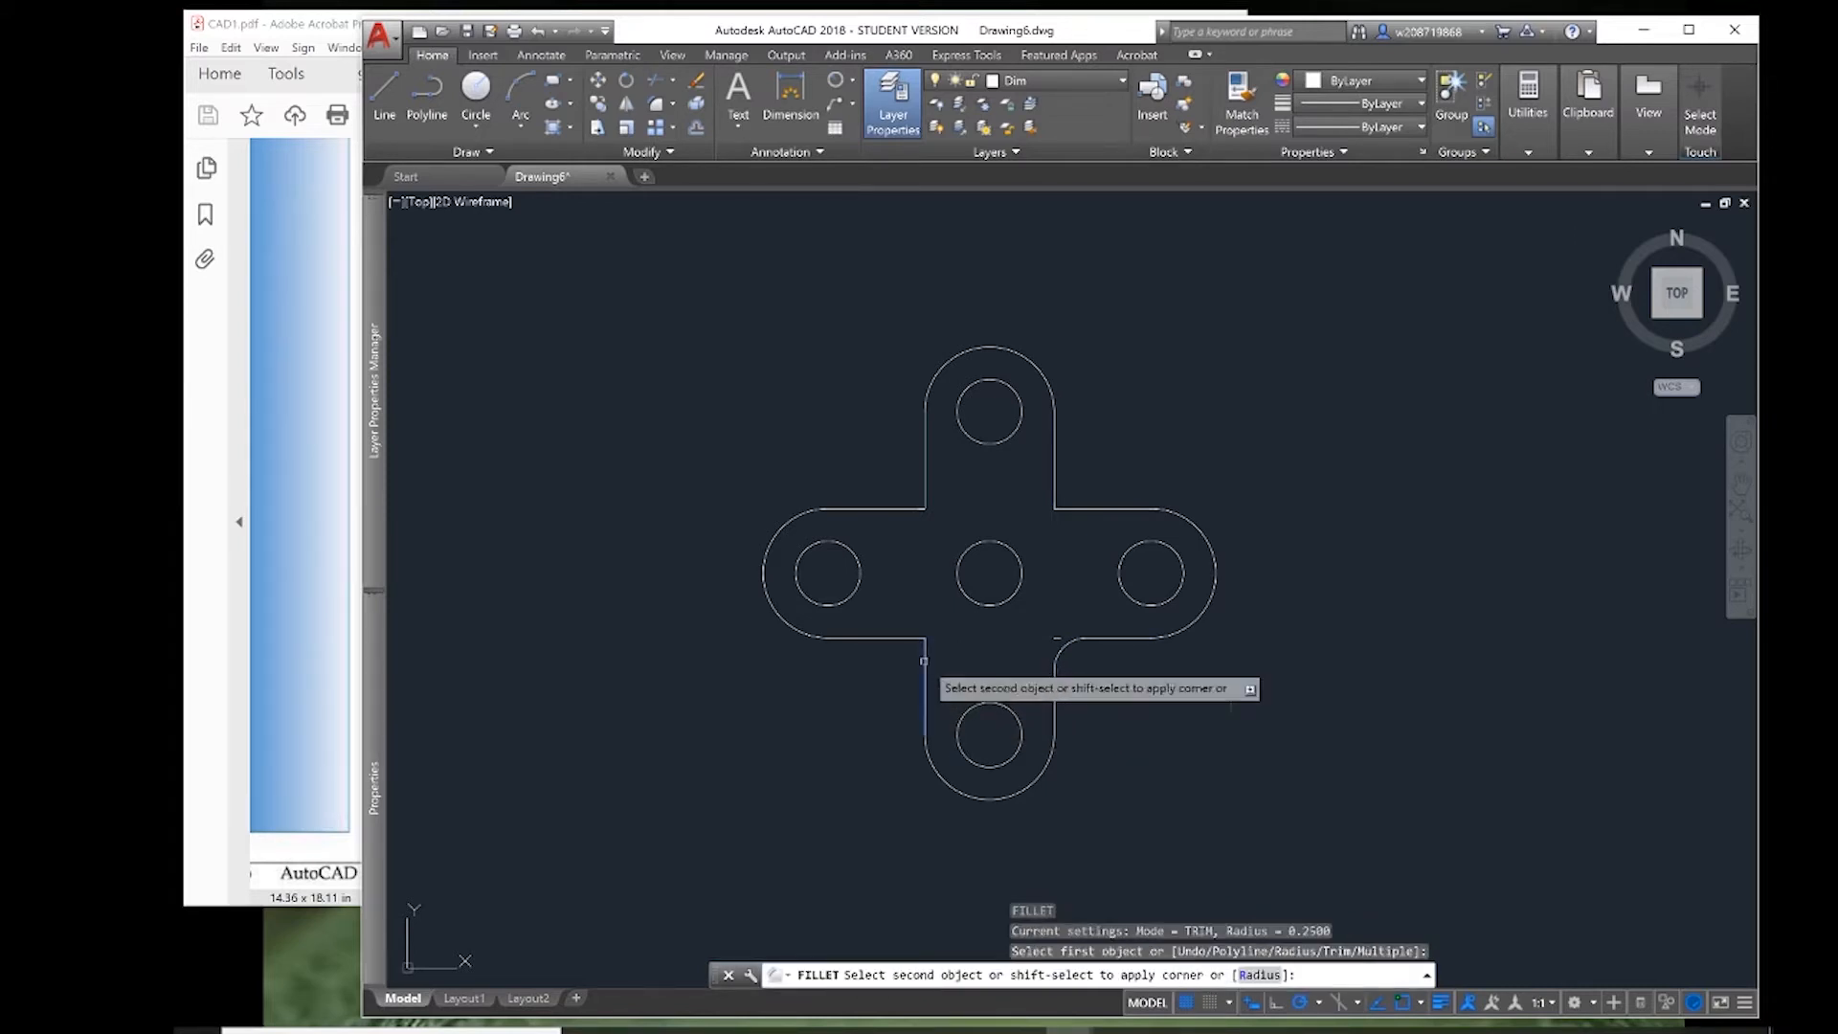
{"action": "left_click", "coordinate": [893, 634]}
{"action": "key", "text": "Return"}
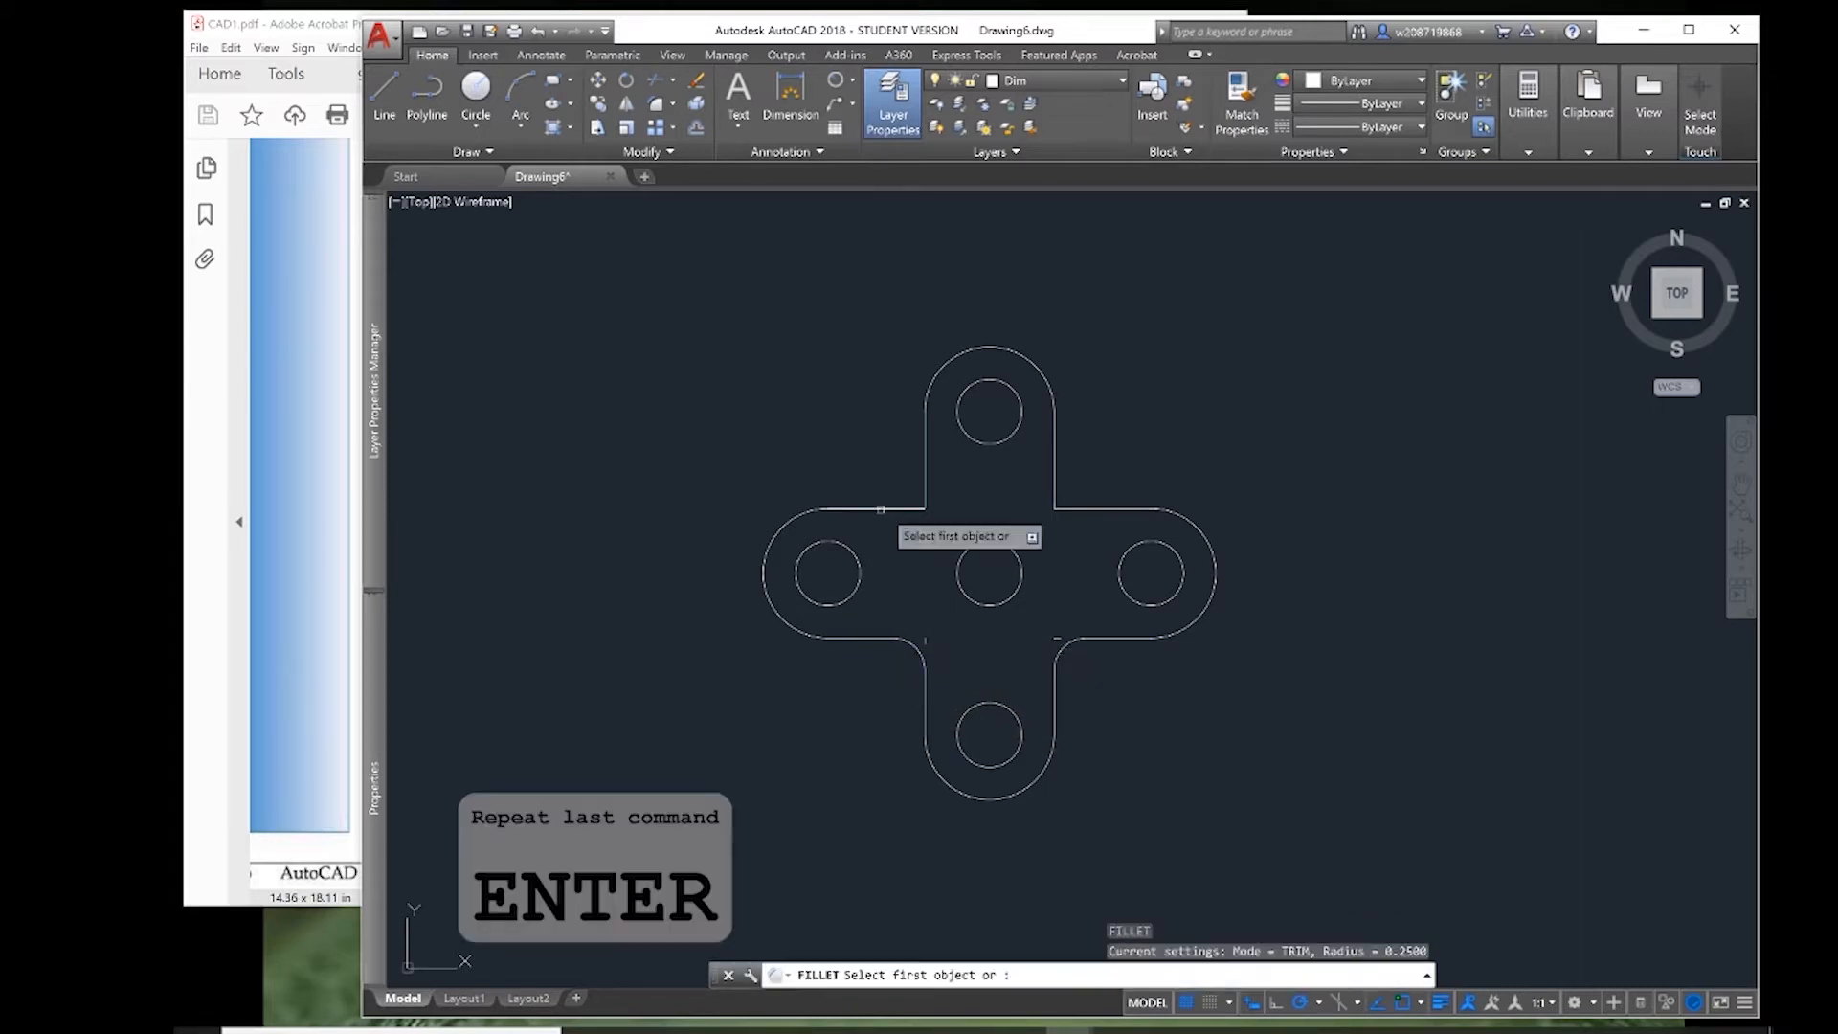
{"action": "left_click", "coordinate": [925, 474]}
{"action": "left_click", "coordinate": [921, 508]}
- Fillet the cross's upper-right inner corner with radius .25, and erase the leftover line fragments at the filleted corners
{"action": "left_click", "coordinate": [1054, 469]}
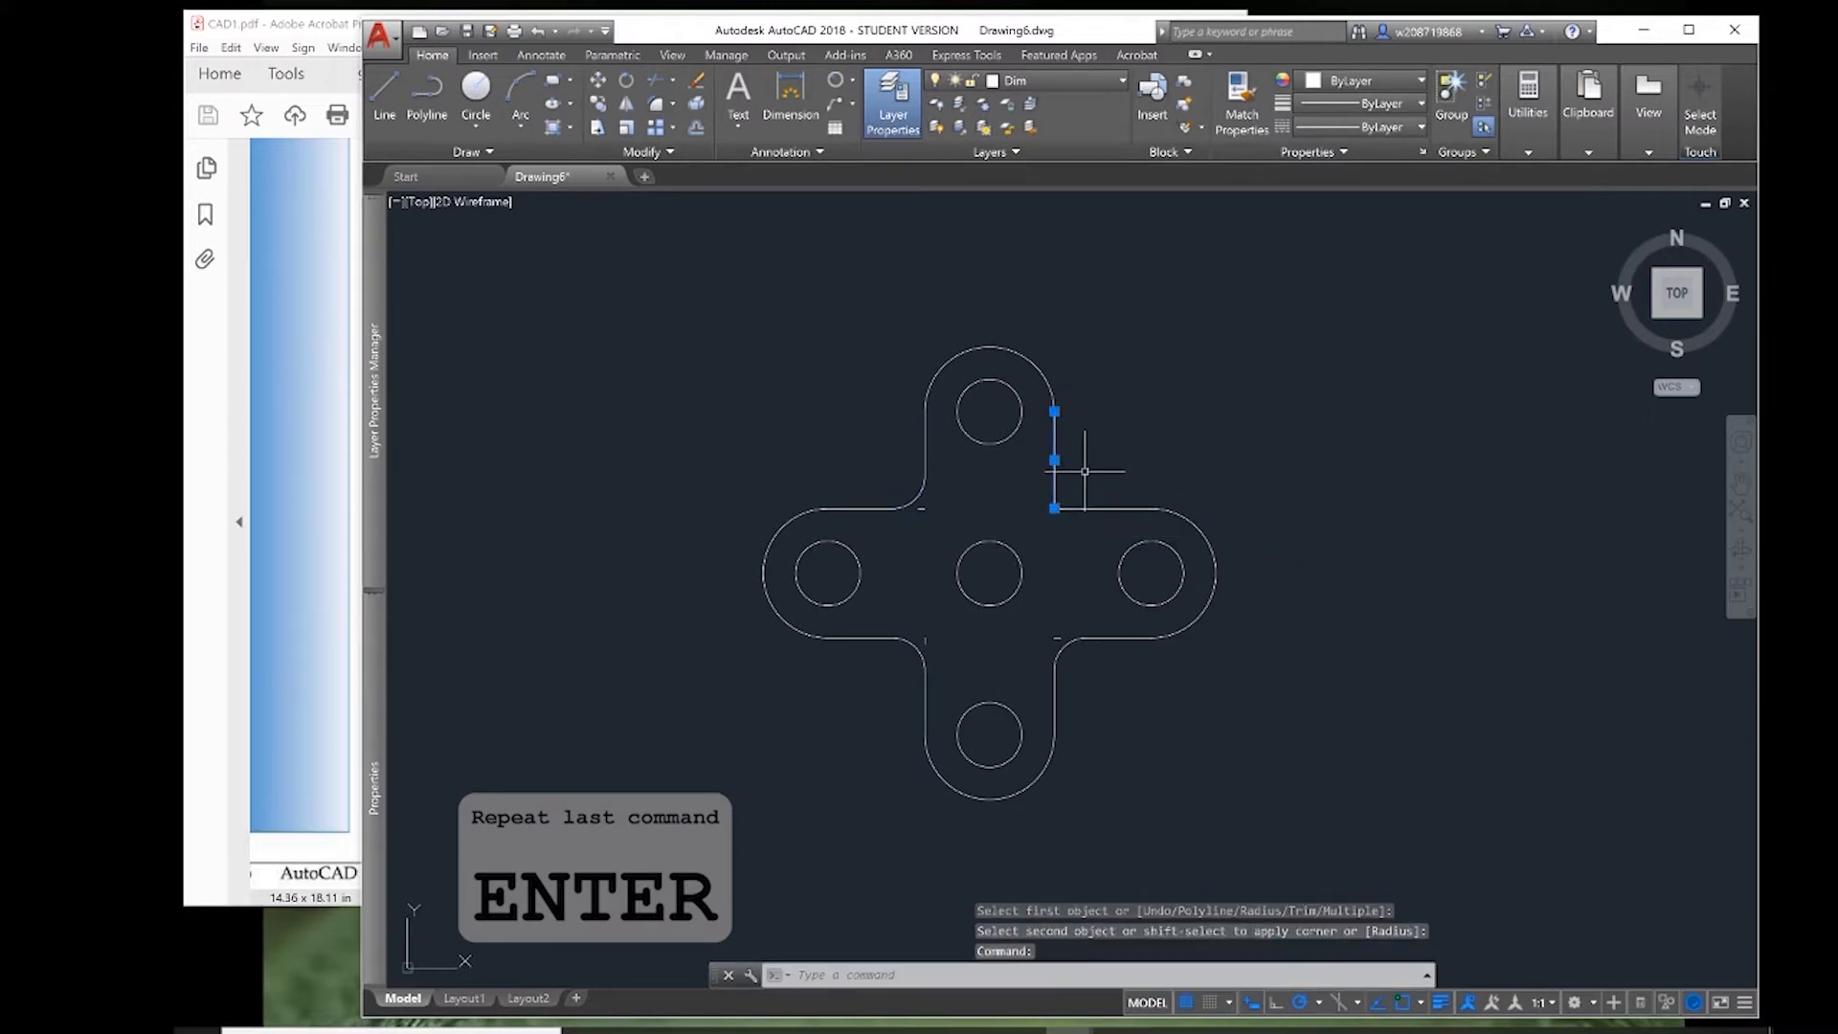
{"action": "key", "text": "Escape"}
{"action": "key", "text": "Return"}
{"action": "left_click", "coordinate": [1053, 483]}
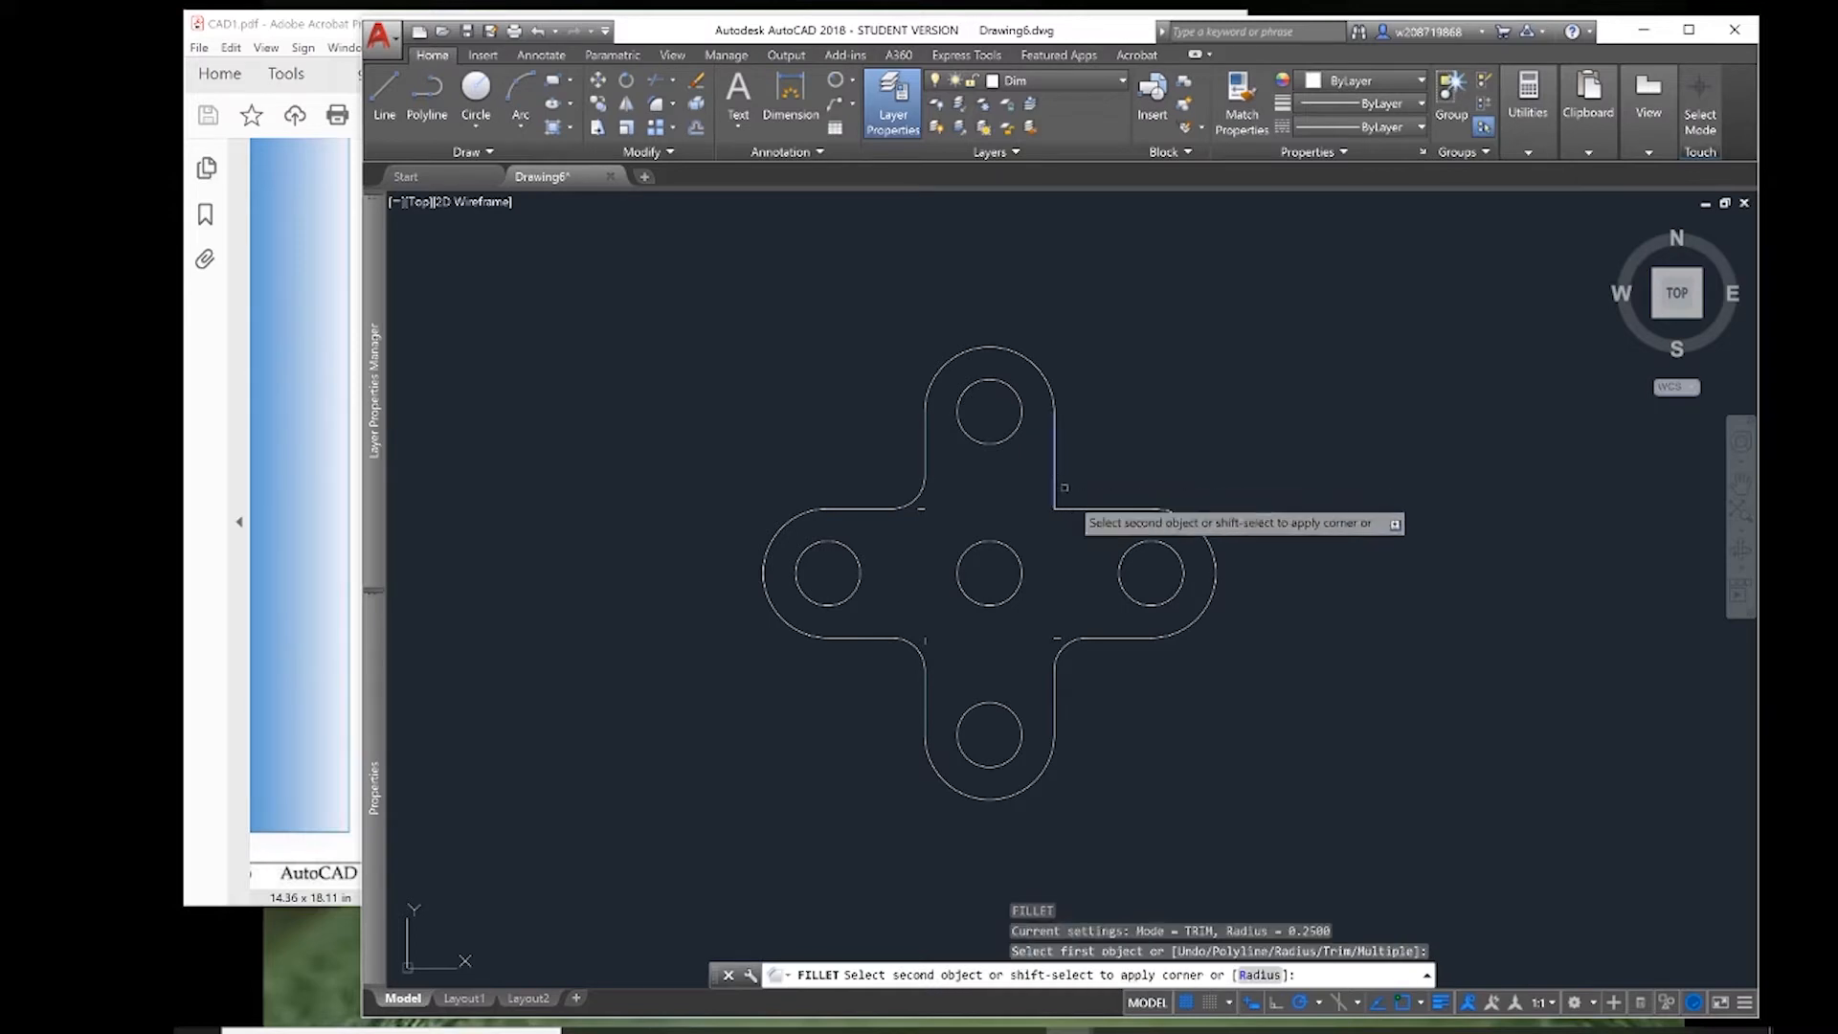
{"action": "left_click", "coordinate": [1060, 503]}
{"action": "left_click", "coordinate": [1061, 504]}
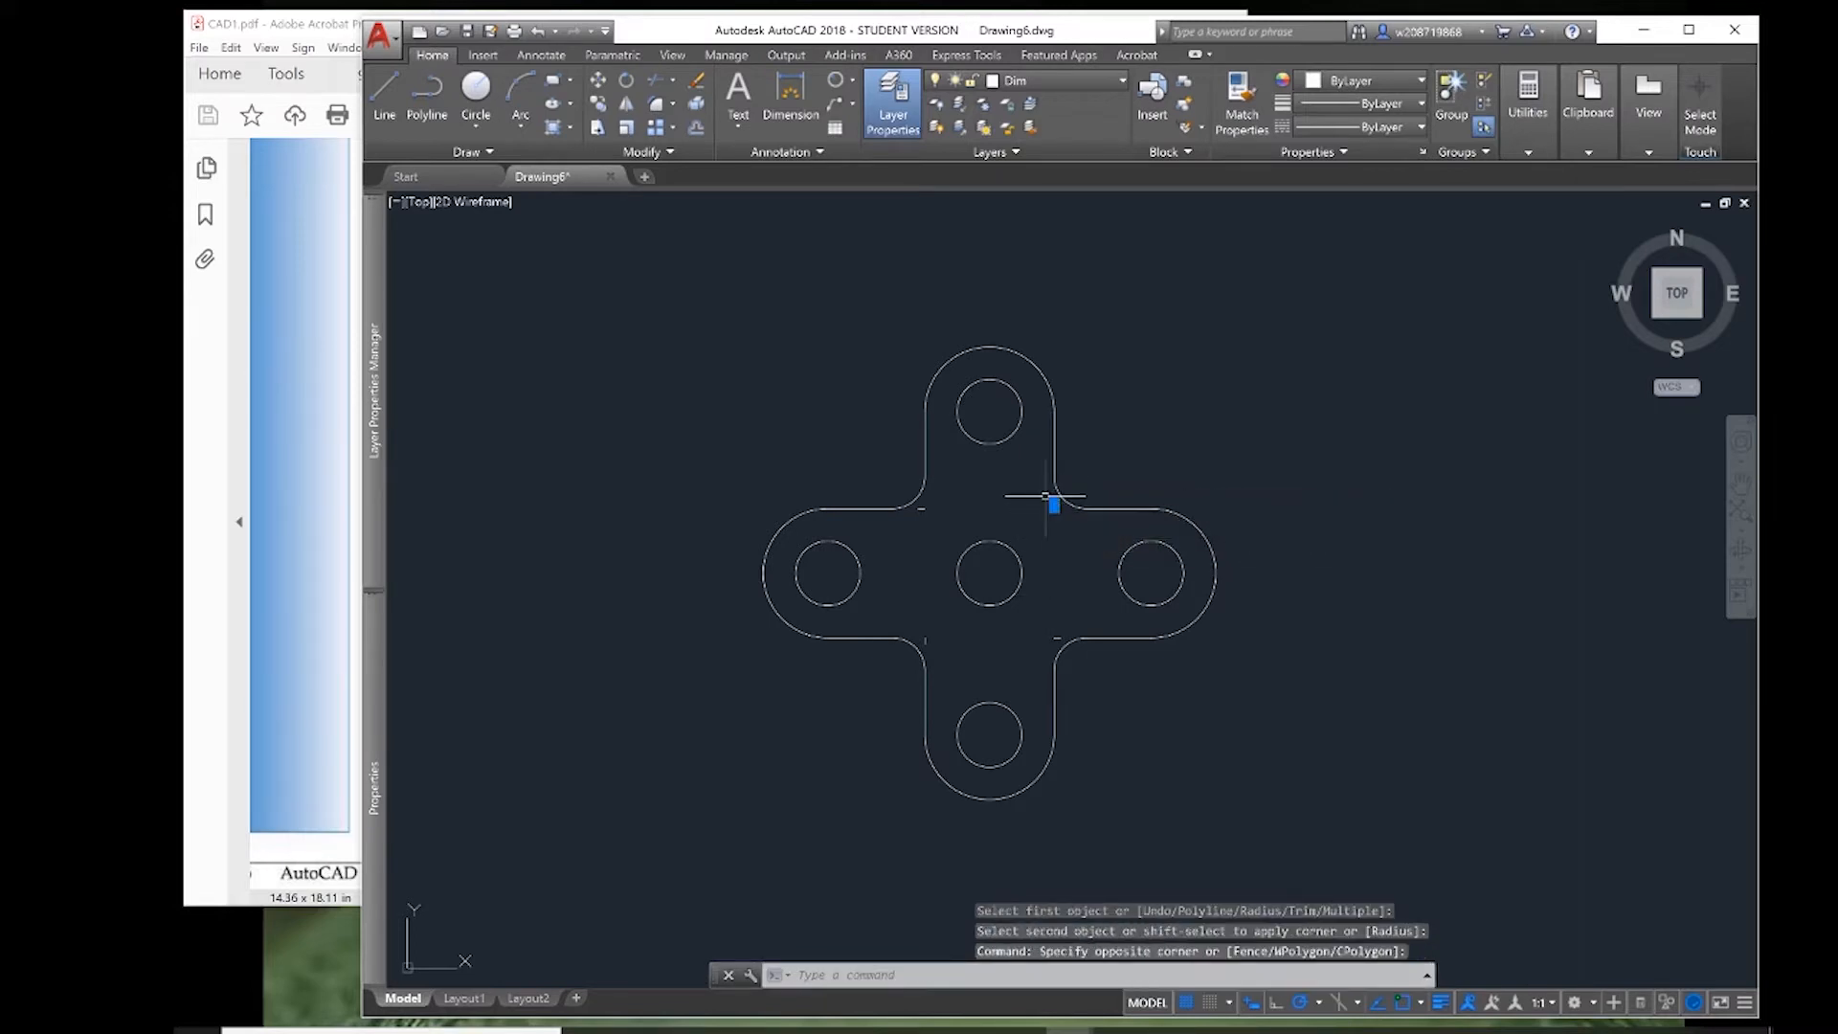
{"action": "key", "text": "Delete"}
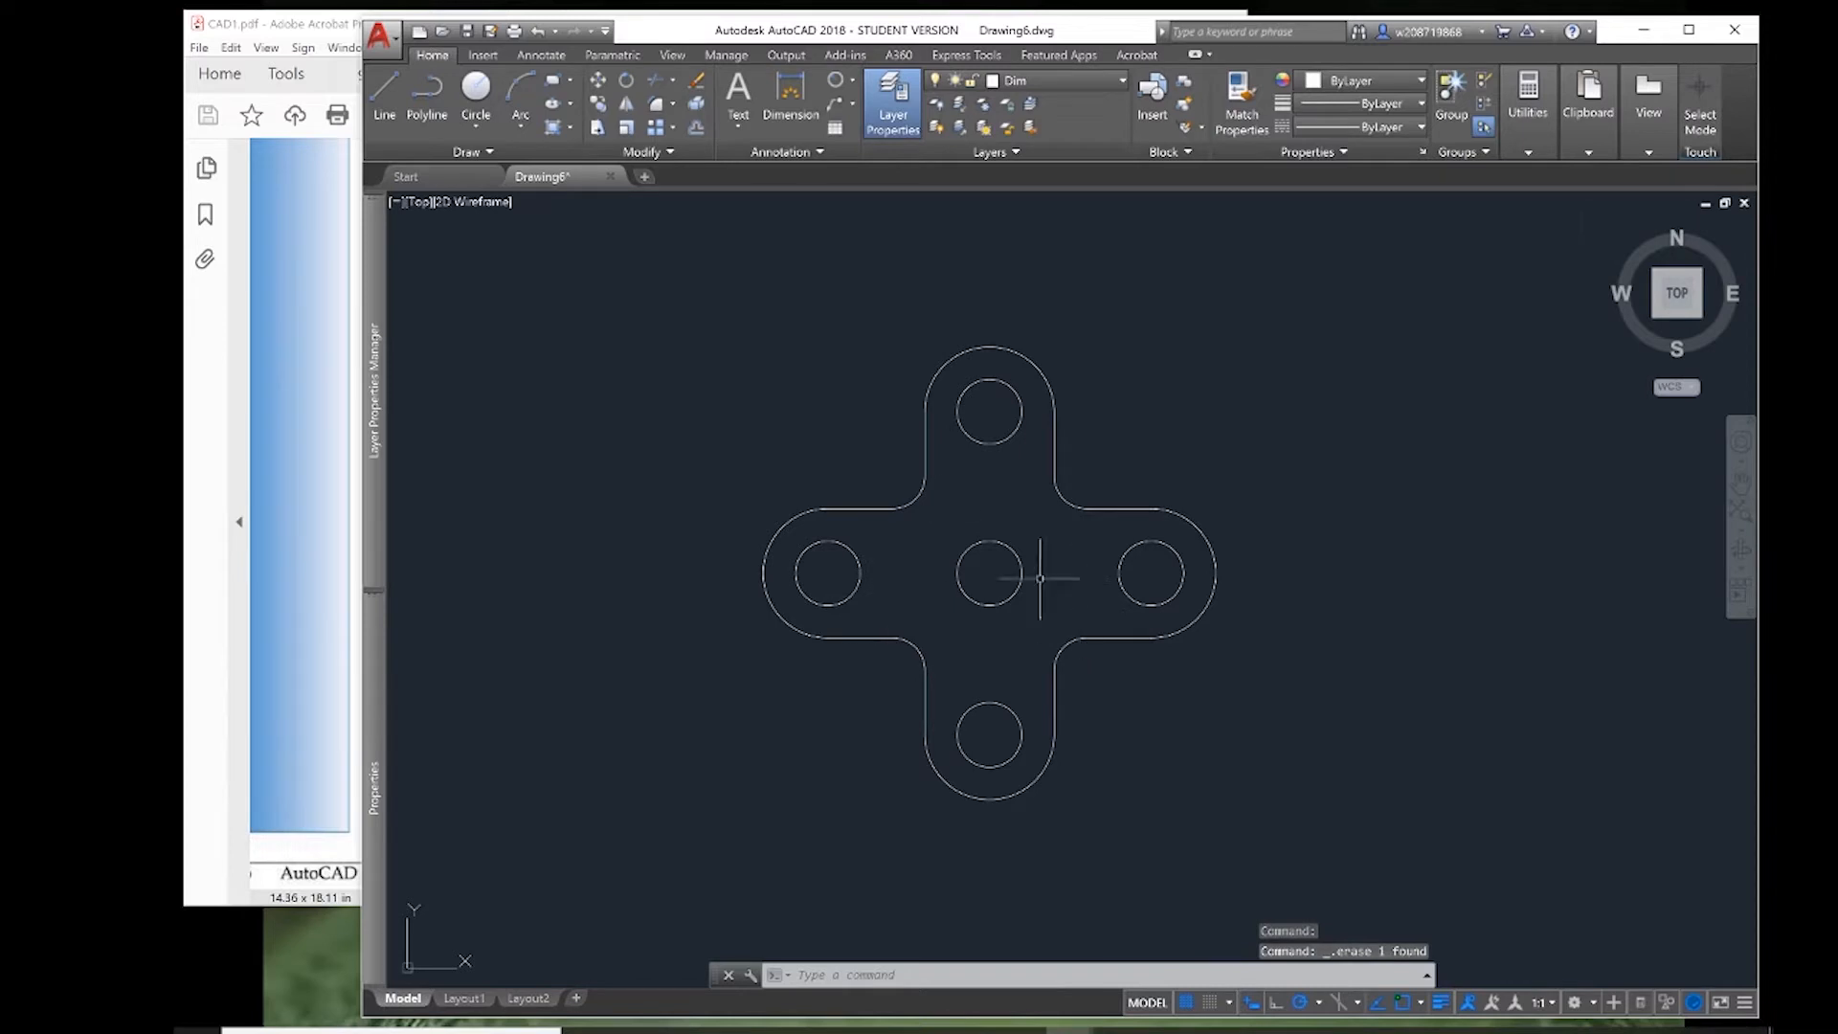
- Move the entire cross outline and all five holes to the Shape layer
{"action": "left_click", "coordinate": [1259, 277]}
{"action": "left_click", "coordinate": [670, 888]}
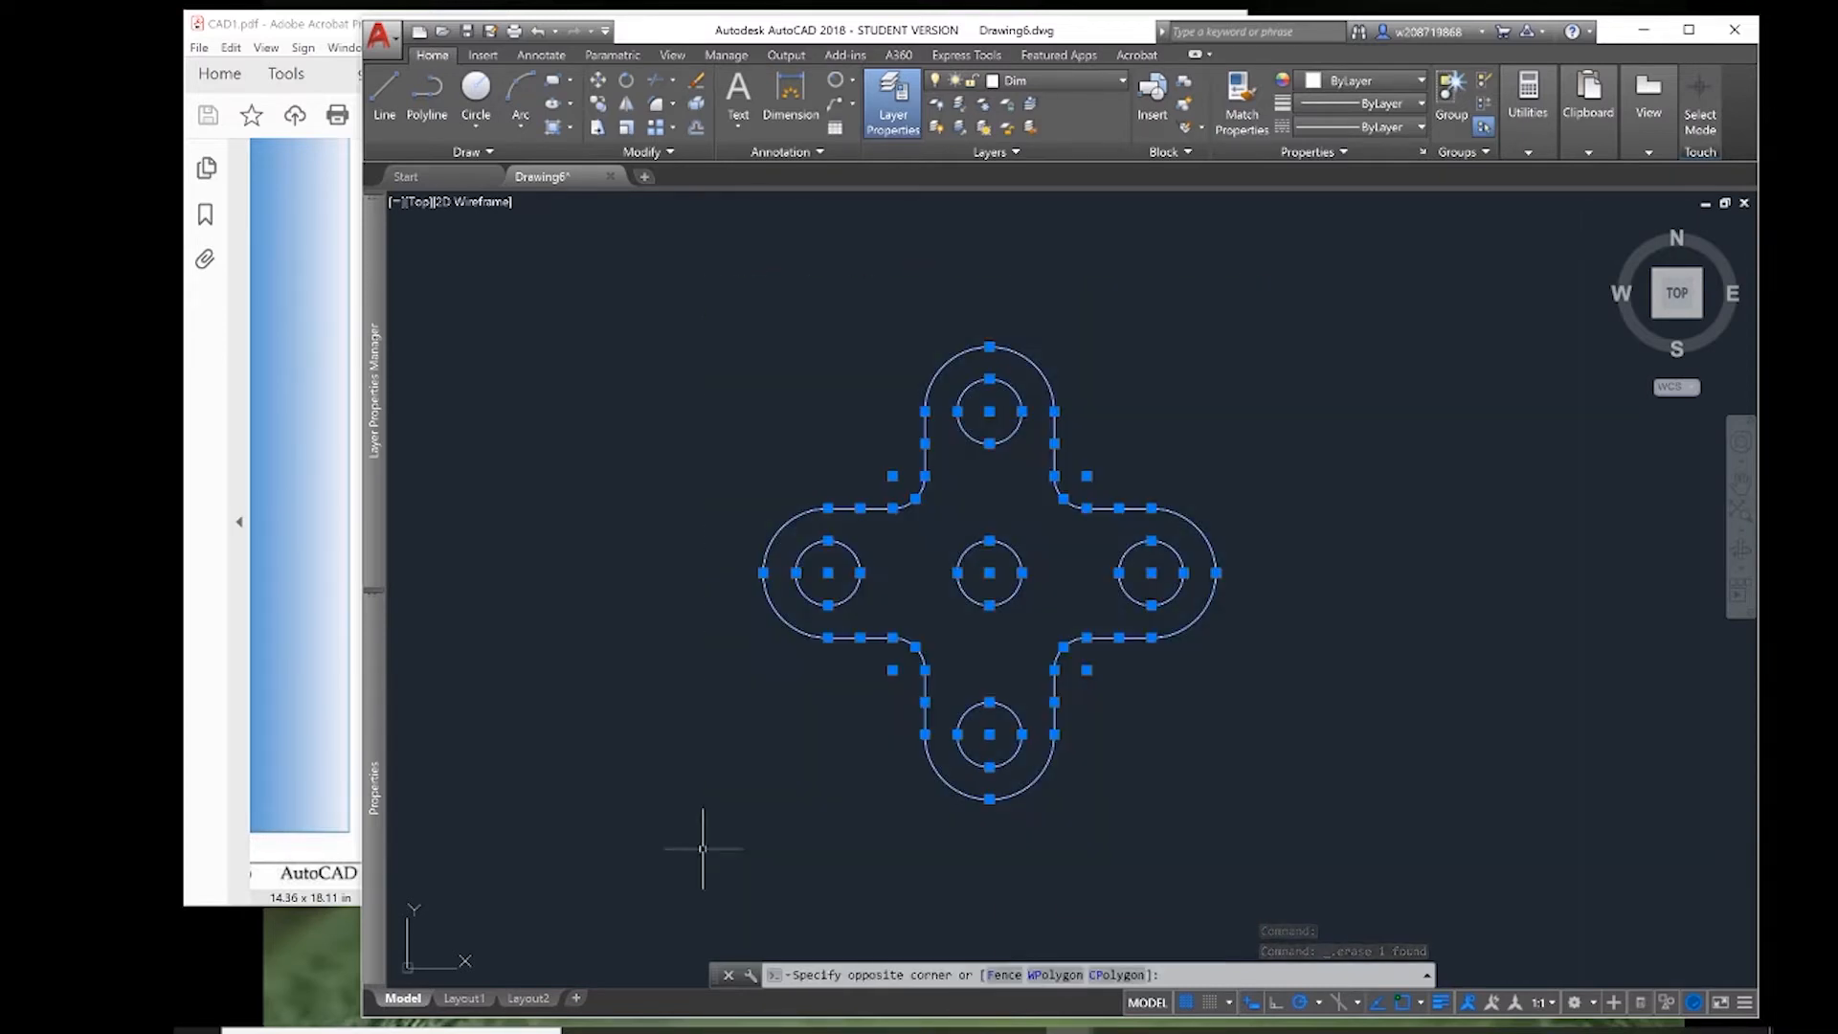
{"action": "left_click", "coordinate": [1028, 82]}
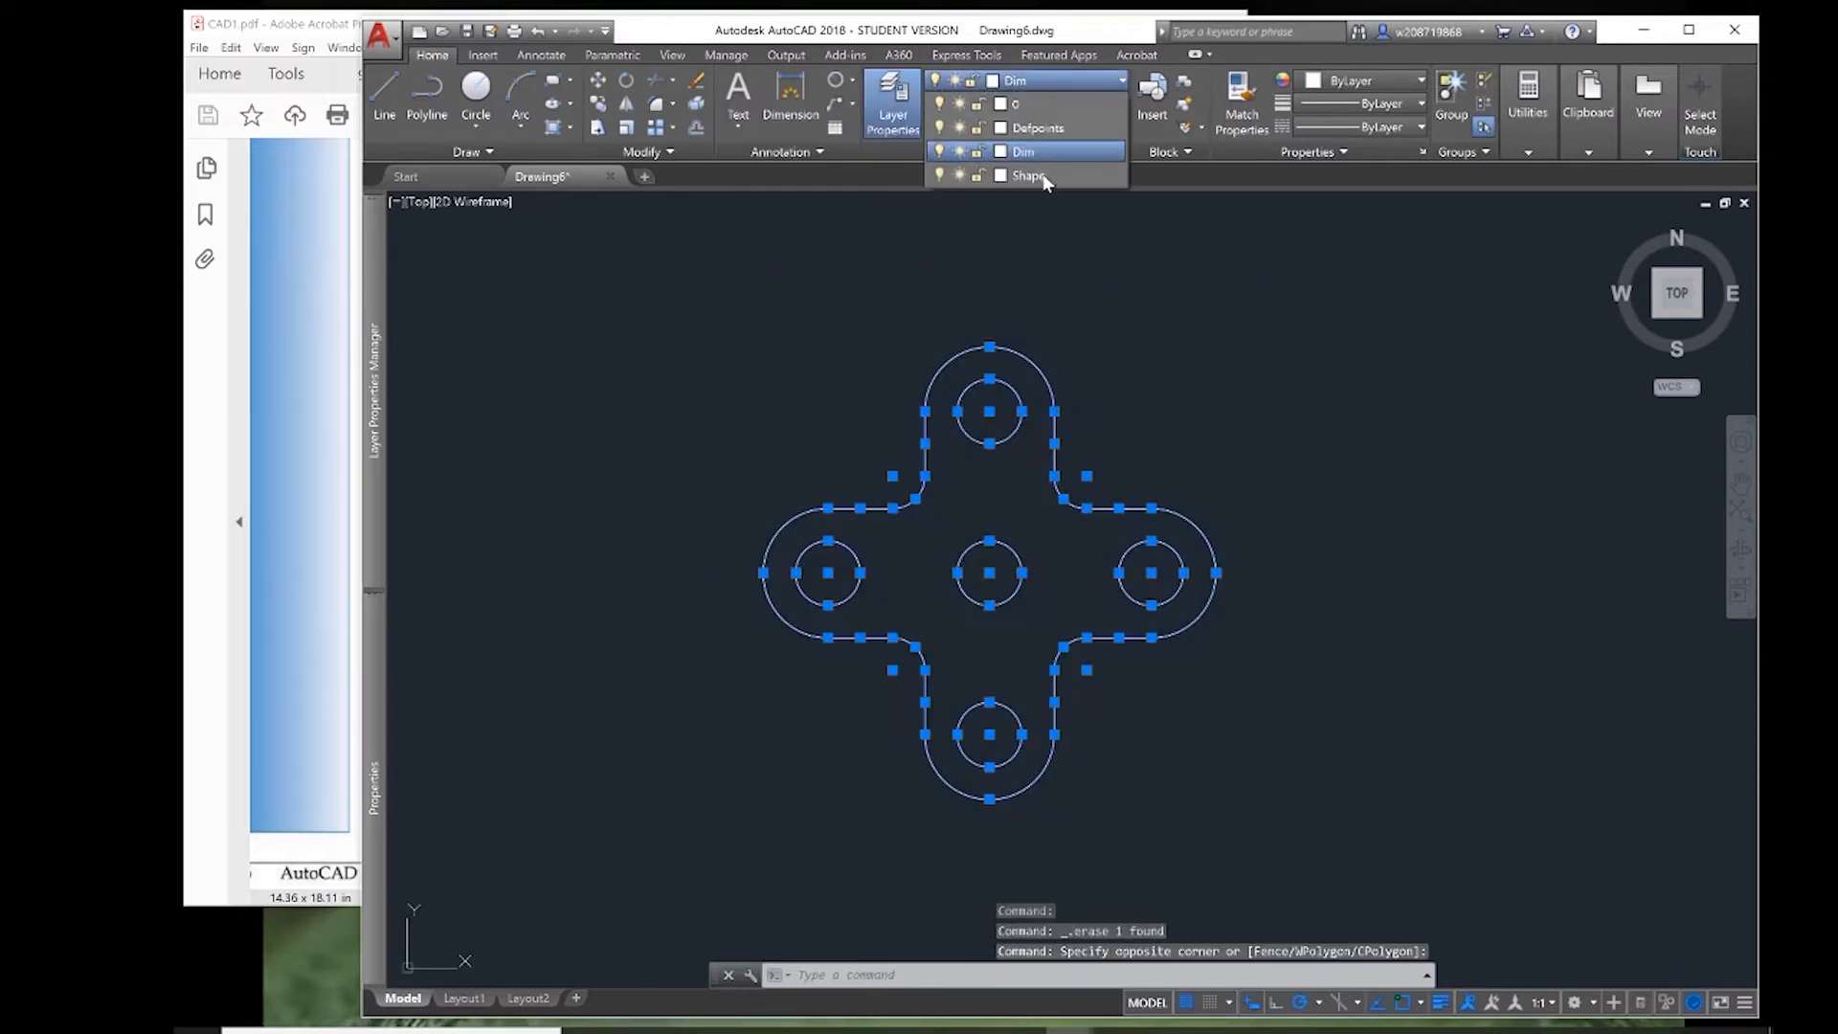
{"action": "left_click", "coordinate": [1043, 175]}
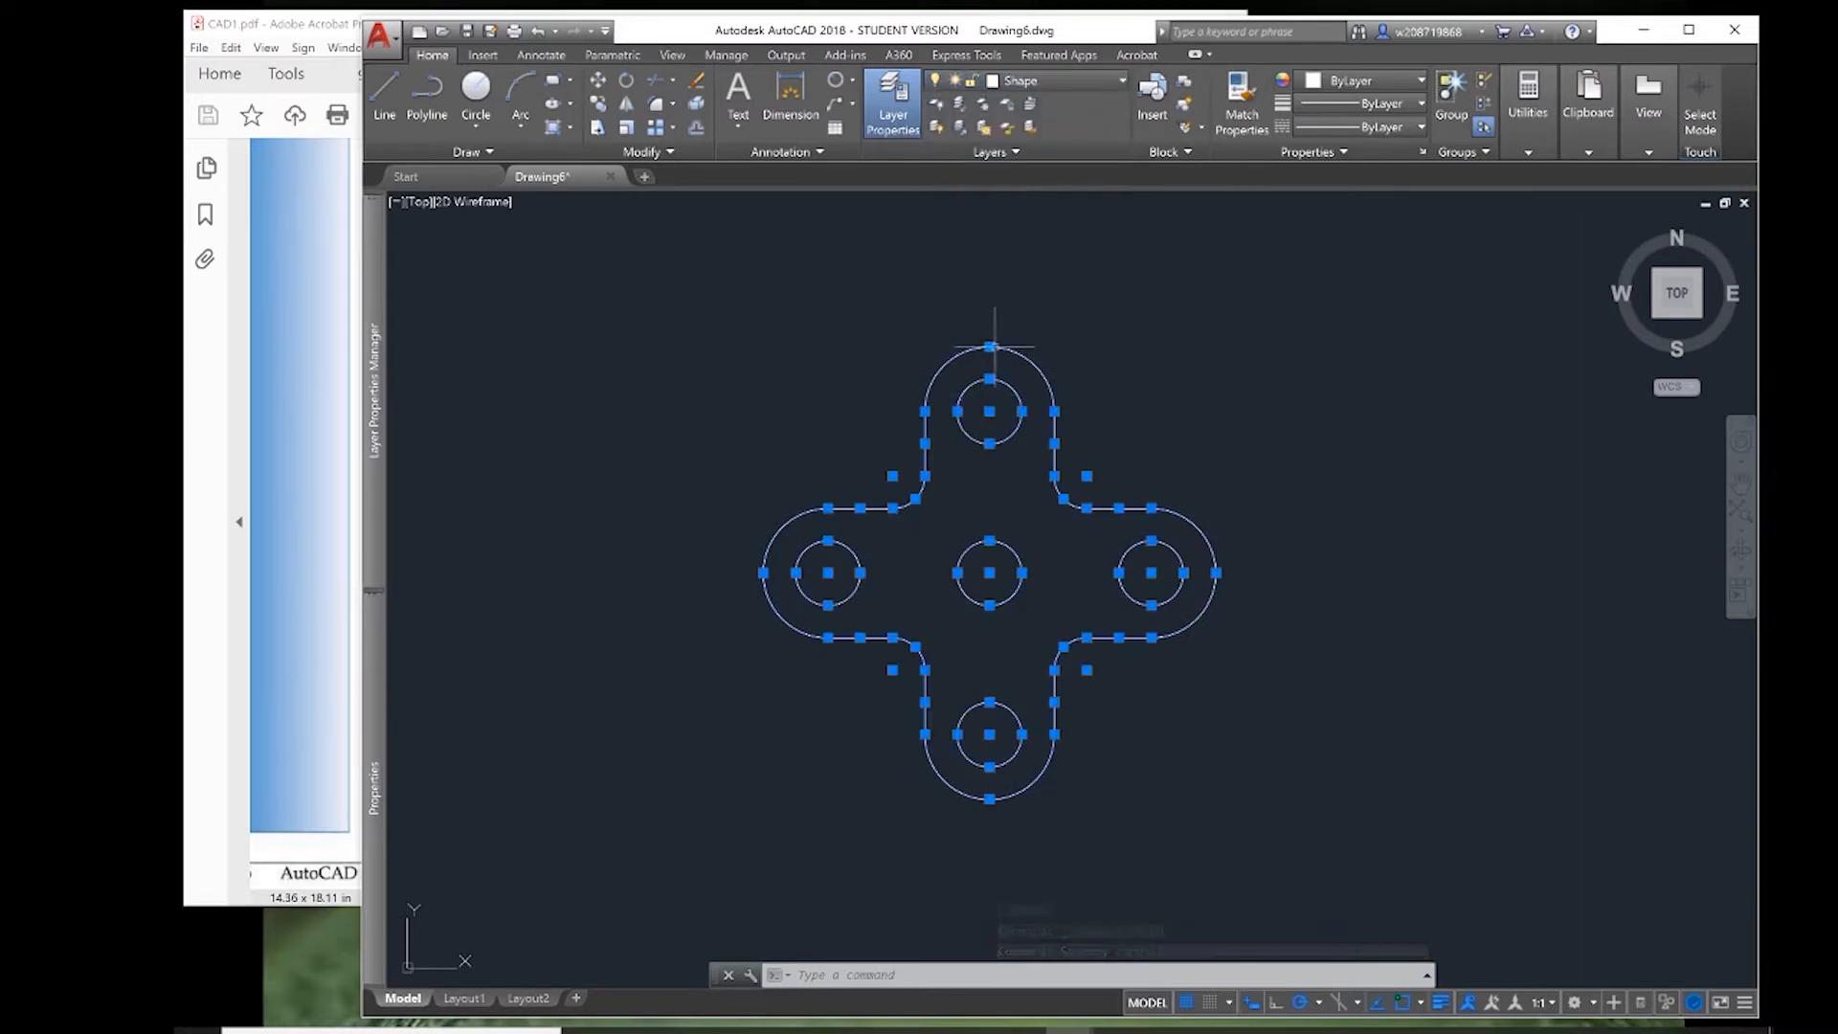
- Assign a heavier lineweight to the Shape layer, and deselect the geometry
{"action": "mouse_move", "coordinate": [371, 480]}
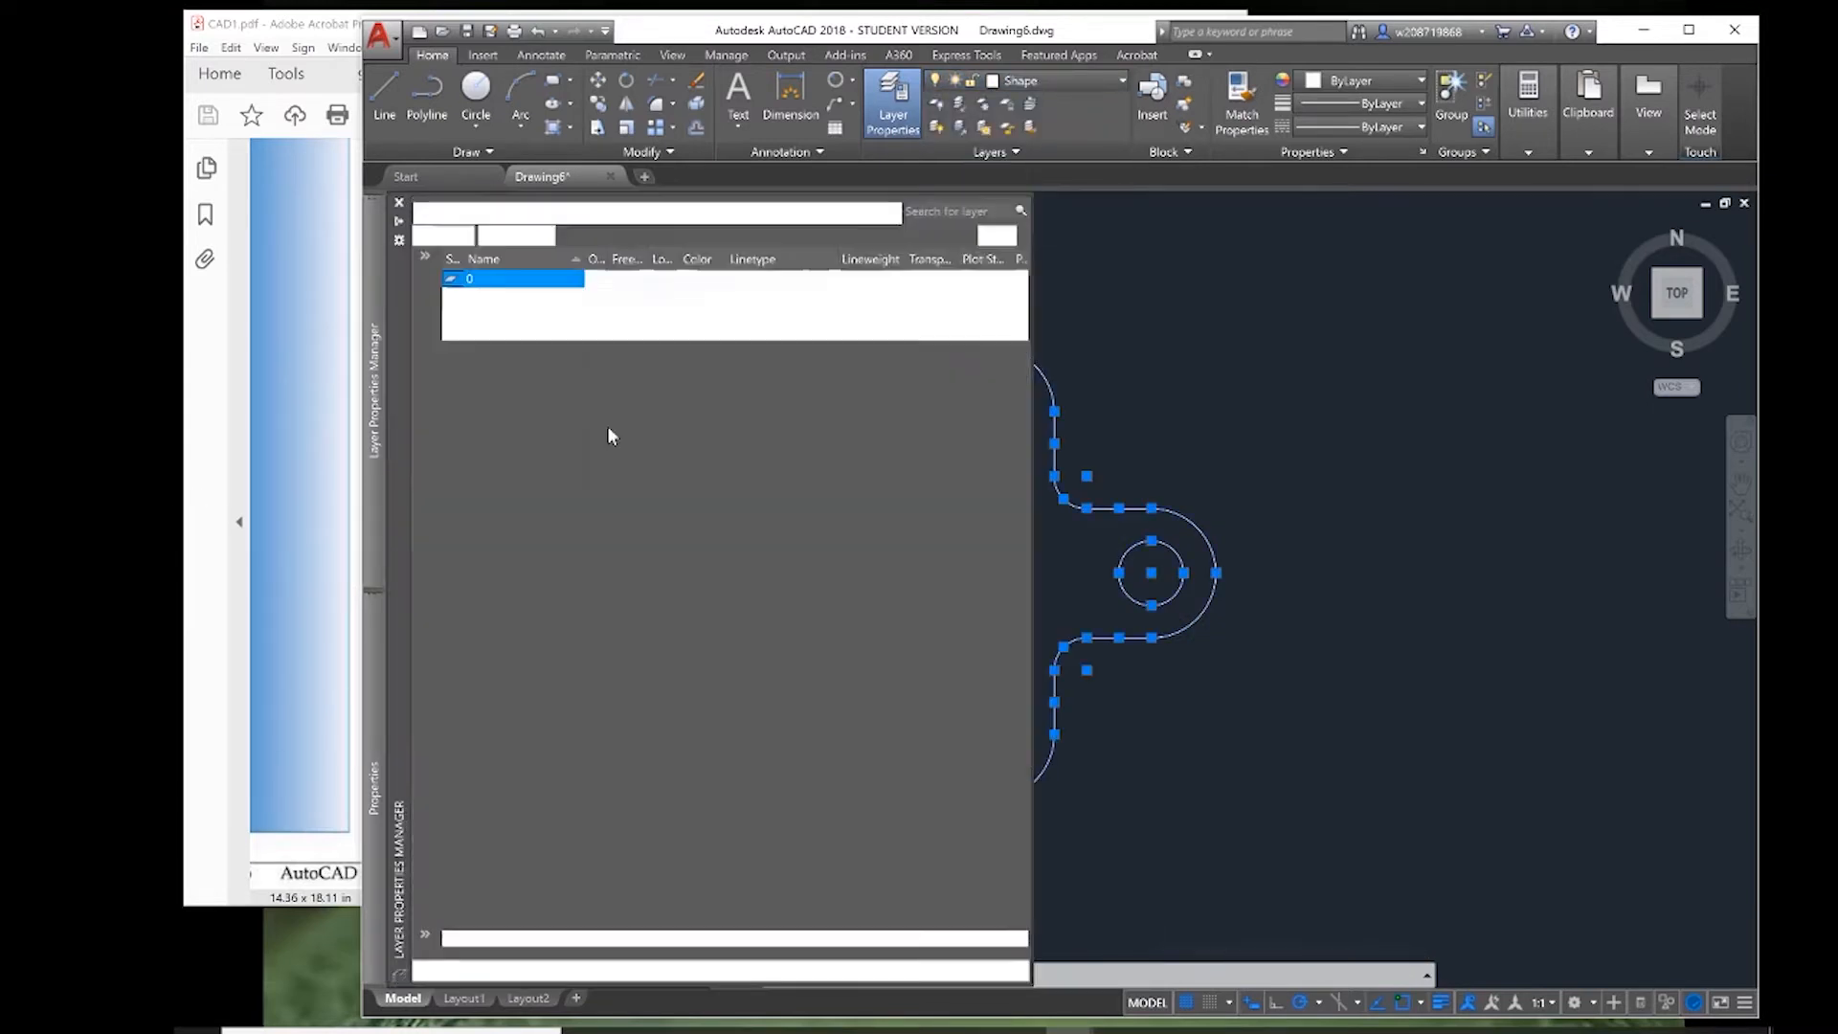
{"action": "left_click", "coordinate": [850, 332]}
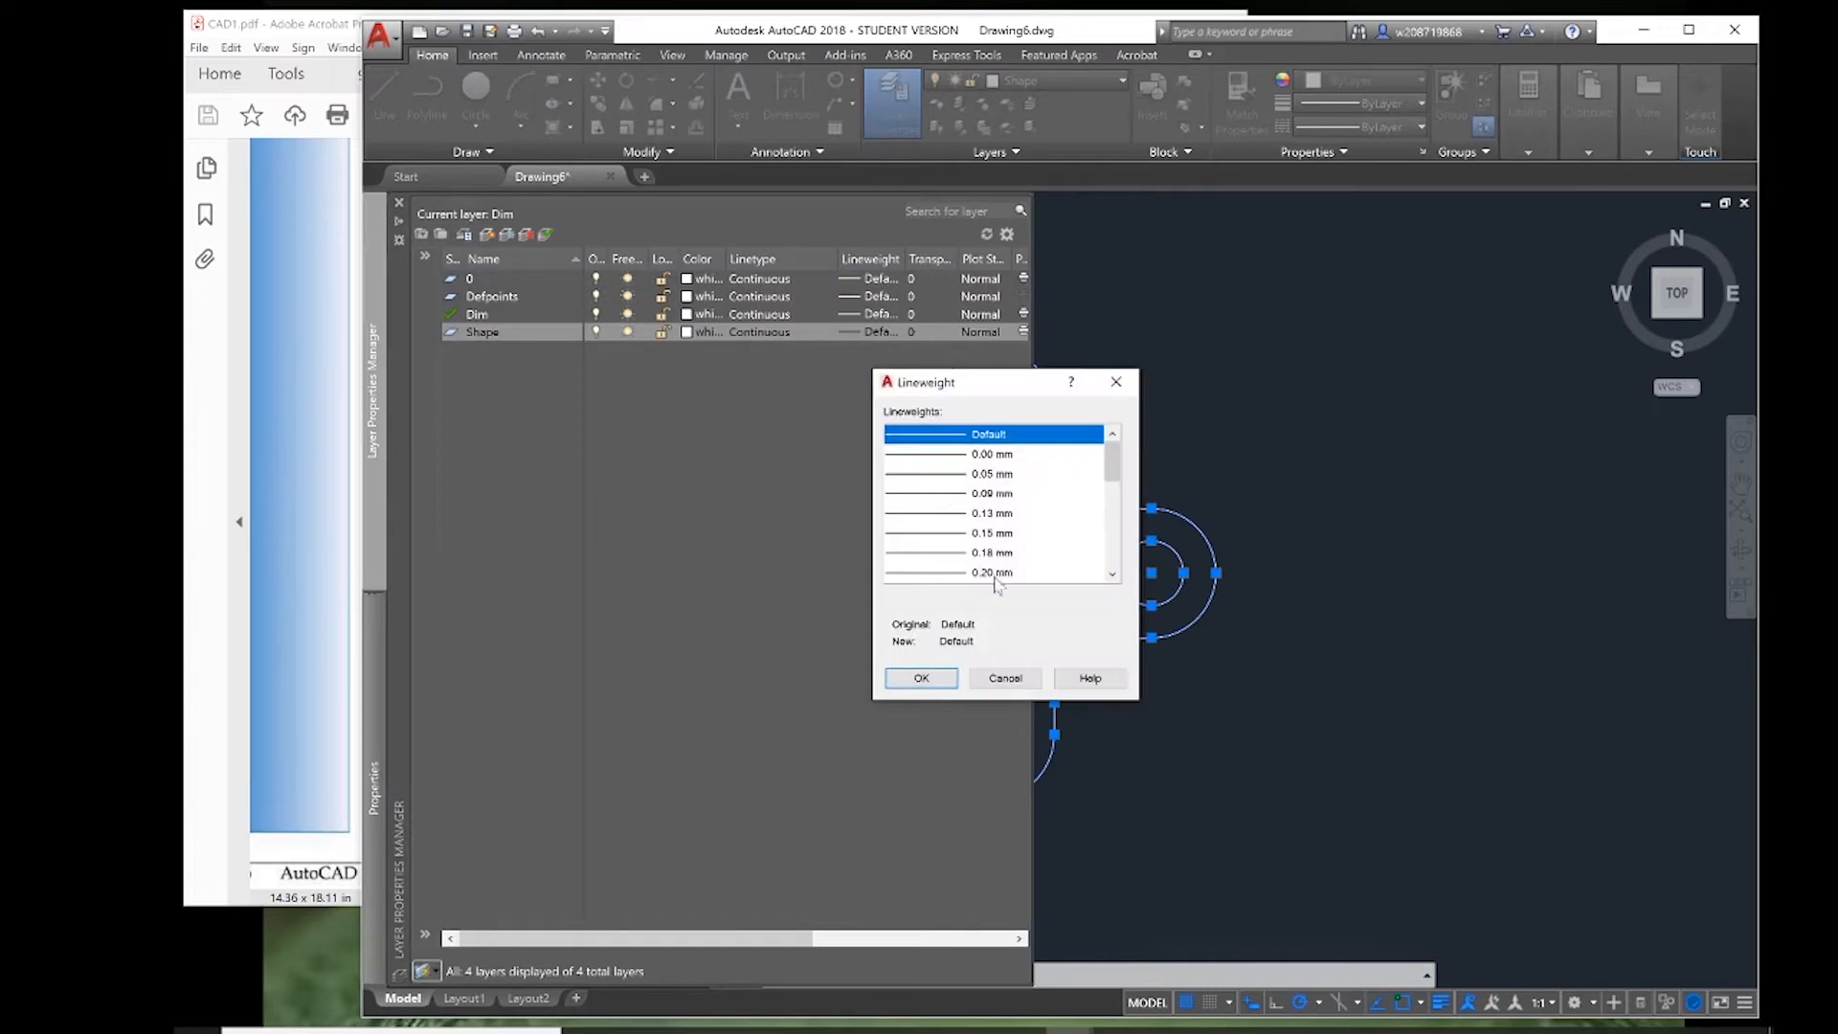
{"action": "scroll", "coordinate": [985, 529], "scroll_direction": "down", "scroll_amount": 2}
{"action": "left_click", "coordinate": [991, 493]}
{"action": "left_click", "coordinate": [921, 678]}
{"action": "left_click", "coordinate": [1239, 418]}
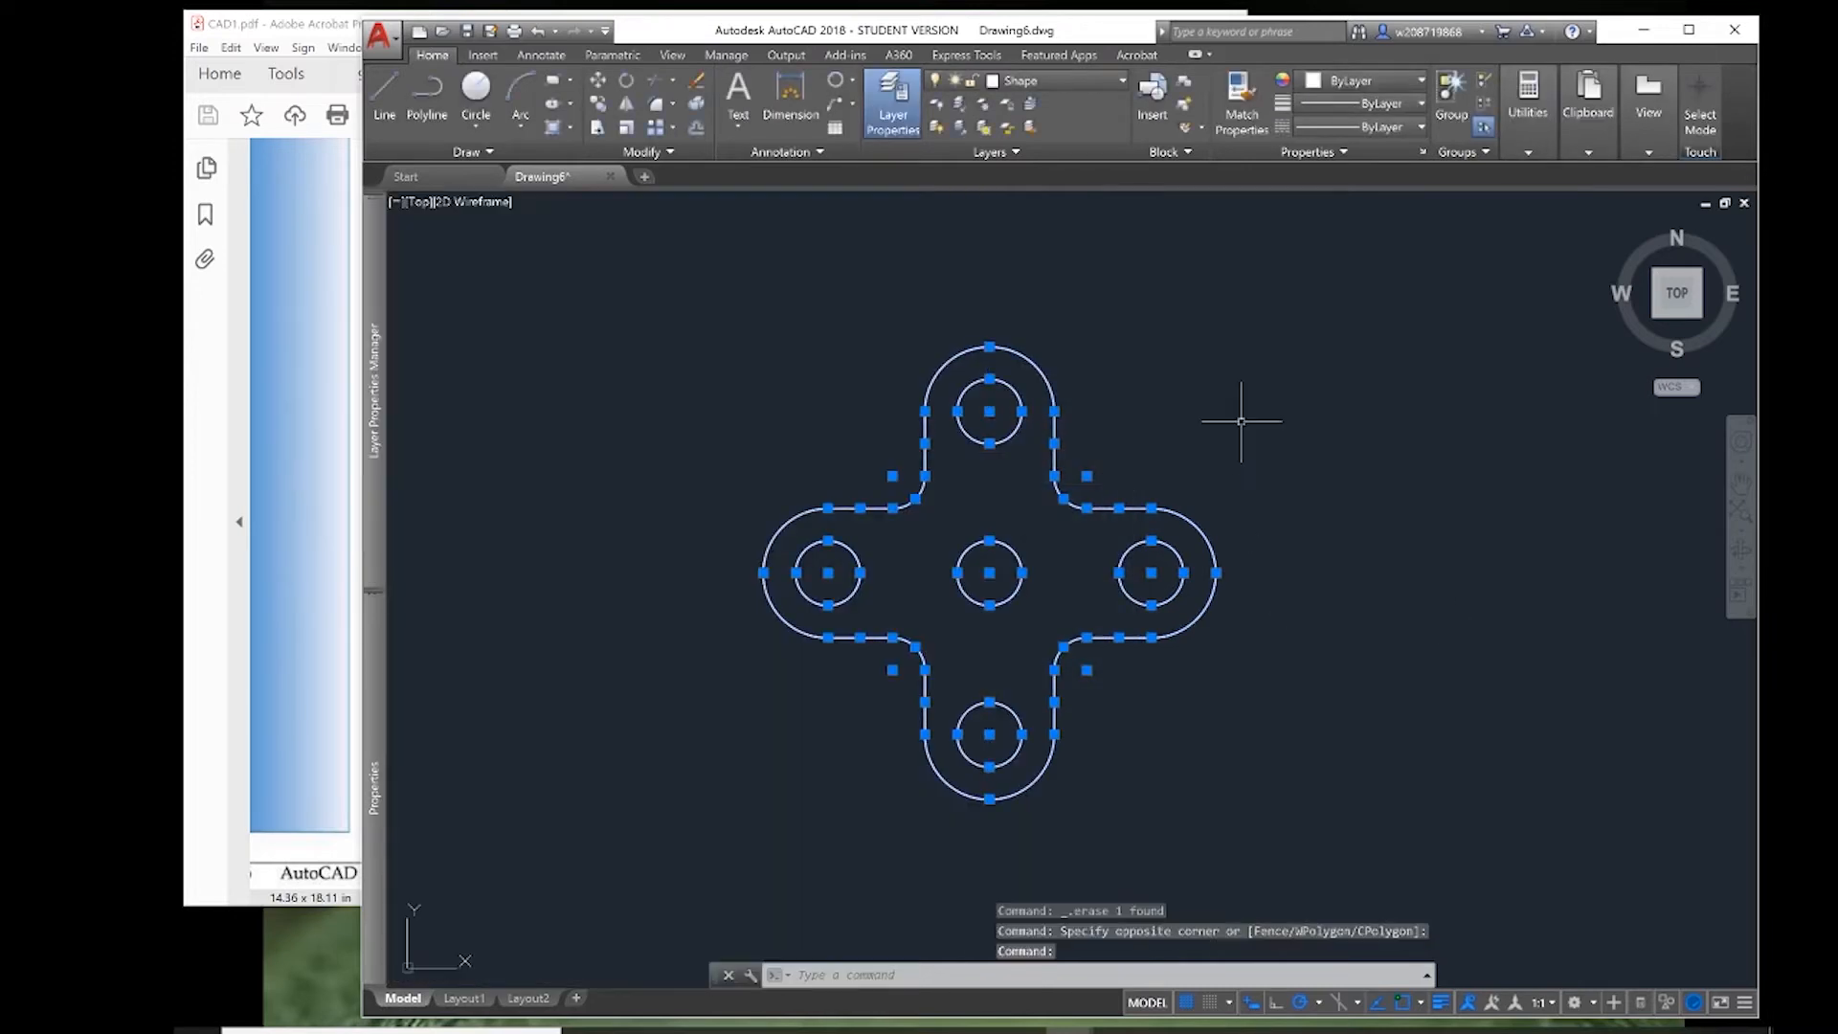
{"action": "key", "text": "Escape"}
{"action": "key", "text": "Escape"}
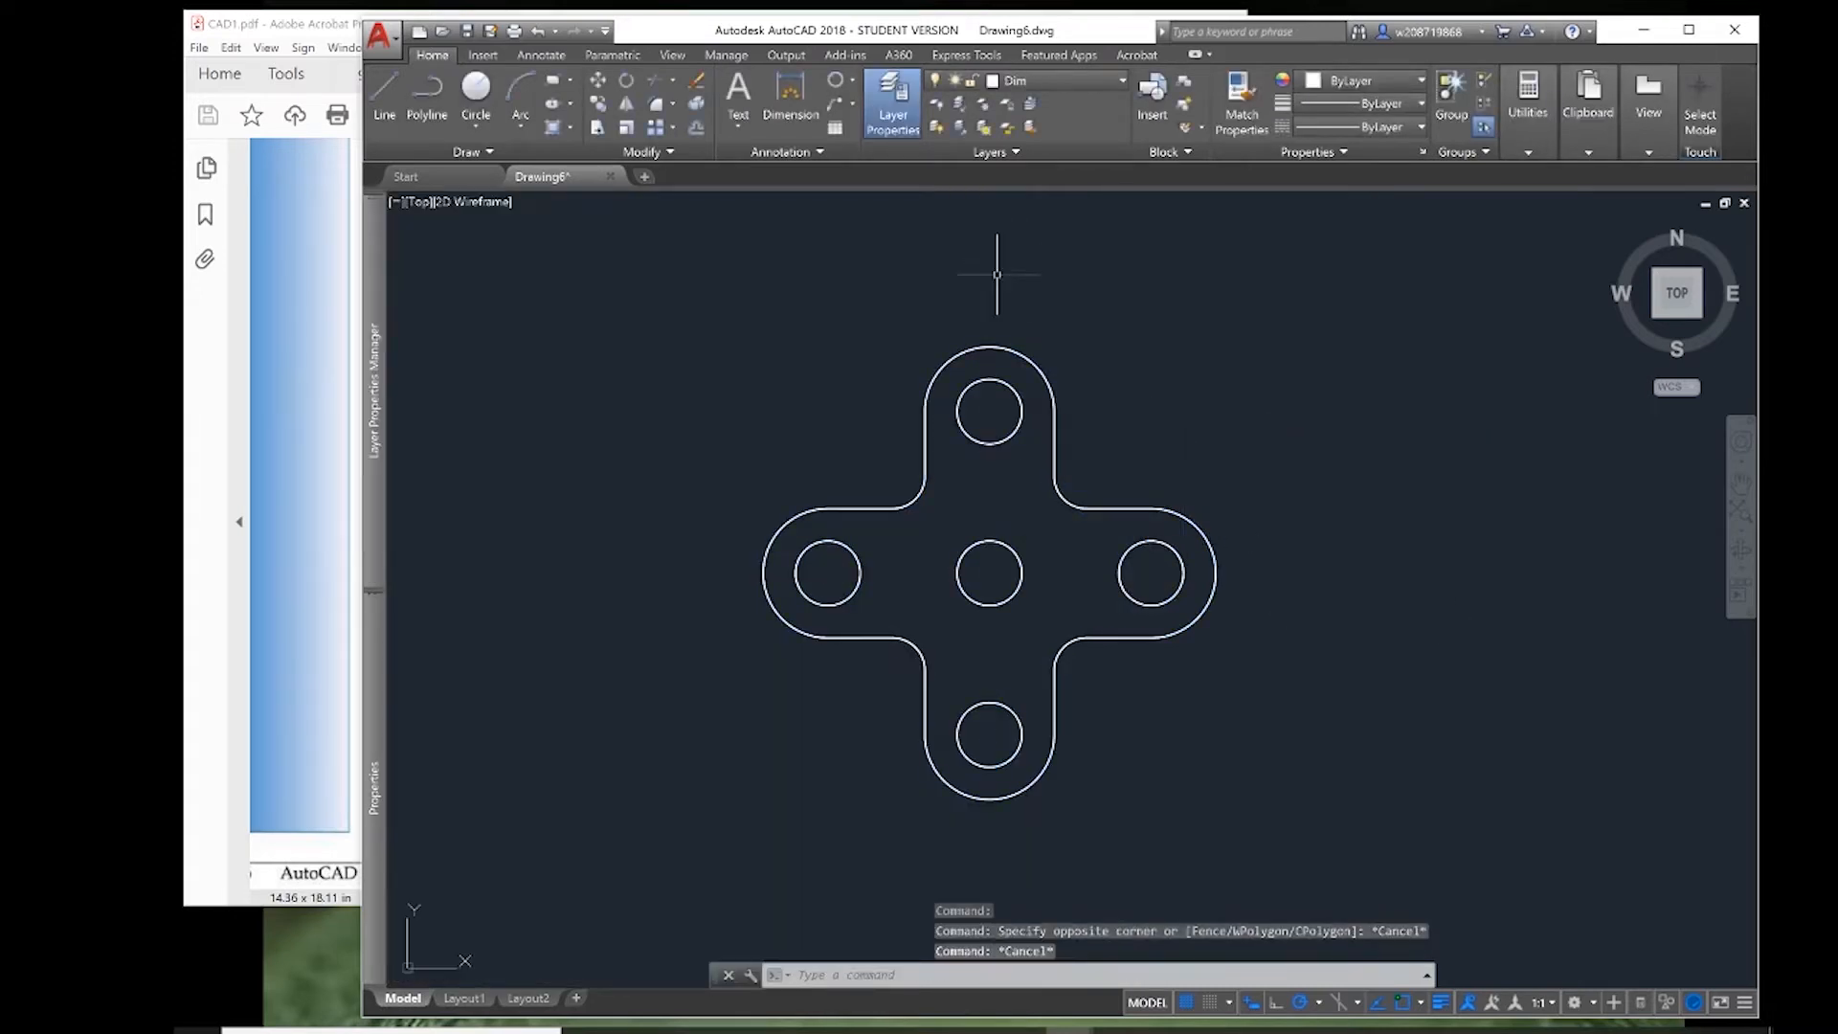
- Check the center lines of the P4-5 view in CAD1.pdf, and add center marks to all five holes in AutoCAD
{"action": "left_click", "coordinate": [1053, 80]}
{"action": "left_click", "coordinate": [266, 448]}
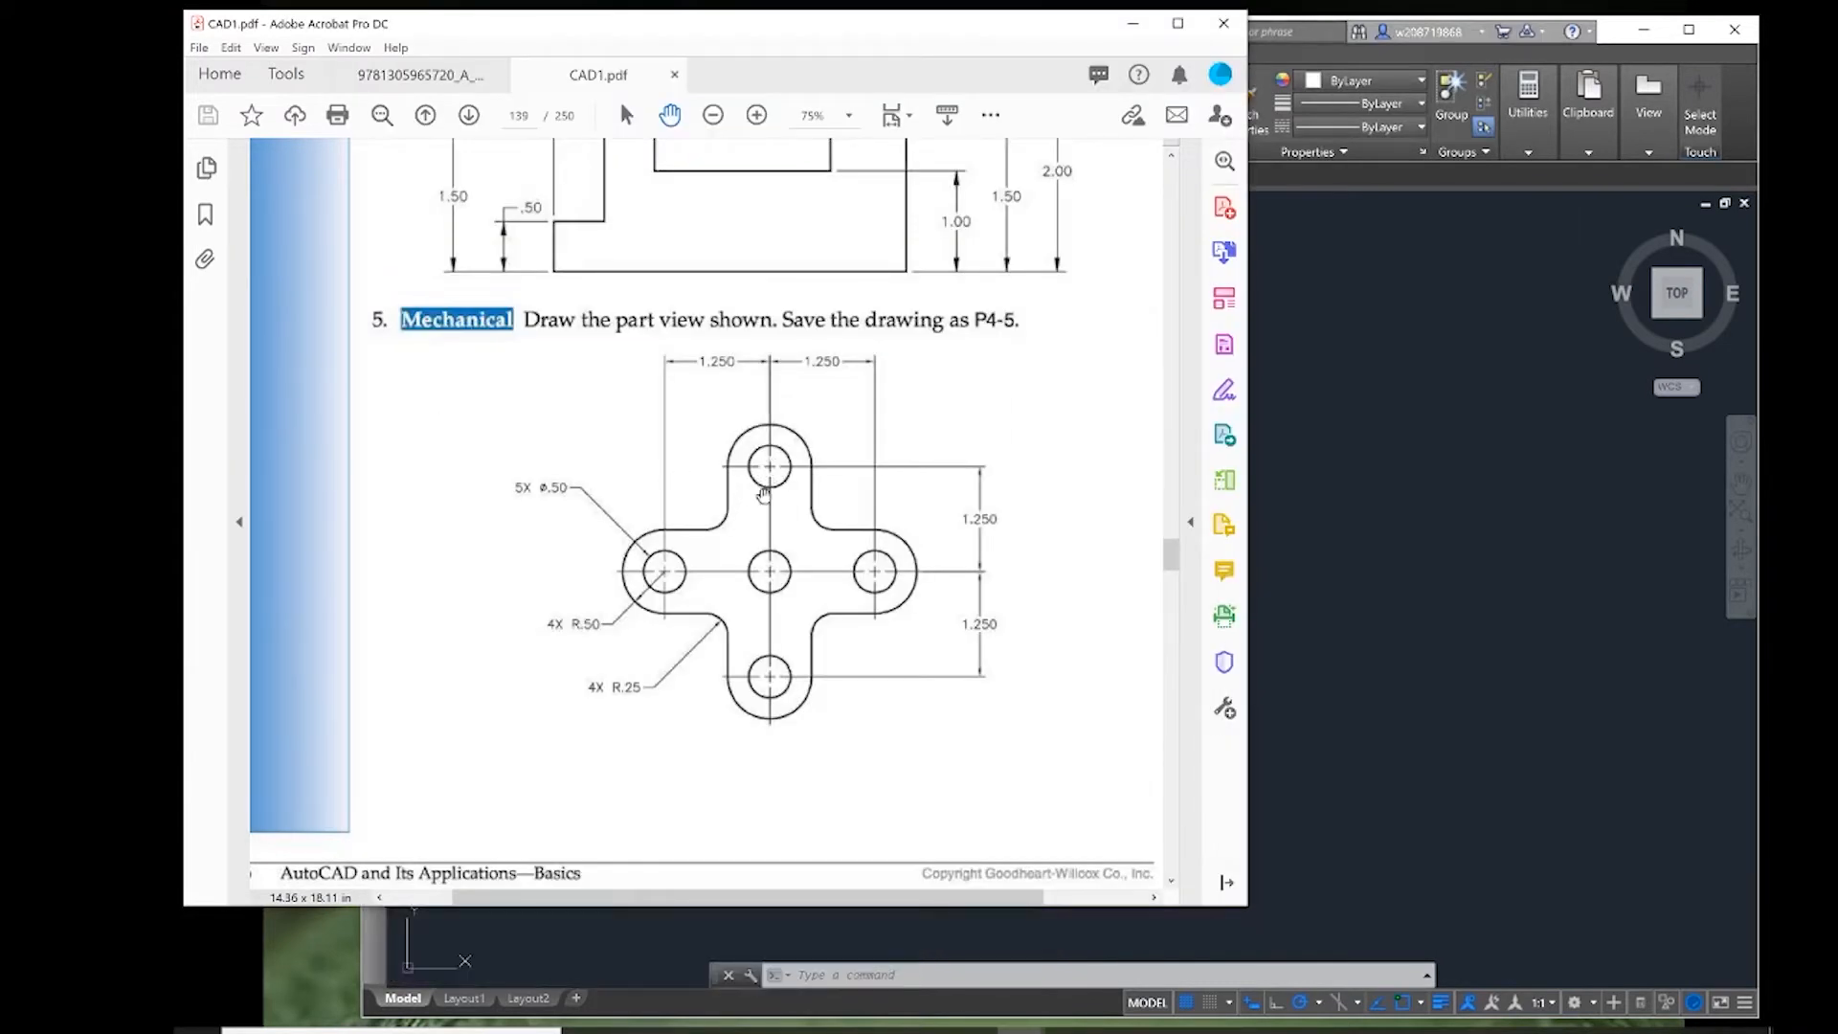
{"action": "left_click", "coordinate": [1632, 565]}
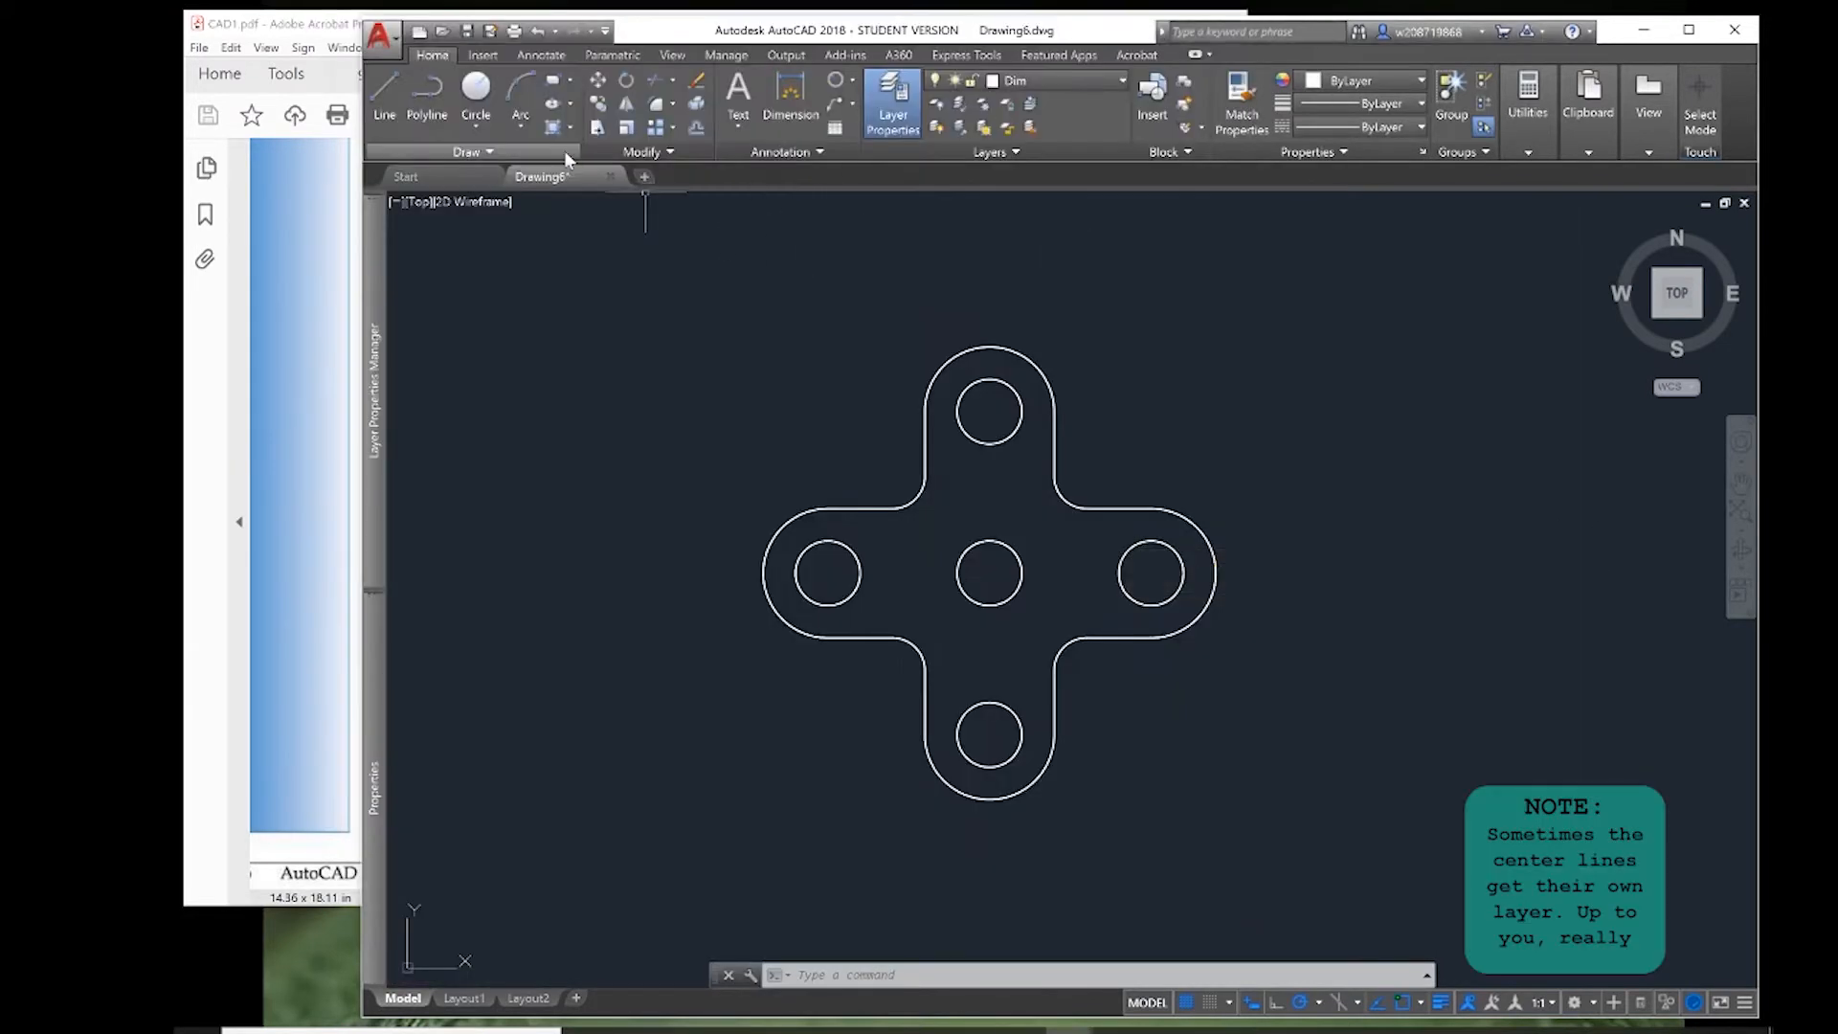
{"action": "left_click", "coordinate": [561, 57]}
{"action": "left_click", "coordinate": [1031, 94]}
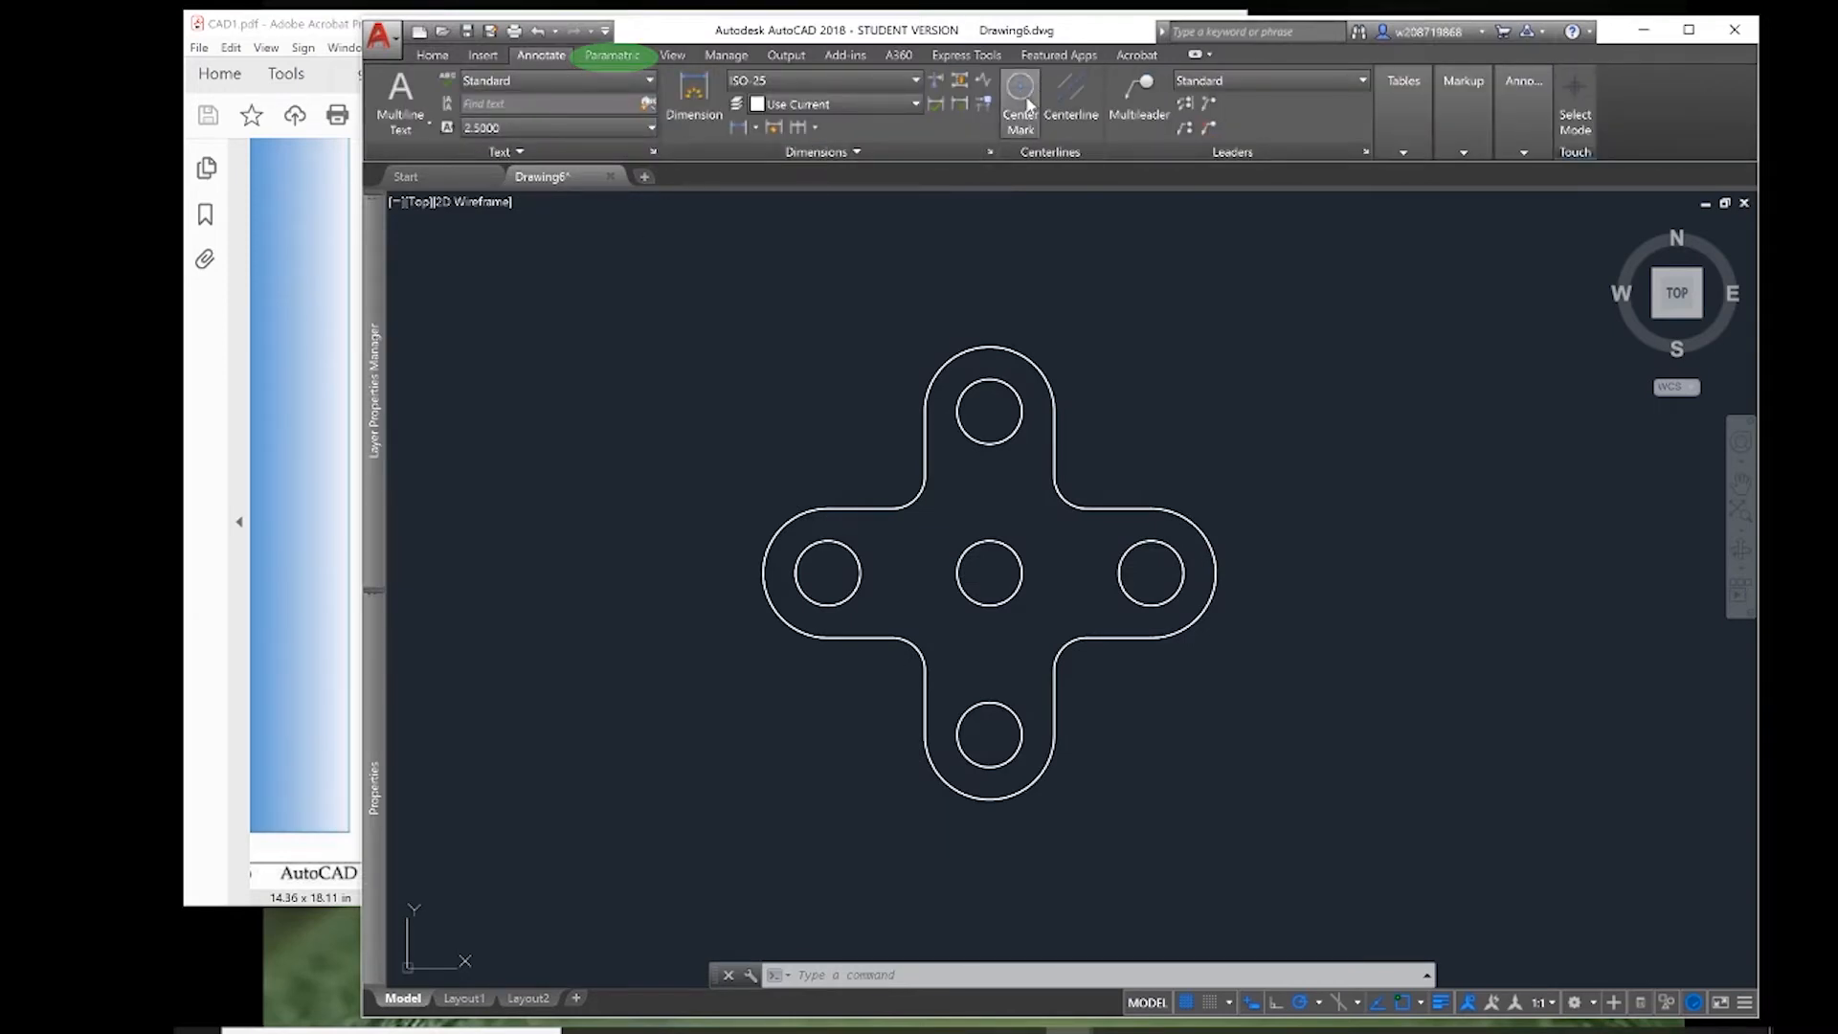
{"action": "left_click", "coordinate": [990, 445]}
{"action": "left_click", "coordinate": [1118, 583]}
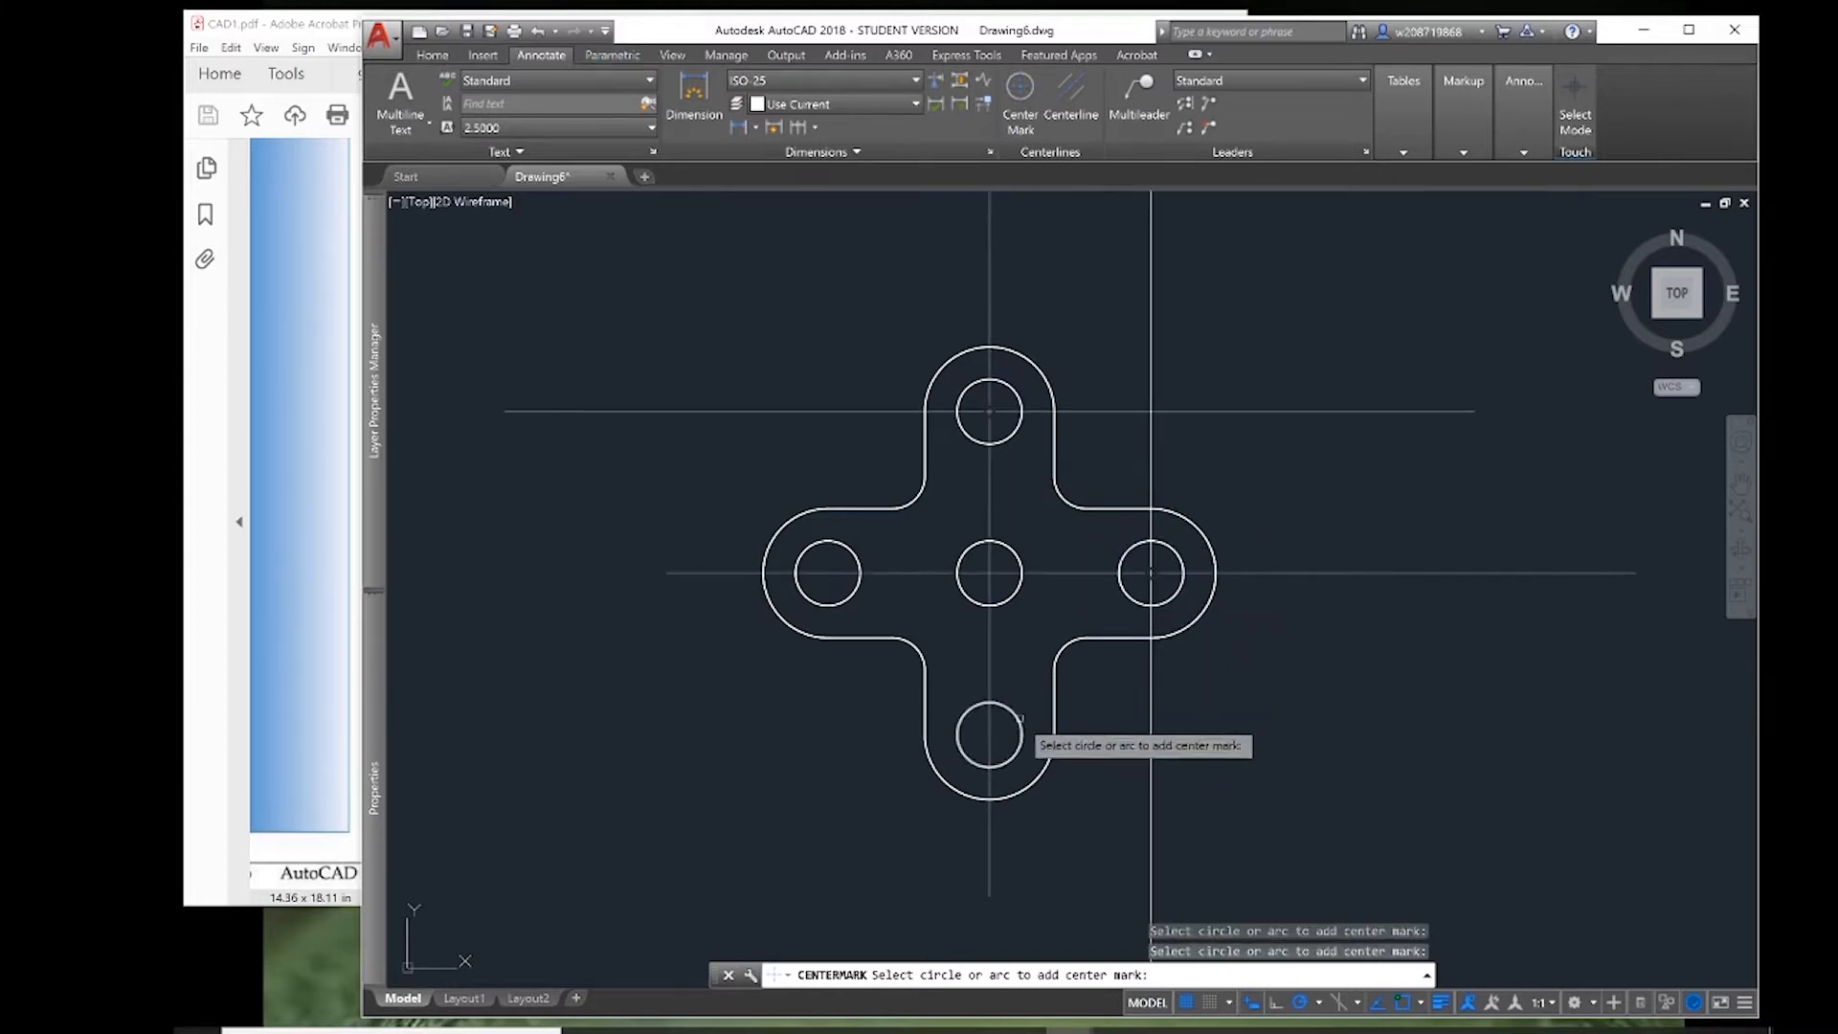
{"action": "left_click", "coordinate": [992, 702]}
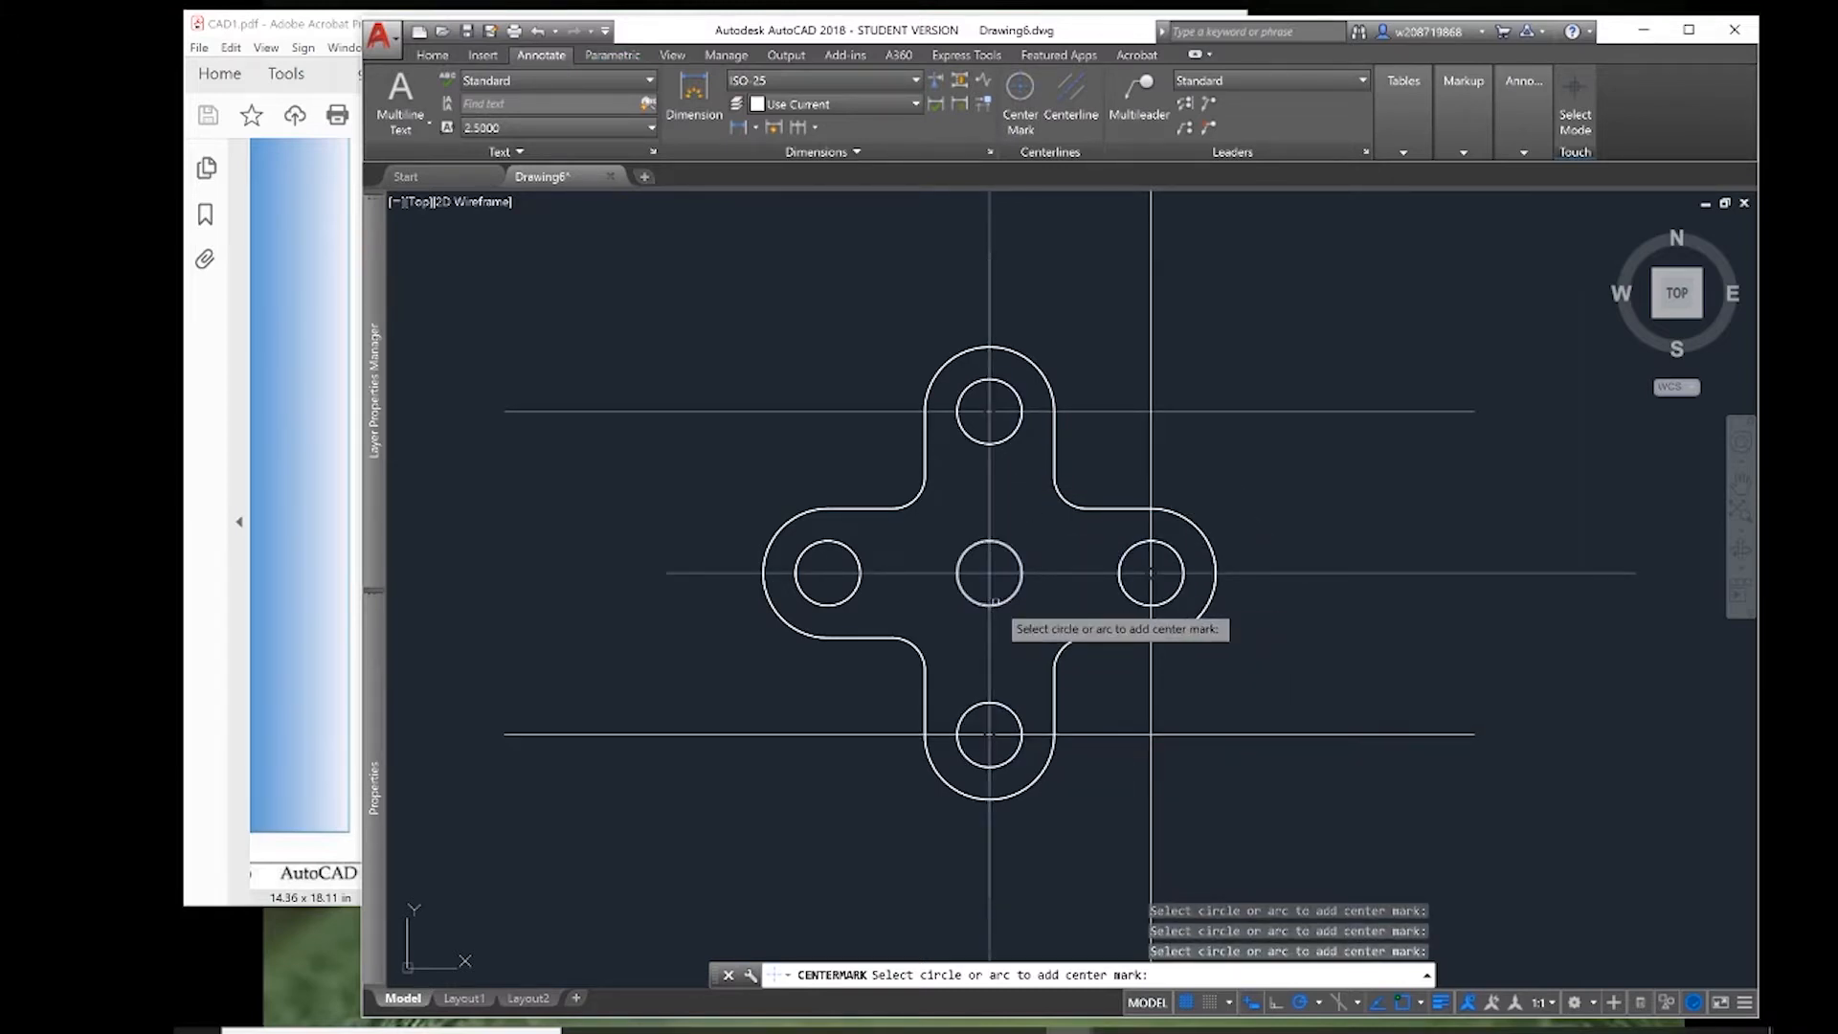
{"action": "left_click", "coordinate": [860, 594]}
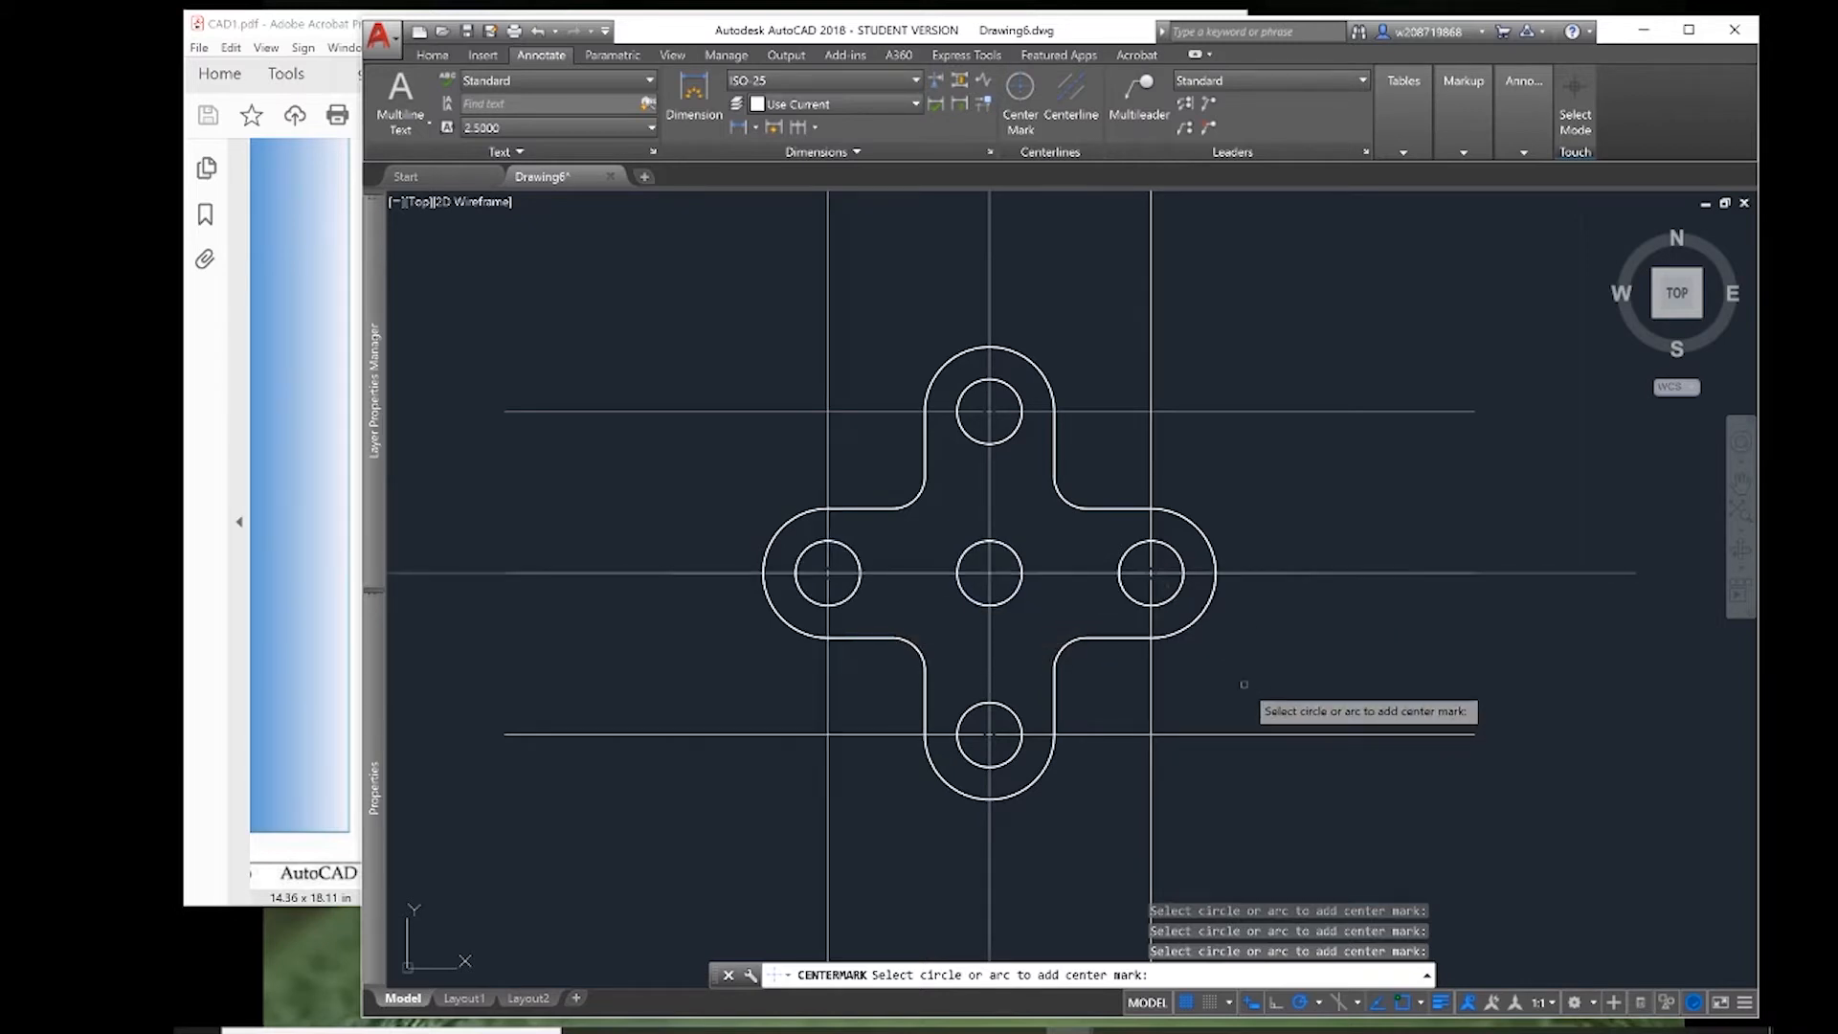
{"action": "key", "text": "Return"}
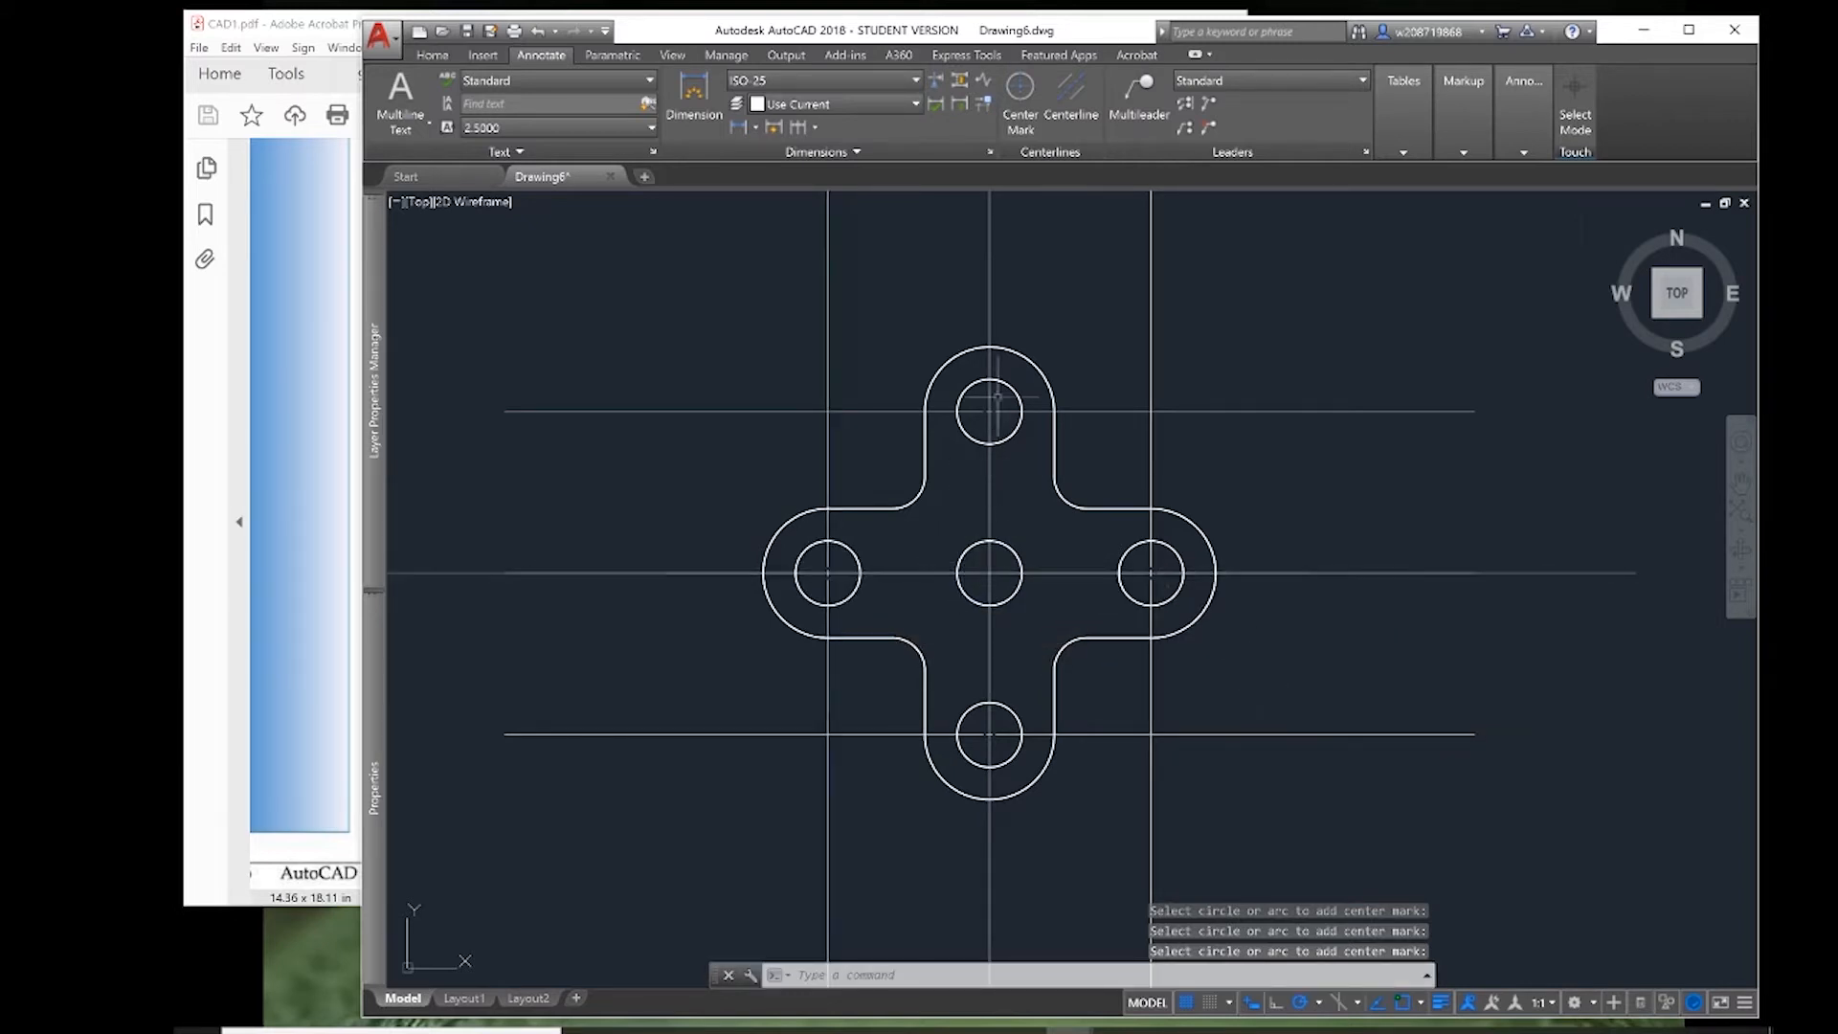
- Select the central hole's center mark, and close and reopen its Properties palette
{"action": "left_click", "coordinate": [989, 320]}
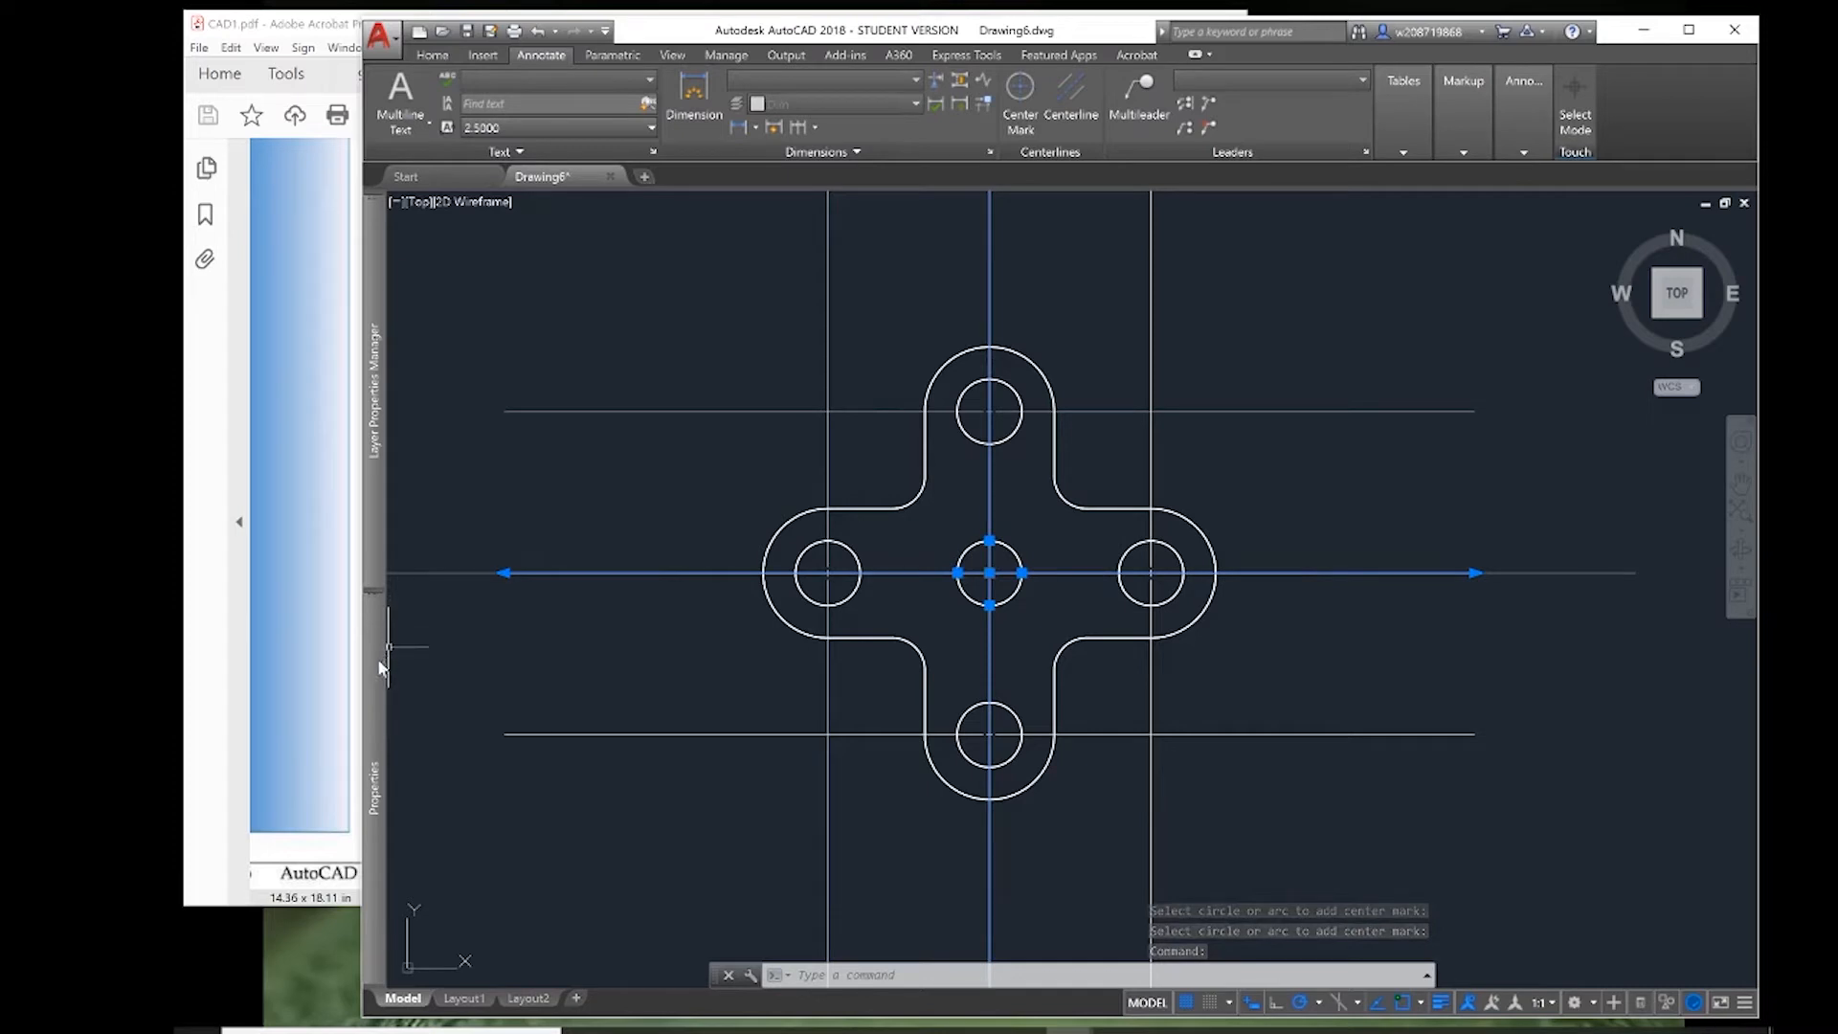
{"action": "mouse_move", "coordinate": [379, 669]}
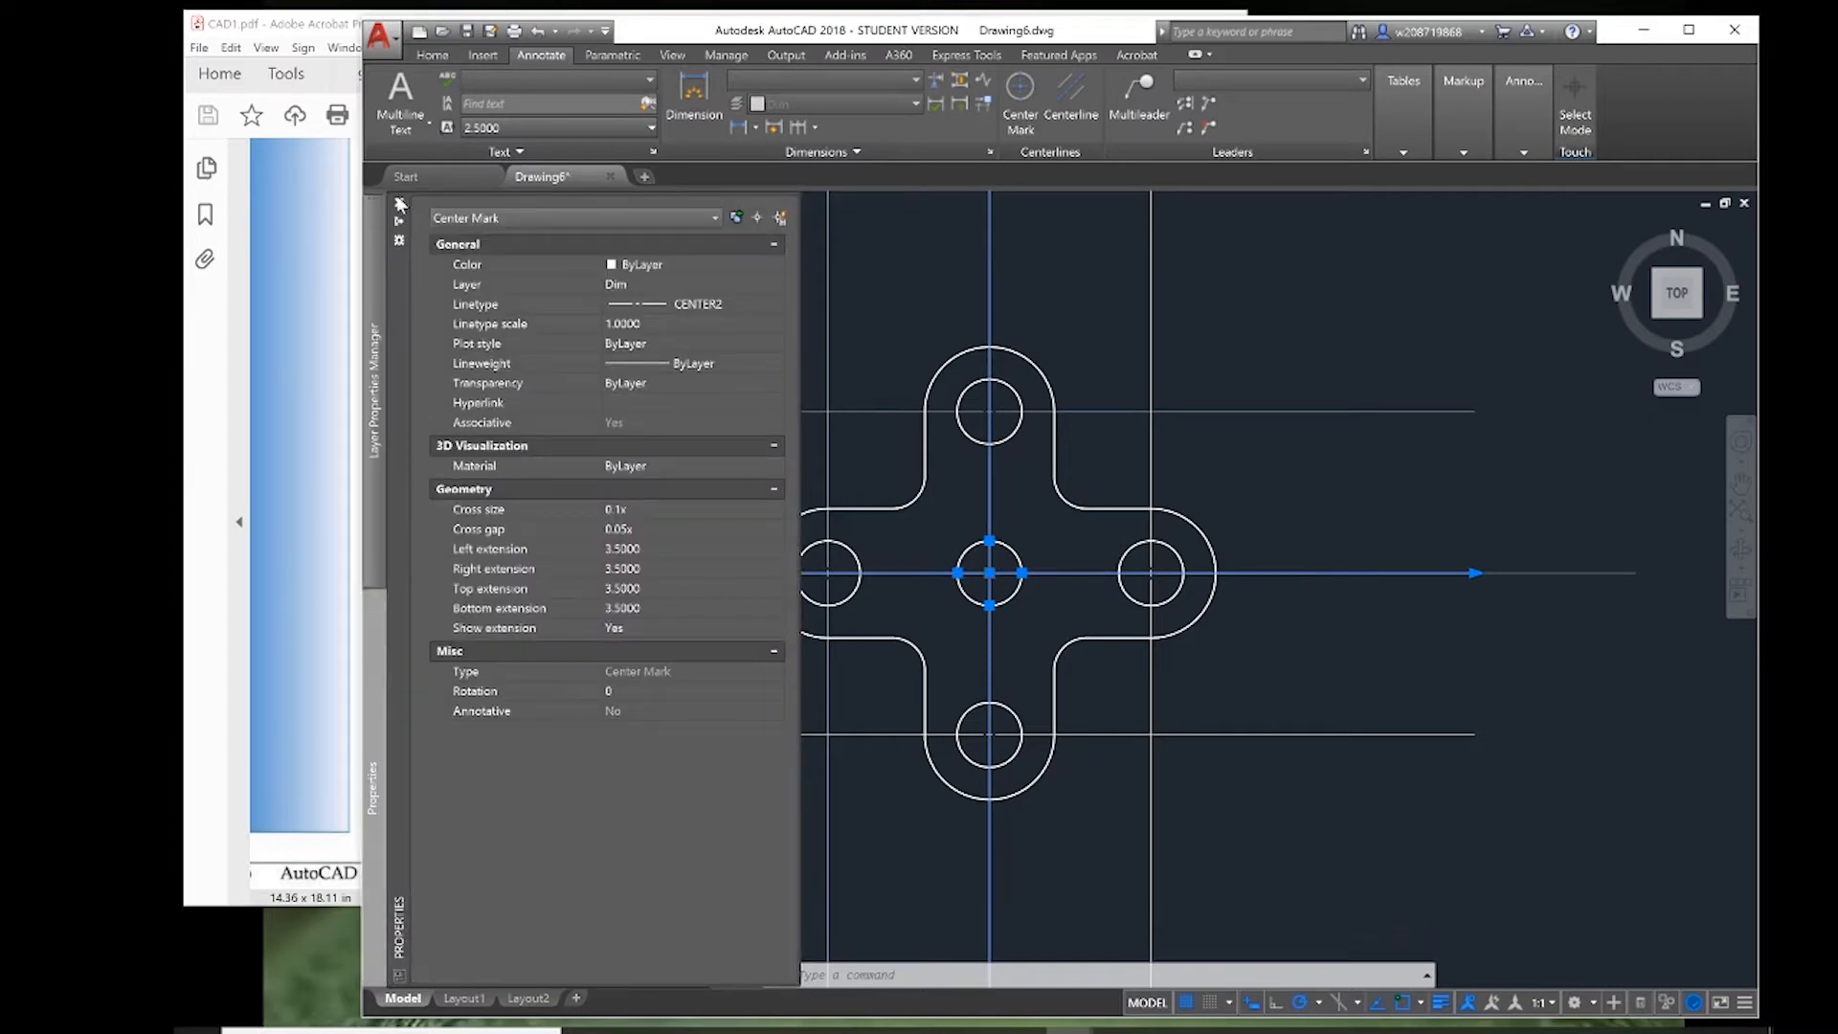
{"action": "left_click", "coordinate": [400, 204]}
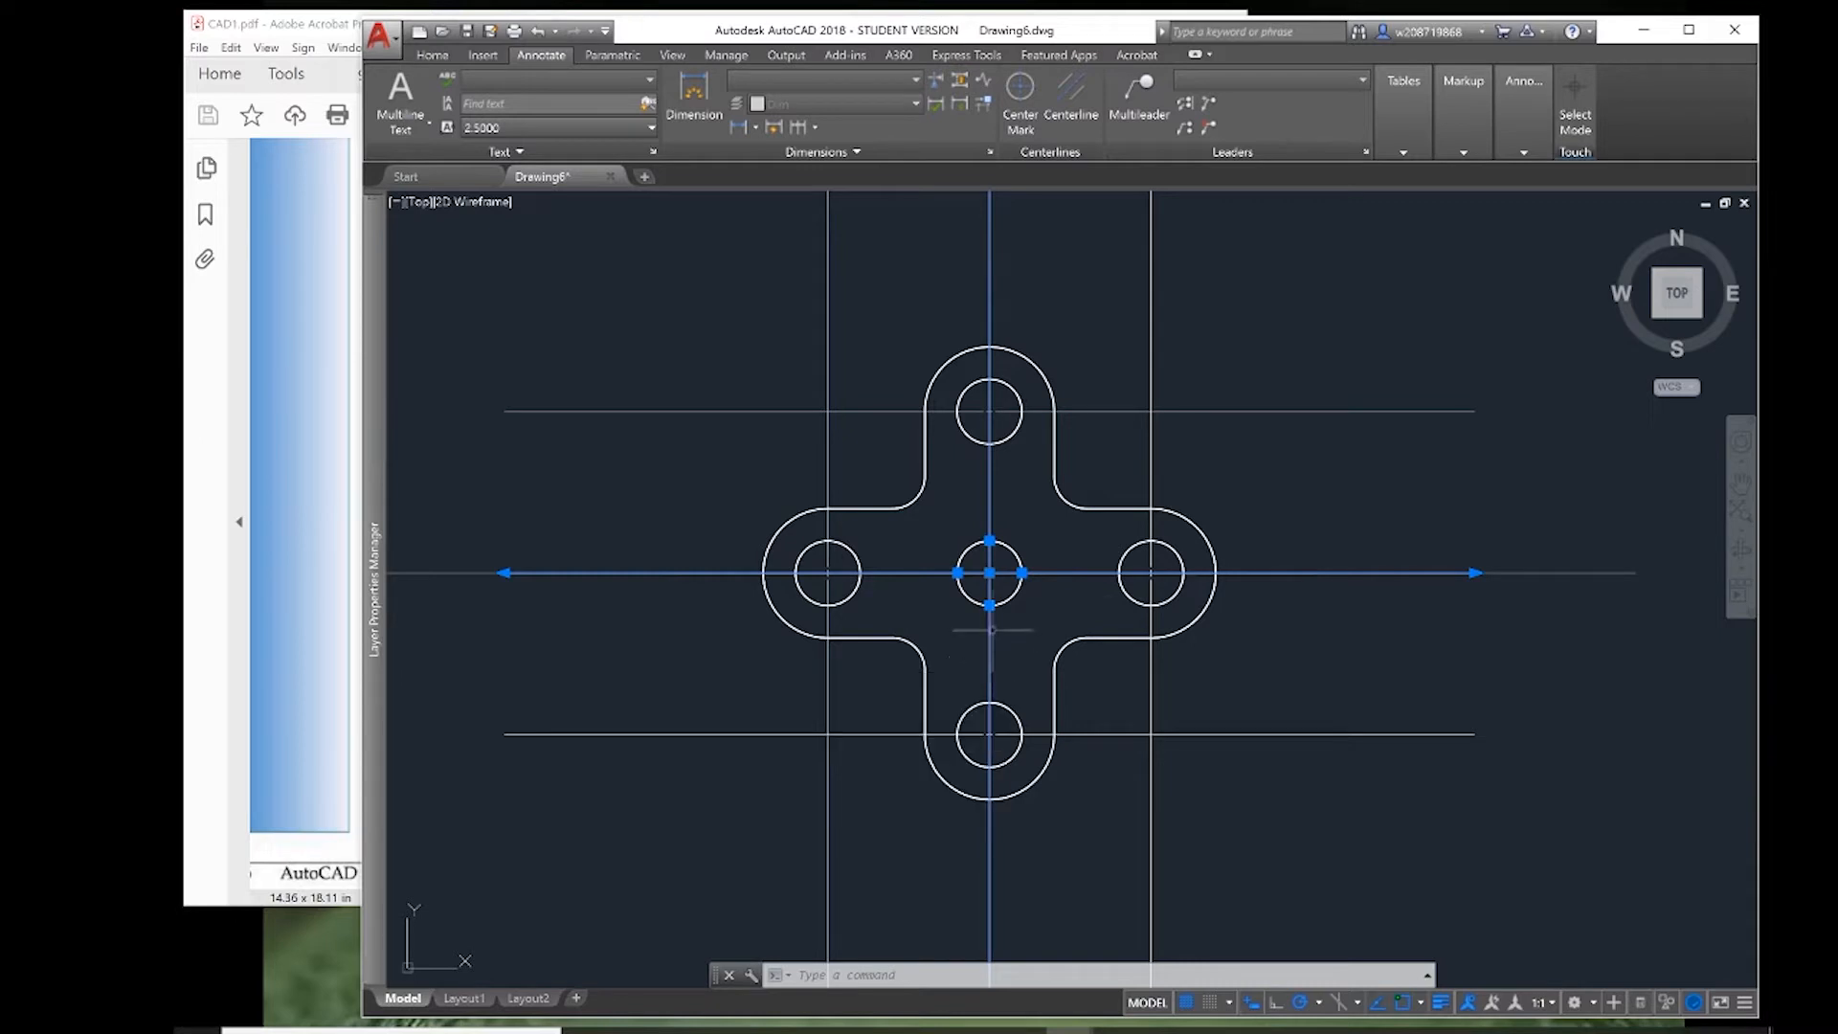
{"action": "right_click", "coordinate": [987, 632]}
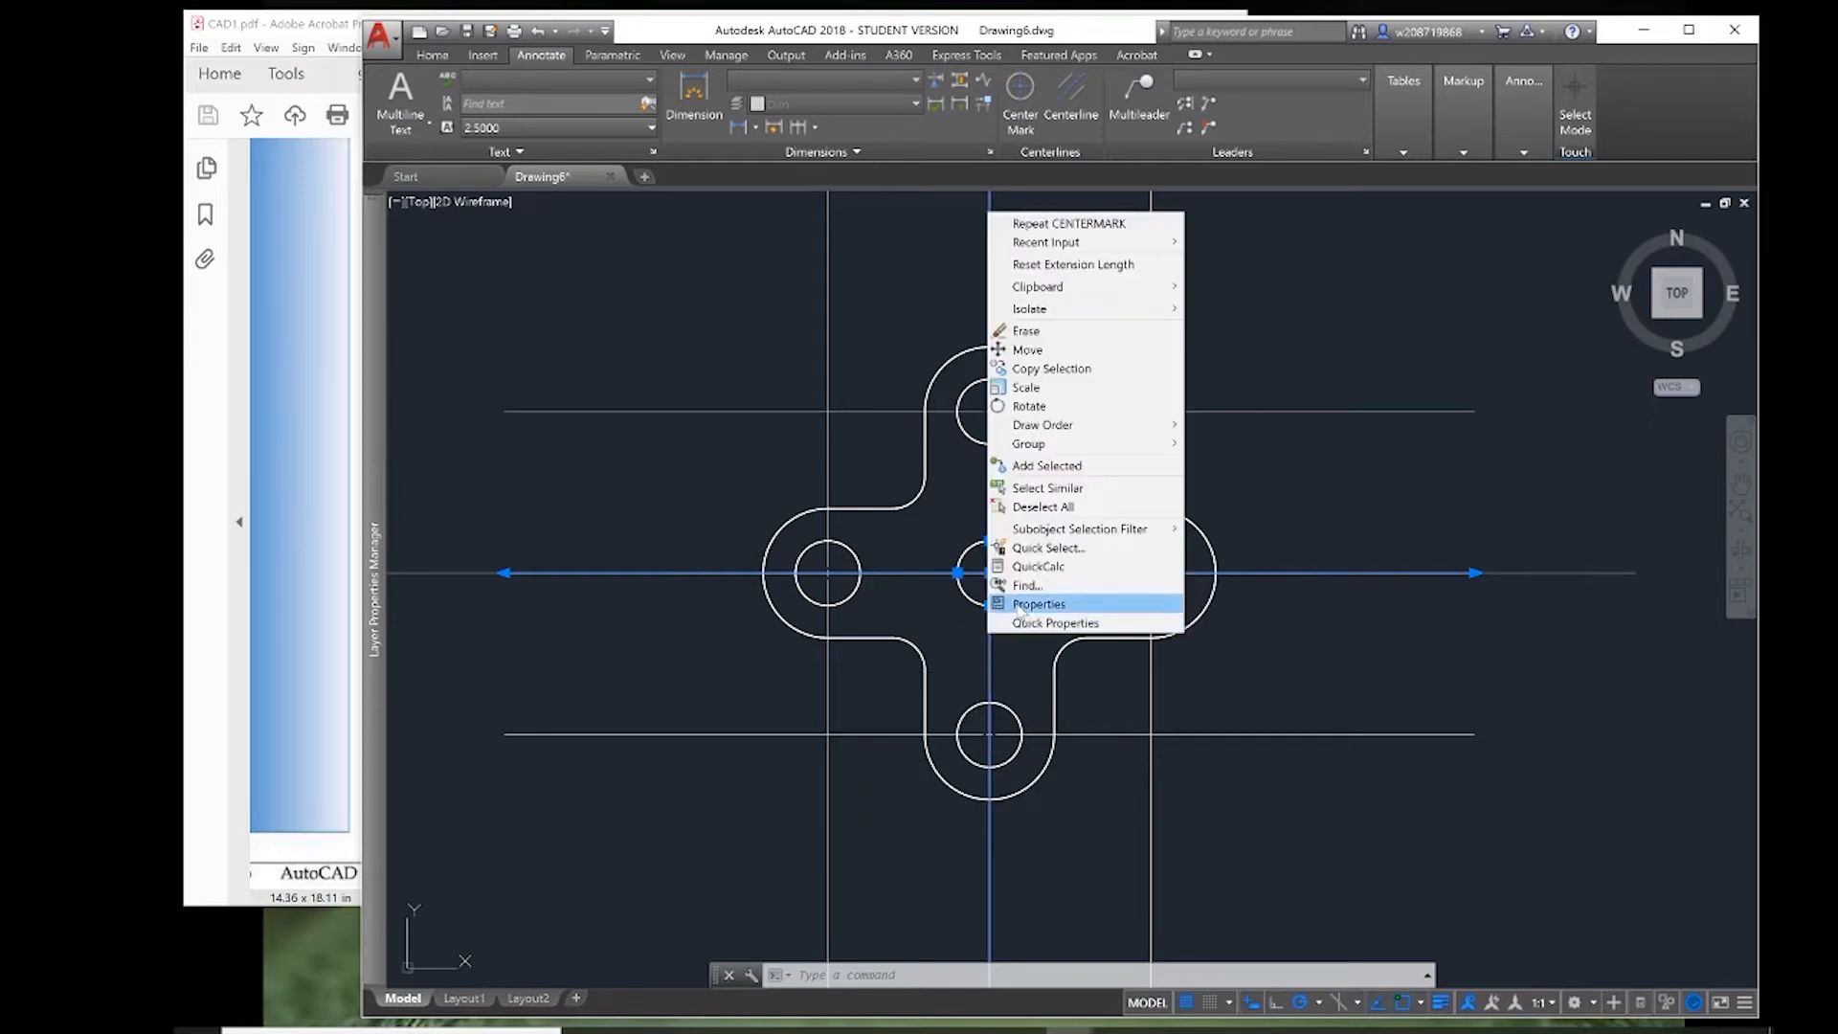
{"action": "left_click", "coordinate": [1014, 601]}
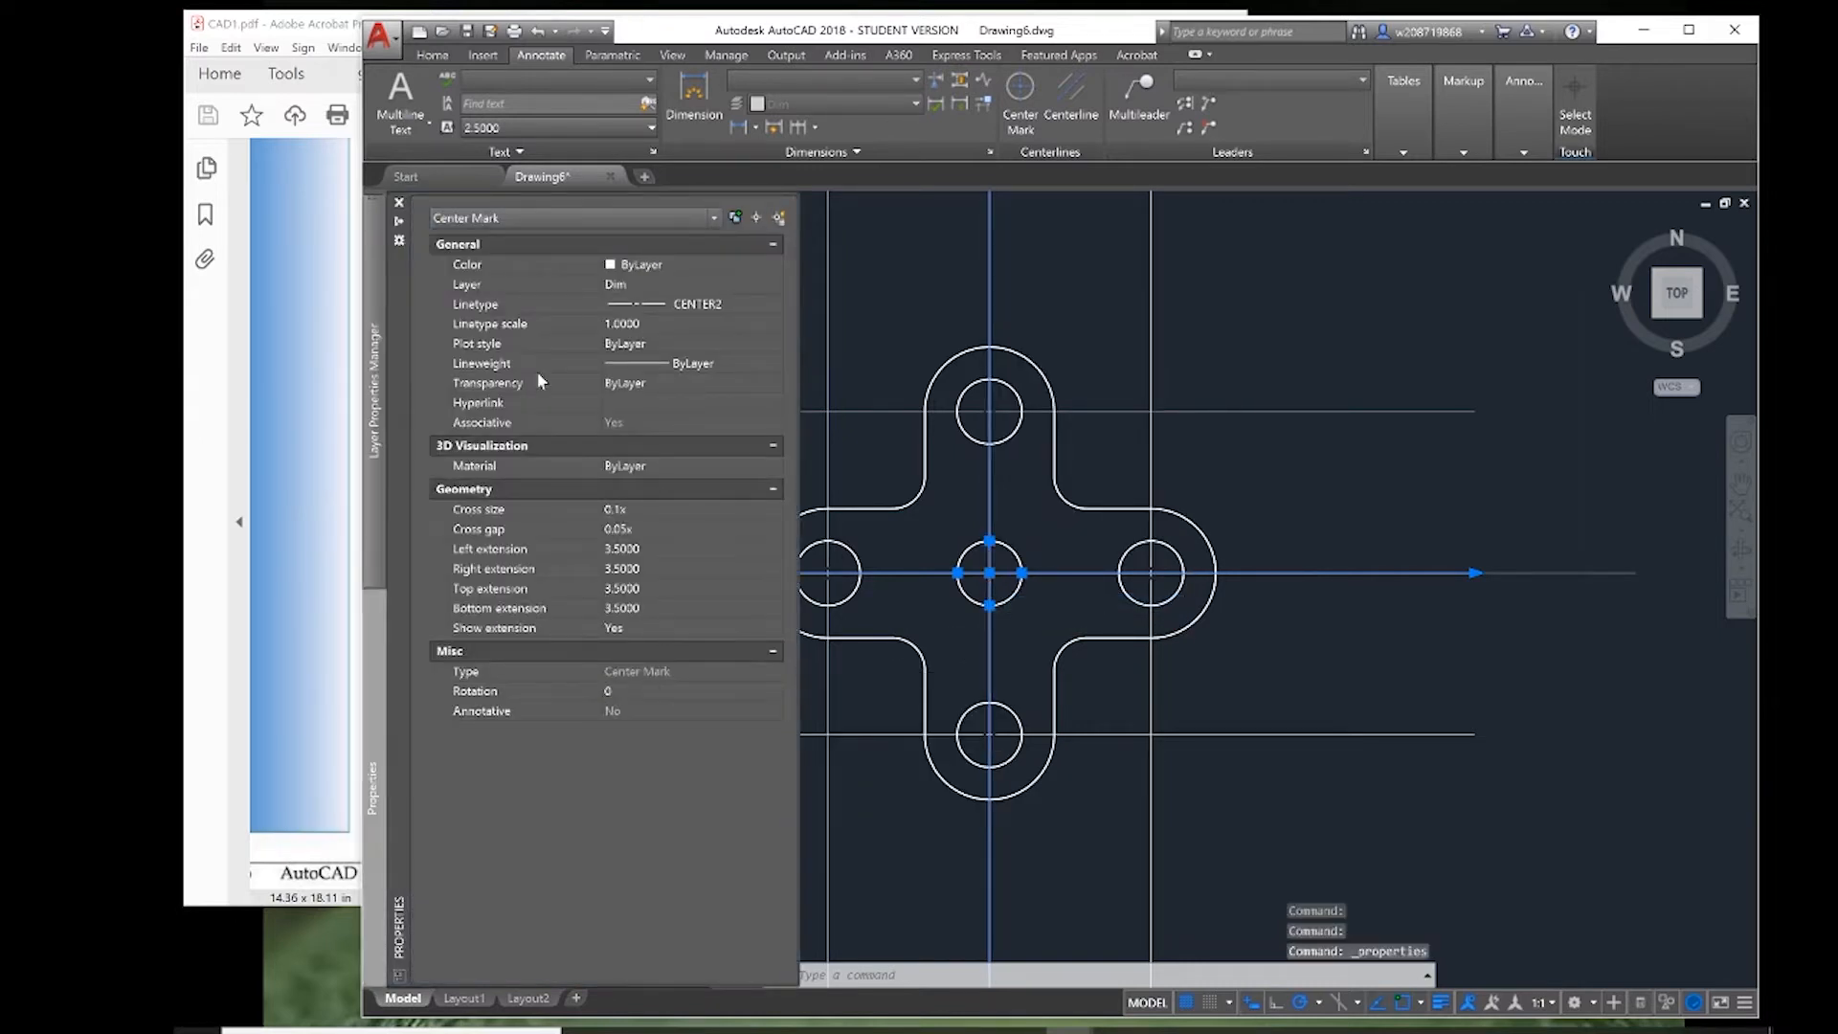
- Set the left, right, top and bottom extensions of the central hole's center mark to .3
{"action": "left_click", "coordinate": [617, 551]}
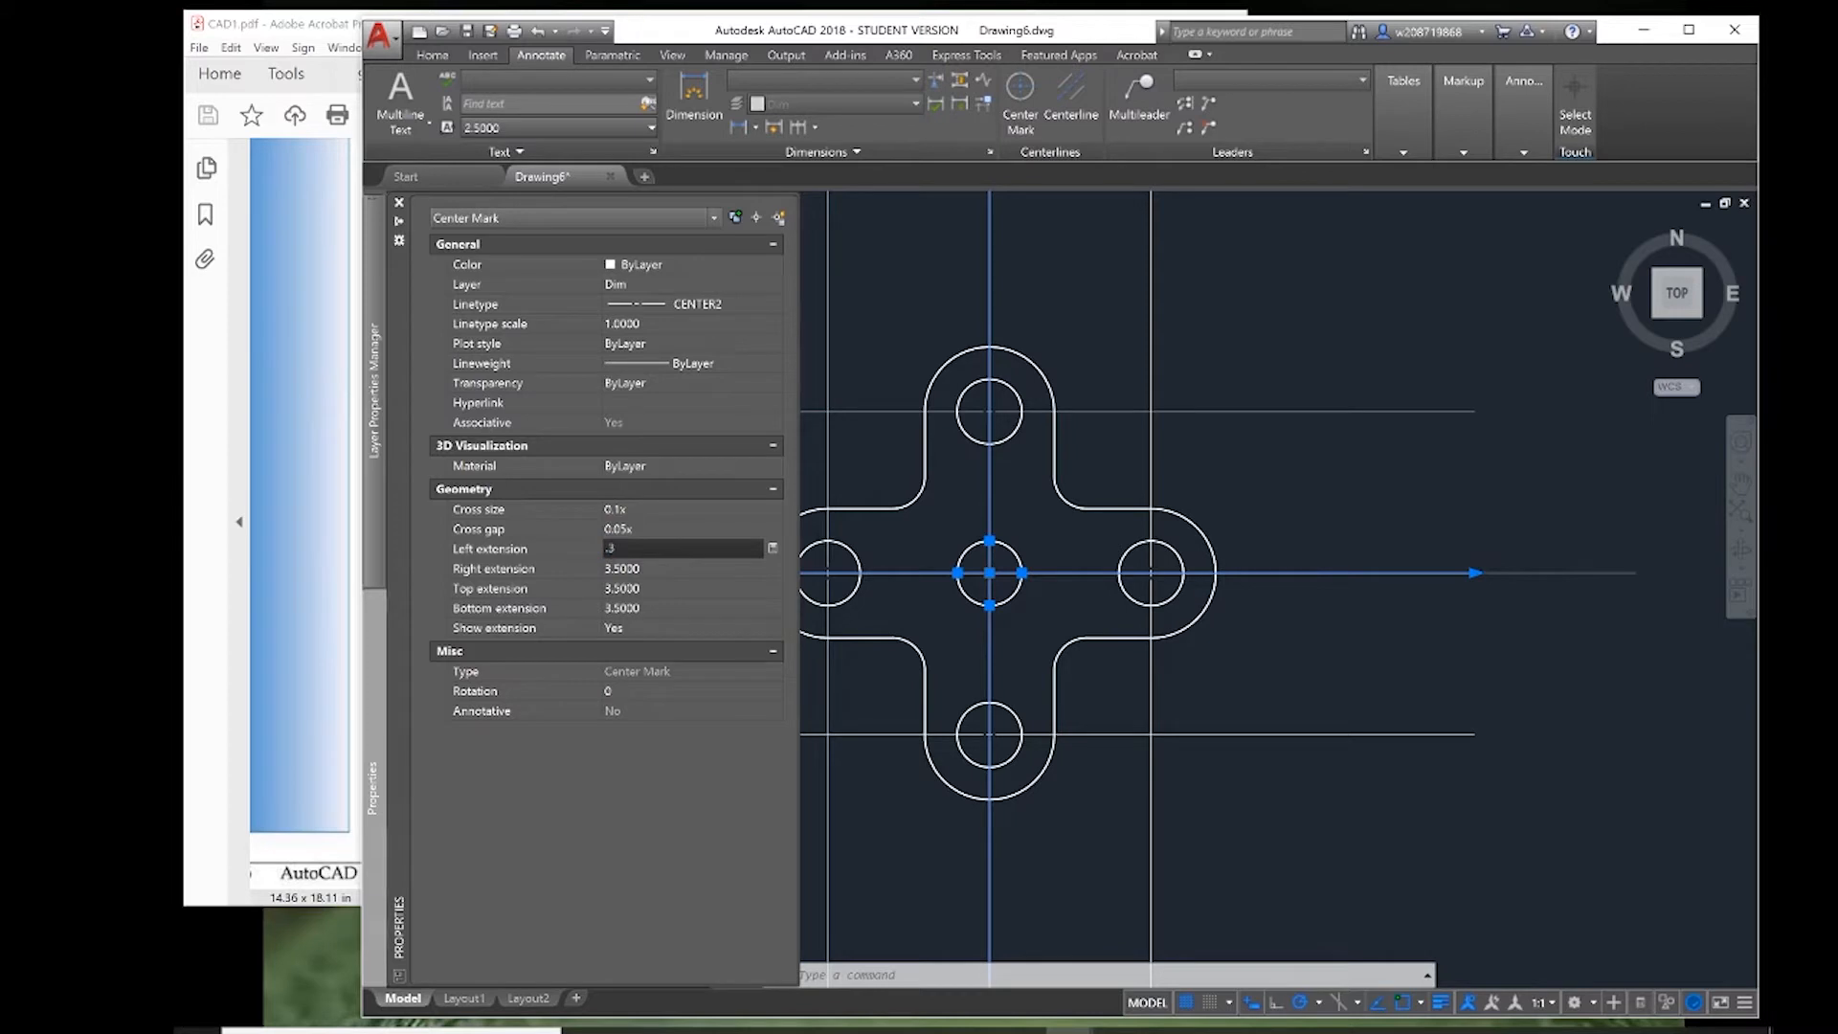
{"action": "type", "text": ".3"}
{"action": "key", "text": "Tab"}
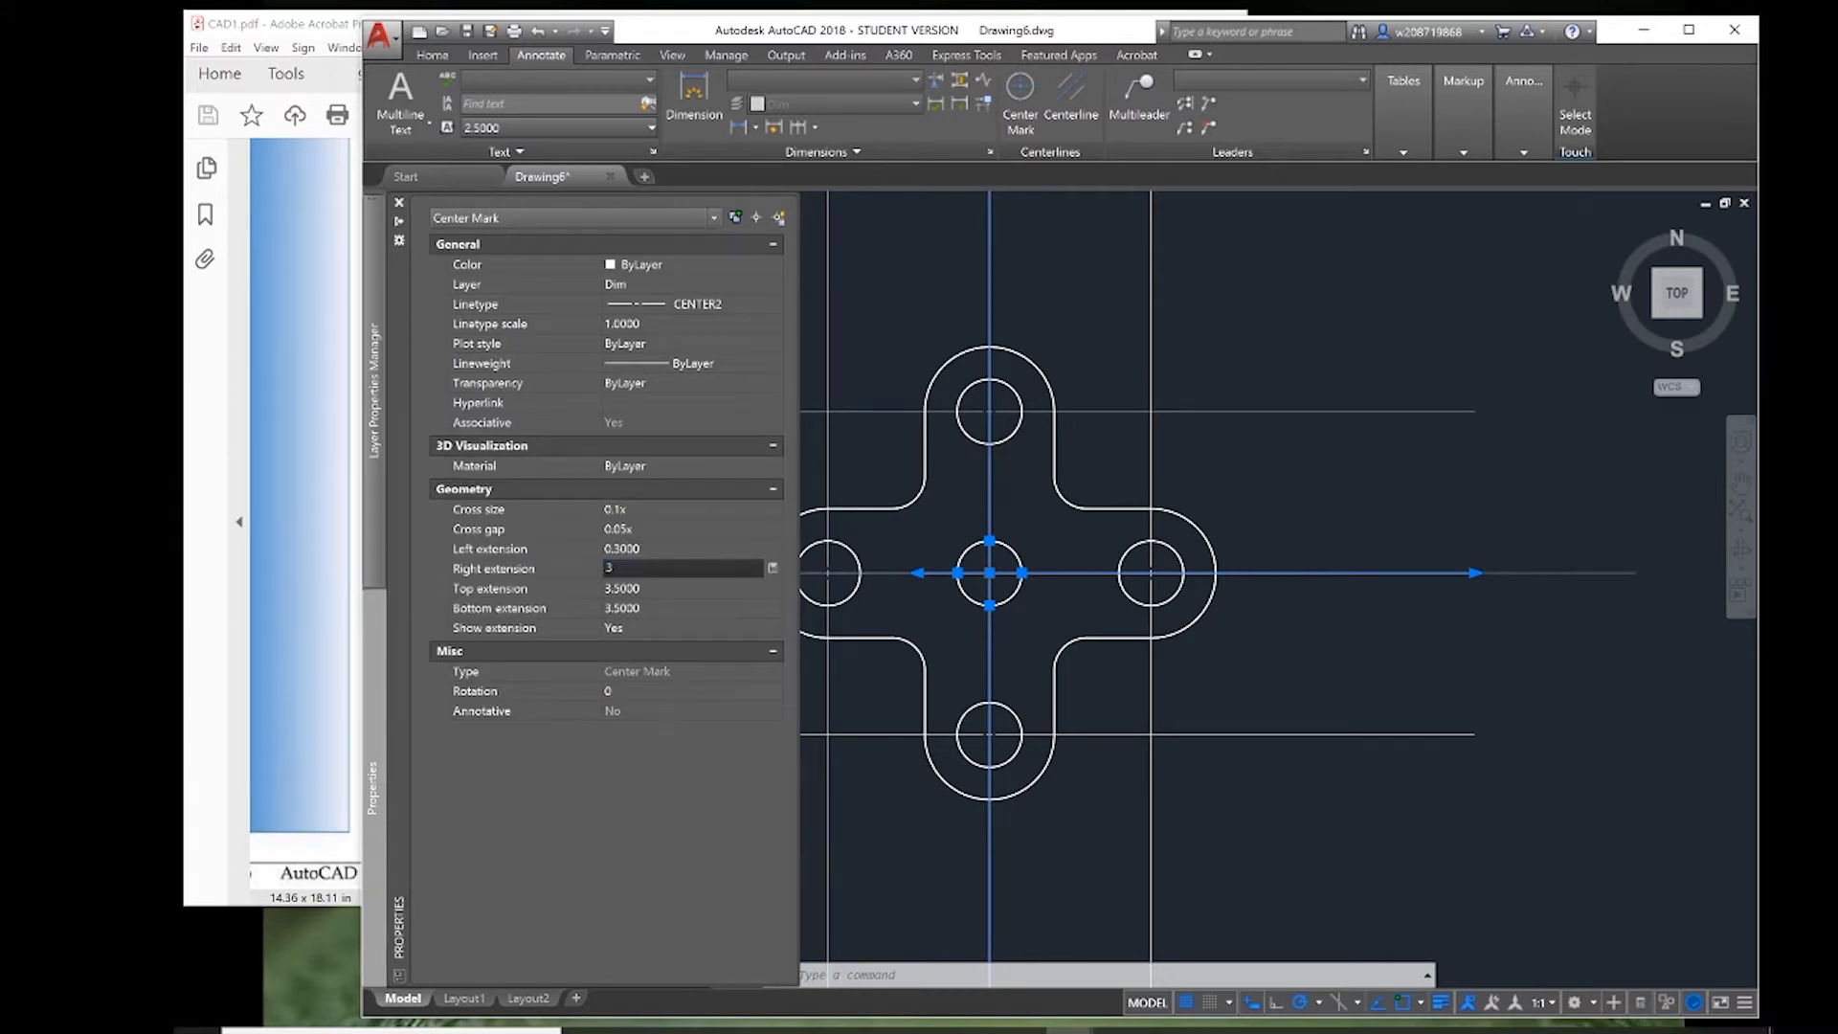
{"action": "key", "text": "Tab"}
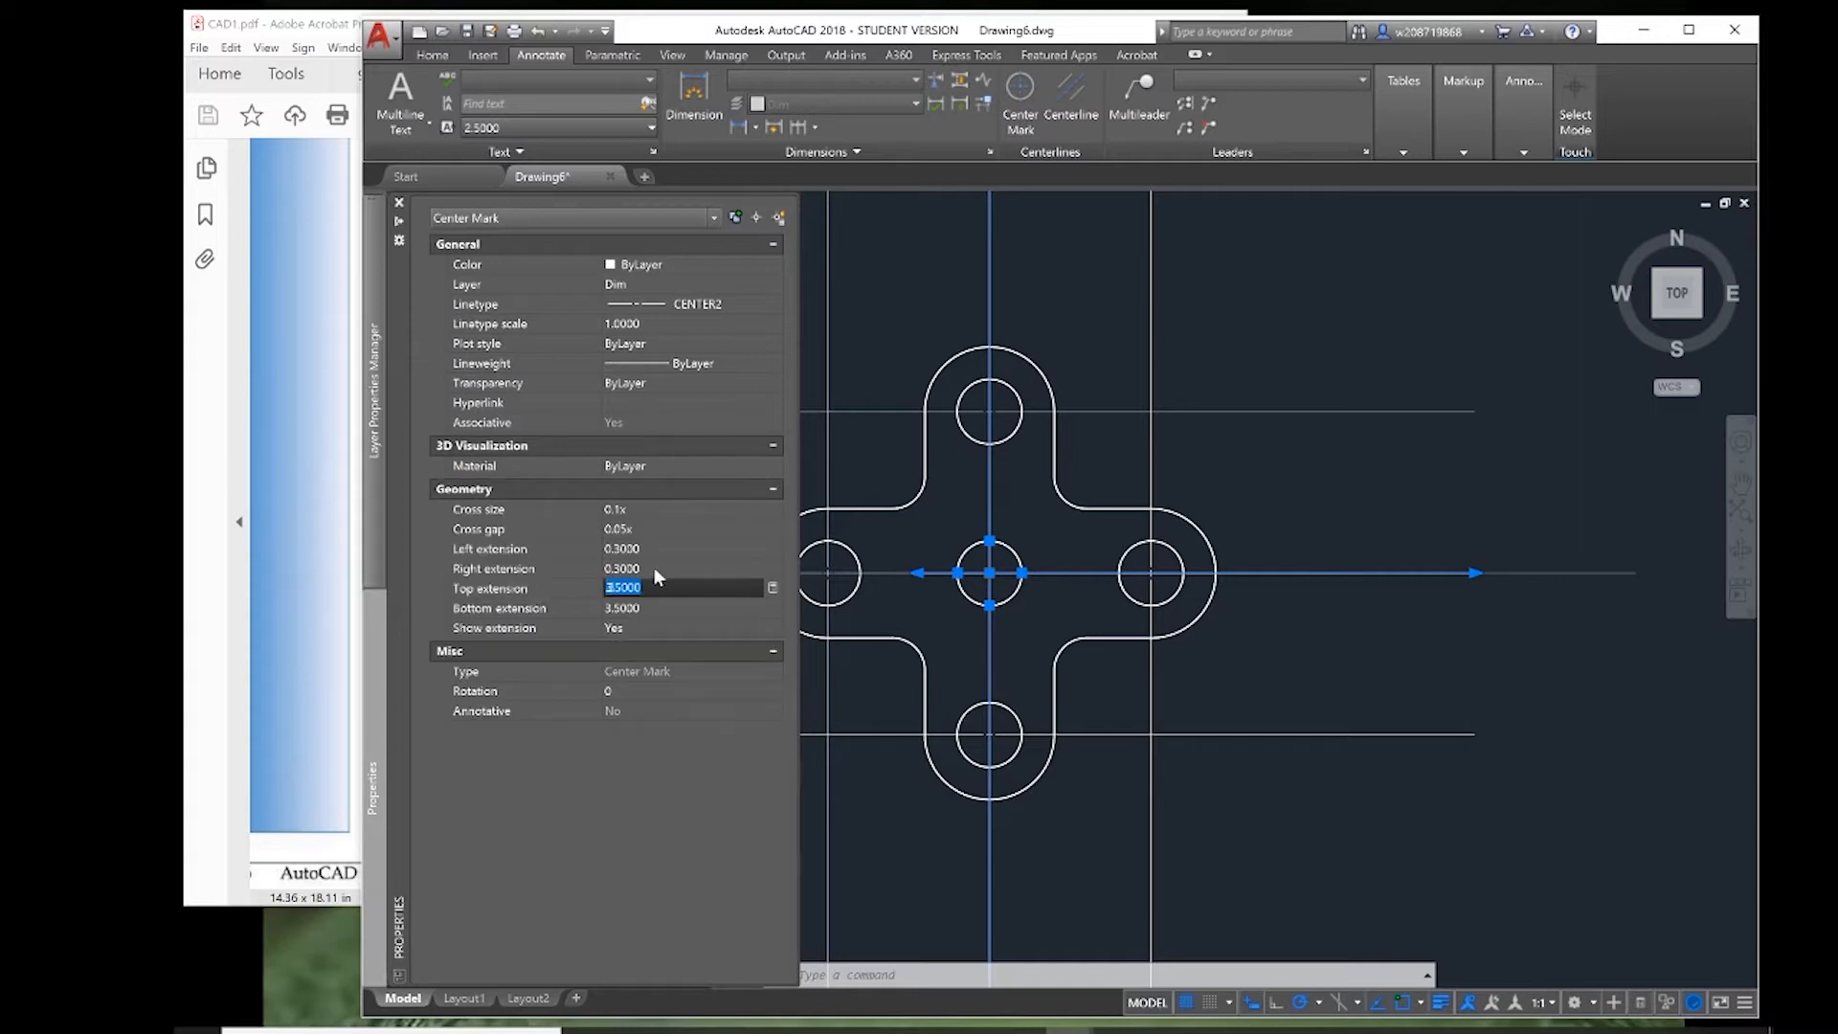
{"action": "type", "text": ".3"}
{"action": "key", "text": "Tab"}
{"action": "type", "text": ".3"}
{"action": "key", "text": "Tab"}
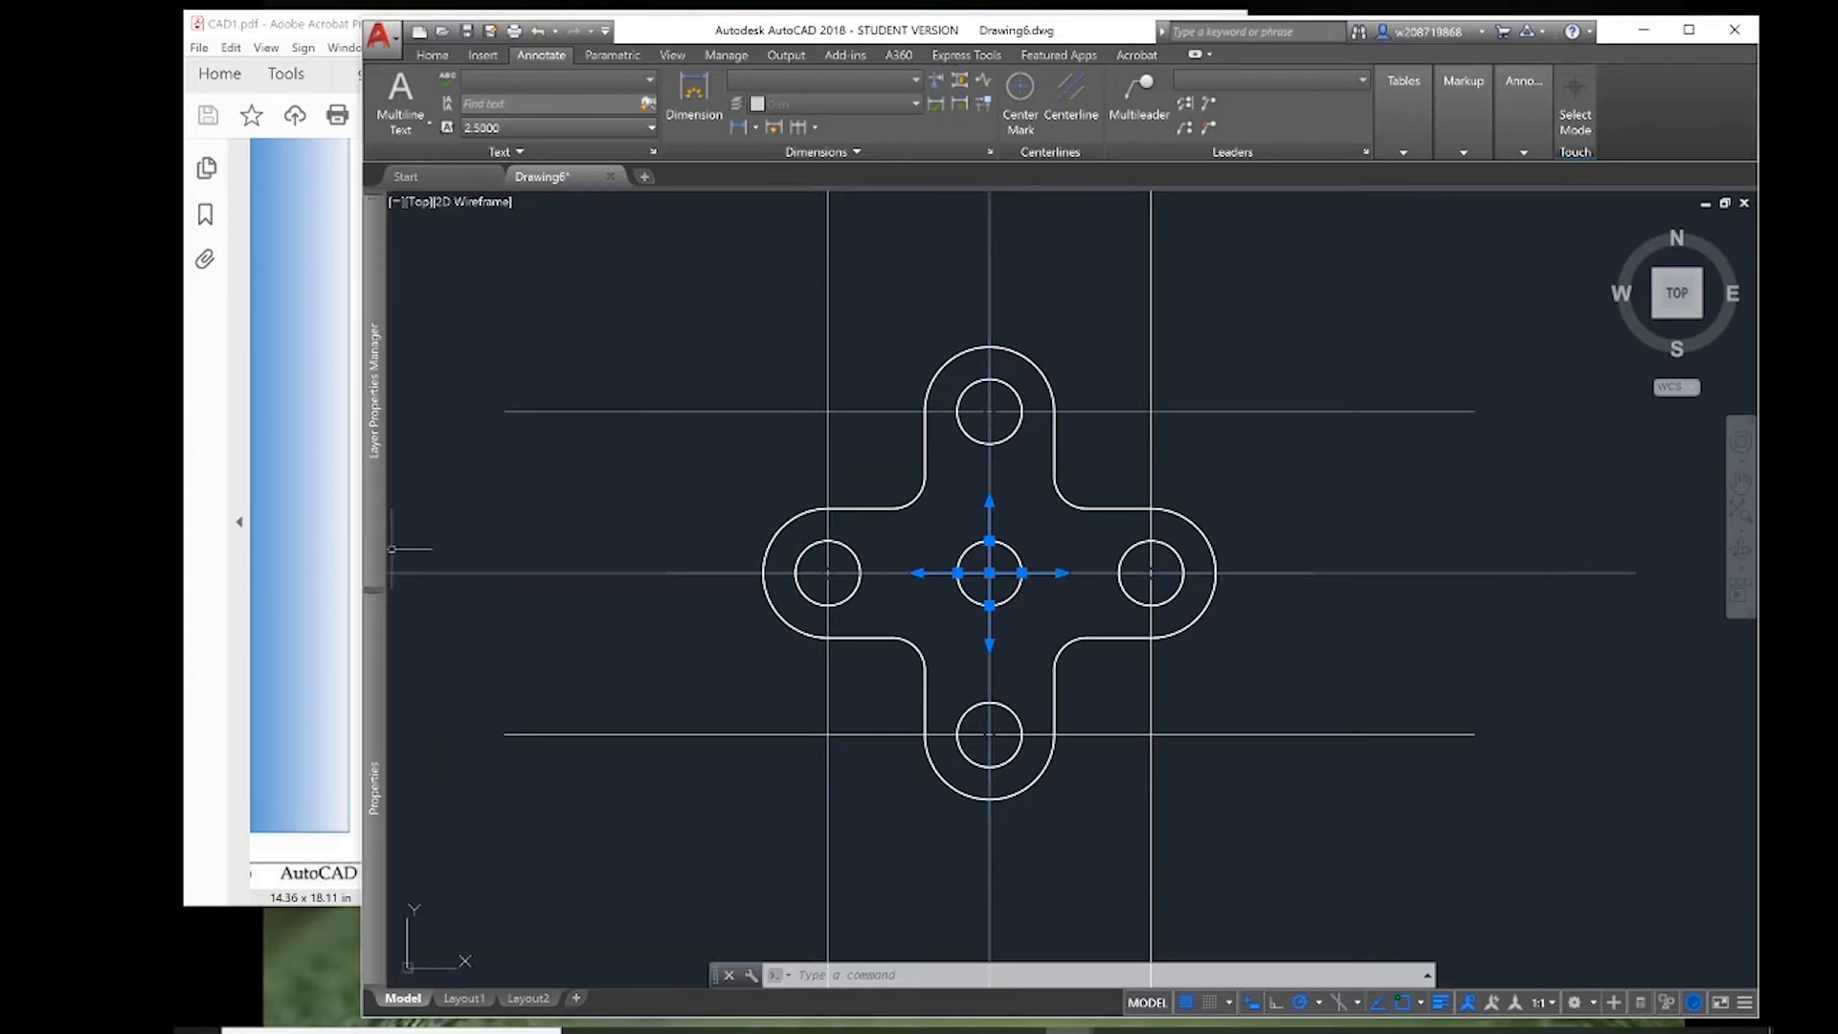
- Examine how the center marks of the holes look in the P4-5 view in CAD1.pdf, and return to AutoCAD
{"action": "left_click", "coordinate": [290, 576]}
{"action": "left_click", "coordinate": [1336, 575]}
{"action": "left_click", "coordinate": [292, 668]}
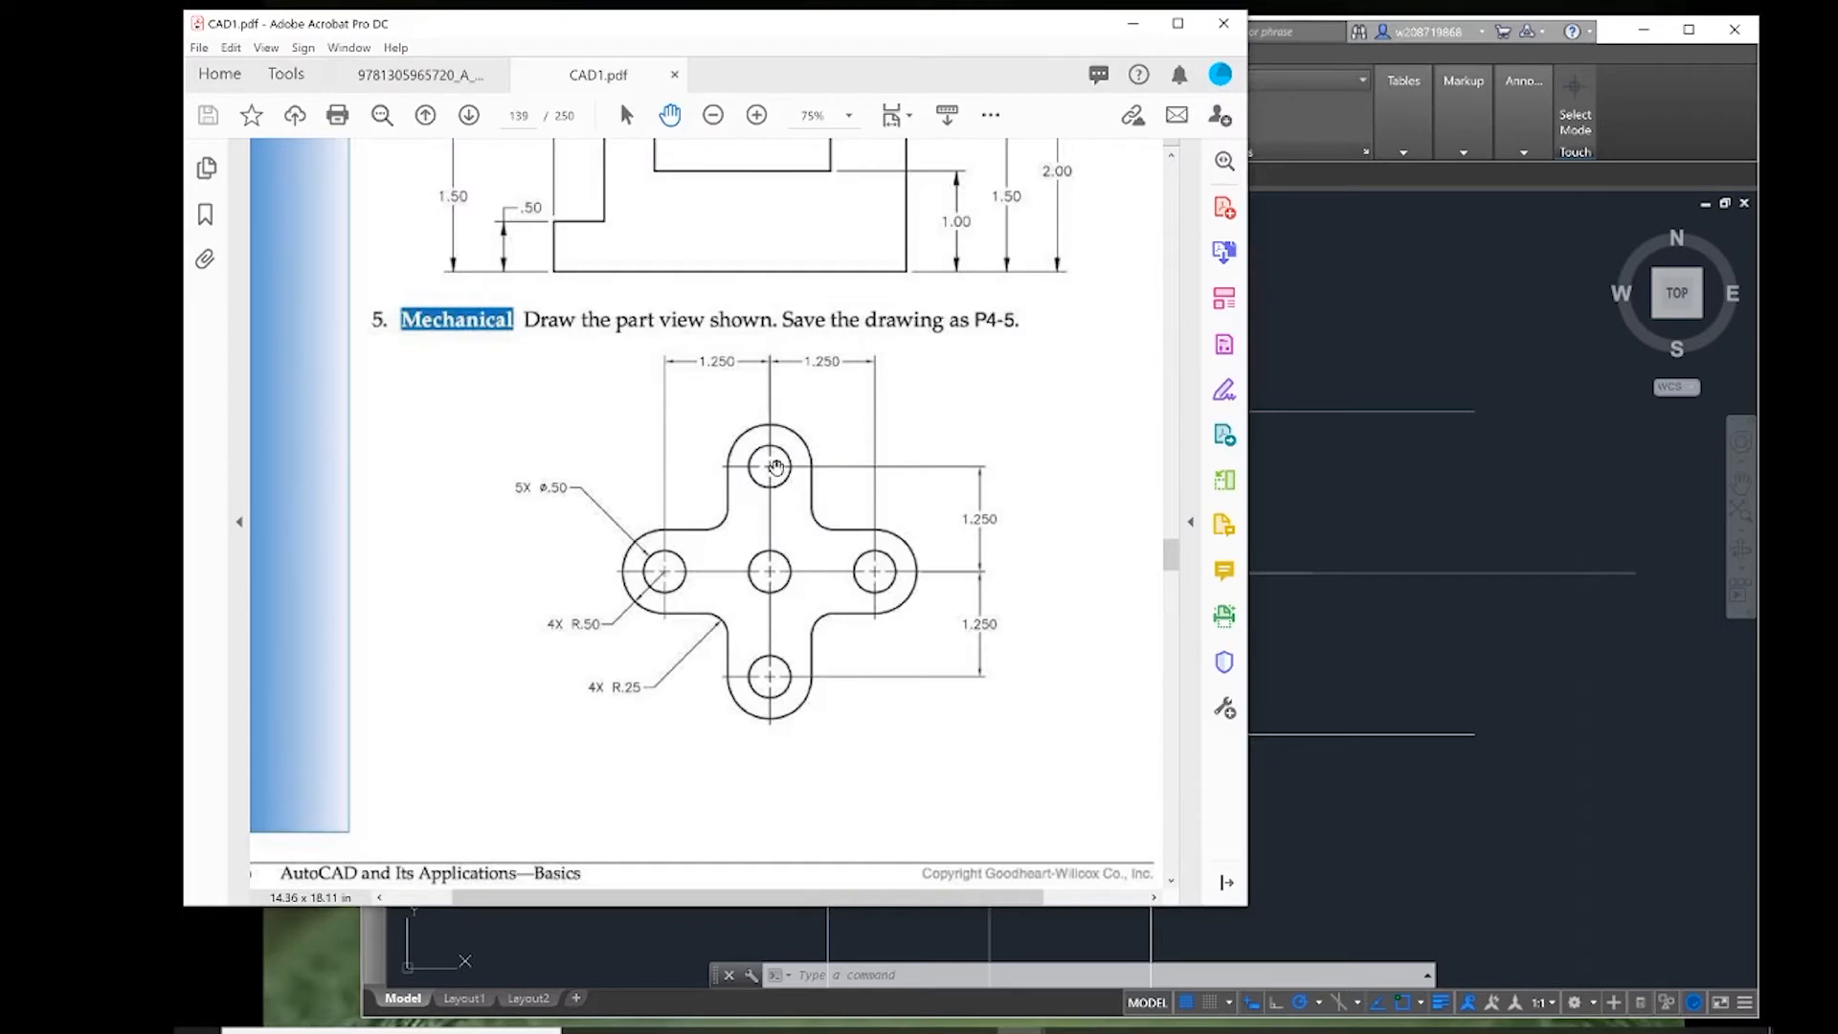
{"action": "left_click", "coordinate": [1327, 394]}
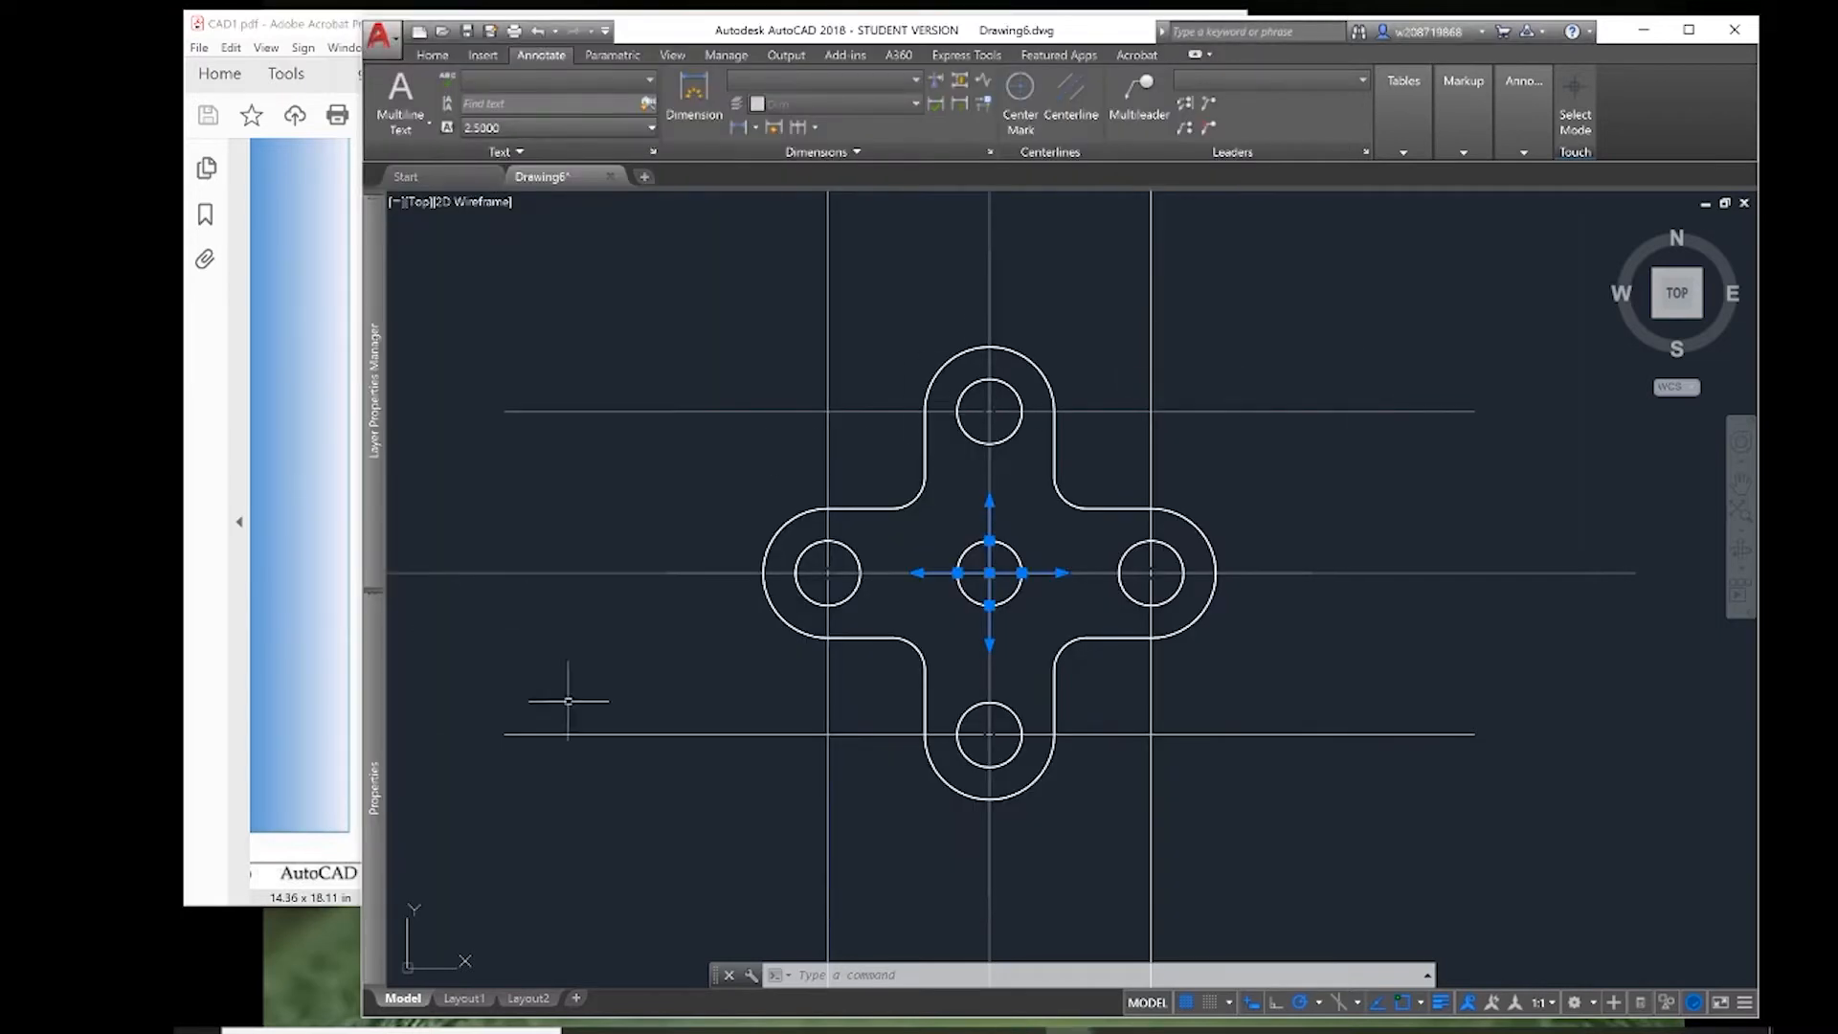
- Set the central center mark's cross size to .2x and its cross gap to .1
{"action": "mouse_move", "coordinate": [667, 562]}
{"action": "left_click", "coordinate": [637, 512]}
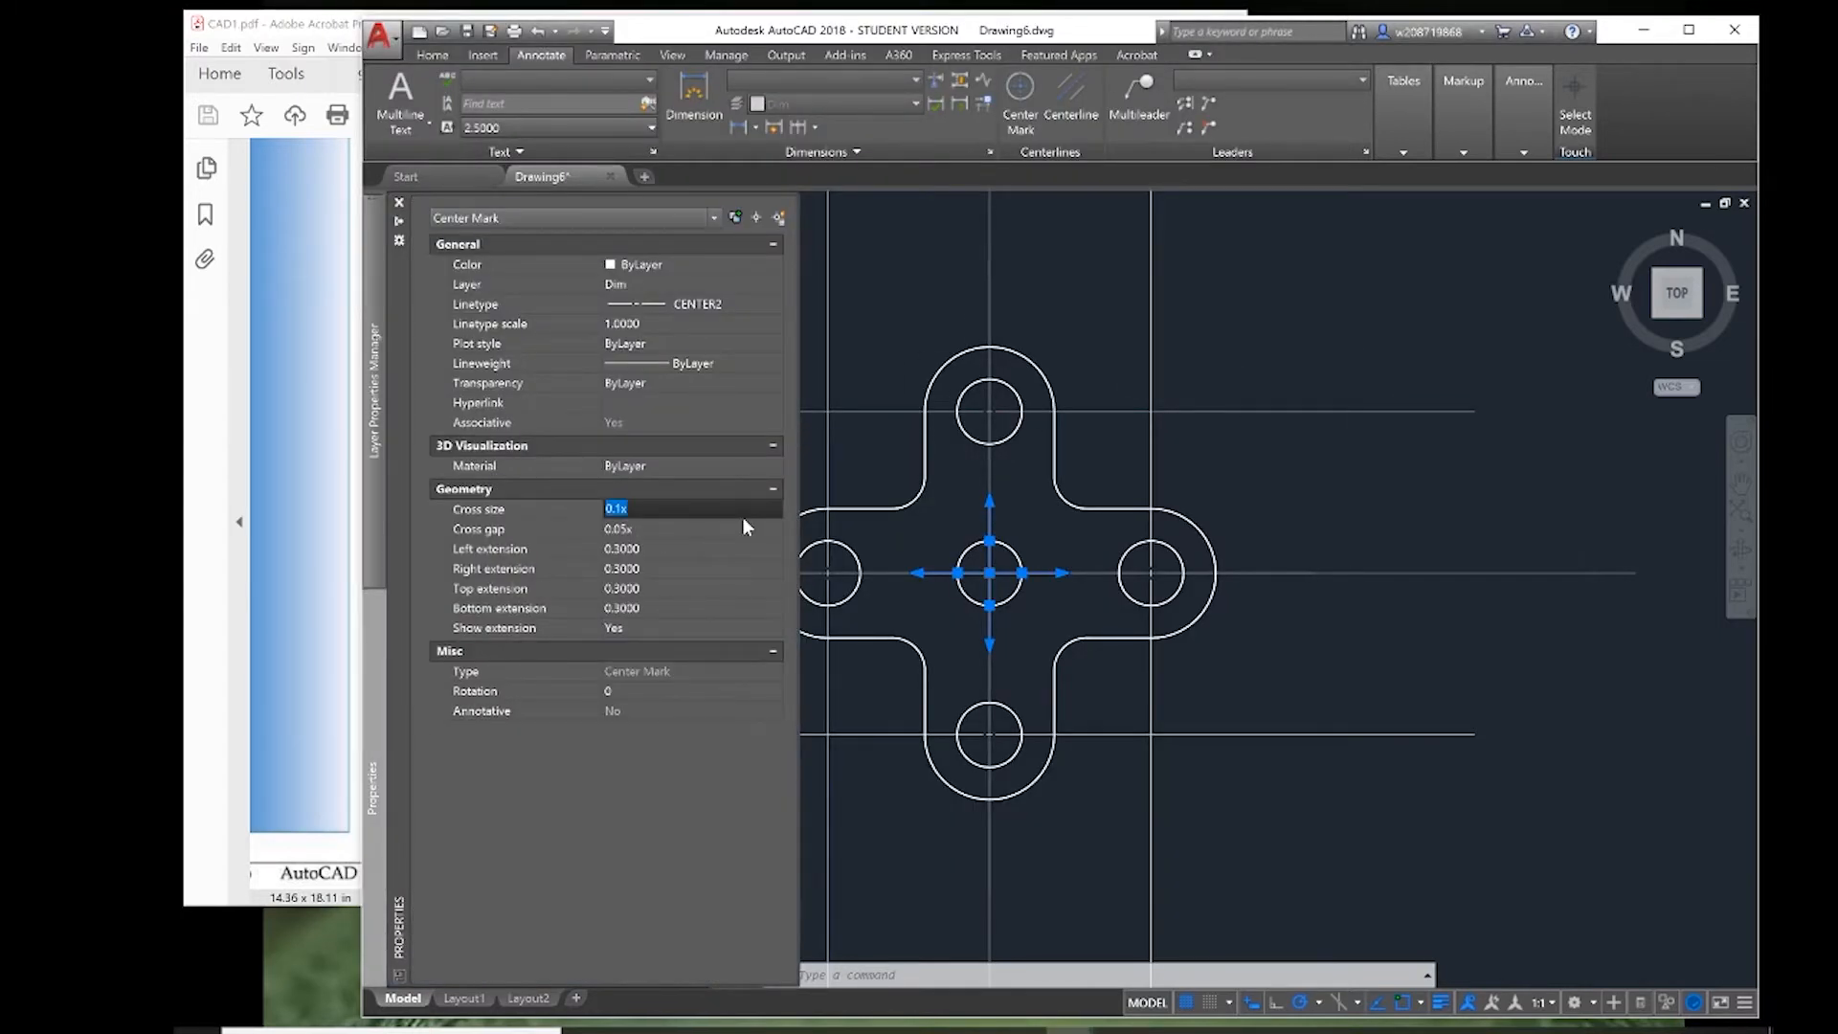
{"action": "left_click", "coordinate": [745, 526]}
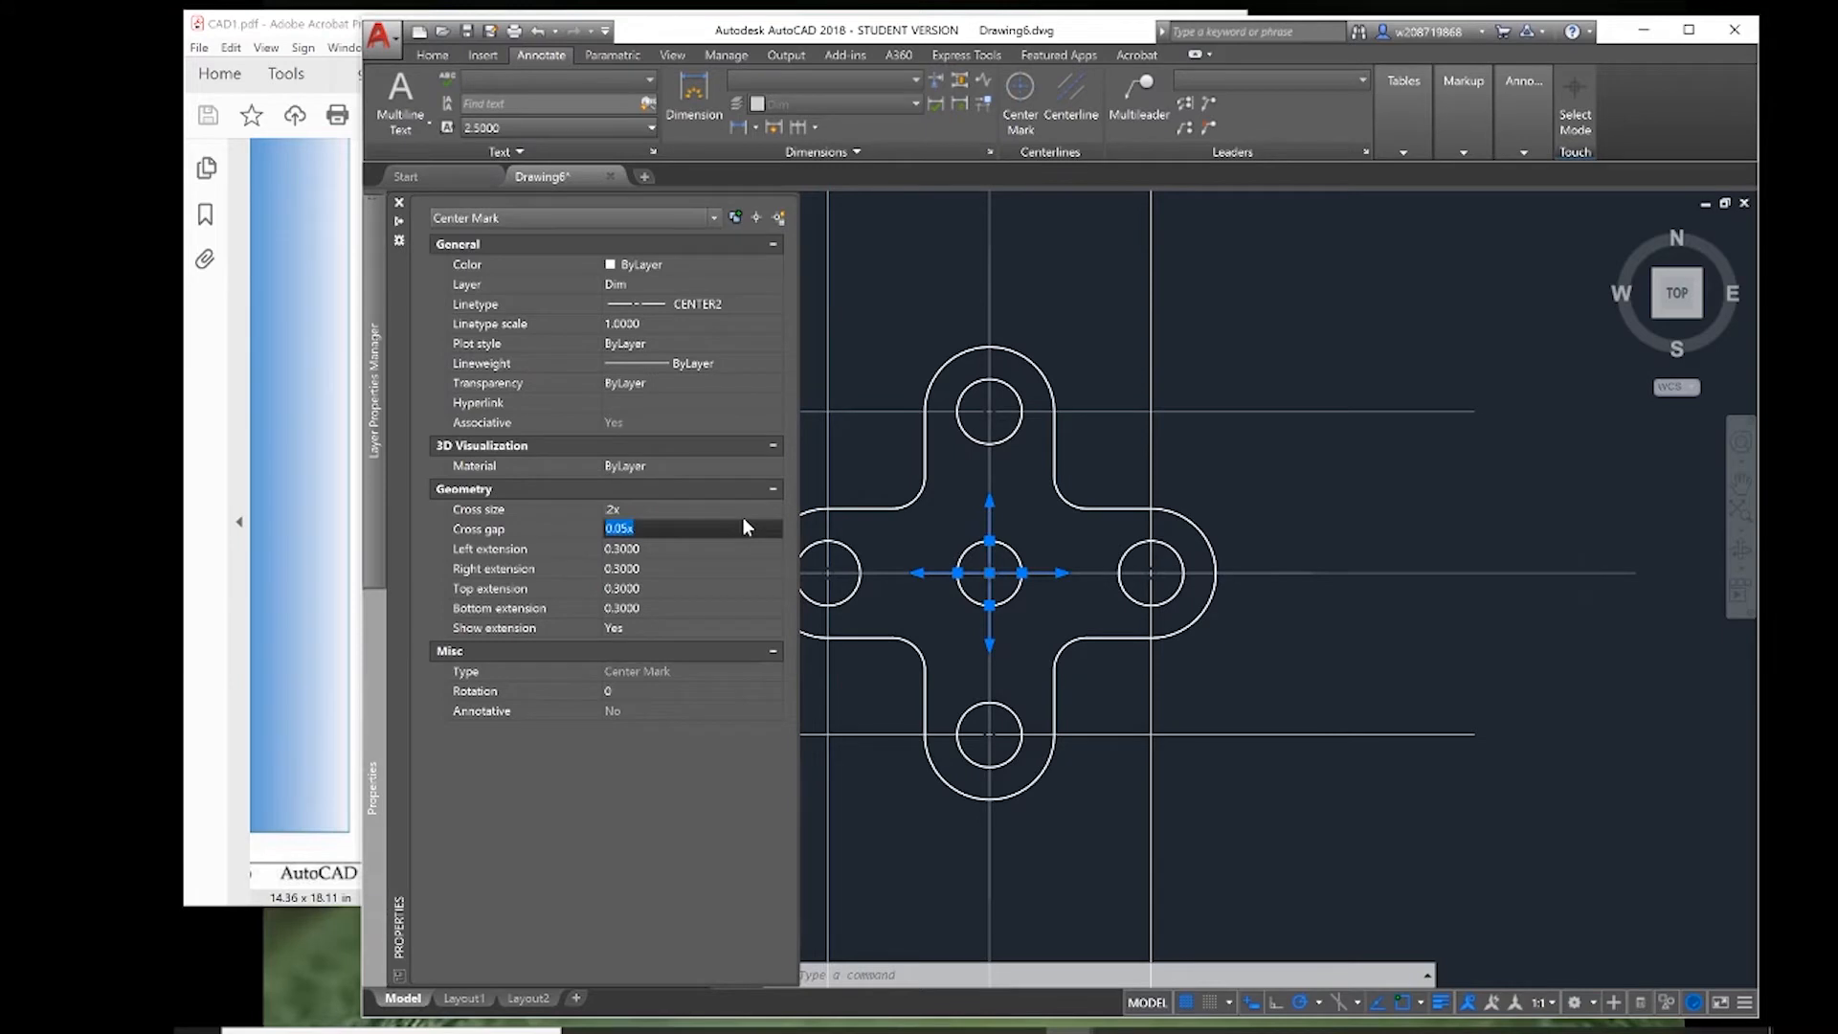
{"action": "type", "text": ".1"}
{"action": "key", "text": "Tab"}
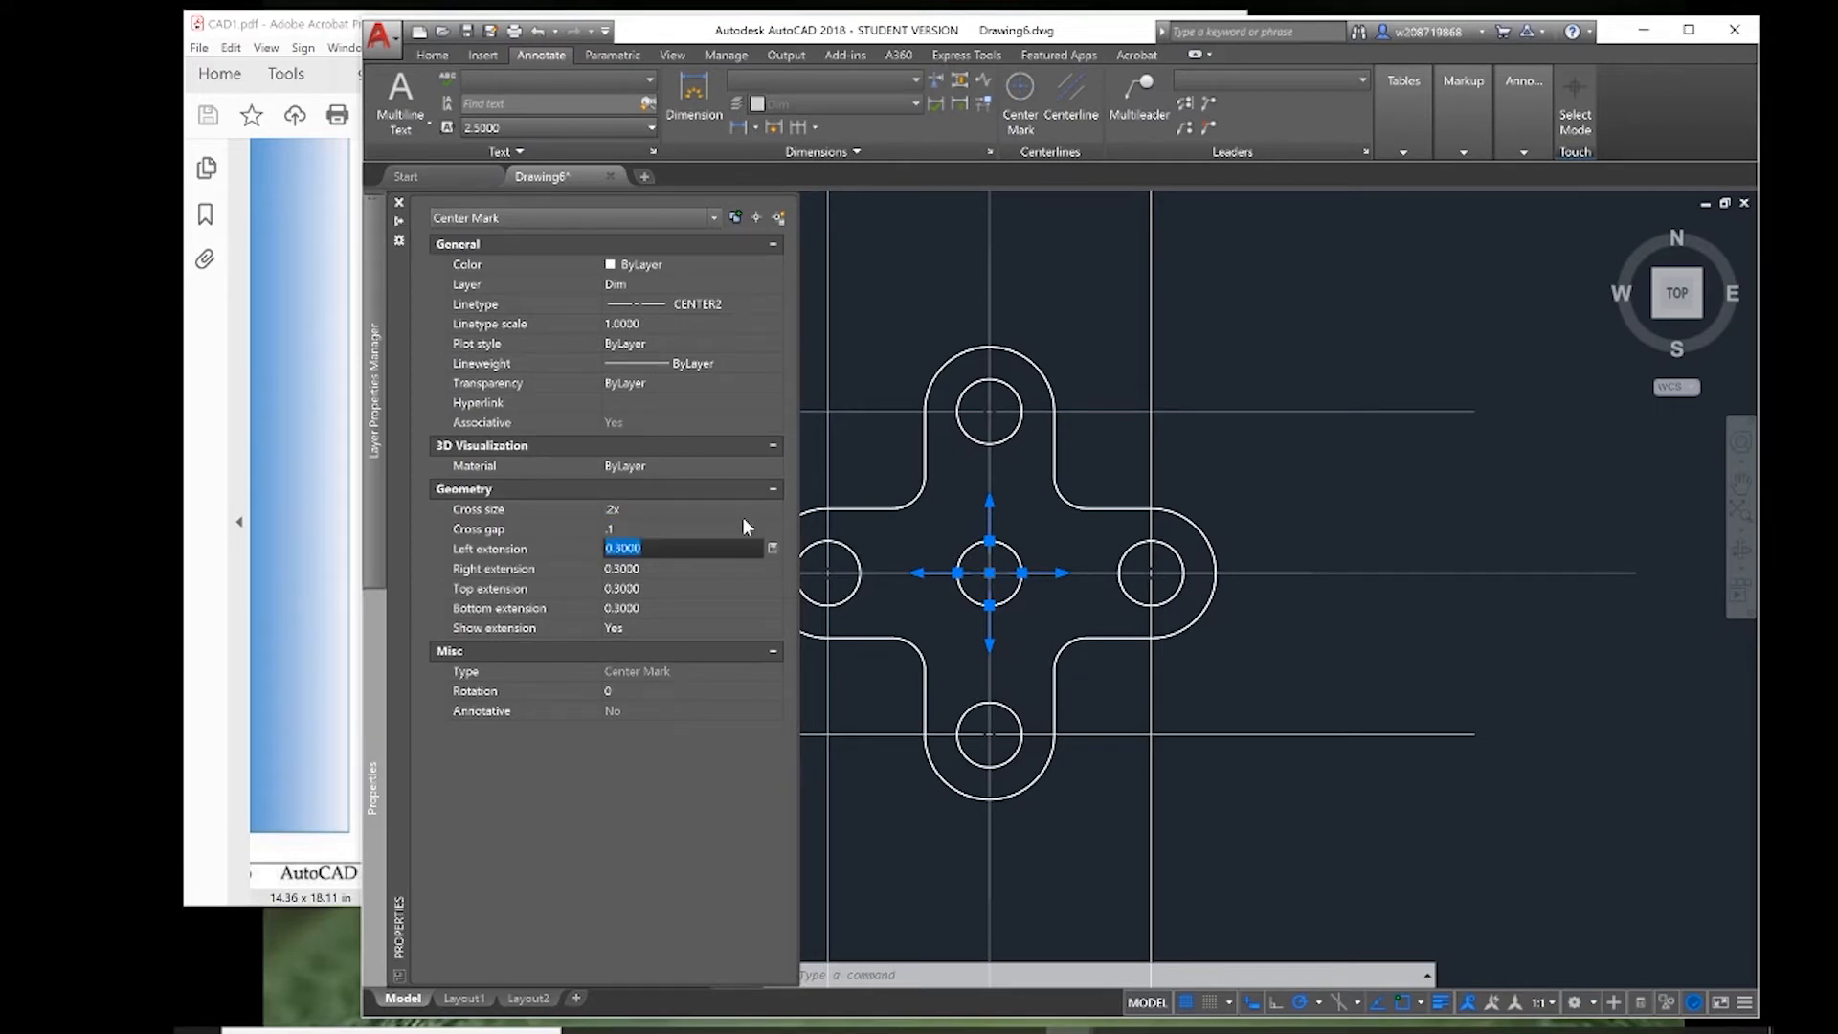
- Finish editing the central hole's center mark properties and clear the selection
{"action": "key", "text": "Return"}
{"action": "left_click", "coordinate": [1049, 622]}
{"action": "key", "text": "Escape"}
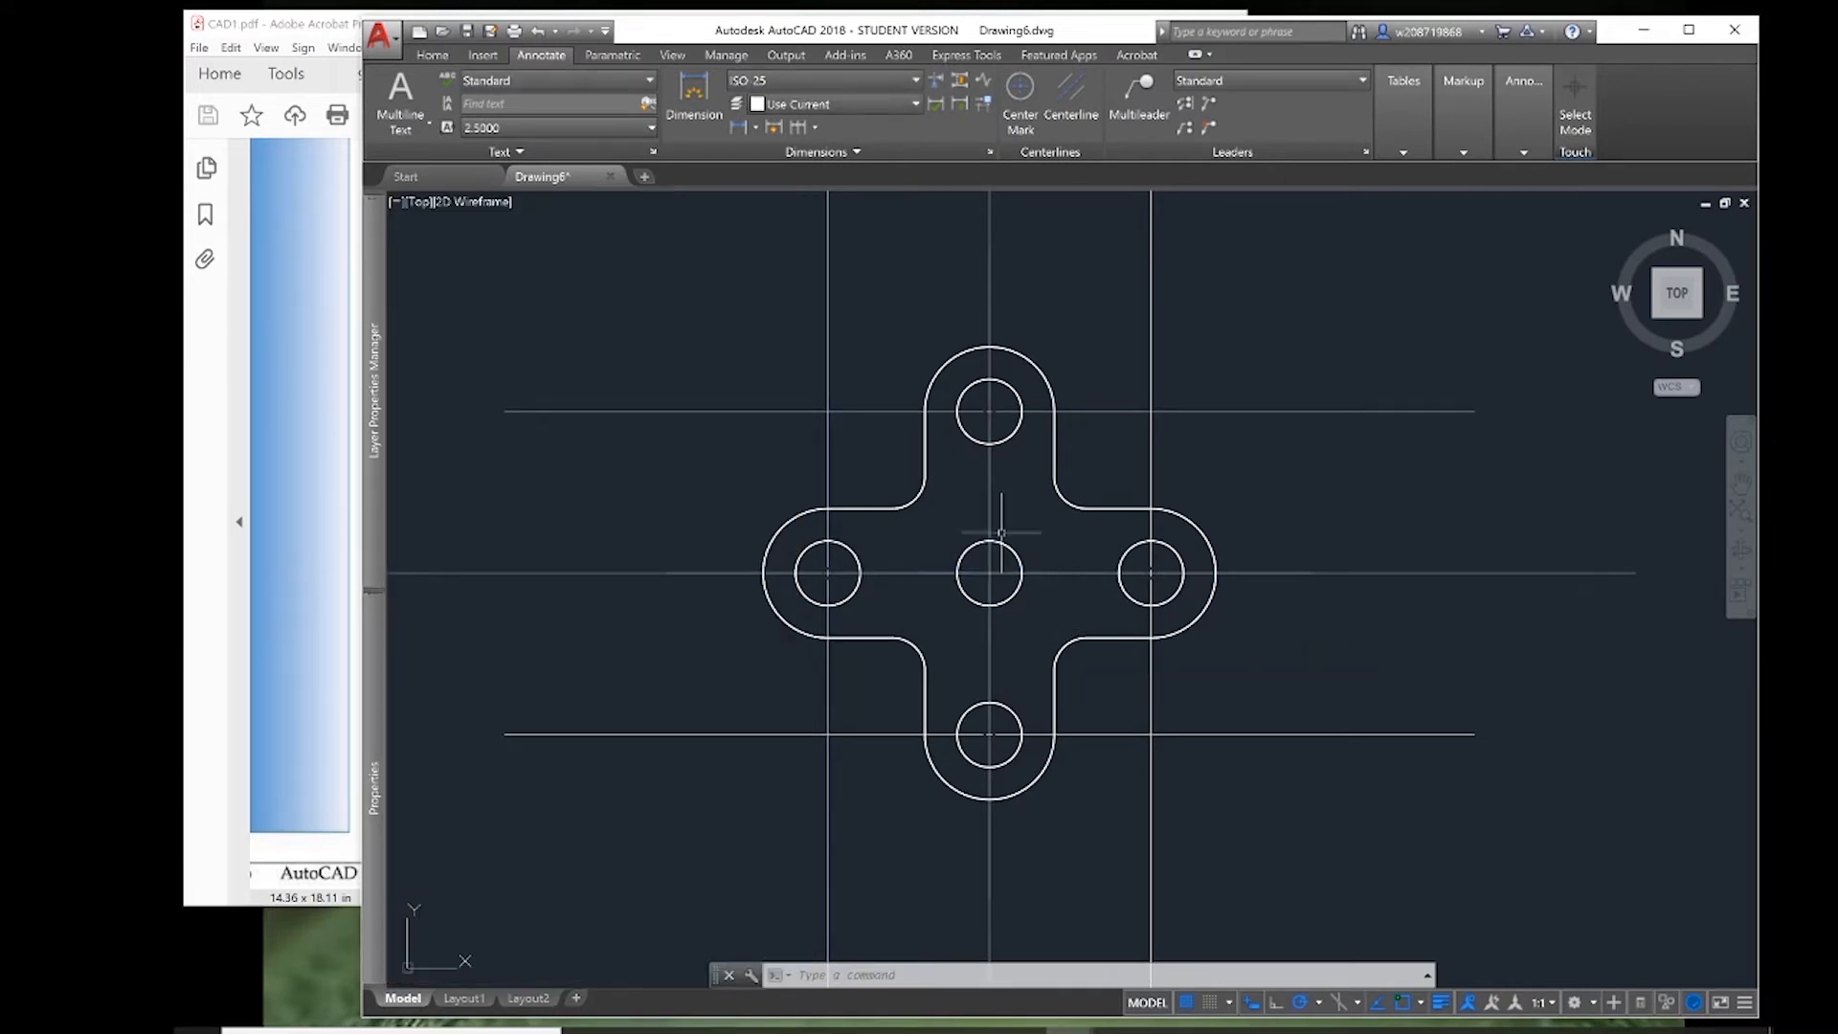
{"action": "left_click", "coordinate": [994, 571]}
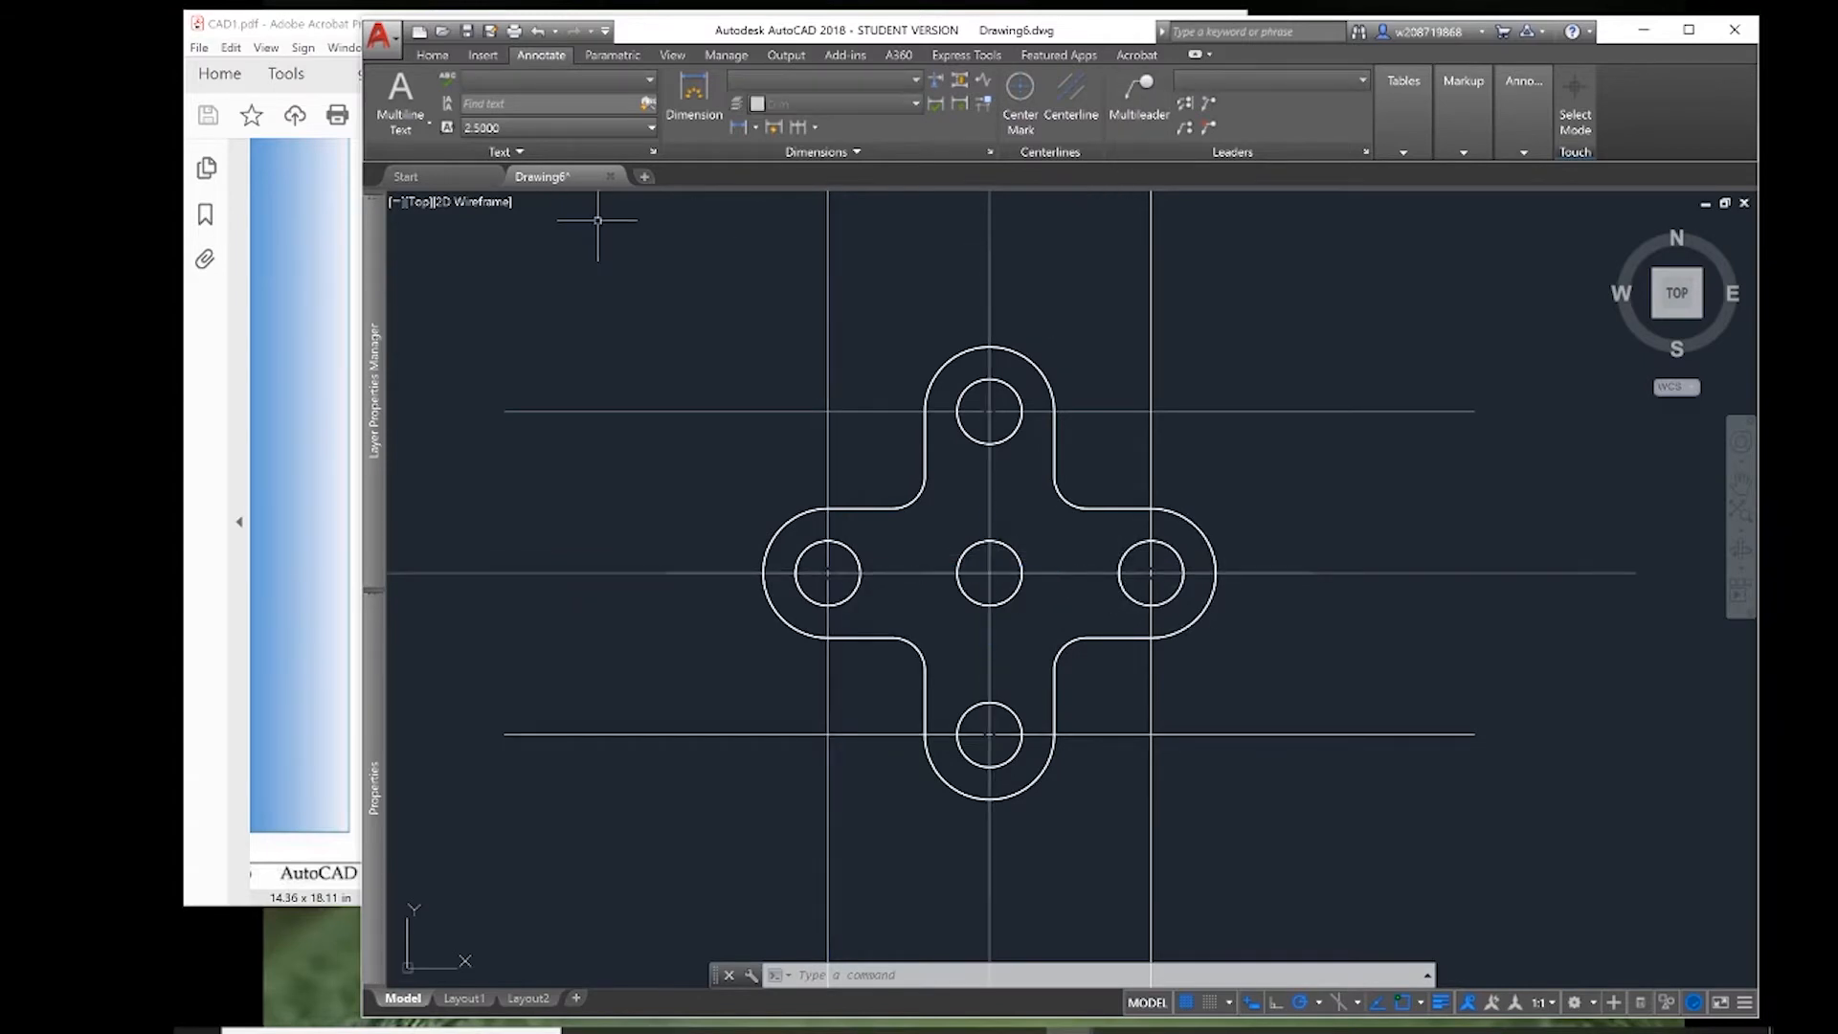
- Match the four outer center marks' properties to the central one, and compare the result with the P4-5 view in CAD1.pdf
{"action": "left_click", "coordinate": [433, 55]}
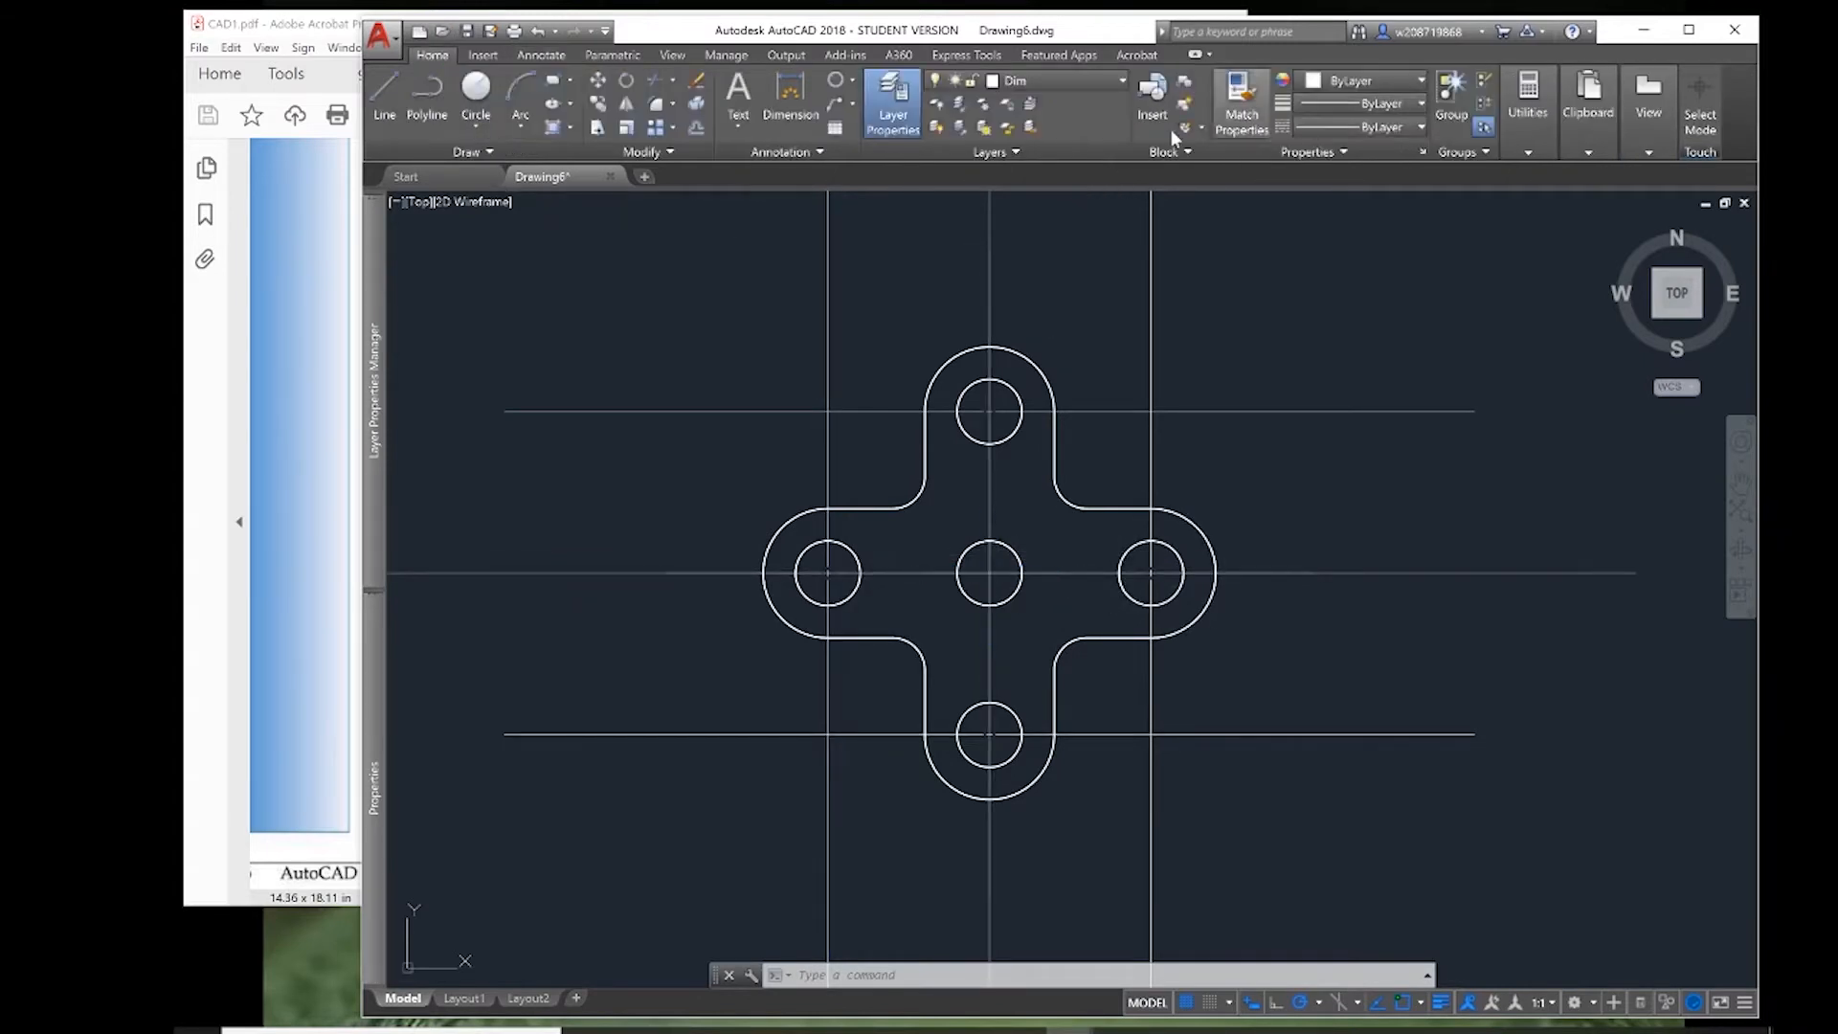
{"action": "left_click", "coordinate": [1241, 101]}
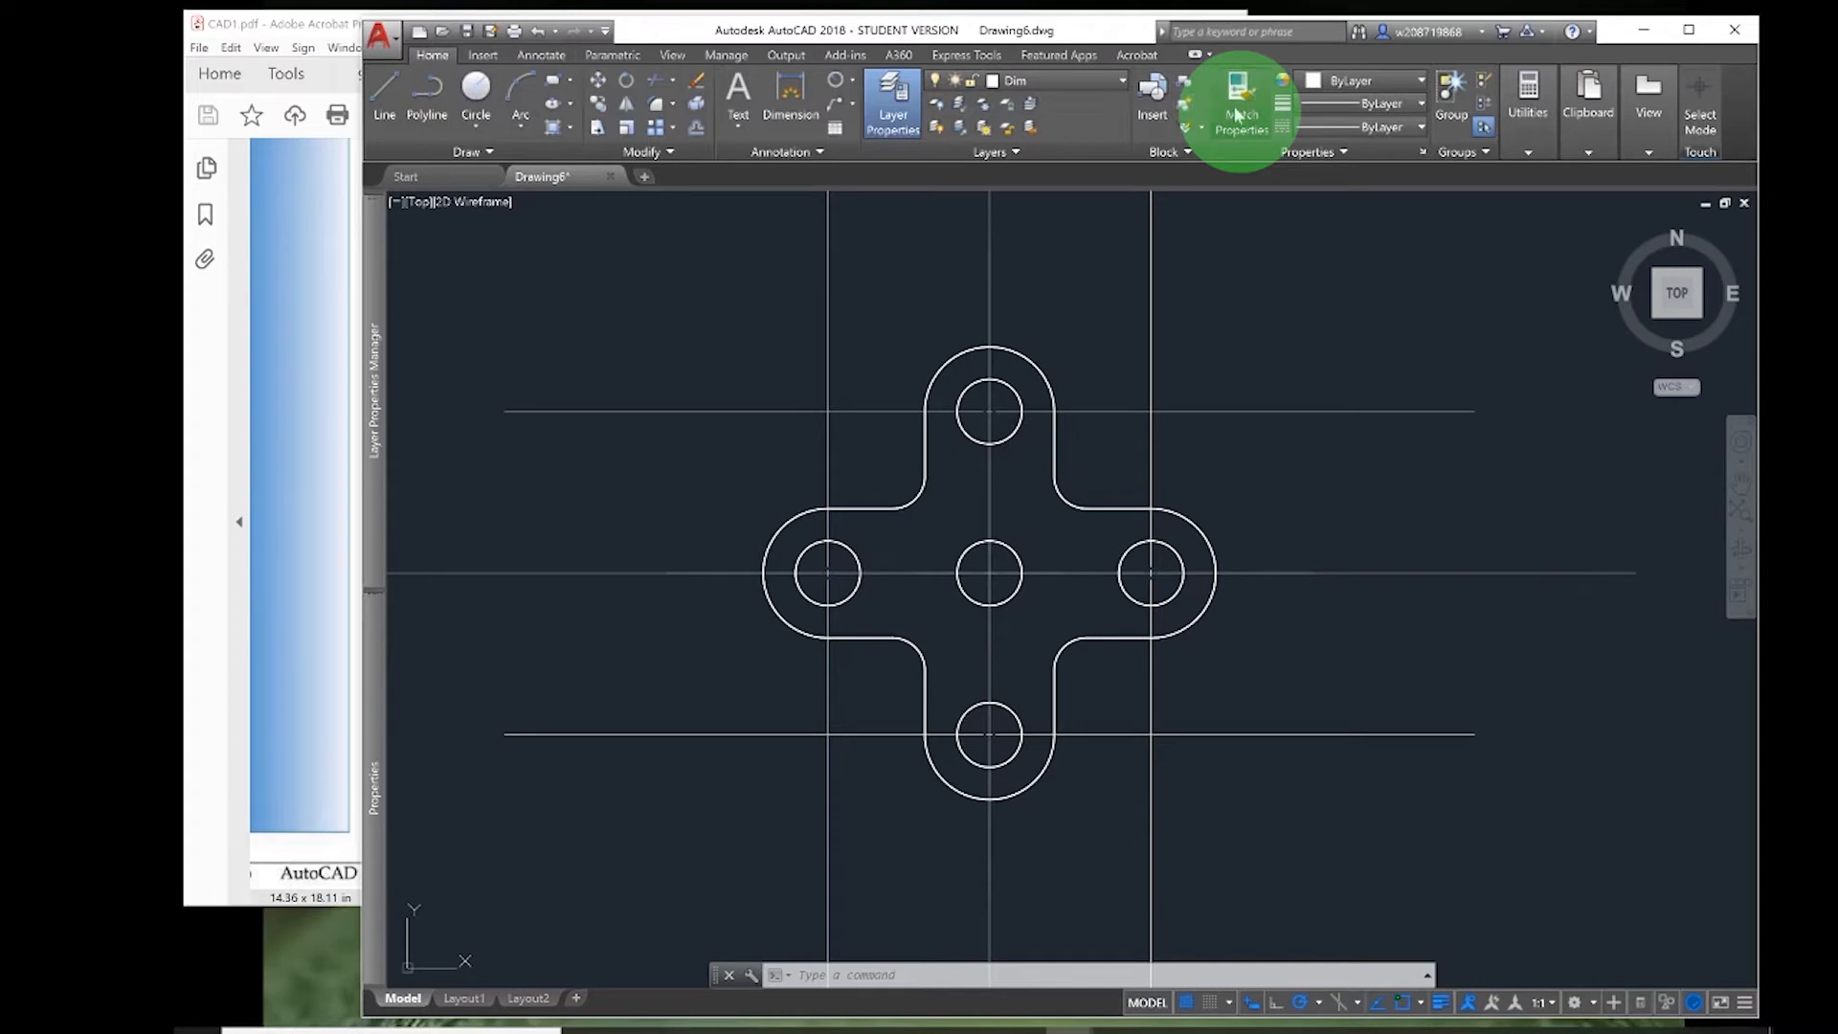
{"action": "left_click", "coordinate": [989, 571]}
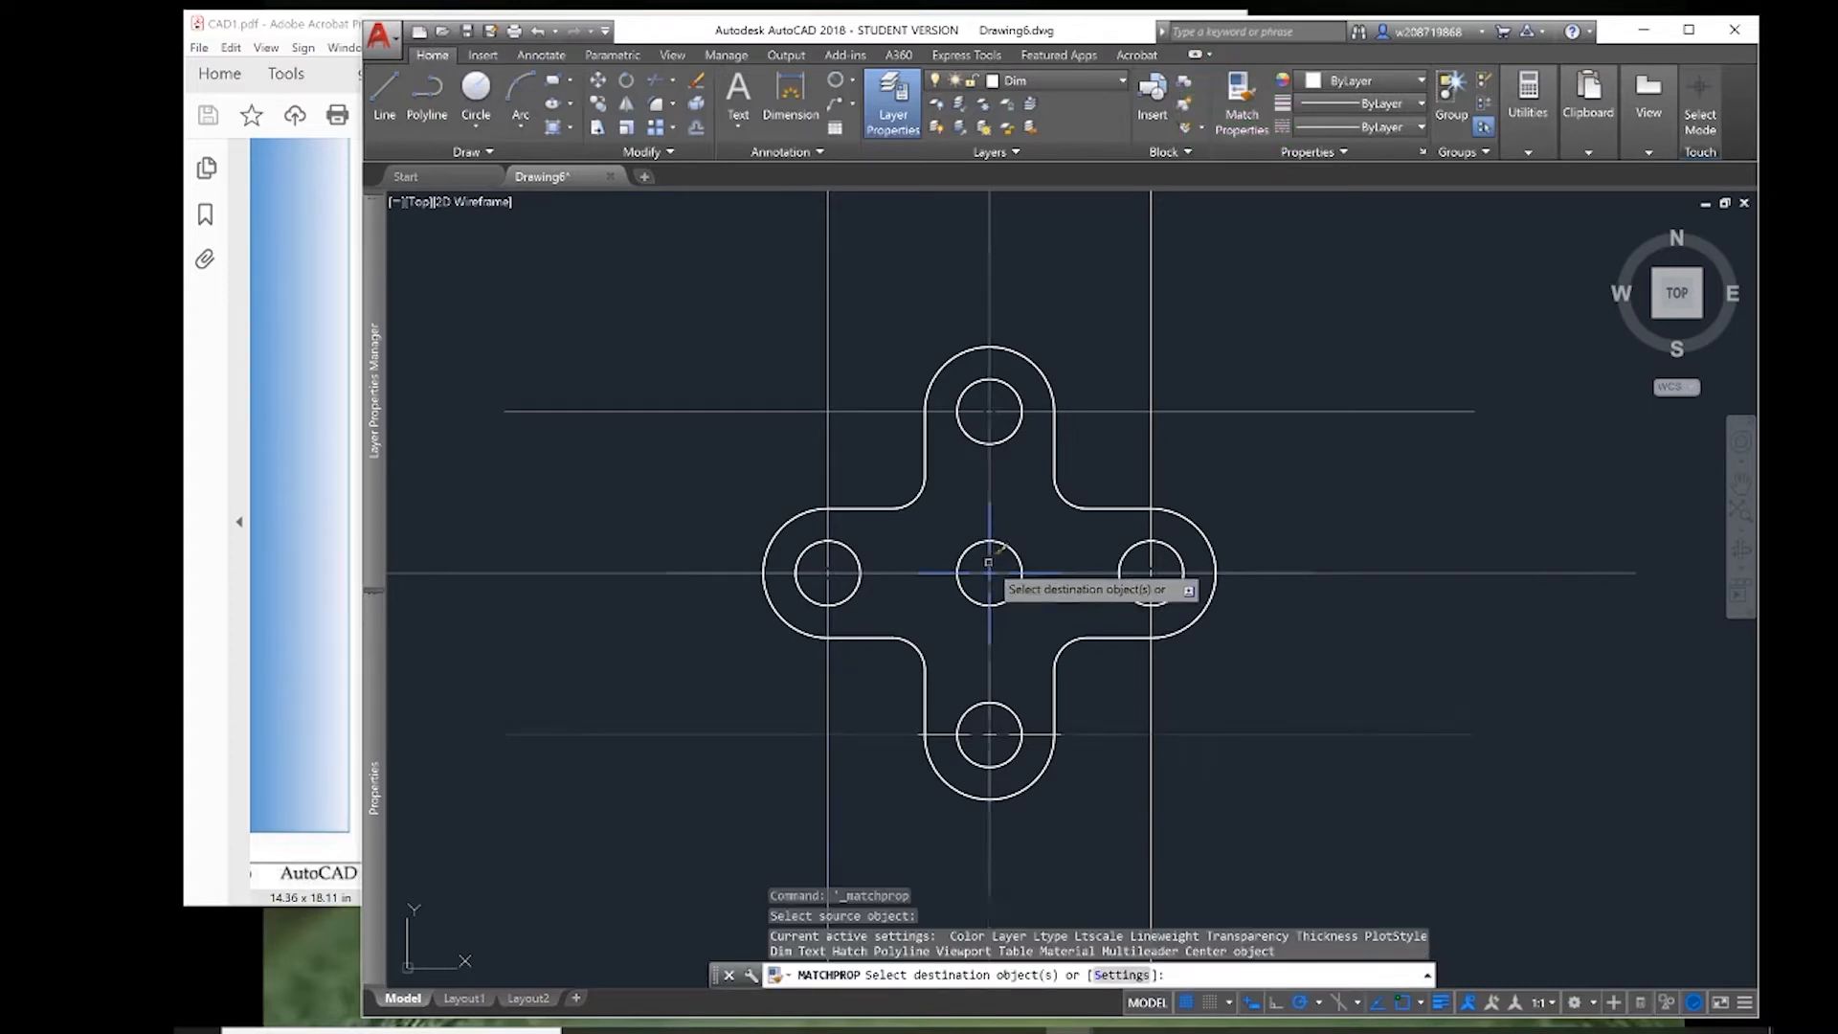
{"action": "left_click", "coordinate": [989, 303]}
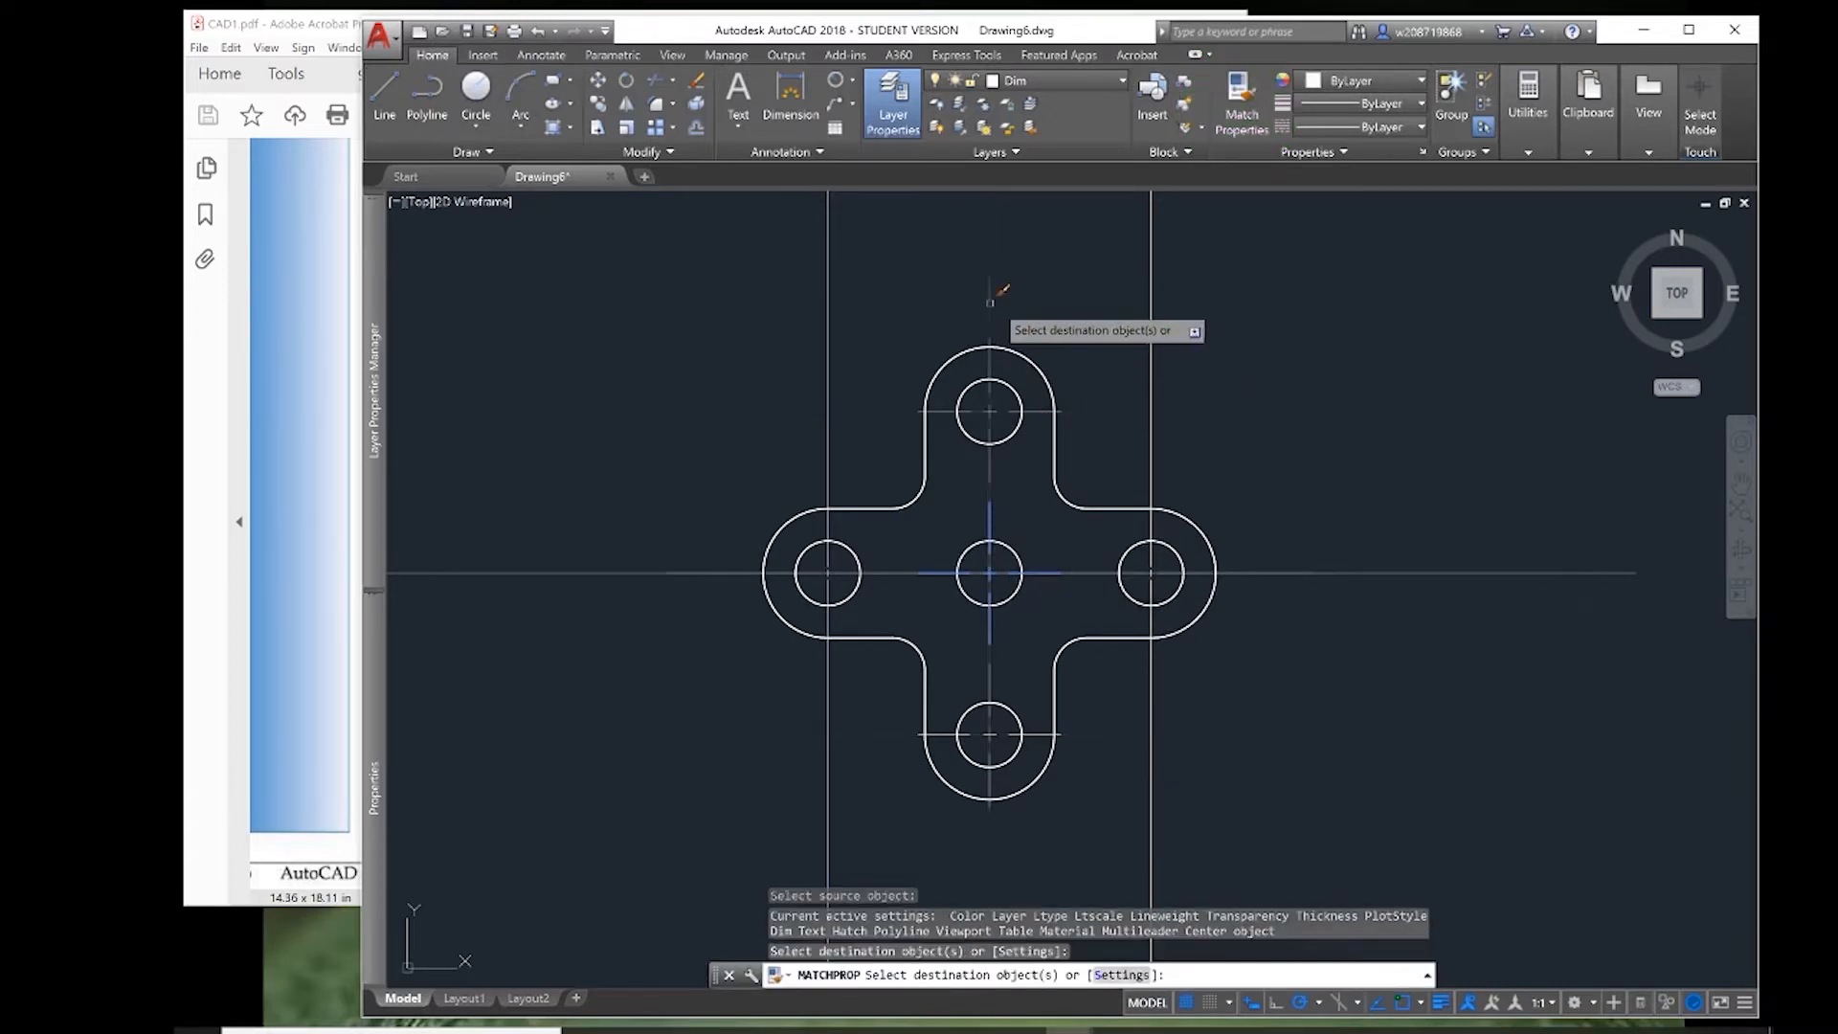
{"action": "left_click", "coordinate": [1157, 302]}
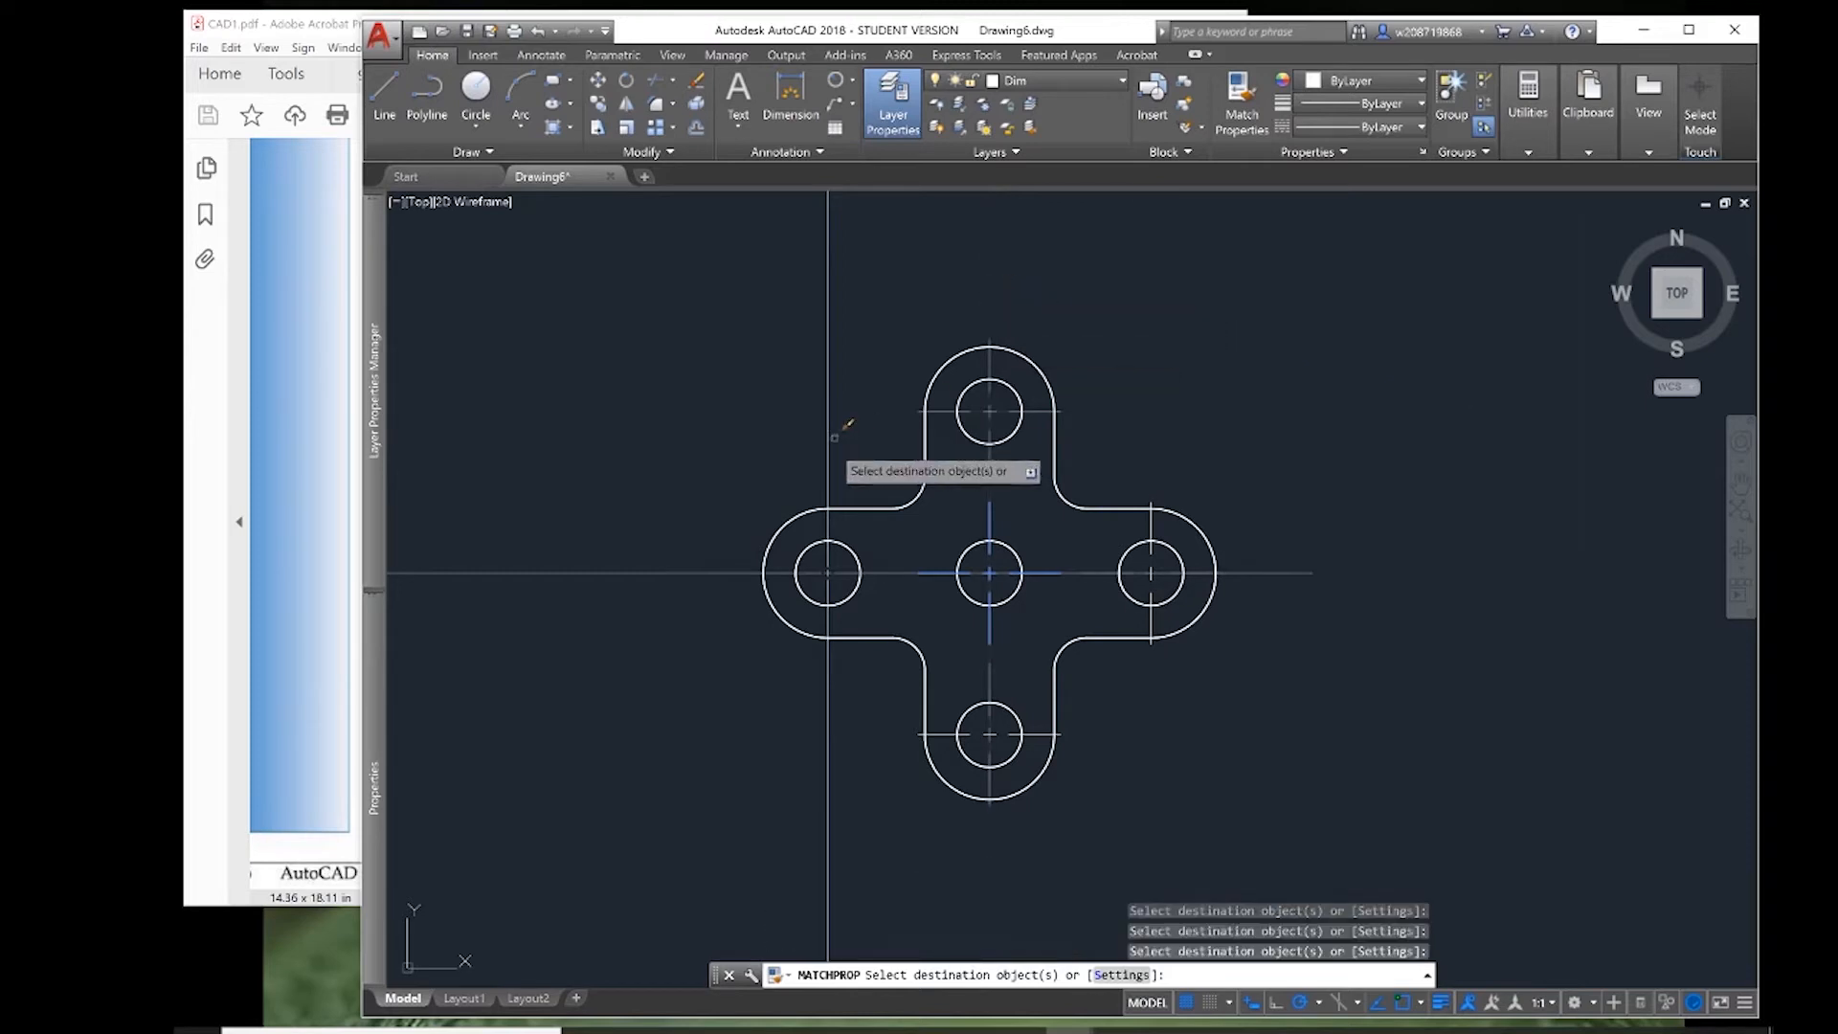
{"action": "left_click", "coordinate": [828, 446]}
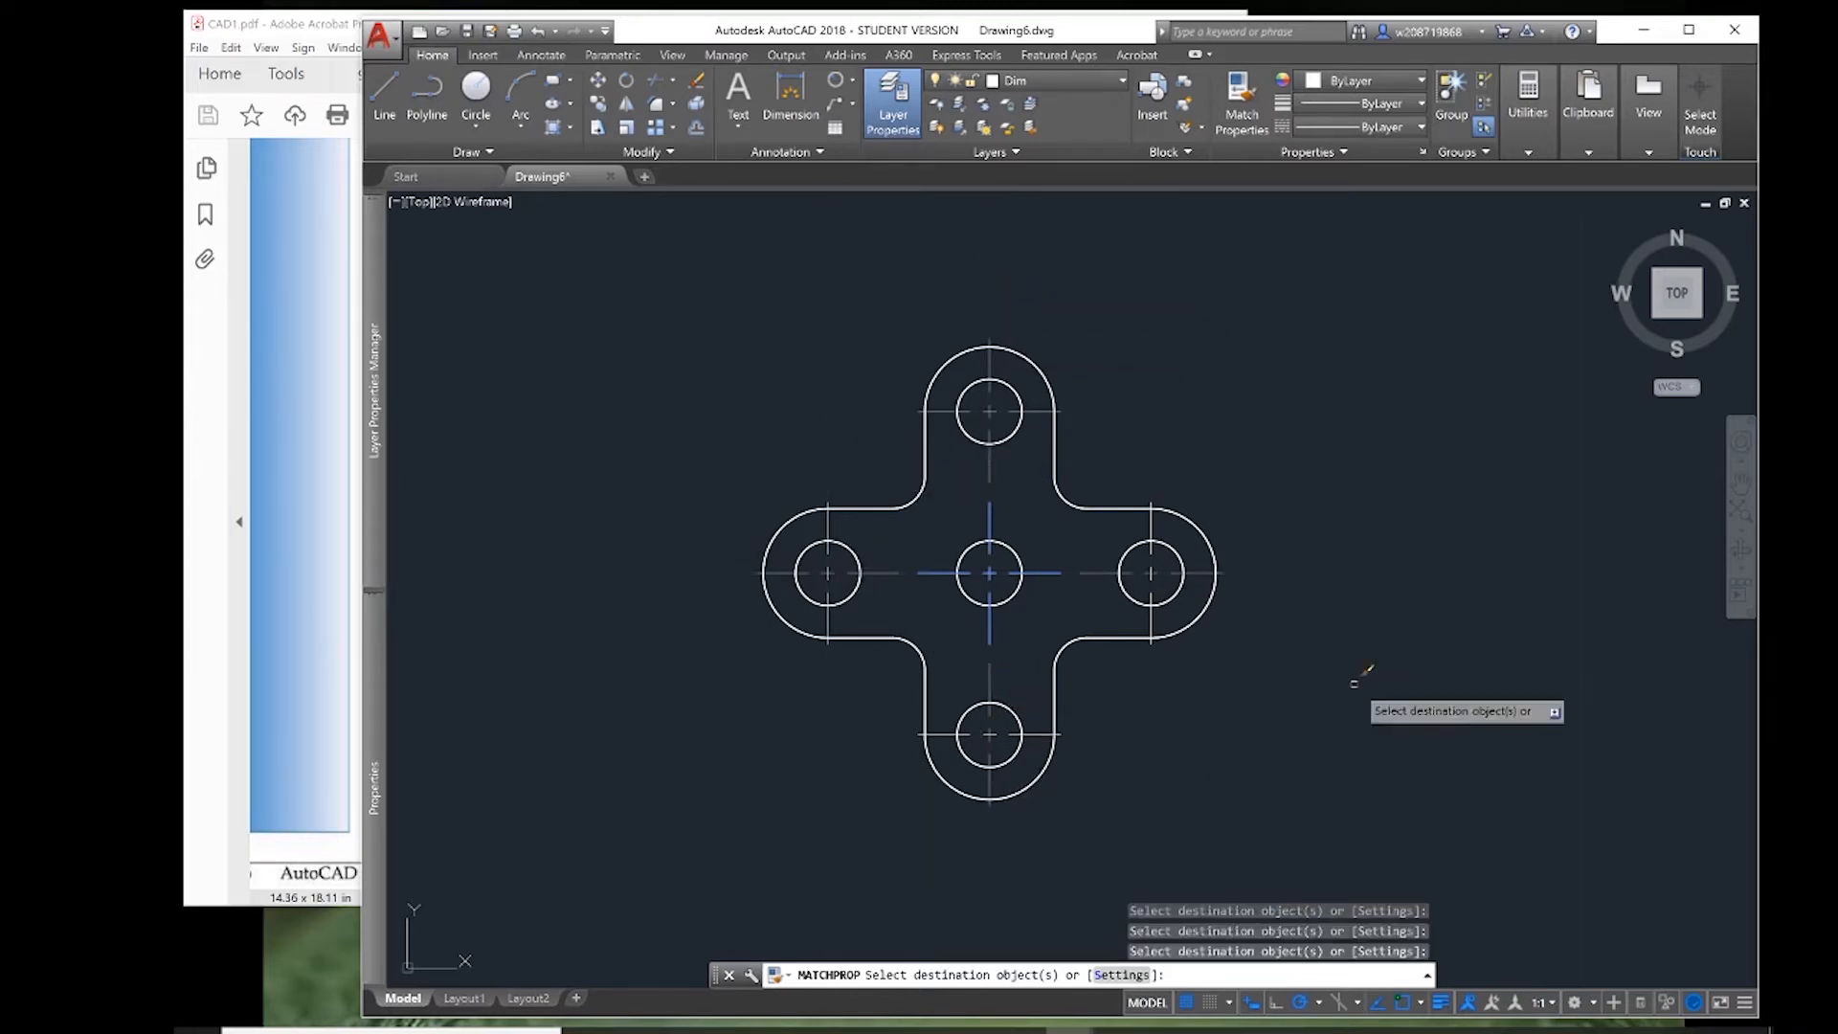
{"action": "left_click", "coordinate": [320, 589]}
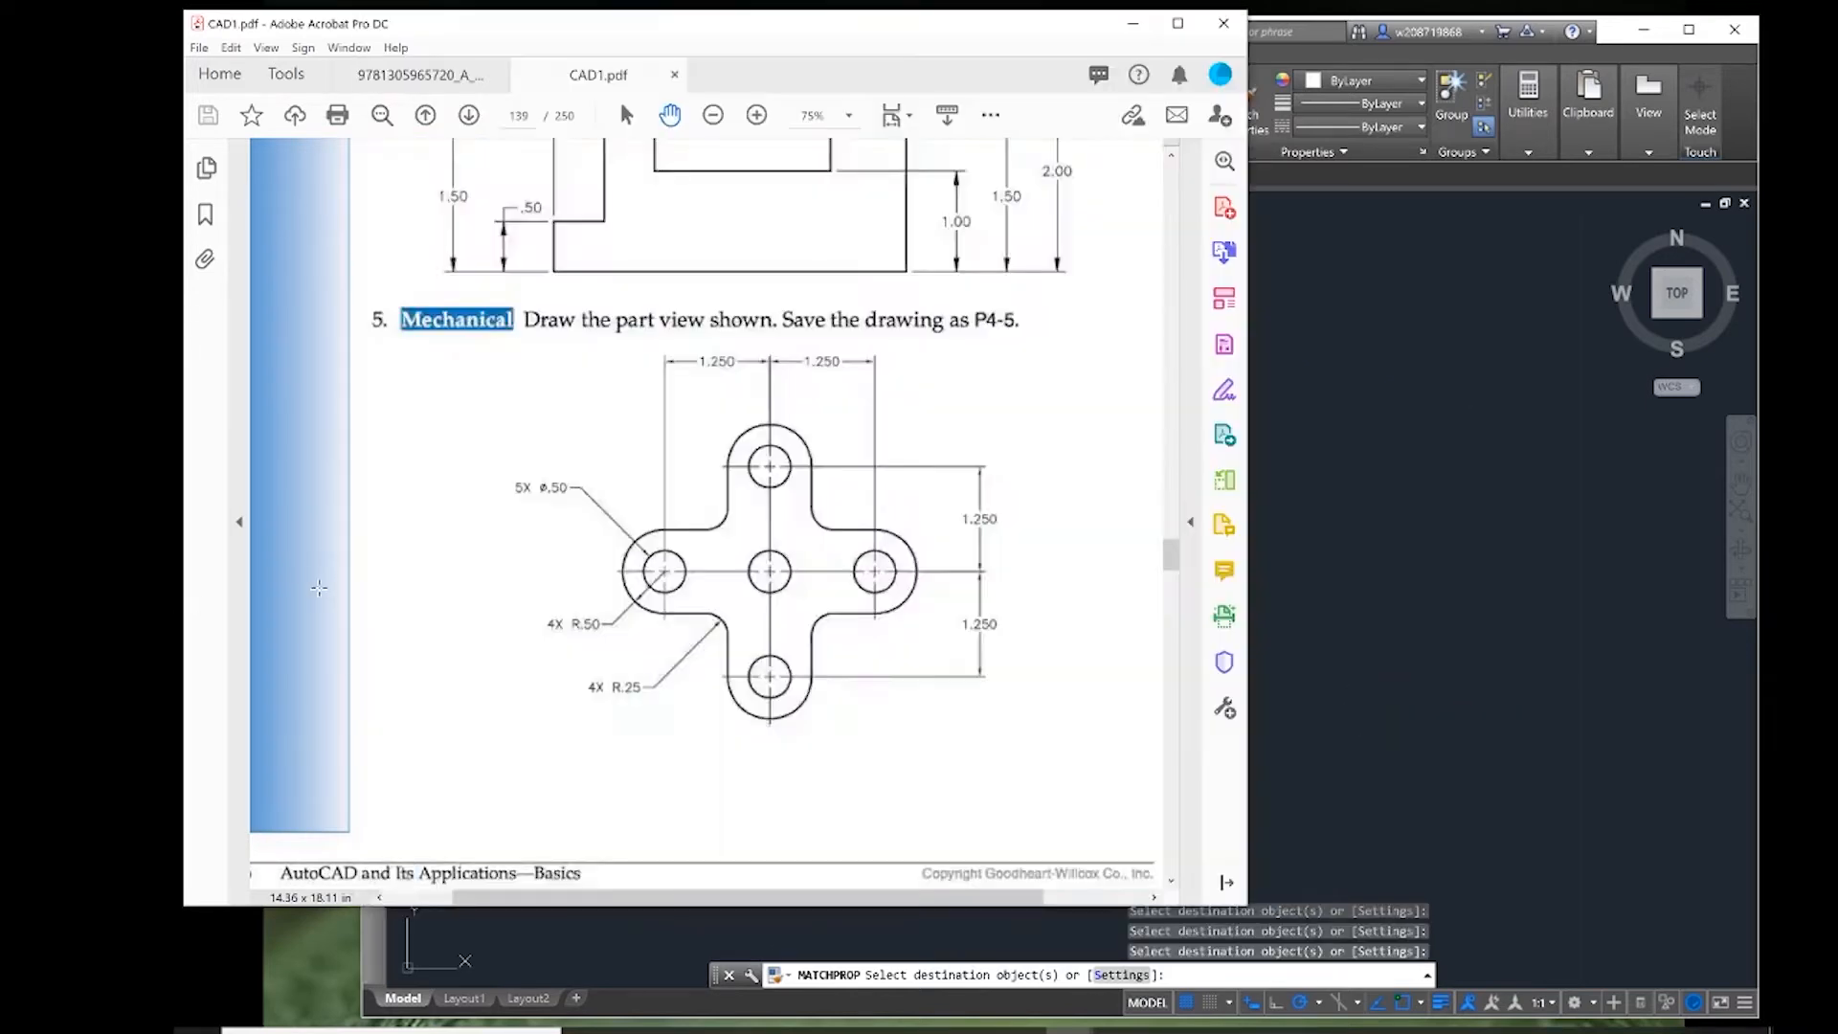
{"action": "left_click", "coordinate": [1361, 463]}
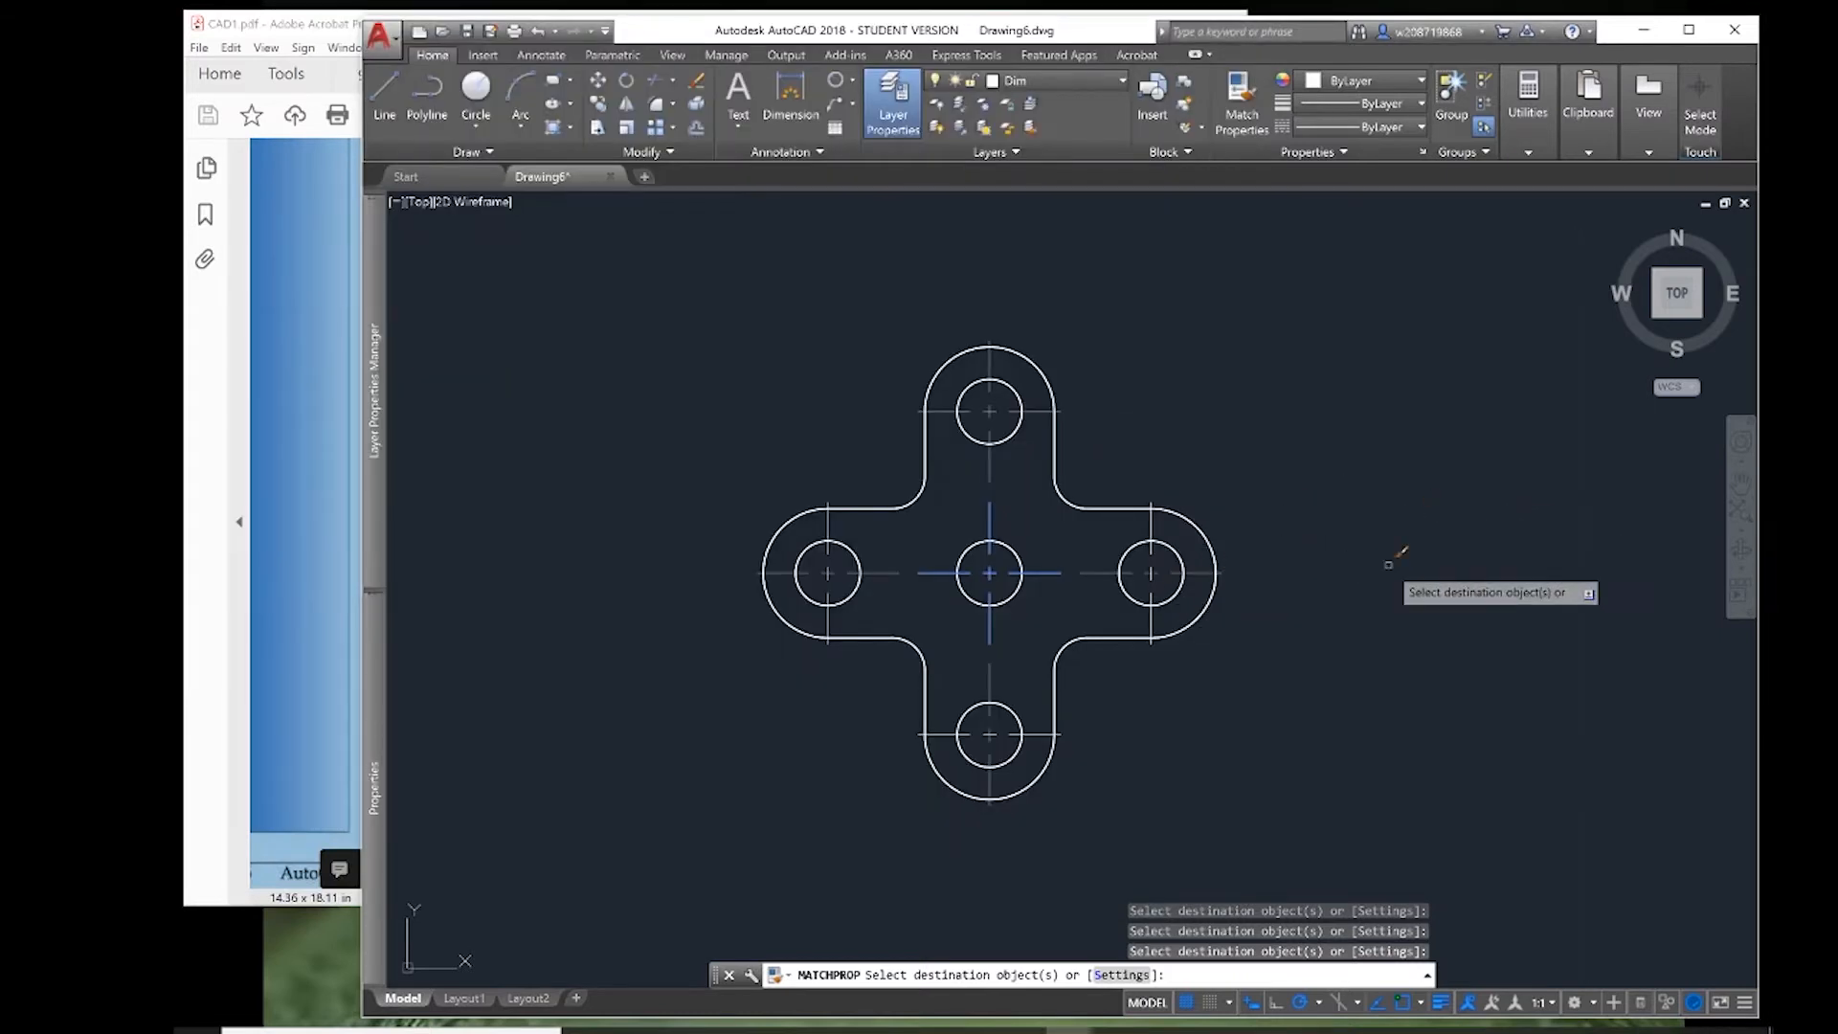
{"action": "key", "text": "Return"}
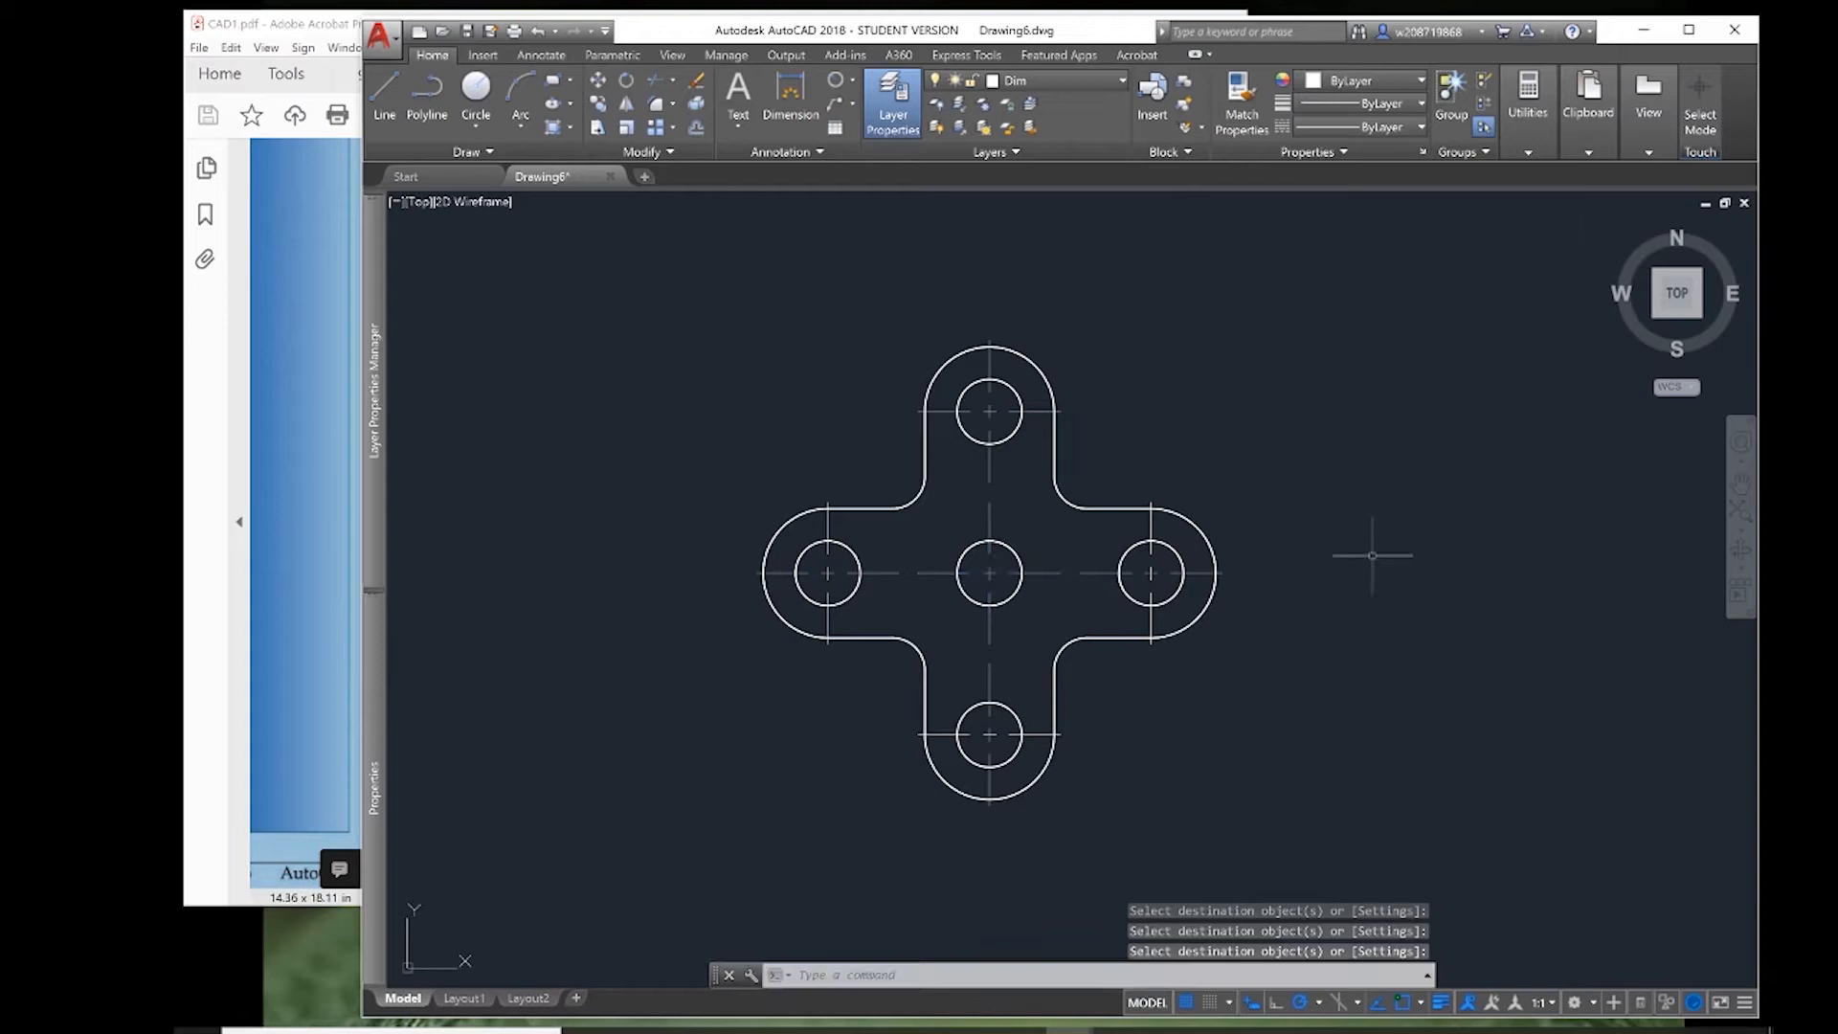
- Set the cross gap of all five holes' center marks to .07 and deselect them
{"action": "left_click", "coordinate": [1159, 527]}
{"action": "left_click", "coordinate": [1146, 530]}
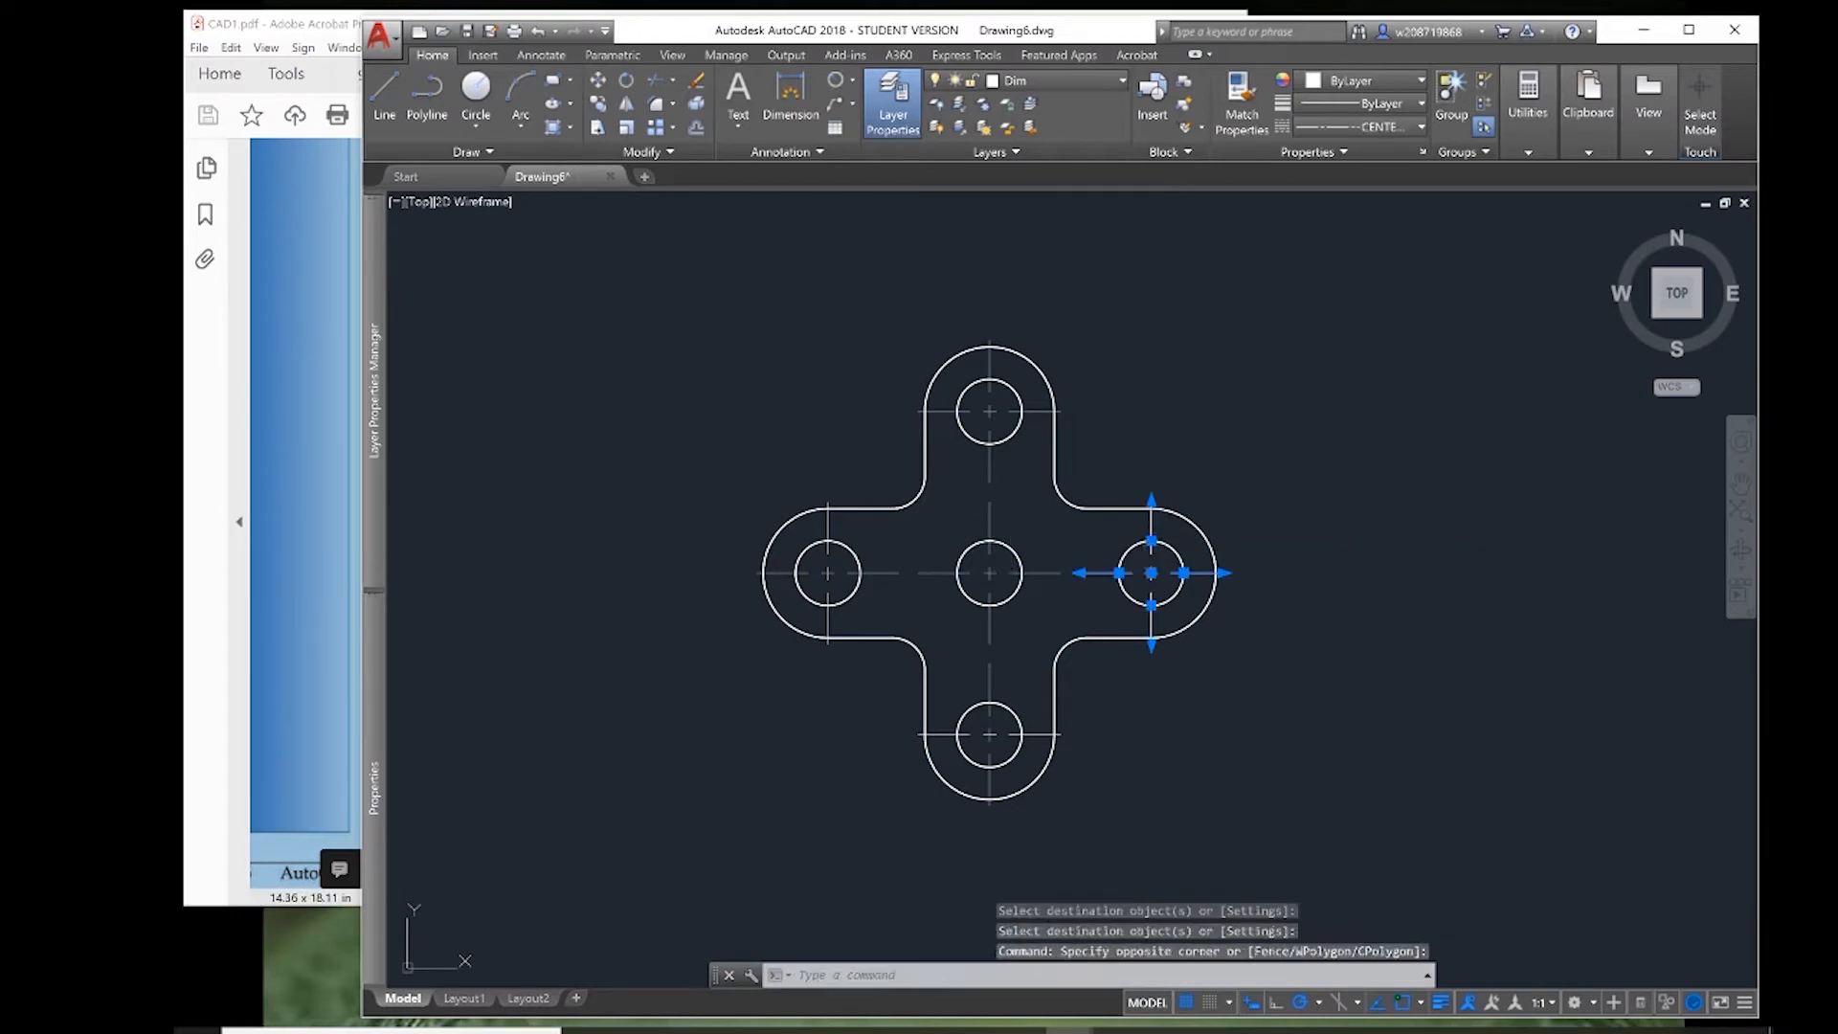
{"action": "left_click", "coordinate": [1001, 526]}
{"action": "left_click", "coordinate": [980, 532]}
{"action": "left_click", "coordinate": [840, 526]}
{"action": "left_click", "coordinate": [824, 529]}
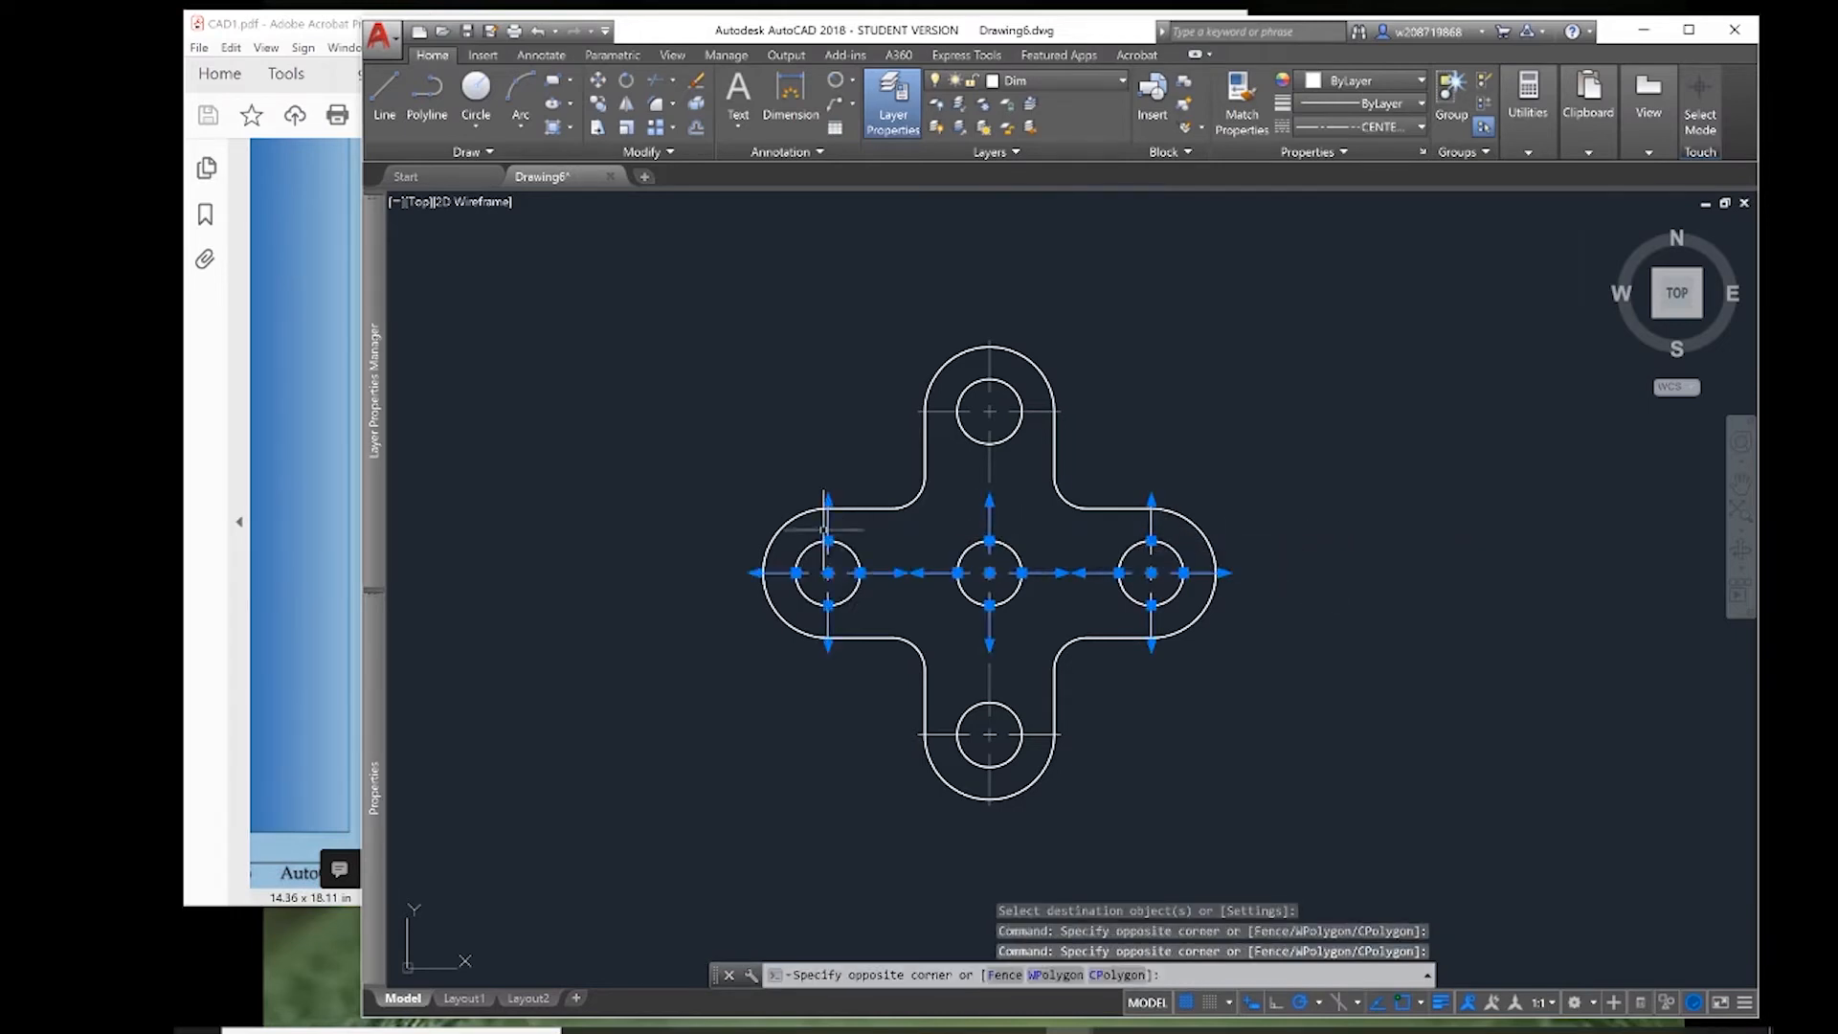
{"action": "left_click", "coordinate": [1010, 423]}
{"action": "left_click", "coordinate": [978, 477]}
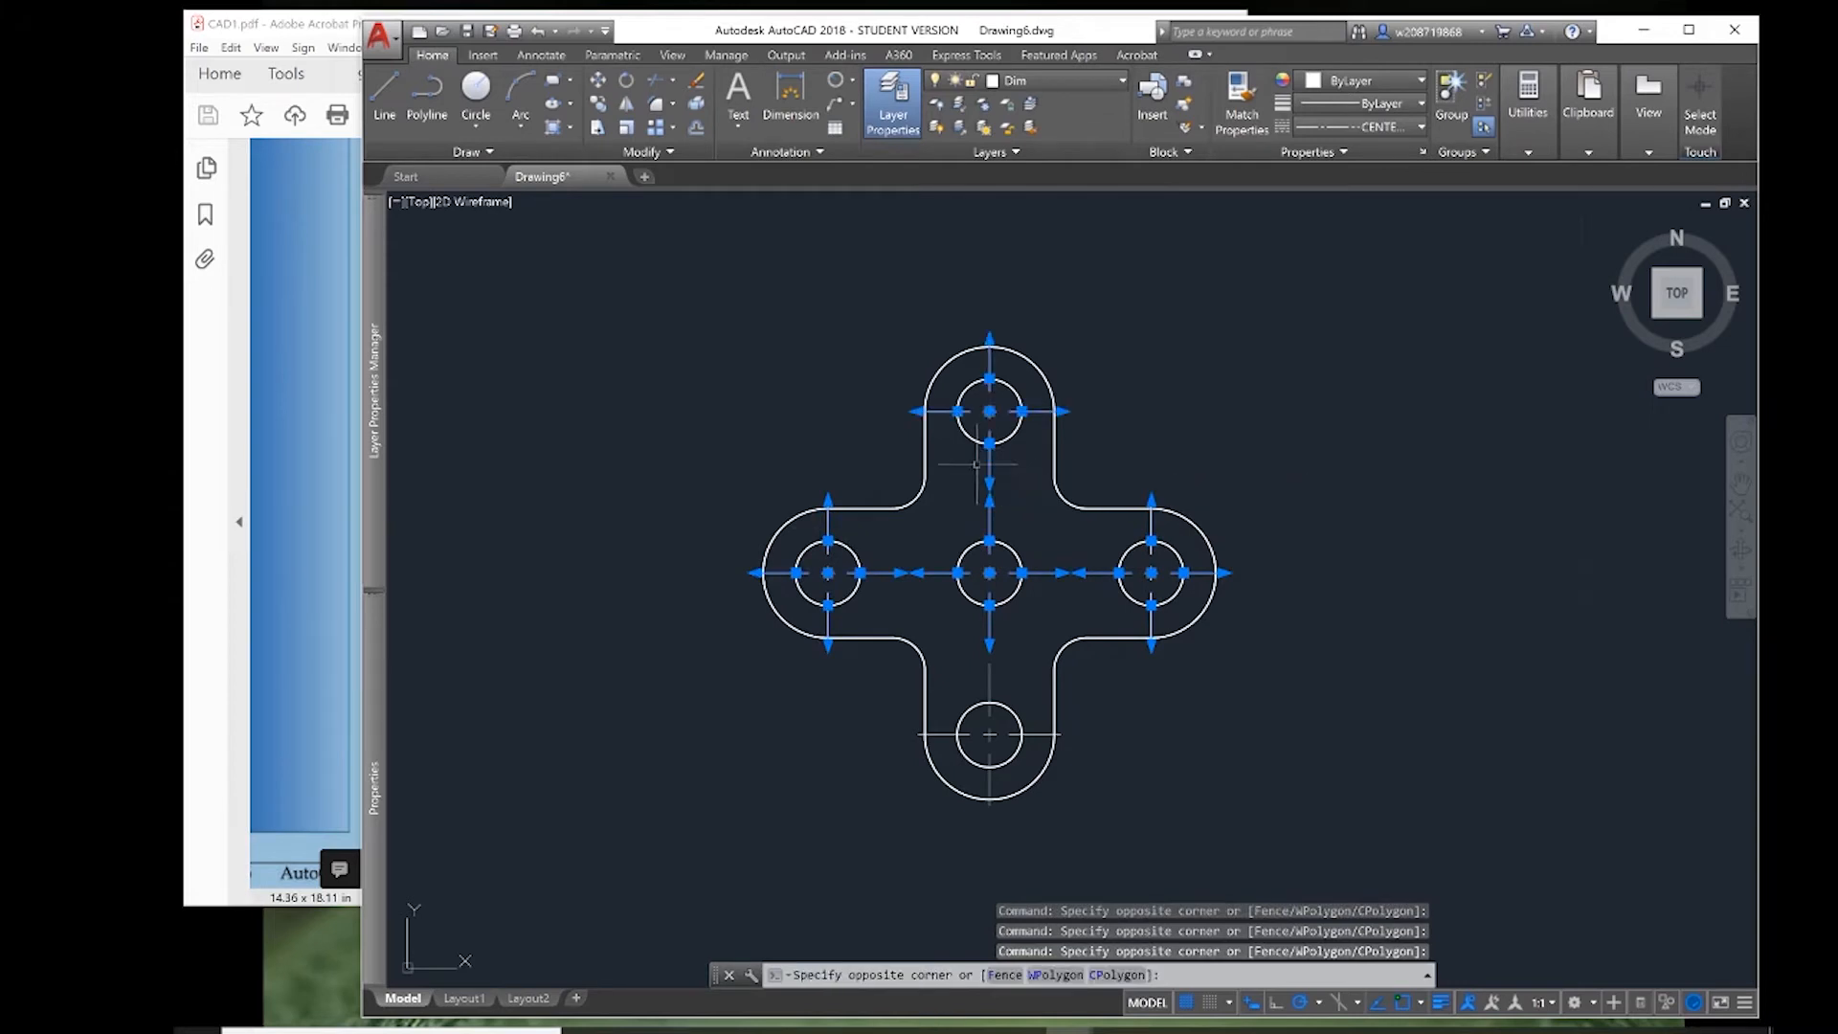
{"action": "left_click", "coordinate": [1005, 658]}
{"action": "left_click", "coordinate": [977, 675]}
{"action": "key", "text": "ctrl+1"}
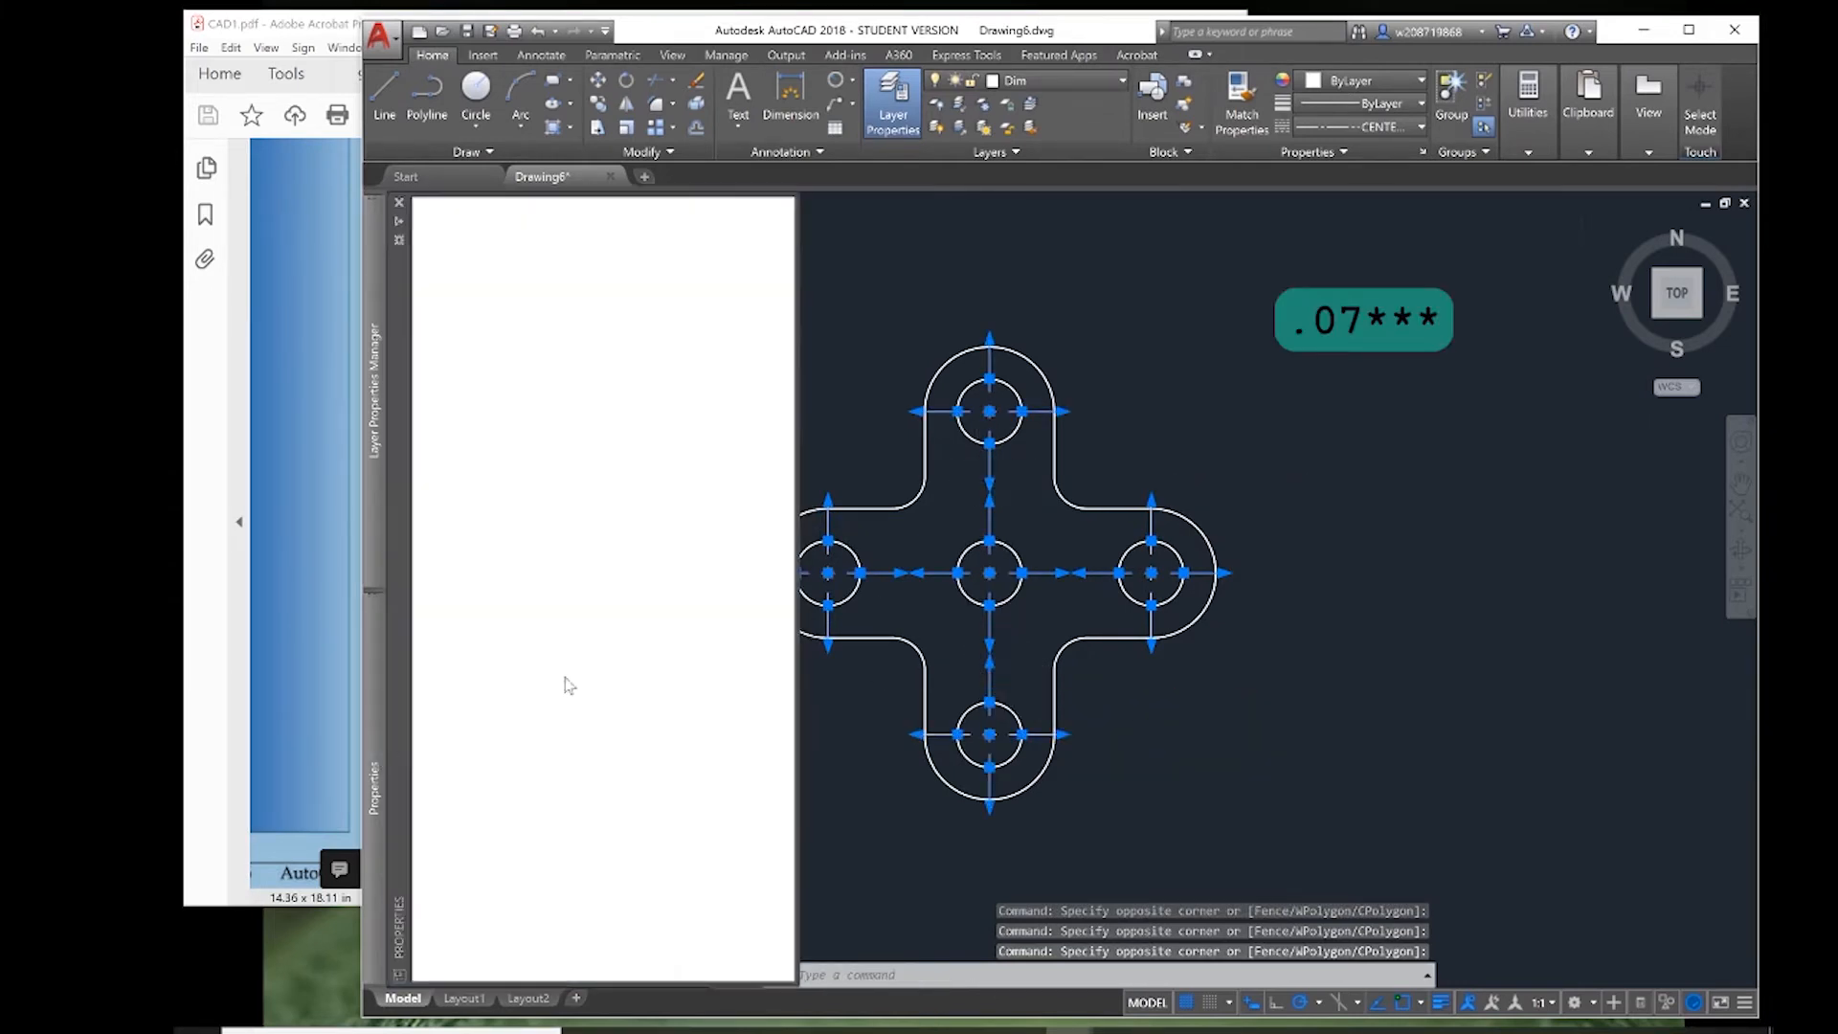
{"action": "left_click", "coordinate": [618, 529]}
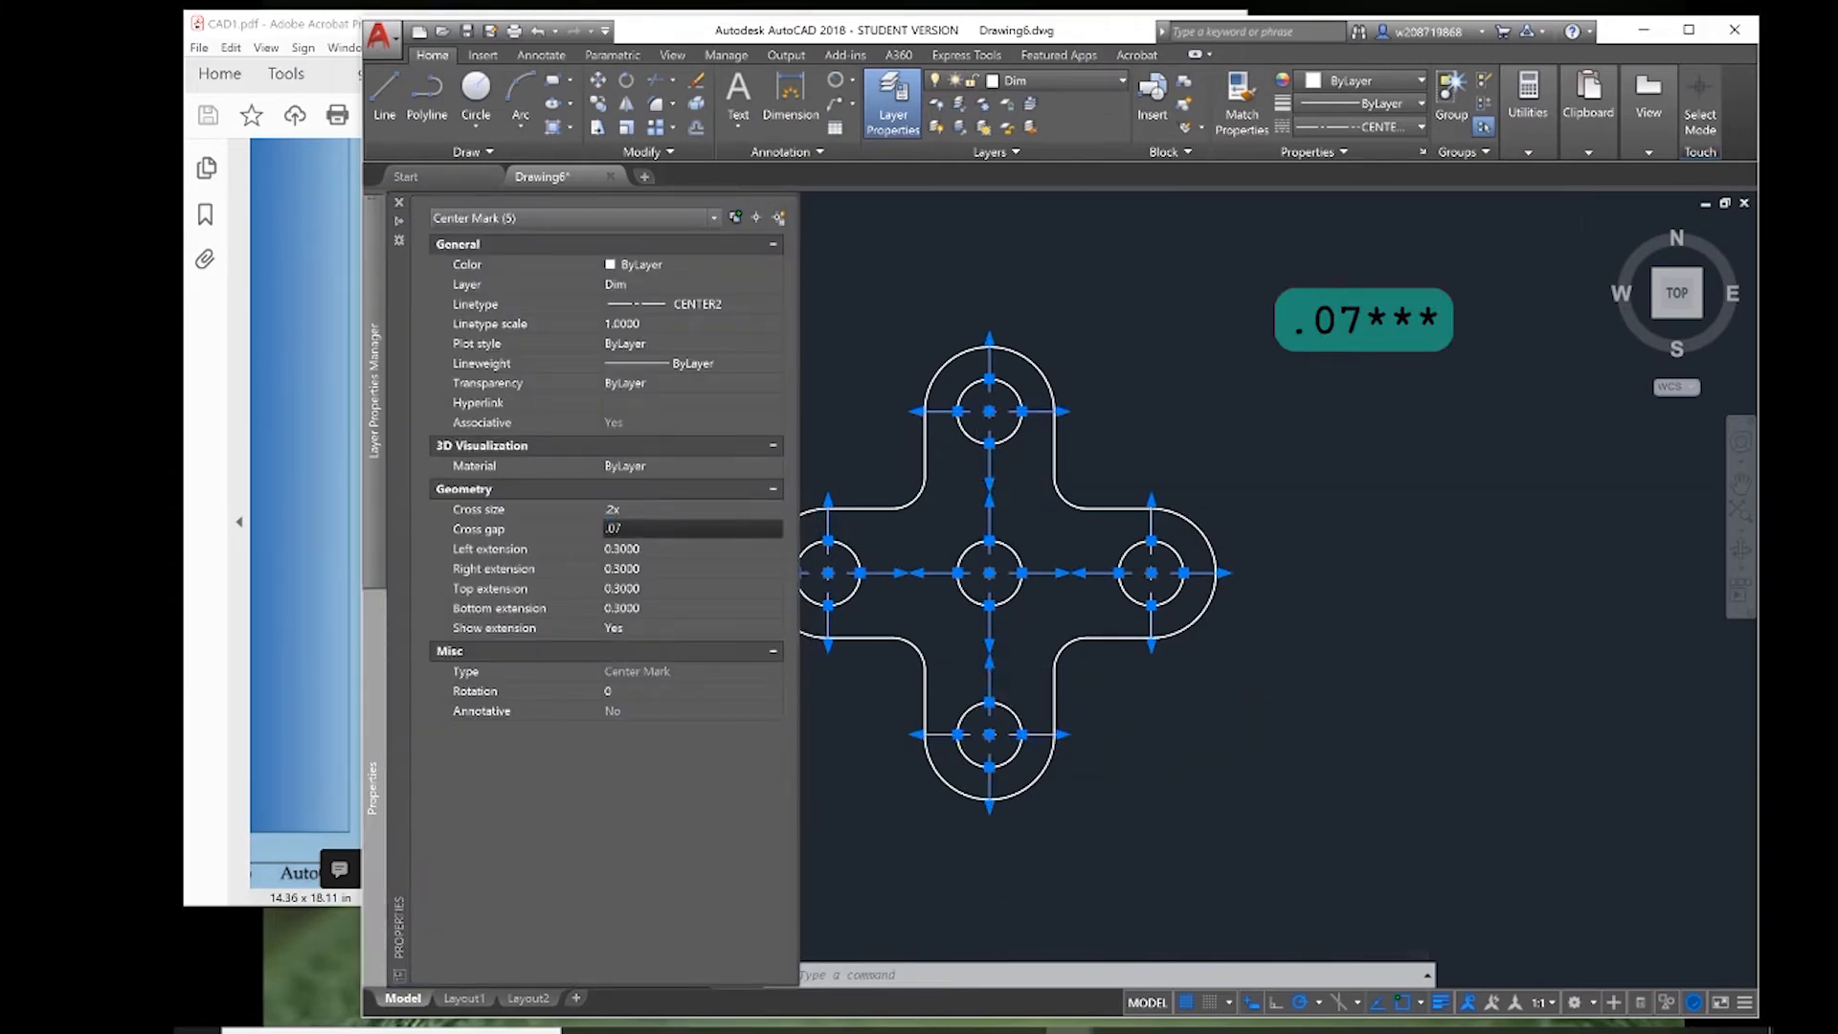
{"action": "key", "text": "Return"}
{"action": "key", "text": "Escape"}
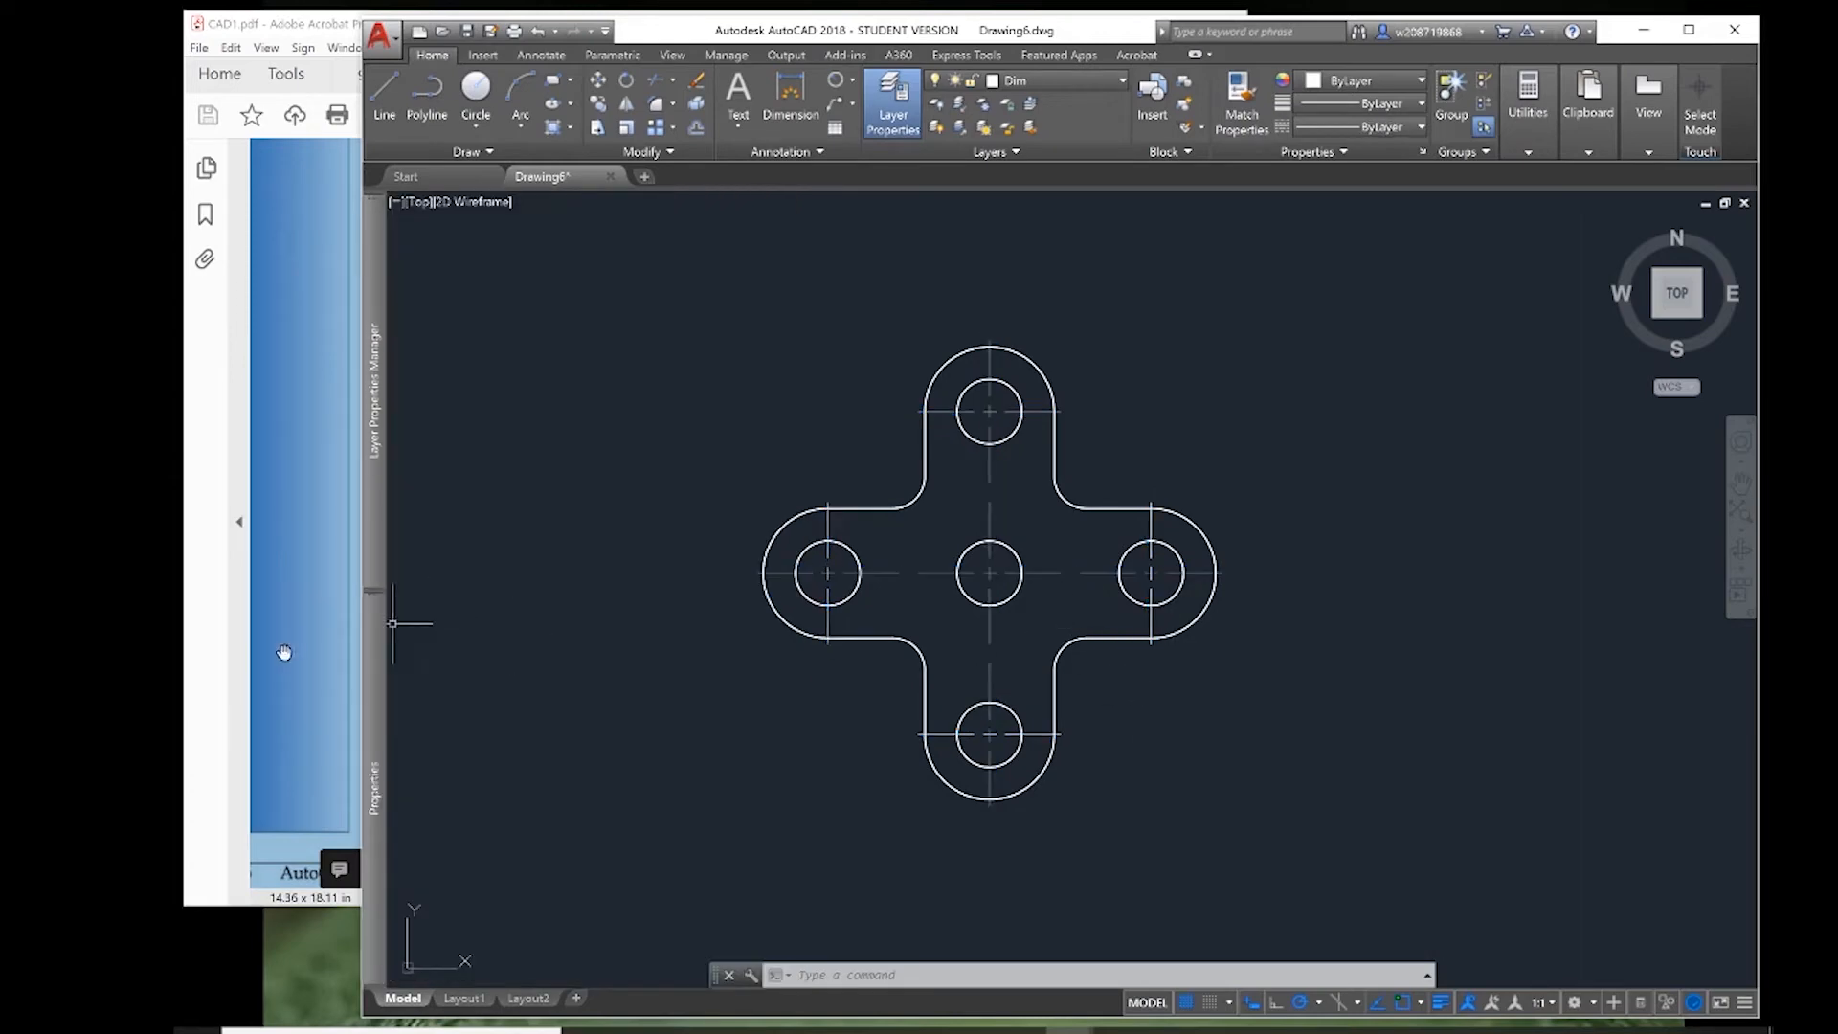
- Examine how the central hole's center lines extend in the P4-5 view in CAD1.pdf, and return to AutoCAD
{"action": "key", "text": "alt+Tab"}
{"action": "key", "text": "alt+Tab"}
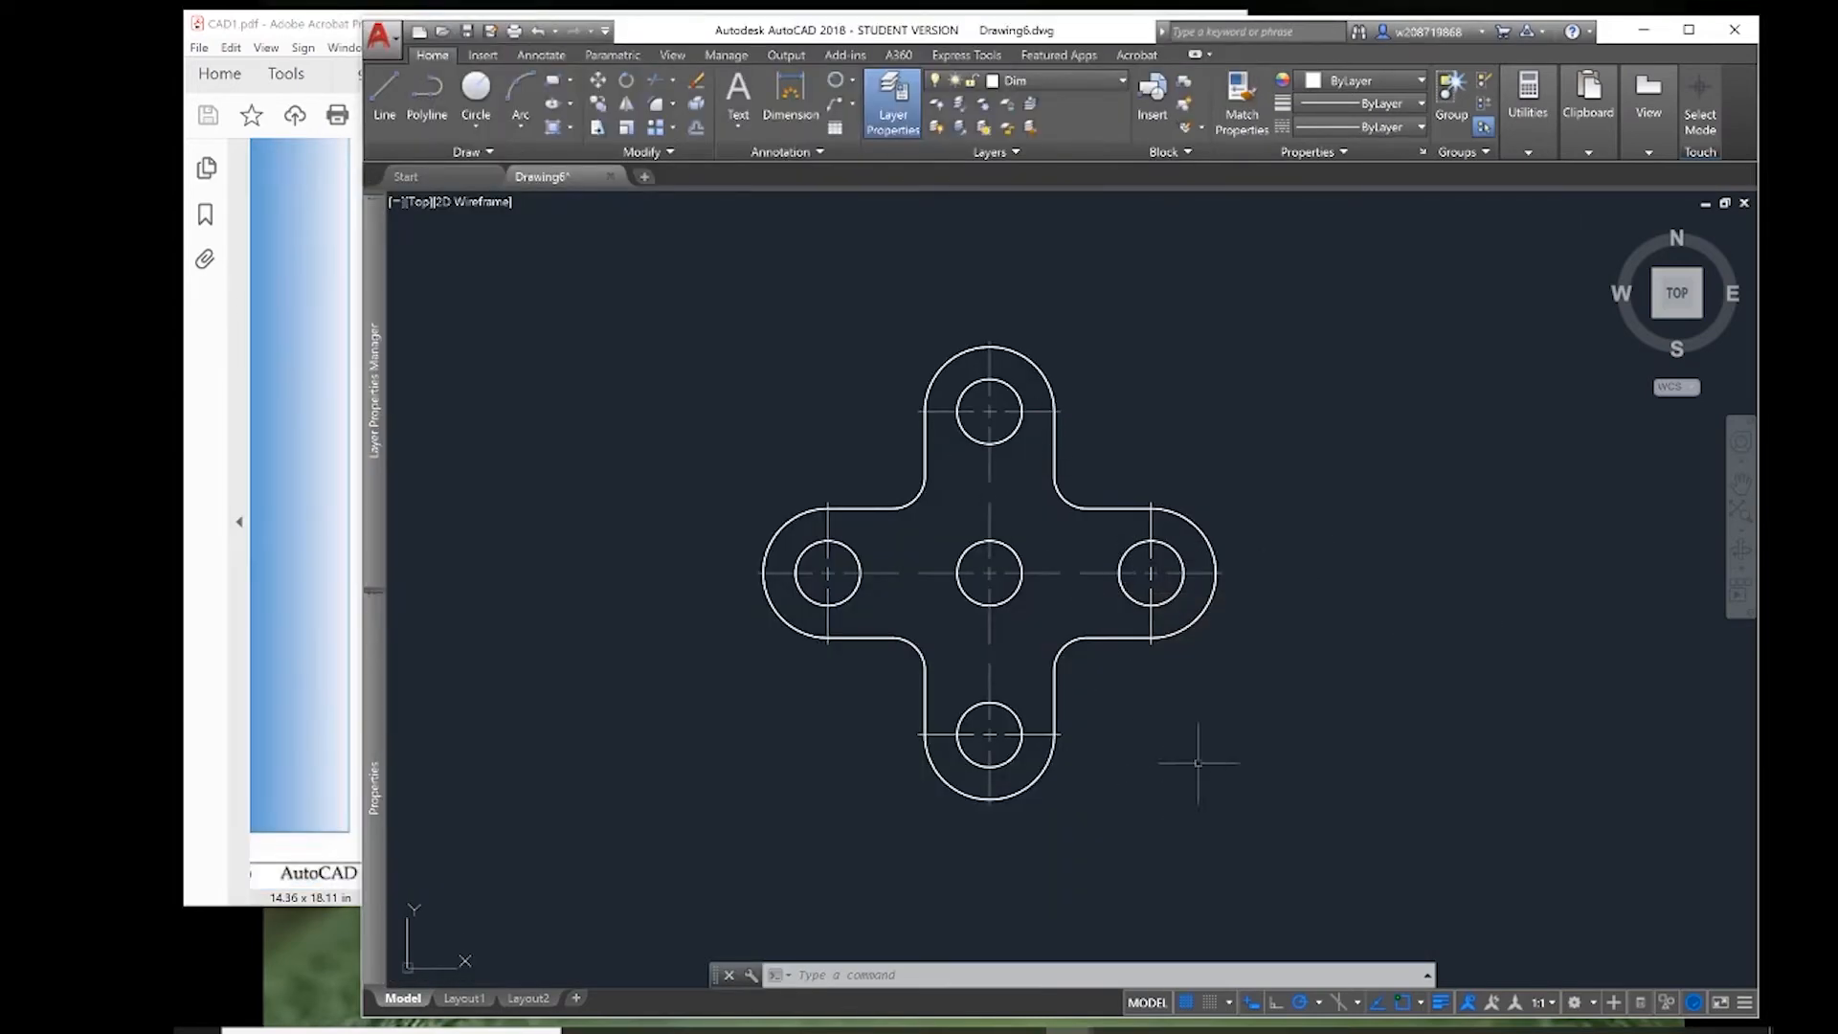
{"action": "key", "text": "alt+Tab"}
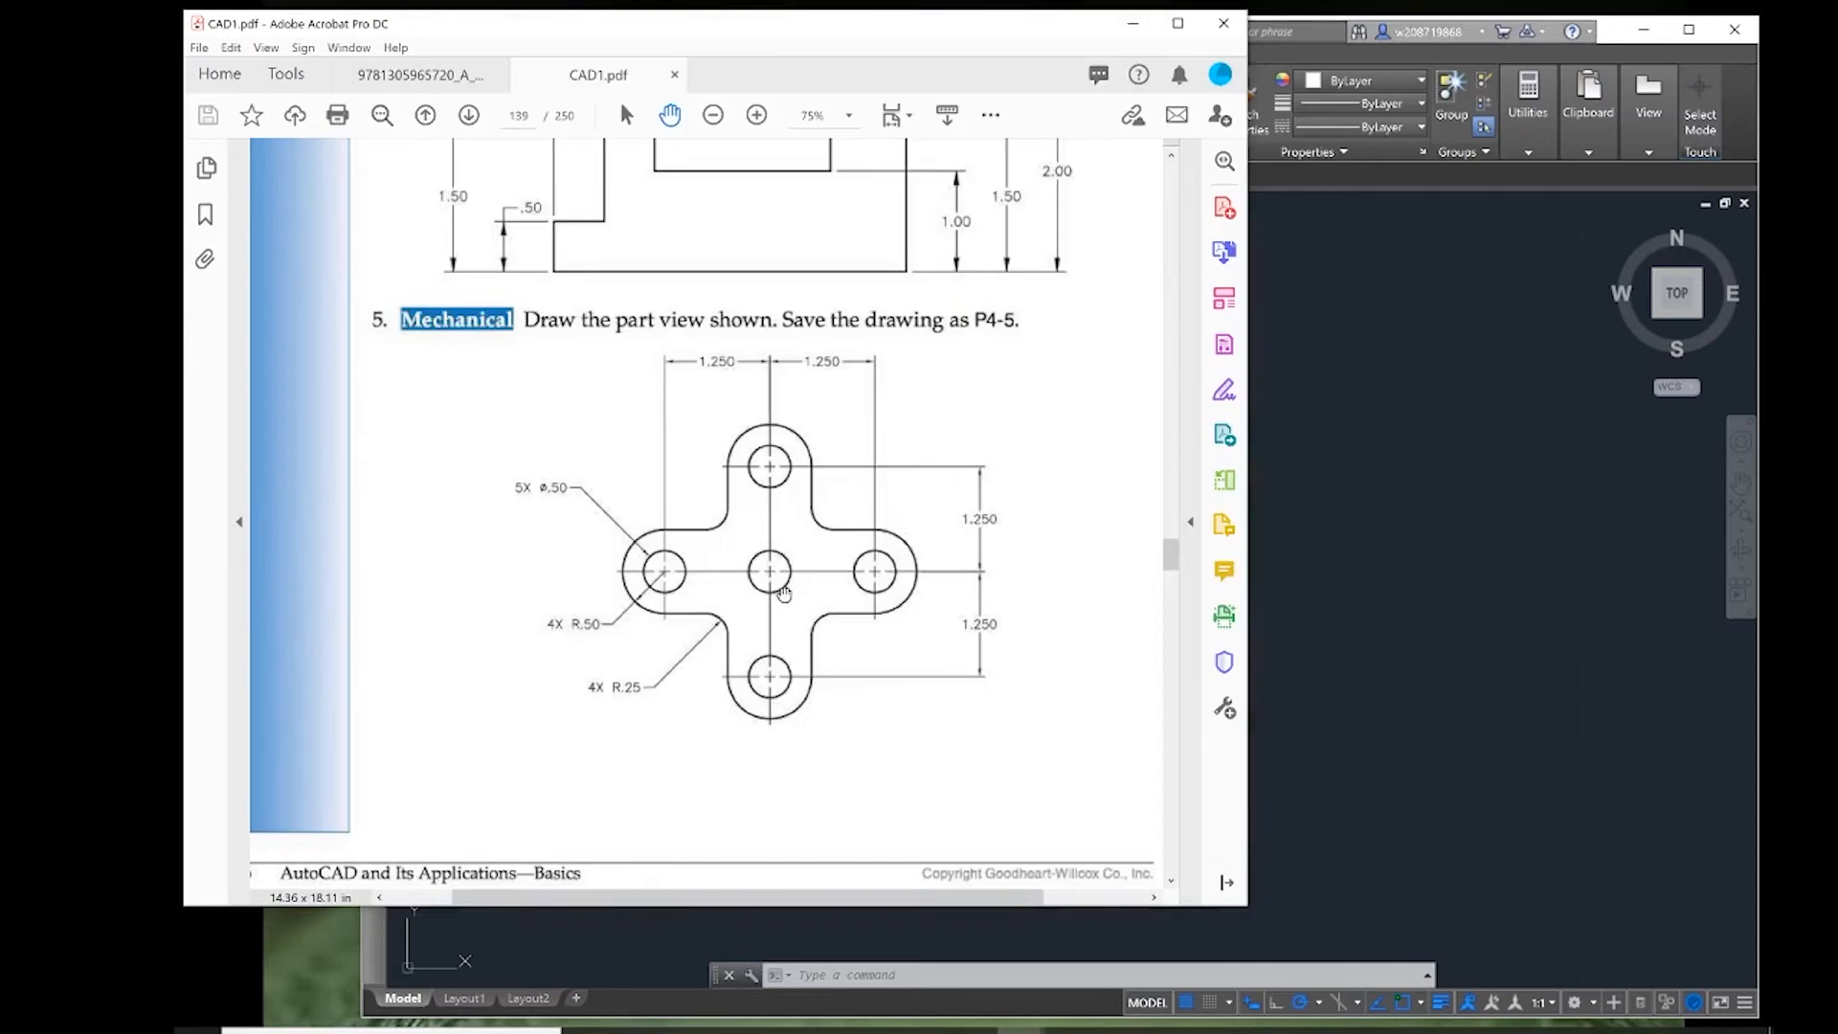
{"action": "left_click", "coordinate": [1292, 515]}
- Set the left, right, top and bottom extensions of the central hole's center mark to .5
{"action": "left_click", "coordinate": [990, 635]}
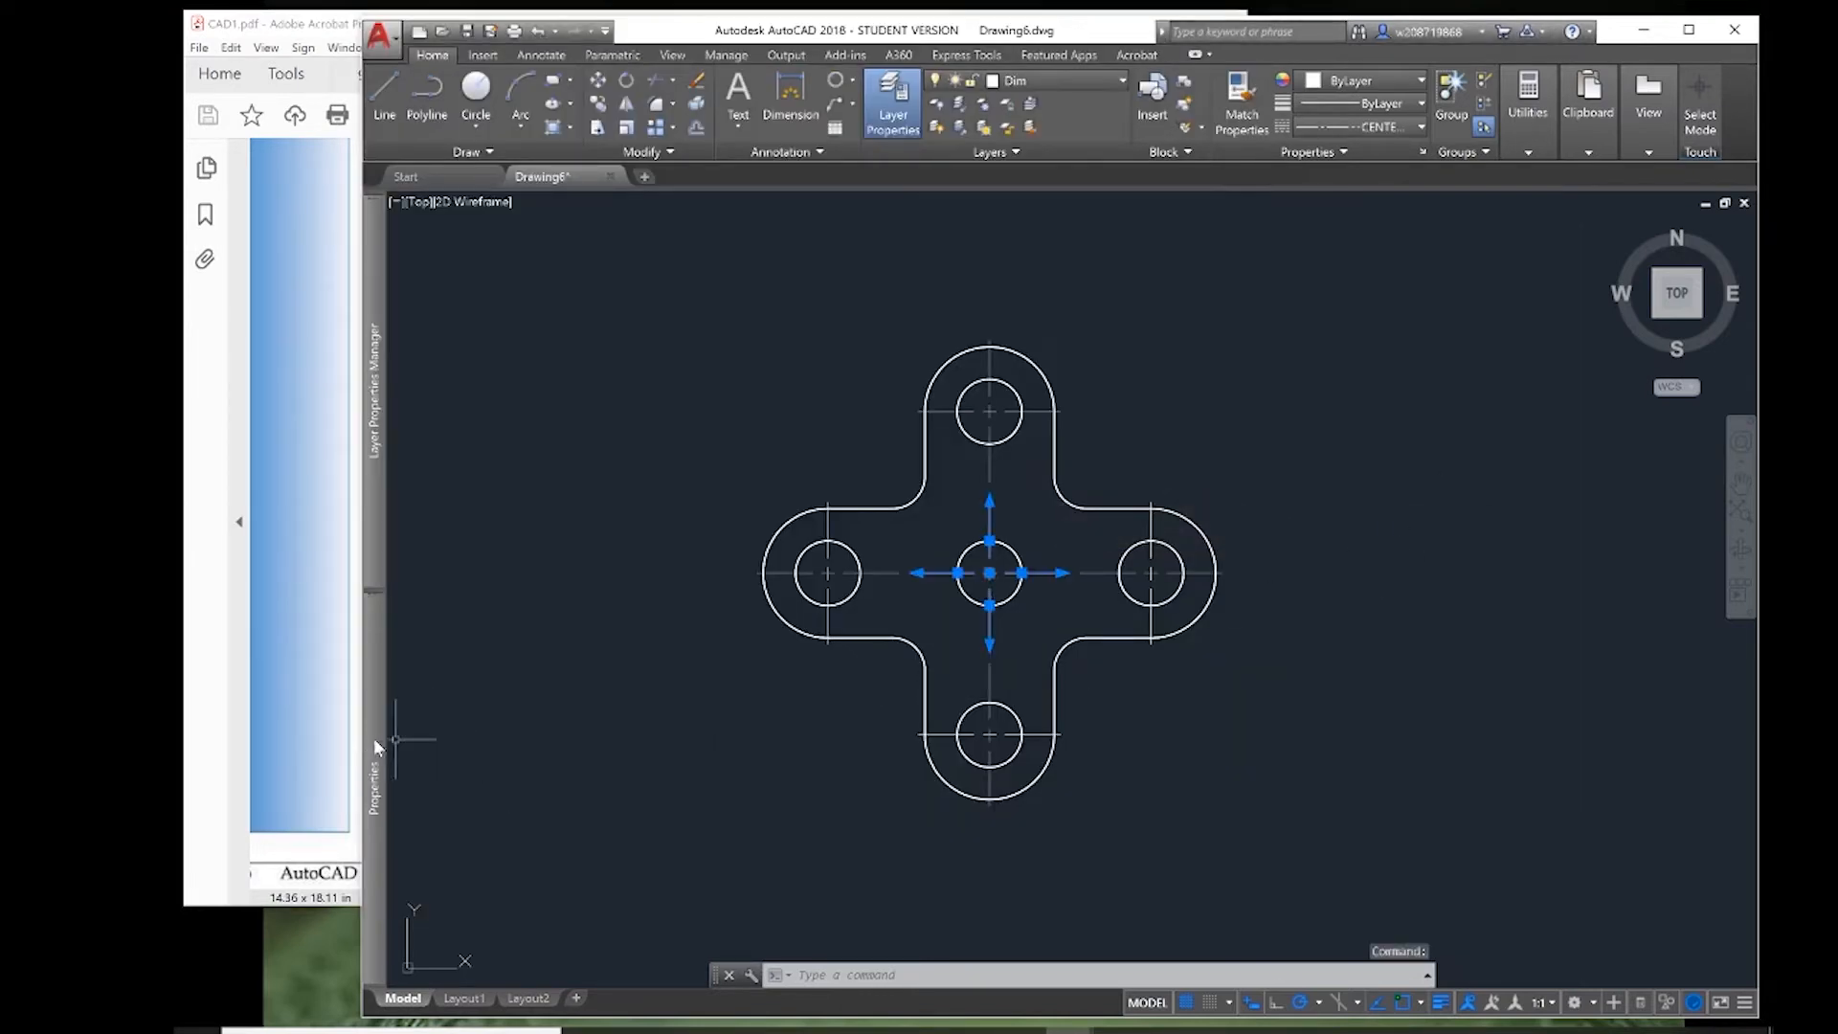
{"action": "mouse_move", "coordinate": [373, 746]}
{"action": "left_click", "coordinate": [635, 547]}
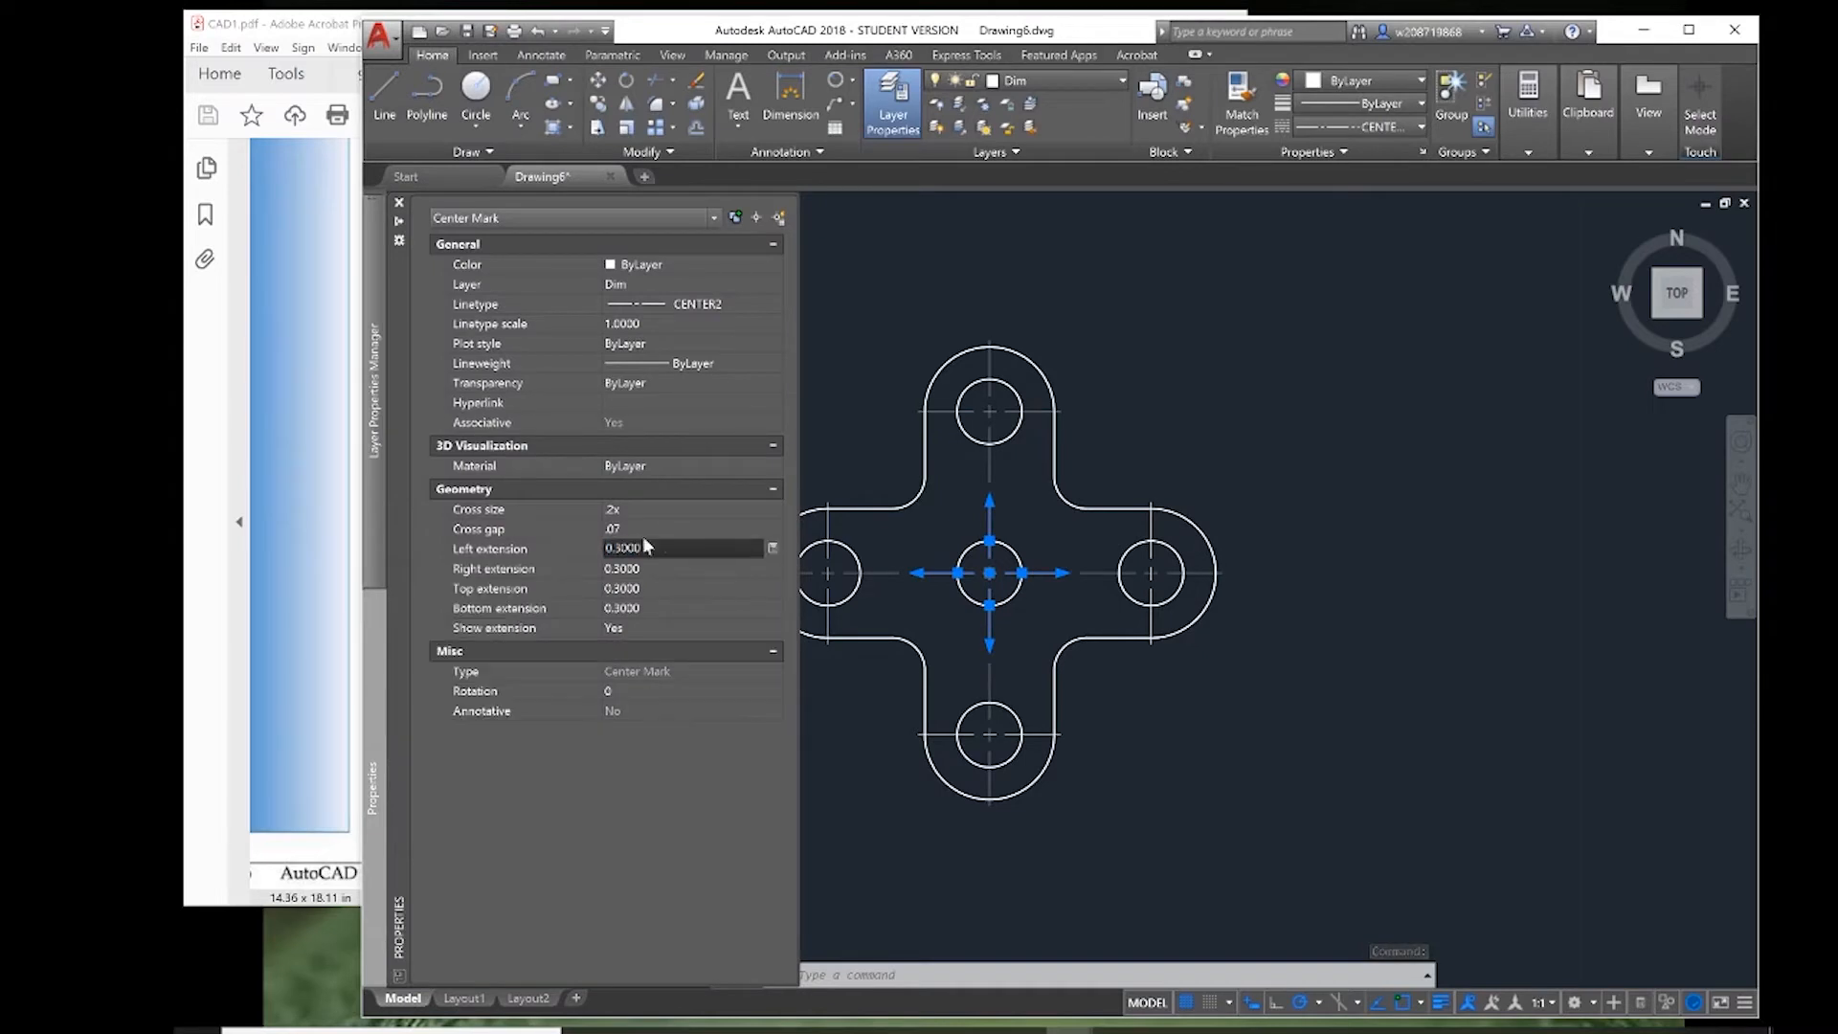
{"action": "type", "text": ".5"}
{"action": "key", "text": "Tab"}
{"action": "type", "text": ".5"}
{"action": "key", "text": "Tab"}
{"action": "type", "text": ".5"}
{"action": "key", "text": "Tab"}
{"action": "key", "text": "Tab"}
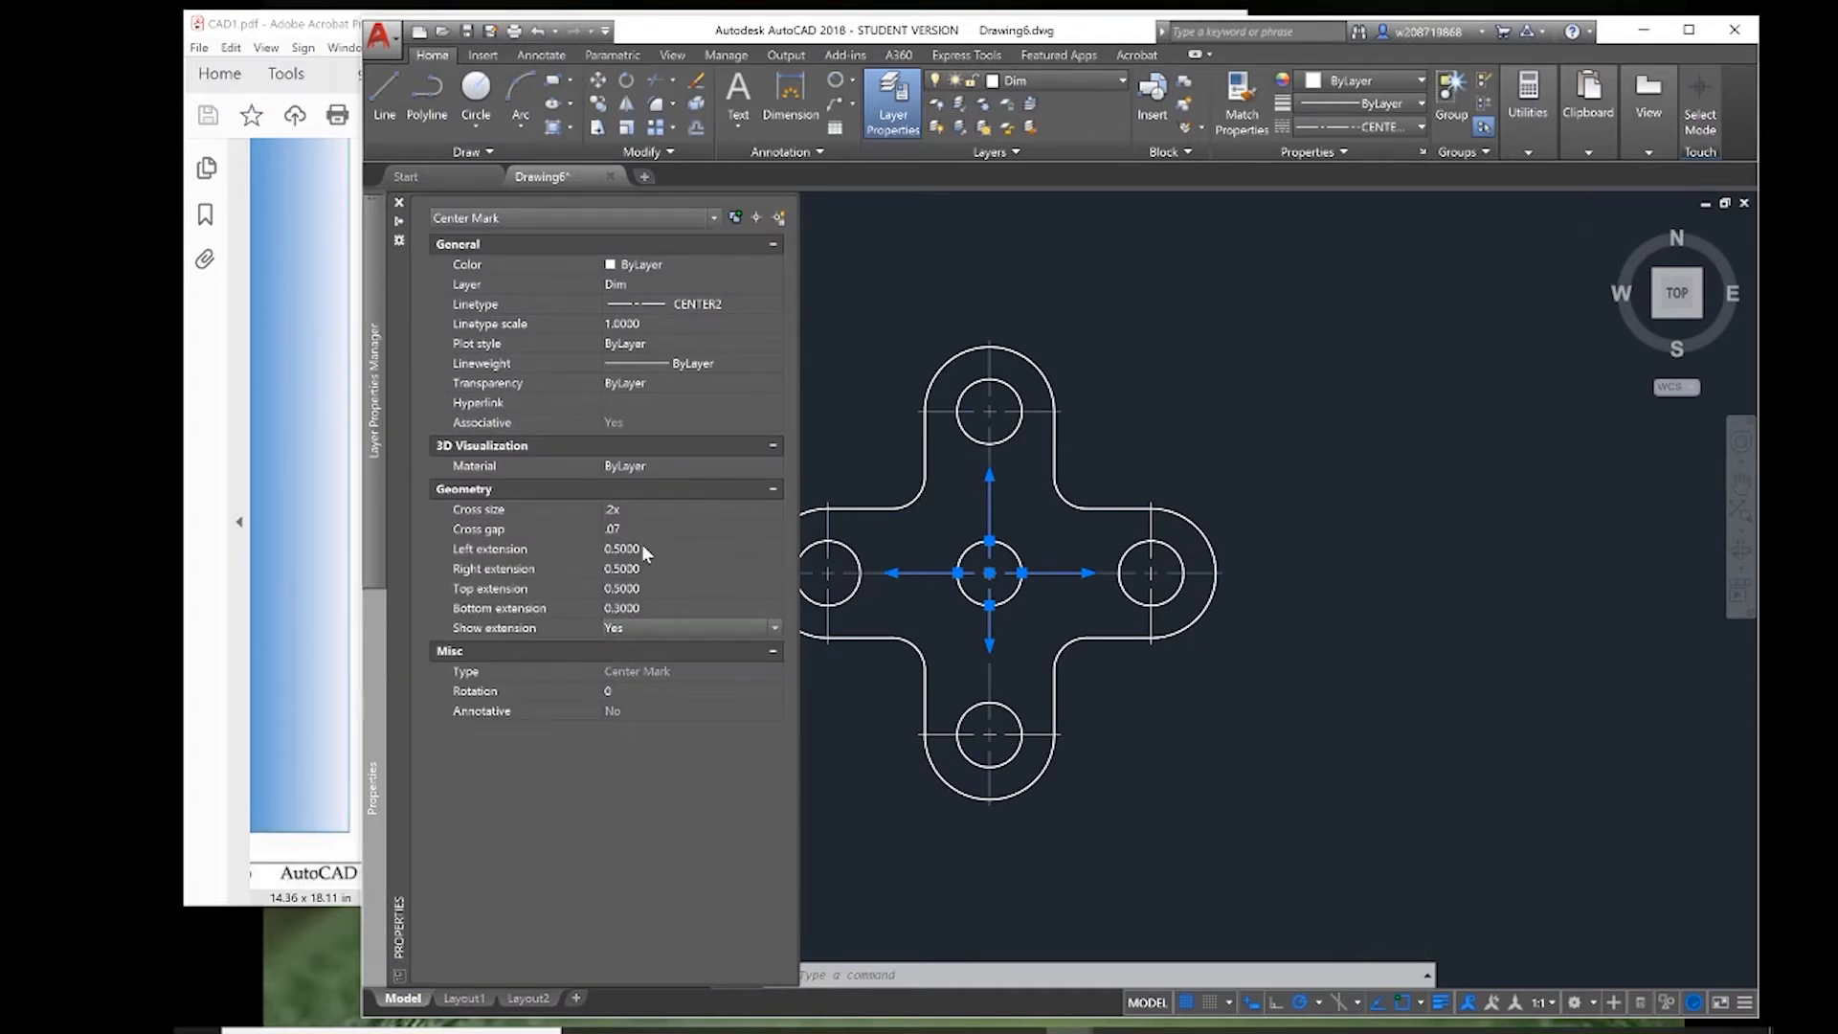
{"action": "left_click", "coordinate": [643, 606]}
{"action": "type", "text": ".5"}
{"action": "key", "text": "Return"}
{"action": "key", "text": "Escape"}
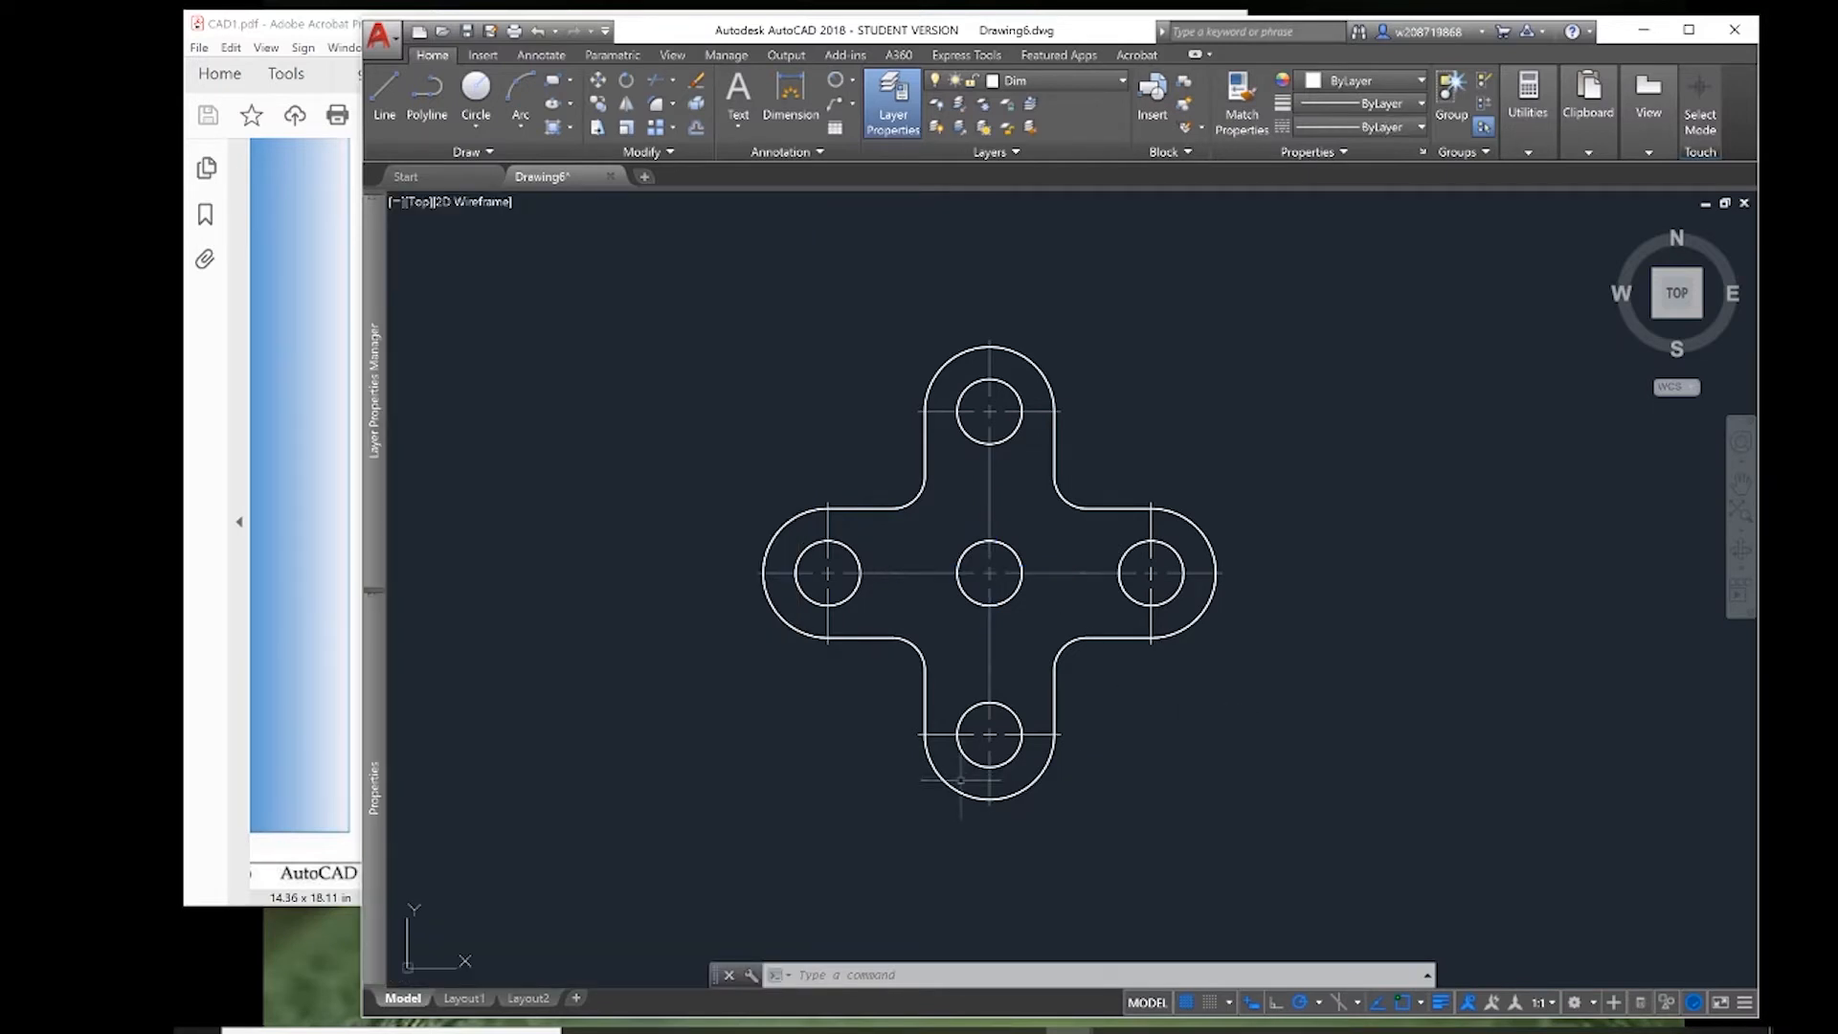
- Check the dimension layout in CAD1.pdf, and dimension the horizontal spacing from the central hole to the left and right holes above the part
{"action": "left_click", "coordinate": [329, 473]}
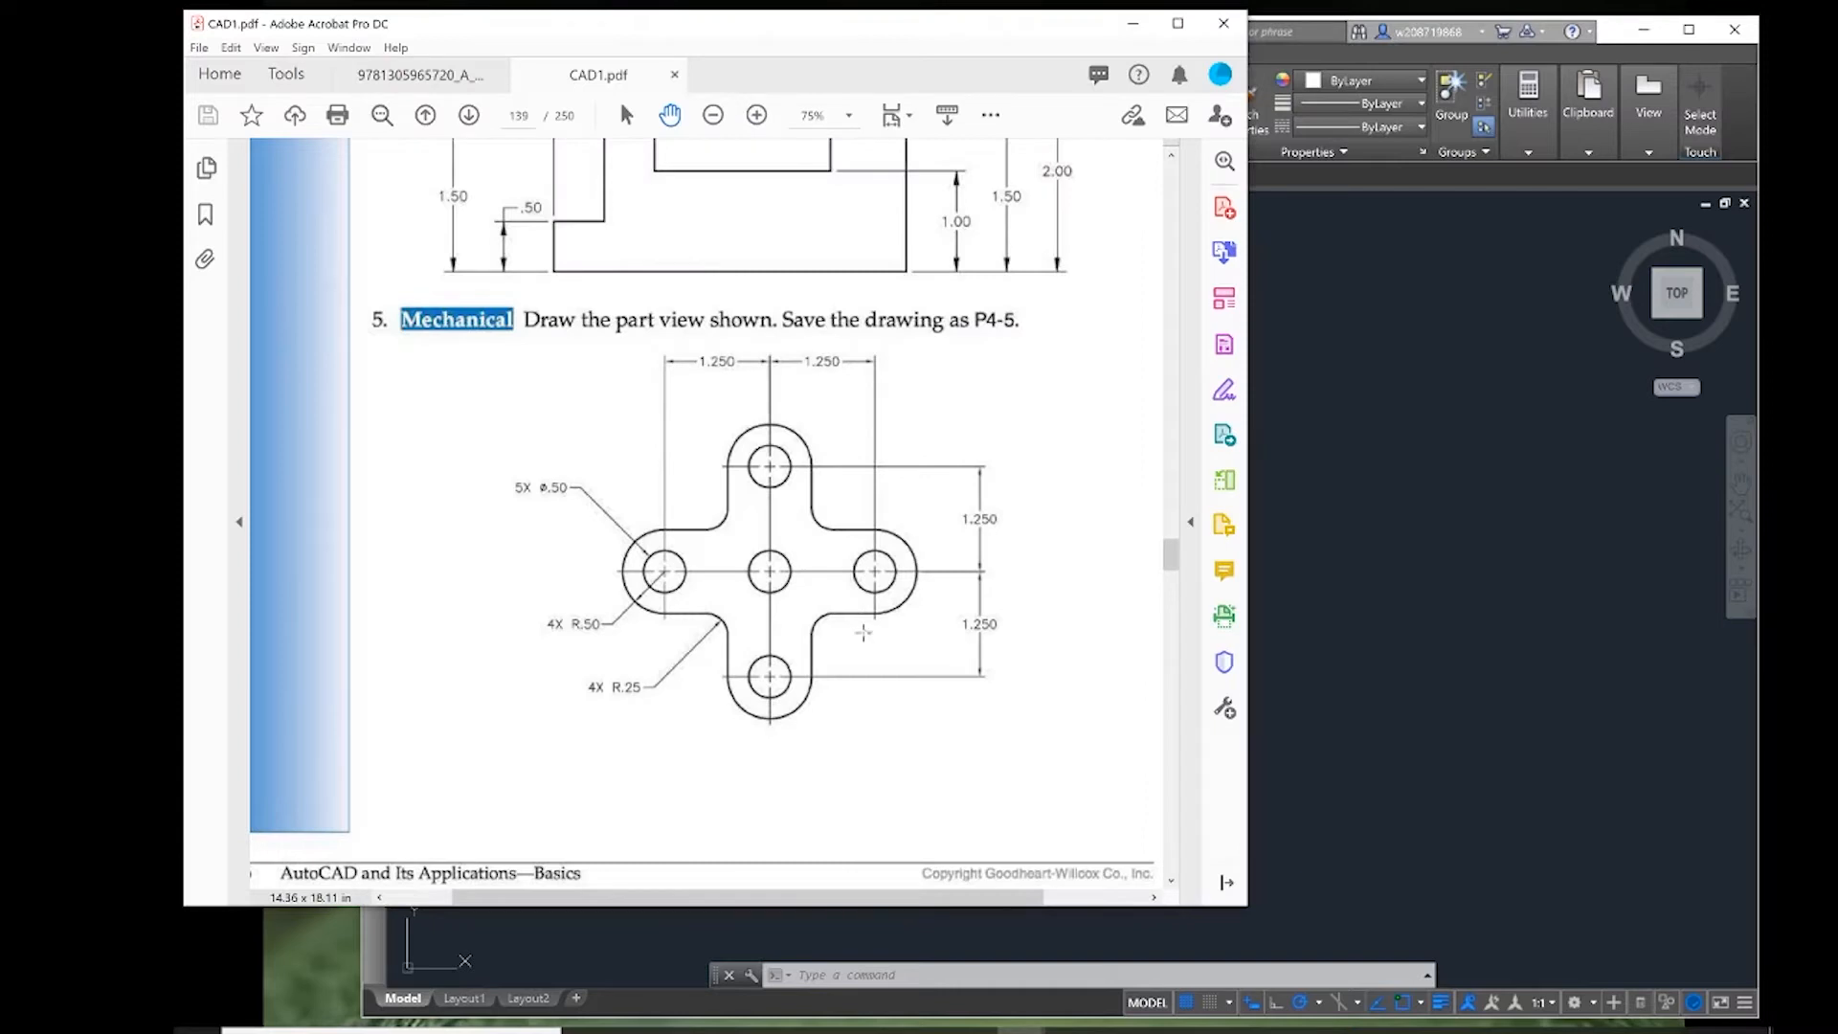
{"action": "left_click", "coordinate": [1391, 583]}
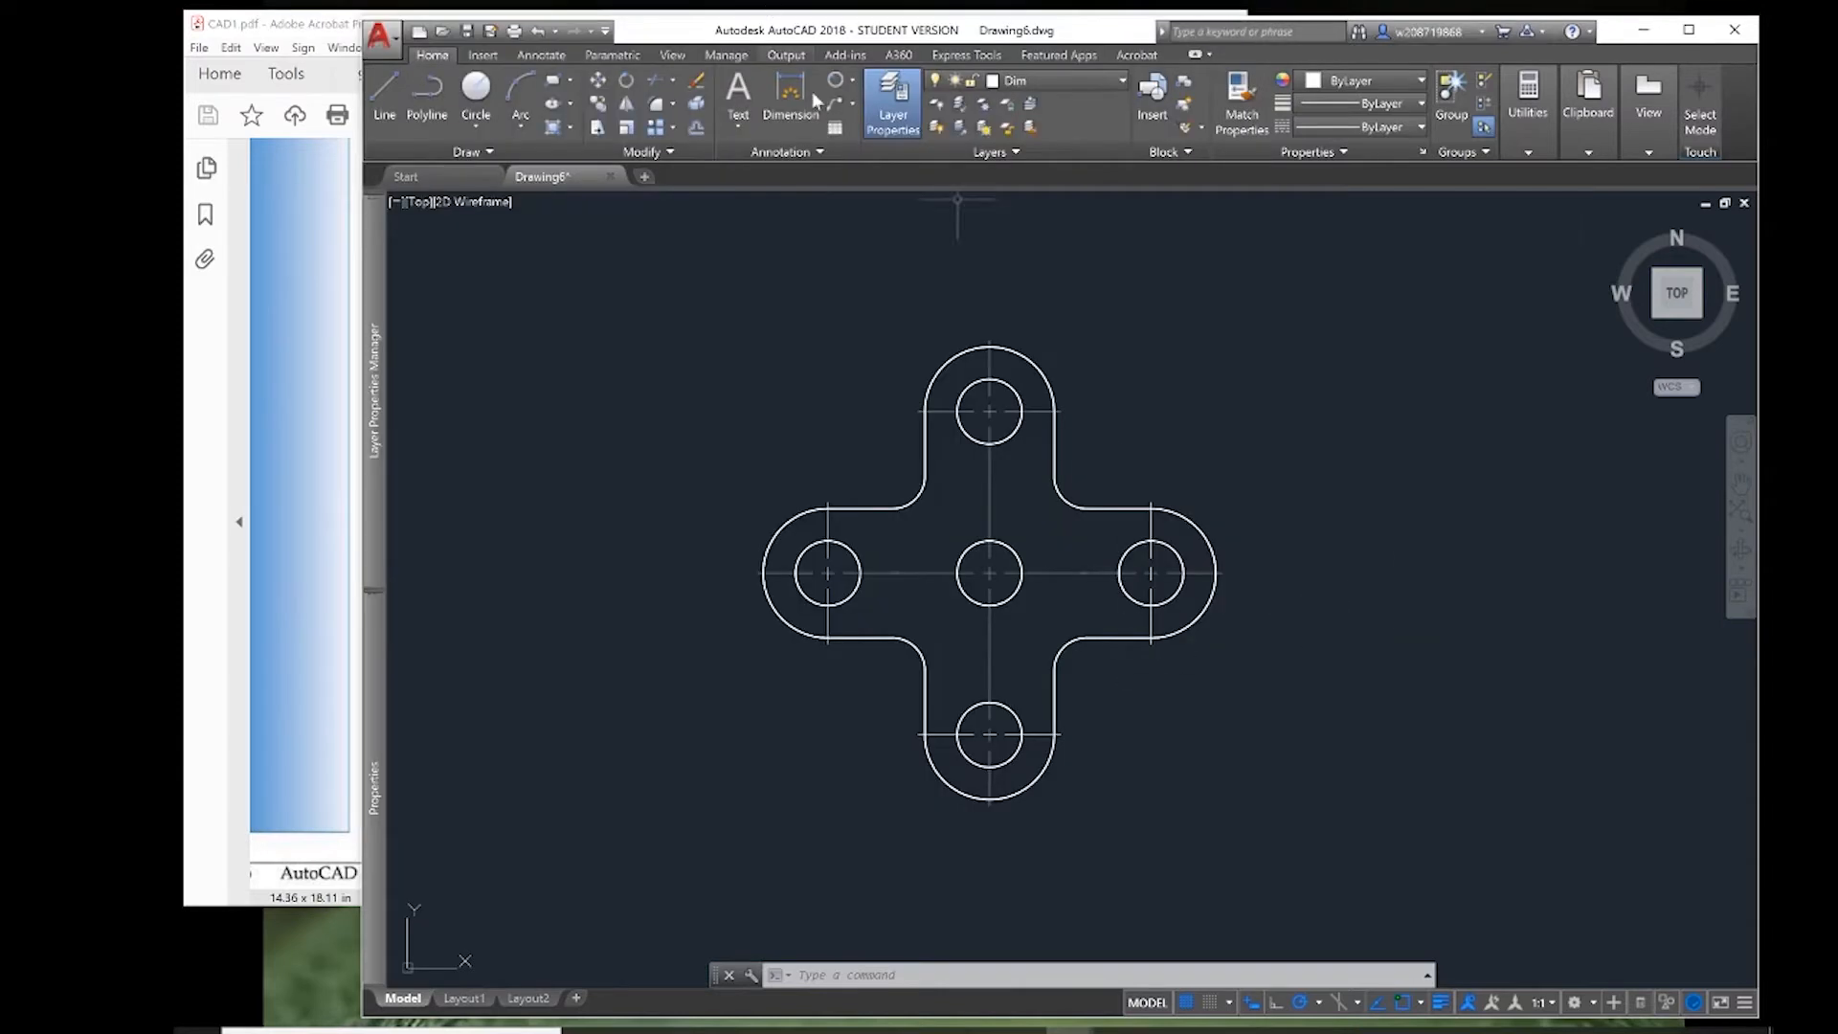
{"action": "left_click", "coordinate": [811, 106]}
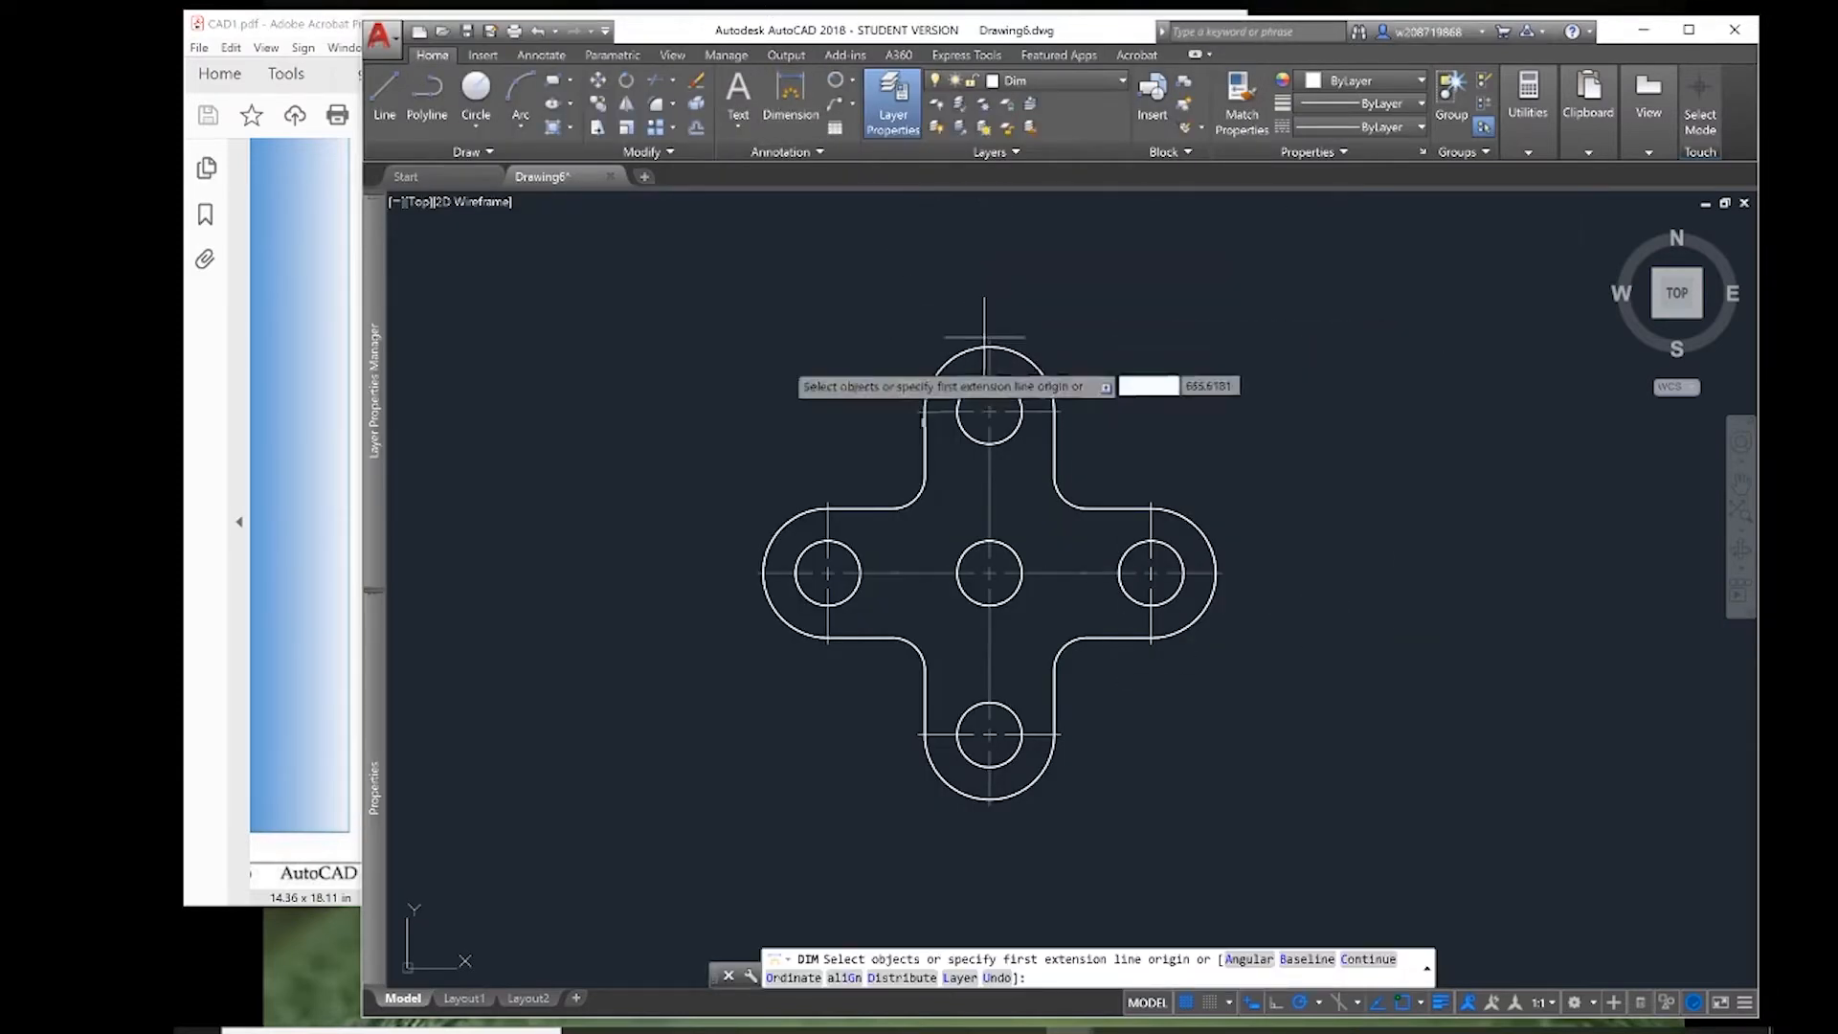
{"action": "left_click", "coordinate": [826, 505]}
{"action": "left_click", "coordinate": [988, 342]}
{"action": "left_click", "coordinate": [988, 219]}
{"action": "left_click", "coordinate": [989, 342]}
{"action": "left_click", "coordinate": [1151, 505]}
{"action": "left_click", "coordinate": [990, 219]}
- Dimension the vertical spacing from the central hole to the top and bottom holes on the part's right side
{"action": "left_click", "coordinate": [1059, 411]}
{"action": "left_click", "coordinate": [1221, 574]}
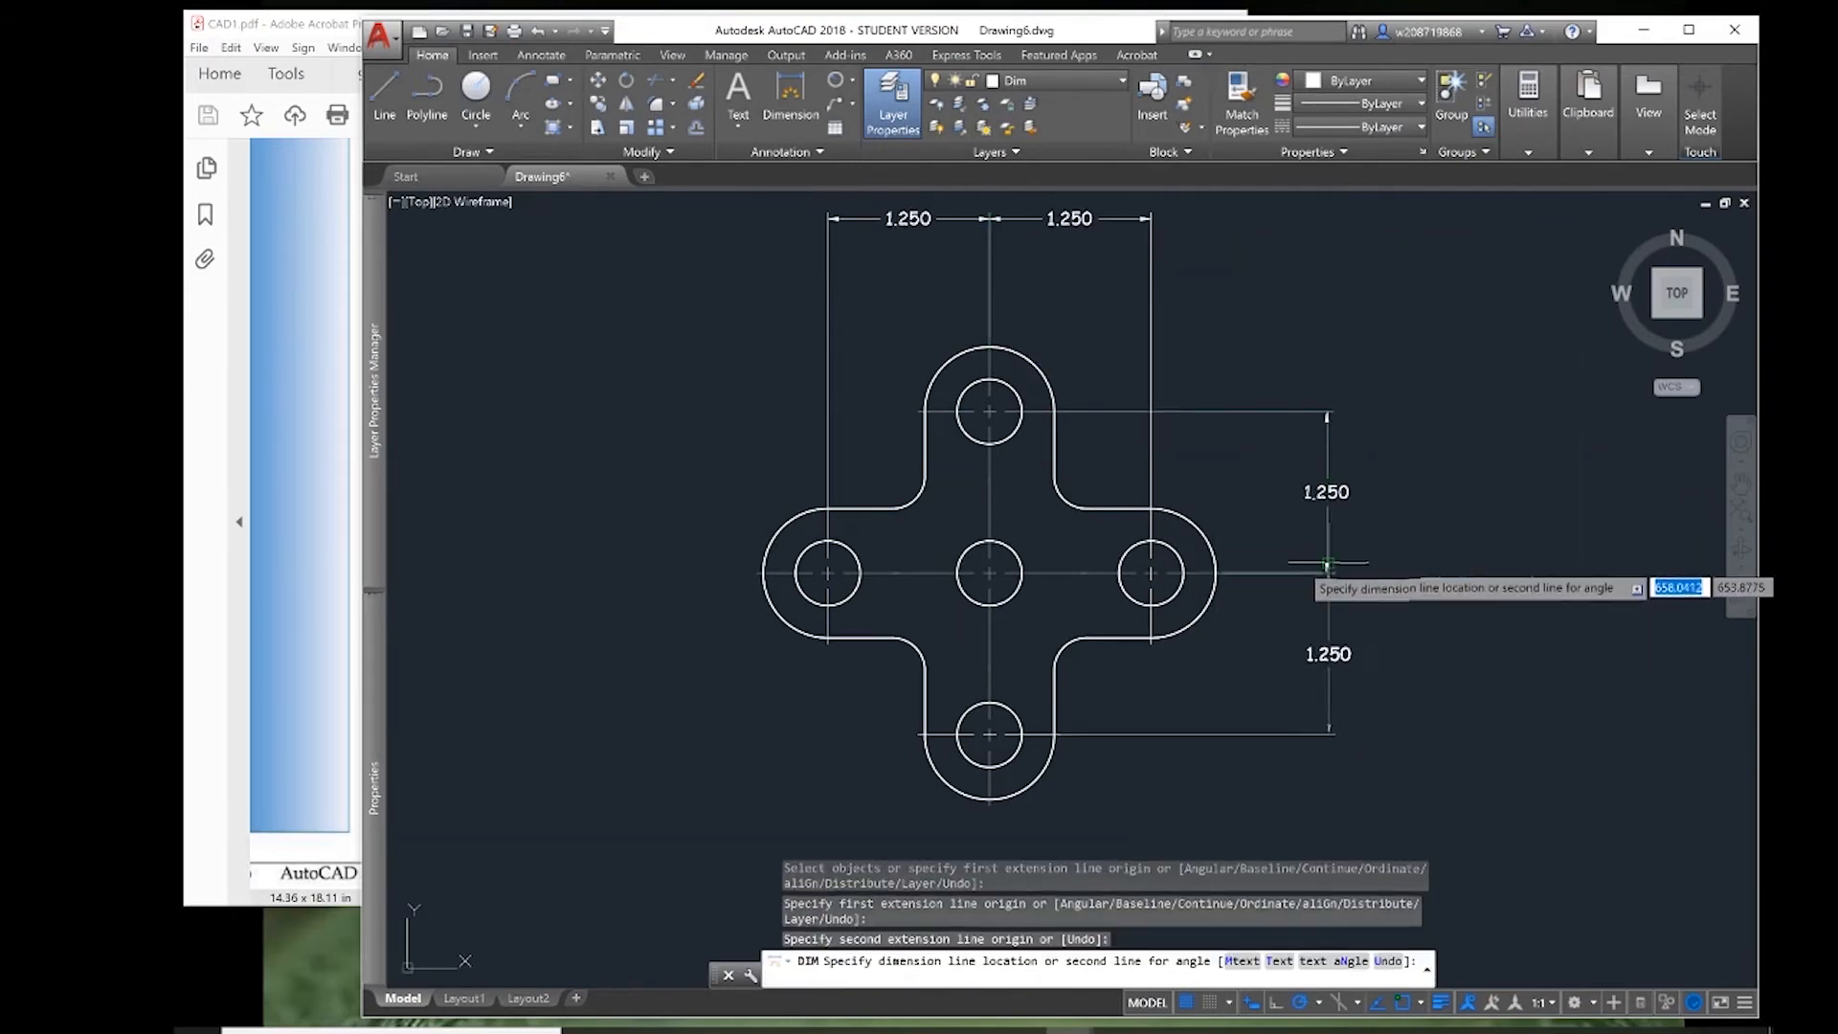
{"action": "scroll", "coordinate": [1326, 584], "scroll_direction": "up", "scroll_amount": 2}
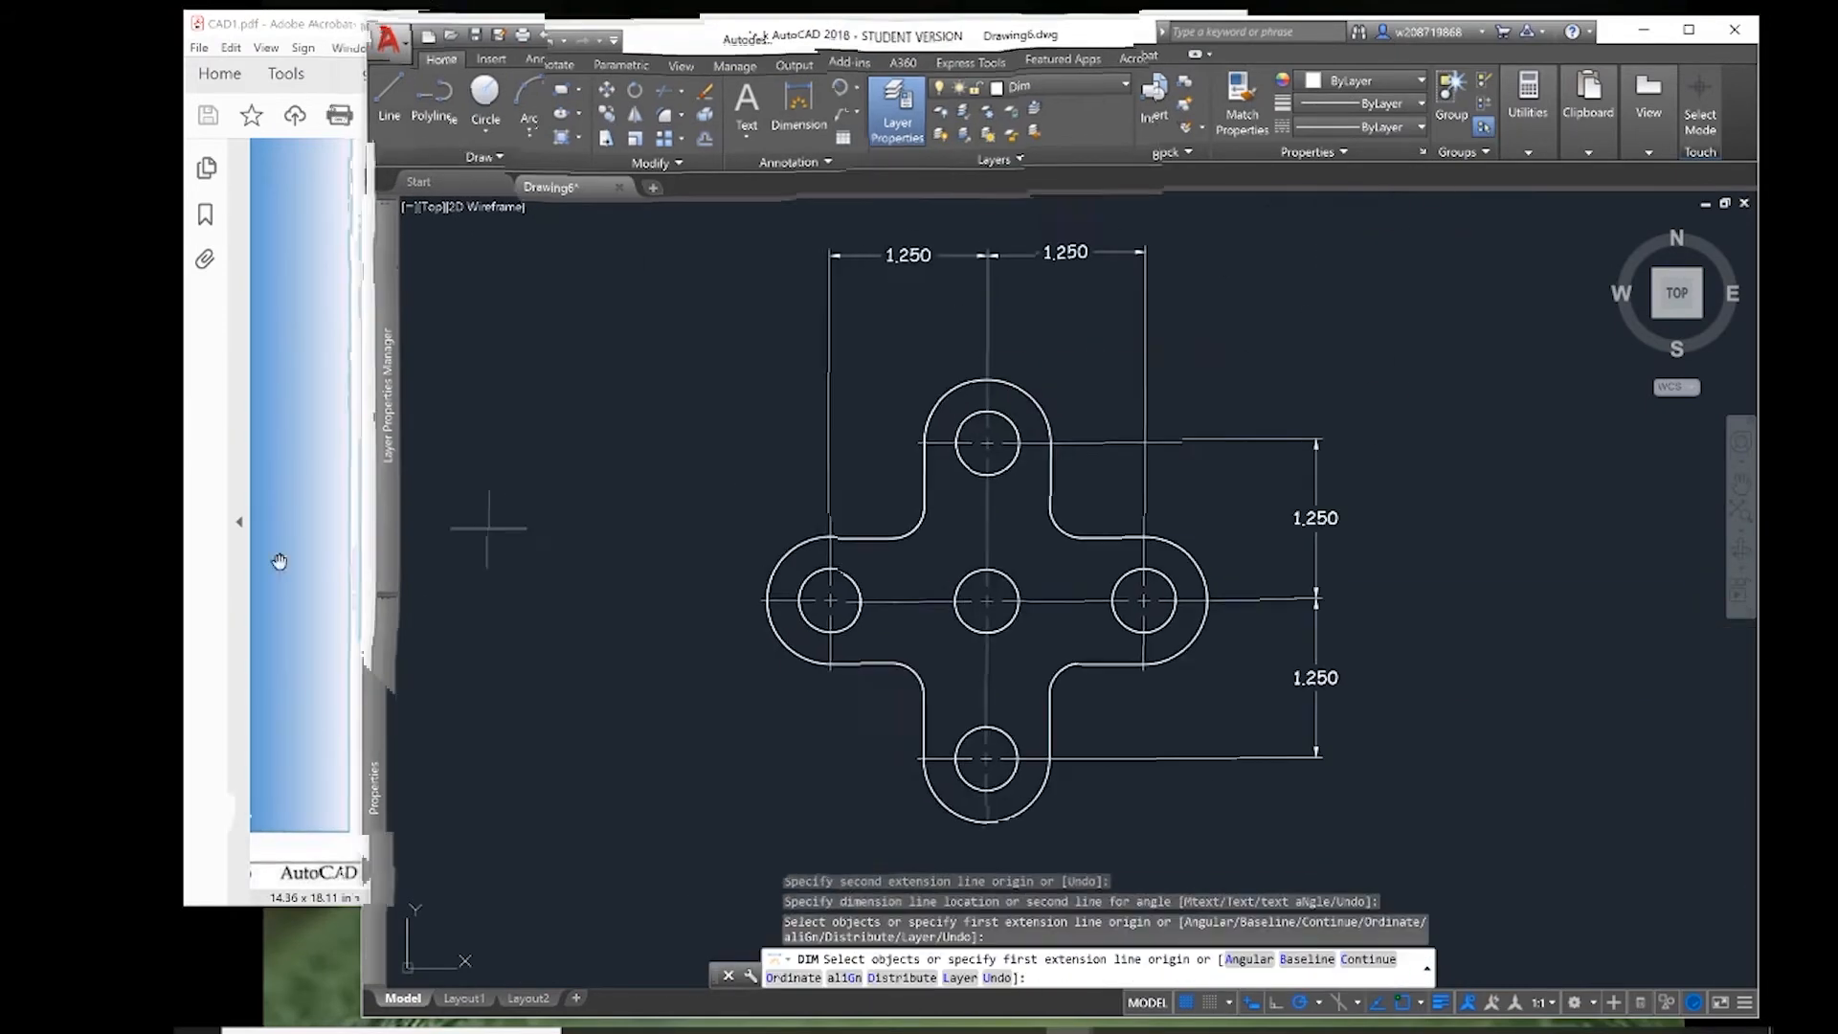
- Following CAD1.pdf, dimension the lower-left fillet's radius, the left arm's end radius and the left hole's diameter
{"action": "left_click", "coordinate": [279, 561]}
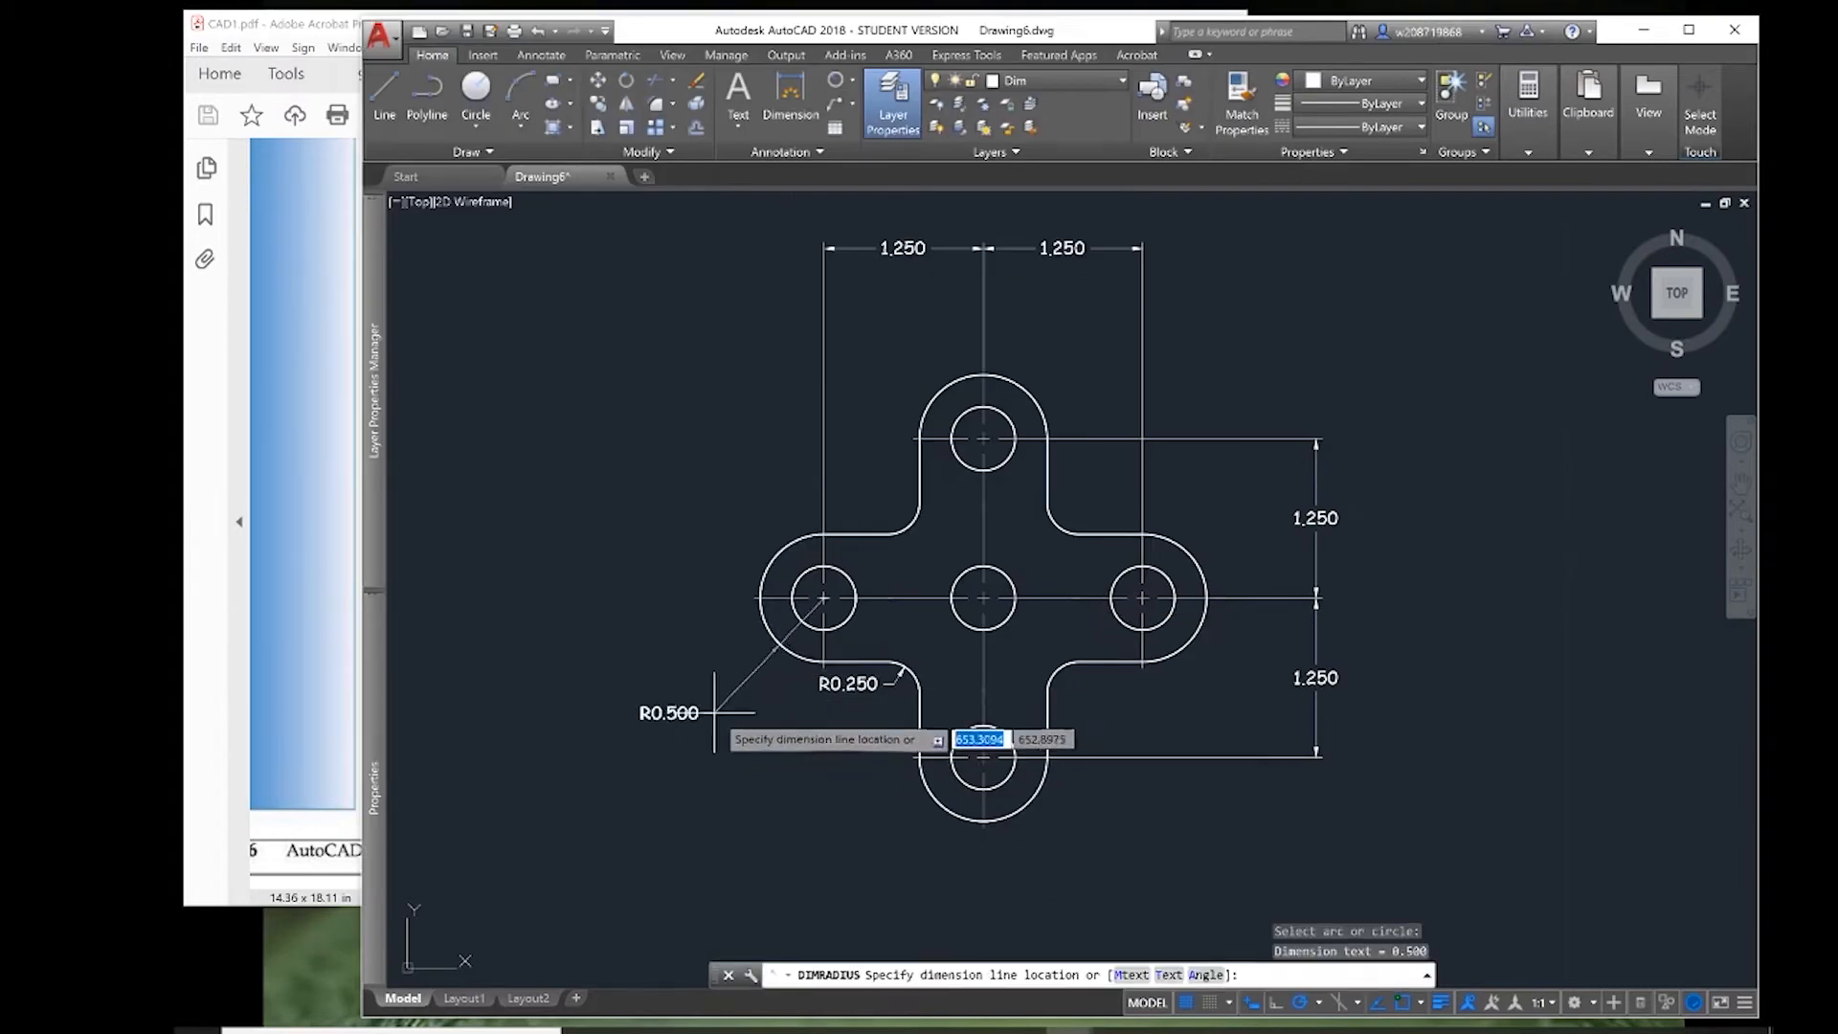
{"action": "left_click", "coordinate": [791, 126]}
{"action": "left_click", "coordinate": [820, 357]}
{"action": "left_click", "coordinate": [802, 572]}
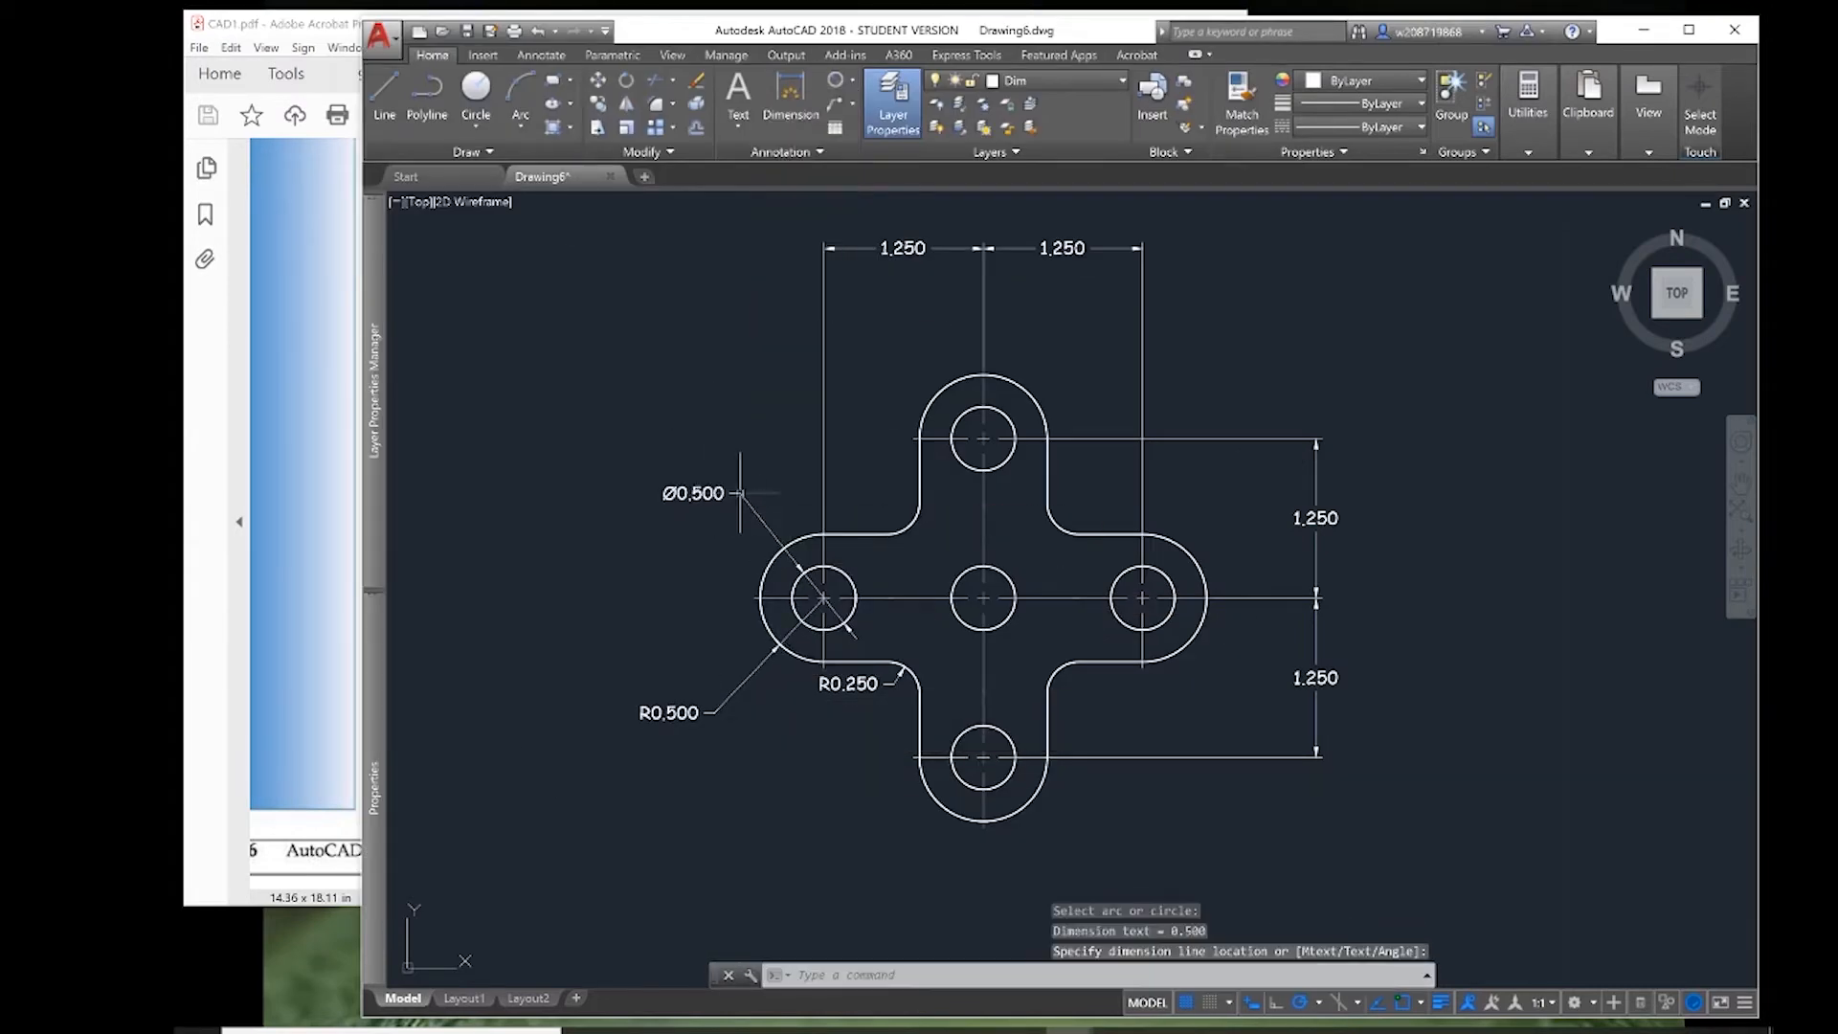
- Following CAD1.pdf, suppress the leading zeros of the fillet radius, left arm end radius and left hole diameter dimensions
{"action": "left_click", "coordinate": [291, 593]}
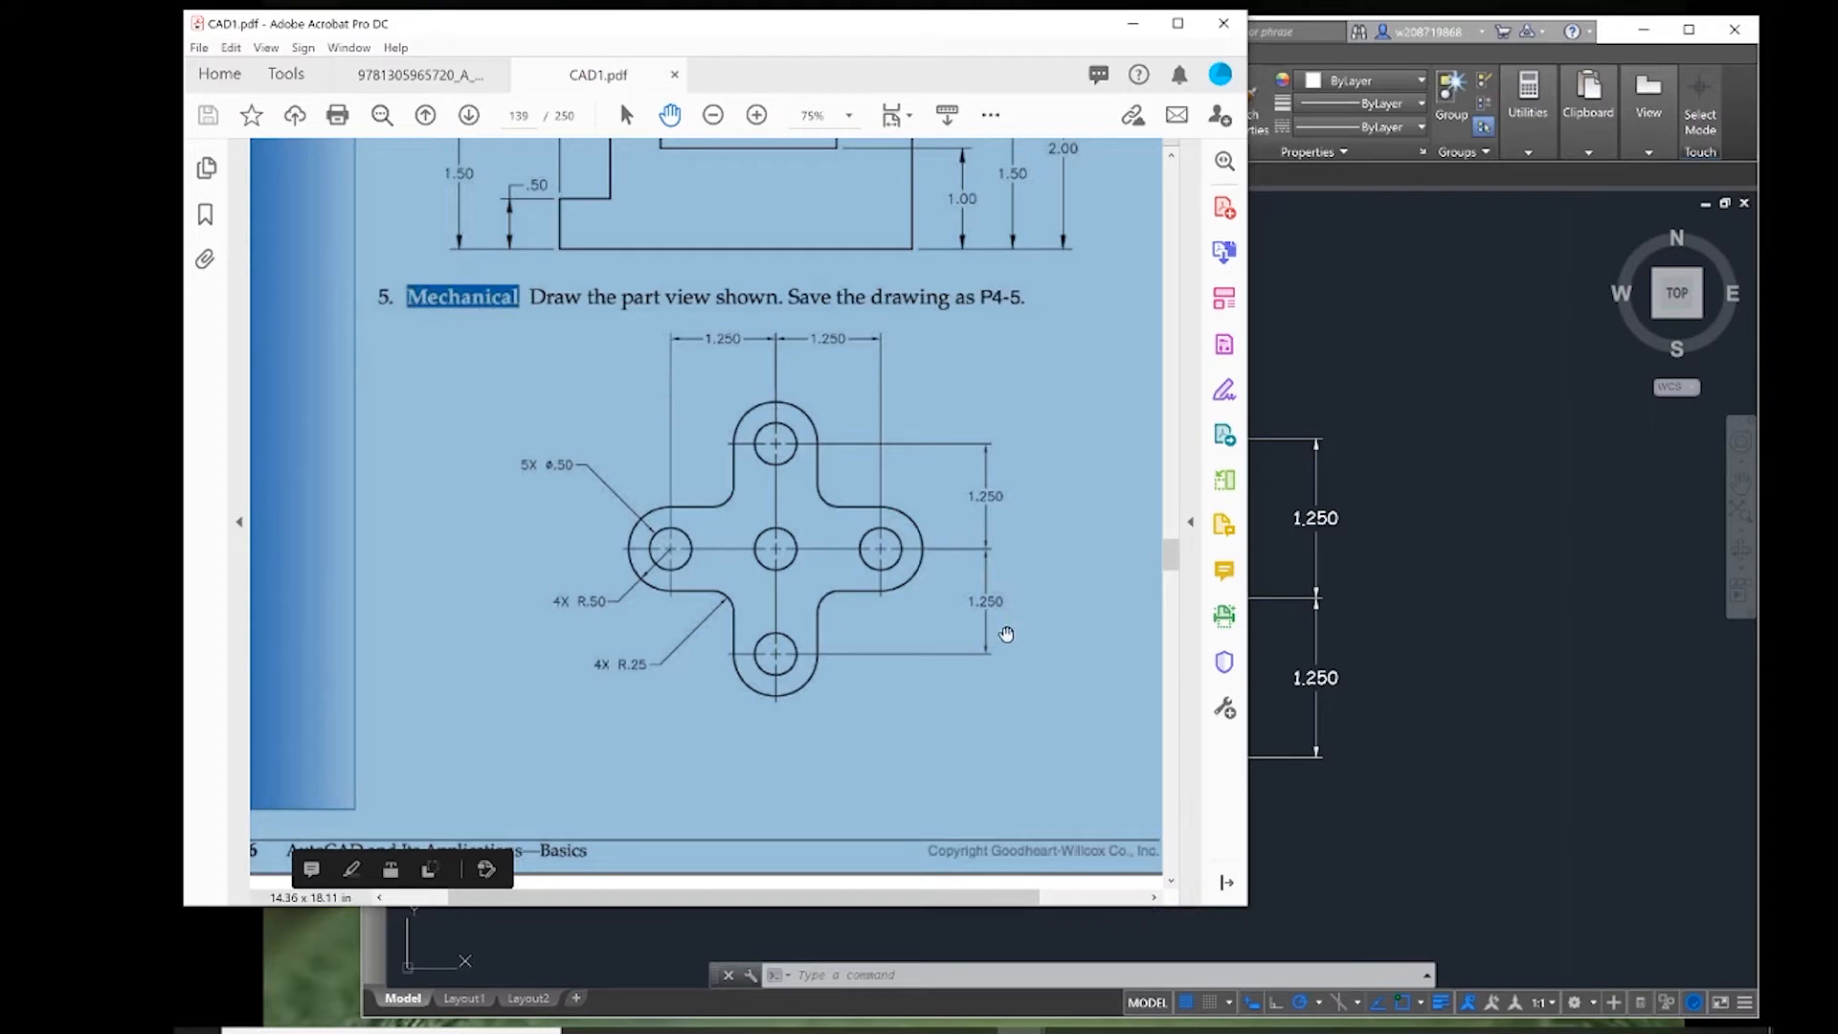
{"action": "left_click", "coordinate": [1477, 732]}
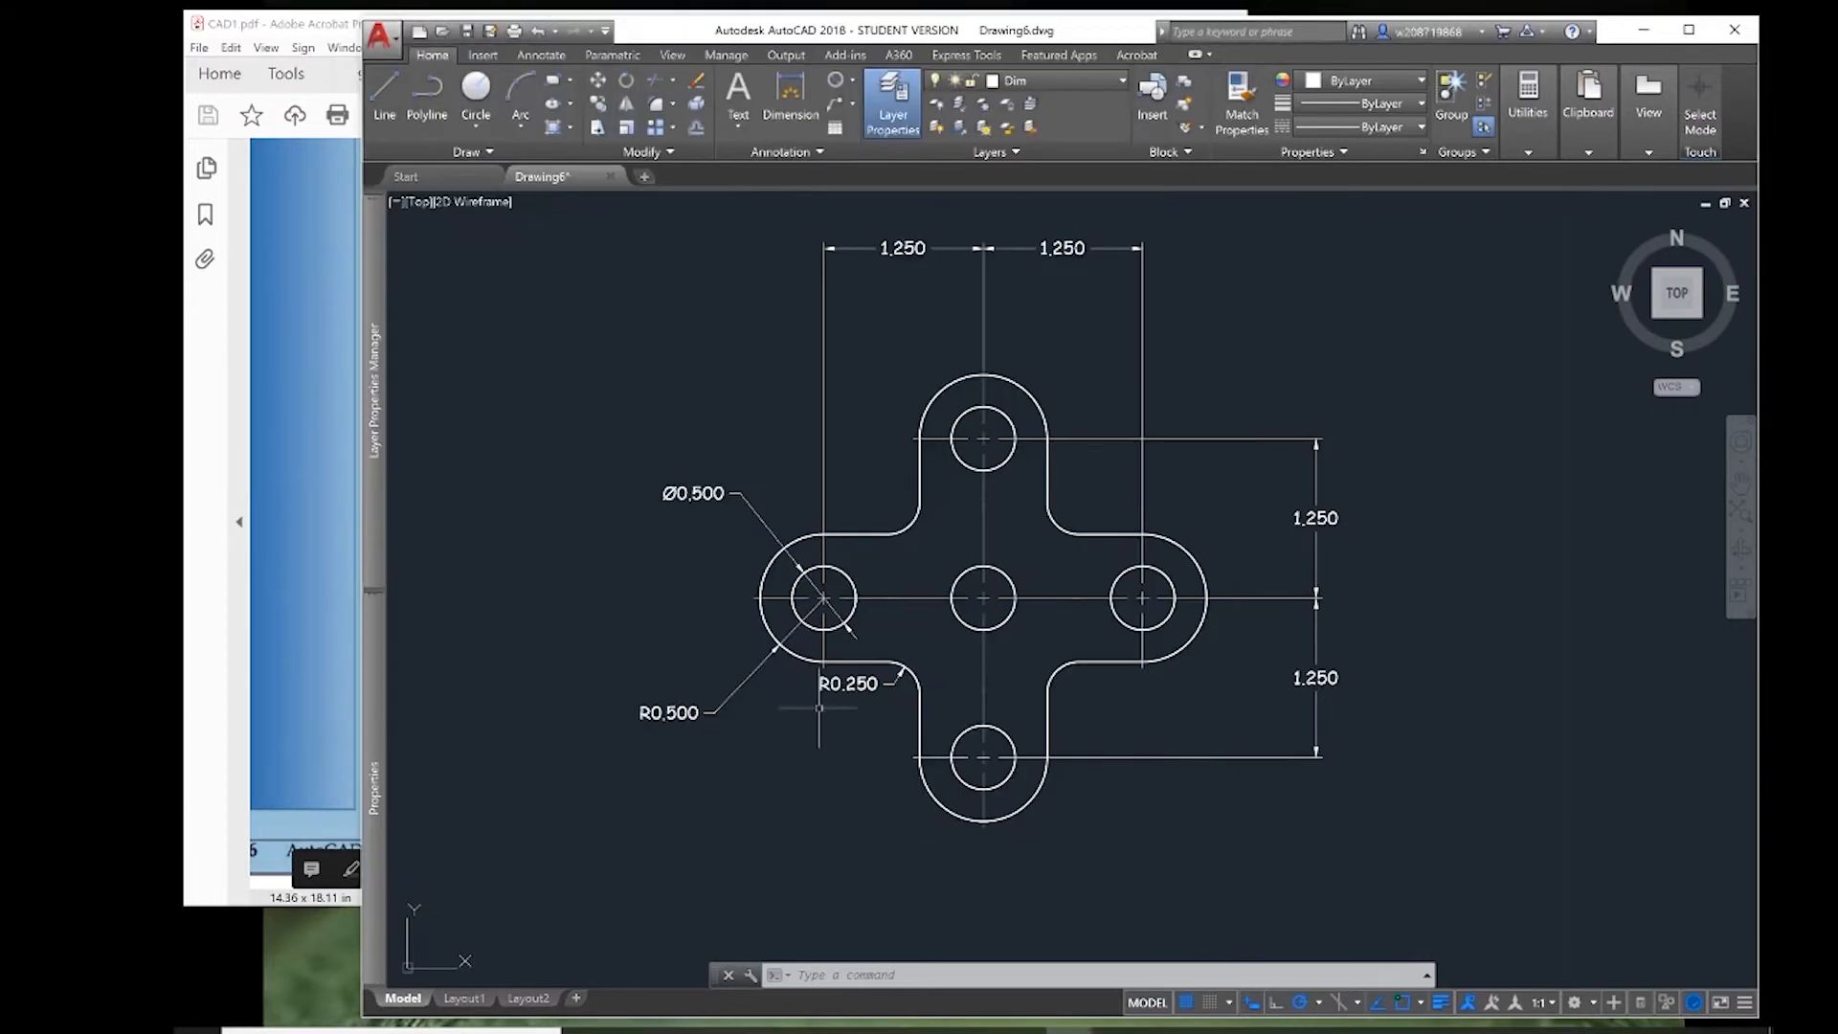
{"action": "left_click", "coordinate": [851, 683]}
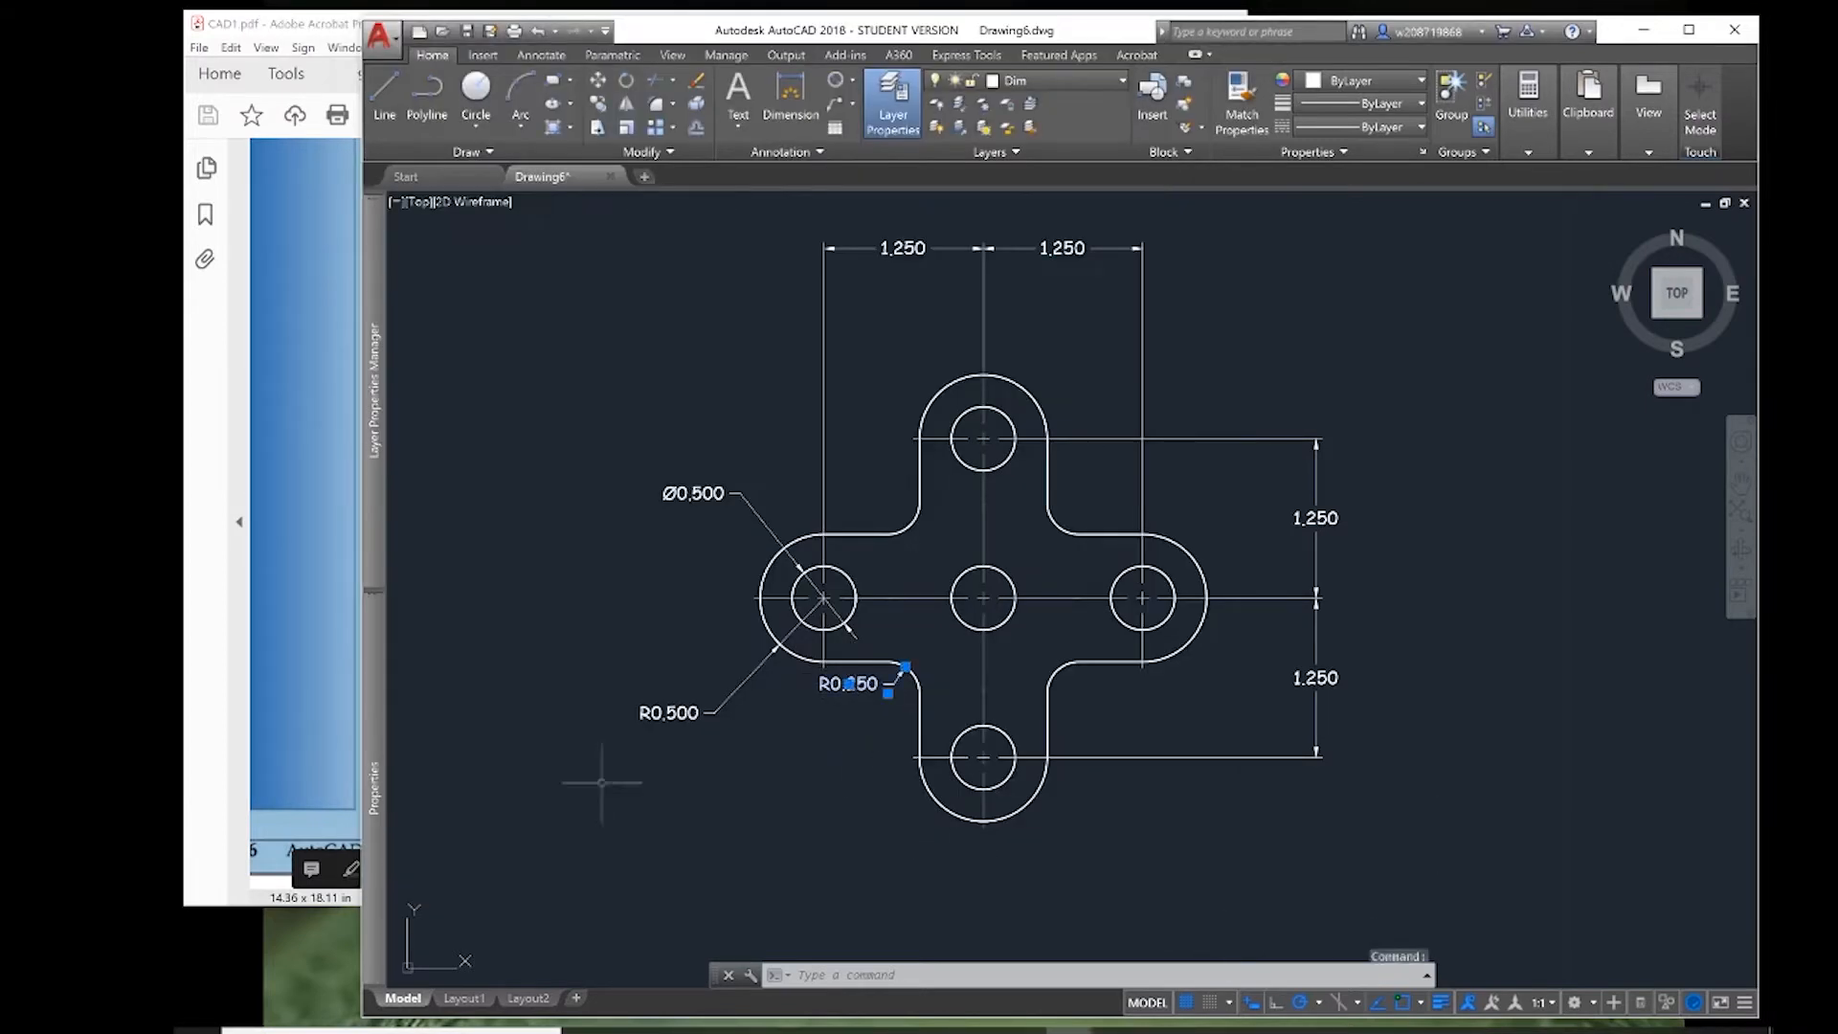
{"action": "left_click", "coordinate": [670, 713]}
{"action": "left_click", "coordinate": [693, 493]}
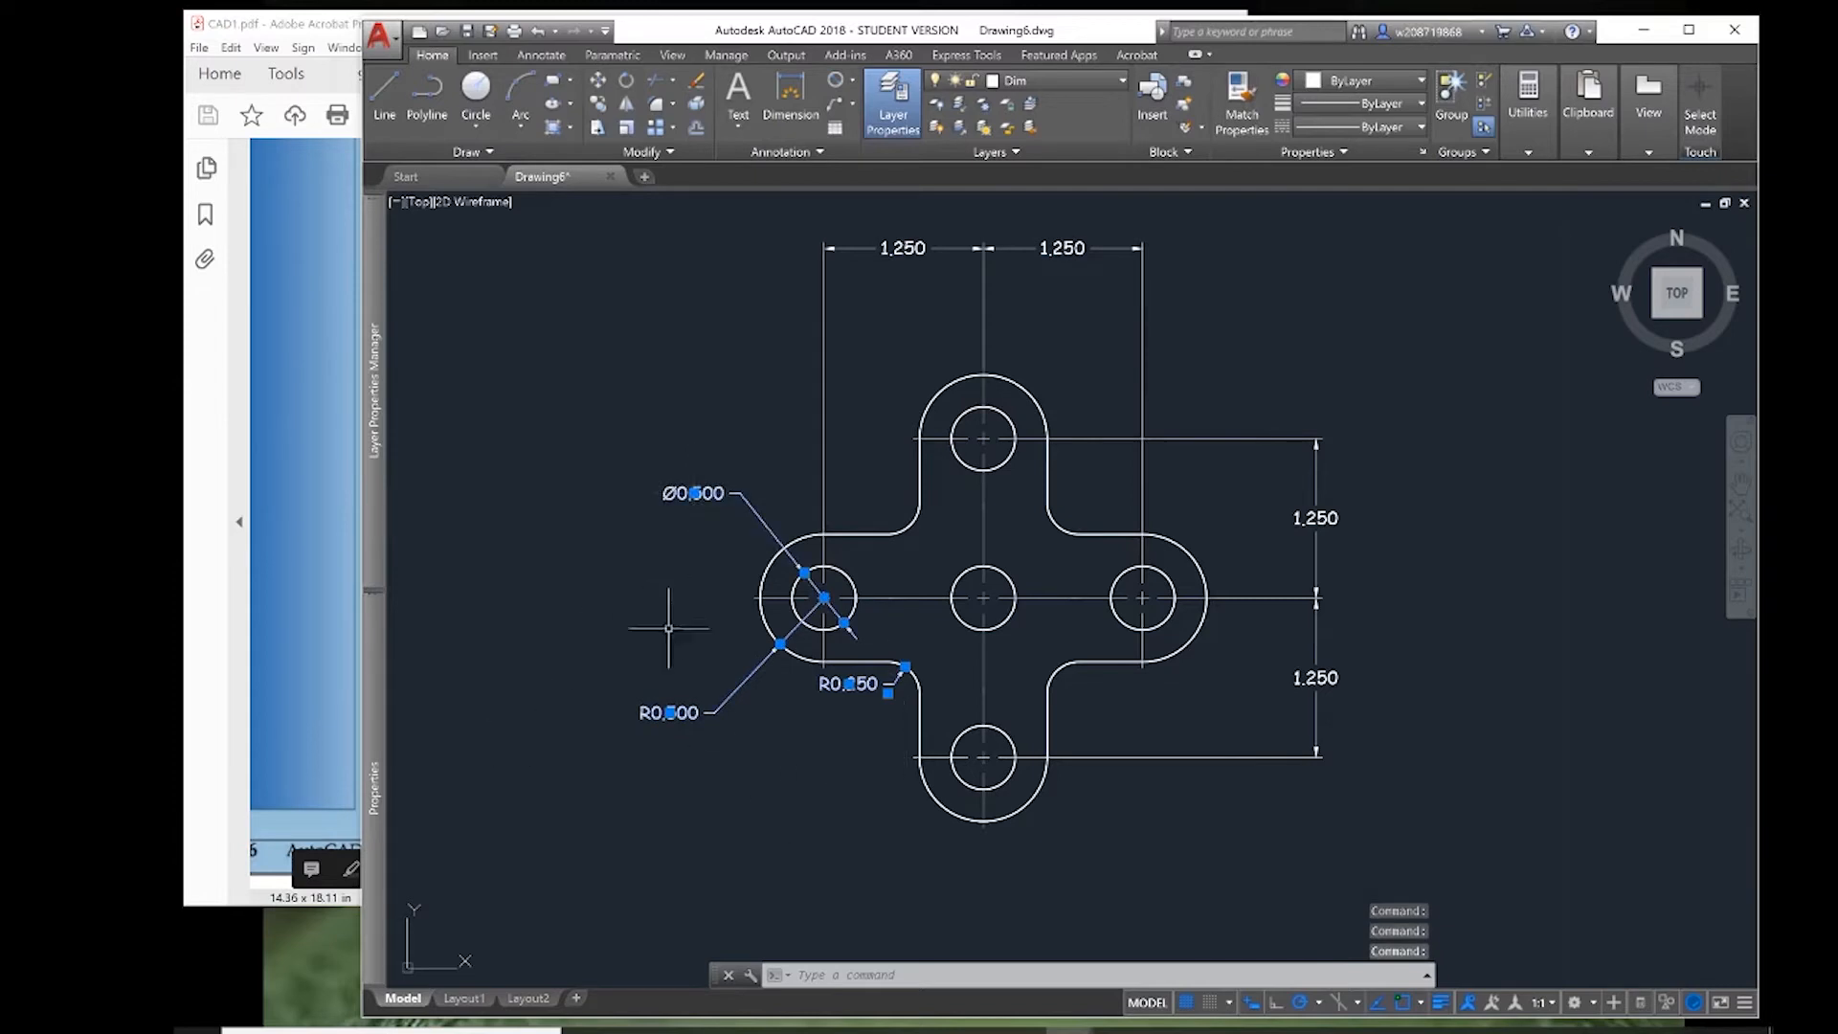
{"action": "mouse_move", "coordinate": [388, 797]}
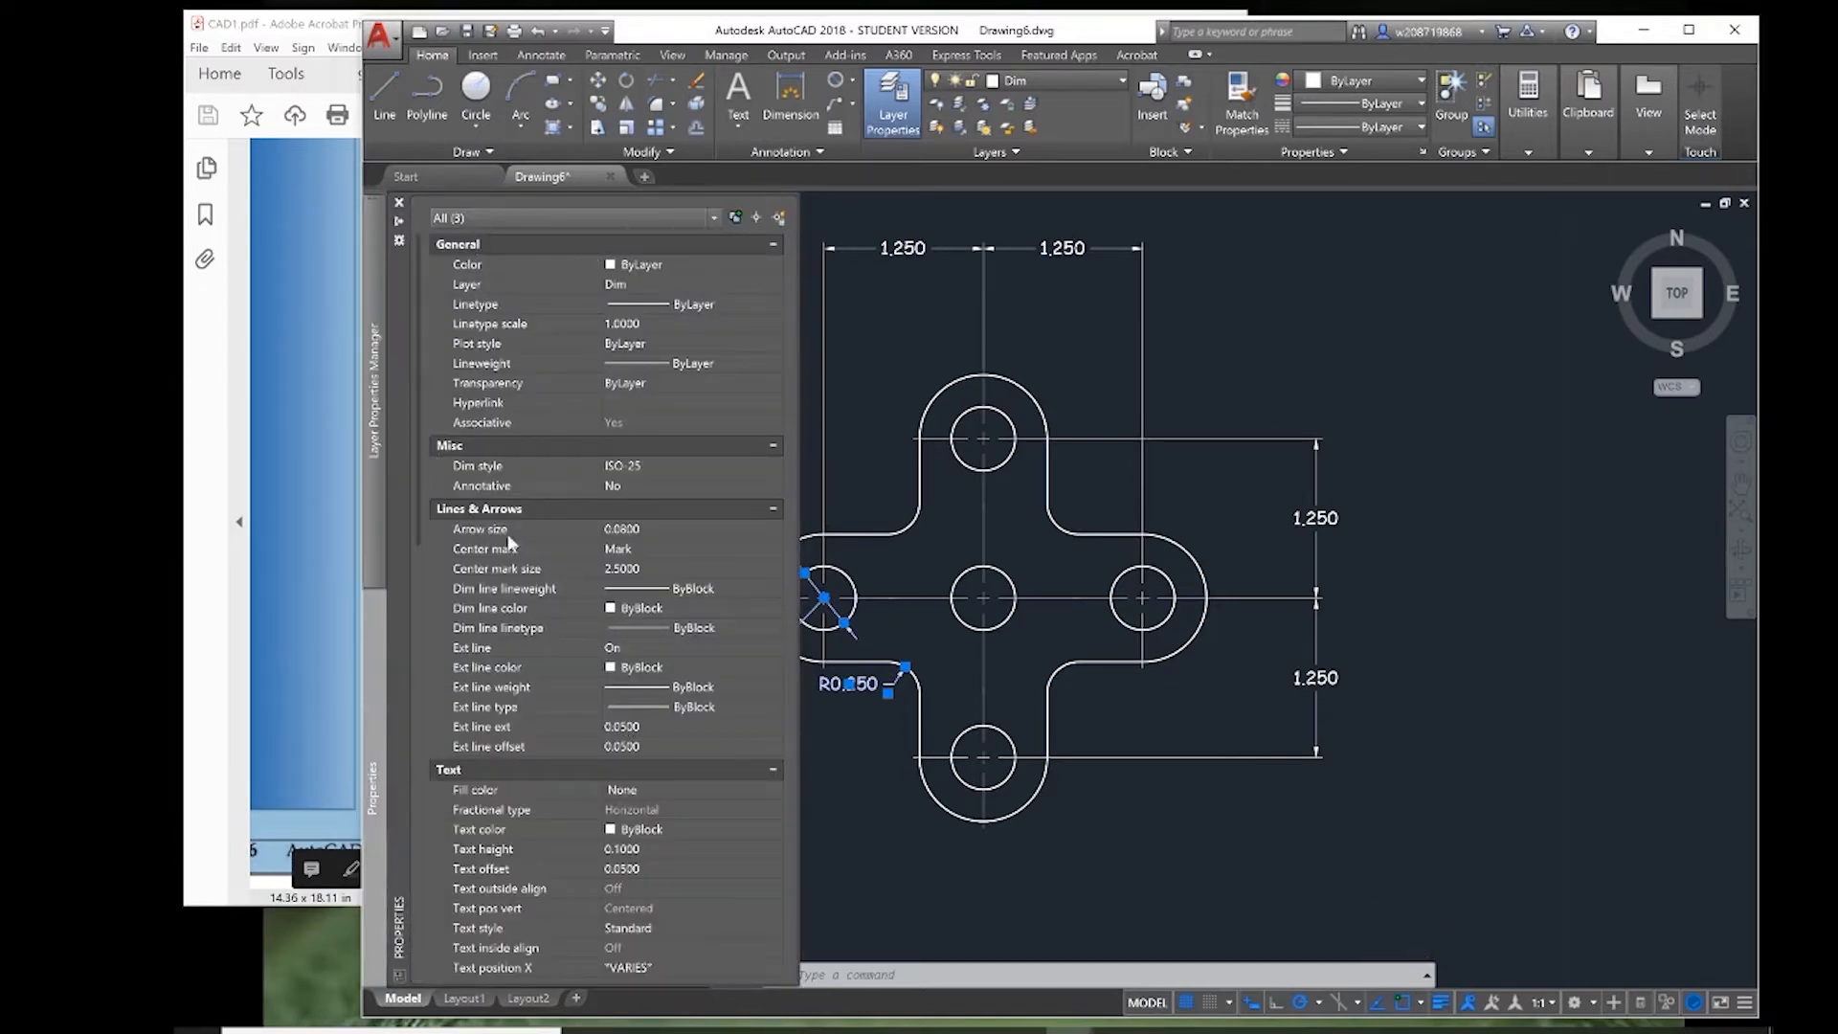
{"action": "scroll", "coordinate": [530, 796], "scroll_direction": "down", "scroll_amount": 5}
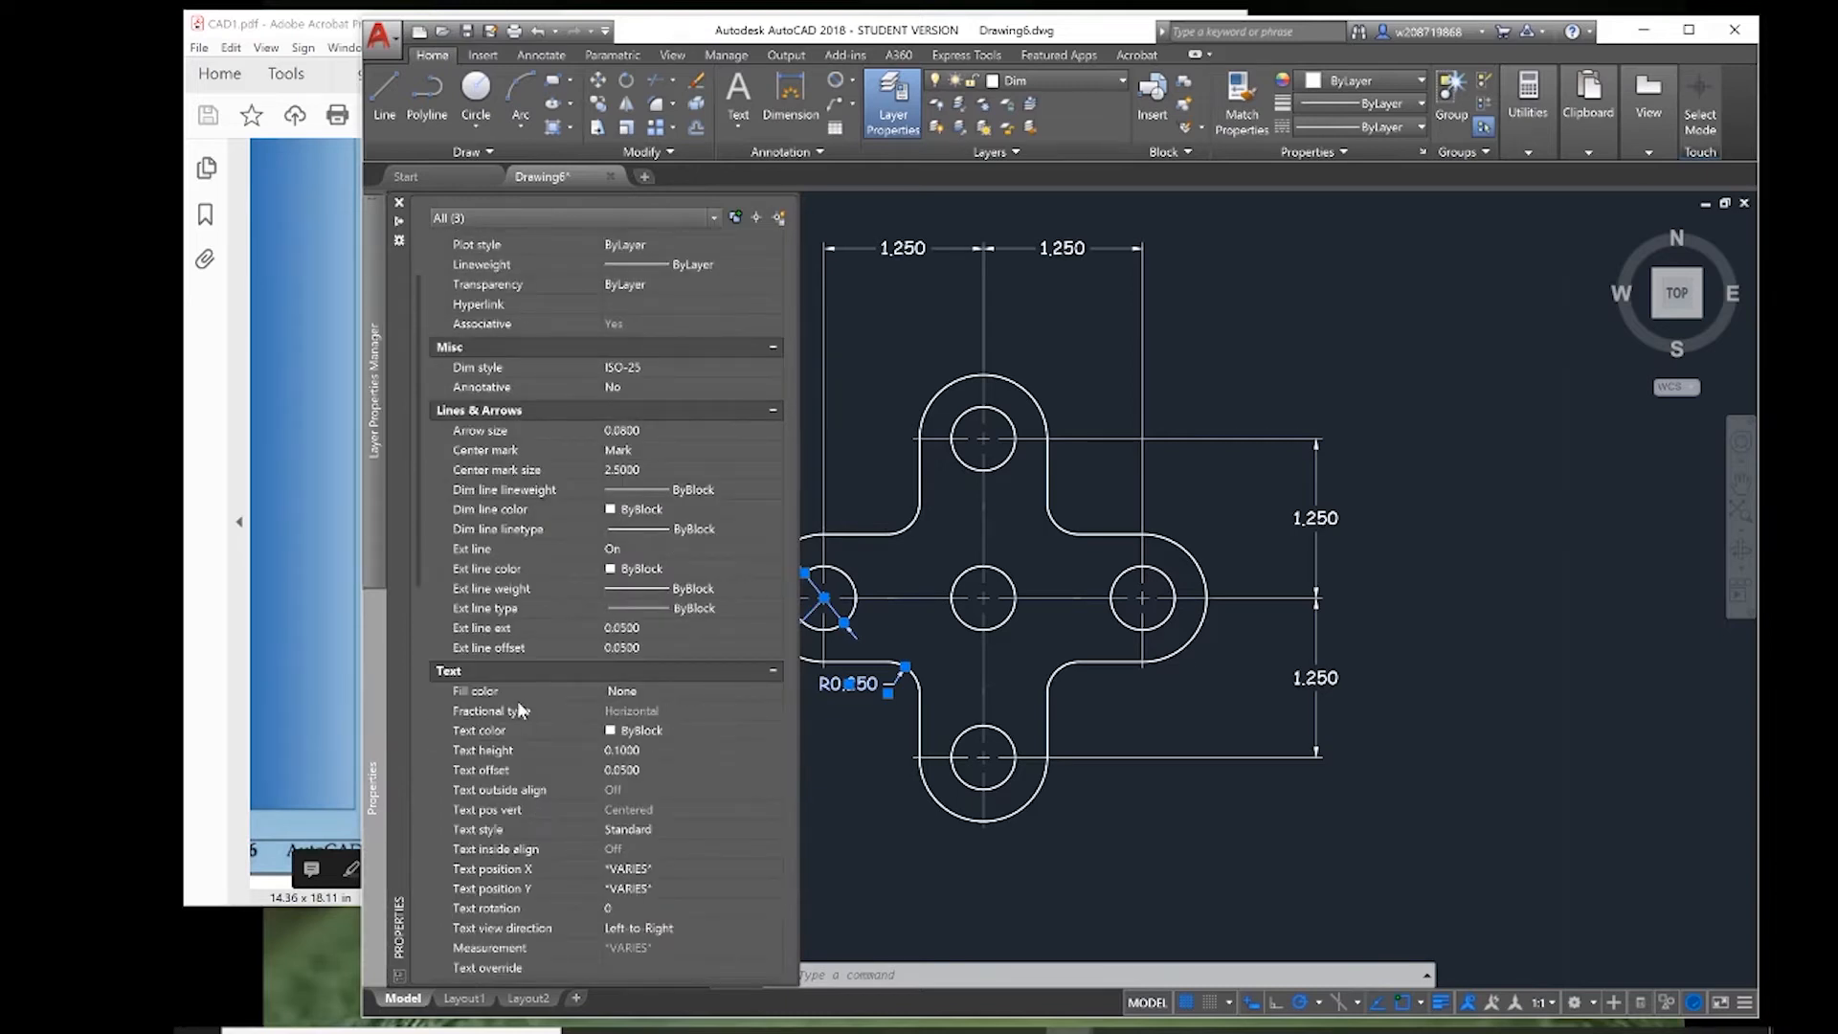
{"action": "scroll", "coordinate": [512, 732], "scroll_direction": "down", "scroll_amount": 3}
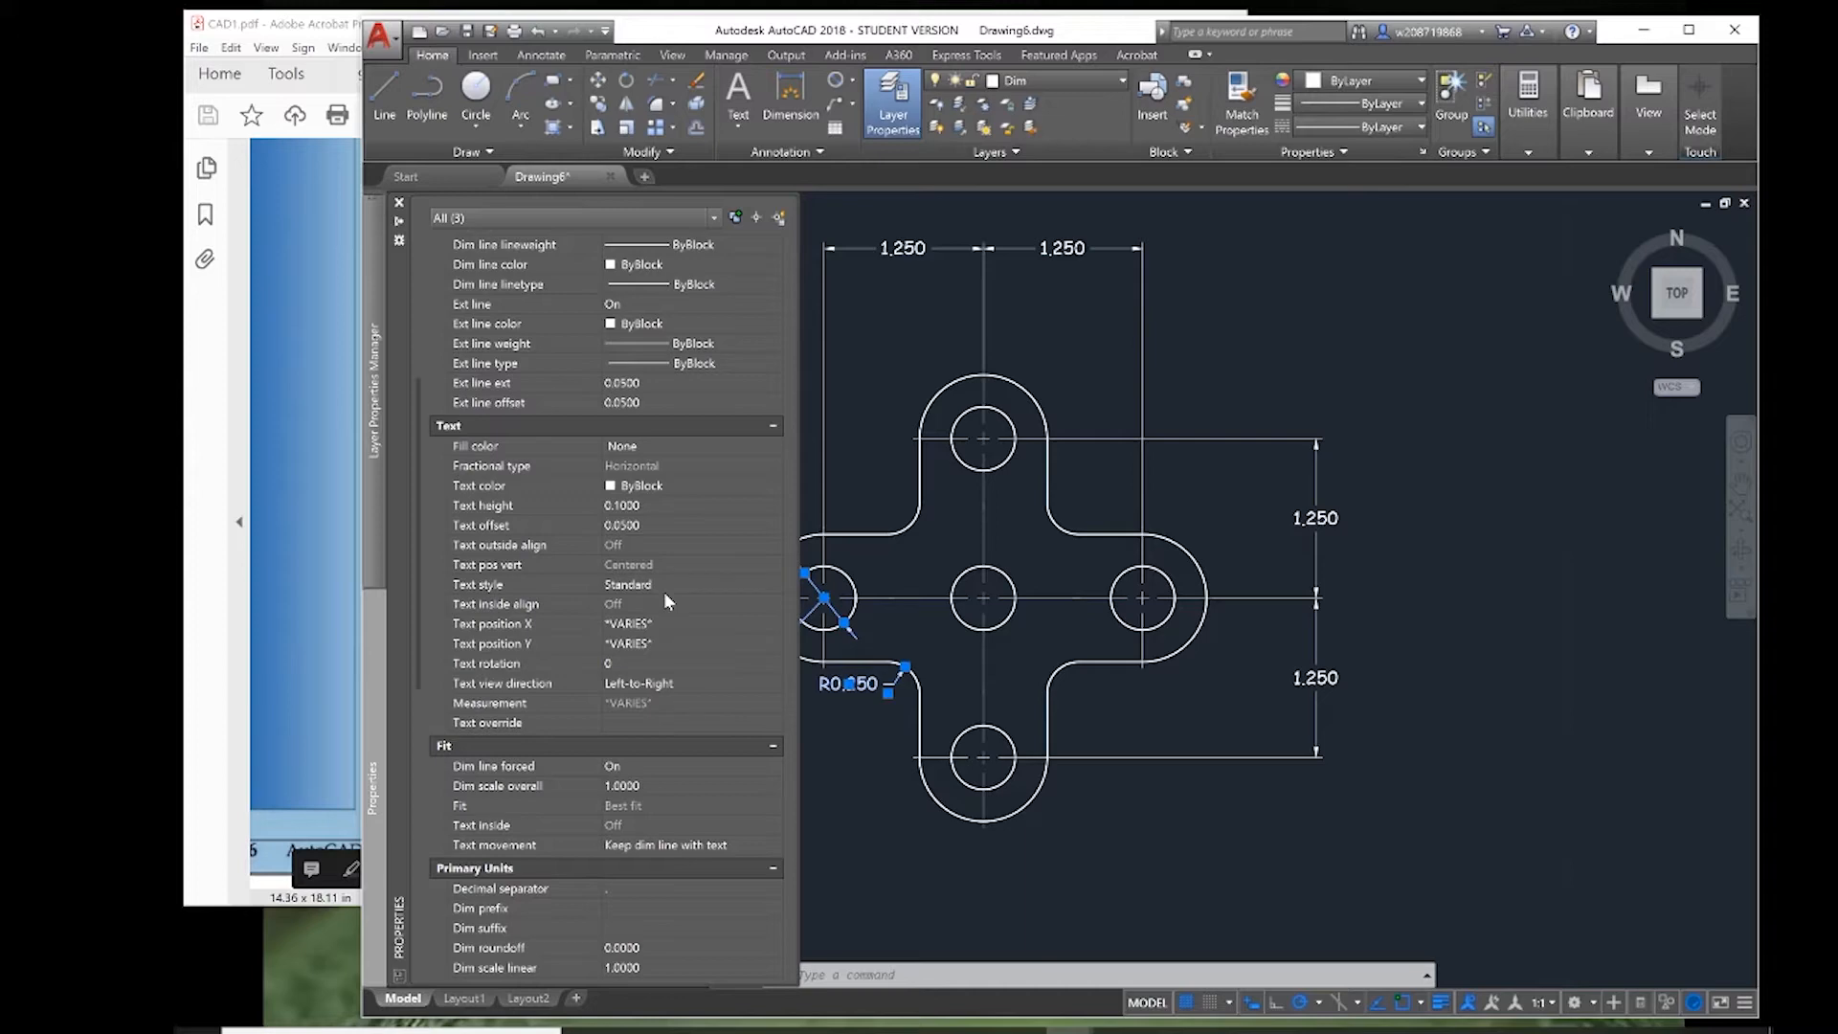
{"action": "scroll", "coordinate": [666, 596], "scroll_direction": "up", "scroll_amount": 3}
{"action": "scroll", "coordinate": [635, 668], "scroll_direction": "down", "scroll_amount": 8}
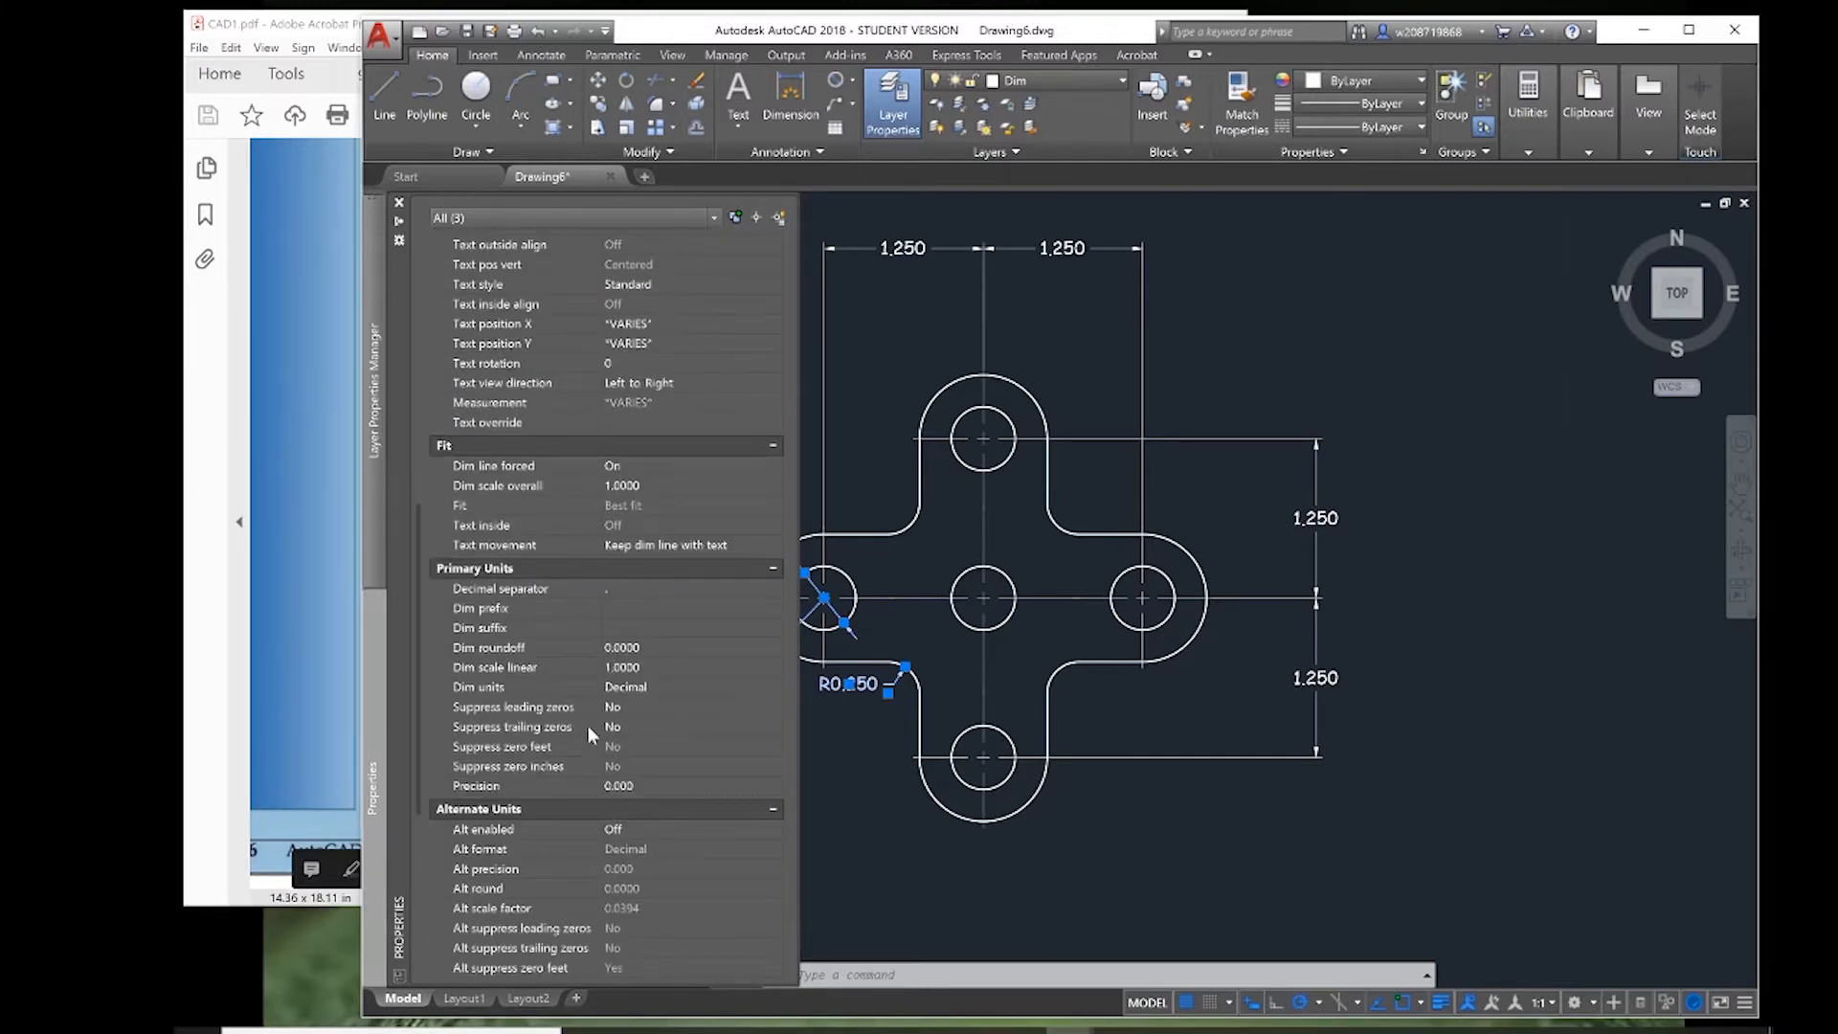
{"action": "left_click", "coordinate": [616, 710]}
- Check the notes in CAD1.pdf and prefix the lower-left fillet's radius dimension with 4X
{"action": "left_click", "coordinate": [303, 699]}
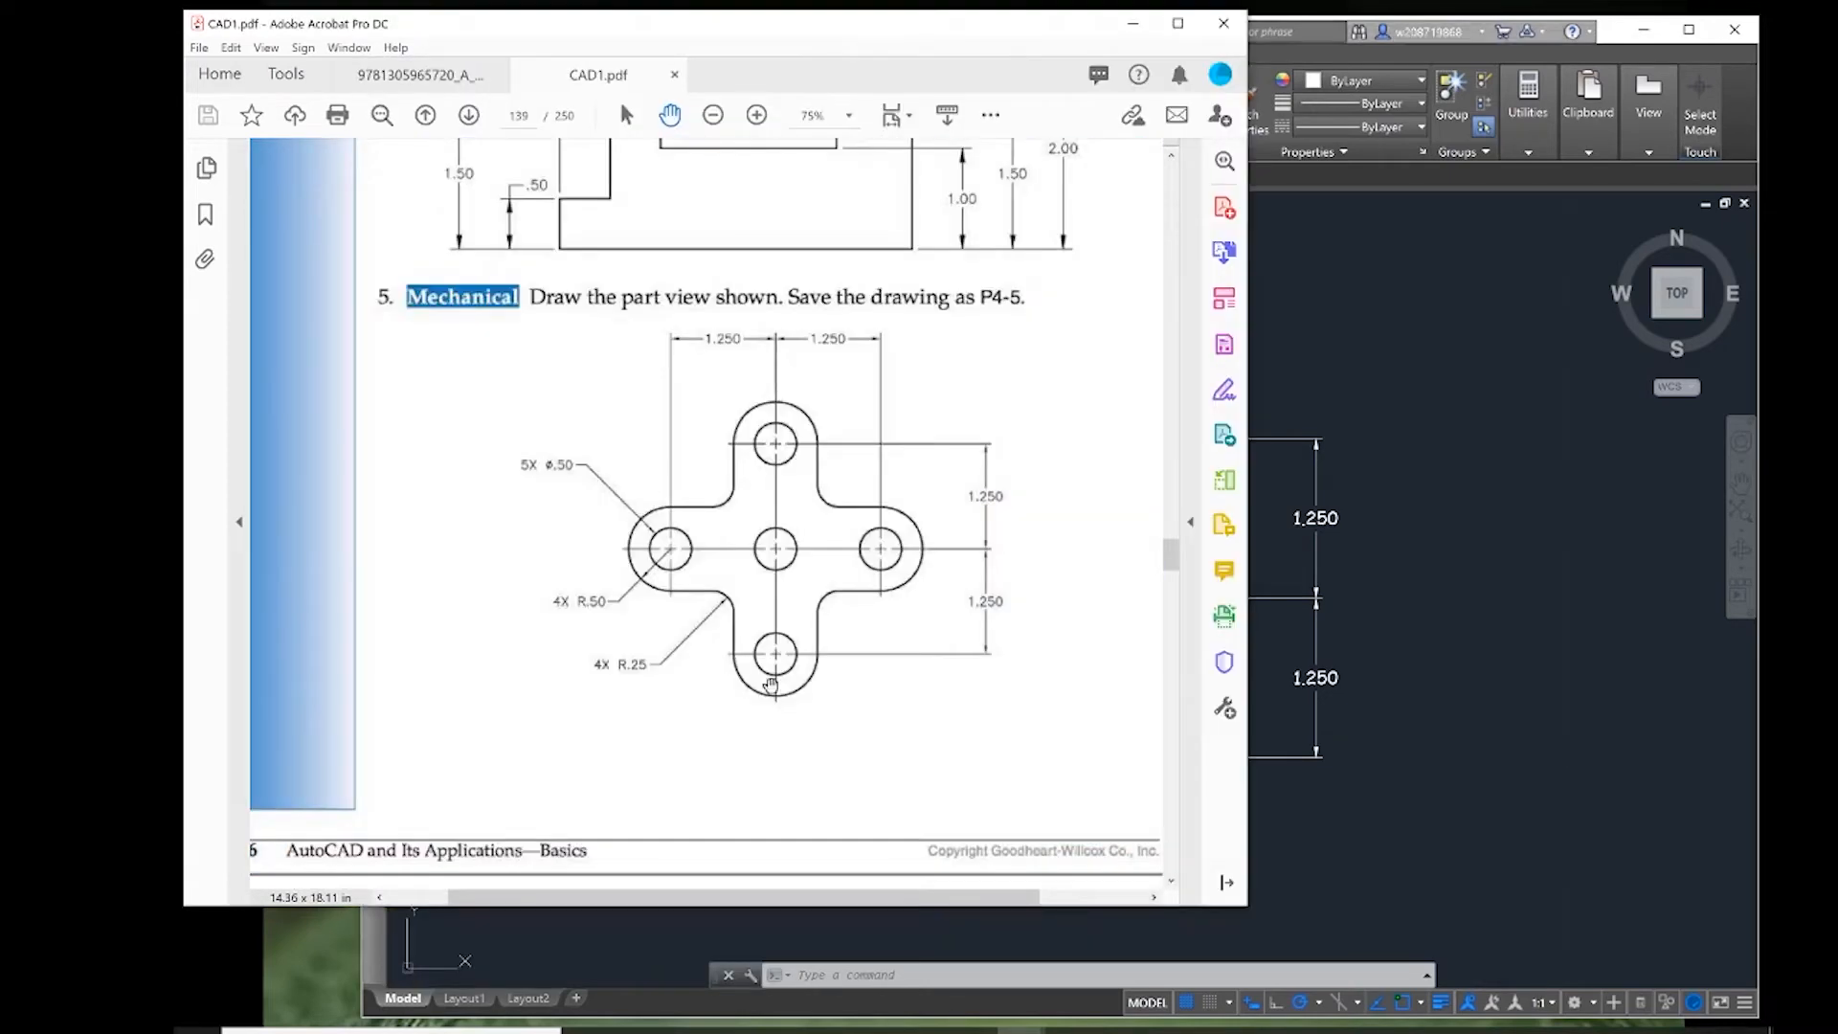
{"action": "left_click", "coordinate": [1455, 698]}
{"action": "key", "text": "Escape"}
{"action": "key", "text": "Escape"}
{"action": "double_click", "coordinate": [838, 691]}
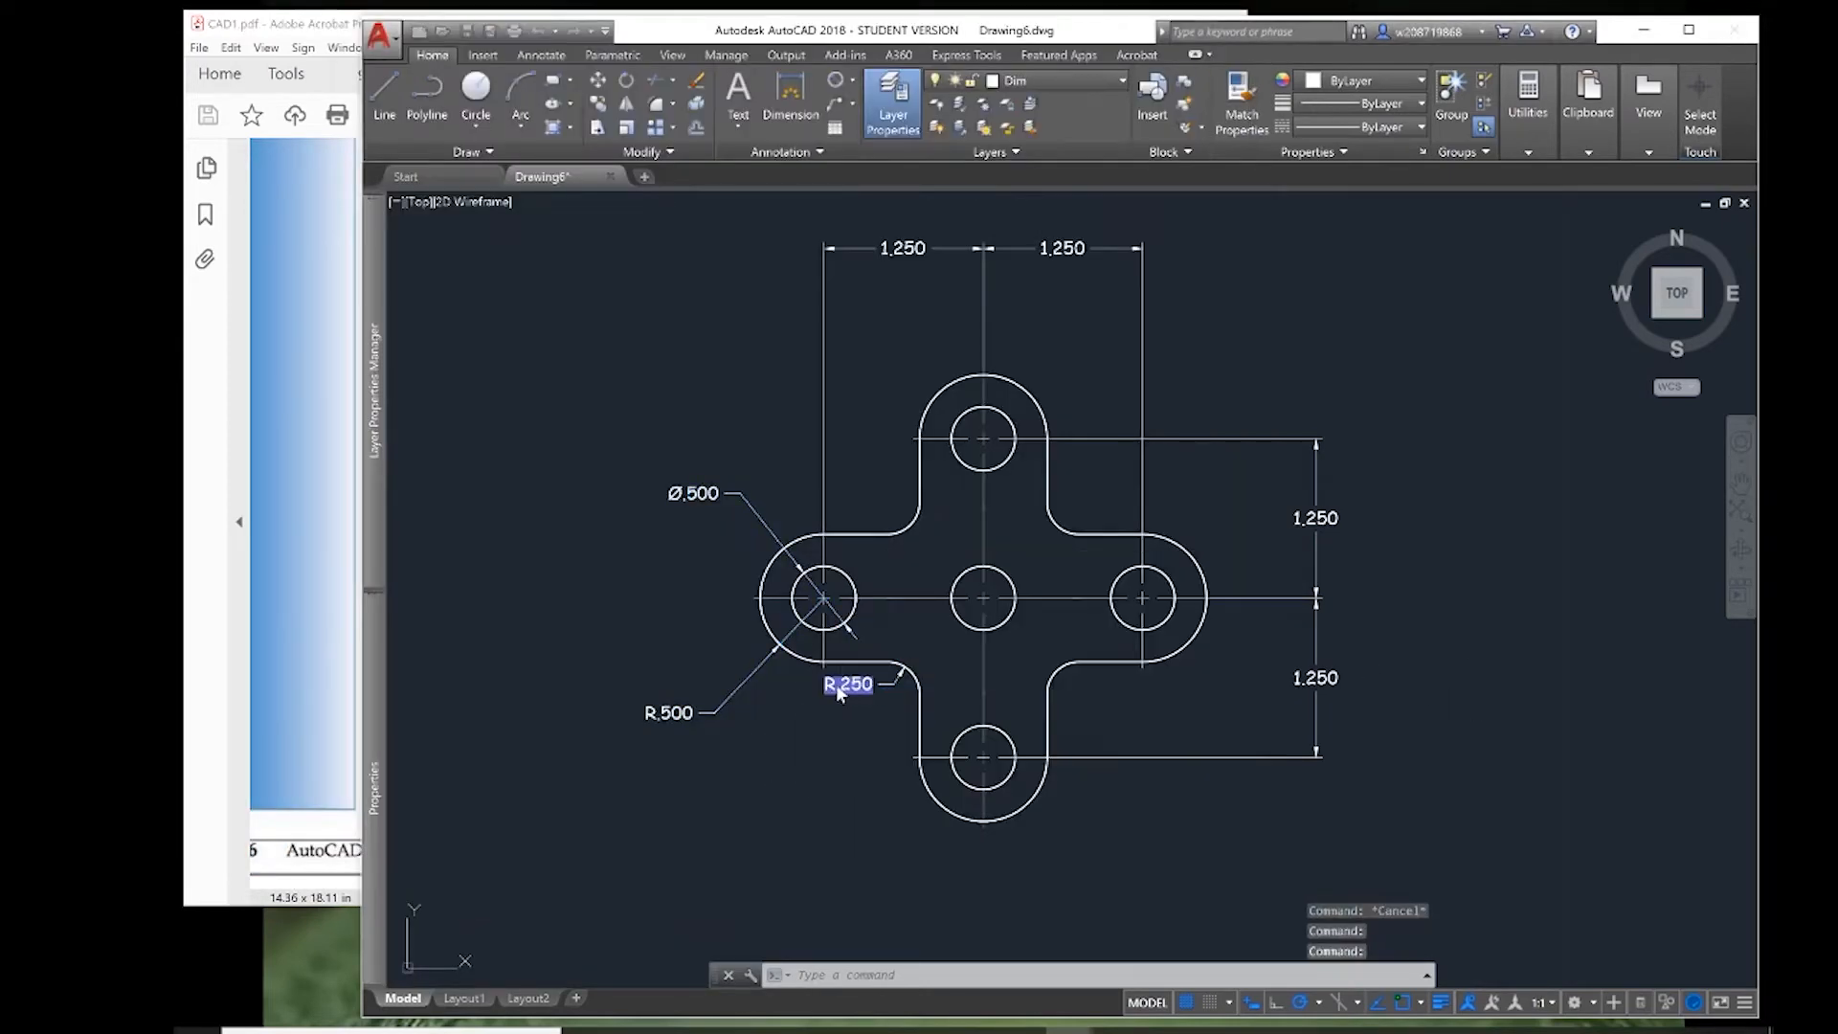
{"action": "key", "text": "Home"}
{"action": "type", "text": "4X"}
{"action": "left_click", "coordinate": [761, 819]}
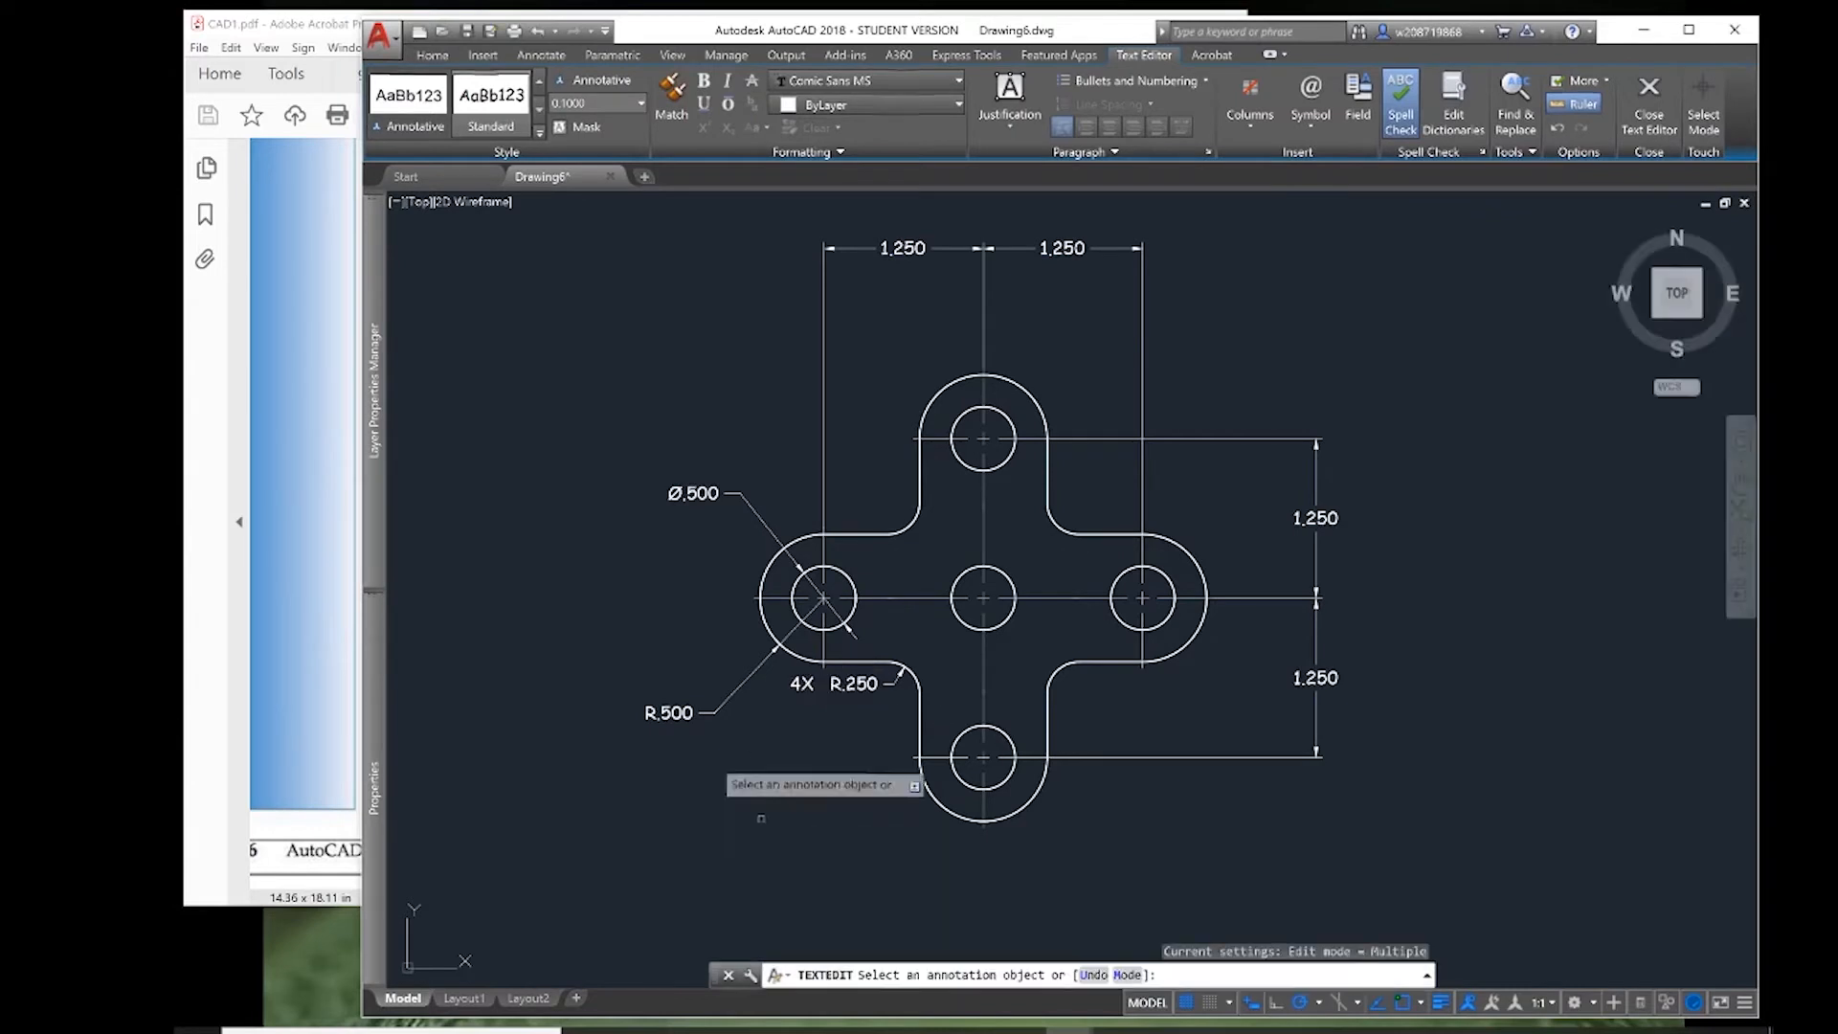
- Prefix the left arm's end radius dimension with 4X and the left hole's diameter dimension with 5X
{"action": "left_click", "coordinate": [670, 713]}
{"action": "key", "text": "Home"}
{"action": "type", "text": "4X"}
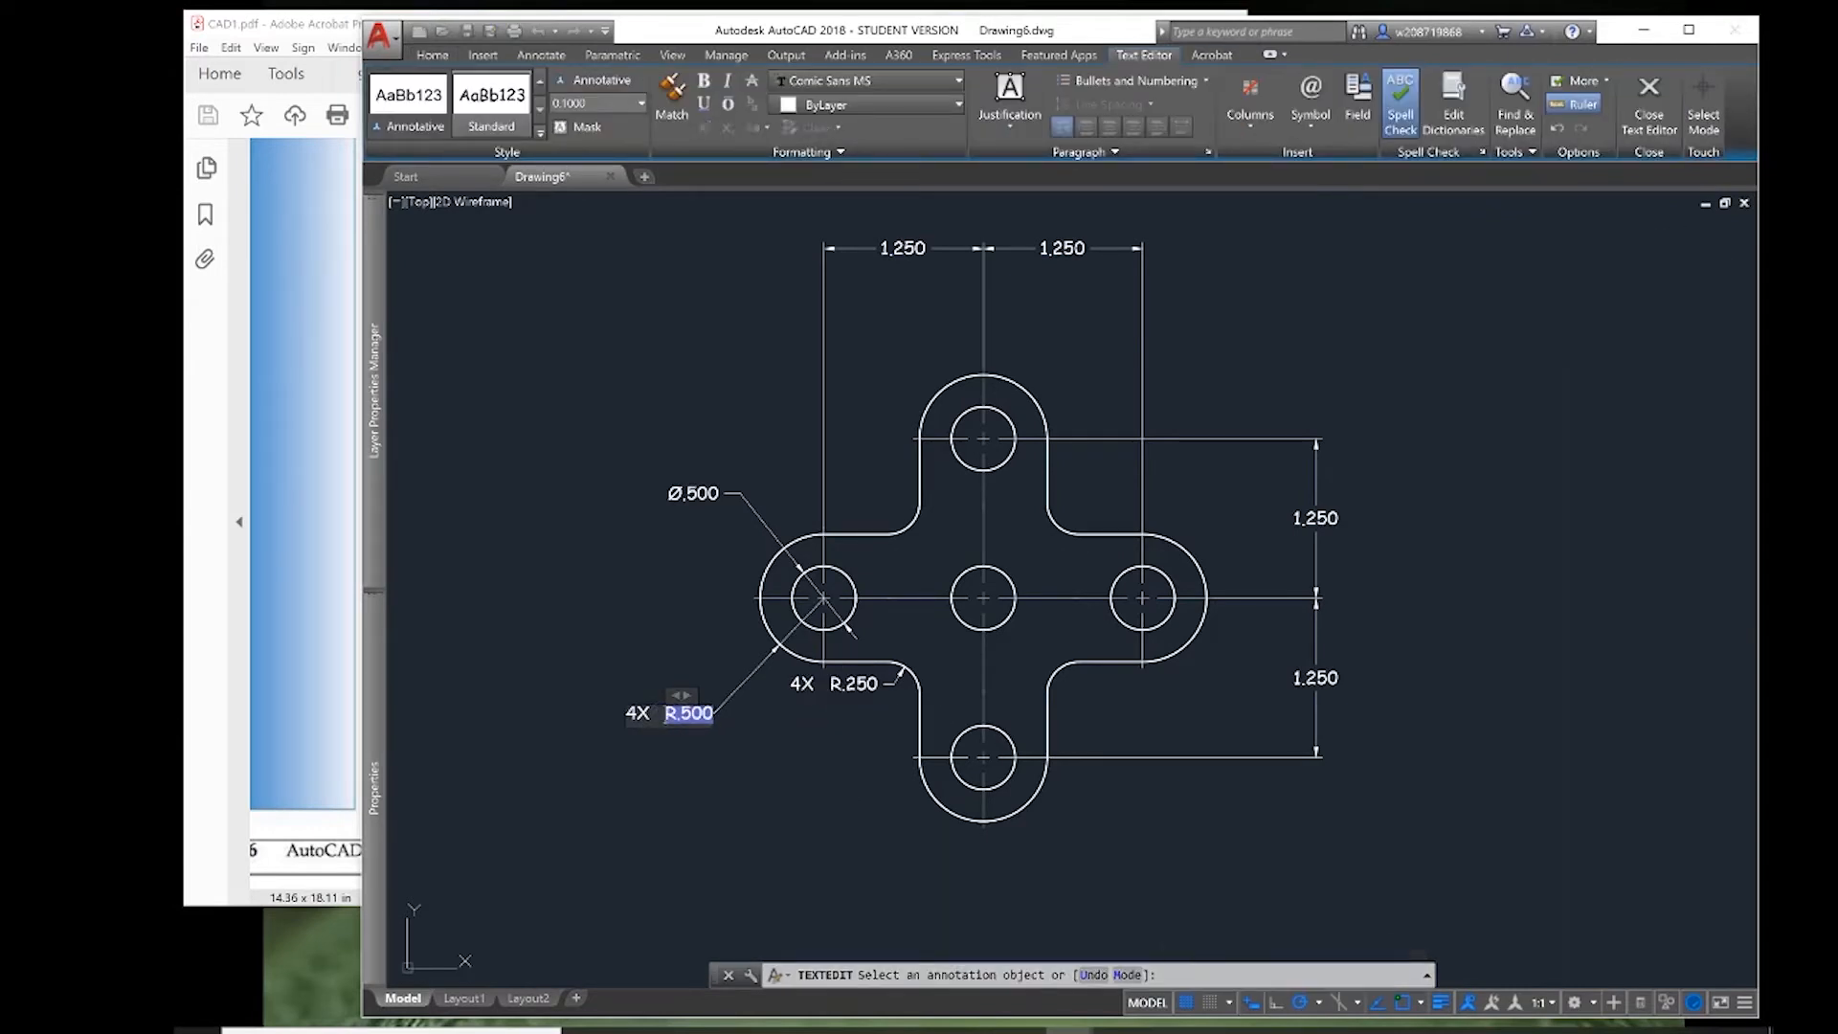
{"action": "left_click", "coordinate": [661, 612]}
{"action": "left_click", "coordinate": [693, 494]}
{"action": "type", "text": "5X"}
{"action": "left_click", "coordinate": [644, 607]}
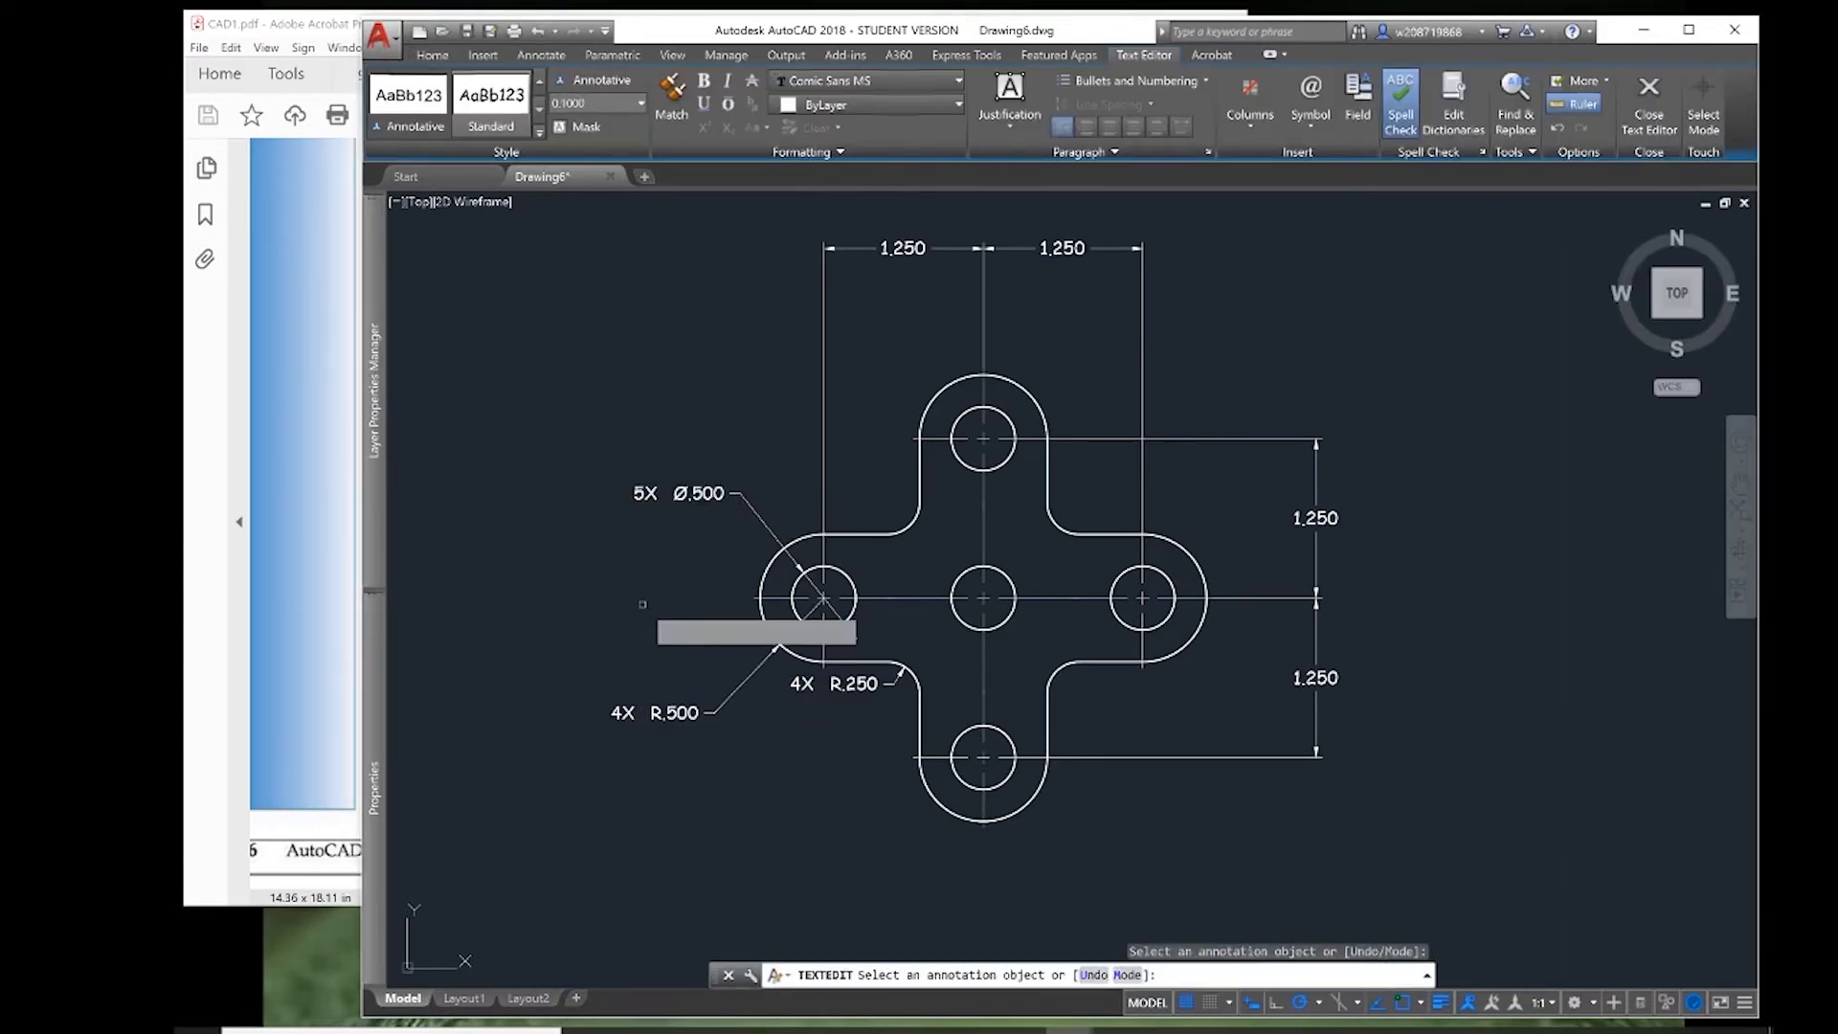
{"action": "key", "text": "alt+Tab"}
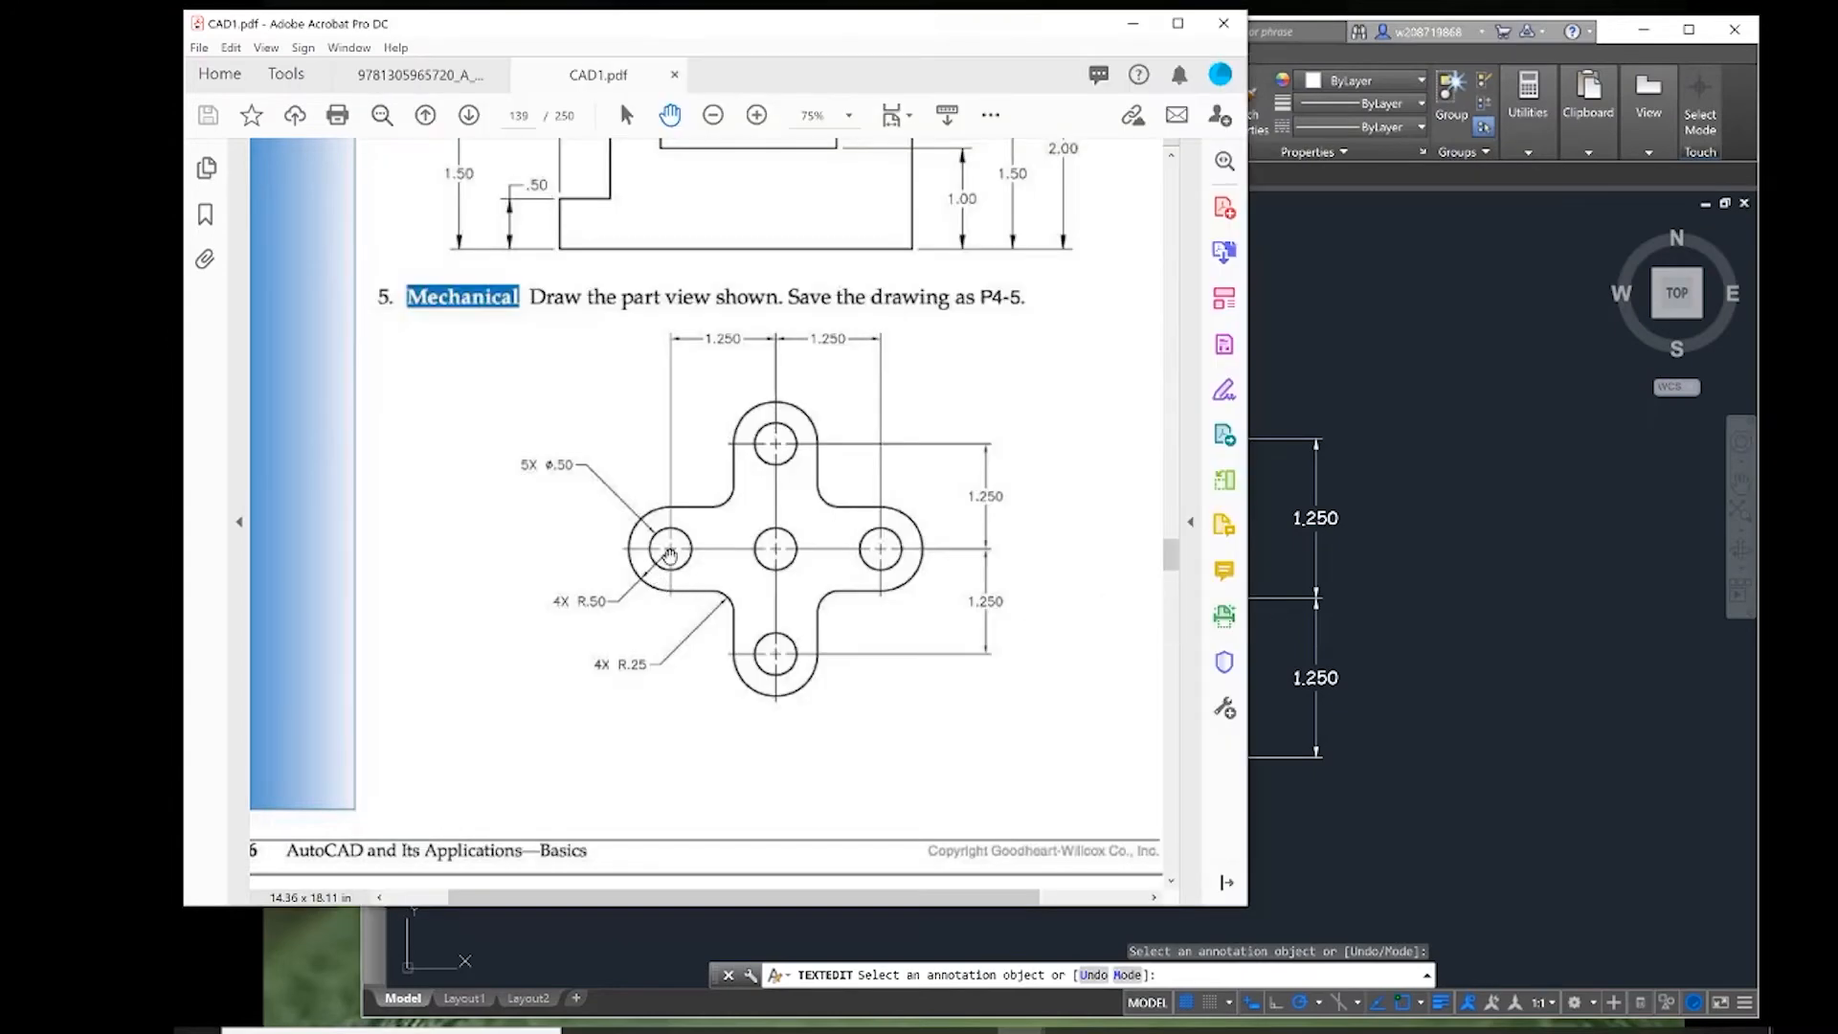
{"action": "left_click", "coordinate": [1375, 629]}
{"action": "left_click", "coordinate": [772, 654]}
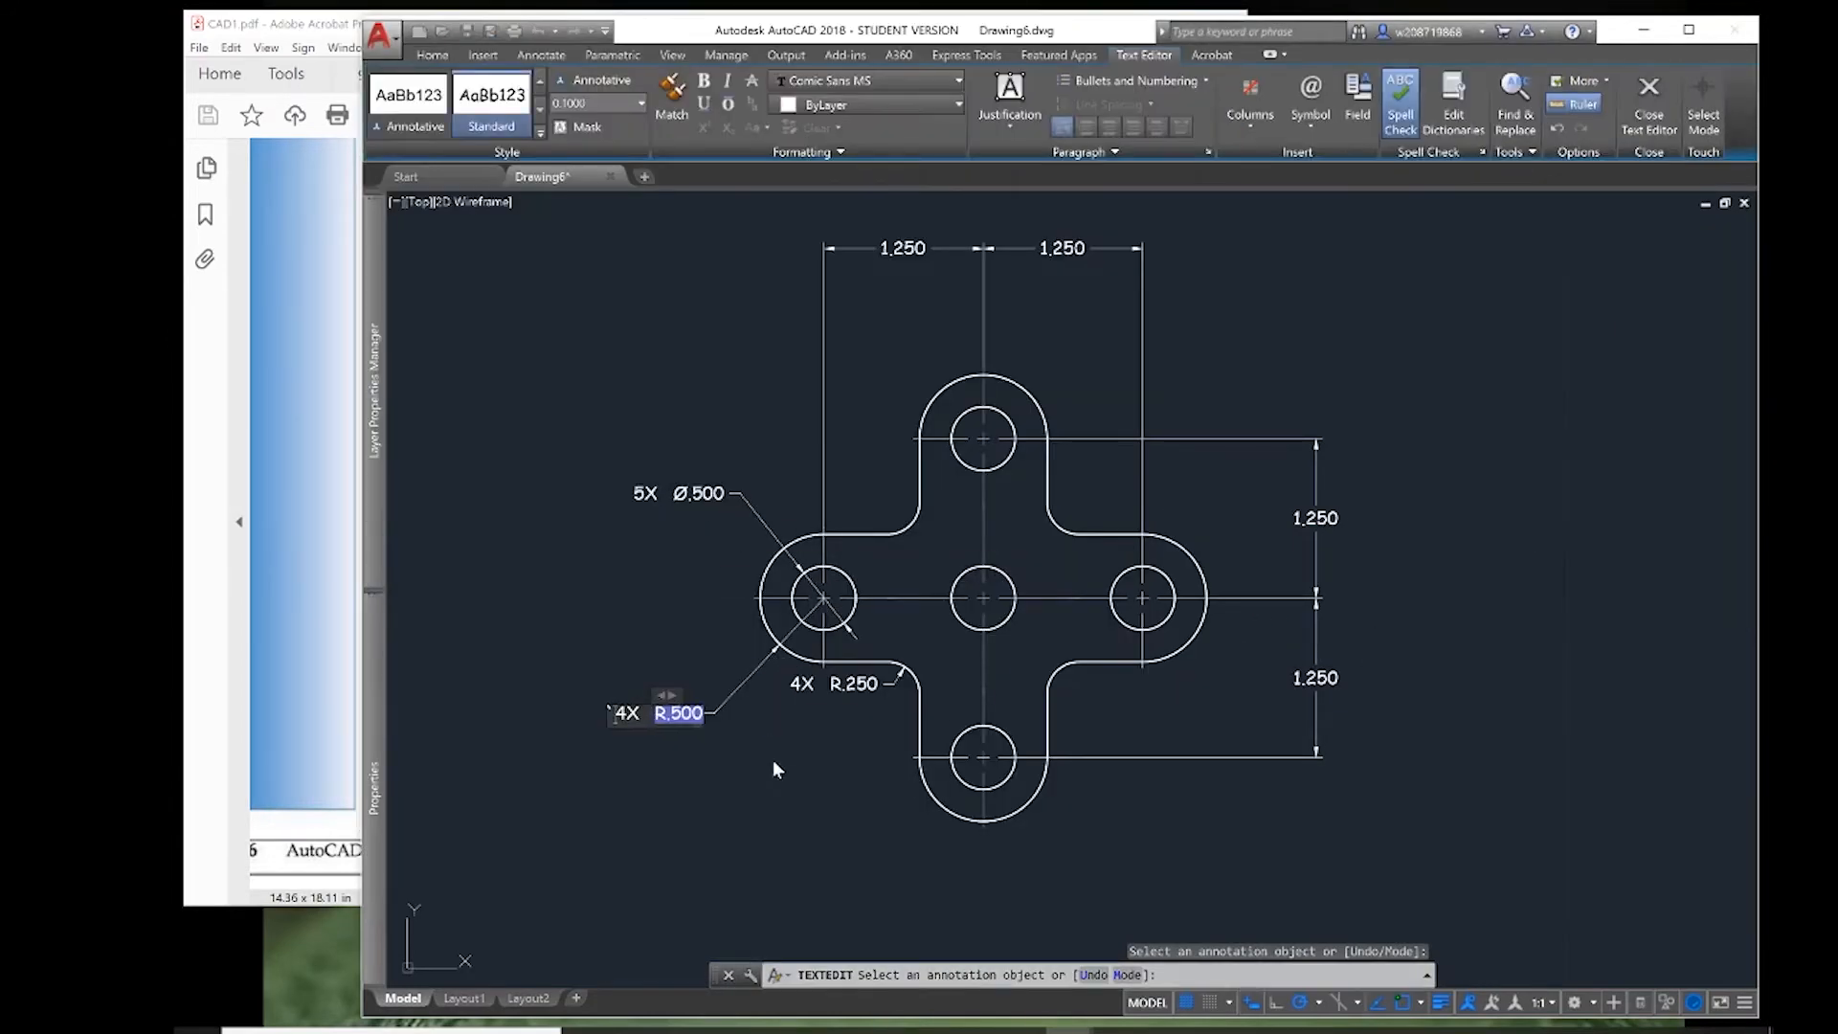
{"action": "left_click", "coordinate": [773, 760]}
{"action": "left_click", "coordinate": [773, 653]}
{"action": "left_click", "coordinate": [789, 635]}
{"action": "left_click", "coordinate": [793, 632]}
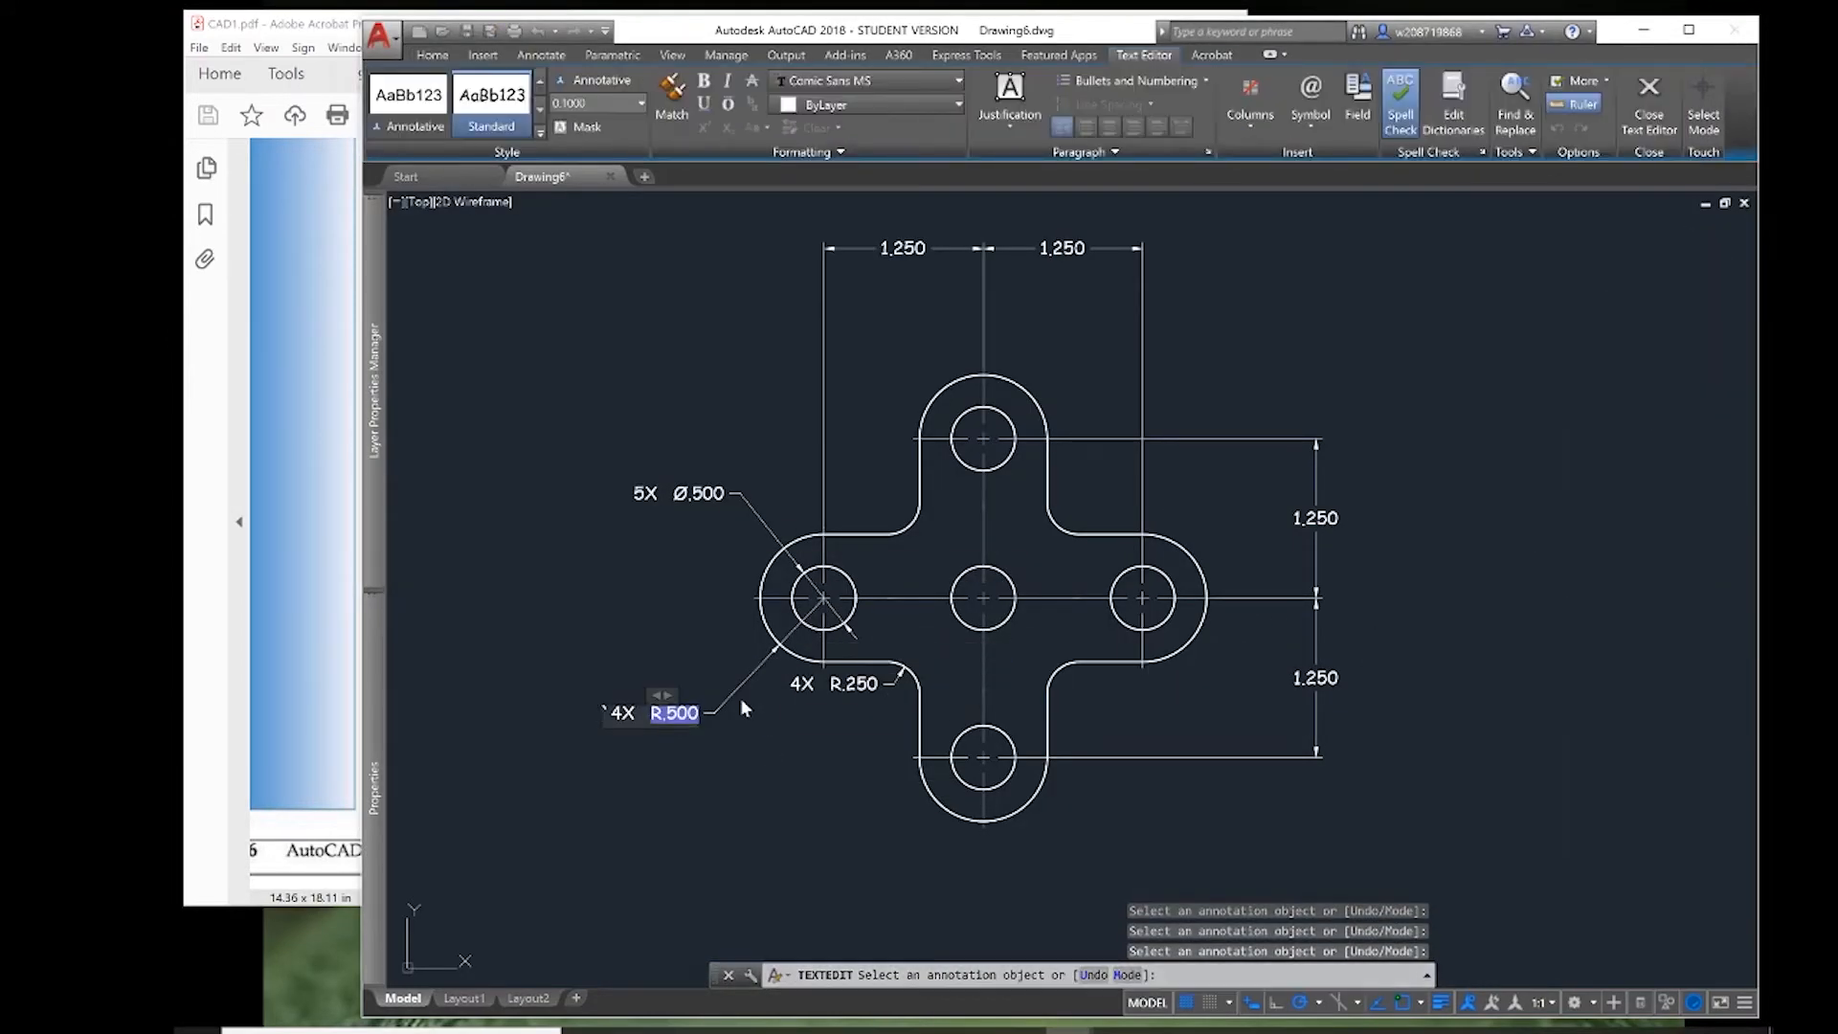
{"action": "key", "text": "Escape"}
{"action": "key", "text": "Escape"}
{"action": "key", "text": "Escape"}
{"action": "key", "text": "Escape"}
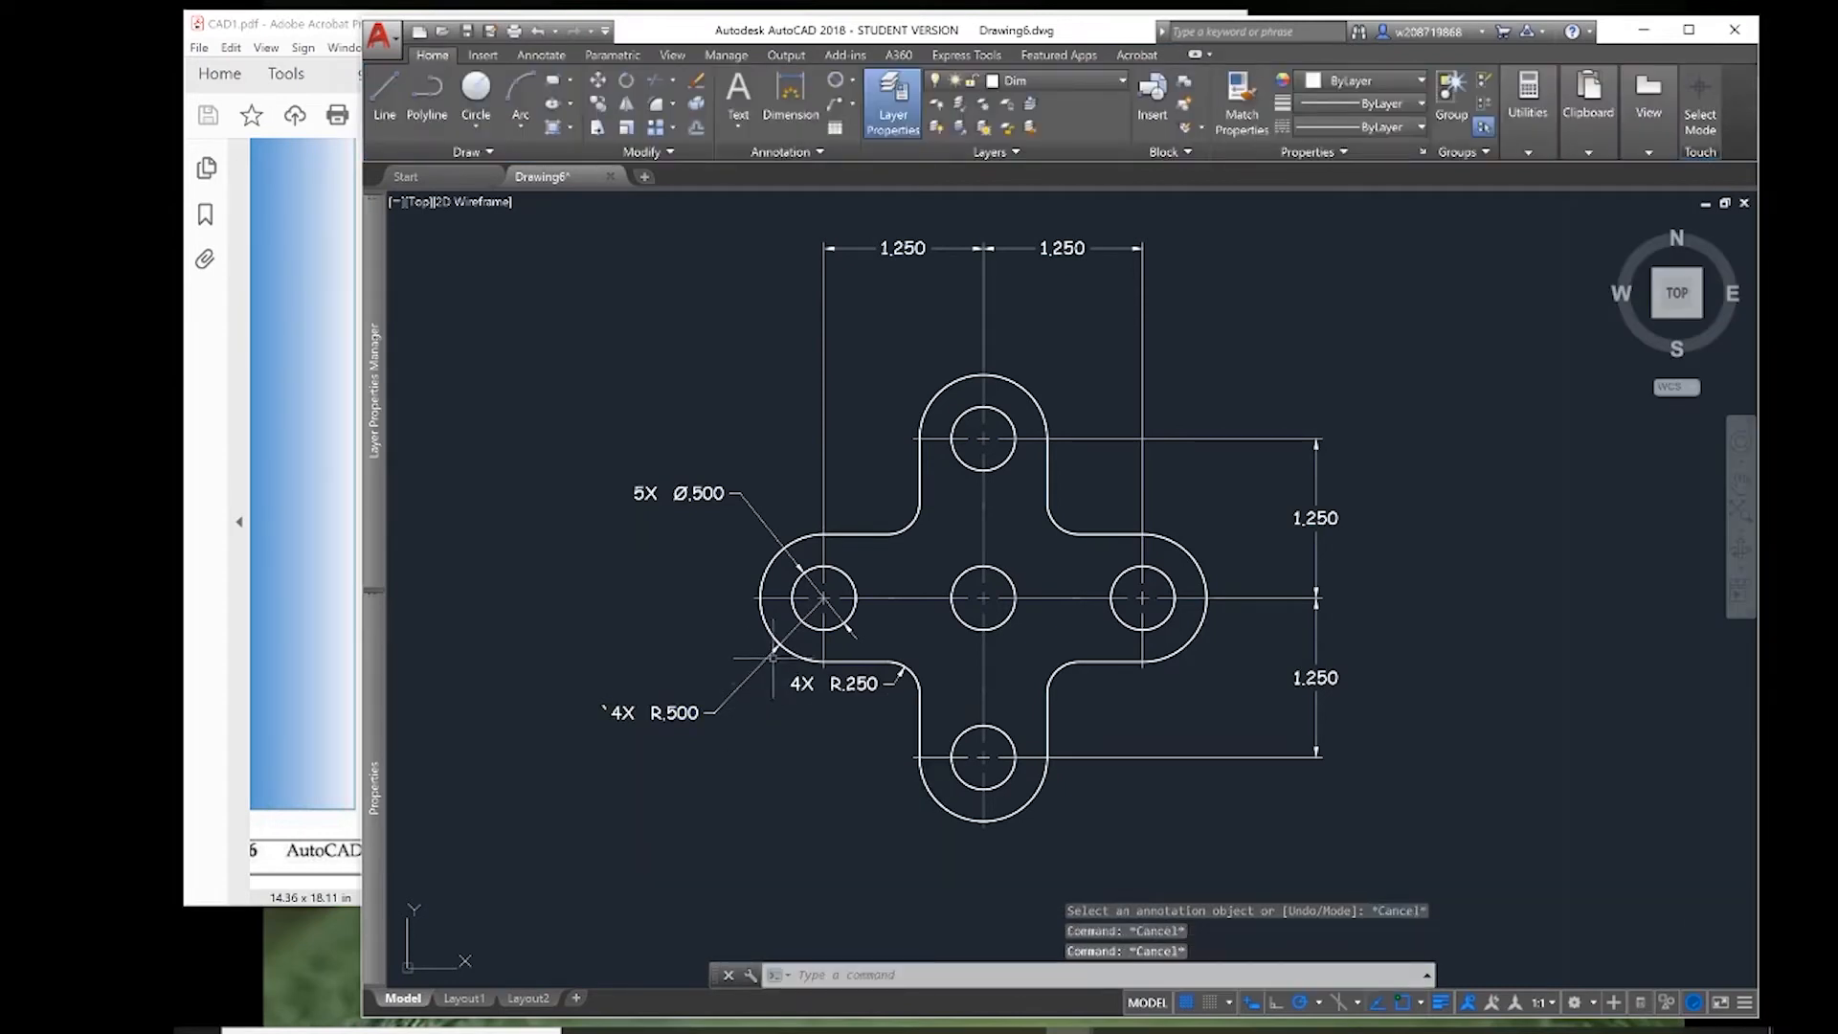
- Flip the arrowhead of the left arm's end radius dimension
{"action": "left_click", "coordinate": [776, 655]}
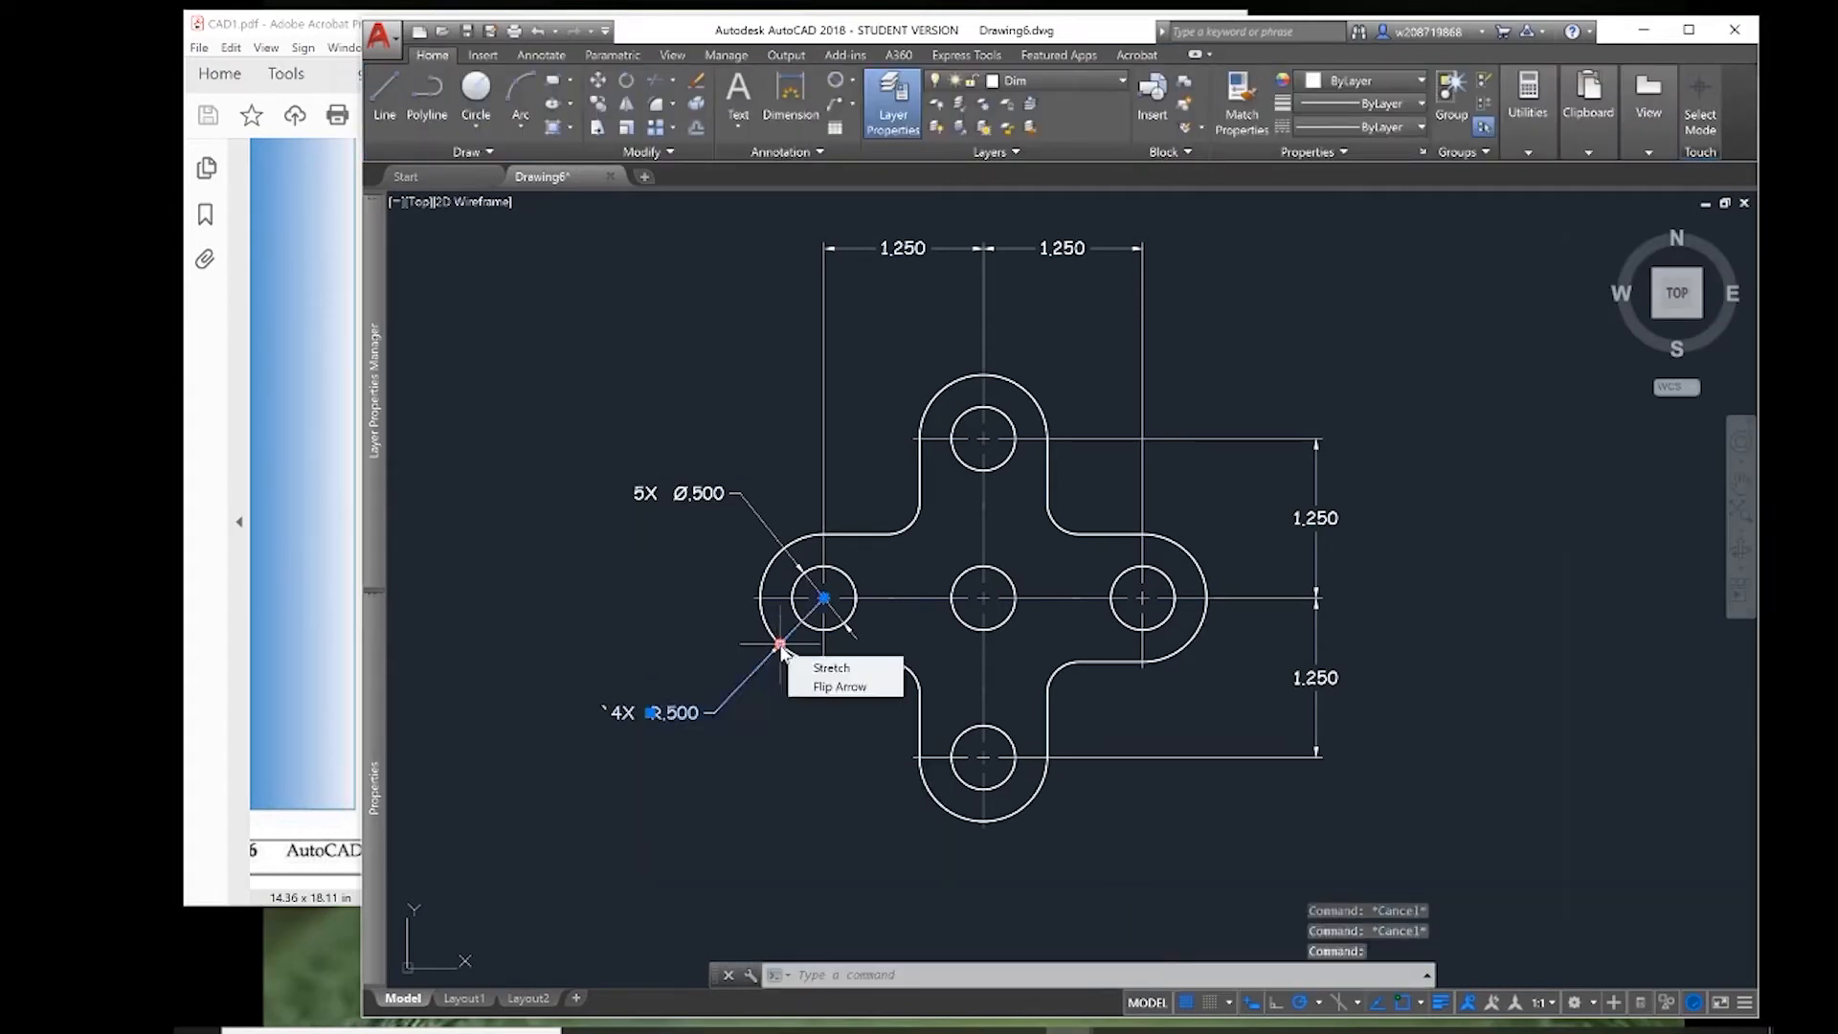
{"action": "mouse_move", "coordinate": [780, 643]}
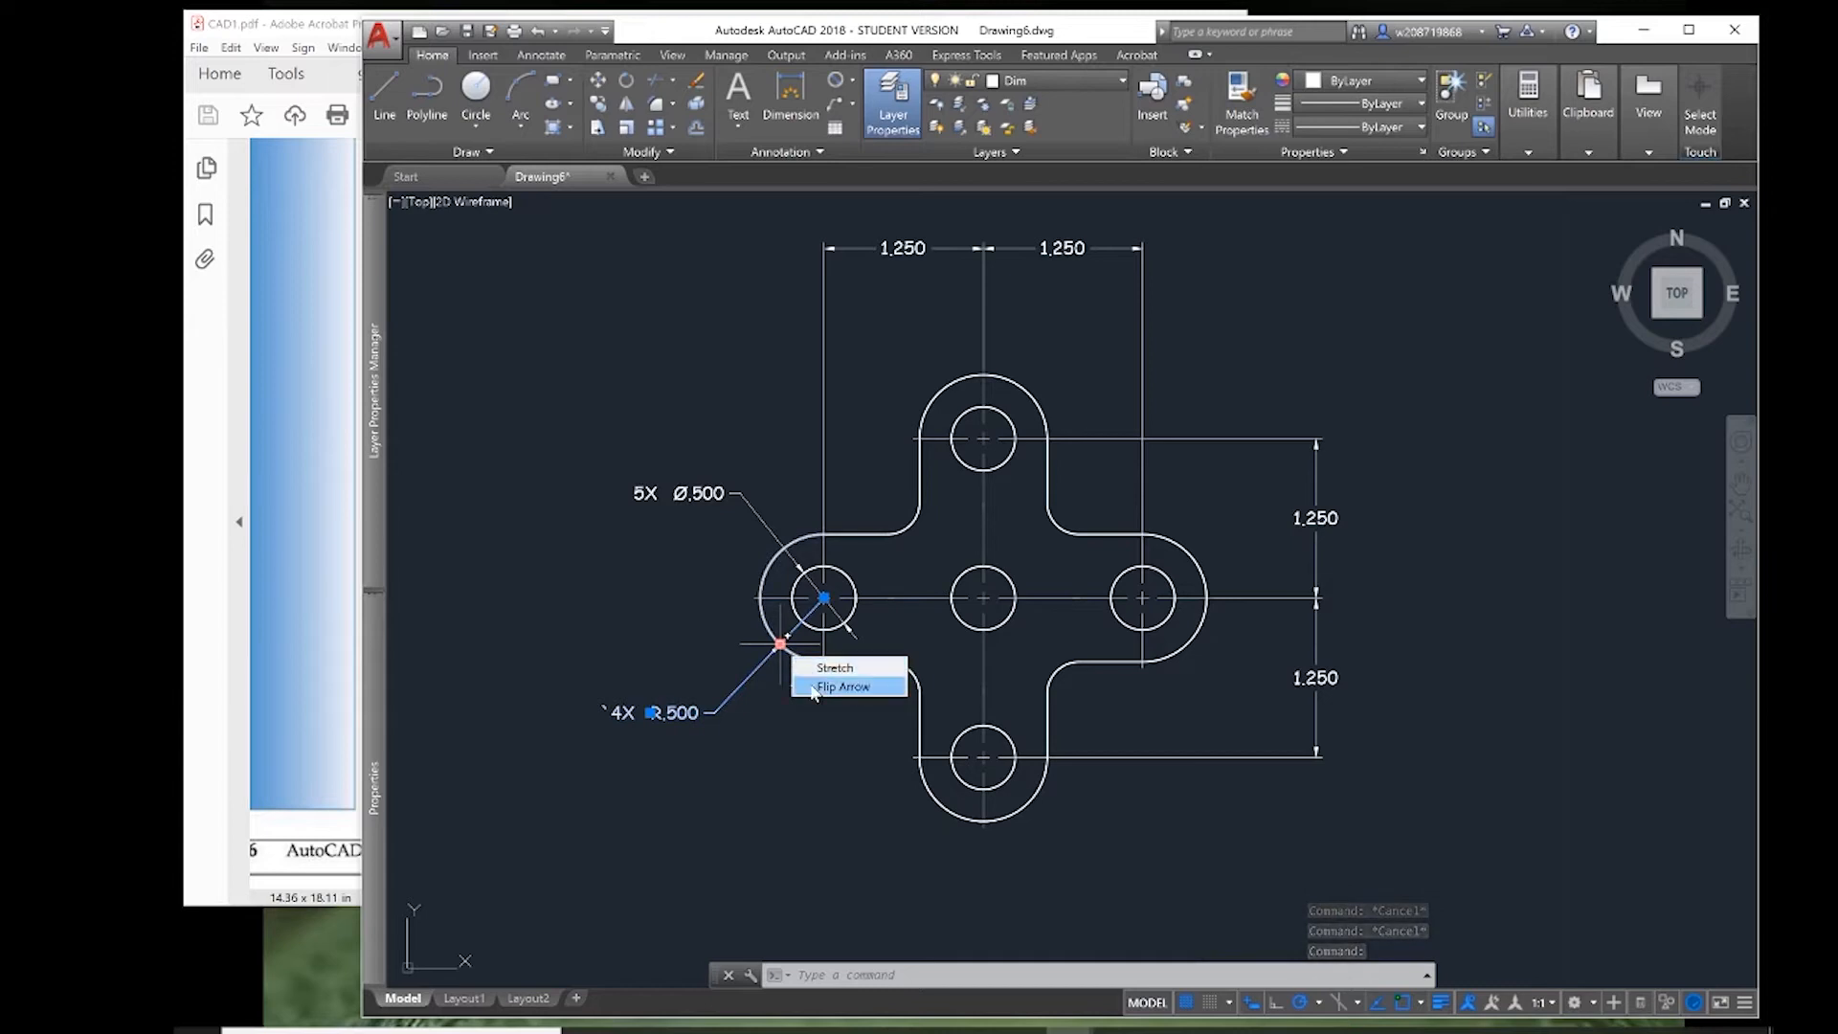
{"action": "left_click", "coordinate": [832, 687]}
{"action": "key", "text": "Escape"}
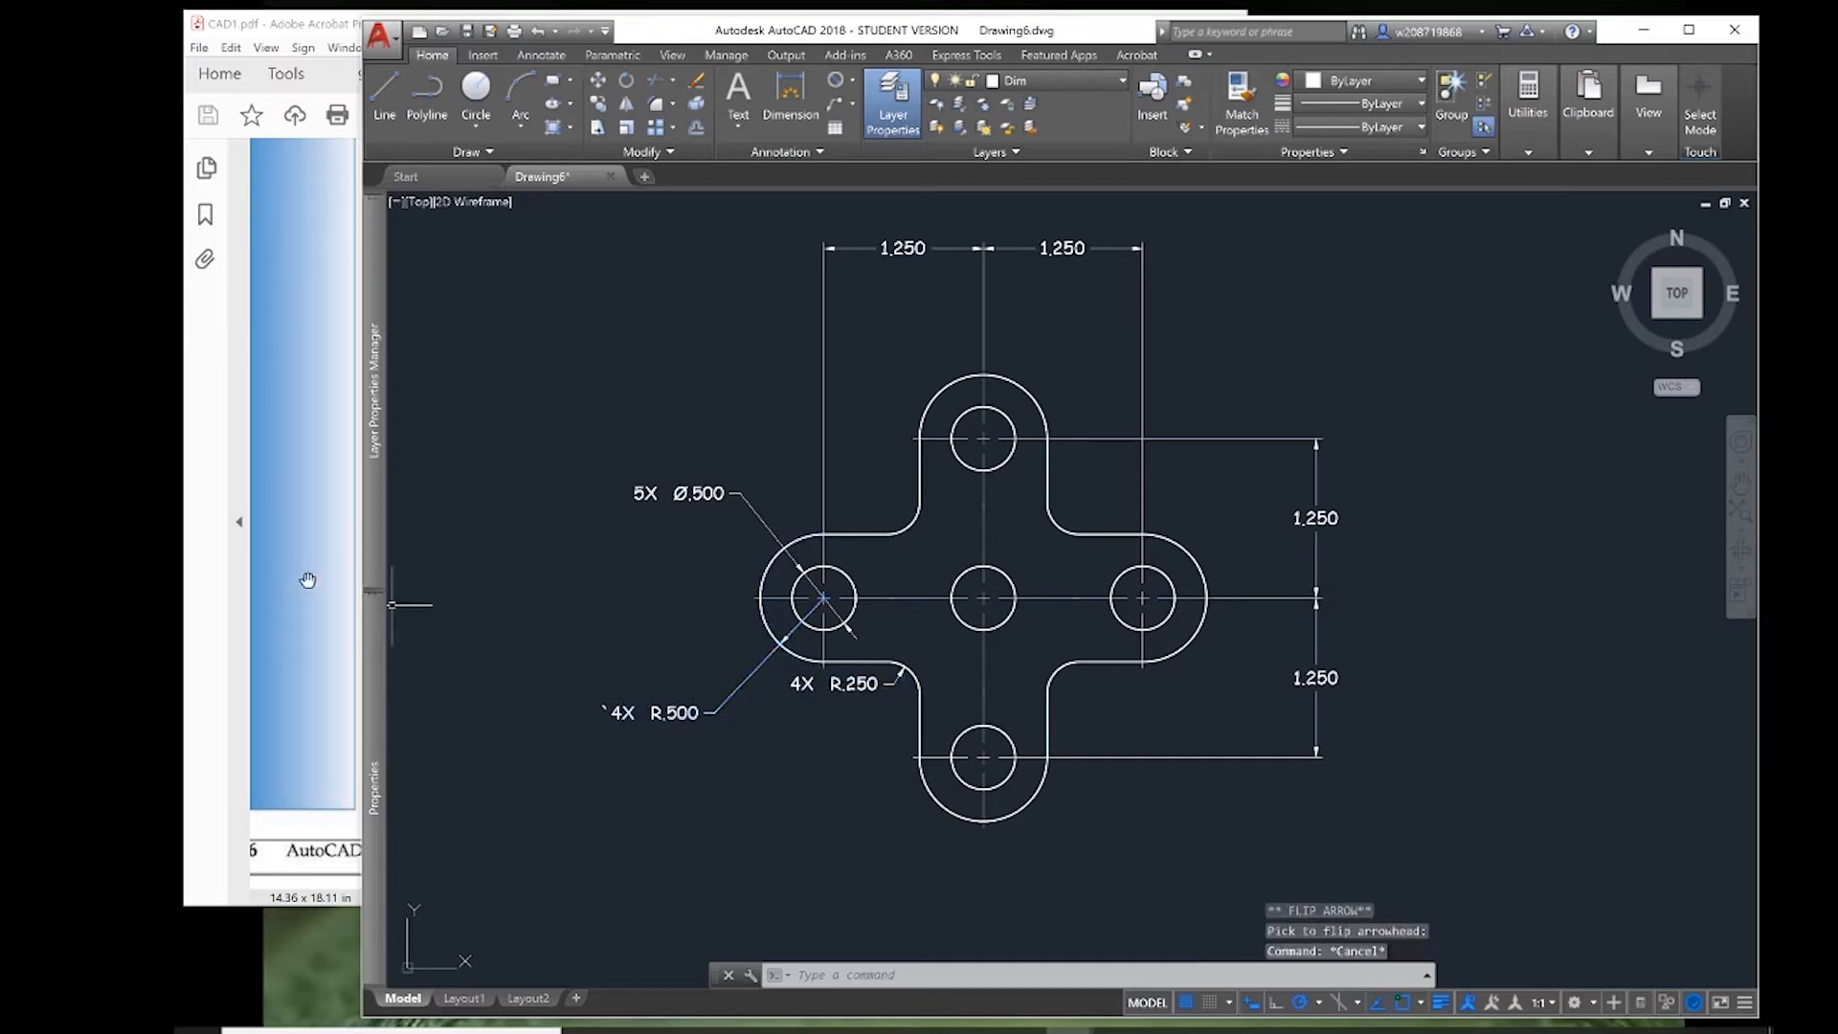
- Compare the notes with CAD1.pdf and explode the left hole's diameter dimension and the lower-left fillet's radius dimension
{"action": "left_click", "coordinate": [306, 627]}
{"action": "left_click", "coordinate": [1387, 517]}
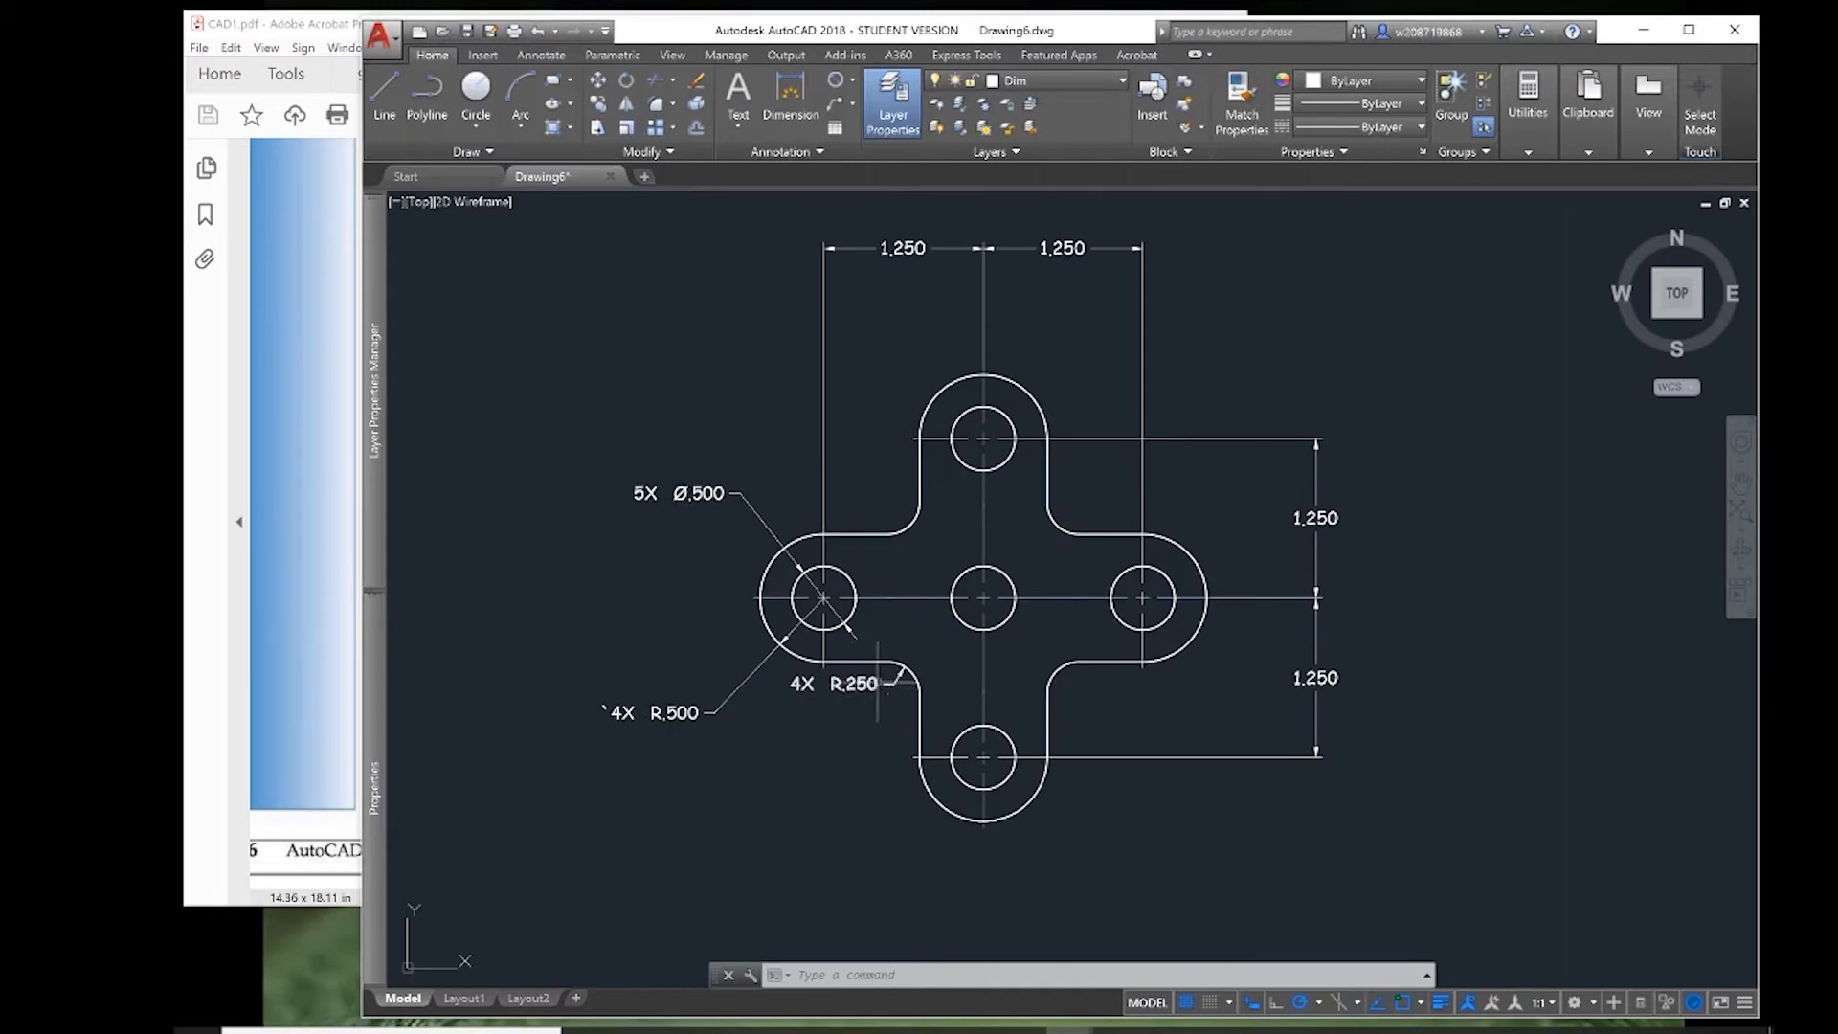
{"action": "left_click", "coordinate": [876, 681]}
{"action": "left_click", "coordinate": [835, 682]}
{"action": "key", "text": "Escape"}
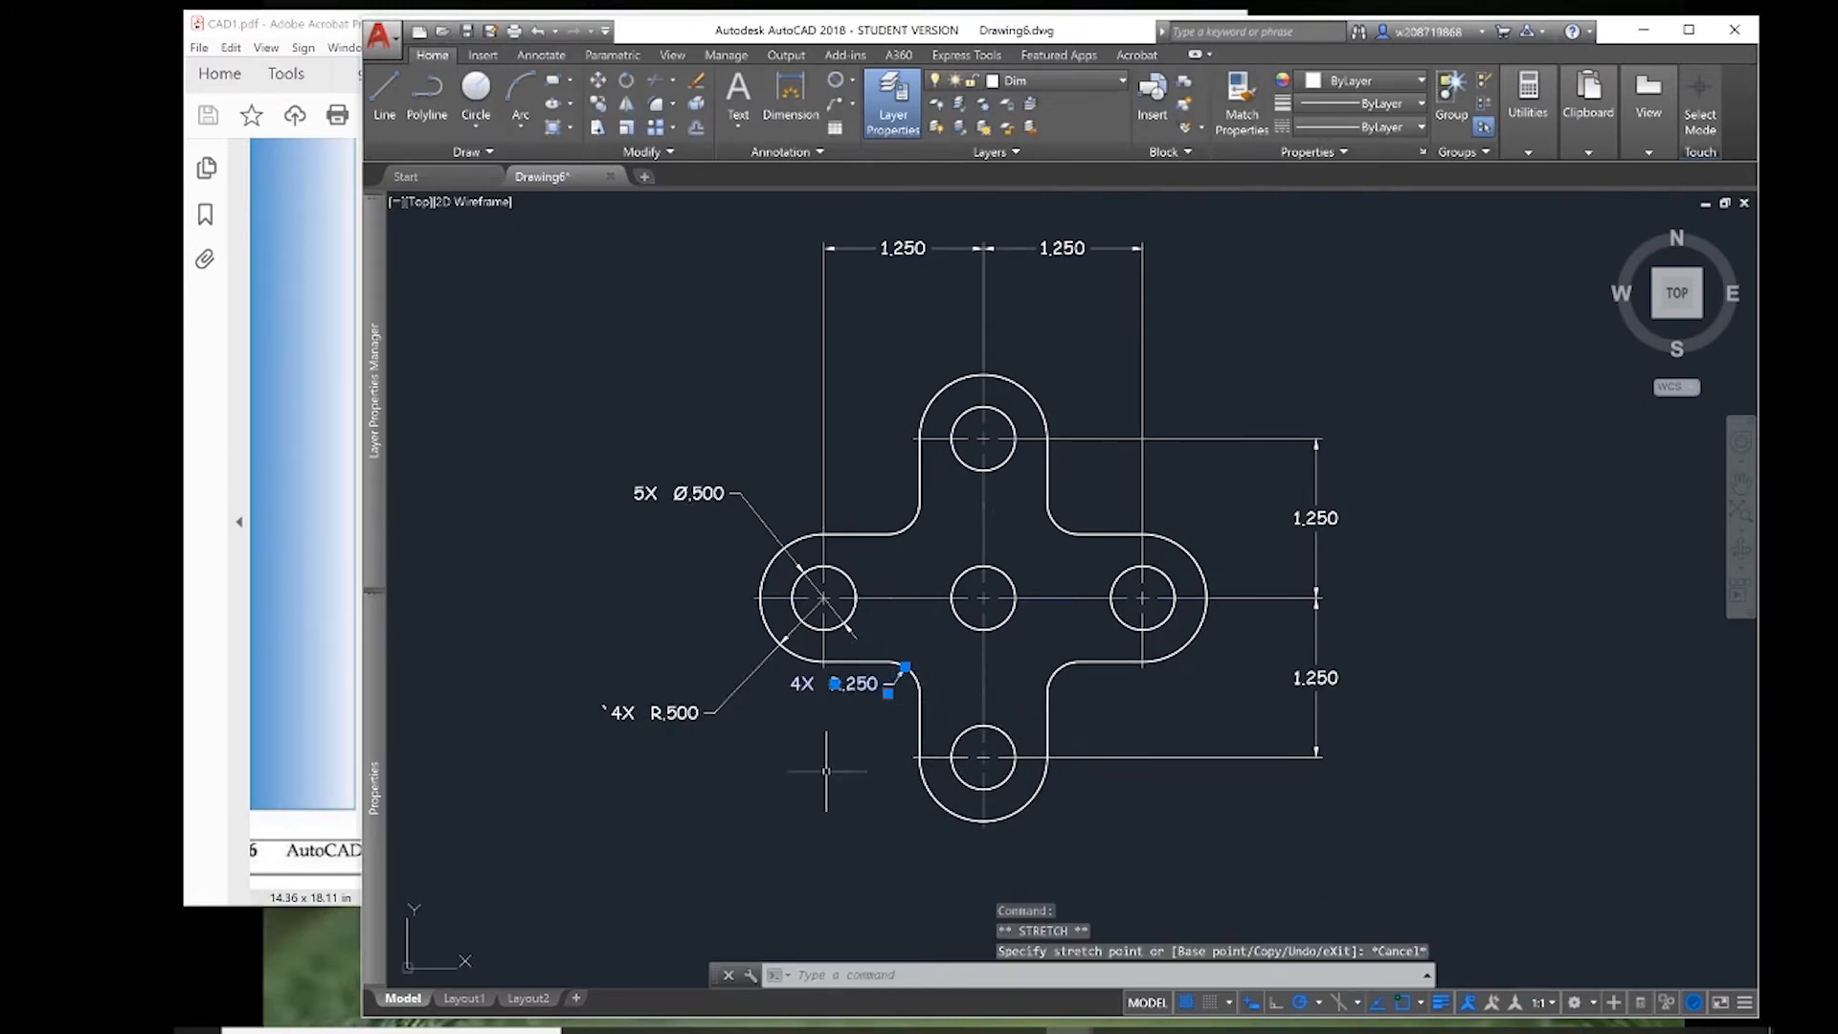
{"action": "key", "text": "Escape"}
{"action": "left_click", "coordinate": [689, 493]}
{"action": "left_click", "coordinate": [861, 685]}
{"action": "type", "text": "x"}
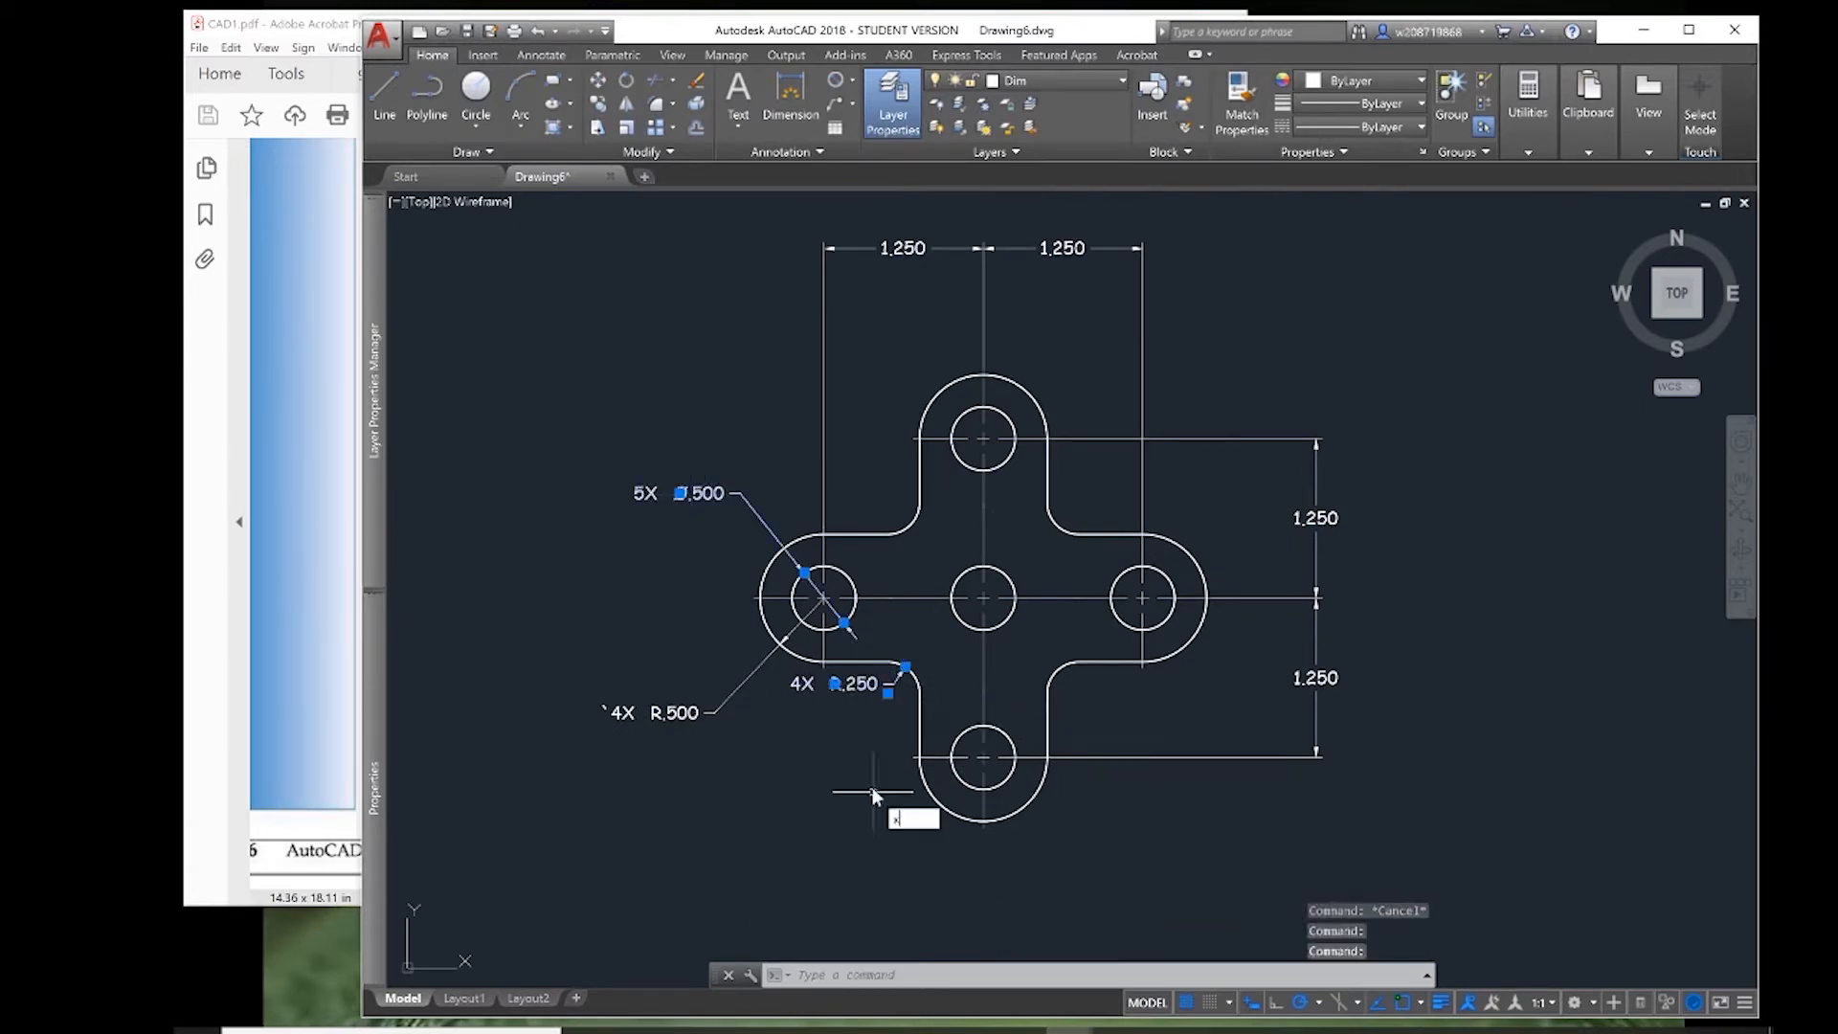
{"action": "key", "text": "Return"}
- Stretch the 4X R.250 note and its leader end about 0.53 down and to the left, clear of the part's outline
{"action": "scroll", "coordinate": [871, 696], "scroll_direction": "up", "scroll_amount": 2}
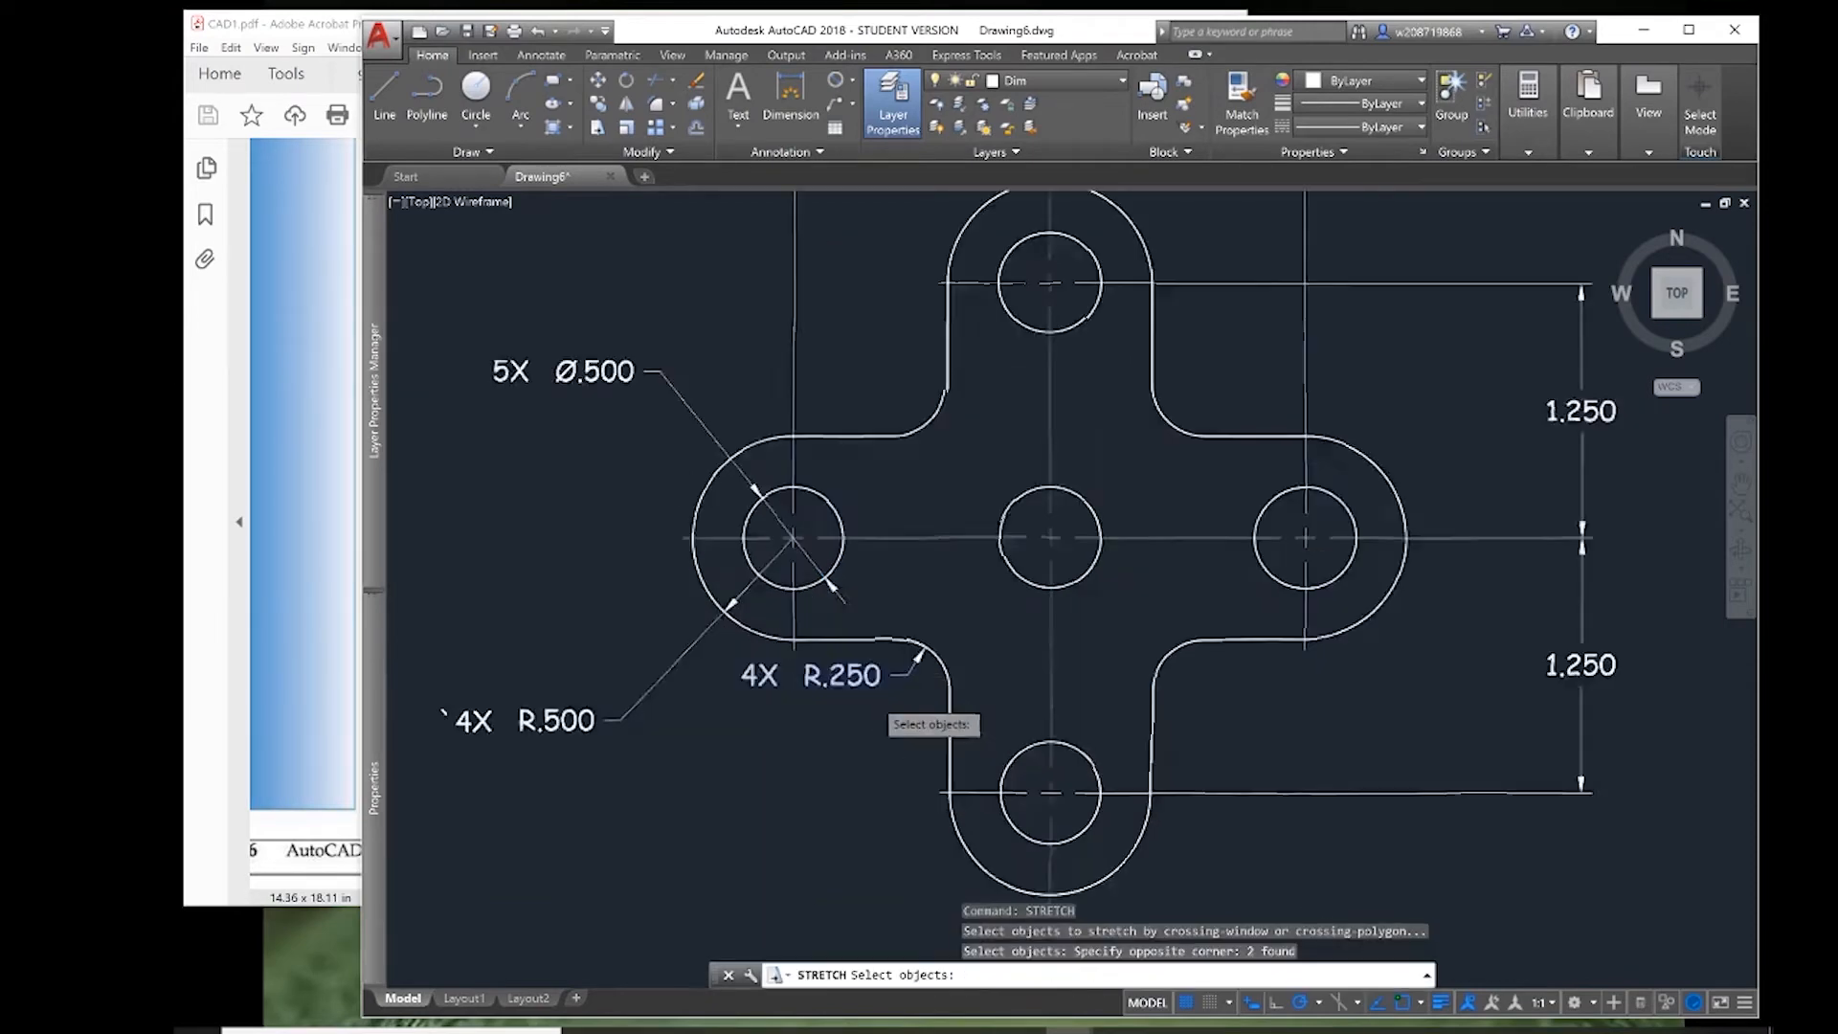
{"action": "scroll", "coordinate": [852, 727], "scroll_direction": "up", "scroll_amount": 2}
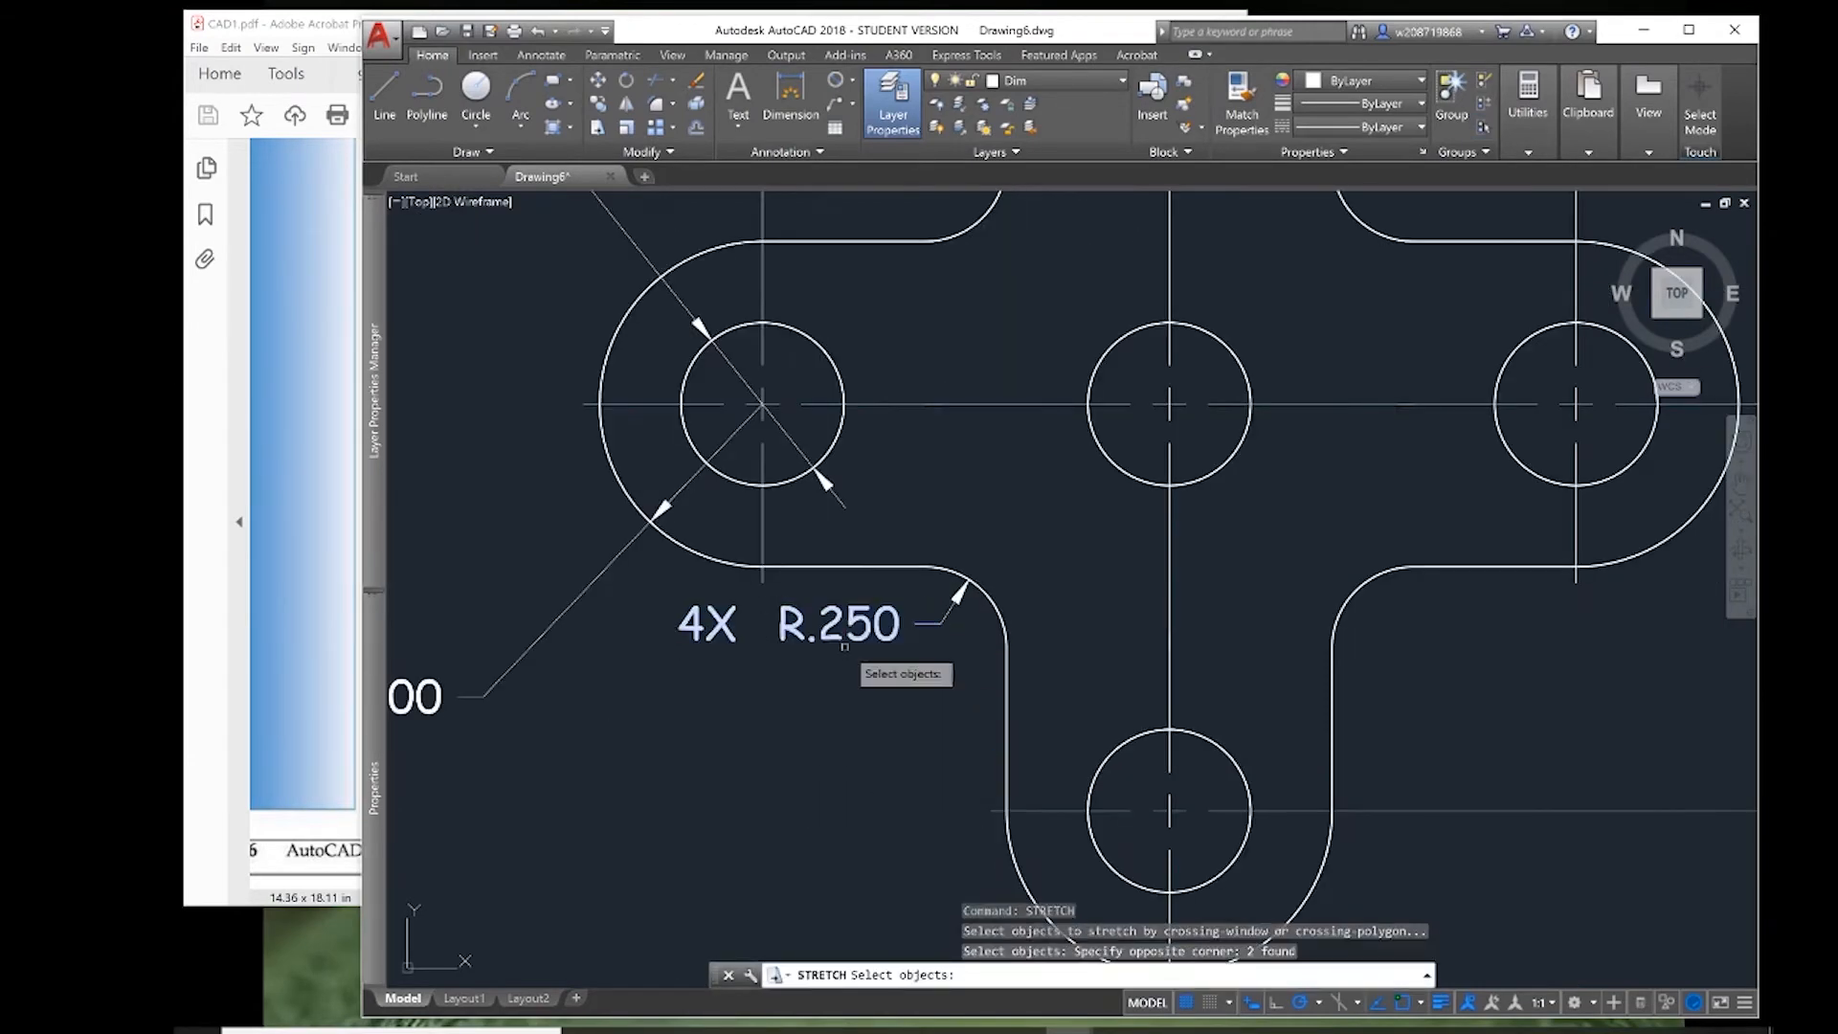
{"action": "key", "text": "Return"}
{"action": "left_click", "coordinate": [844, 647]}
{"action": "key", "text": "Escape"}
{"action": "key", "text": "s"}
{"action": "key", "text": "Return"}
{"action": "left_click", "coordinate": [950, 645]}
{"action": "left_click", "coordinate": [612, 572]}
{"action": "key", "text": "Return"}
{"action": "left_click", "coordinate": [822, 628]}
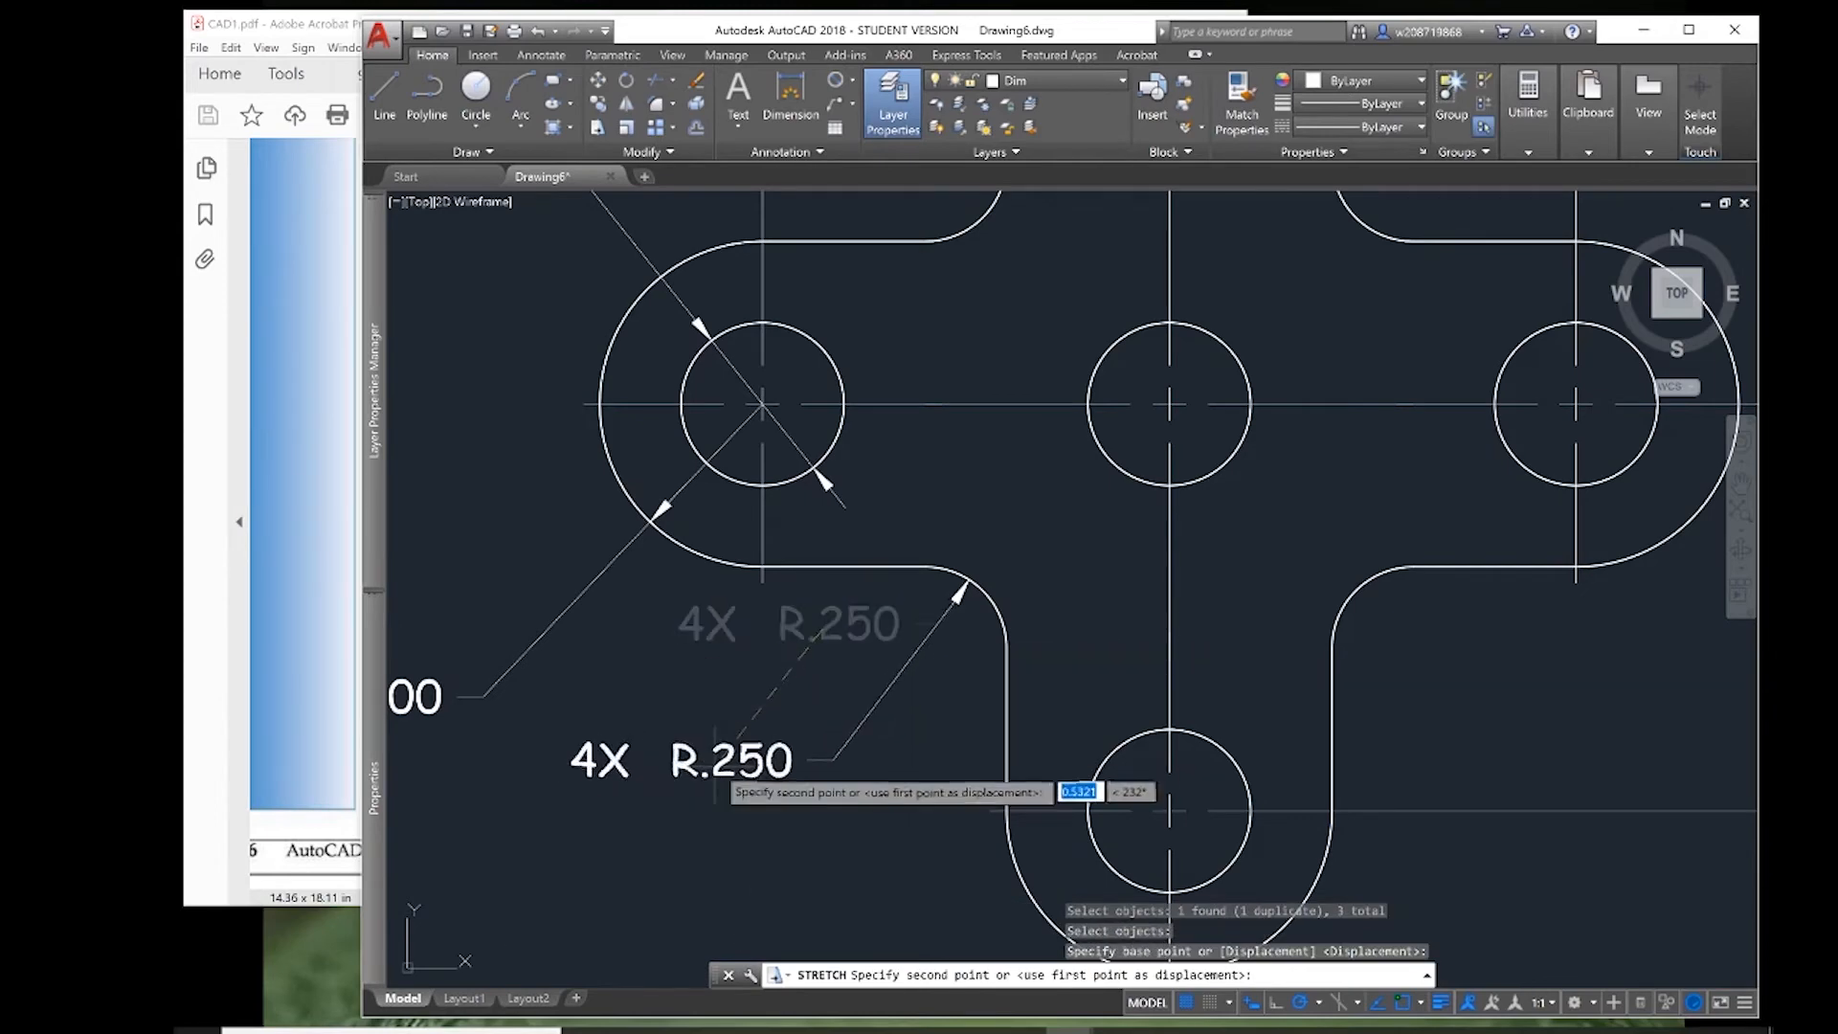
{"action": "left_click", "coordinate": [715, 766]}
- Remove the stray backtick in front of the left arm's 4X R.500 note
{"action": "scroll", "coordinate": [715, 766], "scroll_direction": "down", "scroll_amount": 2}
{"action": "mouse_move", "coordinate": [569, 482]}
{"action": "middle_mouse_down"}
{"action": "mouse_move", "coordinate": [787, 566]}
{"action": "mouse_move", "coordinate": [836, 503]}
{"action": "middle_mouse_up"}
{"action": "double_click", "coordinate": [744, 732]}
{"action": "left_click", "coordinate": [861, 631]}
{"action": "key", "text": "Escape"}
- Erase the diameter dimension's line inside the left hole and its second arrowhead with tail, and compare the drawing with CAD1.pdf
{"action": "key", "text": "Delete"}
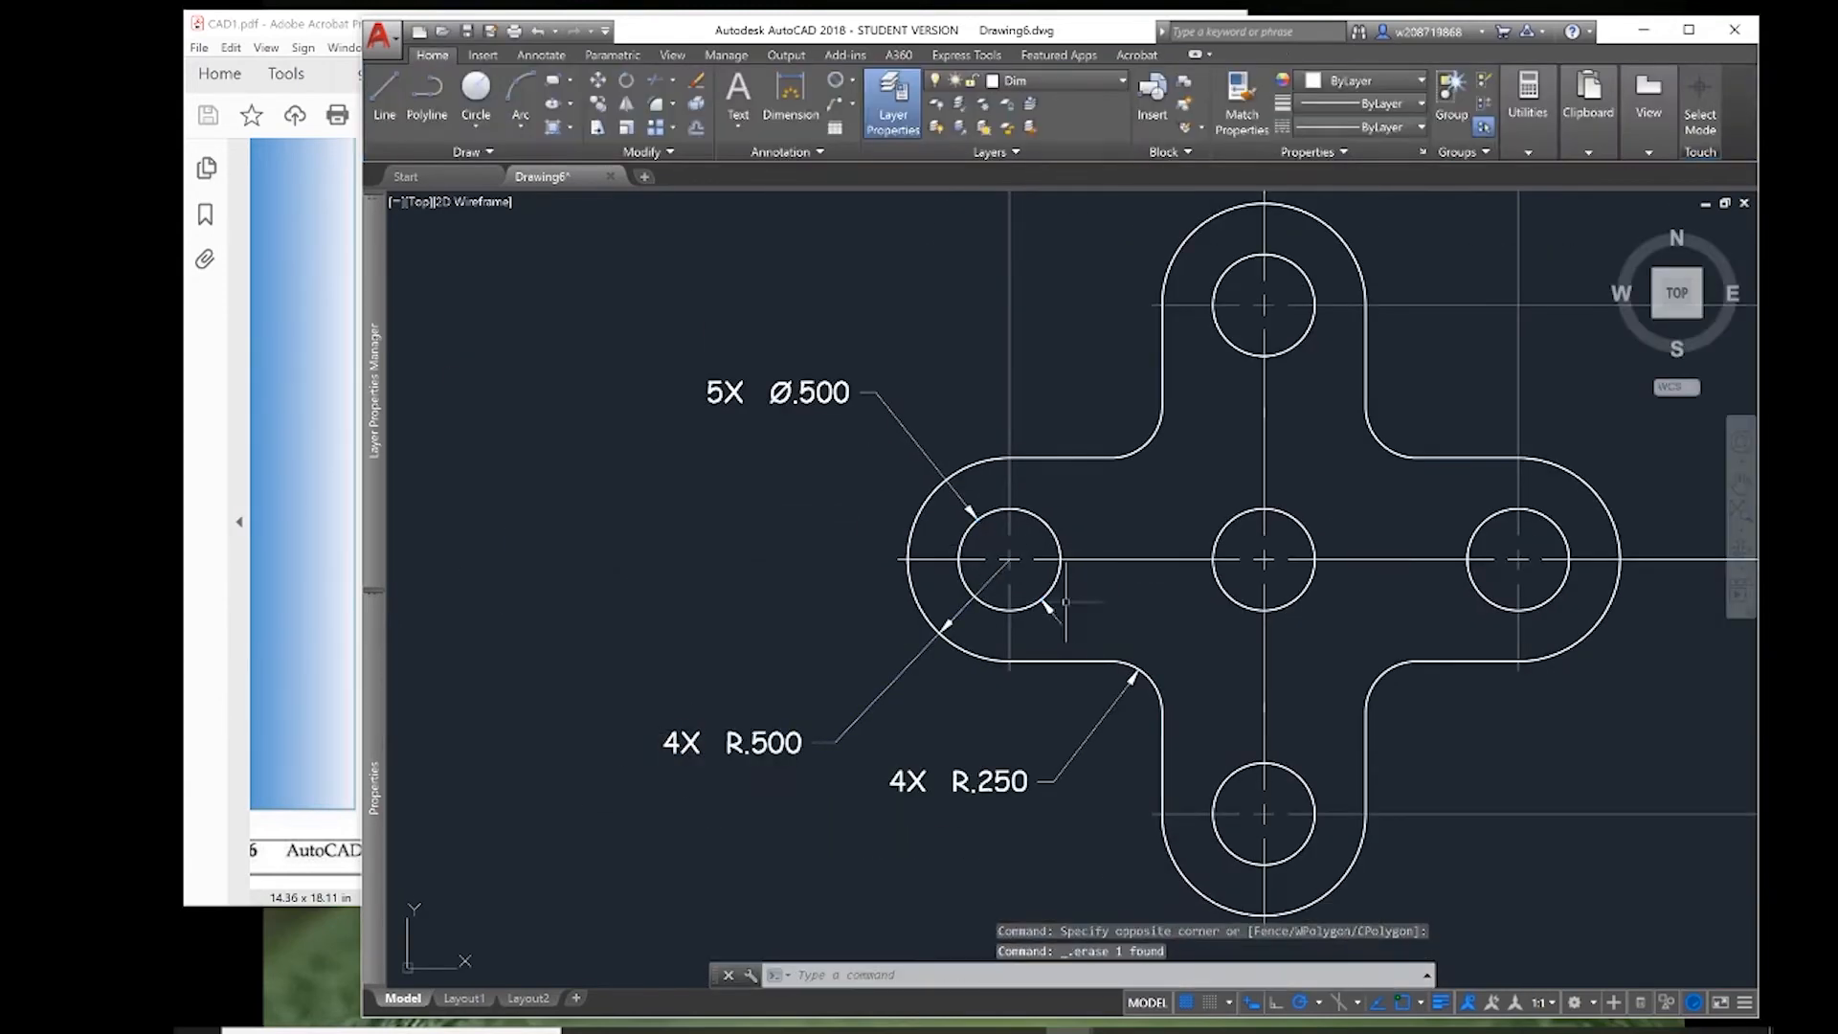
{"action": "left_click", "coordinate": [1067, 602]}
{"action": "left_click", "coordinate": [1044, 621]}
{"action": "key", "text": "Delete"}
{"action": "scroll", "coordinate": [1278, 473], "scroll_direction": "down", "scroll_amount": 2}
{"action": "middle_click_drag", "start_coordinate": [1341, 484], "coordinate": [1107, 564]}
{"action": "left_click", "coordinate": [311, 689]}
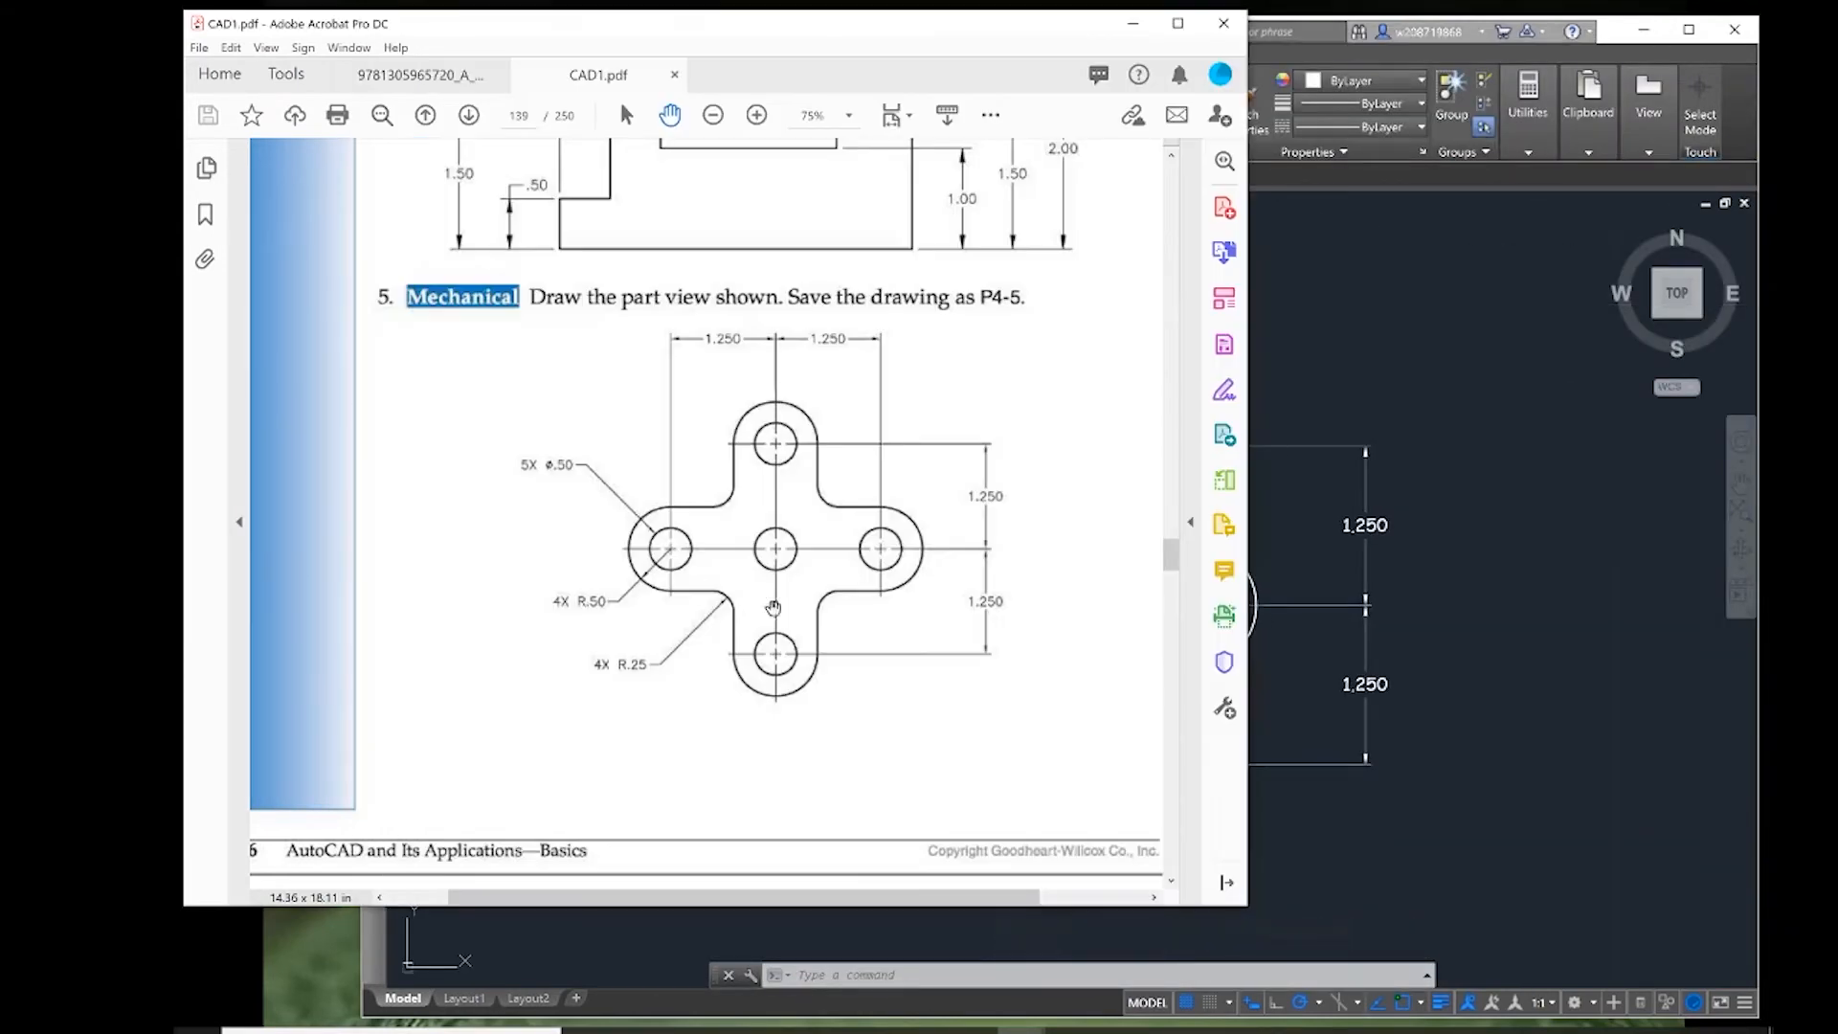
{"action": "left_click", "coordinate": [1464, 603]}
- Save the drawing to the Desktop as P4-5 and close it
{"action": "key", "text": "ctrl+s"}
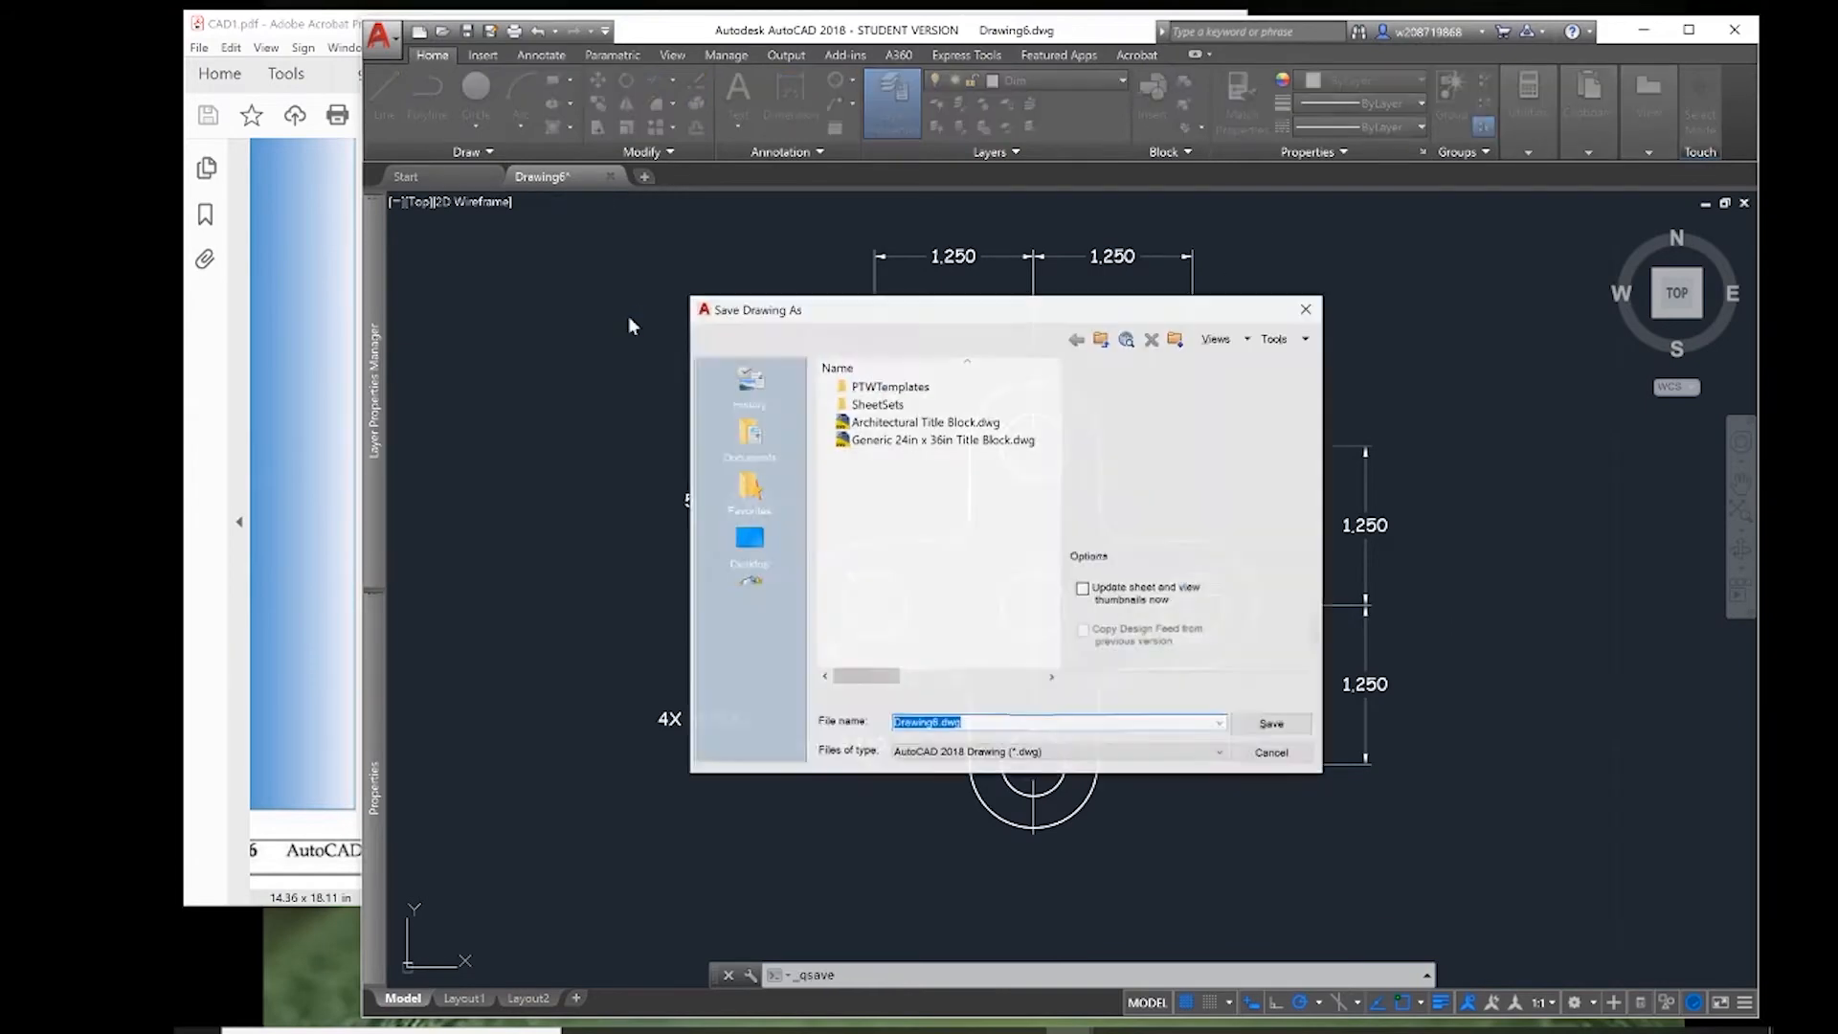
{"action": "left_click", "coordinate": [292, 363]}
{"action": "left_click", "coordinate": [1287, 431]}
{"action": "left_click", "coordinate": [749, 541]}
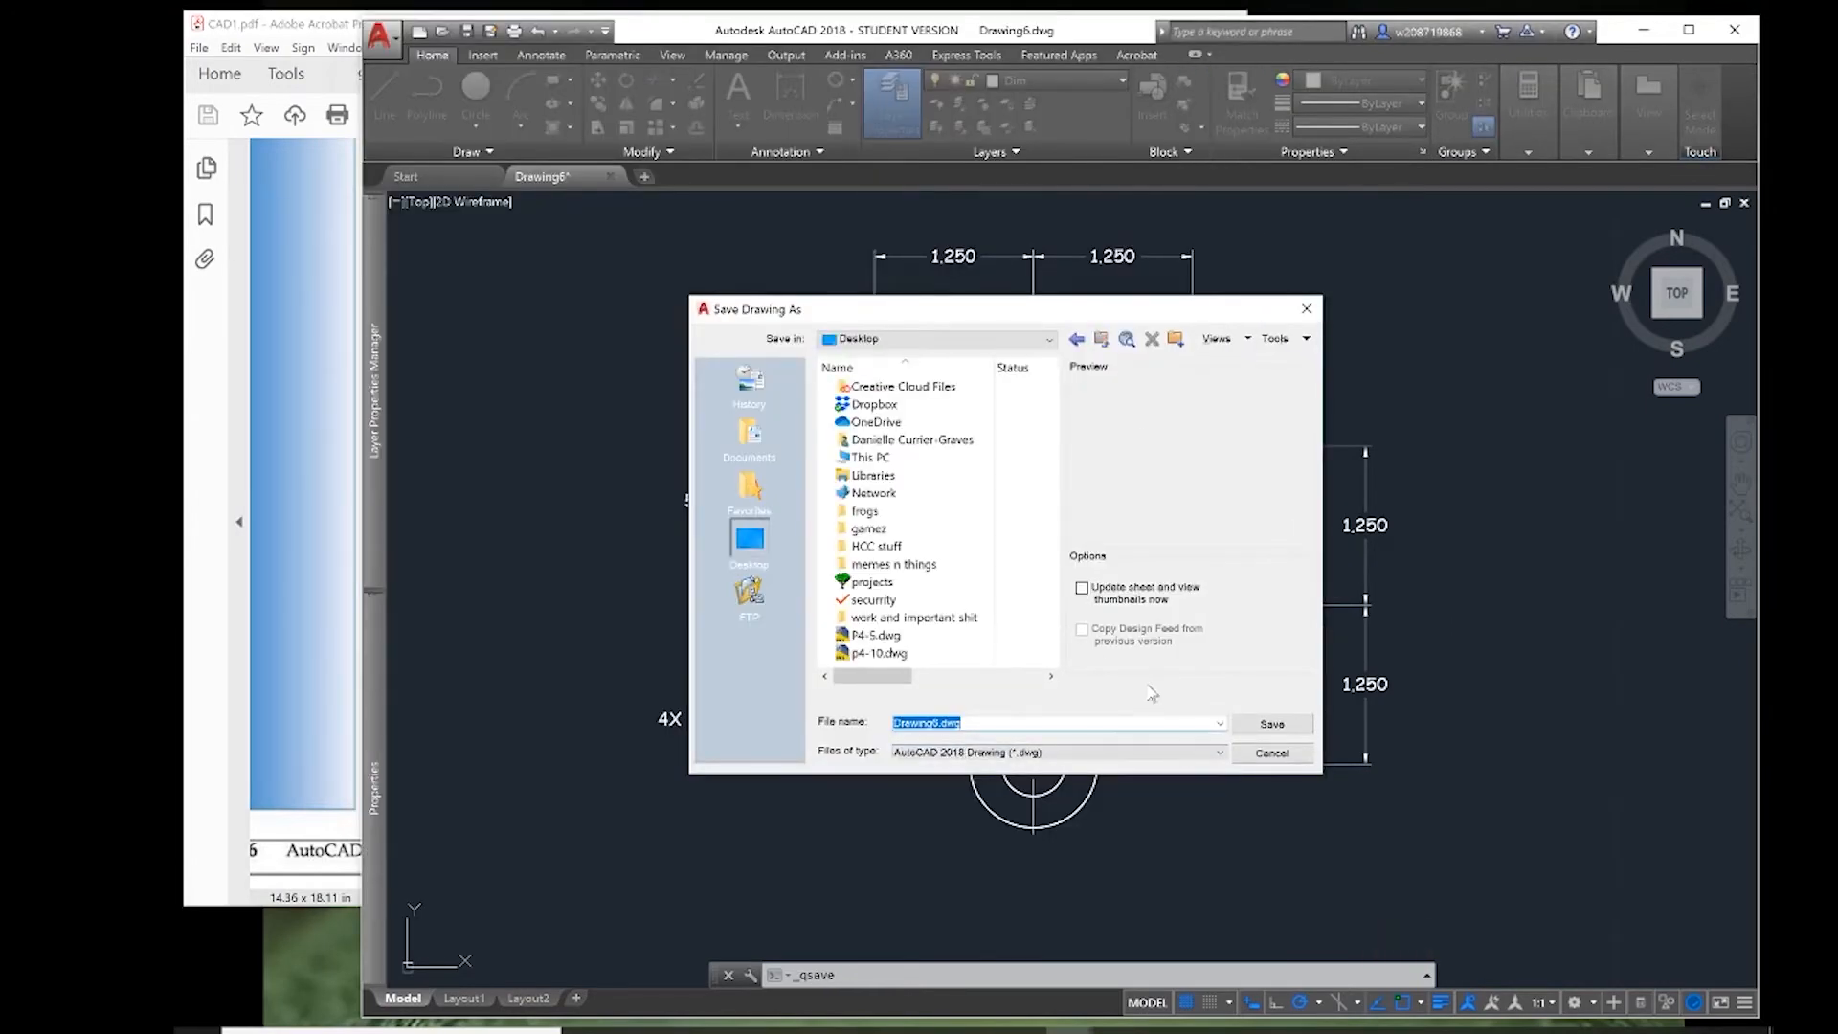
{"action": "type", "text": "P4-5"}
{"action": "key", "text": "Return"}
{"action": "key", "text": "Return"}
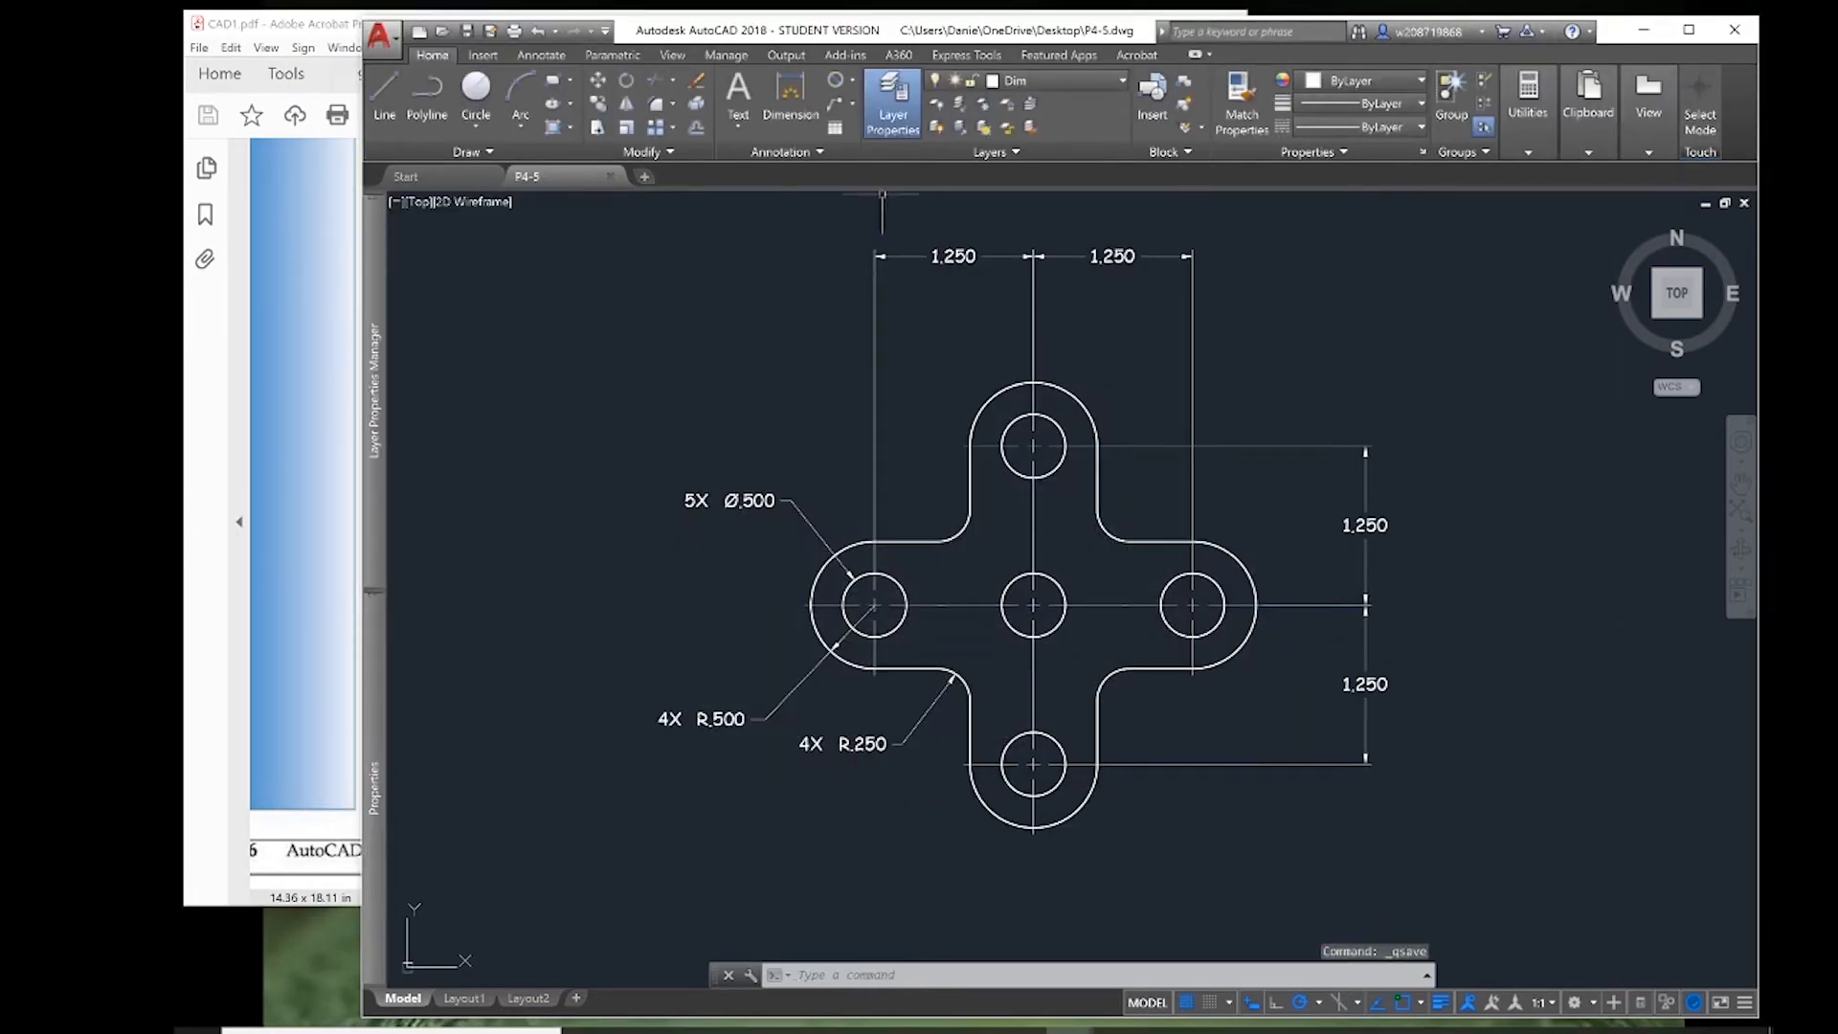
{"action": "left_click", "coordinate": [612, 176]}
- Locate exercise 10 in CAD1.pdf and create a new AutoCAD drawing from the homework.dwt template
{"action": "left_click", "coordinate": [320, 326]}
{"action": "scroll", "coordinate": [812, 429], "scroll_direction": "down", "scroll_amount": 10}
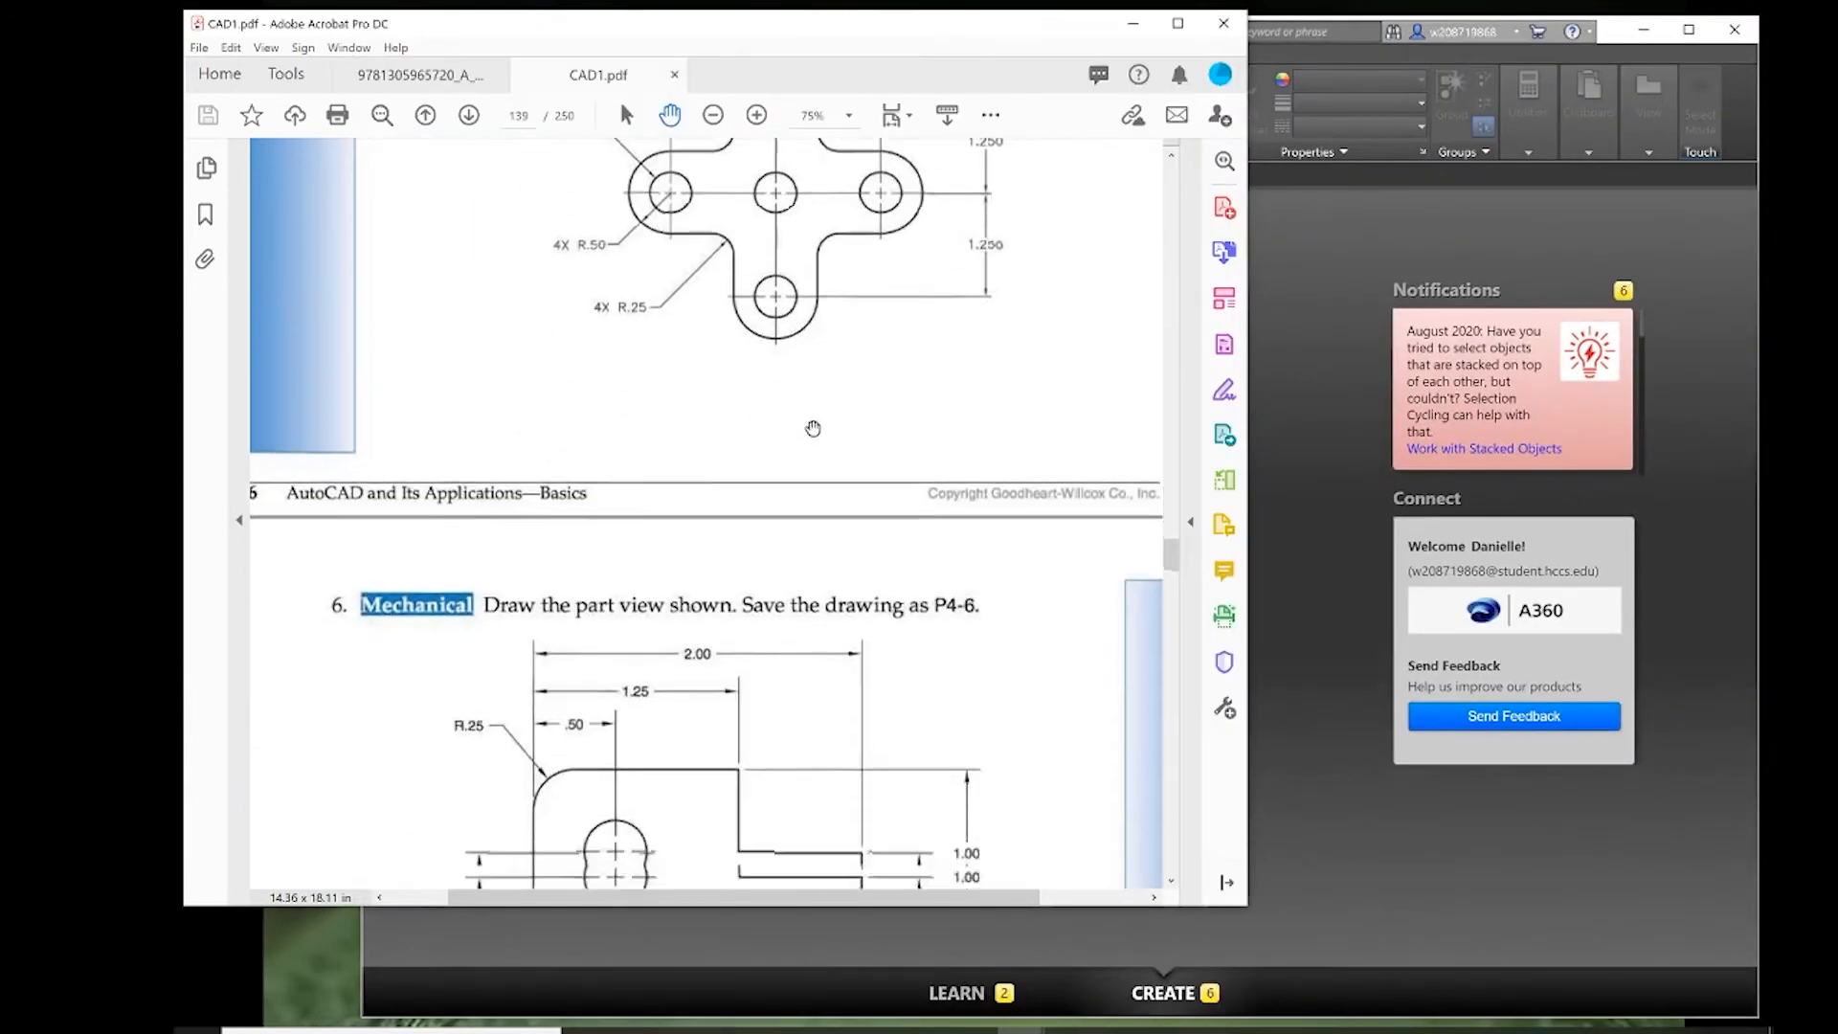
{"action": "scroll", "coordinate": [812, 429], "scroll_direction": "down", "scroll_amount": 15}
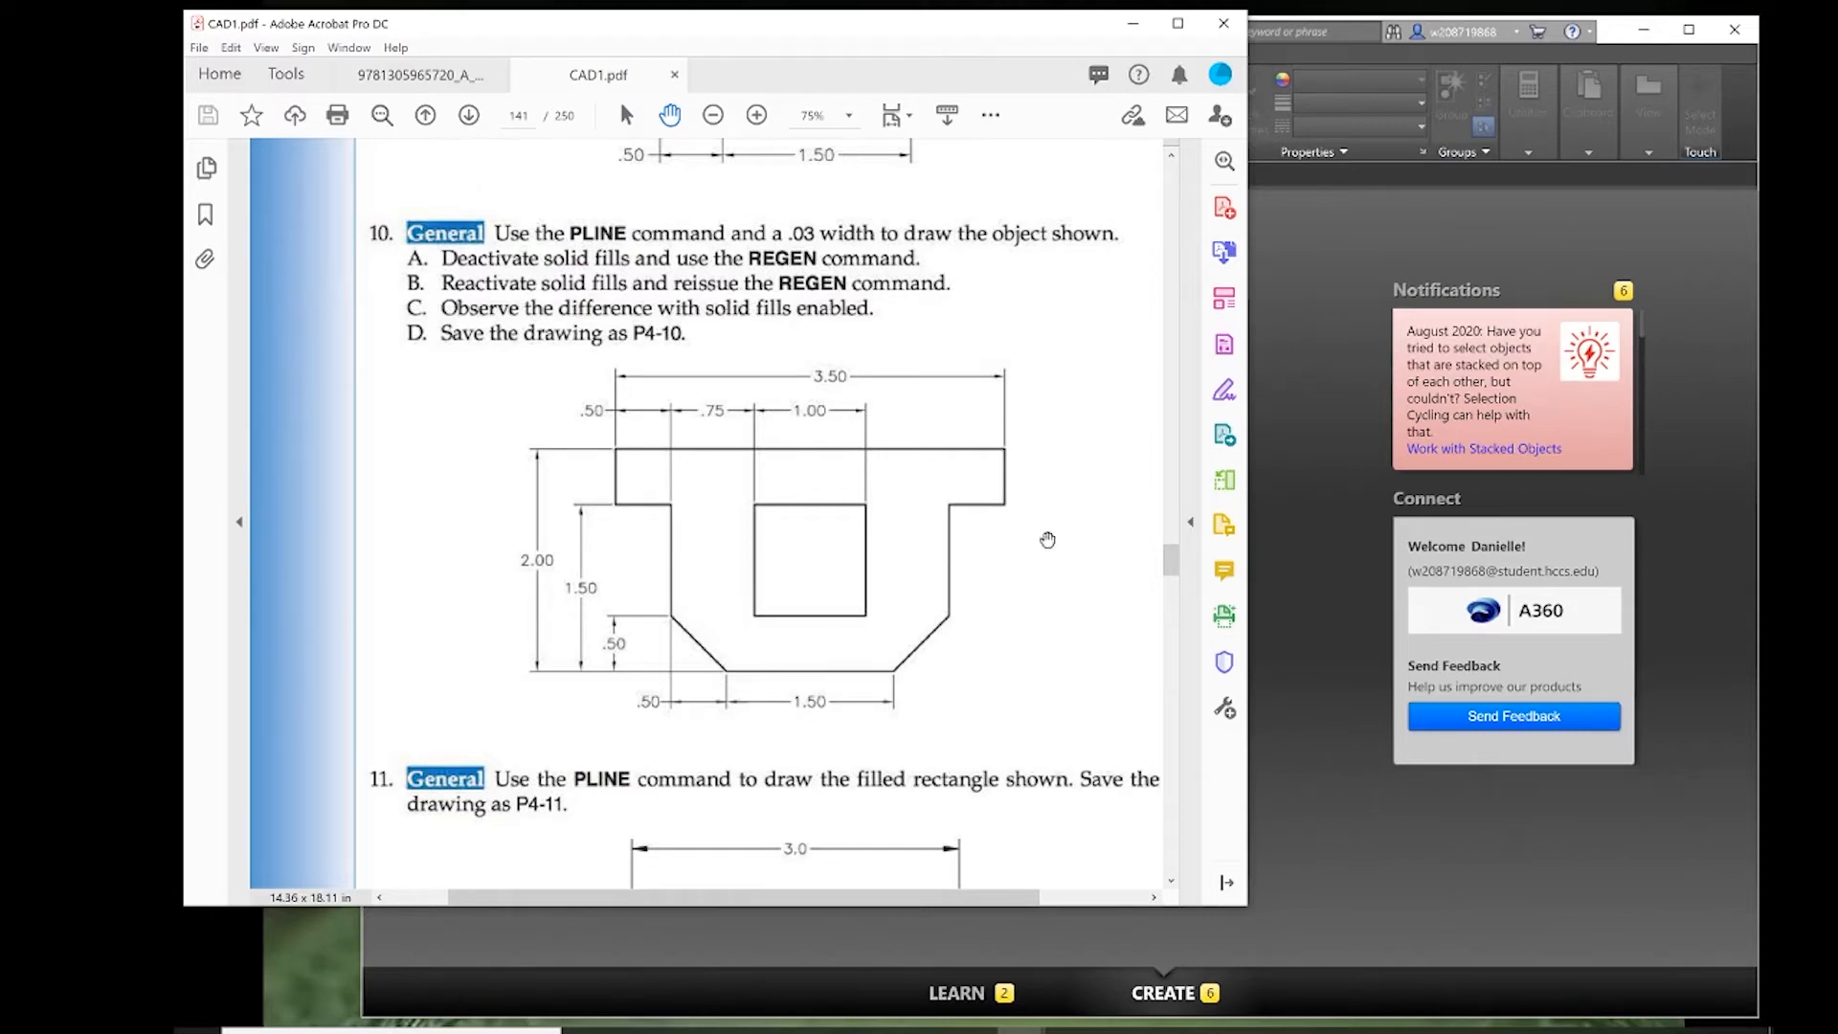
{"action": "left_click", "coordinate": [1312, 615]}
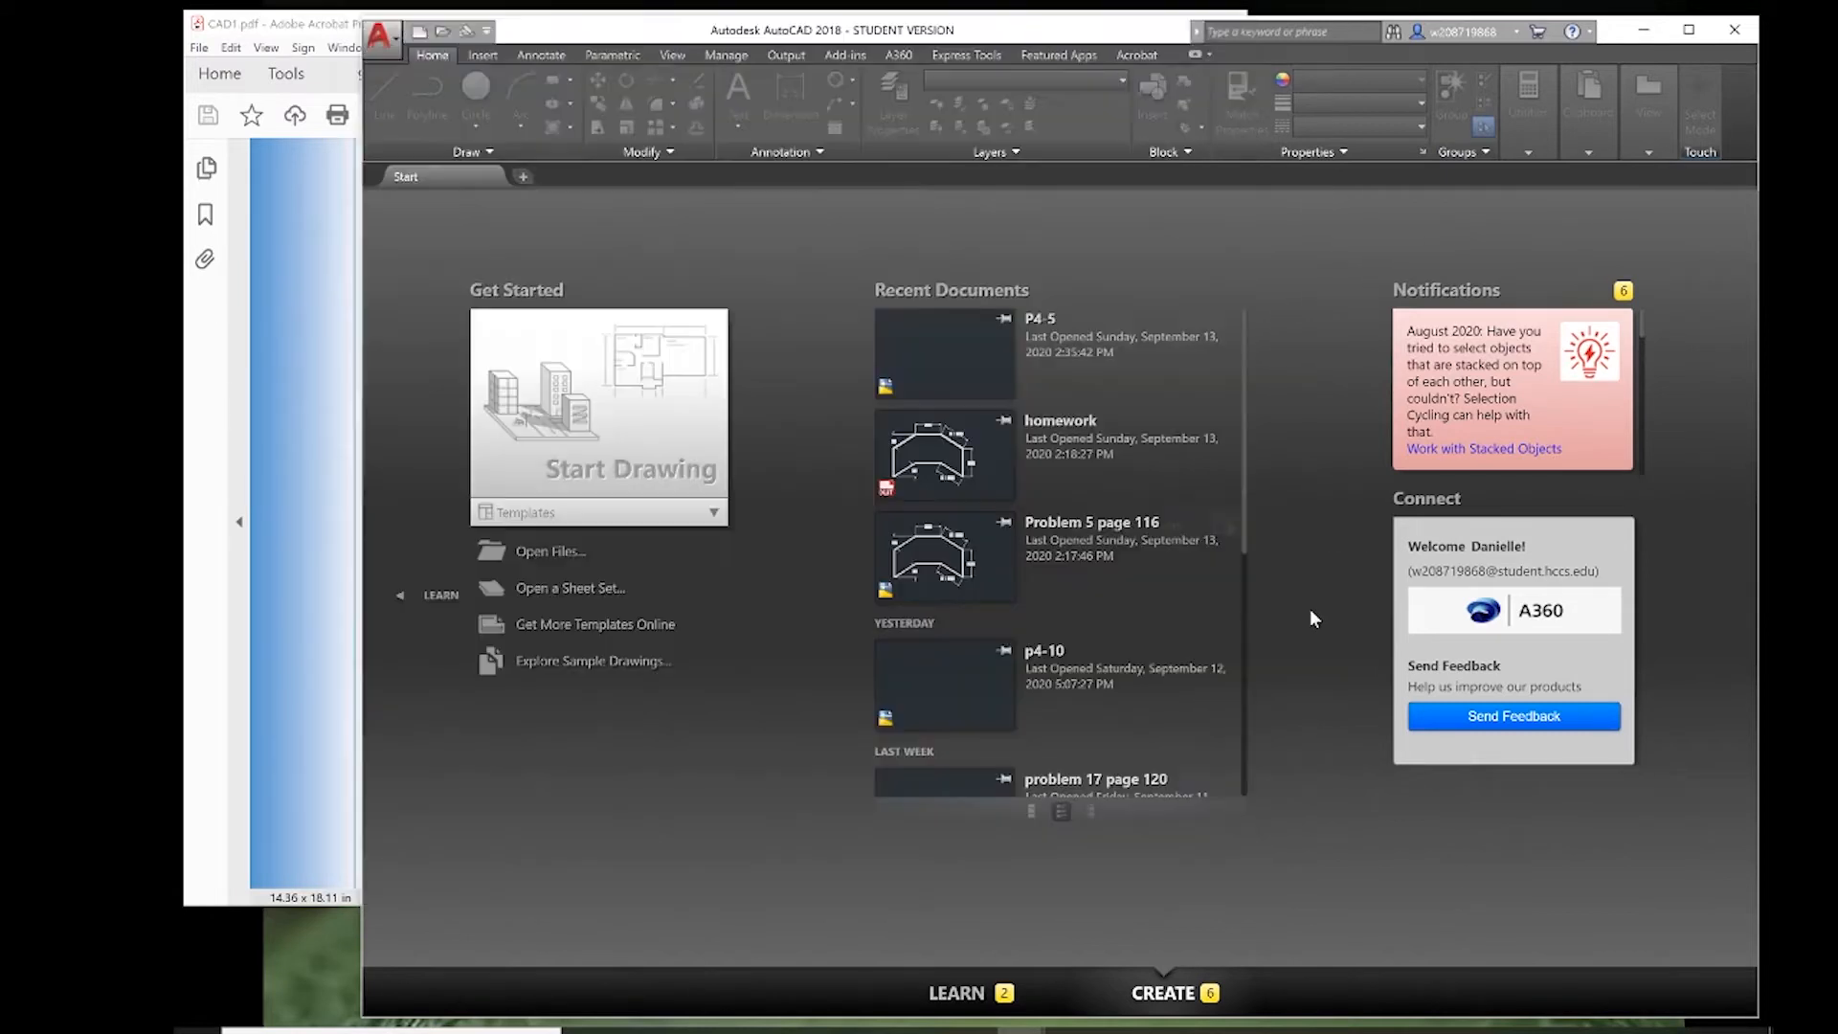
{"action": "left_click", "coordinate": [586, 517]}
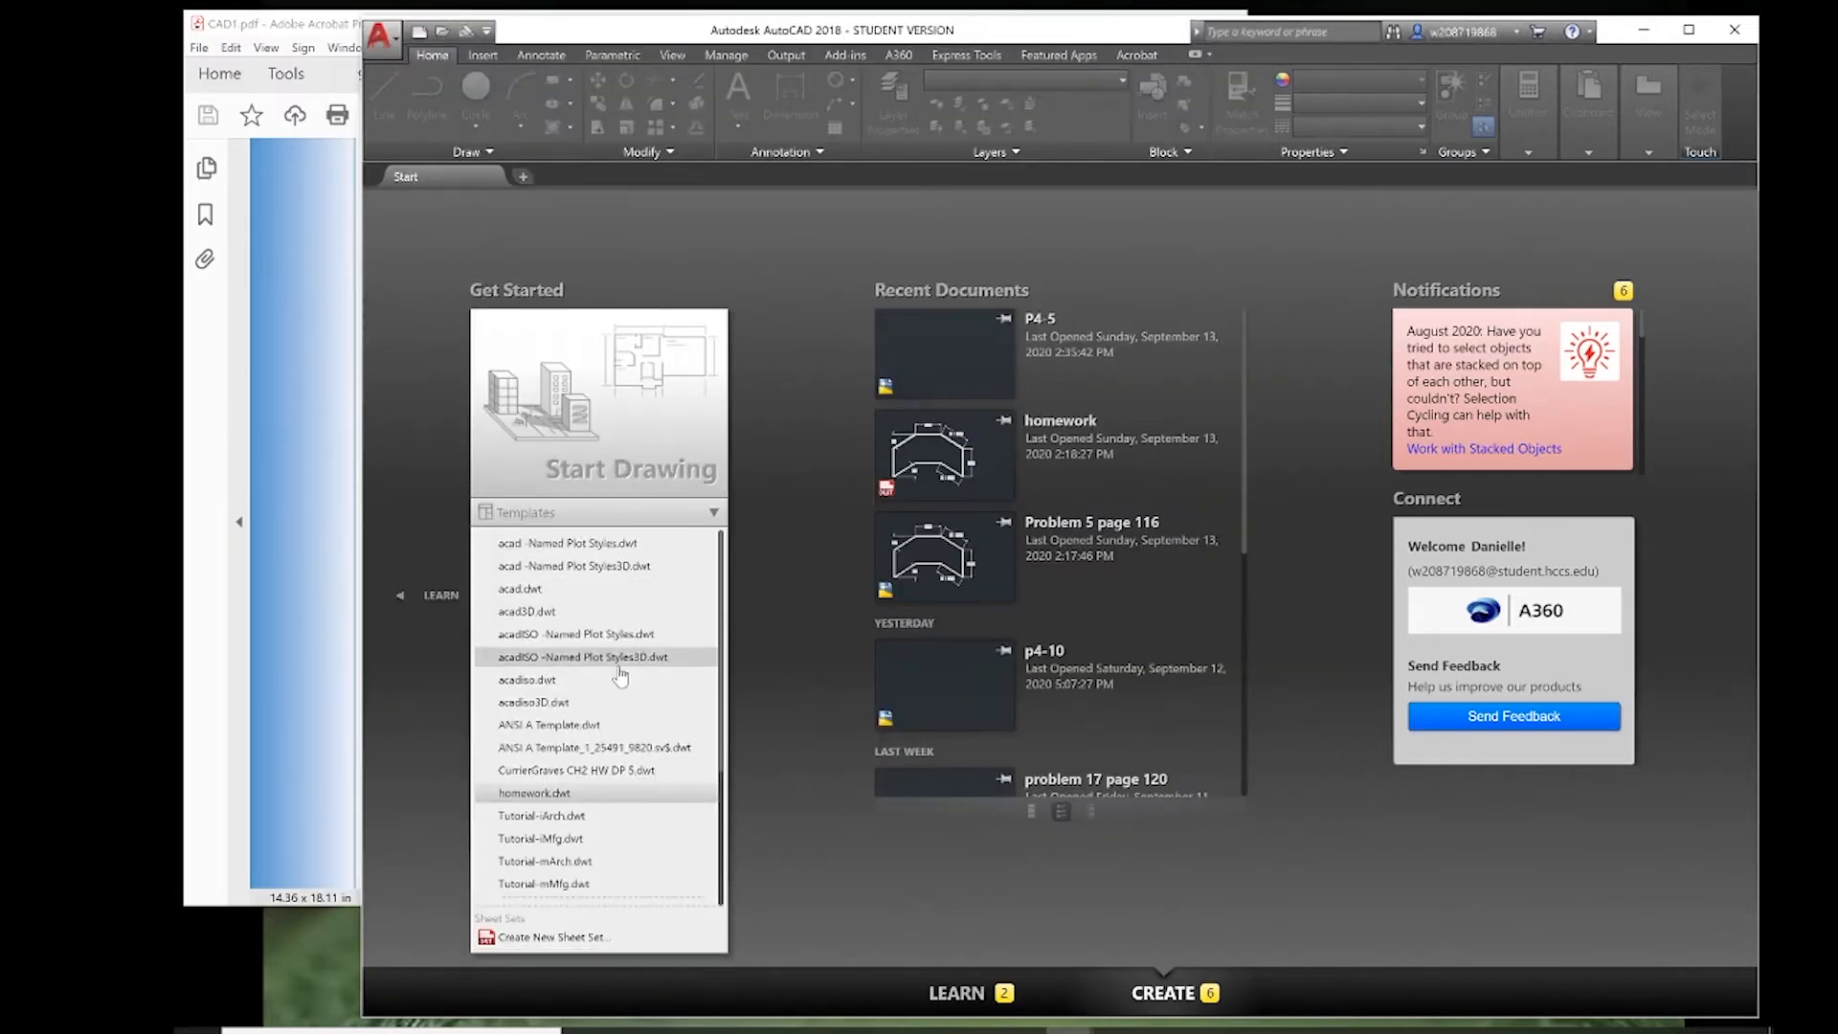
{"action": "left_click", "coordinate": [614, 795]}
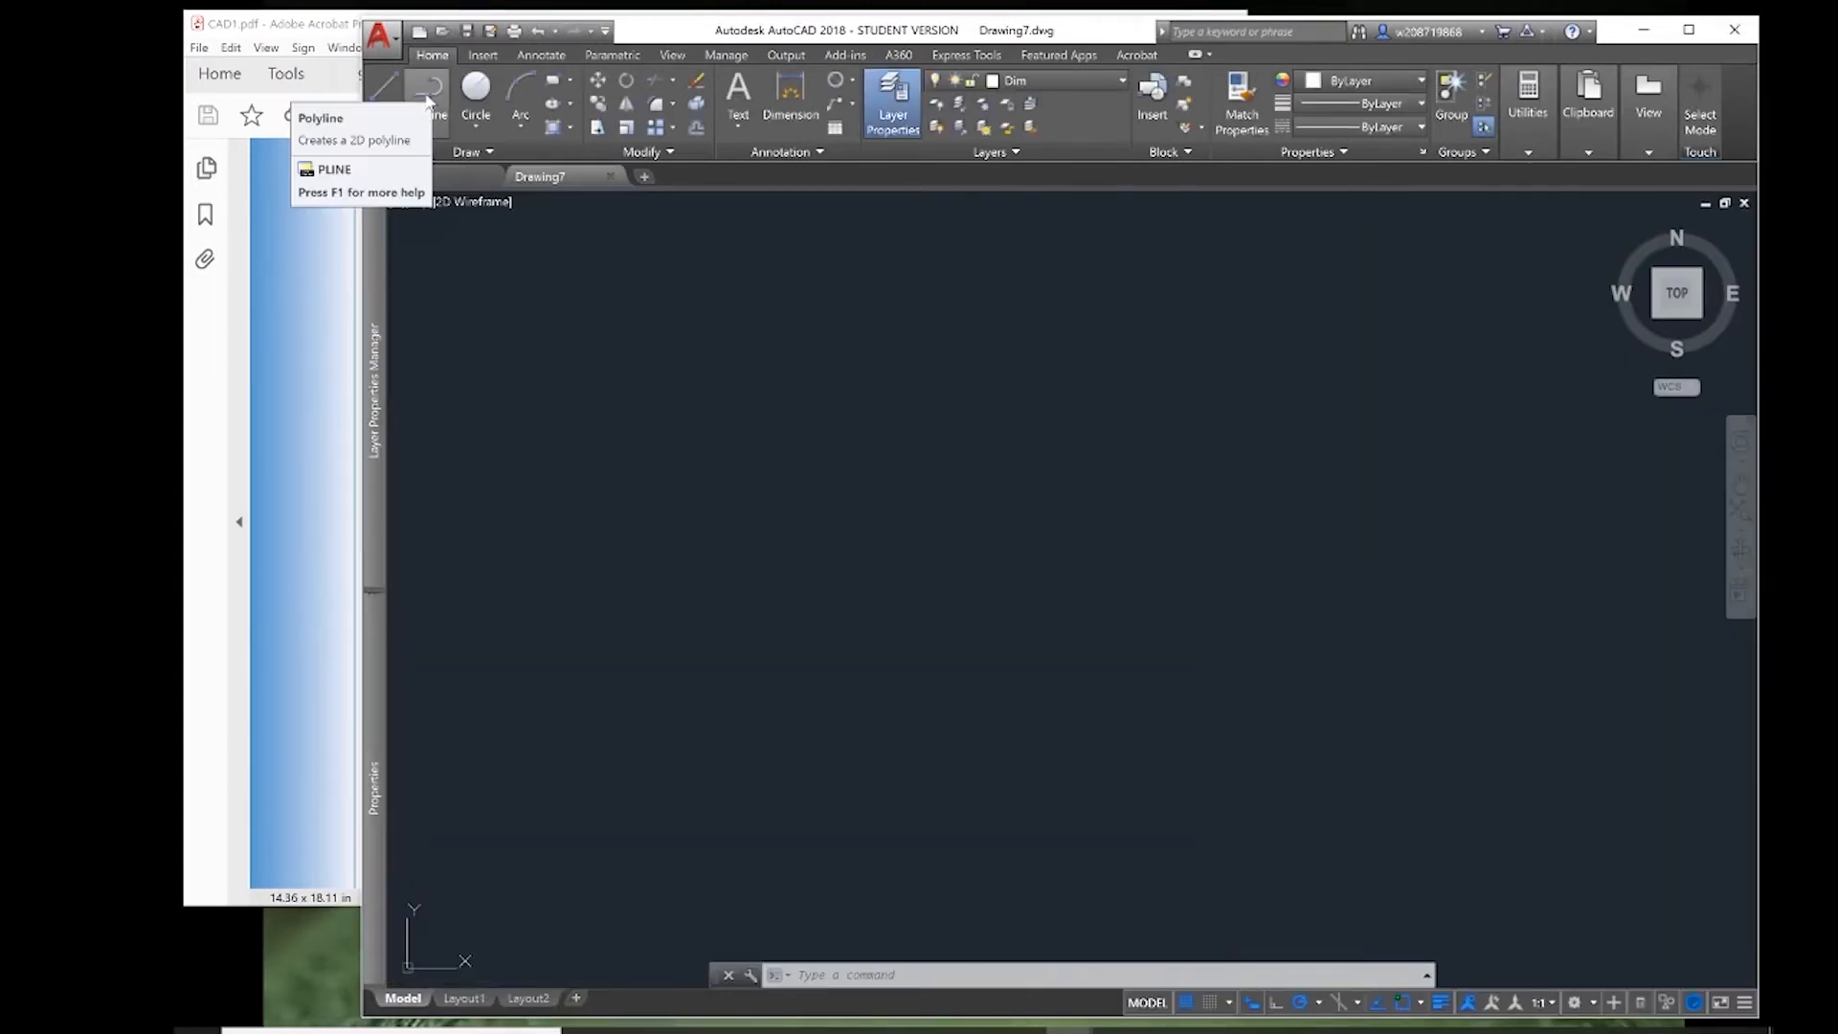
{"action": "type", "text": "pl"}
{"action": "key", "text": "Return"}
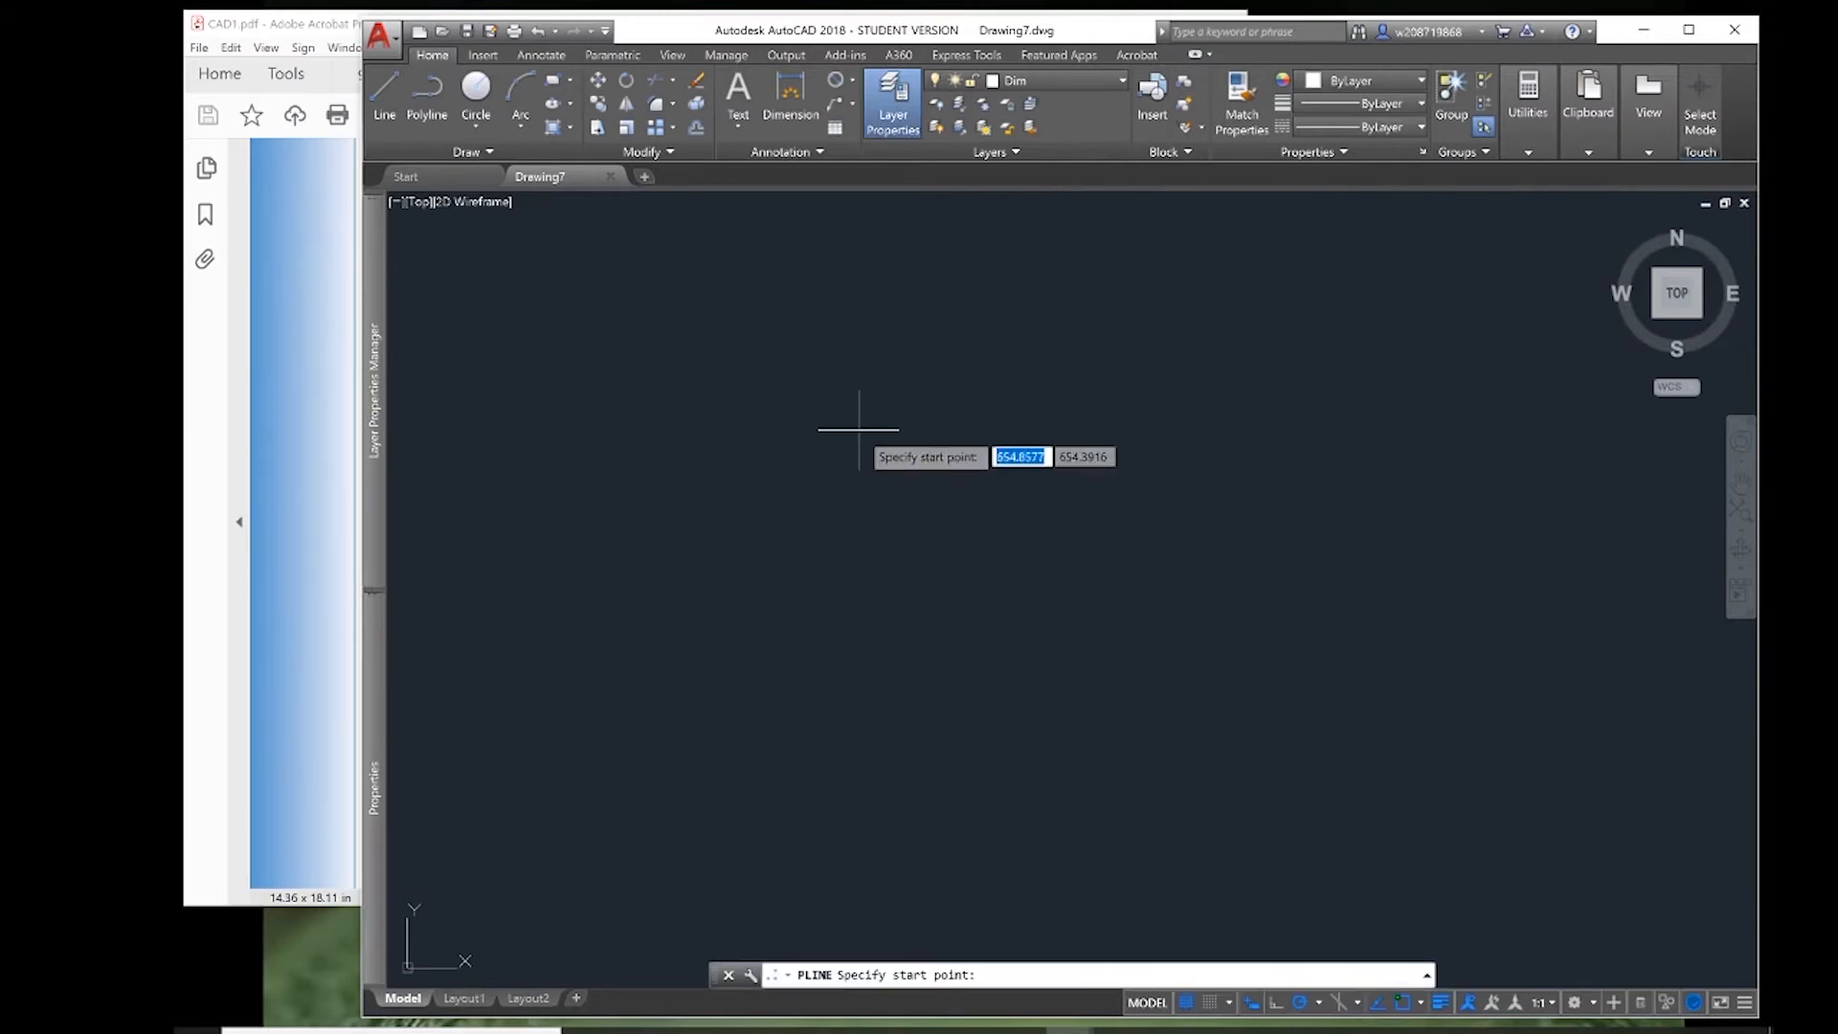
{"action": "left_click", "coordinate": [307, 600]}
{"action": "left_click", "coordinate": [1273, 557]}
{"action": "mouse_move", "coordinate": [399, 632]}
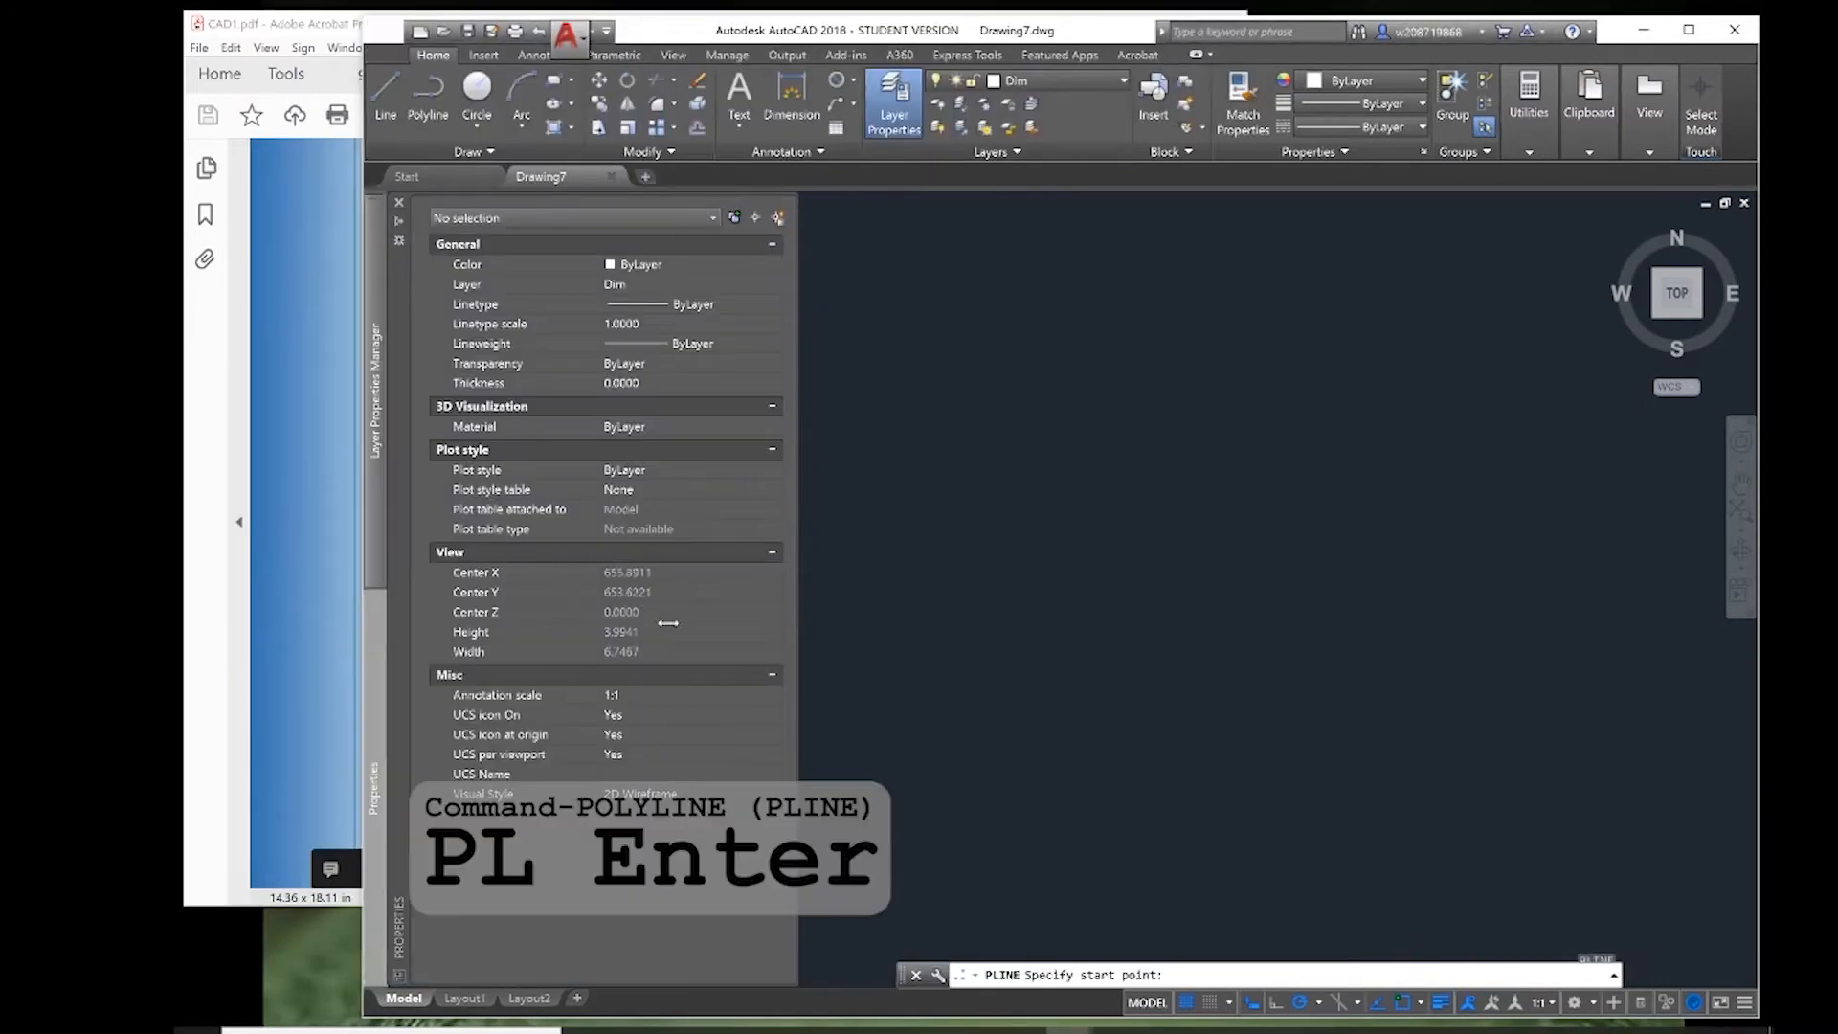
{"action": "key", "text": "Escape"}
- Place the narrowed drawing window beside CAD1.pdf, with exercise 10's figure enlarged to 100% and fully in sight
{"action": "left_click", "coordinate": [684, 579]}
{"action": "left_click_drag", "start_coordinate": [767, 542], "coordinate": [604, 547]}
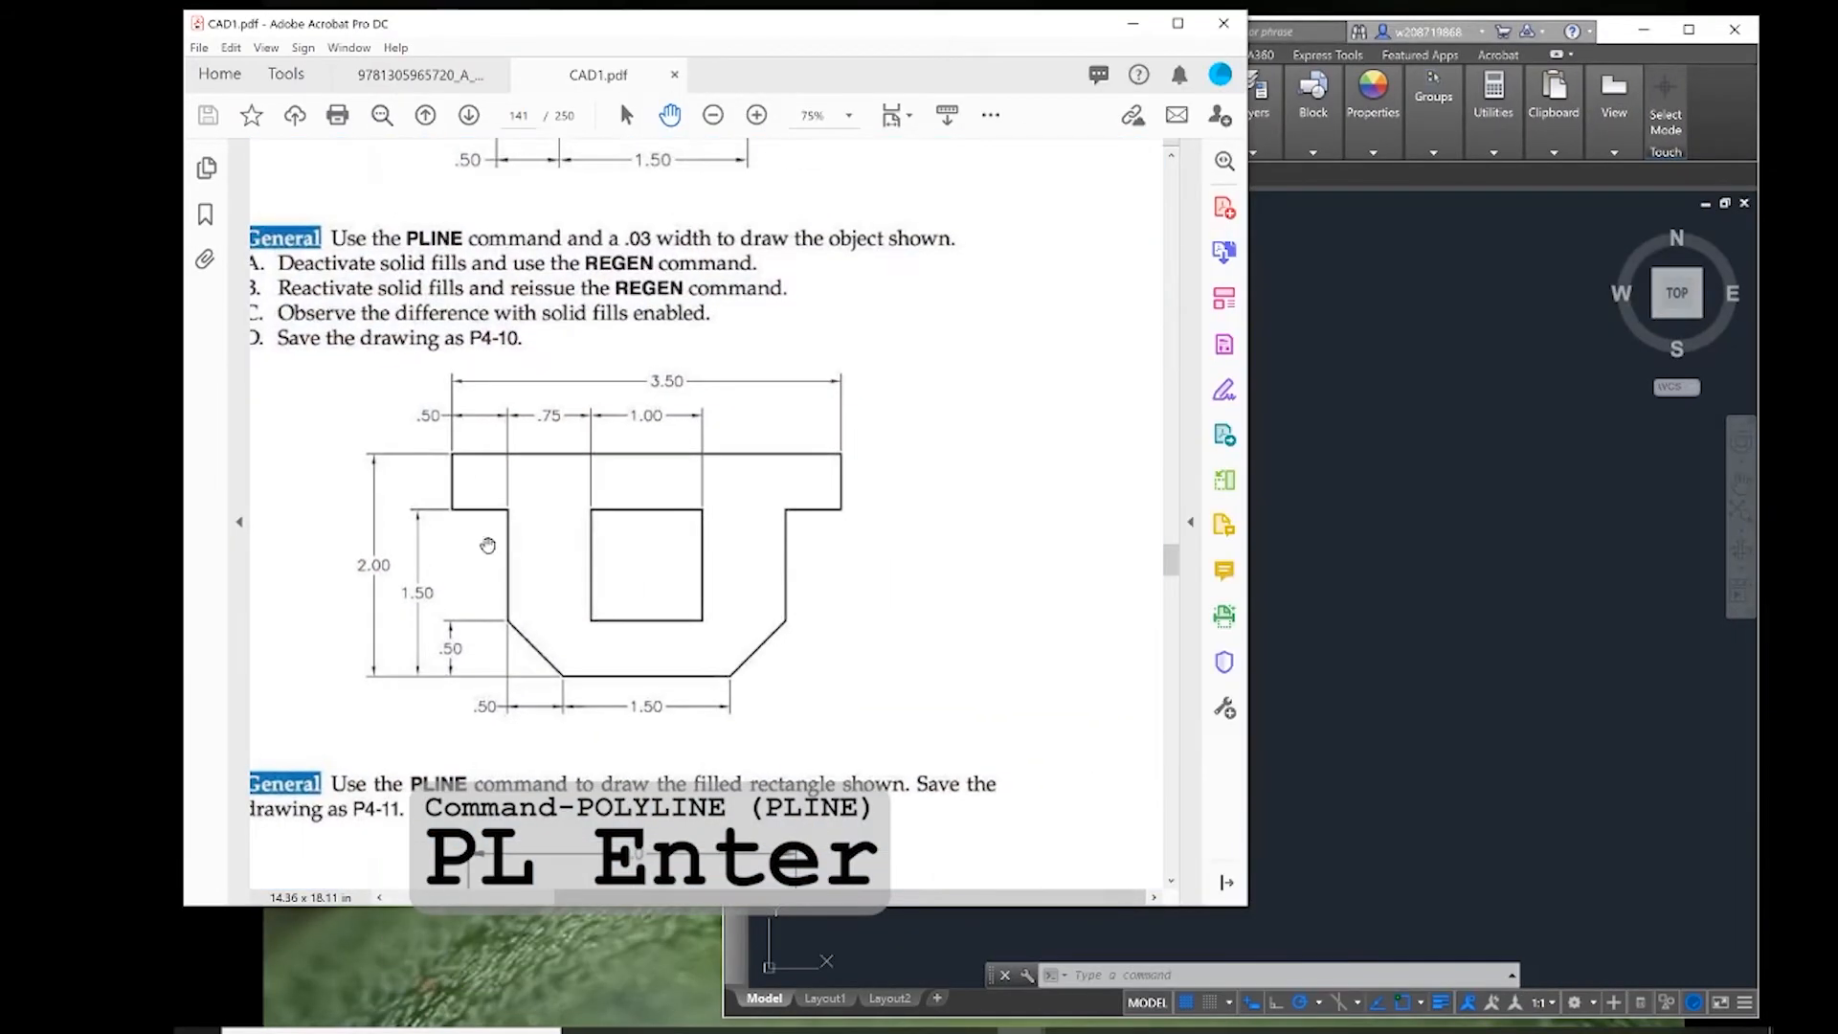
{"action": "left_click", "coordinate": [1277, 536]}
{"action": "left_click", "coordinate": [444, 571]}
{"action": "left_click", "coordinate": [756, 116]}
{"action": "left_click_drag", "start_coordinate": [731, 524], "coordinate": [812, 479]}
{"action": "left_click", "coordinate": [1290, 539]}
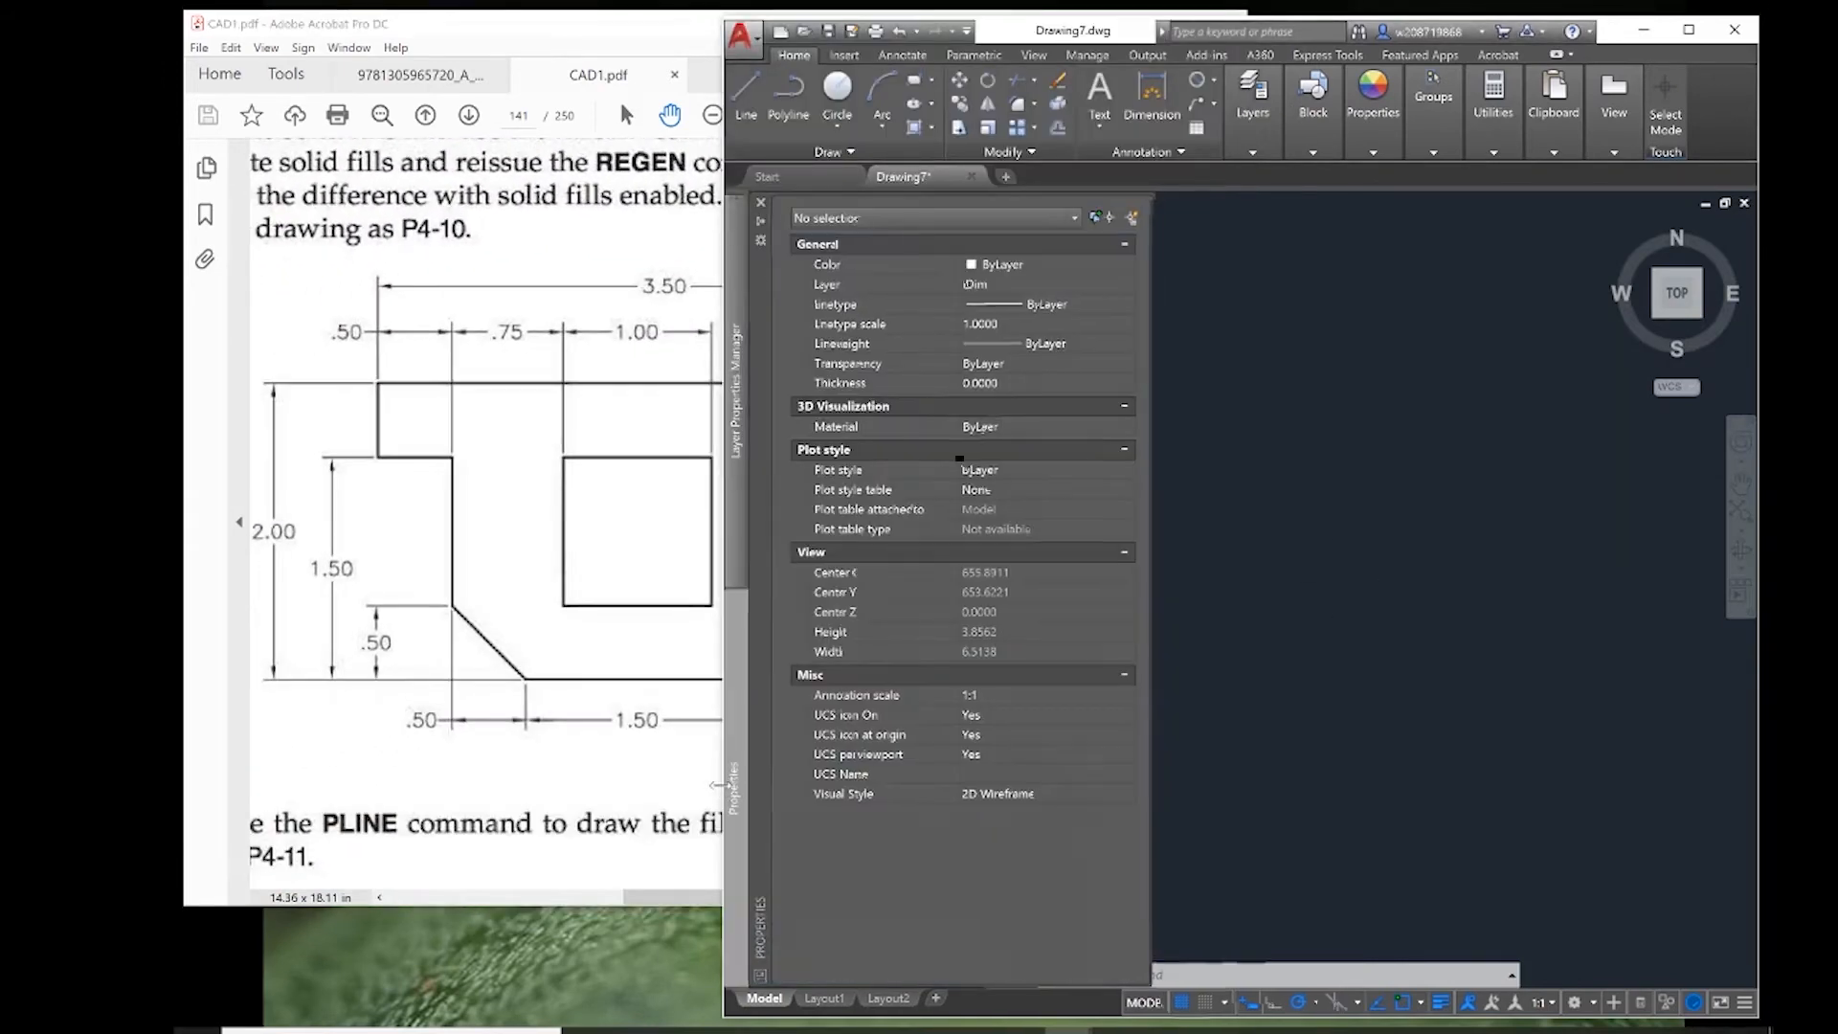
{"action": "left_click_drag", "start_coordinate": [895, 761], "coordinate": [935, 761]}
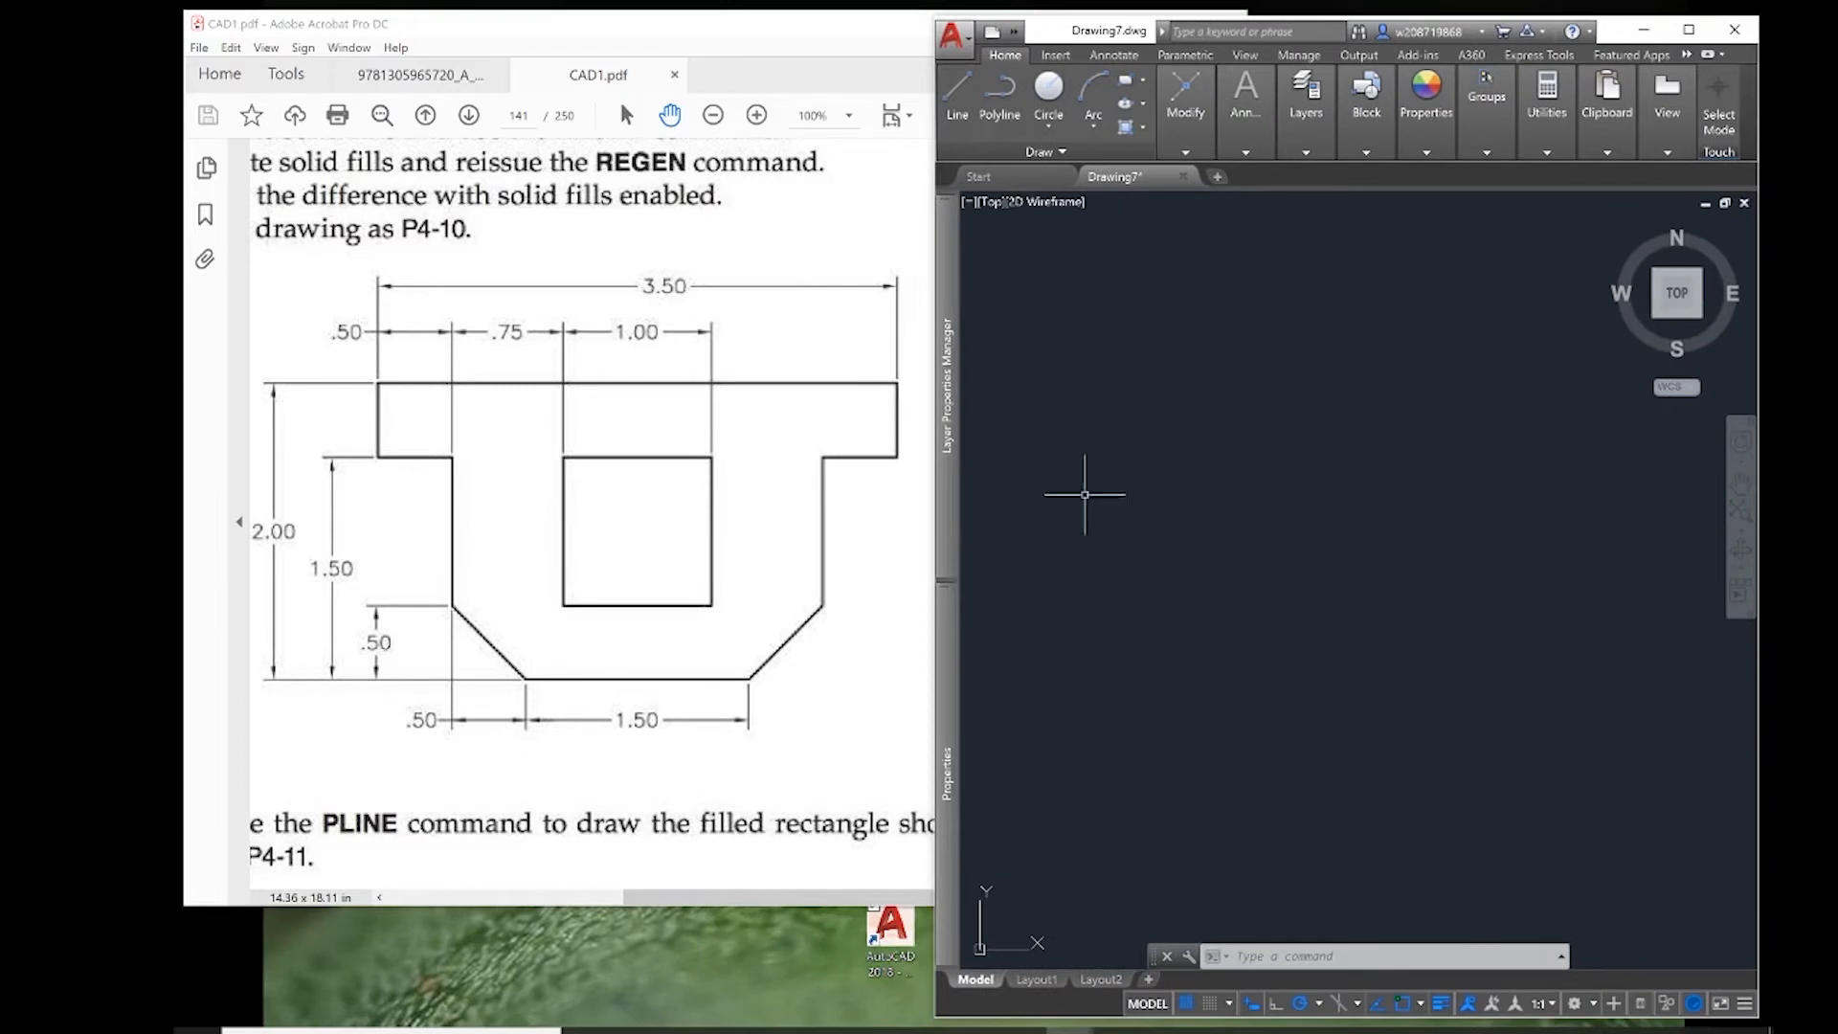
- Begin the object's polyline outline with segments 0.5 up, 3.5 right, 0.5 down and 0.5 left
{"action": "type", "text": "pl"}
{"action": "key", "text": "Return"}
{"action": "left_click", "coordinate": [1116, 467]}
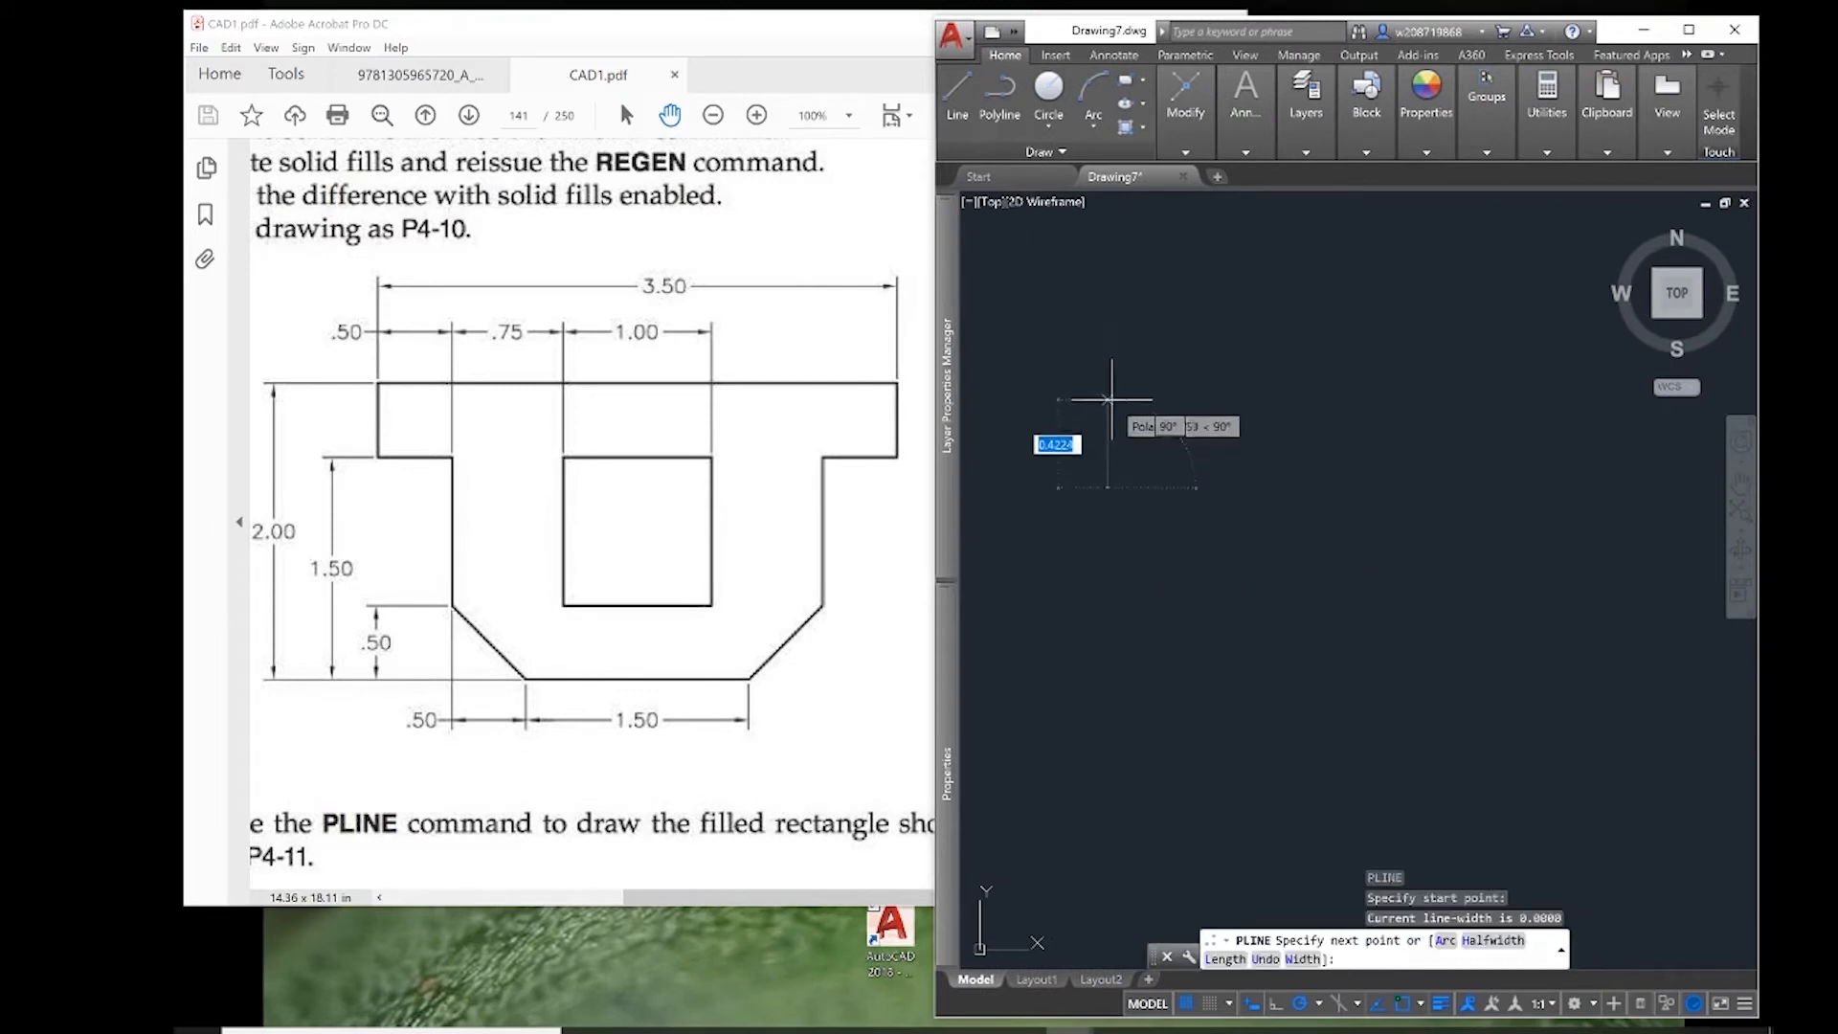
{"action": "type", "text": ".5"}
{"action": "key", "text": "Return"}
{"action": "type", "text": "3.5"}
{"action": "key", "text": "Return"}
{"action": "type", "text": ".5"}
{"action": "key", "text": "Return"}
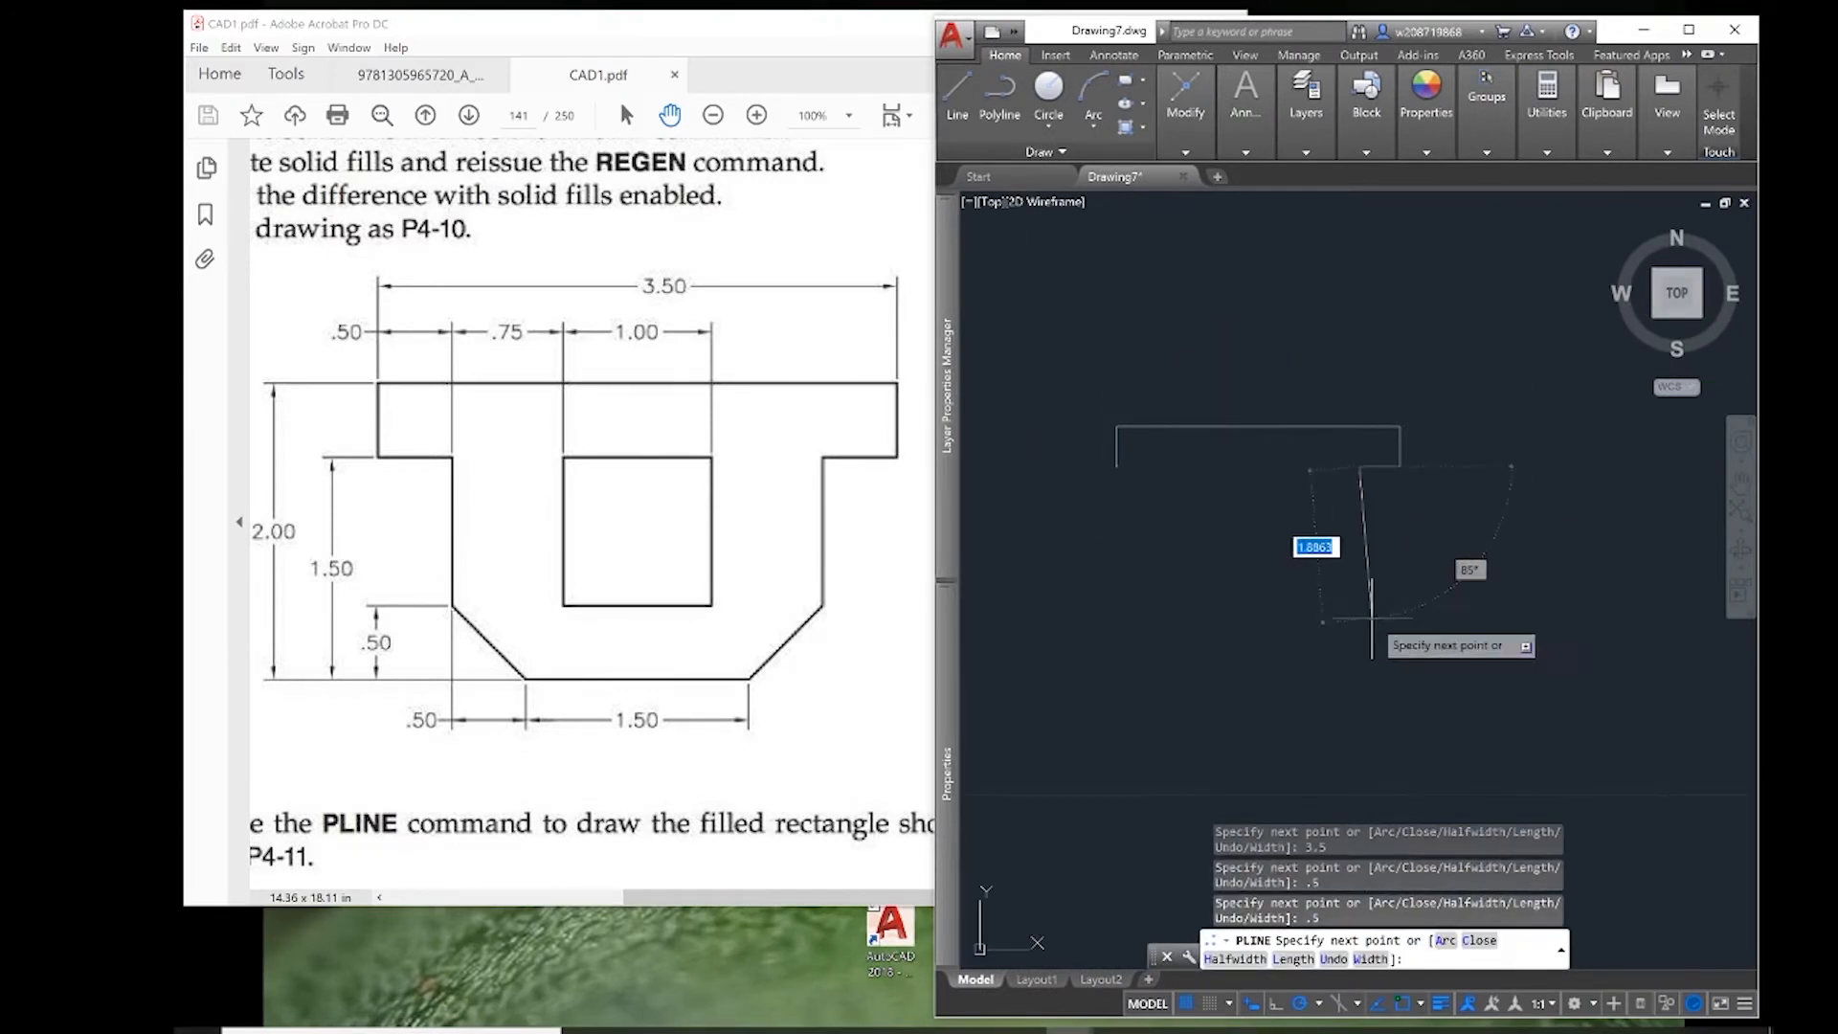
- Continue the outline down 1 and another 0.5, and complete it along the base and up the left side into a closed T shape
{"action": "type", "text": ".5"}
{"action": "key", "text": "Return"}
{"action": "type", "text": "1"}
{"action": "key", "text": "Return"}
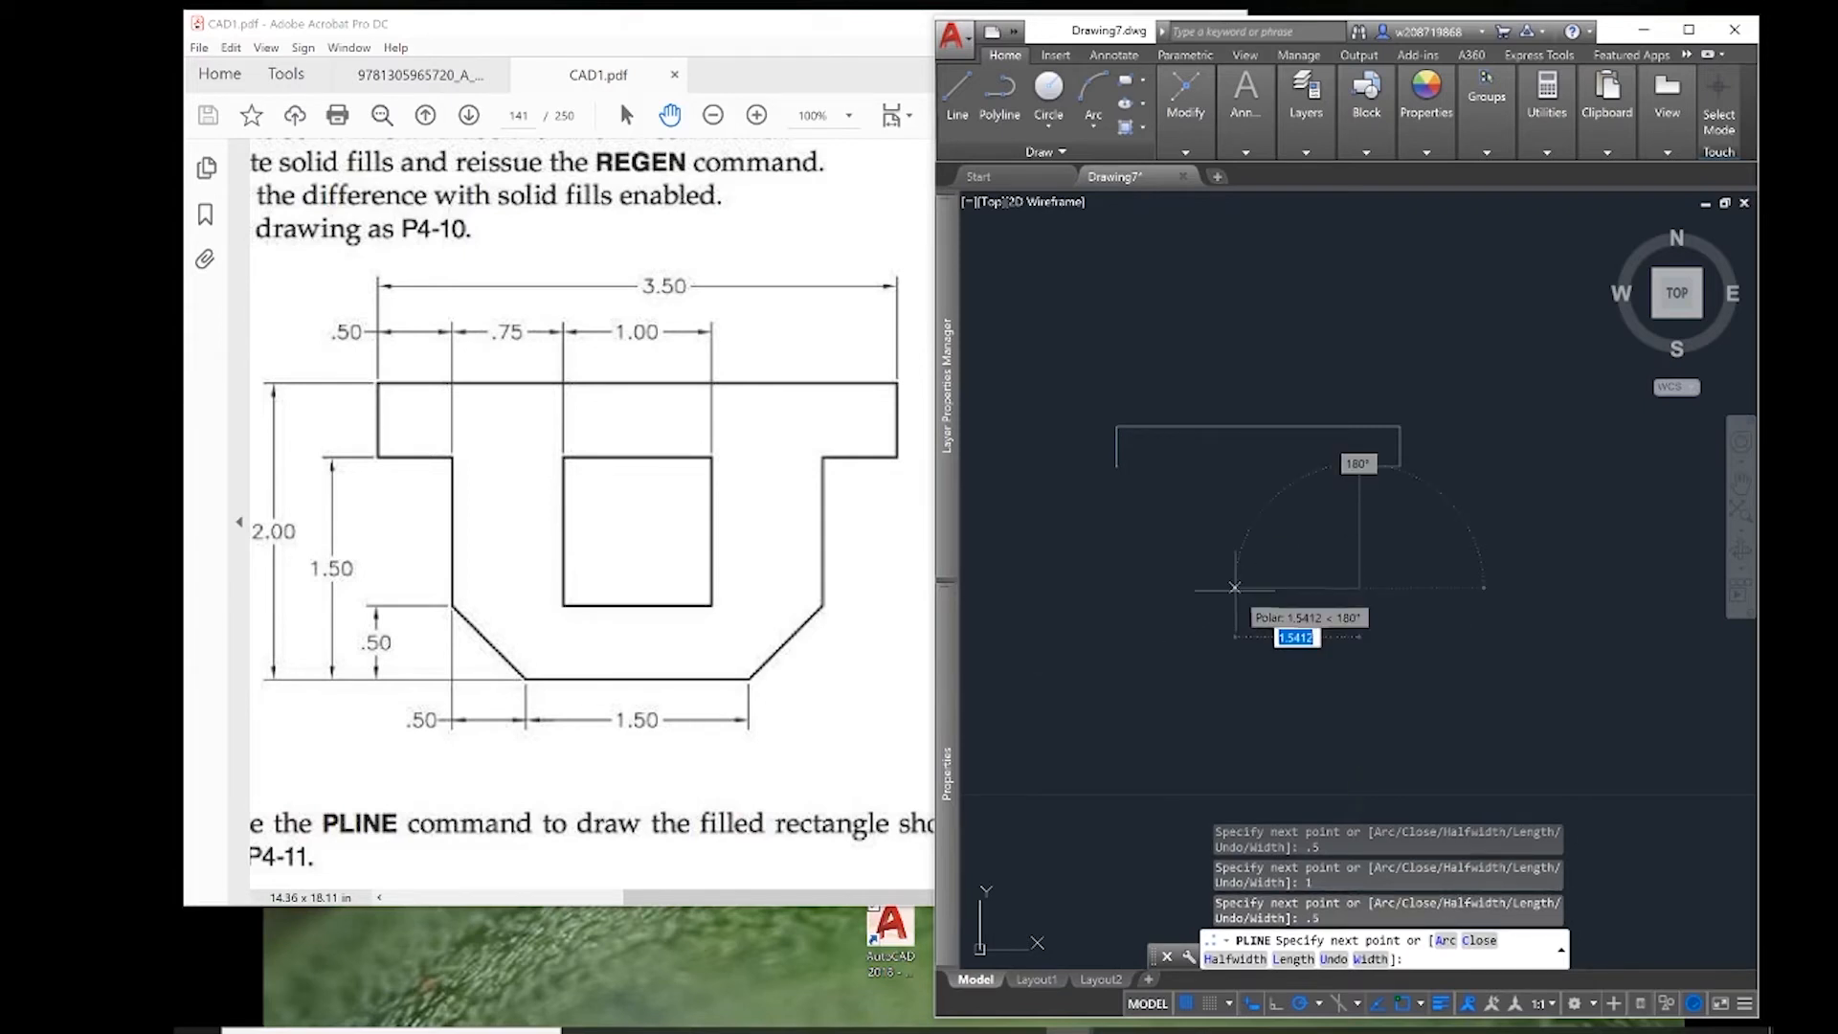
{"action": "key", "text": "ctrl+z"}
{"action": "key", "text": "ctrl+z"}
{"action": "scroll", "coordinate": [1124, 478], "scroll_direction": "up", "scroll_amount": 4}
{"action": "key", "text": "Escape"}
{"action": "scroll", "coordinate": [1359, 531], "scroll_direction": "down", "scroll_amount": 4}
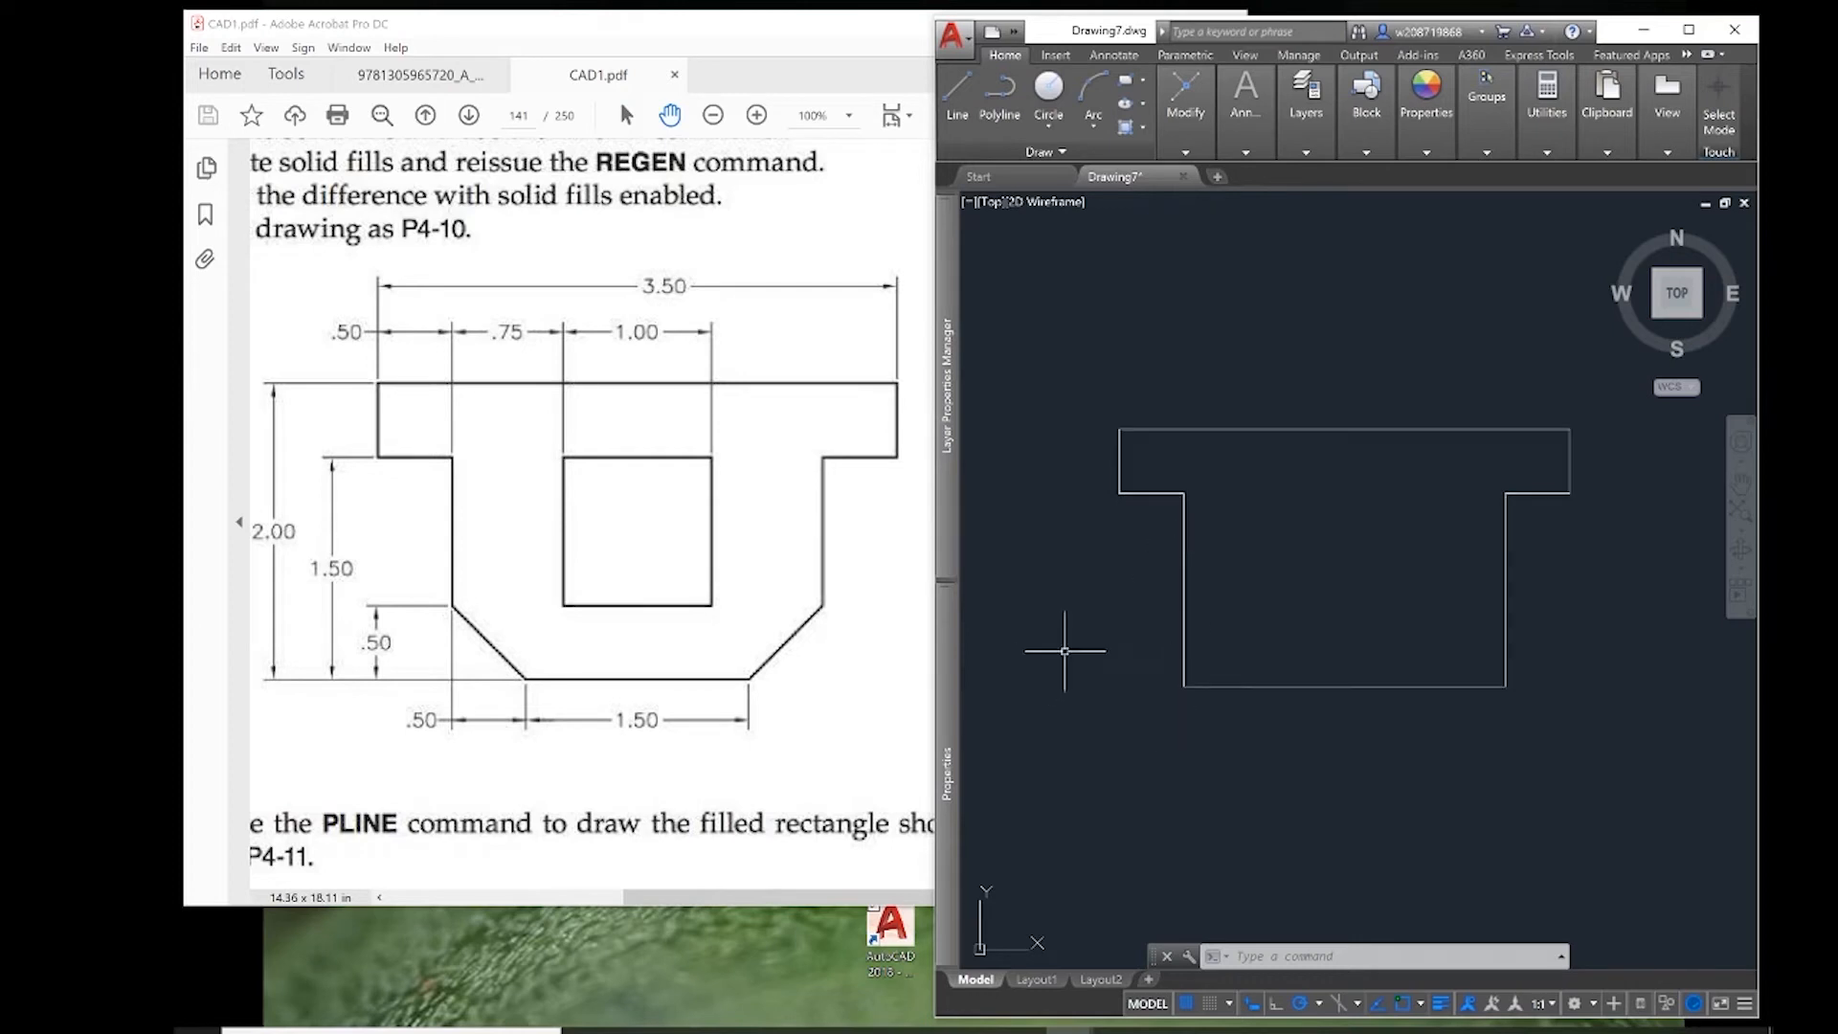
- Draw a freehand closed five-sided shape with the Line command in the empty space above the outline
{"action": "key", "text": "Return"}
{"action": "left_click", "coordinate": [1121, 299]}
{"action": "left_click", "coordinate": [1289, 233]}
{"action": "left_click", "coordinate": [1313, 324]}
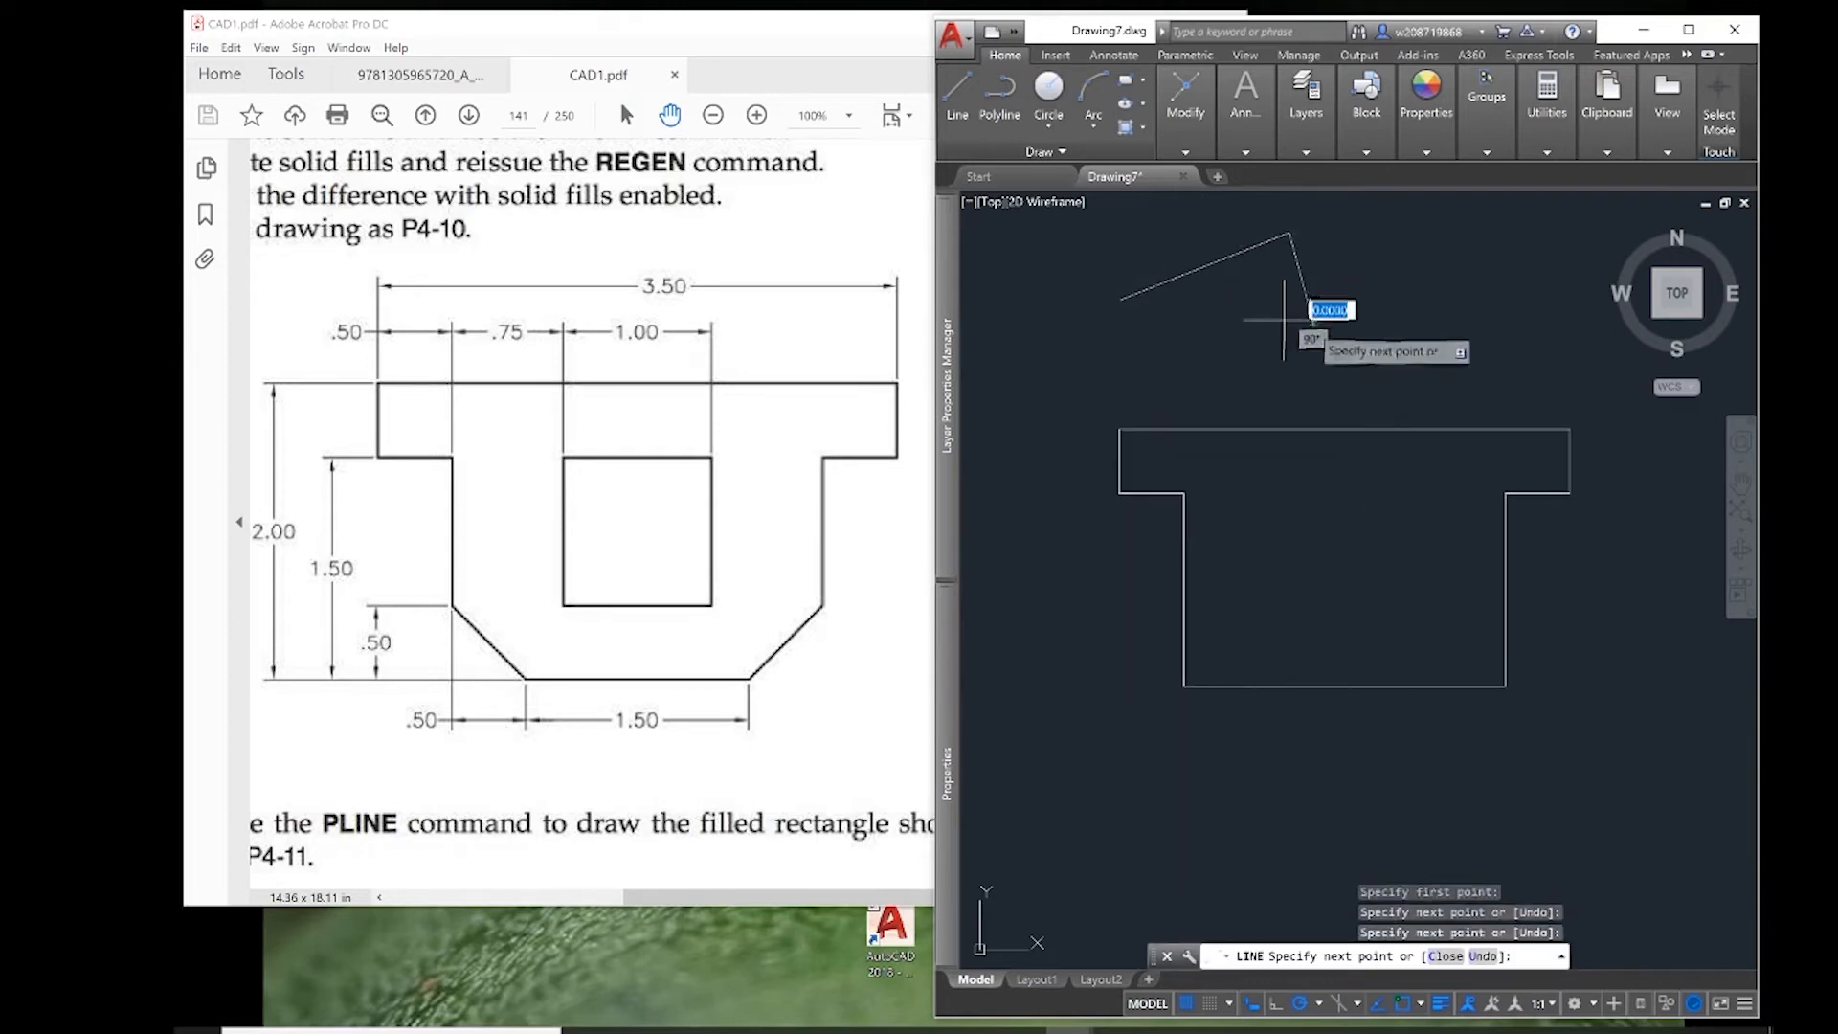
{"action": "left_click", "coordinate": [1207, 326]}
{"action": "left_click", "coordinate": [1197, 366]}
{"action": "left_click", "coordinate": [1121, 300]}
{"action": "key", "text": "Escape"}
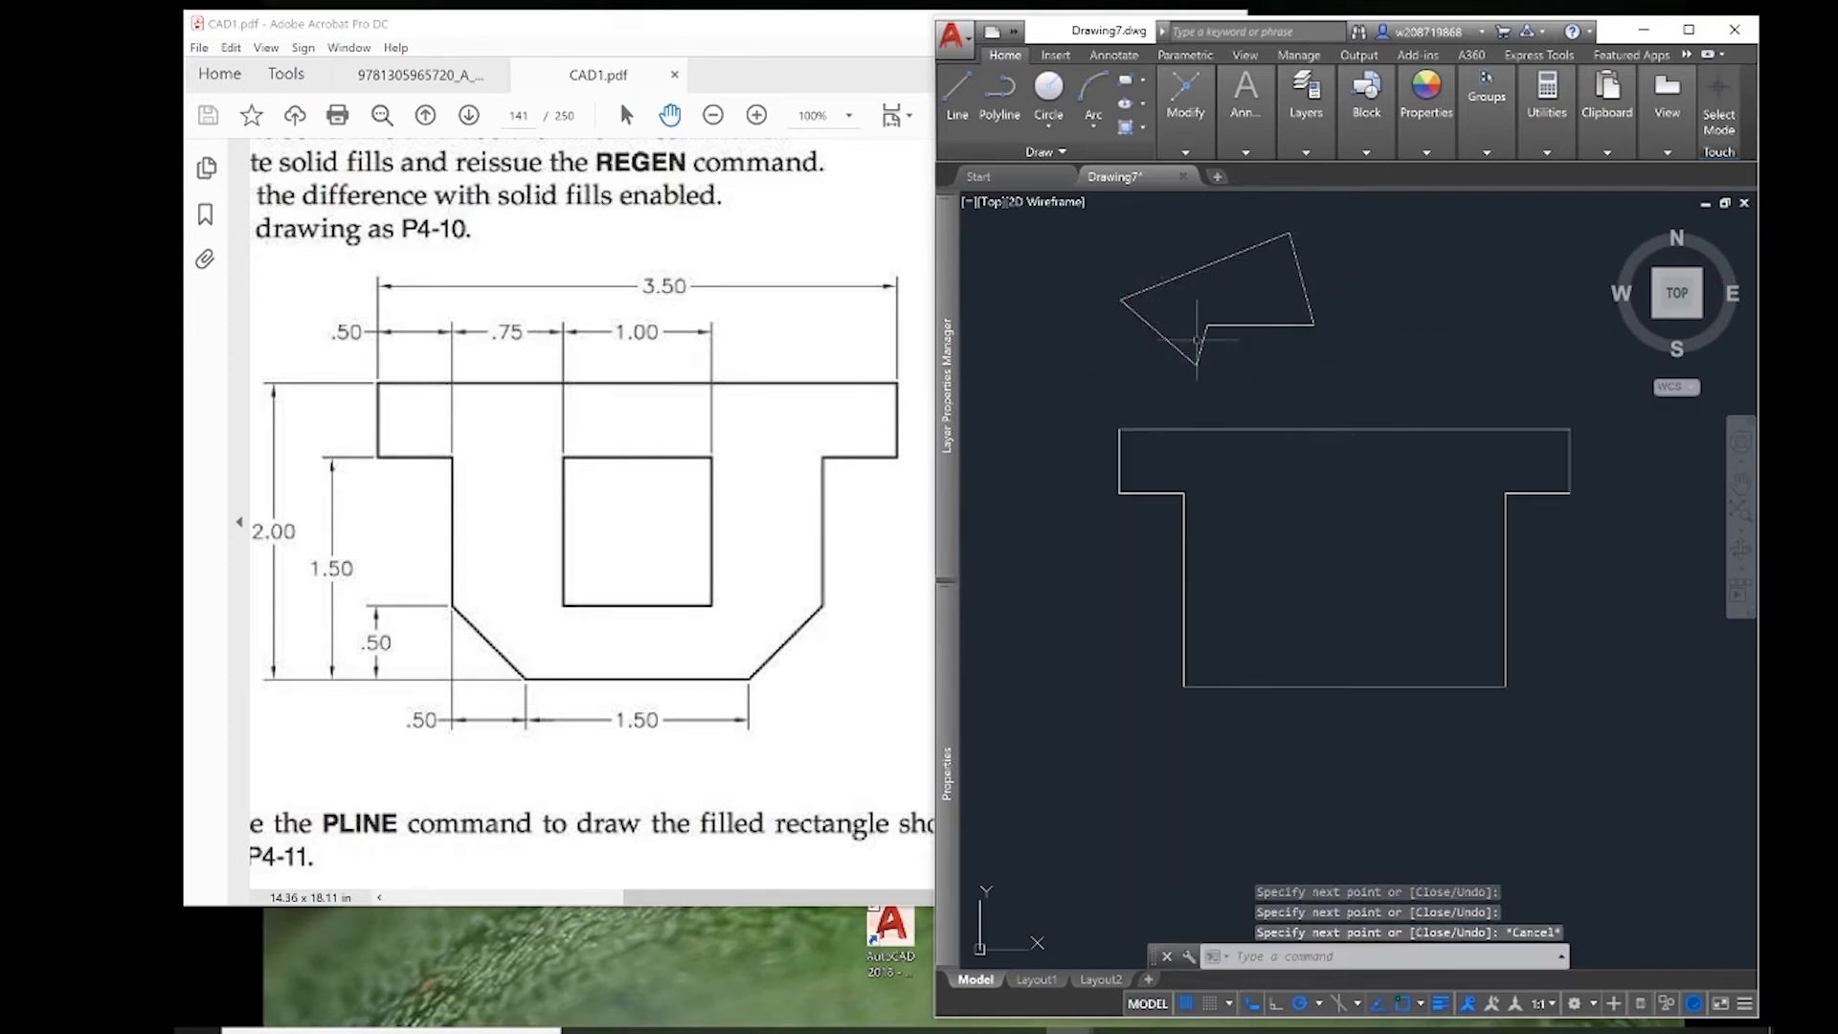
- Select several sides of the freehand shape to examine whether they are separate objects, and clear the selection
{"action": "left_click", "coordinate": [1202, 337]}
{"action": "left_click", "coordinate": [1239, 326]}
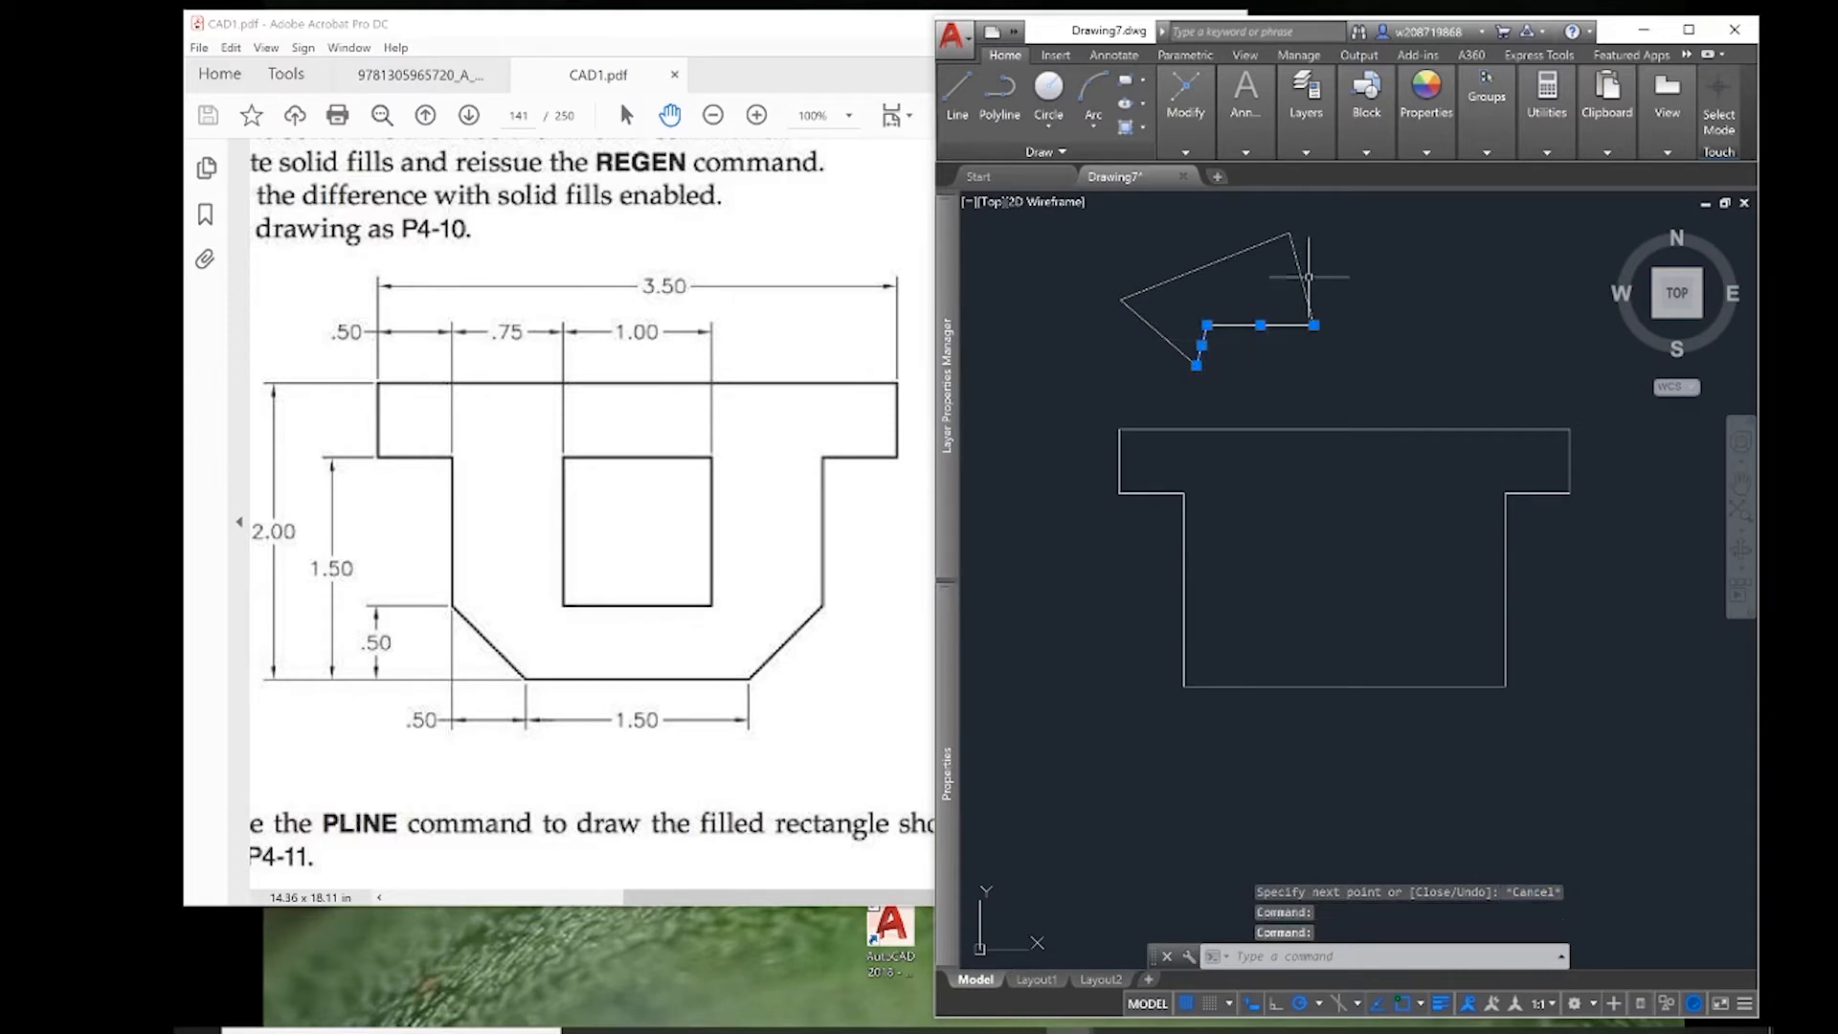
{"action": "left_click", "coordinate": [1300, 278]}
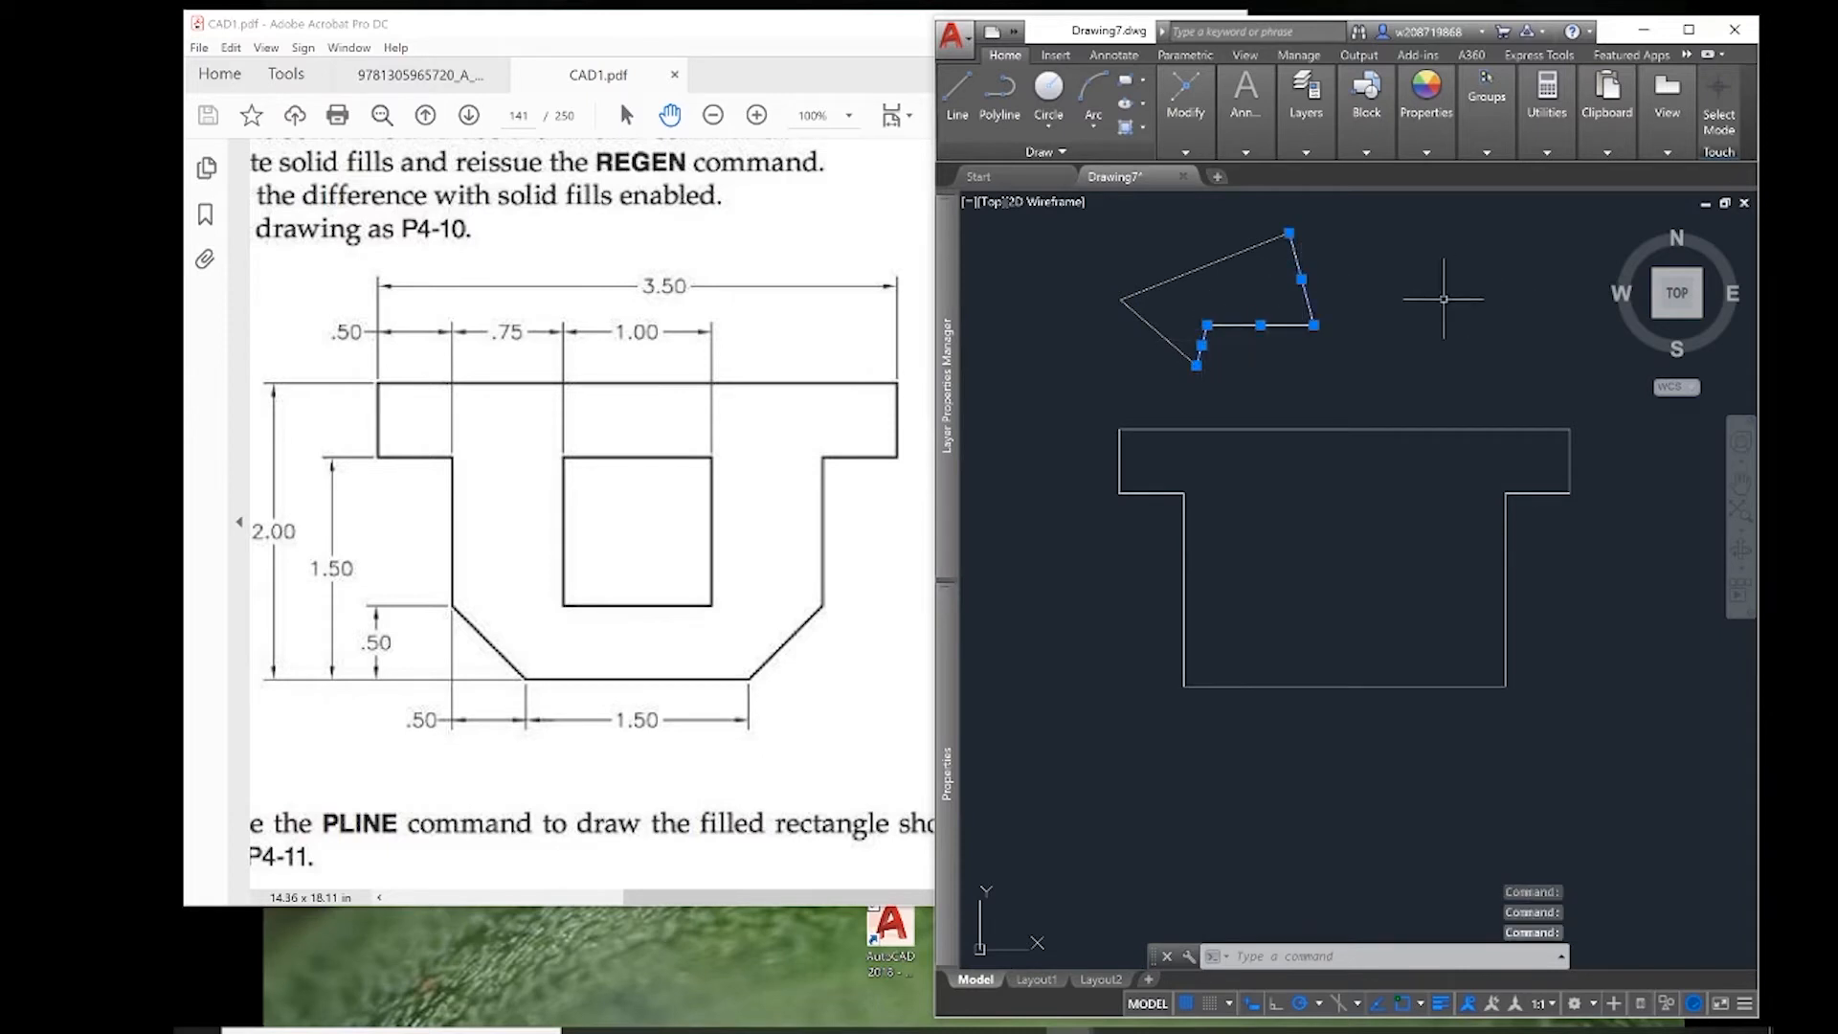
{"action": "key", "text": "Escape"}
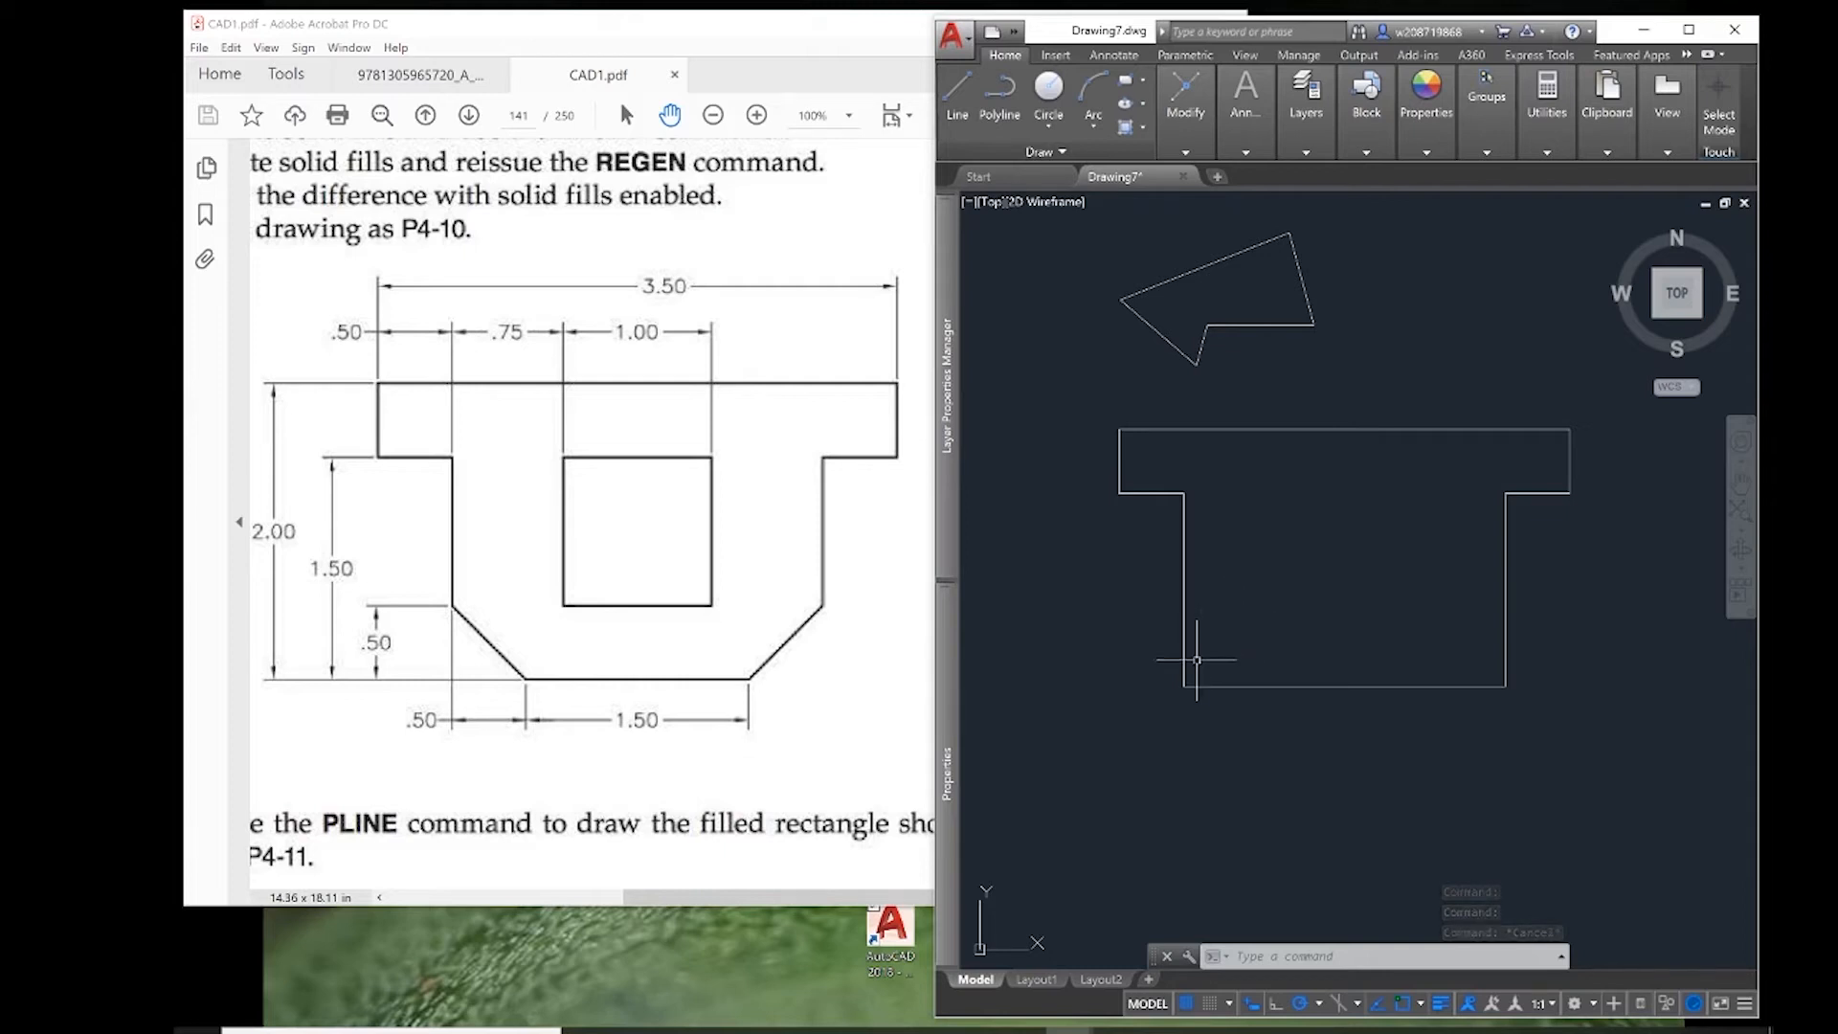
- Draw diagonal polylines across both lower corners of the outline, each spanning 0.5 along the side and 0.5 along the base
{"action": "key", "text": "Return"}
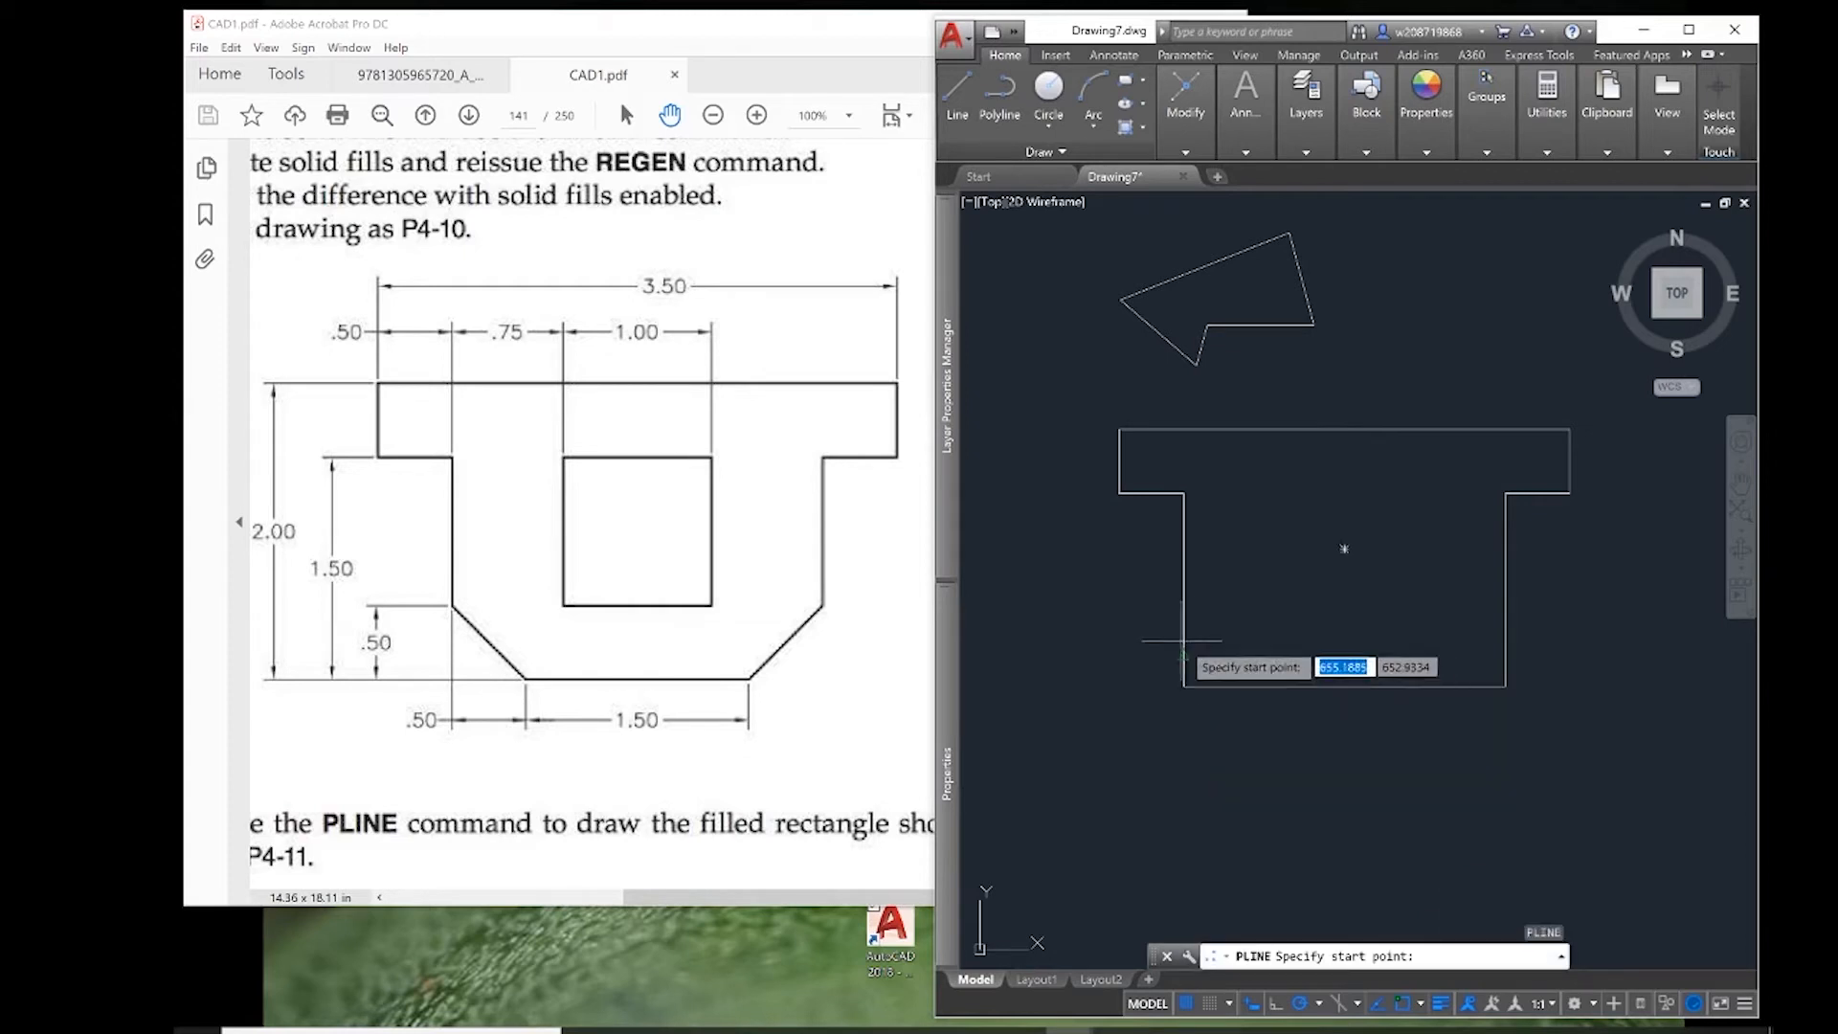
{"action": "left_click", "coordinate": [1183, 622]}
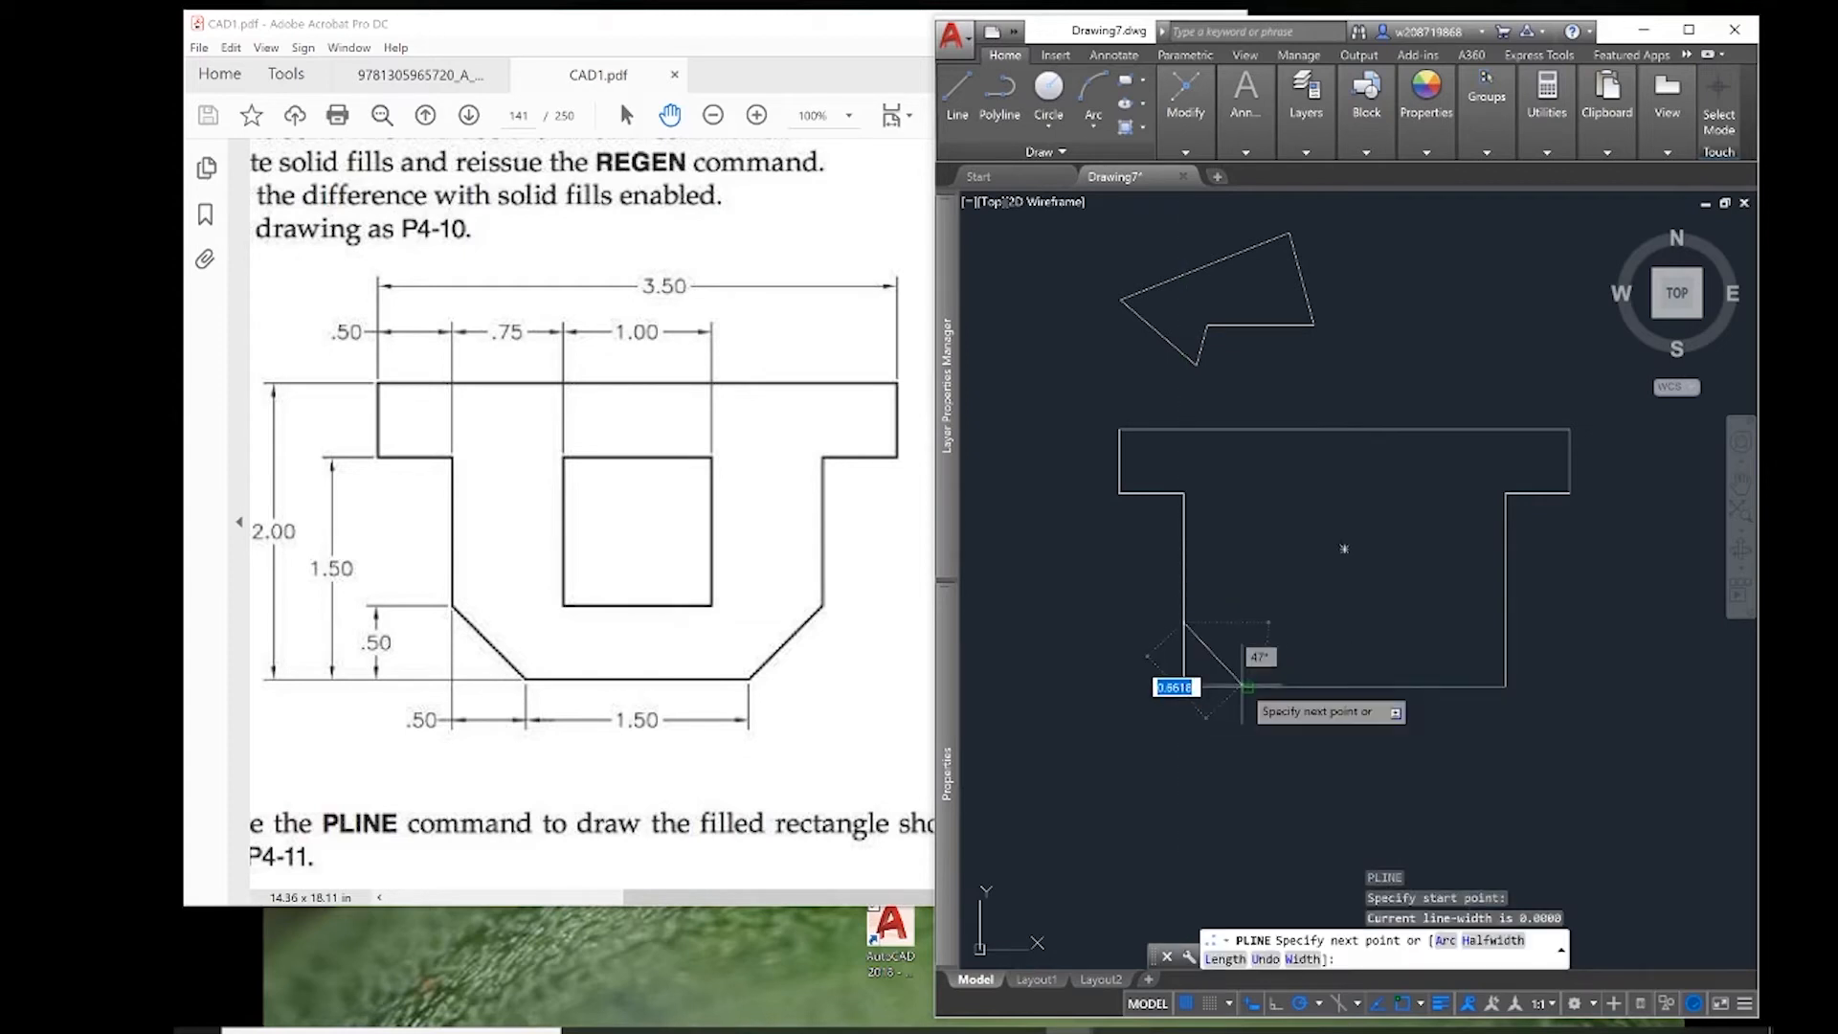
{"action": "key", "text": "Escape"}
{"action": "key", "text": "Return"}
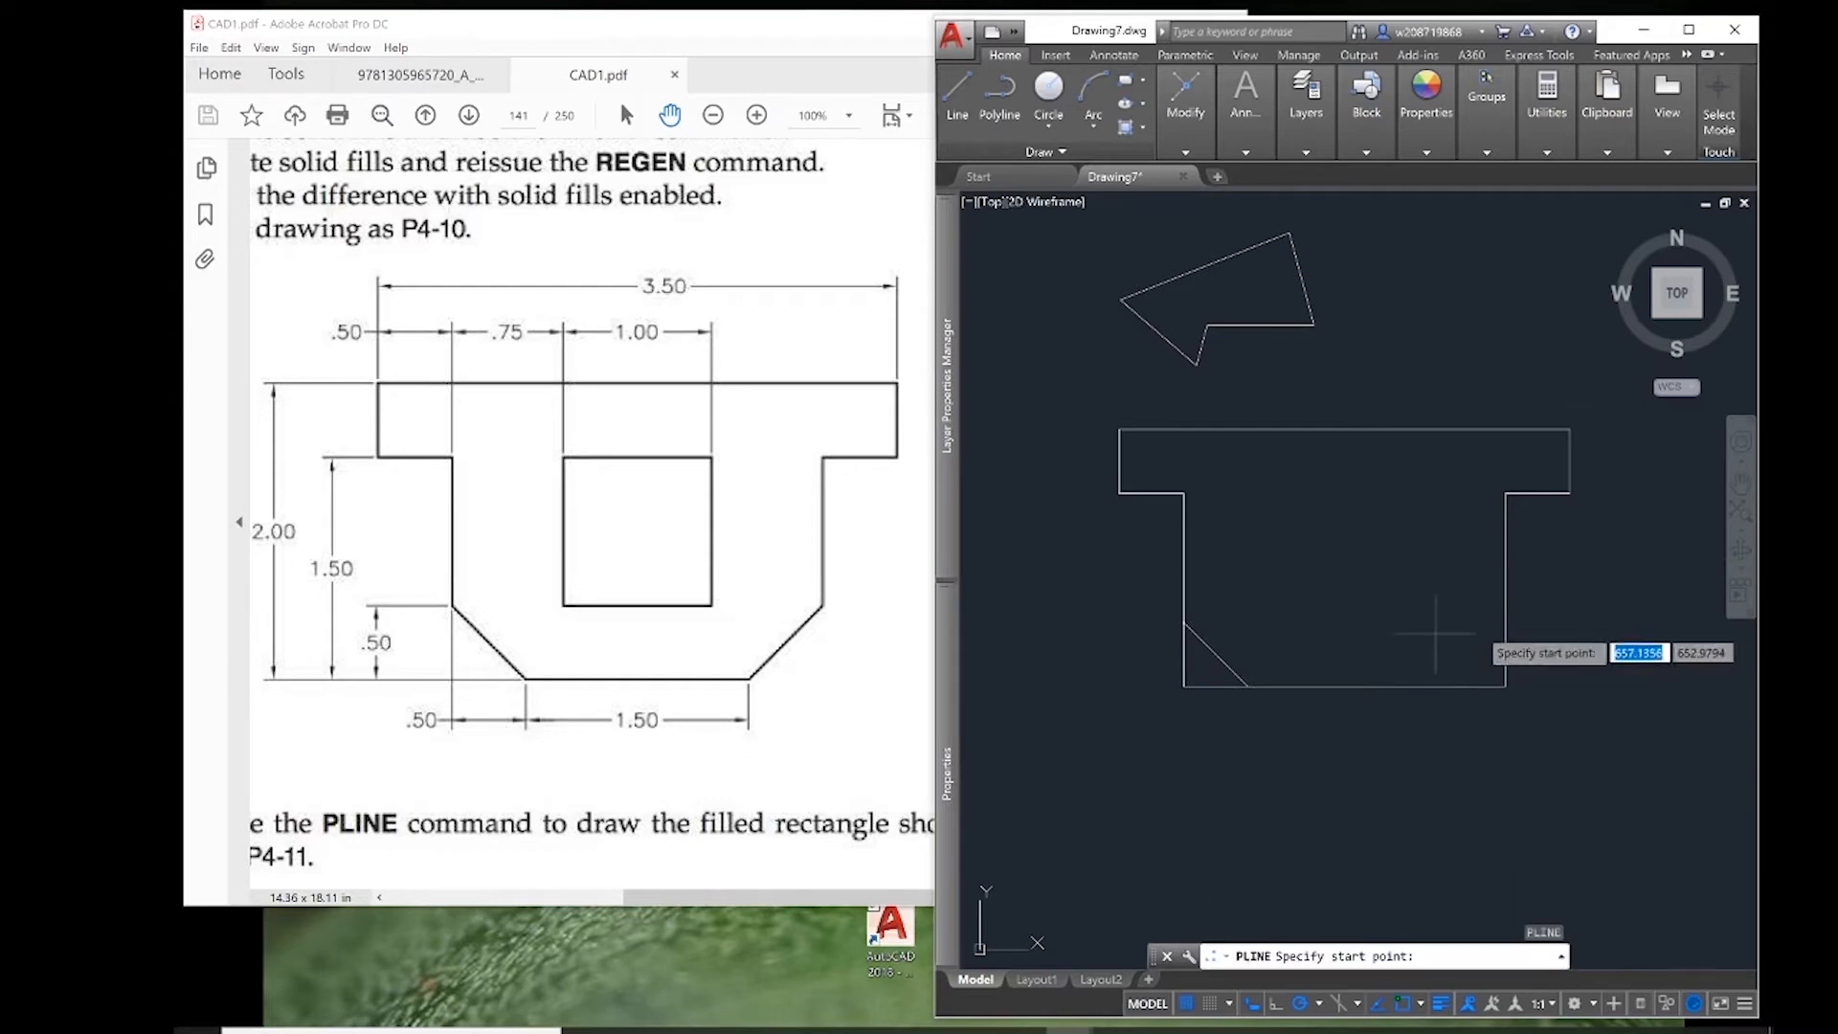
{"action": "left_click", "coordinate": [1440, 686]}
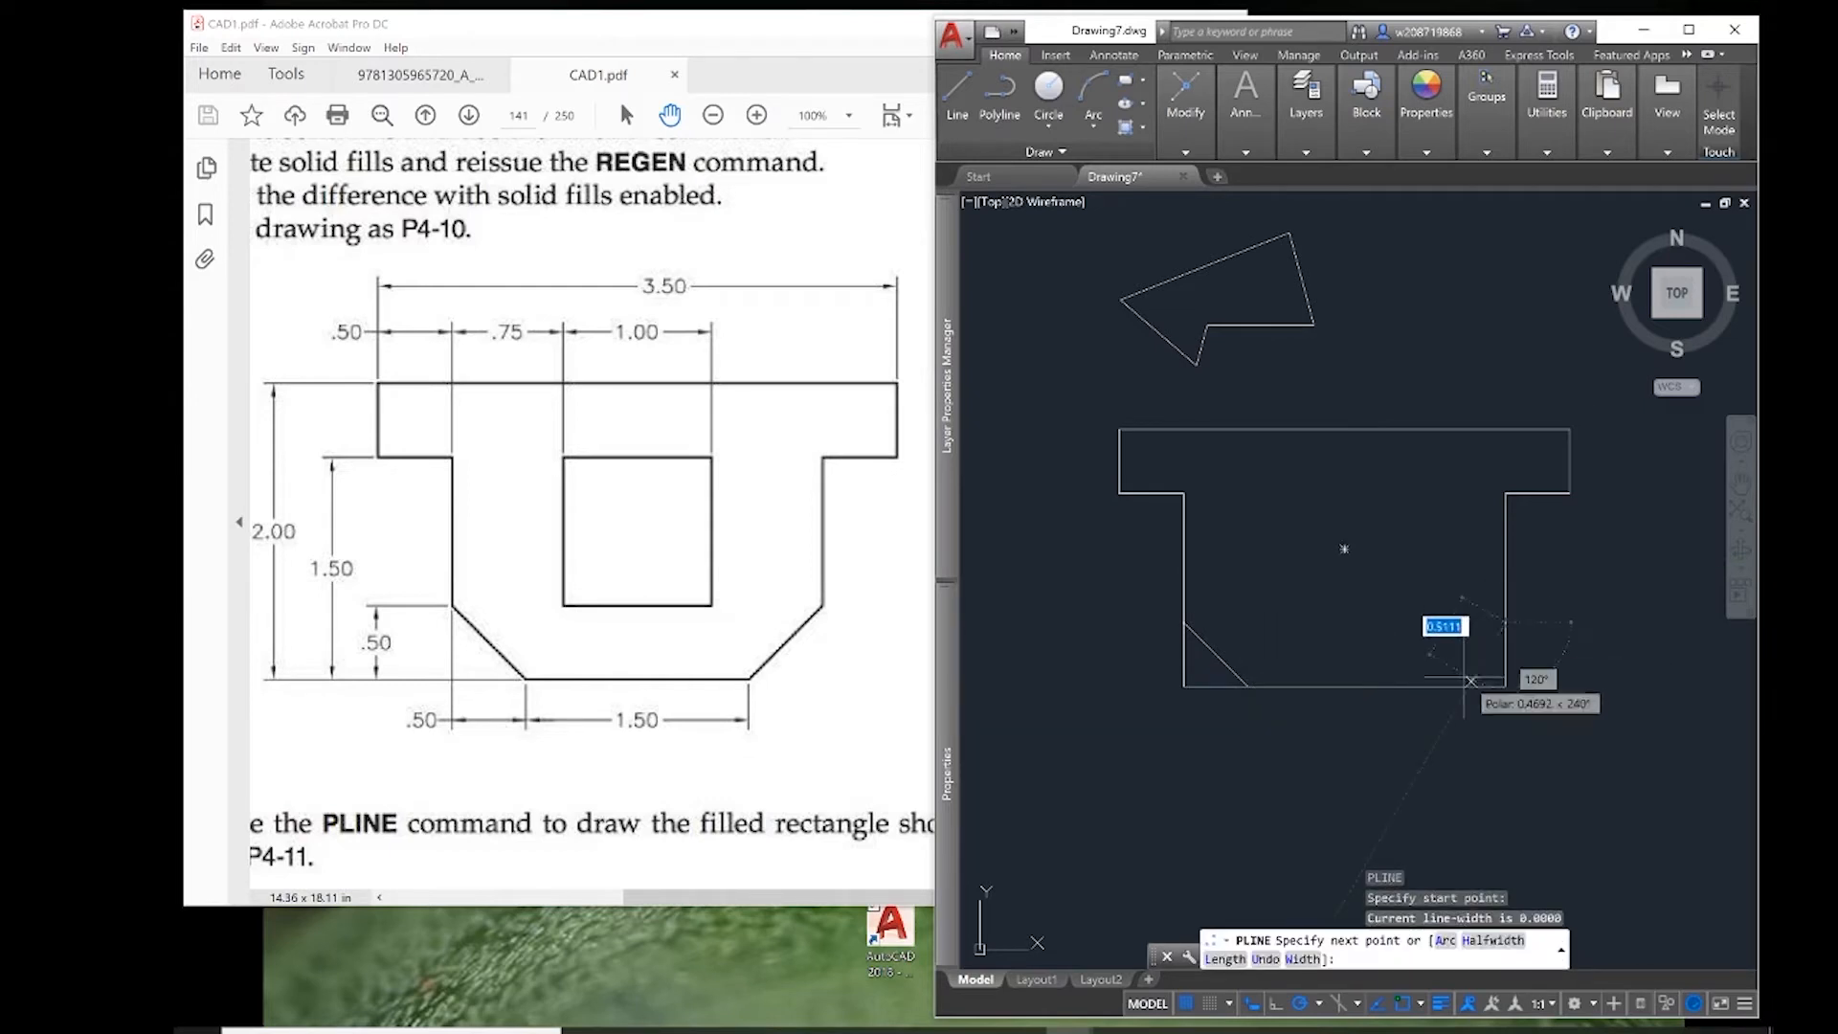
{"action": "left_click", "coordinate": [1441, 687]}
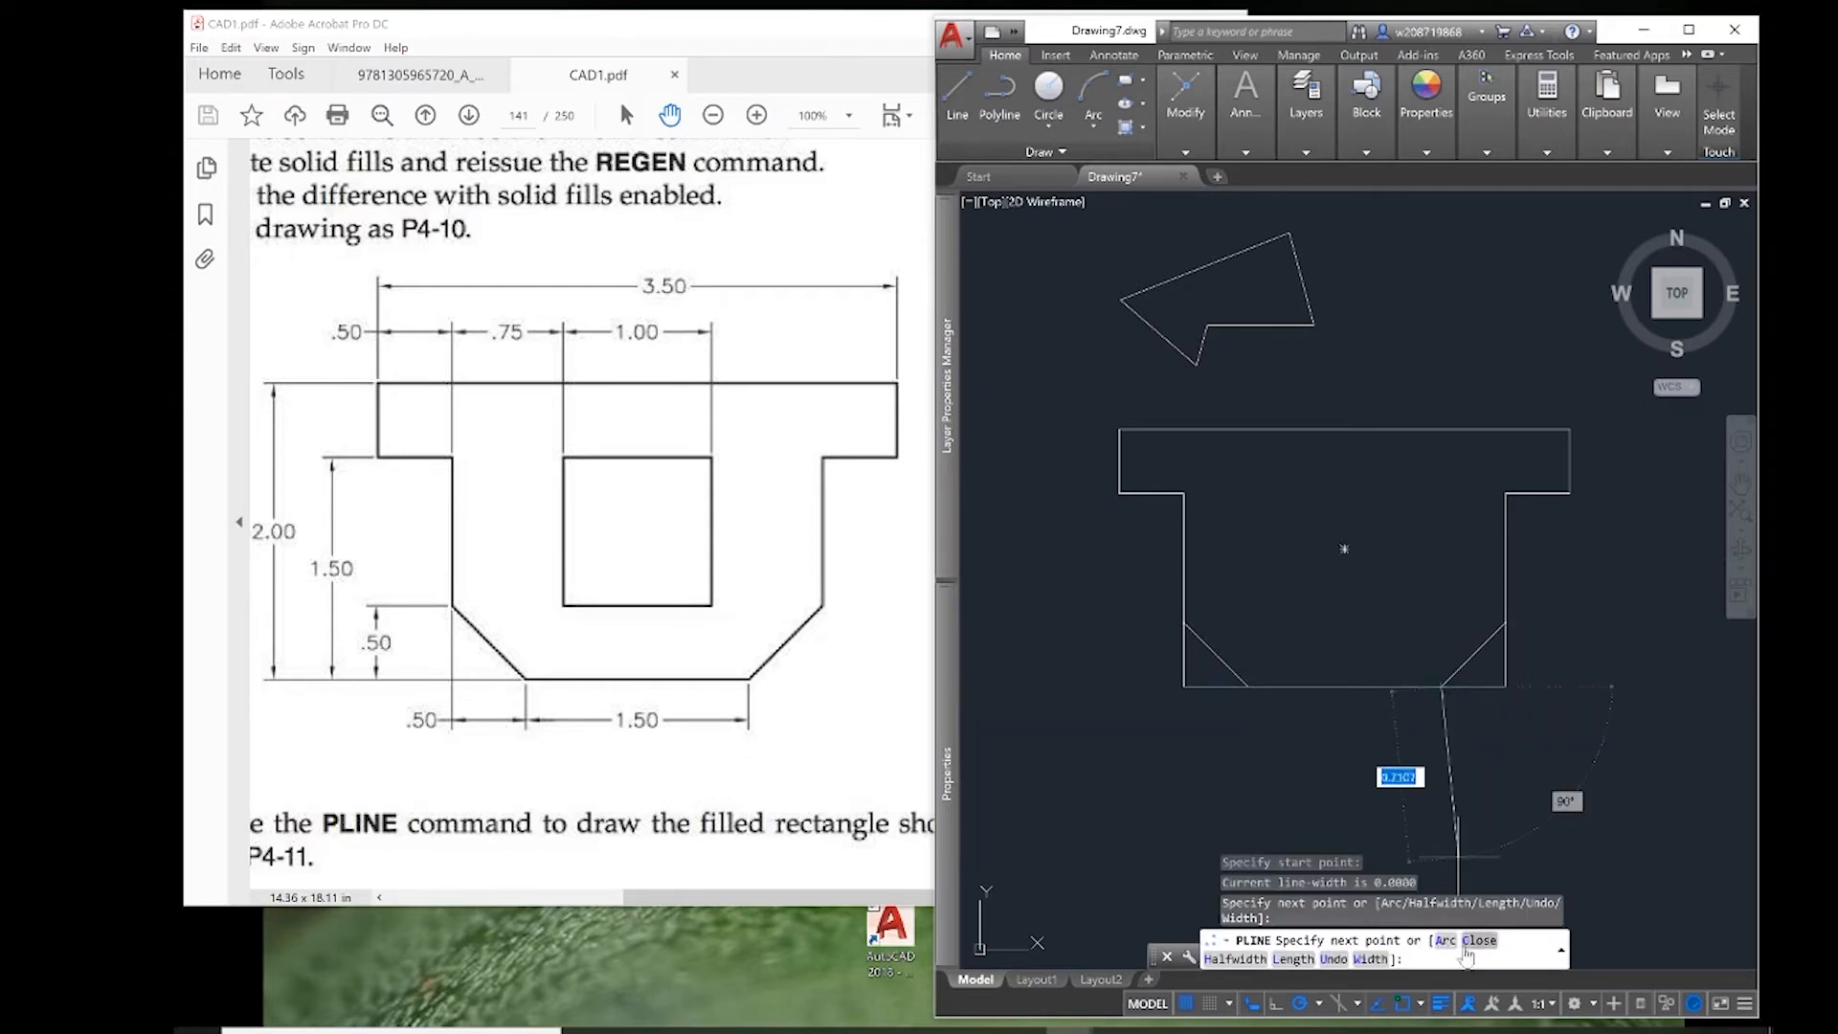
{"action": "left_click", "coordinate": [1421, 1003]}
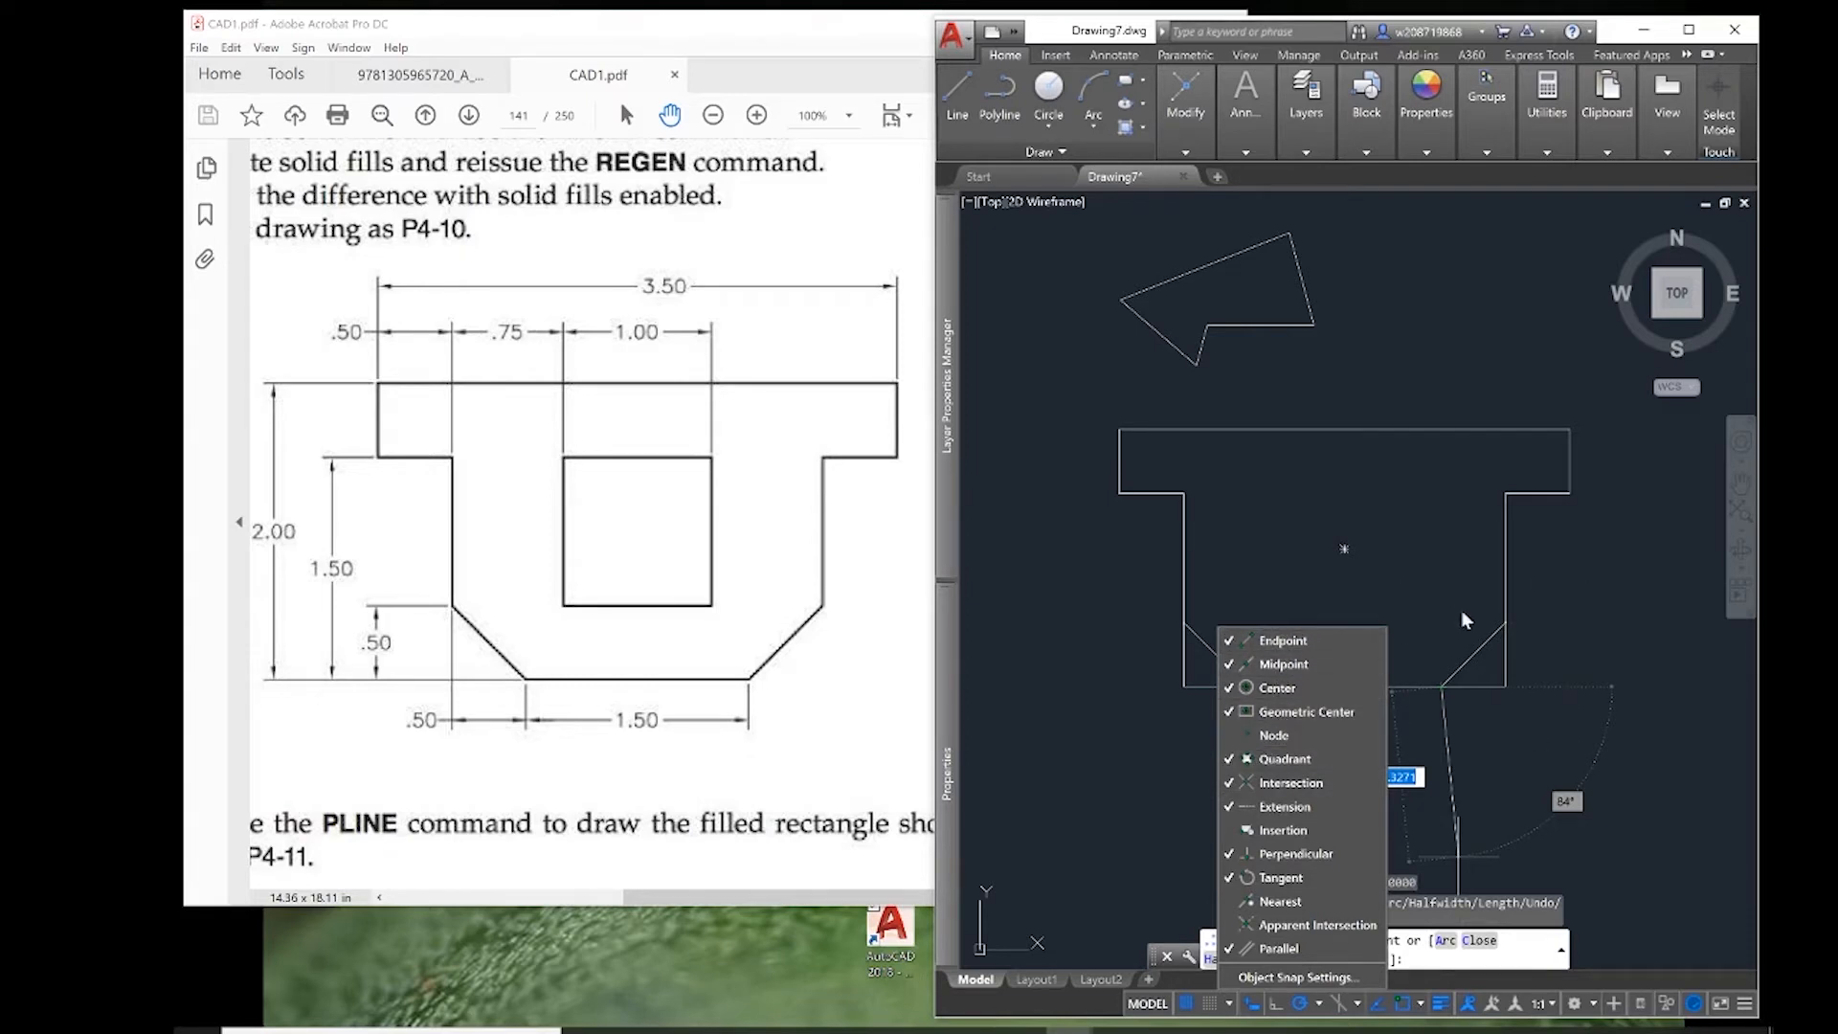
{"action": "key", "text": "Return"}
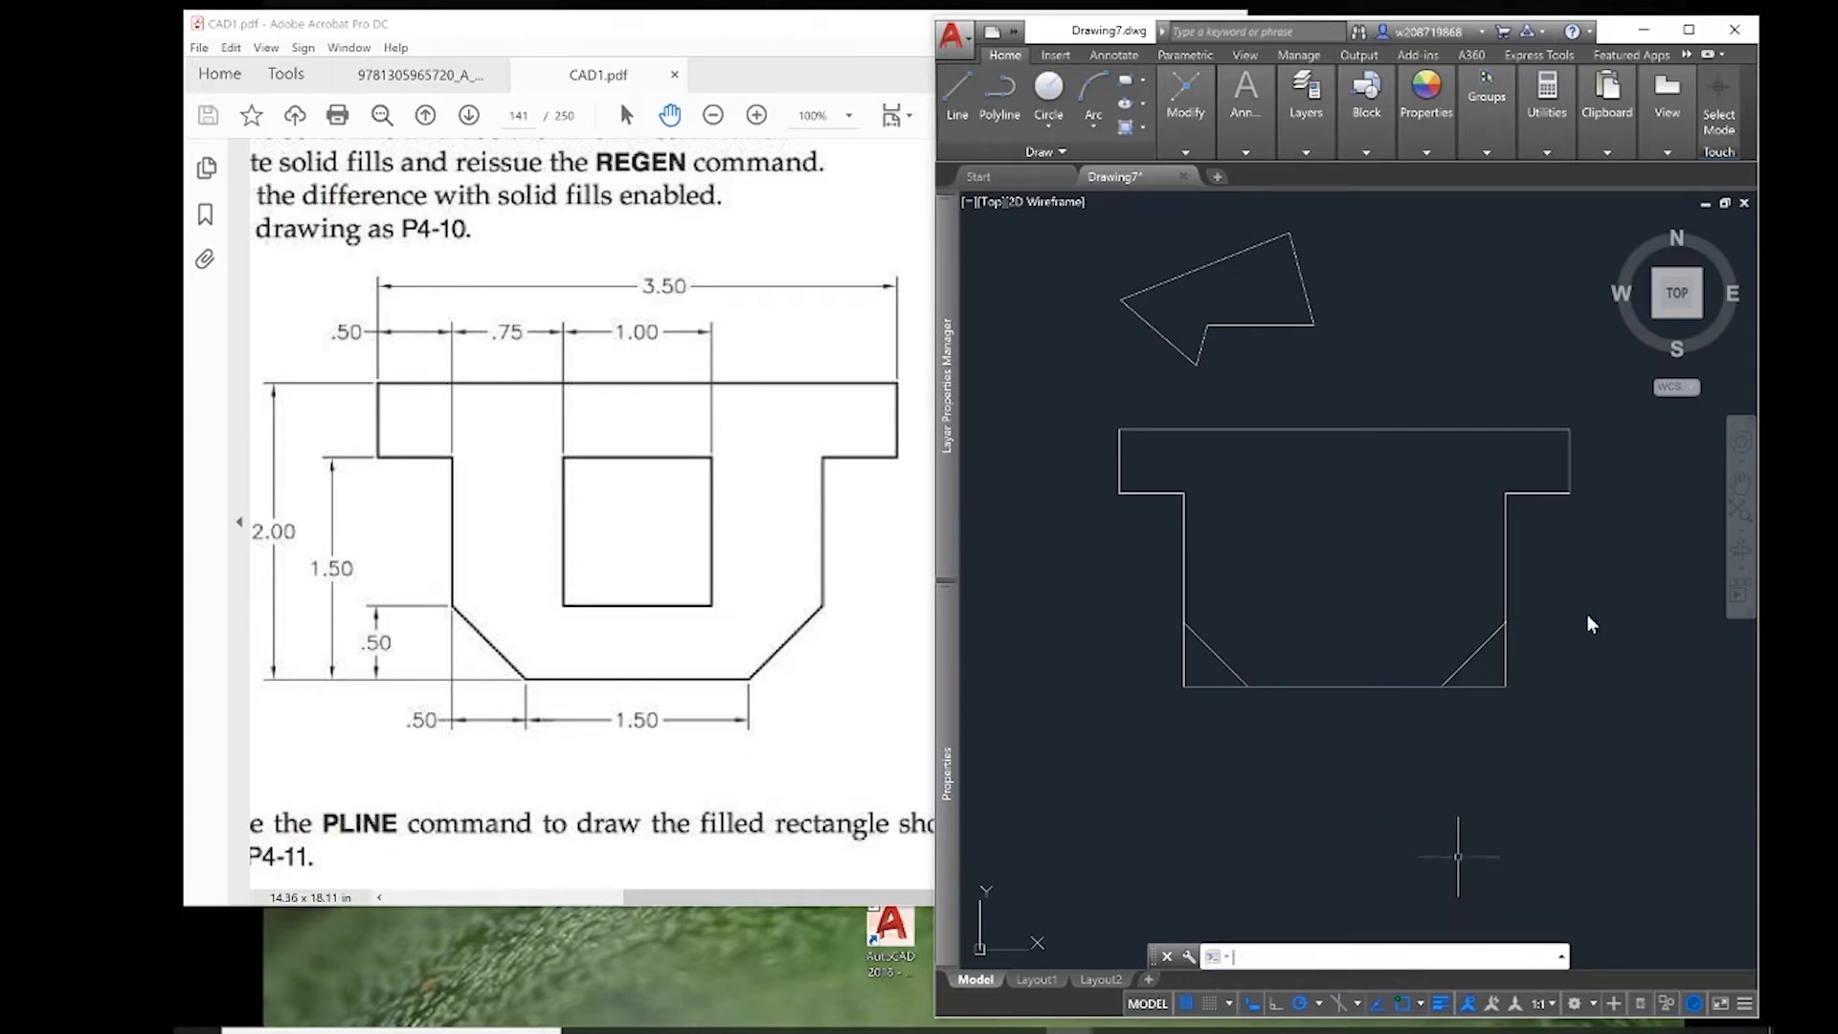
- Trim away the outline's two lower square corners outside the diagonal polylines
{"action": "left_click", "coordinate": [1519, 656]}
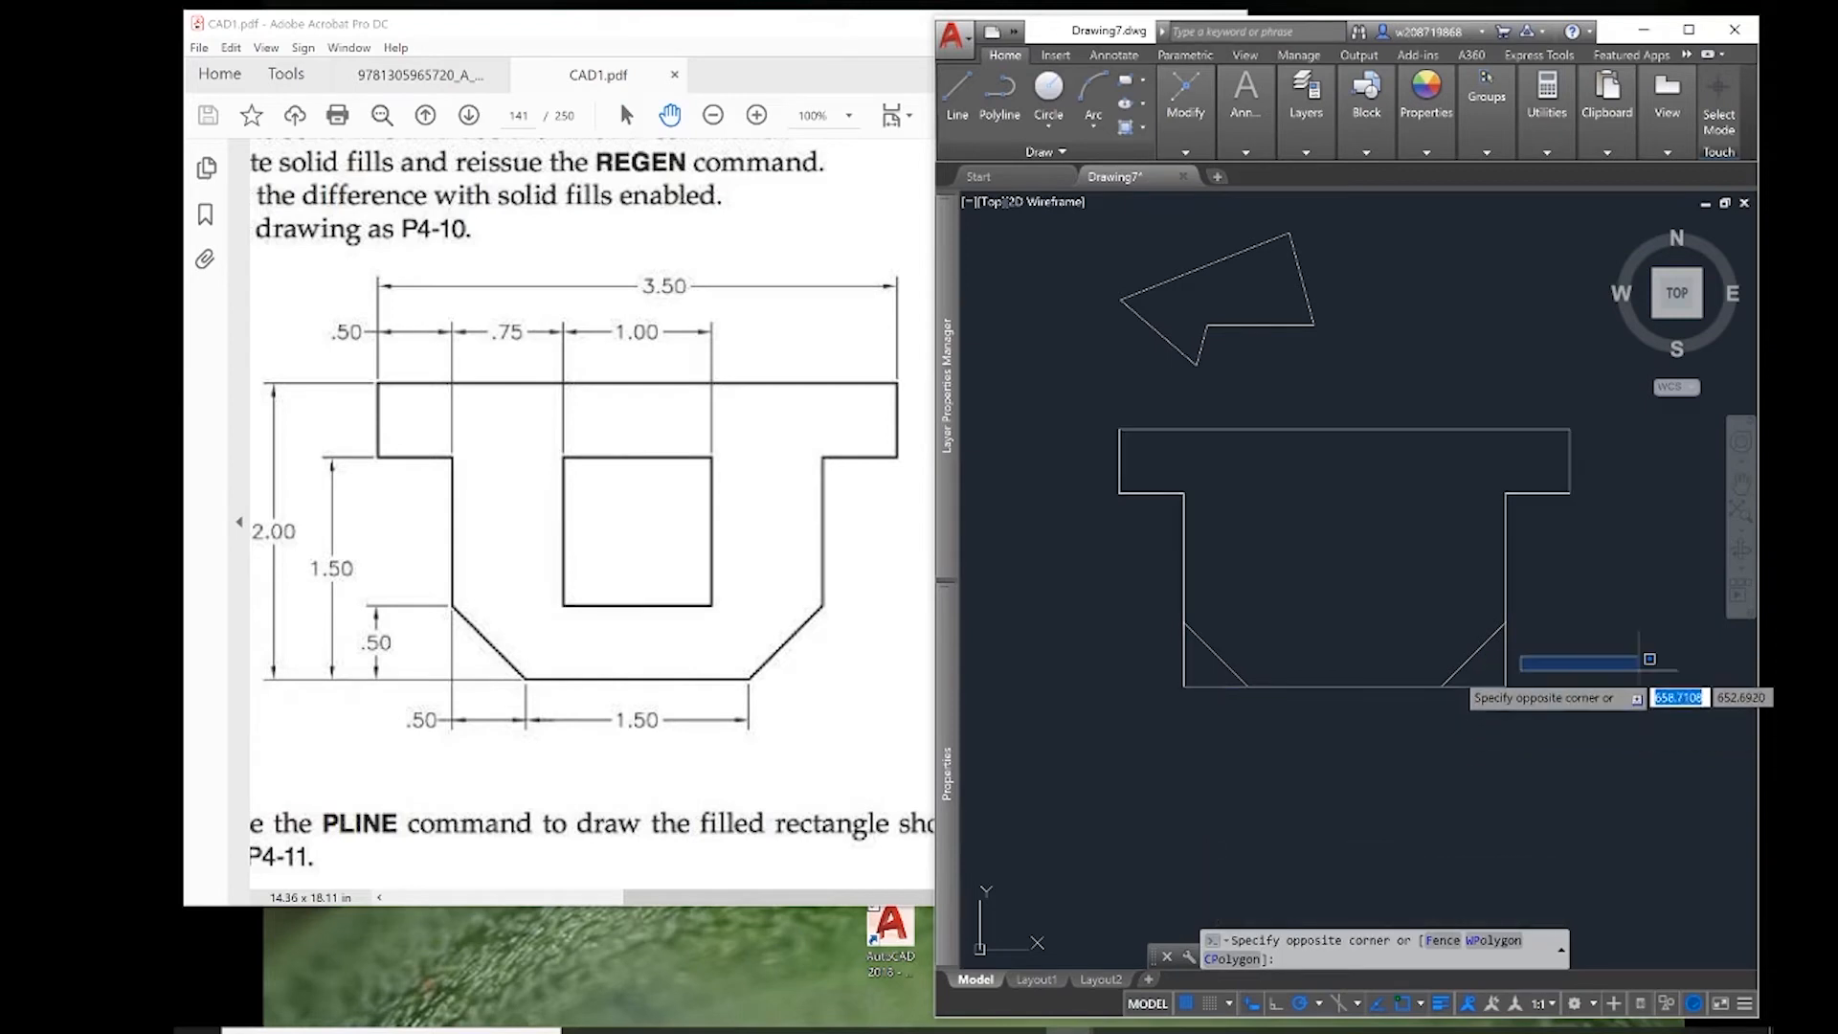
{"action": "key", "text": "Escape"}
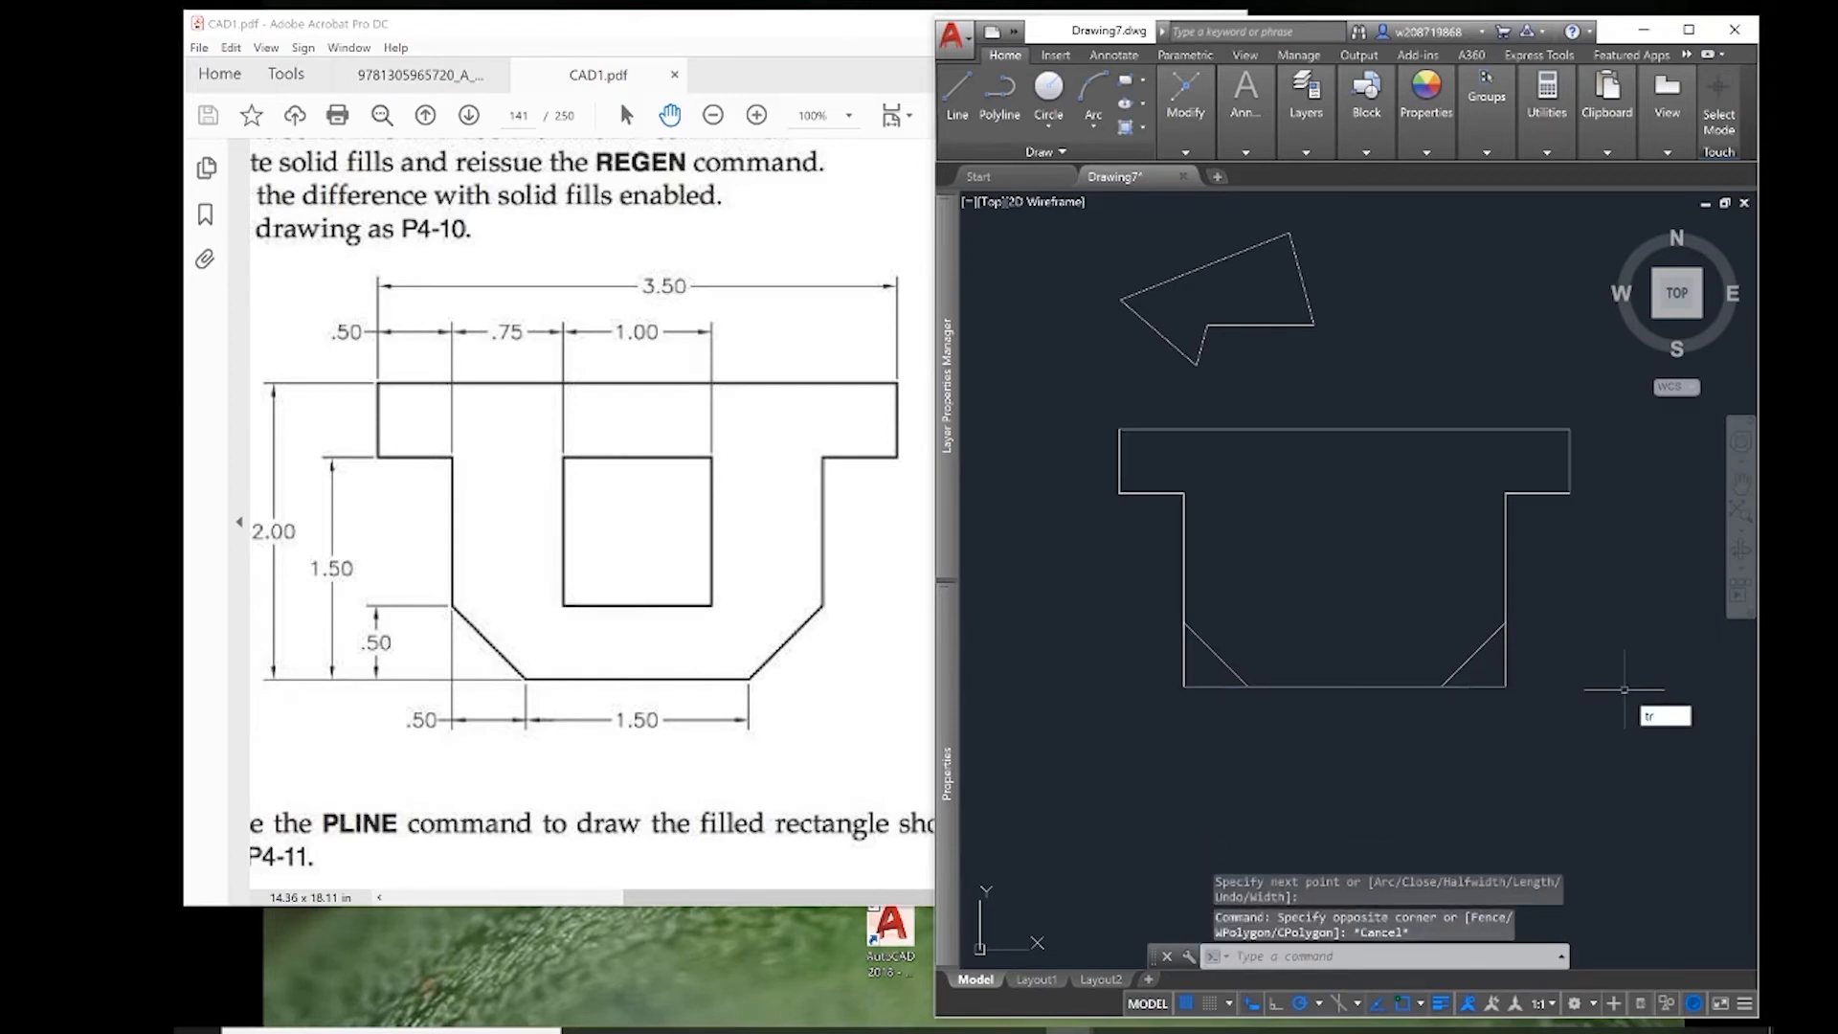
{"action": "key", "text": "Return"}
{"action": "key", "text": "Return"}
{"action": "left_click", "coordinate": [1528, 661]}
{"action": "left_click", "coordinate": [1486, 712]}
{"action": "left_click", "coordinate": [1210, 696]}
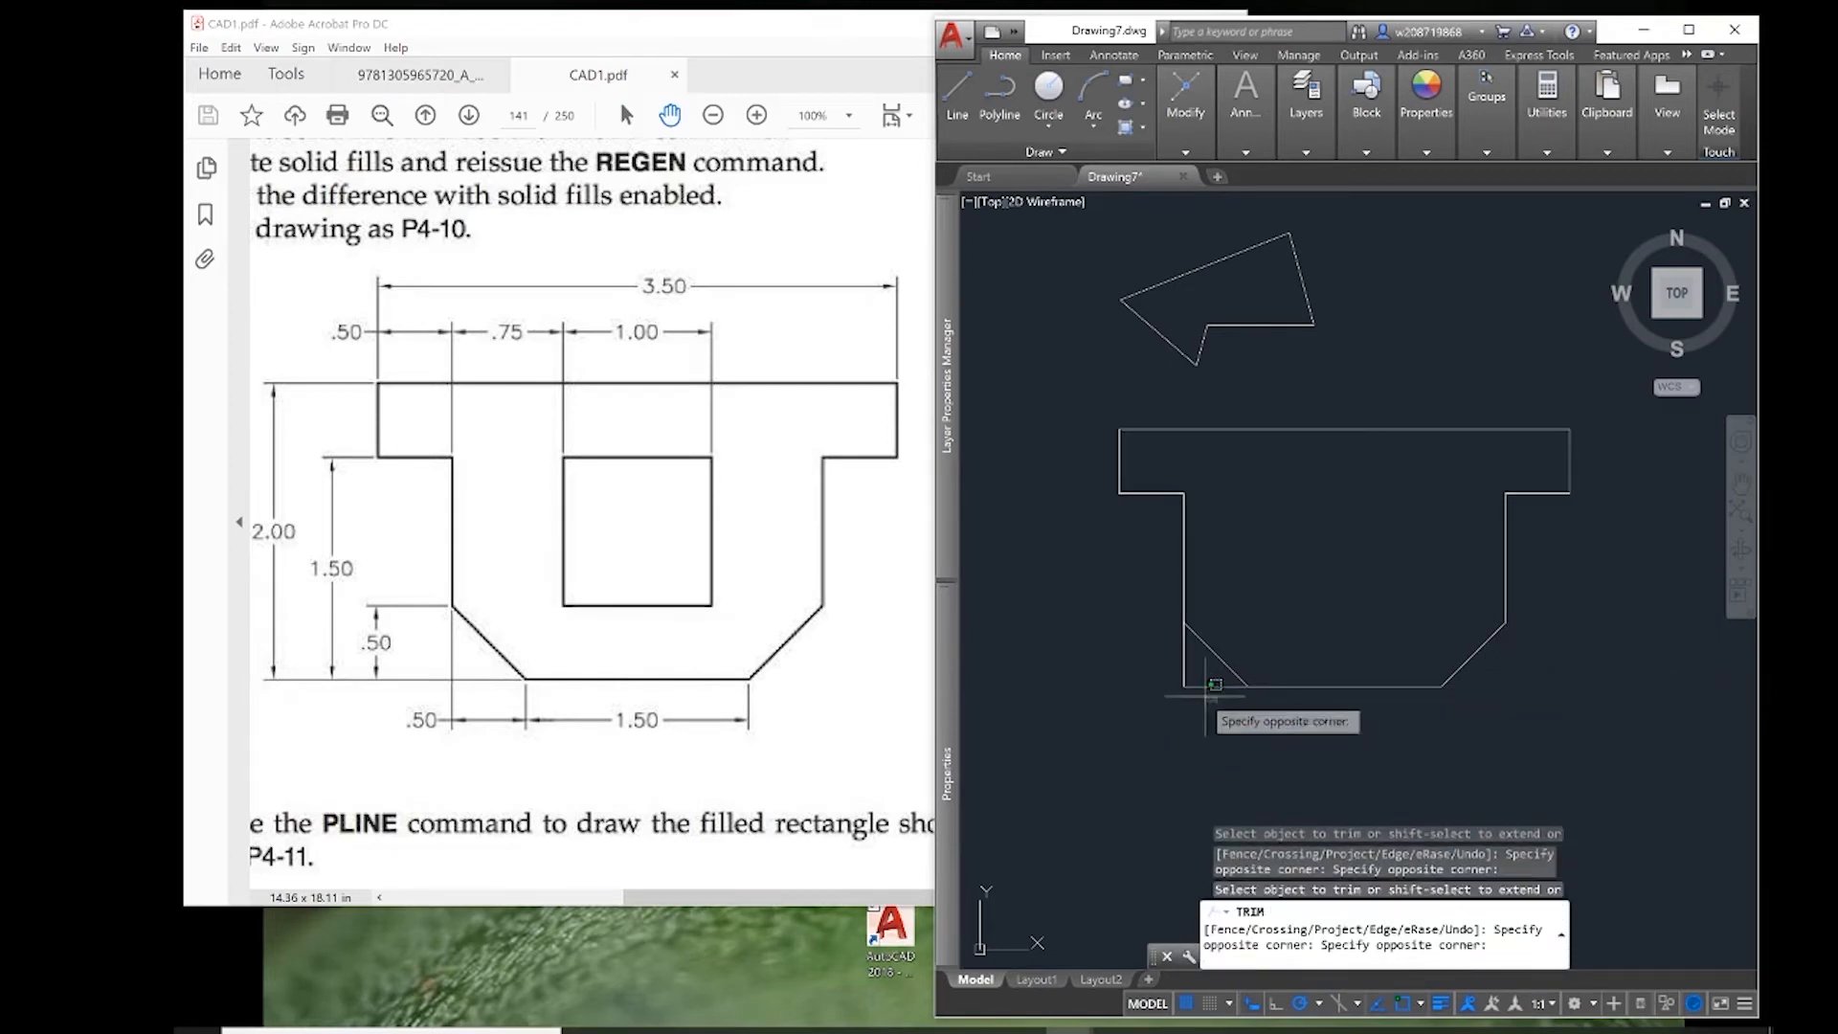
{"action": "left_click", "coordinate": [1170, 660]}
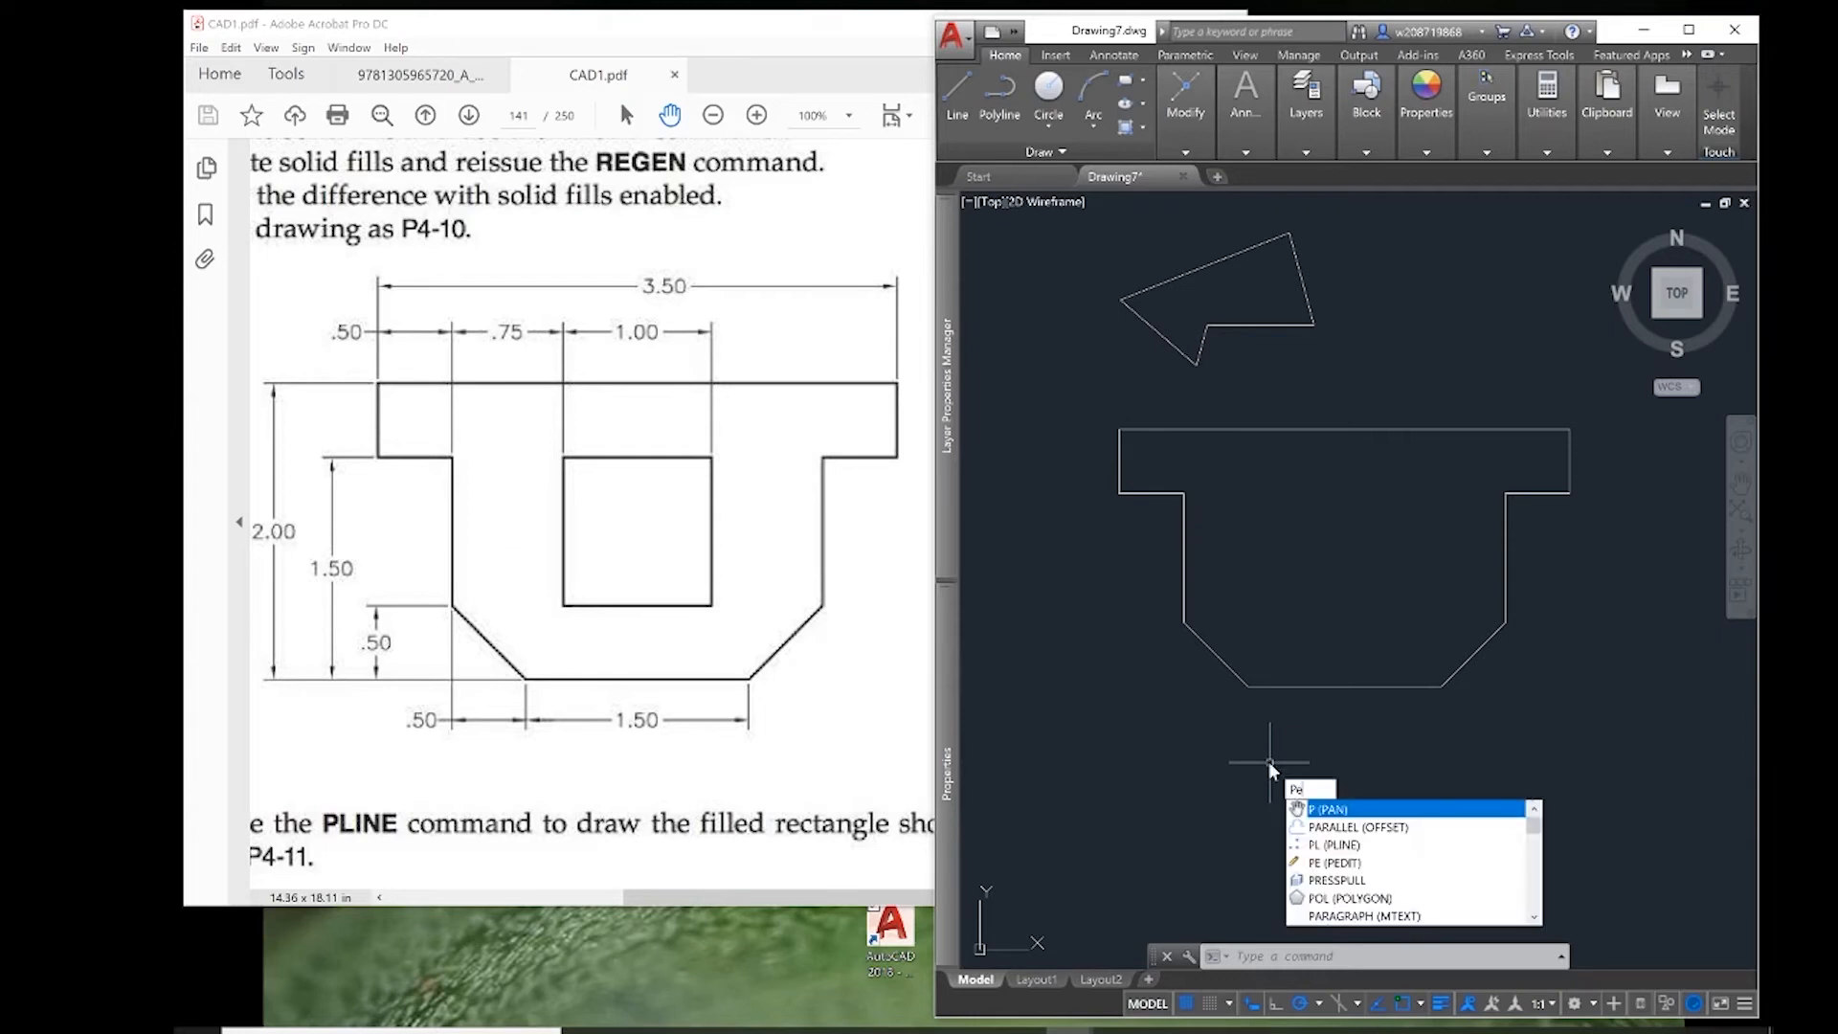
- Join all the outline's segments into one closed polyline with Polyline Edit, starting from the base segment
{"action": "type", "text": "e"}
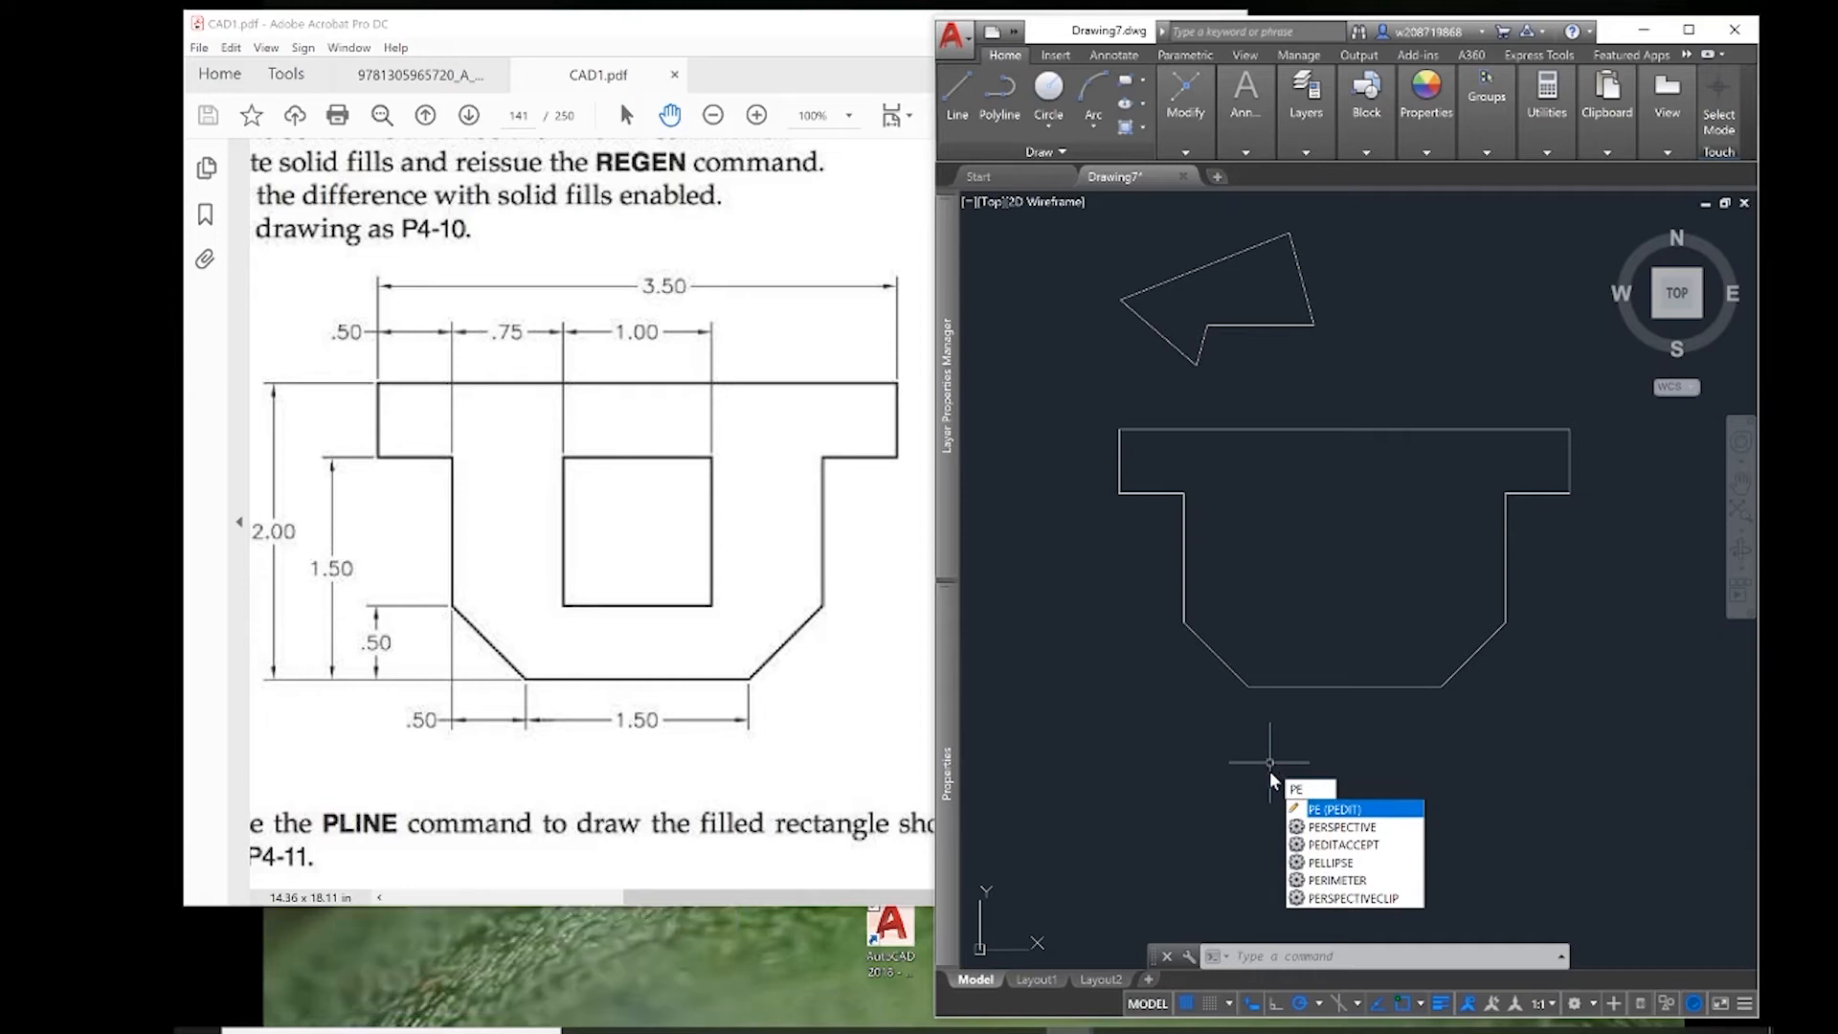
{"action": "key", "text": "Return"}
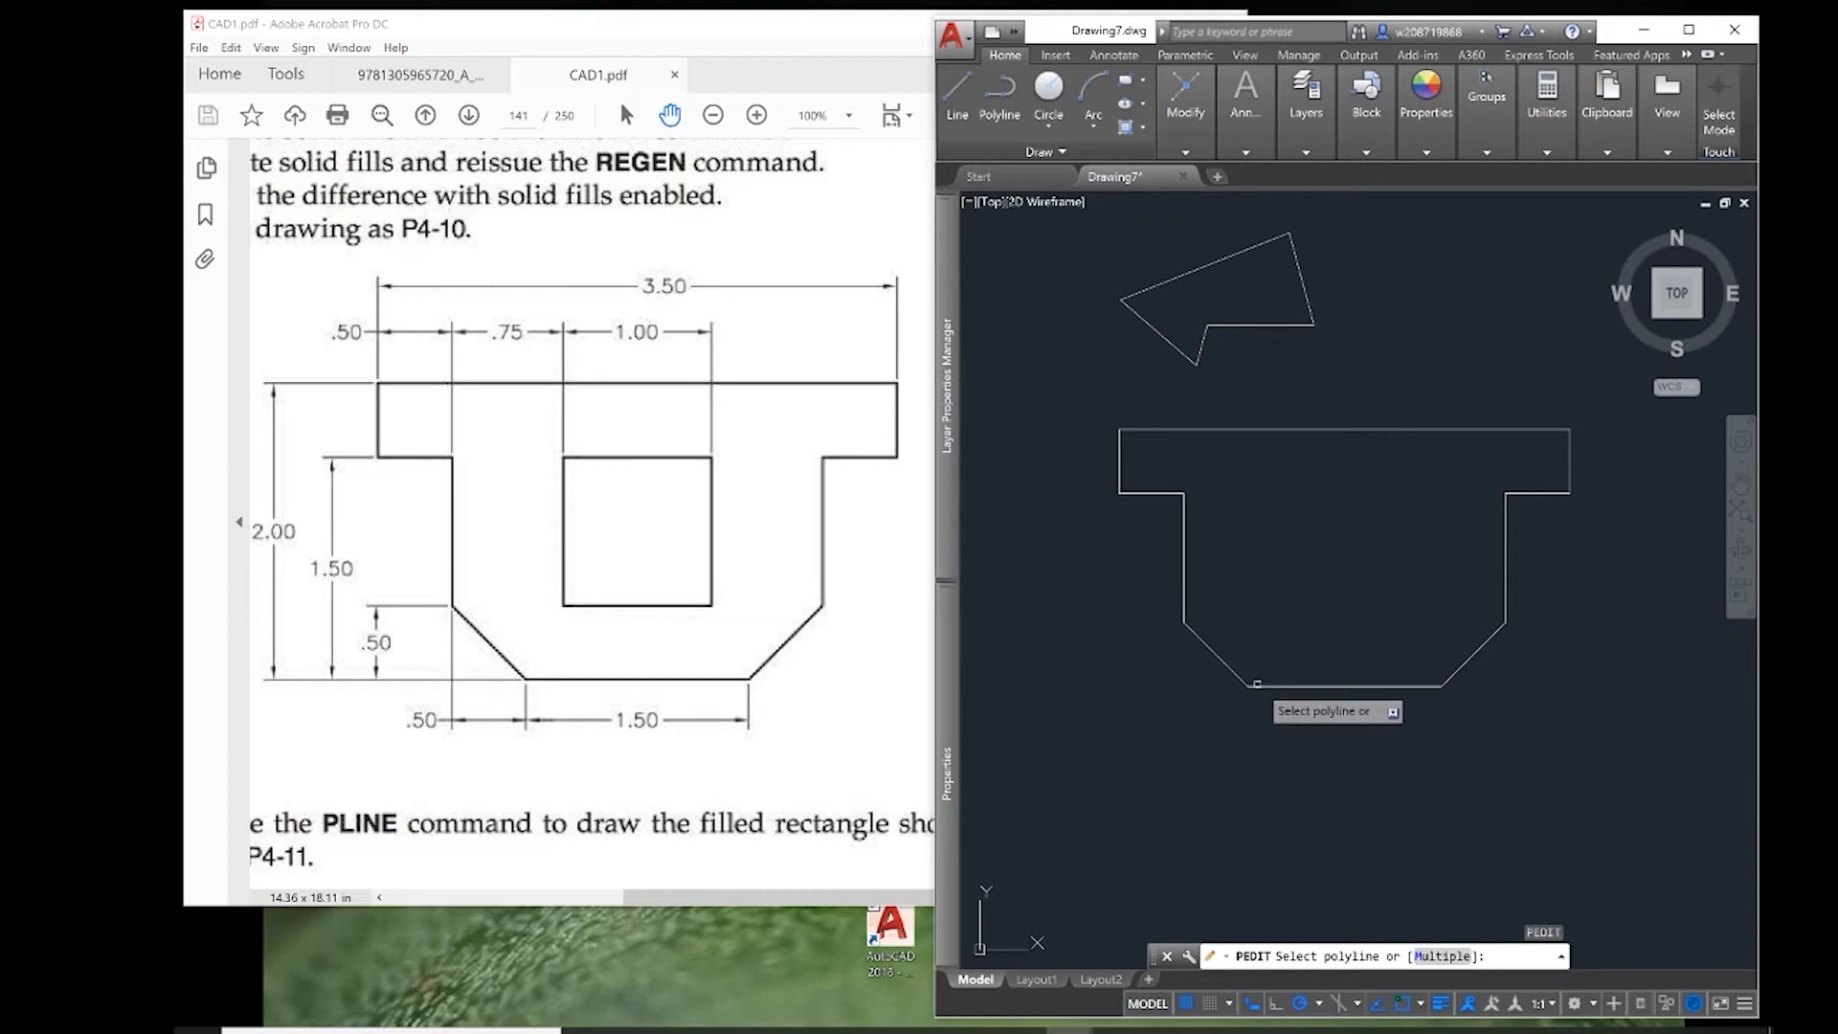
{"action": "left_click", "coordinate": [1259, 685]}
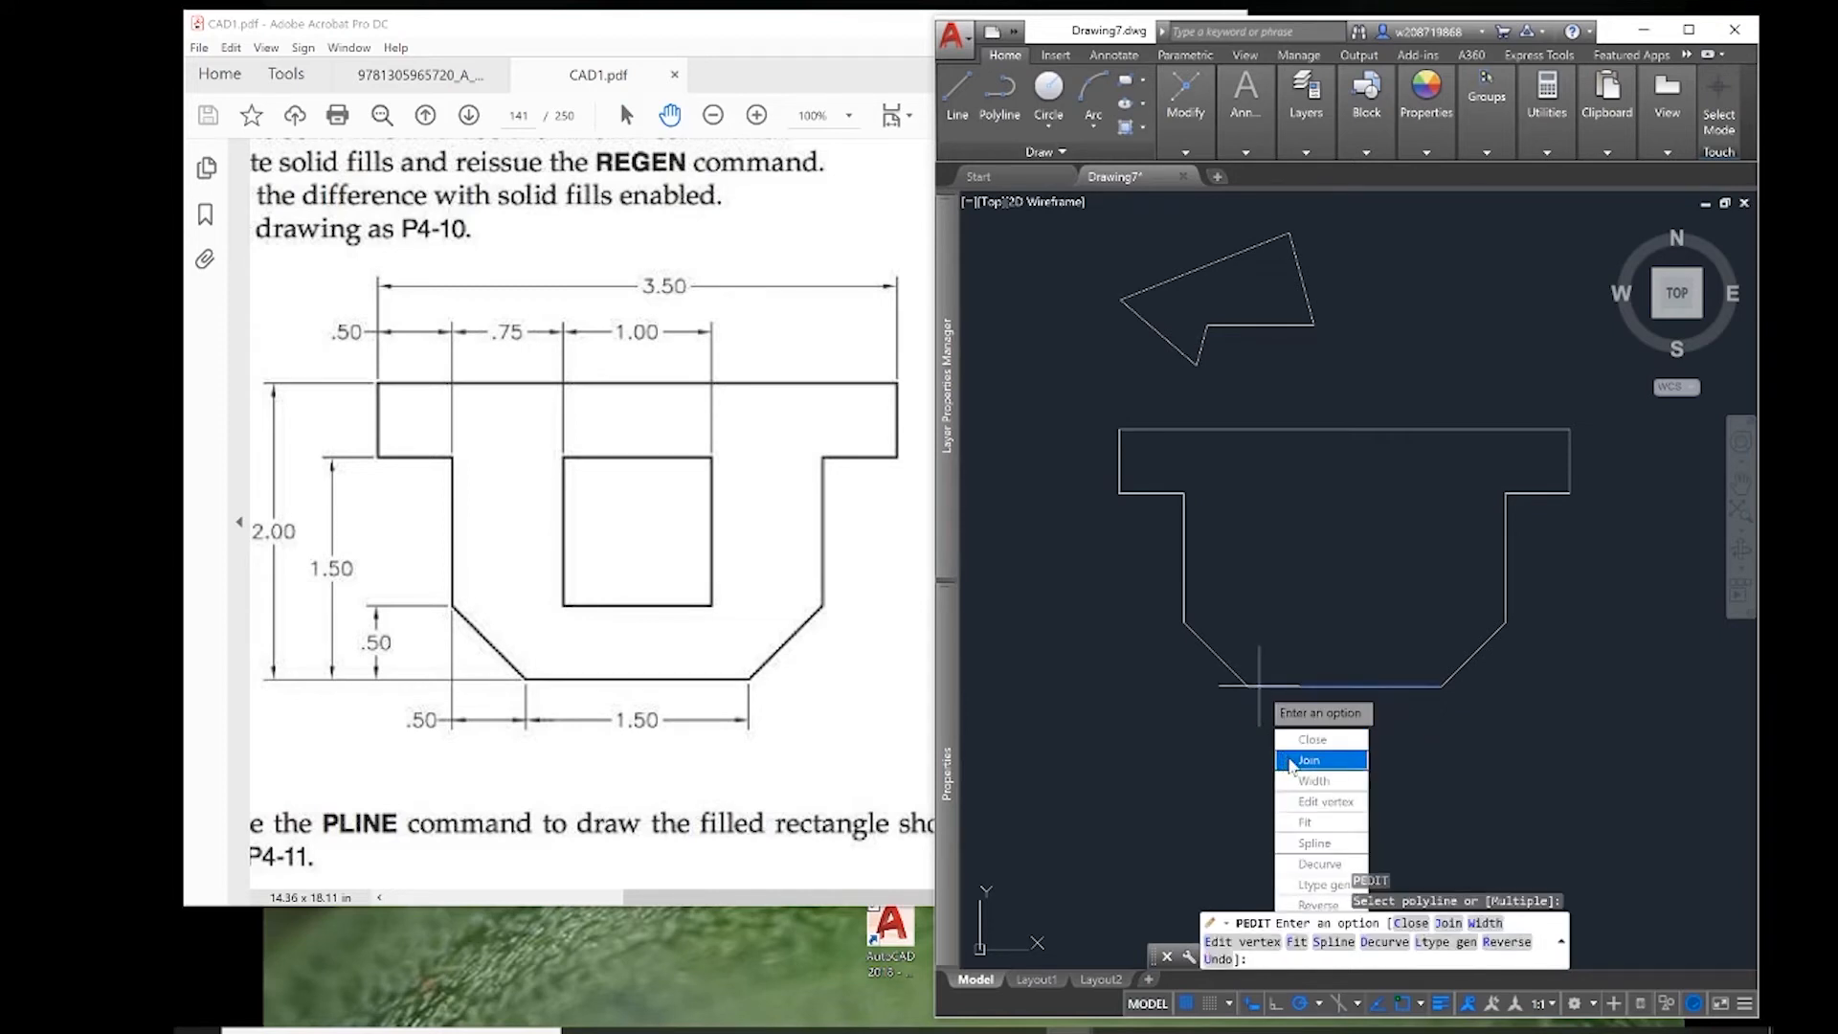
{"action": "left_click", "coordinate": [1294, 760]}
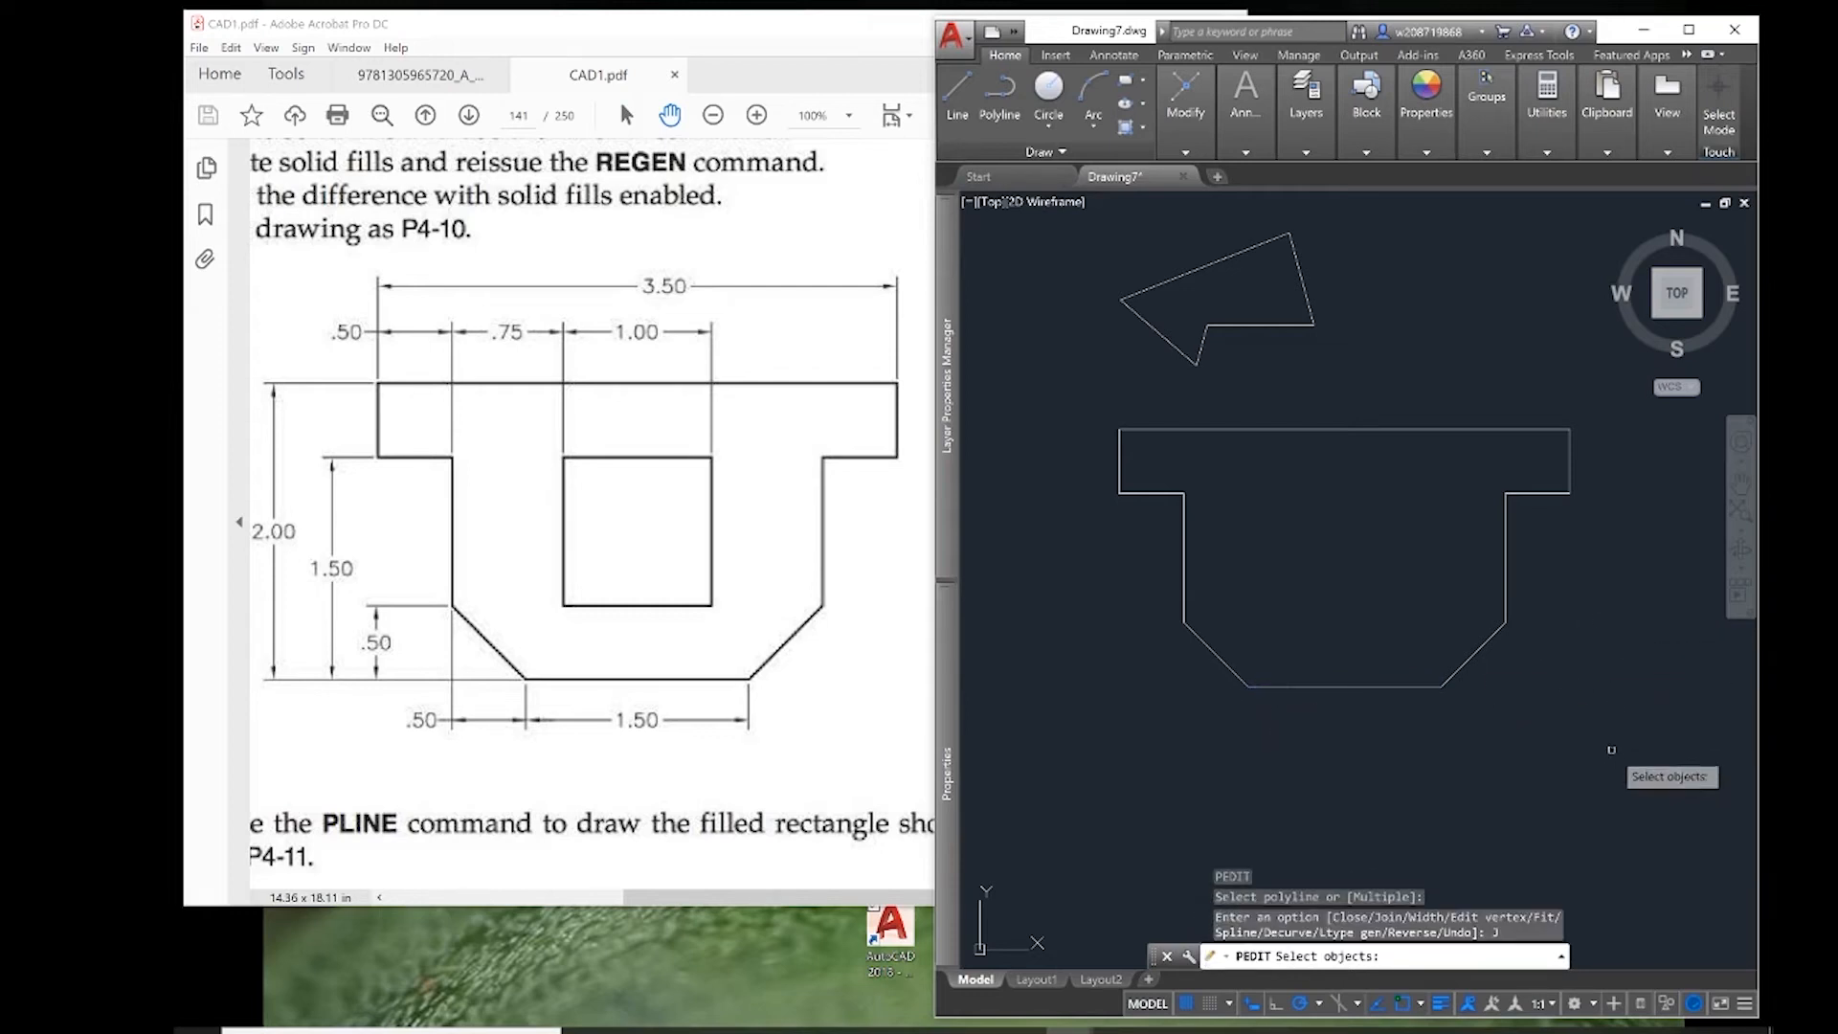
{"action": "left_click", "coordinate": [1612, 749]}
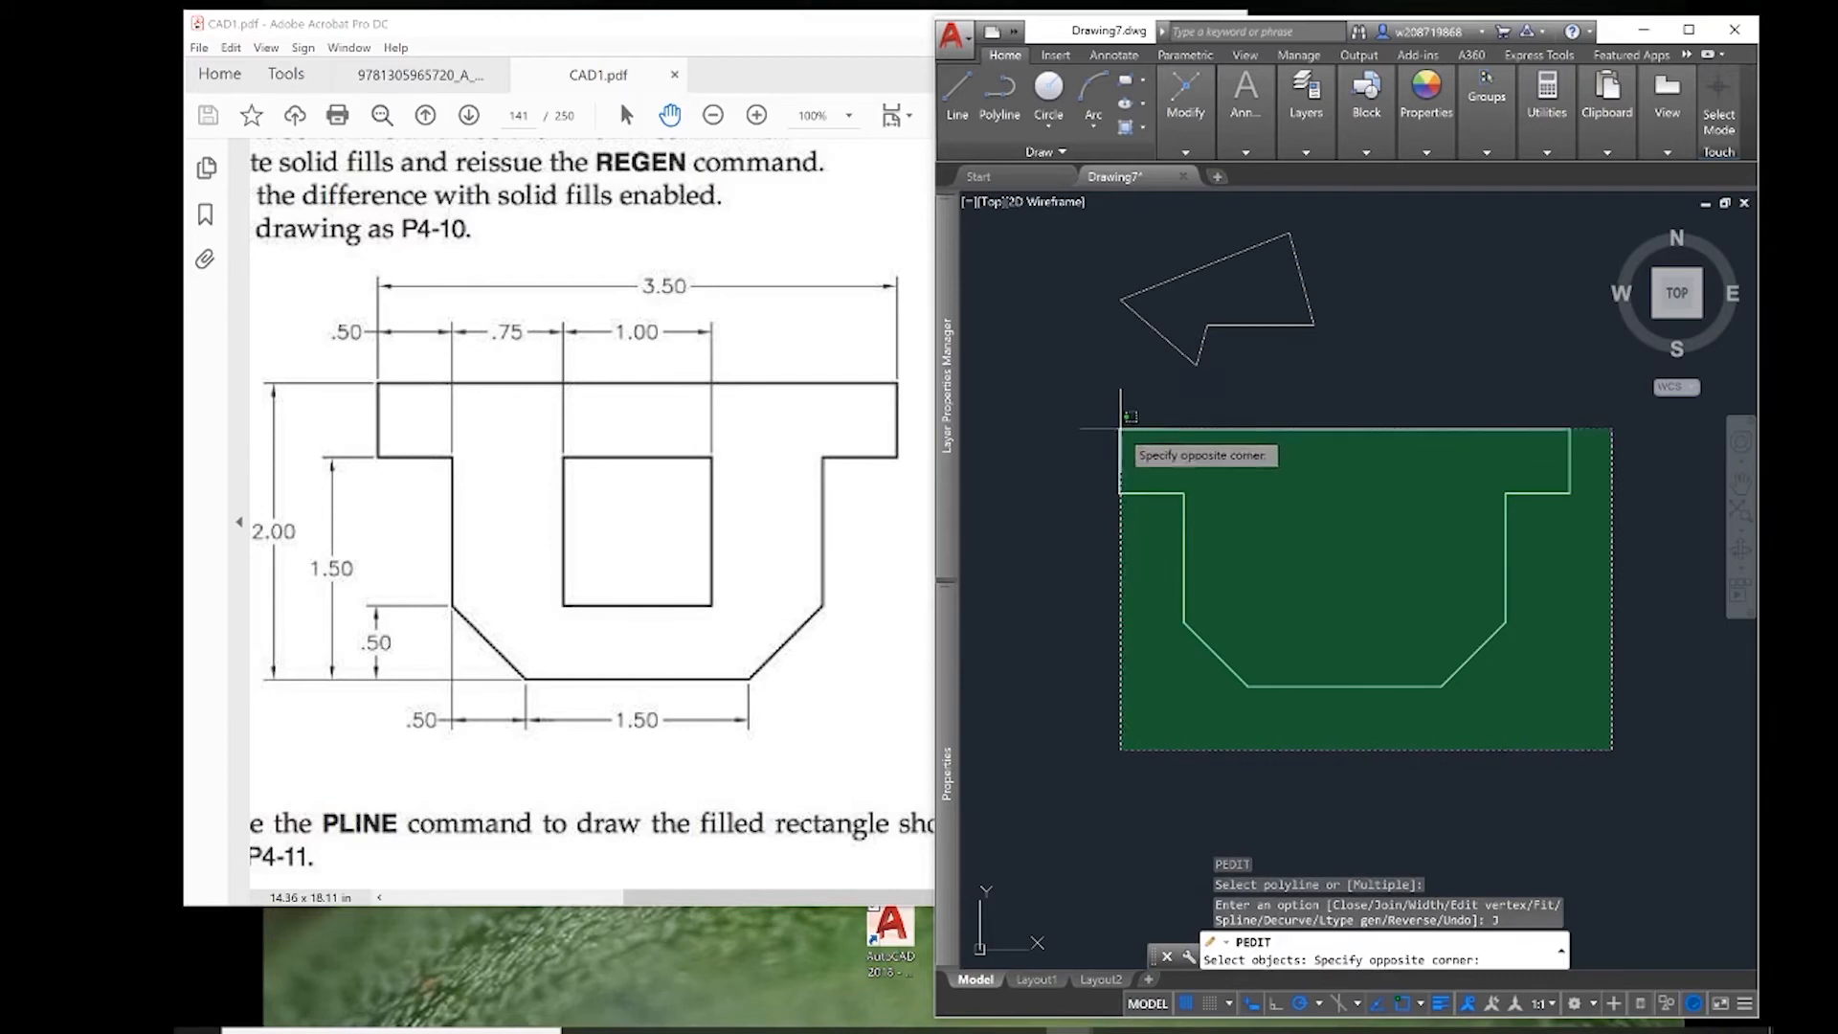
{"action": "left_click", "coordinate": [1104, 410]}
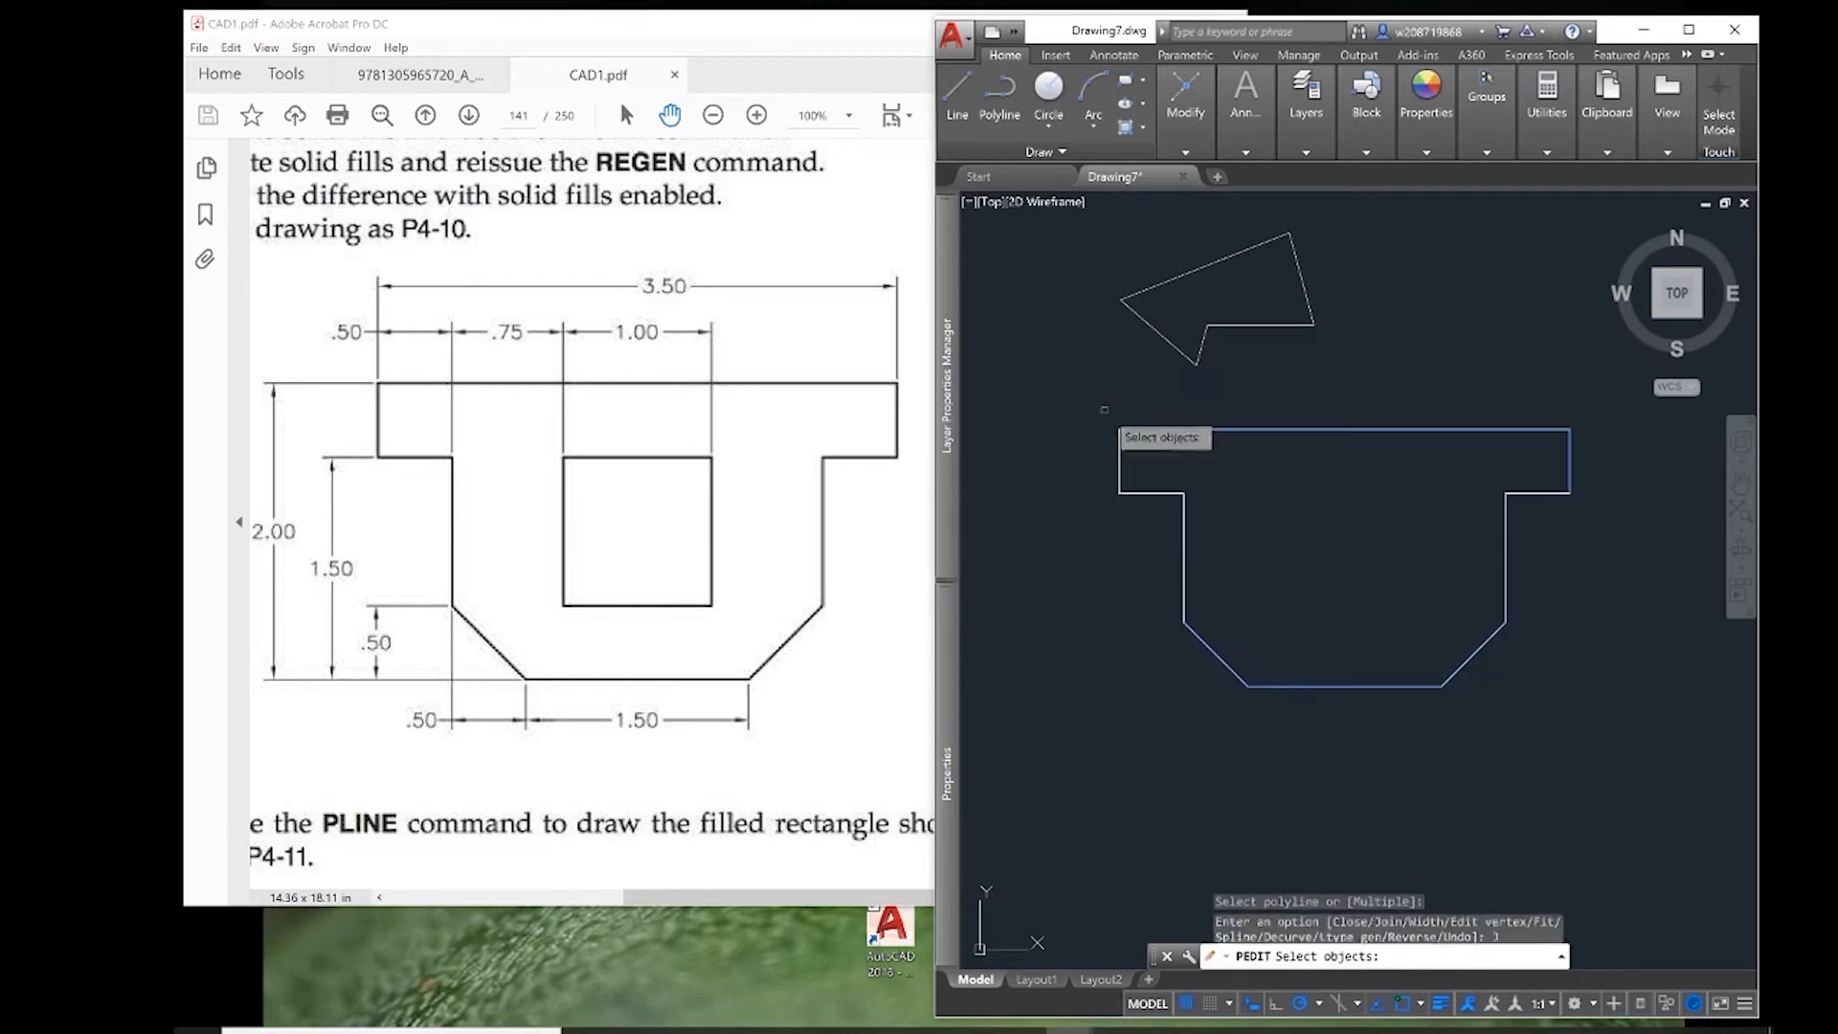
{"action": "key", "text": "Return"}
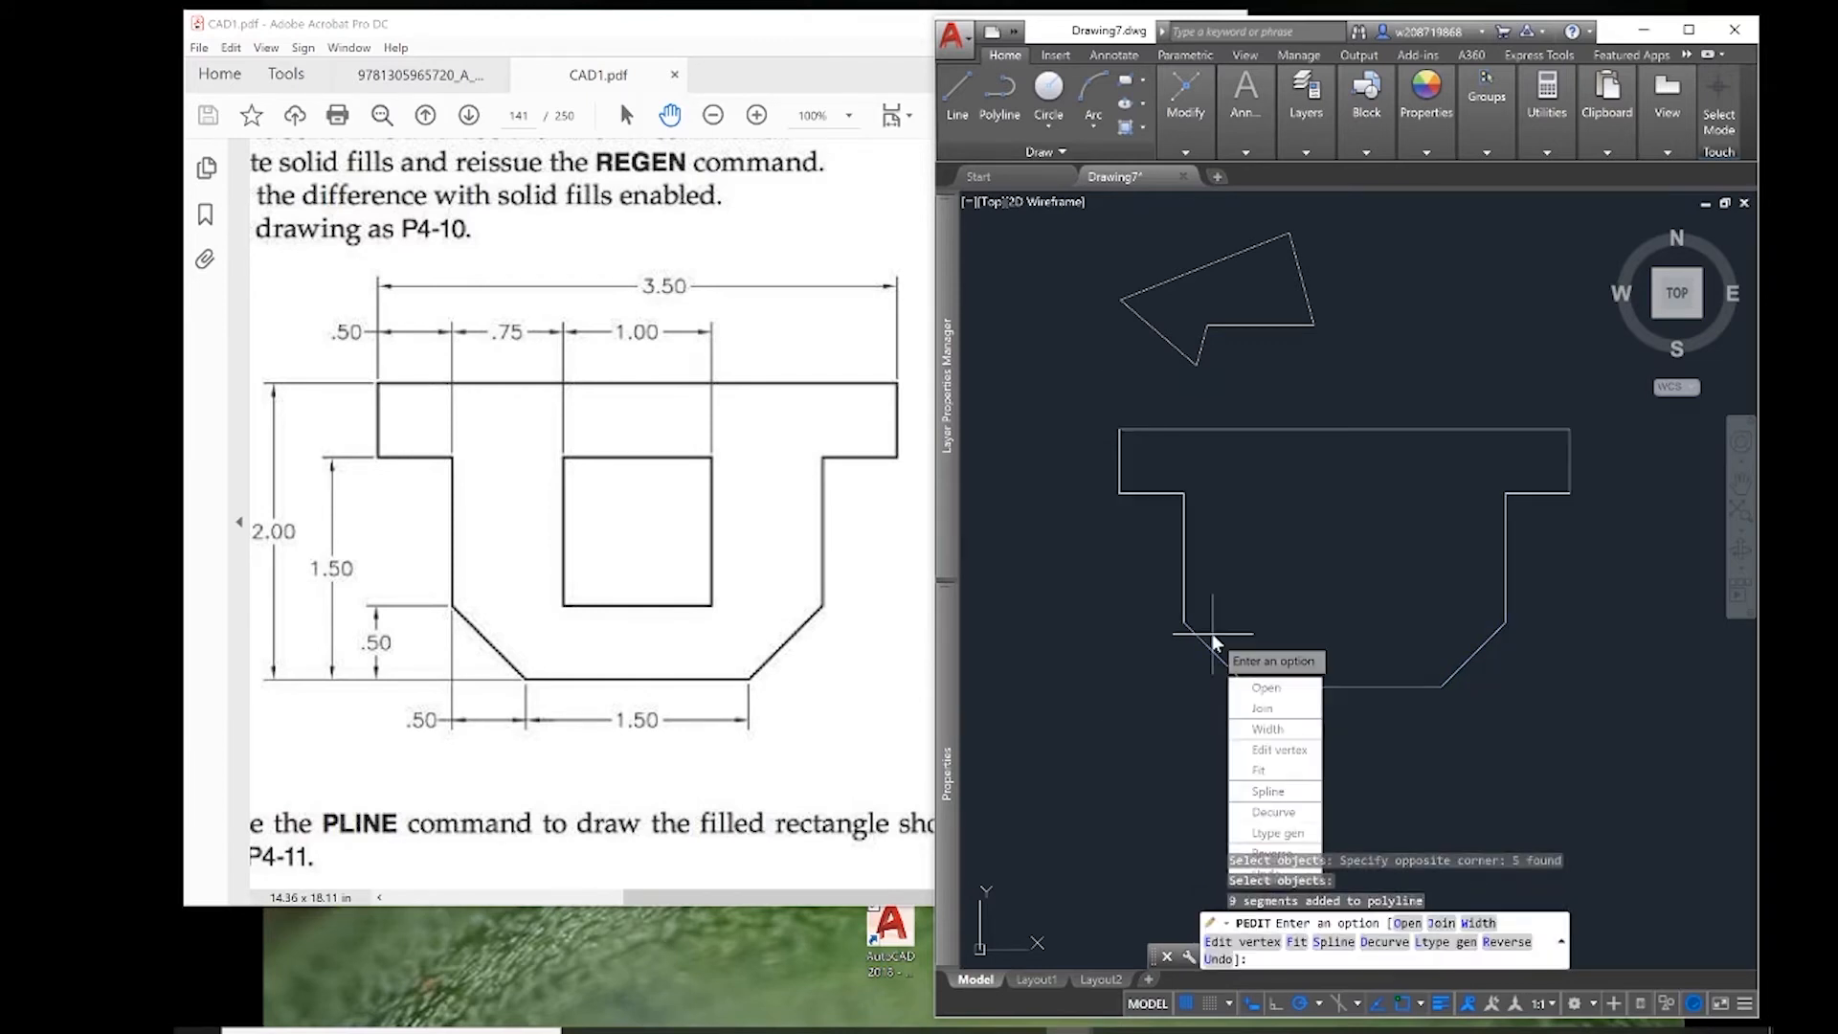
- Check the required line width in the P4-10 exercise text and set the joined outline's polyline width to .03
{"action": "left_click", "coordinate": [680, 263]}
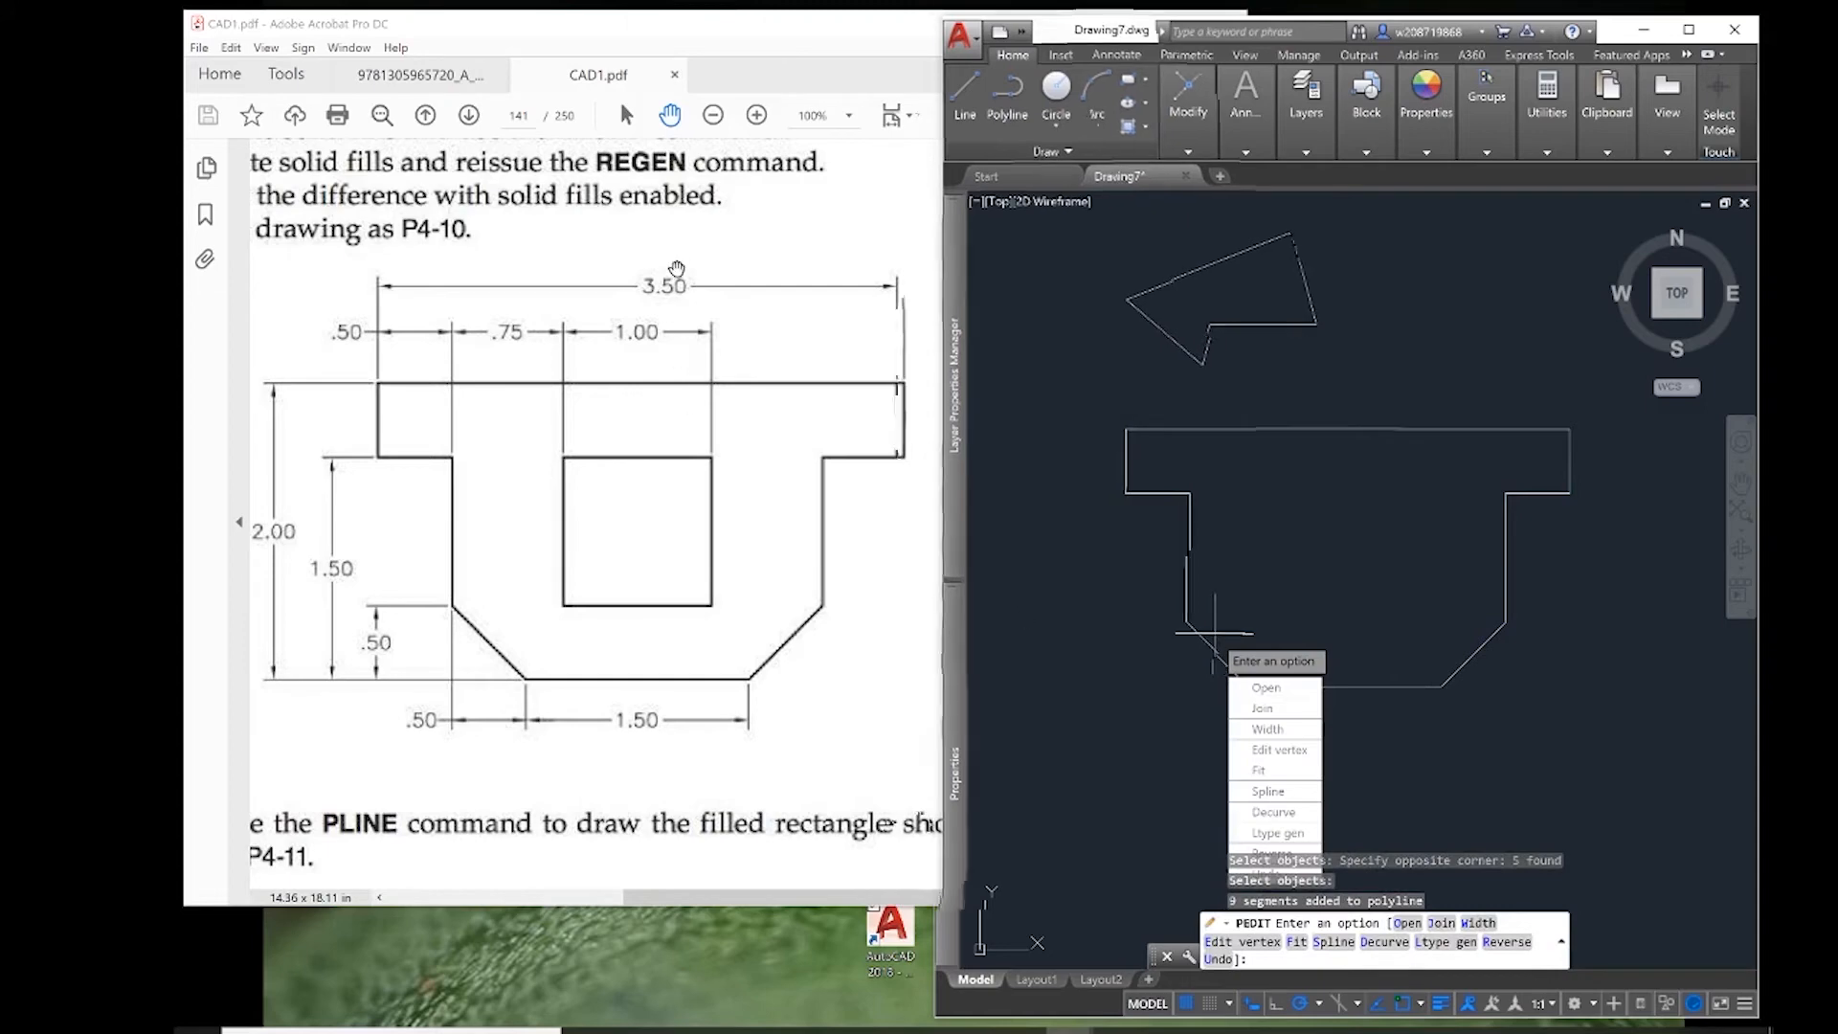
{"action": "mouse_move", "coordinate": [719, 228]}
{"action": "left_mouse_down"}
{"action": "mouse_move", "coordinate": [742, 391]}
{"action": "mouse_move", "coordinate": [810, 419]}
{"action": "left_mouse_up"}
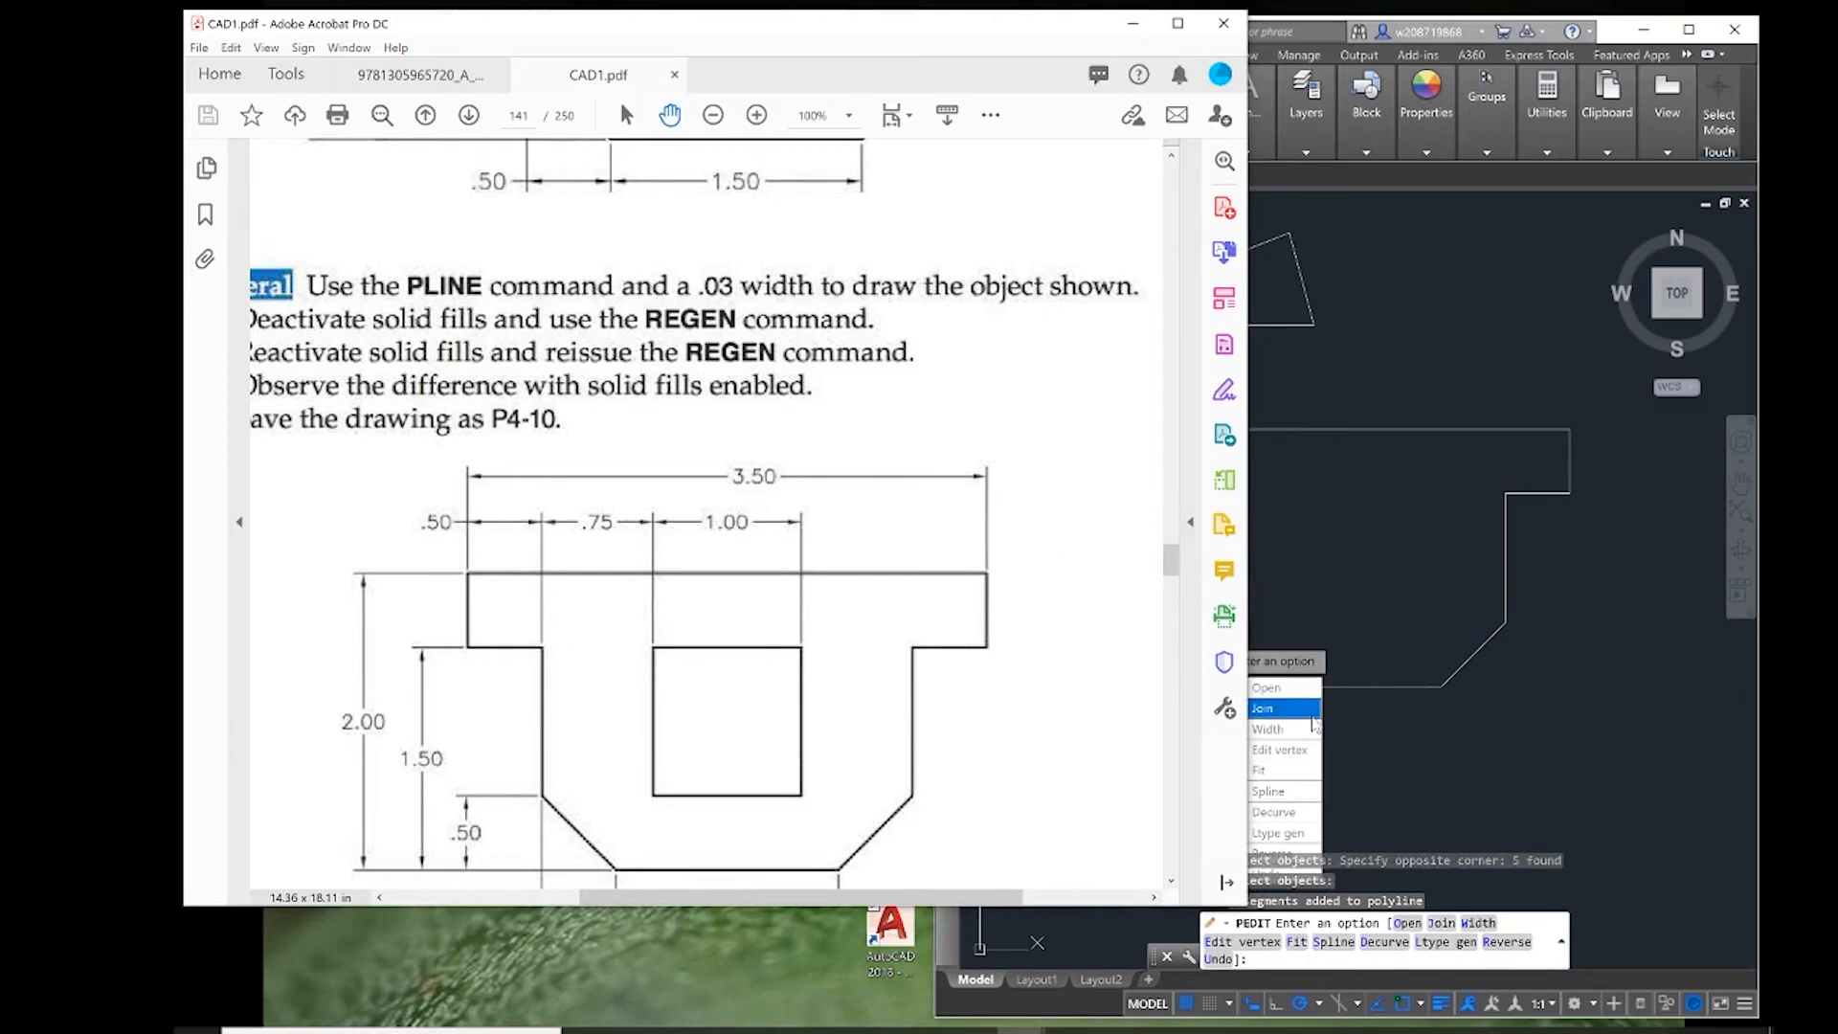
{"action": "left_click", "coordinate": [1268, 729]}
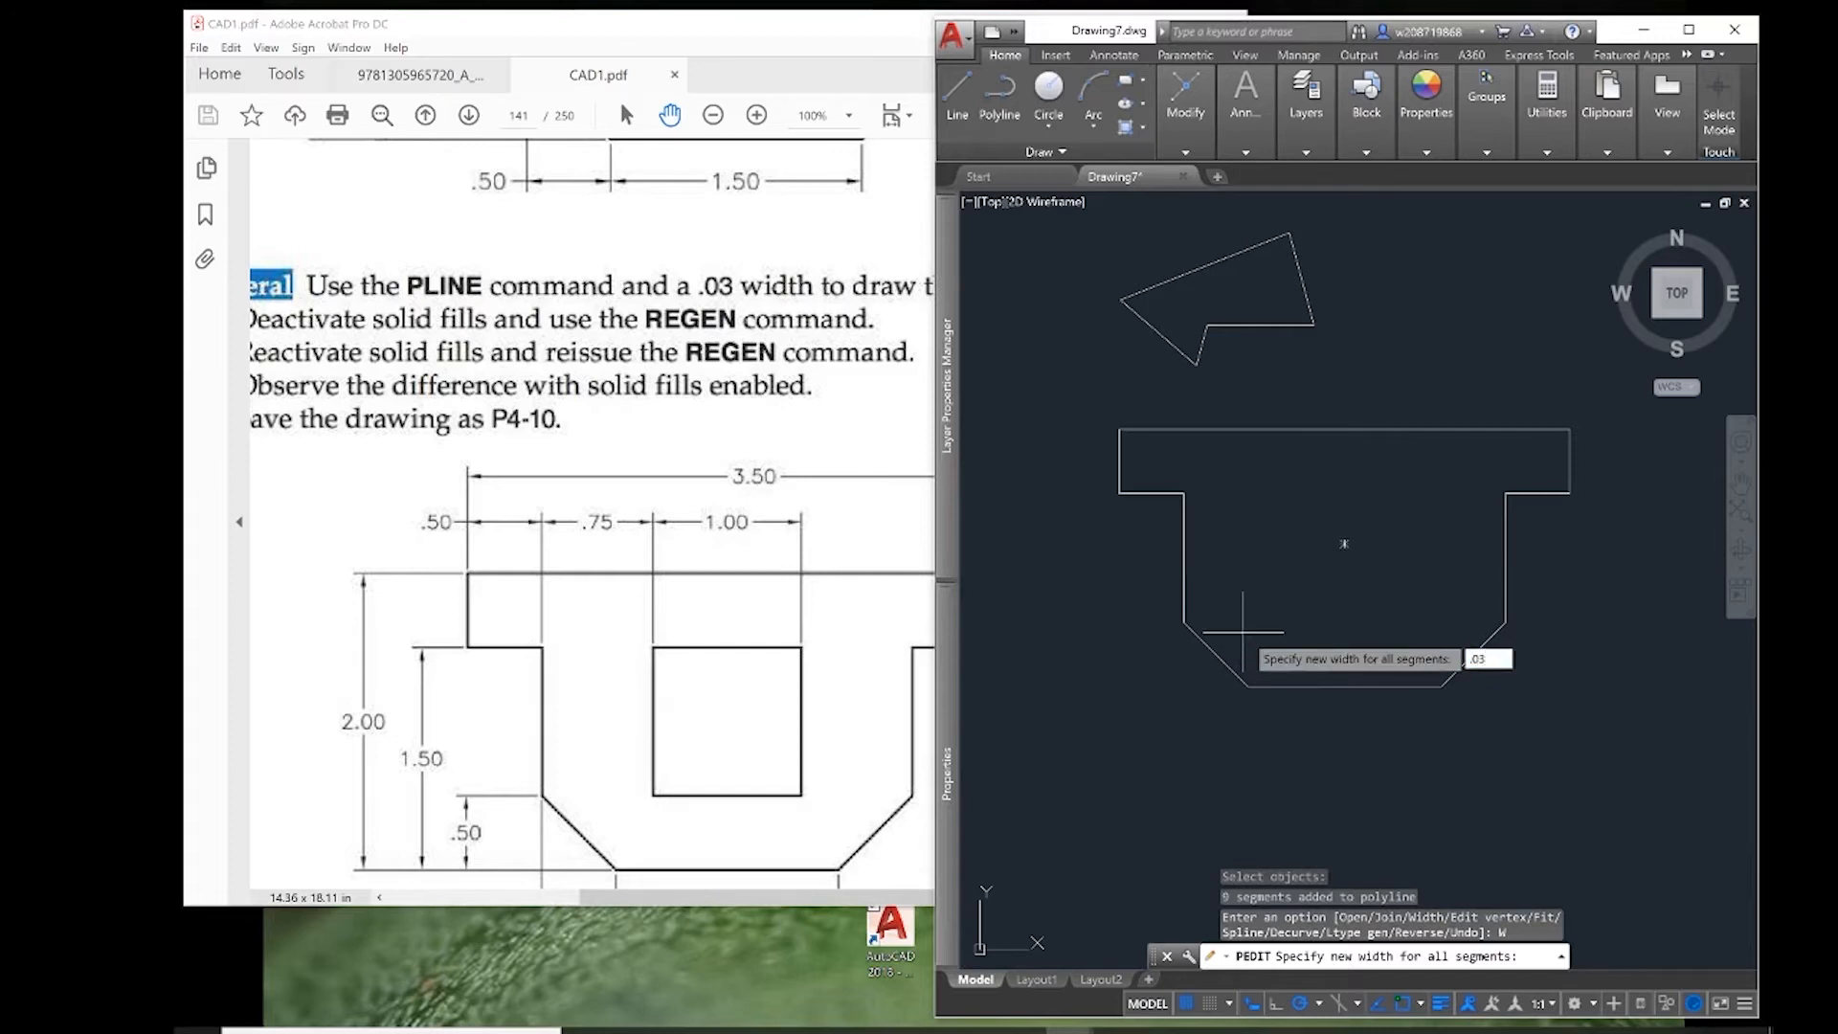
{"action": "key", "text": "Return"}
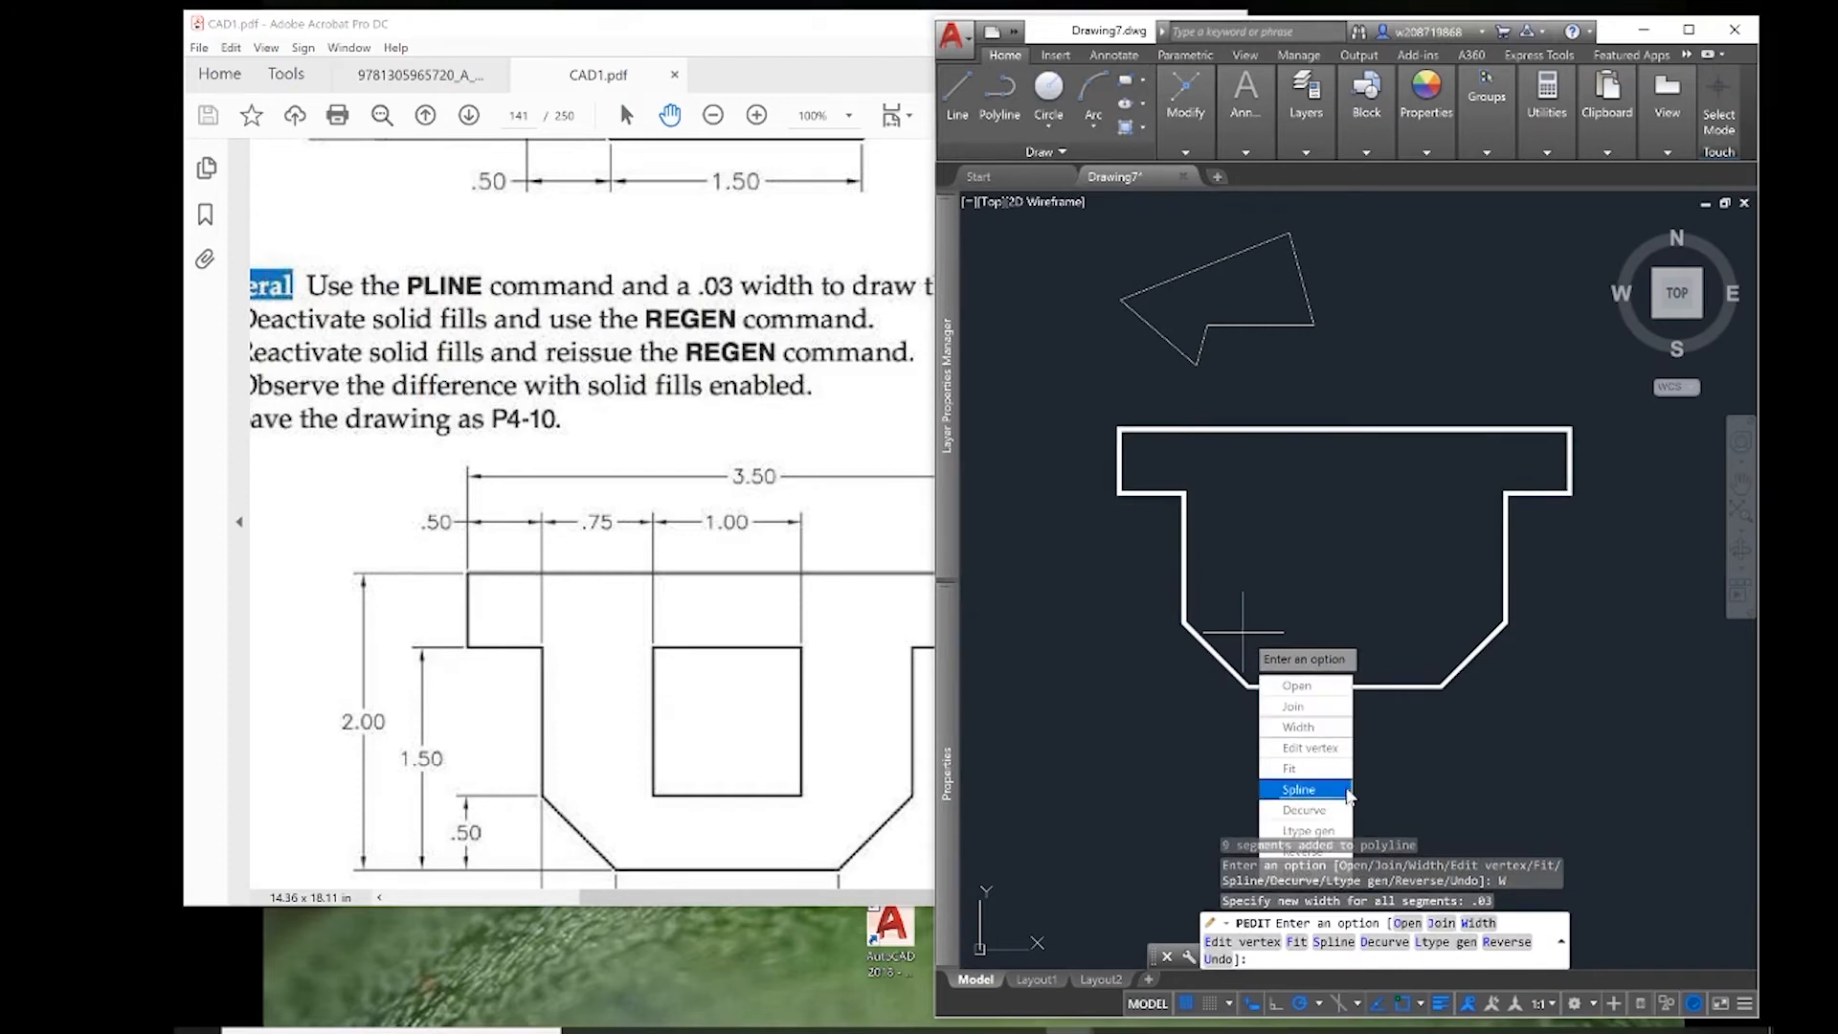
{"action": "key", "text": "Return"}
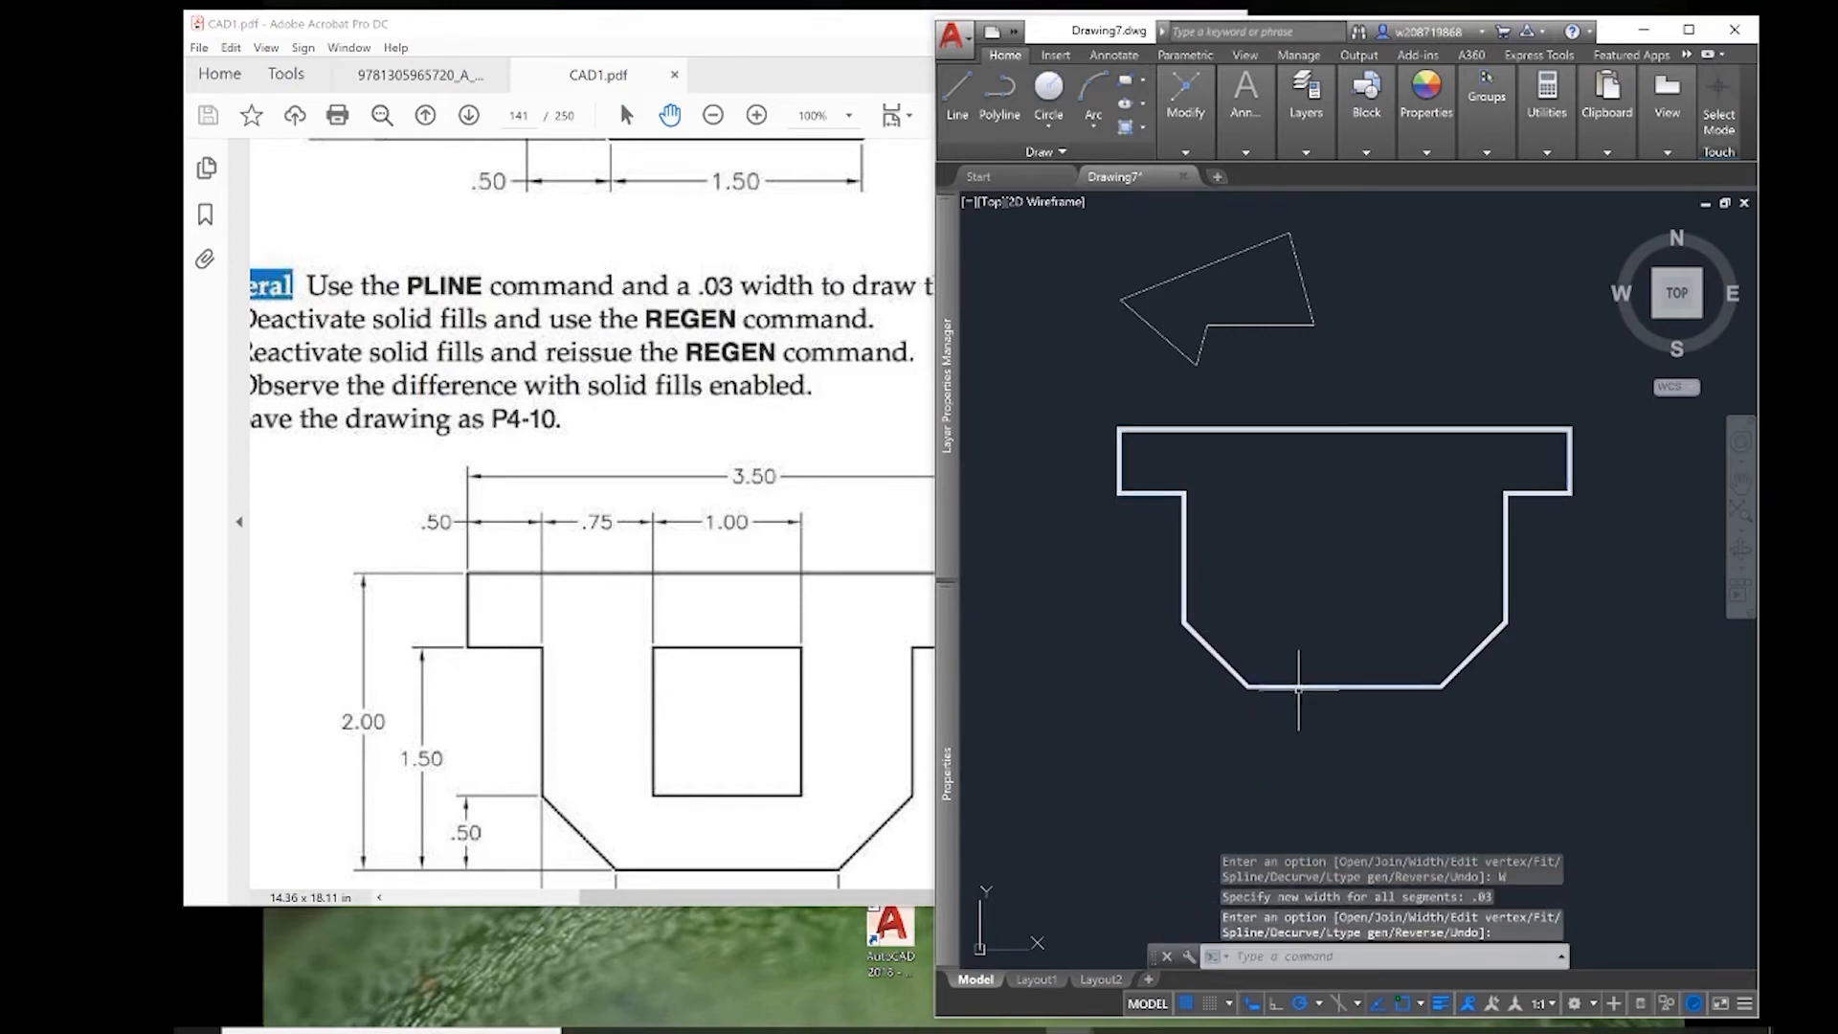
{"action": "left_click", "coordinate": [1294, 687]}
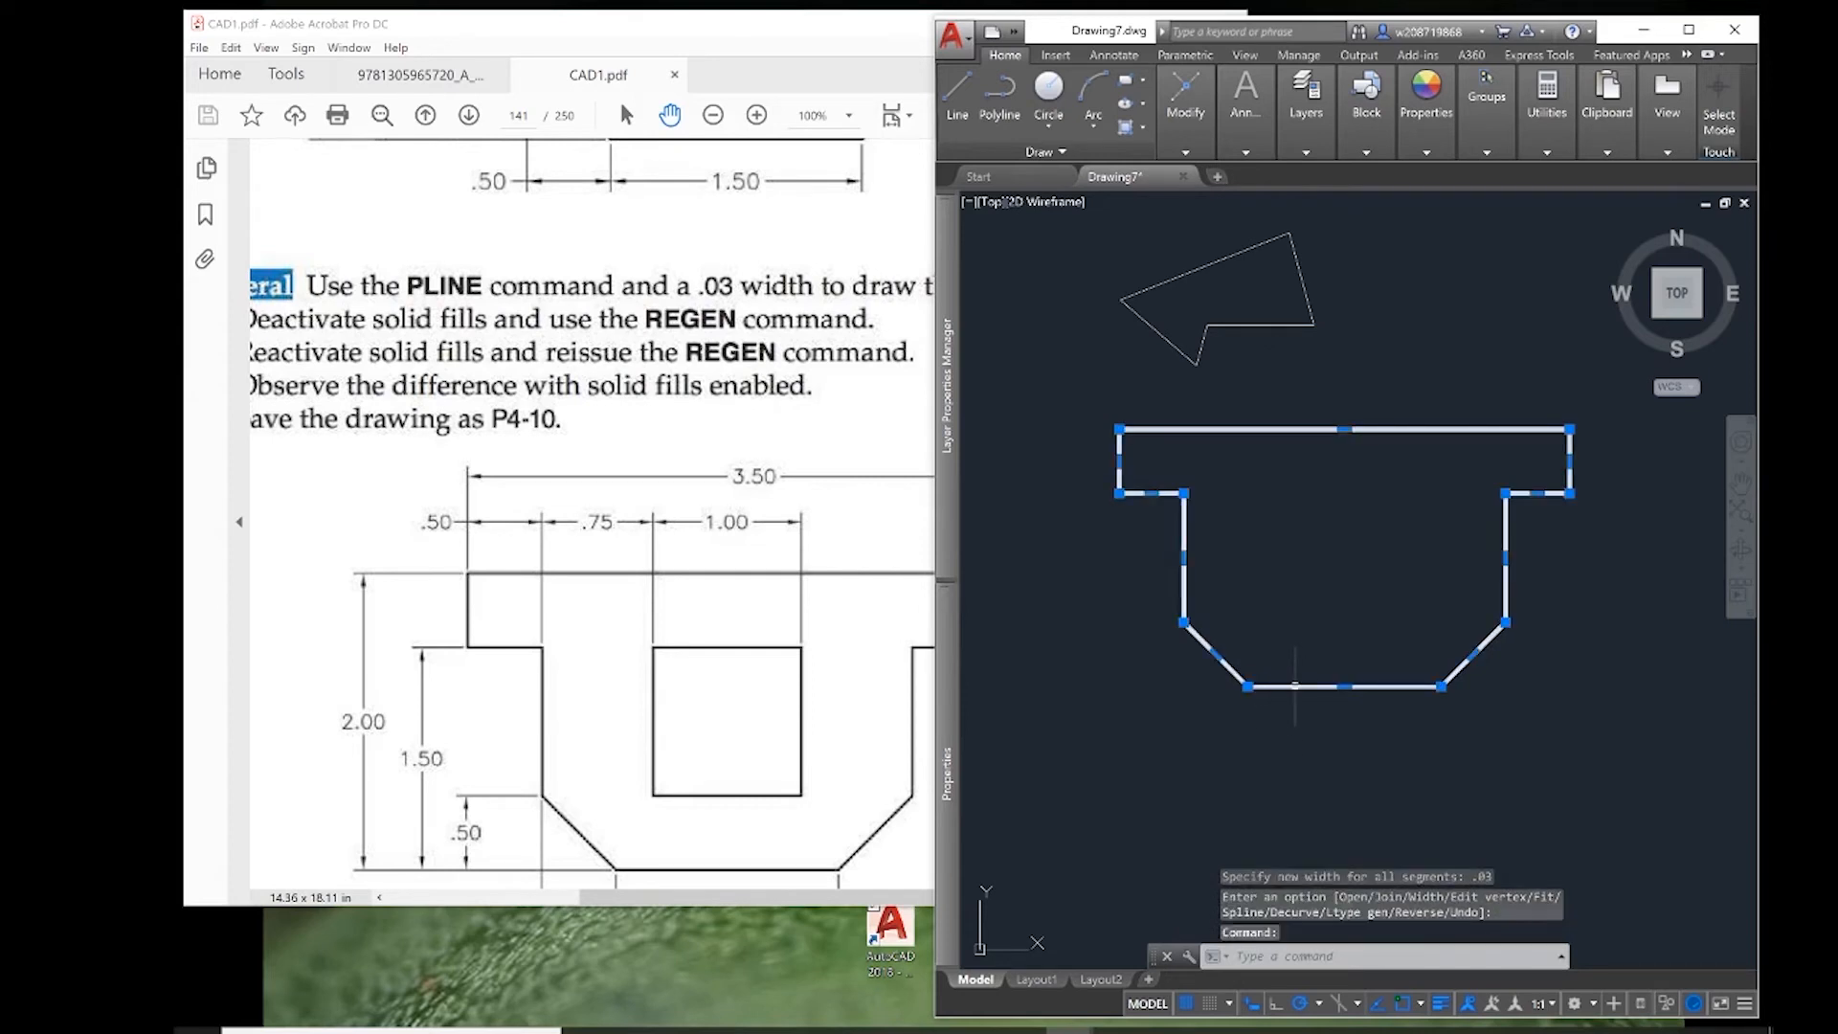
{"action": "type", "text": "pe"}
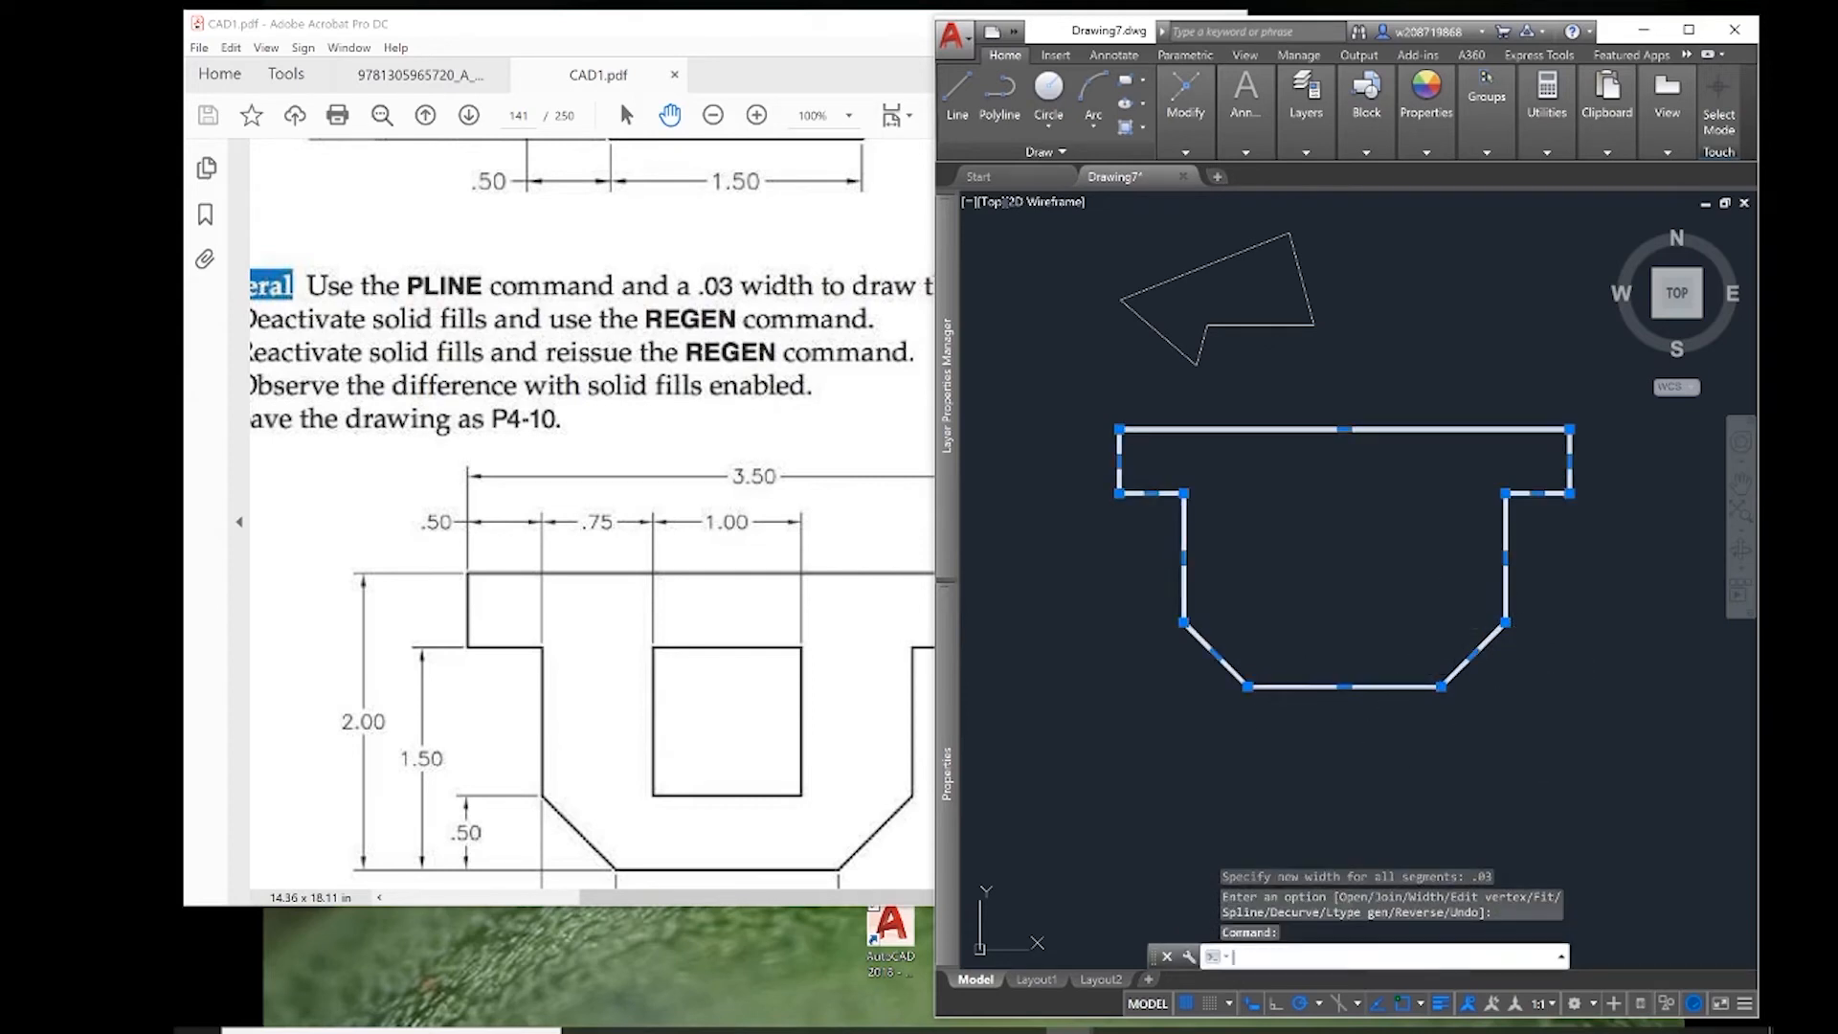
{"action": "key", "text": "Return"}
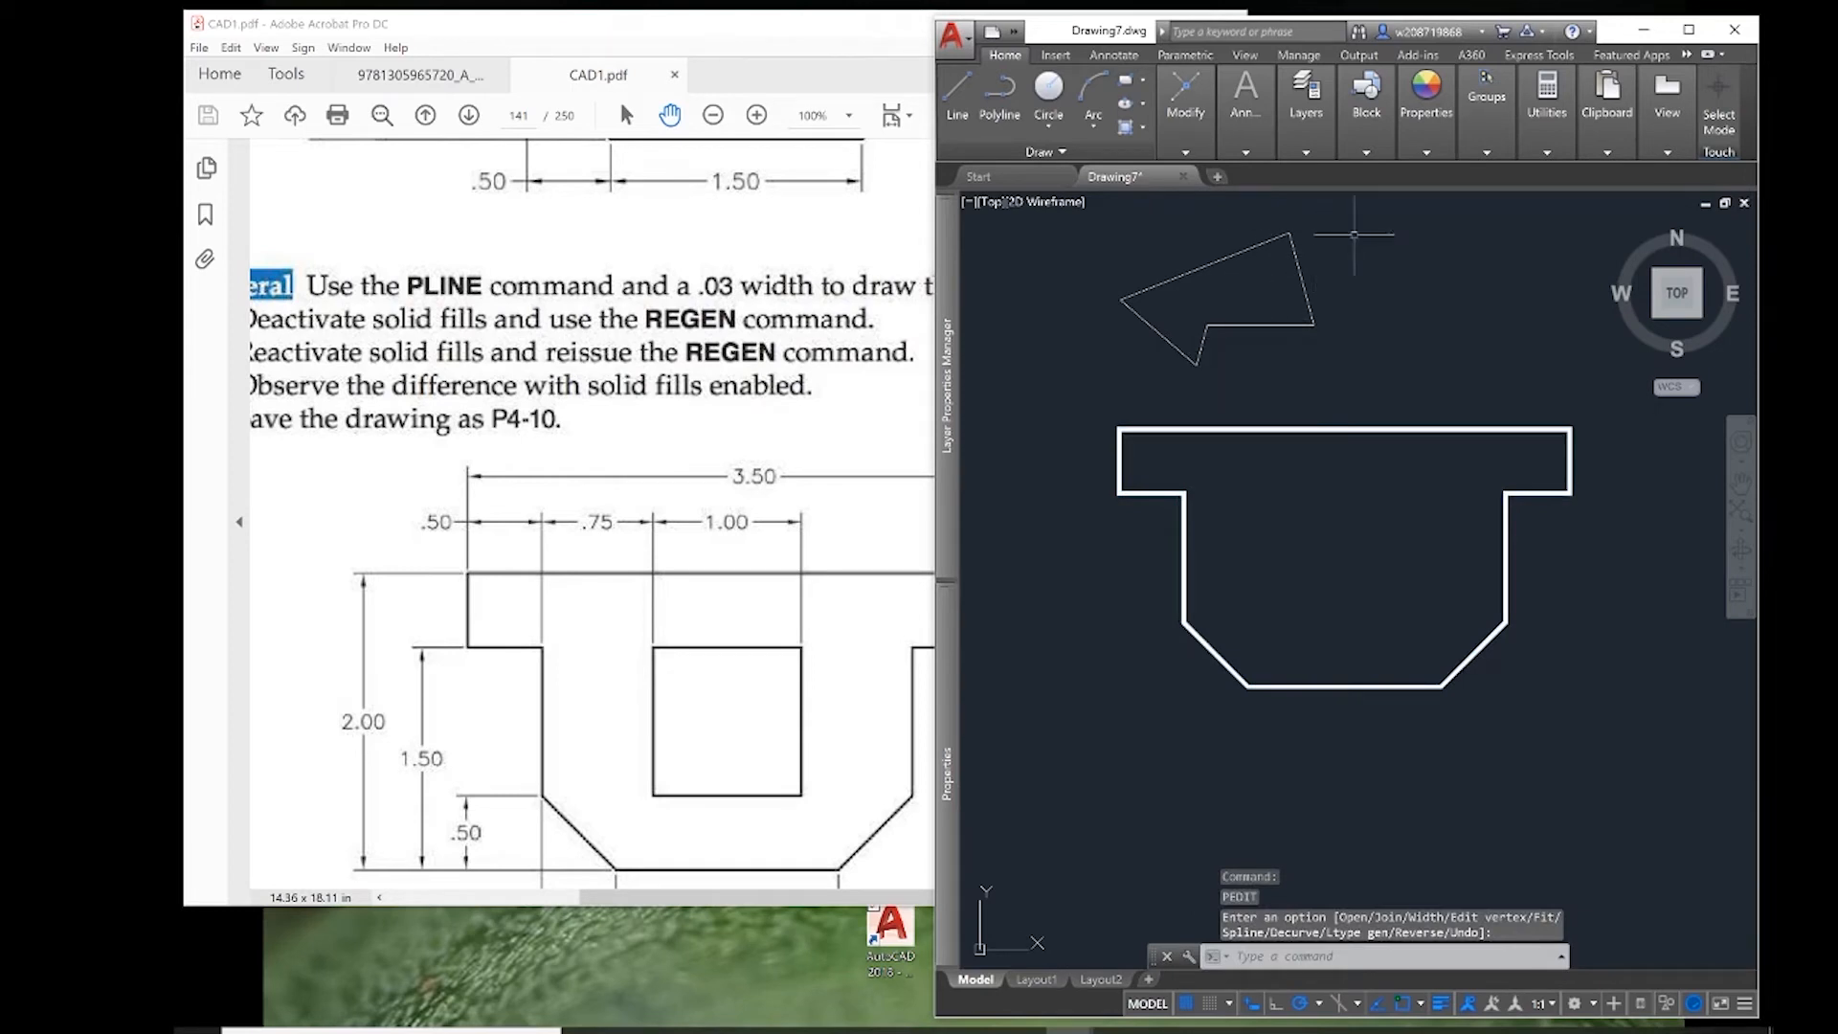
- Widen the drawing window and set the lineweight of the freehand shape above the outline to 0.30 mm
{"action": "left_click", "coordinate": [1343, 213]}
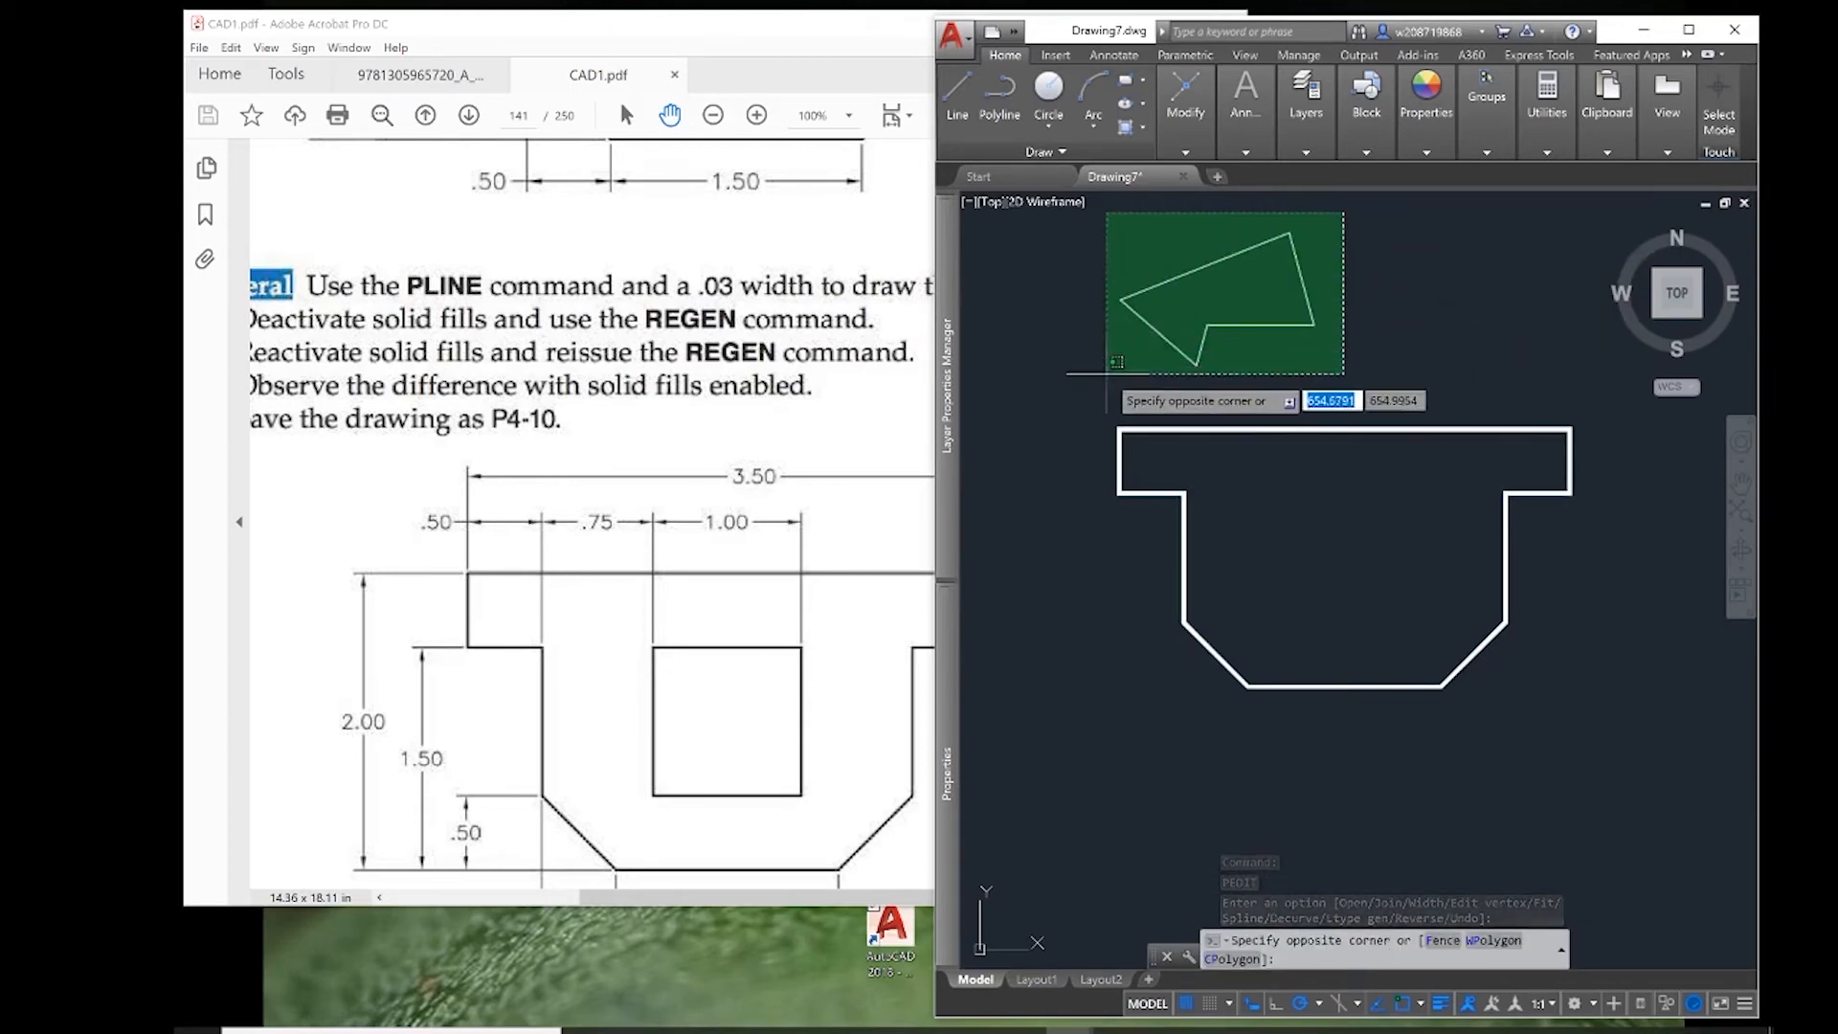
{"action": "left_click", "coordinate": [1106, 374]}
{"action": "left_click_drag", "start_coordinate": [936, 283], "coordinate": [566, 283]}
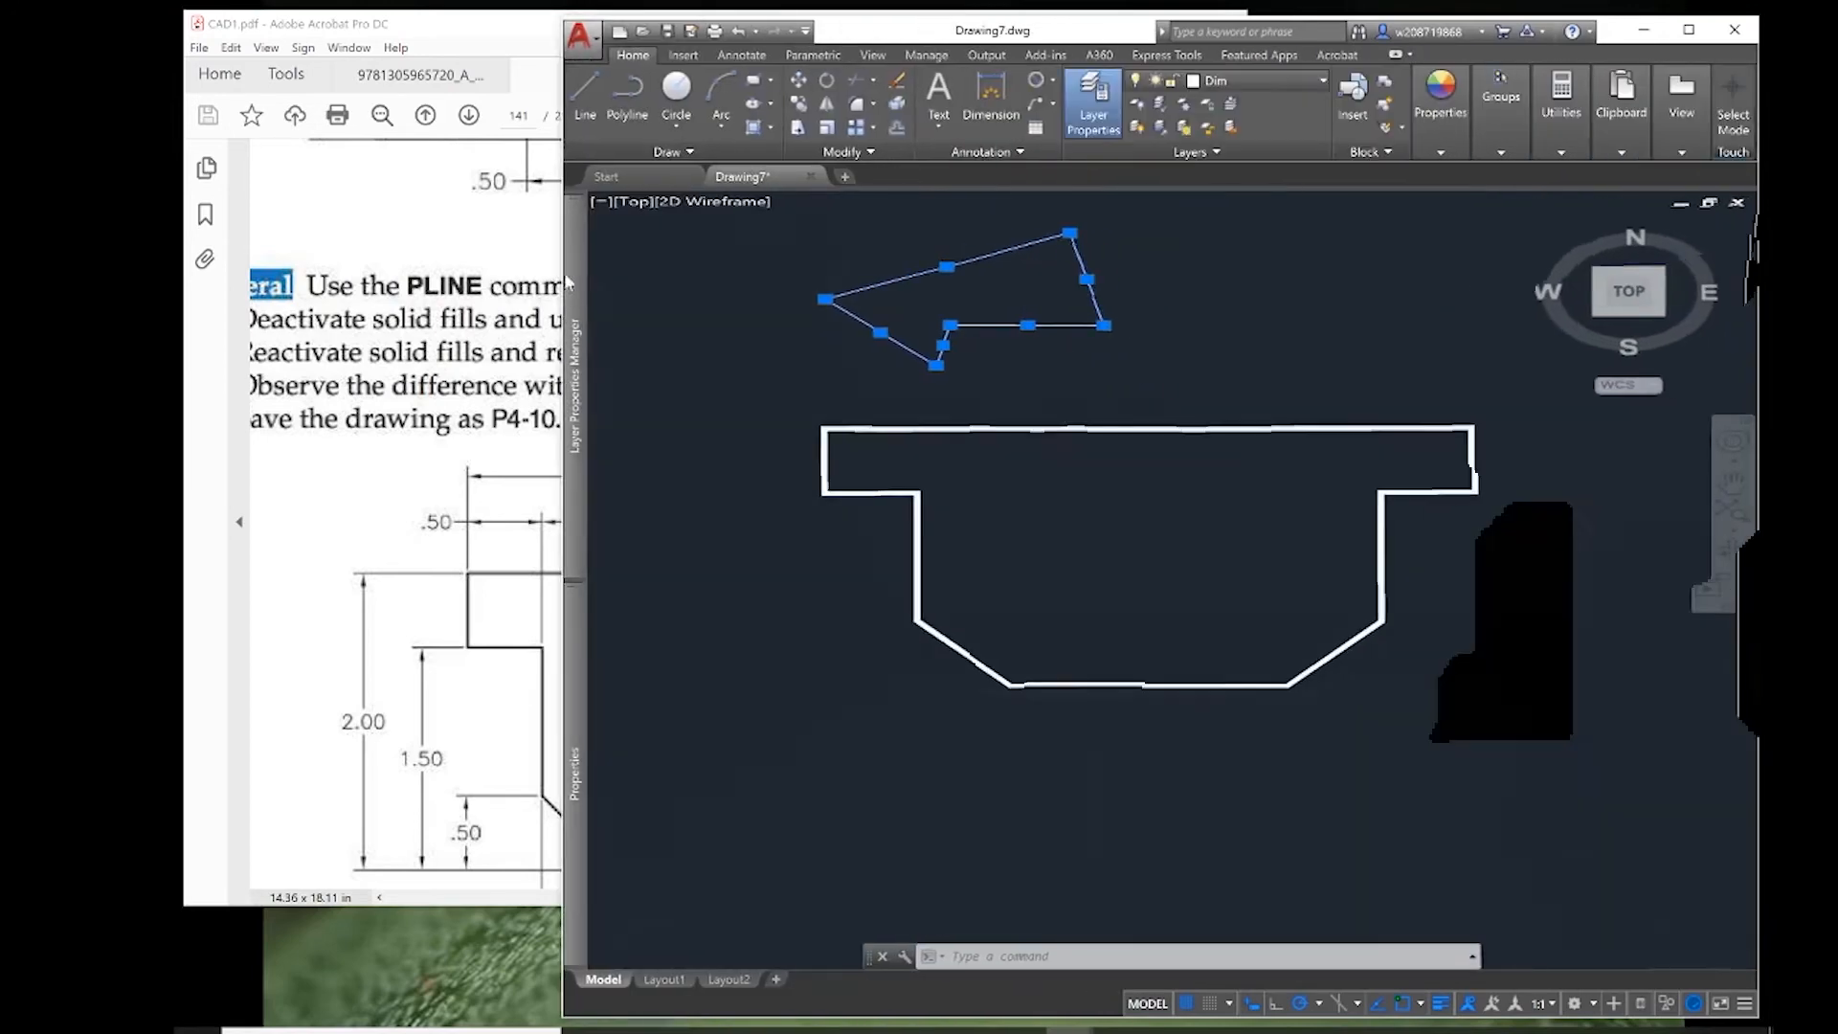
{"action": "left_click", "coordinate": [1440, 151]}
{"action": "left_click", "coordinate": [1450, 199]}
{"action": "left_click", "coordinate": [1359, 387]}
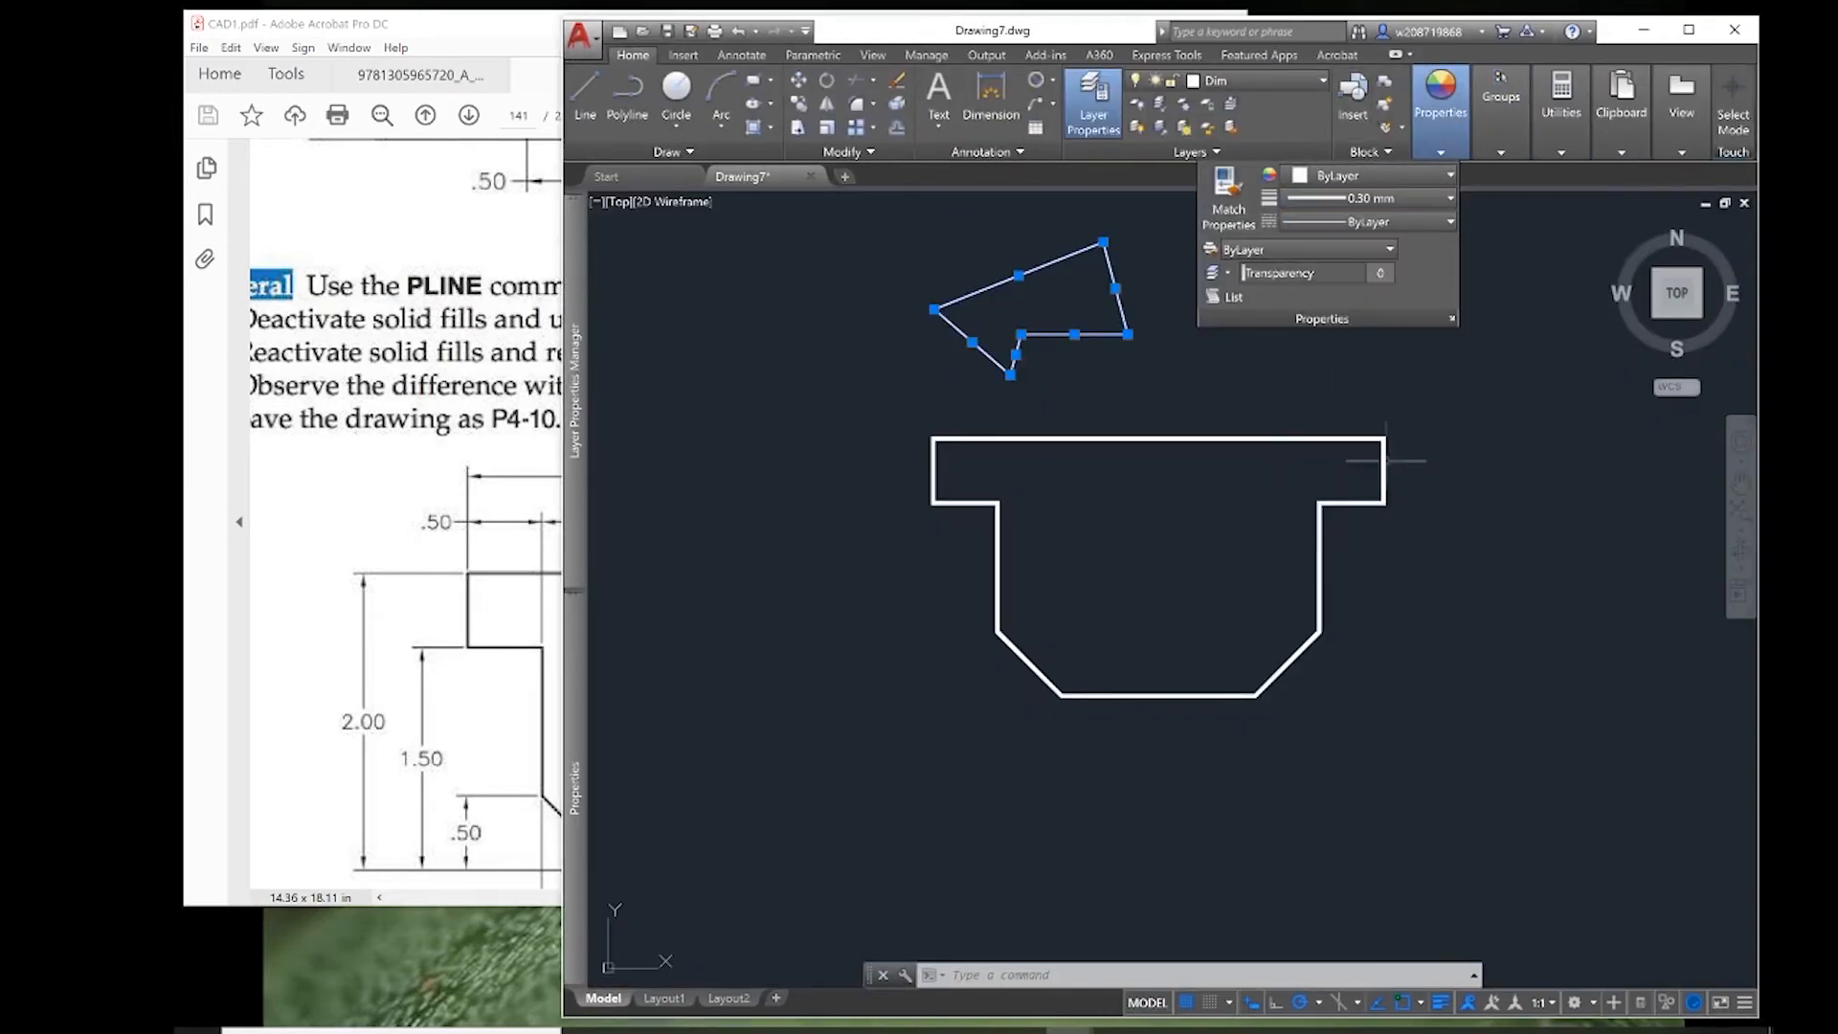
{"action": "key", "text": "Escape"}
{"action": "key", "text": "Return"}
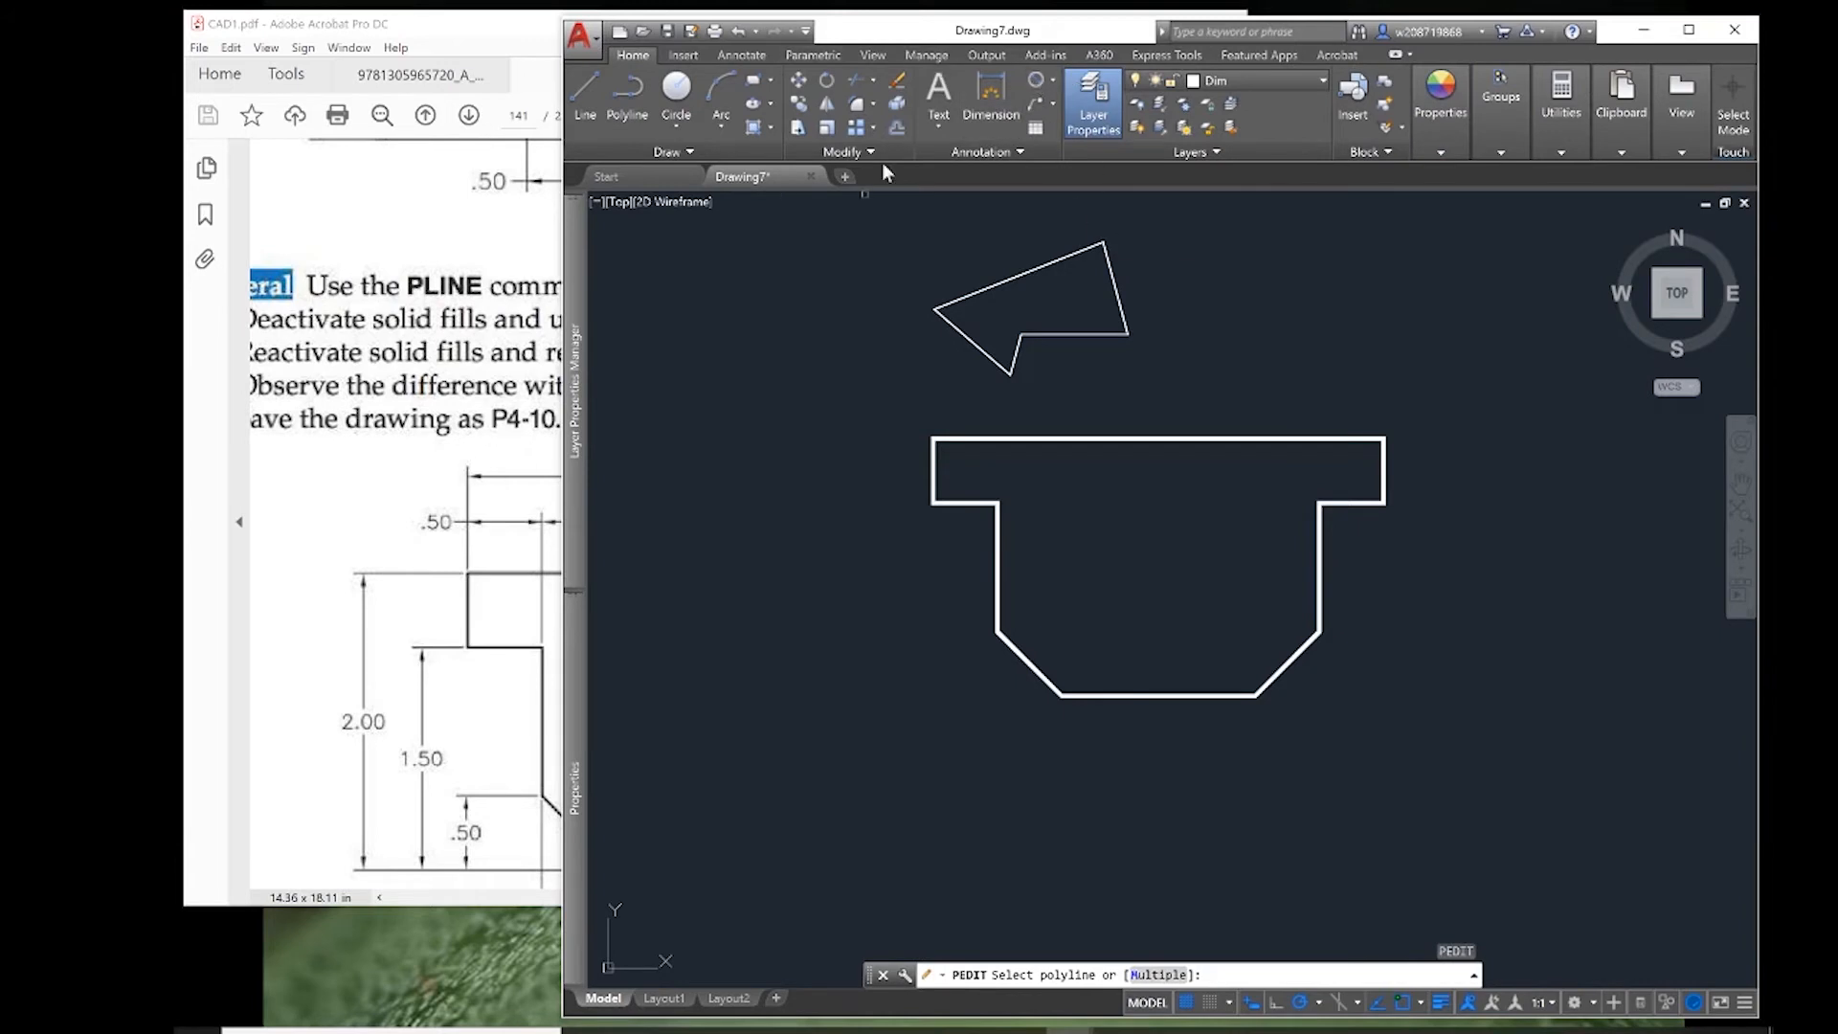
- Disable the Apply solid fill display option and regenerate the drawing
{"action": "left_click", "coordinate": [872, 55]}
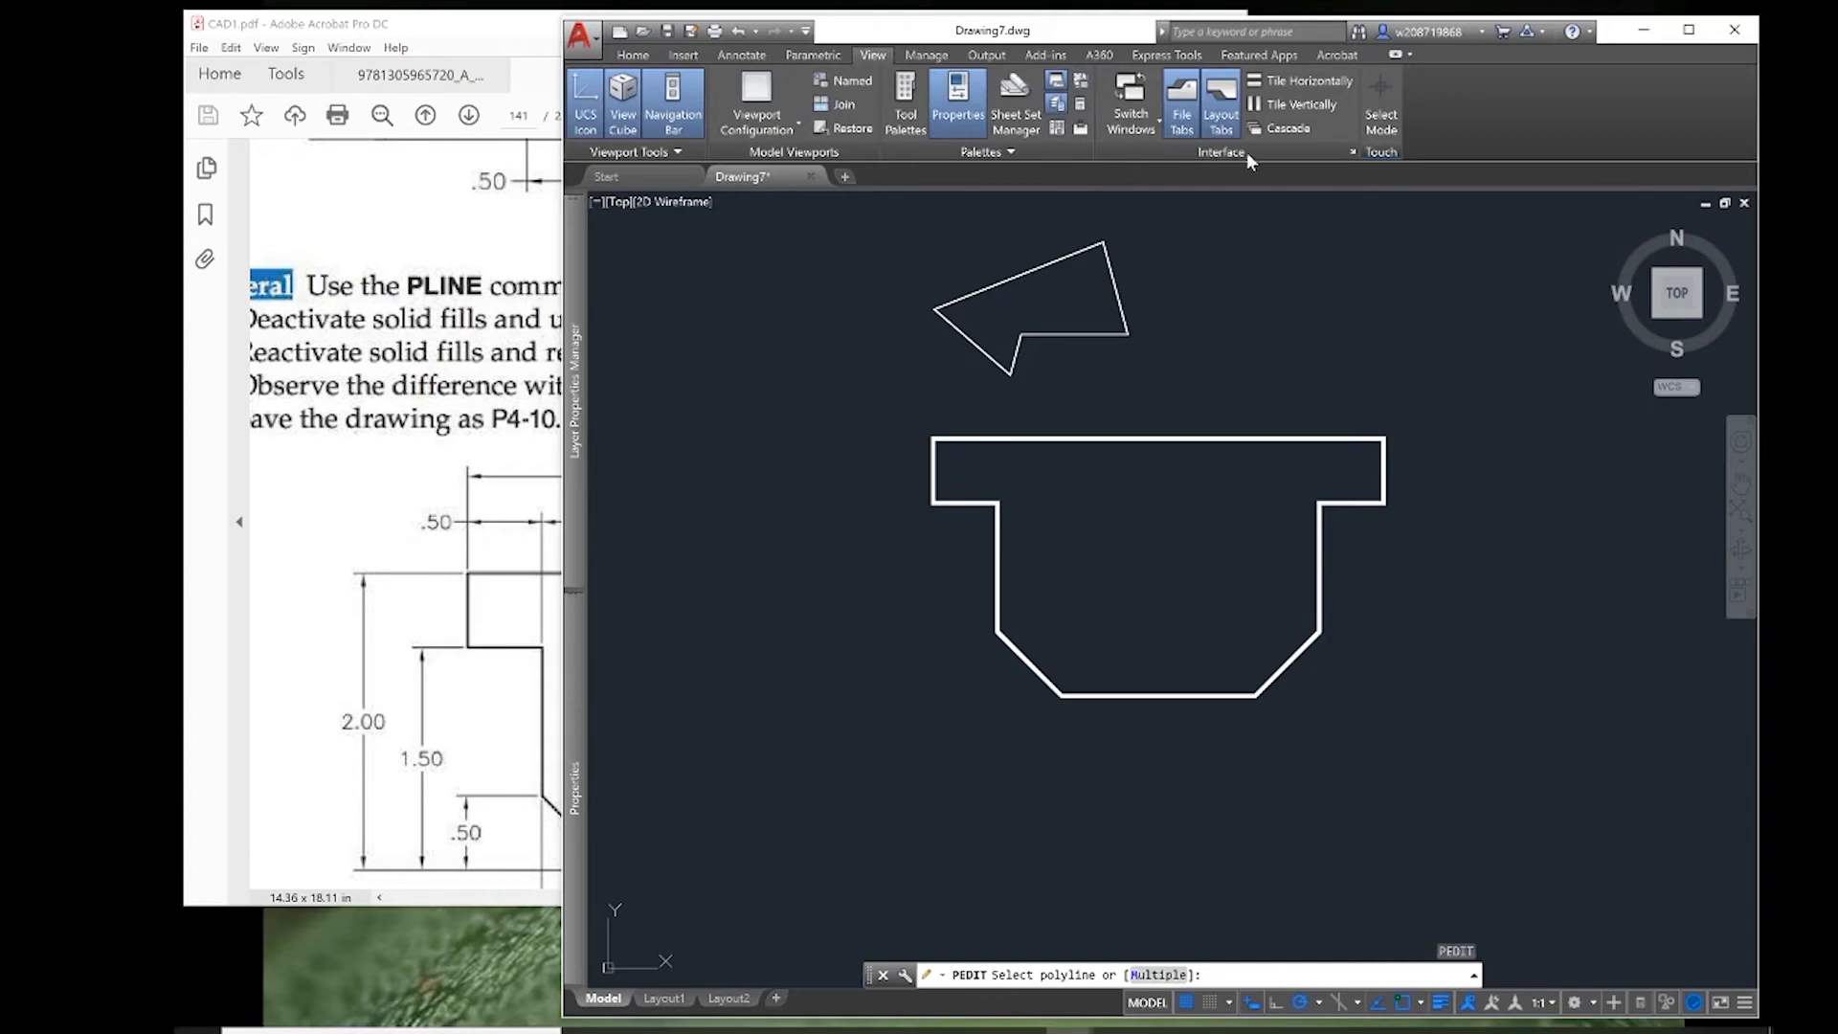
{"action": "left_click", "coordinate": [1352, 152]}
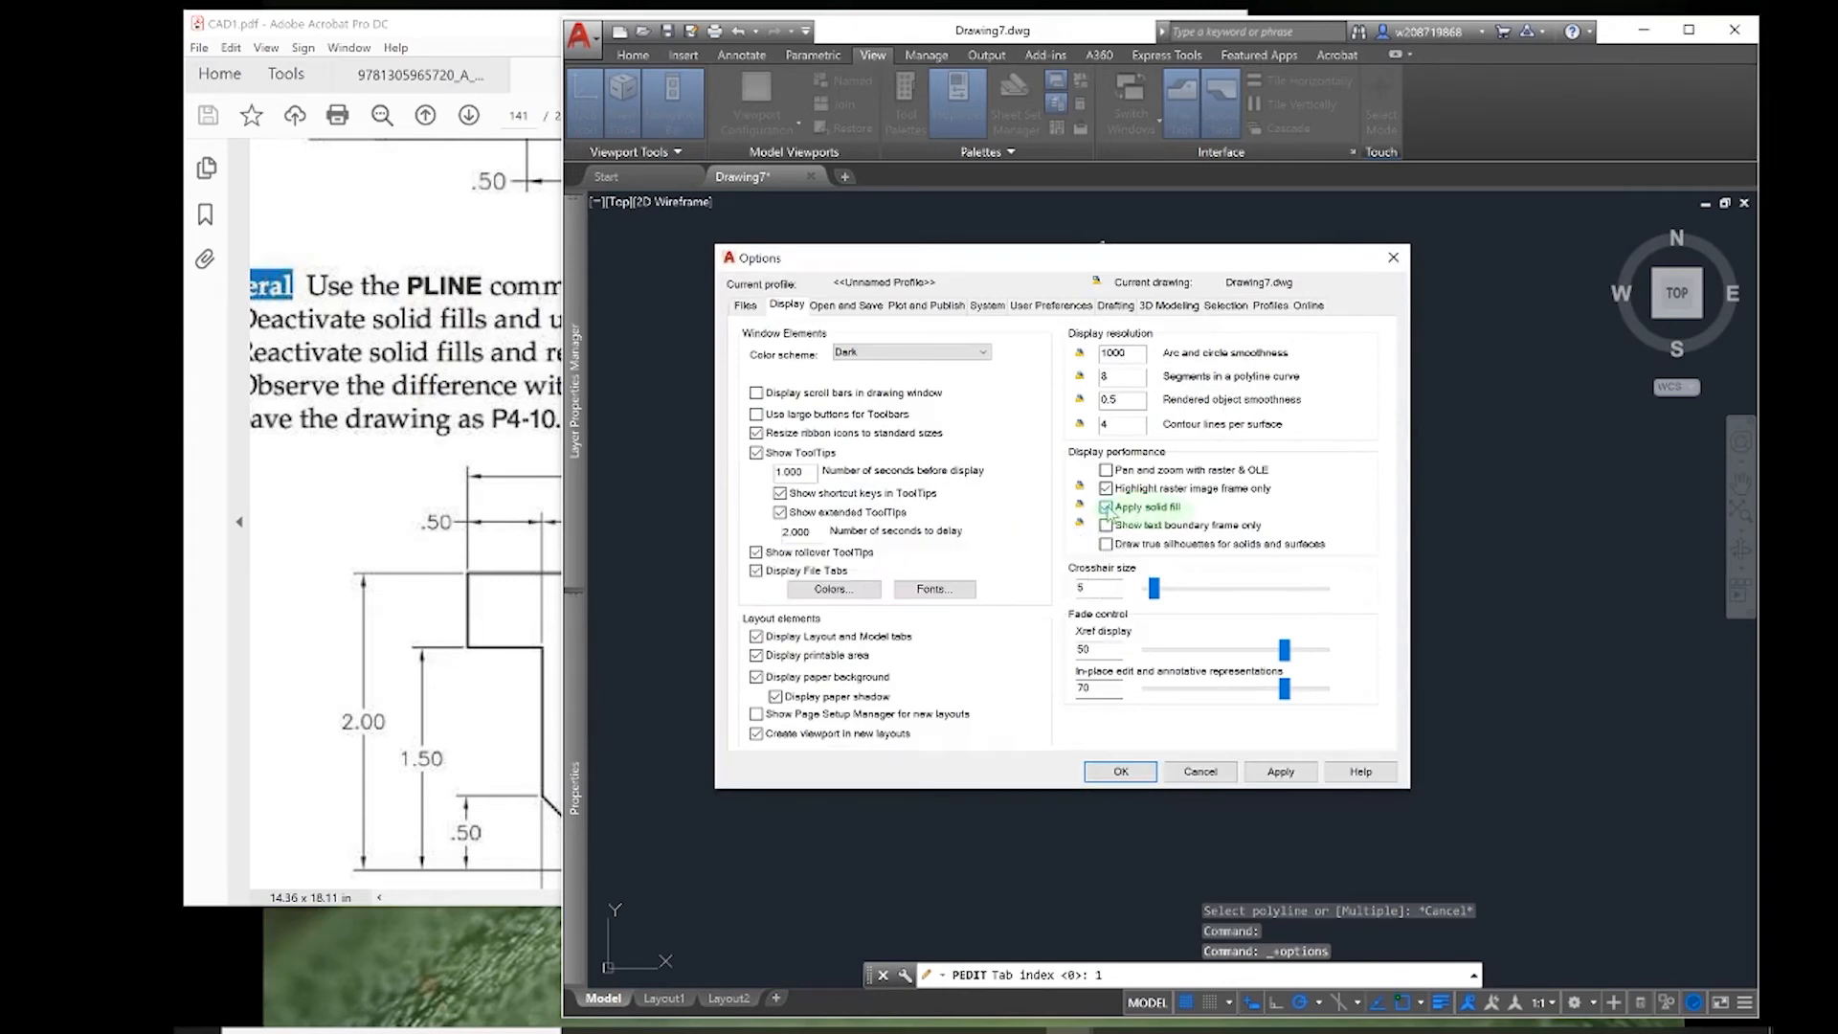
{"action": "left_click", "coordinate": [1121, 772]}
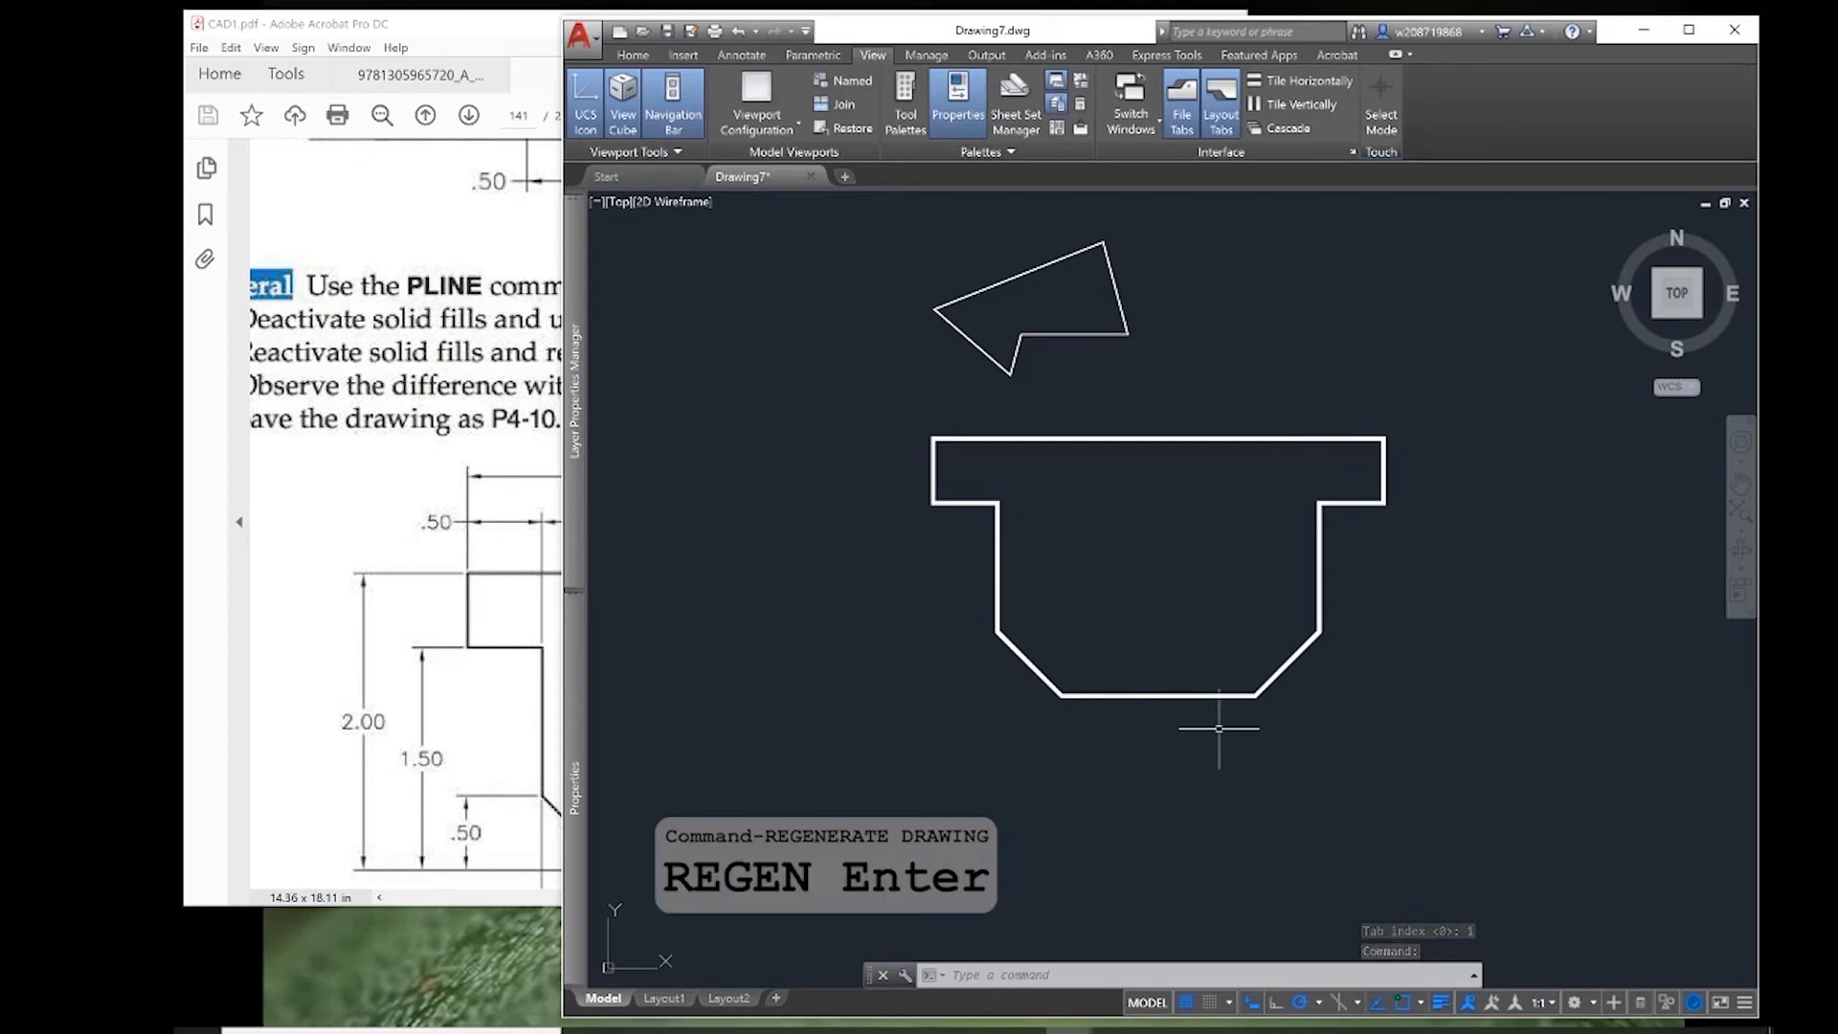
{"action": "type", "text": "rege"}
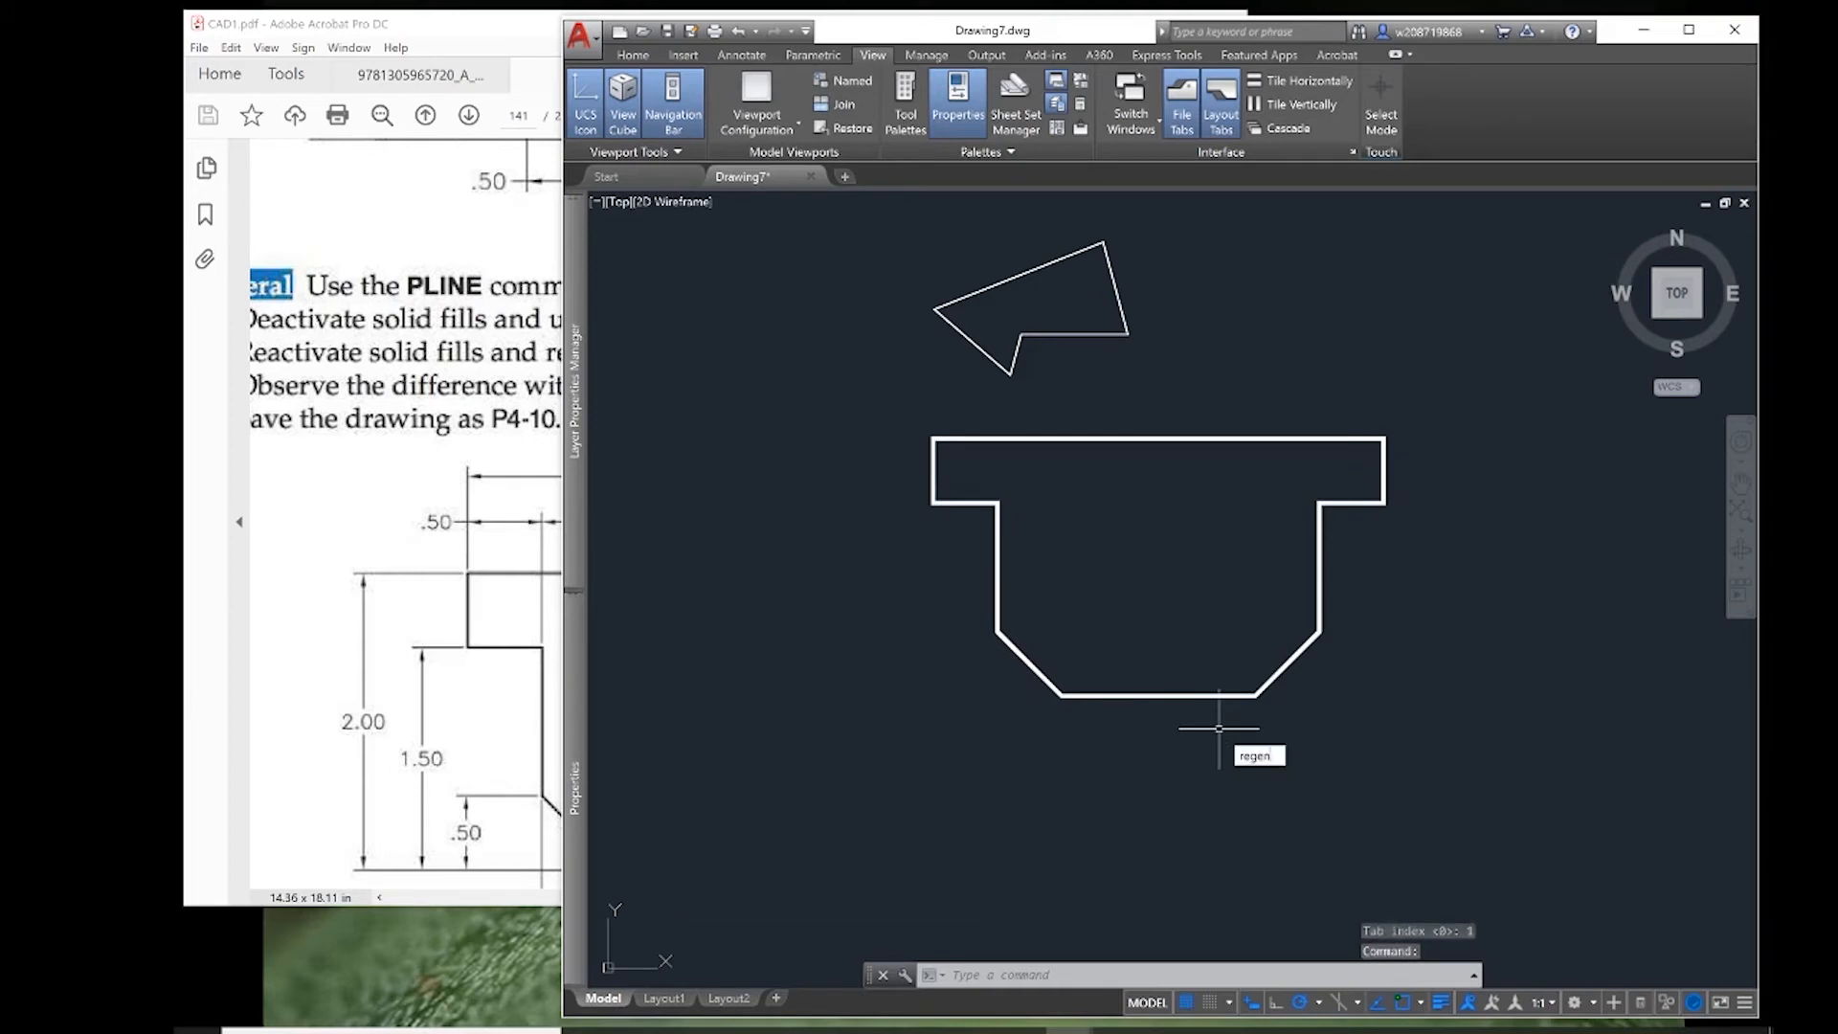
{"action": "type", "text": "n"}
{"action": "key", "text": "Return"}
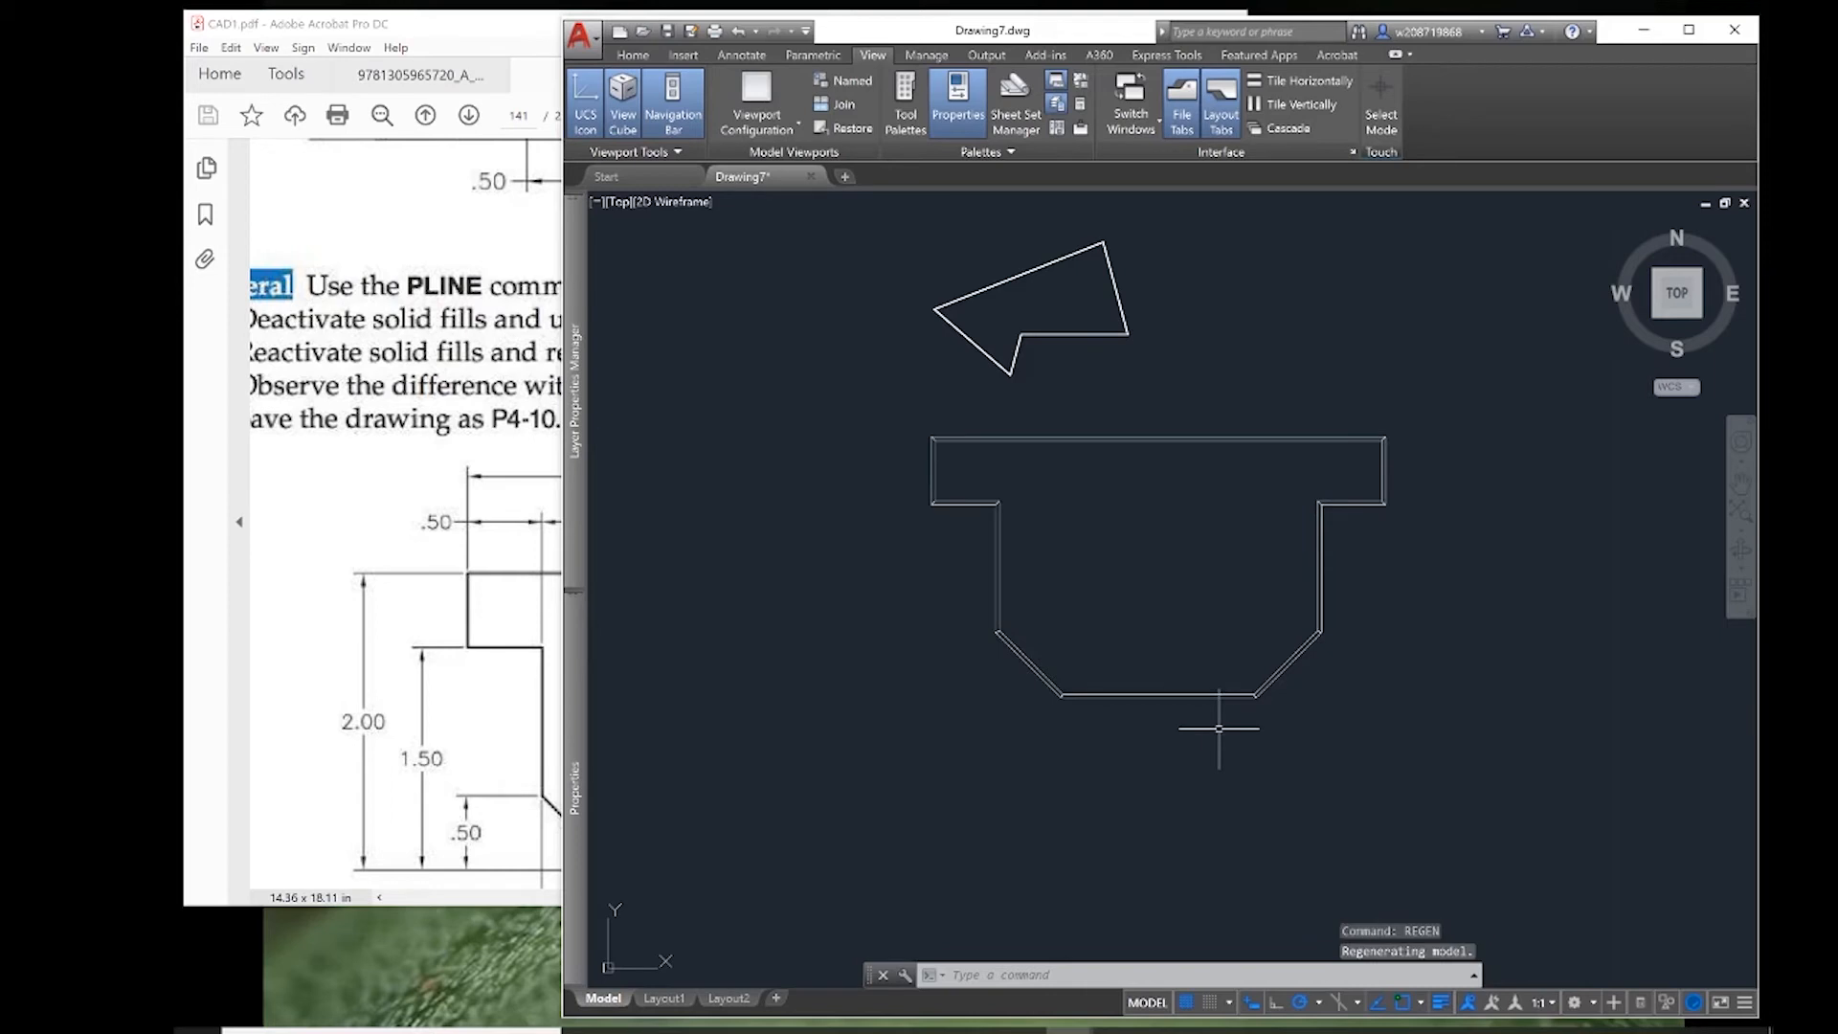
- Compare the unfilled outline with the freehand shape up close, and erase the freehand shape
{"action": "scroll", "coordinate": [1230, 696], "scroll_direction": "up", "scroll_amount": 6}
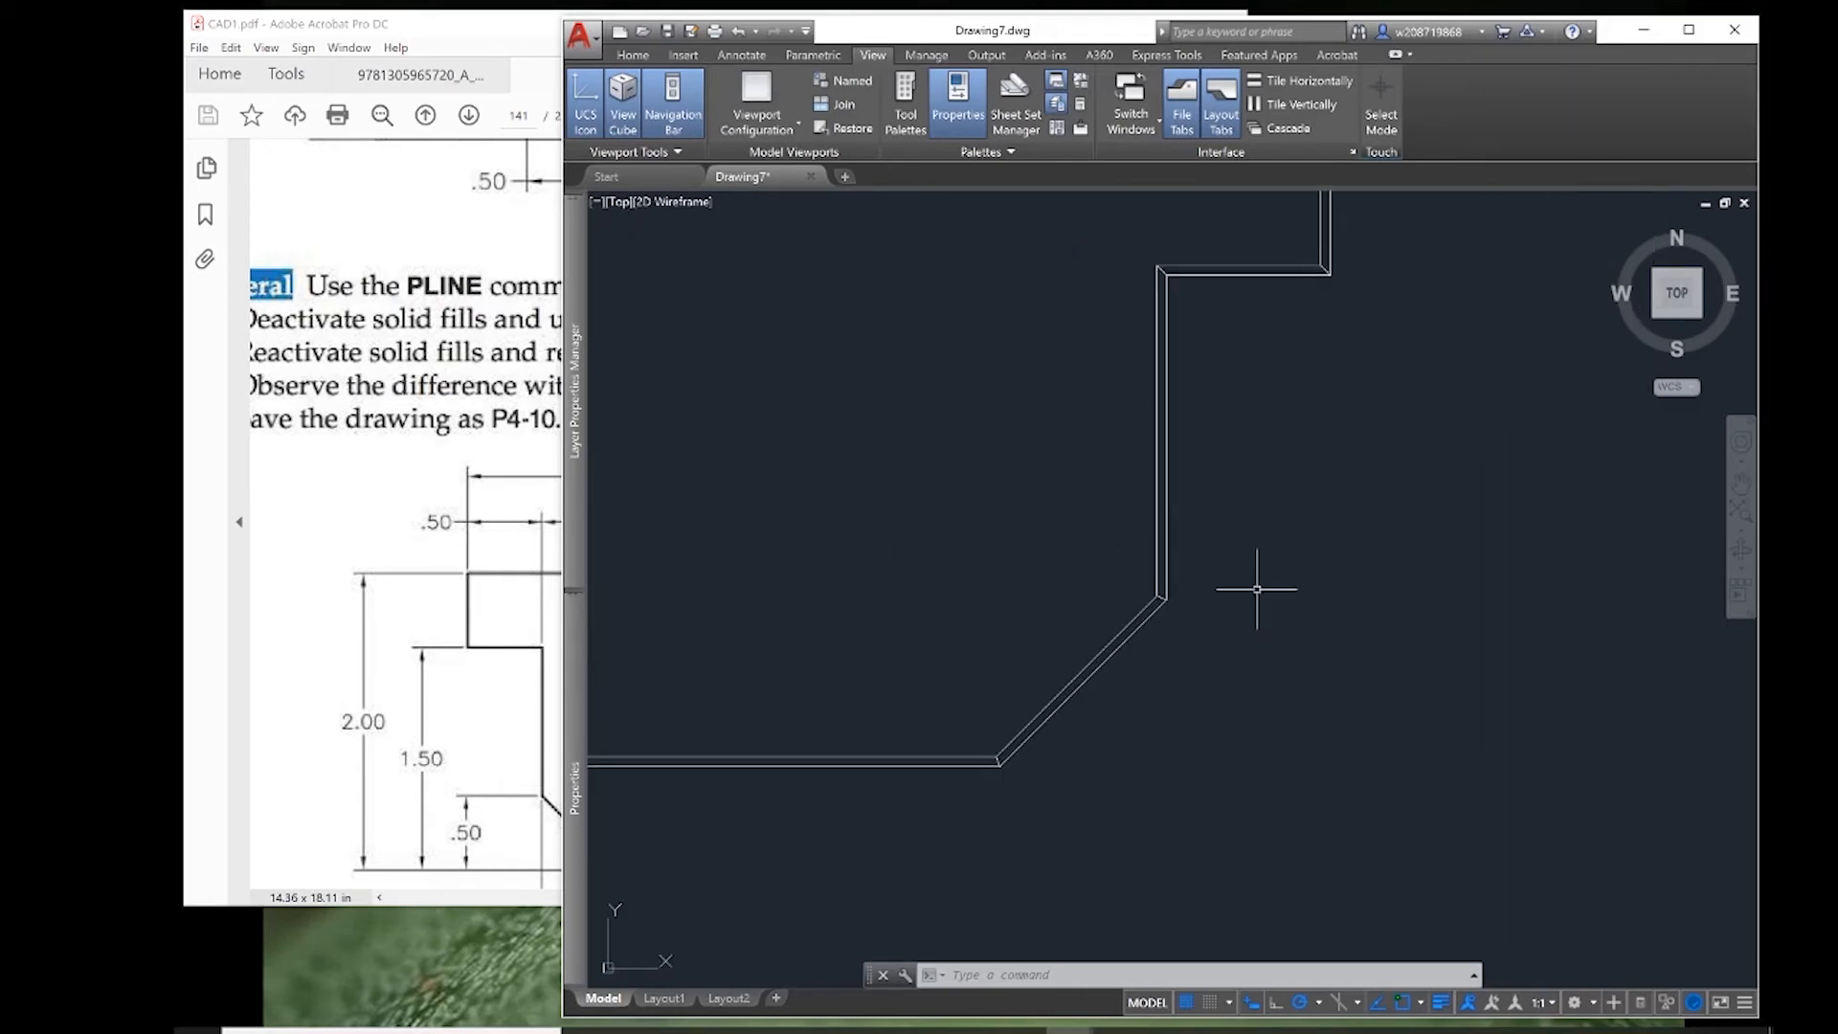
{"action": "scroll", "coordinate": [1169, 380], "scroll_direction": "down", "scroll_amount": 5}
{"action": "scroll", "coordinate": [1107, 453], "scroll_direction": "up", "scroll_amount": 8}
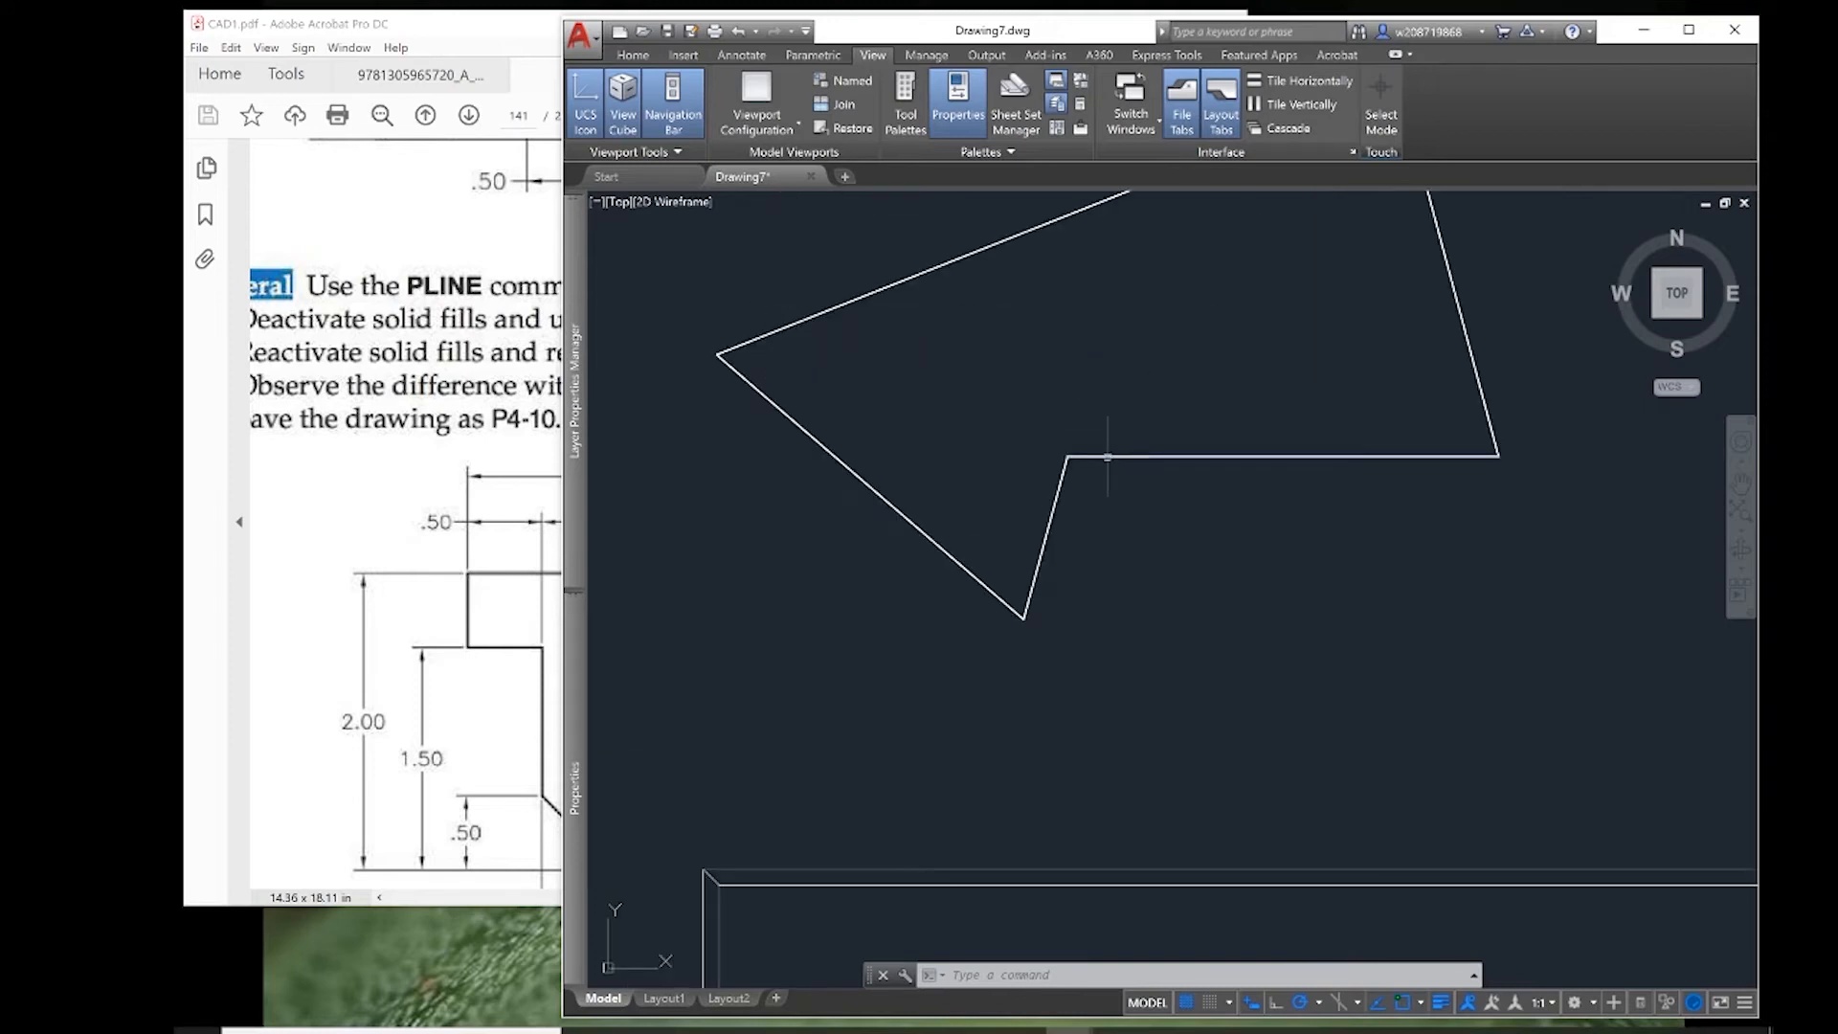
{"action": "scroll", "coordinate": [1236, 626], "scroll_direction": "down", "scroll_amount": 4}
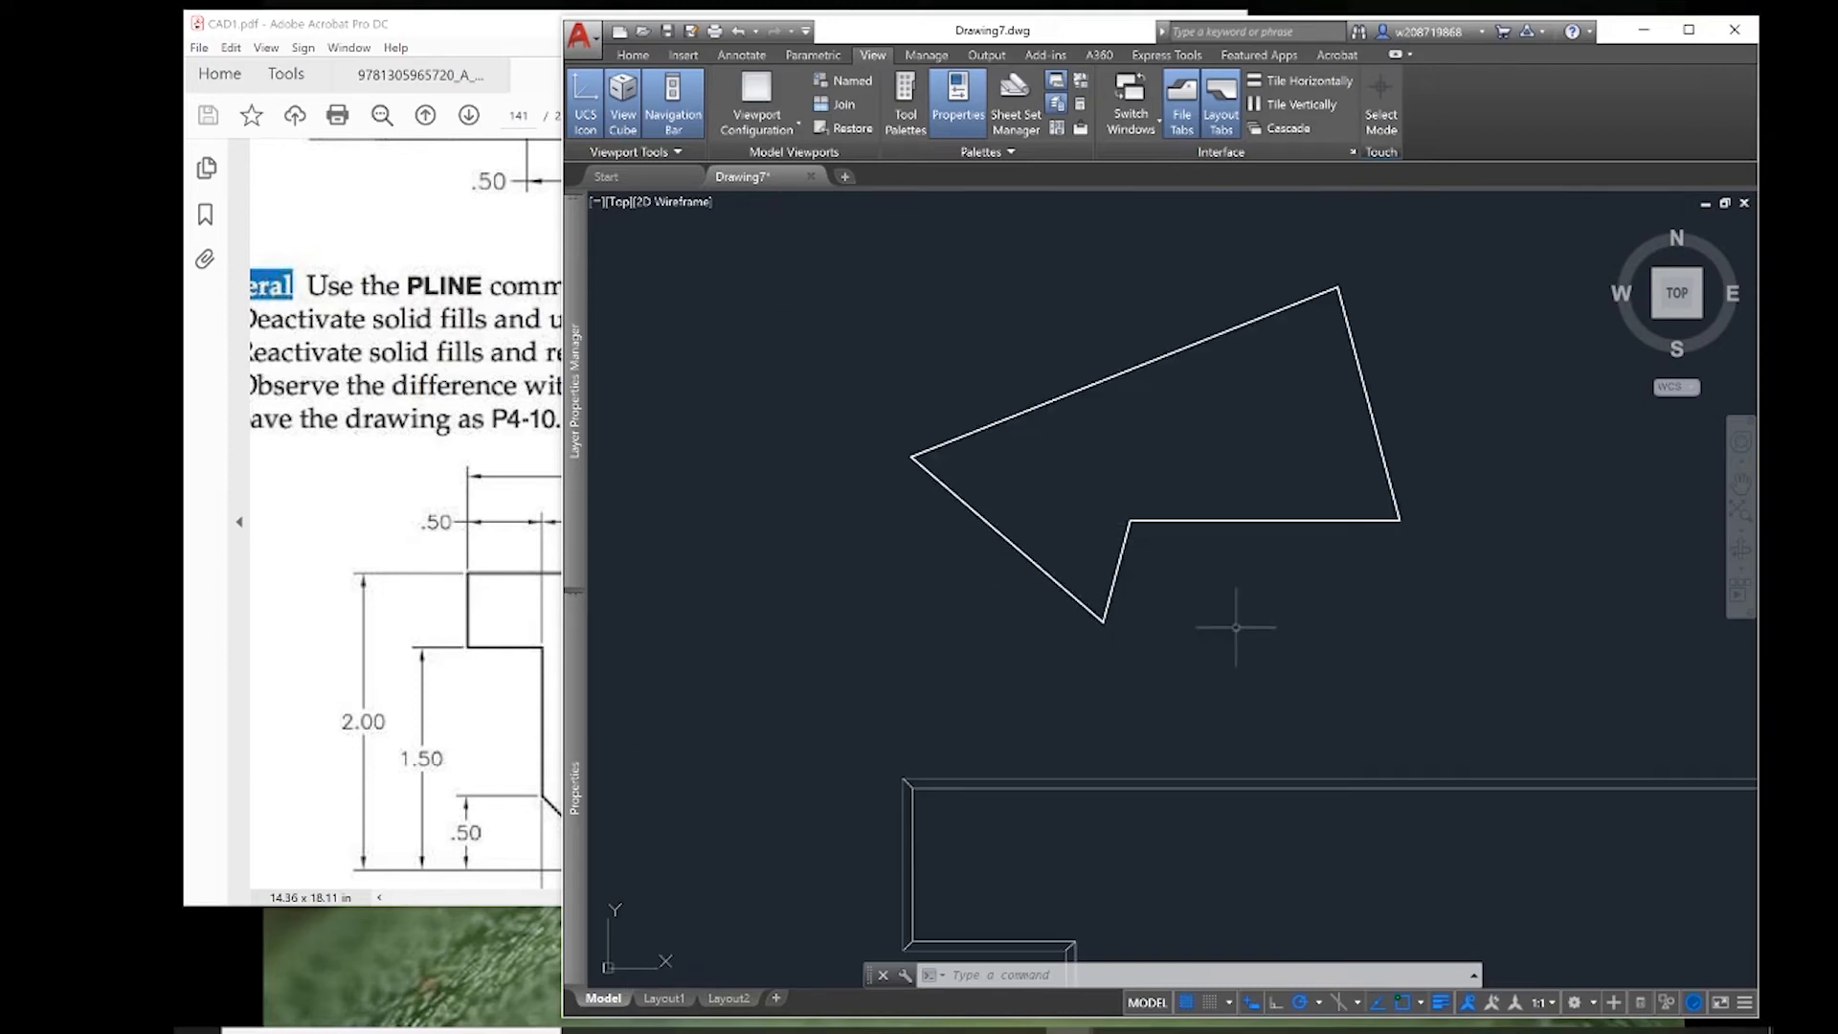
{"action": "mouse_move", "coordinate": [1571, 638]}
{"action": "middle_mouse_down"}
{"action": "mouse_move", "coordinate": [1273, 433]}
{"action": "mouse_move", "coordinate": [1289, 410]}
{"action": "middle_mouse_up"}
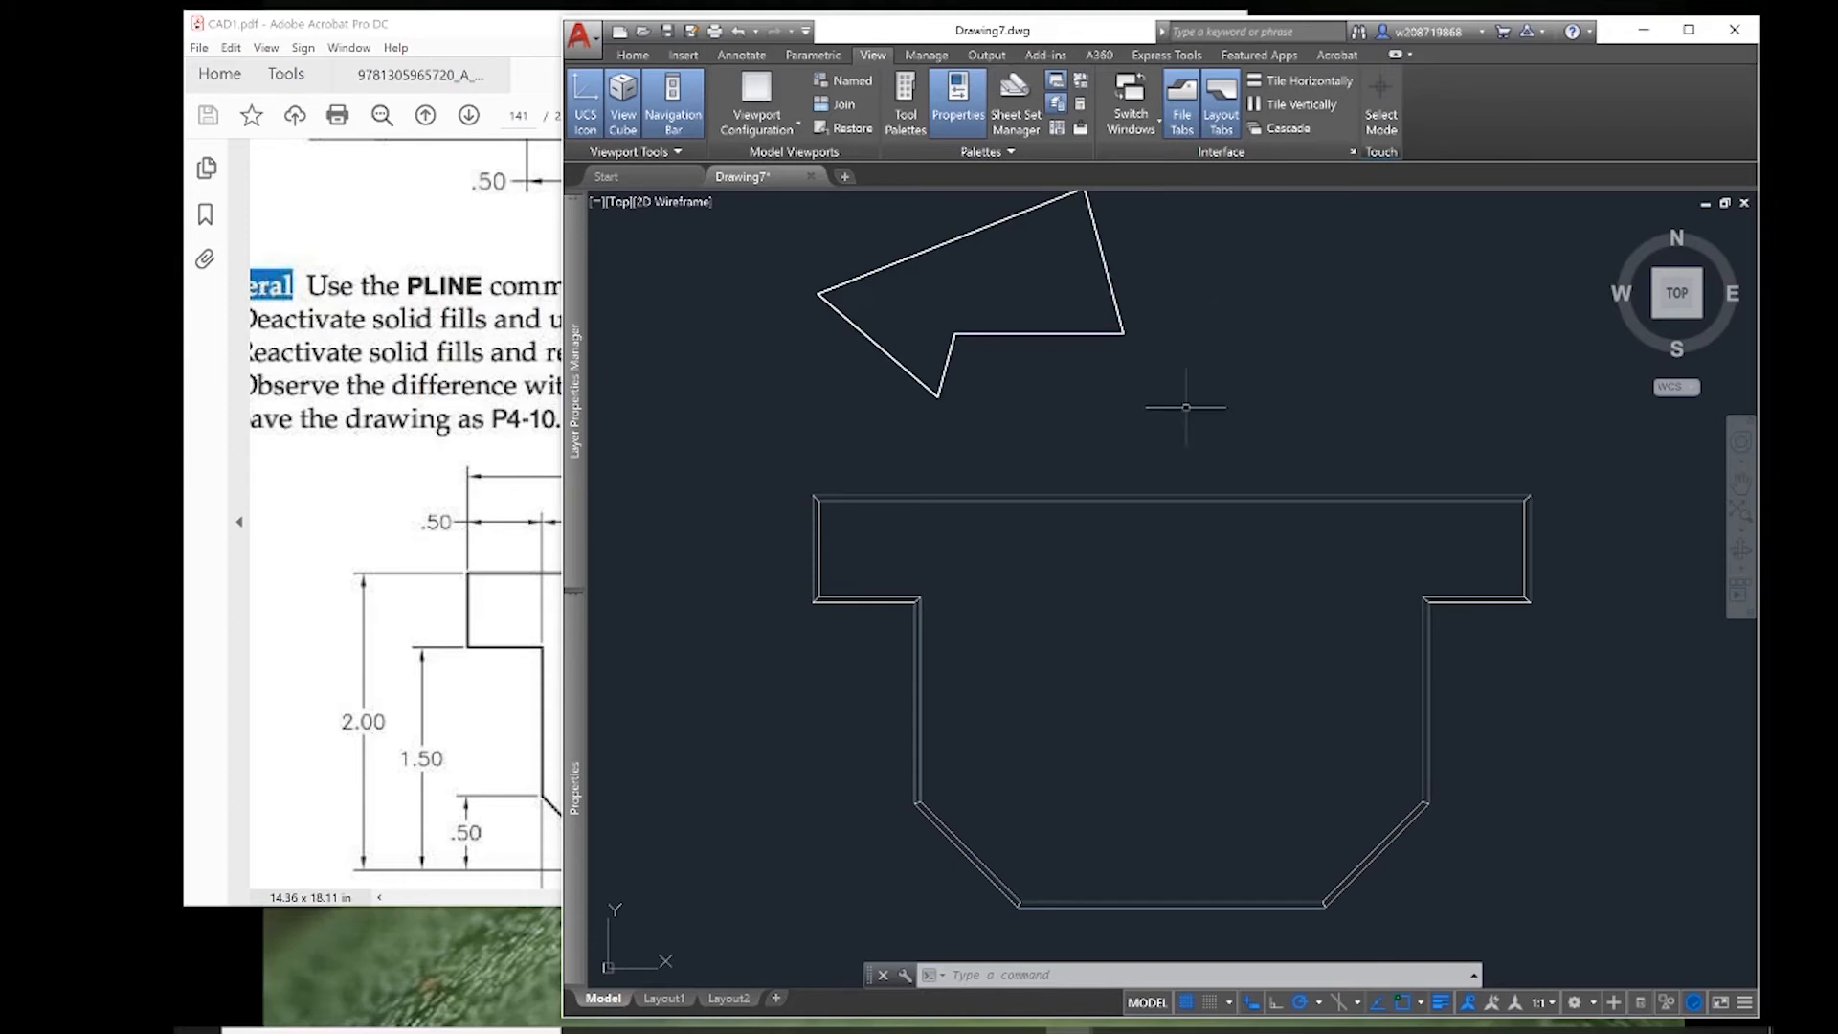
{"action": "left_click", "coordinate": [1243, 474]}
{"action": "left_click", "coordinate": [808, 181]}
{"action": "key", "text": "Delete"}
{"action": "middle_click_drag", "start_coordinate": [834, 733], "coordinate": [785, 630]}
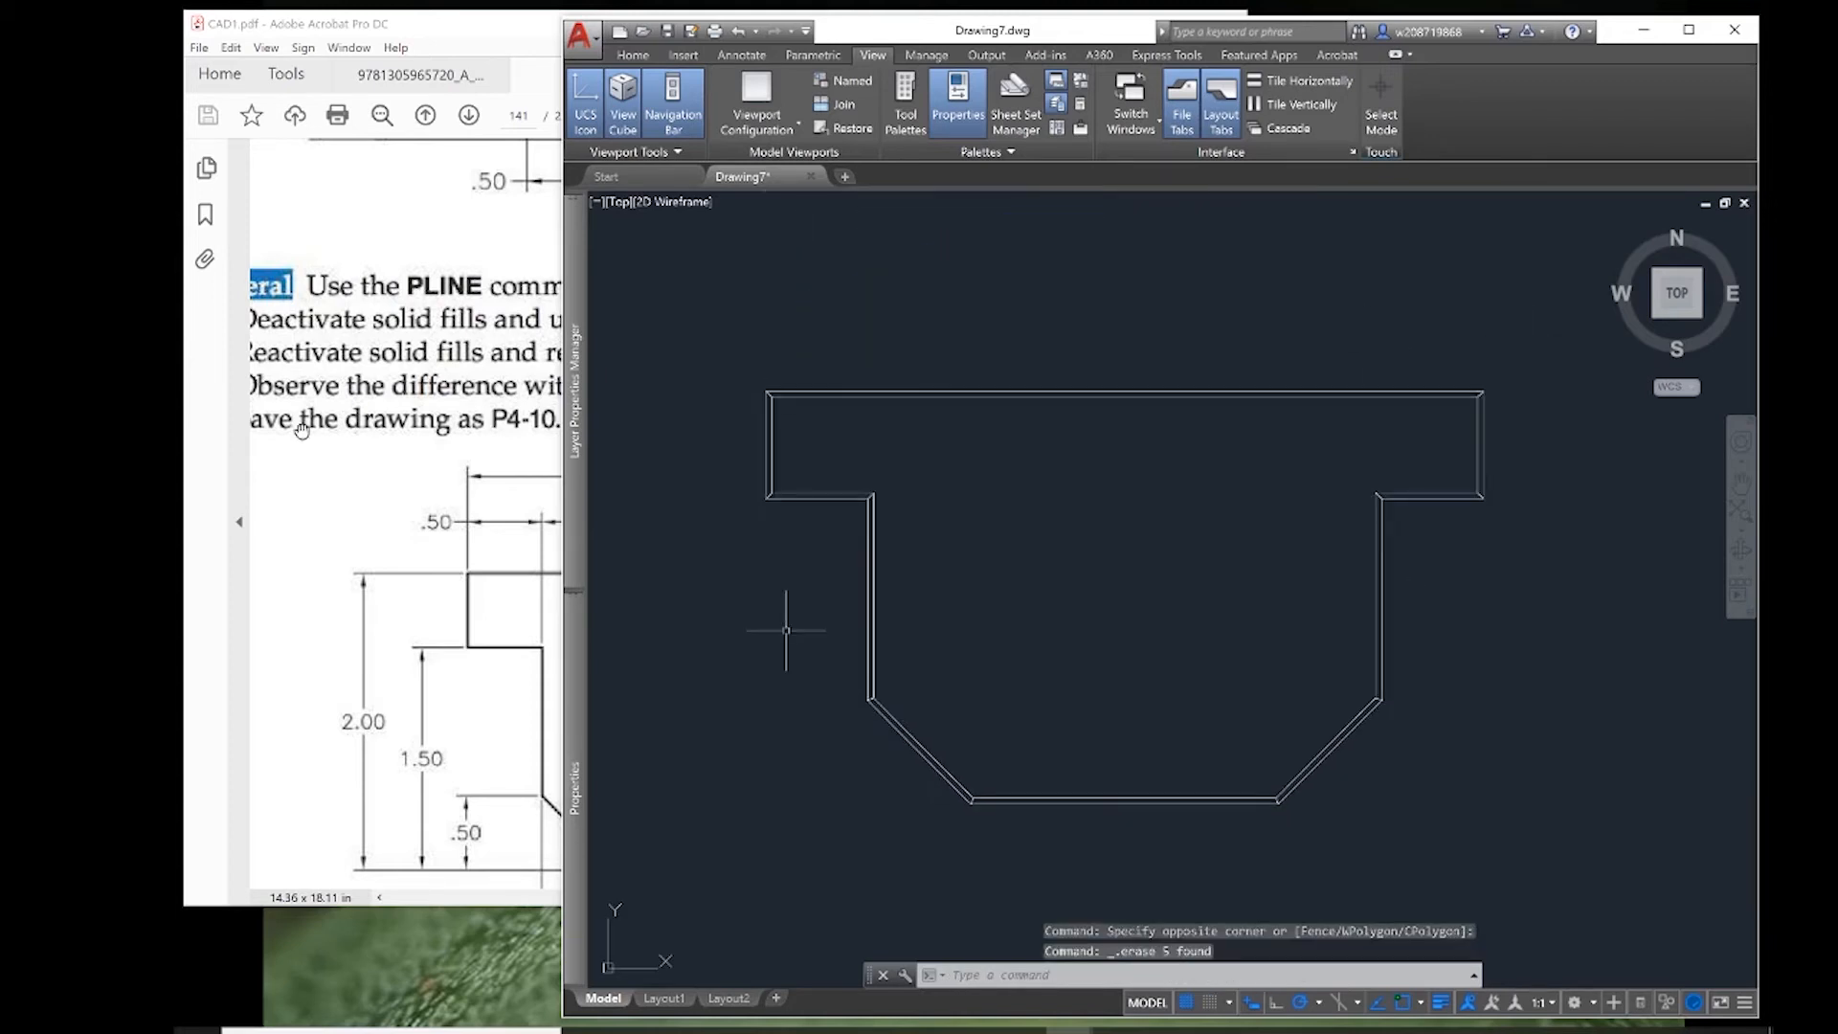
- Check the P4-10 instructions, re-enable the Apply solid fill display option and regenerate the drawing
{"action": "left_click", "coordinate": [302, 430]}
{"action": "left_click_drag", "start_coordinate": [440, 383], "coordinate": [536, 389]}
{"action": "left_click", "coordinate": [1543, 302]}
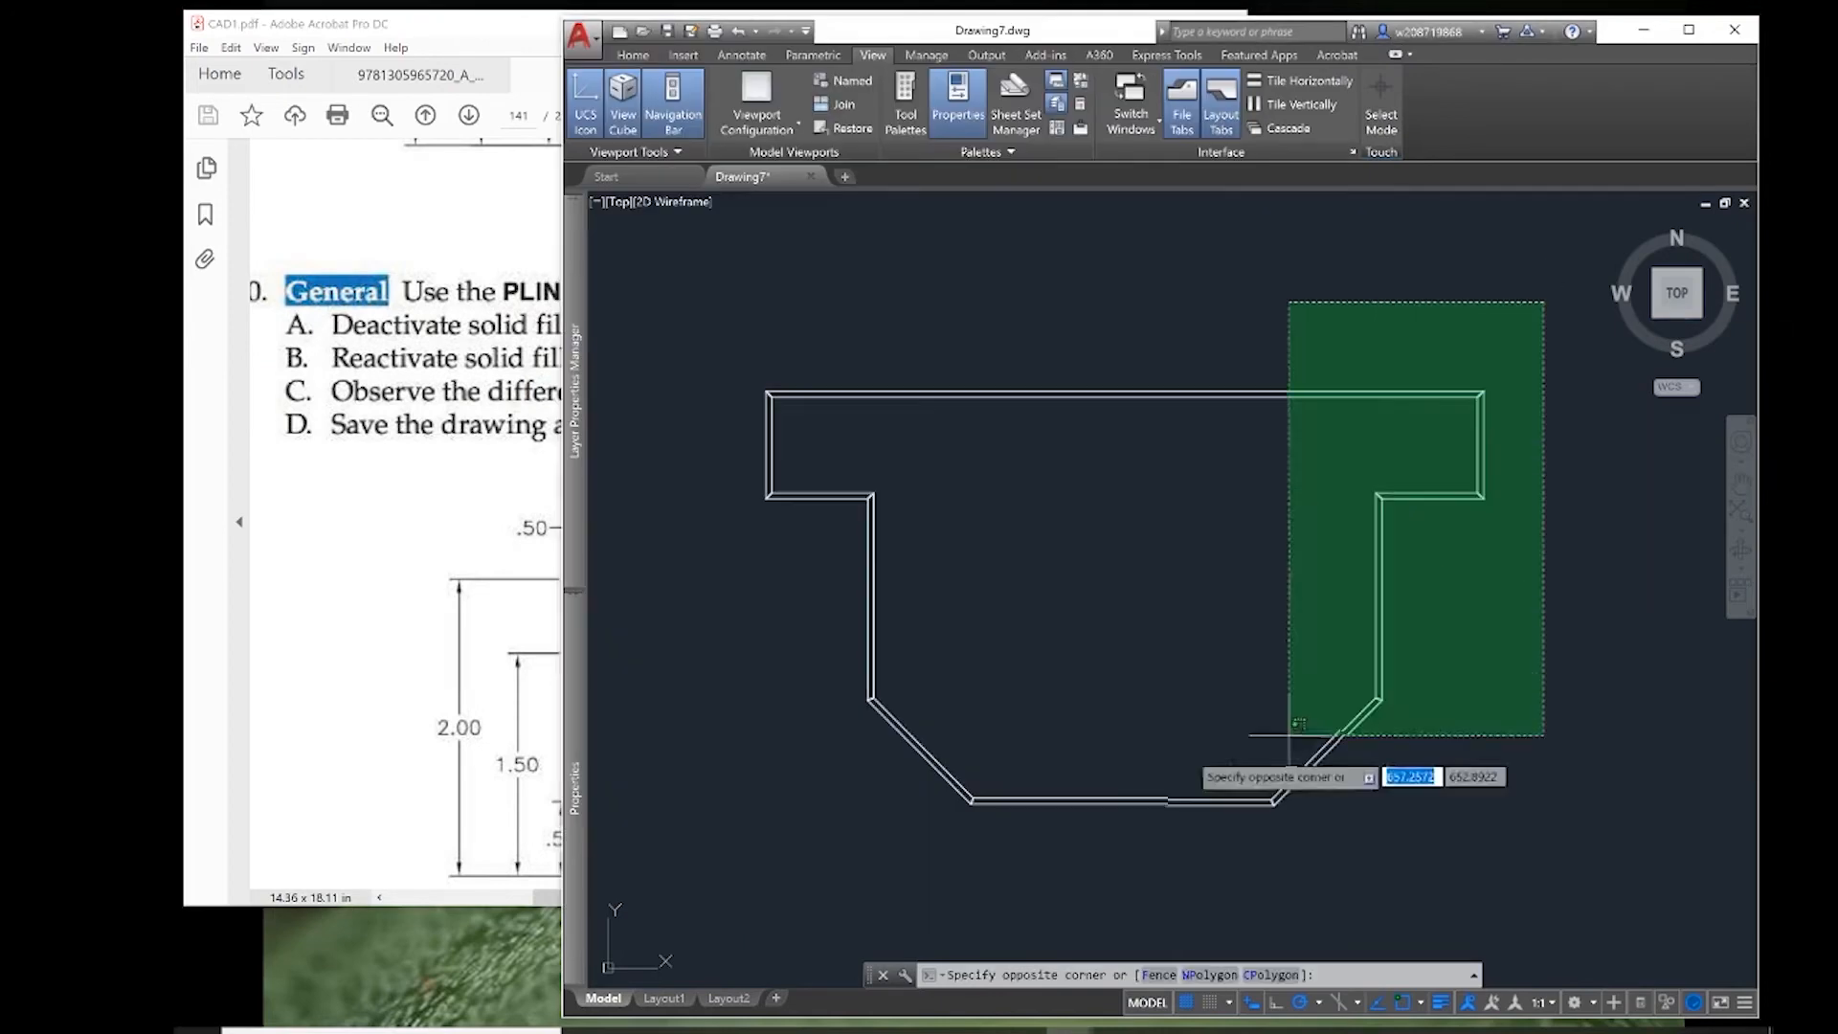
{"action": "left_click", "coordinate": [1352, 151]}
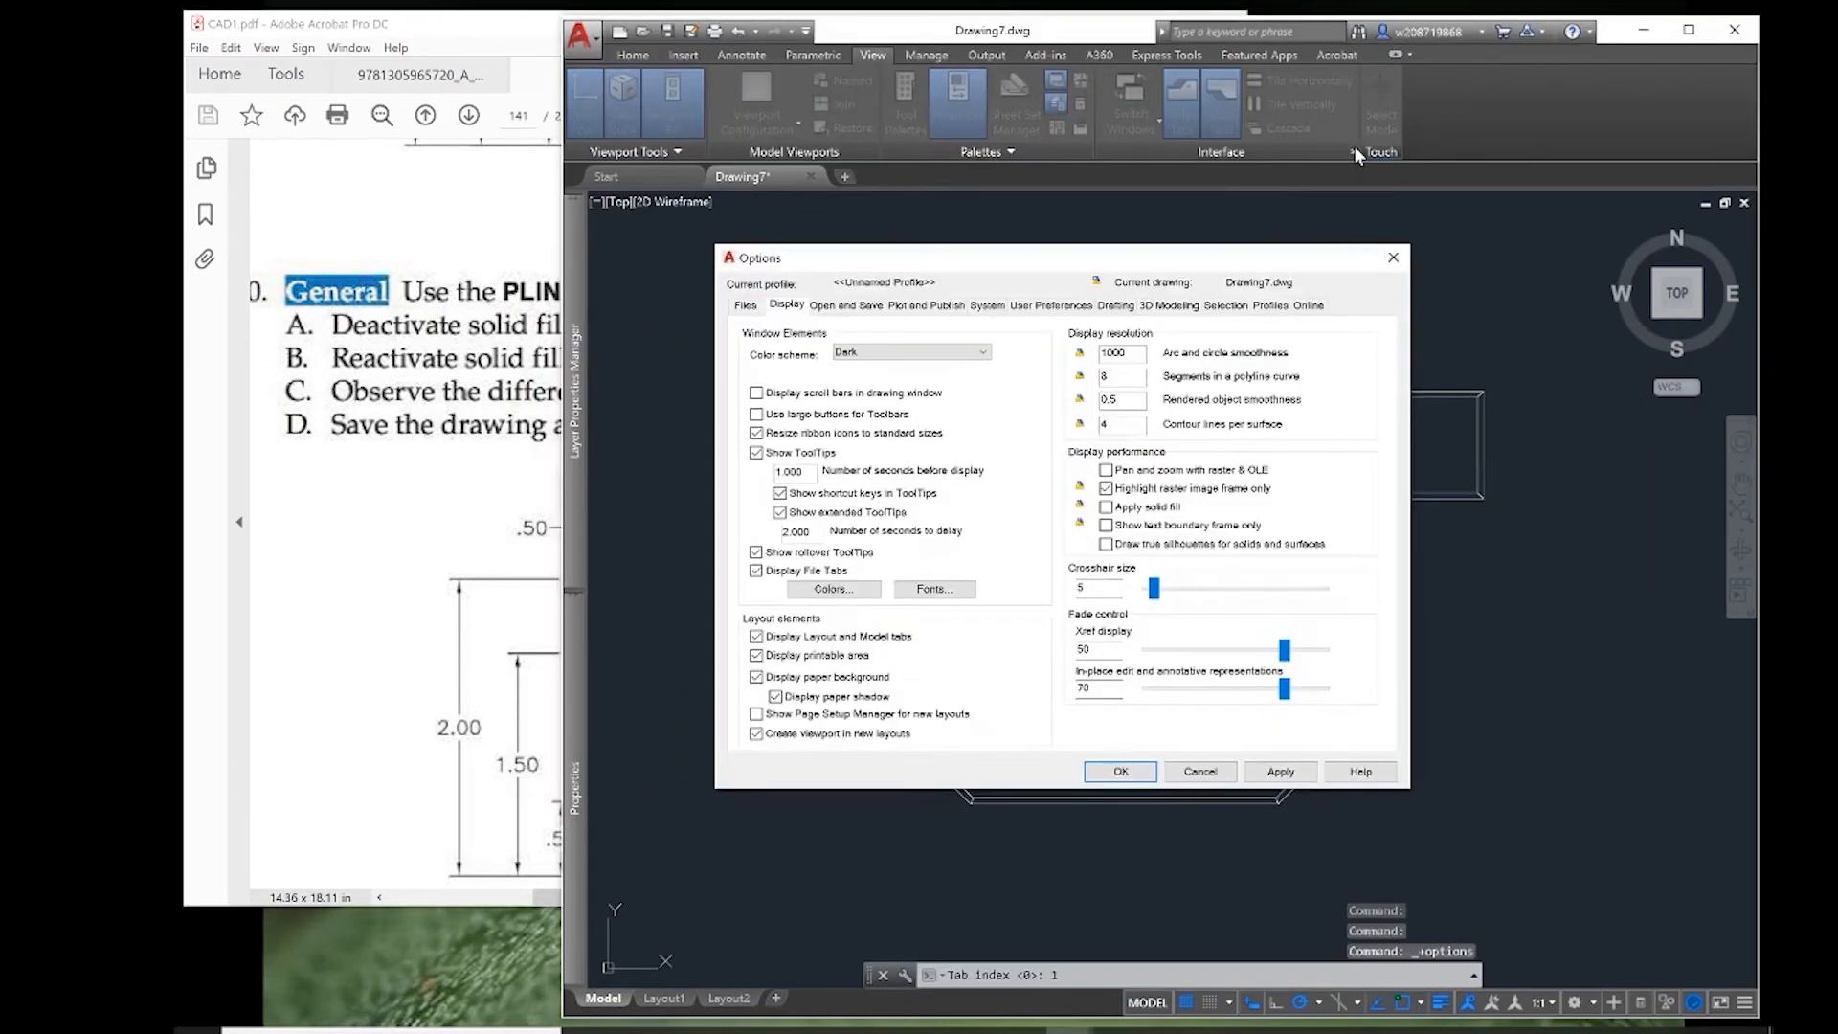
{"action": "left_click", "coordinate": [1107, 507]}
{"action": "left_click", "coordinate": [1135, 770]}
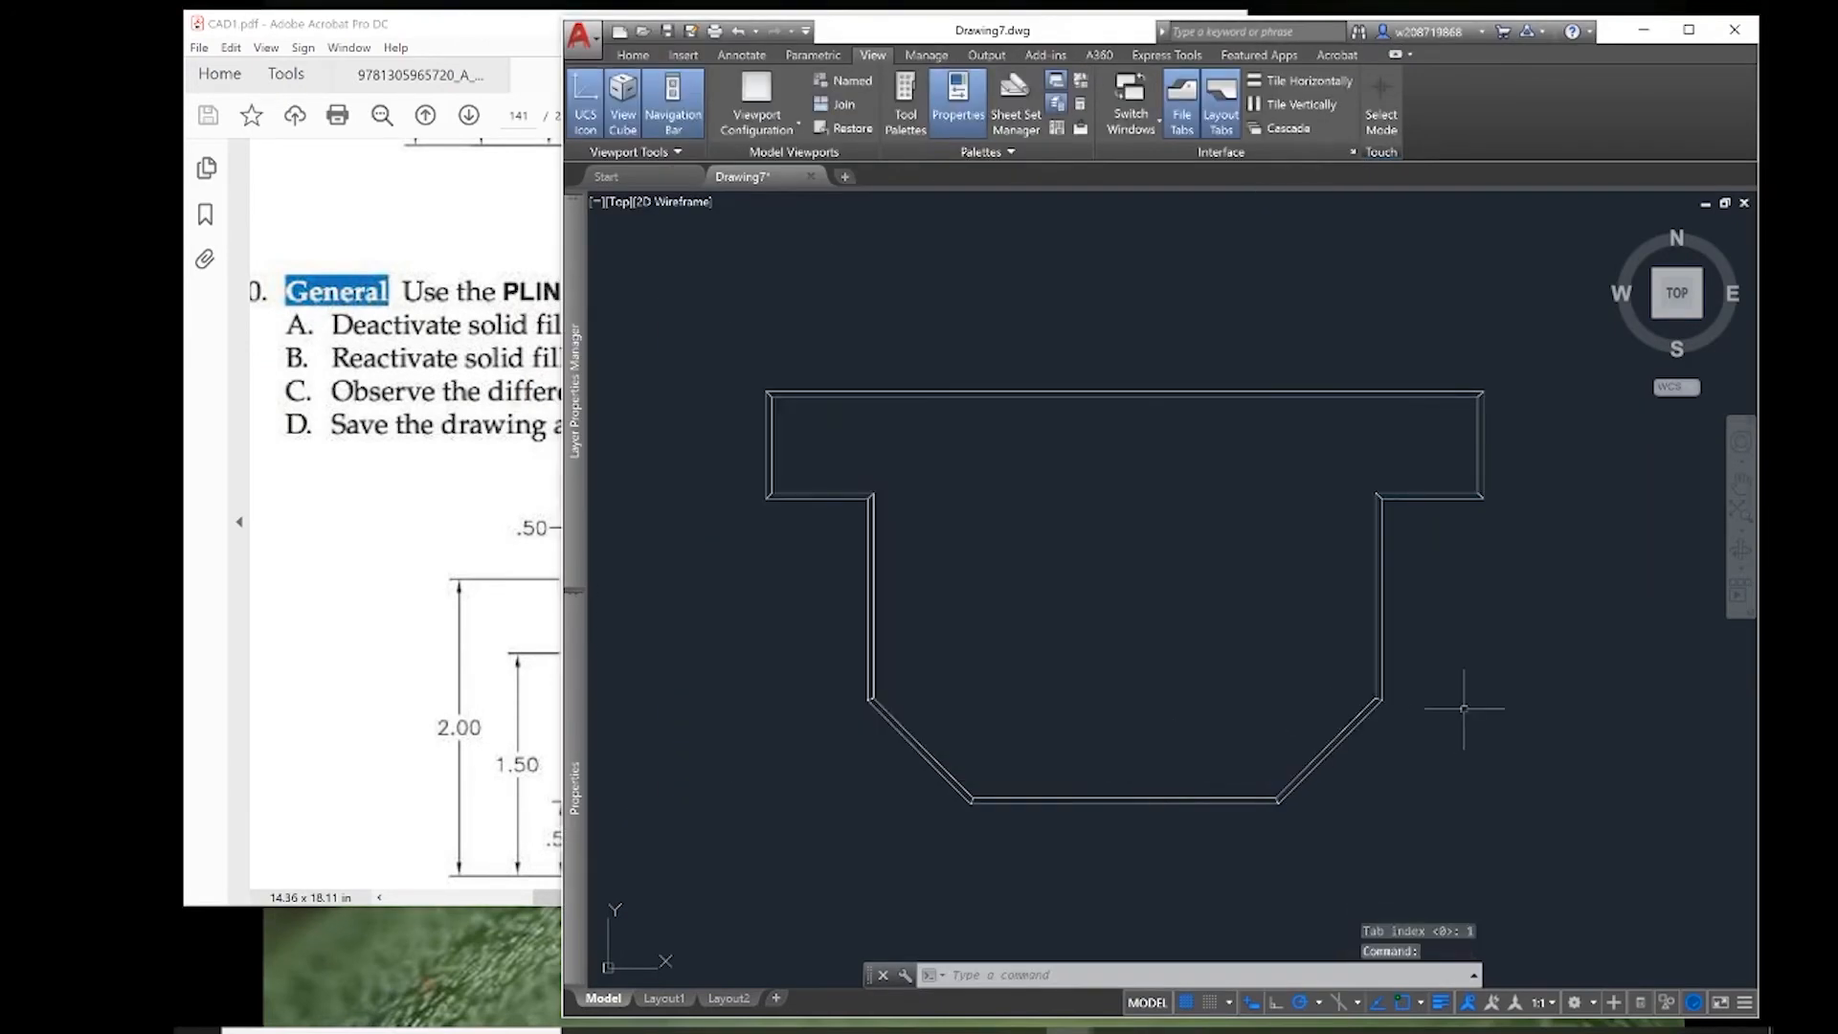
{"action": "type", "text": "regen"}
{"action": "key", "text": "Return"}
- Review the P4-10 figure in the PDF and assign the outline polyline to the Shape layer
{"action": "left_click", "coordinate": [463, 623]}
{"action": "left_click_drag", "start_coordinate": [815, 638], "coordinate": [771, 504]}
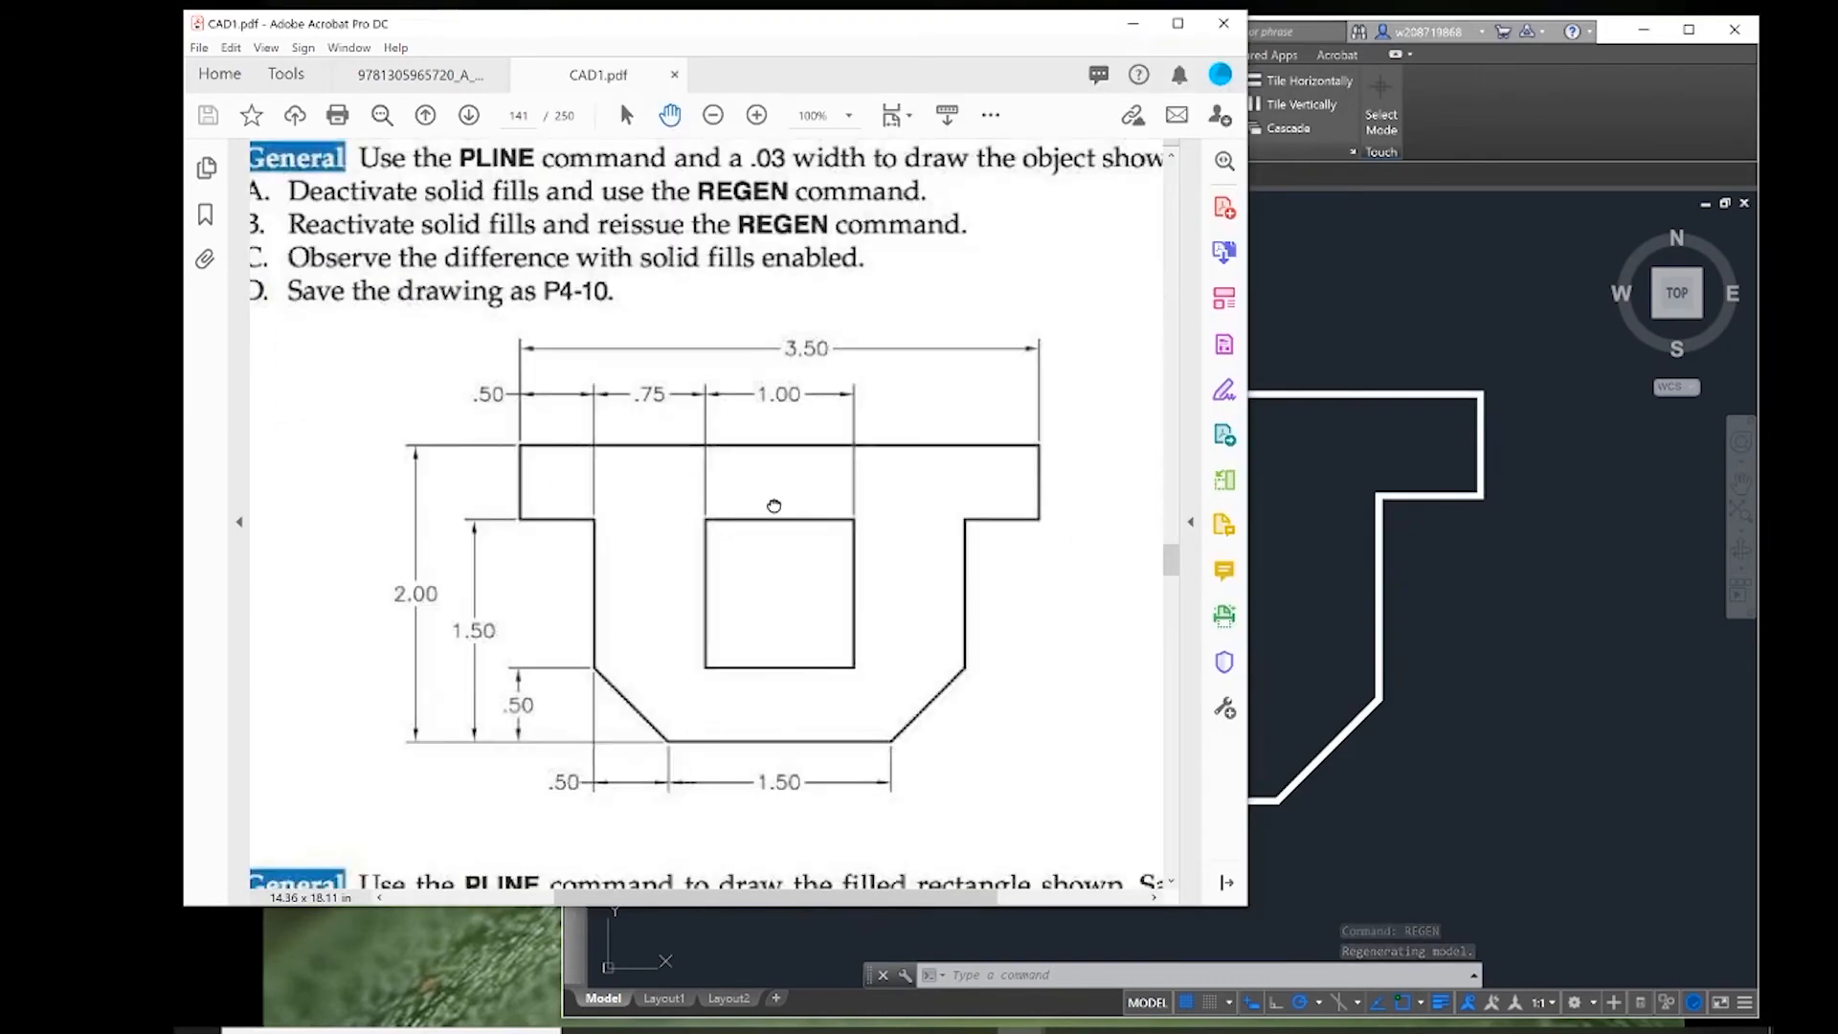
{"action": "left_click", "coordinate": [1442, 725]}
{"action": "left_click", "coordinate": [633, 54]}
{"action": "left_click", "coordinate": [1559, 291]}
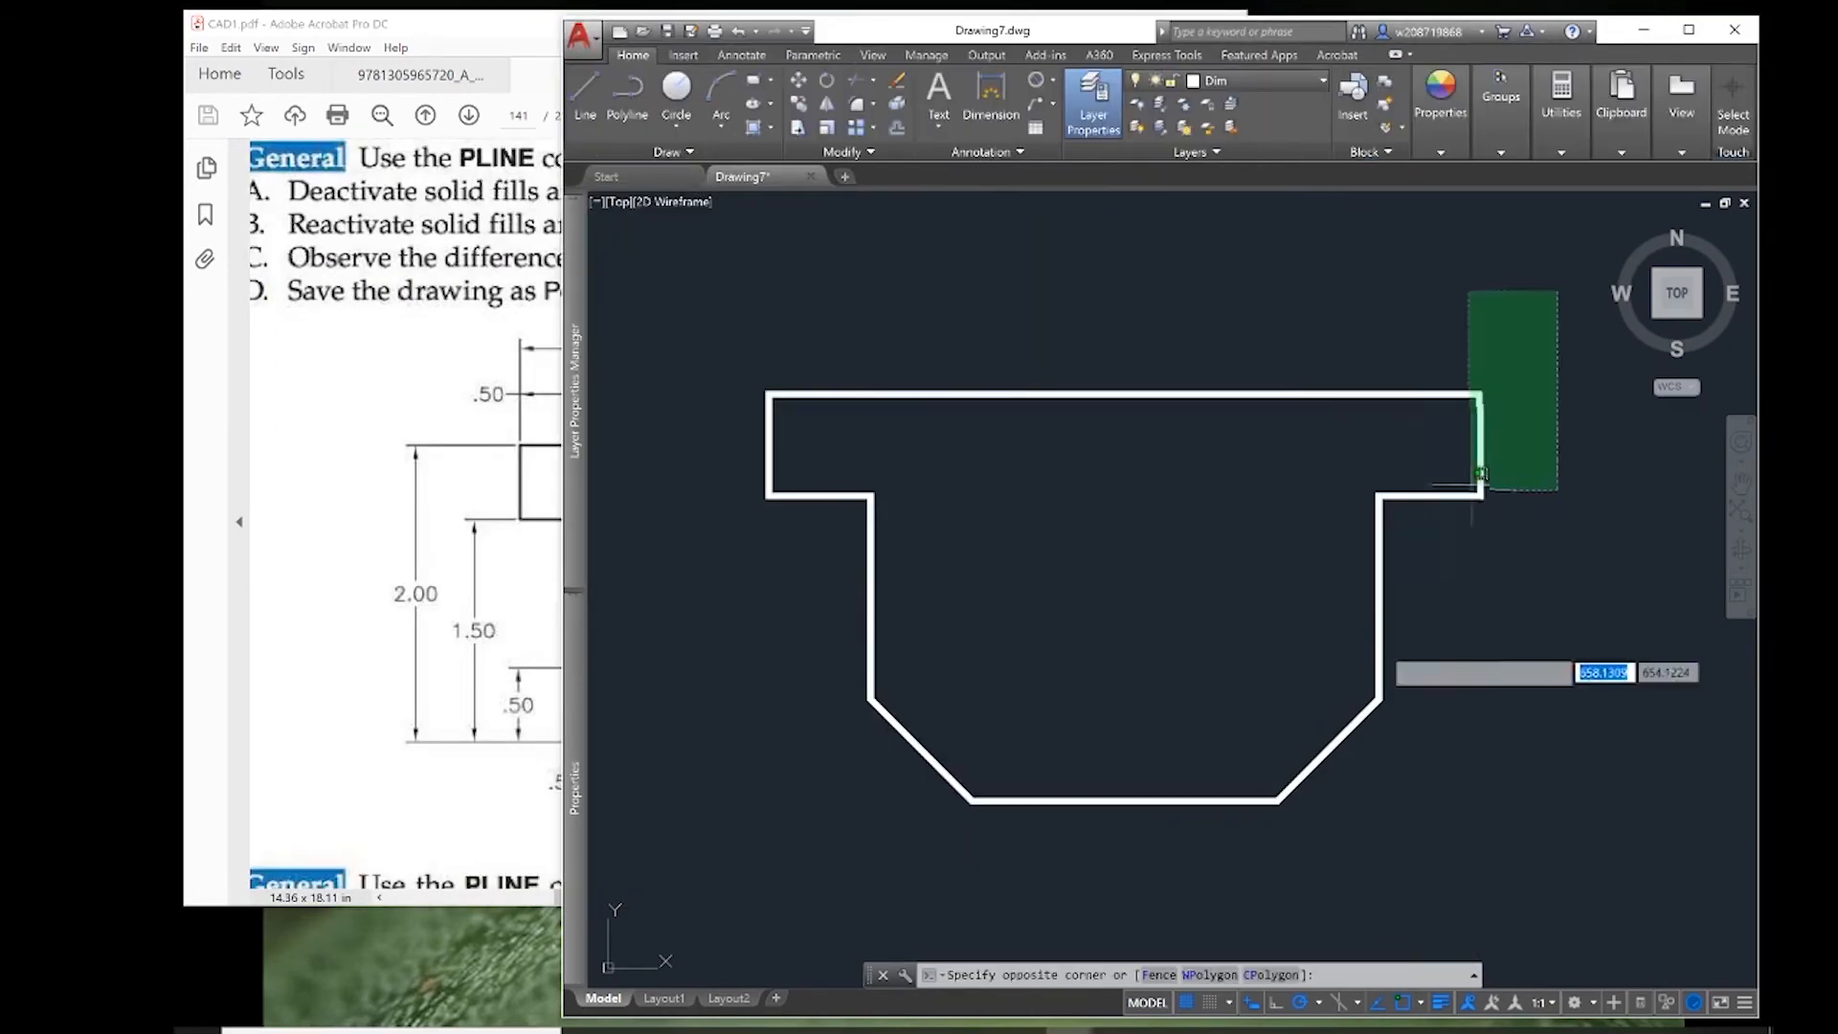
{"action": "left_click", "coordinate": [1371, 636]}
{"action": "left_click", "coordinate": [1261, 85]}
{"action": "left_click", "coordinate": [1262, 177]}
- Clear the outline selection and make Shape the current layer
{"action": "left_click", "coordinate": [1244, 268]}
{"action": "left_click", "coordinate": [1241, 239]}
{"action": "left_click", "coordinate": [1262, 82]}
{"action": "left_click", "coordinate": [1261, 177]}
{"action": "key", "text": "Escape"}
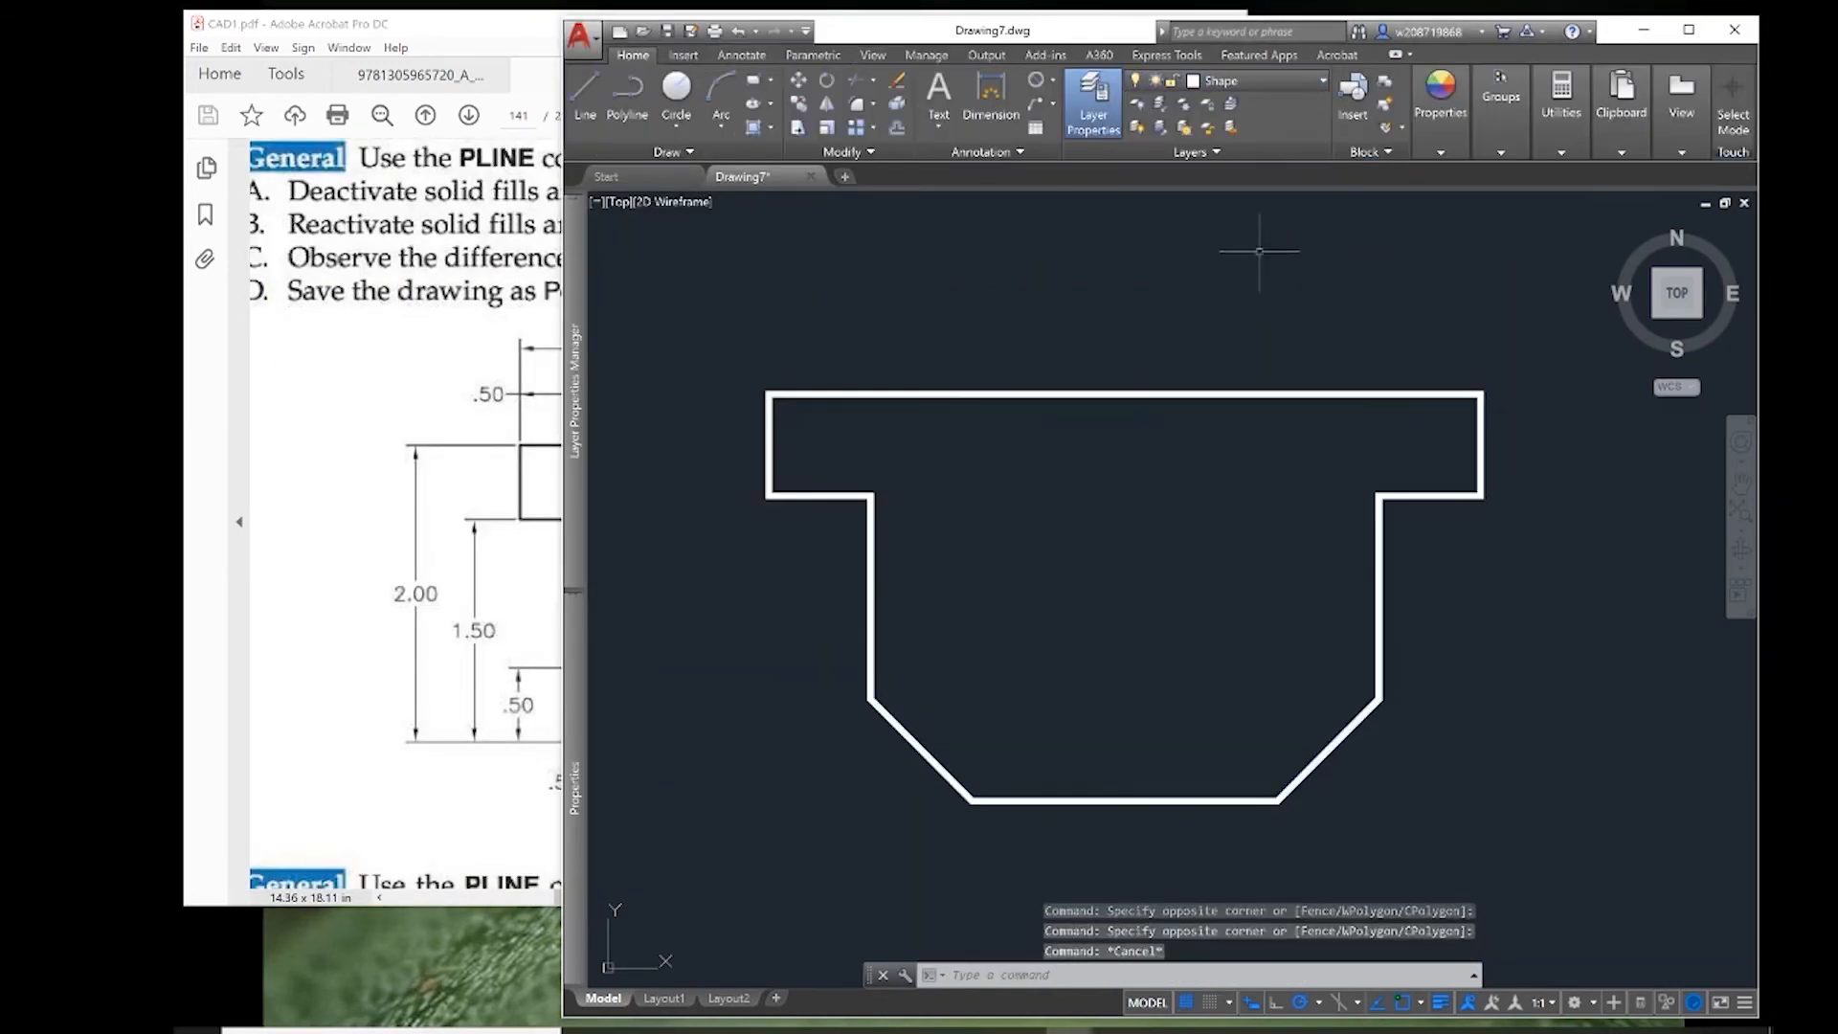
- Dimension the outline's overall width above its upper edge and the left shoulder's width below that dimension, checking the PDF figure
{"action": "left_click", "coordinate": [990, 96]}
{"action": "left_click", "coordinate": [768, 394]}
{"action": "left_click", "coordinate": [1481, 394]}
{"action": "left_click", "coordinate": [1407, 263]}
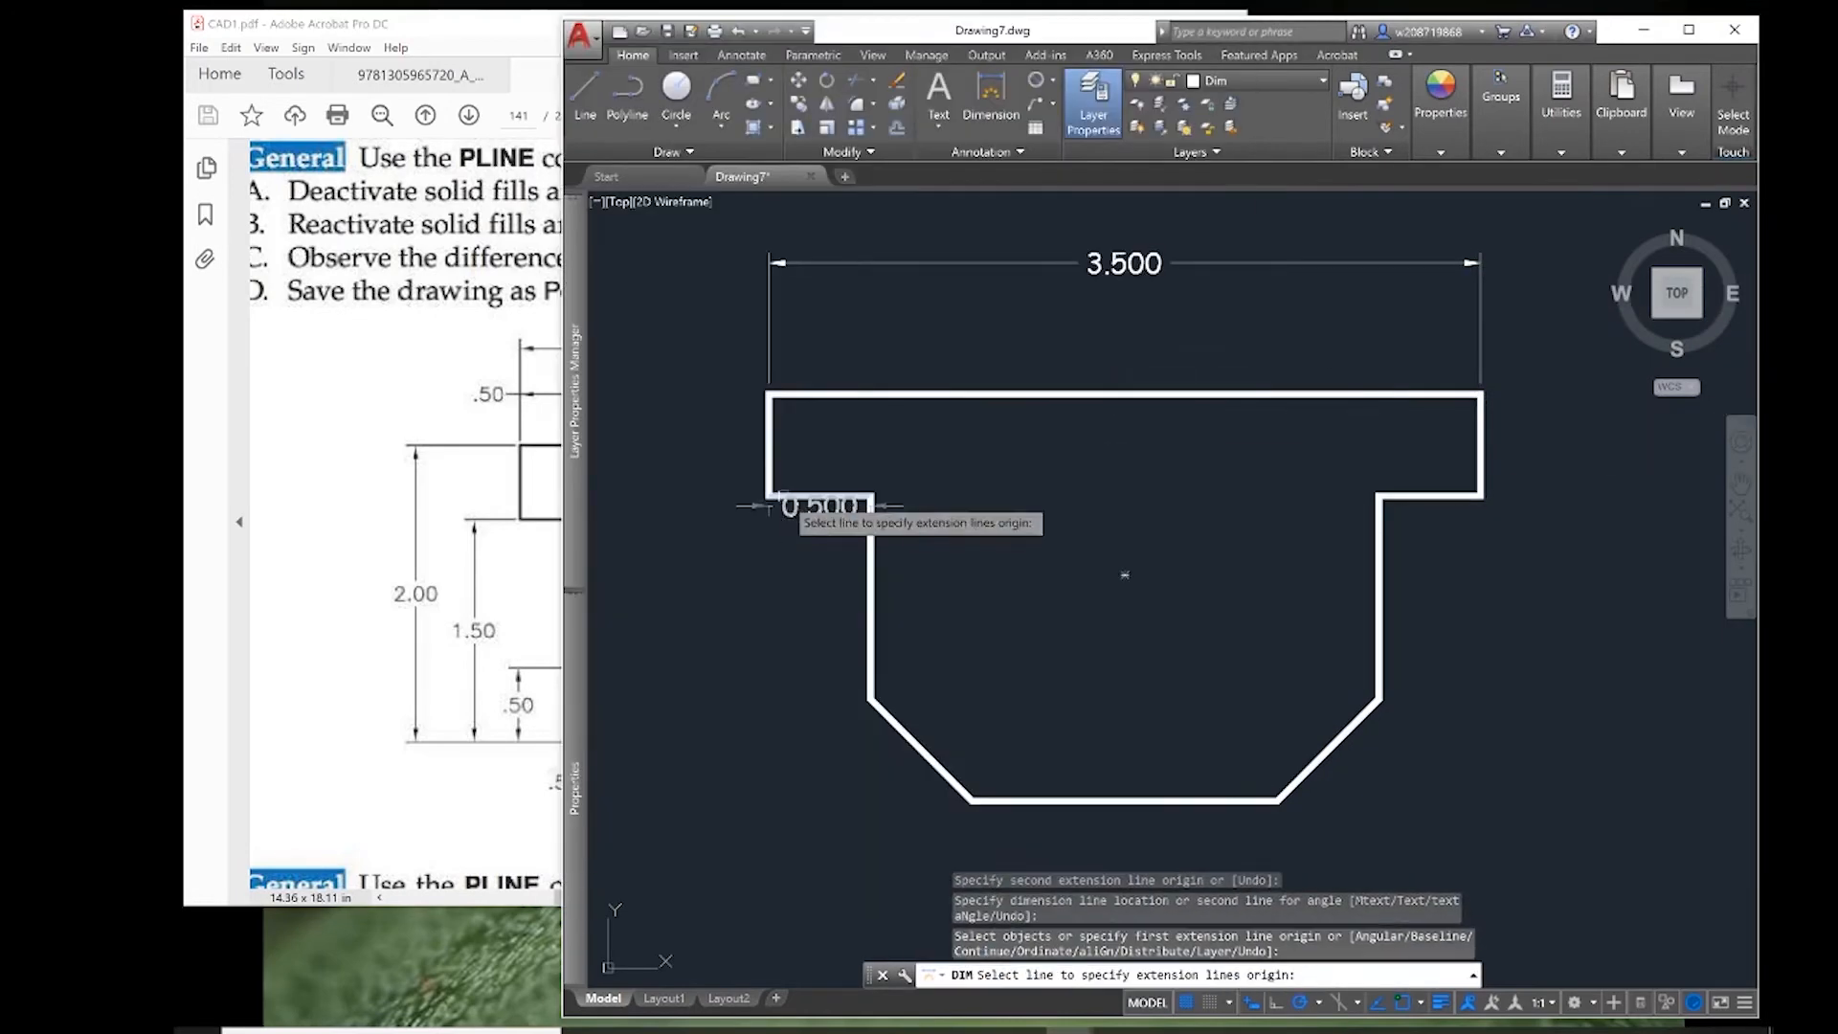
{"action": "left_click", "coordinate": [769, 394]}
{"action": "left_click", "coordinate": [871, 495]}
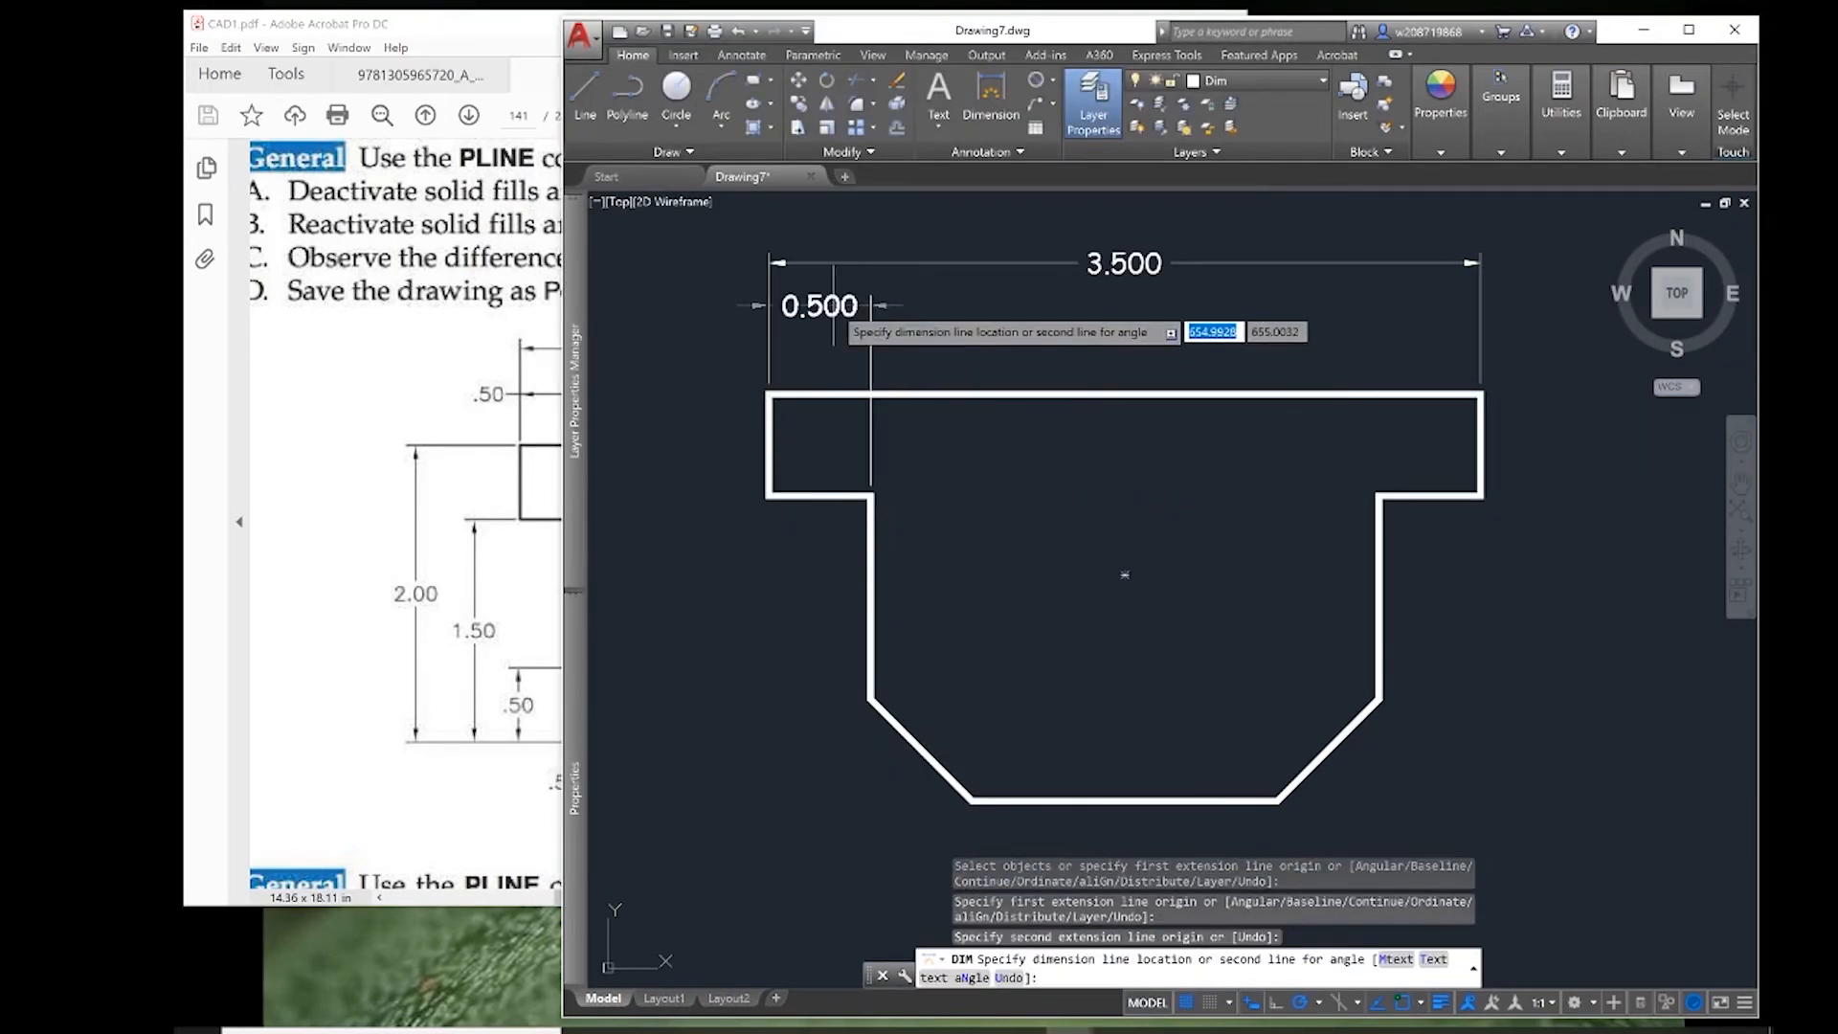
{"action": "left_click", "coordinate": [833, 309]}
{"action": "left_click", "coordinate": [527, 320]}
{"action": "left_click", "coordinate": [1317, 521]}
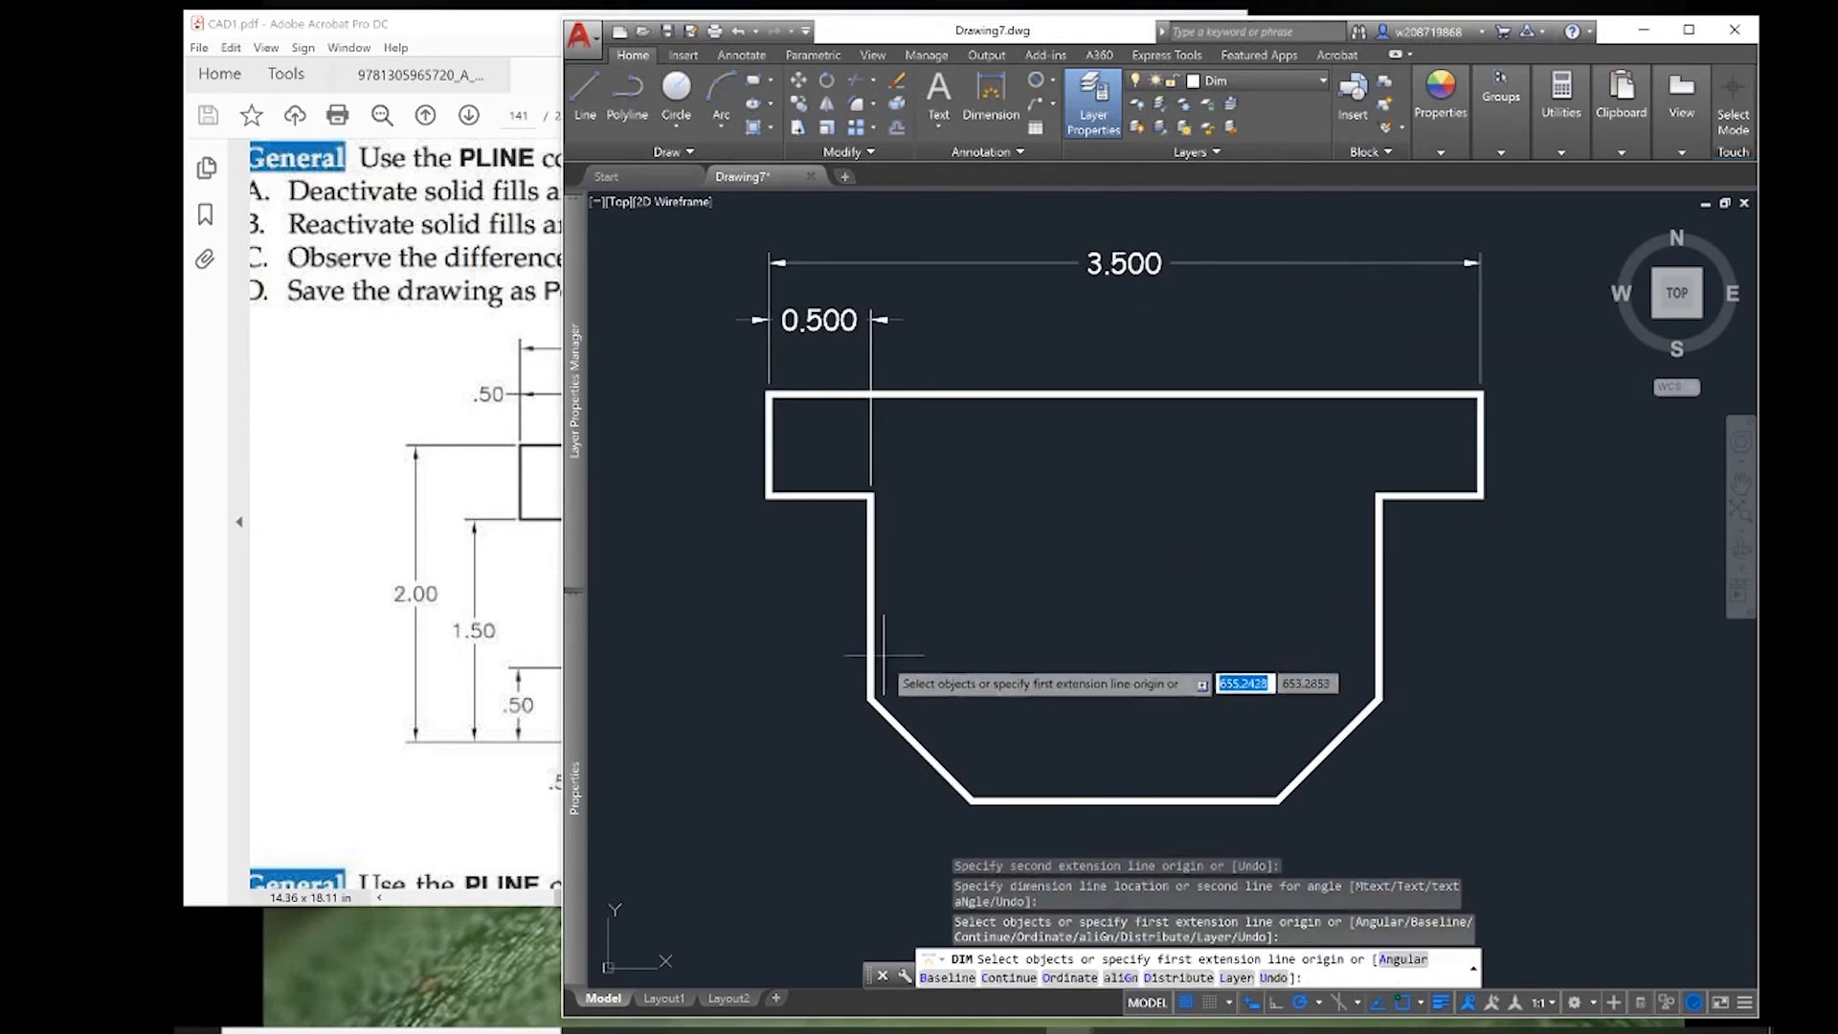
{"action": "left_click", "coordinate": [627, 91]}
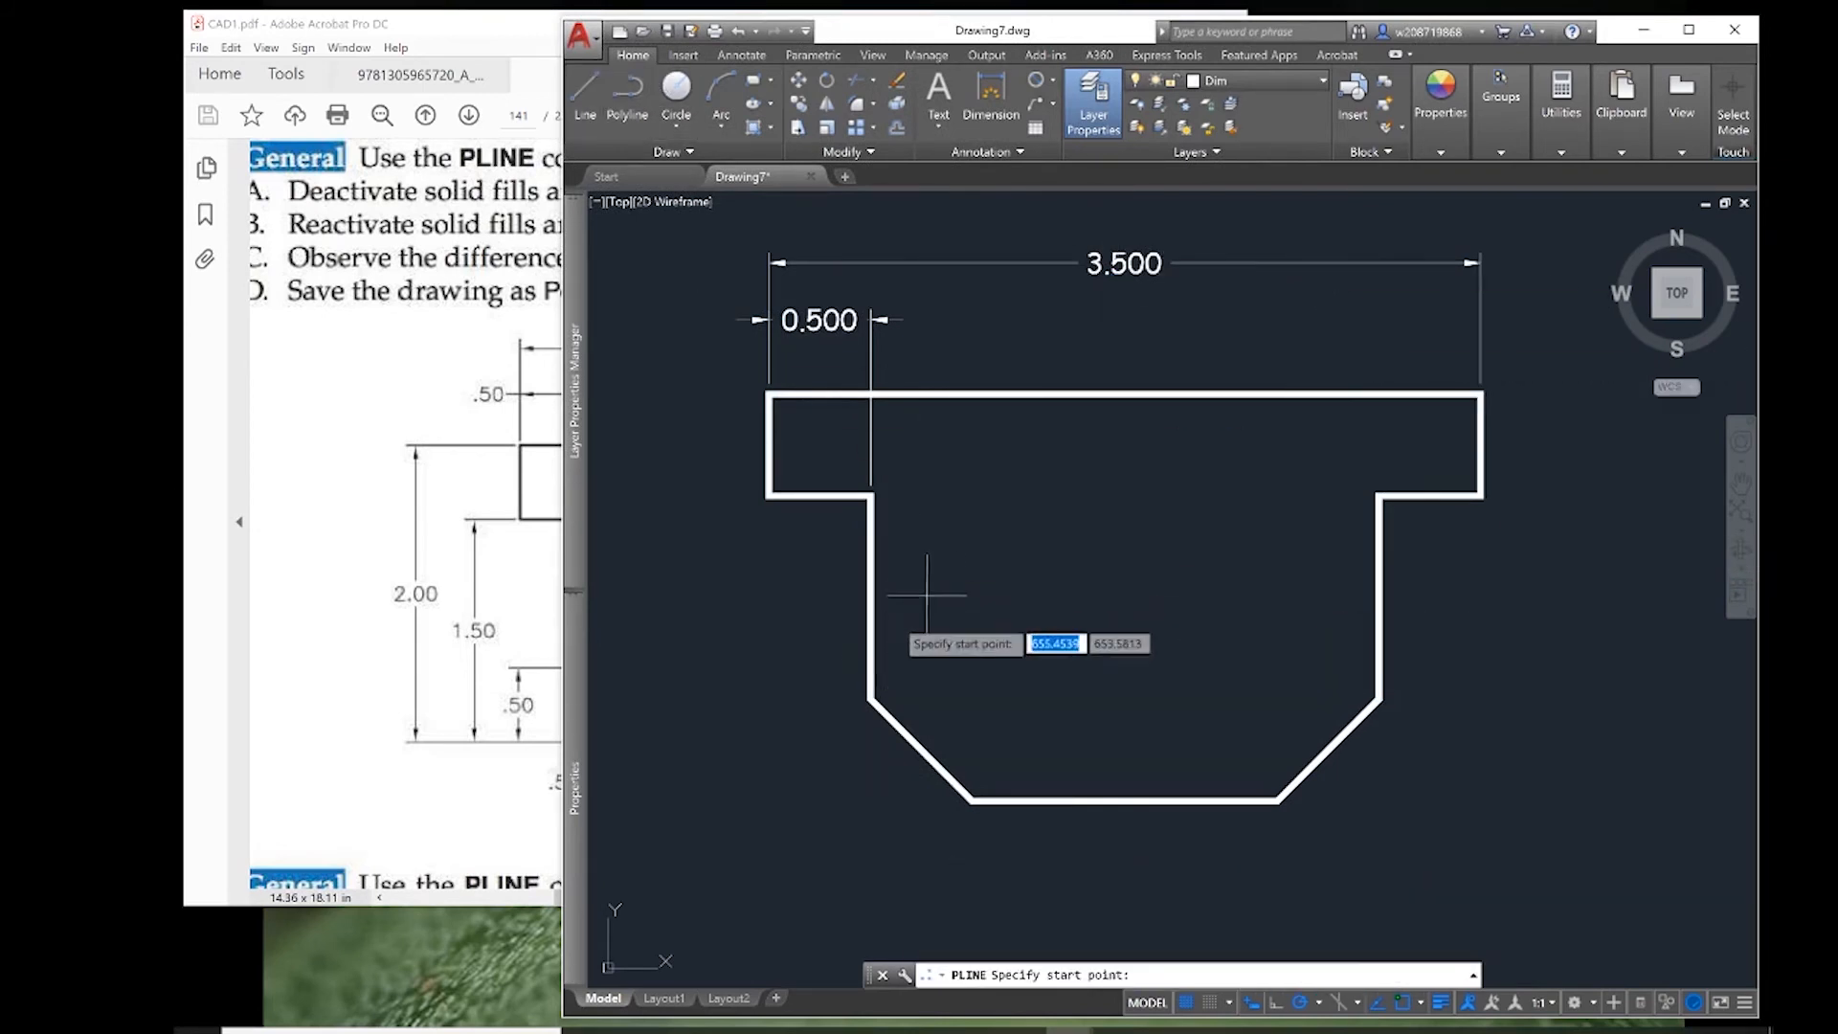
{"action": "left_click", "coordinate": [871, 494]}
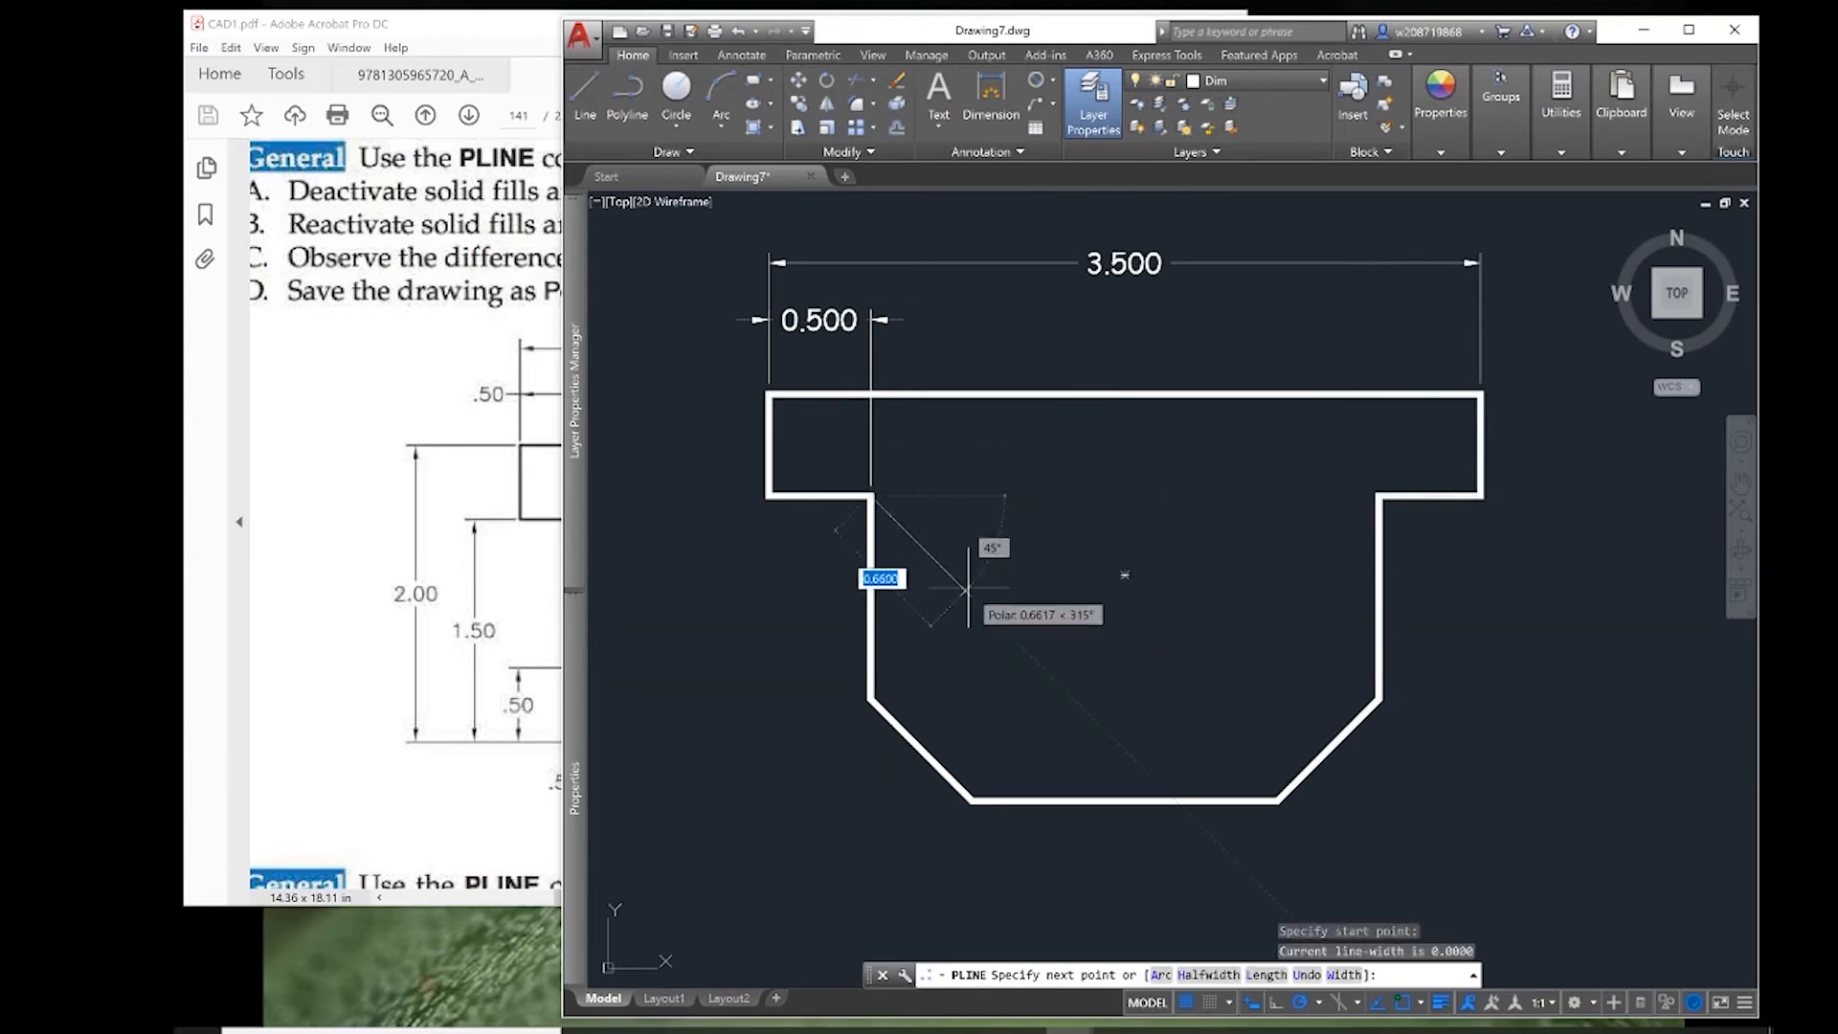
{"action": "key", "text": "Escape"}
- Draw a .75 horizontal construction line rightward from the outline's inner left shoulder corner
{"action": "left_click", "coordinate": [581, 108]}
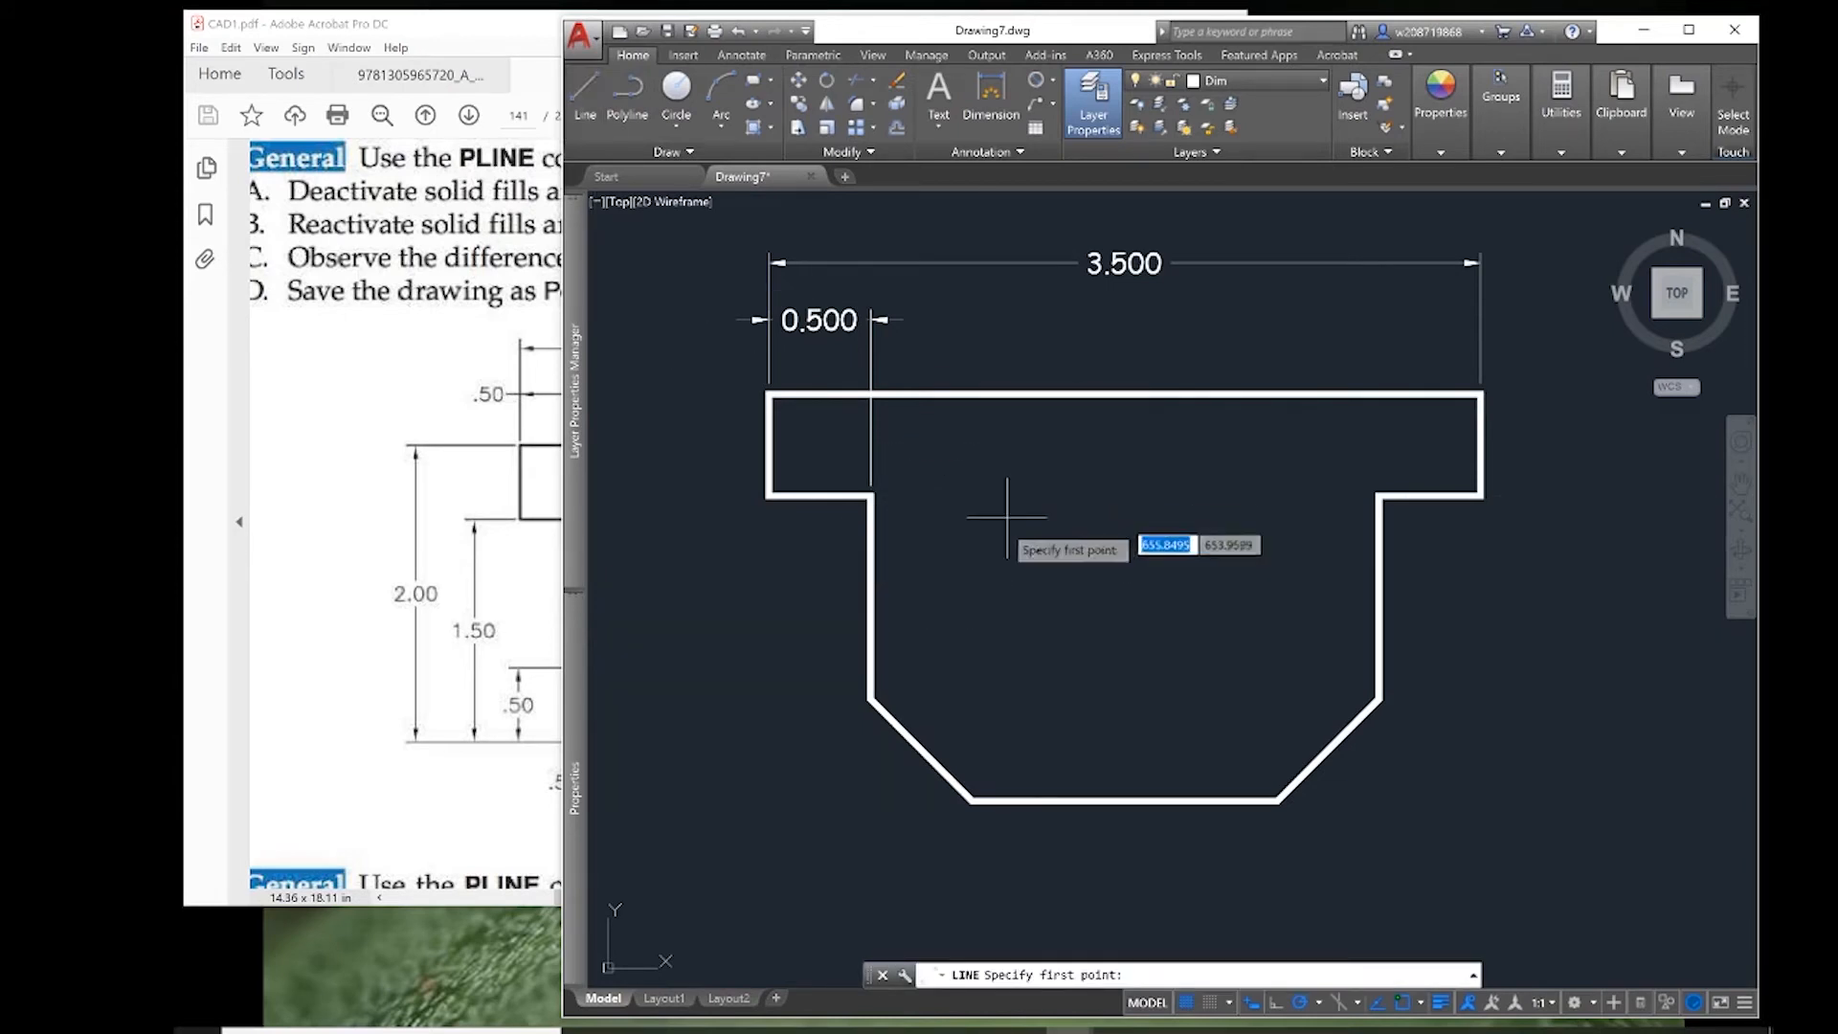
{"action": "left_click", "coordinate": [871, 494]}
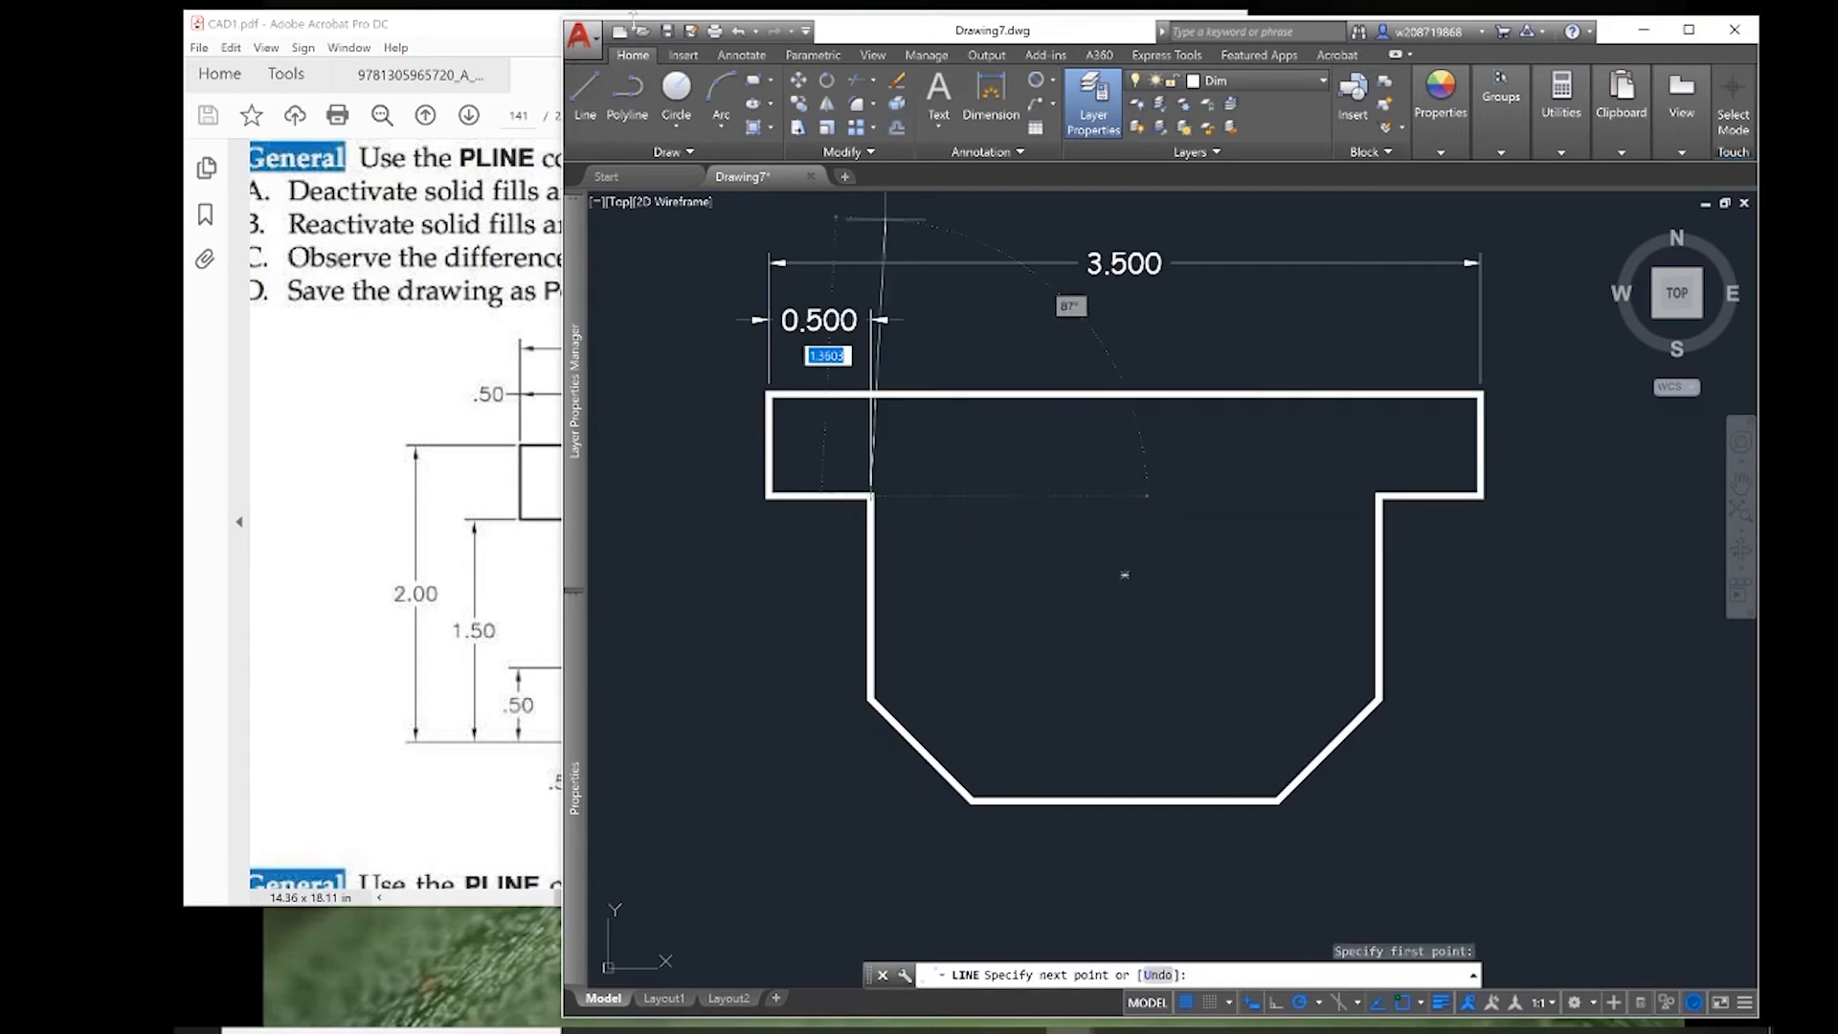
{"action": "key", "text": "alt+Tab"}
{"action": "key", "text": "alt+Tab"}
{"action": "type", "text": "7."}
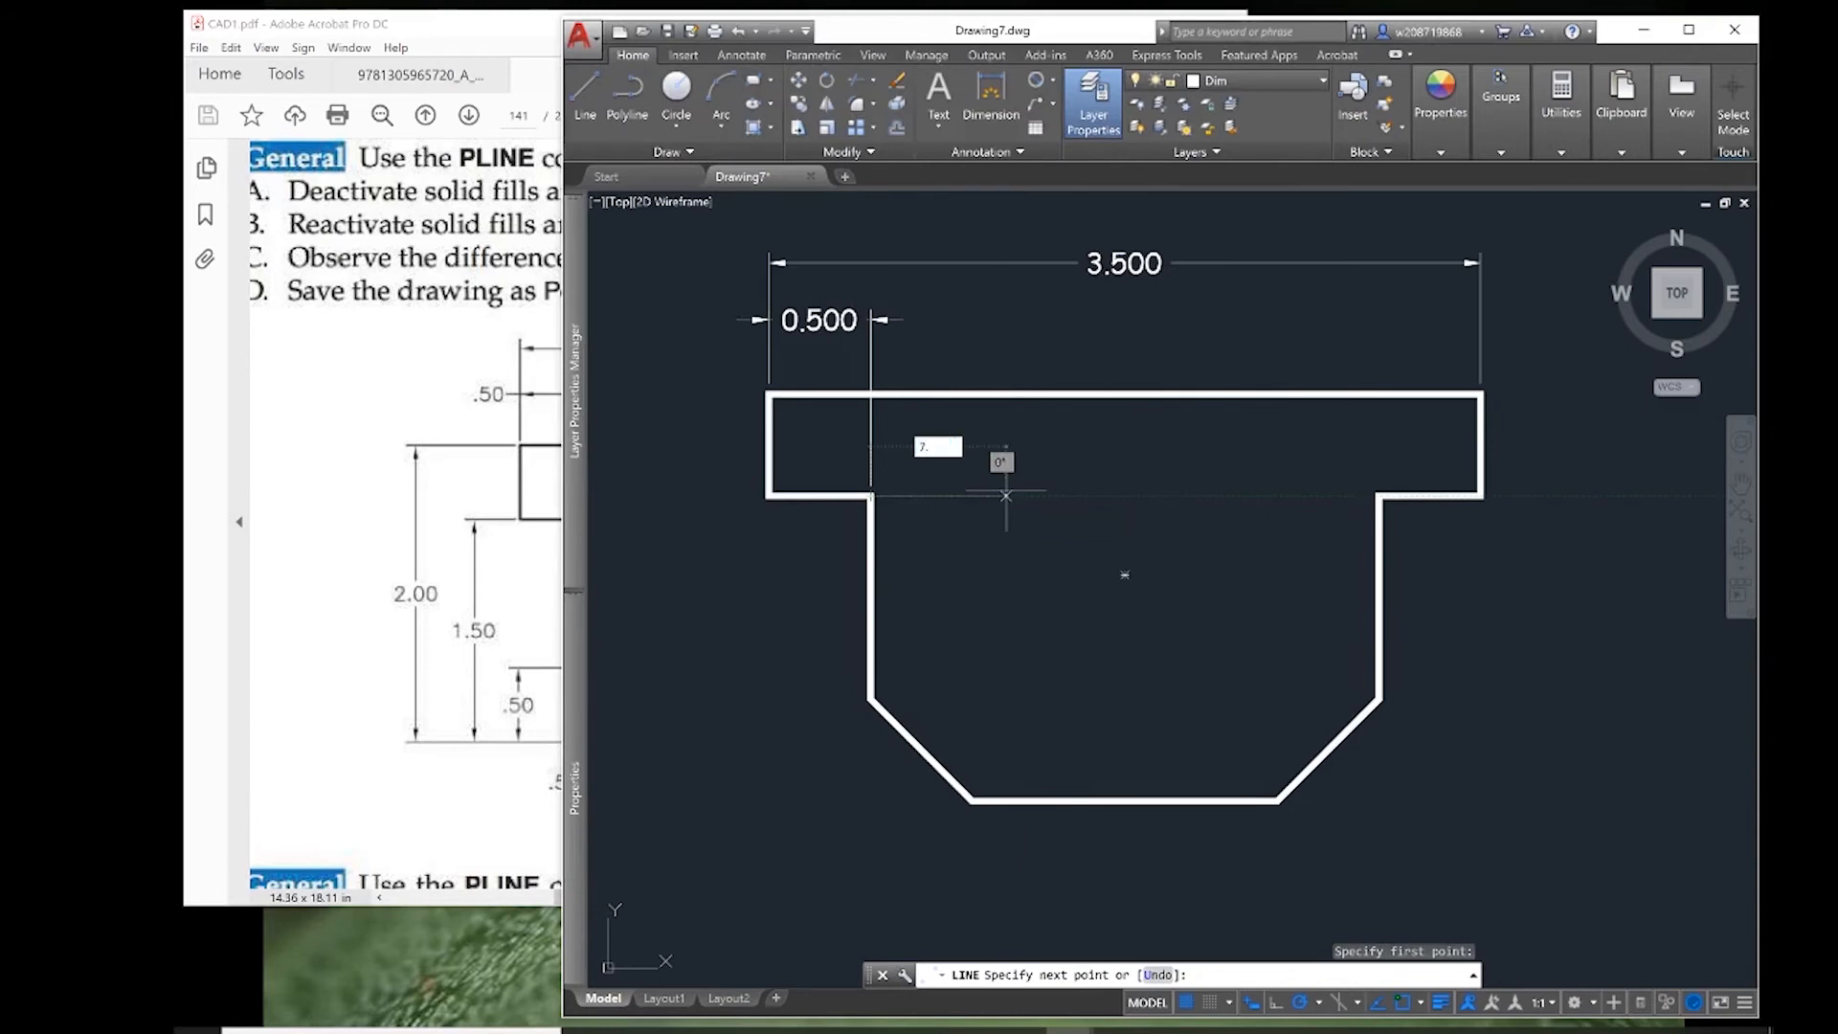
{"action": "type", "text": "5"}
{"action": "key", "text": "Return"}
{"action": "key", "text": "ctrl+z"}
{"action": "type", "text": ".75"}
{"action": "key", "text": "Return"}
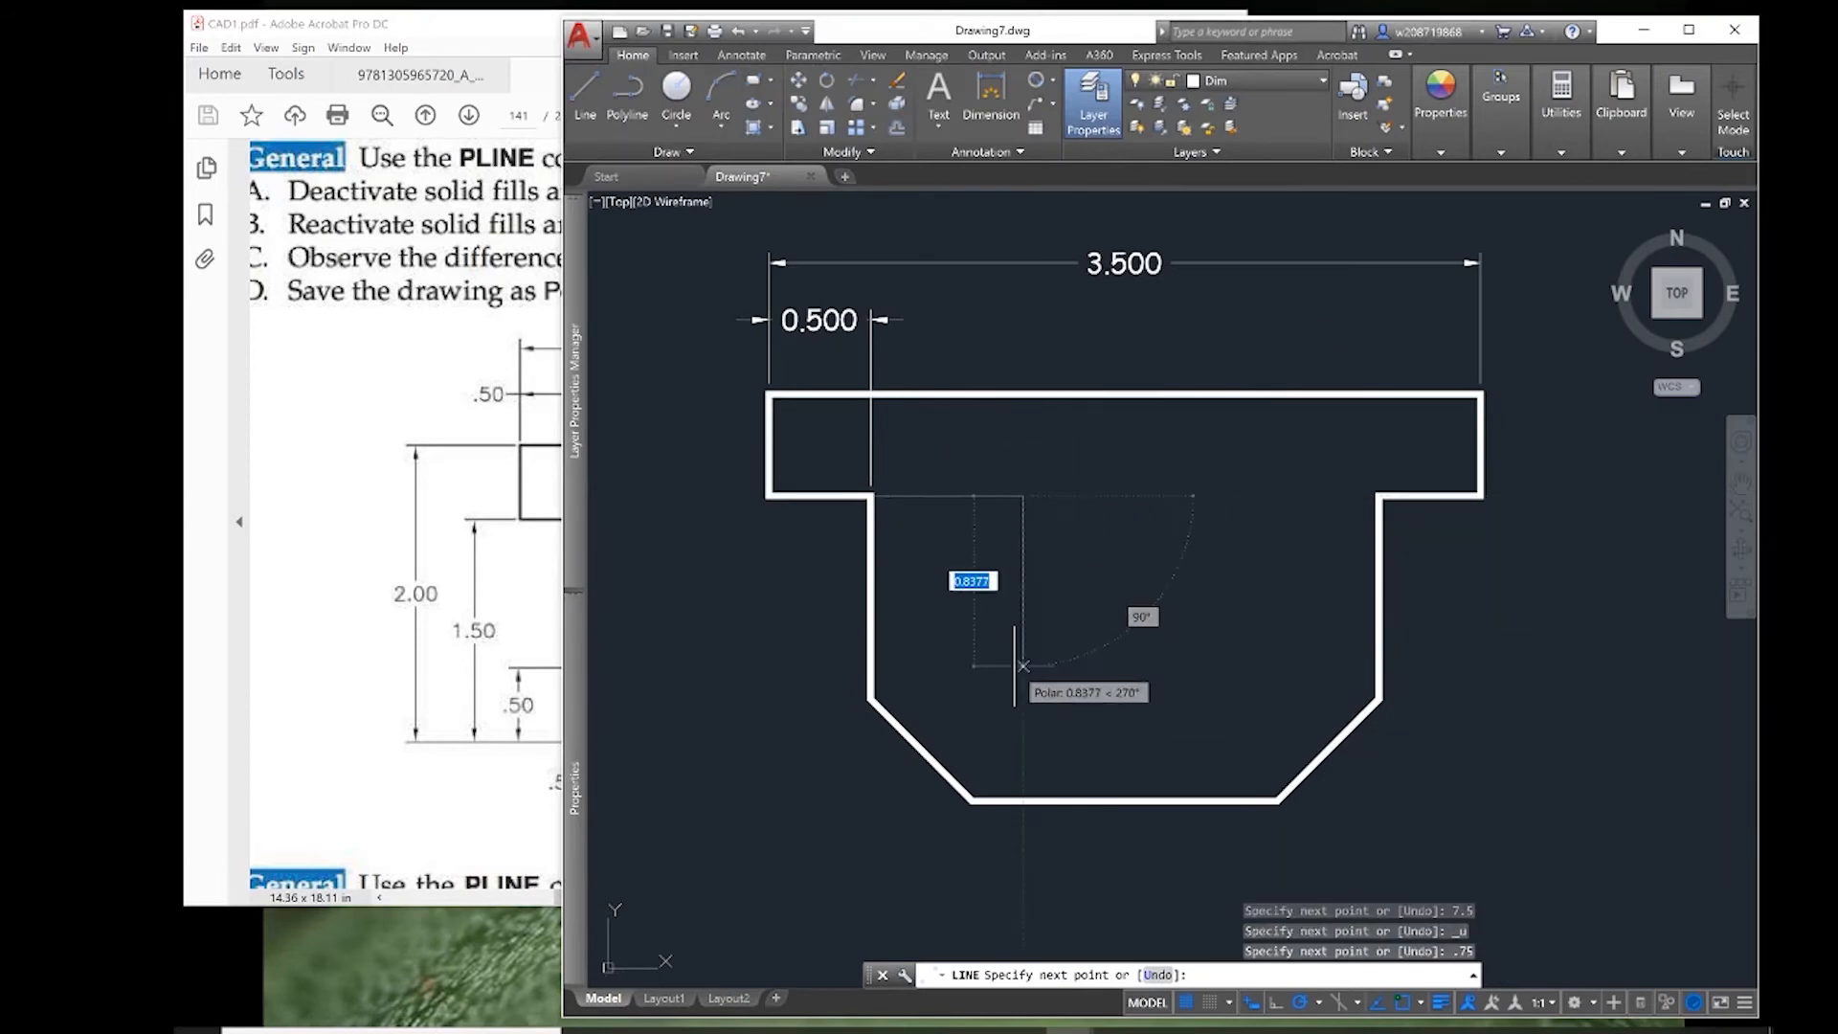
- Draw a 1 by 1 square with lines from the construction line's right end and erase the construction line
{"action": "type", "text": "1"}
{"action": "key", "text": "Return"}
{"action": "type", "text": "1"}
{"action": "key", "text": "Return"}
{"action": "key", "text": "Return"}
{"action": "key", "text": "Return"}
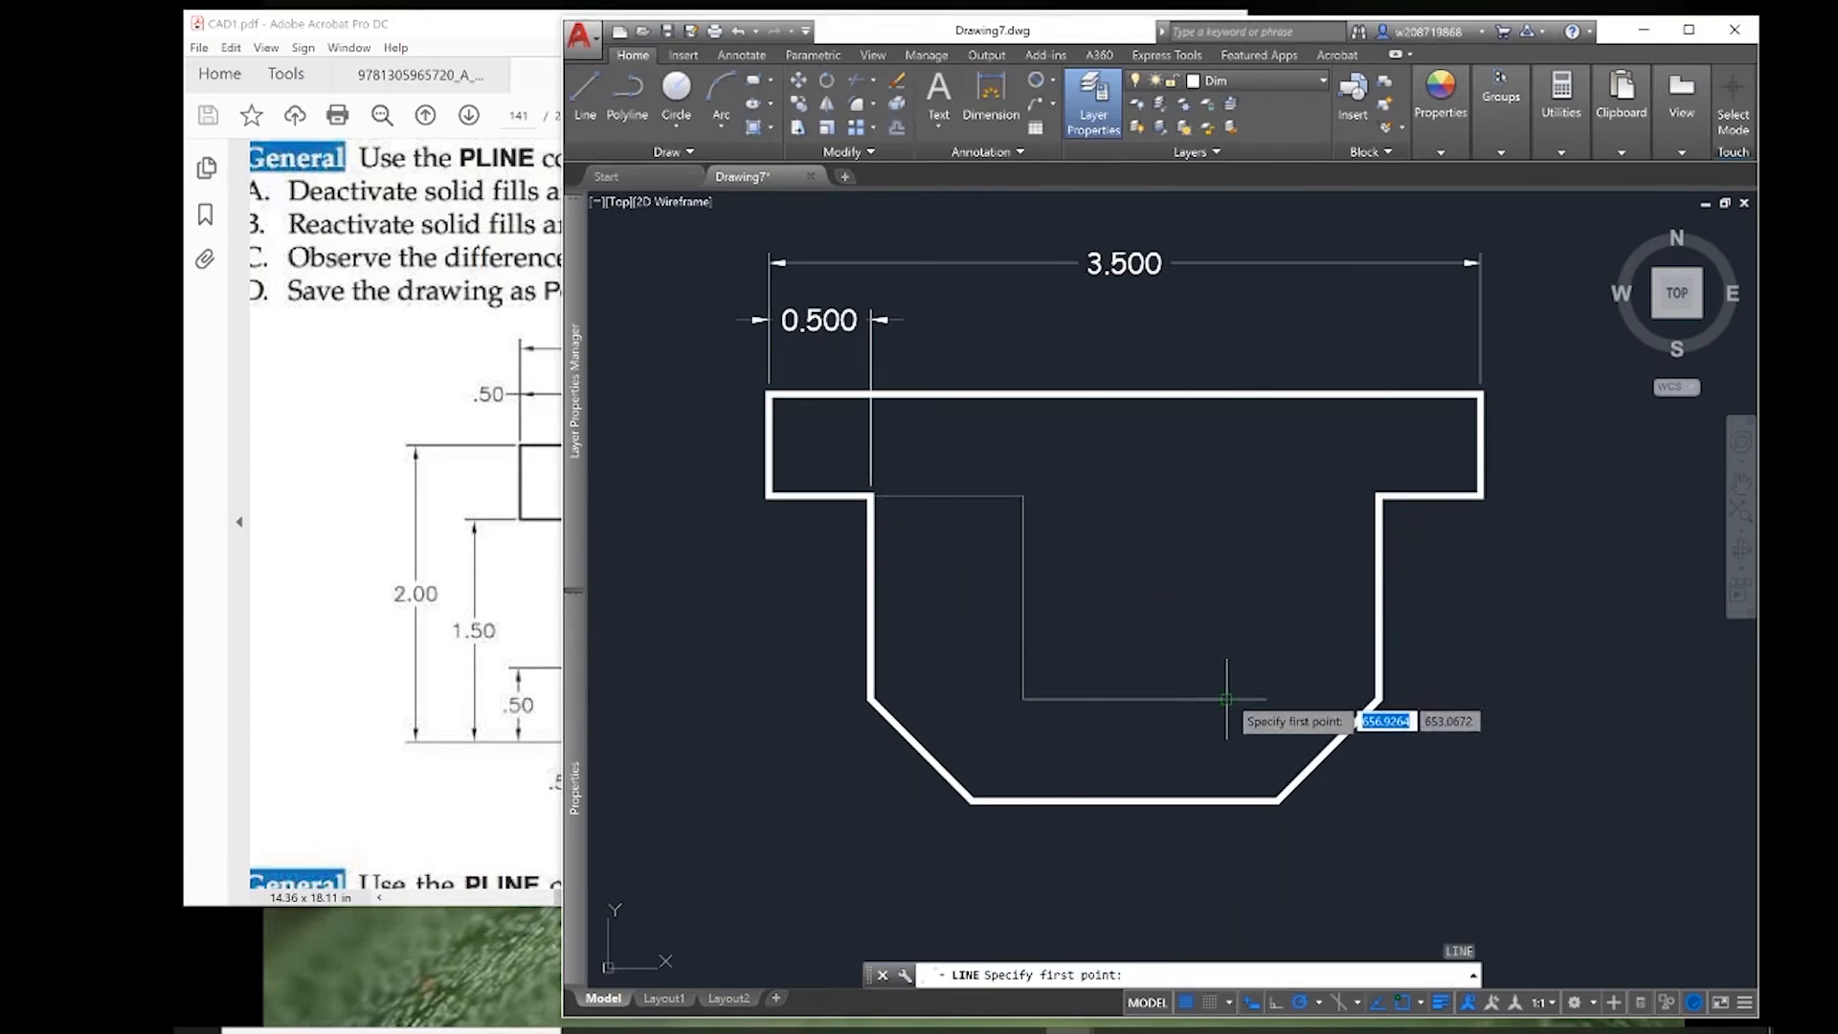
{"action": "left_click", "coordinate": [1226, 698]}
{"action": "type", "text": "1"}
{"action": "key", "text": "Return"}
{"action": "left_click", "coordinate": [1022, 496]}
{"action": "key", "text": "Return"}
{"action": "left_click", "coordinate": [932, 497]}
{"action": "key", "text": "Delete"}
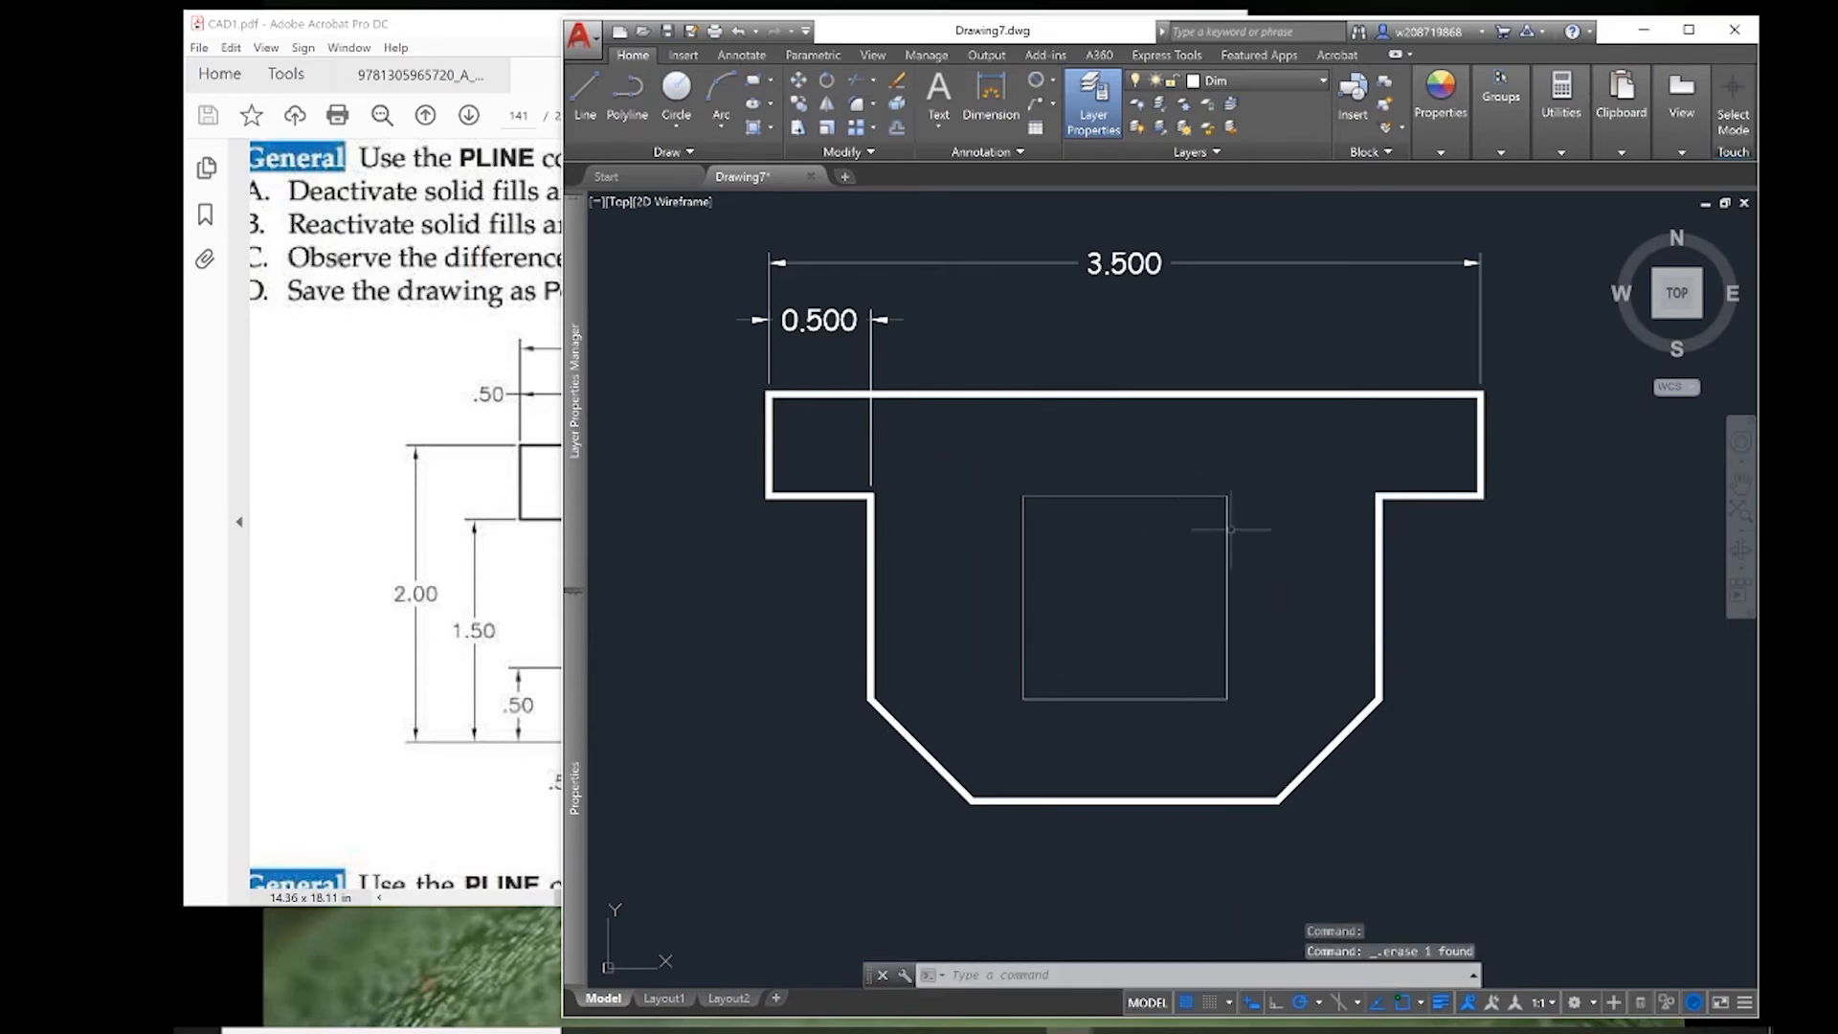
- Convert and join the inner square's four lines into one polyline with PEDIT, and set its width to .03
{"action": "type", "text": "pe"}
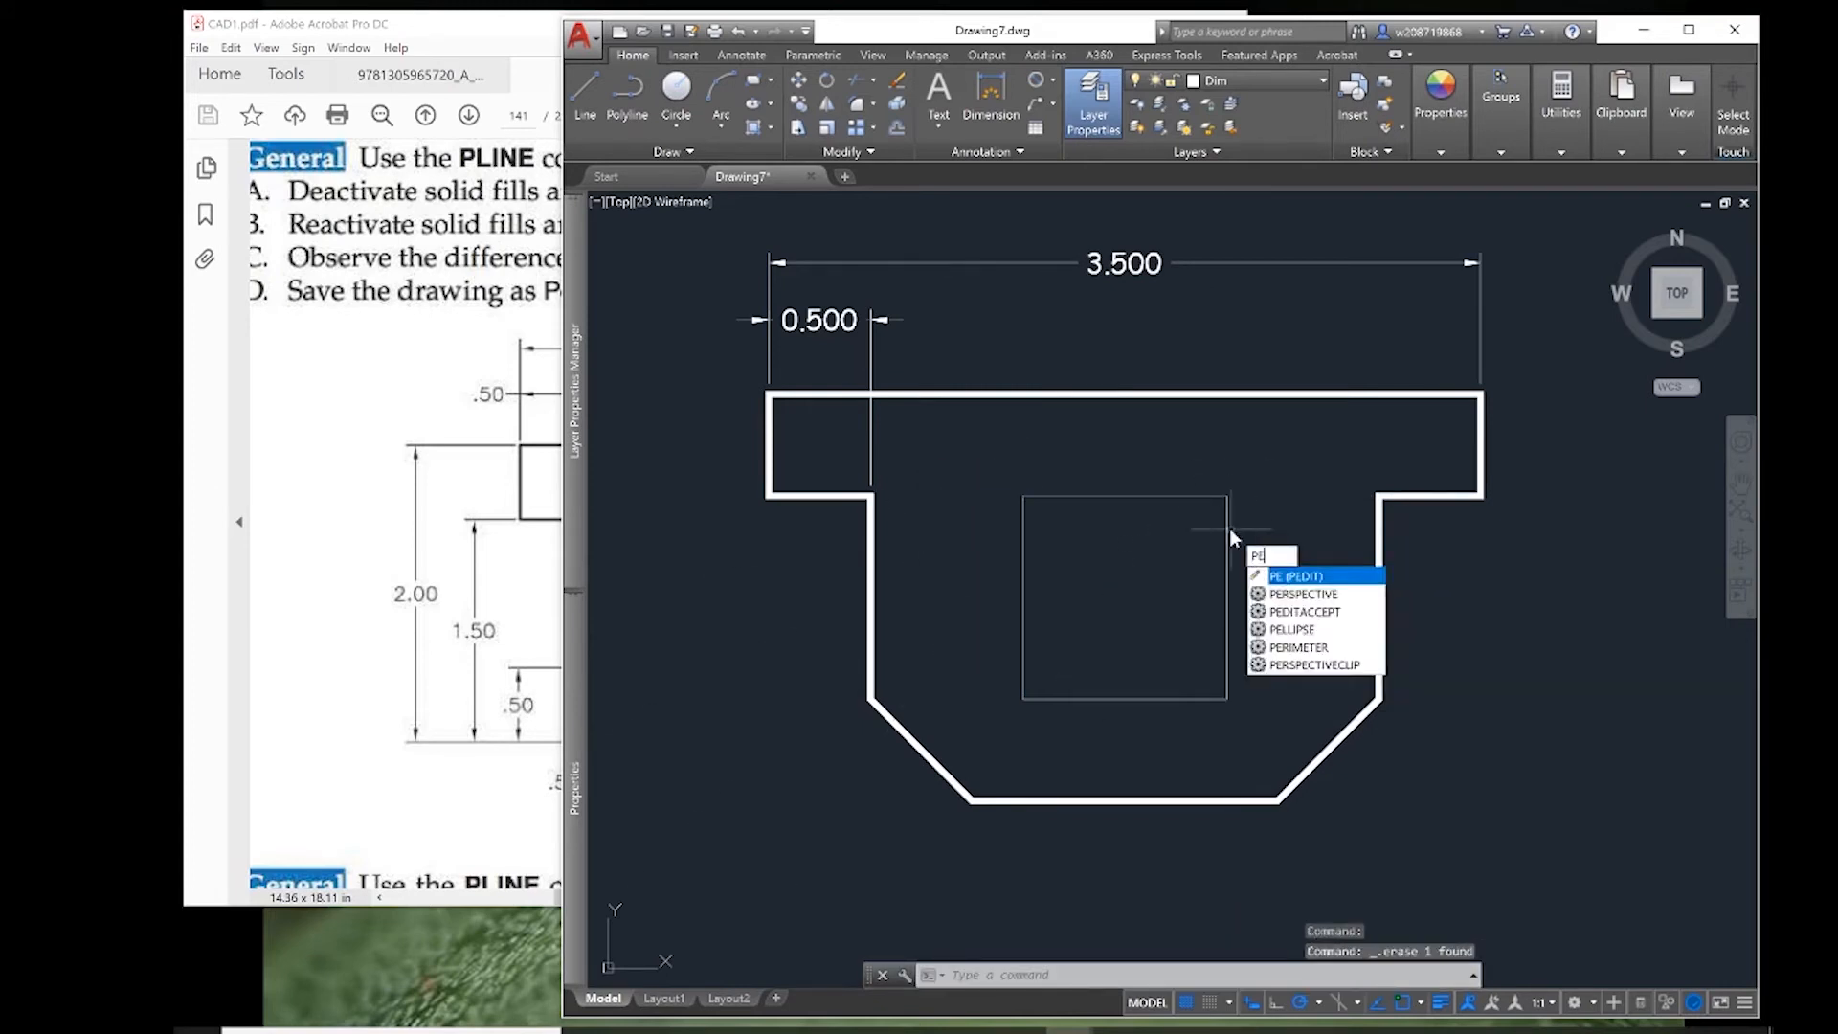
{"action": "key", "text": "Return"}
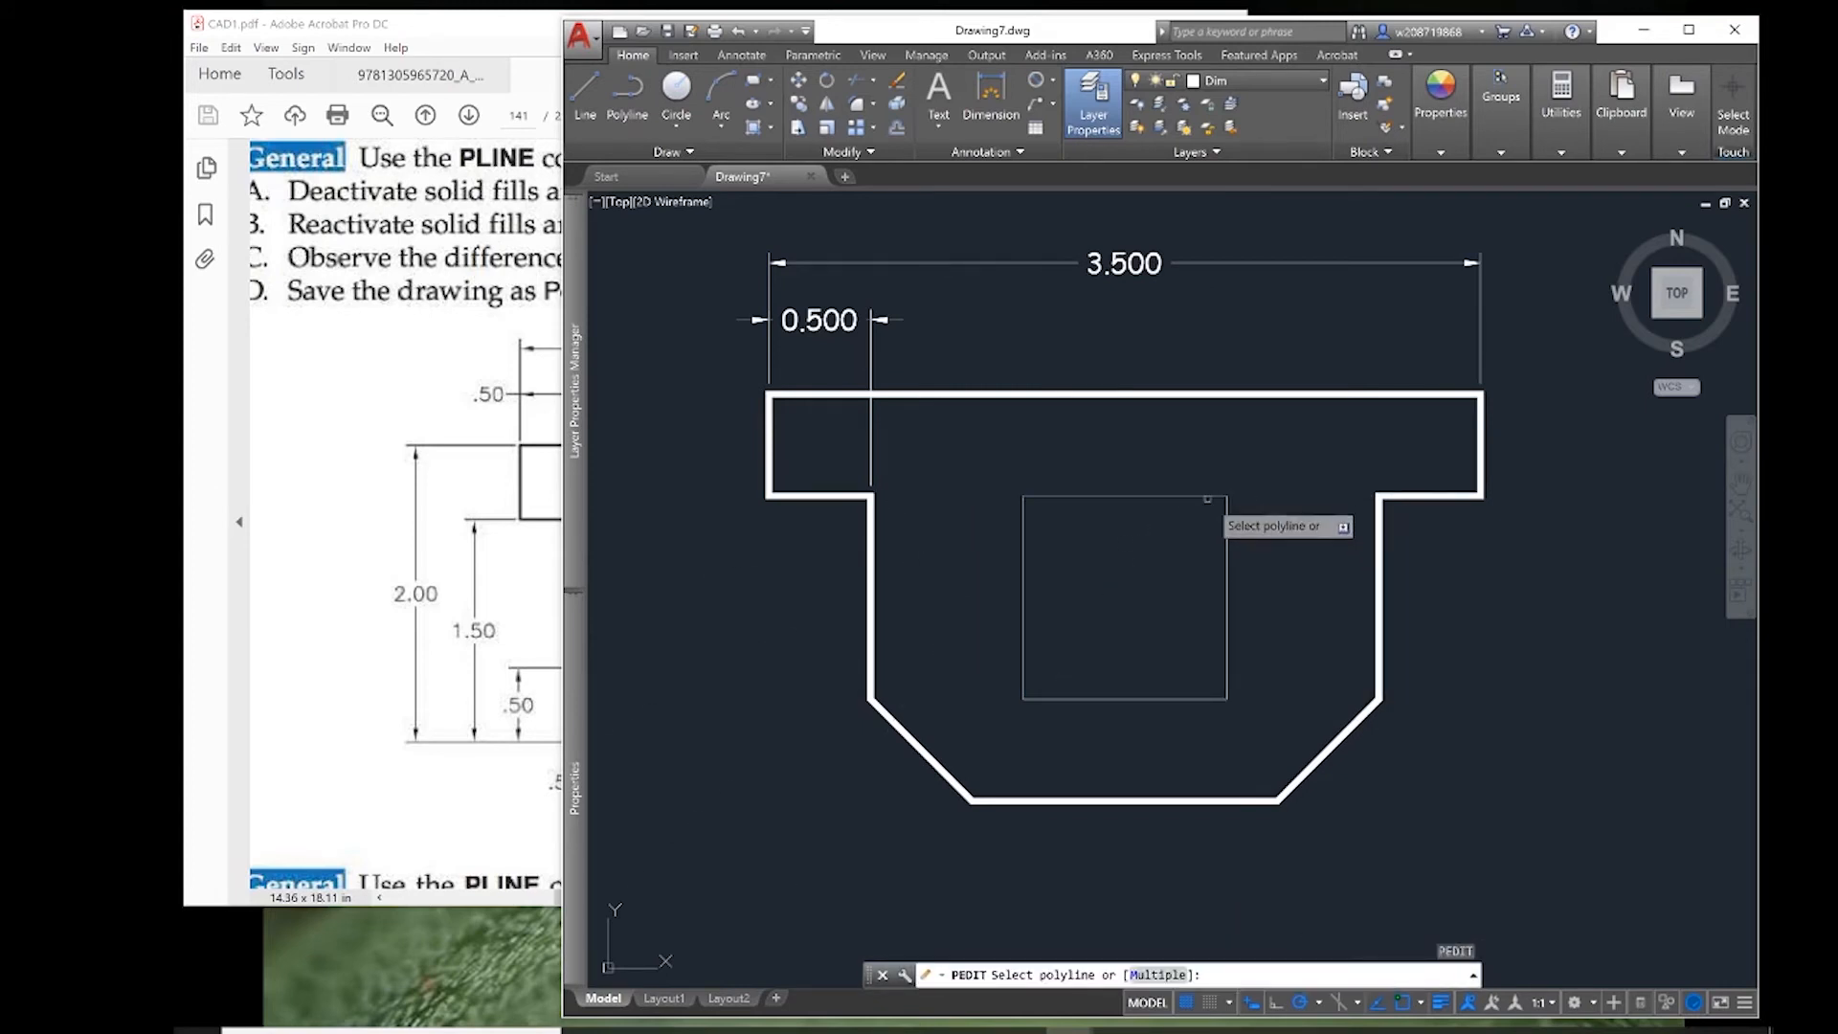
{"action": "left_click", "coordinate": [1206, 496]}
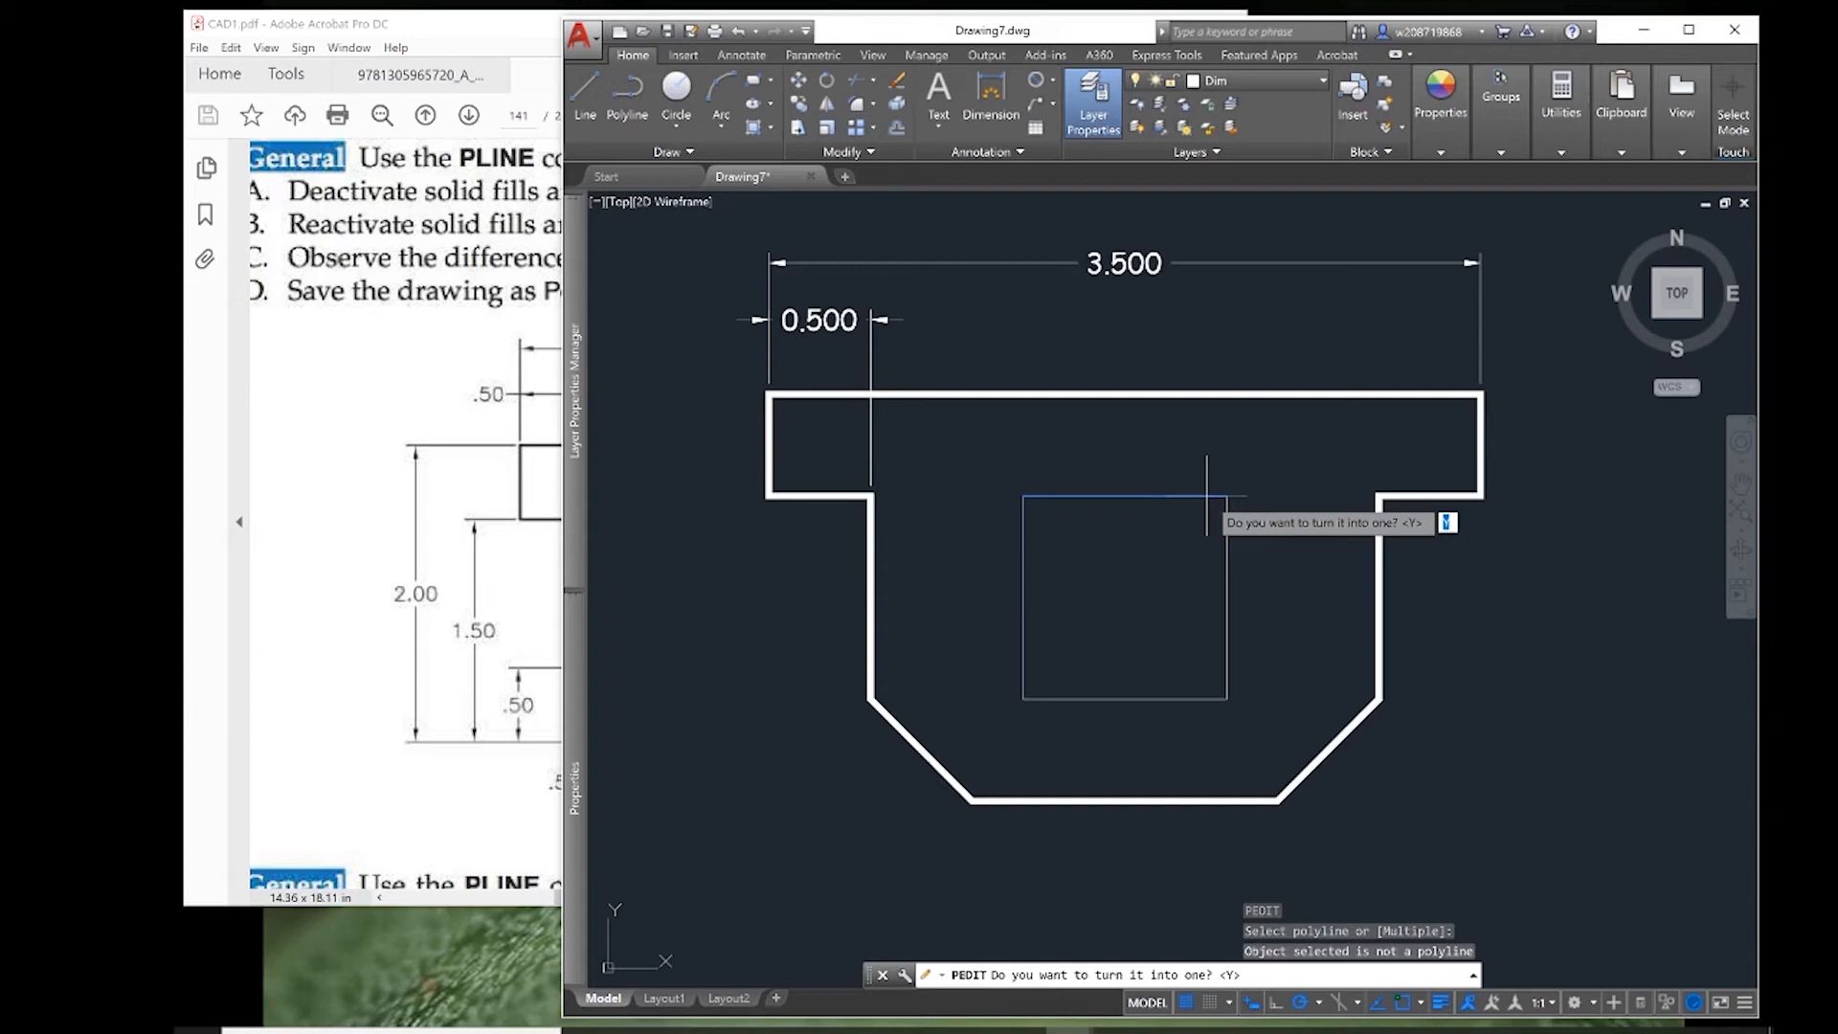
{"action": "key", "text": "Return"}
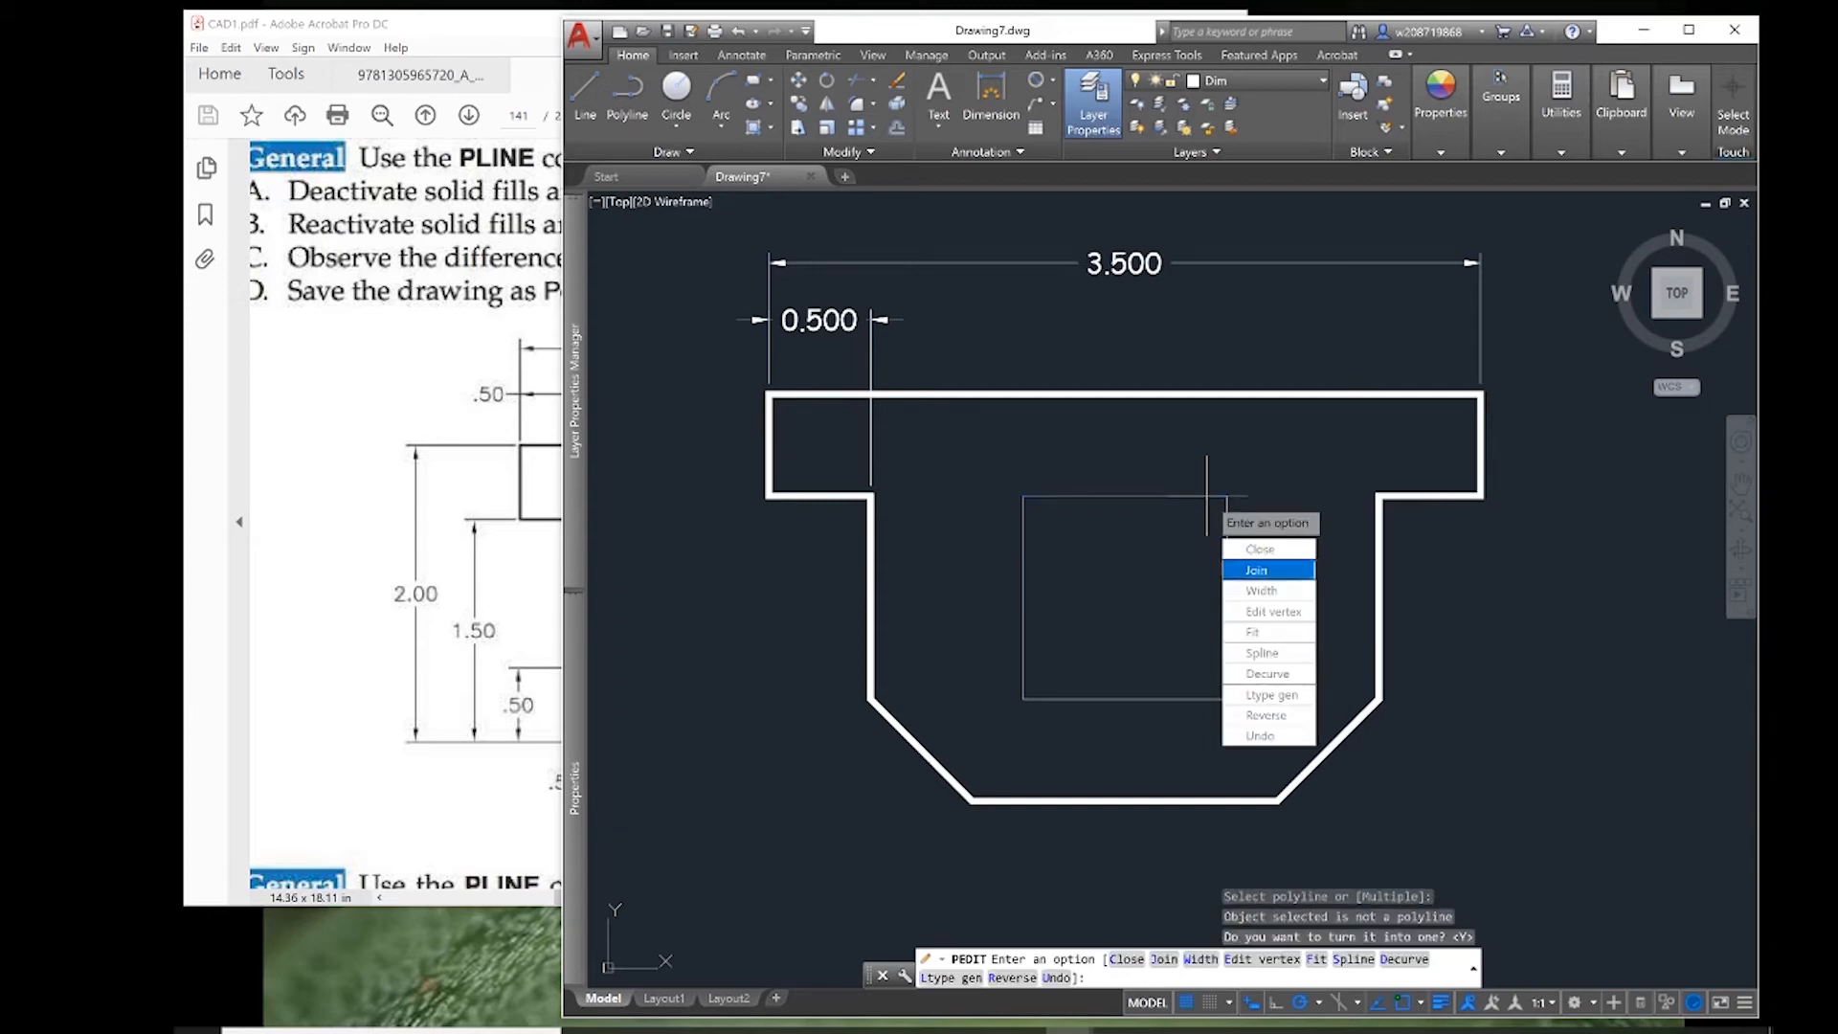
{"action": "left_click", "coordinate": [1269, 572]}
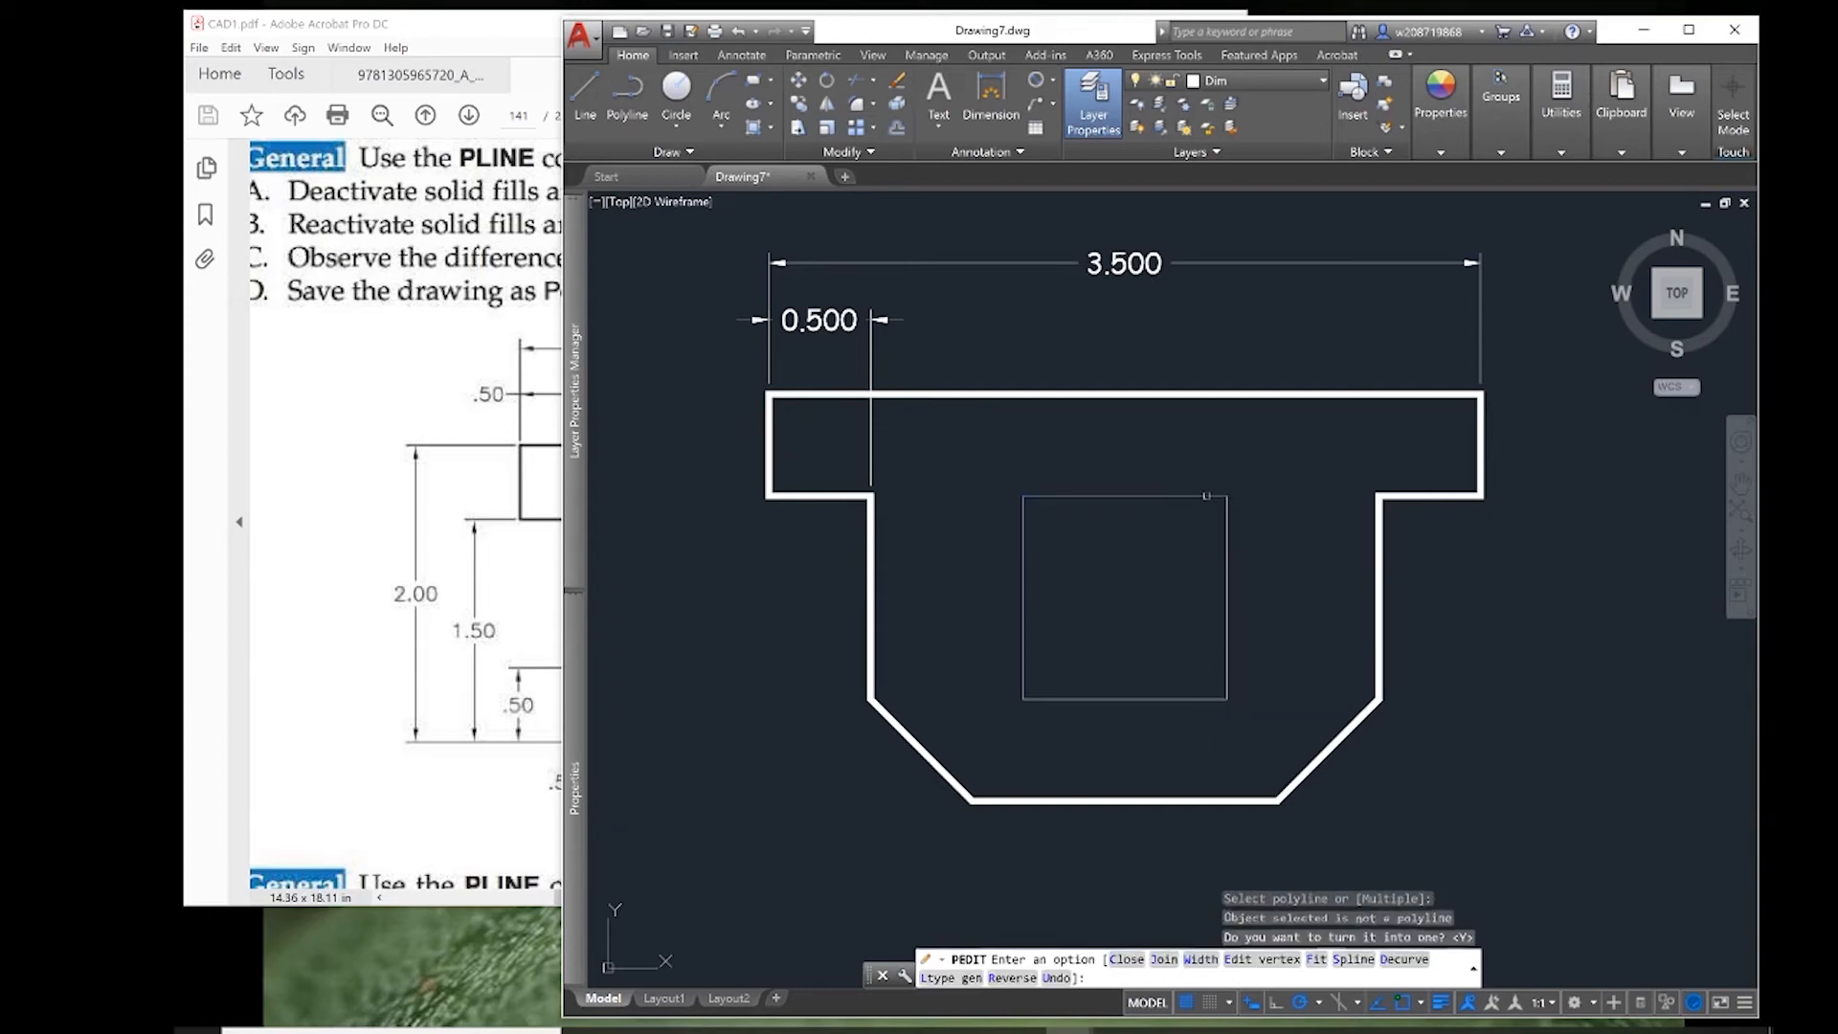
{"action": "left_click", "coordinate": [1263, 477]}
{"action": "left_click", "coordinate": [976, 751]}
{"action": "key", "text": "Return"}
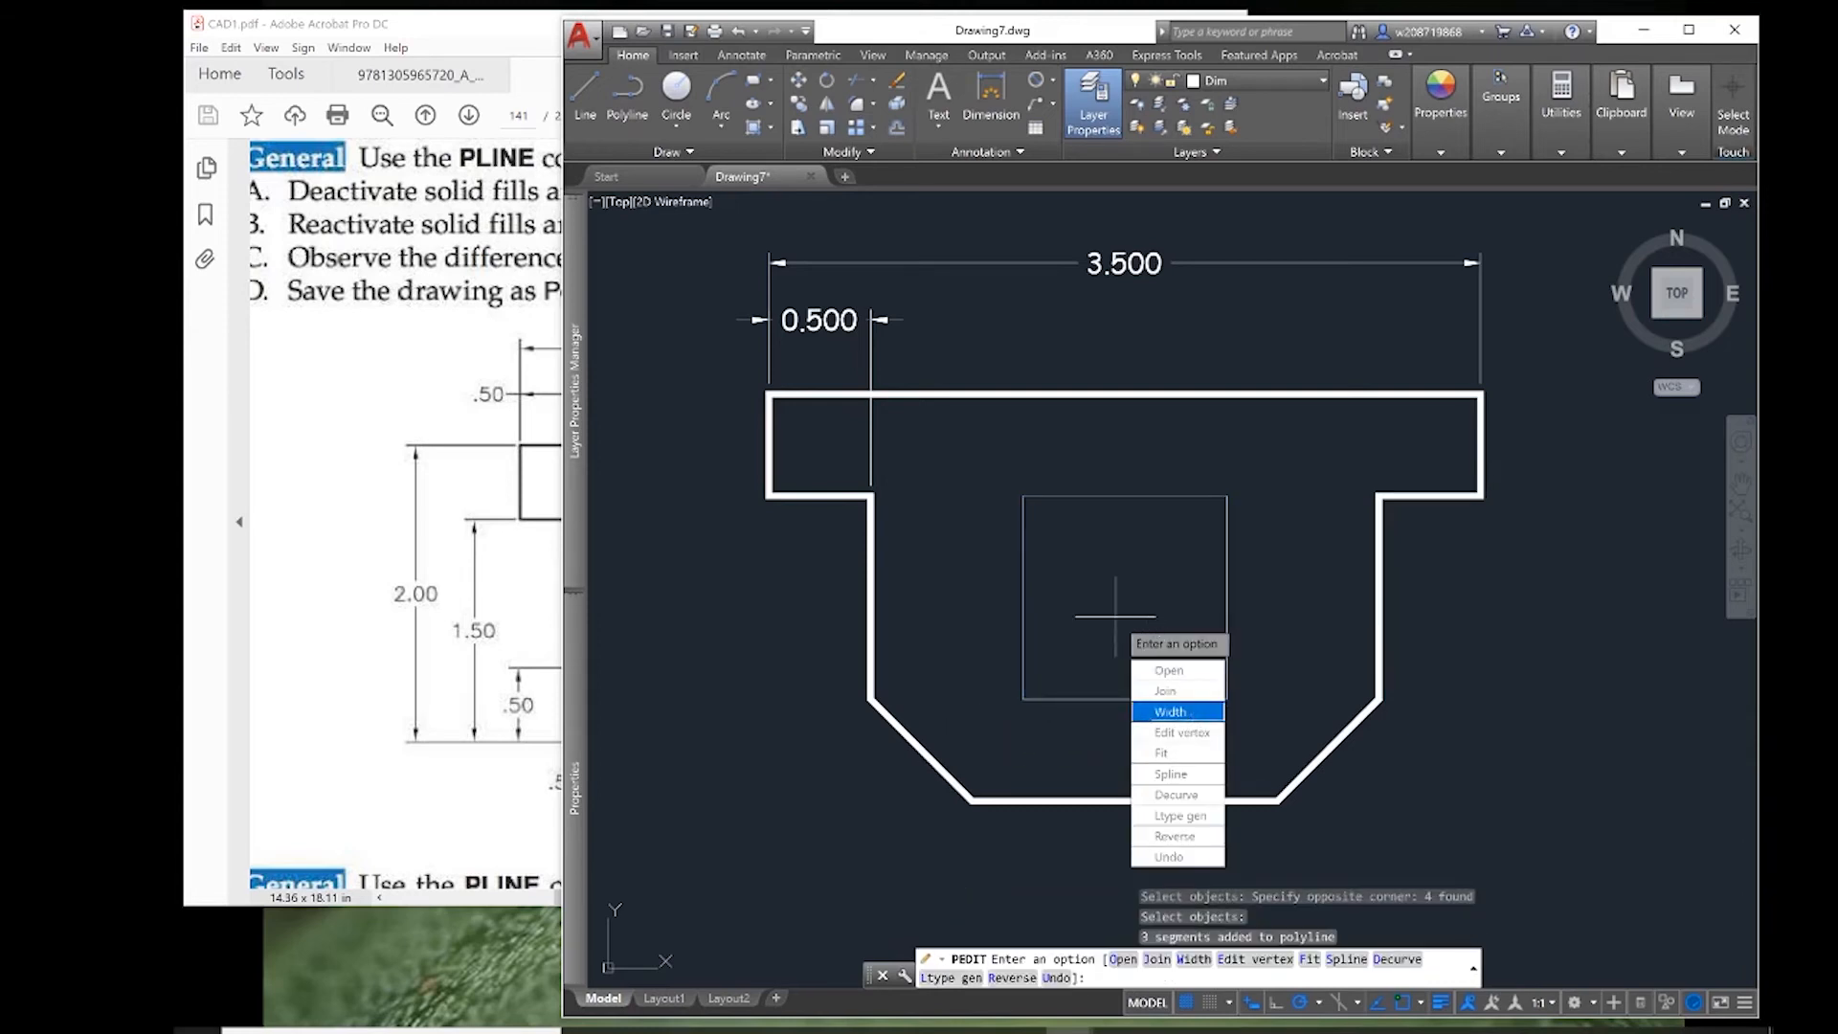
{"action": "key", "text": "Return"}
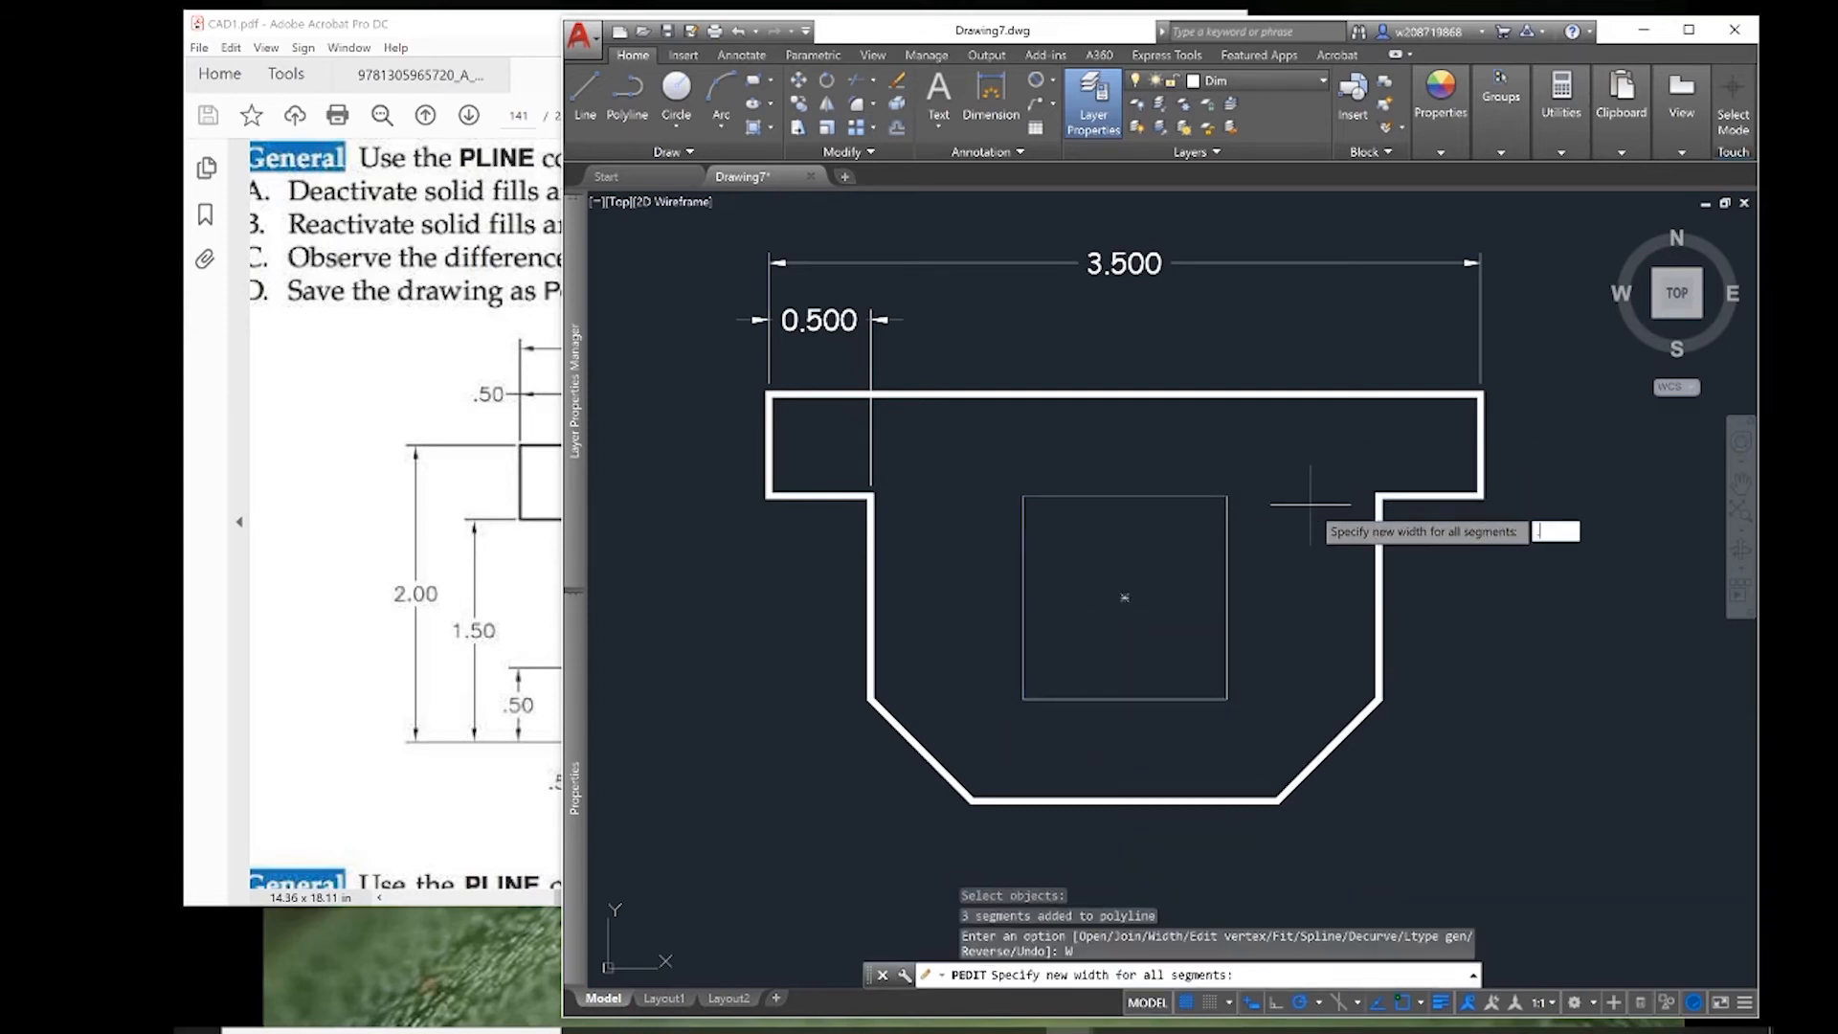
{"action": "type", "text": ".03"}
{"action": "key", "text": "Return"}
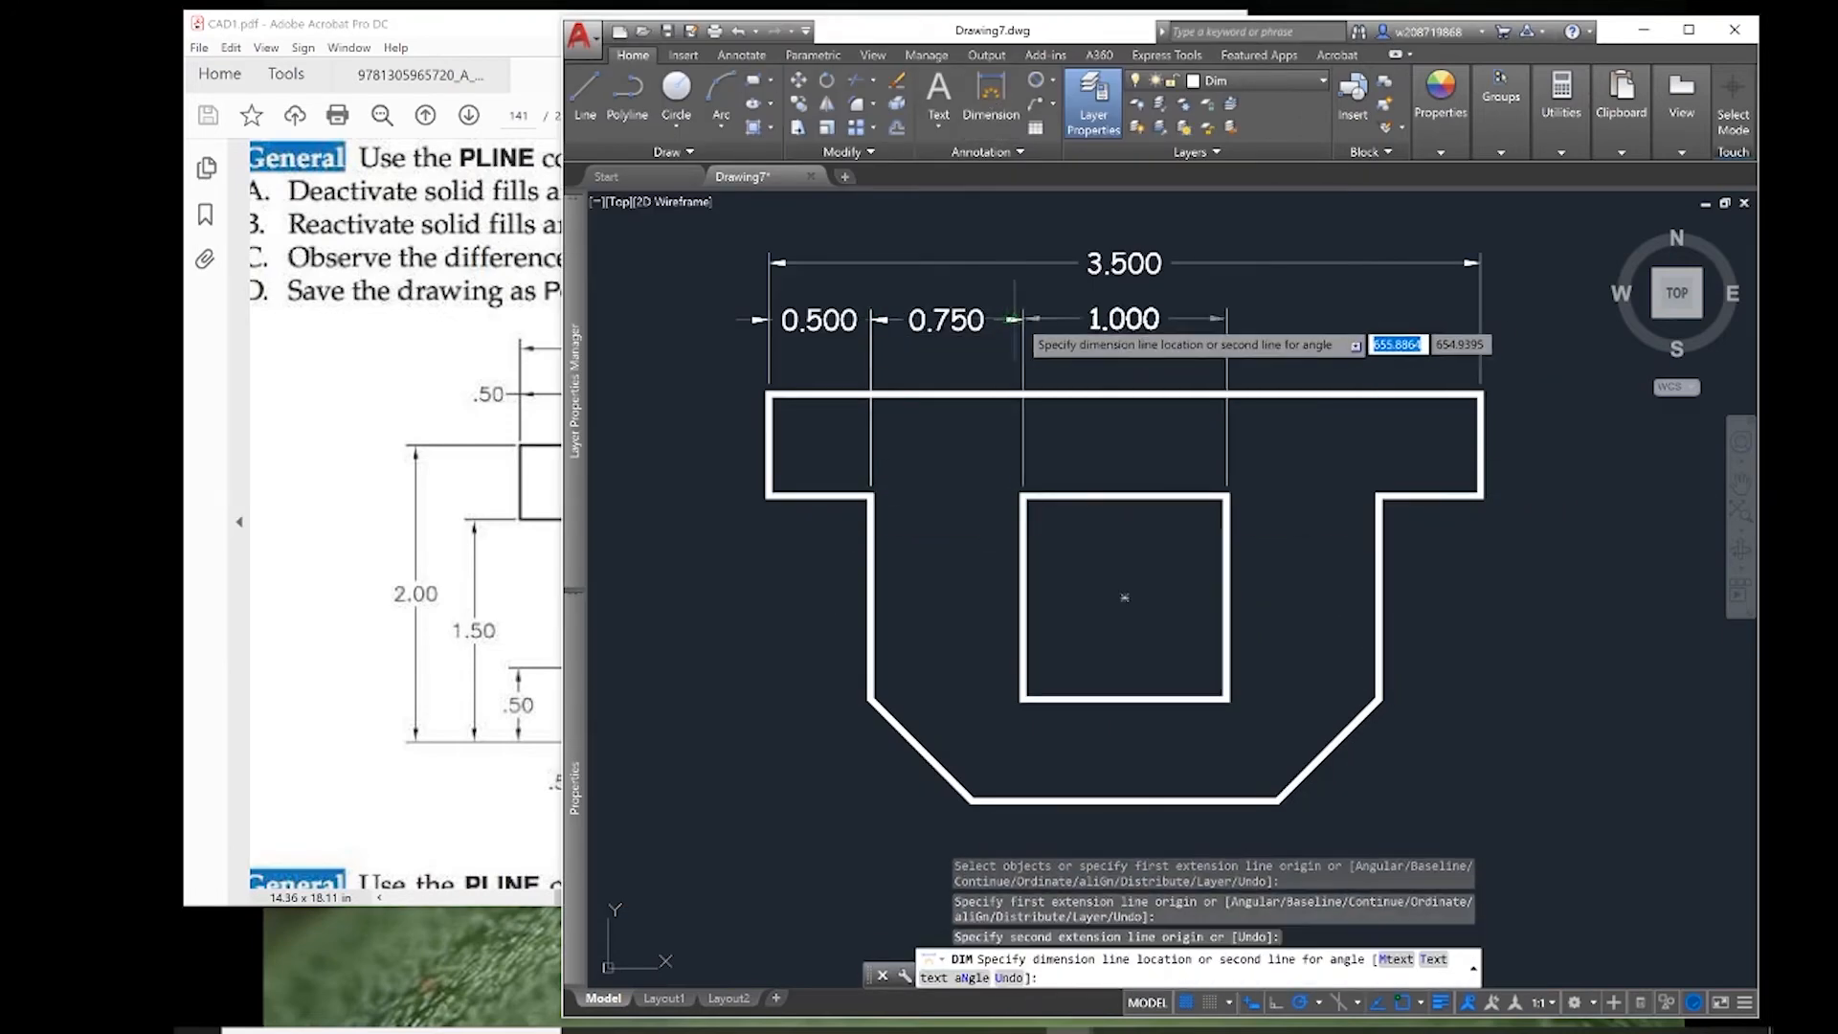
- Place the square's width dimension in the upper row and dimension the overall, shoulder and bevel heights left of the outline
{"action": "left_click", "coordinate": [1022, 320]}
{"action": "left_click", "coordinate": [769, 394]}
{"action": "left_click", "coordinate": [972, 800]}
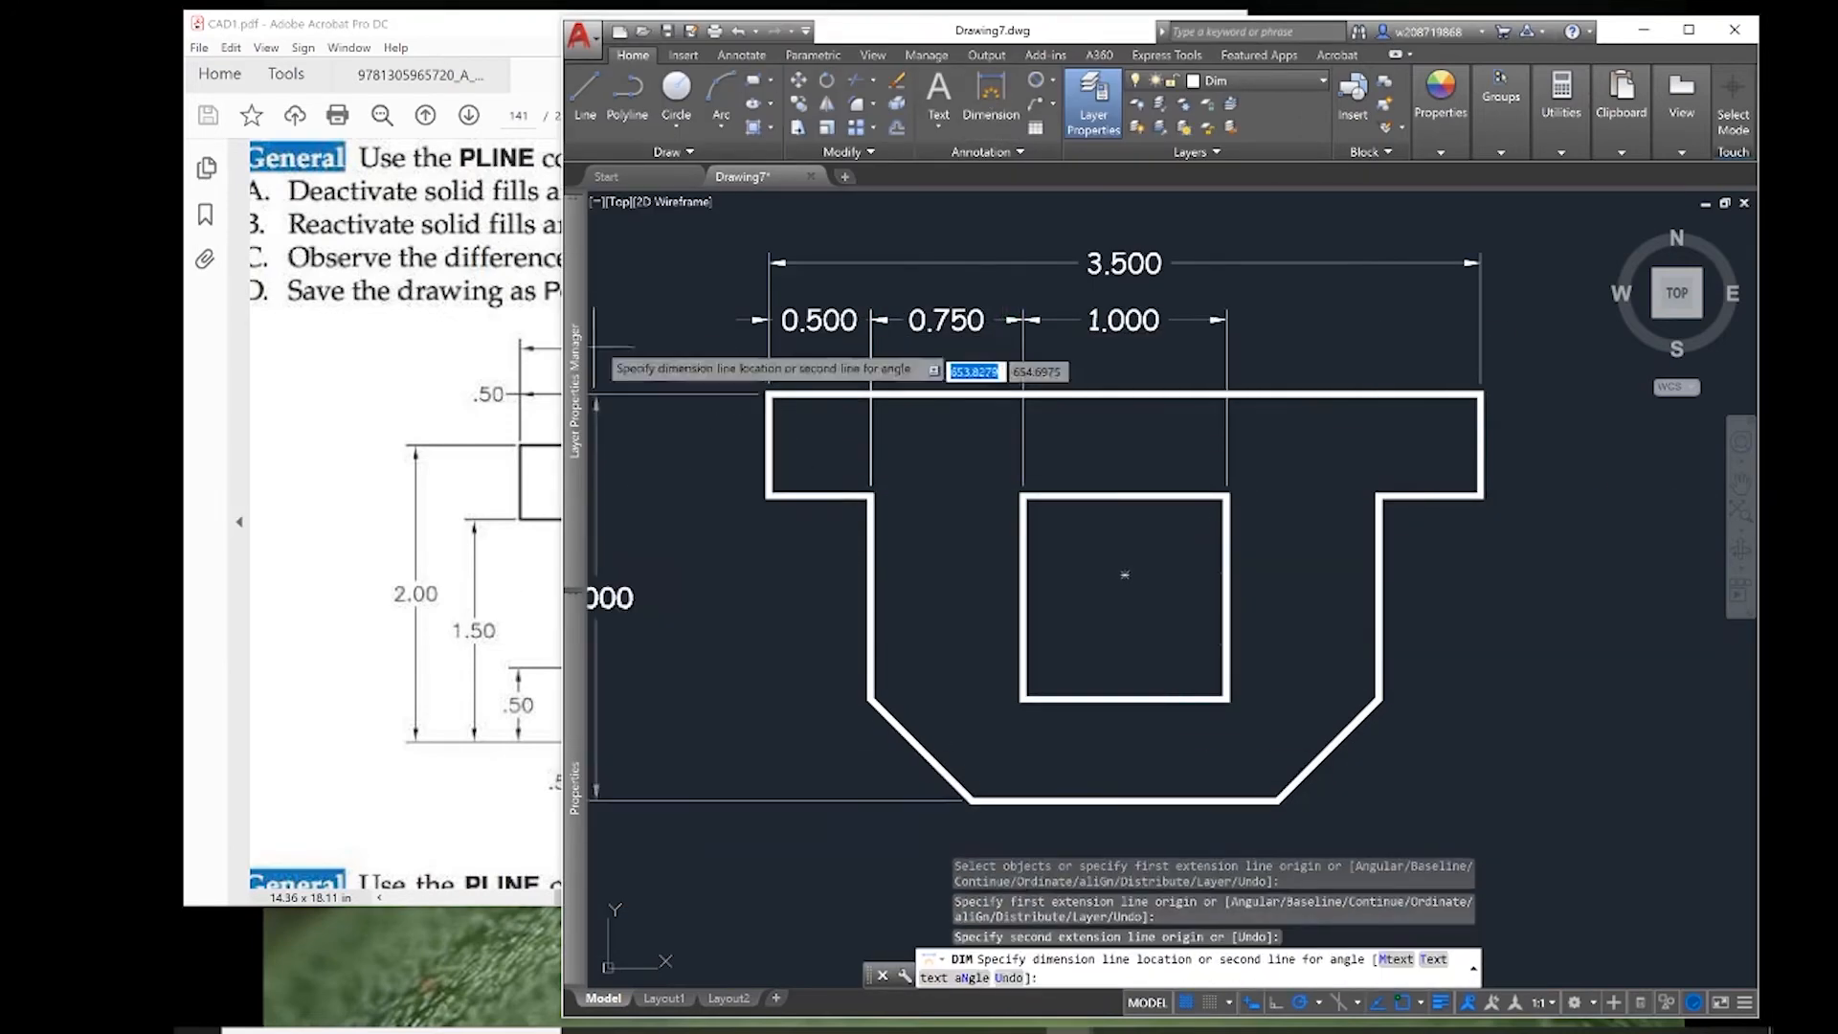
{"action": "left_click", "coordinate": [629, 395]}
{"action": "left_click", "coordinate": [769, 496]}
{"action": "left_click", "coordinate": [973, 800]}
{"action": "left_click", "coordinate": [699, 661]}
{"action": "left_click", "coordinate": [870, 699]}
{"action": "left_click", "coordinate": [972, 800]}
{"action": "left_click", "coordinate": [798, 752]}
- Dimension the left bevel's horizontal length and the outline's bottom edge in one row beneath the shape
{"action": "left_click", "coordinate": [870, 700]}
{"action": "left_click", "coordinate": [973, 801]}
{"action": "left_click", "coordinate": [921, 873]}
{"action": "left_click", "coordinate": [973, 800]}
{"action": "left_click", "coordinate": [1277, 800]}
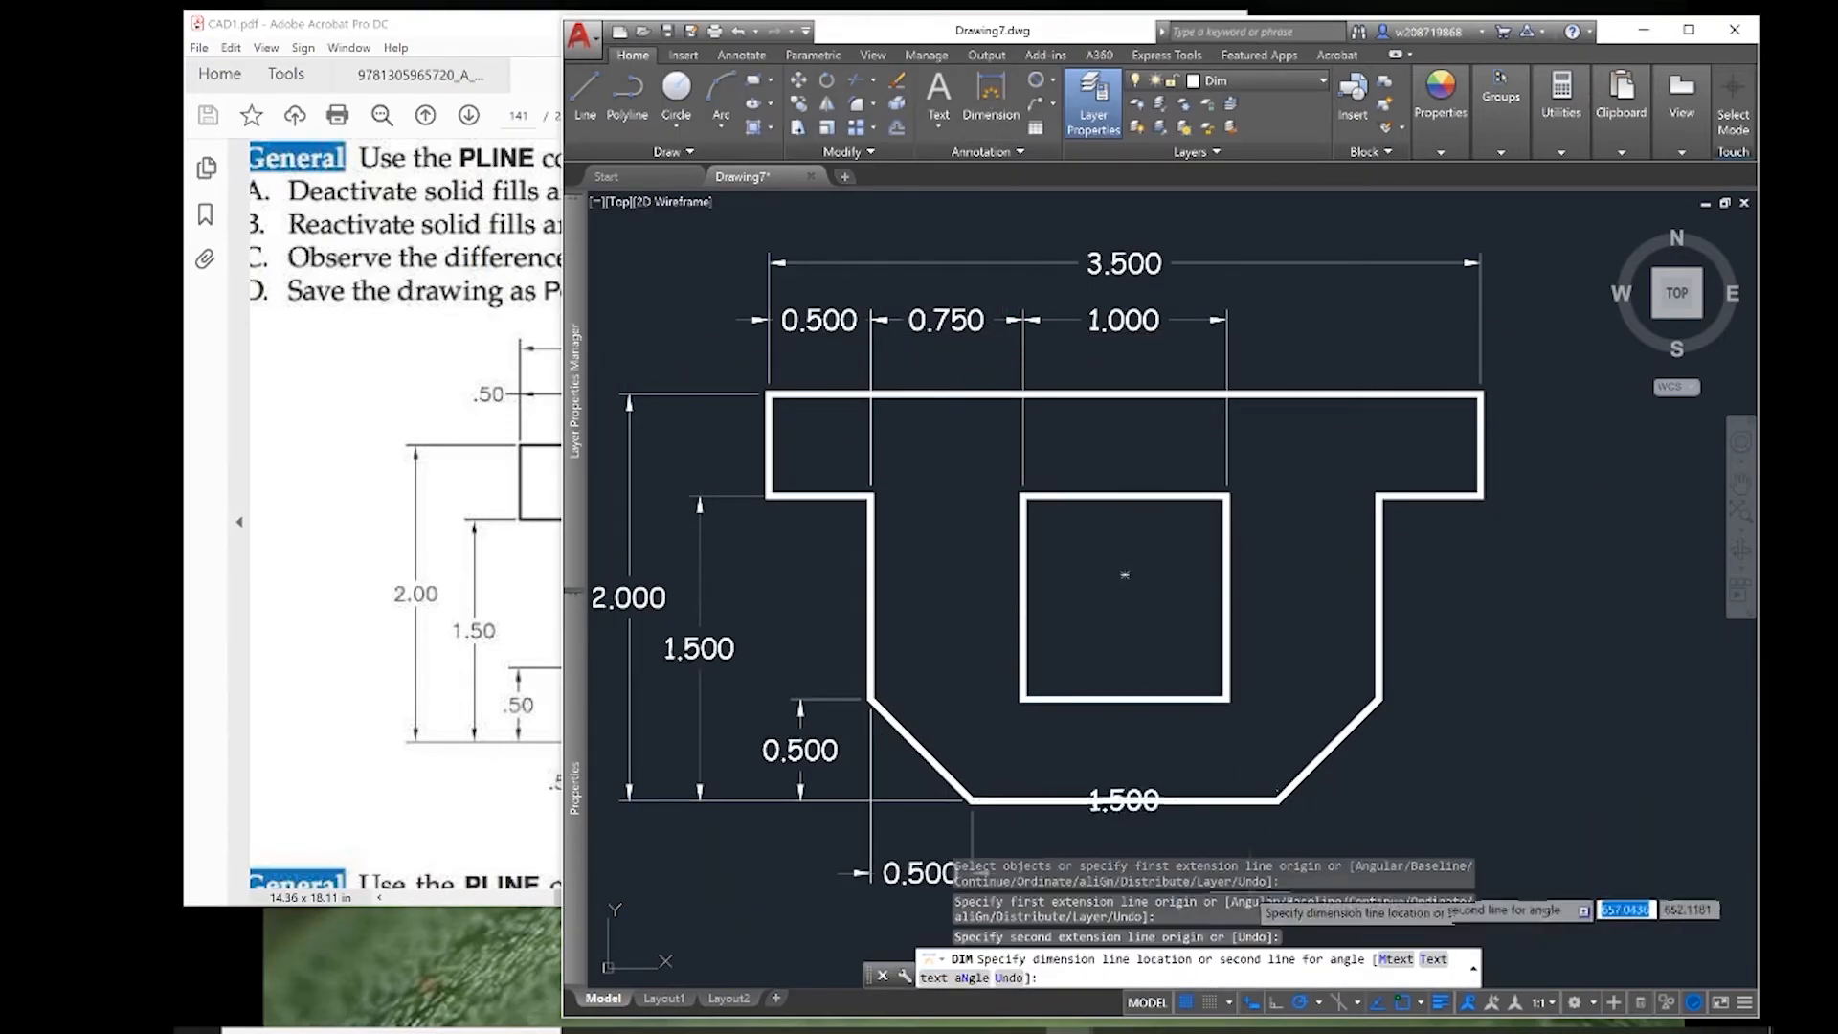
{"action": "left_click", "coordinate": [972, 873]}
{"action": "scroll", "coordinate": [1434, 511], "scroll_direction": "up", "scroll_amount": 2}
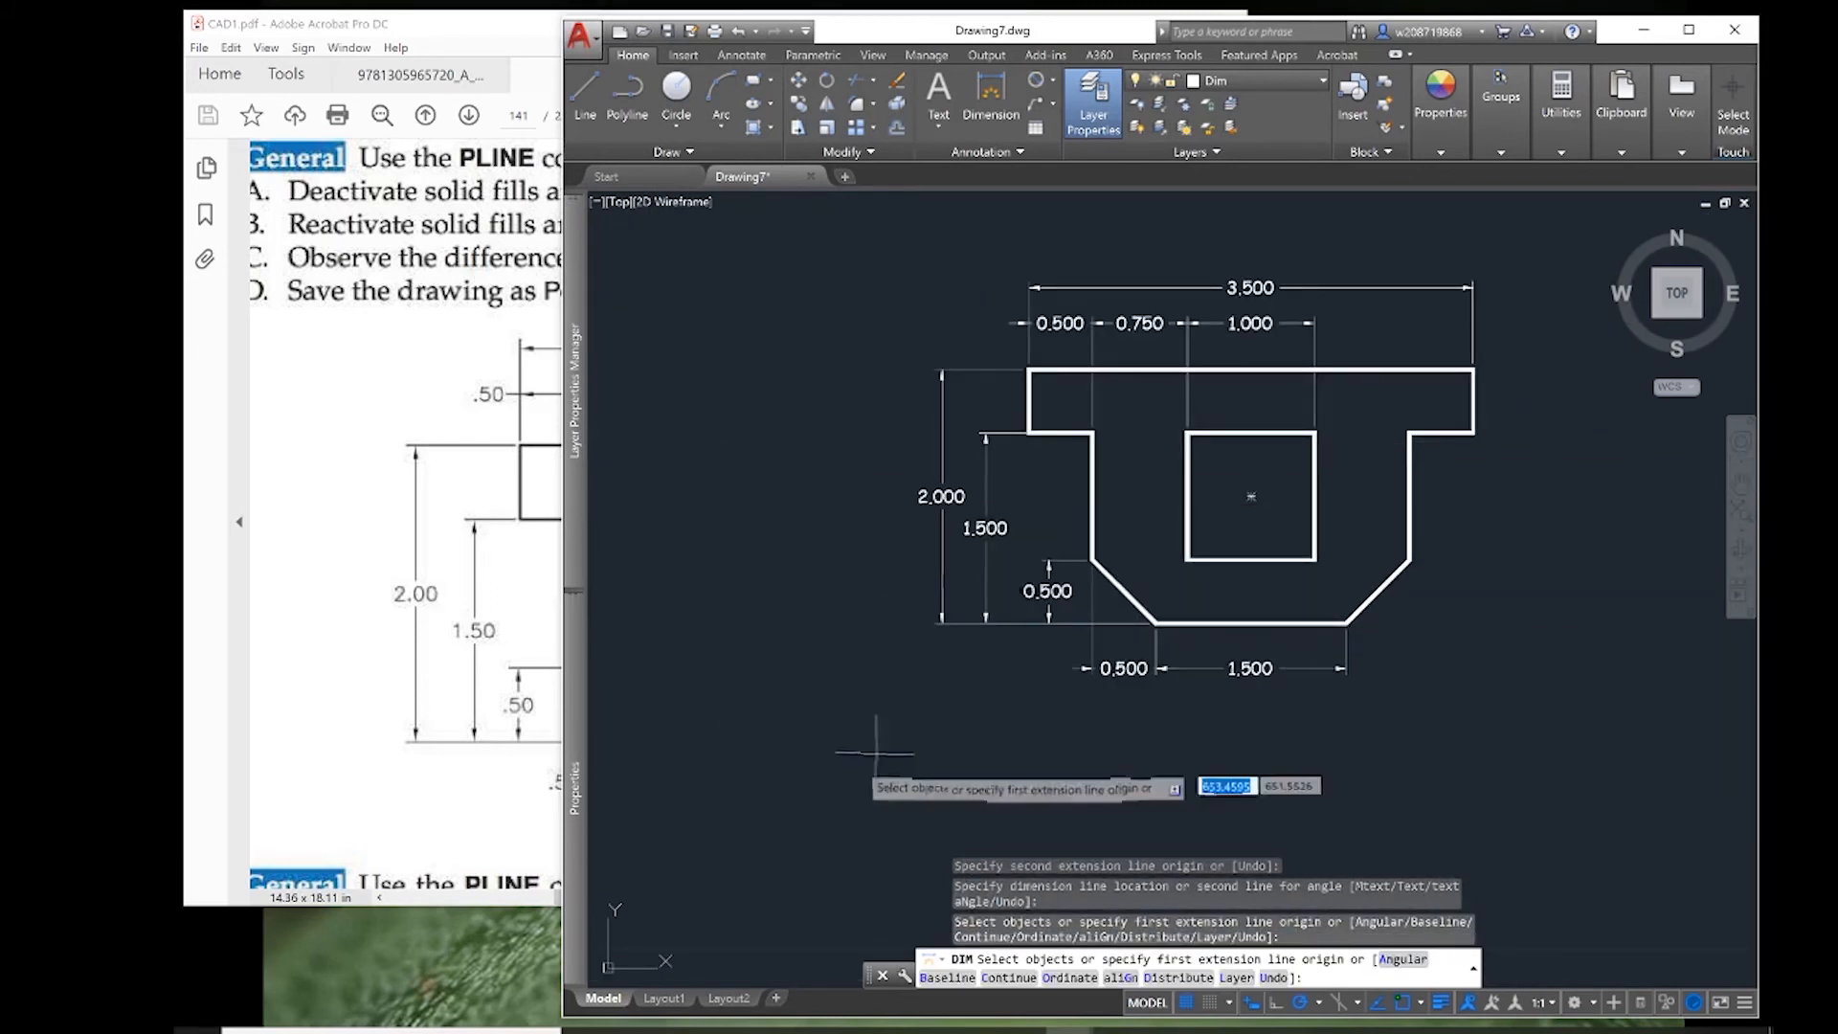
{"action": "key", "text": "Escape"}
{"action": "key", "text": "Escape"}
{"action": "key", "text": "Escape"}
- Modify the ISO-25 dimension style to a linear precision of 0.00 with leading zeros suppressed
{"action": "type", "text": "dimsty"}
{"action": "key", "text": "Return"}
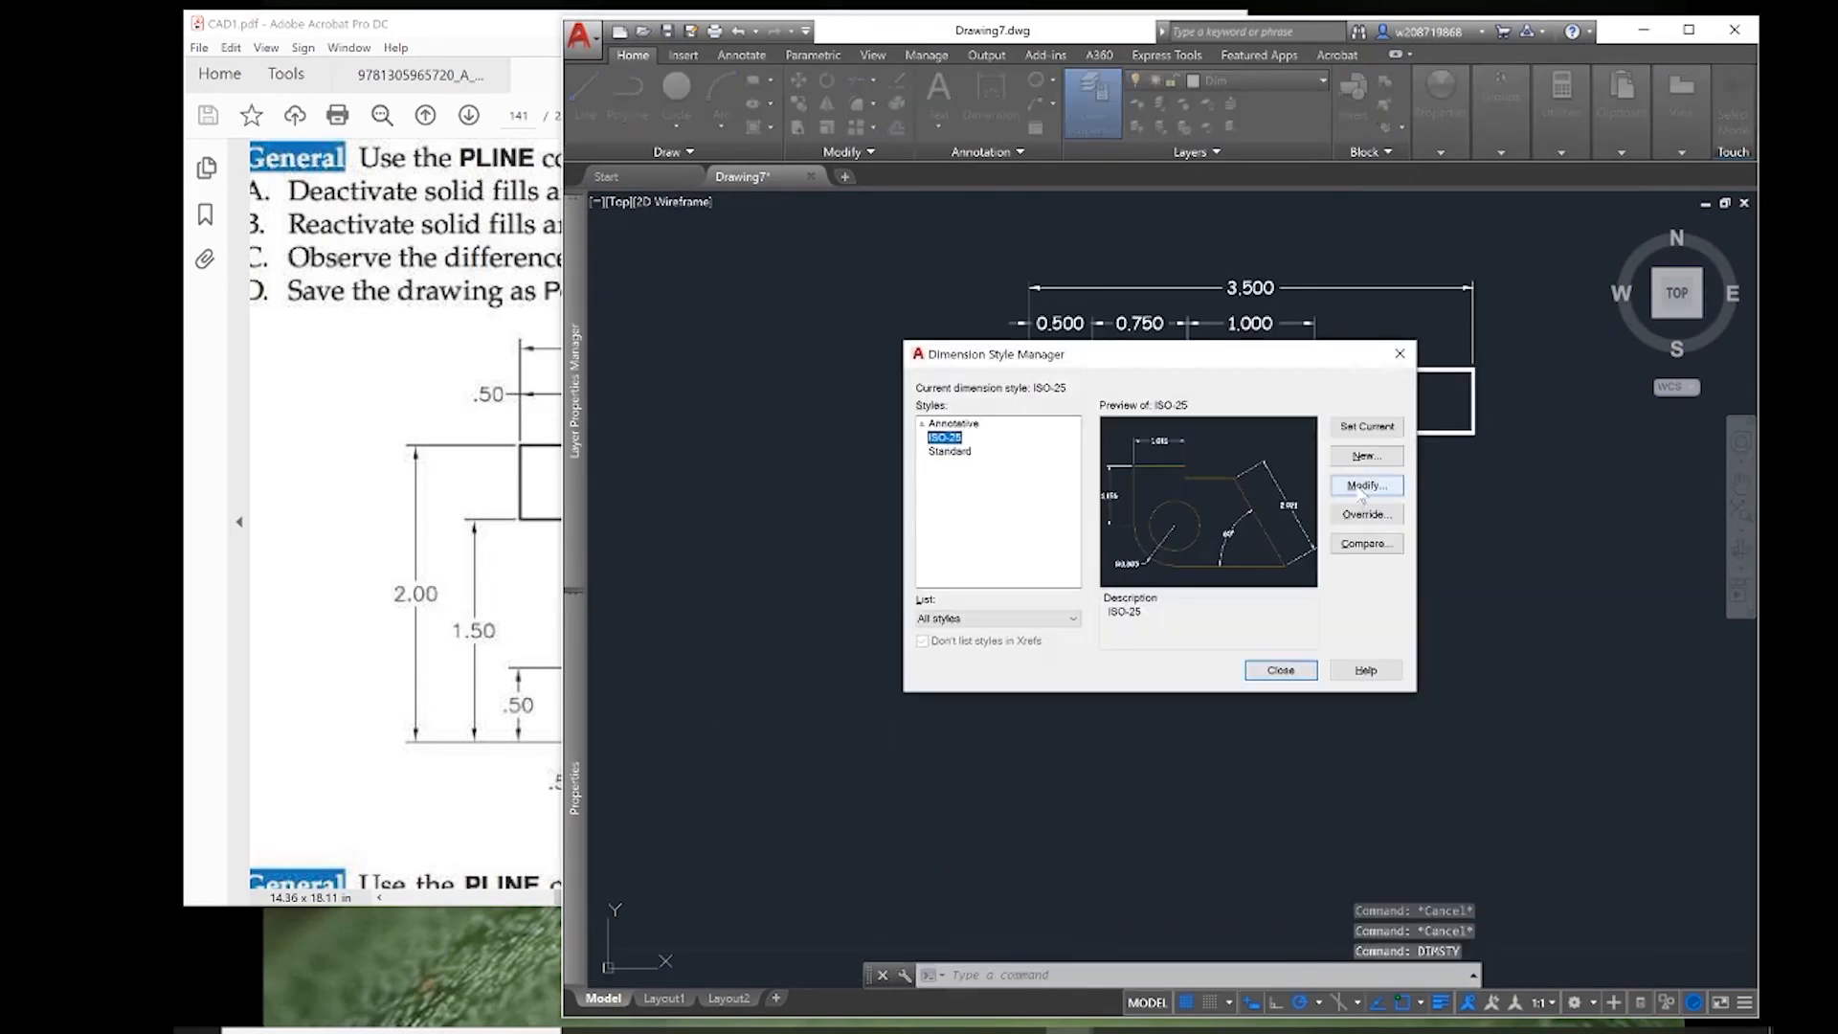
{"action": "left_click", "coordinate": [1366, 485]}
{"action": "left_click", "coordinate": [643, 413]}
{"action": "left_click", "coordinate": [646, 453]}
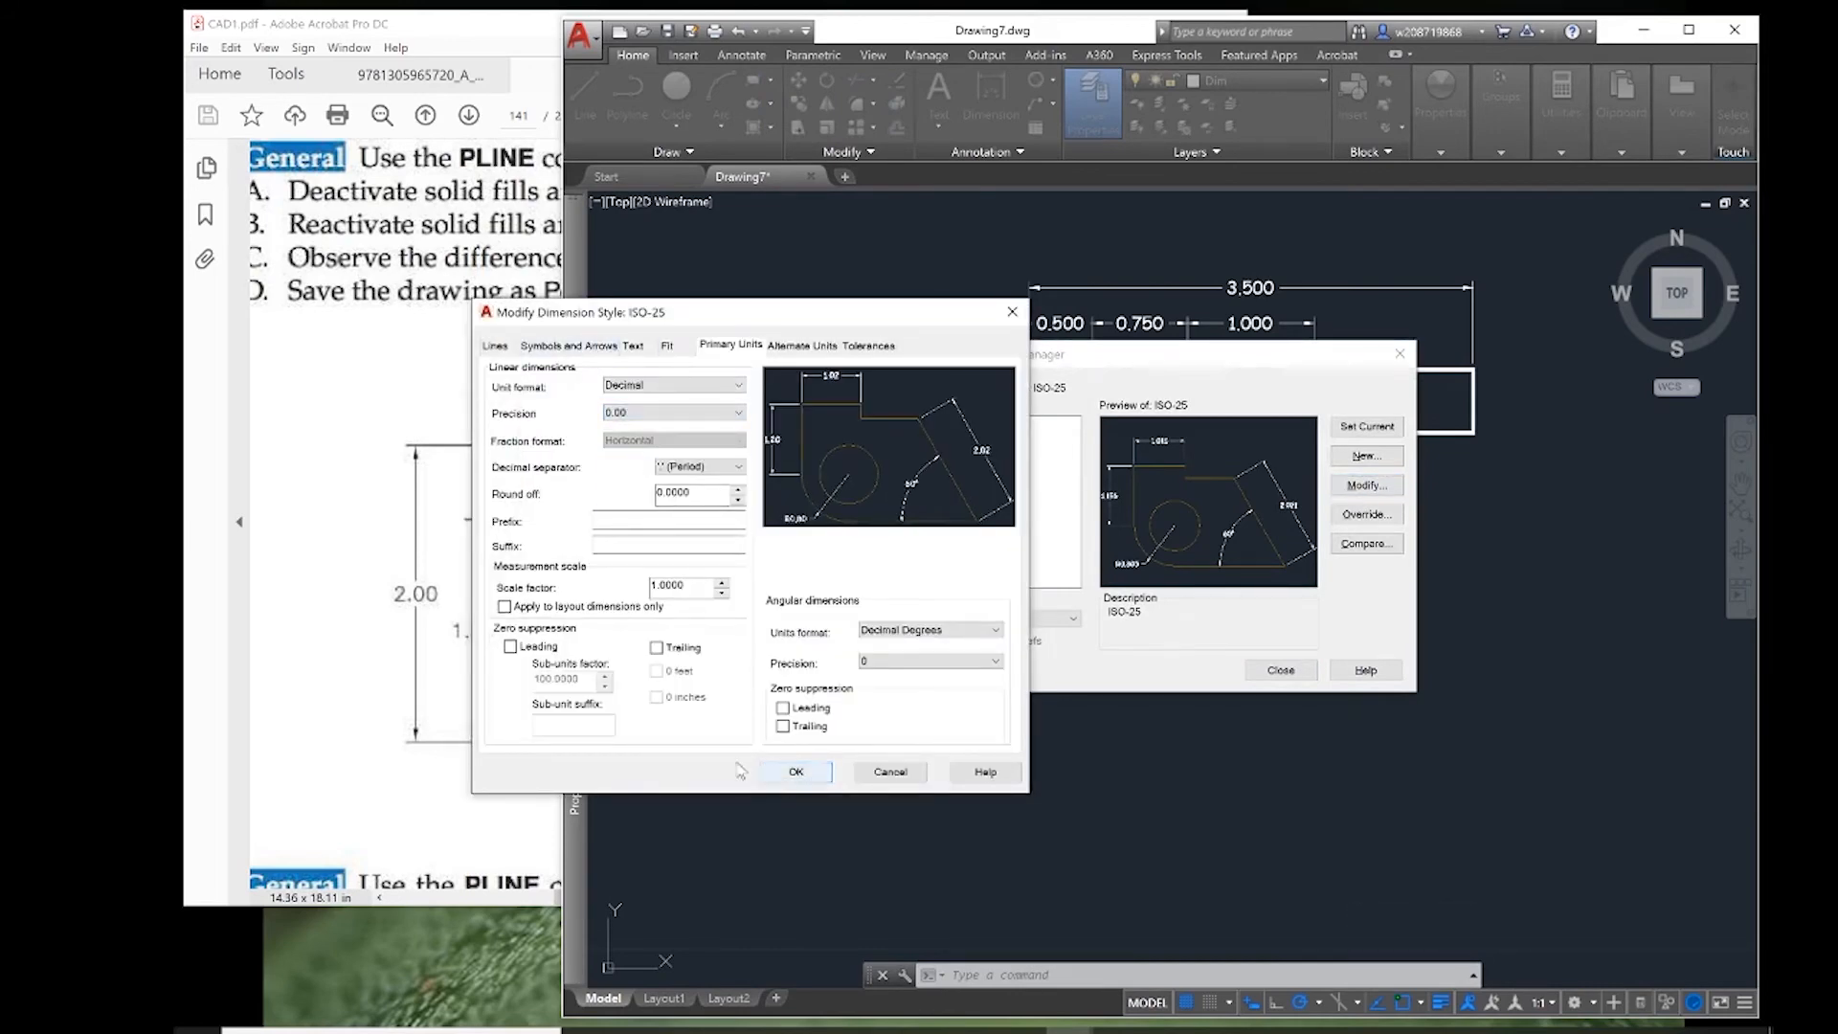
{"action": "left_click", "coordinate": [795, 771]}
{"action": "left_click", "coordinate": [1281, 670]}
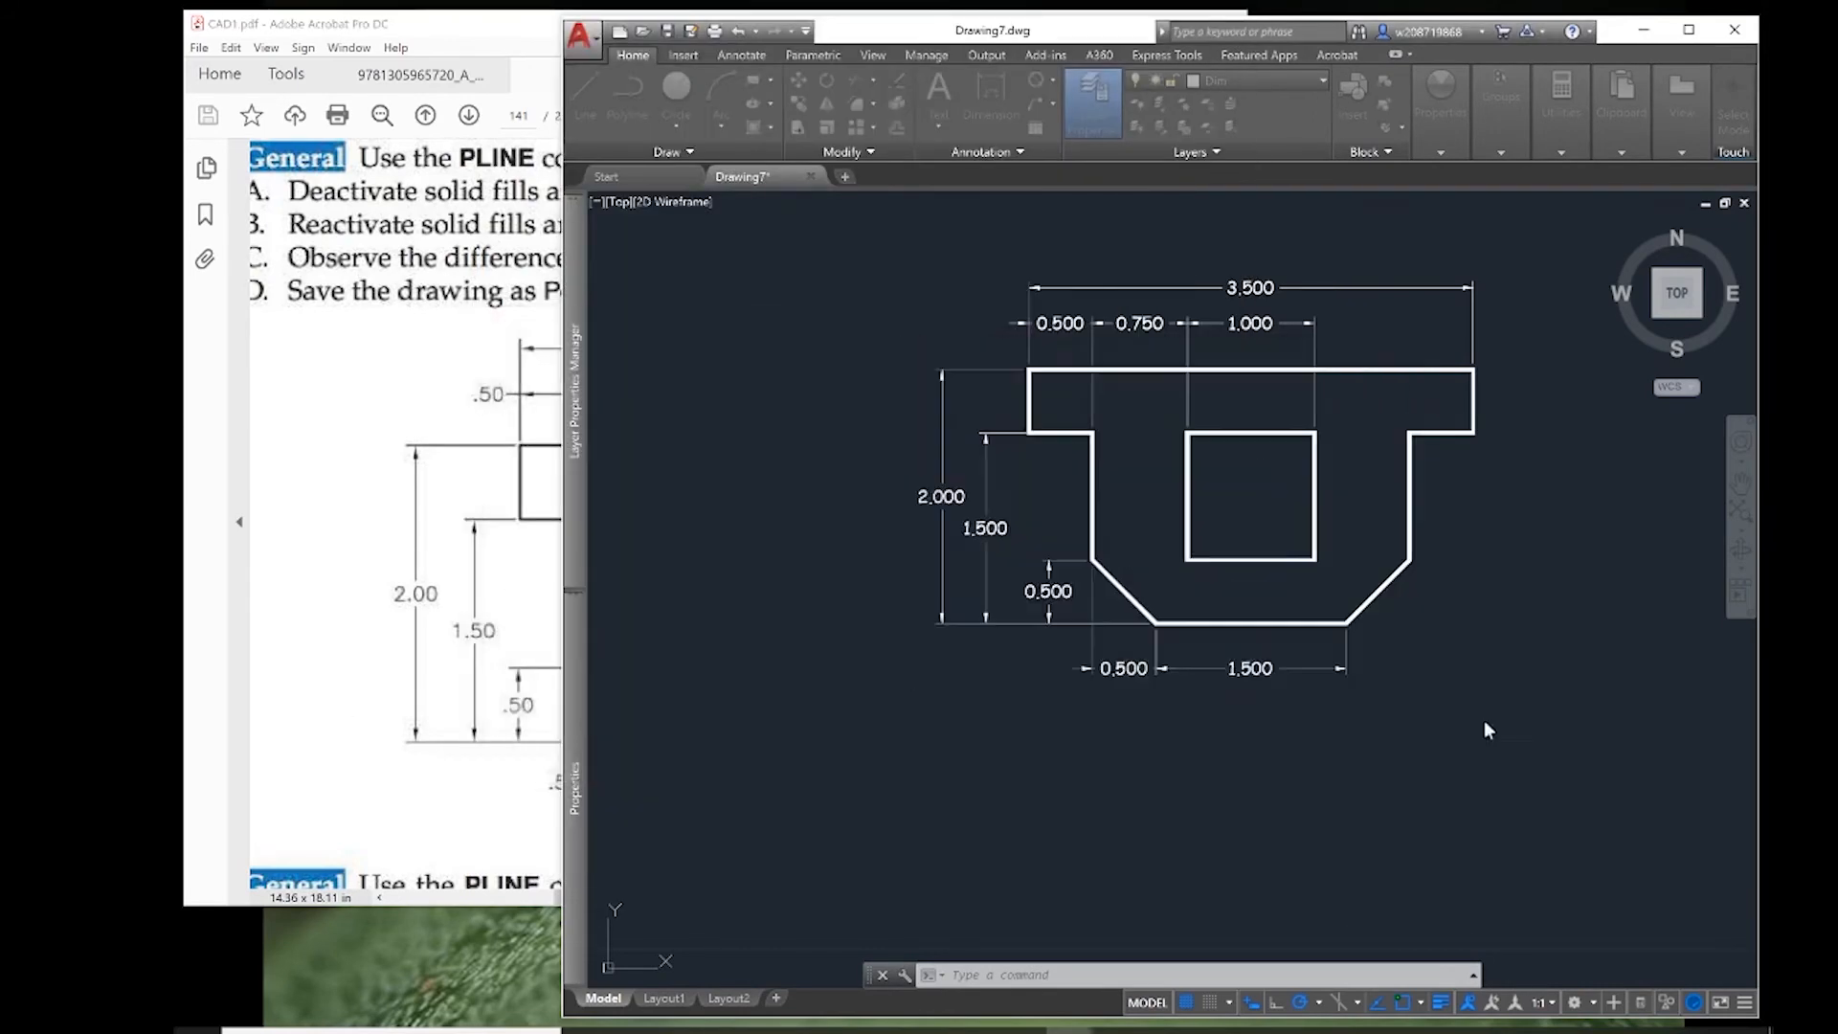
- Move the text of the upper and lower horizontal .50 dimensions outside their left extension lines, matching the PDF figure
{"action": "left_click", "coordinate": [439, 654]}
{"action": "left_click", "coordinate": [1518, 720]}
{"action": "left_click", "coordinate": [1124, 668]}
{"action": "left_click", "coordinate": [1124, 668]}
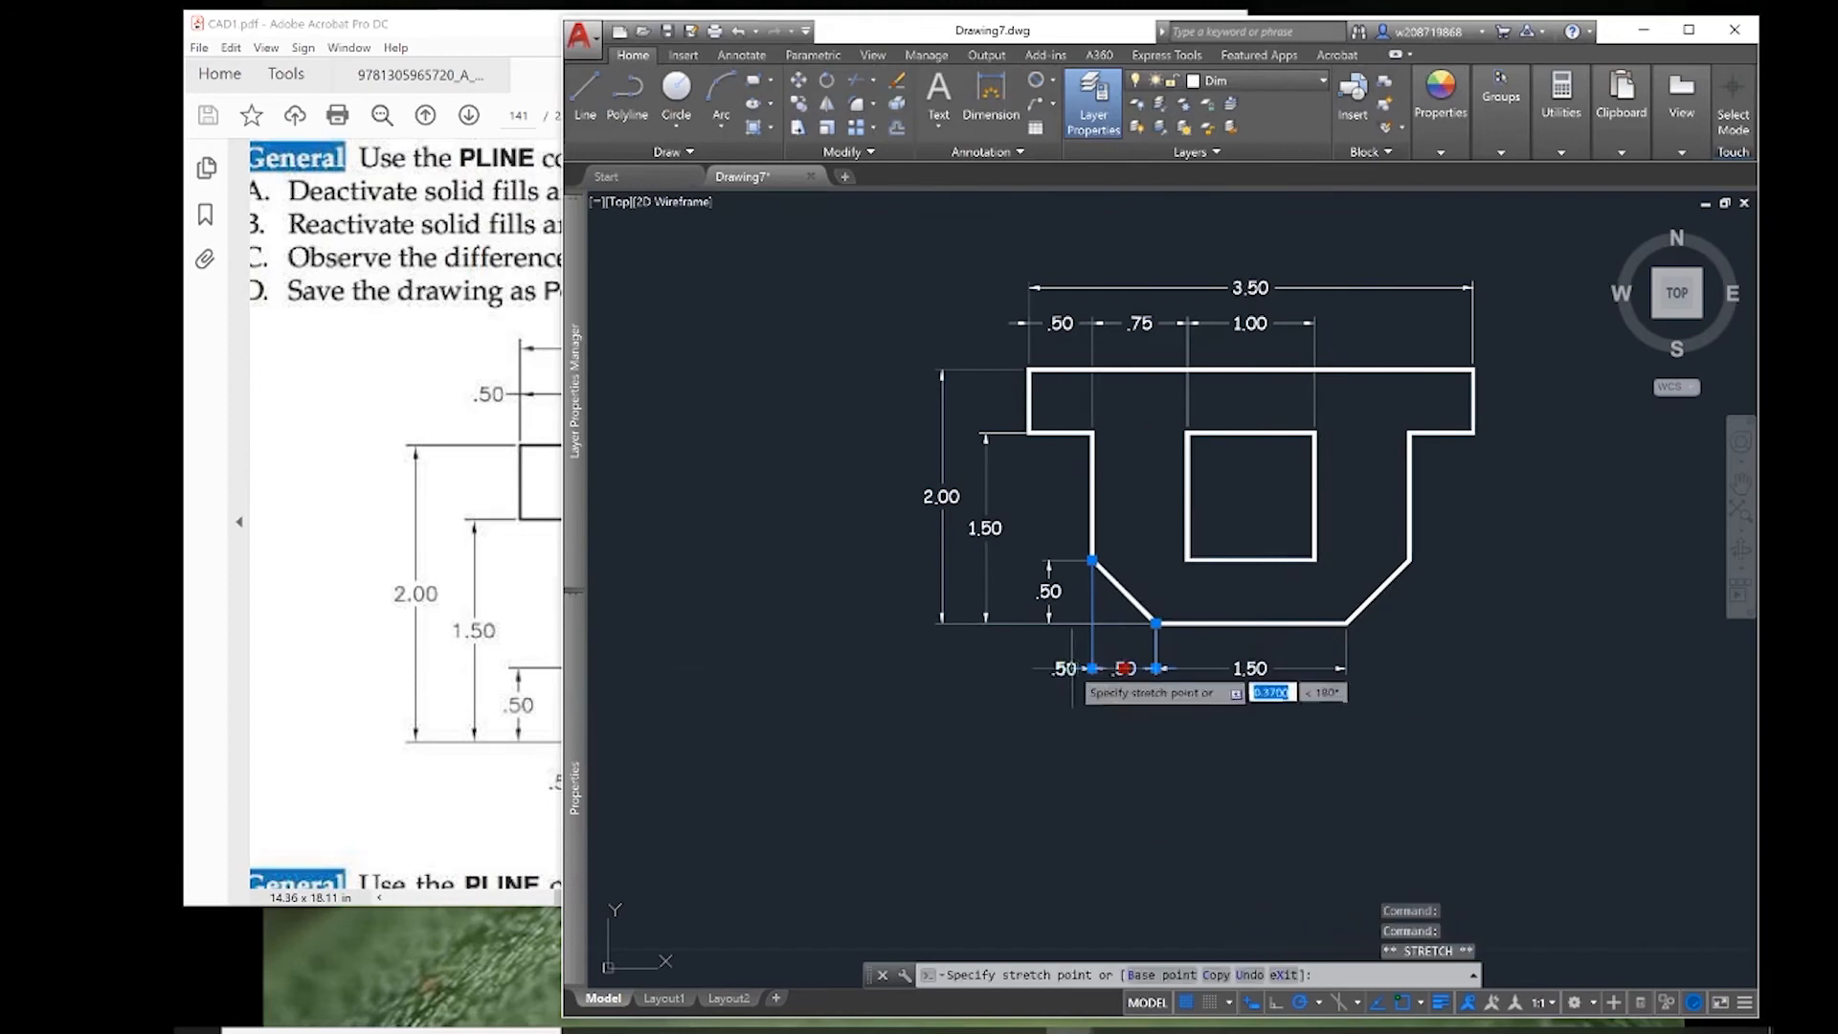
{"action": "left_click", "coordinate": [1063, 668]}
{"action": "left_click", "coordinate": [1059, 324]}
{"action": "left_click", "coordinate": [1059, 323]}
{"action": "left_click", "coordinate": [999, 324]}
{"action": "left_click", "coordinate": [498, 427]}
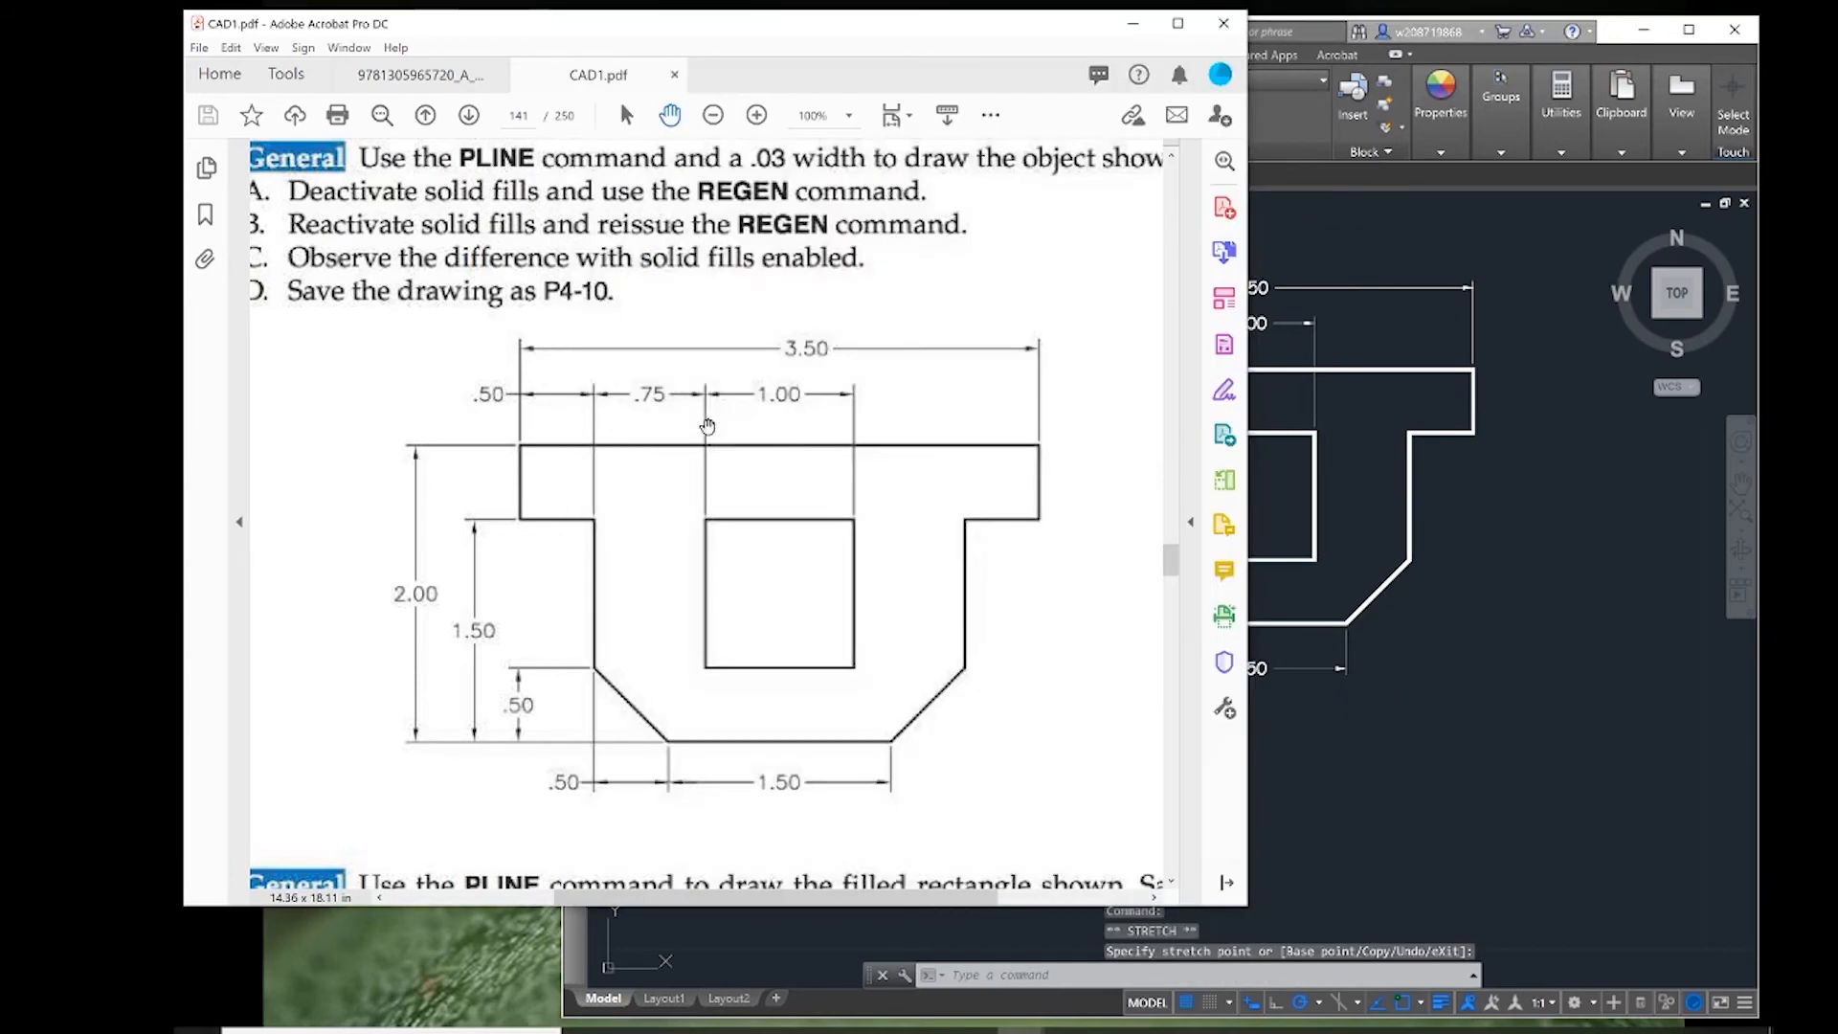
{"action": "left_click", "coordinate": [1594, 599]}
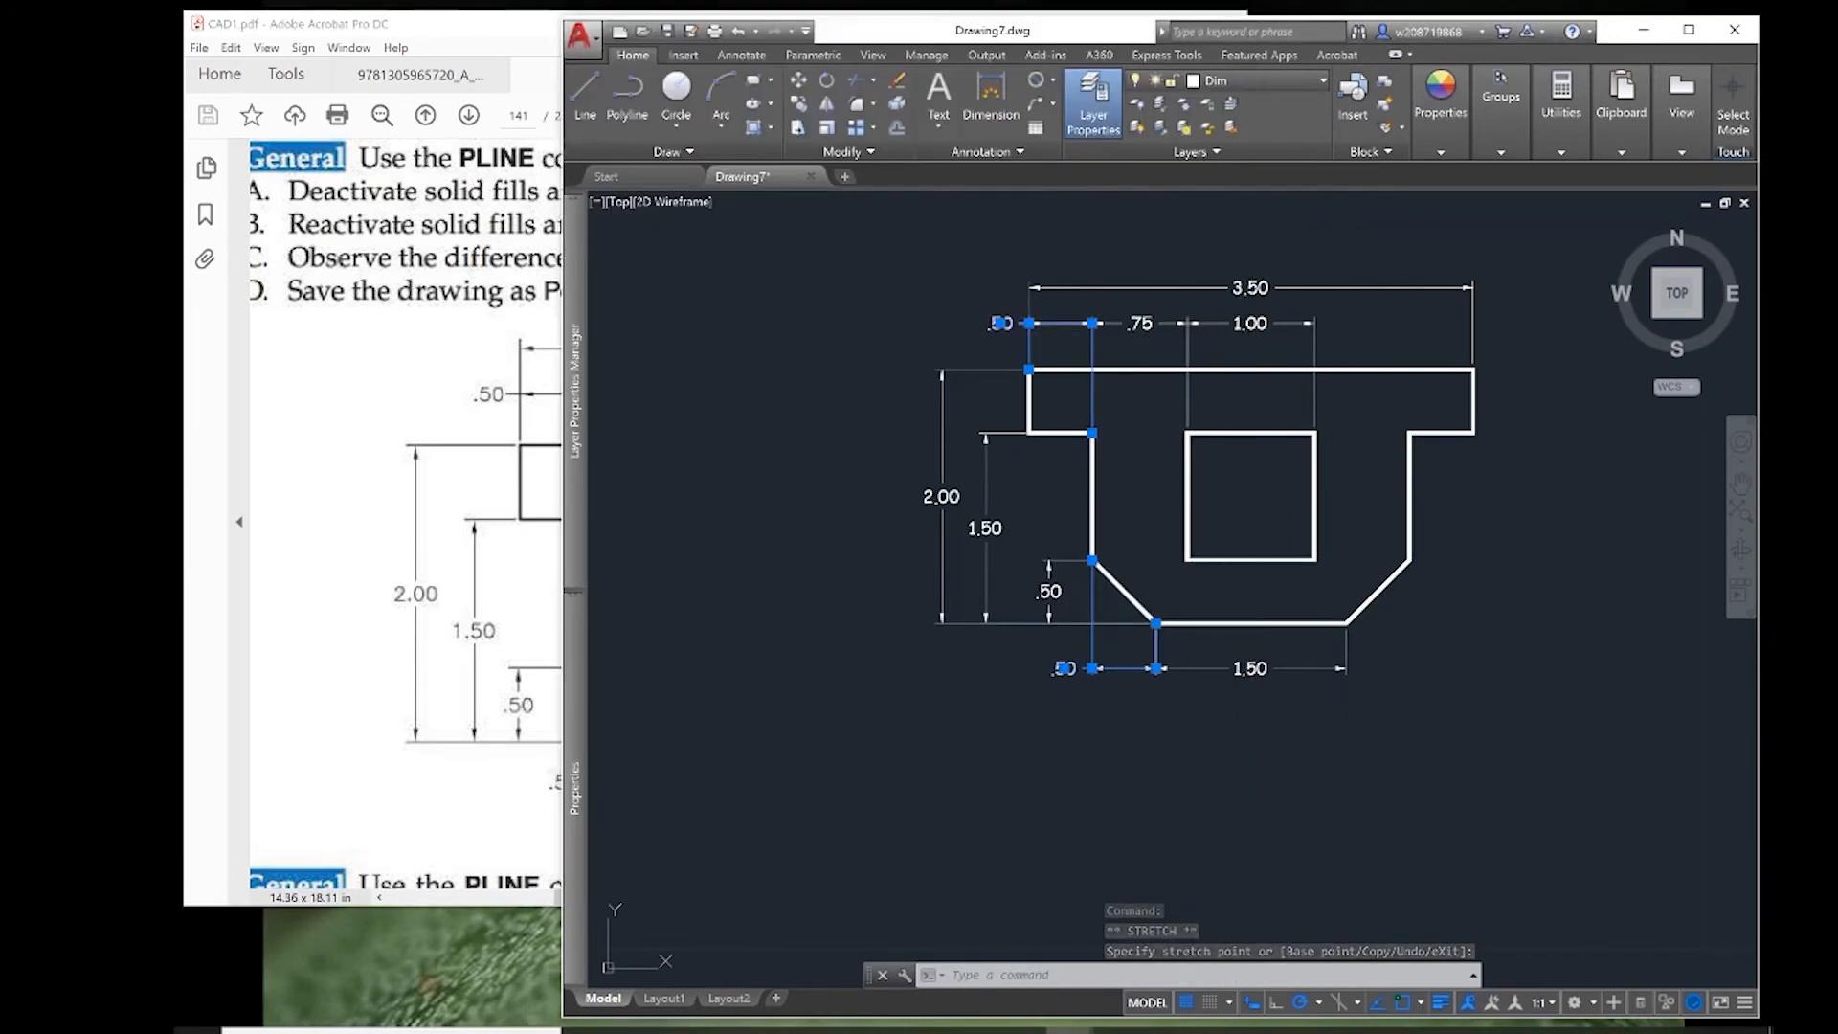
{"action": "key", "text": "Escape"}
- Save the drawing to the Desktop as "doot doot" and close it
{"action": "key", "text": "ctrl+s"}
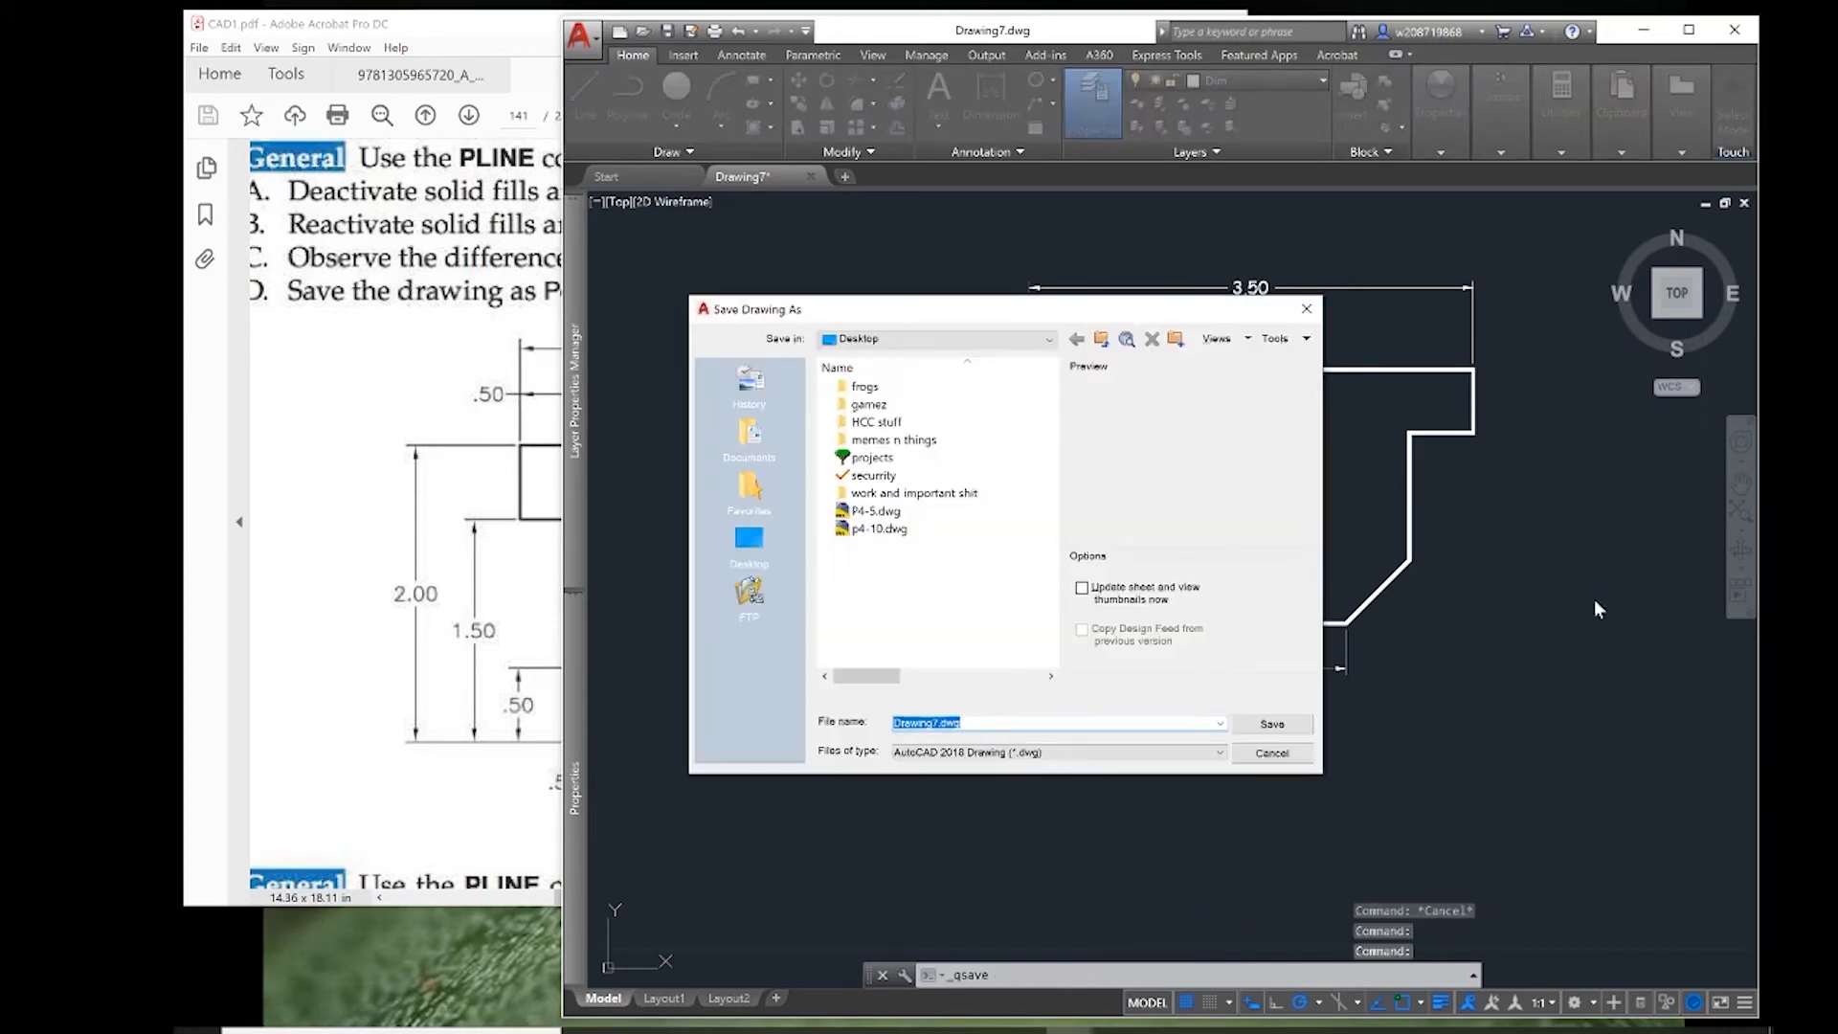
{"action": "type", "text": "doot doot"}
{"action": "key", "text": "Return"}
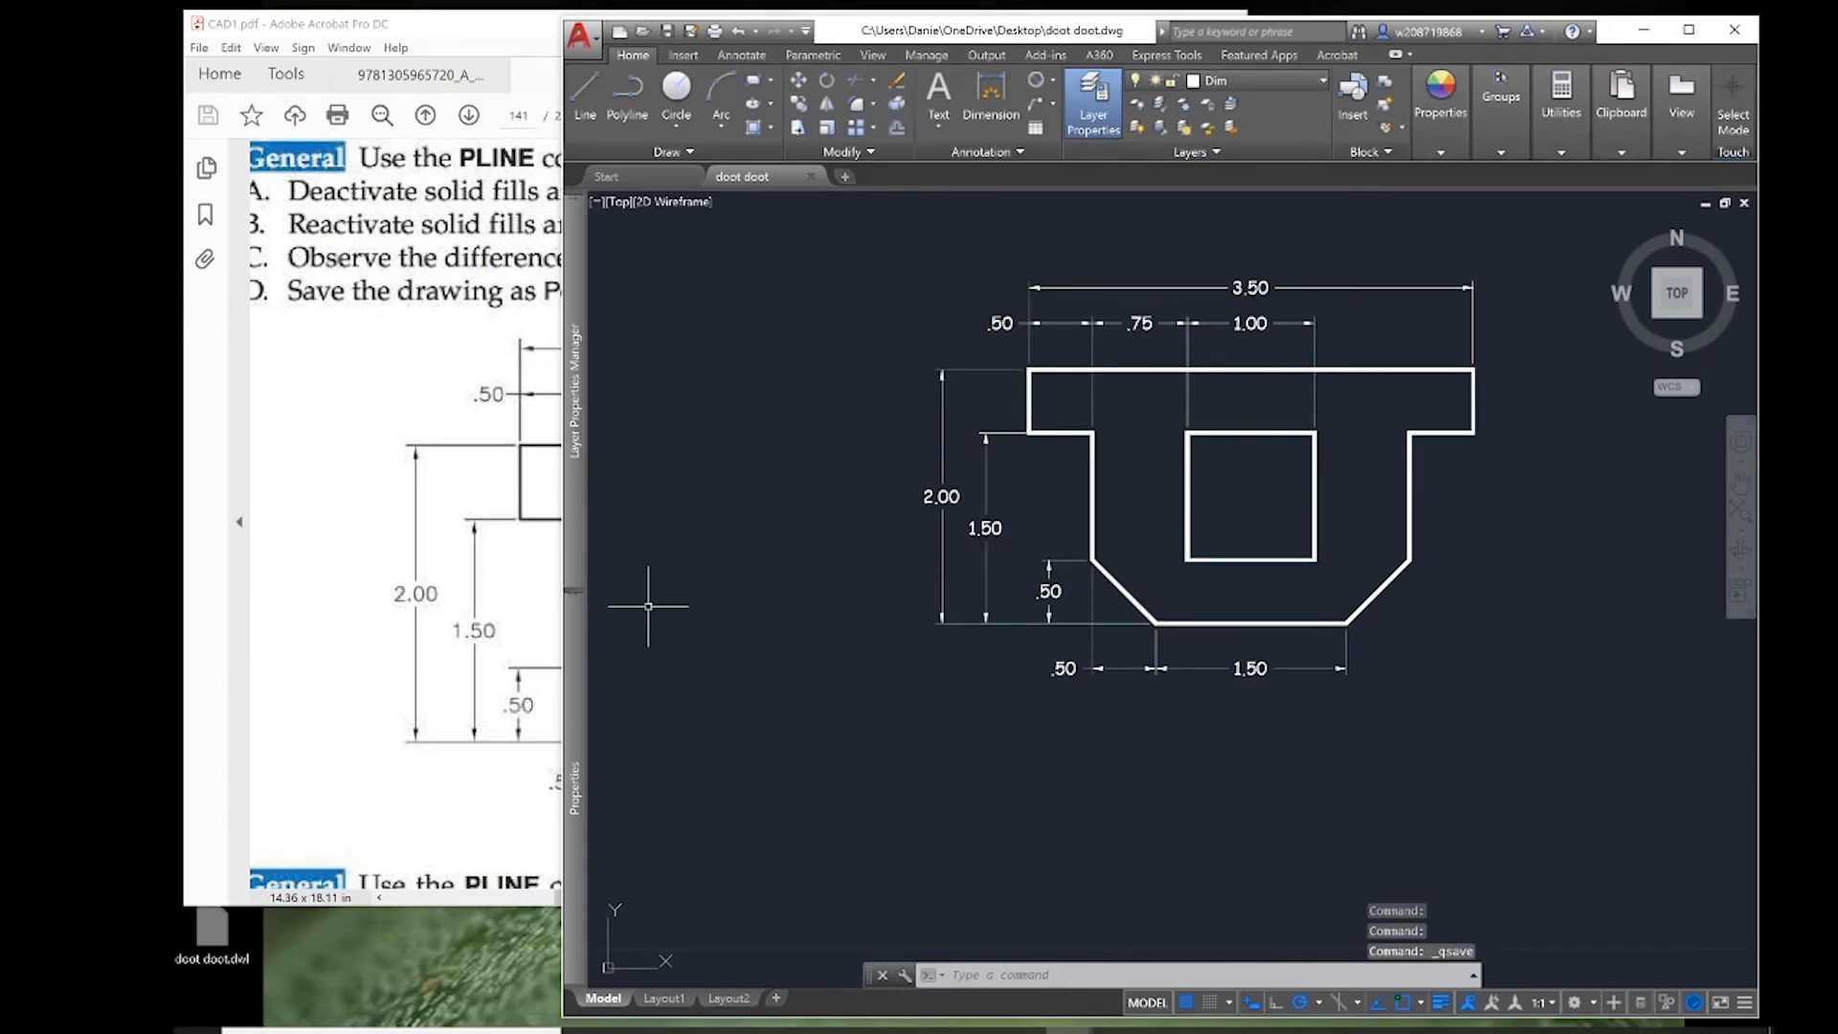
{"action": "left_click", "coordinate": [811, 176]}
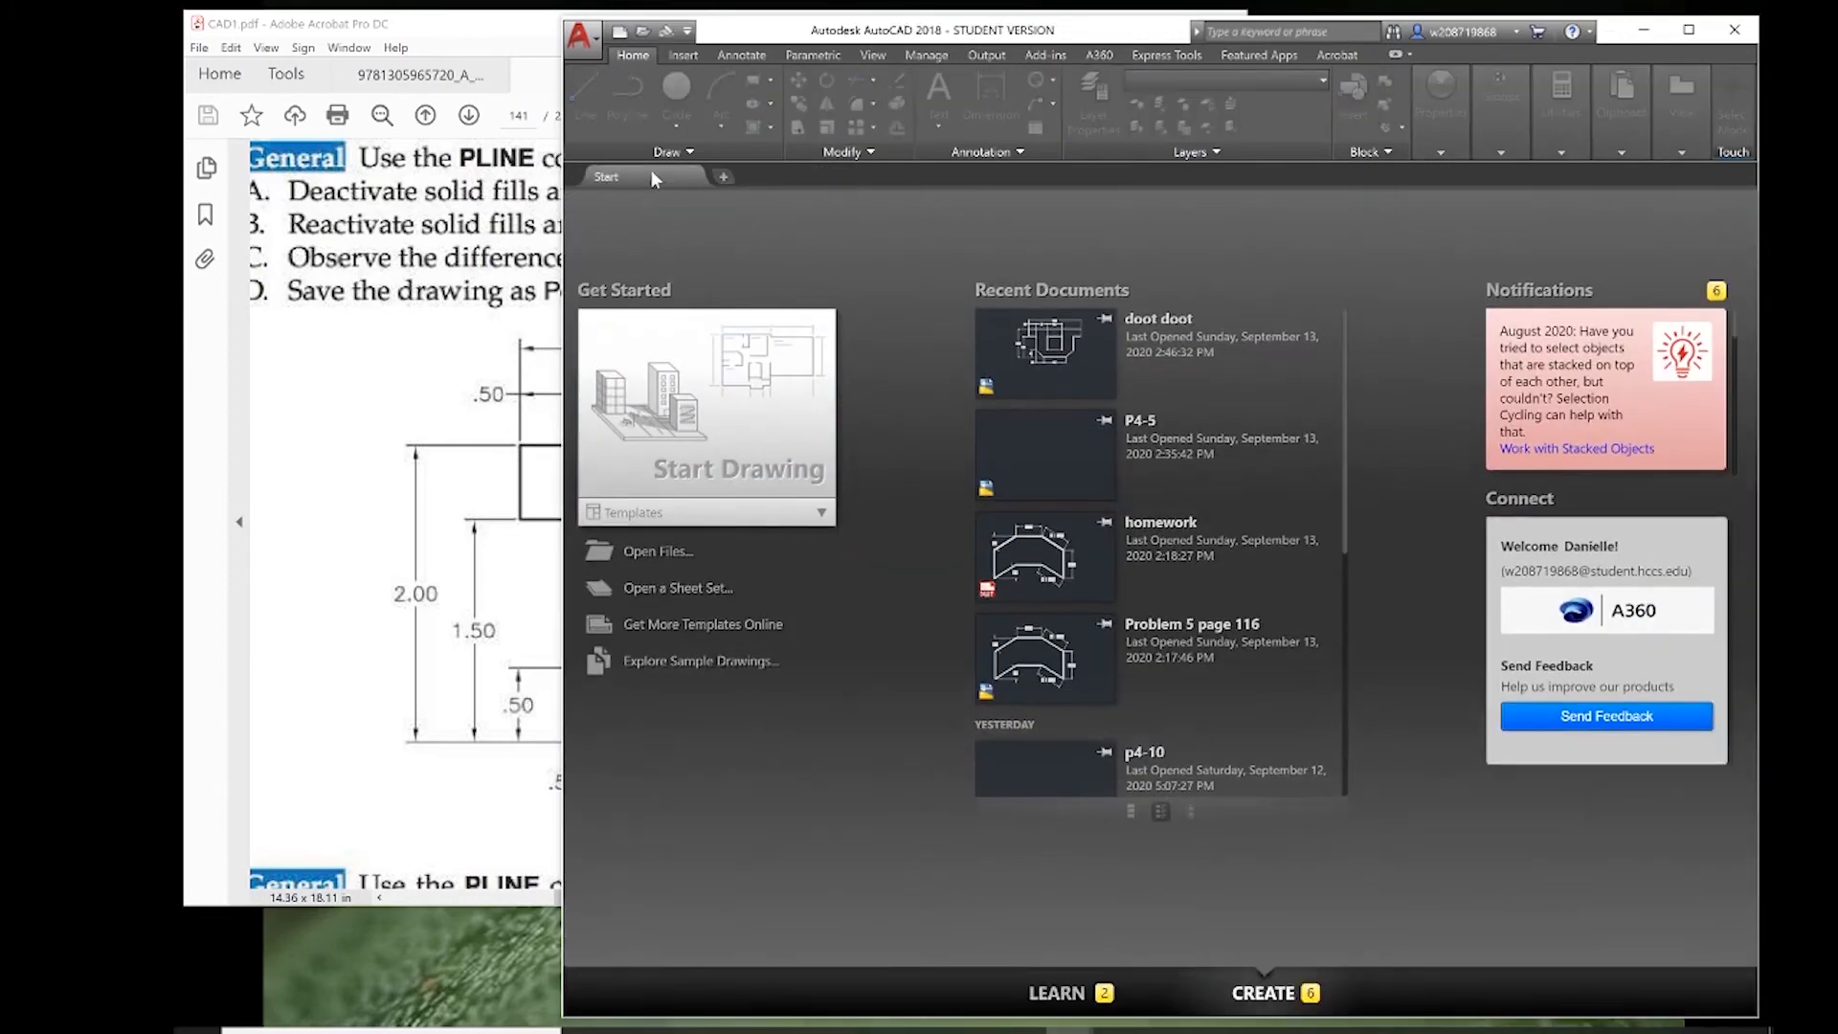
- Switch to Acrobat and locate the P4-17 wrench figure in CAD1.pdf, showing it whole at 75% zoom
{"action": "left_click", "coordinate": [490, 206]}
{"action": "scroll", "coordinate": [1022, 454], "scroll_direction": "down", "scroll_amount": 20}
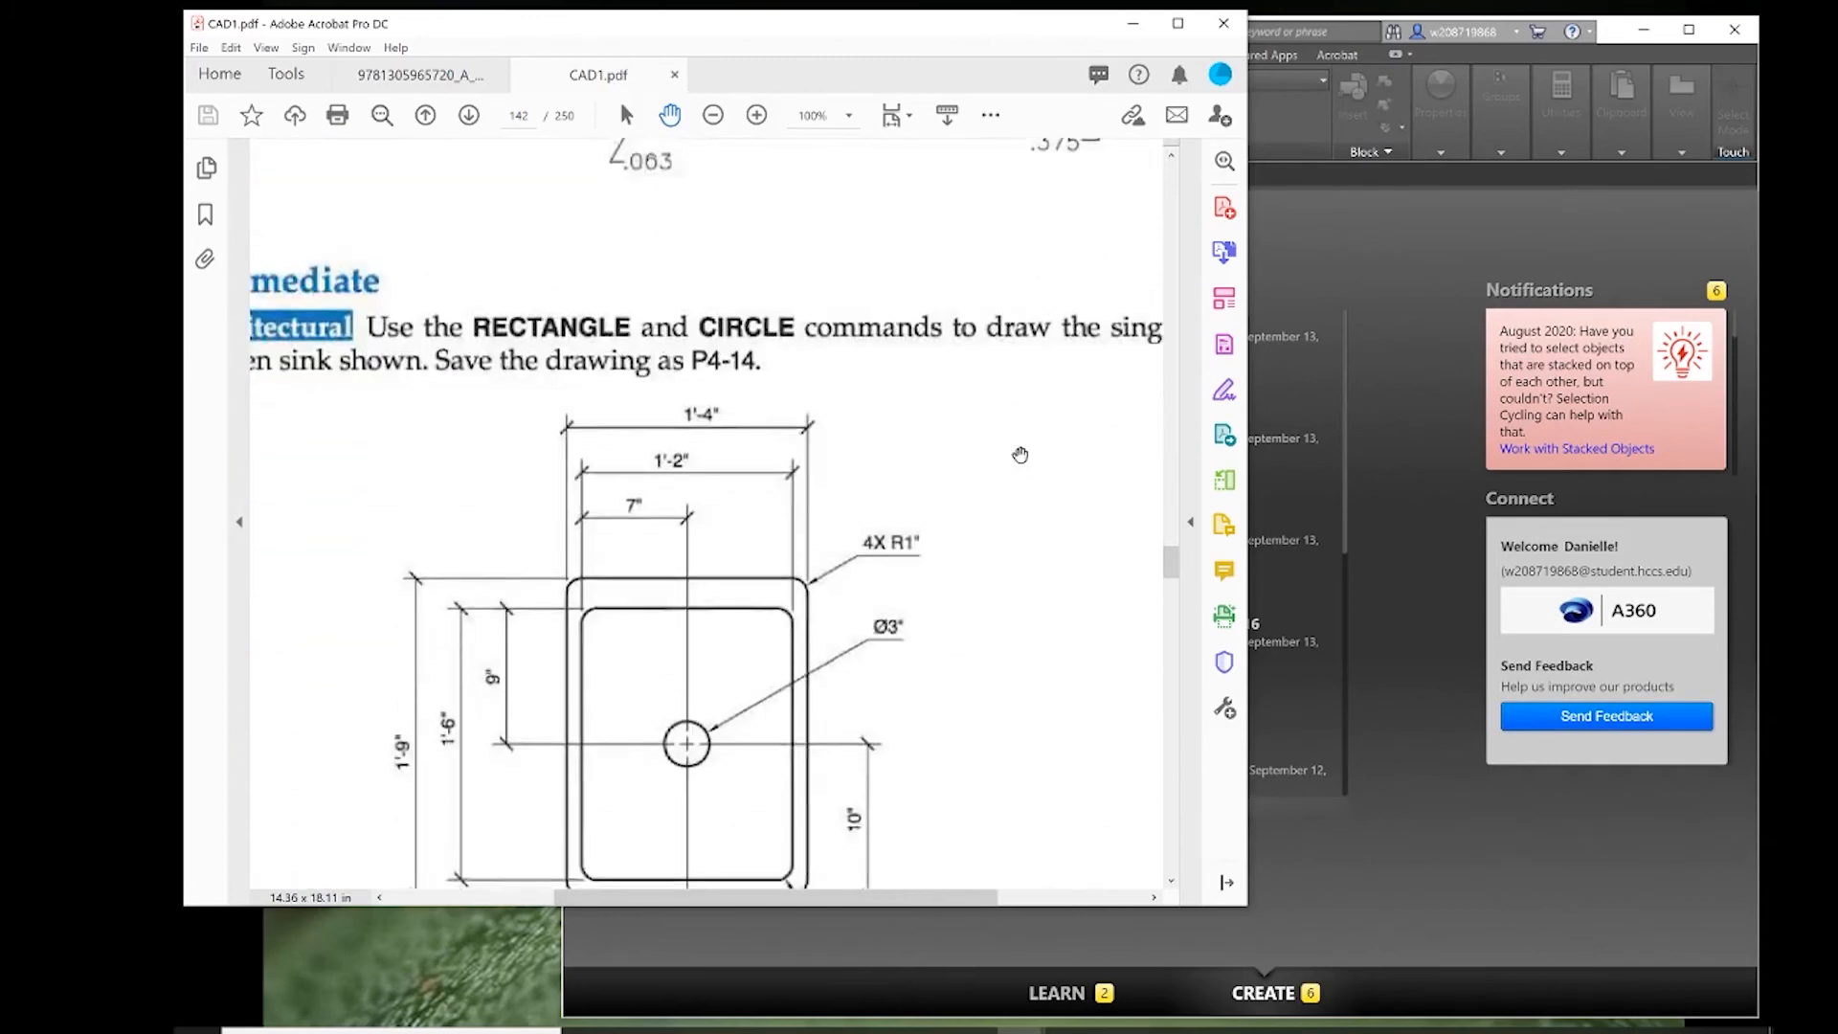
{"action": "scroll", "coordinate": [1020, 455], "scroll_direction": "down", "scroll_amount": 20}
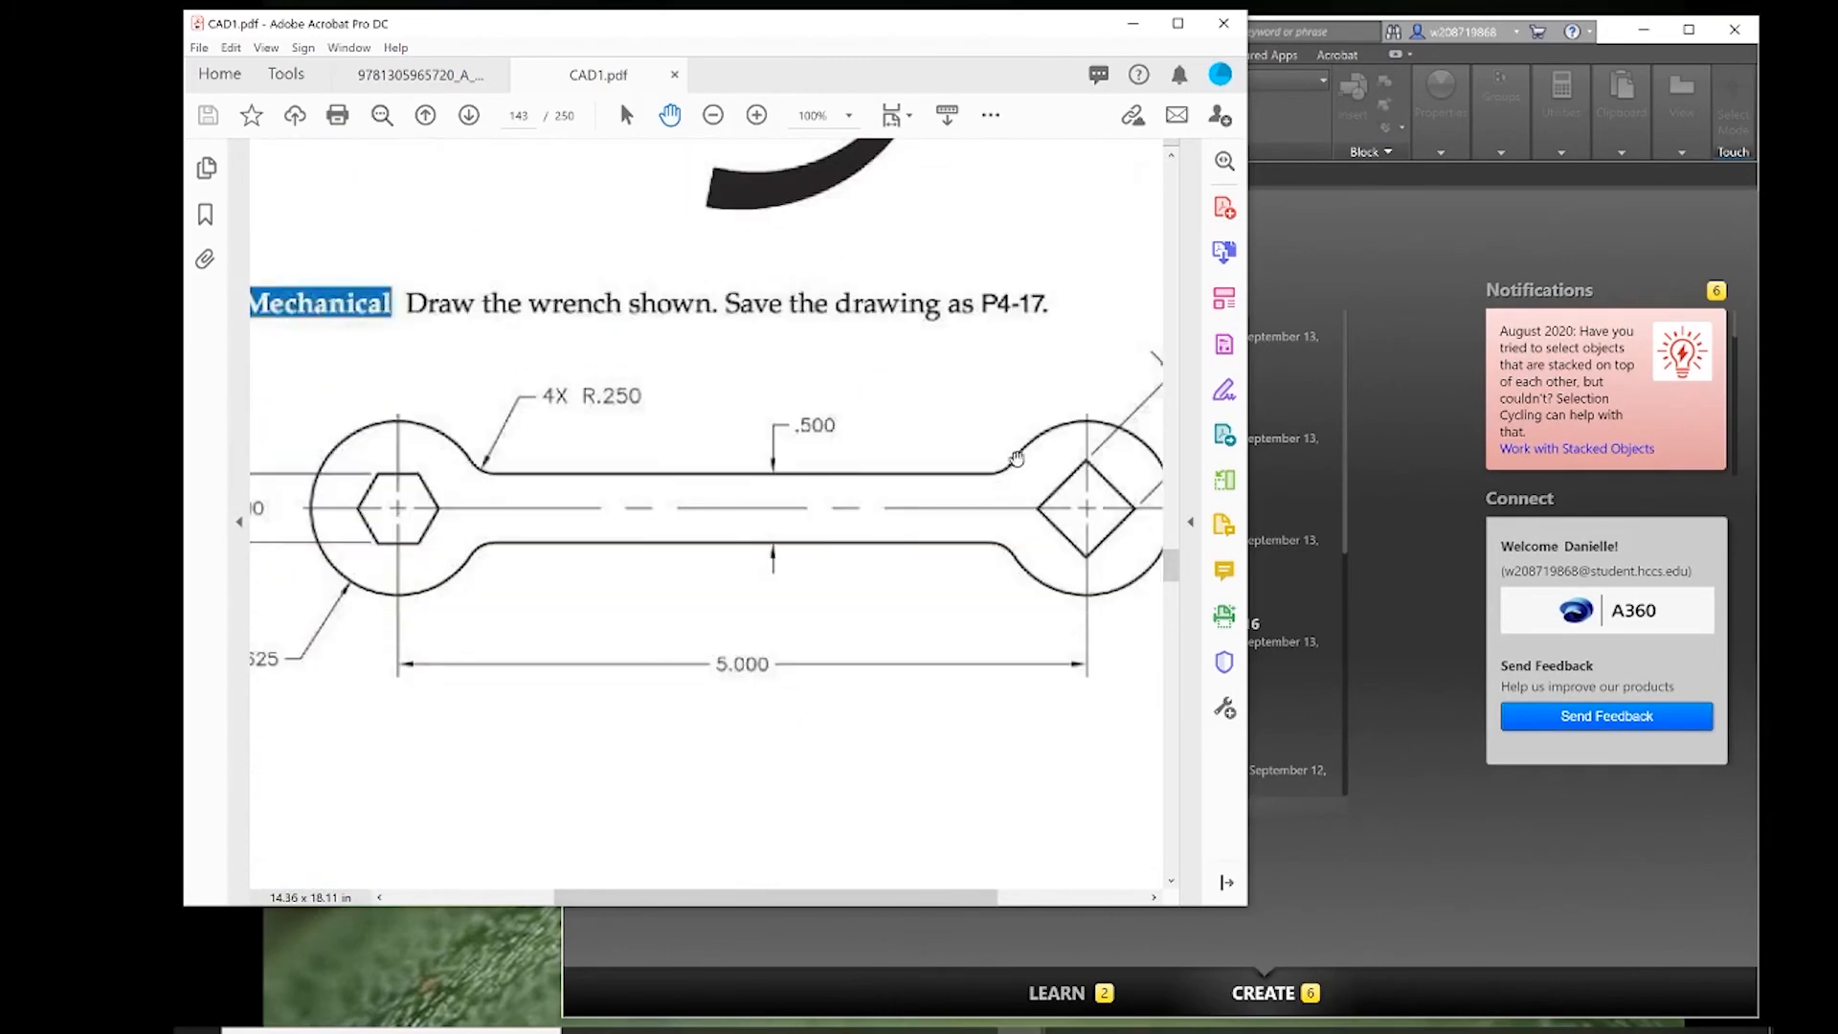
{"action": "left_click_drag", "start_coordinate": [652, 316], "coordinate": [673, 448]}
{"action": "left_click", "coordinate": [713, 122]}
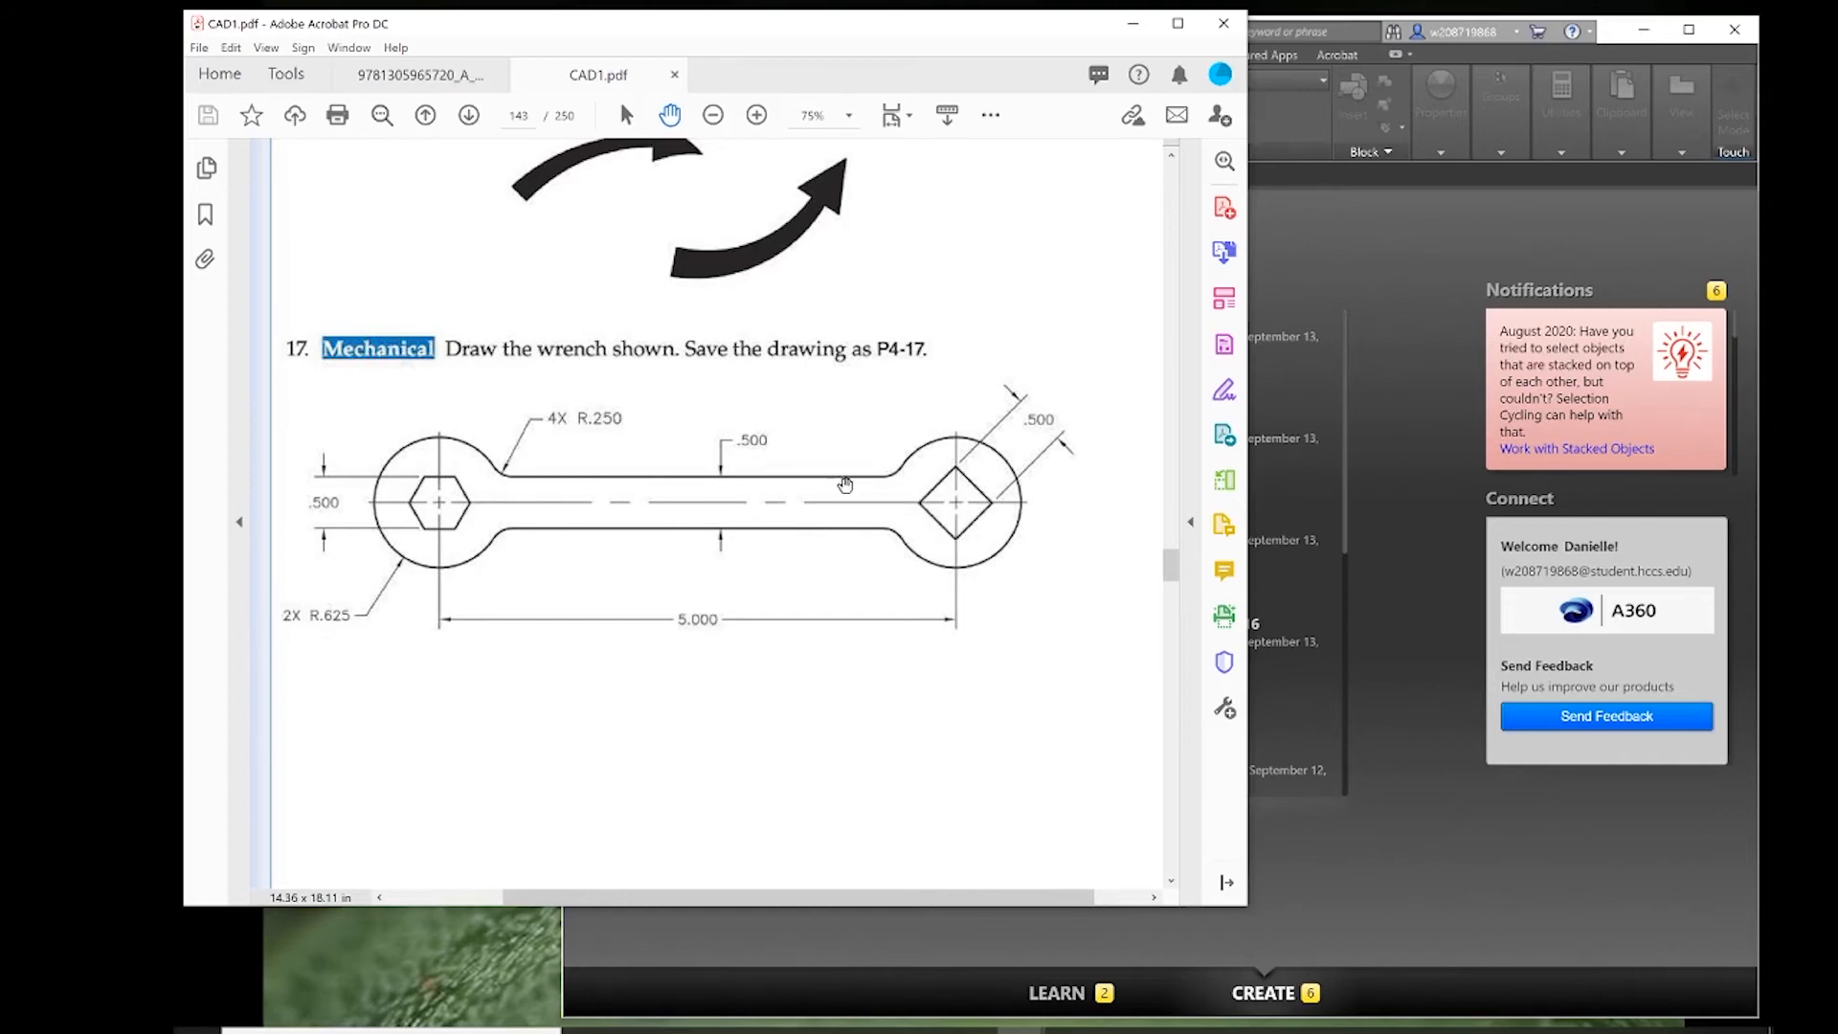
- Switch to AutoCAD and start a new drawing from the homework.dwt template
{"action": "left_click", "coordinate": [1415, 304]}
{"action": "left_click", "coordinate": [756, 514]}
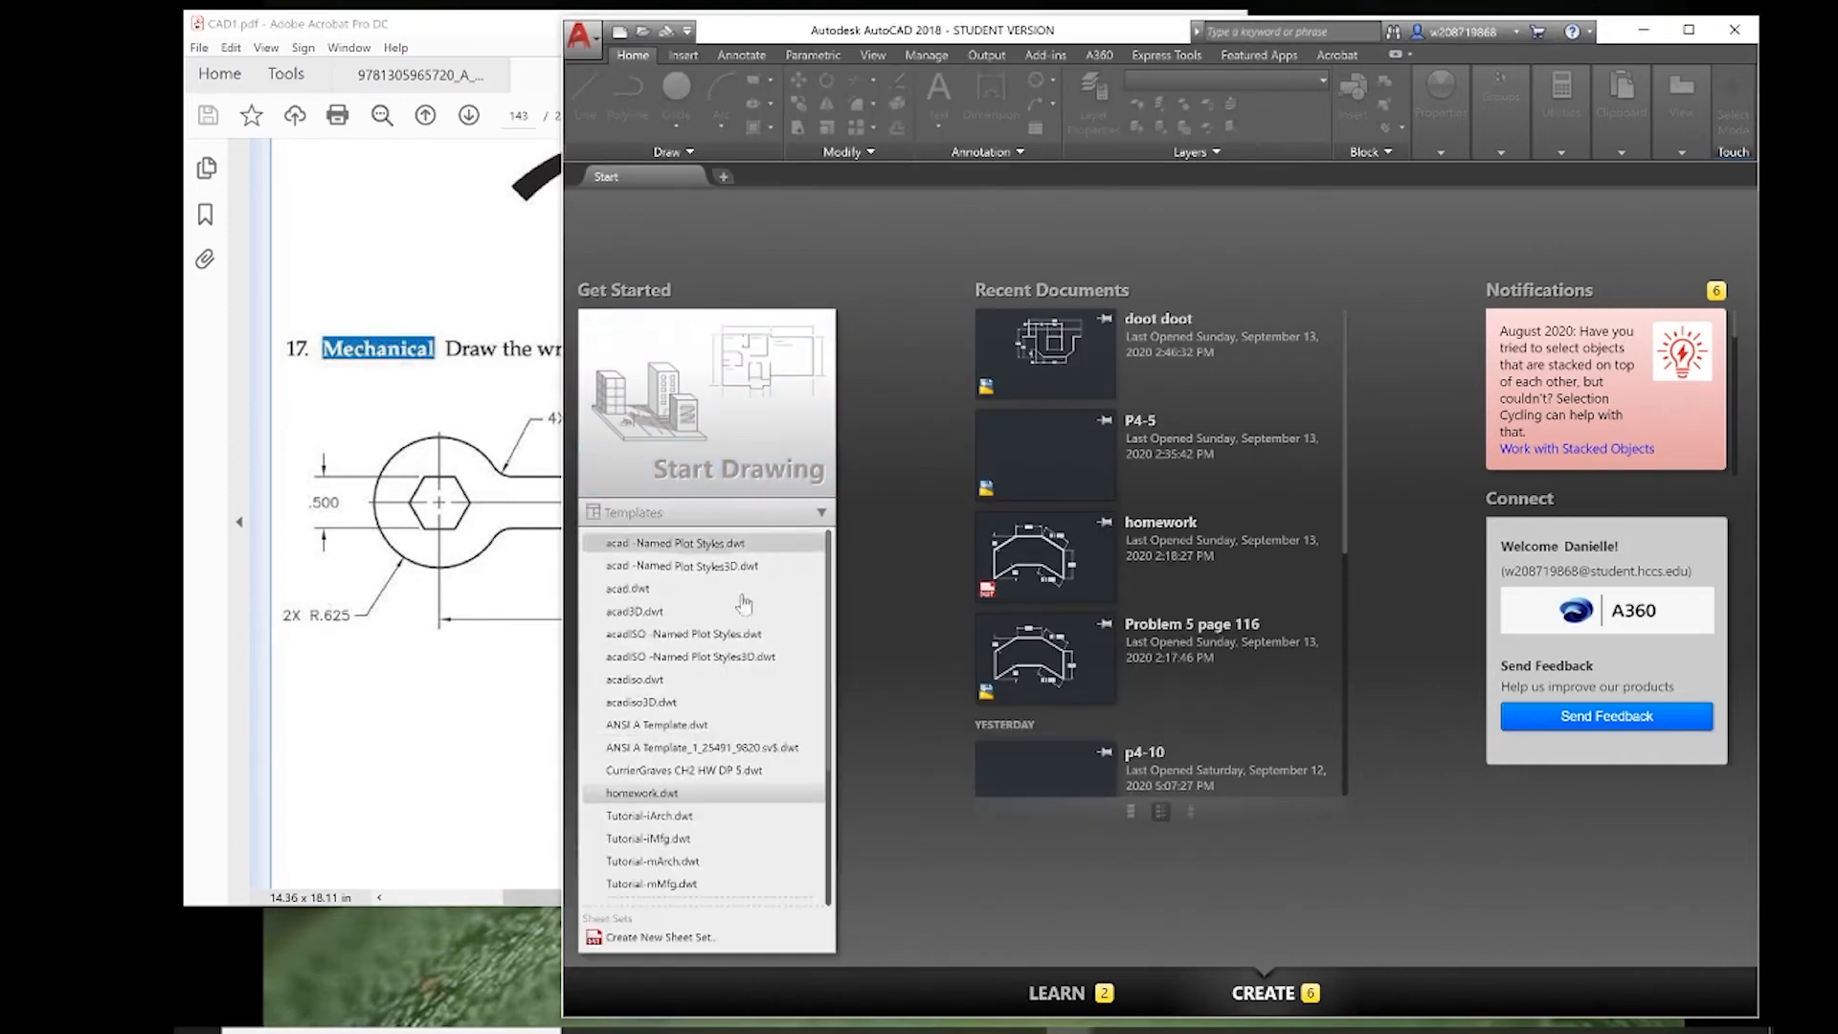
{"action": "left_click", "coordinate": [742, 796]}
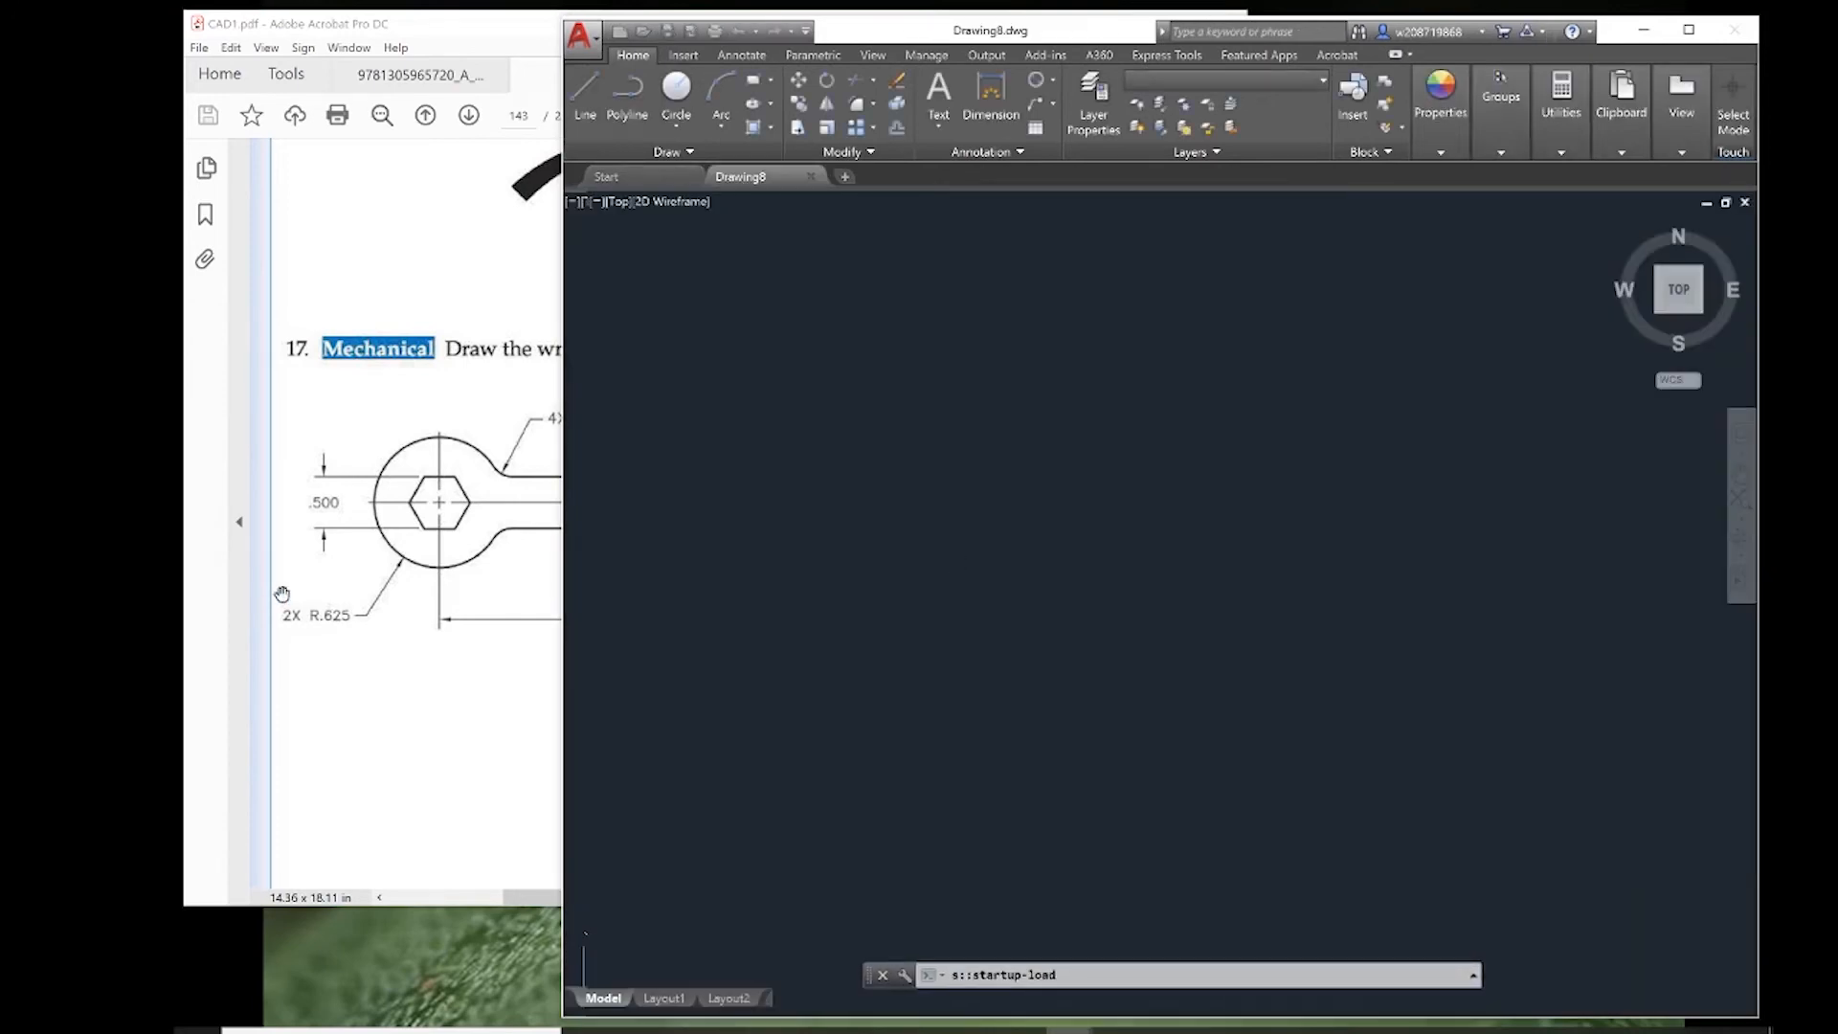
- Check the wrench figure in the PDF and draw the head circle with a radius of .625 in the new drawing
{"action": "left_click", "coordinate": [282, 593]}
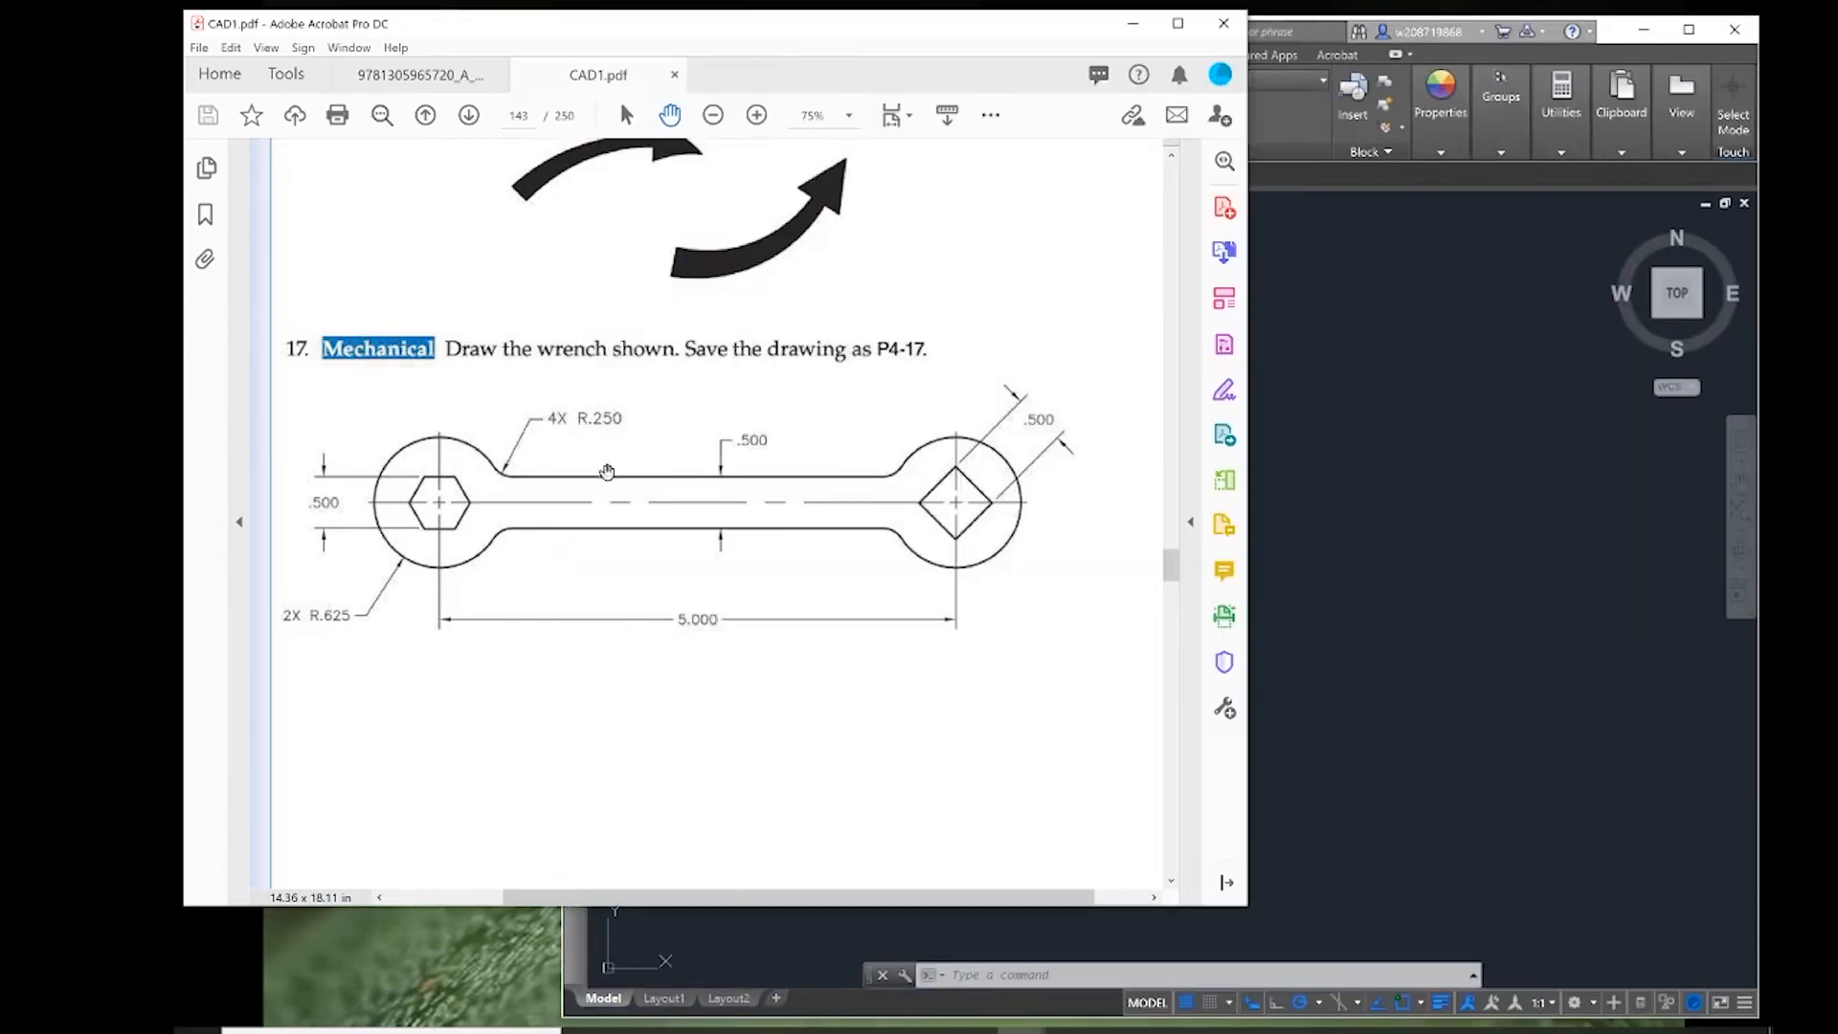
{"action": "left_click", "coordinate": [1411, 537]}
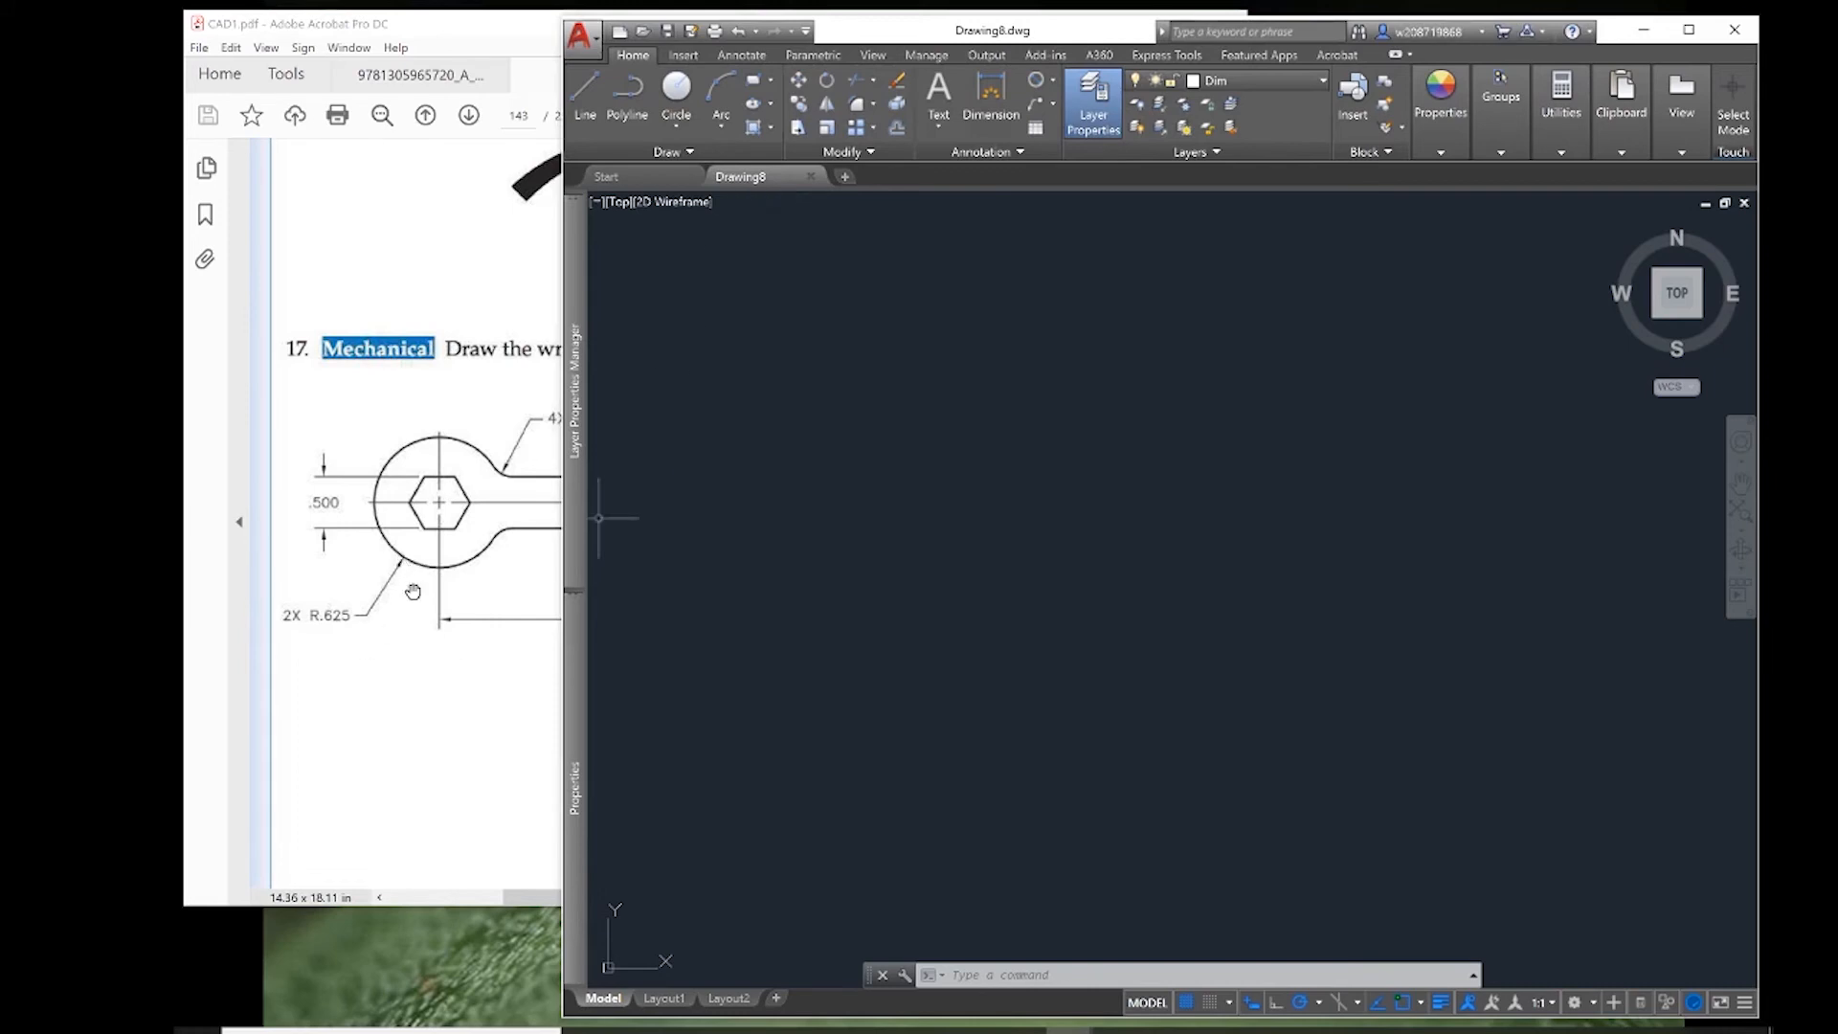
{"action": "left_click", "coordinate": [676, 88]}
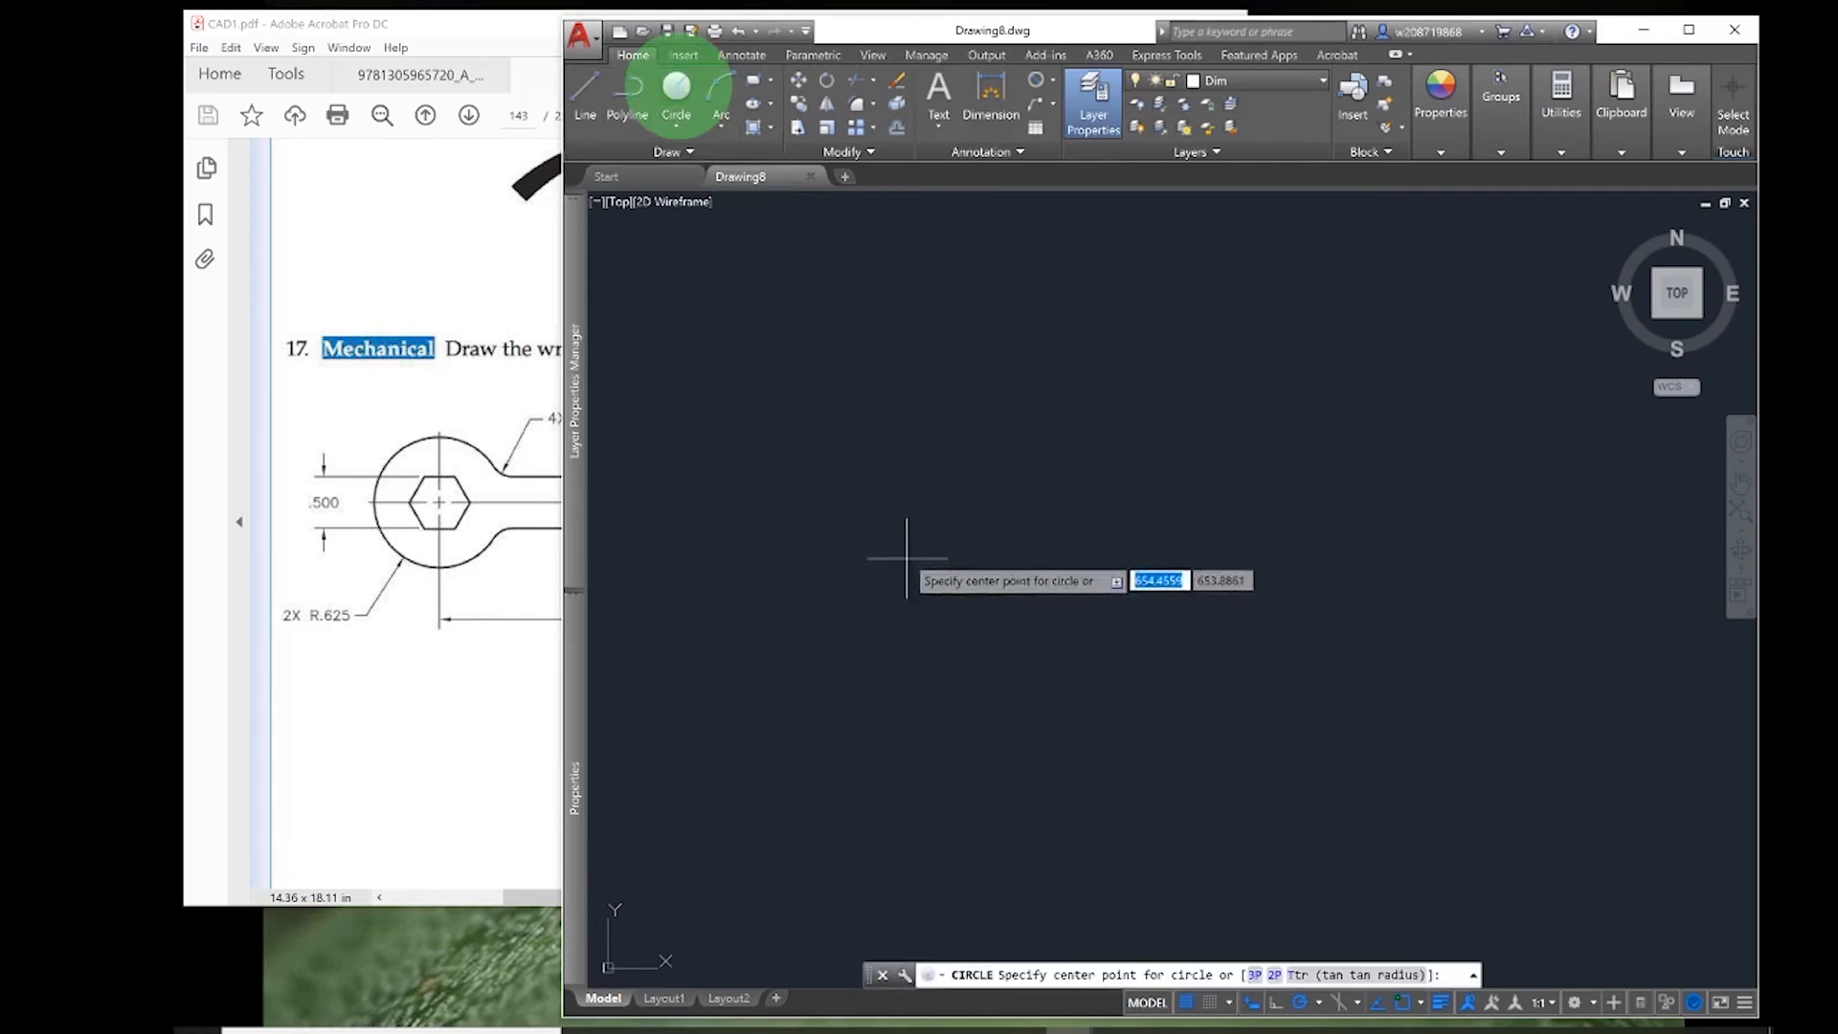
{"action": "left_click", "coordinate": [767, 540]}
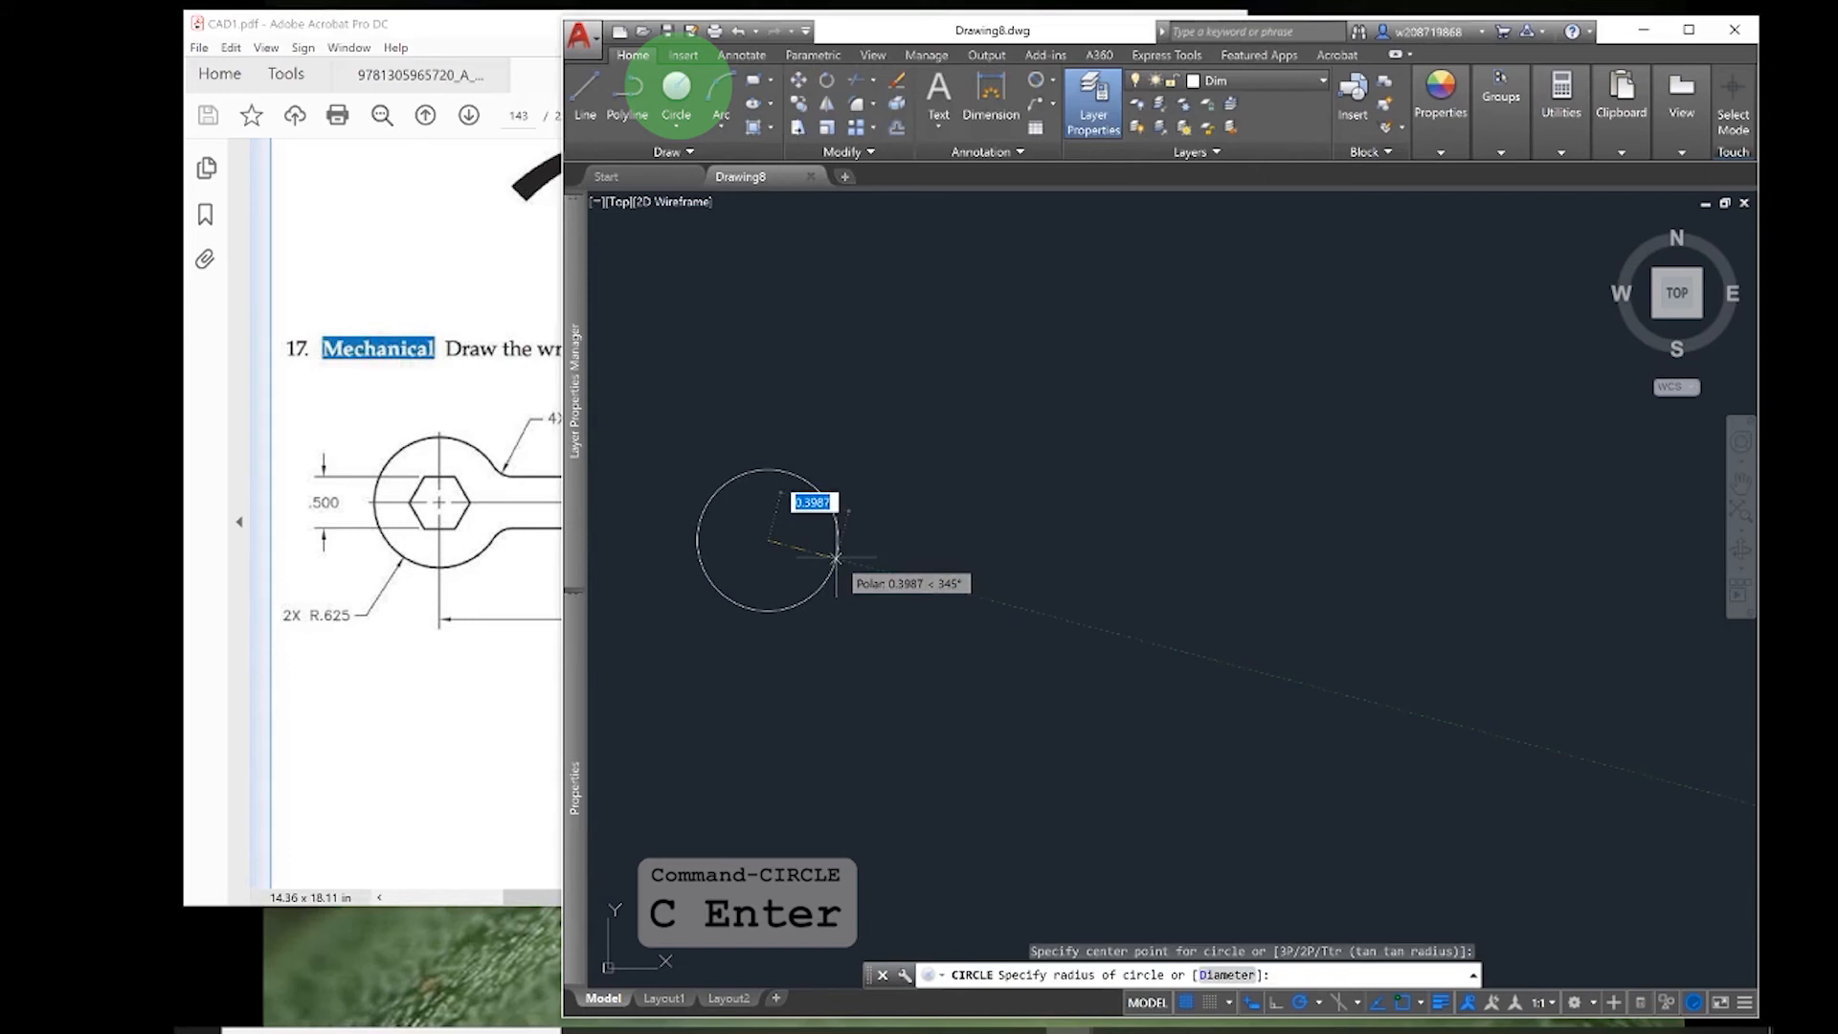
{"action": "type", "text": ".625"}
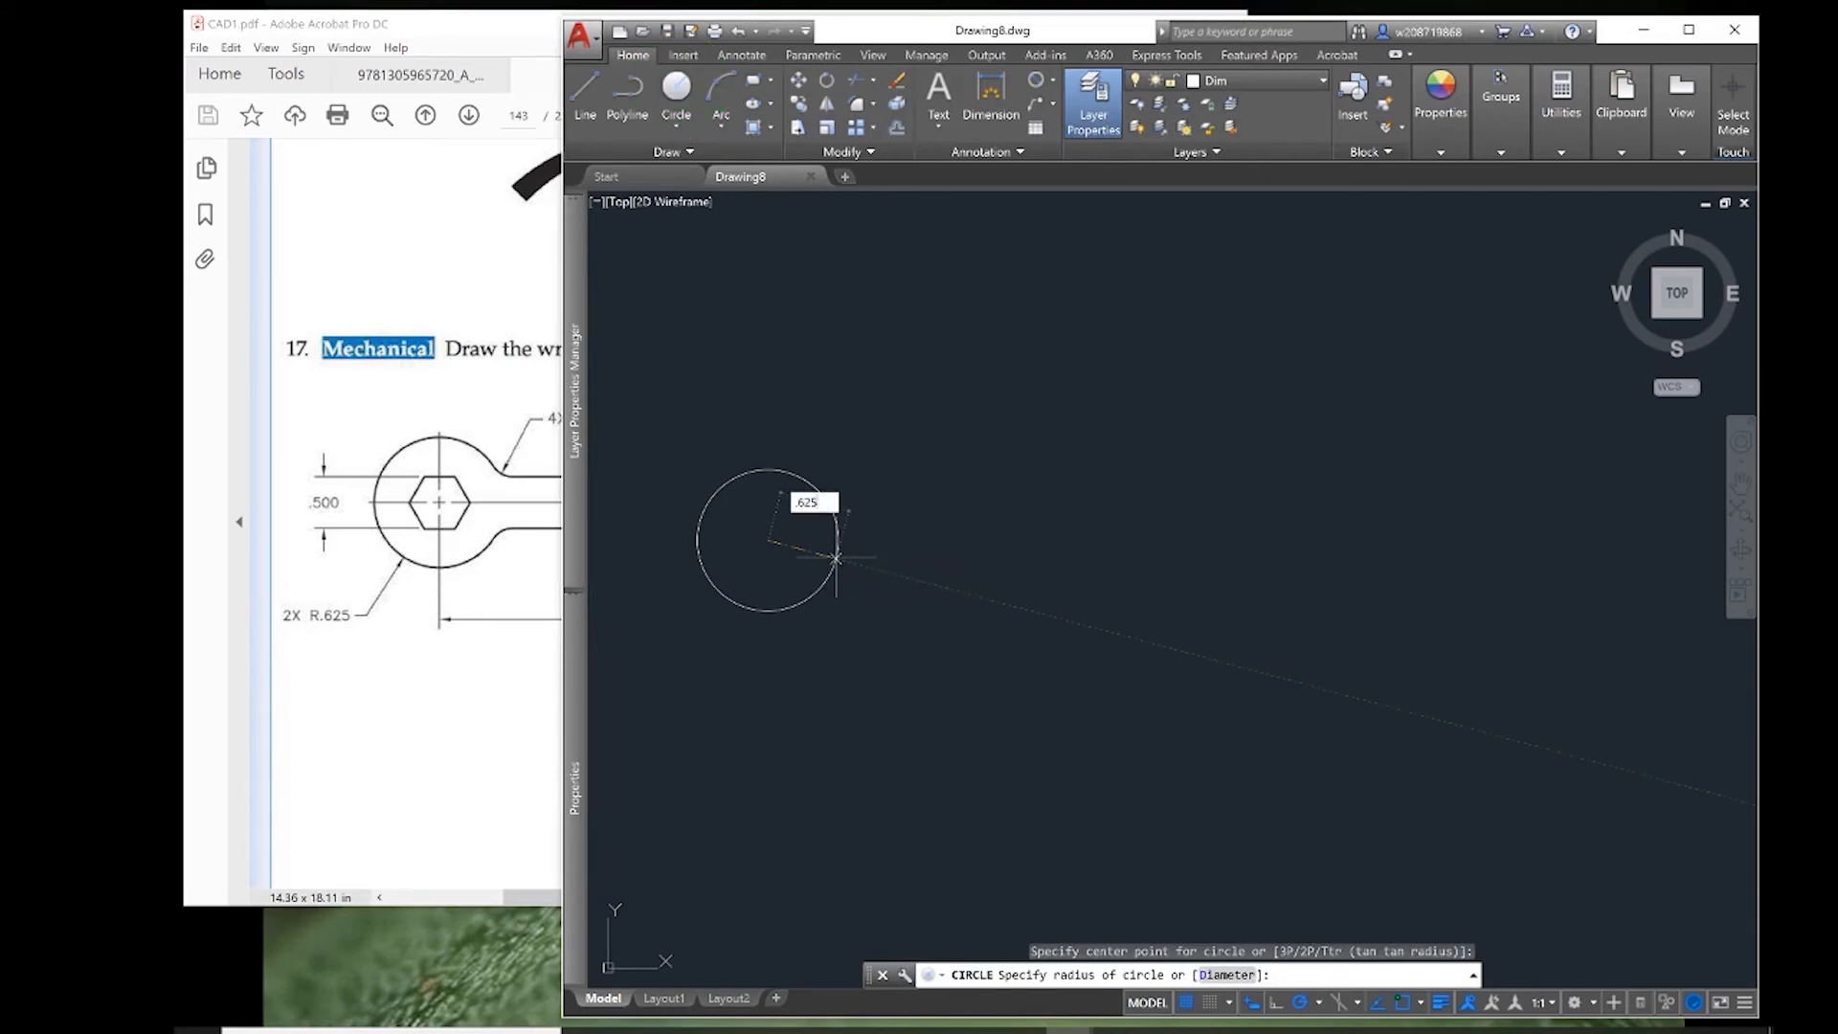
{"action": "key", "text": "Return"}
- Draw a horizontal line 2.5 long from the circle's center to the right as half of the wrench's centerline
{"action": "left_click", "coordinate": [484, 535]}
{"action": "left_click", "coordinate": [1378, 463]}
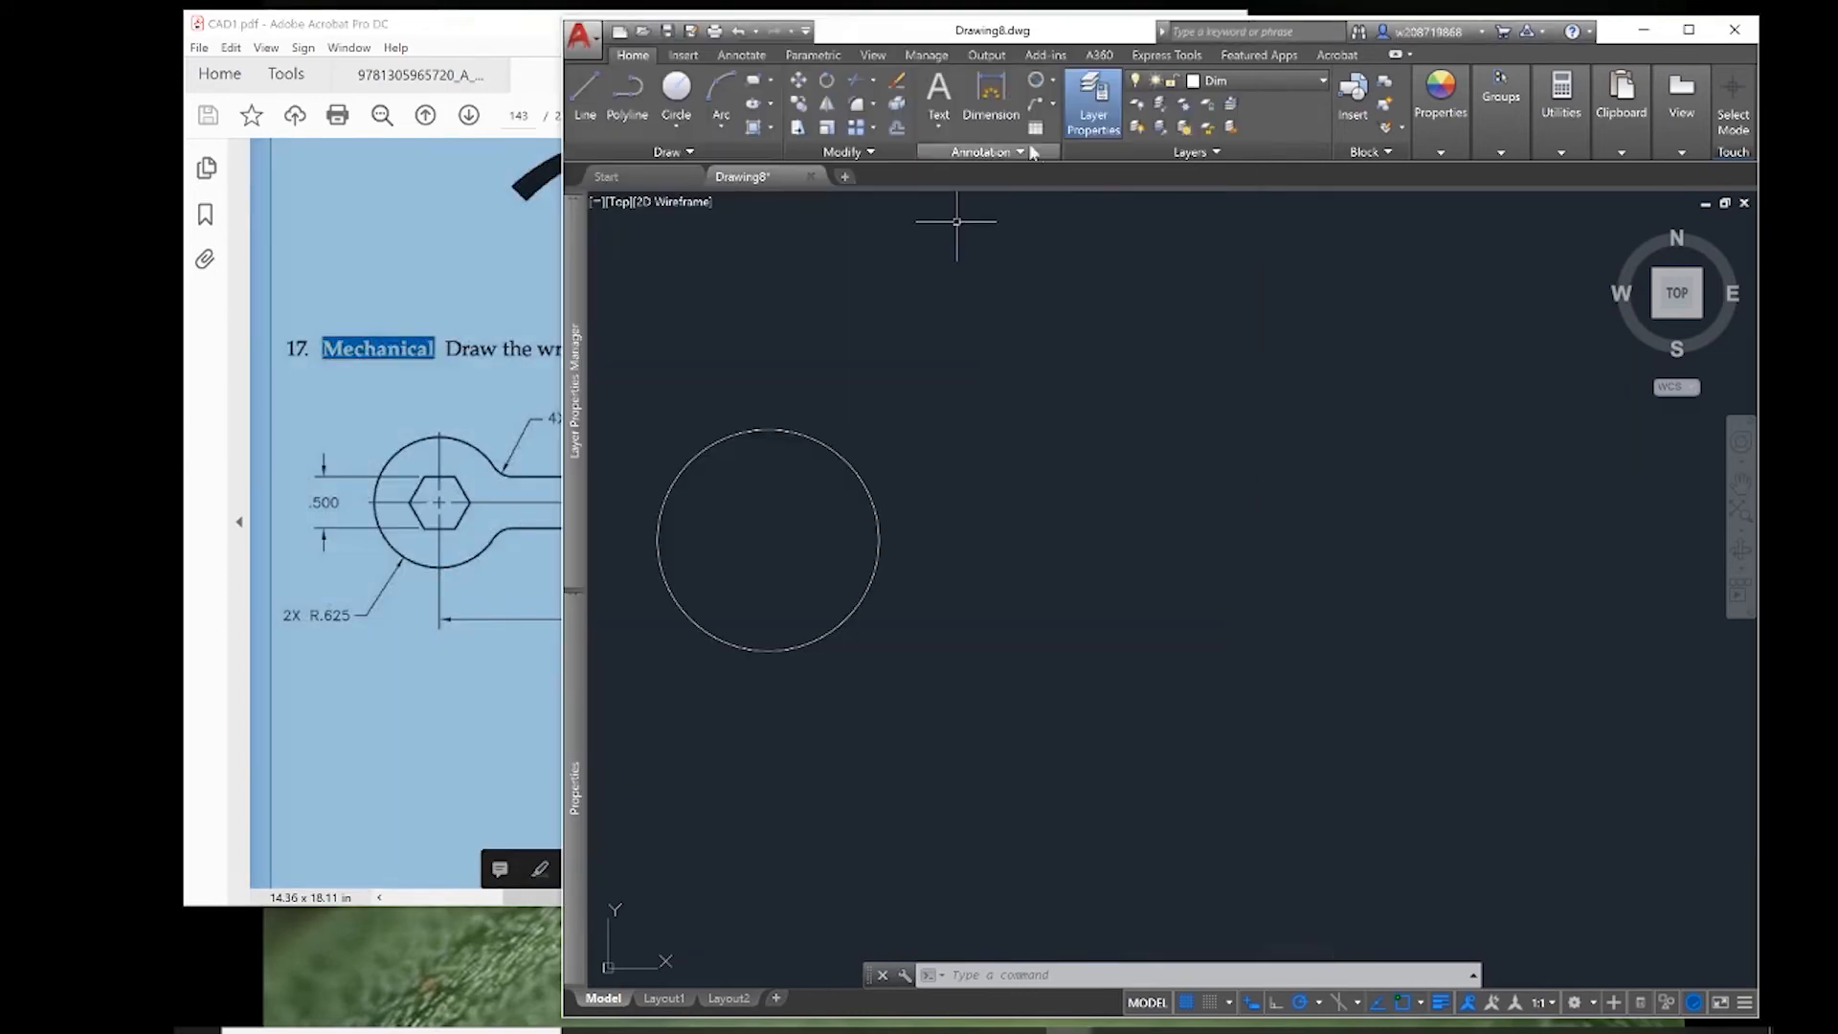
{"action": "left_click", "coordinate": [584, 95]}
{"action": "left_click", "coordinate": [771, 541]}
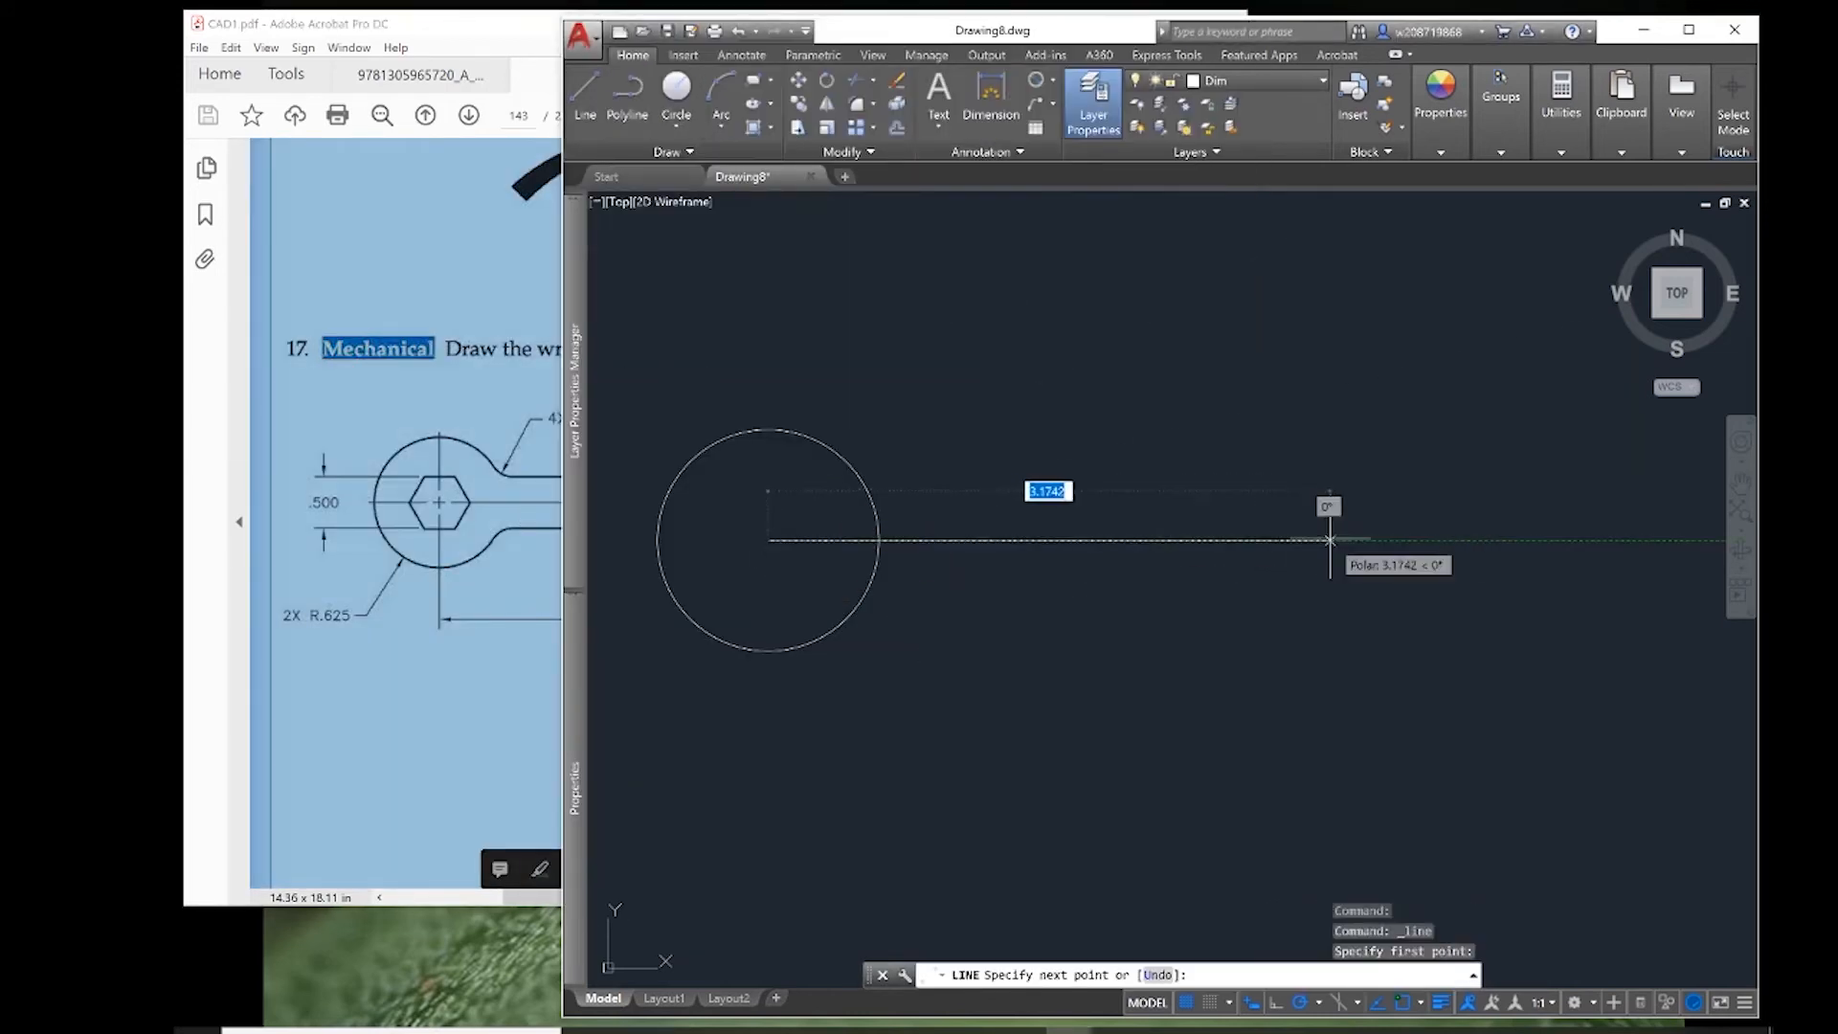
{"action": "key", "text": "alt+Tab"}
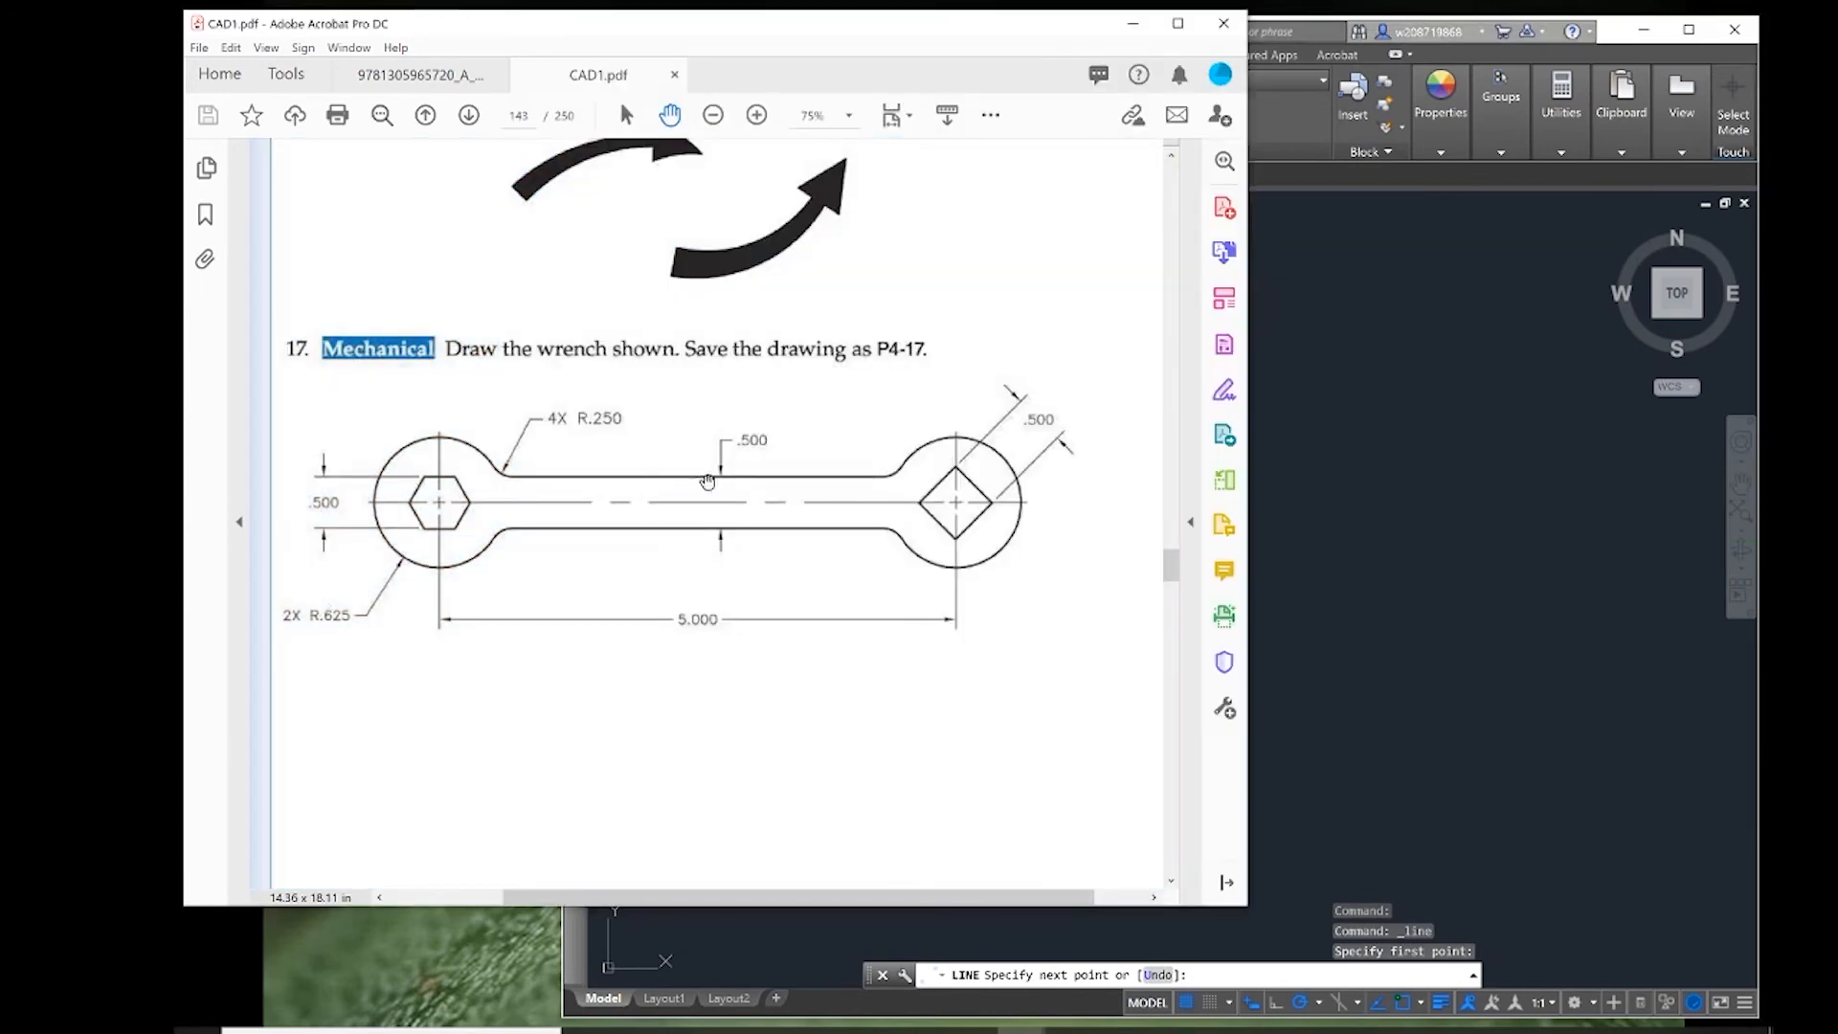
{"action": "key", "text": "alt+Tab"}
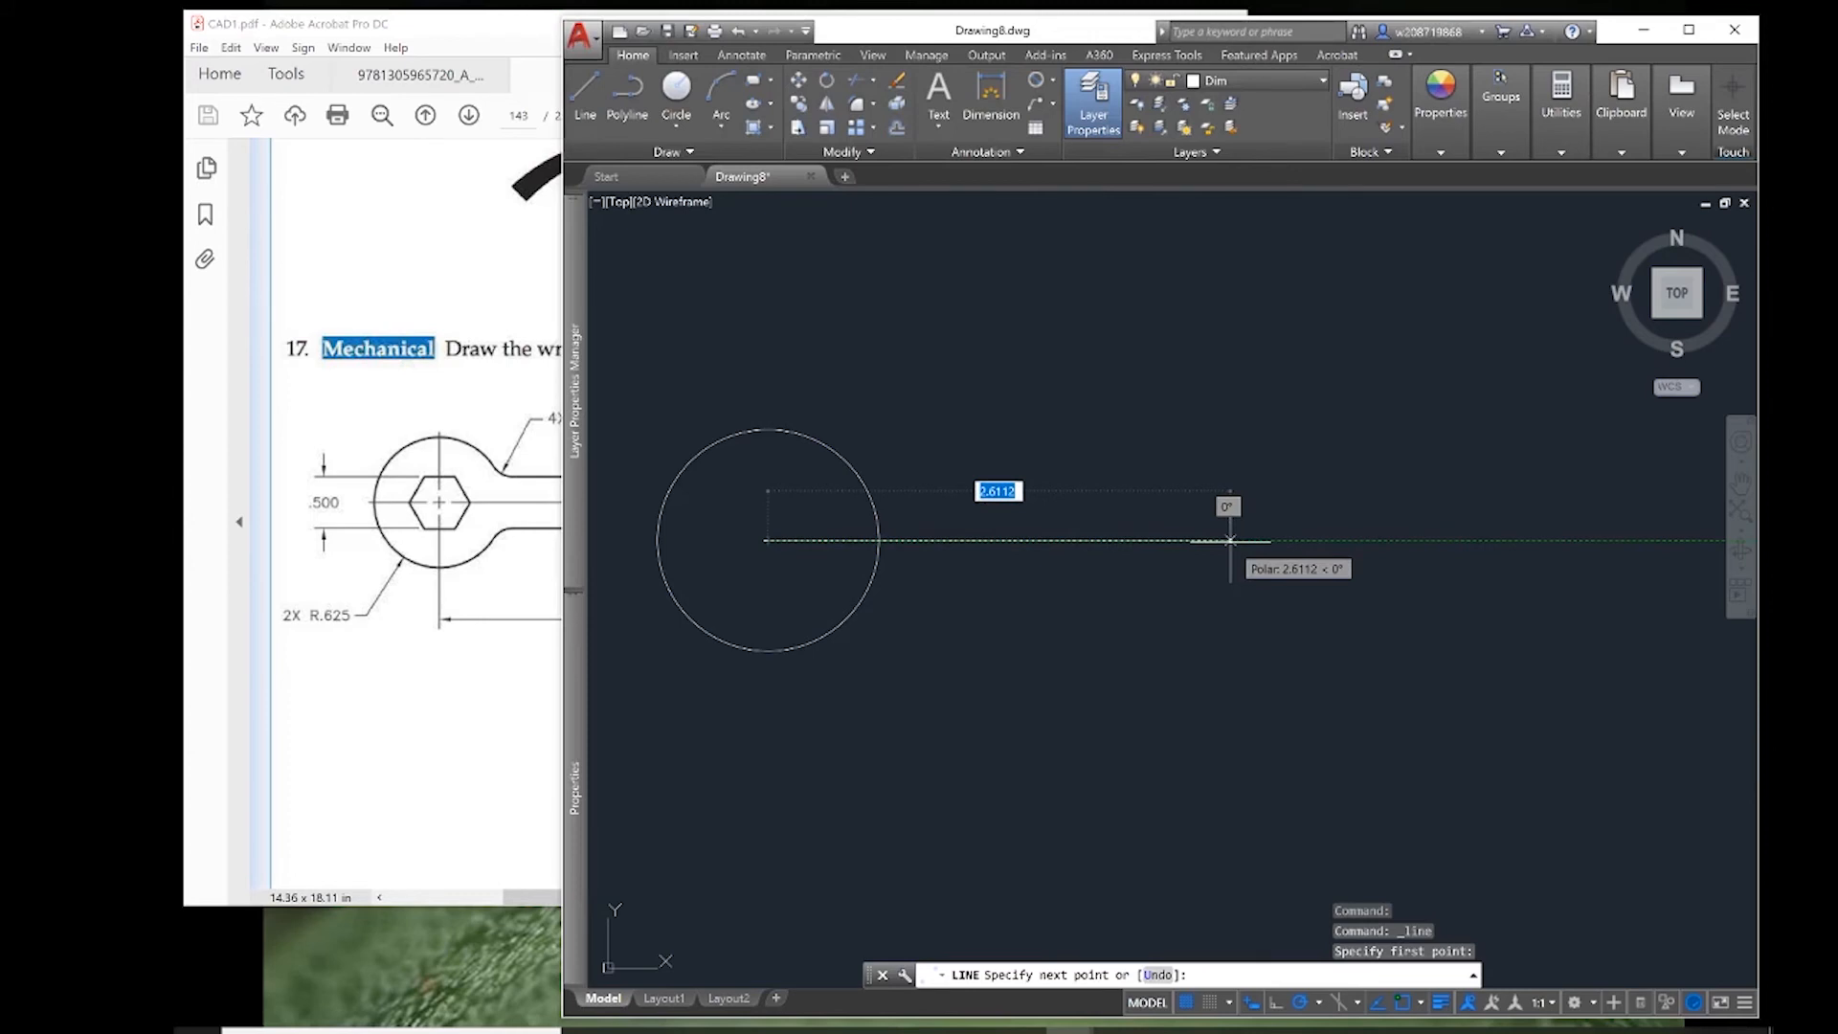
{"action": "type", "text": "2.5"}
{"action": "key", "text": "Return"}
{"action": "key", "text": "Escape"}
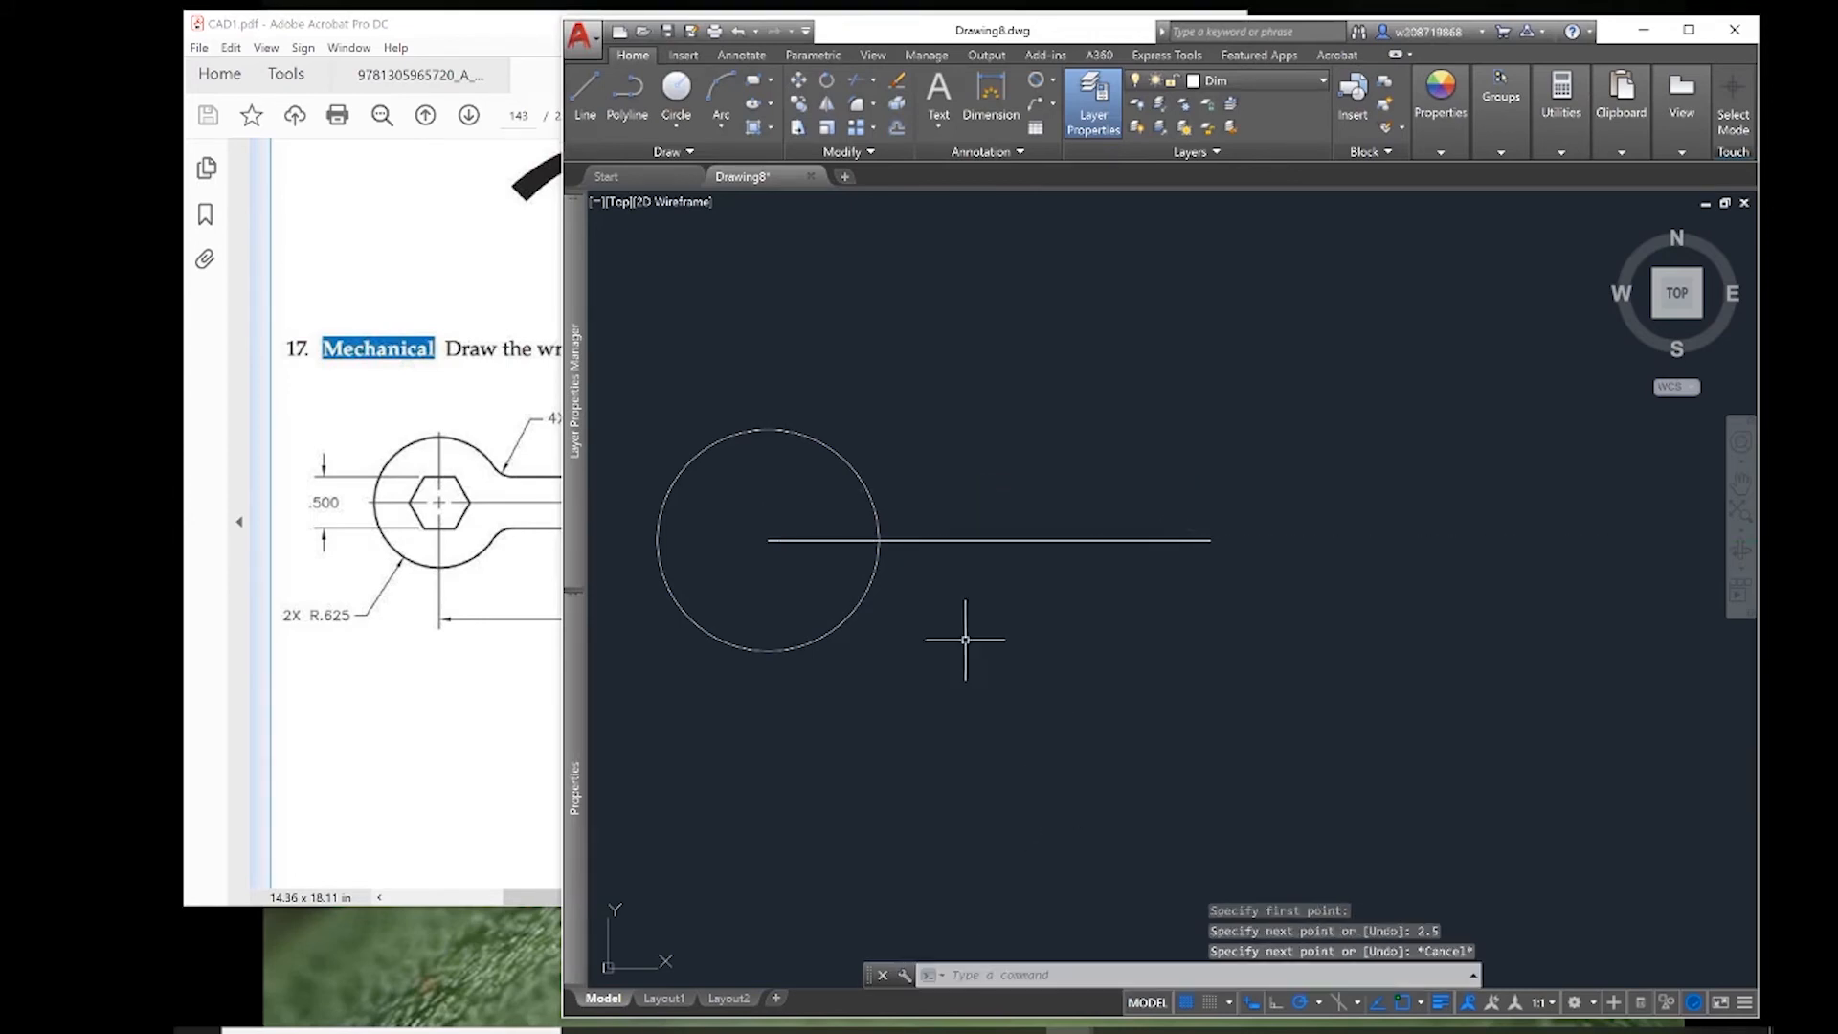
- Offset the centerline by .25 both above and below to form the two handle edges
{"action": "key", "text": "alt+Tab"}
{"action": "key", "text": "alt+Tab"}
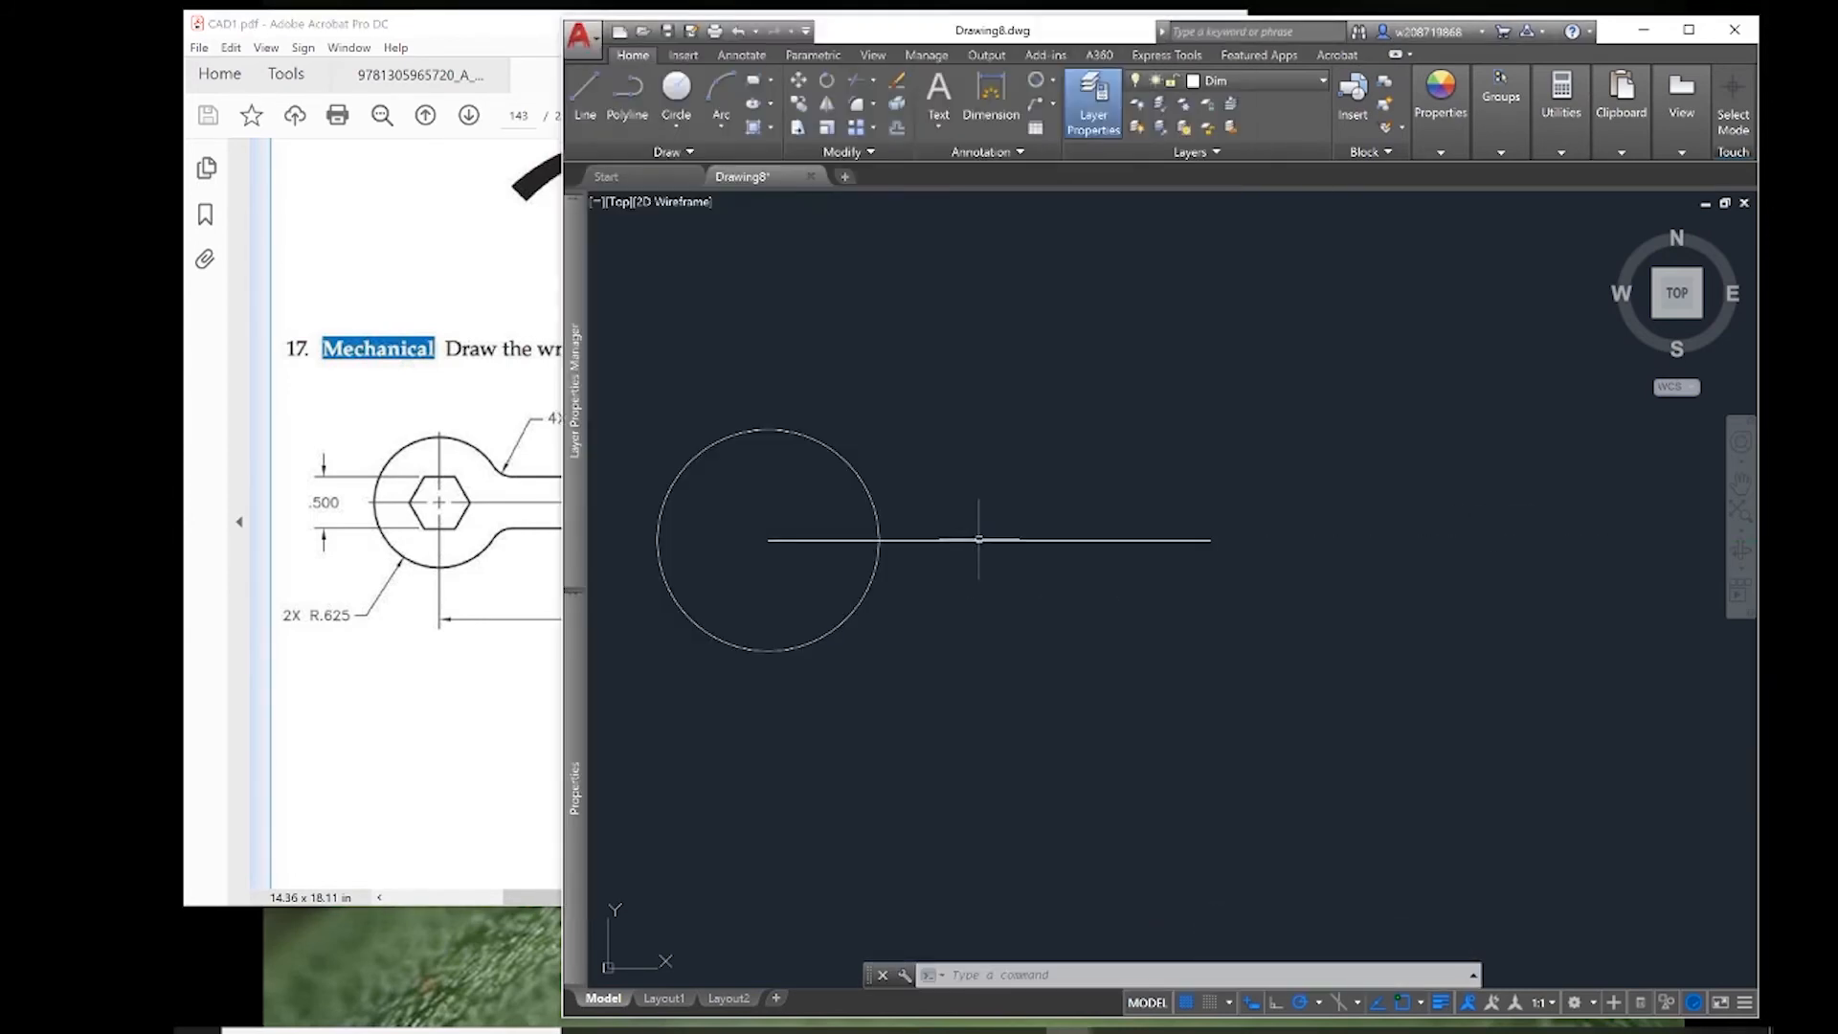
{"action": "type", "text": "o"}
{"action": "key", "text": "Return"}
{"action": "key", "text": "alt+Tab"}
{"action": "key", "text": "alt+Tab"}
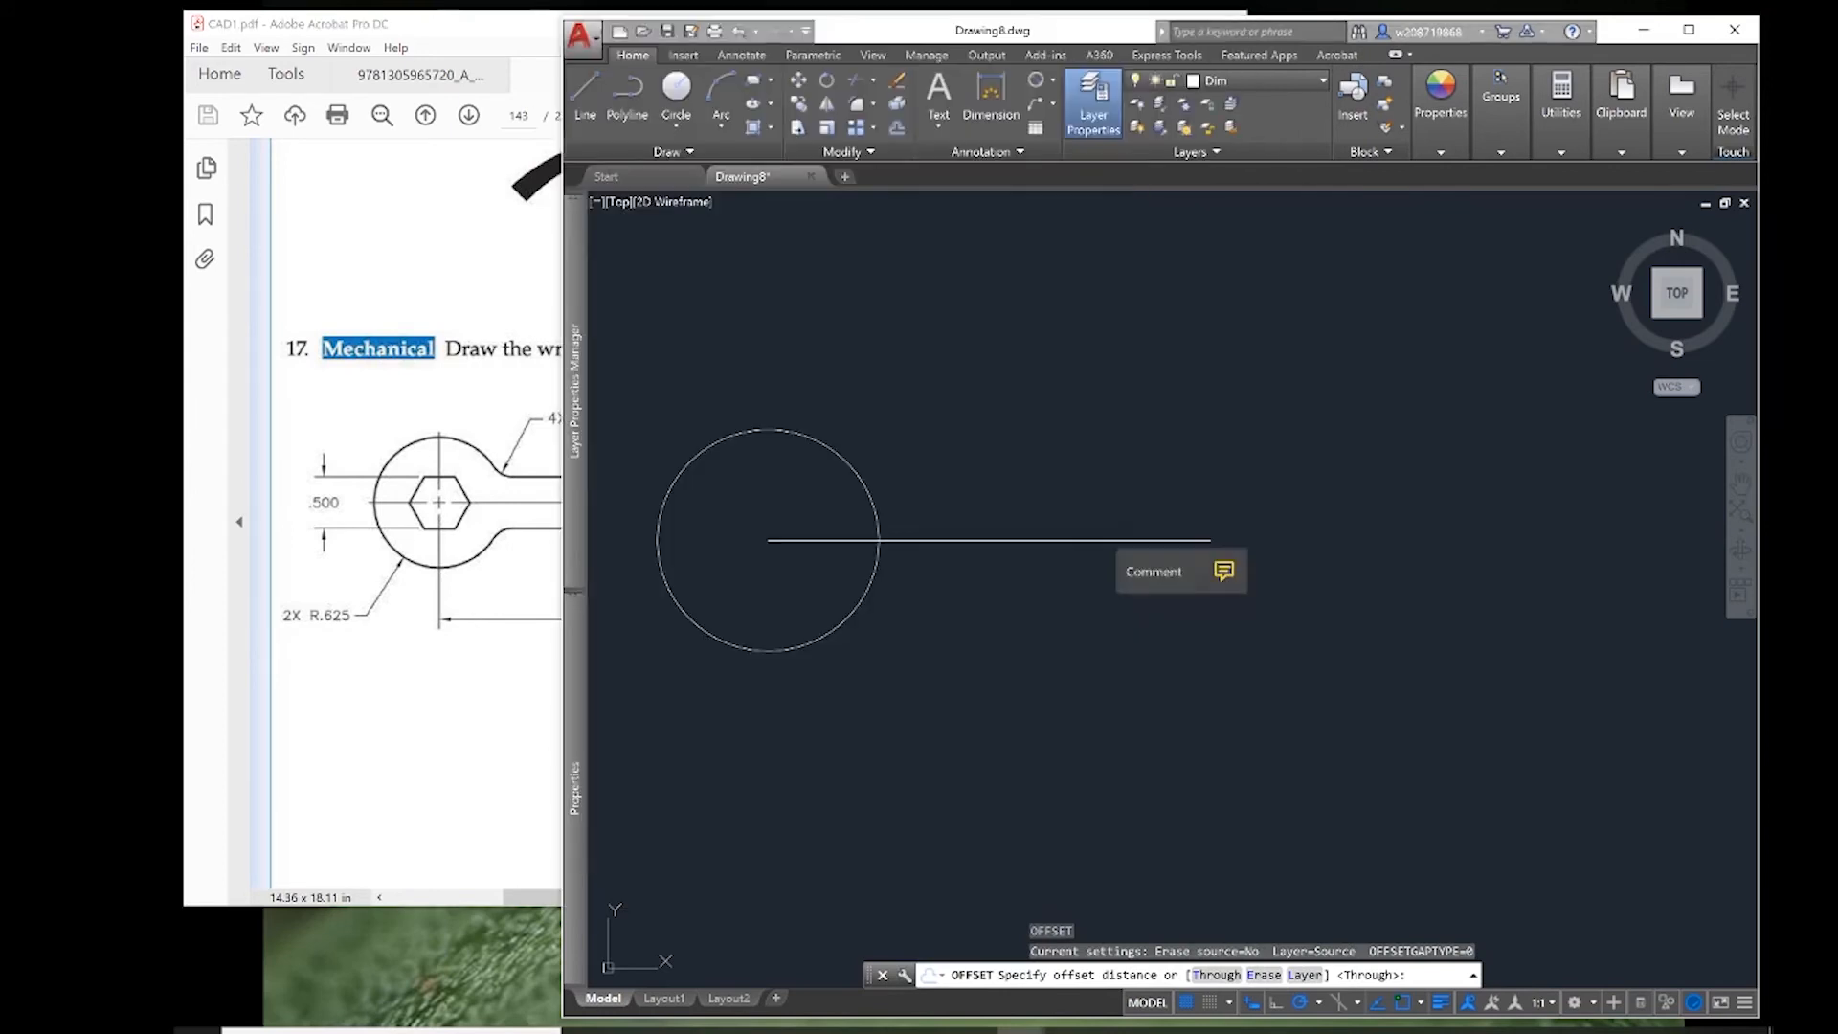
{"action": "type", "text": ".25"}
{"action": "key", "text": "Return"}
{"action": "left_click", "coordinate": [1067, 539]}
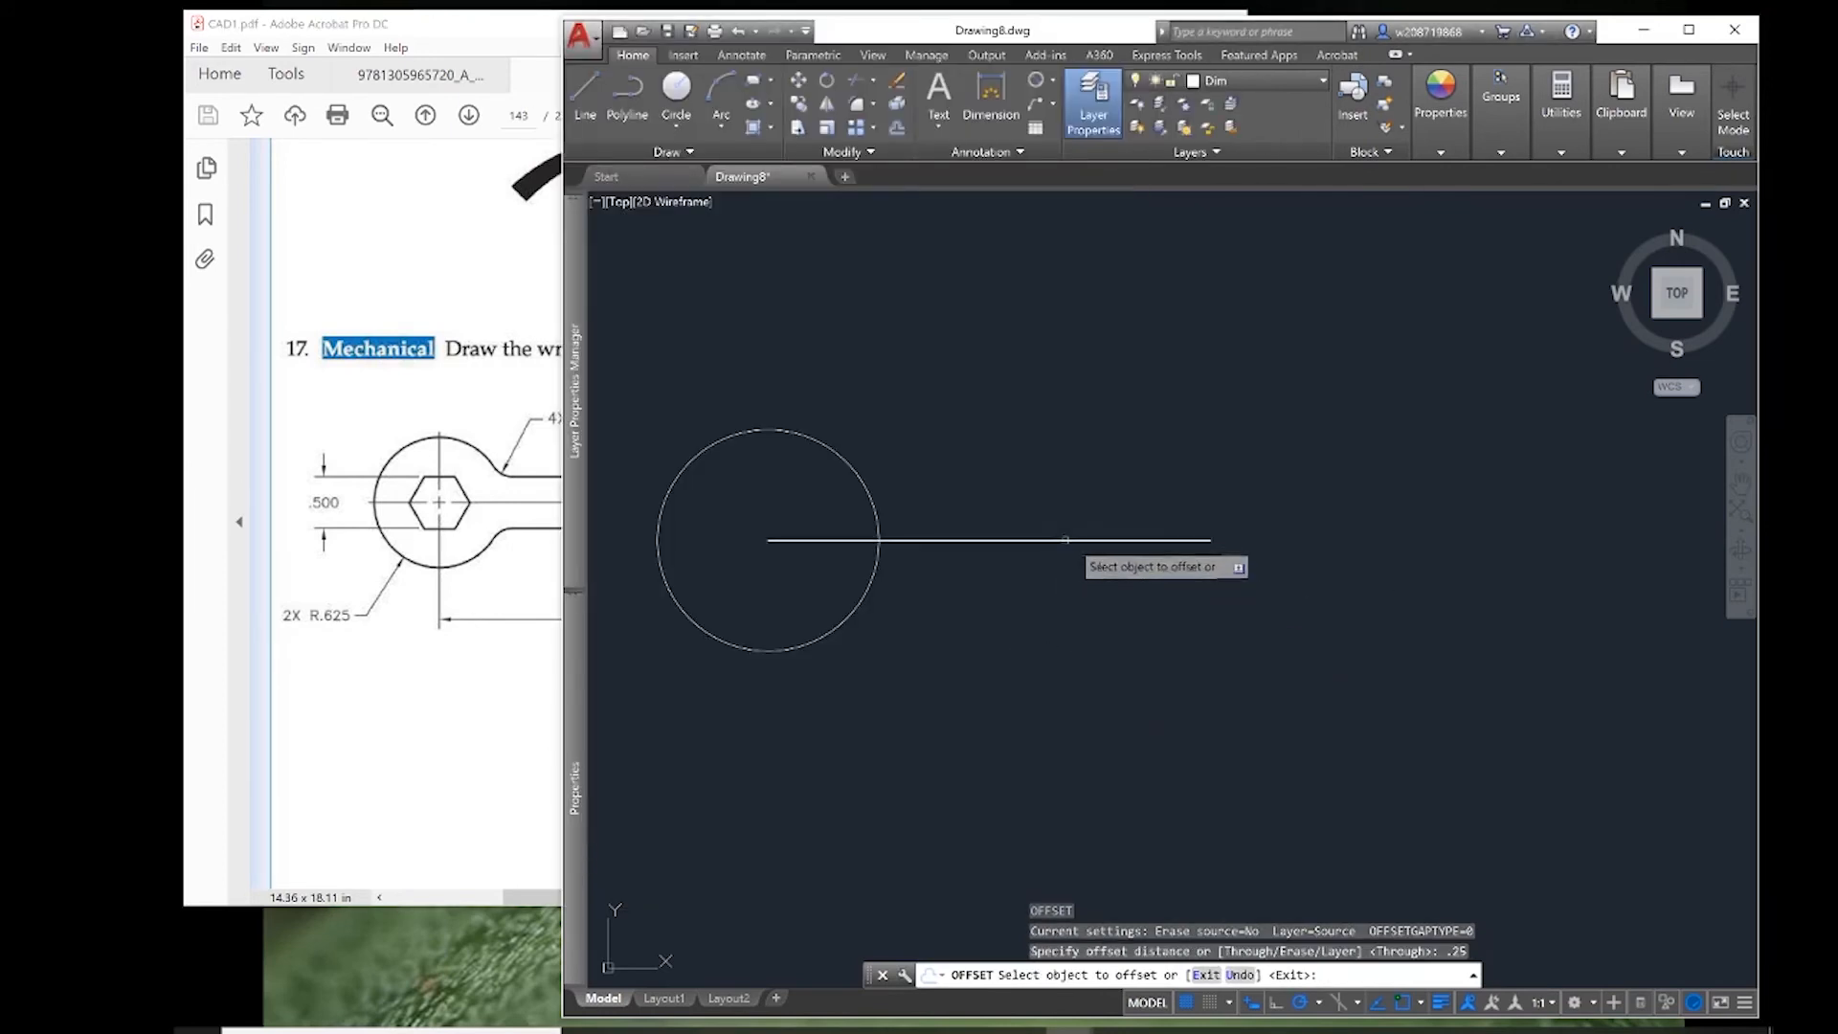
{"action": "left_click", "coordinate": [1062, 507]}
{"action": "left_click", "coordinate": [1060, 540]}
{"action": "left_click", "coordinate": [1038, 598]}
{"action": "key", "text": "Return"}
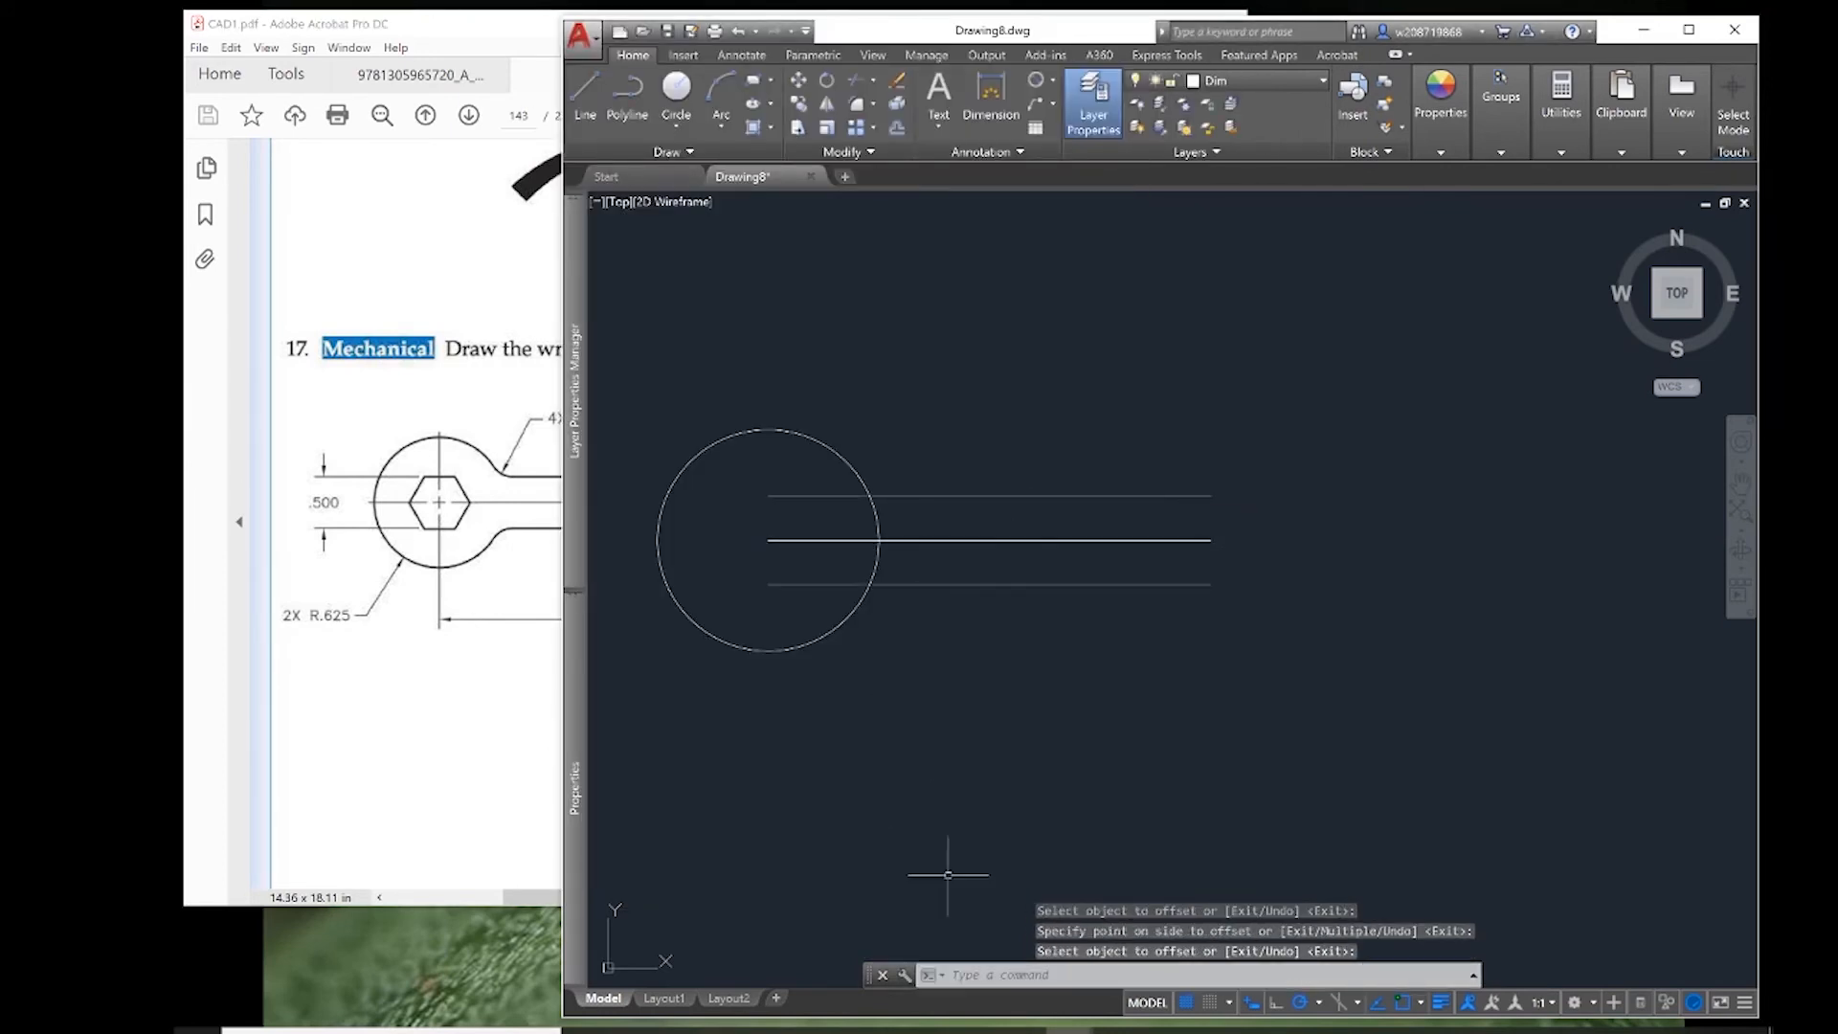
- Trim the three lines inside the circle and the circle's arc between the two handle edges
{"action": "key", "text": "ctrl+1"}
{"action": "type", "text": "tr"}
{"action": "key", "text": "Return"}
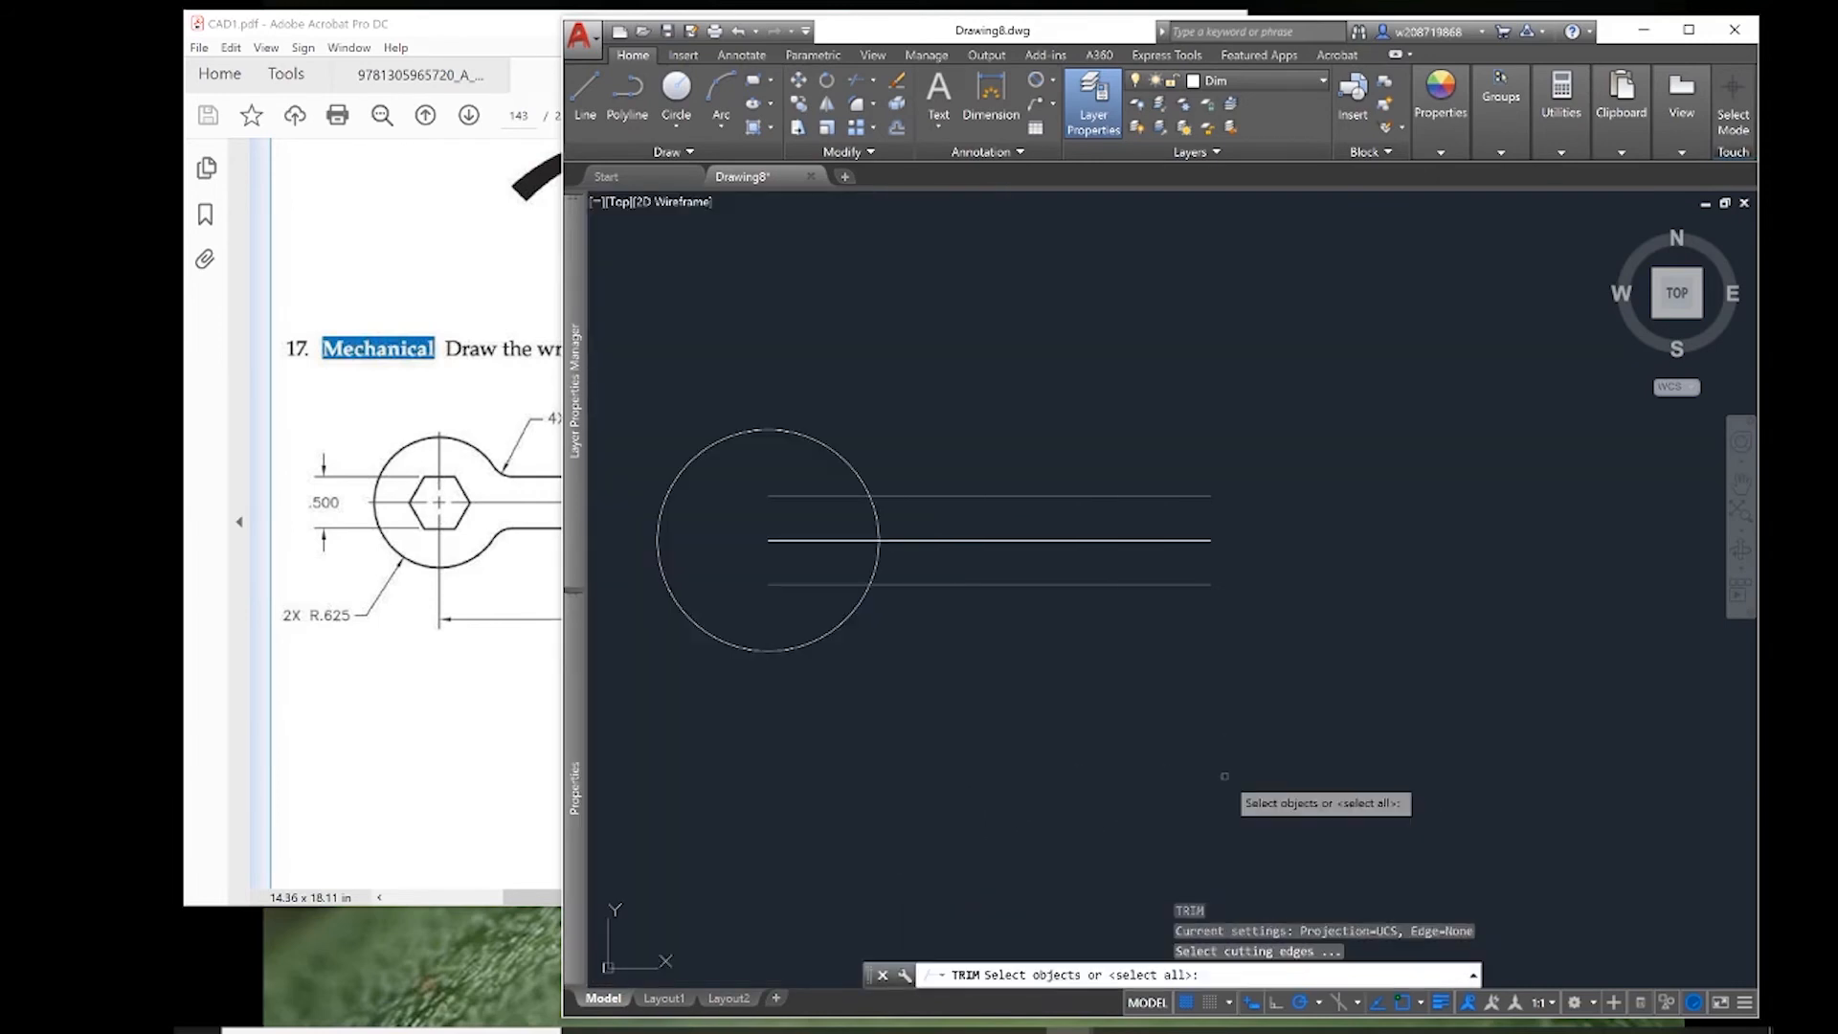
{"action": "key", "text": "Return"}
{"action": "left_click", "coordinate": [762, 475]}
{"action": "left_click", "coordinate": [809, 594]}
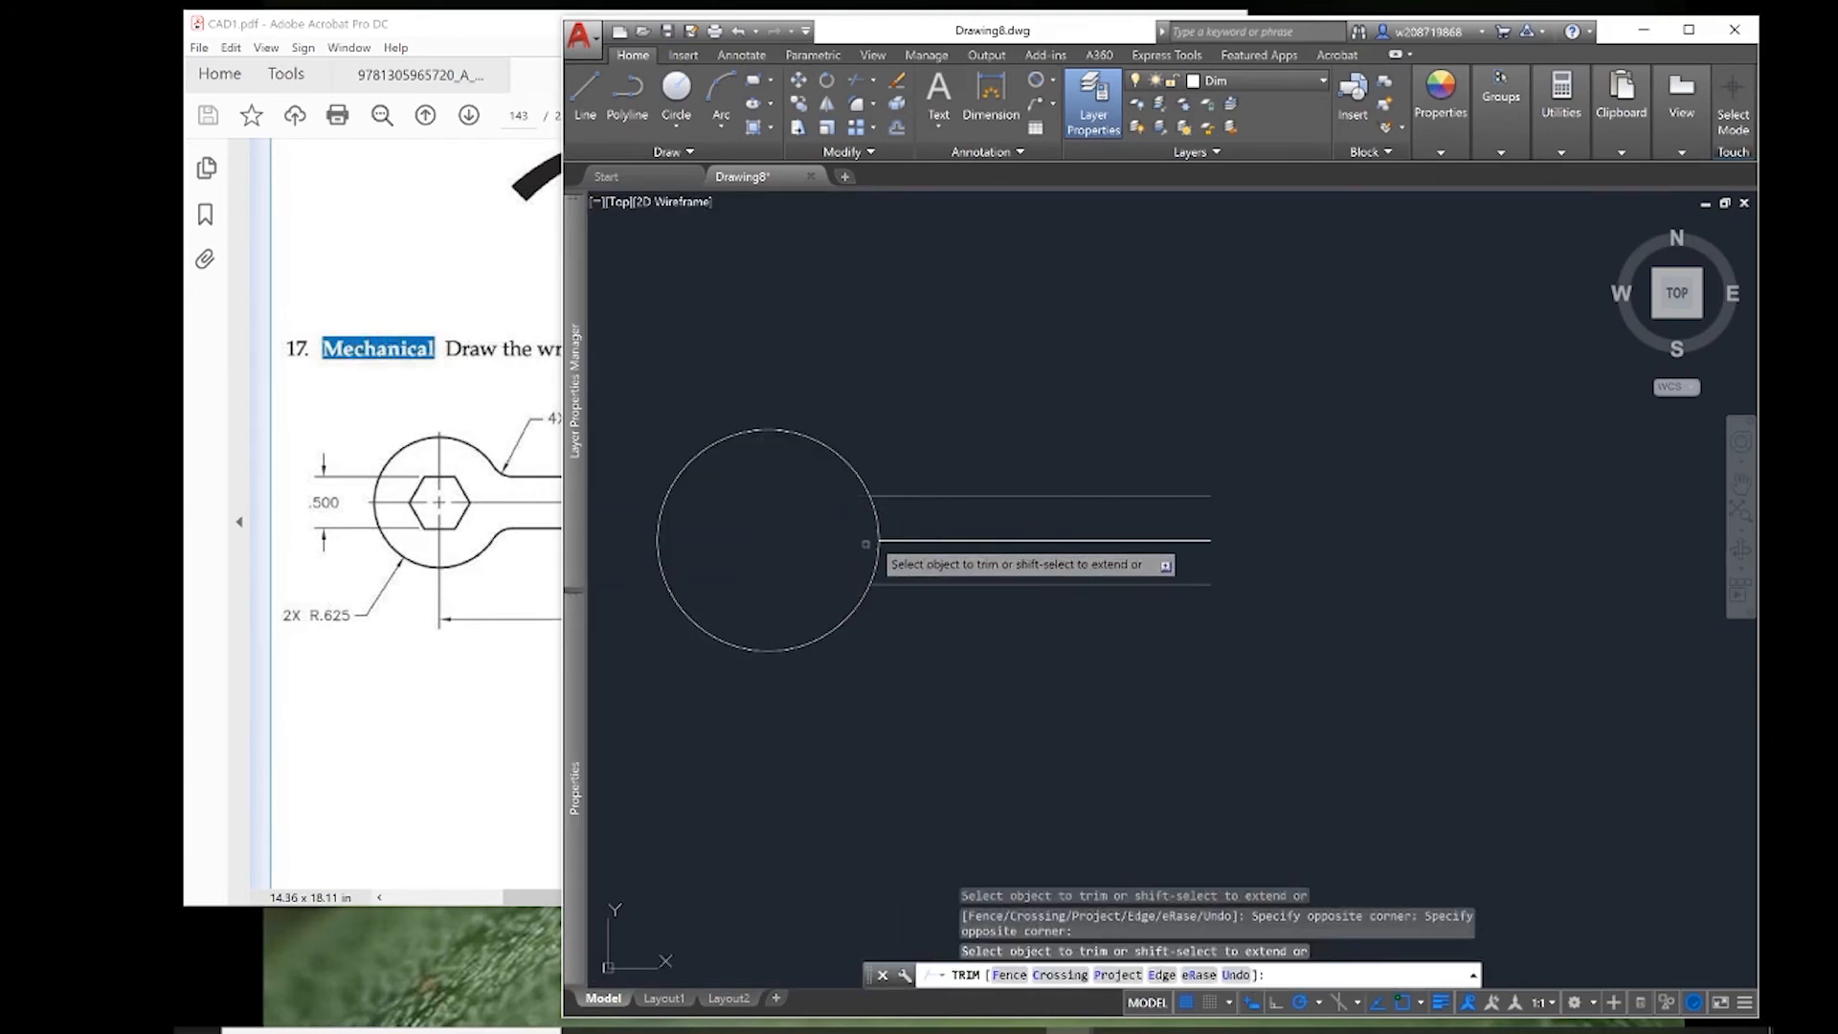
{"action": "left_click", "coordinate": [858, 532]}
{"action": "left_click", "coordinate": [909, 537]}
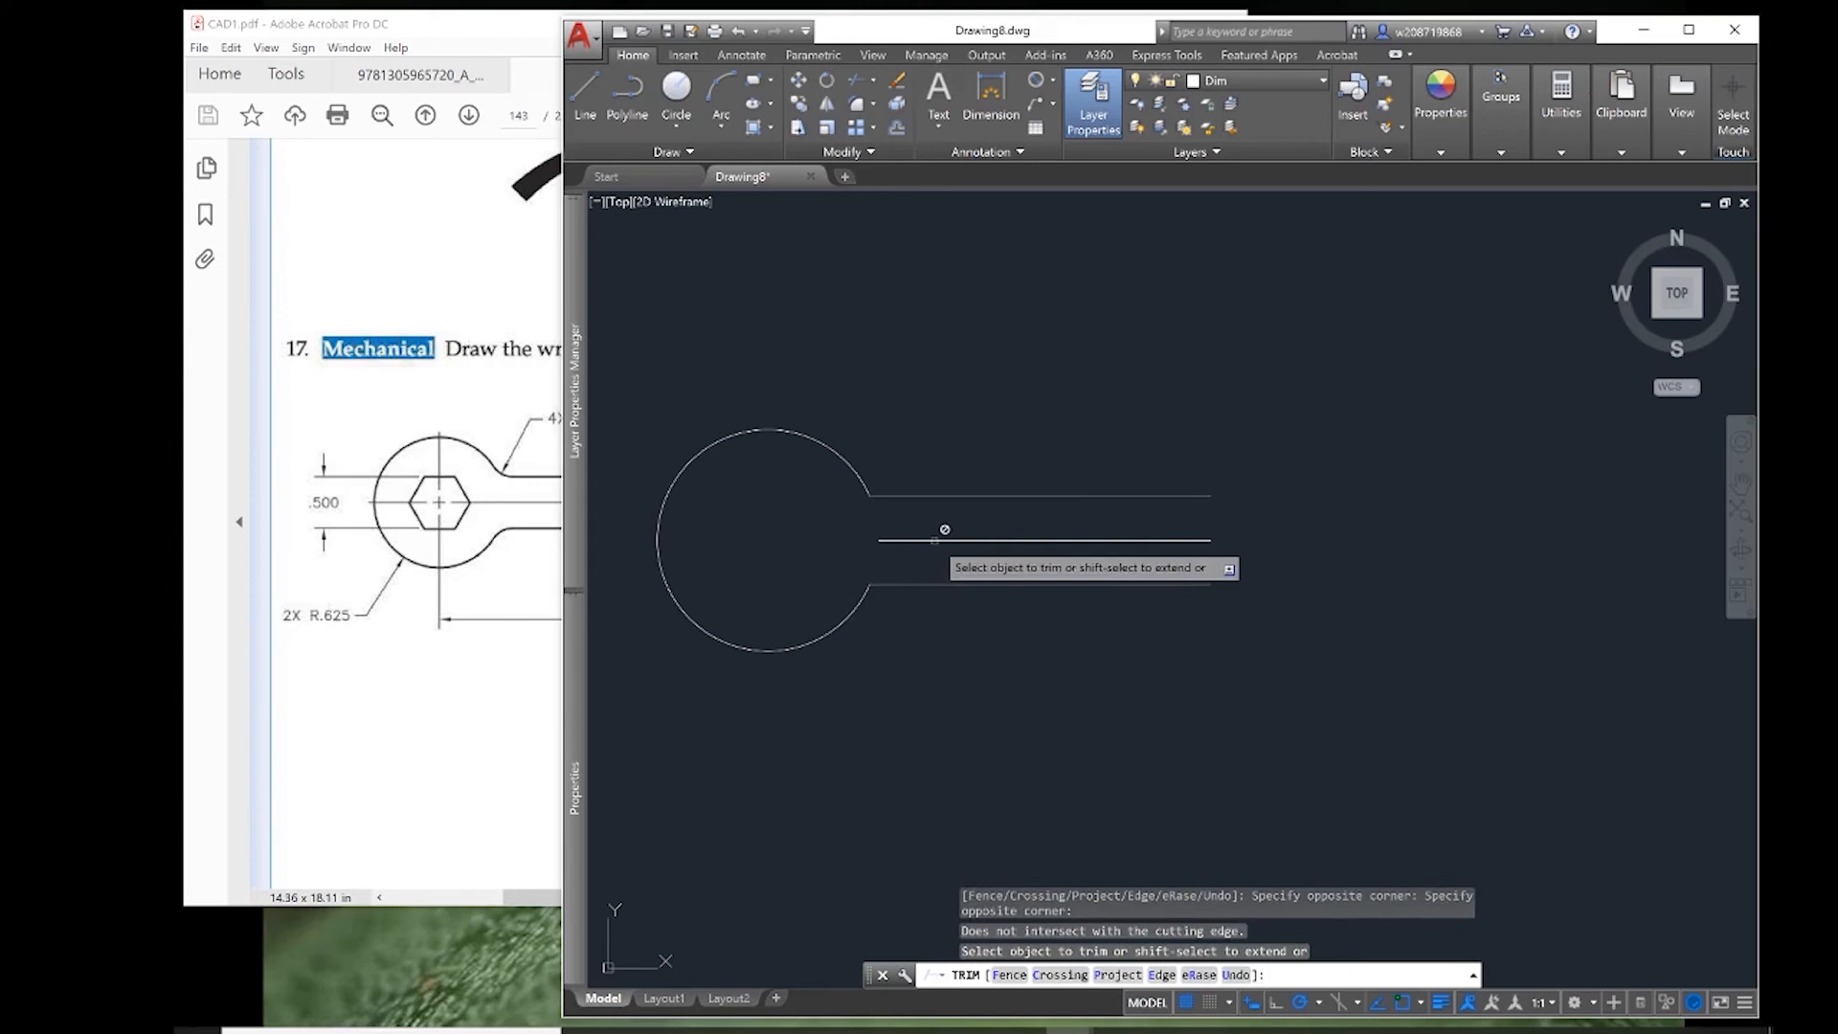
- Delete the remaining piece of centerline between the handle edges
{"action": "left_click", "coordinate": [912, 536]}
{"action": "left_click", "coordinate": [915, 536]}
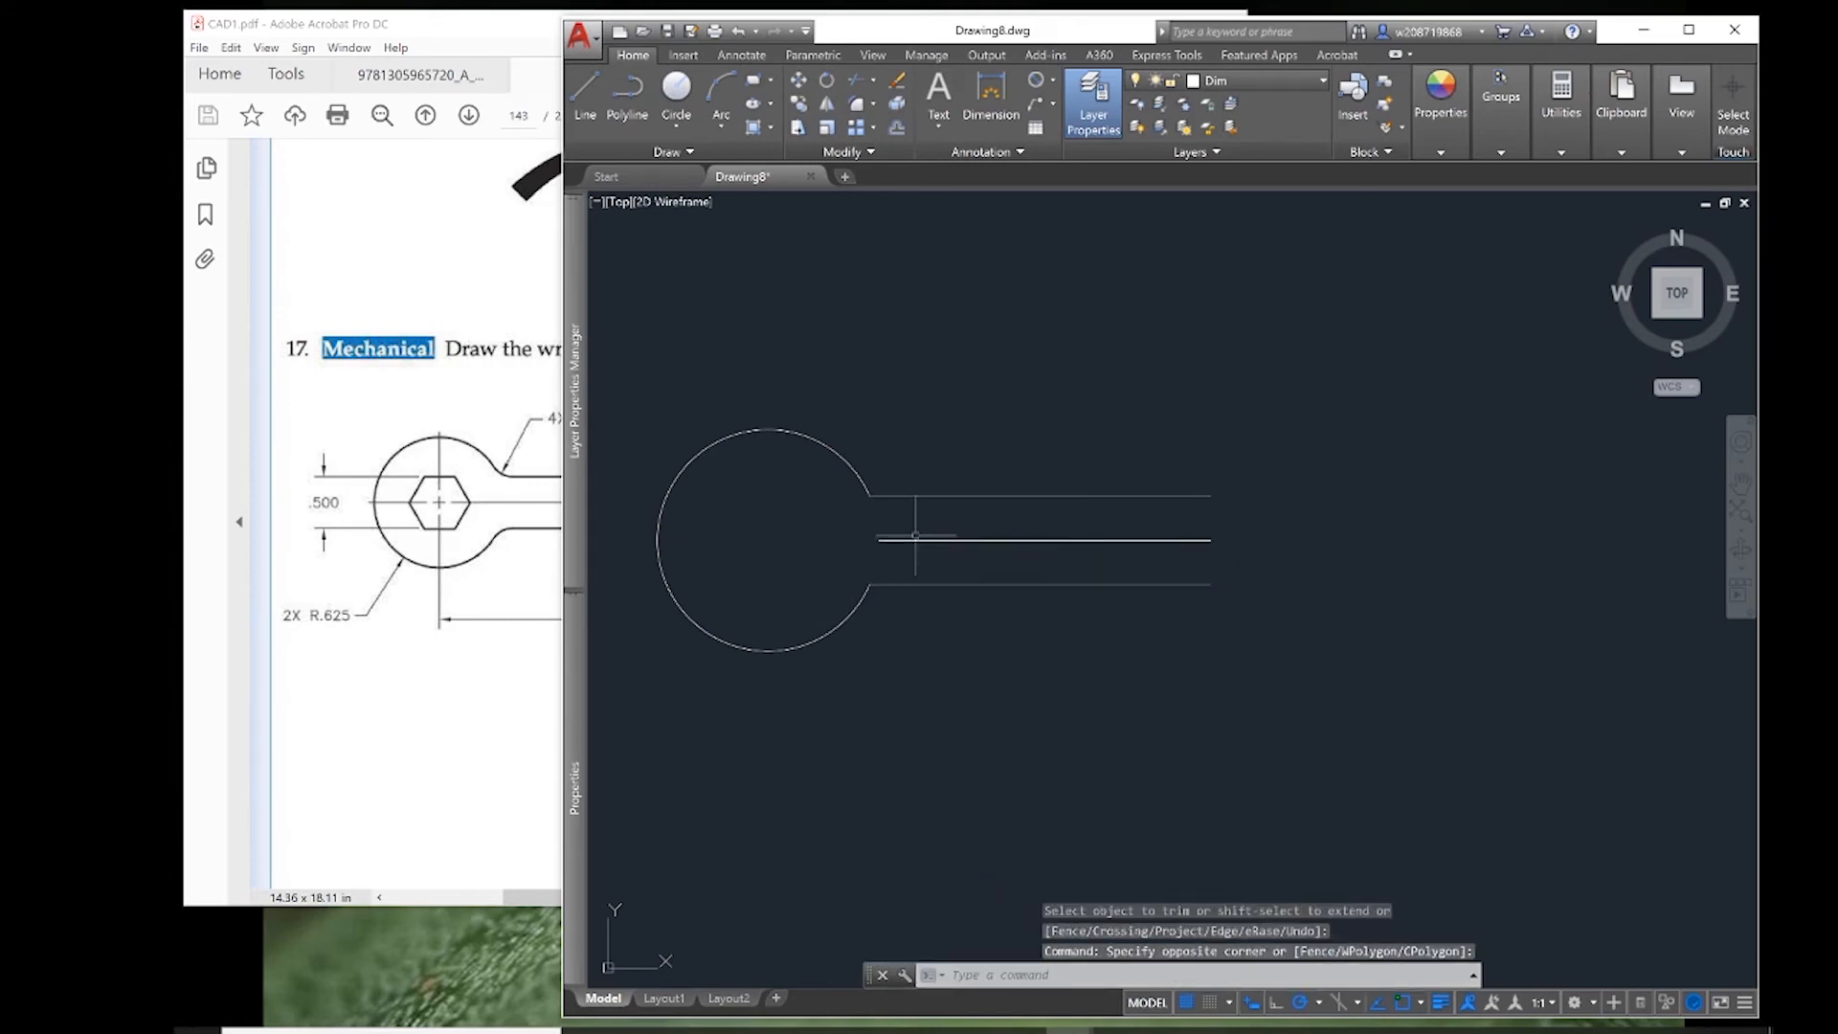
{"action": "left_click", "coordinate": [925, 541]}
{"action": "key", "text": "Delete"}
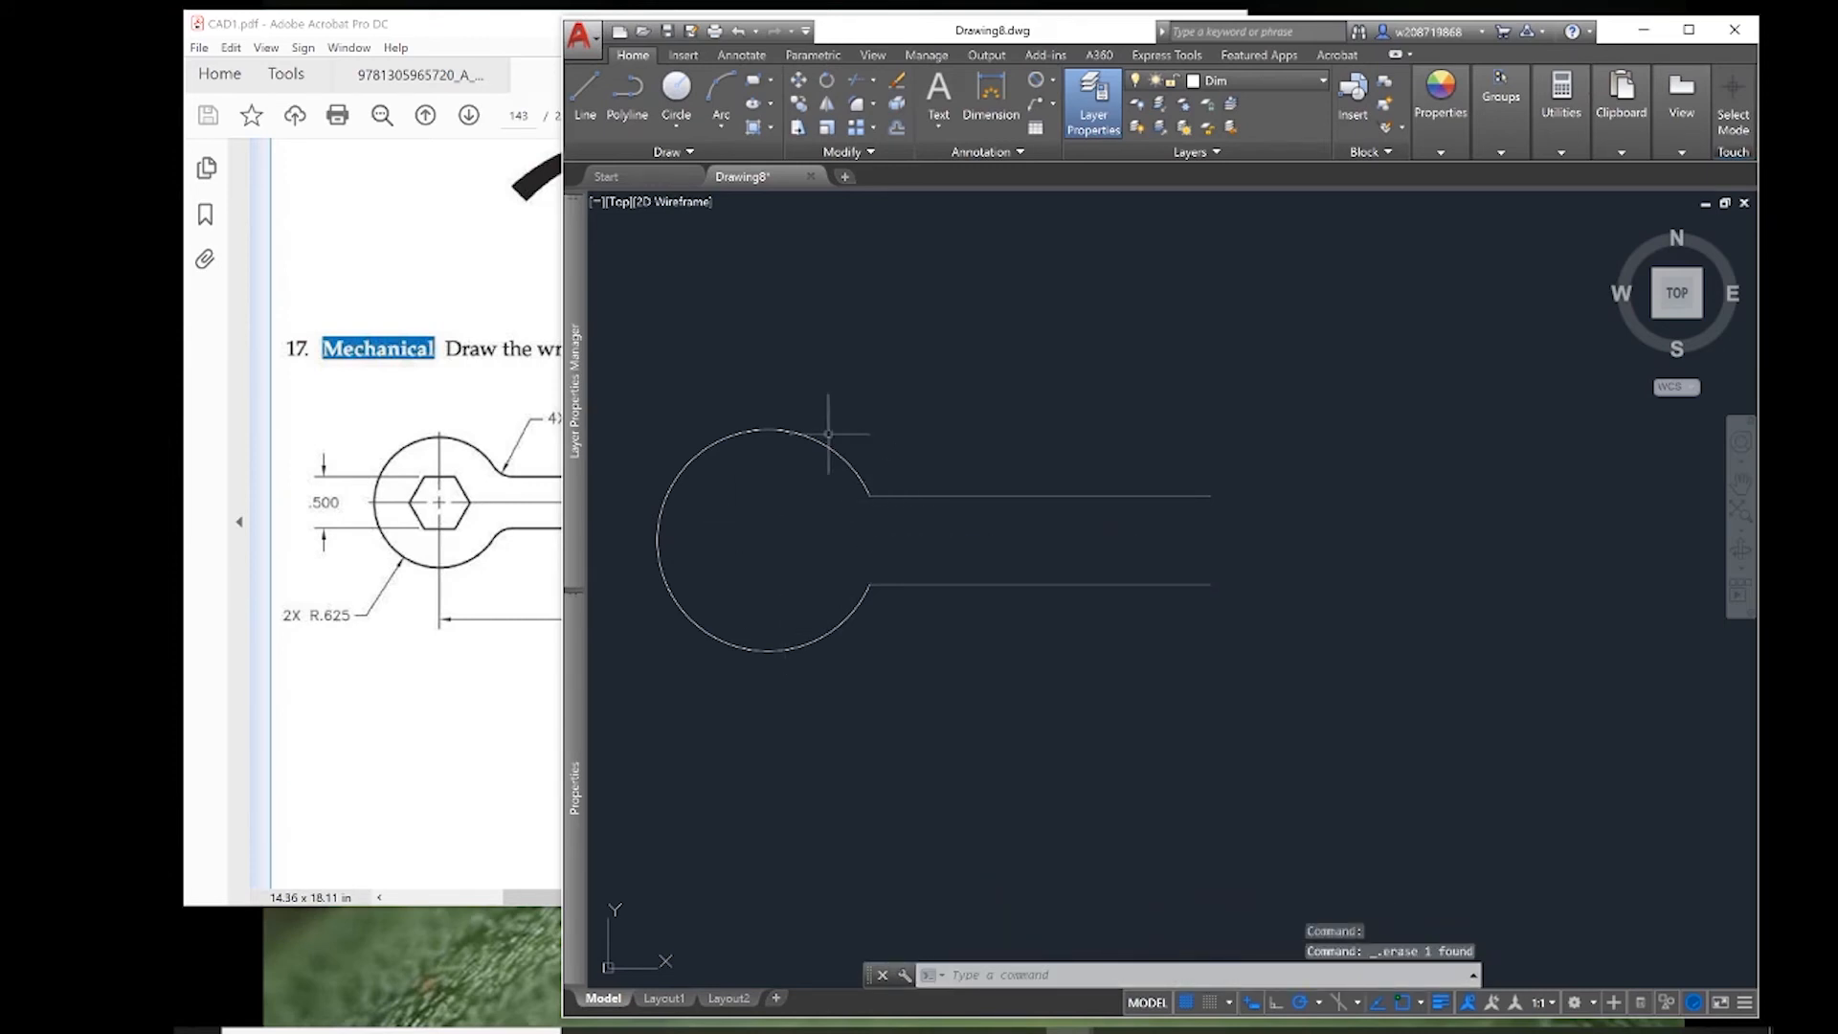
- Fillet the upper and lower corners between the round head and the handle edges with a .25 radius
{"action": "key", "text": "alt+Tab"}
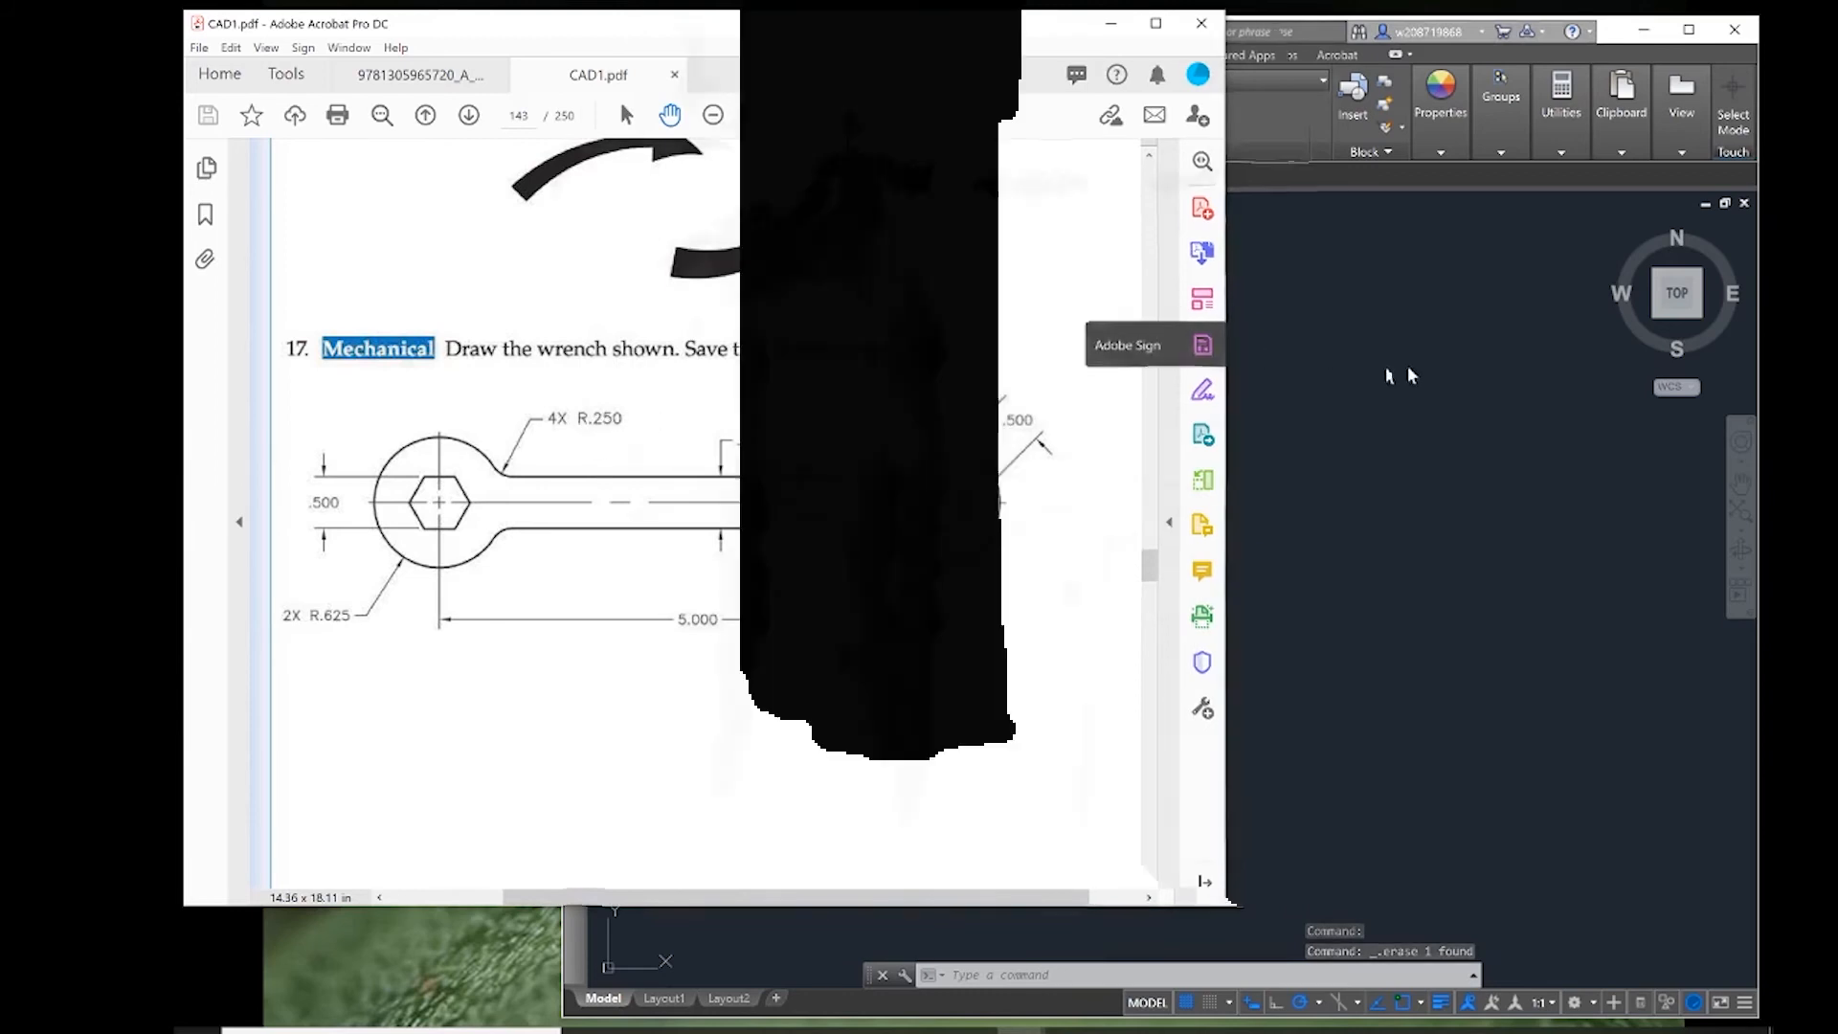
{"action": "left_click", "coordinate": [1393, 375]}
{"action": "type", "text": "f"}
{"action": "key", "text": "Return"}
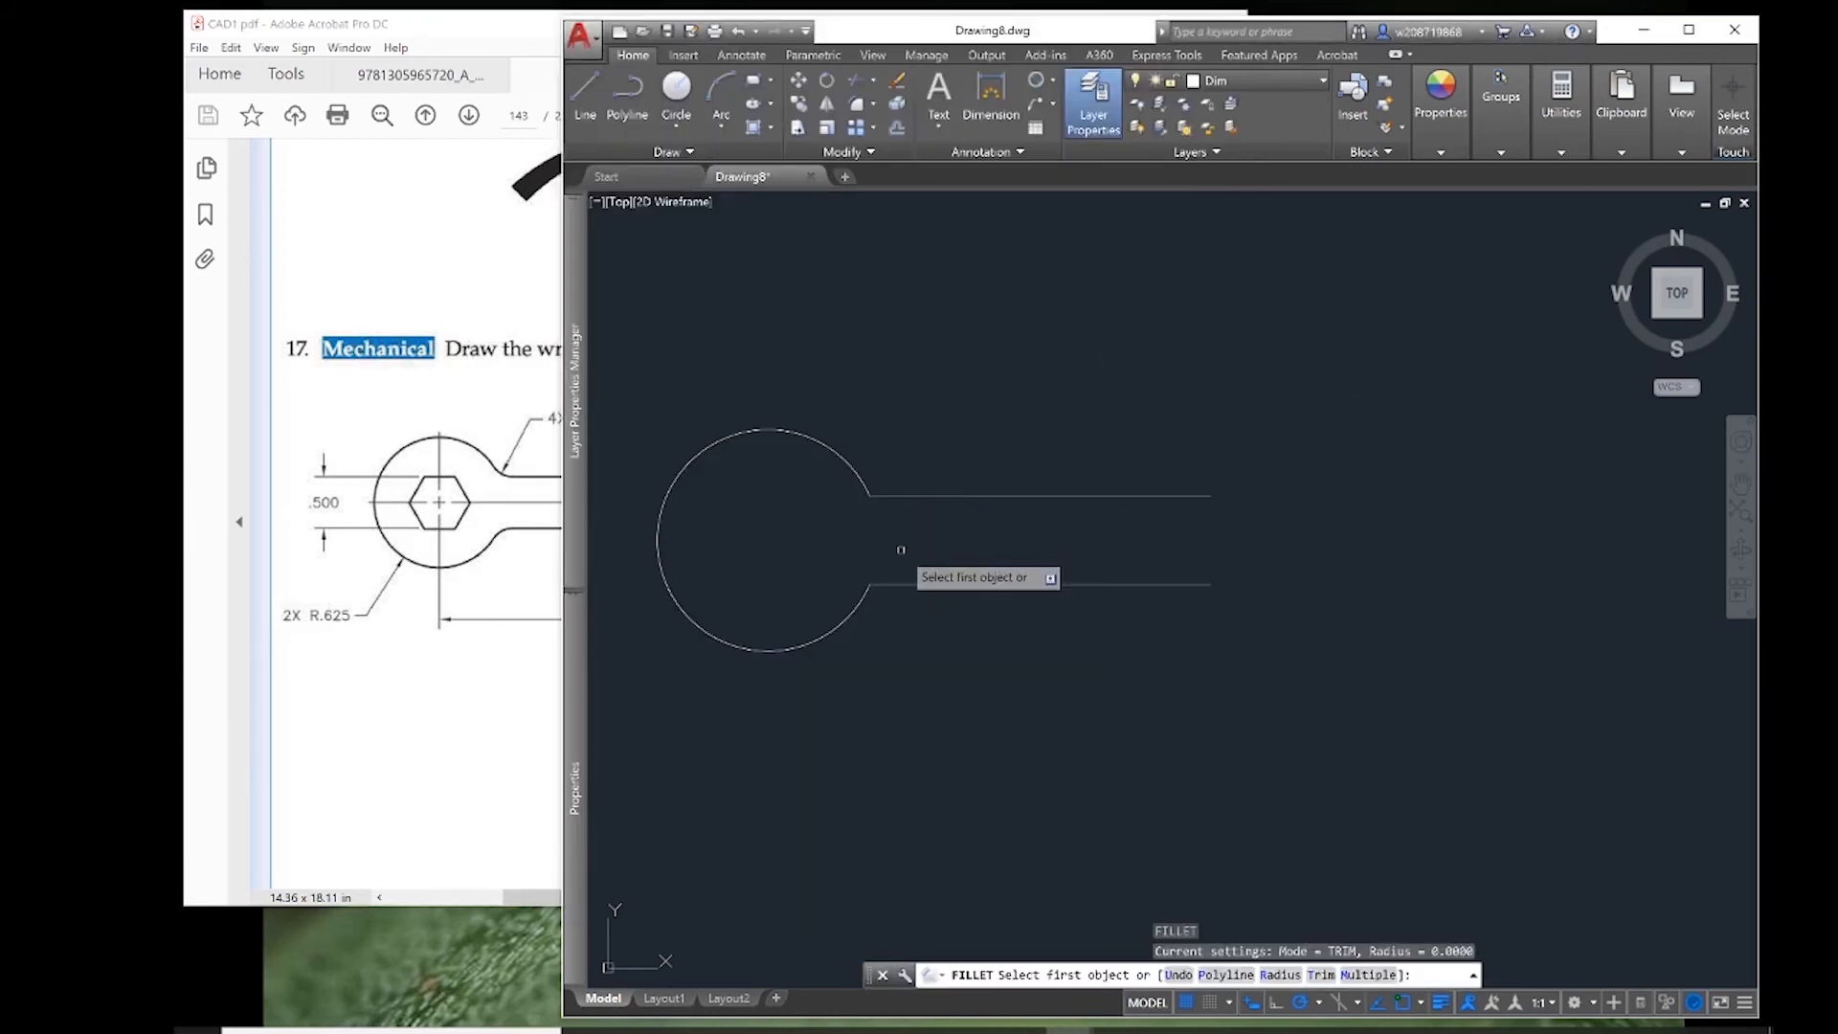
{"action": "type", "text": "r"}
{"action": "key", "text": "Return"}
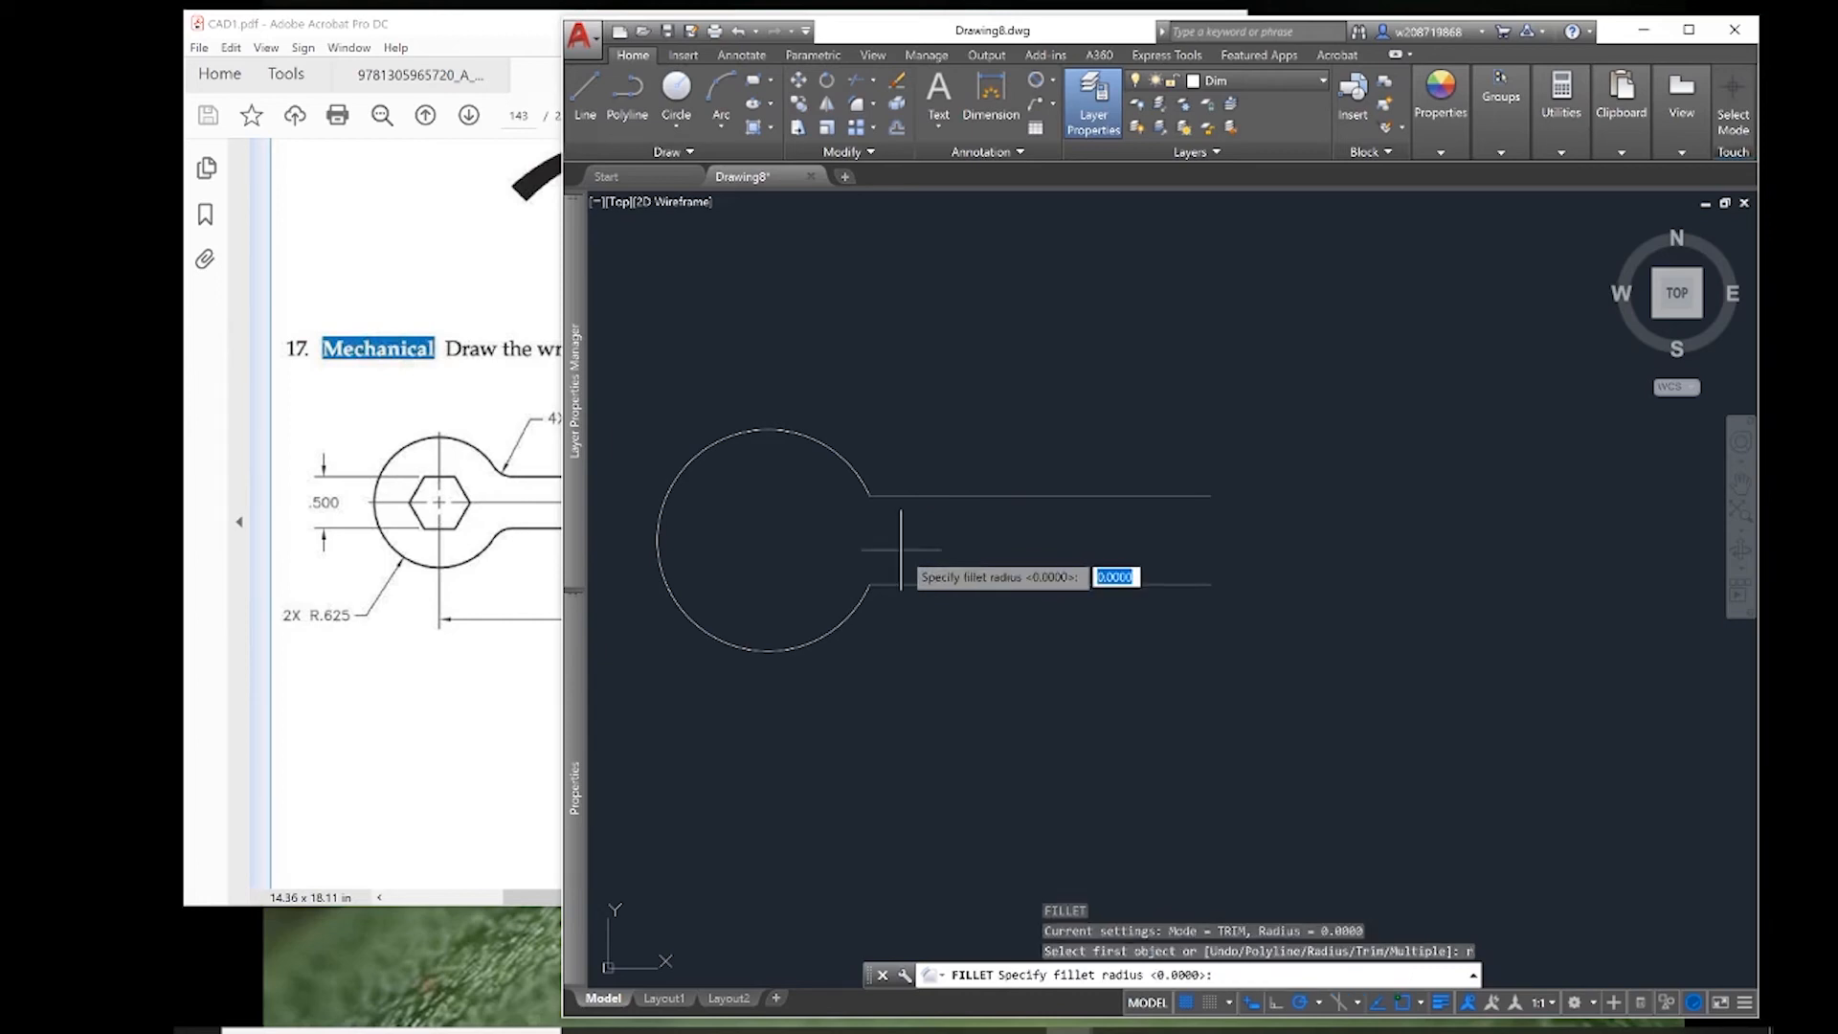
{"action": "type", "text": ".25"}
{"action": "key", "text": "Return"}
{"action": "left_click", "coordinate": [895, 496]}
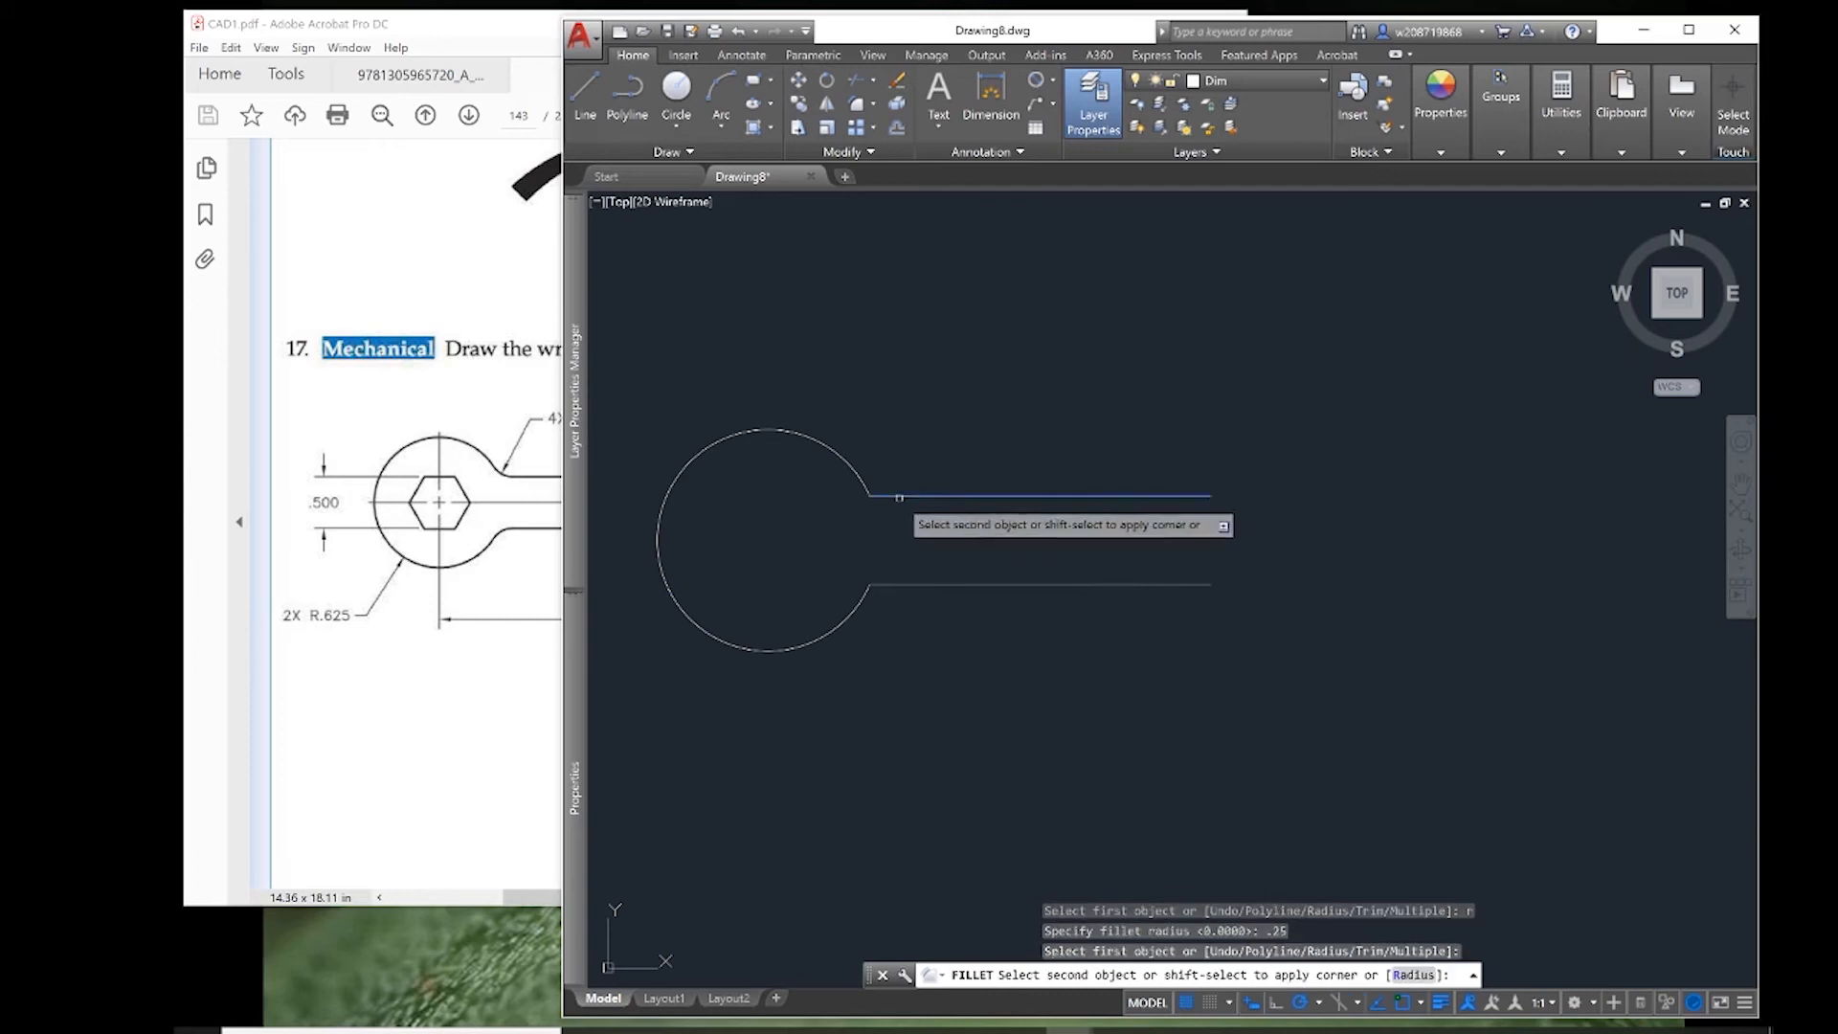
{"action": "key", "text": "Return"}
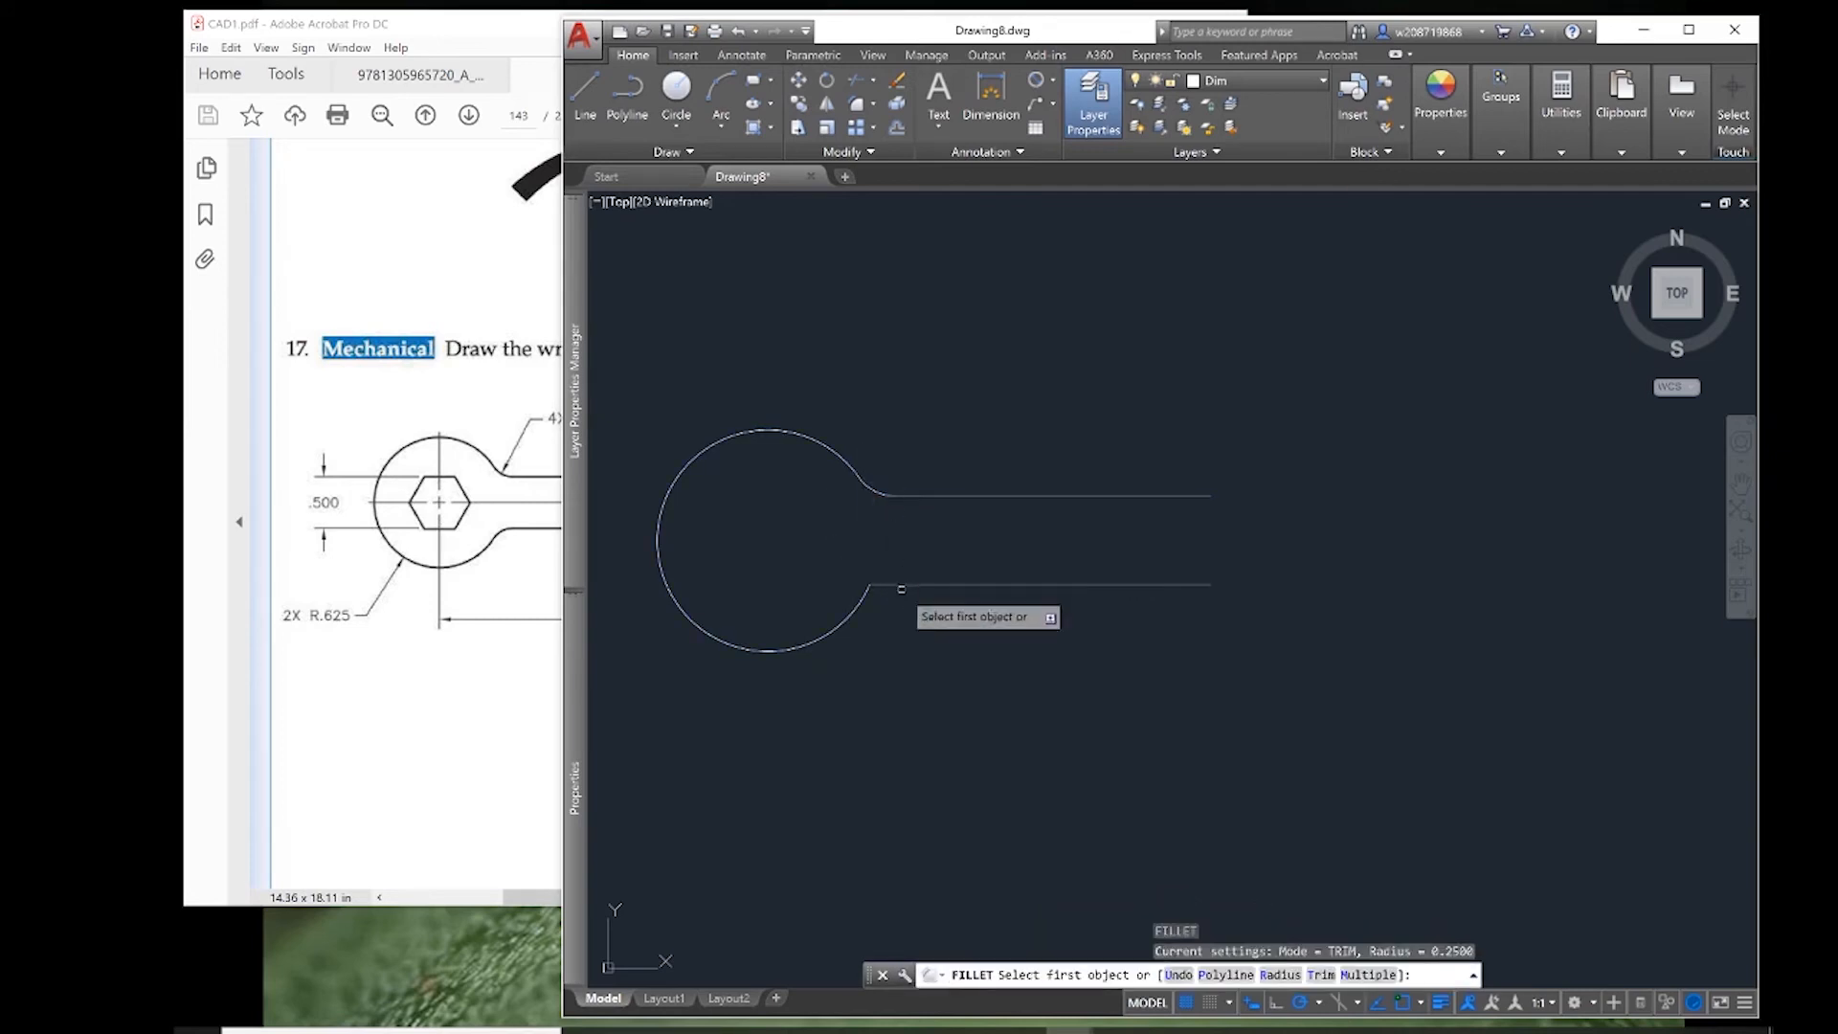
{"action": "left_click", "coordinate": [900, 584]}
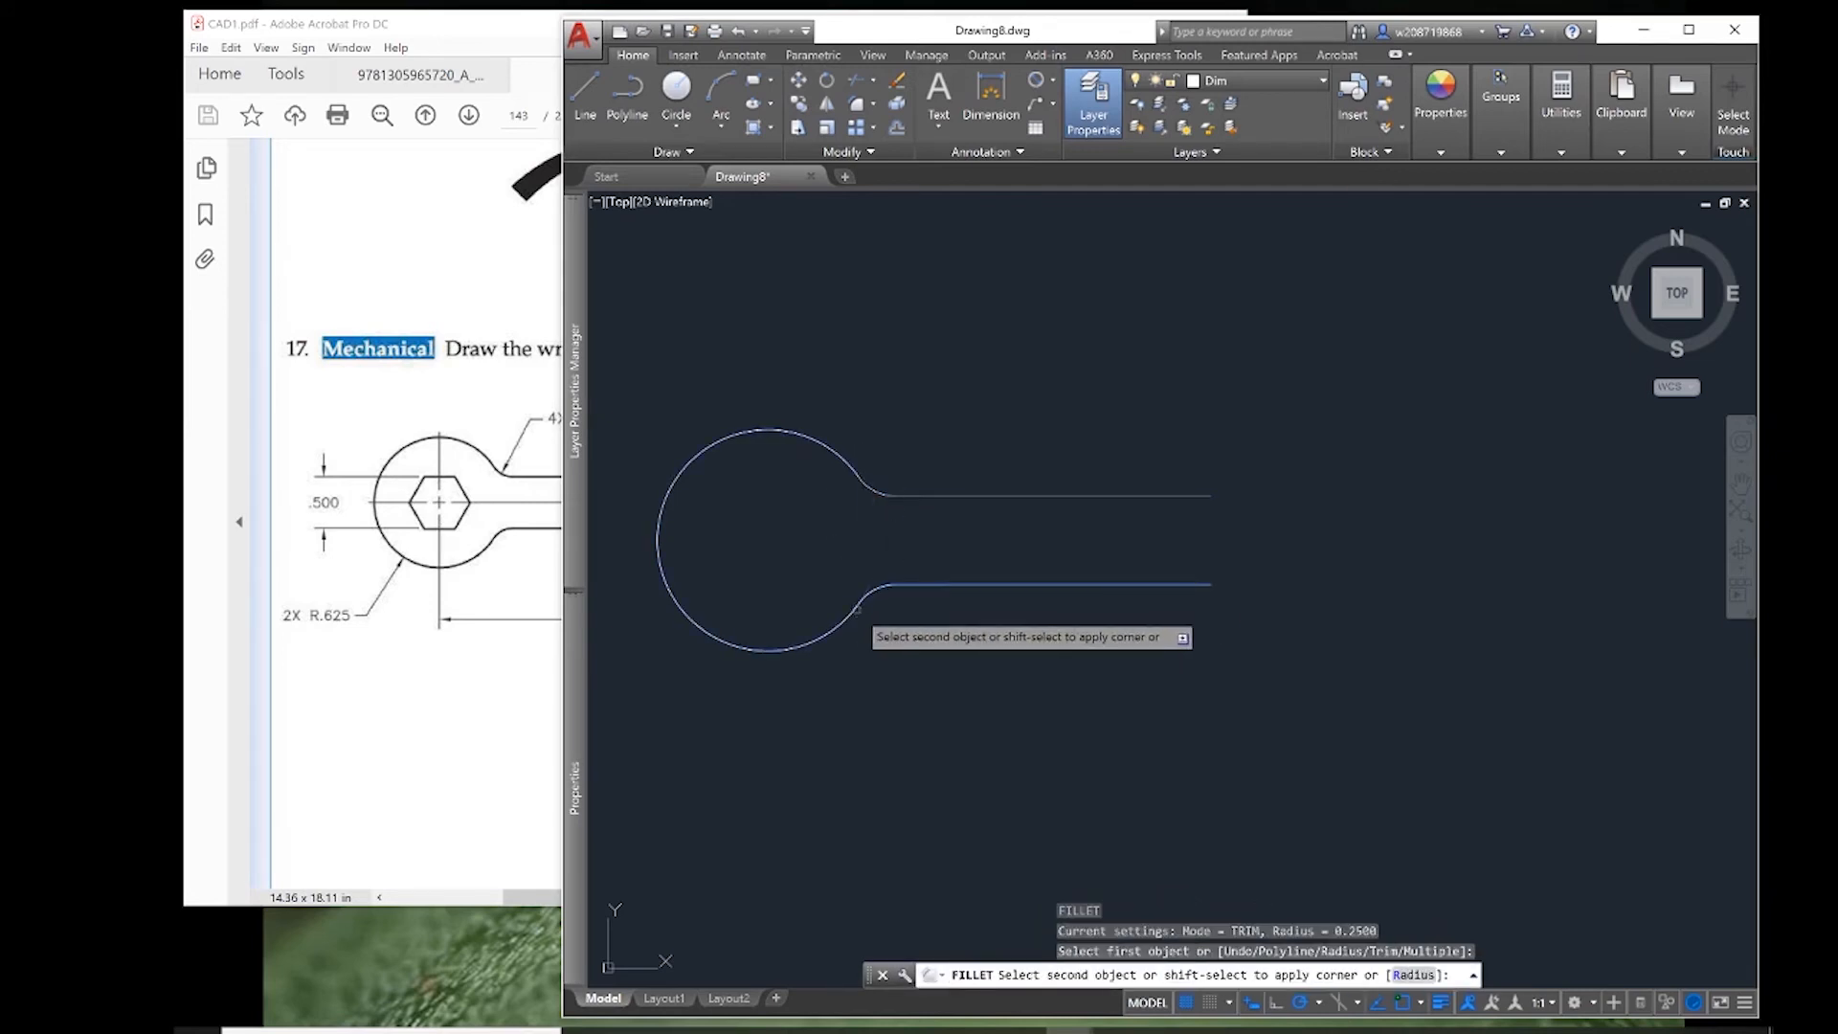
{"action": "left_click", "coordinate": [858, 608]}
{"action": "key", "text": "Return"}
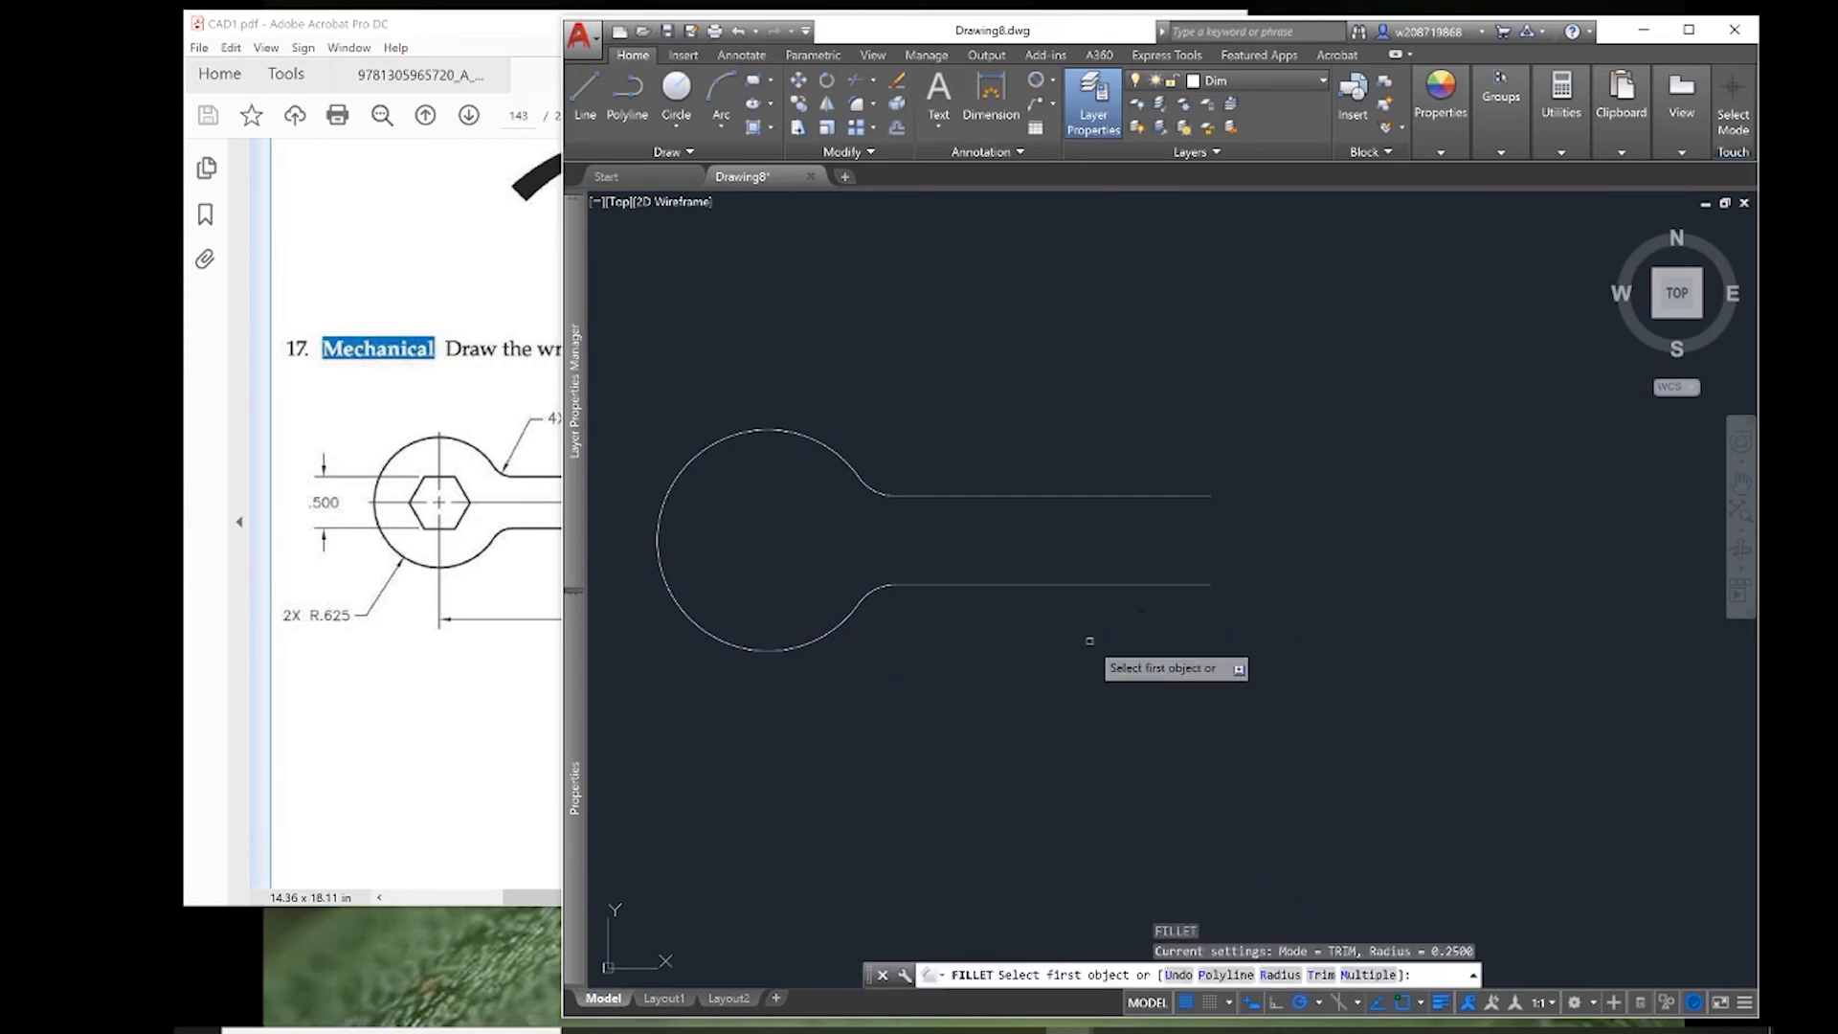
{"action": "key", "text": "Escape"}
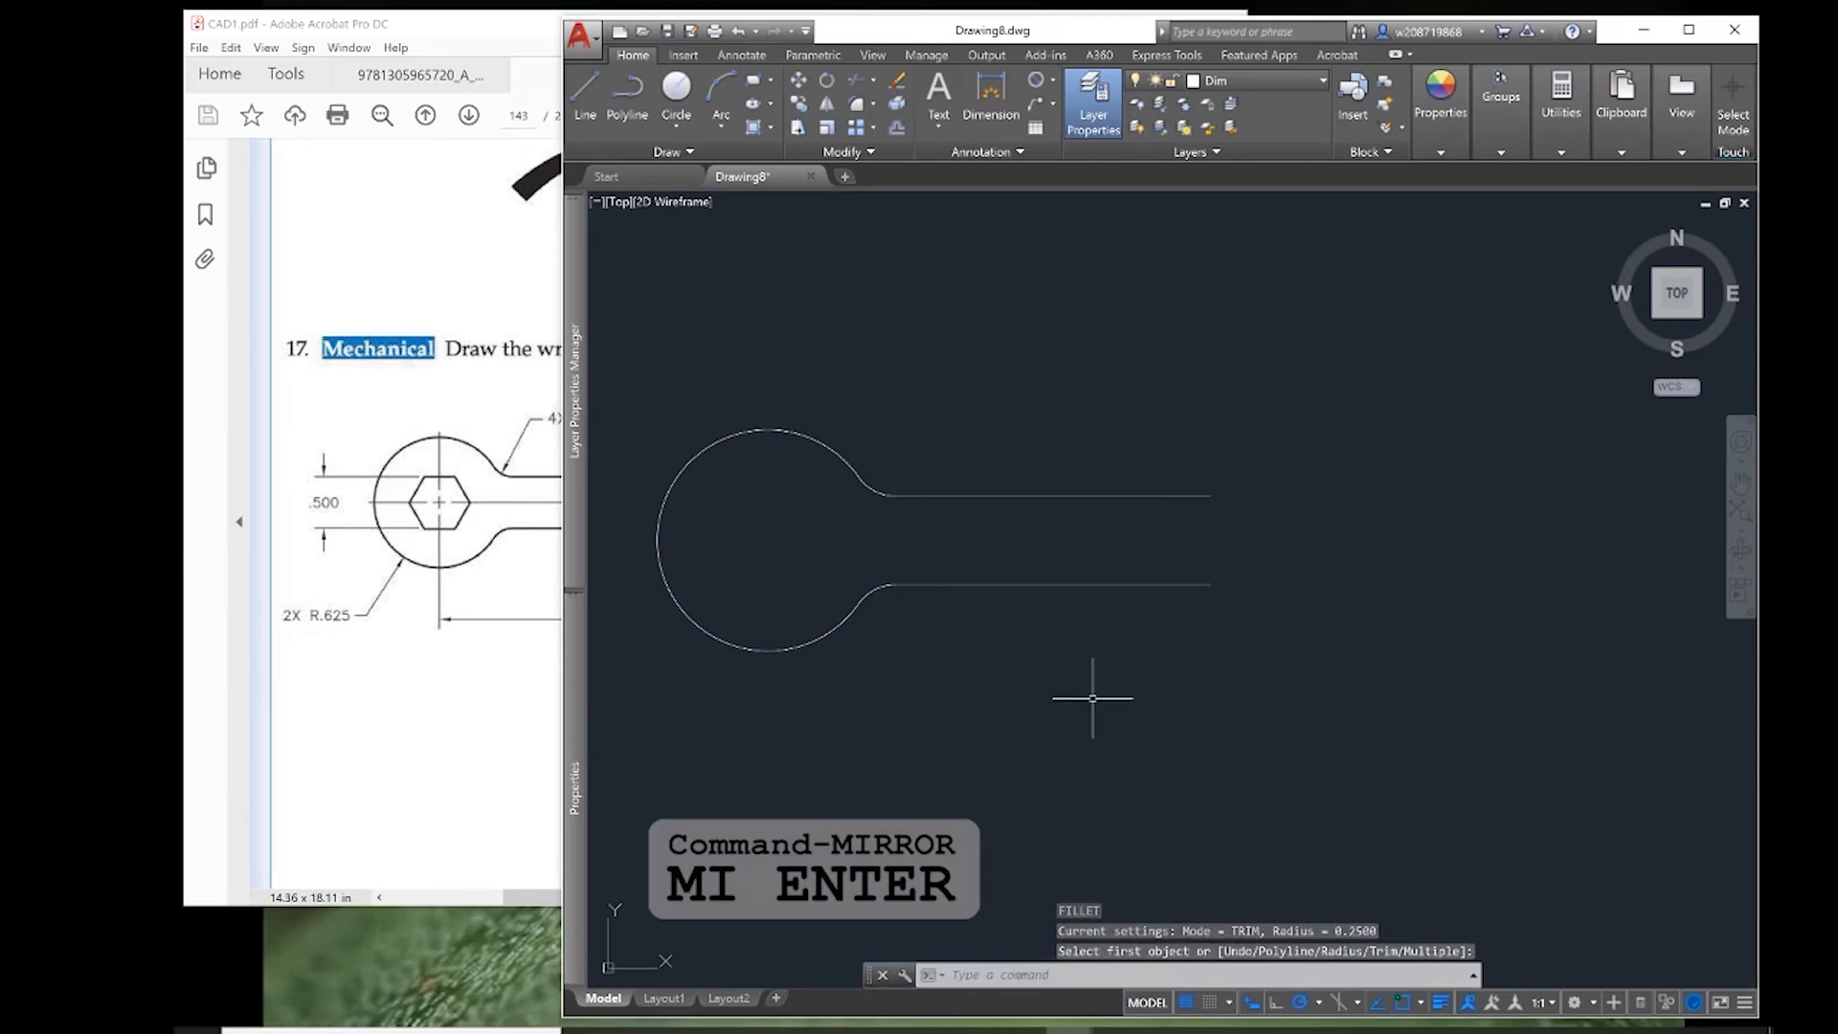
- Mirror the half wrench across the line joining the open ends of the handle edges, keeping the source objects
{"action": "type", "text": "mi"}
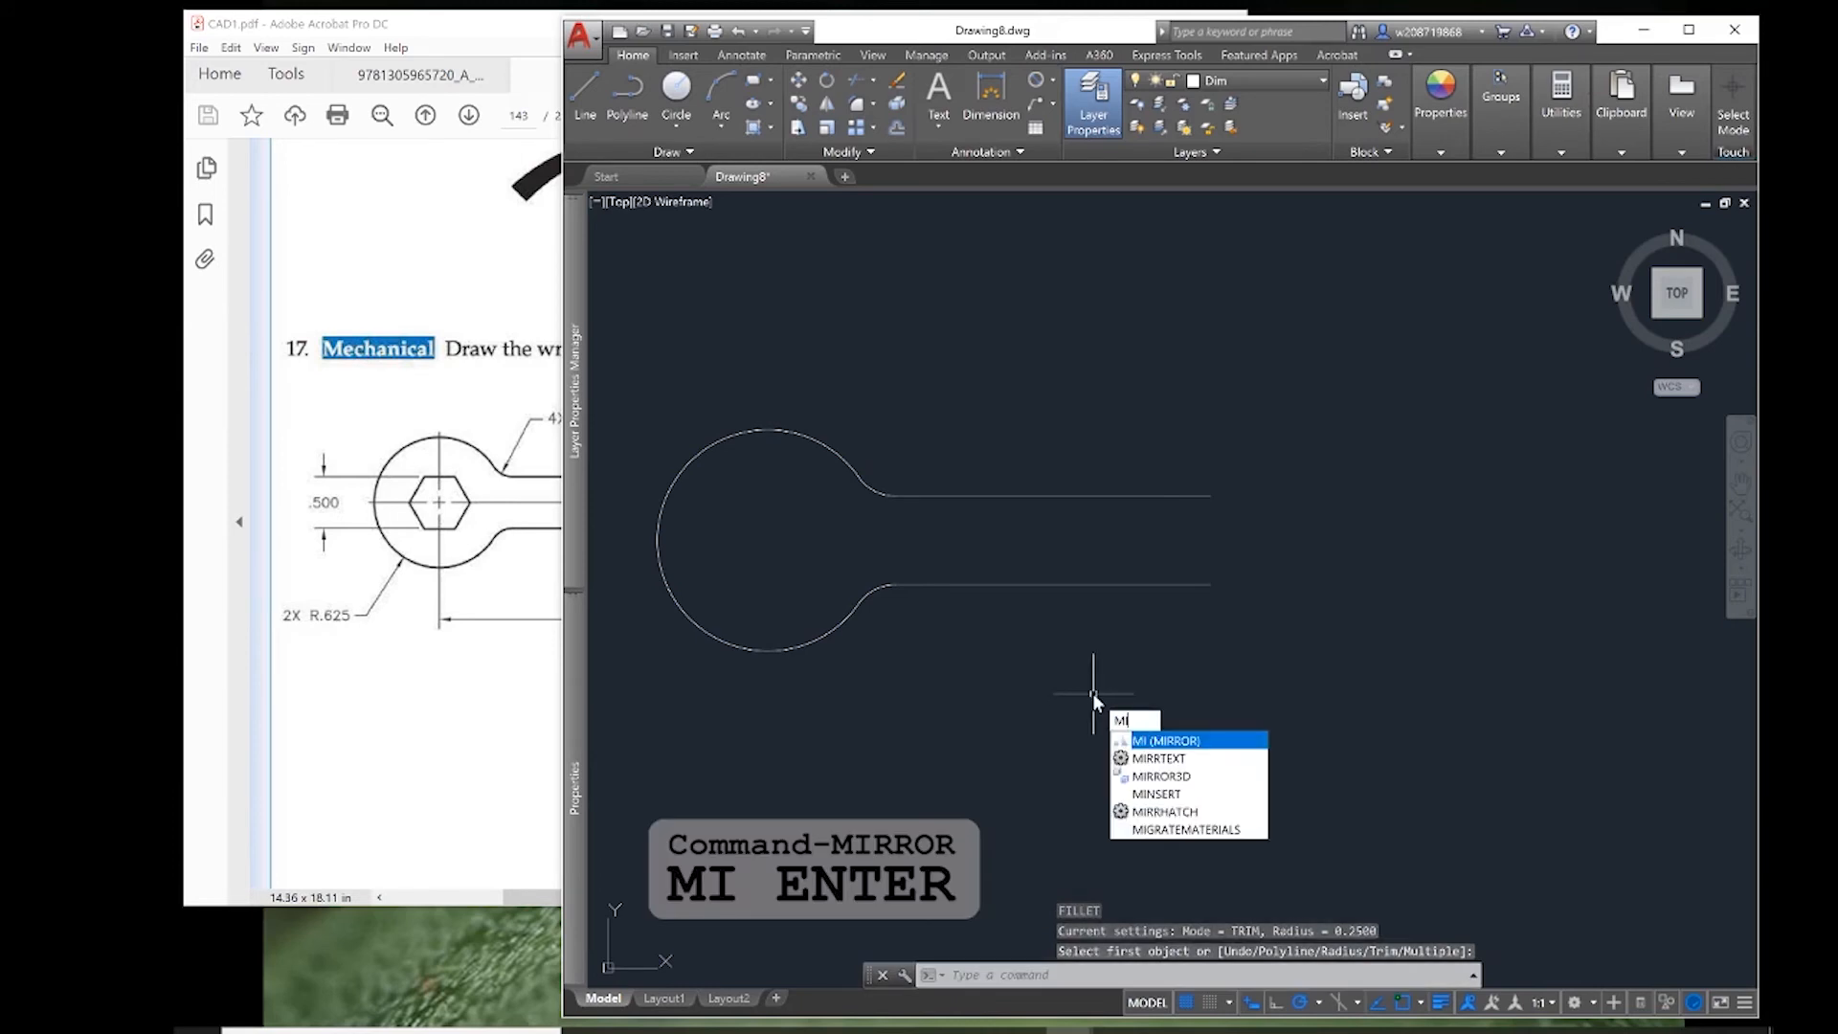
{"action": "key", "text": "Return"}
{"action": "left_click", "coordinate": [1164, 696]}
{"action": "left_click", "coordinate": [755, 571]}
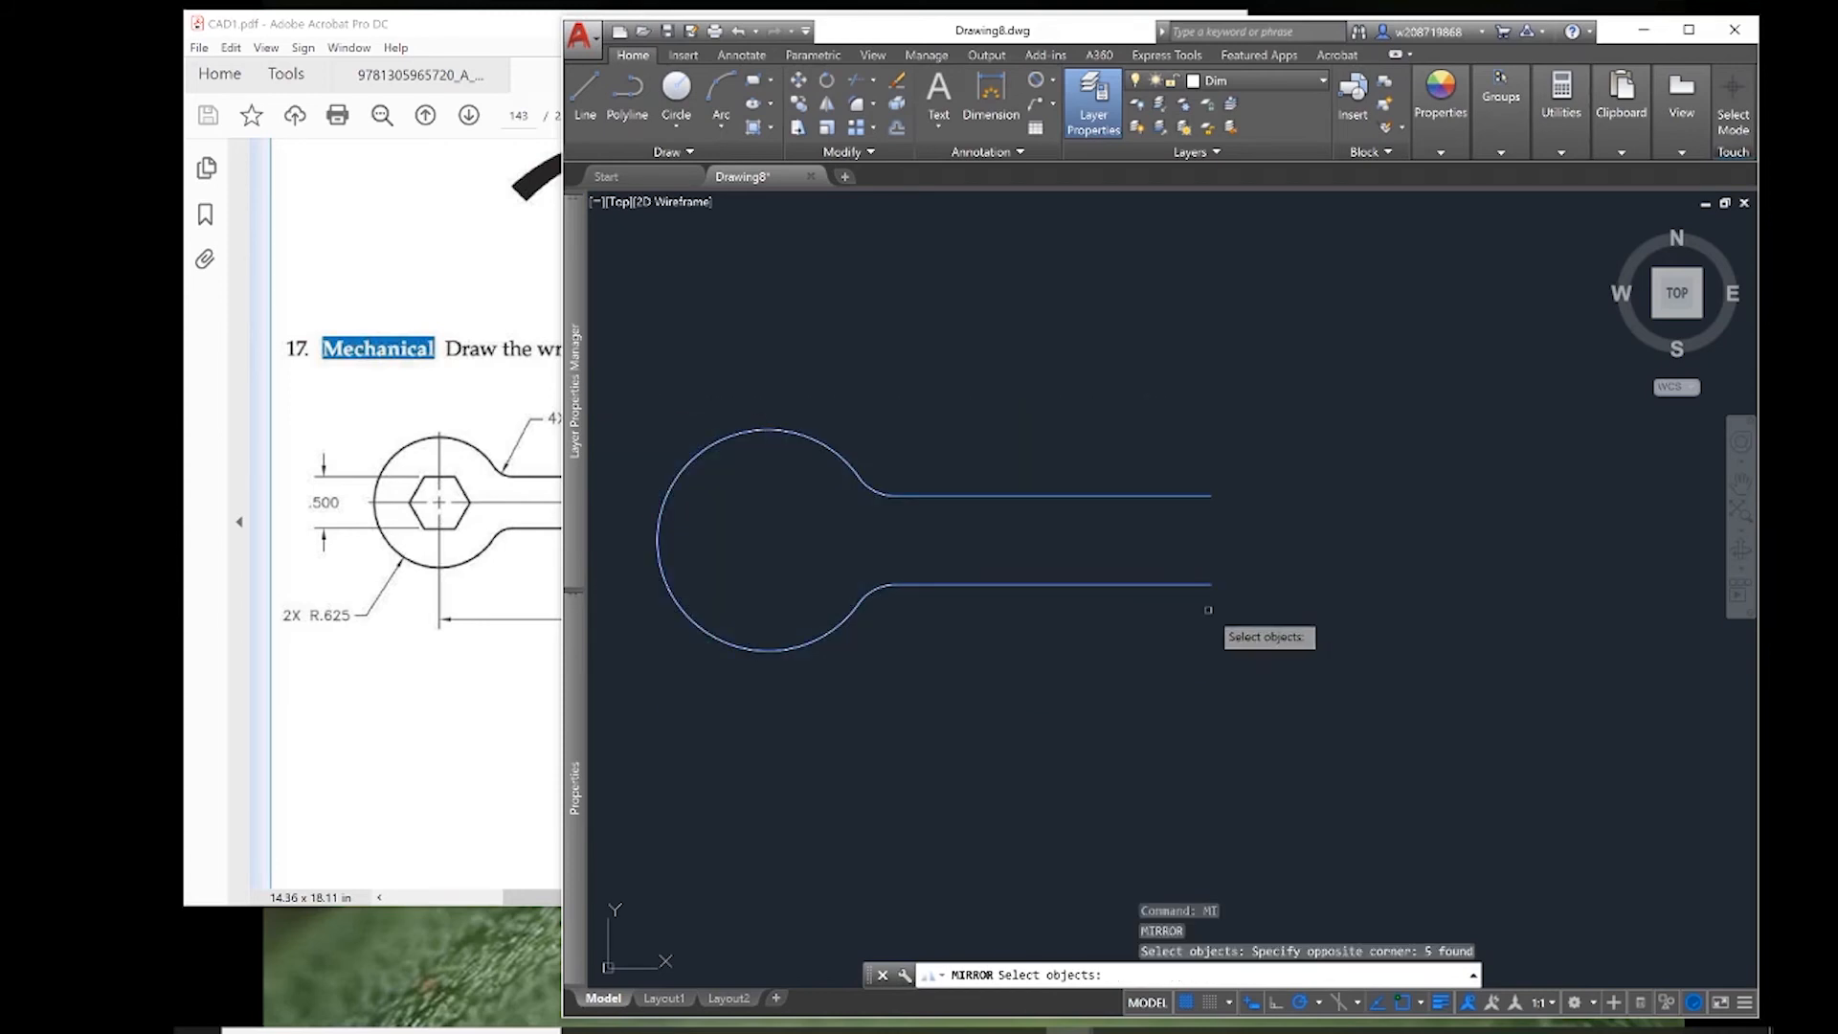
{"action": "key", "text": "Return"}
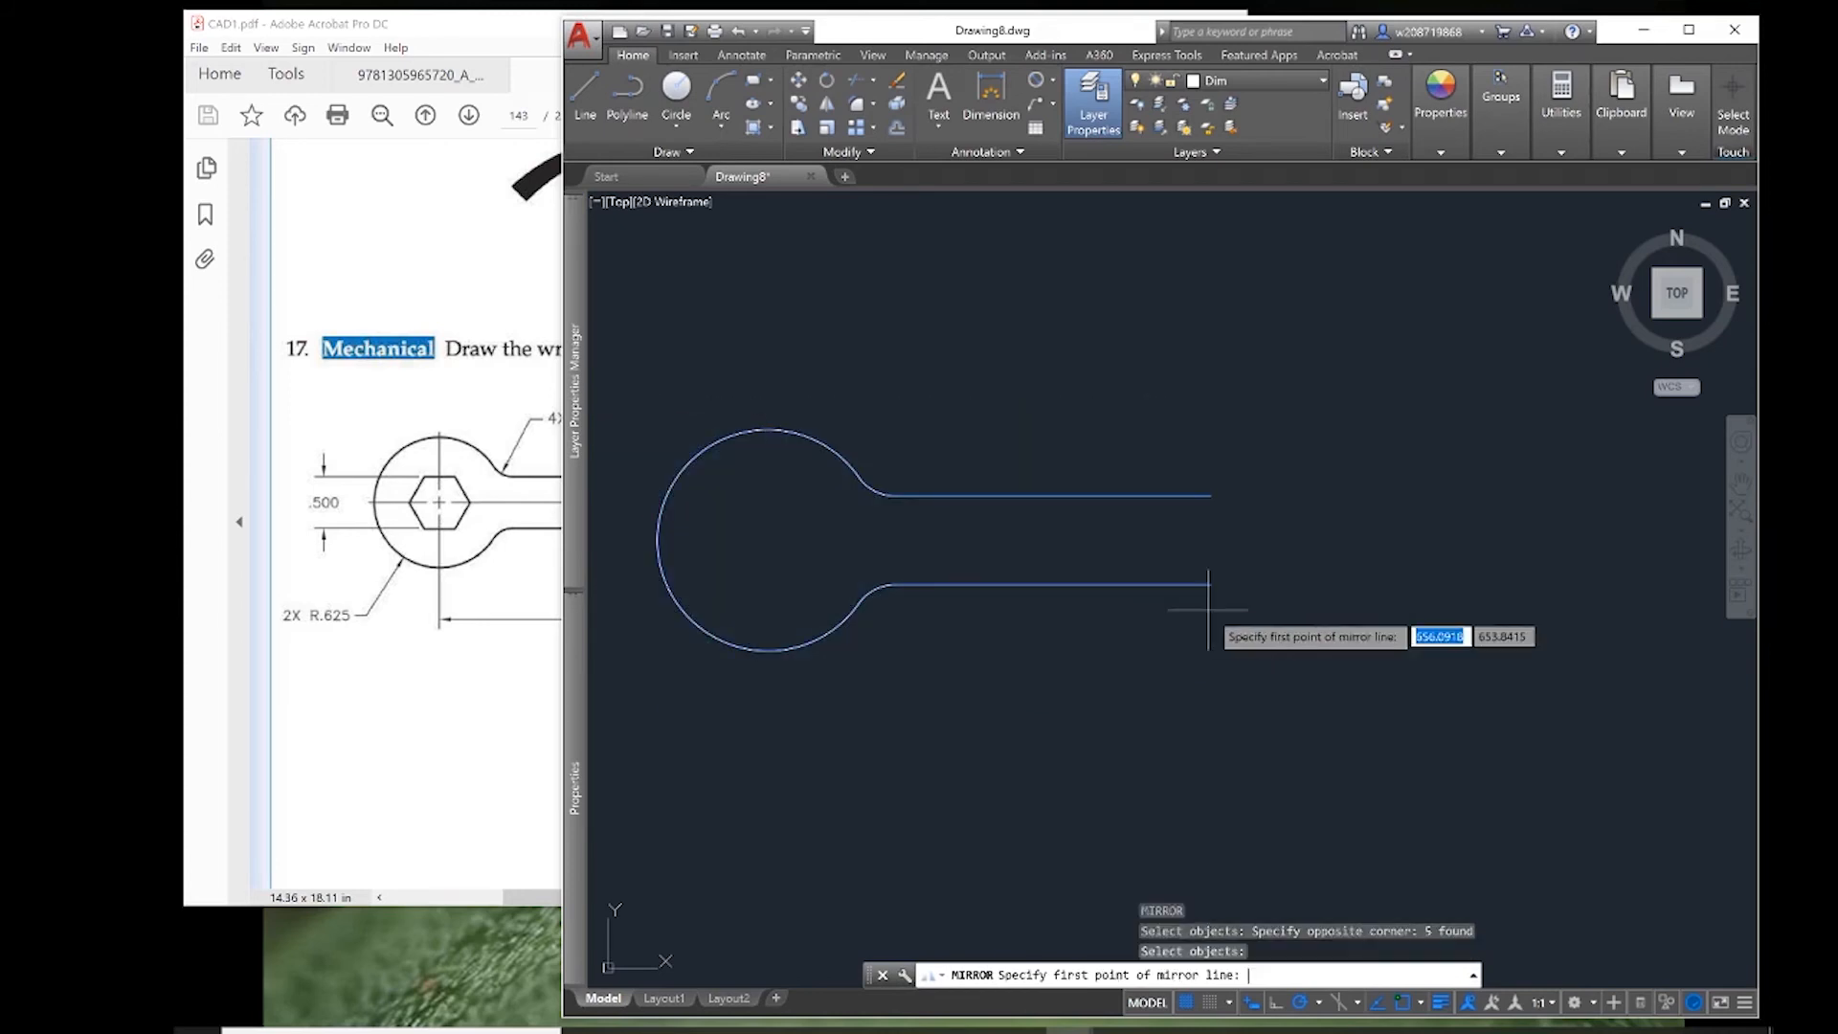
{"action": "left_click", "coordinate": [1210, 496]}
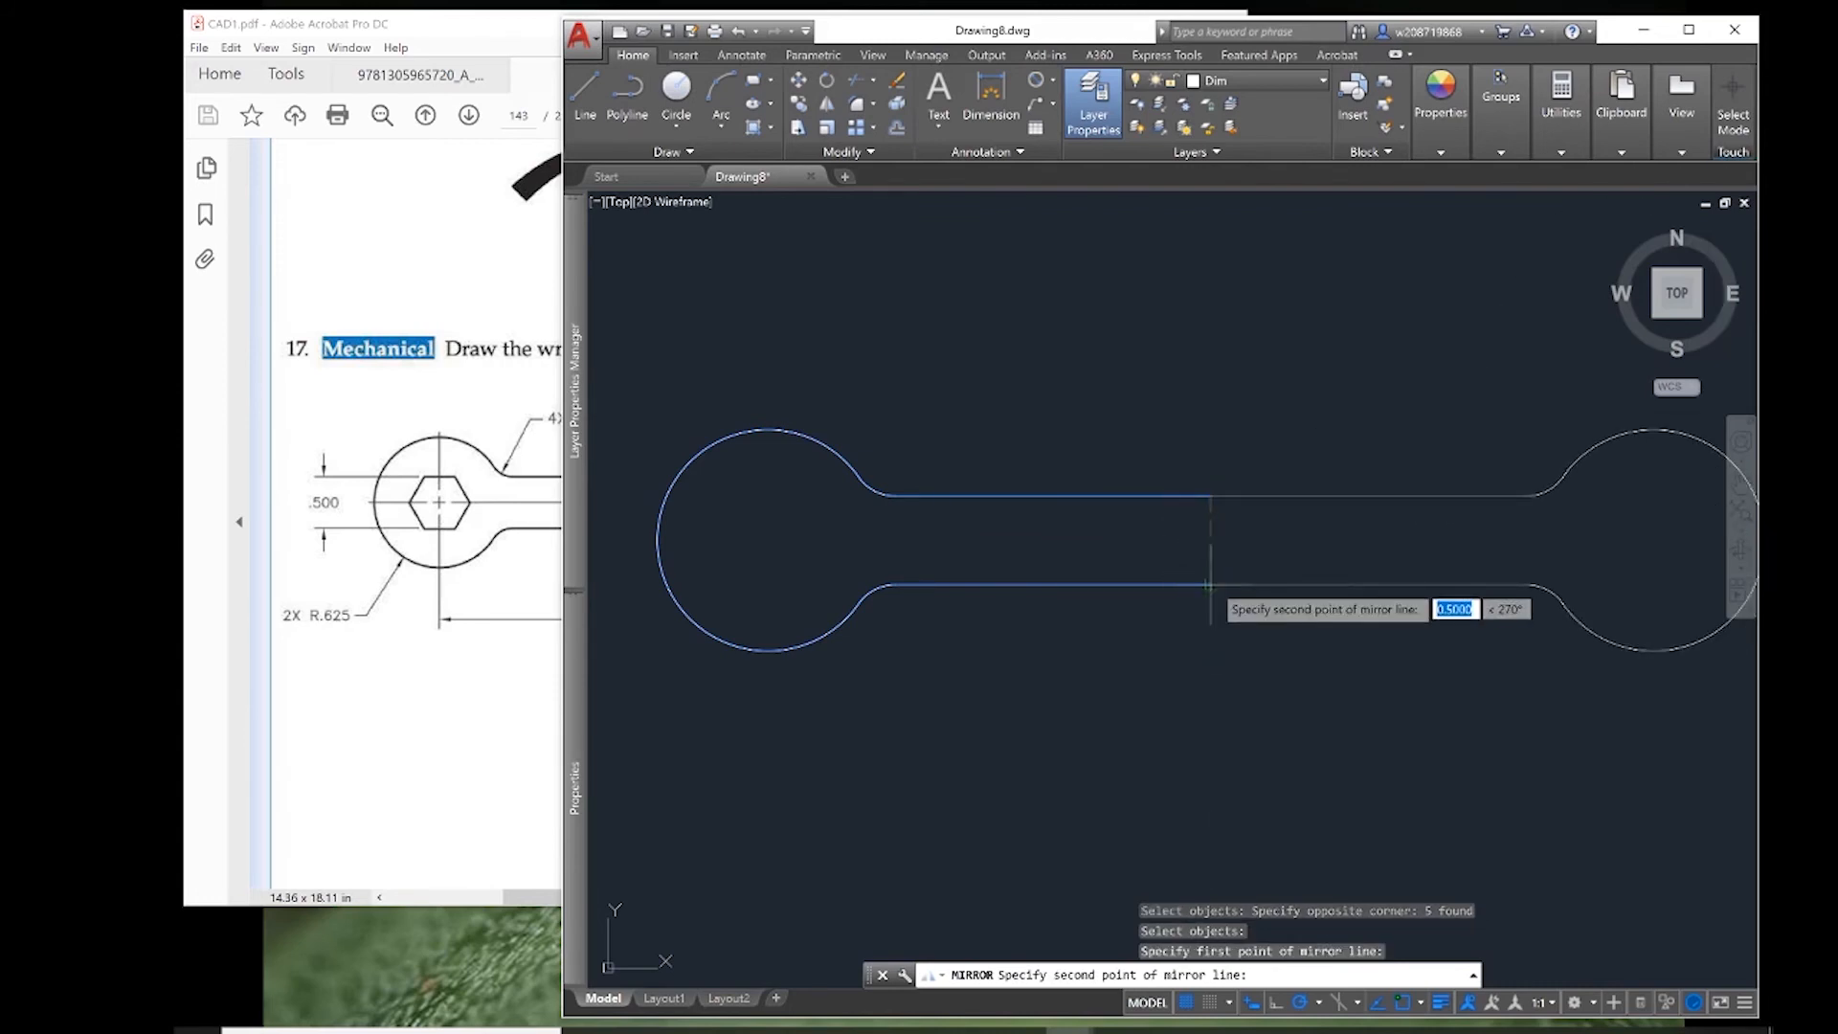
{"action": "left_click", "coordinate": [1209, 584]}
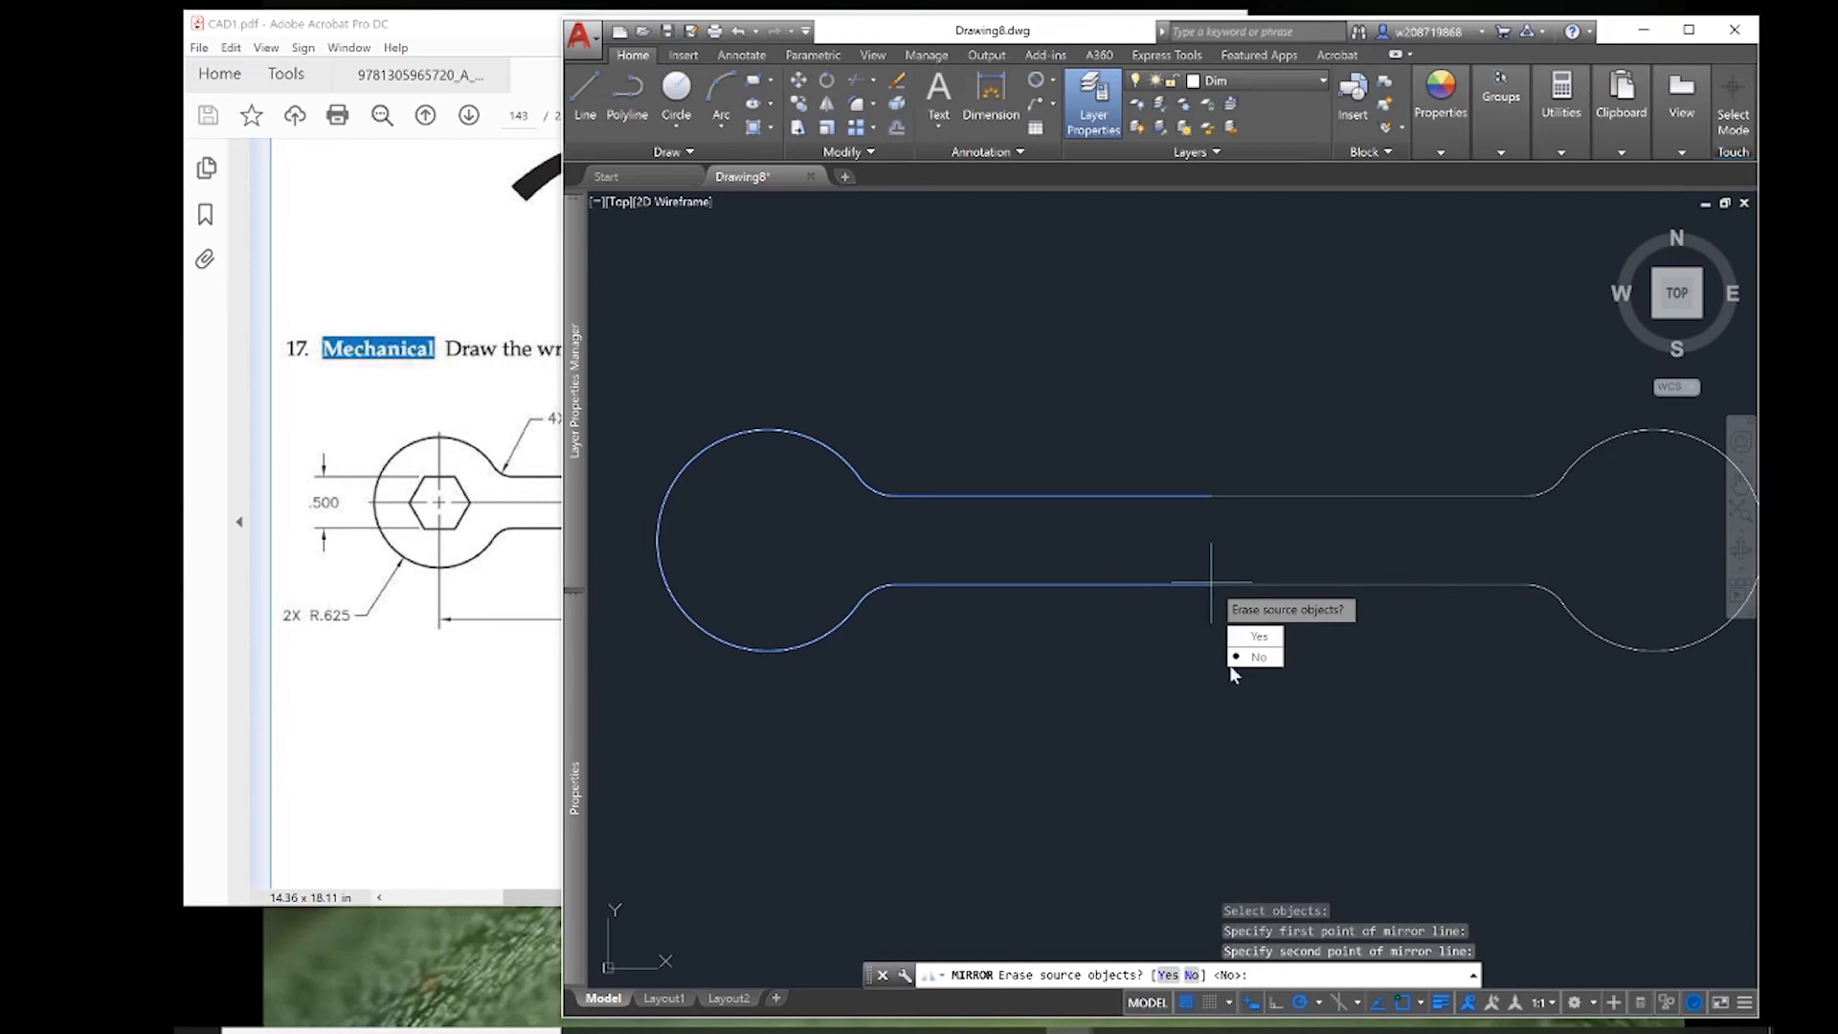
{"action": "key", "text": "Up"}
{"action": "left_click", "coordinate": [1242, 655]}
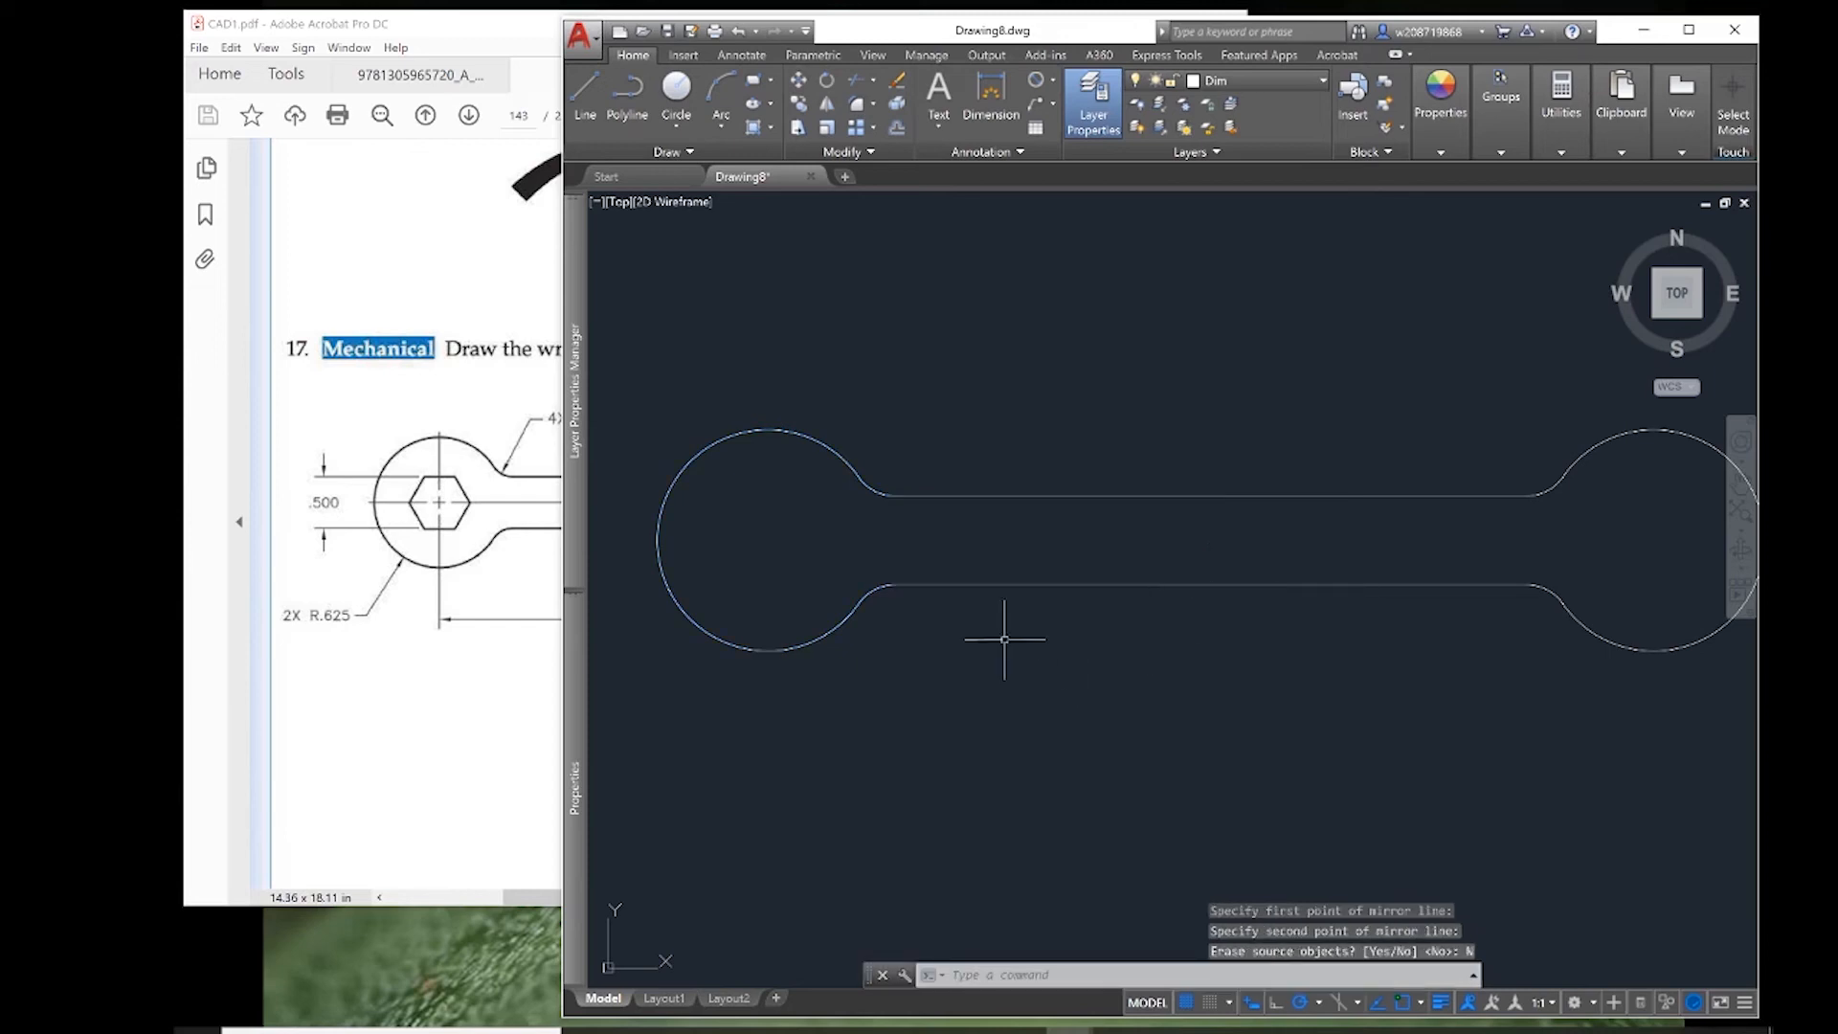
{"action": "scroll", "coordinate": [1353, 657], "scroll_direction": "down", "scroll_amount": 3}
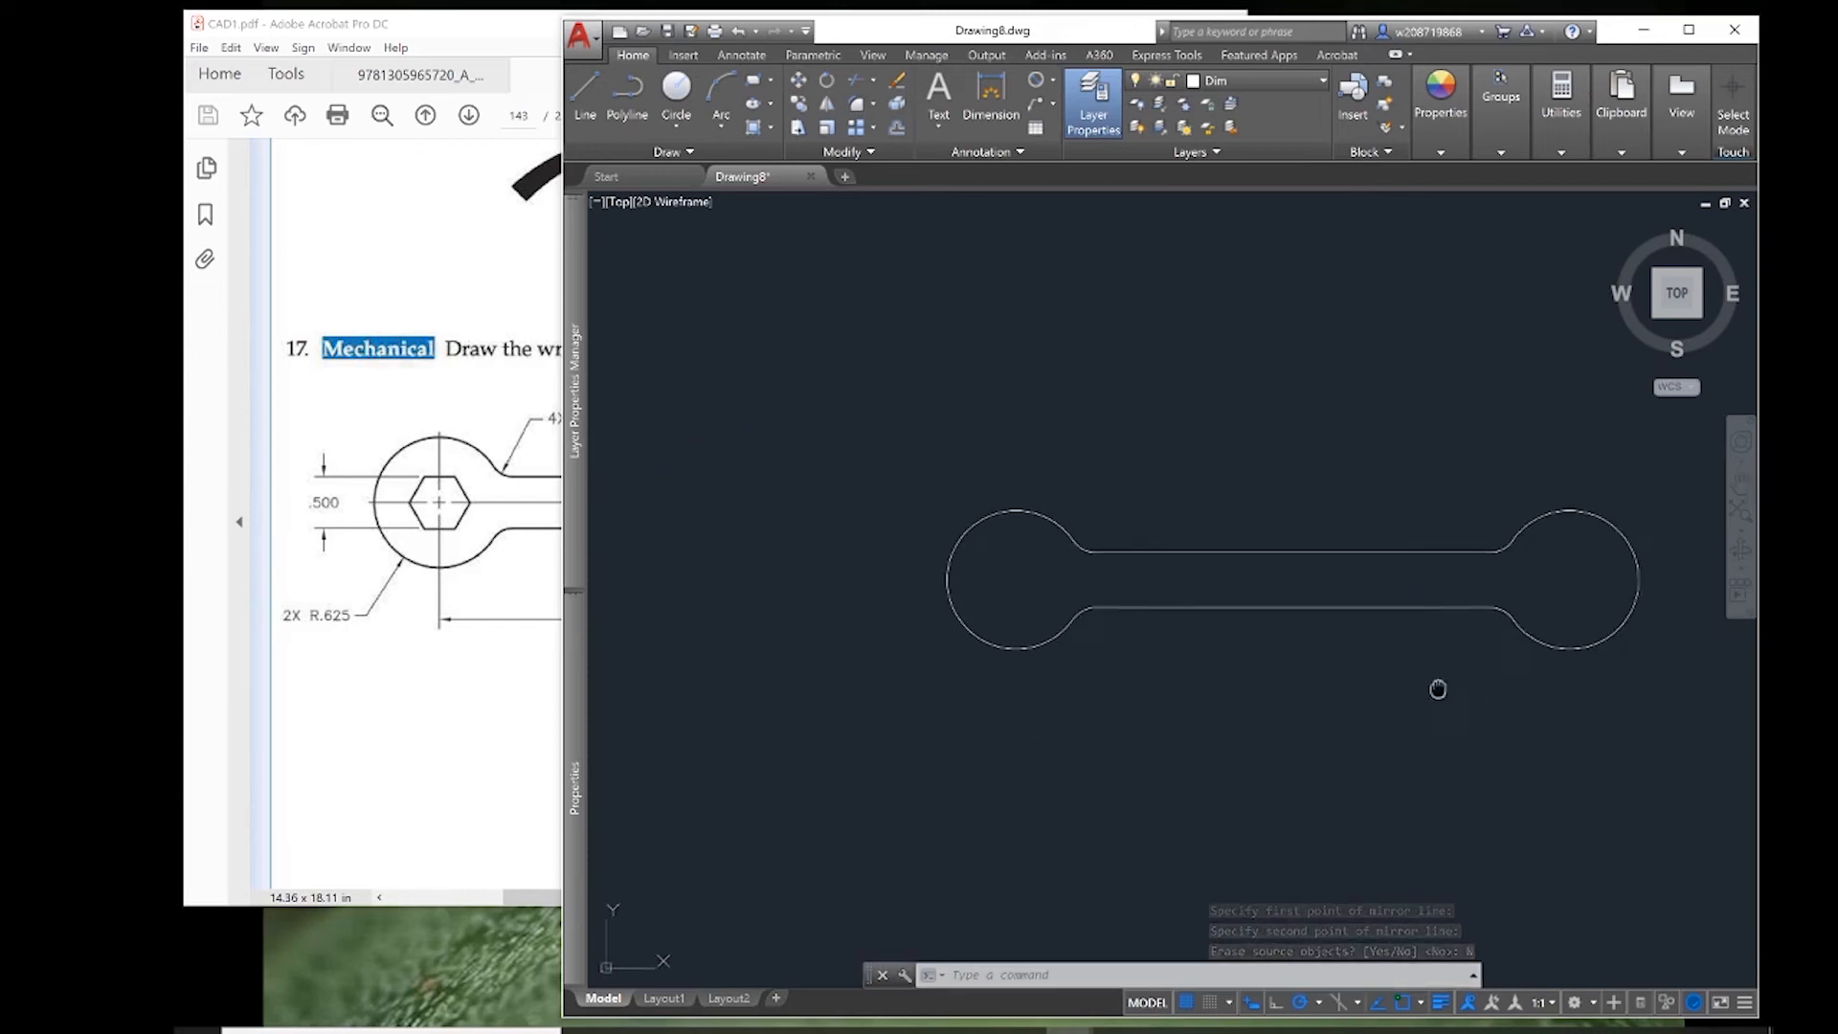
- Draw a four-sided polygon centered in the right round head, circumscribed about a circle of radius .25
{"action": "left_click", "coordinate": [449, 544]}
{"action": "left_click", "coordinate": [1331, 639]}
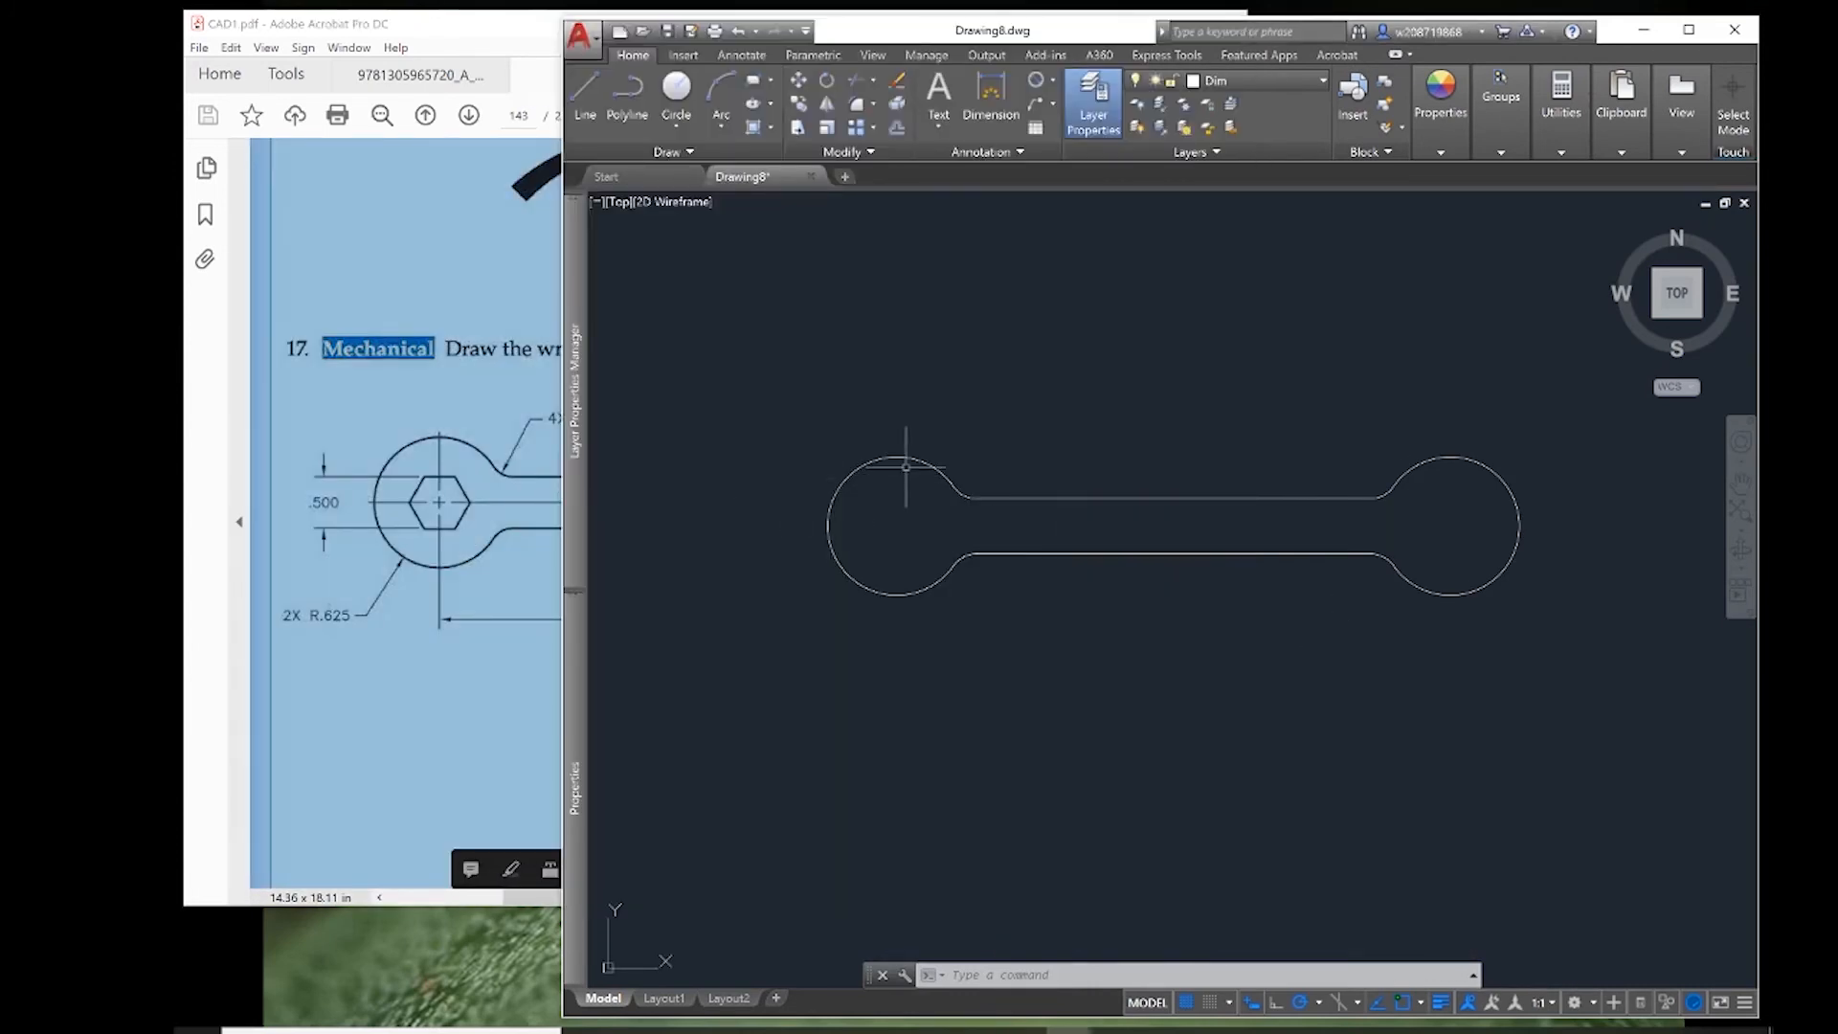
{"action": "type", "text": "po"}
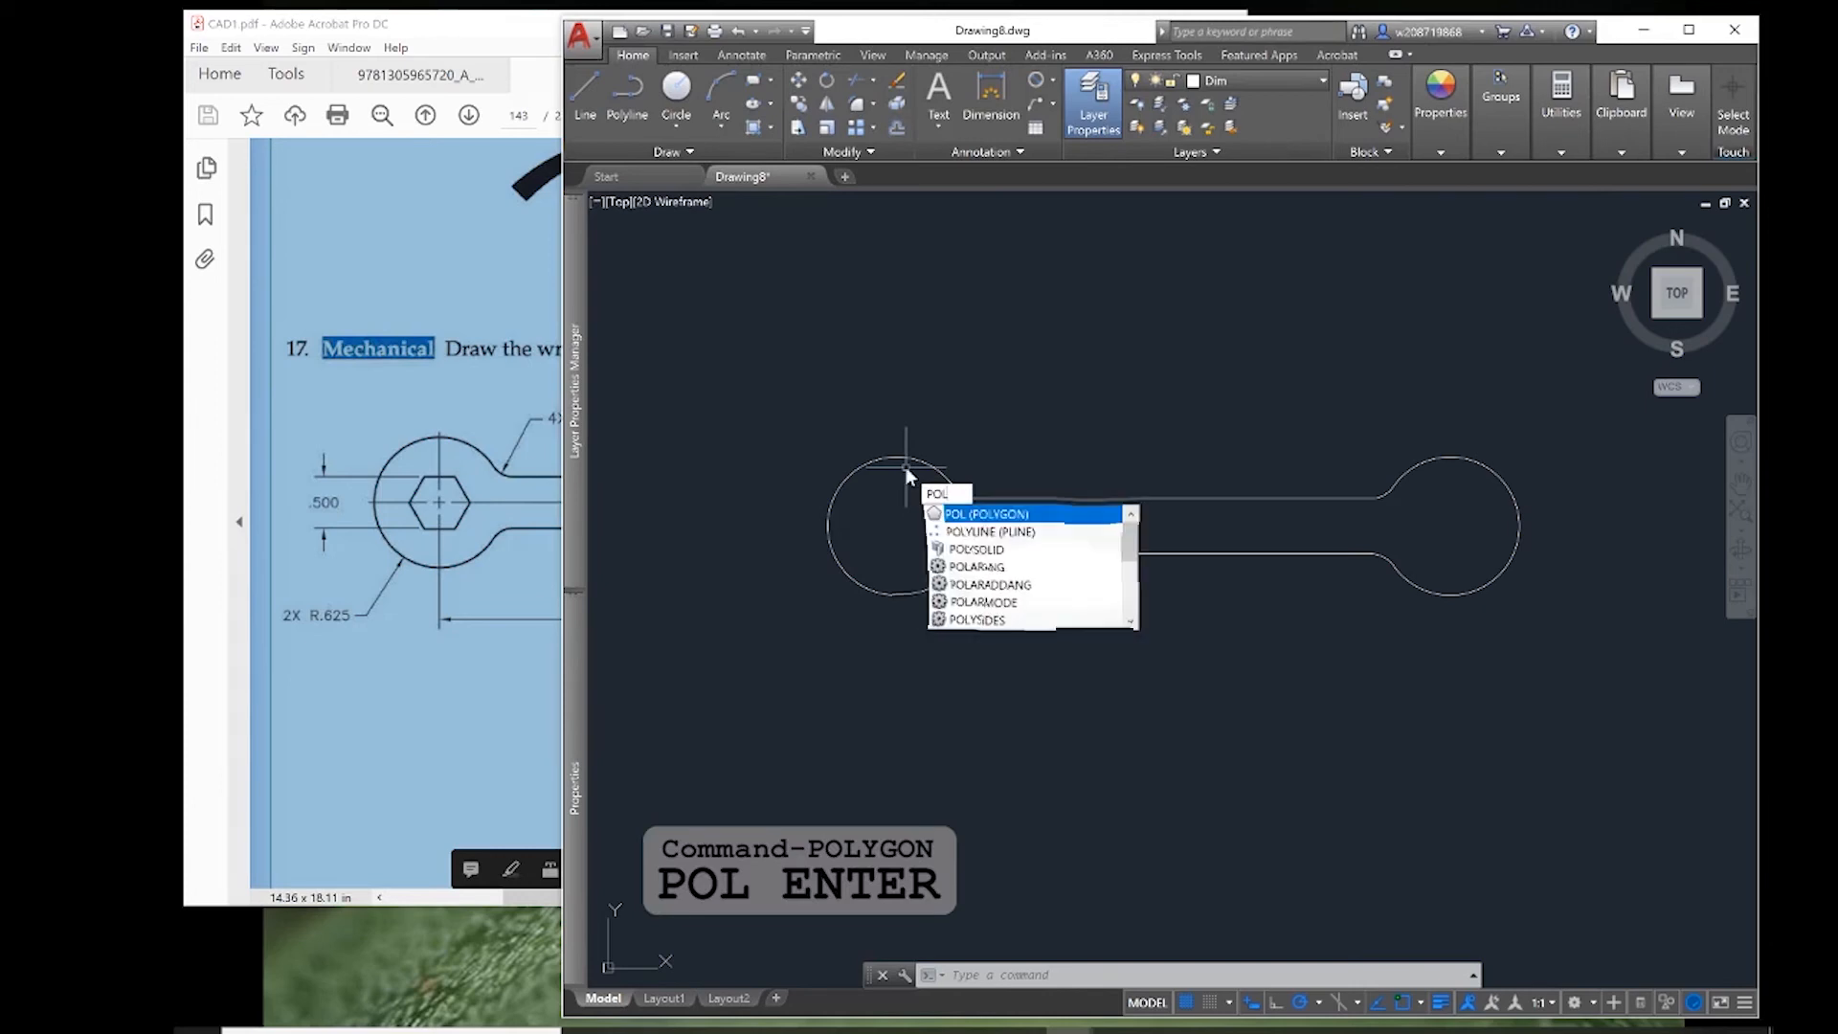
{"action": "key", "text": "Return"}
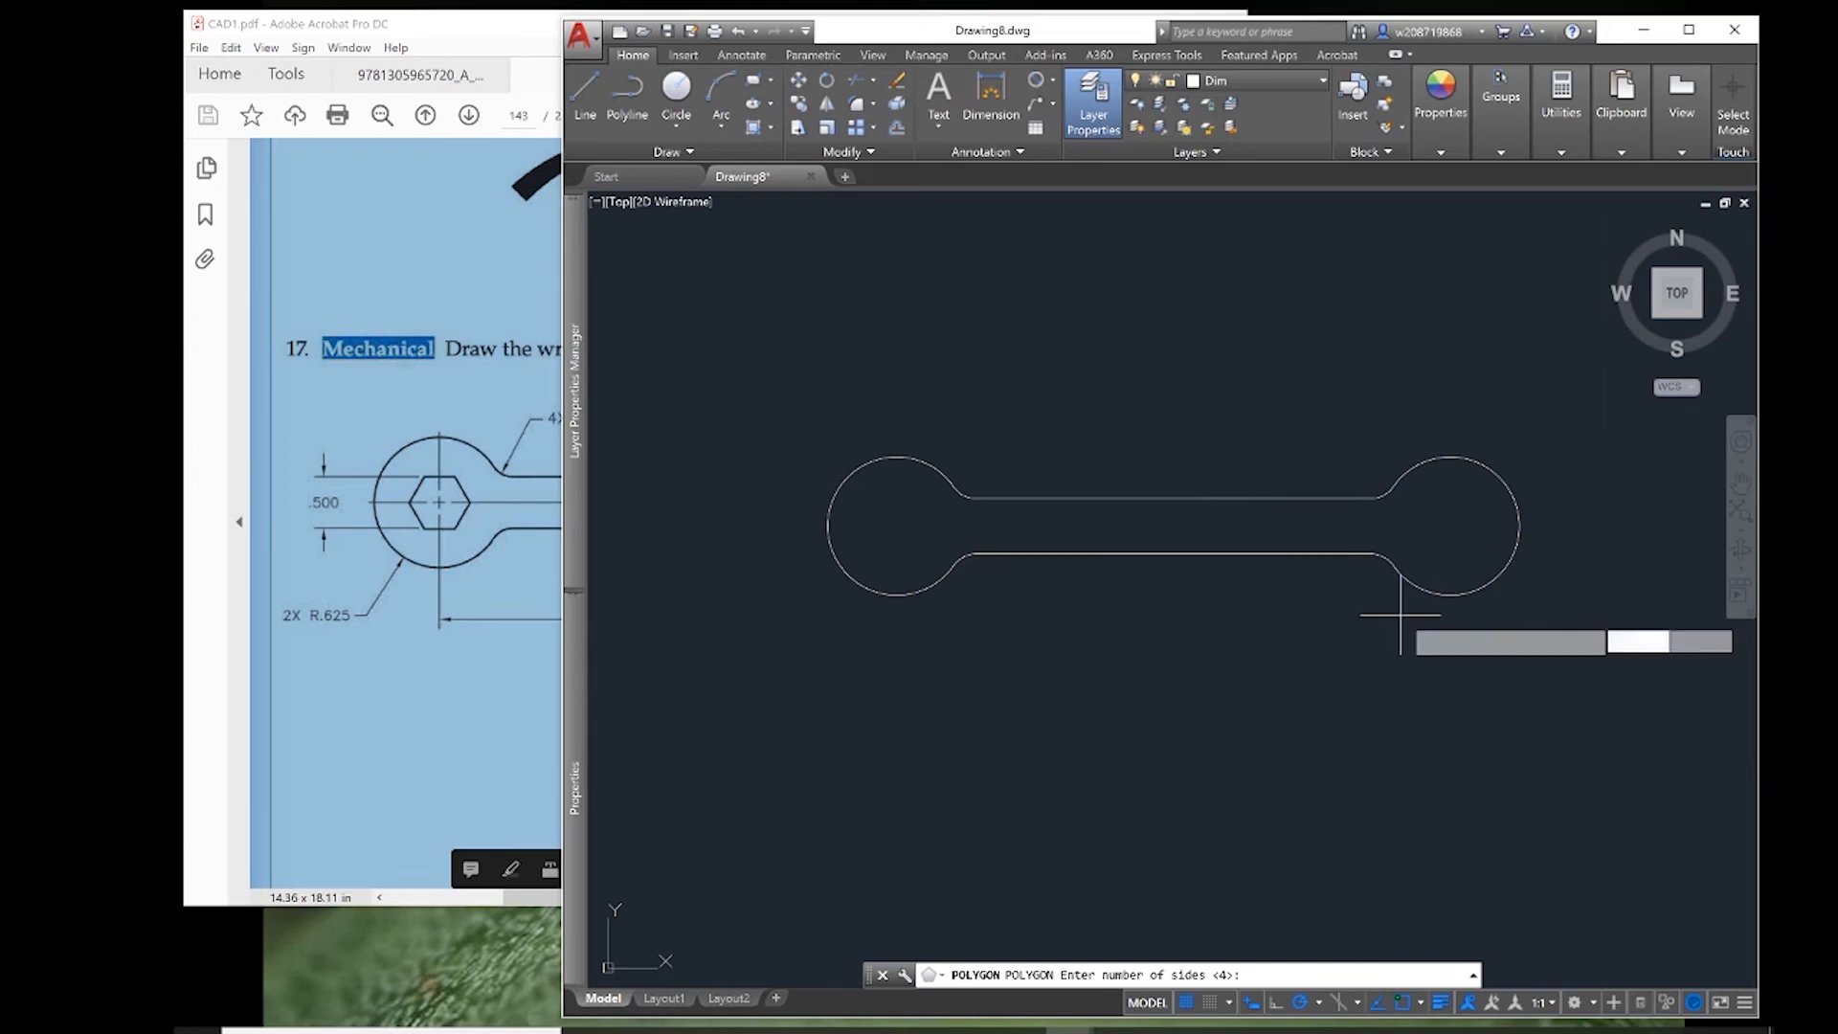
{"action": "key", "text": "Return"}
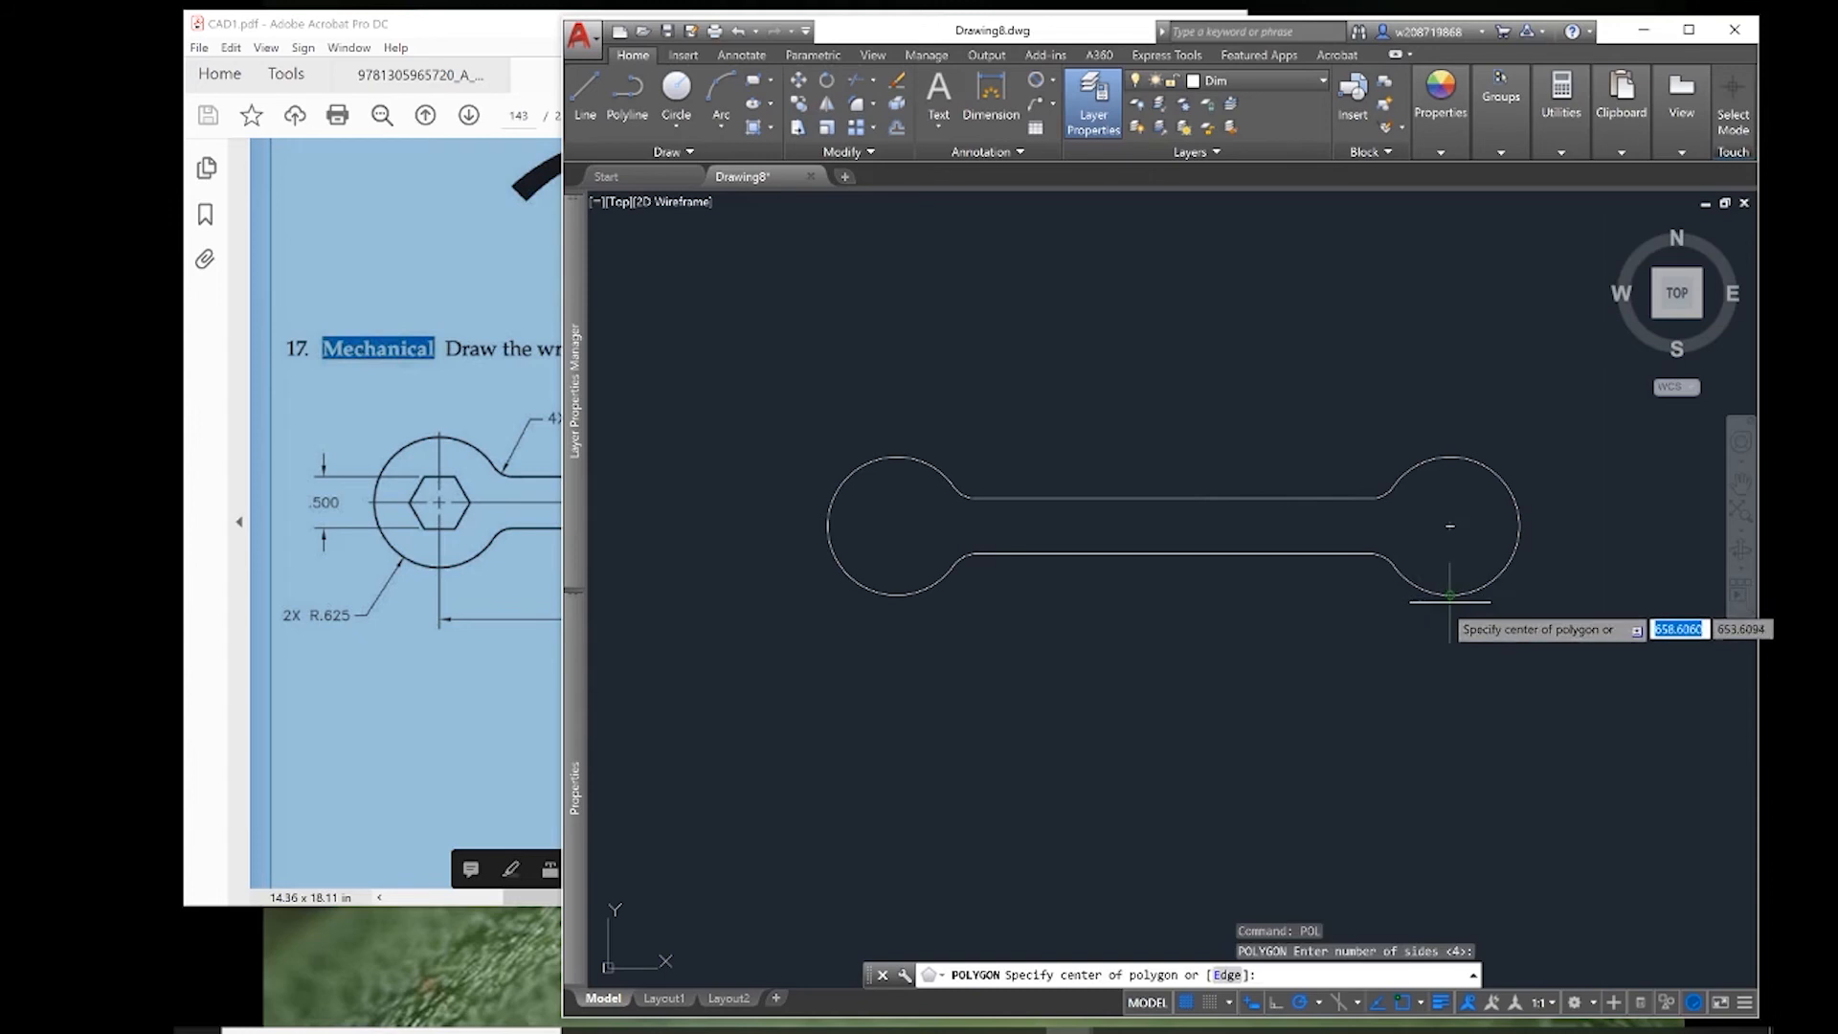
{"action": "left_click", "coordinate": [1449, 525]}
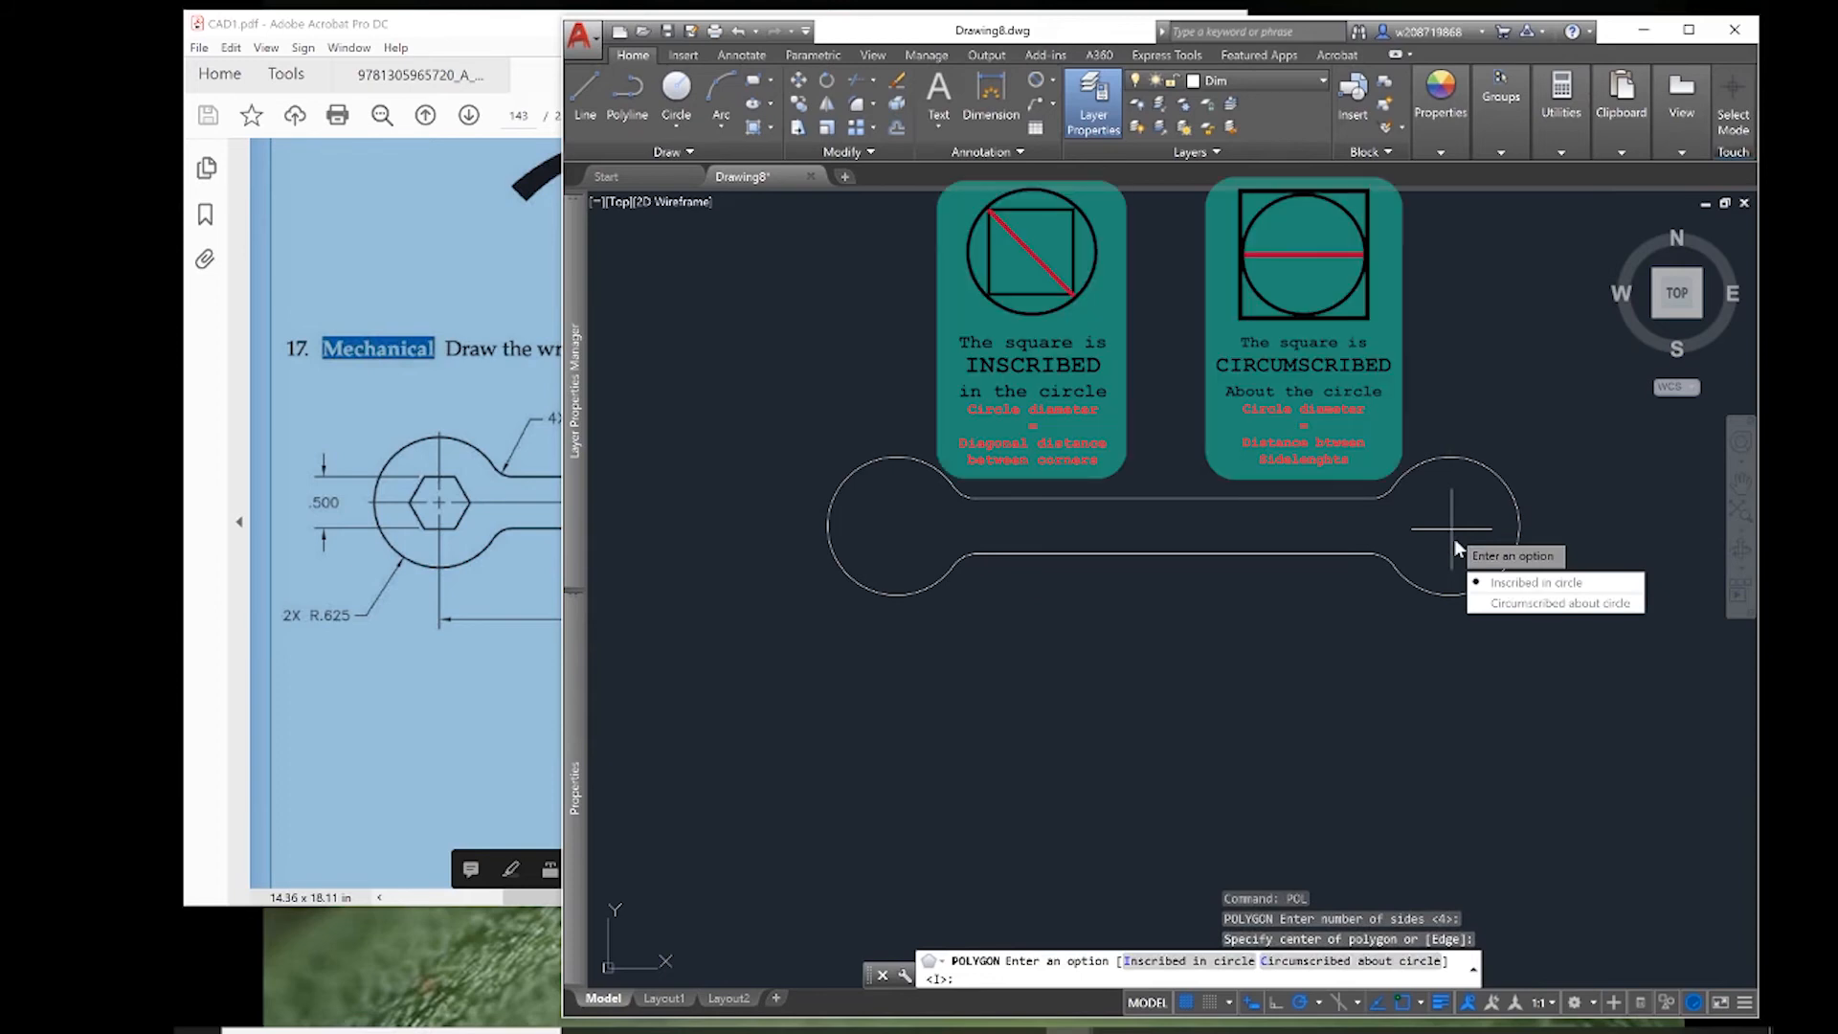
{"action": "type", "text": "7"}
{"action": "left_click", "coordinate": [546, 607]}
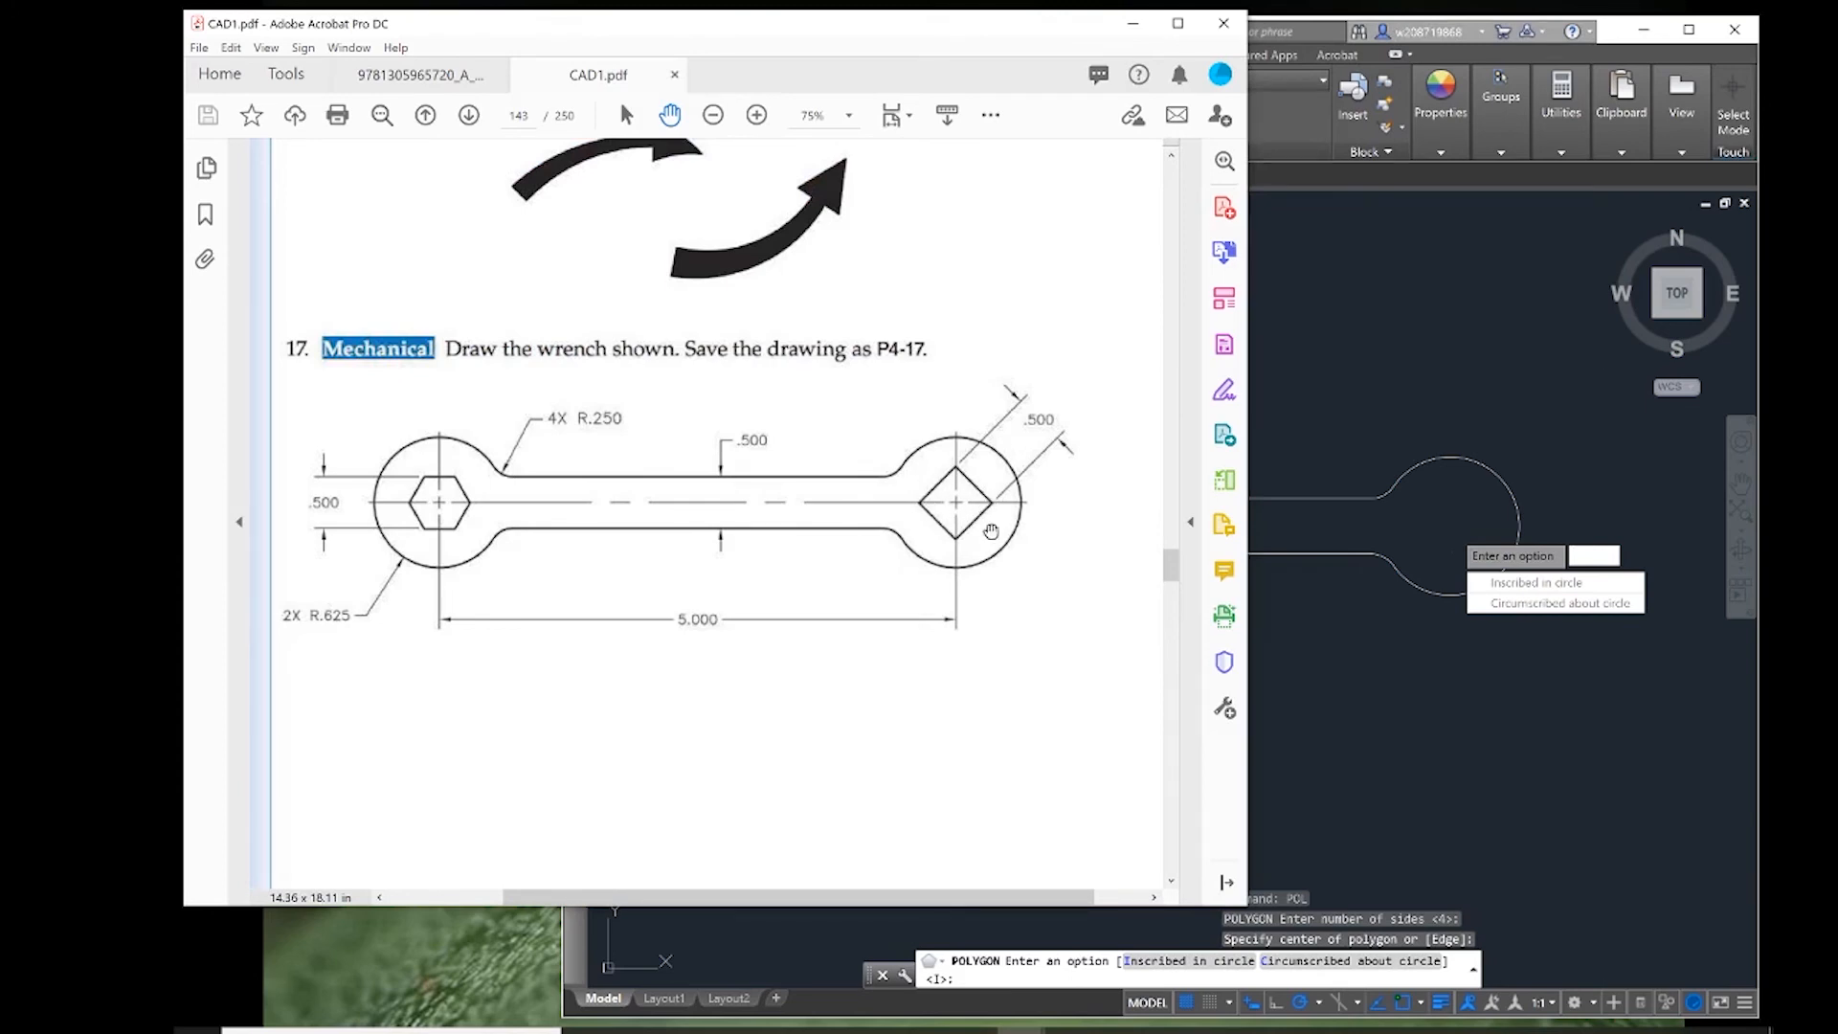
{"action": "left_click", "coordinate": [1551, 603]}
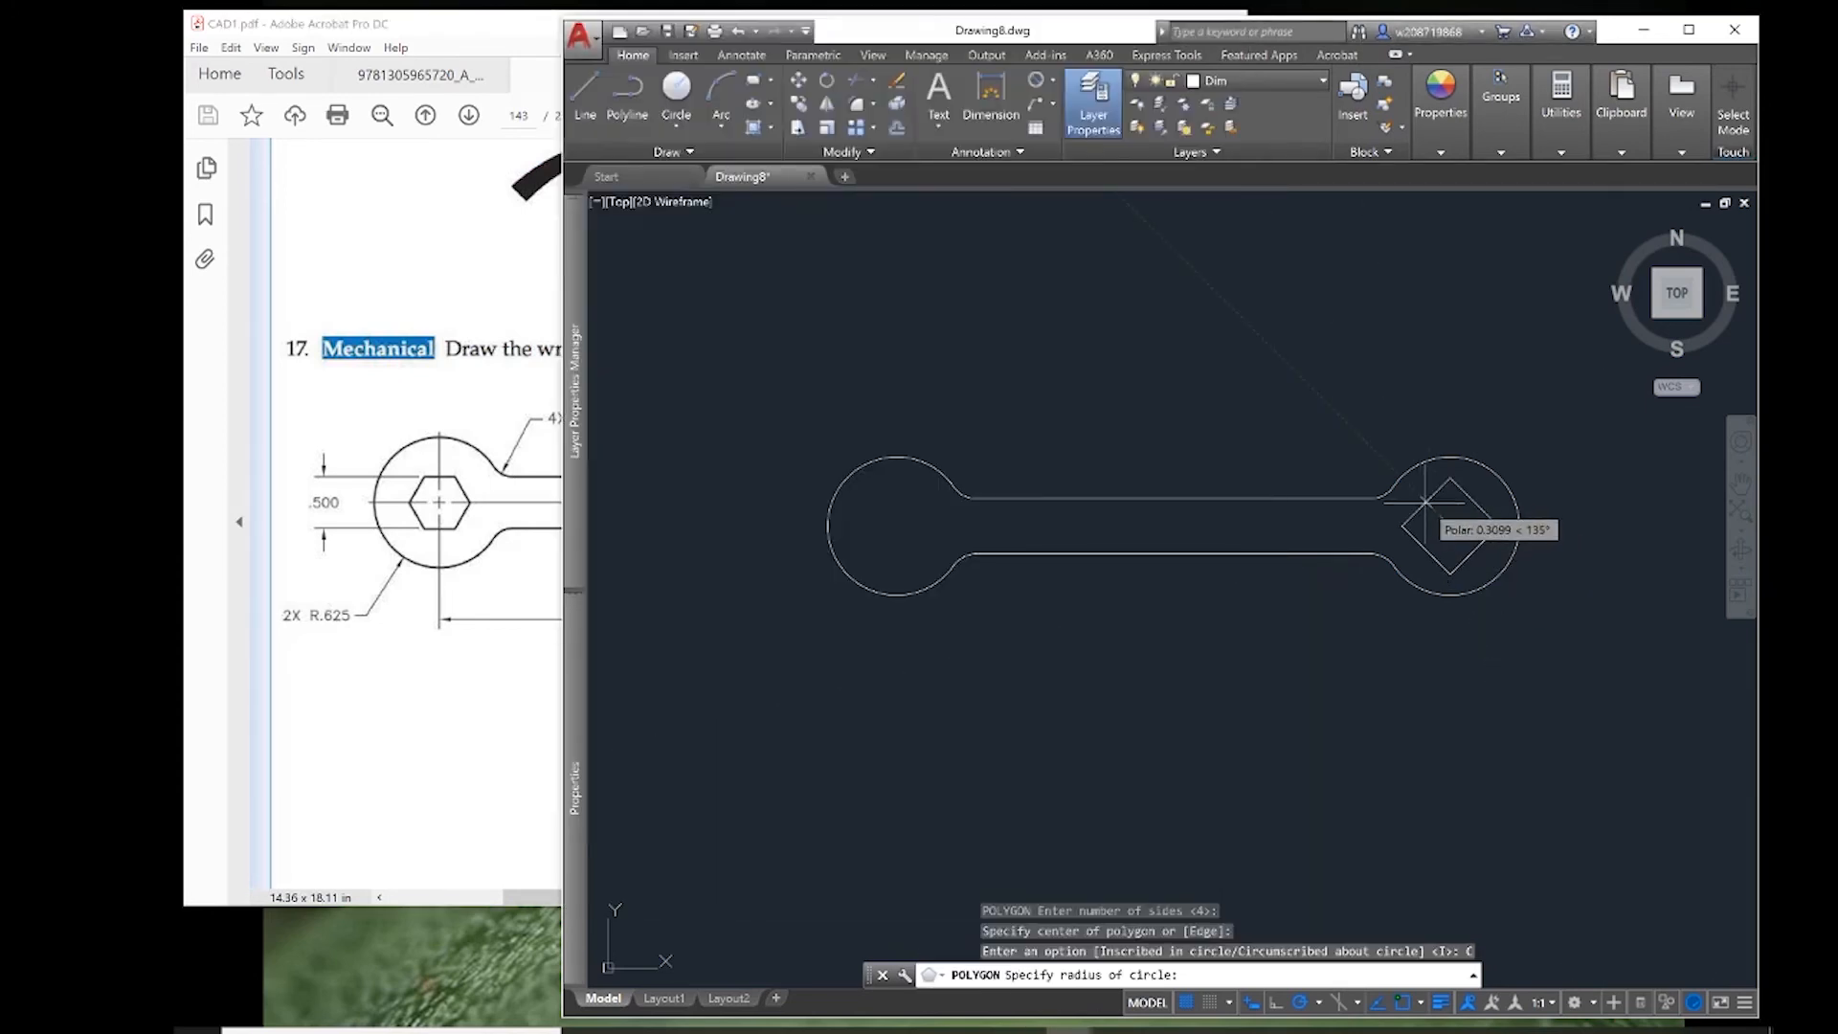
{"action": "type", "text": ".25"}
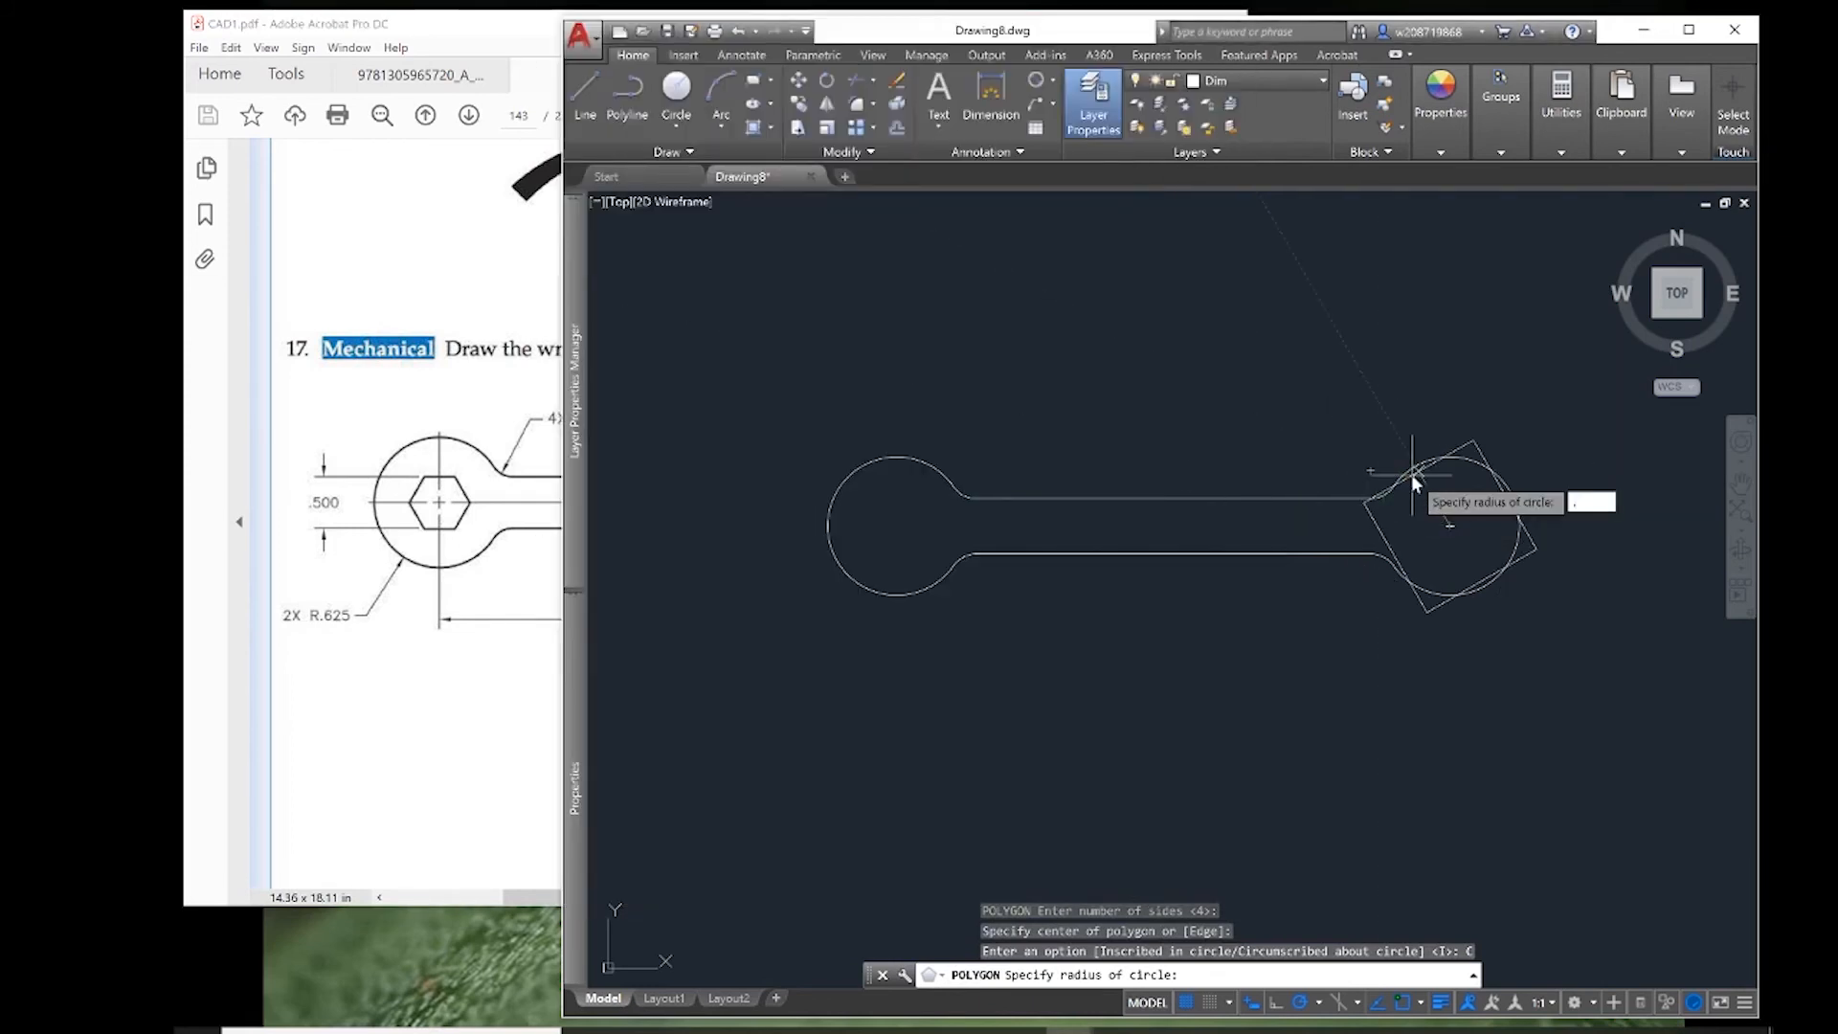
{"action": "left_click", "coordinate": [1413, 474]}
{"action": "type", "text": ".25"}
{"action": "key", "text": "Return"}
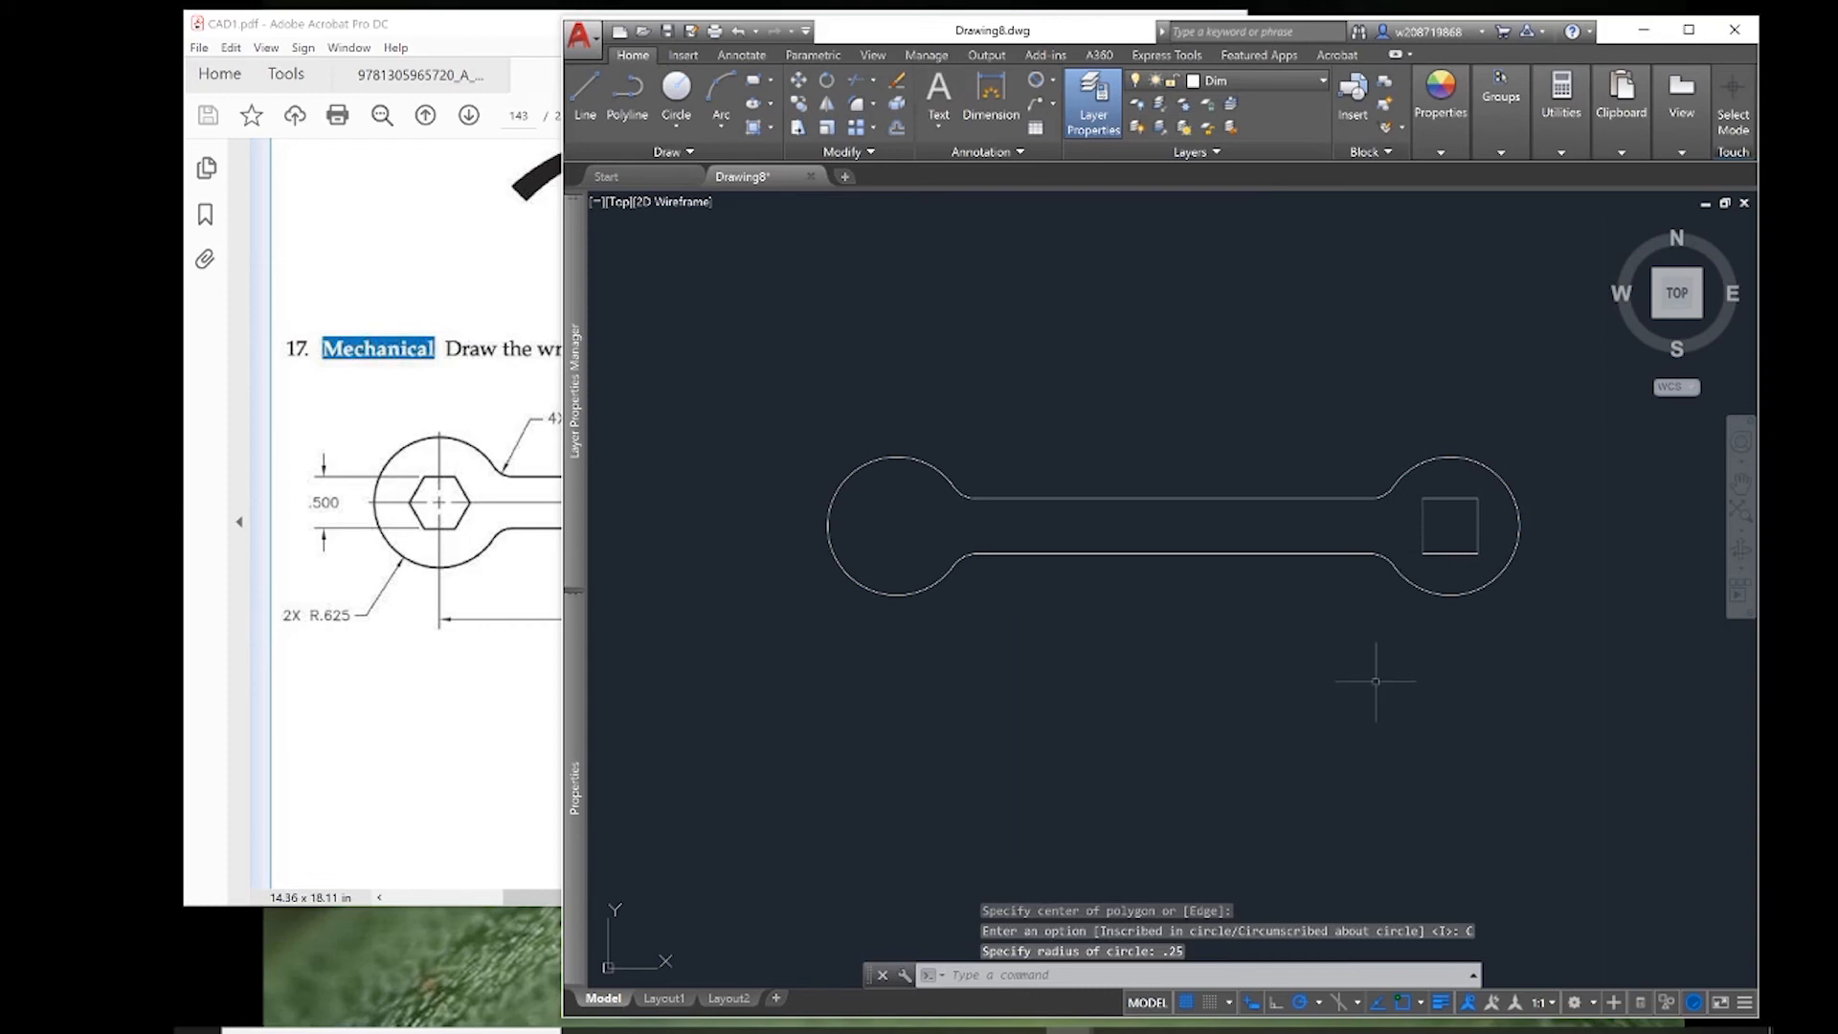
- Rotate the square in the right head 45 degrees about its center into a diamond orientation
{"action": "type", "text": "ro"}
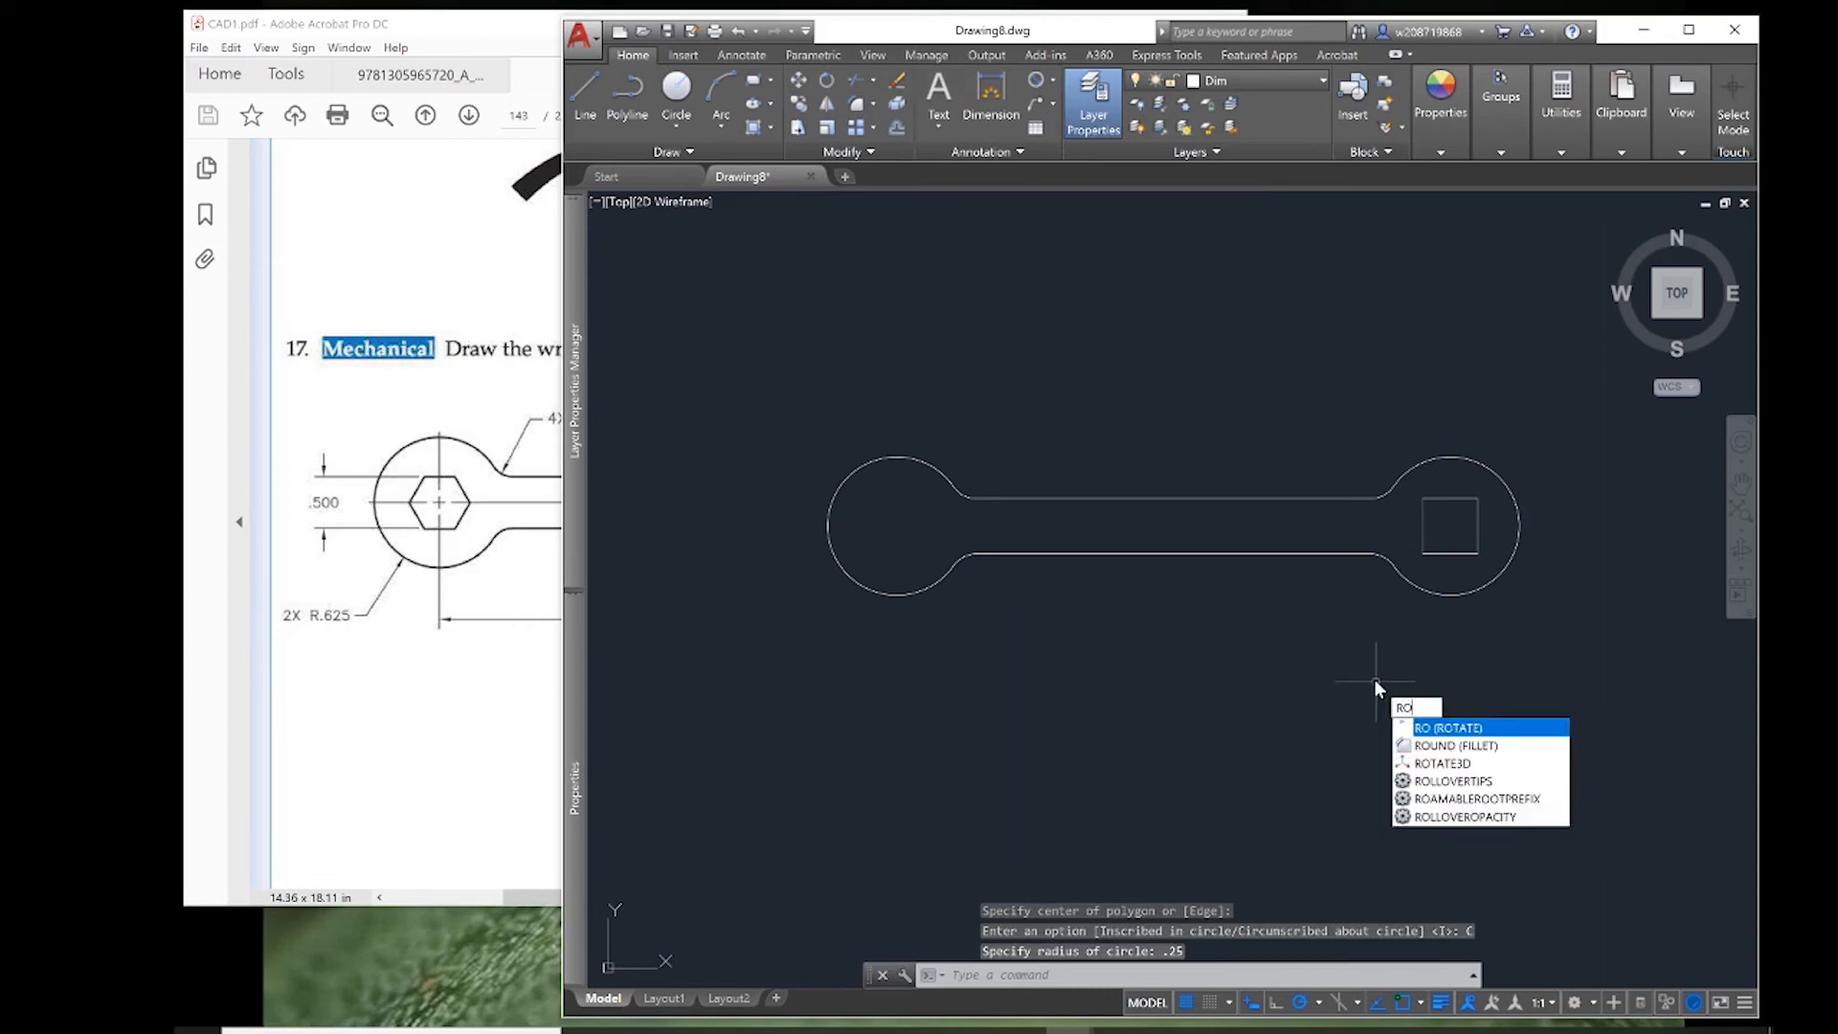
{"action": "key", "text": "Return"}
{"action": "left_click", "coordinate": [1446, 554]}
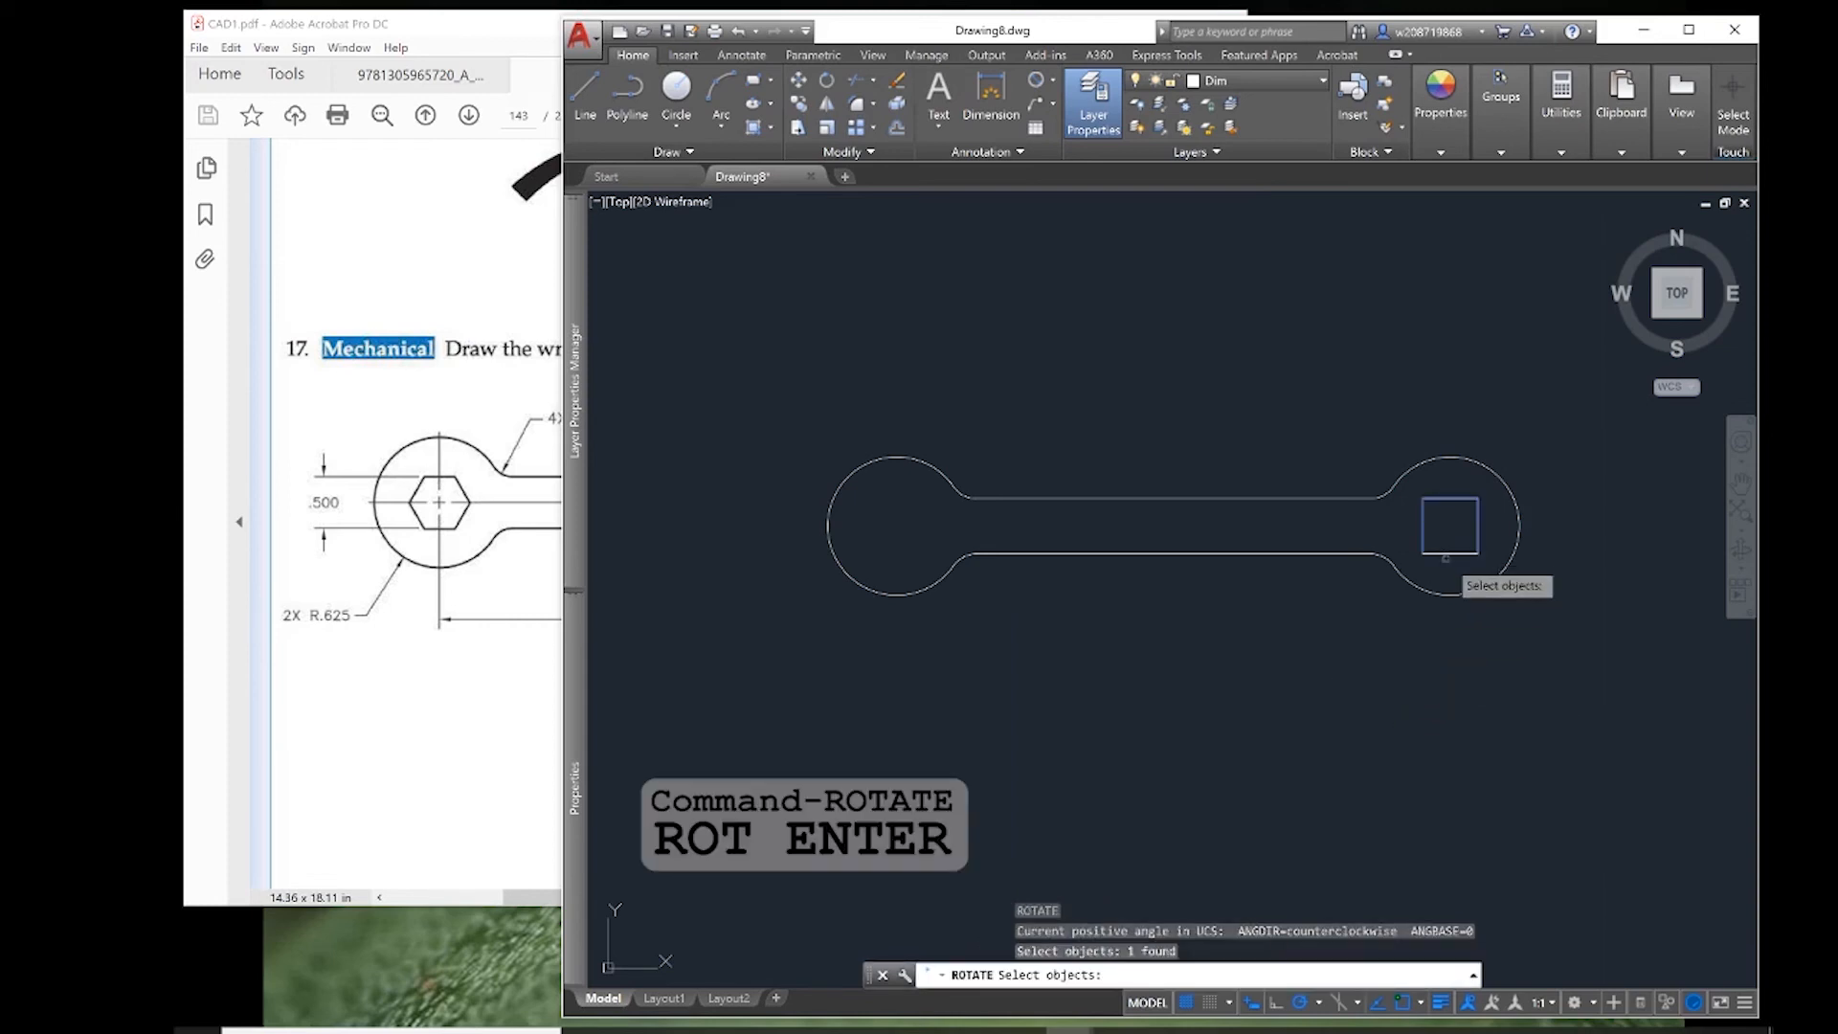
{"action": "key", "text": "Return"}
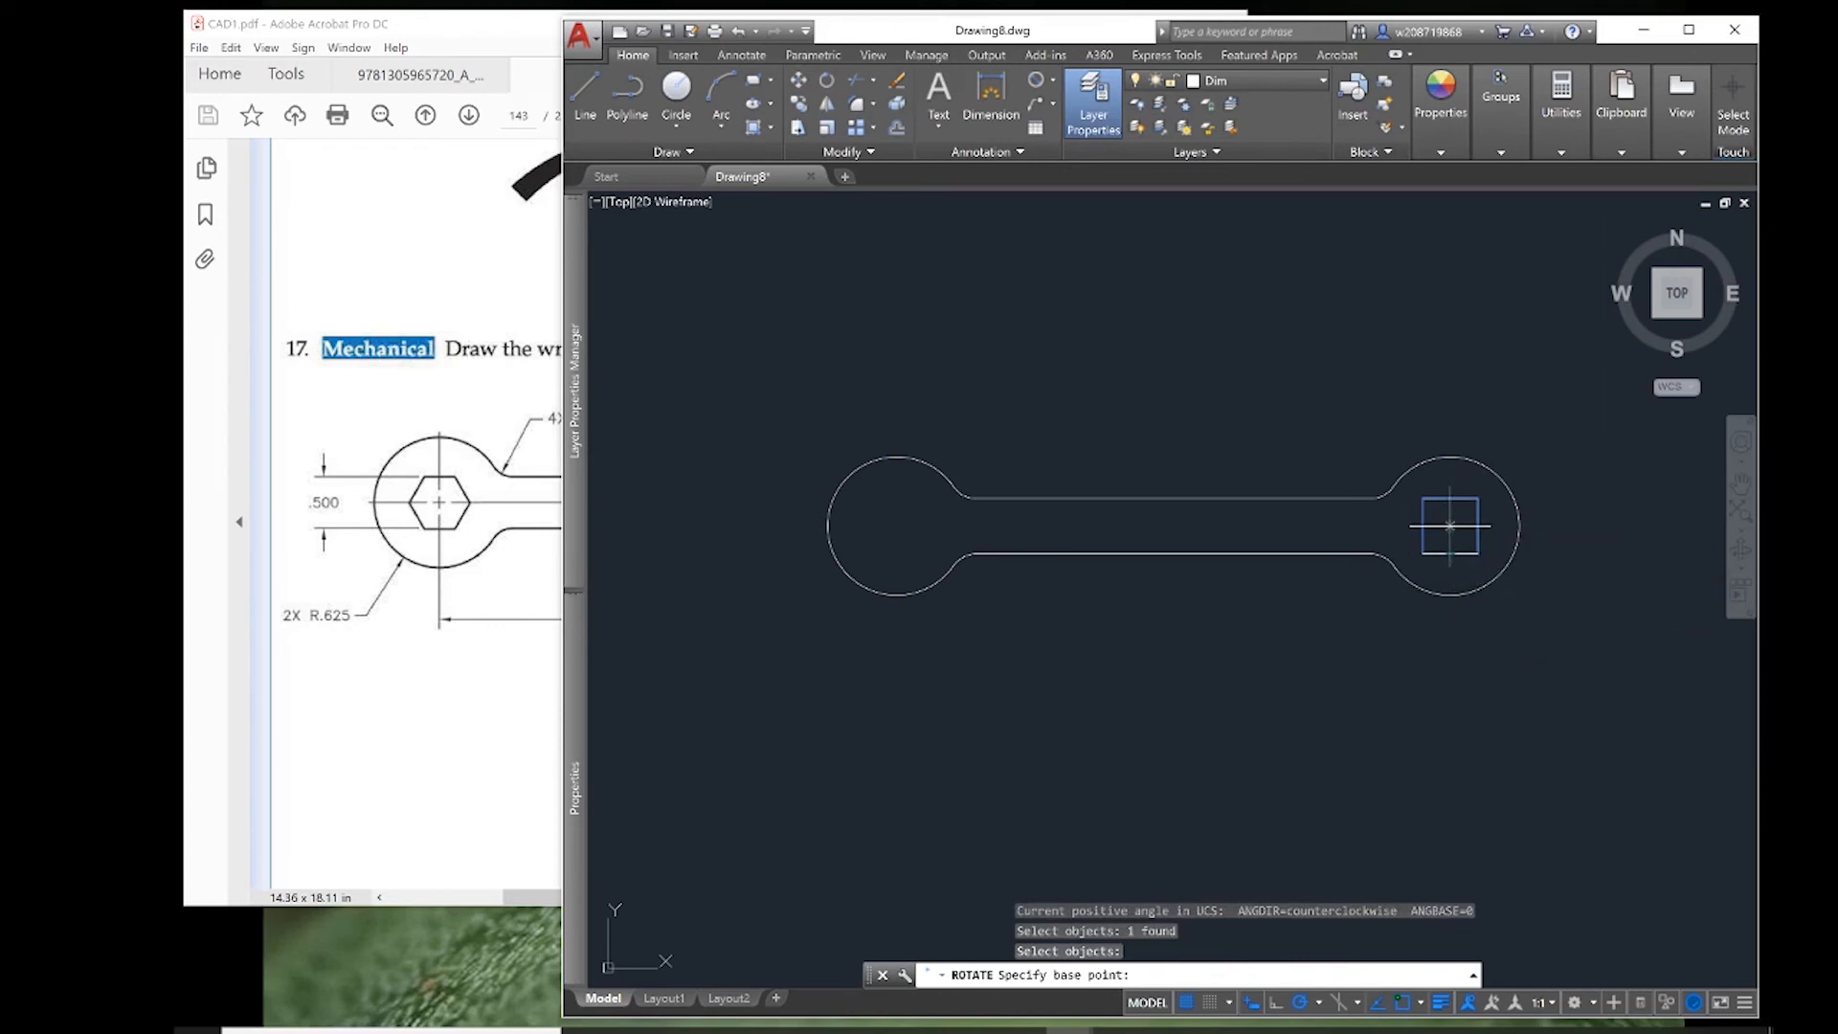
{"action": "left_click", "coordinate": [1450, 526]}
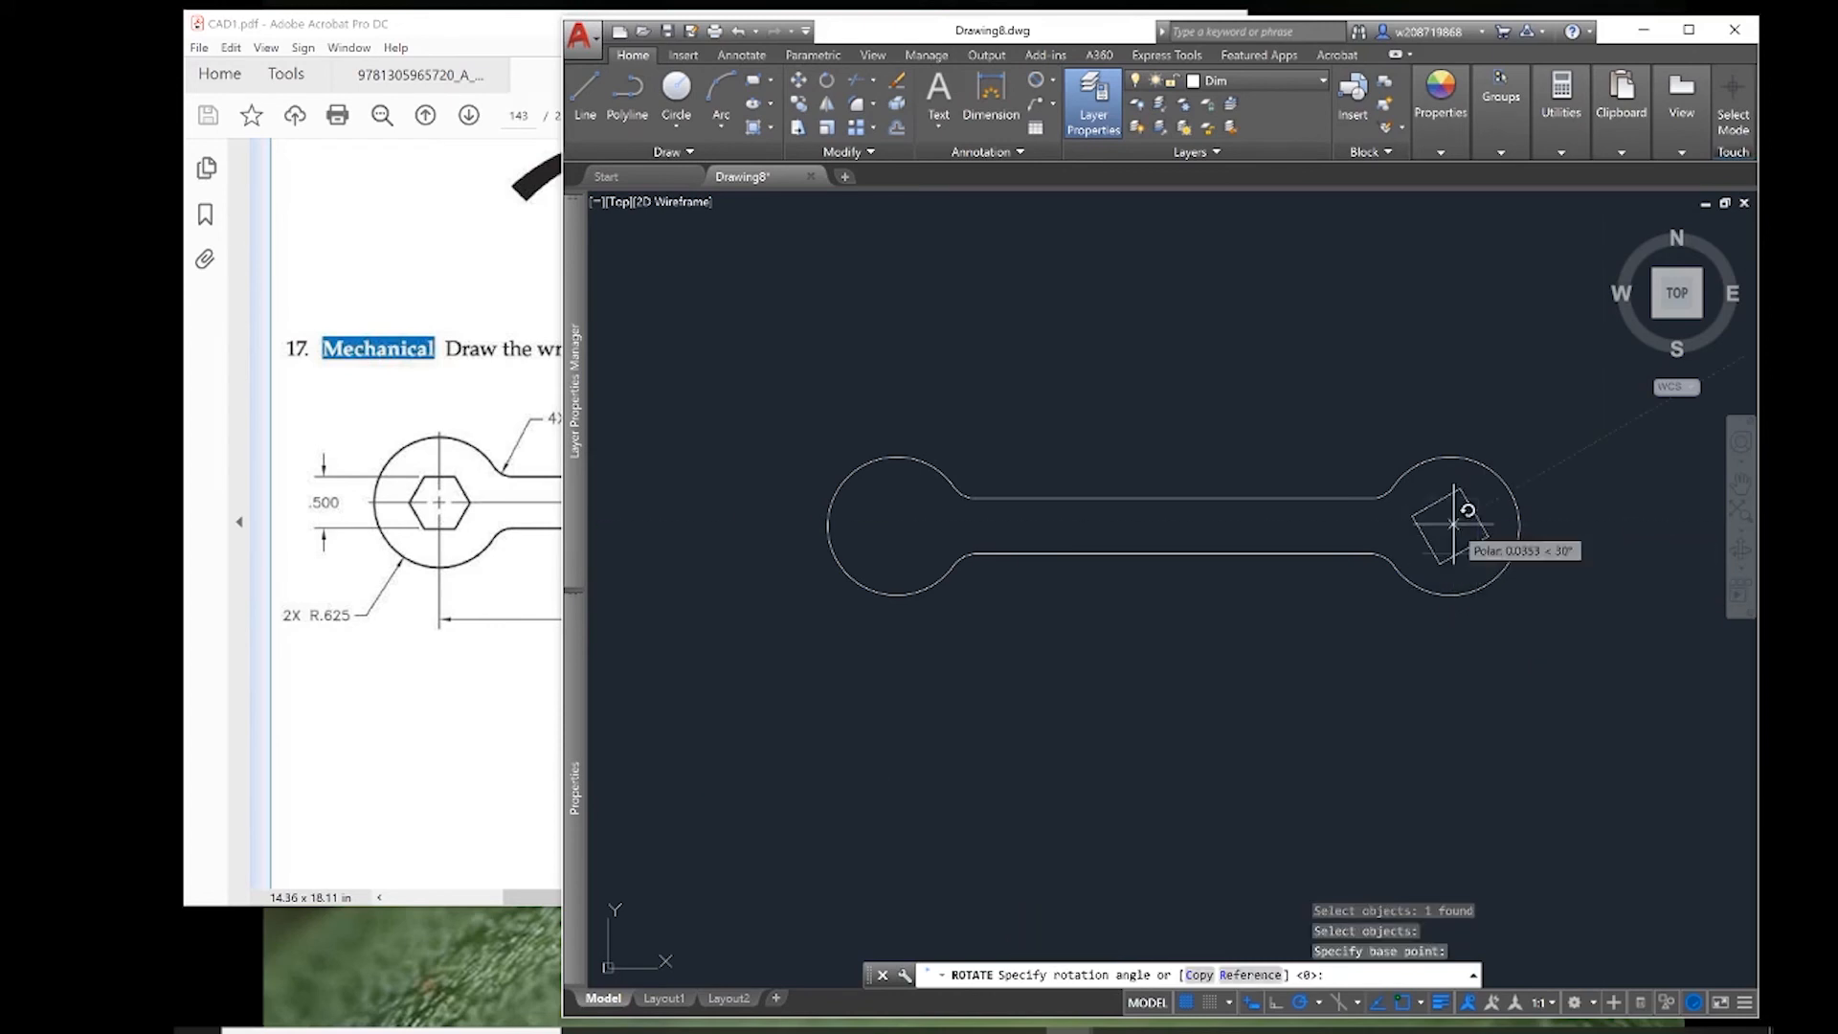
{"action": "left_click", "coordinate": [1516, 468]}
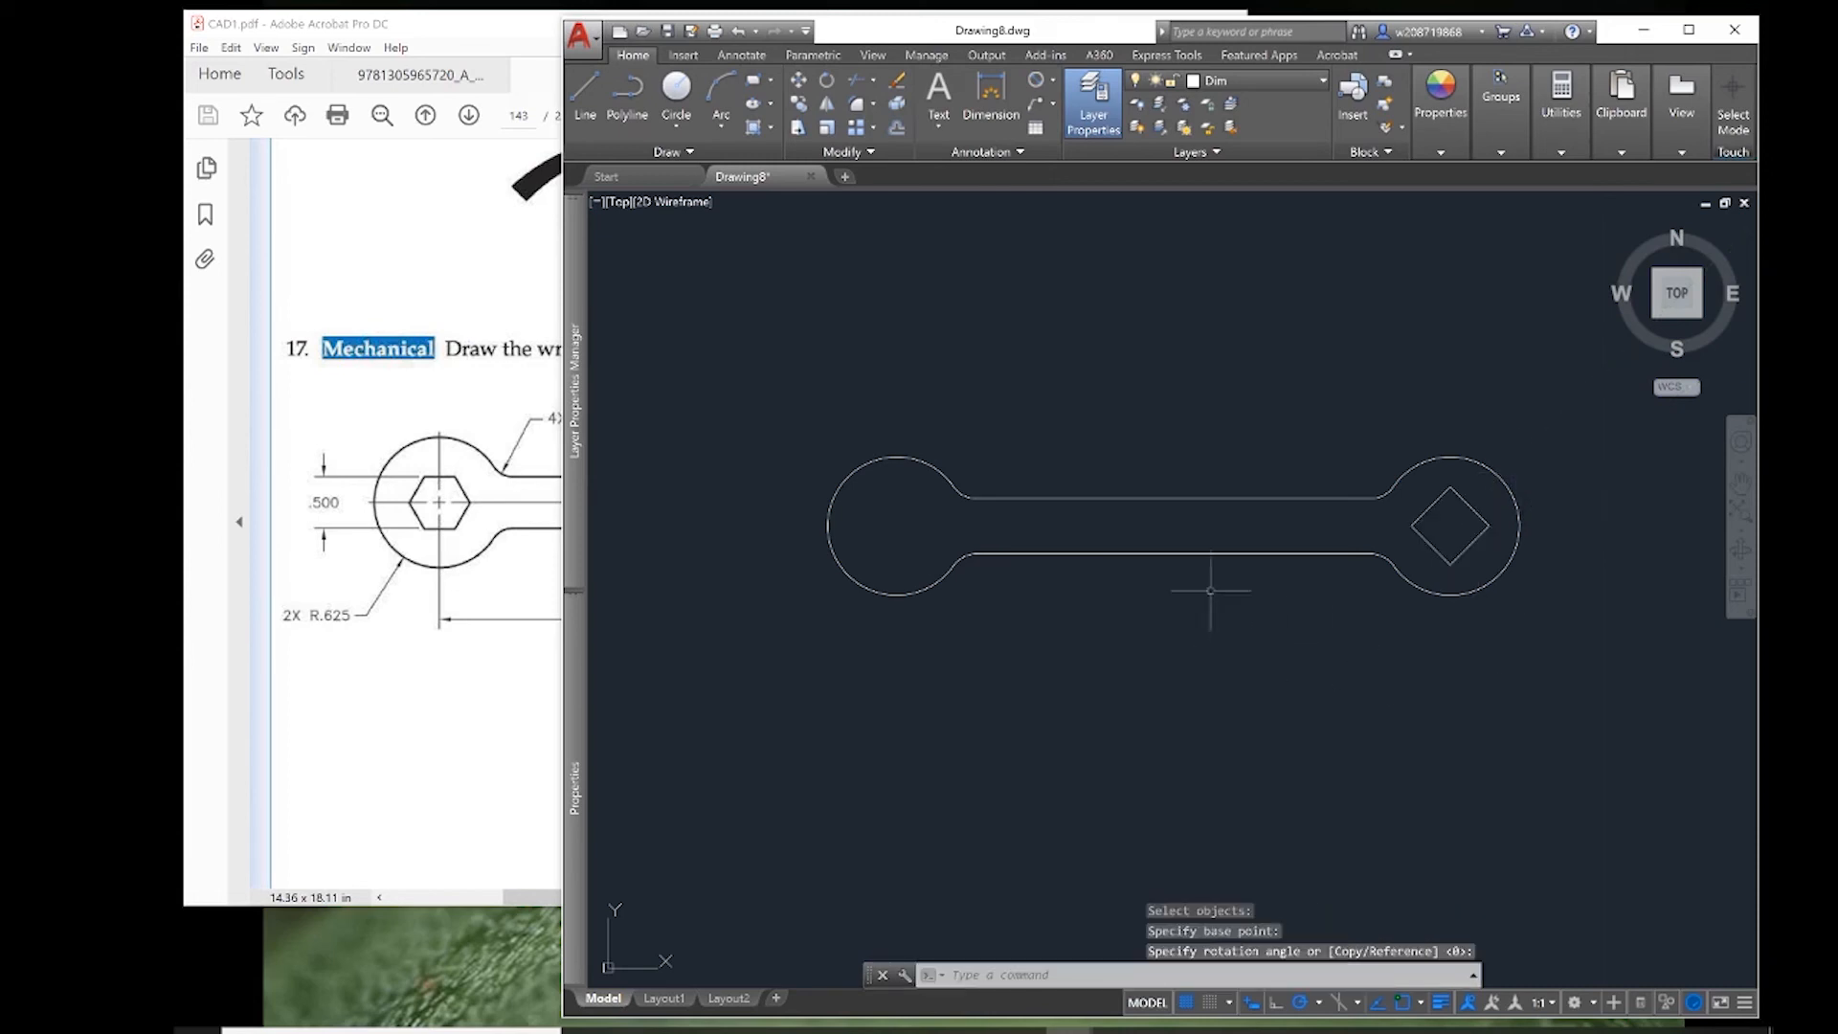
- Draw a six-sided polygon centered in the left round head, circumscribed about a circle of radius .25
{"action": "left_click", "coordinate": [443, 622]}
{"action": "left_click", "coordinate": [1430, 651]}
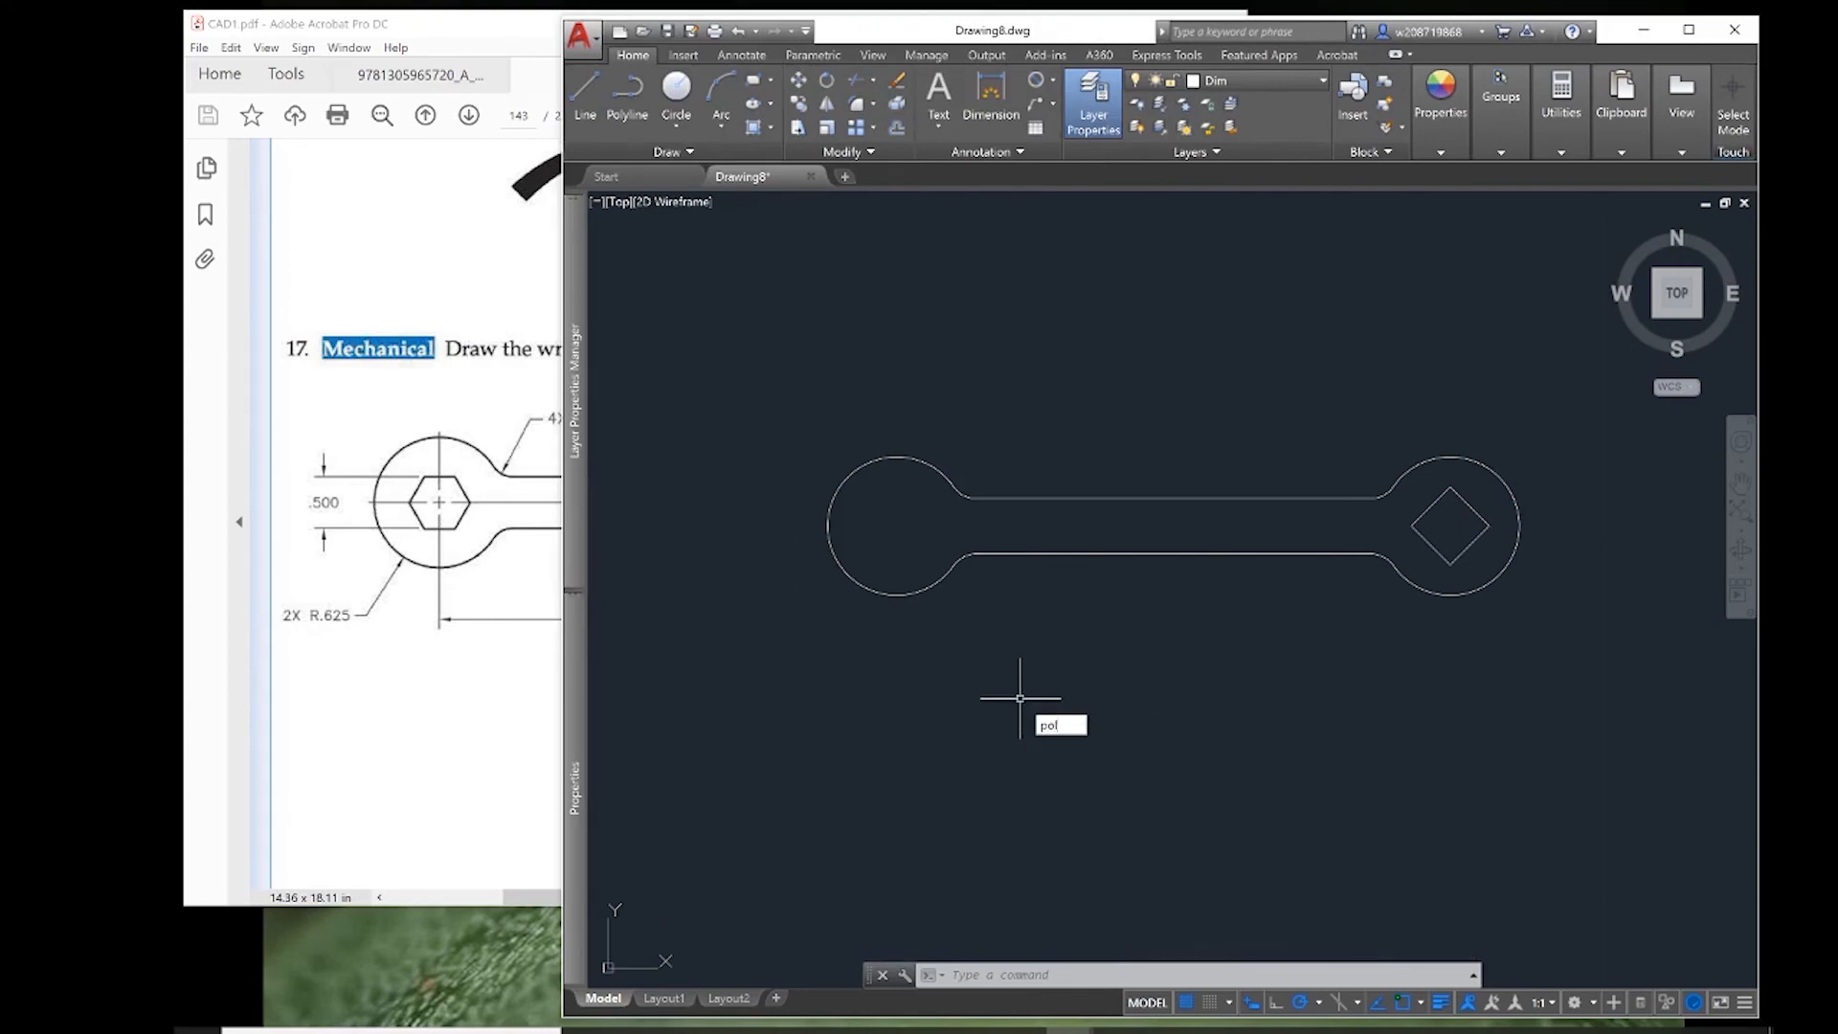
{"action": "key", "text": "Return"}
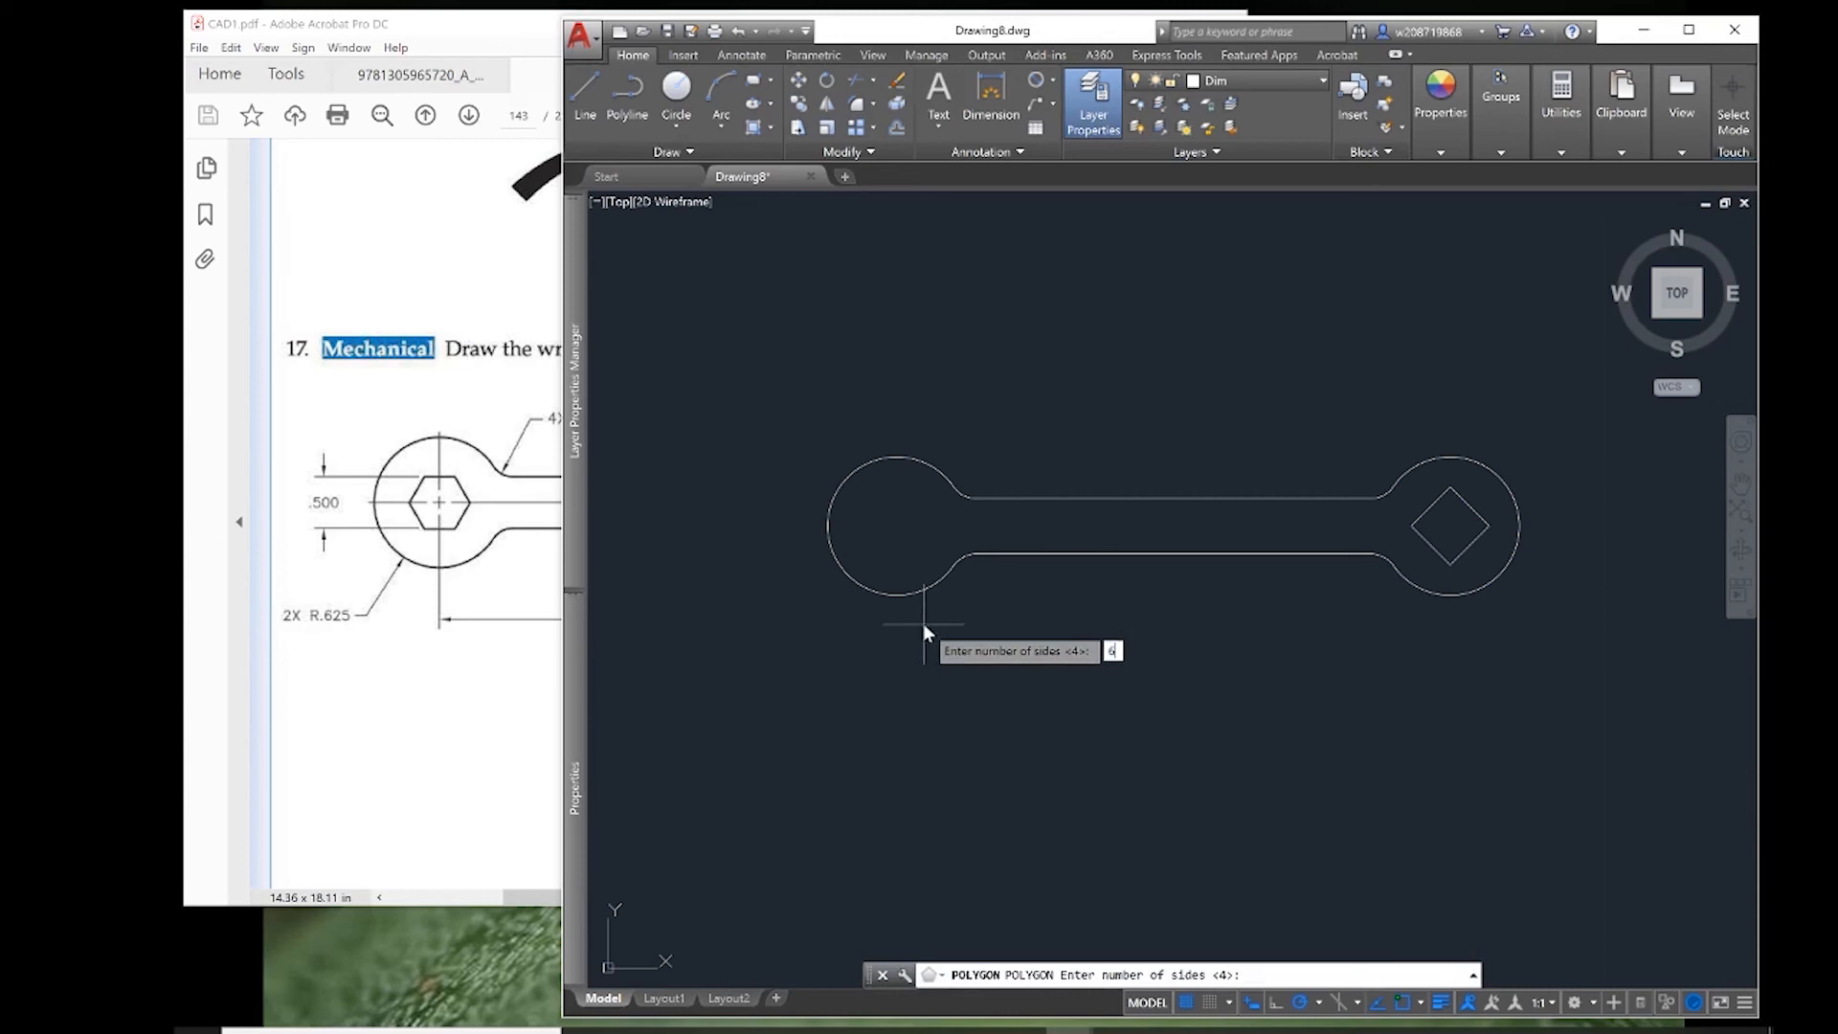
{"action": "type", "text": "6"}
{"action": "key", "text": "Return"}
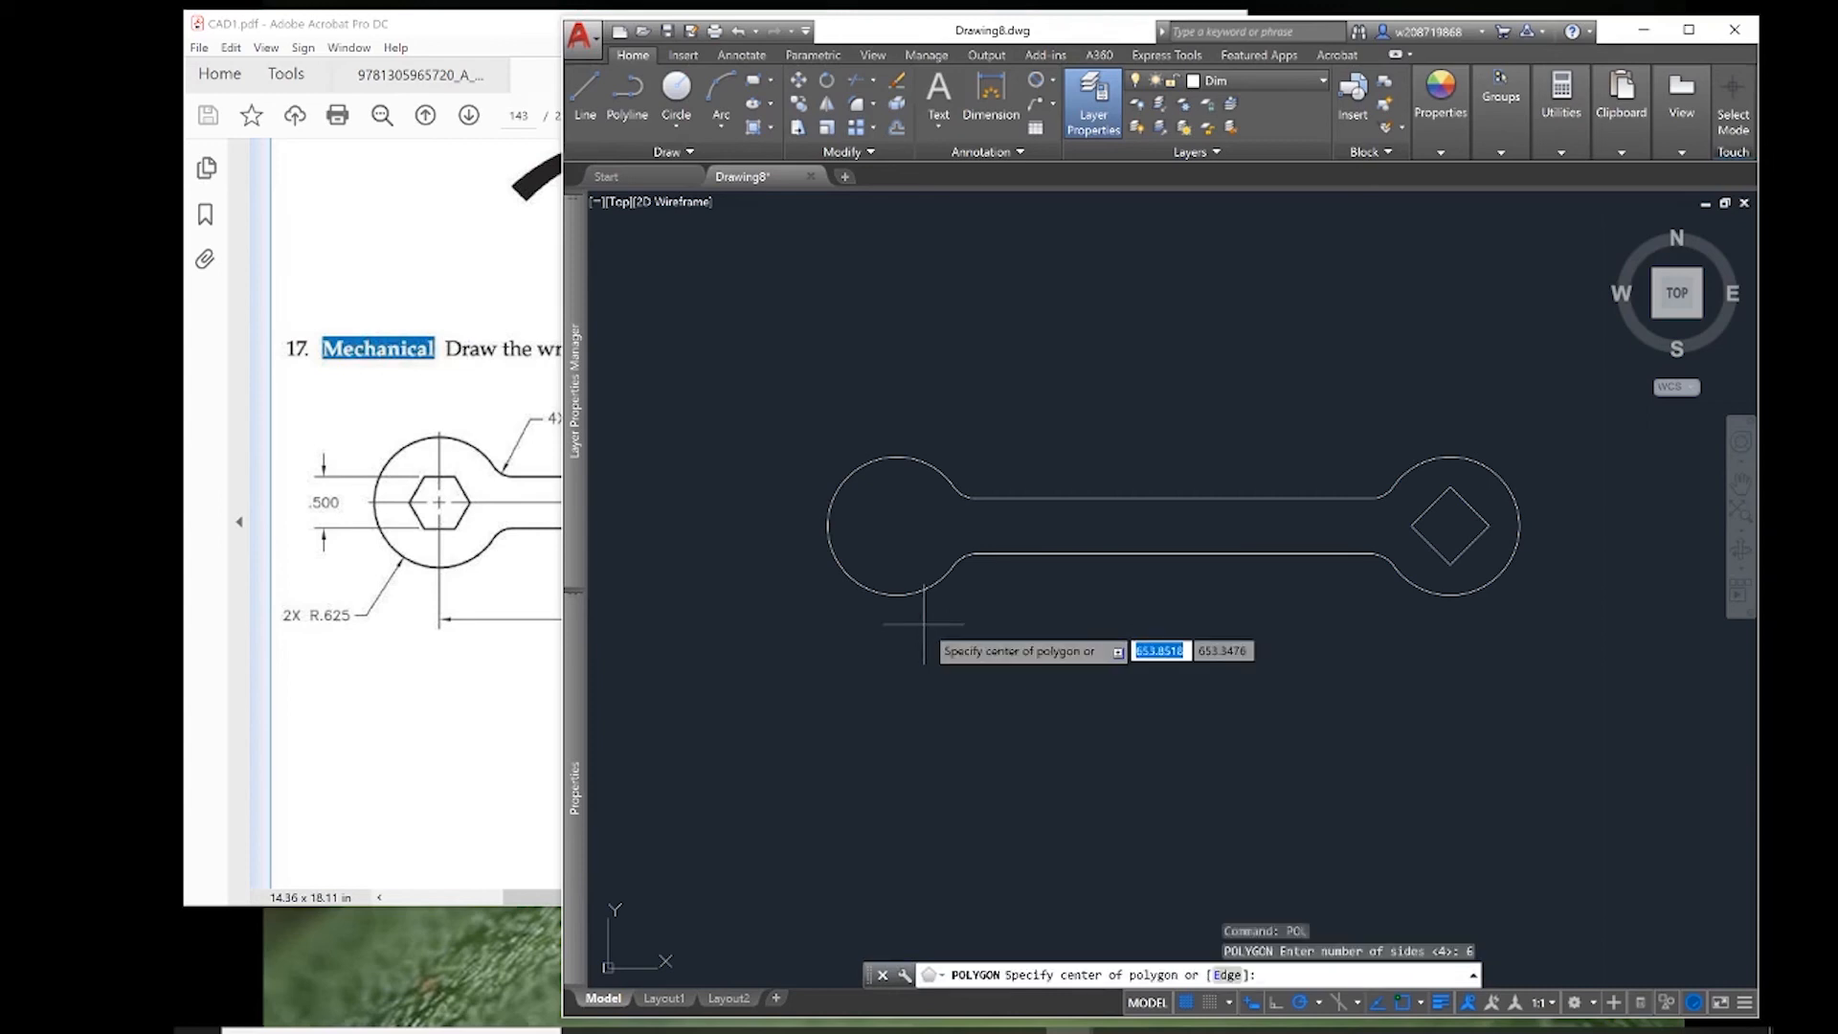
{"action": "left_click", "coordinate": [895, 525]}
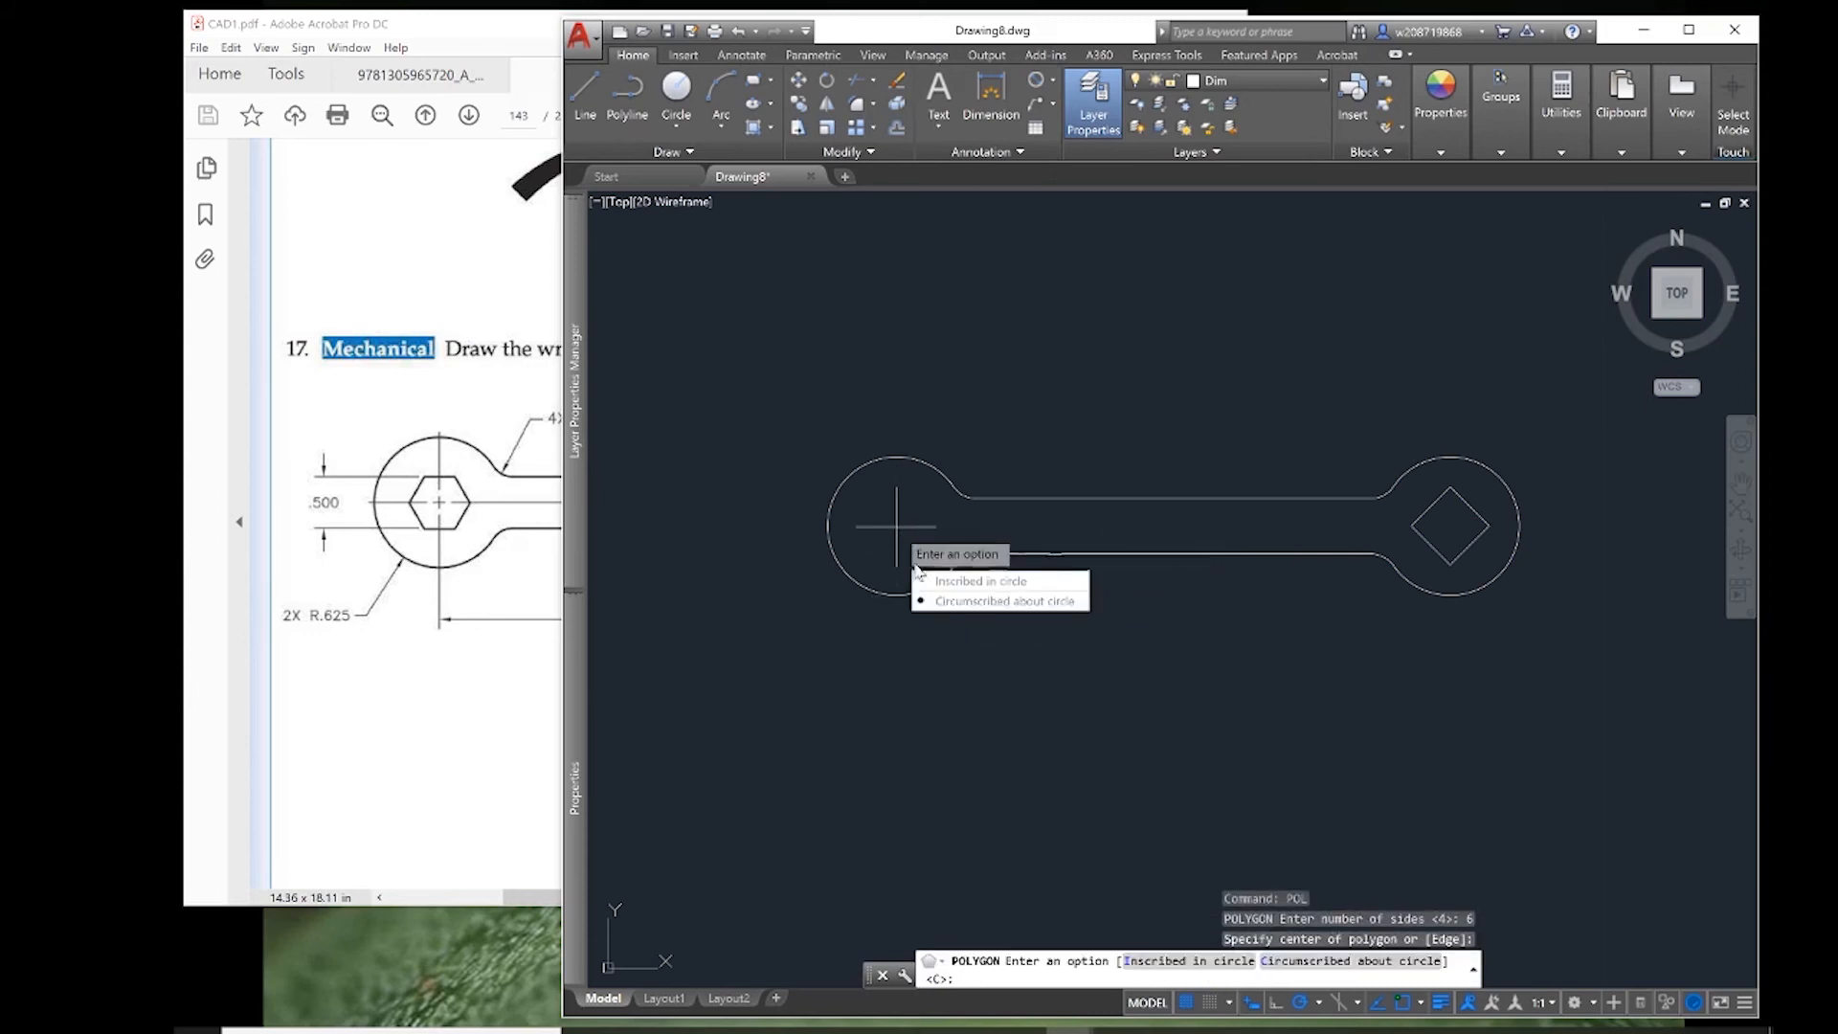
{"action": "left_click", "coordinate": [933, 601]}
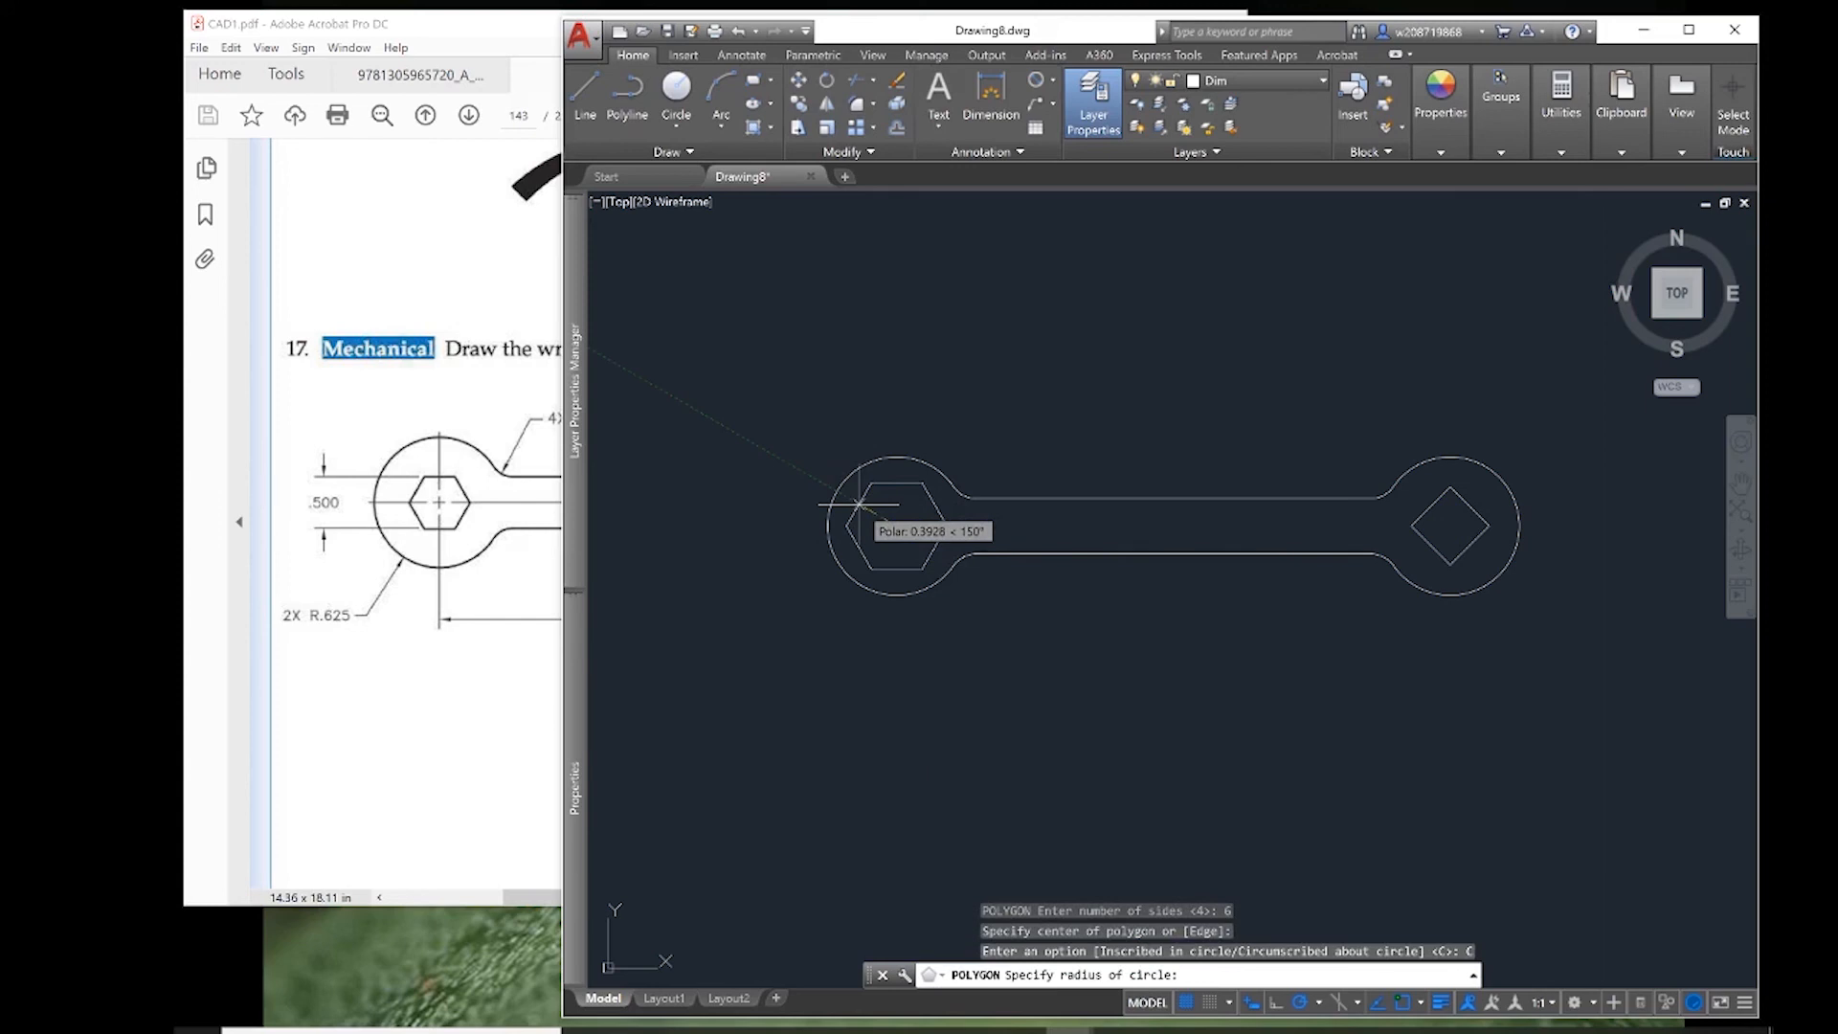
{"action": "type", "text": ".25"}
{"action": "key", "text": "Return"}
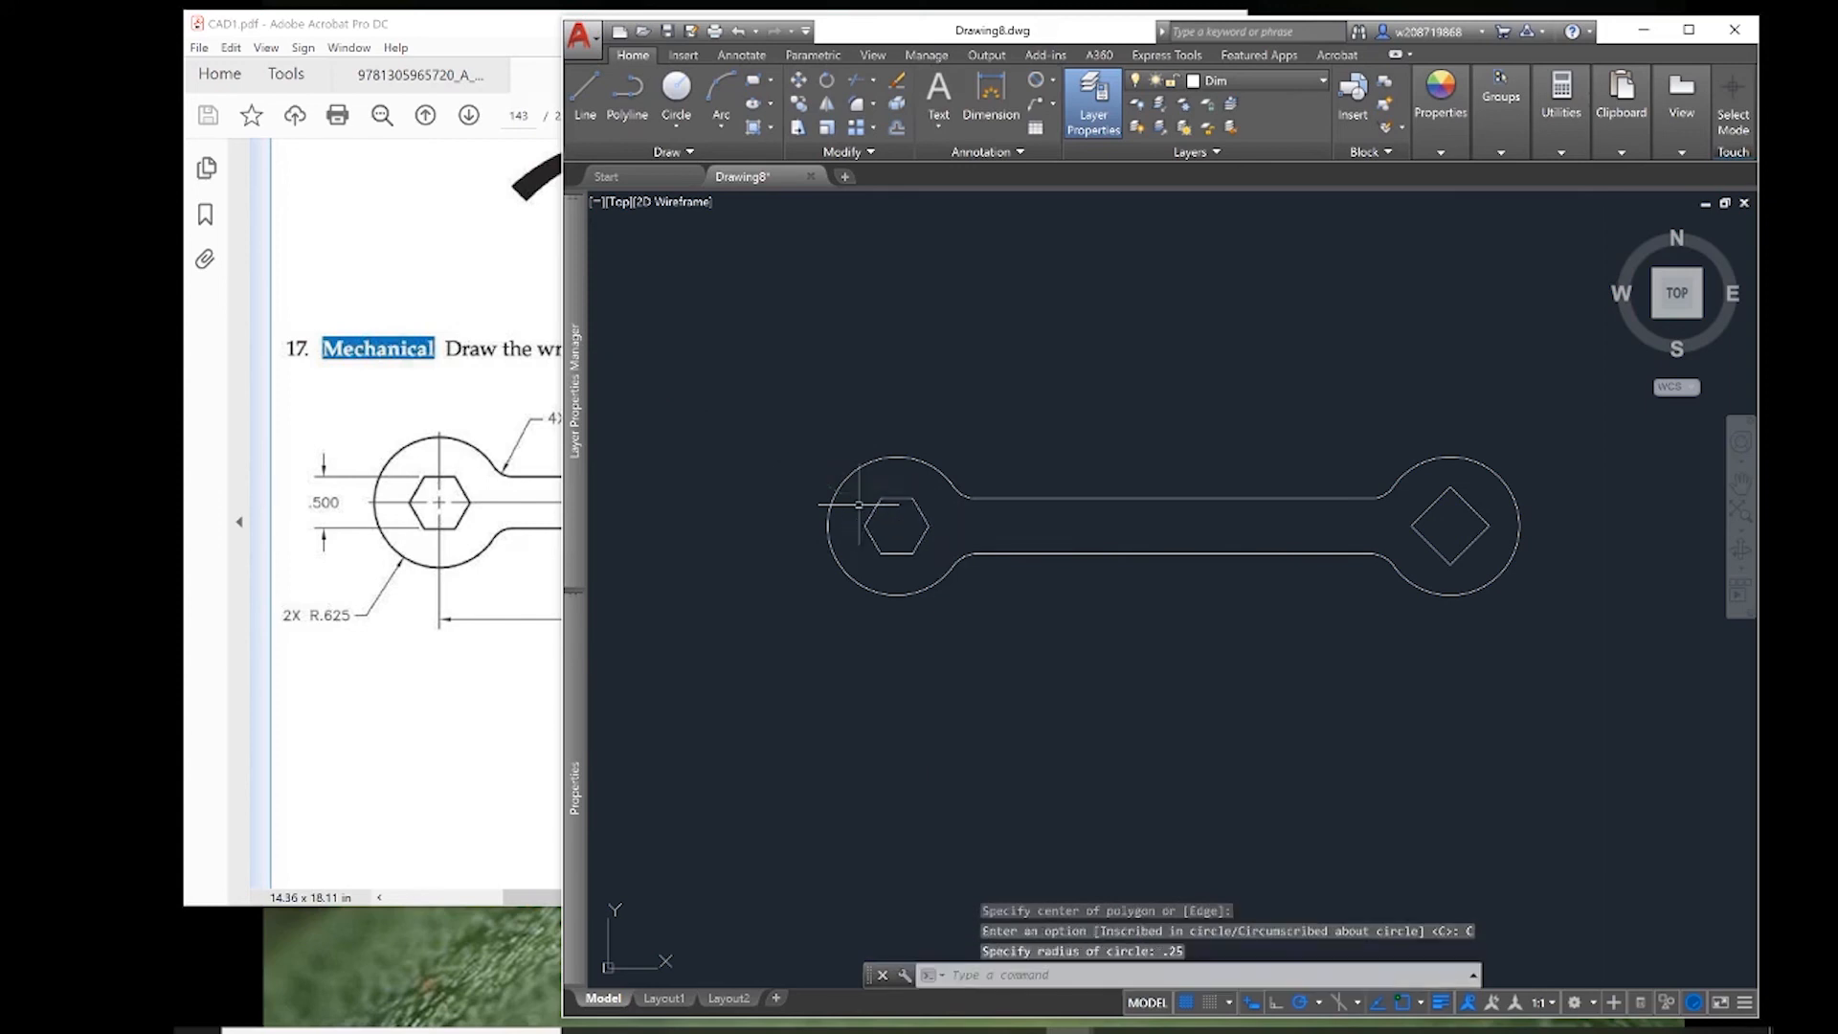
- Move the entire wrench outline, including the square and hexagon openings, to the Shape layer and clear the selection
{"action": "left_click", "coordinate": [1550, 394]}
{"action": "left_click", "coordinate": [1079, 623]}
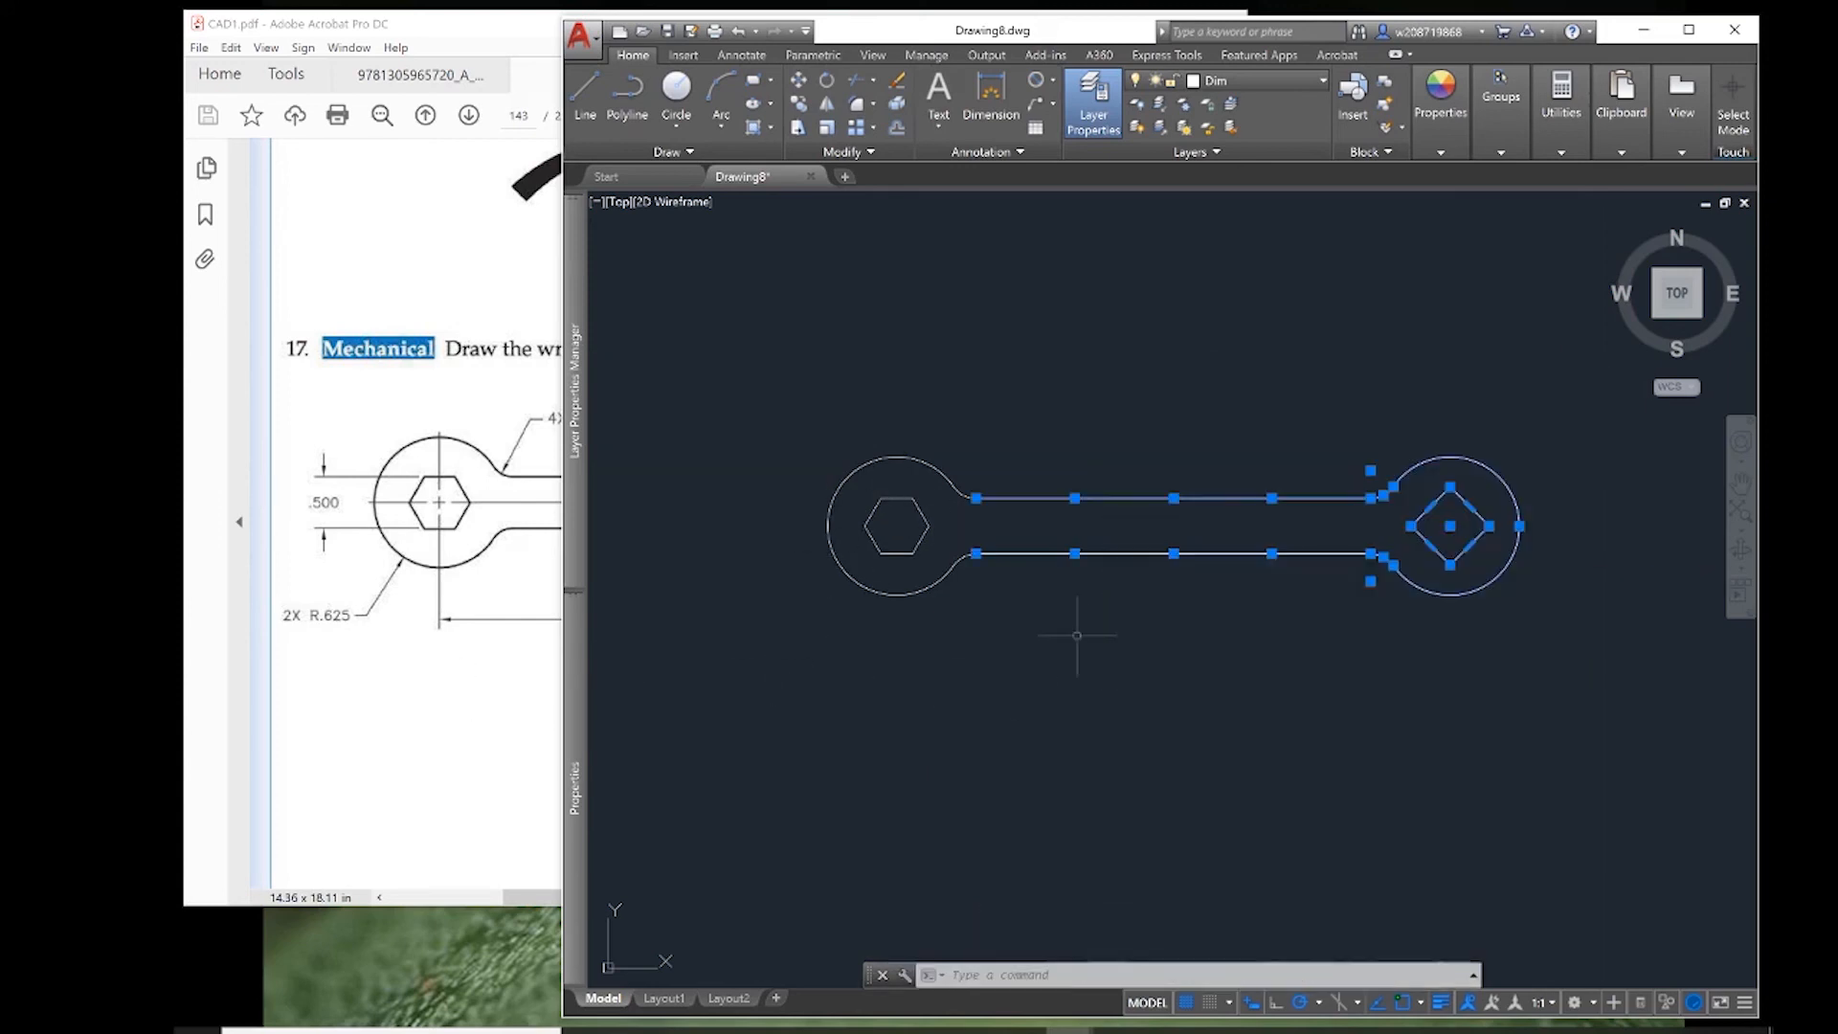
{"action": "left_click", "coordinate": [1474, 360]}
{"action": "left_click", "coordinate": [760, 693]}
{"action": "left_click", "coordinate": [1261, 81]}
{"action": "left_click", "coordinate": [1267, 175]}
{"action": "mouse_move", "coordinate": [572, 483]}
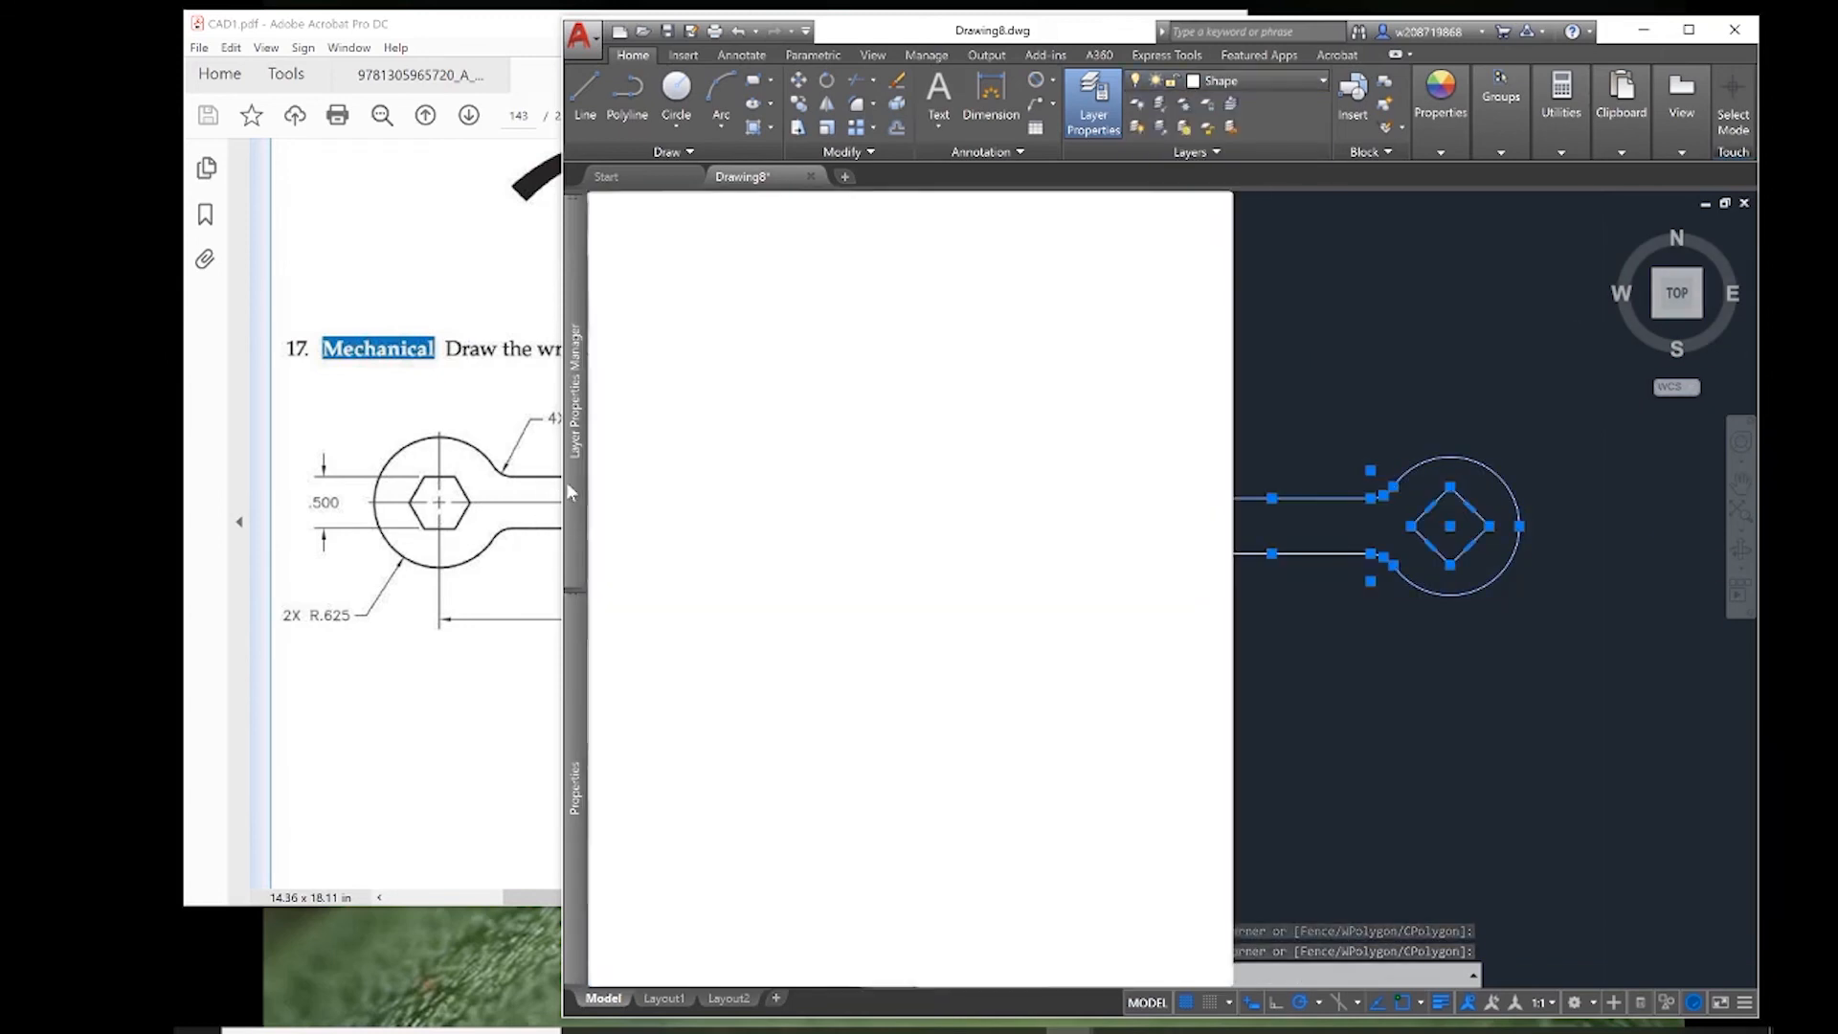
{"action": "left_click", "coordinate": [1066, 331]}
{"action": "scroll", "coordinate": [963, 558], "scroll_direction": "down", "scroll_amount": 1}
{"action": "left_click", "coordinate": [963, 557]}
{"action": "left_click", "coordinate": [921, 678]}
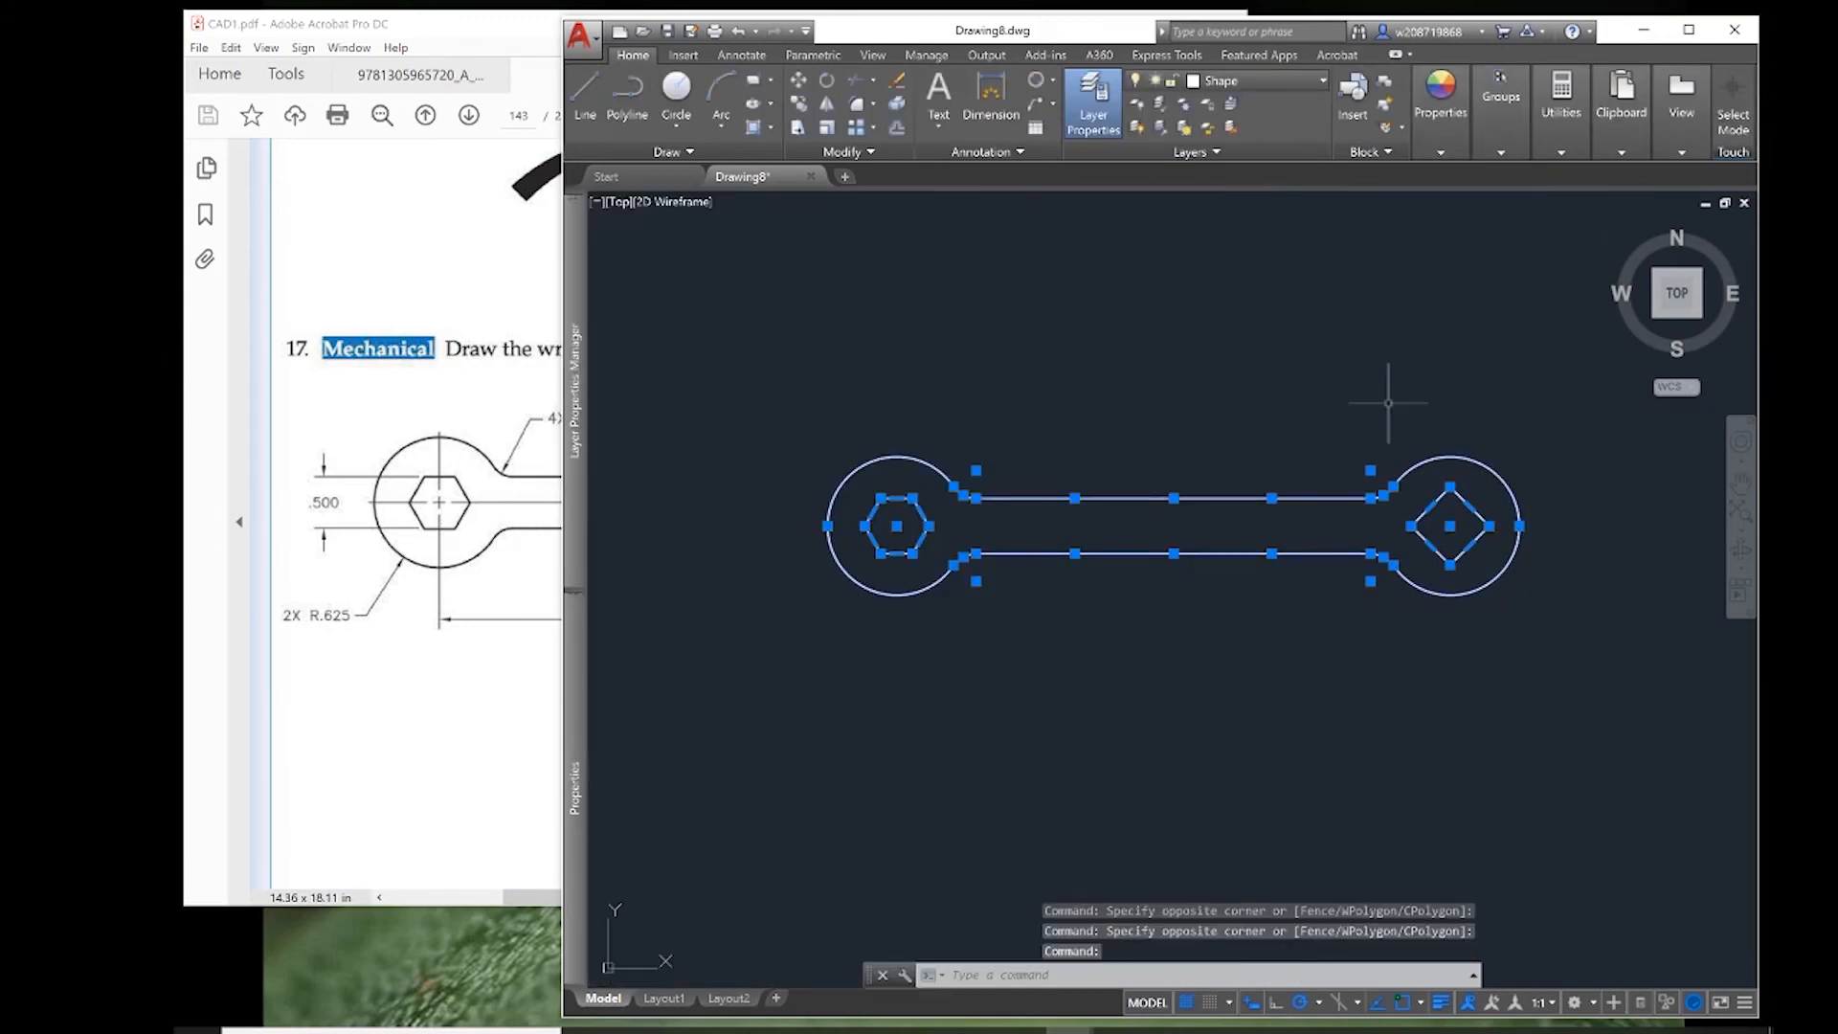
{"action": "key", "text": "Escape"}
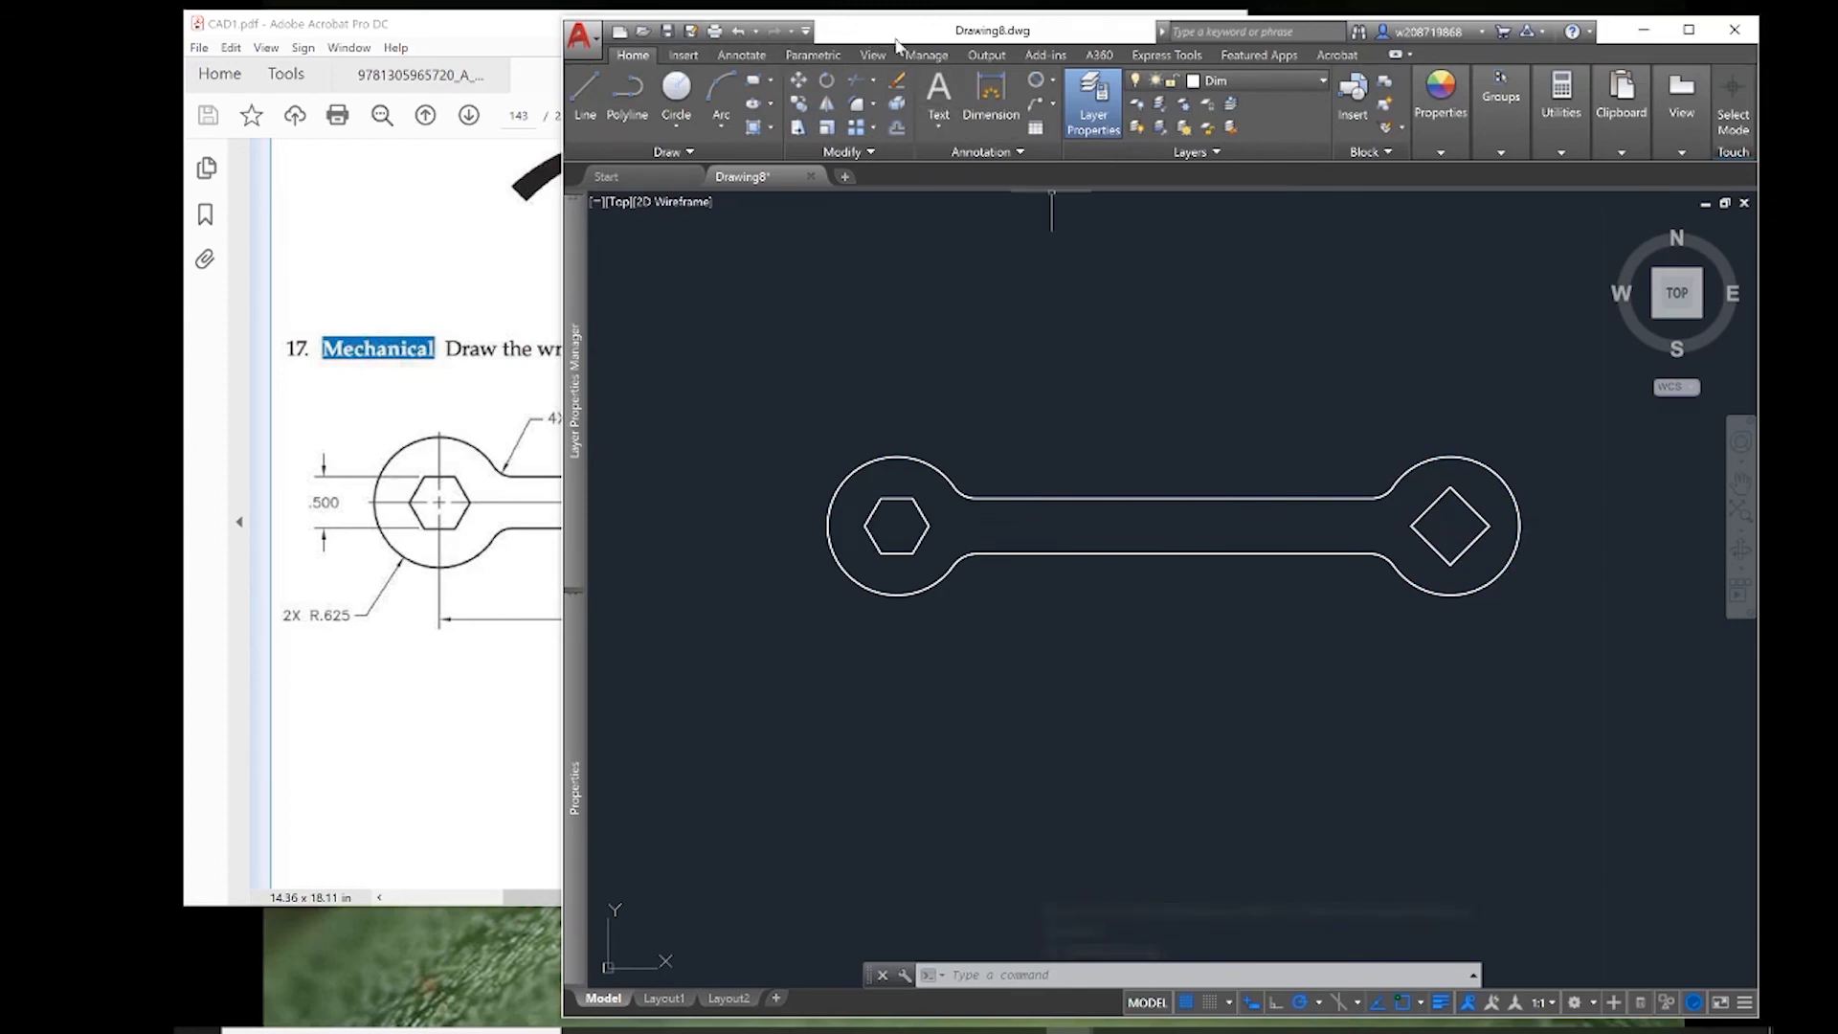
- Add center marks to the right and left round heads of the wrench
{"action": "left_click", "coordinate": [755, 57]}
{"action": "left_click", "coordinate": [1220, 95]}
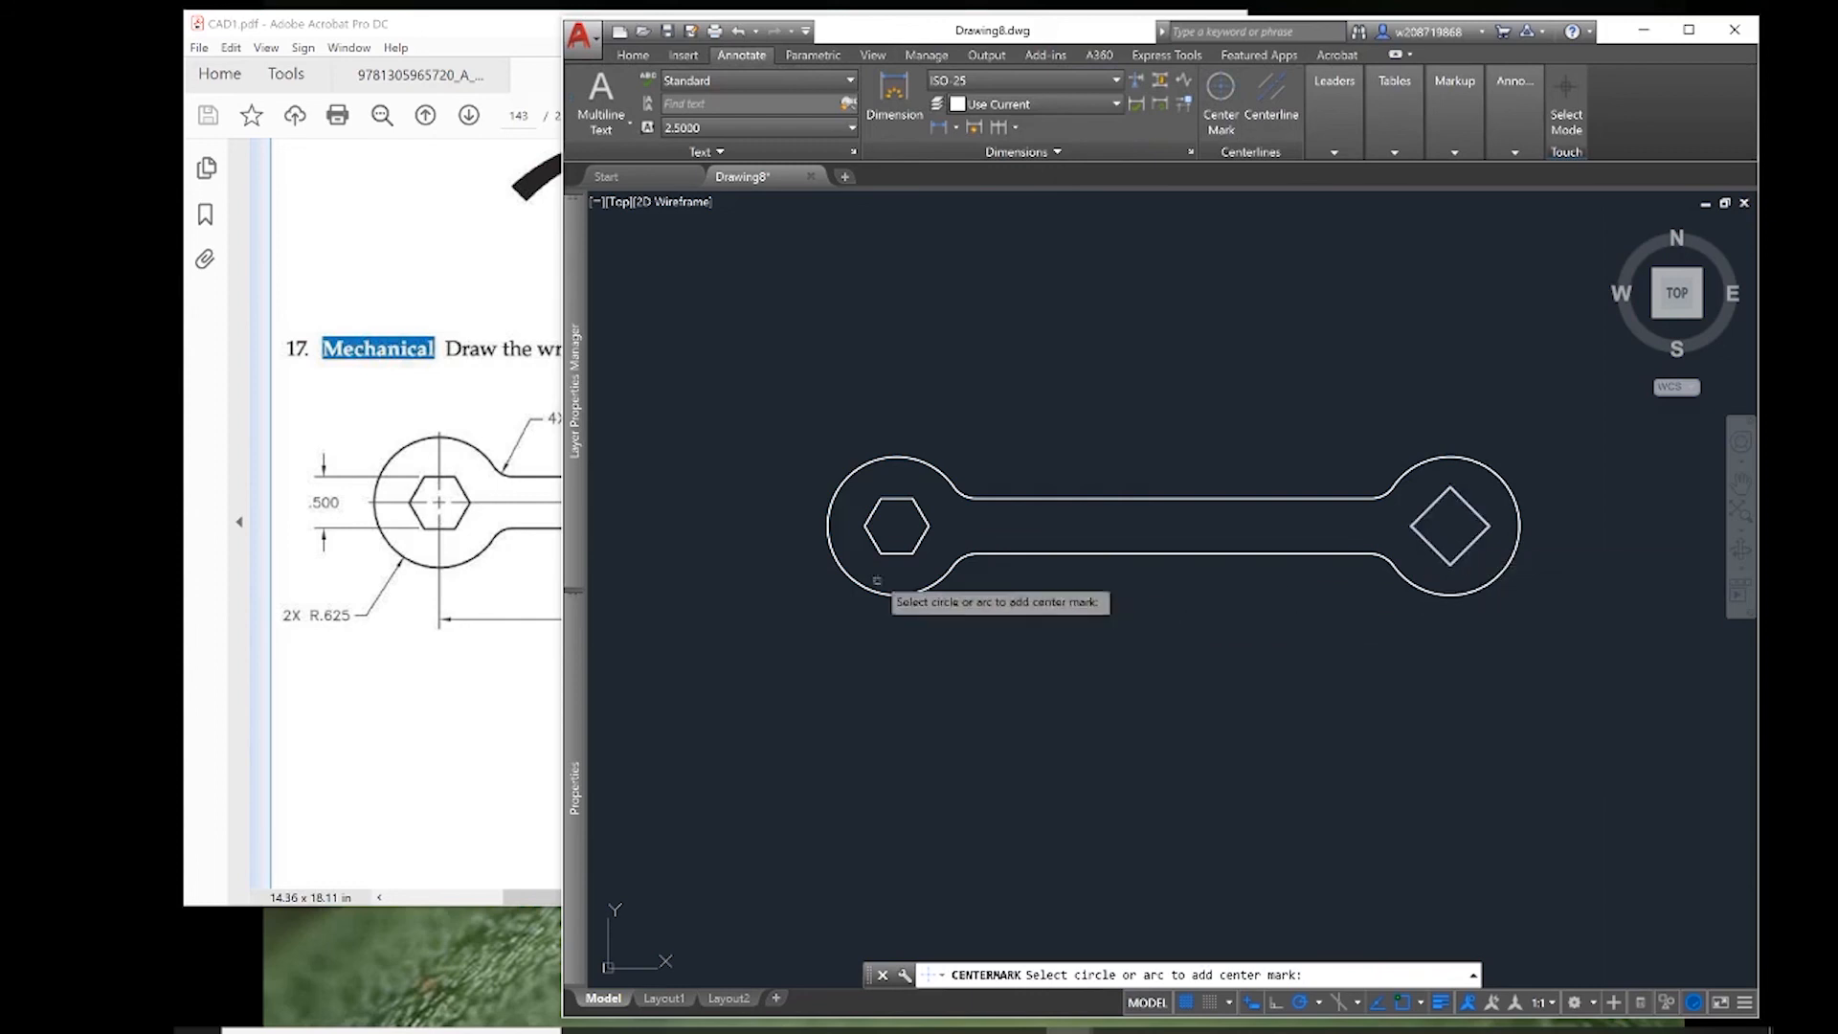
{"action": "left_click", "coordinate": [1447, 595]}
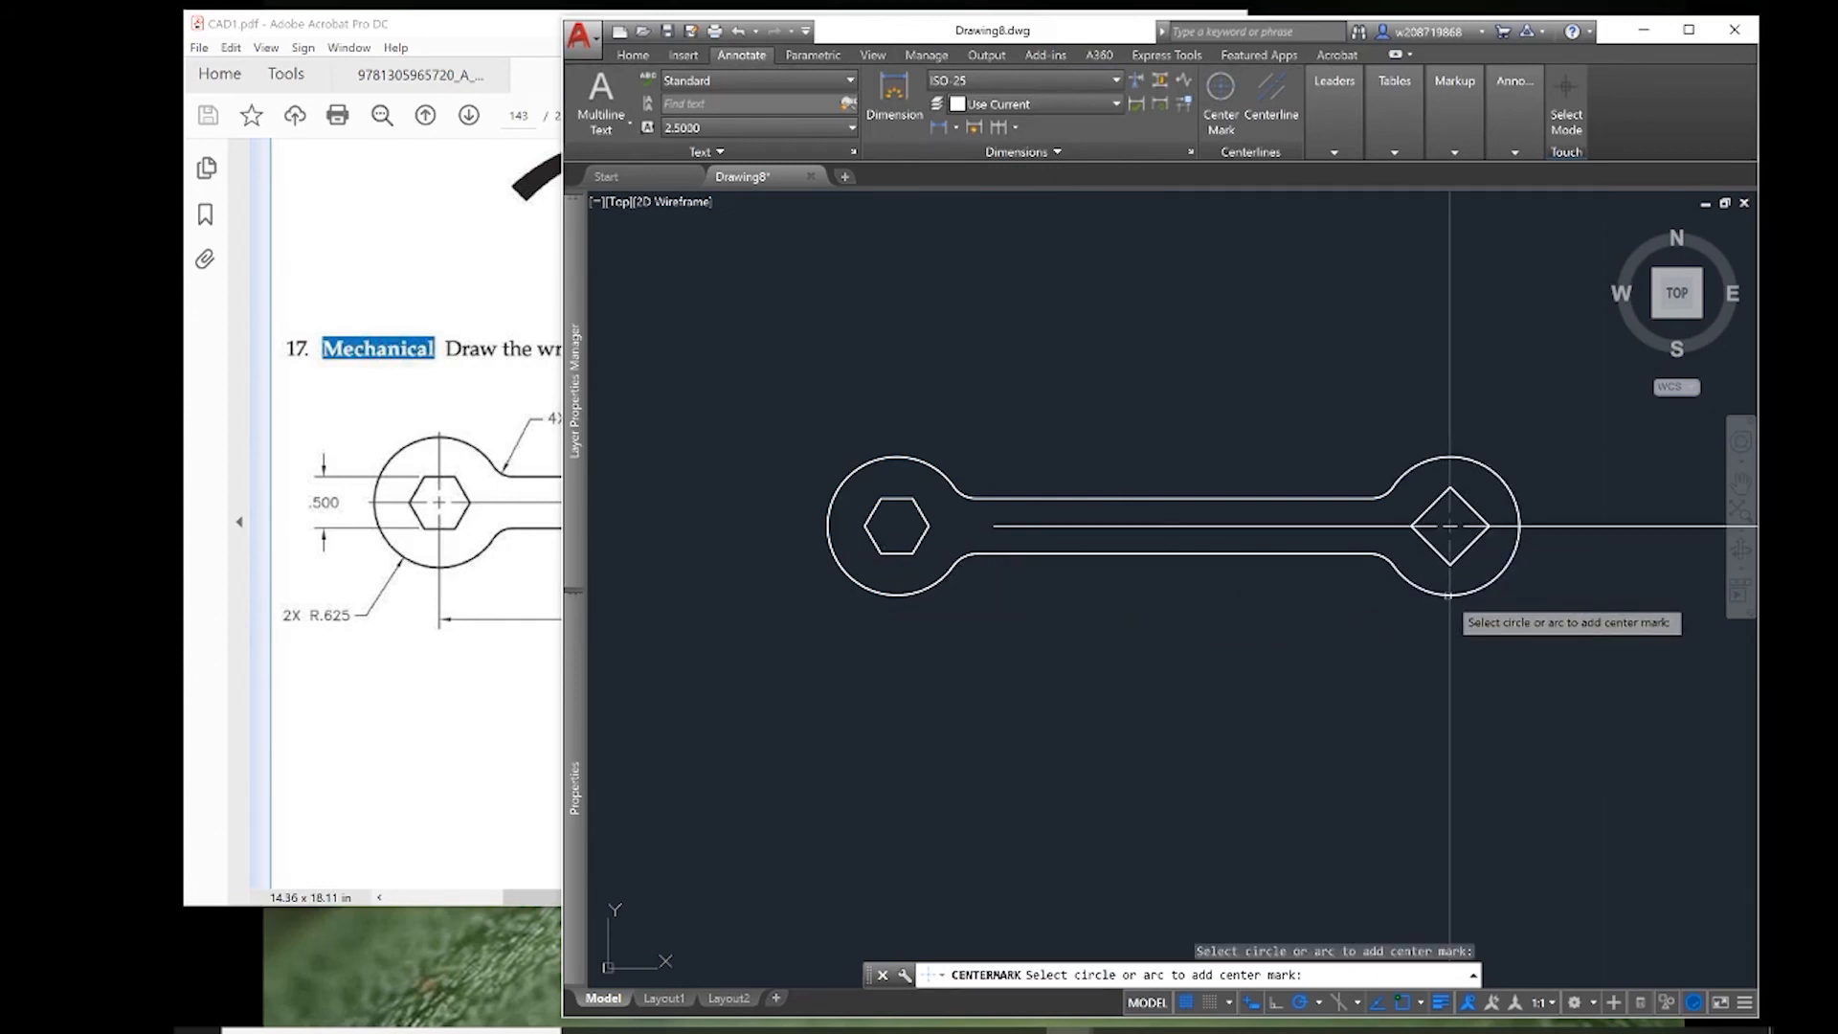
{"action": "left_click", "coordinate": [843, 580]}
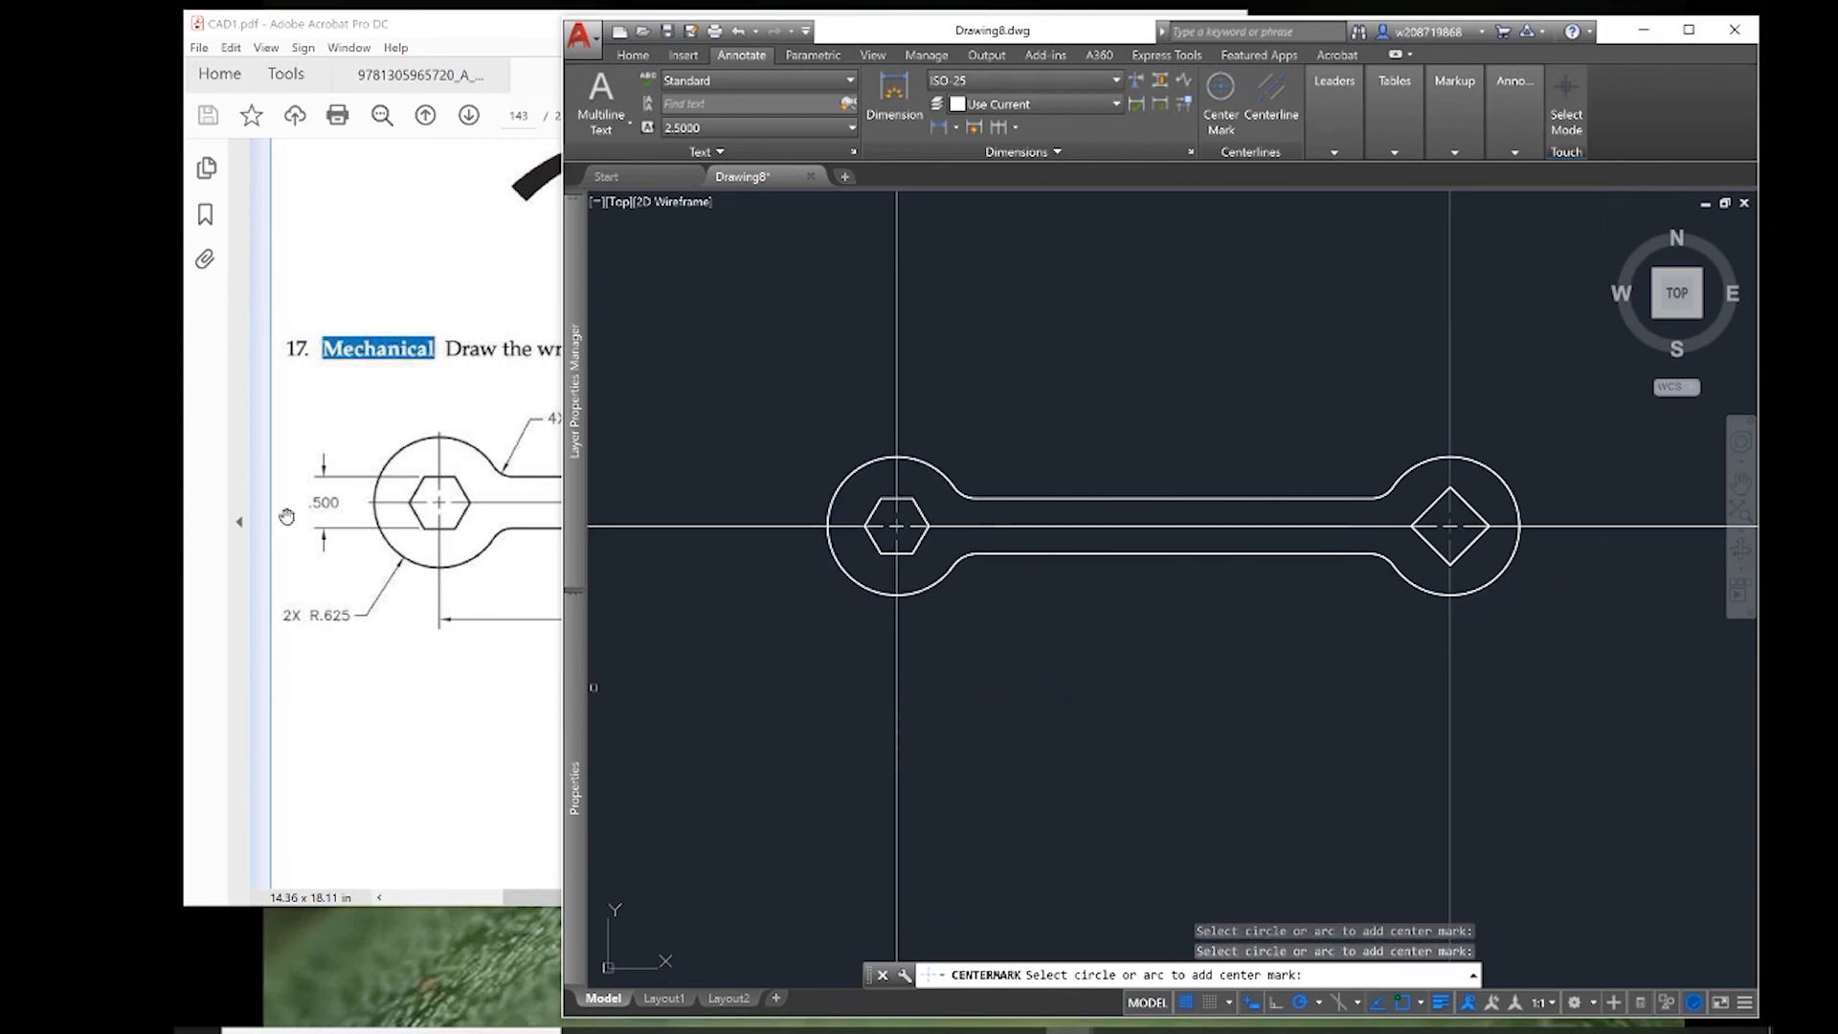
{"action": "left_click", "coordinate": [851, 689]}
{"action": "key", "text": "Return"}
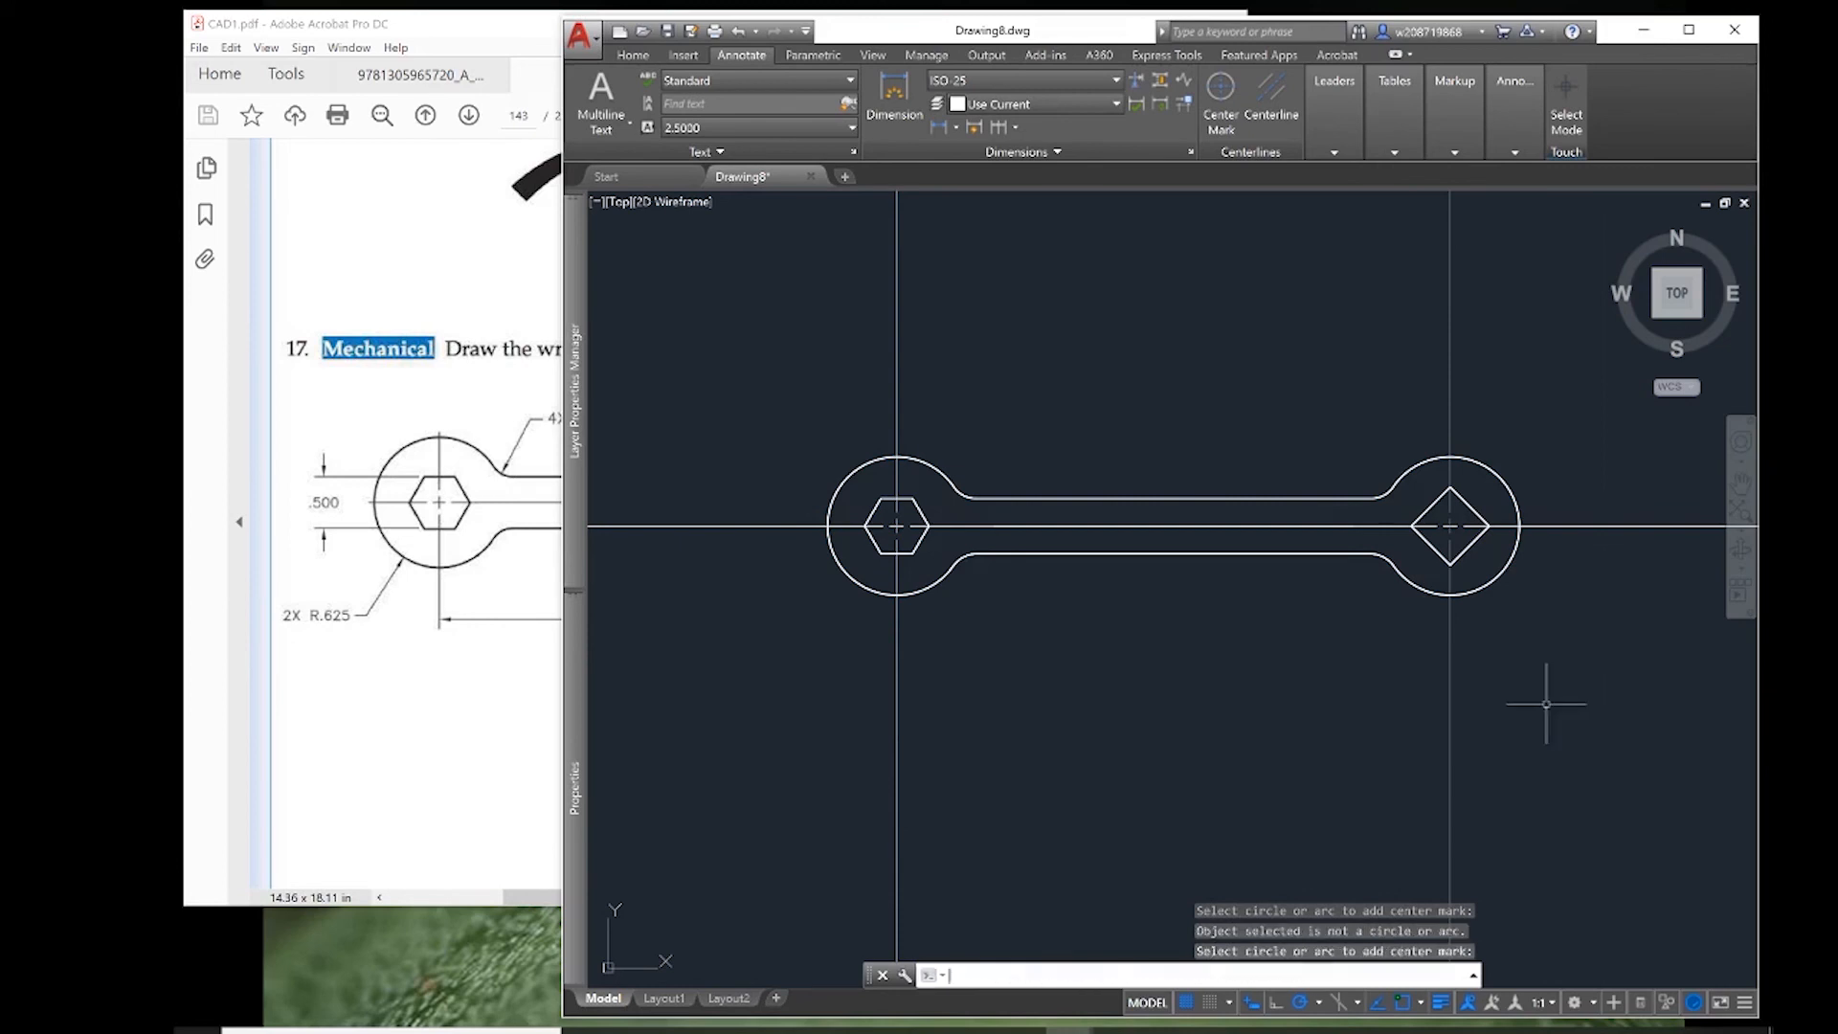
- Set the left, right, top and bottom extensions of both heads' center marks to 0.1
{"action": "left_click", "coordinate": [1547, 701]}
{"action": "left_click", "coordinate": [685, 866]}
{"action": "key", "text": "ctrl+1"}
{"action": "left_click", "coordinate": [890, 547]}
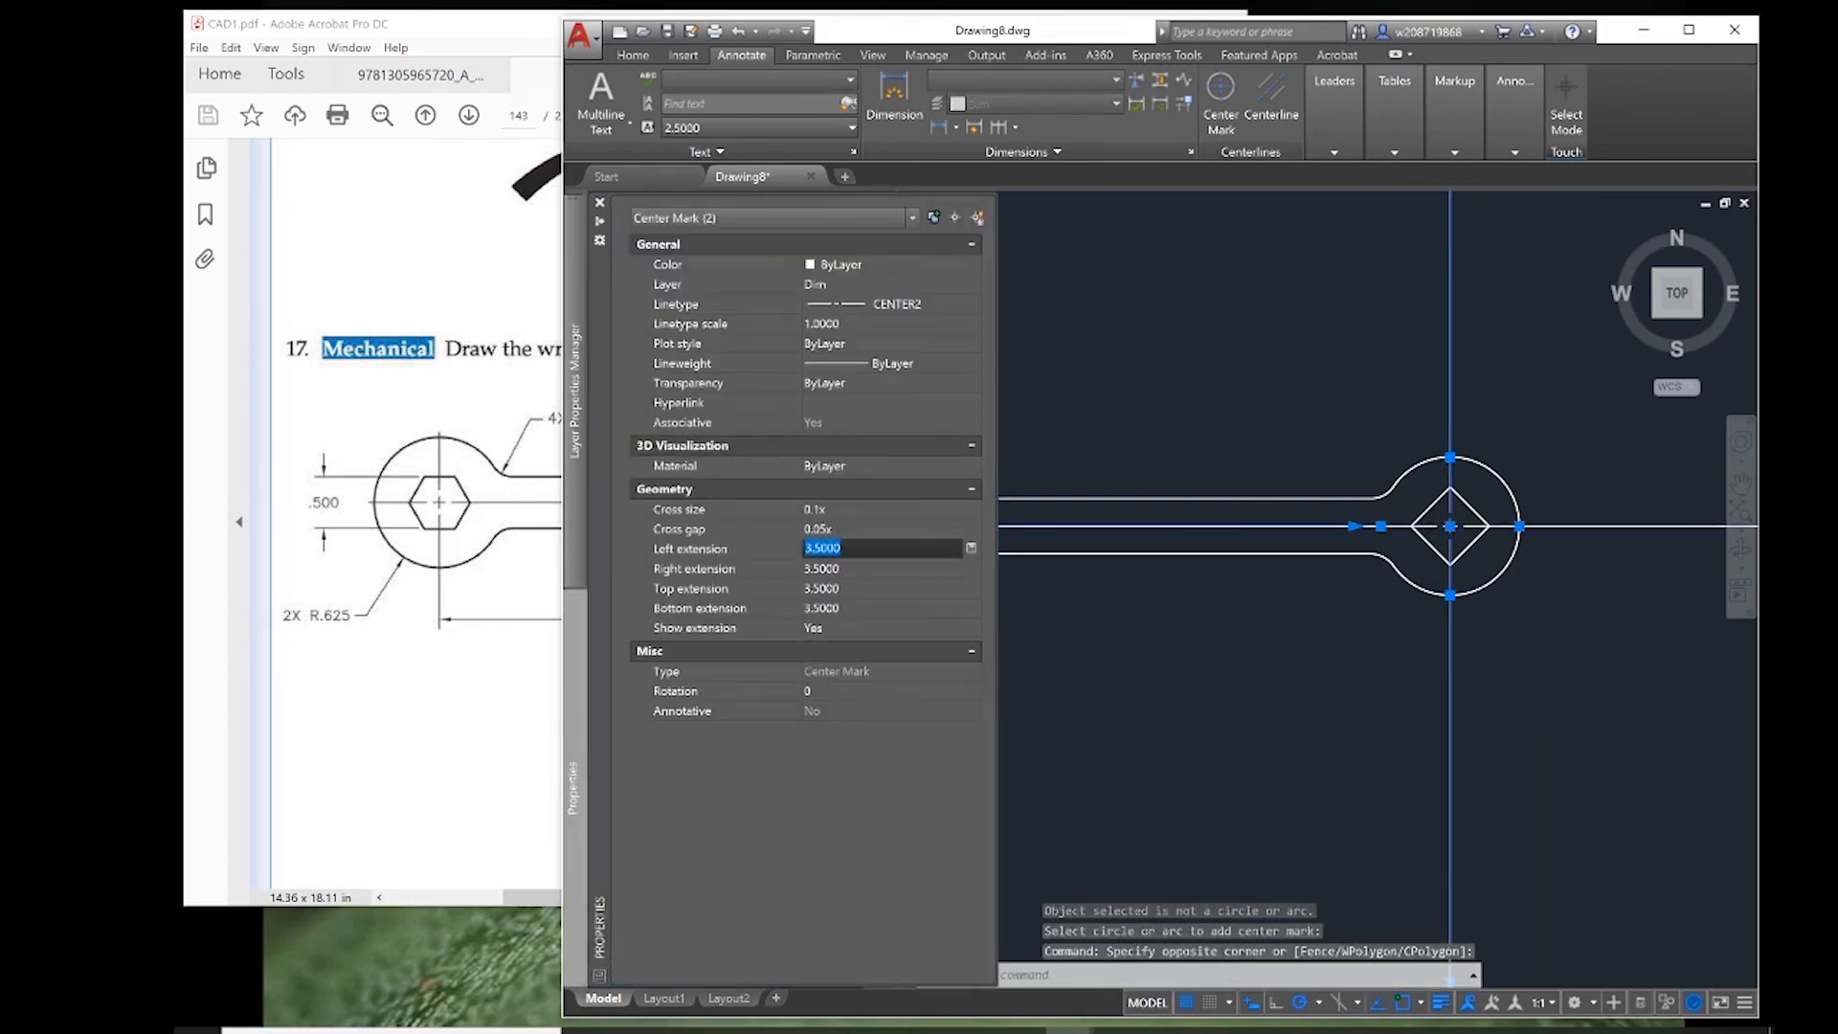
{"action": "type", "text": ".1"}
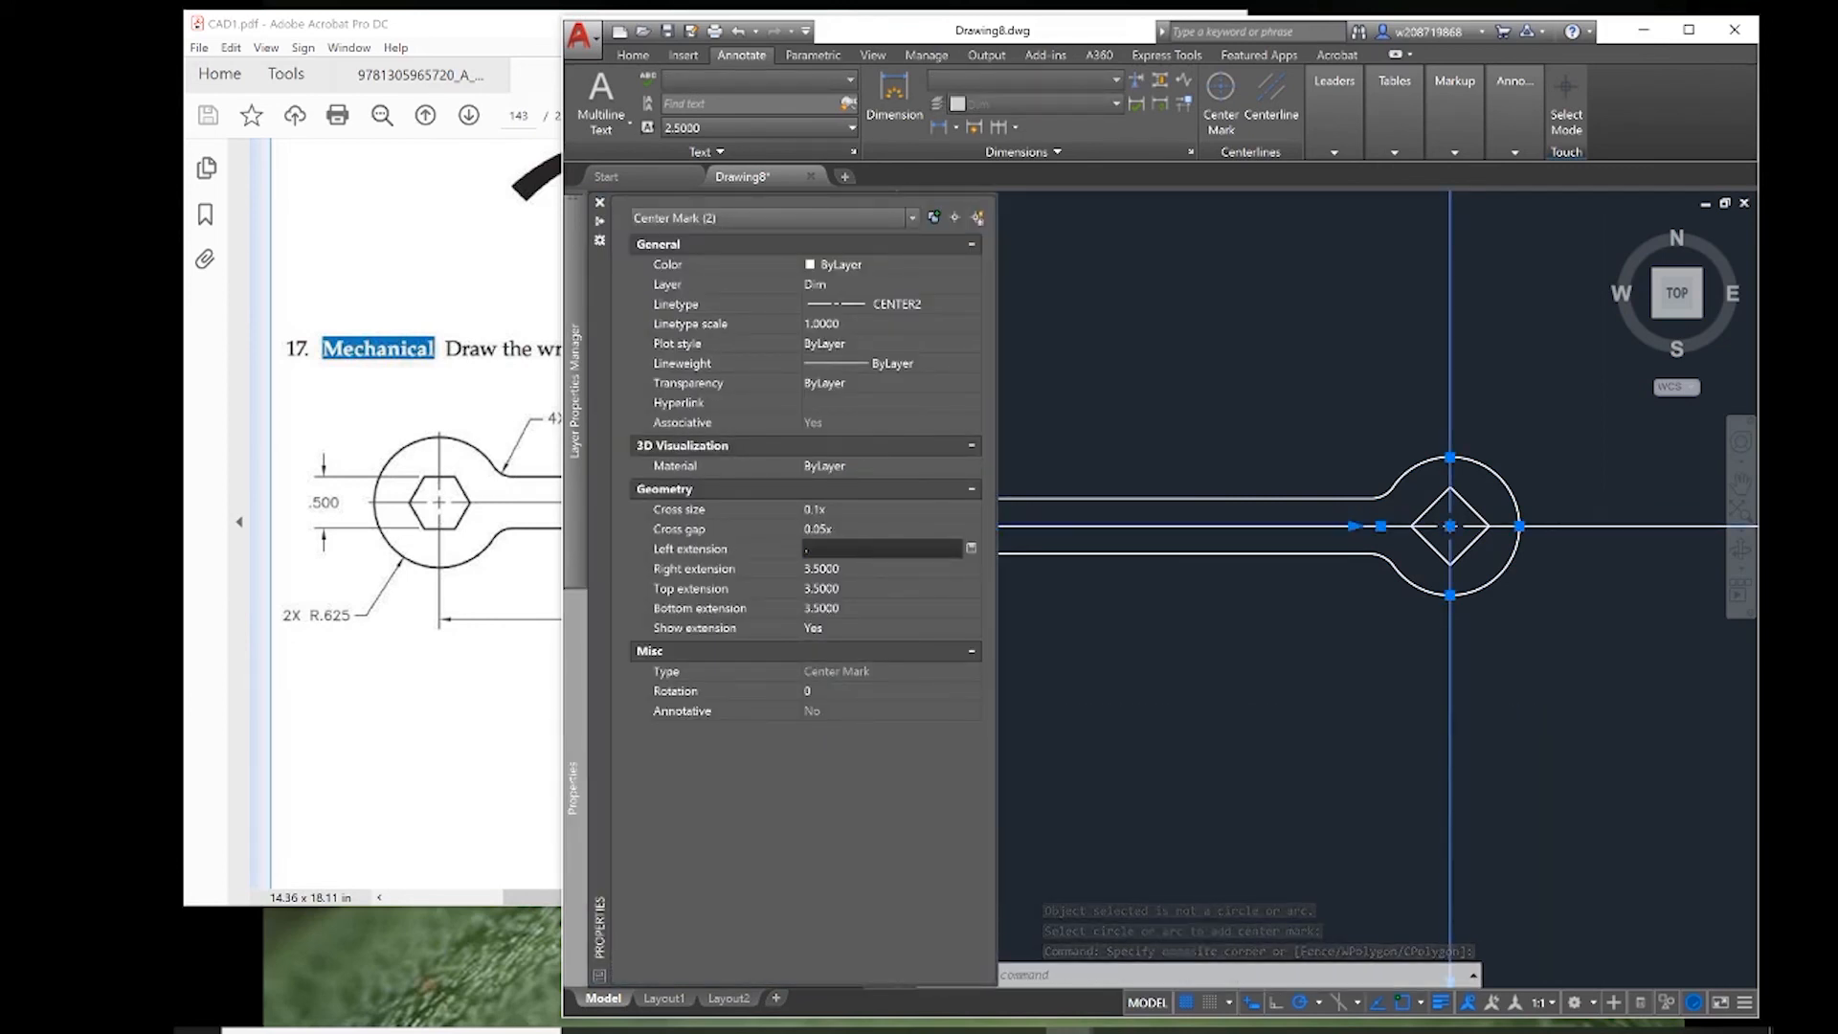
{"action": "key", "text": "Tab"}
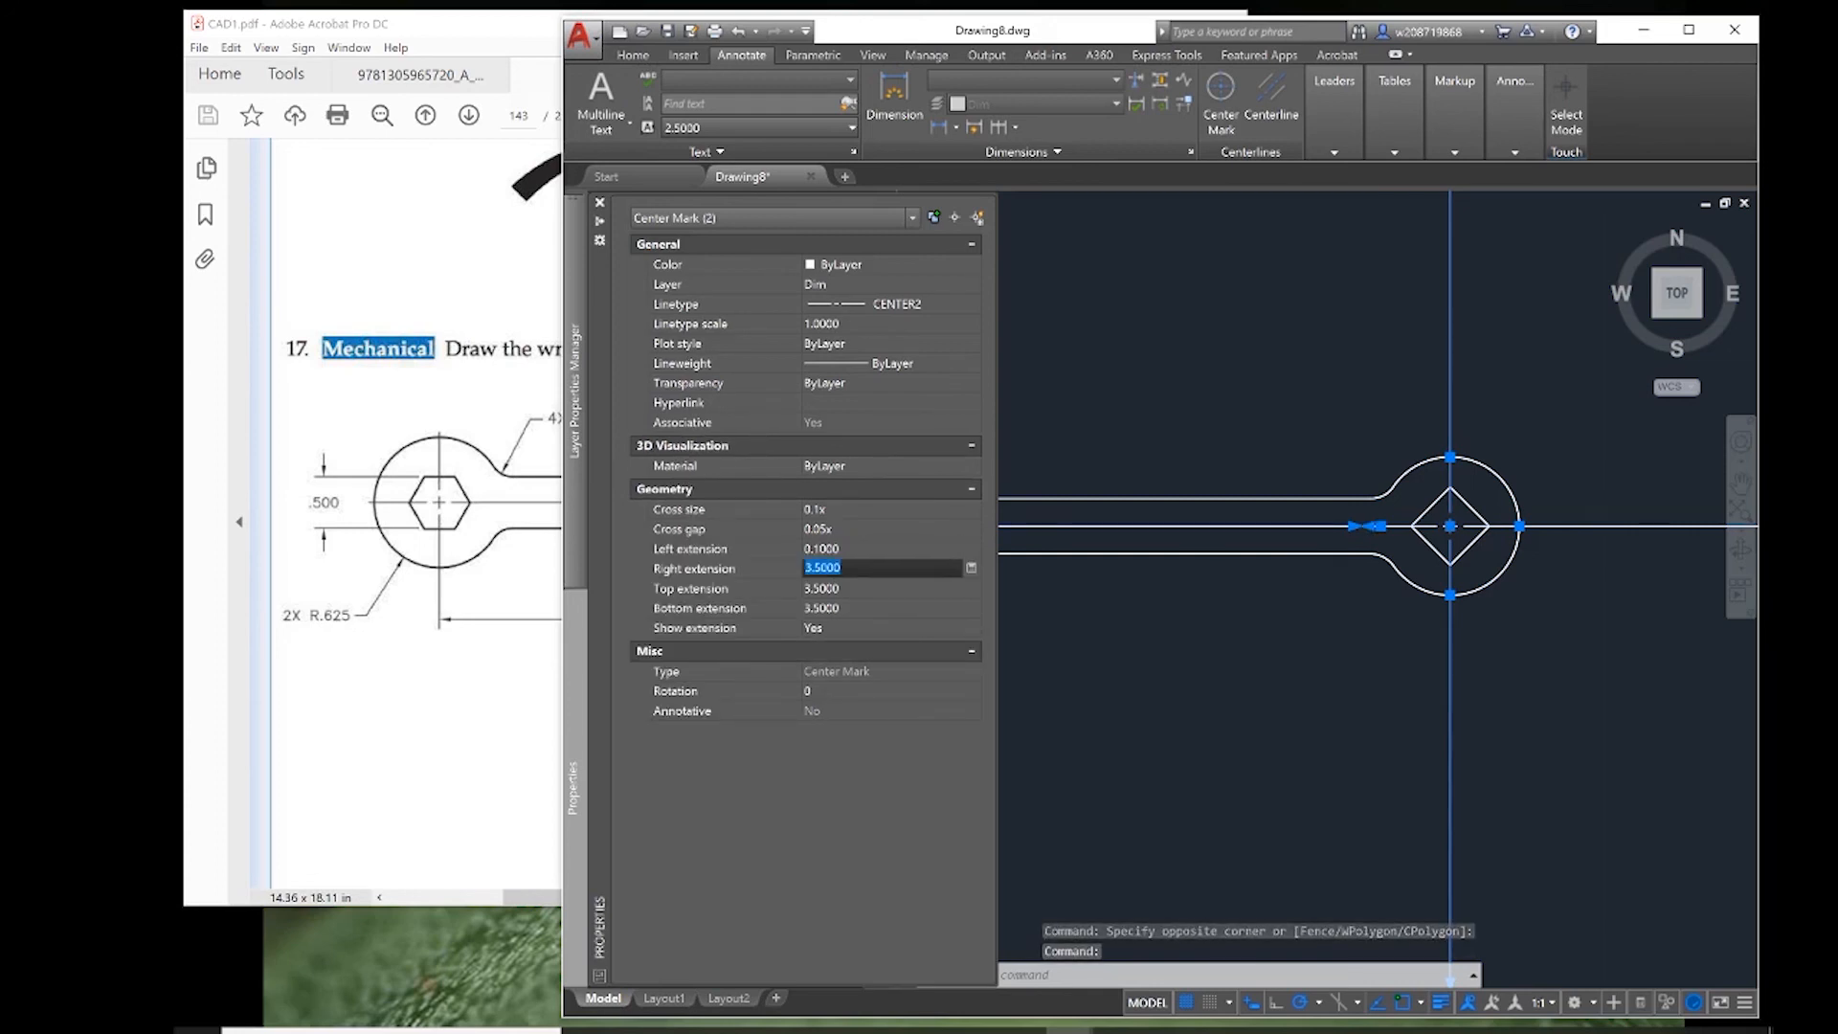
{"action": "key", "text": "Tab"}
{"action": "type", "text": ".1"}
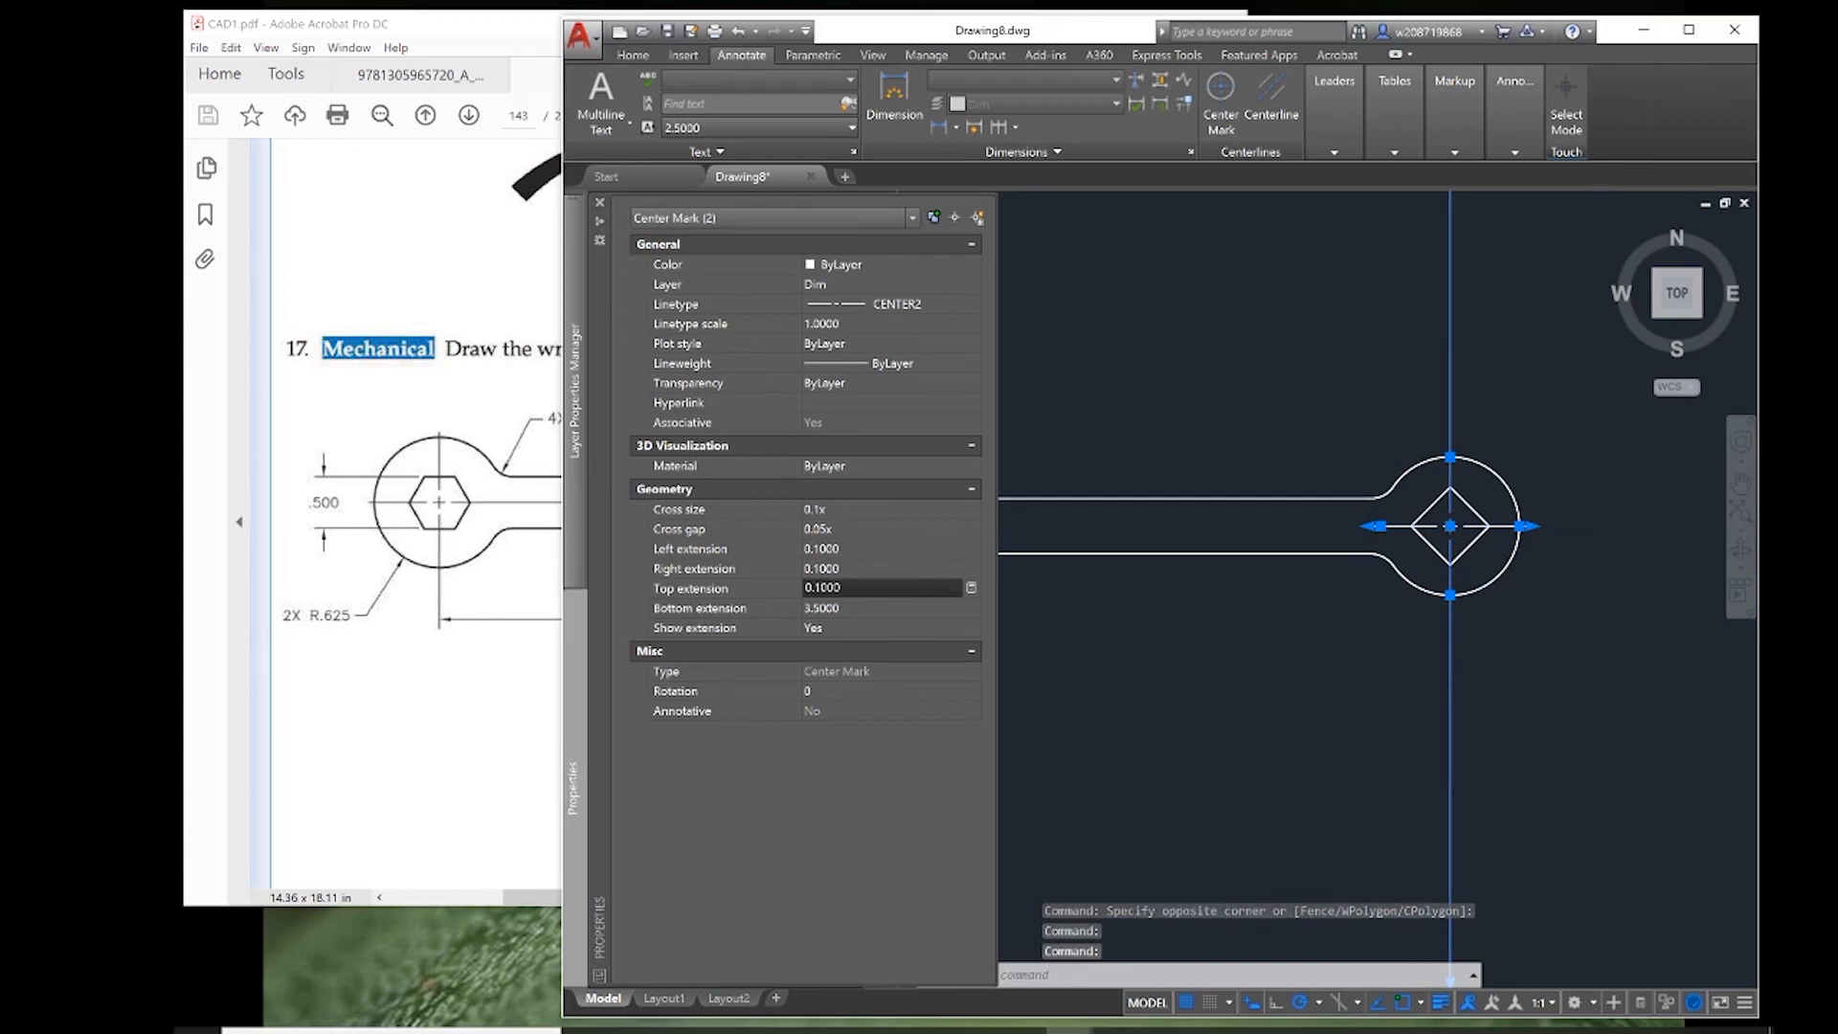
{"action": "key", "text": "Tab"}
{"action": "type", "text": ".1"}
{"action": "key", "text": "Tab"}
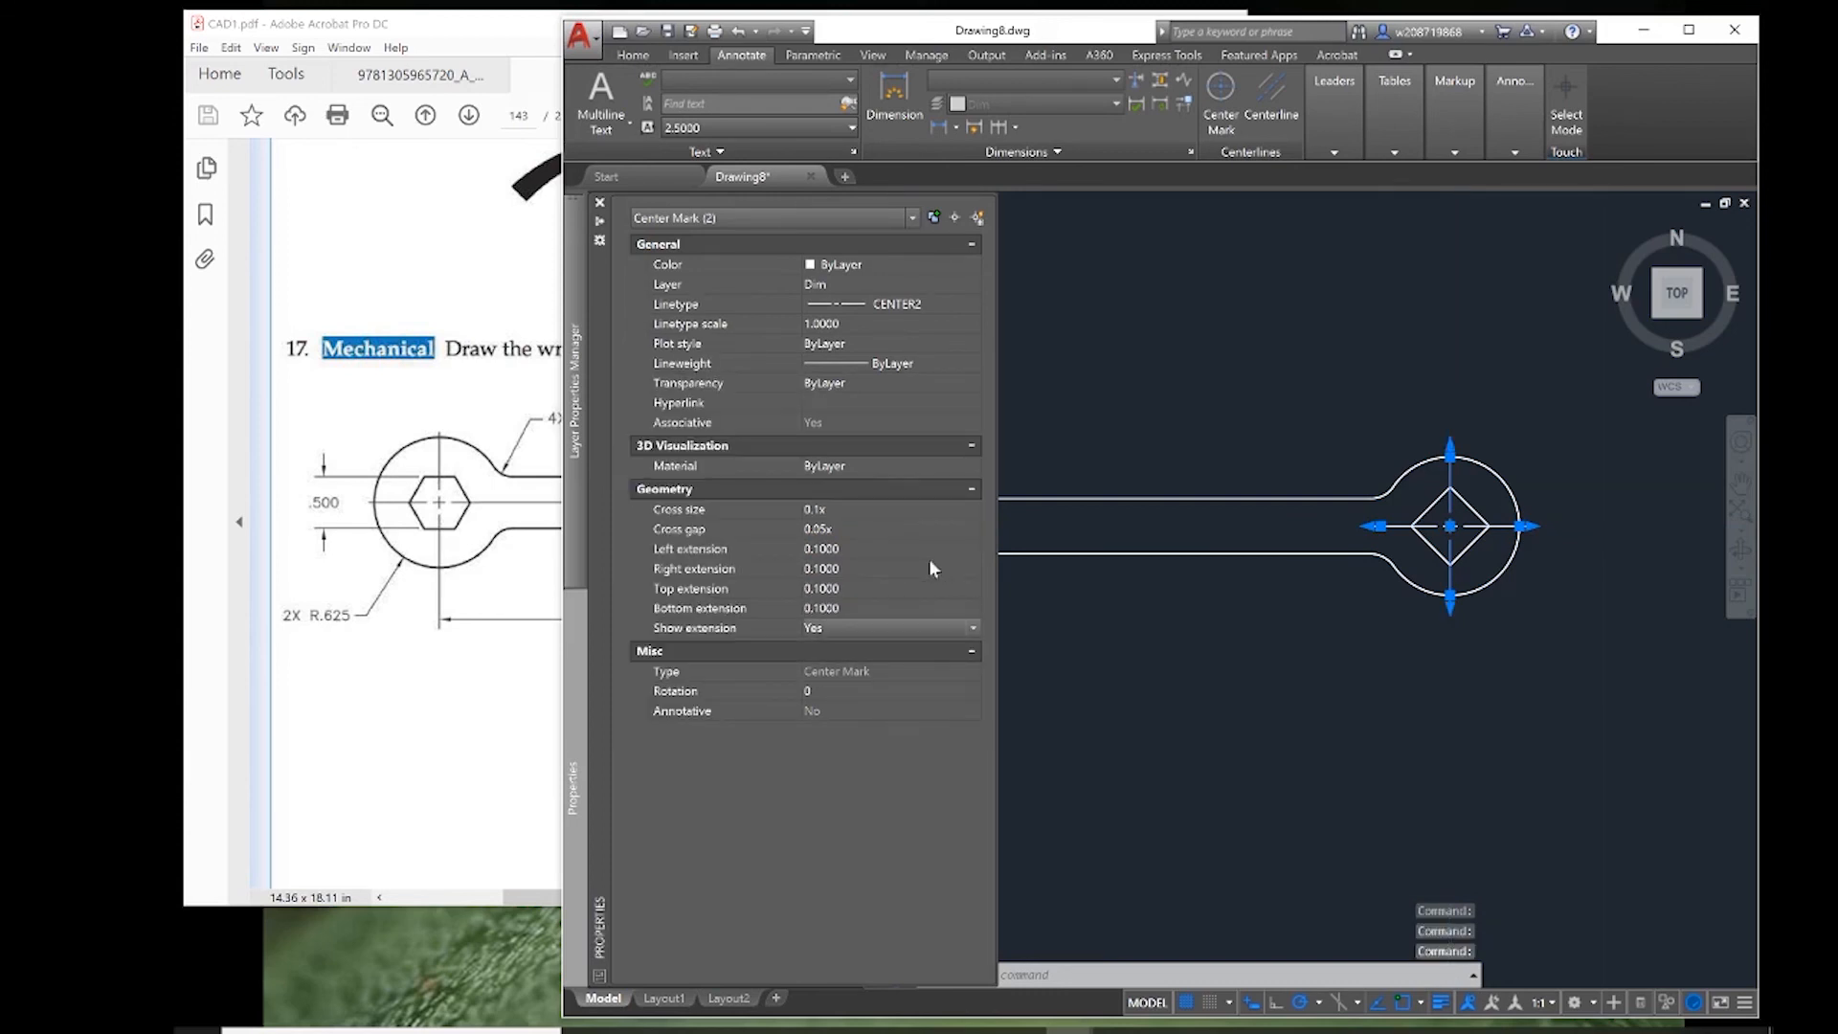
{"action": "key", "text": "Escape"}
{"action": "key", "text": "ctrl+1"}
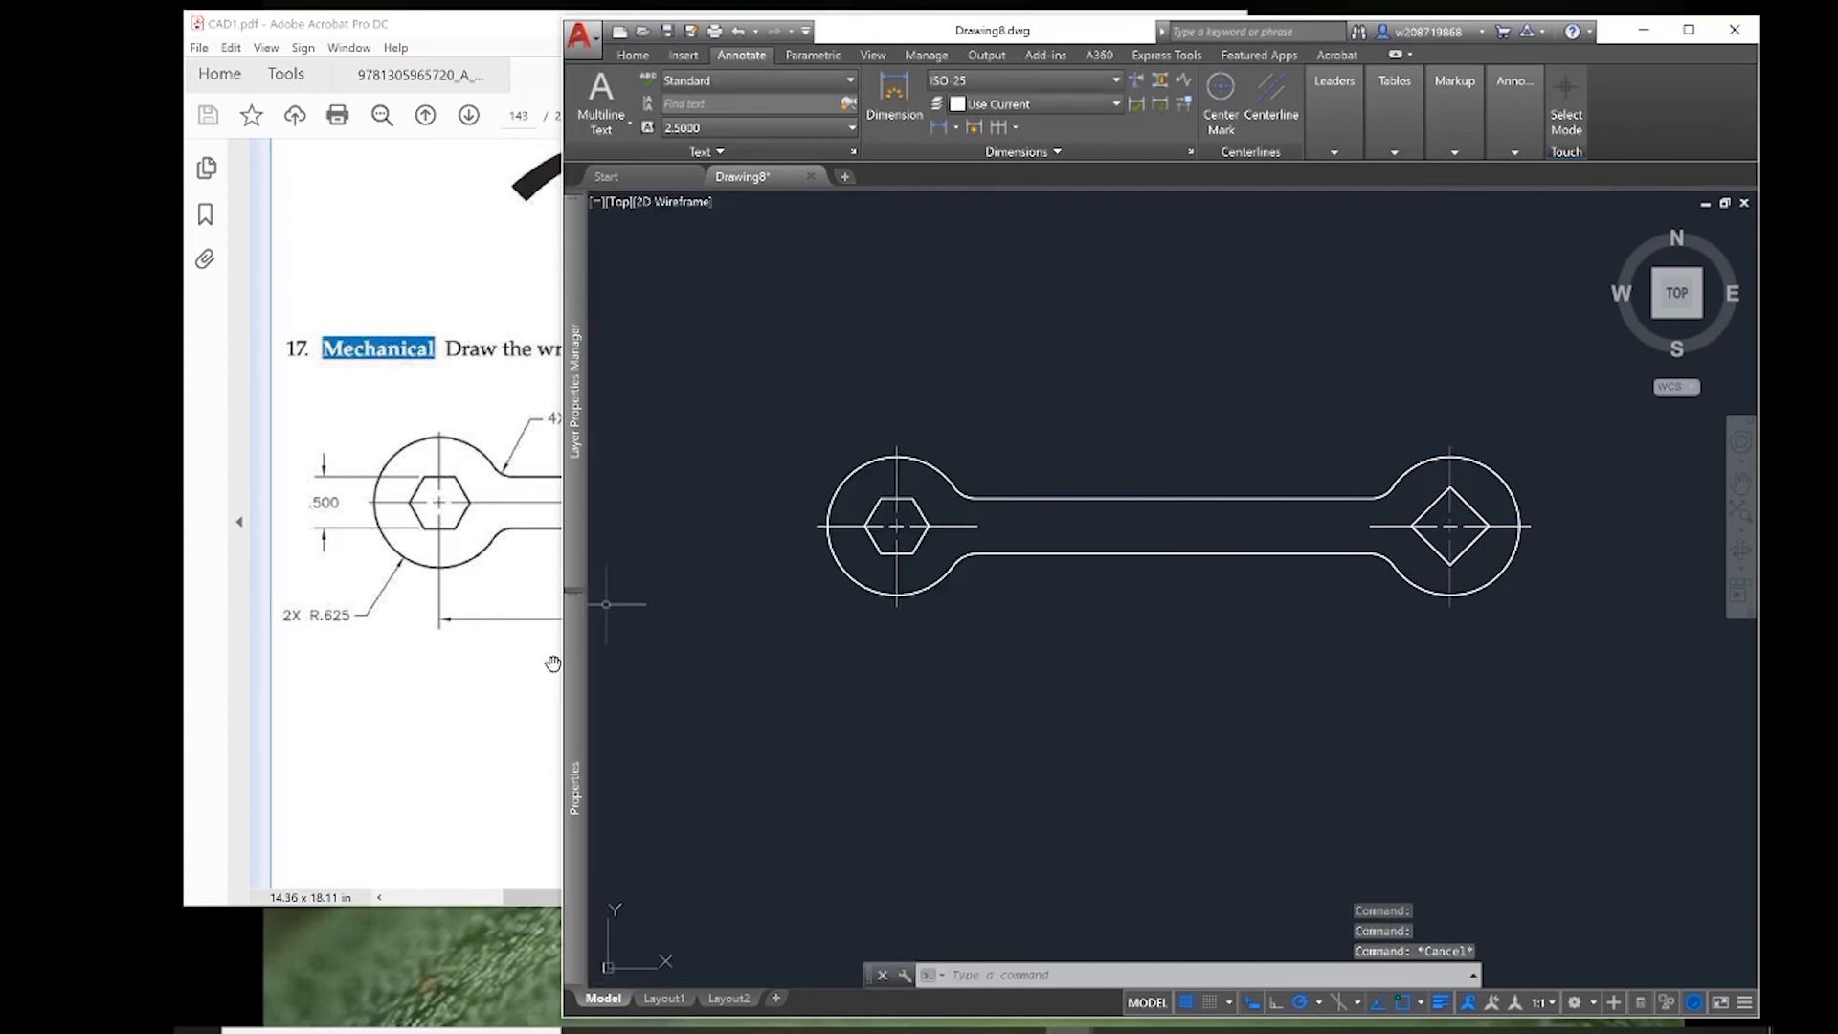
- Add a centerline between the upper and lower edges of the wrench handle
{"action": "left_click", "coordinate": [1260, 687]}
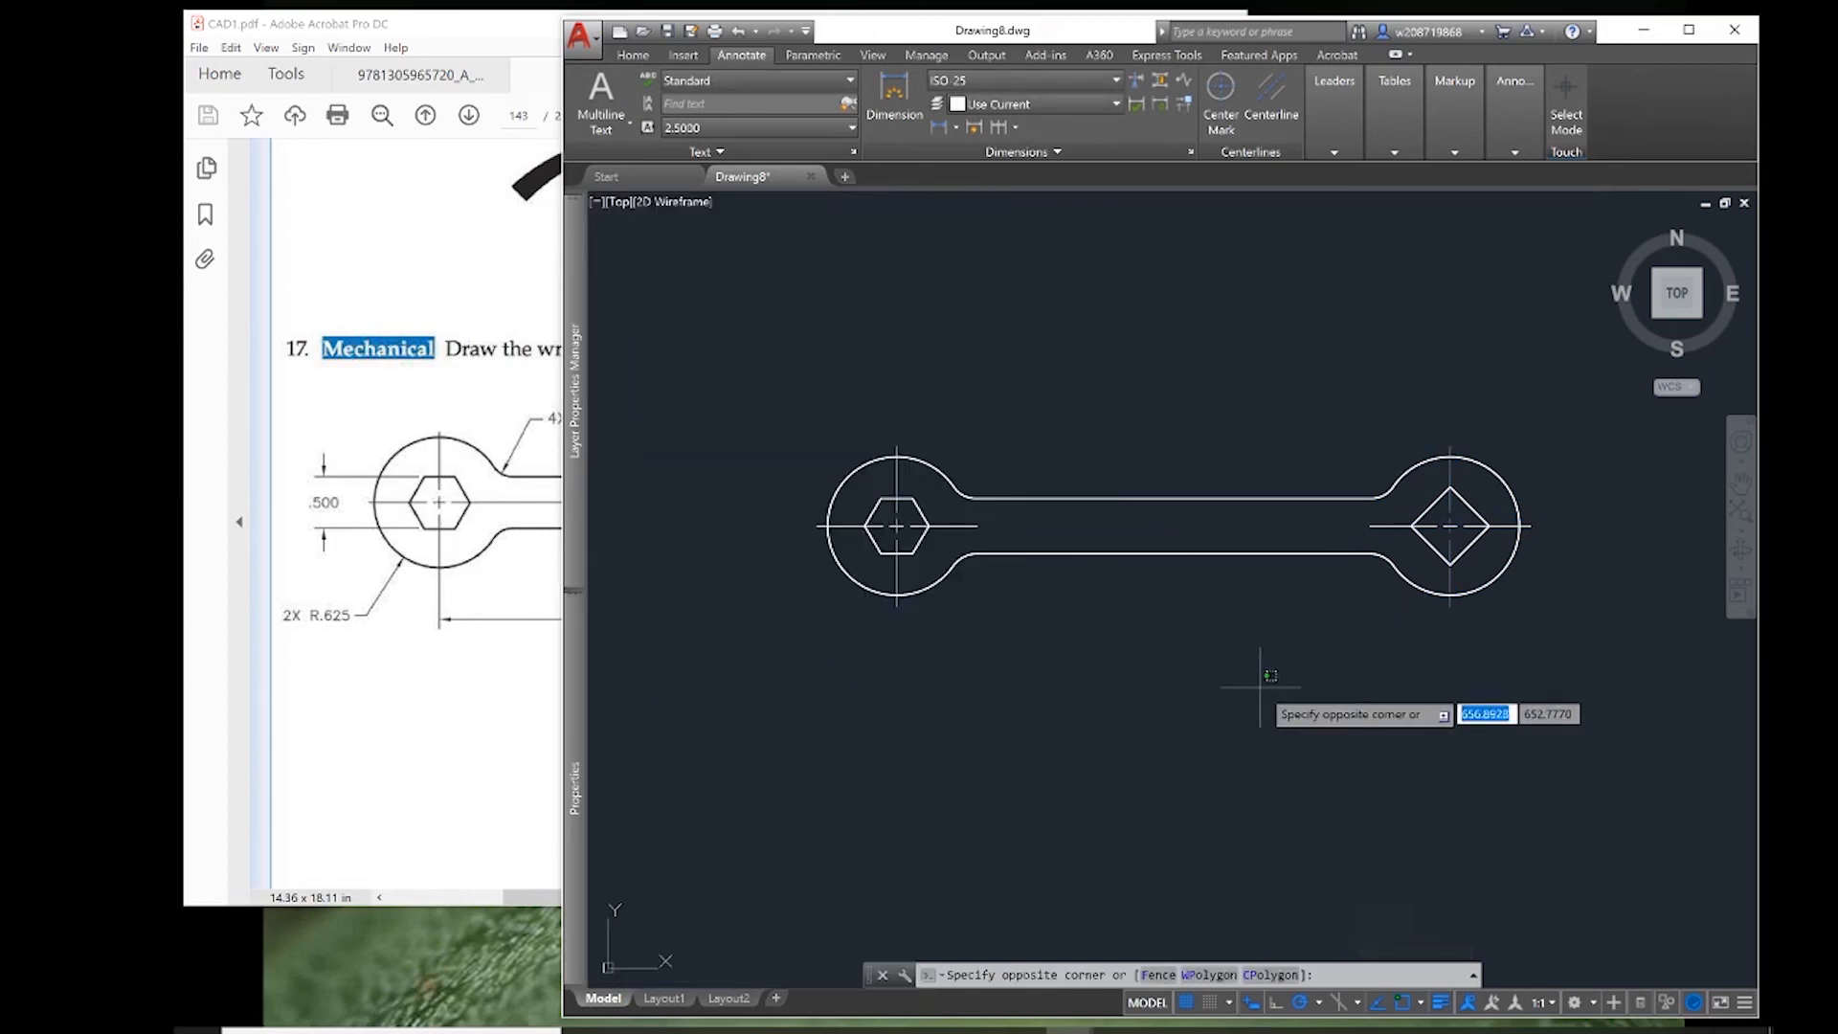
{"action": "left_click", "coordinate": [1155, 655]}
{"action": "left_click", "coordinate": [1279, 91]}
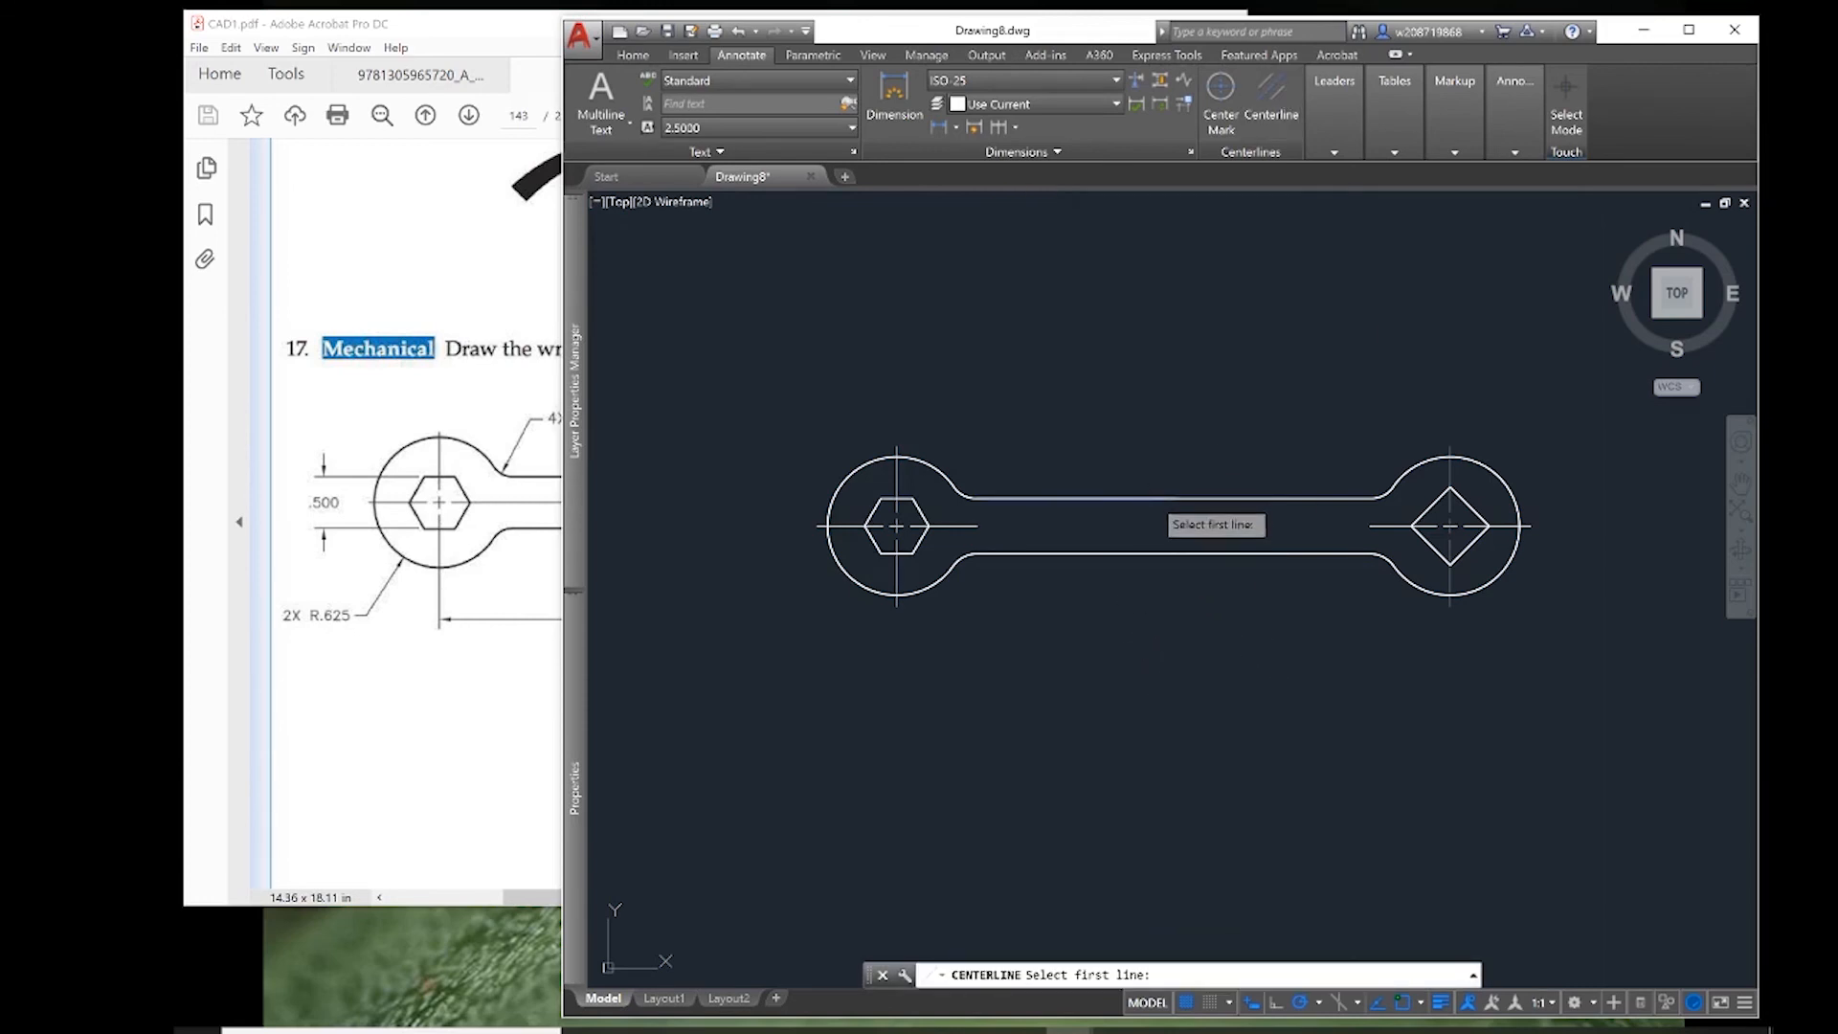
{"action": "left_click", "coordinate": [1159, 497]}
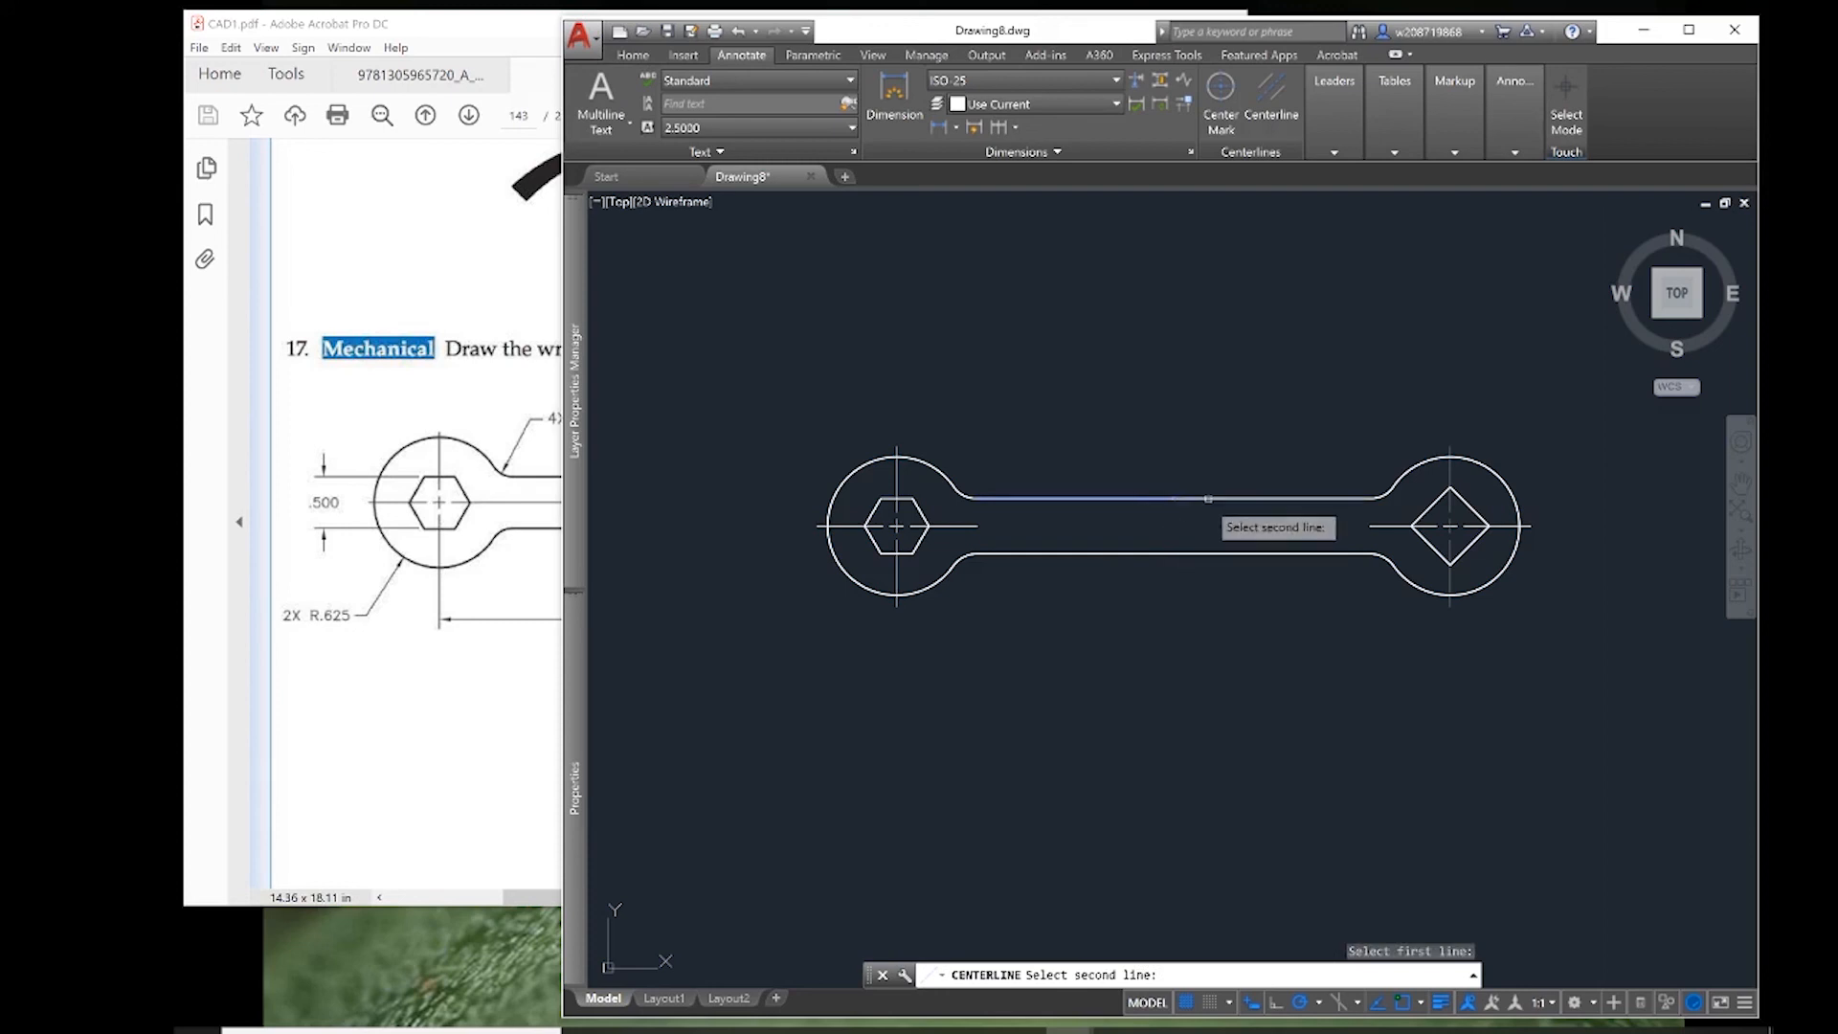
{"action": "left_click", "coordinate": [1113, 553]}
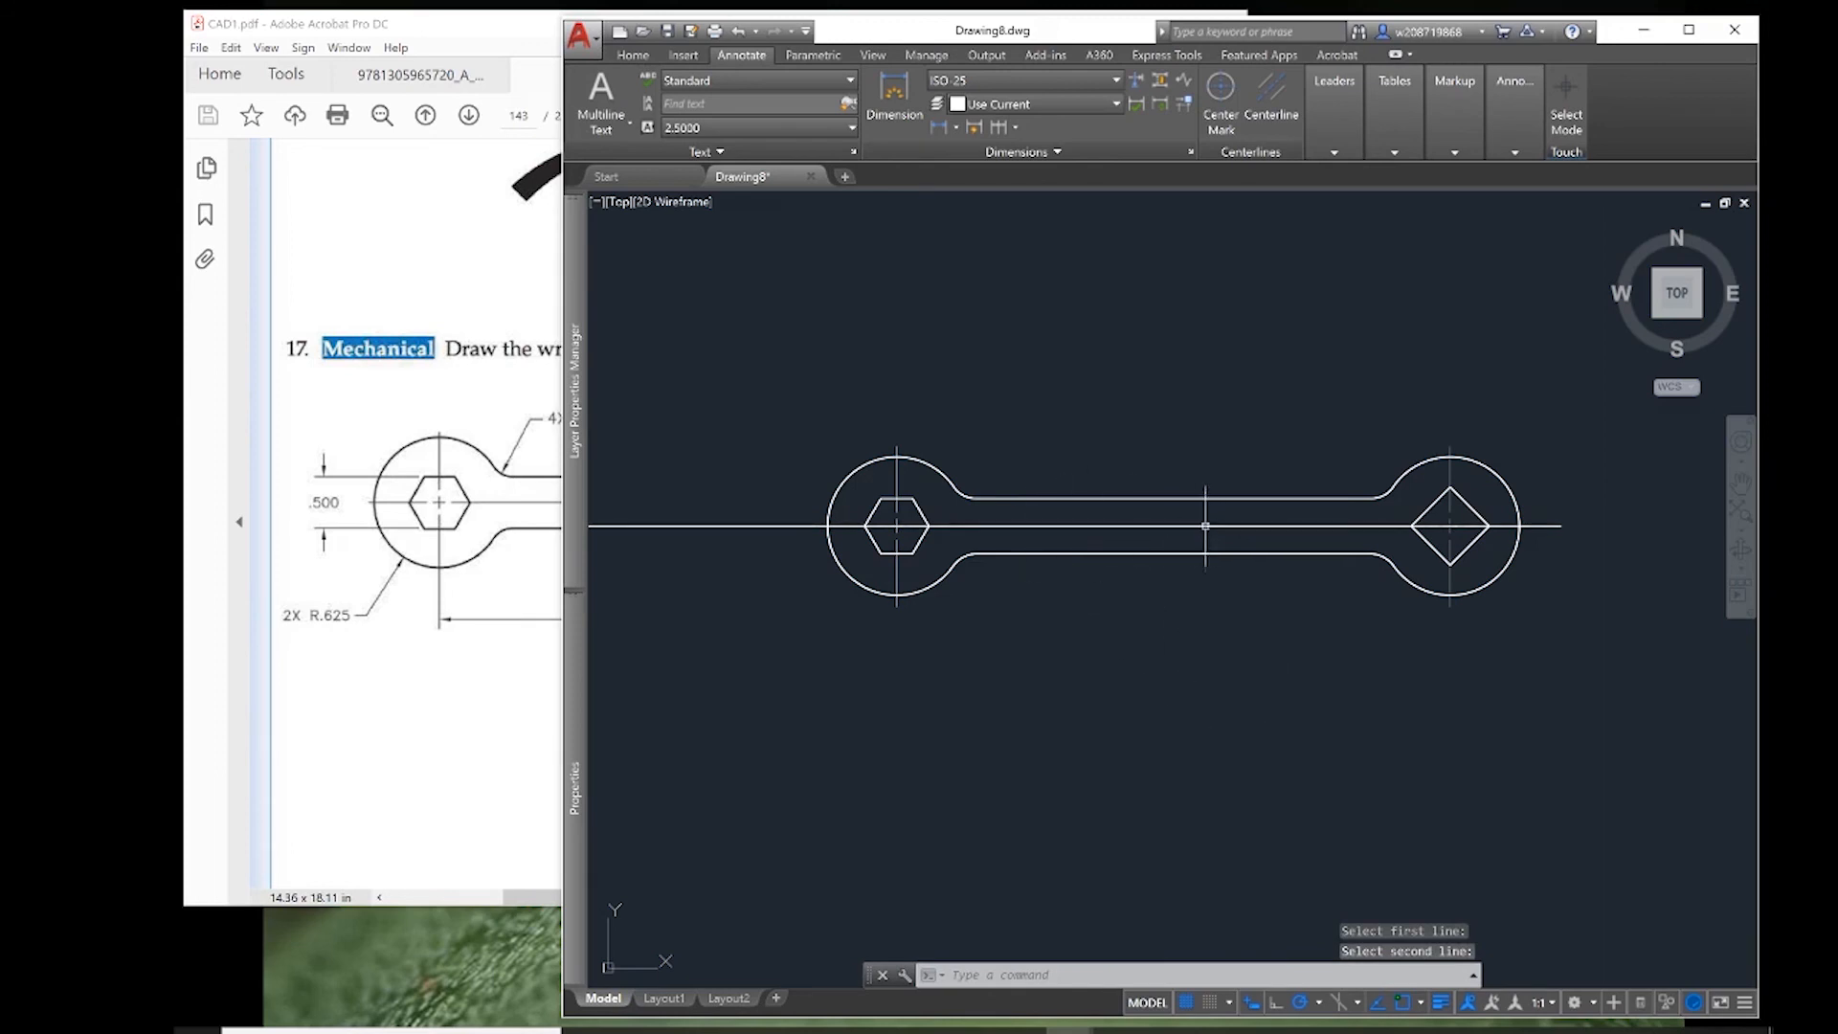
- Check the wrench in CAD1.pdf and set the handle centerline's linetype scale to 0.1
{"action": "key", "text": "alt+Tab"}
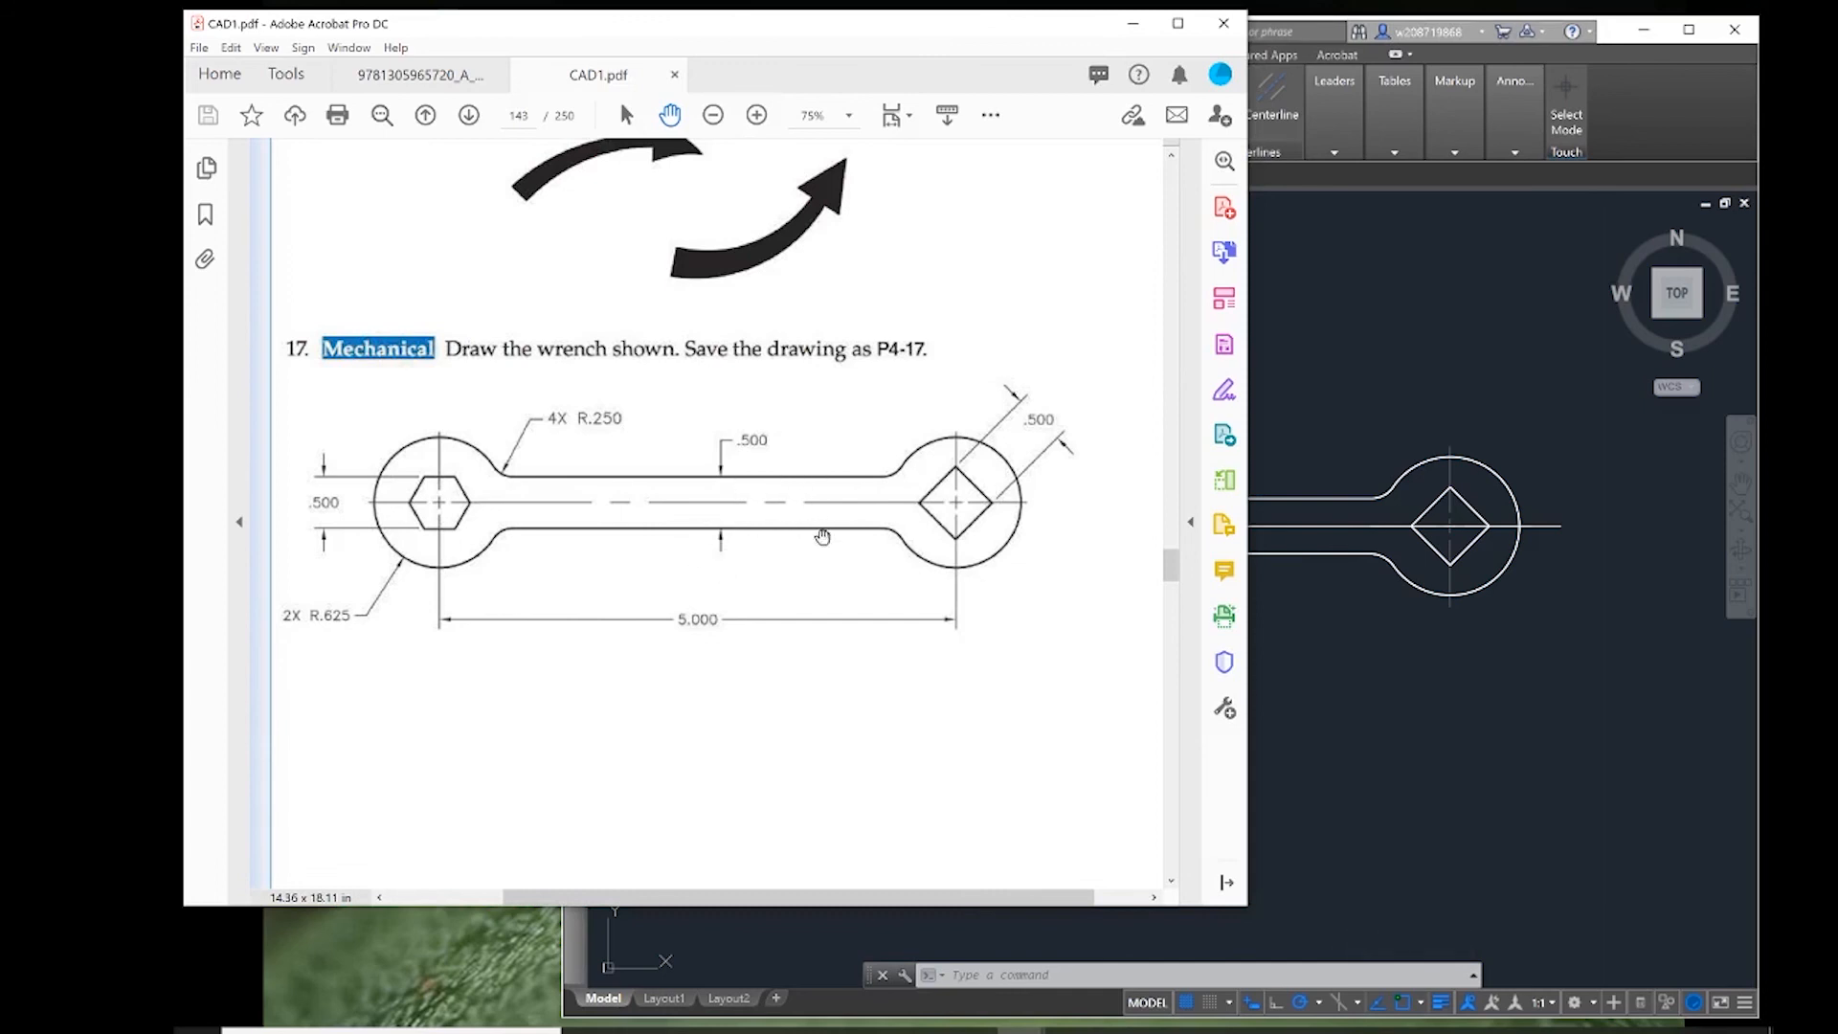
{"action": "left_click", "coordinate": [1488, 726]}
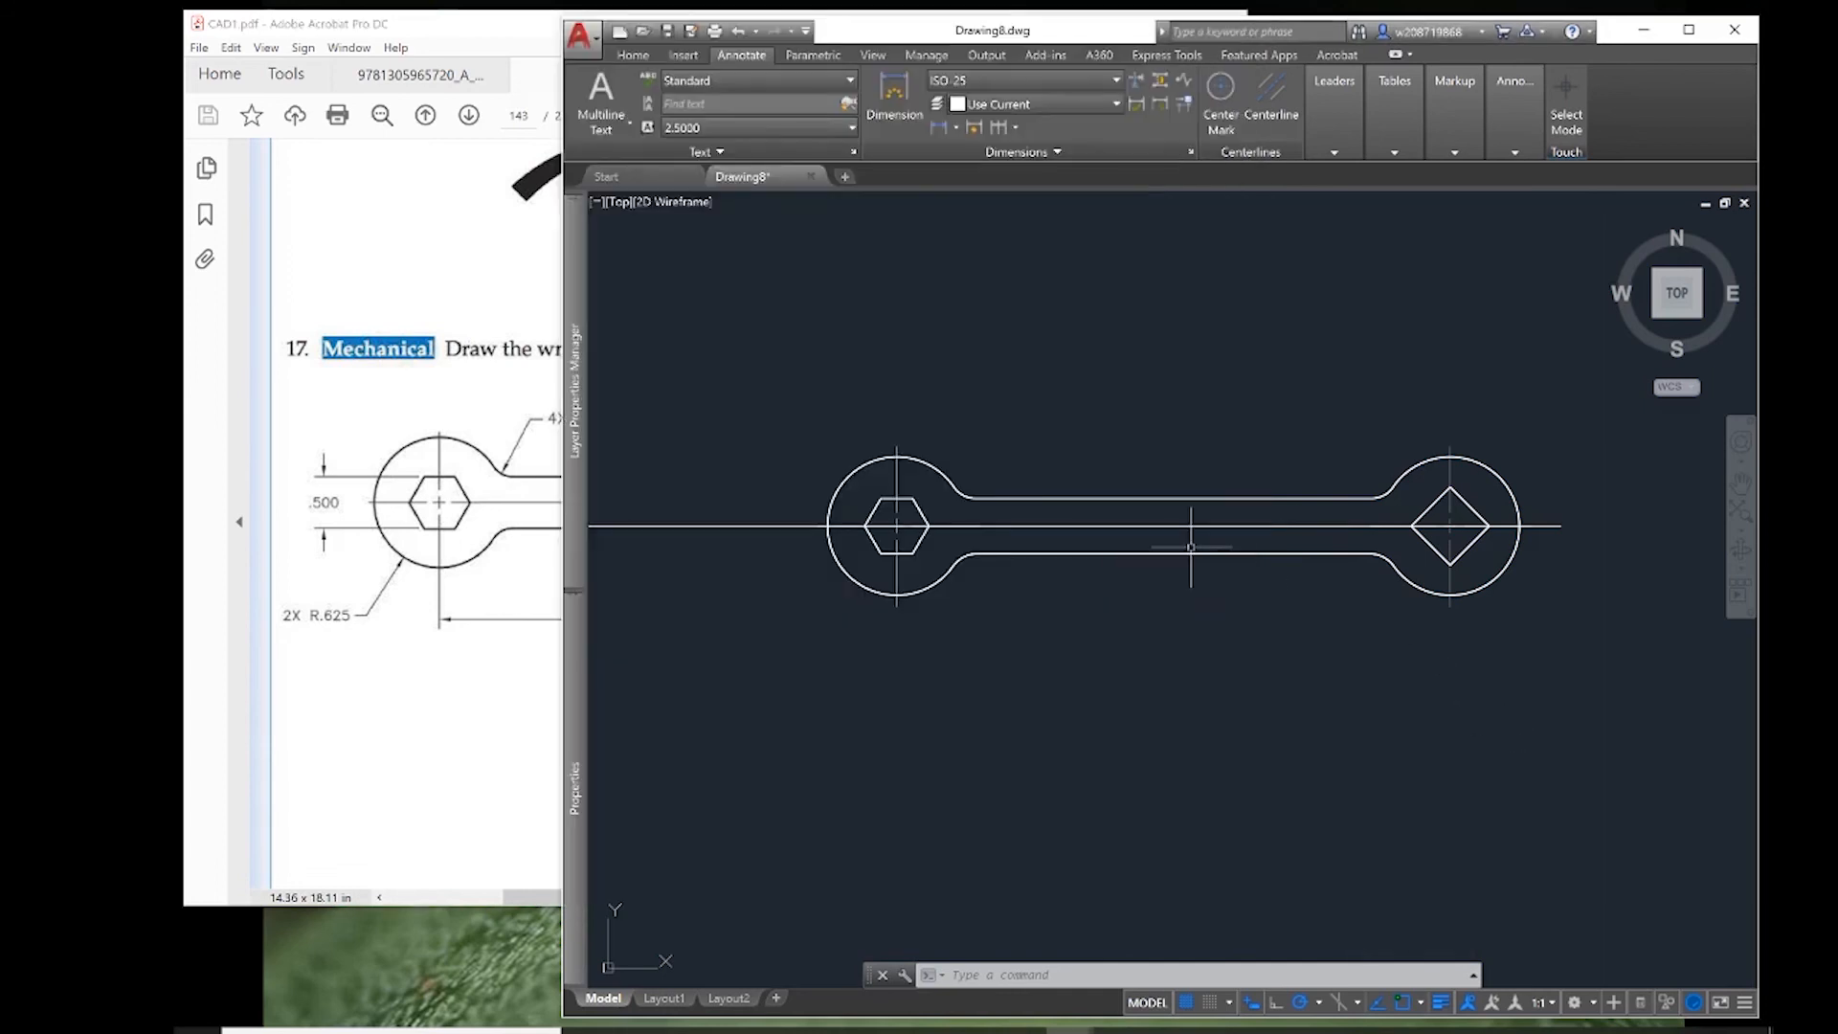
{"action": "left_click", "coordinate": [821, 526]}
{"action": "mouse_move", "coordinate": [574, 691]}
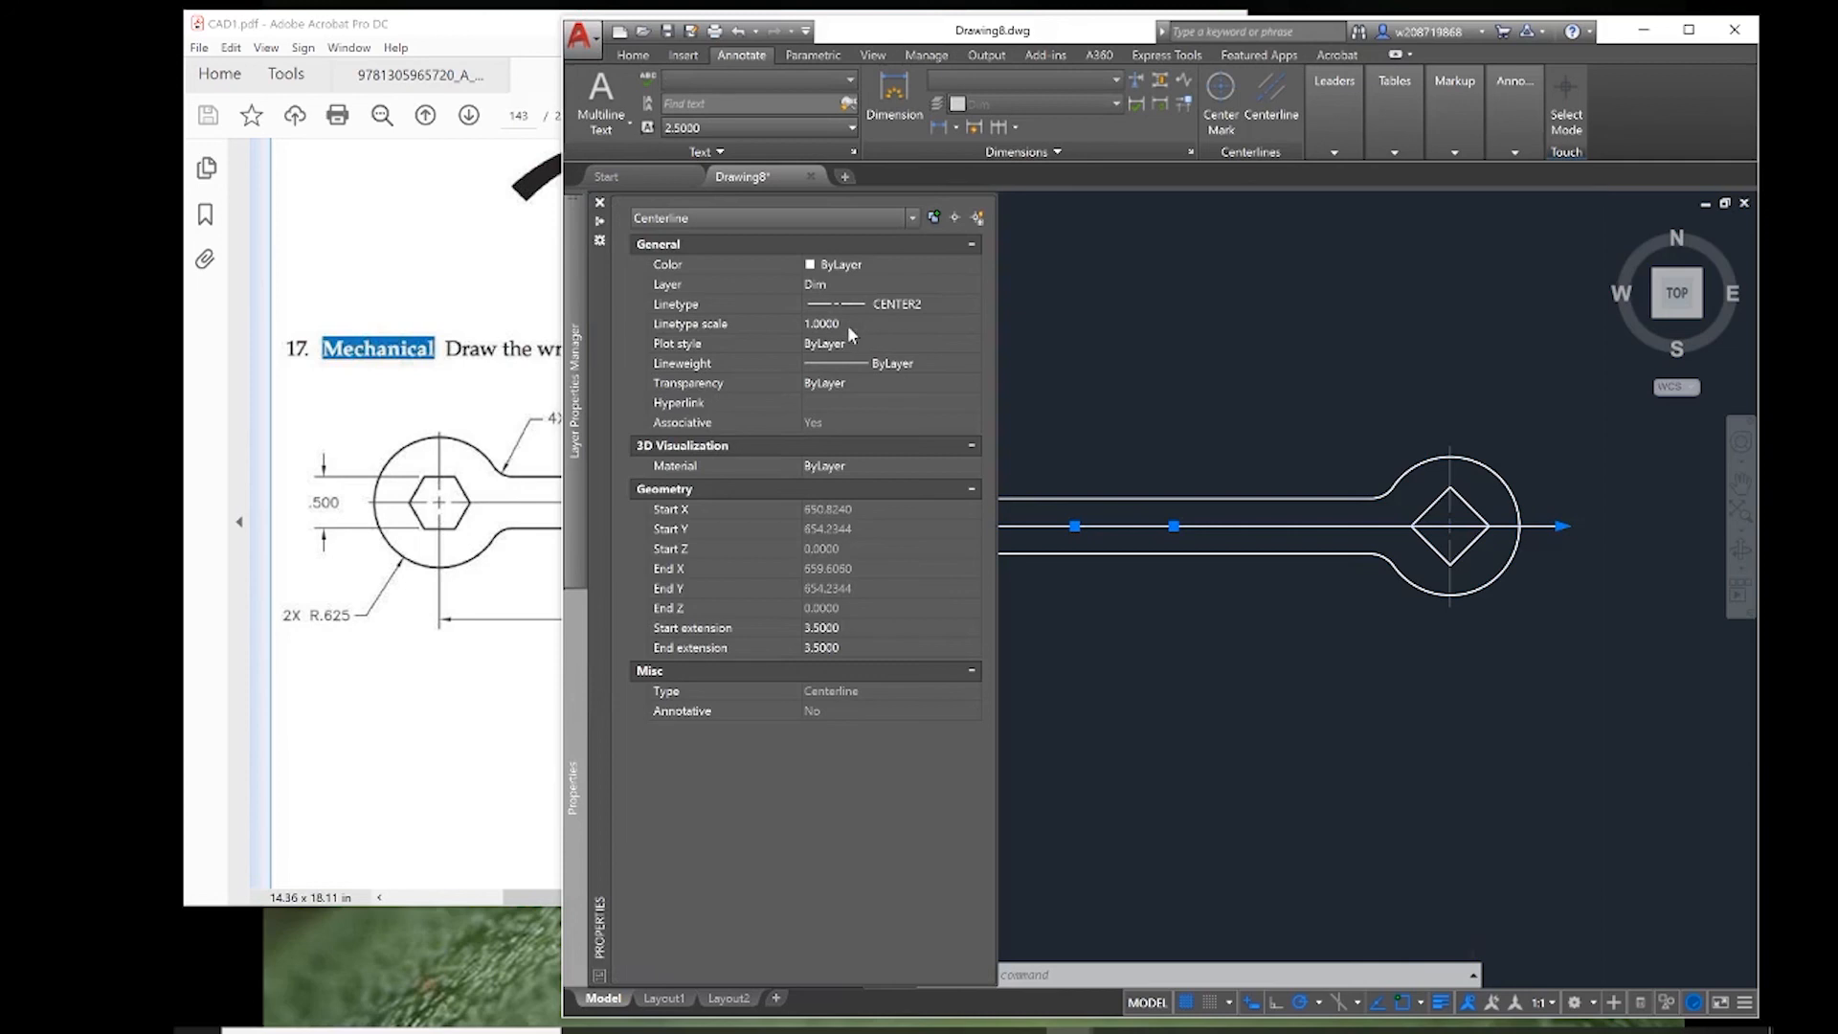
{"action": "left_click", "coordinate": [844, 327]}
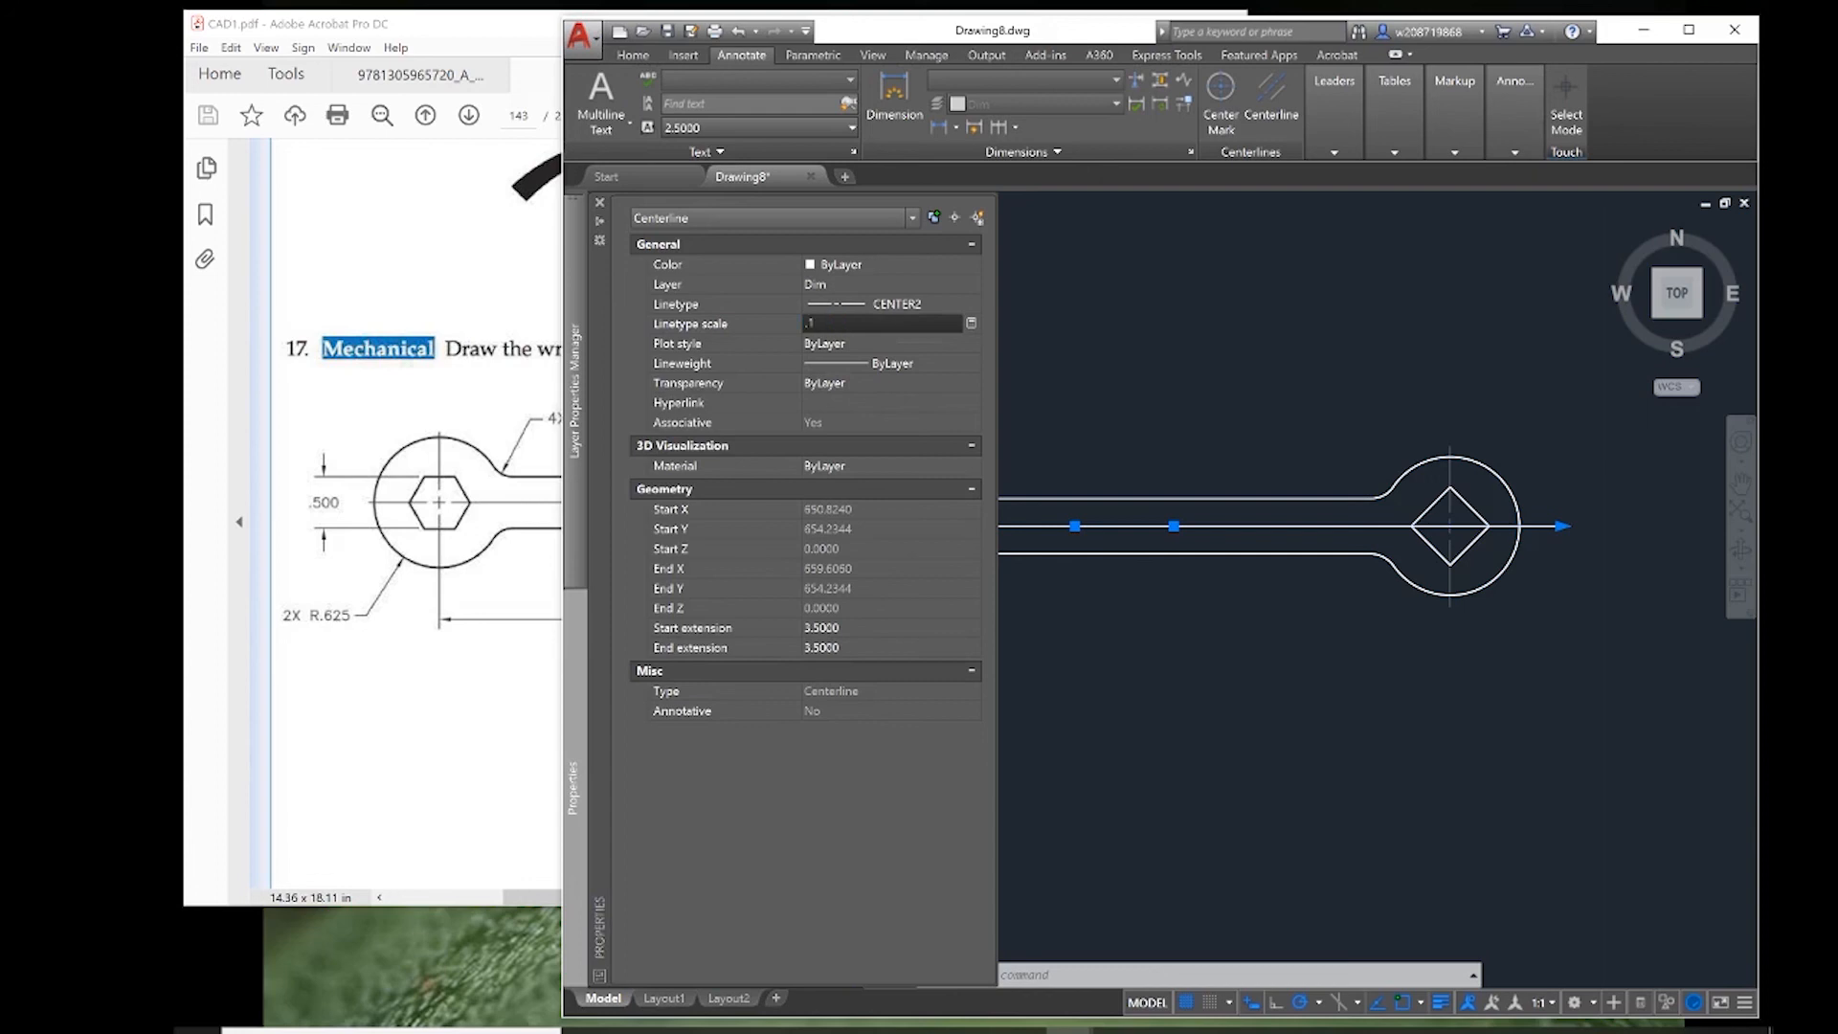
{"action": "type", "text": ".1"}
{"action": "key", "text": "Return"}
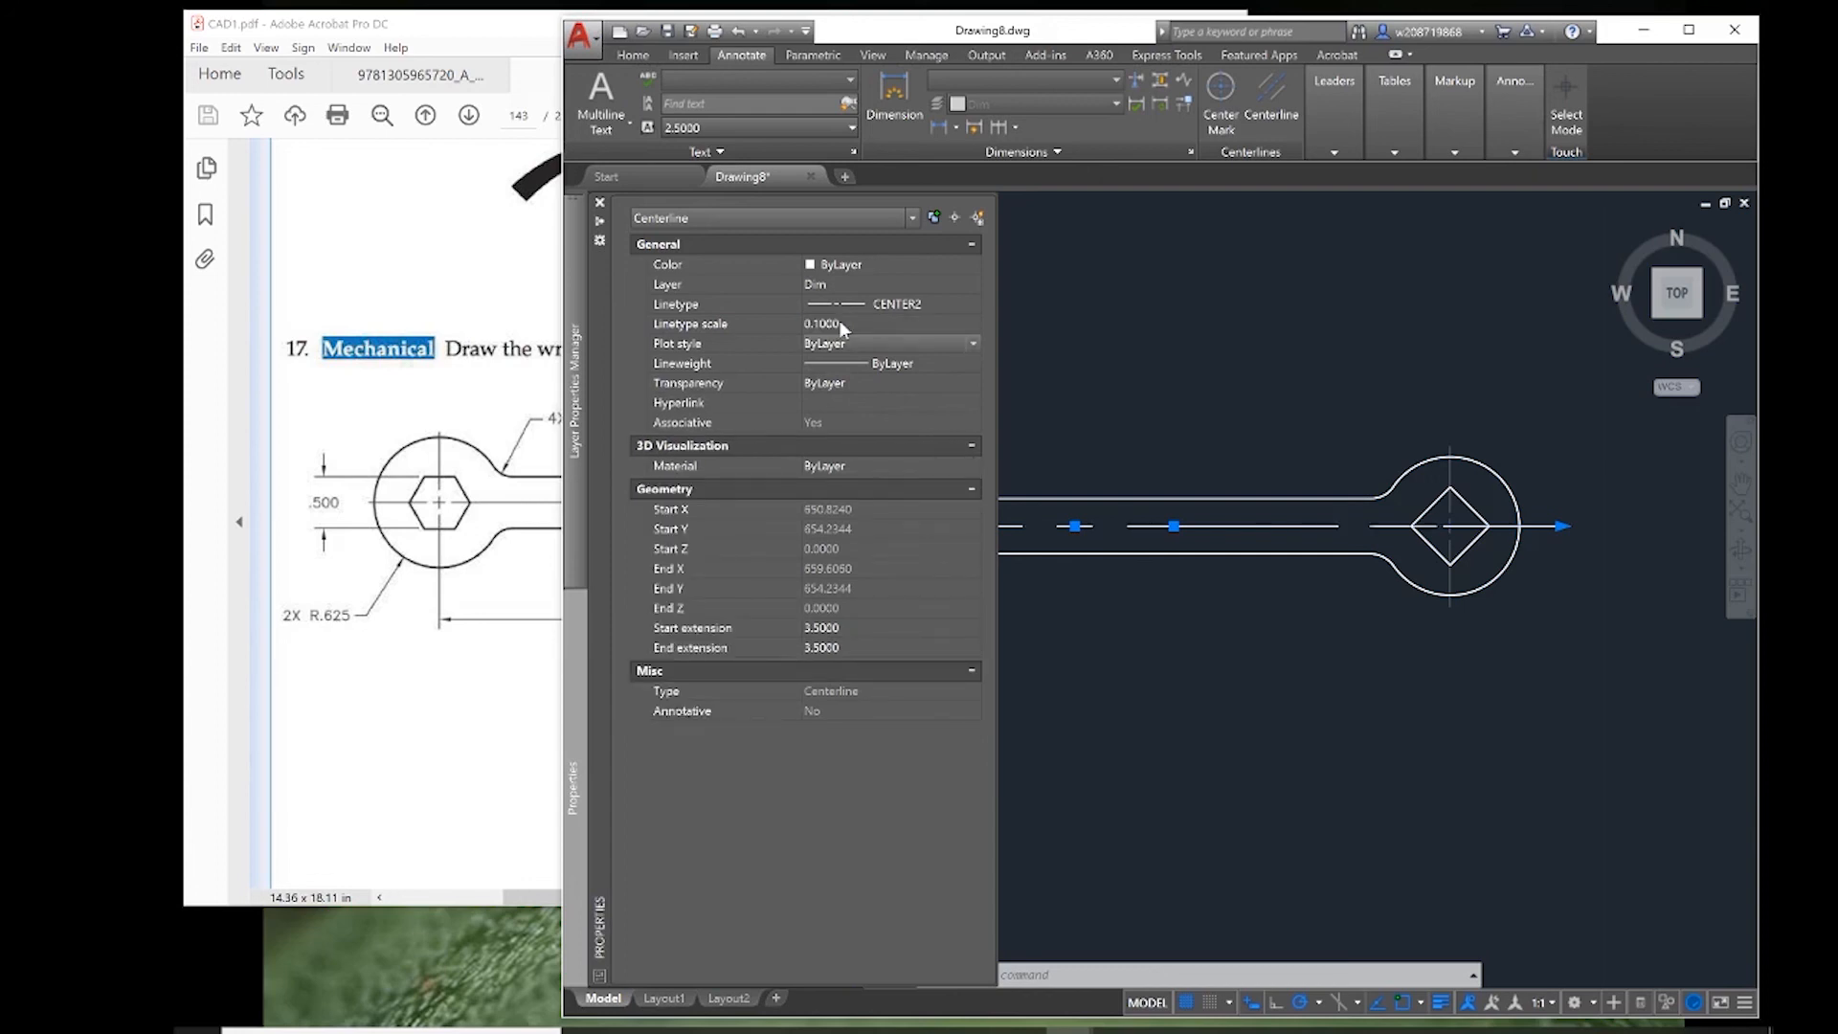
{"action": "left_click", "coordinate": [1226, 415]}
{"action": "key", "text": "Escape"}
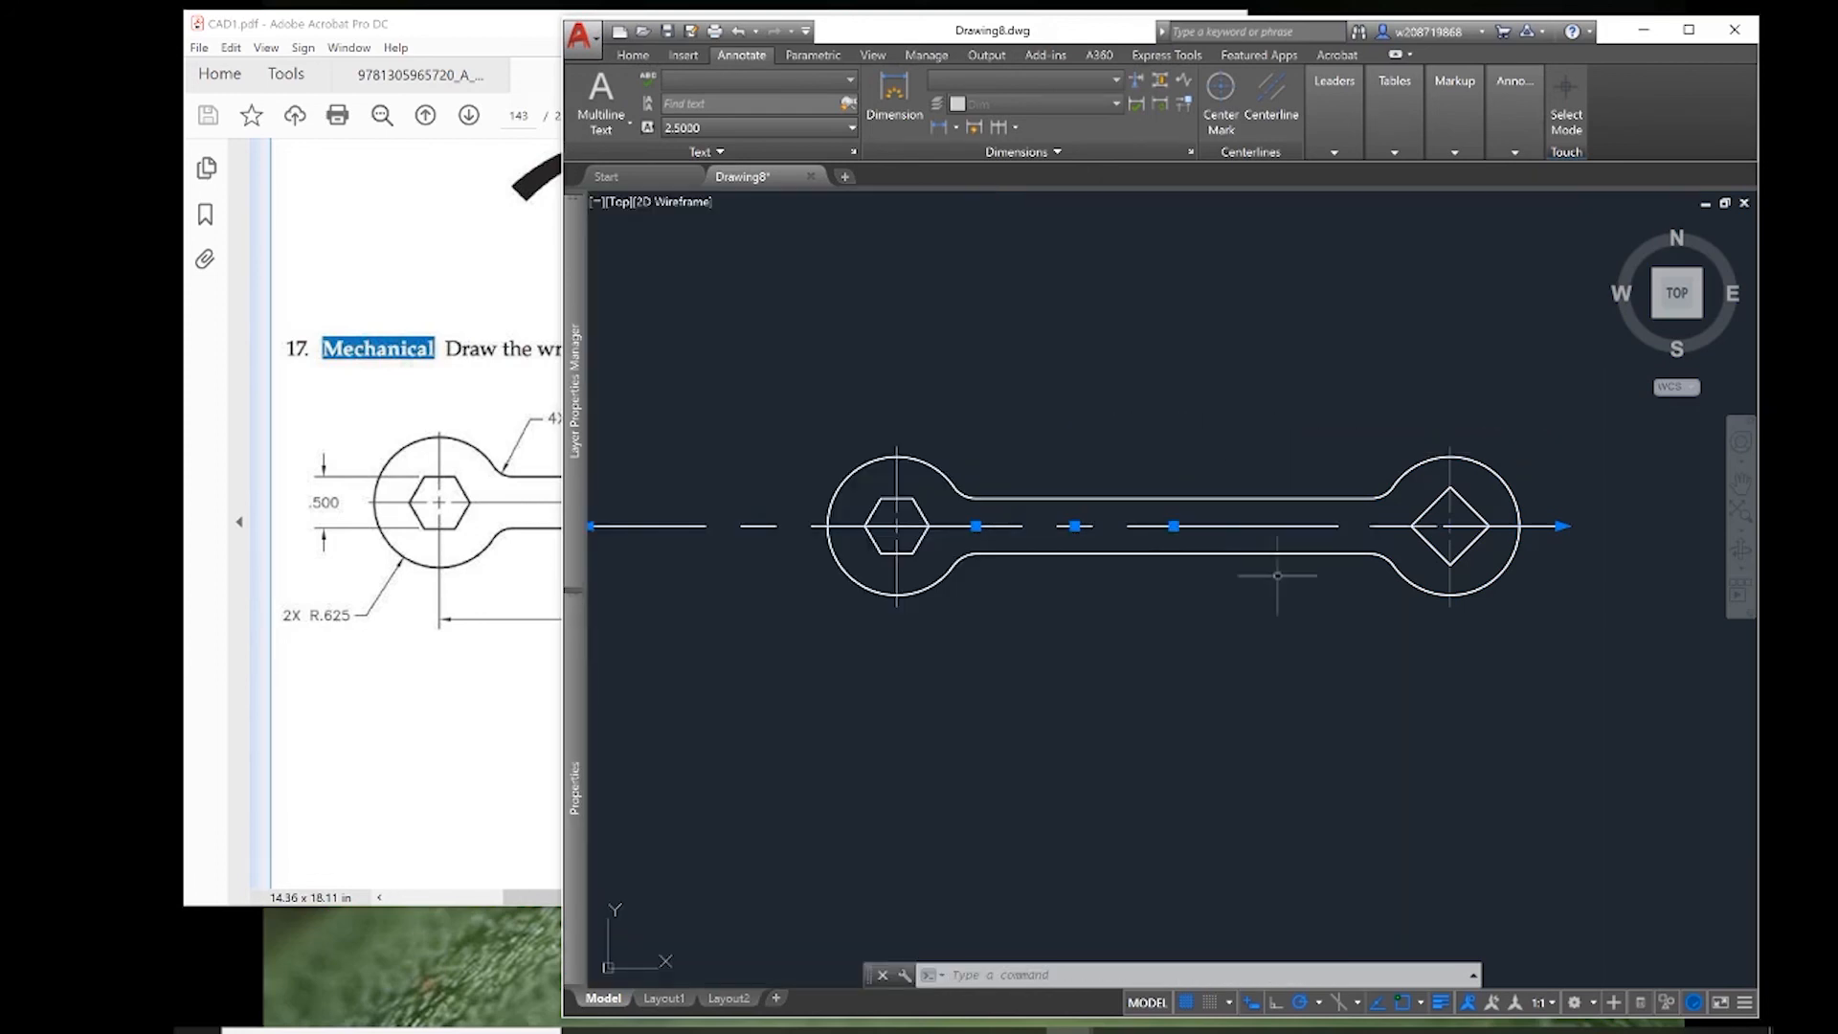
- Shorten the handle centerline so it runs from the hexagon's right corner to the diamond's left corner
{"action": "left_click", "coordinate": [459, 595]}
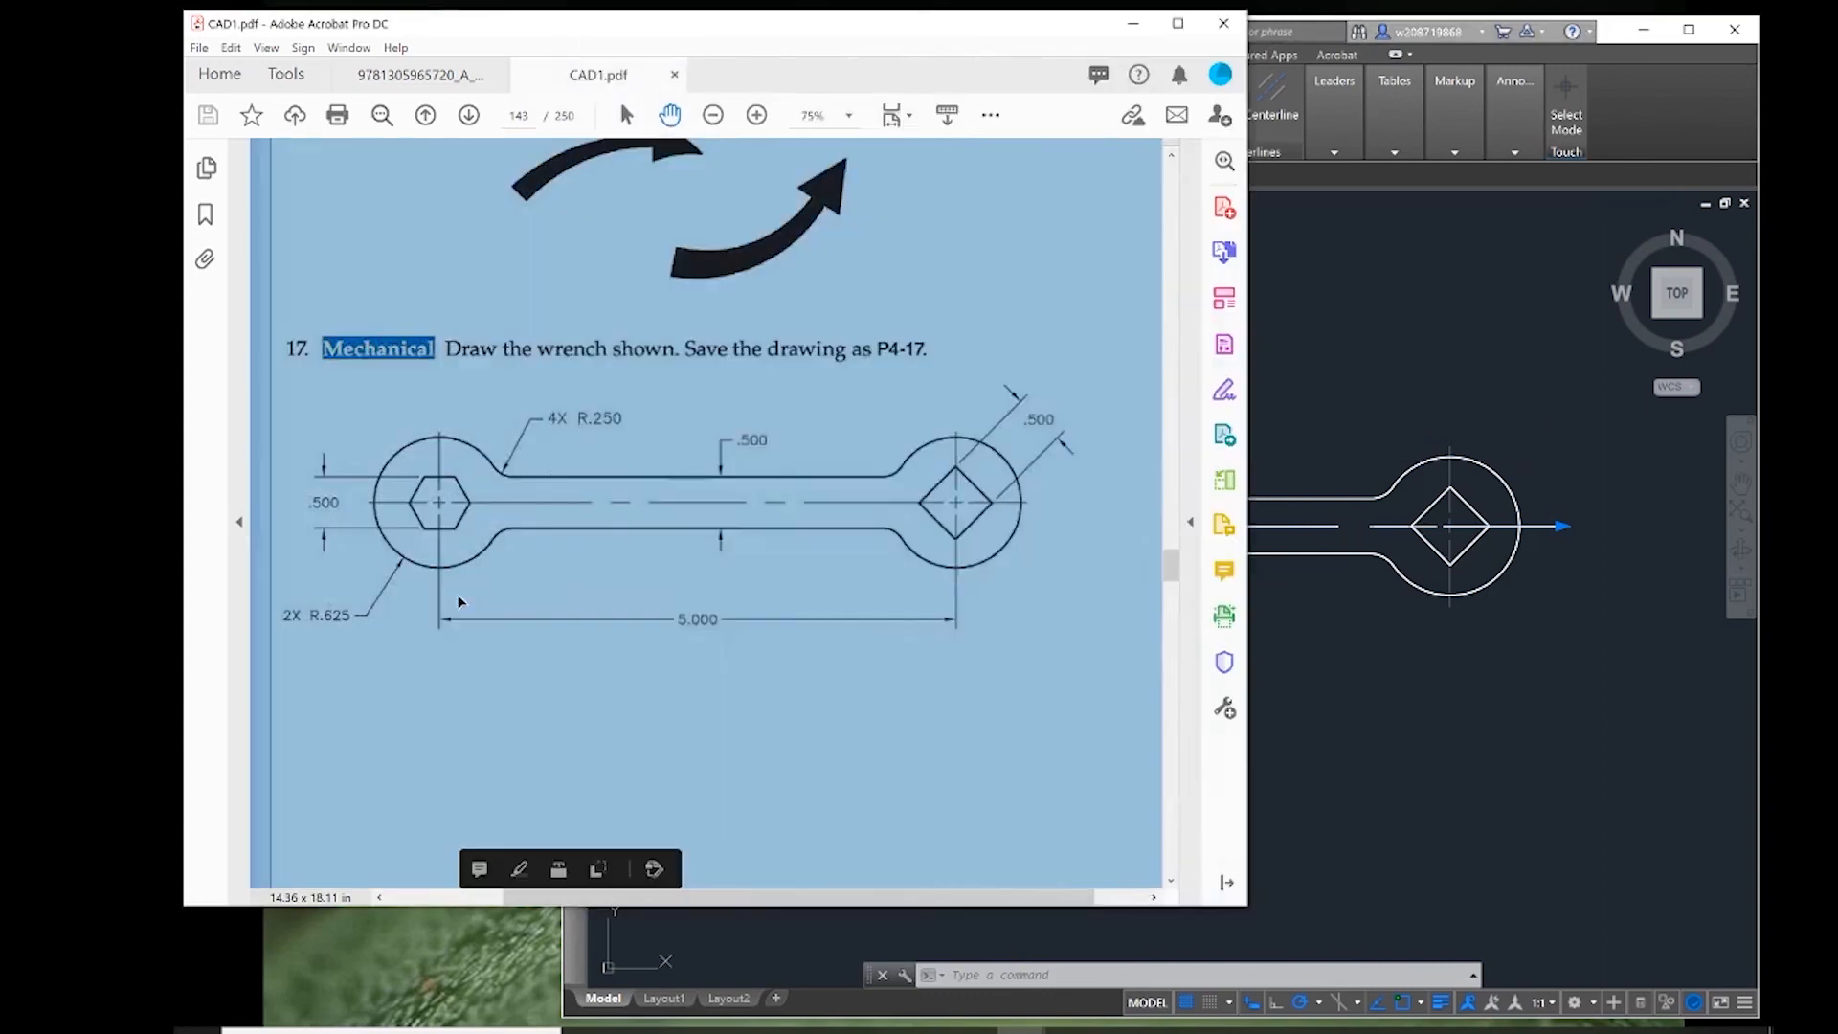
{"action": "left_click", "coordinate": [1328, 386]}
{"action": "left_click", "coordinate": [1561, 525]}
{"action": "left_click", "coordinate": [1412, 525]}
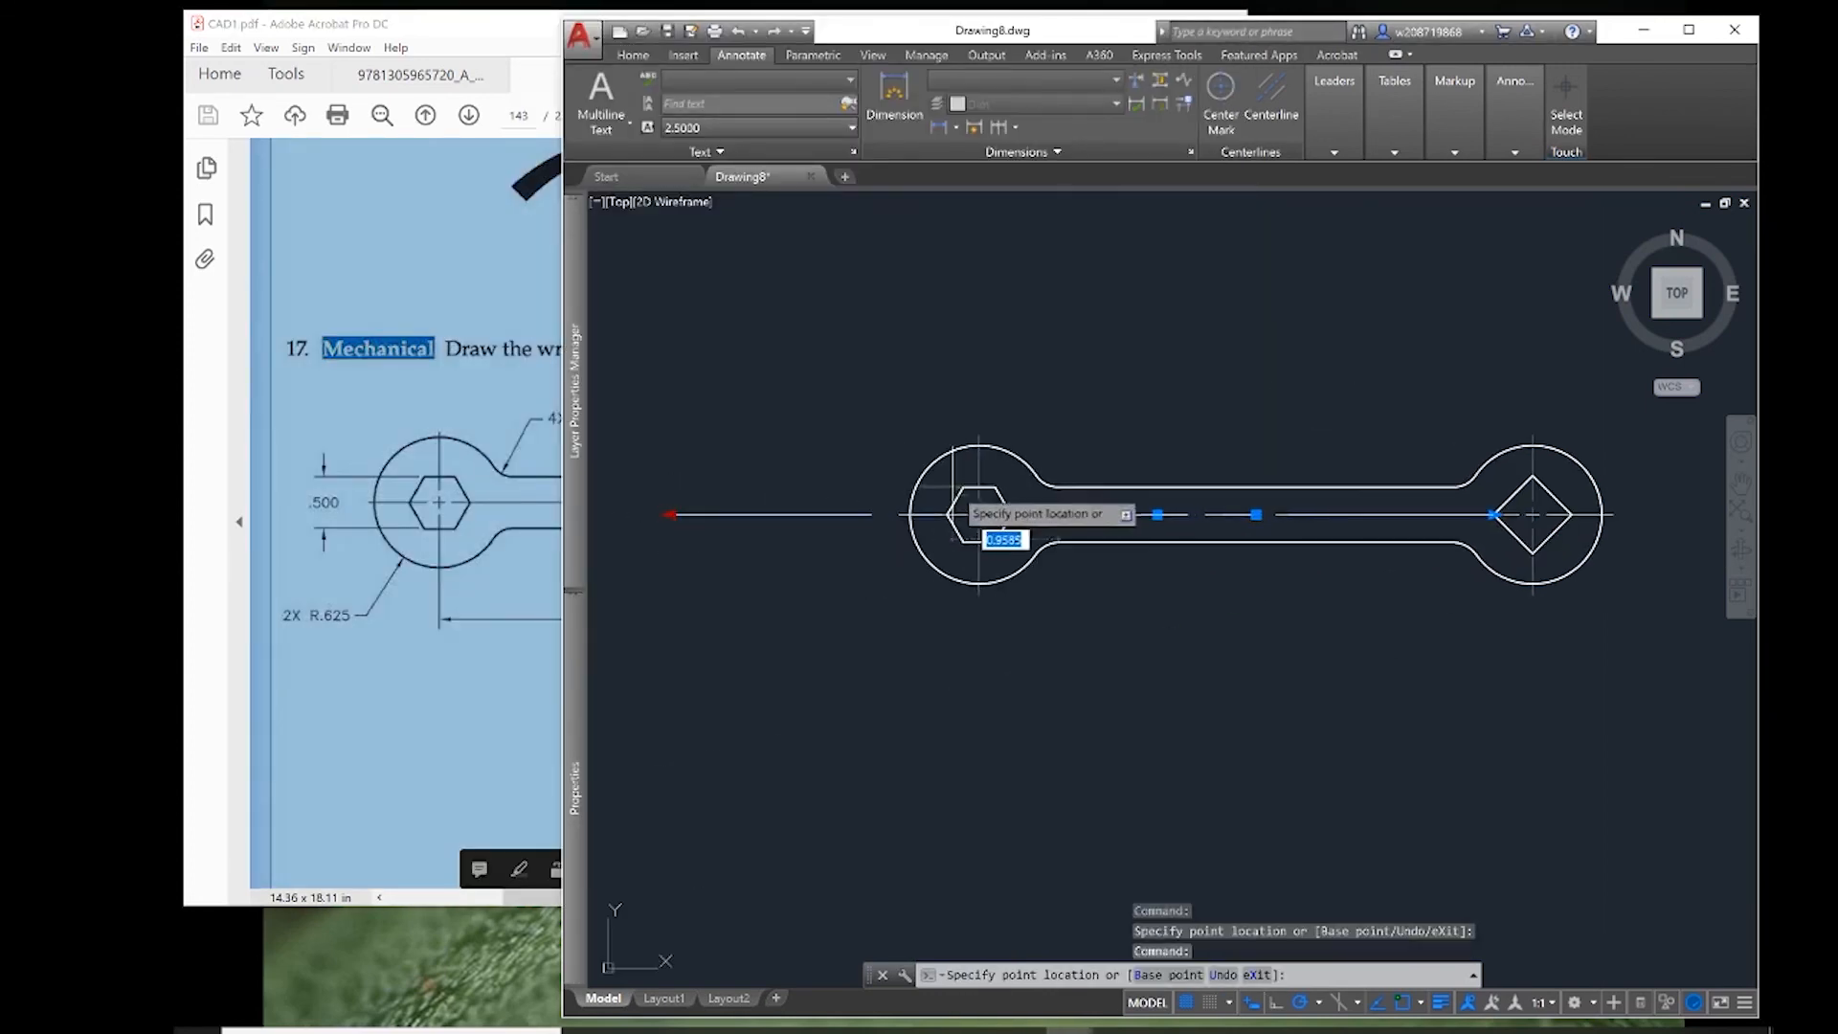
{"action": "key", "text": "Escape"}
{"action": "key", "text": "Escape"}
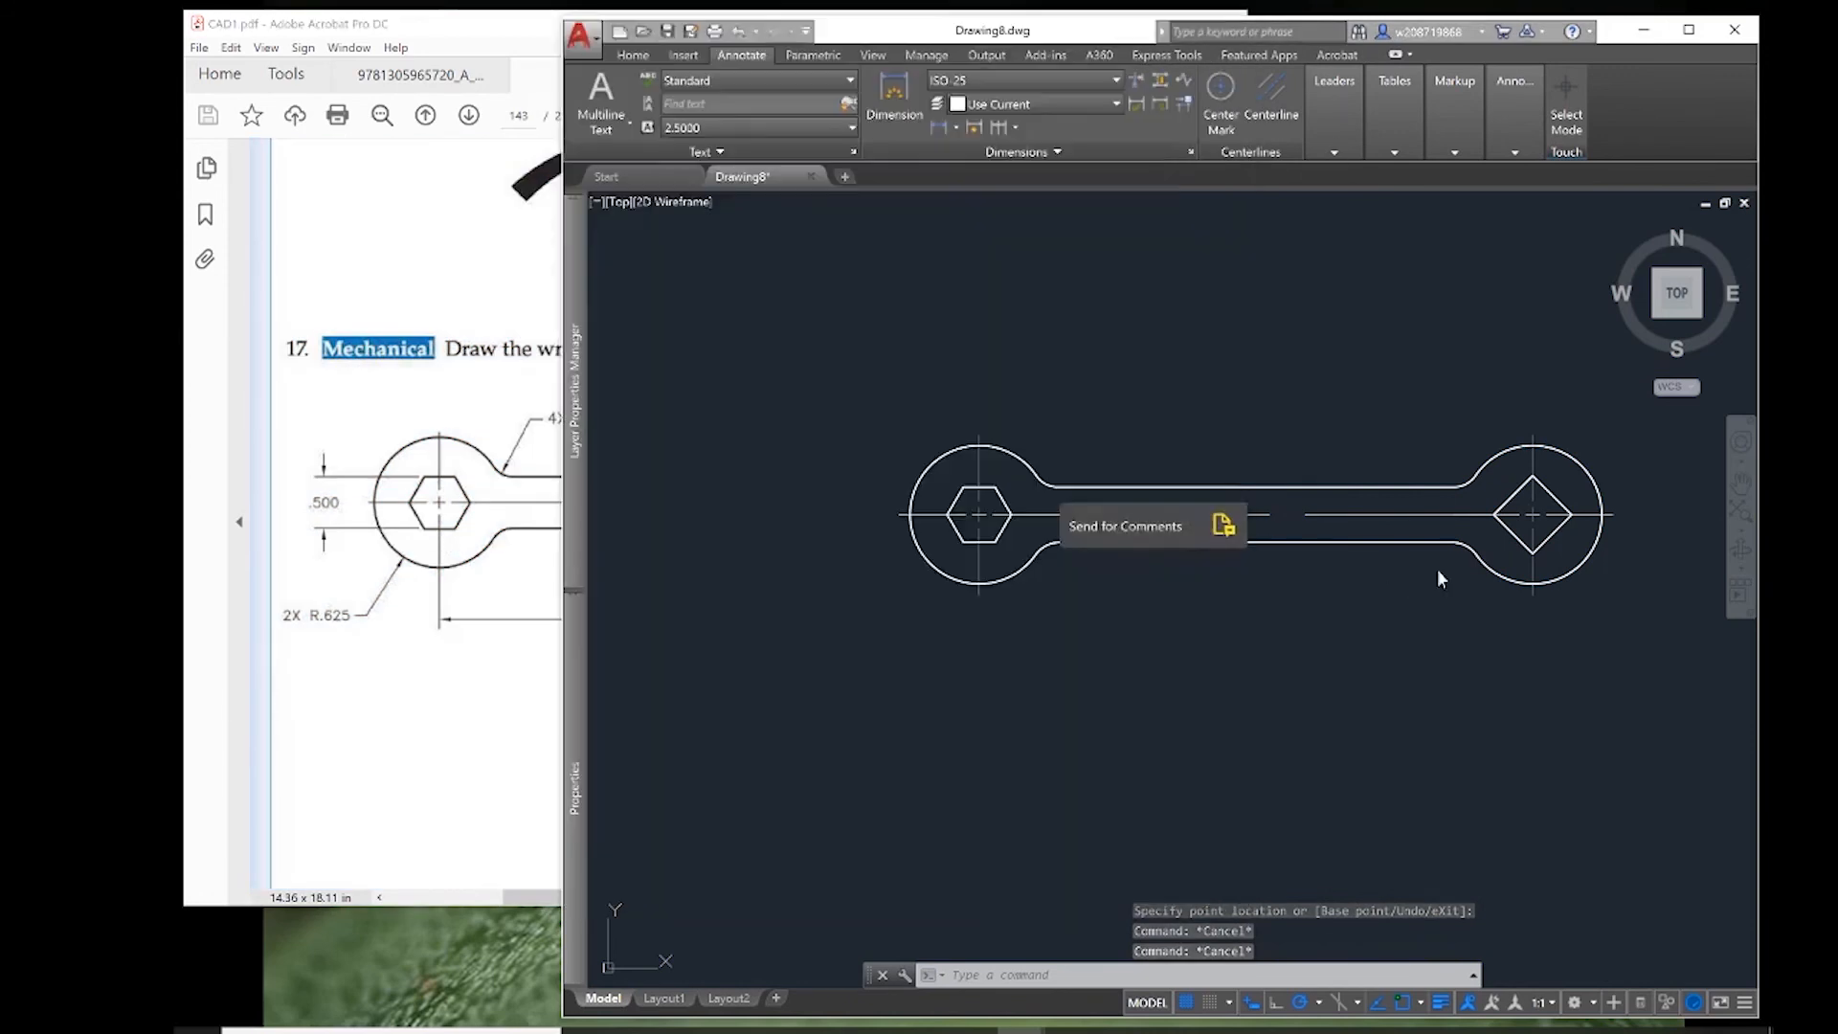
- Set the shortened handle centerline's linetype scale to 0.07
{"action": "double_click", "coordinate": [1206, 514]}
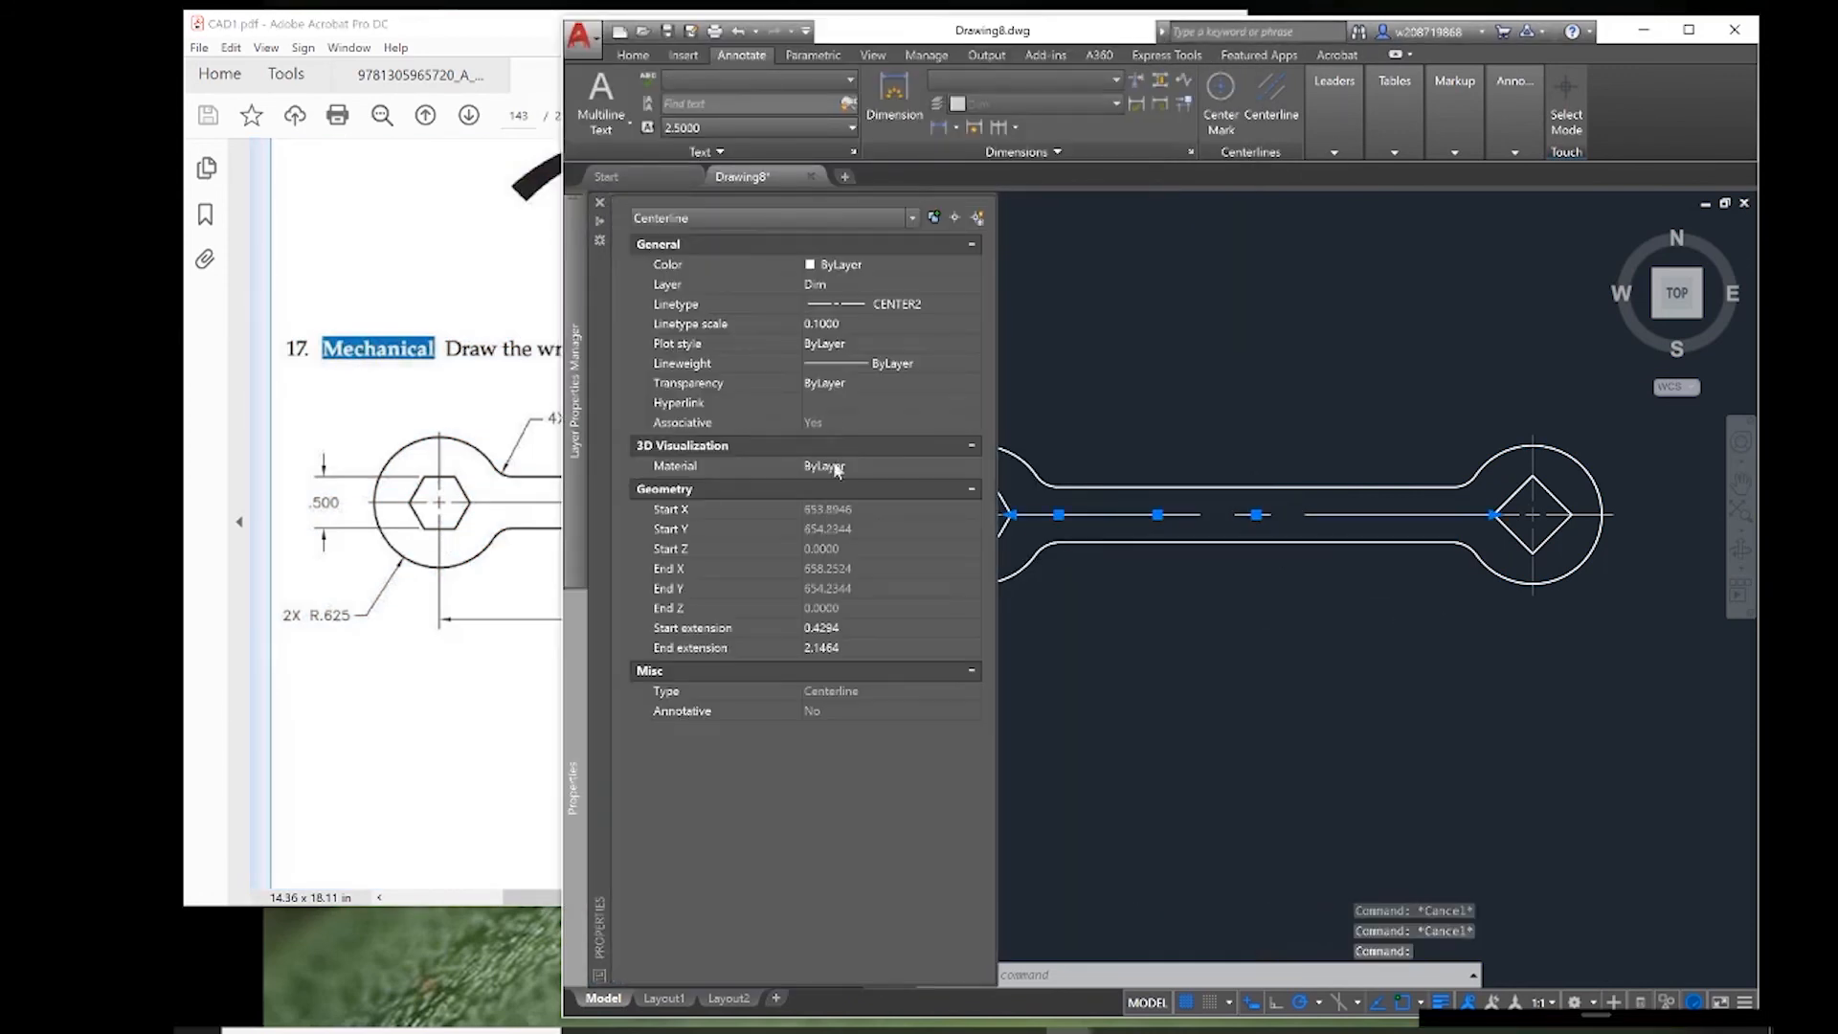
{"action": "left_click", "coordinate": [833, 324]}
{"action": "type", "text": "0.0"}
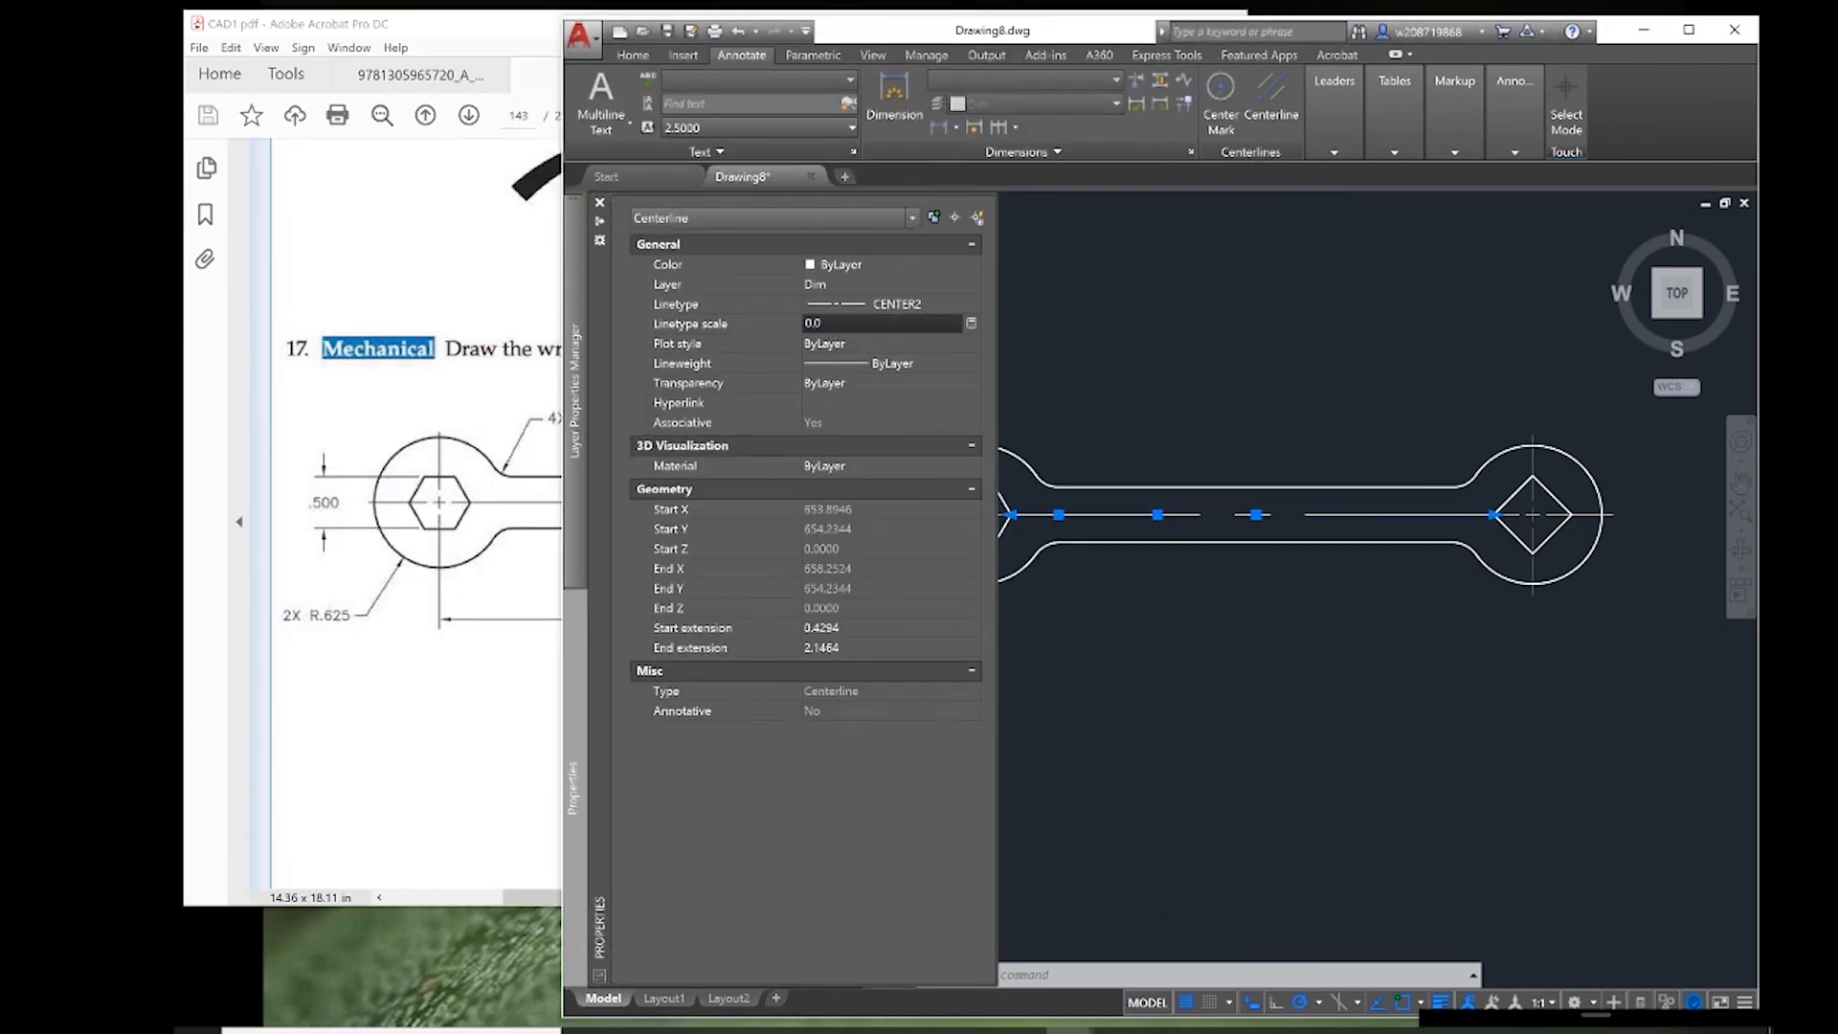
{"action": "type", "text": "7"}
{"action": "key", "text": "Return"}
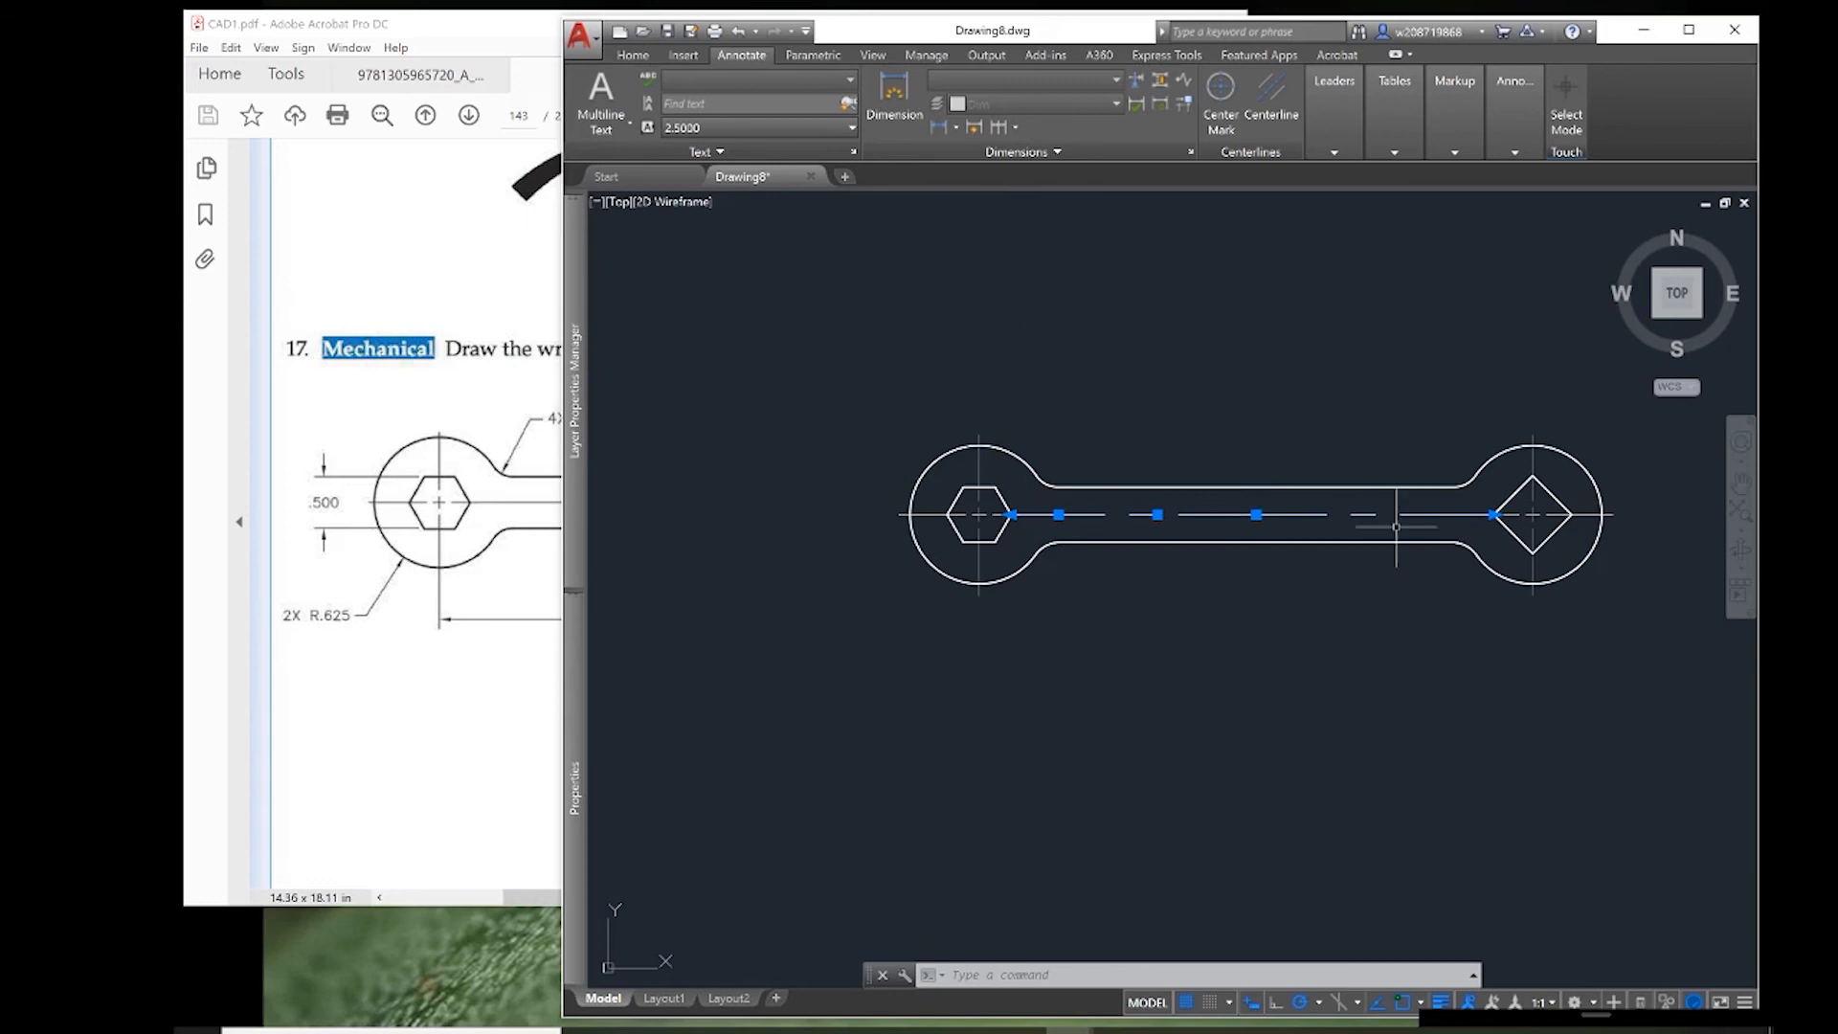
{"action": "key", "text": "Return"}
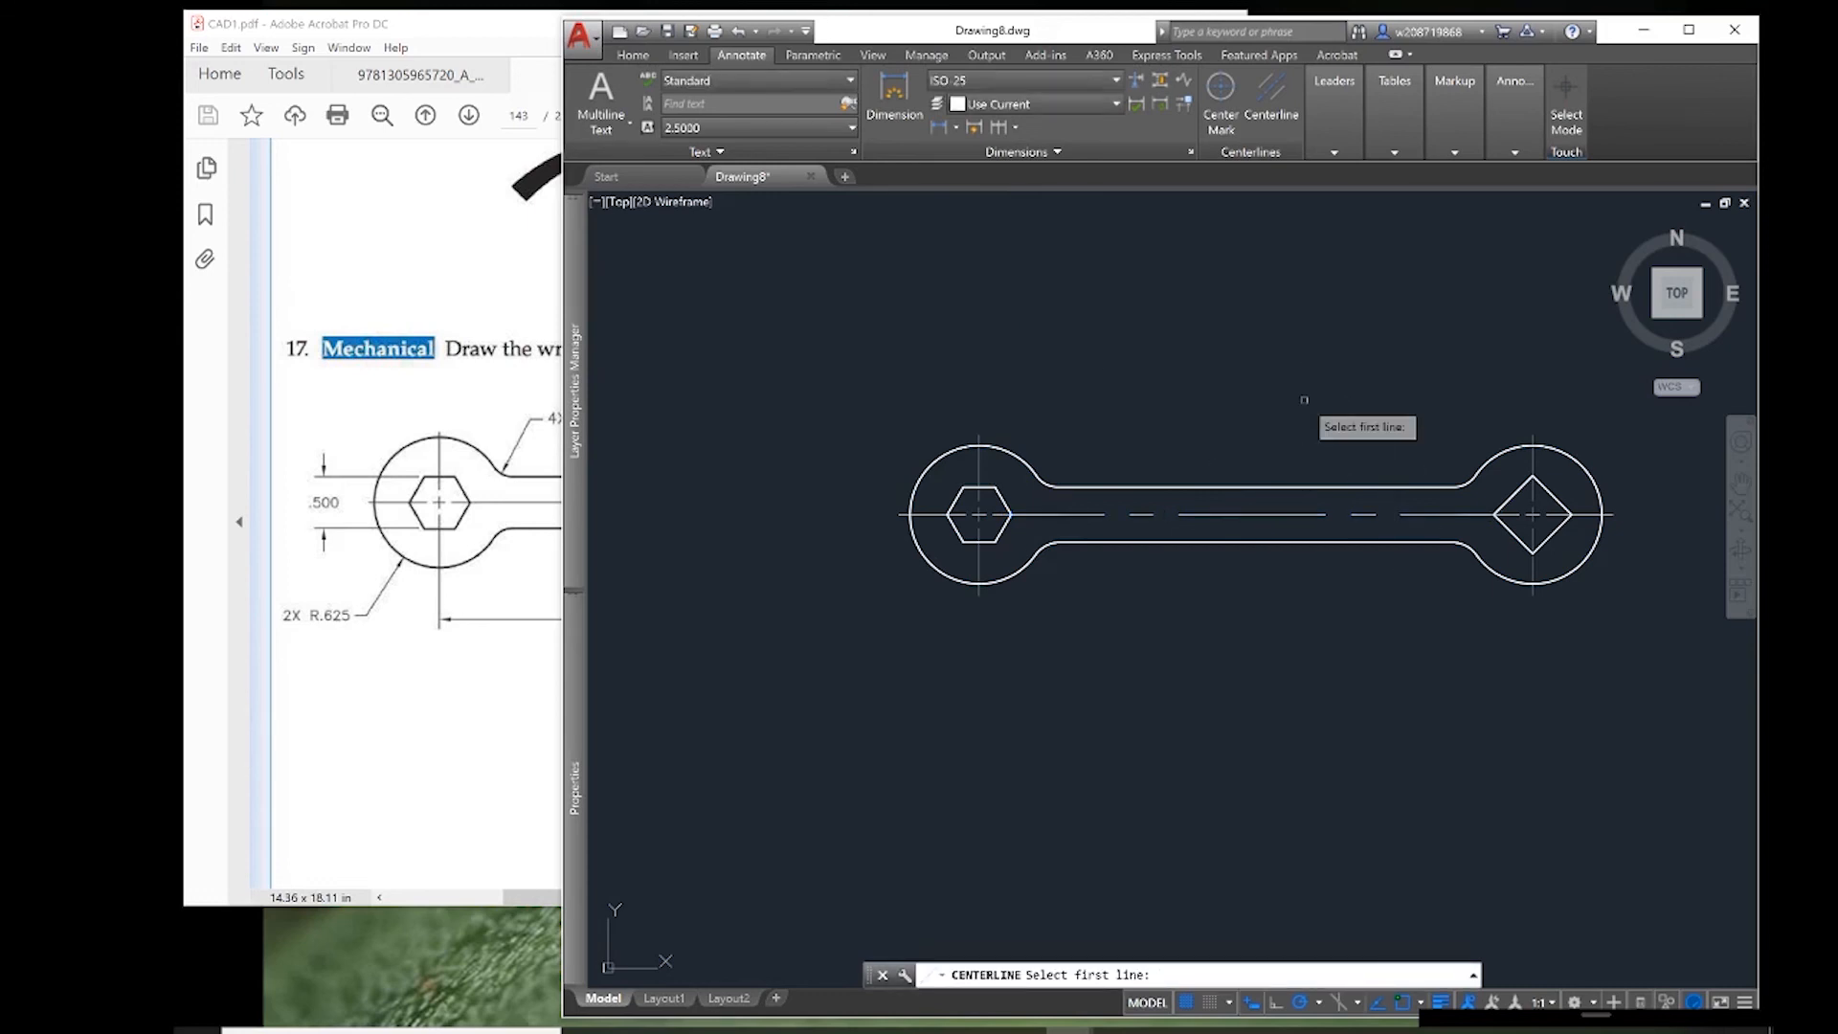
- Dimension the distance between the two head centers below the wrench and the hexagon's height beside the left head
{"action": "left_click", "coordinate": [497, 590]}
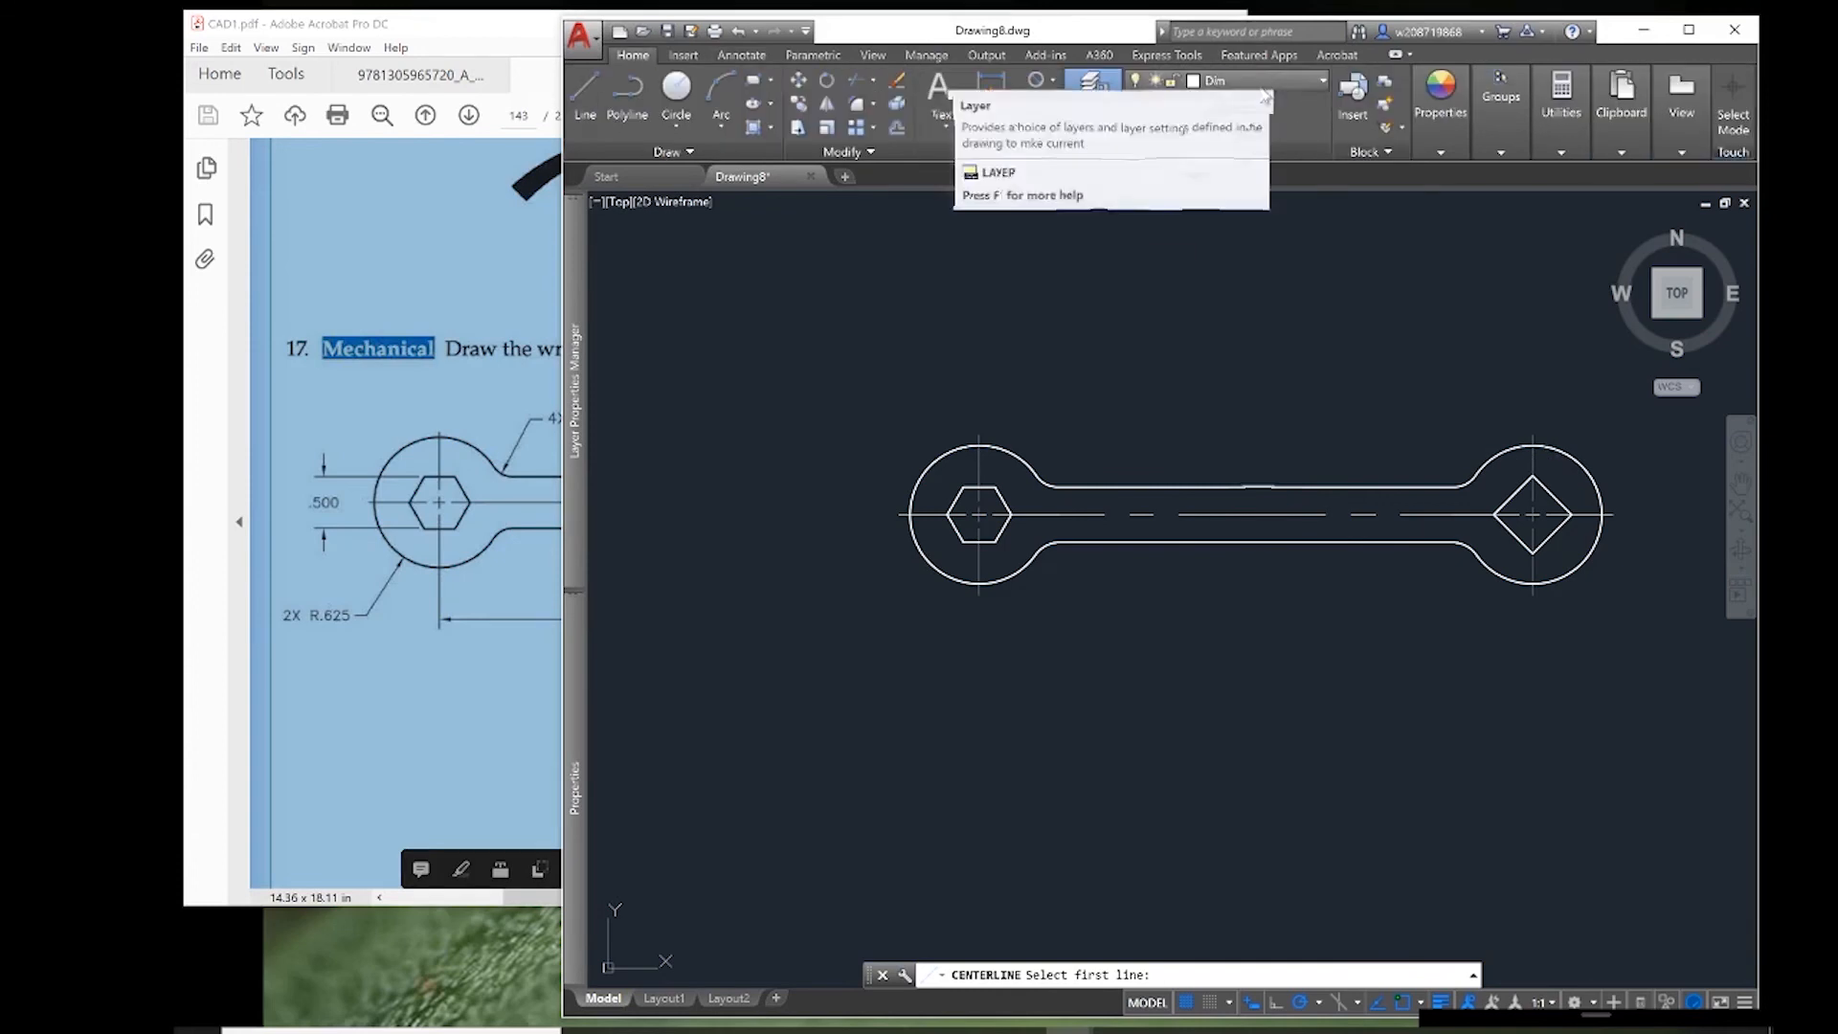
{"action": "left_click", "coordinate": [978, 514]}
{"action": "left_click", "coordinate": [1532, 514]}
{"action": "left_click", "coordinate": [1255, 664]}
{"action": "left_click", "coordinate": [962, 487]}
{"action": "left_click", "coordinate": [962, 541]}
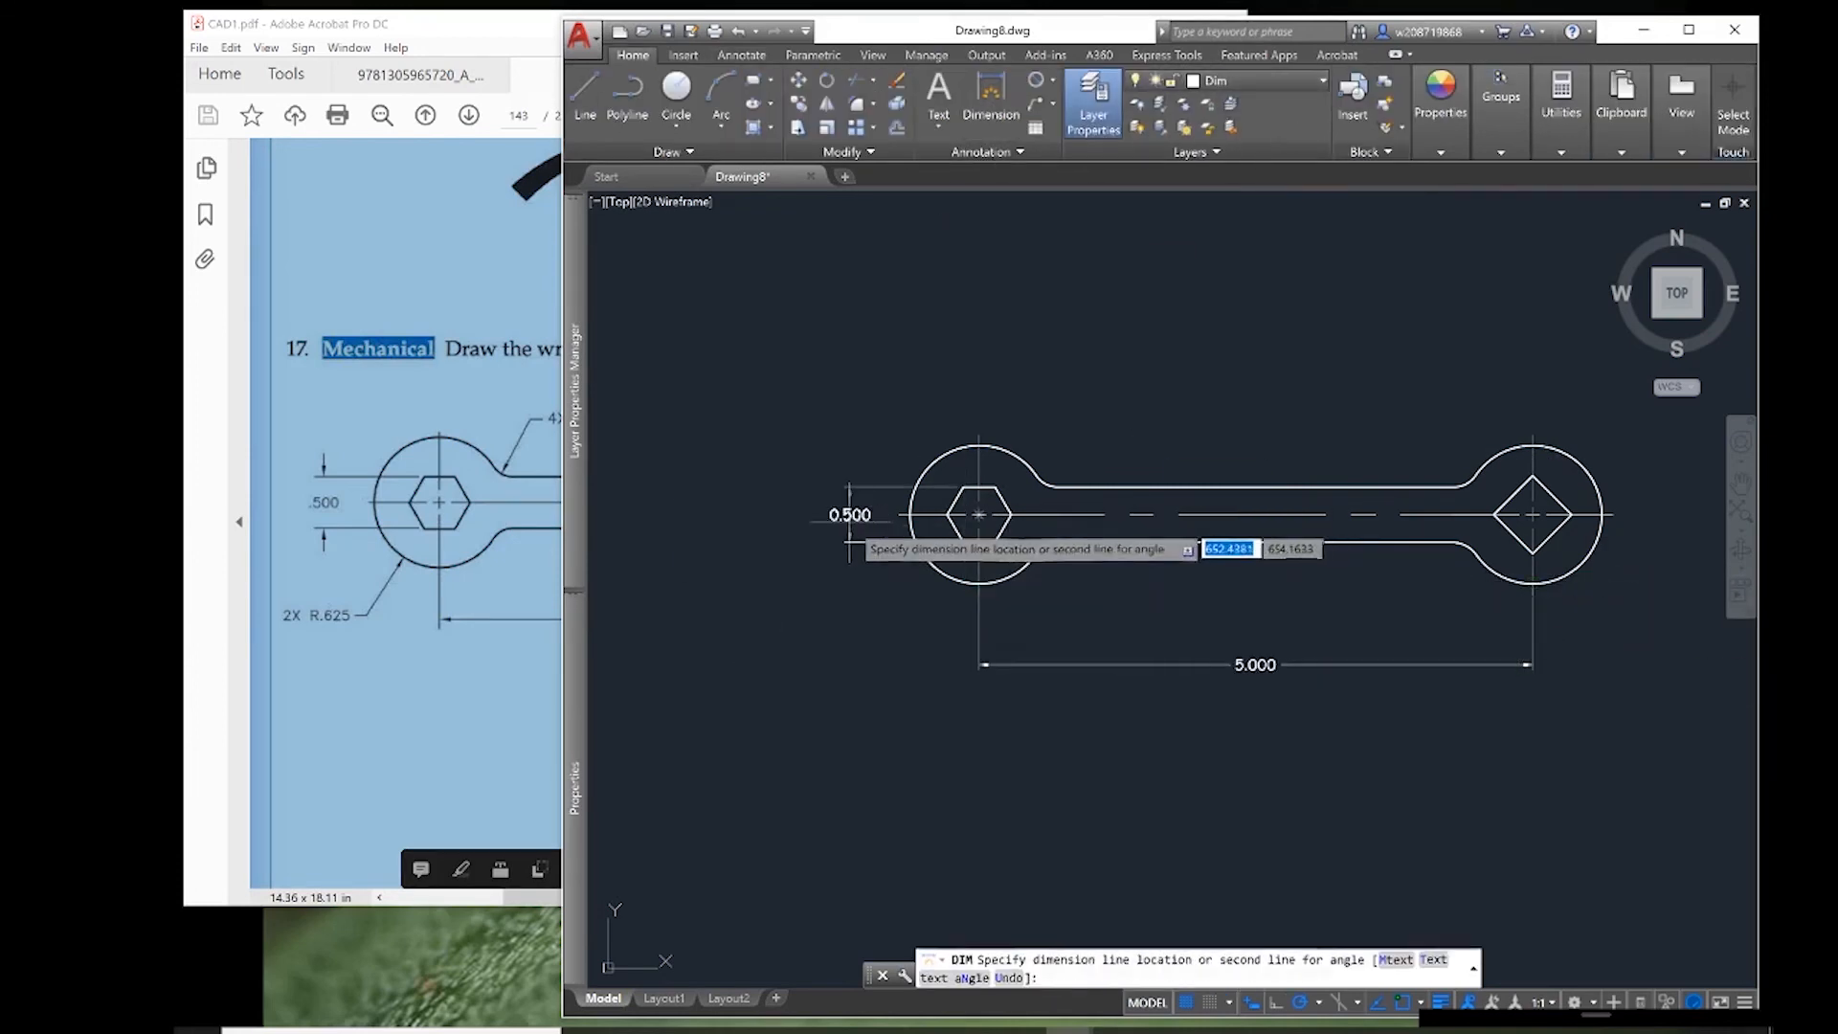
{"action": "left_click", "coordinate": [849, 526]}
- Add an aligned dimension to the diamond's upper-right side and dimension the handle's width at its middle
{"action": "left_click", "coordinate": [1532, 475]}
{"action": "left_click", "coordinate": [1570, 513]}
{"action": "left_click", "coordinate": [1617, 457]}
{"action": "left_click", "coordinate": [1254, 542]}
{"action": "left_click", "coordinate": [1255, 488]}
{"action": "left_click", "coordinate": [1255, 514]}
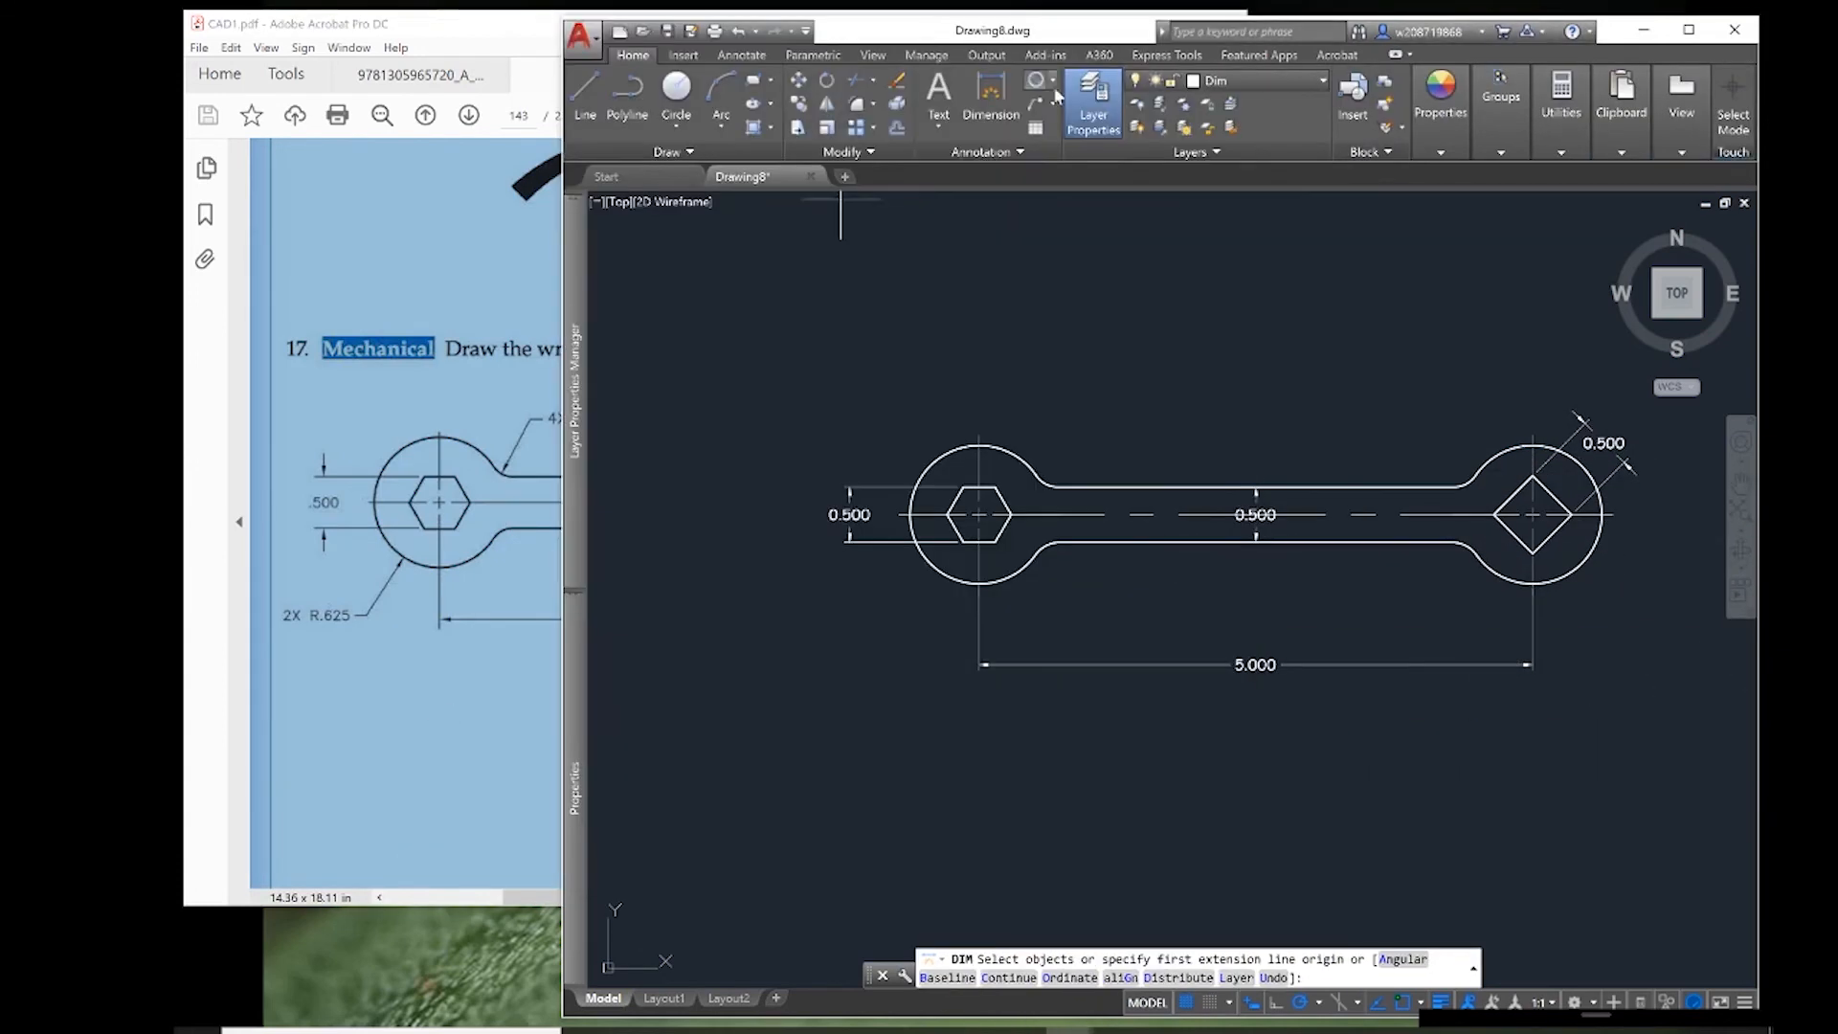
- Add a radius dimension to the upper fillet where the left head meets the handle
{"action": "left_click", "coordinate": [1040, 475]}
{"action": "left_click", "coordinate": [1051, 465]}
{"action": "key", "text": "Escape"}
{"action": "left_click", "coordinate": [1035, 80]}
{"action": "scroll", "coordinate": [1048, 465], "scroll_direction": "up", "scroll_amount": 5}
{"action": "left_click", "coordinate": [1030, 501]}
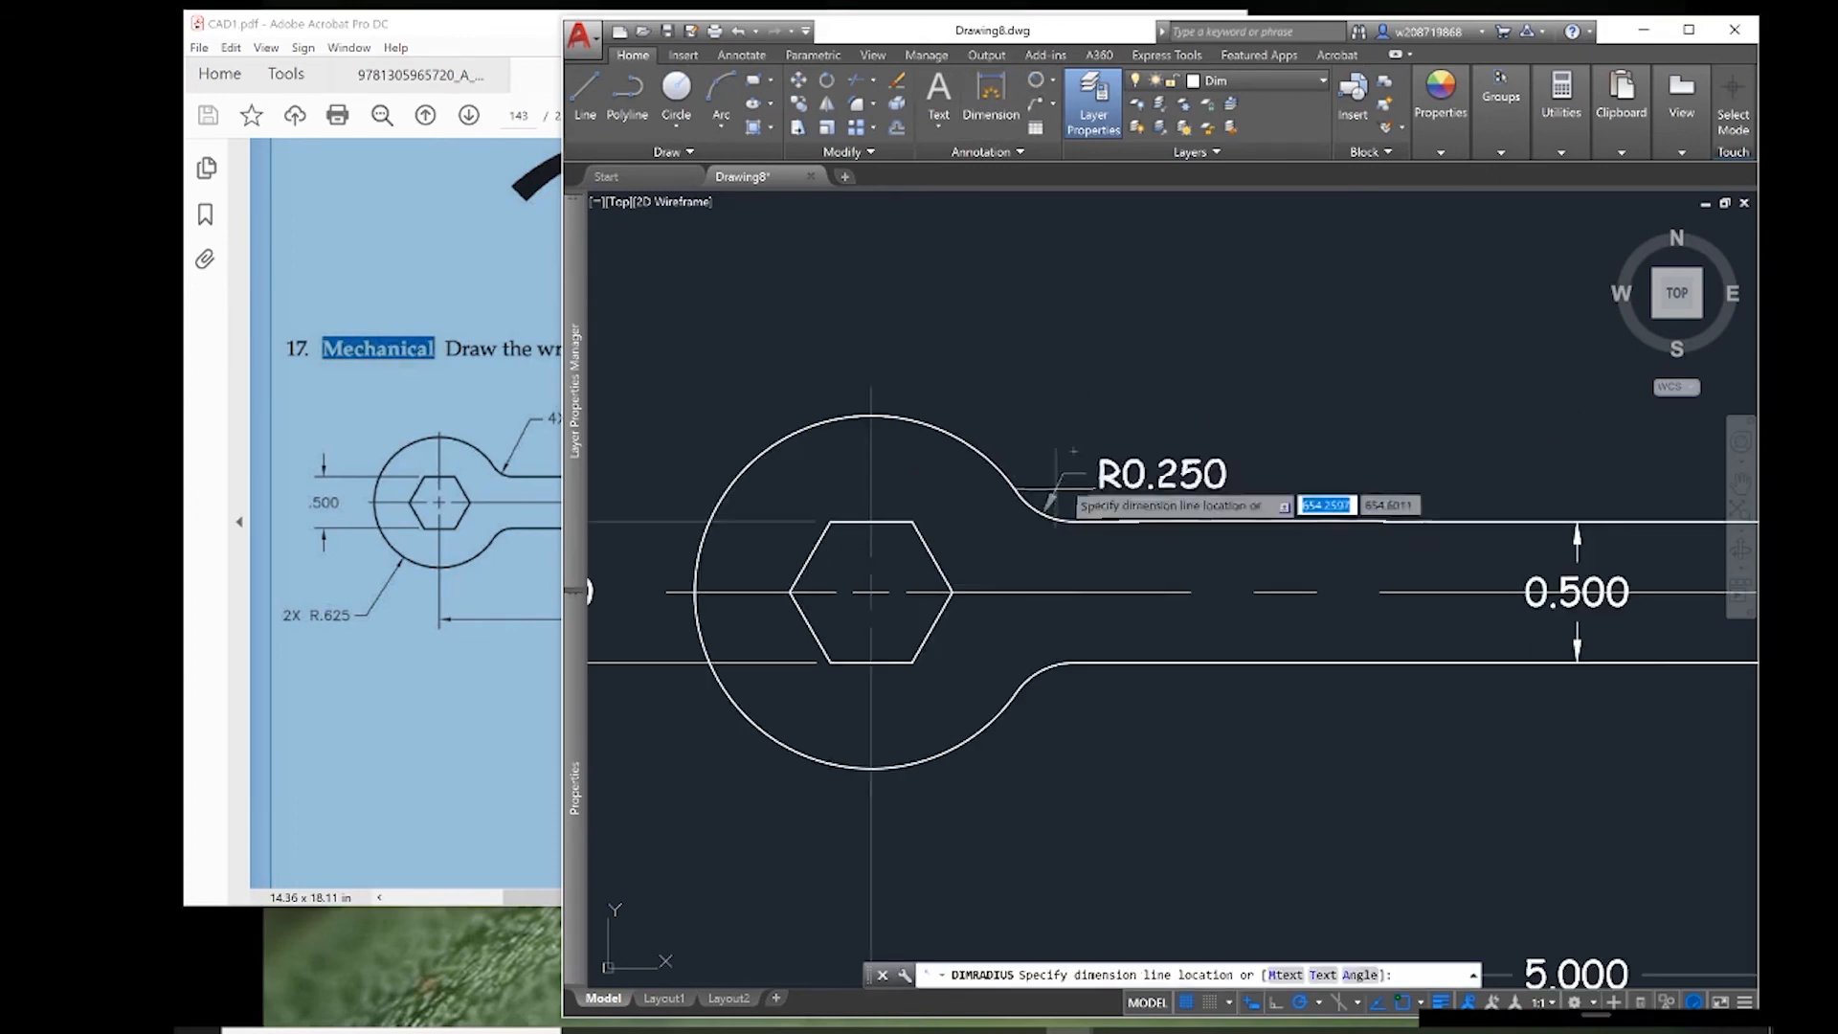
{"action": "left_click", "coordinate": [1059, 468]}
- Add a radius dimension to the left head's outer arc, placed below and left of the head
{"action": "middle_click_drag", "start_coordinate": [957, 469], "coordinate": [1241, 251]}
{"action": "left_click", "coordinate": [1058, 521]}
{"action": "left_click", "coordinate": [968, 661]}
- Modify the ISO-25 dimension style to suppress leading zeros in the dimension values
{"action": "scroll", "coordinate": [670, 540], "scroll_direction": "down", "scroll_amount": 5}
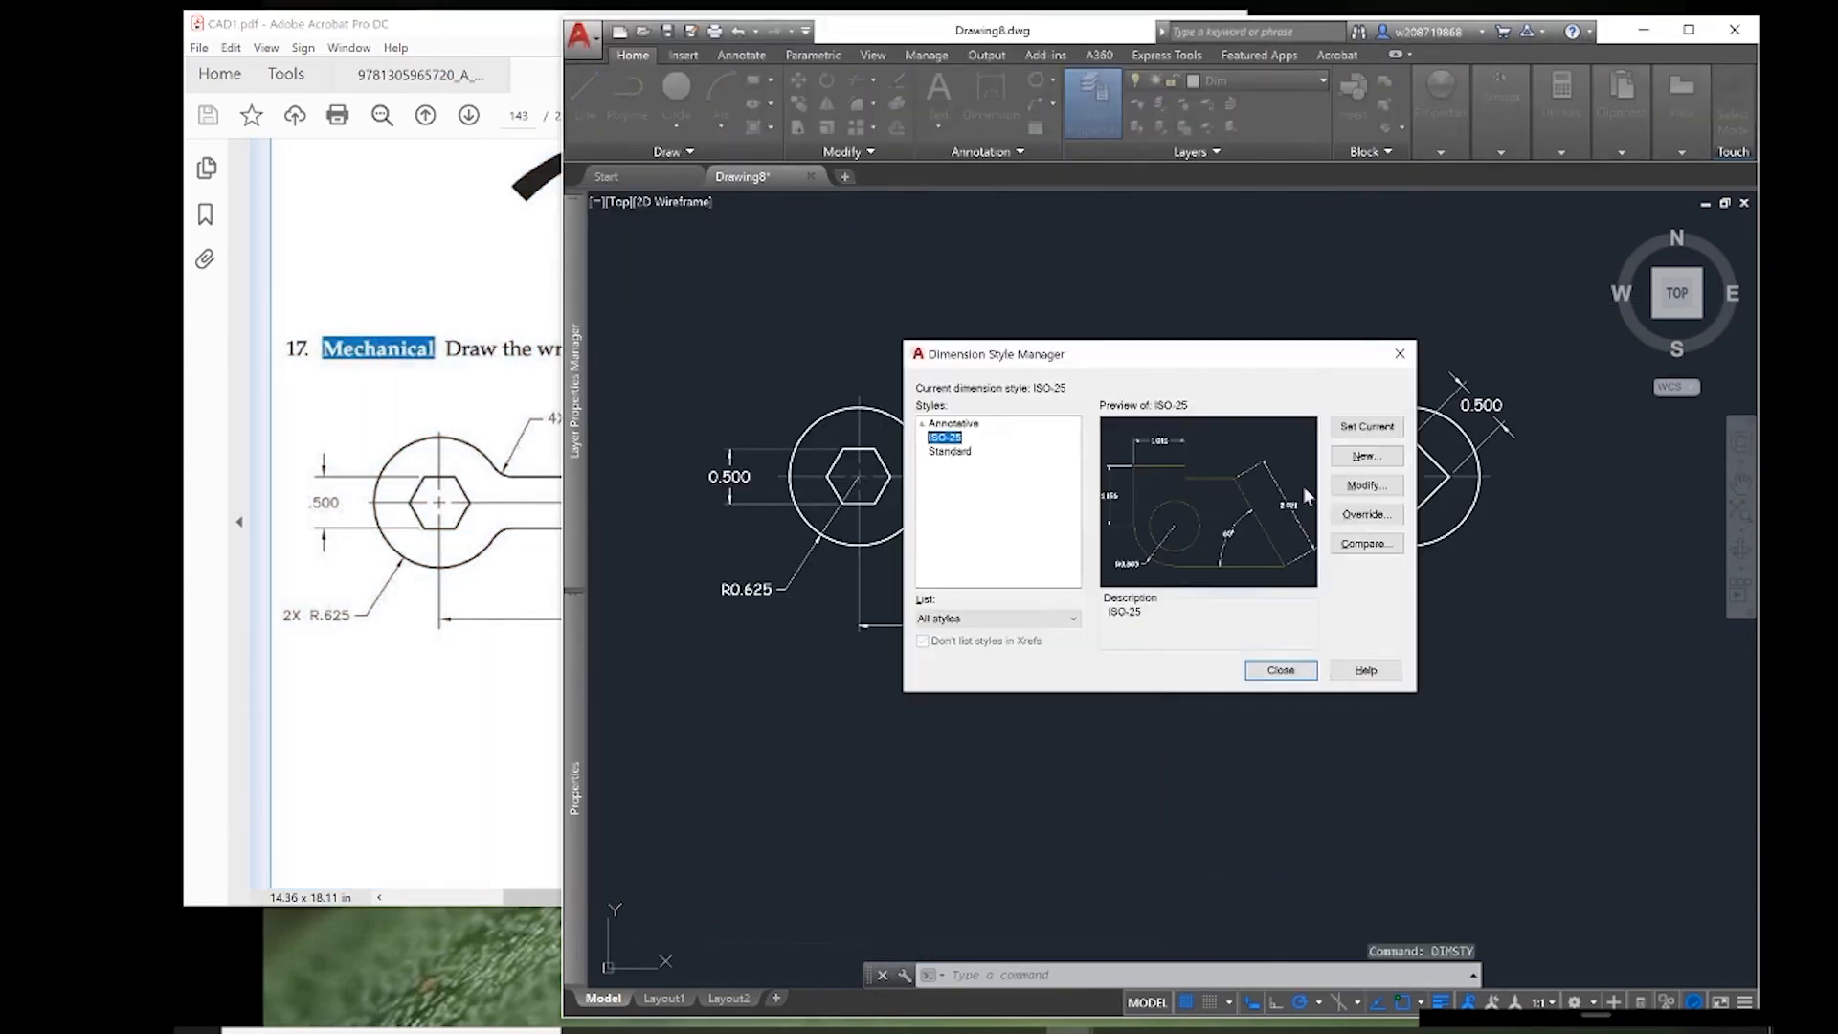
{"action": "left_click", "coordinate": [1367, 484]}
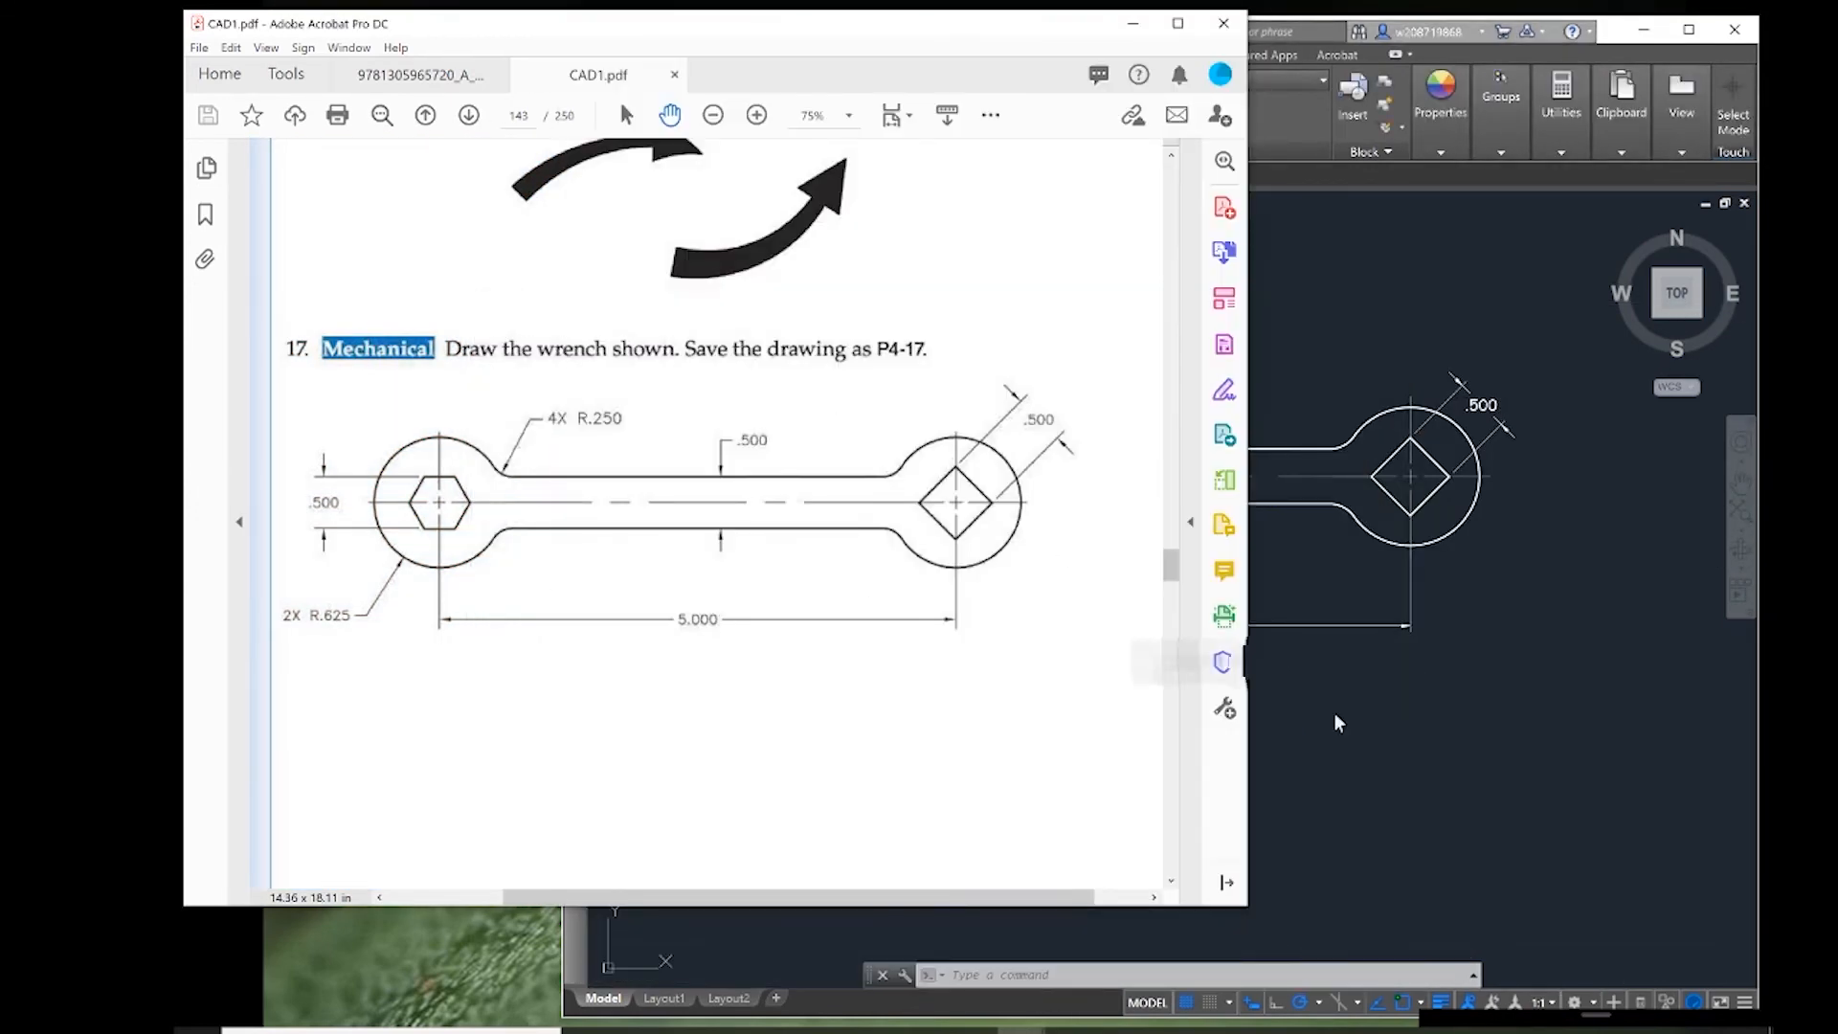
{"action": "left_click", "coordinate": [1337, 756]}
- Prefix the fillet radius dimension with 4X and the left head's radius dimension with 2X
{"action": "double_click", "coordinate": [959, 431]}
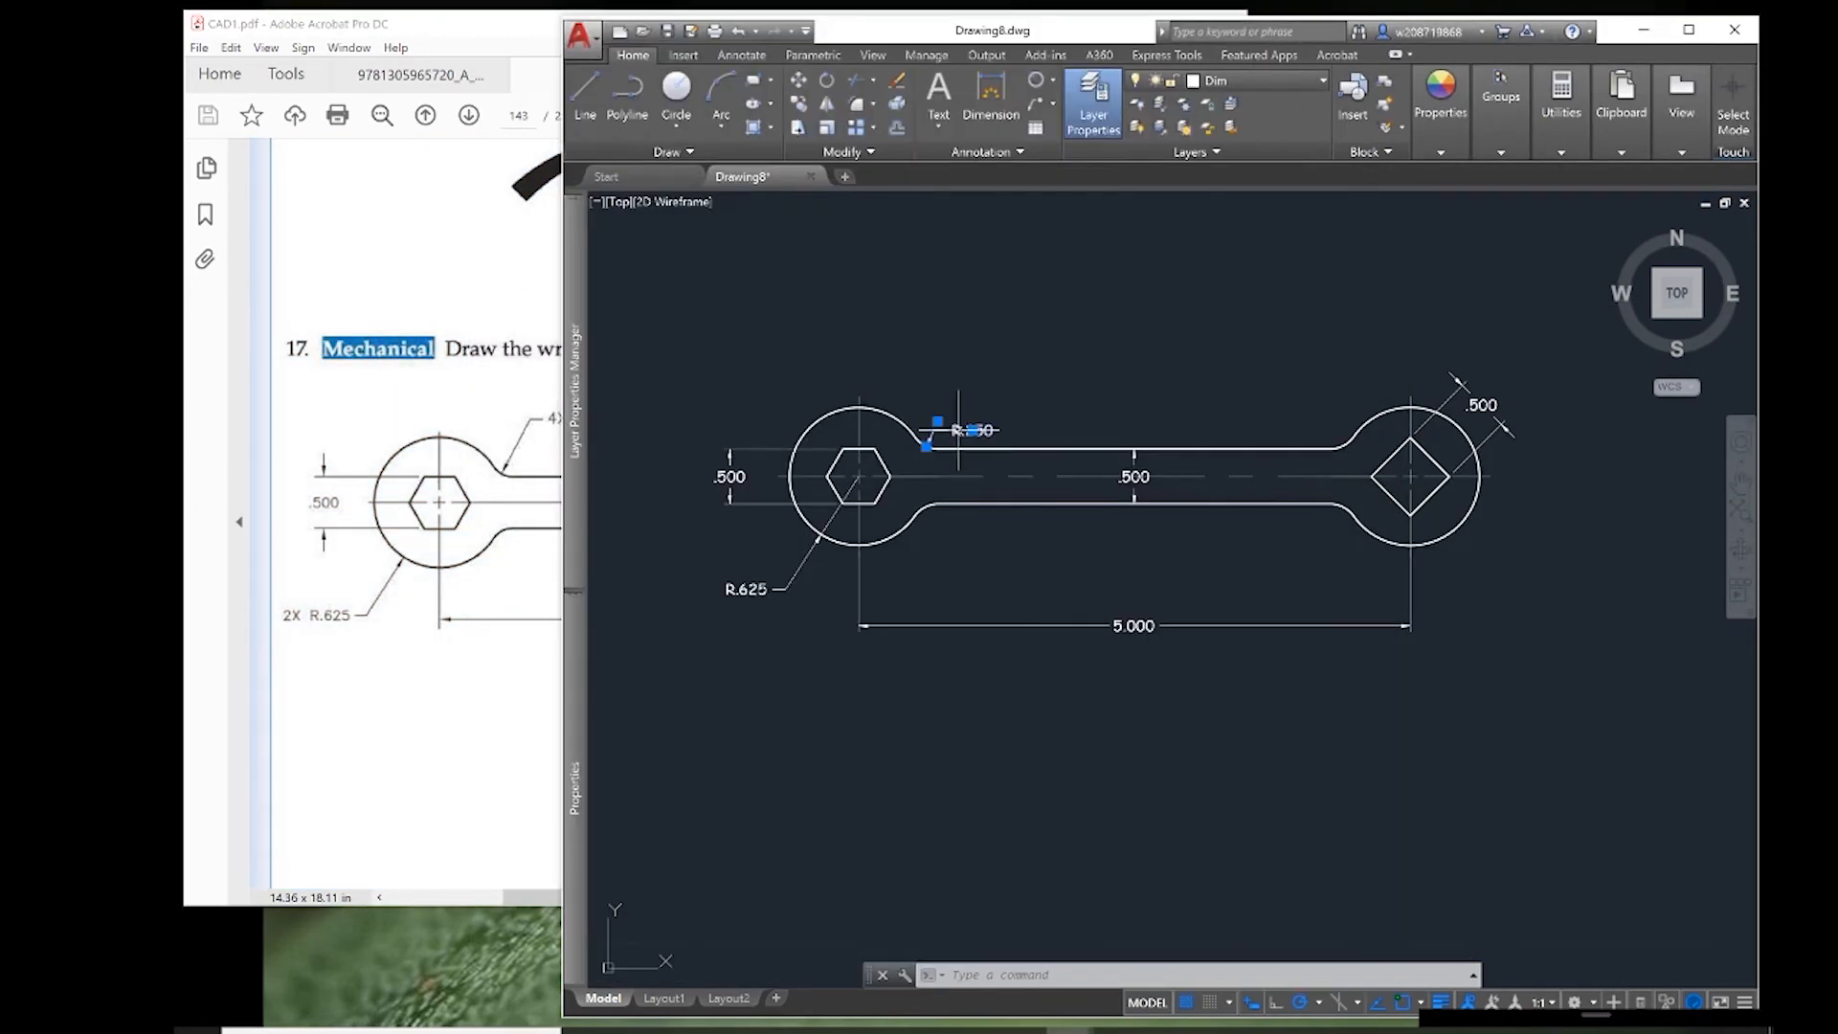
{"action": "type", "text": "4X"}
{"action": "left_click", "coordinate": [1169, 483]}
{"action": "left_click", "coordinate": [755, 592]}
{"action": "type", "text": "2X"}
{"action": "left_click", "coordinate": [737, 721]}
{"action": "key", "text": "Escape"}
- Flip the arrowheads of the hexagon's height dimension to the outside of its extension lines
{"action": "left_click", "coordinate": [730, 458]}
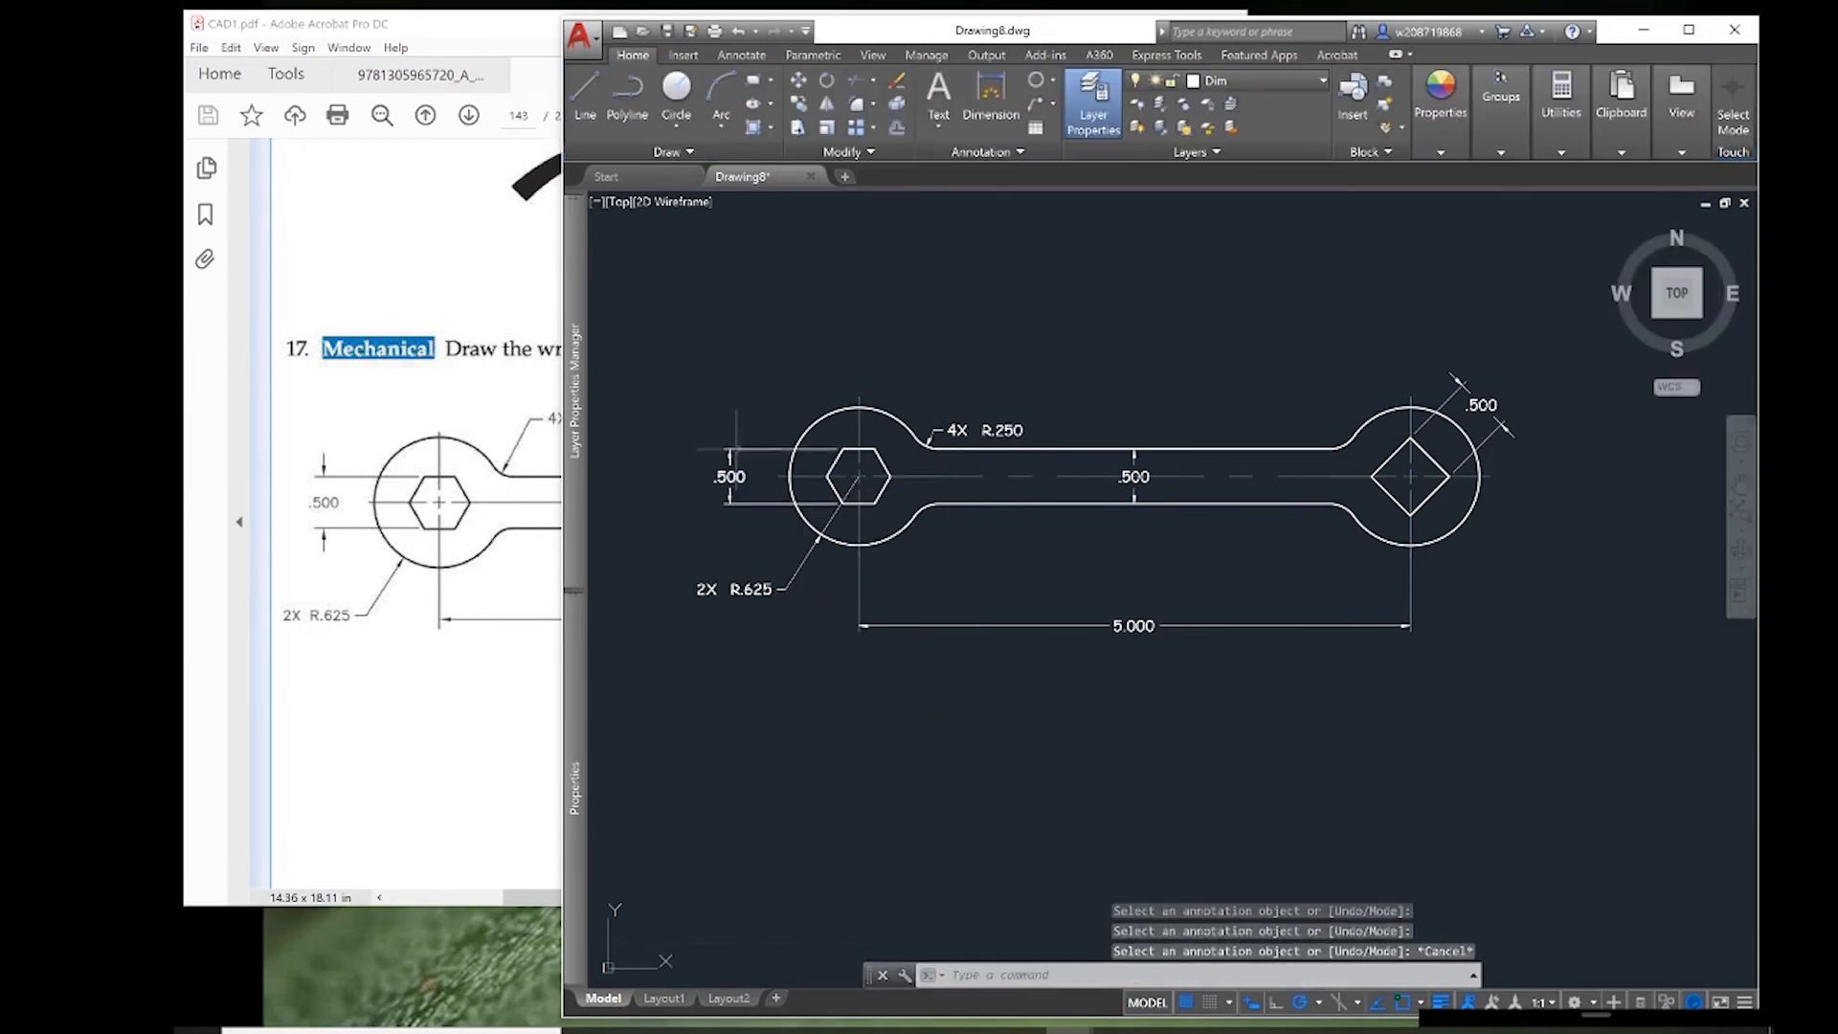
{"action": "scroll", "coordinate": [731, 451], "scroll_direction": "up", "scroll_amount": 5}
{"action": "mouse_move", "coordinate": [730, 440]}
{"action": "left_click", "coordinate": [762, 520]}
- Explode the hexagon's height dimension, the 4X R.250 dimension and the diamond's side dimension
{"action": "scroll", "coordinate": [763, 520], "scroll_direction": "down", "scroll_amount": 5}
{"action": "scroll", "coordinate": [1543, 449], "scroll_direction": "down", "scroll_amount": 5}
{"action": "left_click", "coordinate": [894, 490]}
{"action": "left_click", "coordinate": [1390, 464]}
{"action": "type", "text": "x"}
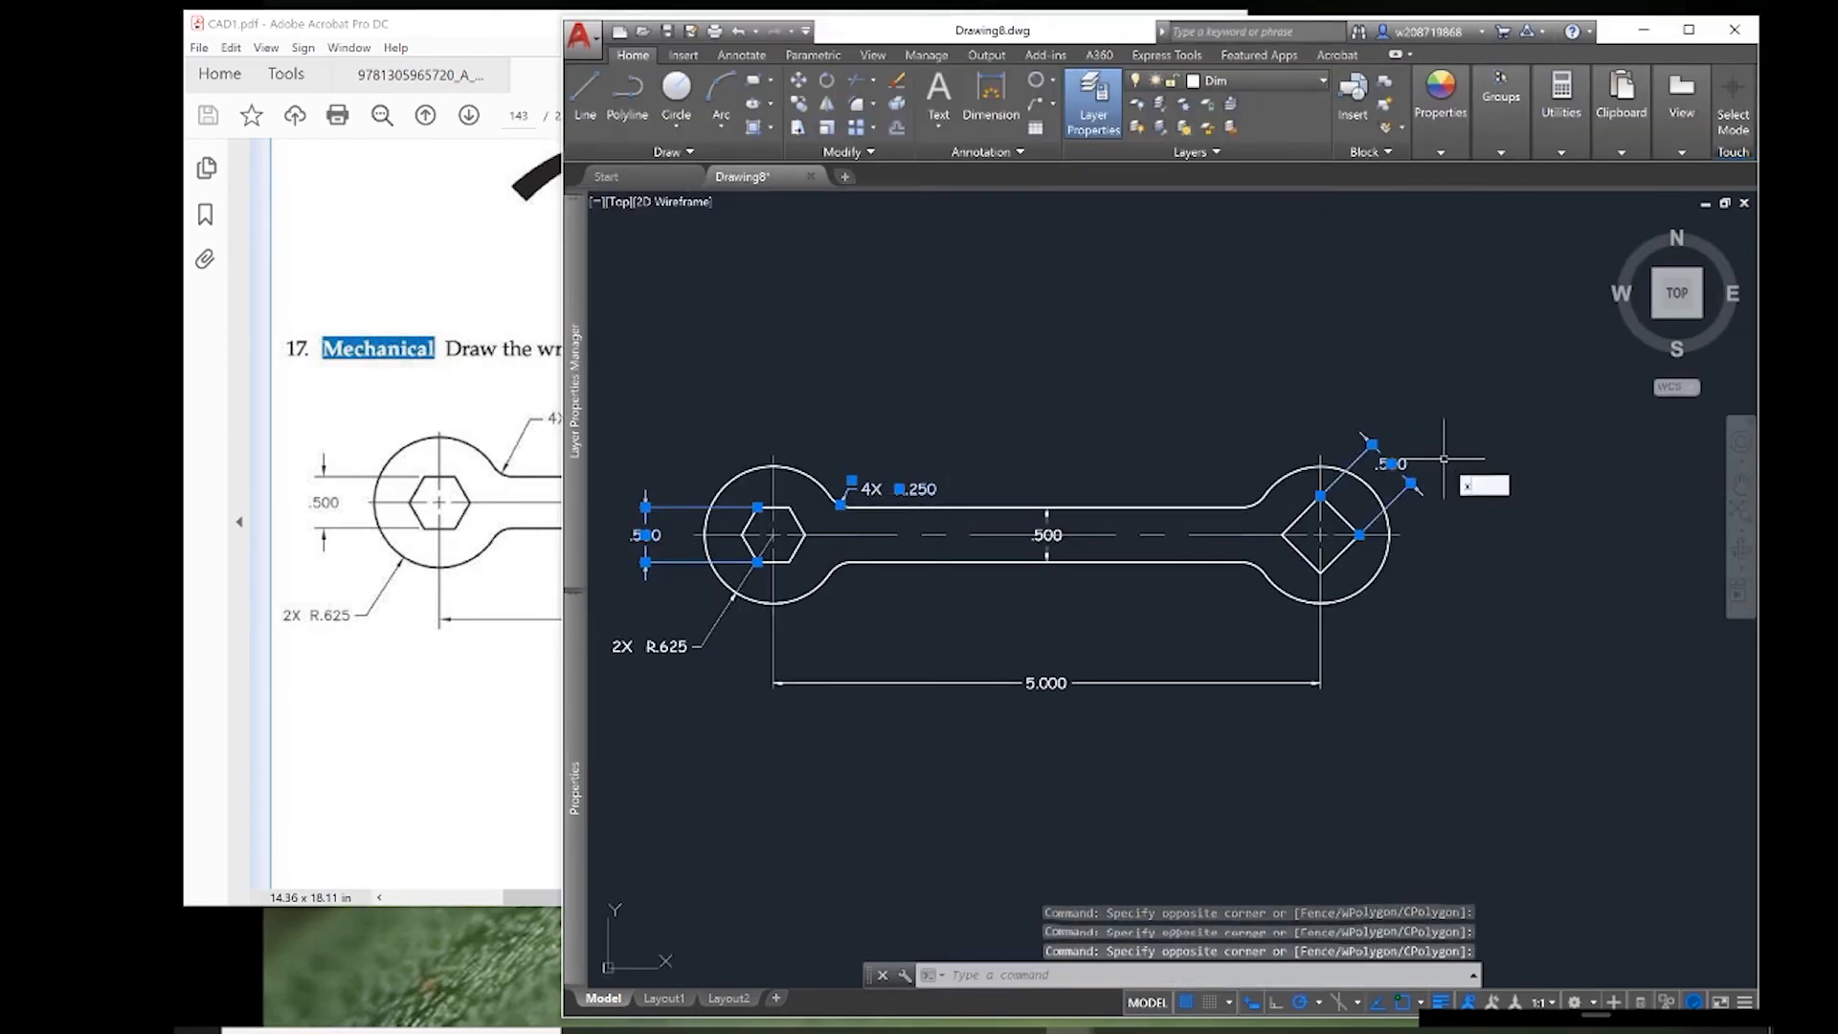
{"action": "key", "text": "Return"}
- Erase the inner dimension line segments of the exploded diamond and hexagon dimensions
{"action": "scroll", "coordinate": [1443, 451], "scroll_direction": "up", "scroll_amount": 2}
{"action": "middle_click_drag", "start_coordinate": [1079, 509], "coordinate": [1333, 549]}
{"action": "left_click", "coordinate": [1541, 541]}
{"action": "middle_click_drag", "start_coordinate": [921, 558], "coordinate": [1189, 478]}
{"action": "left_click", "coordinate": [689, 571]}
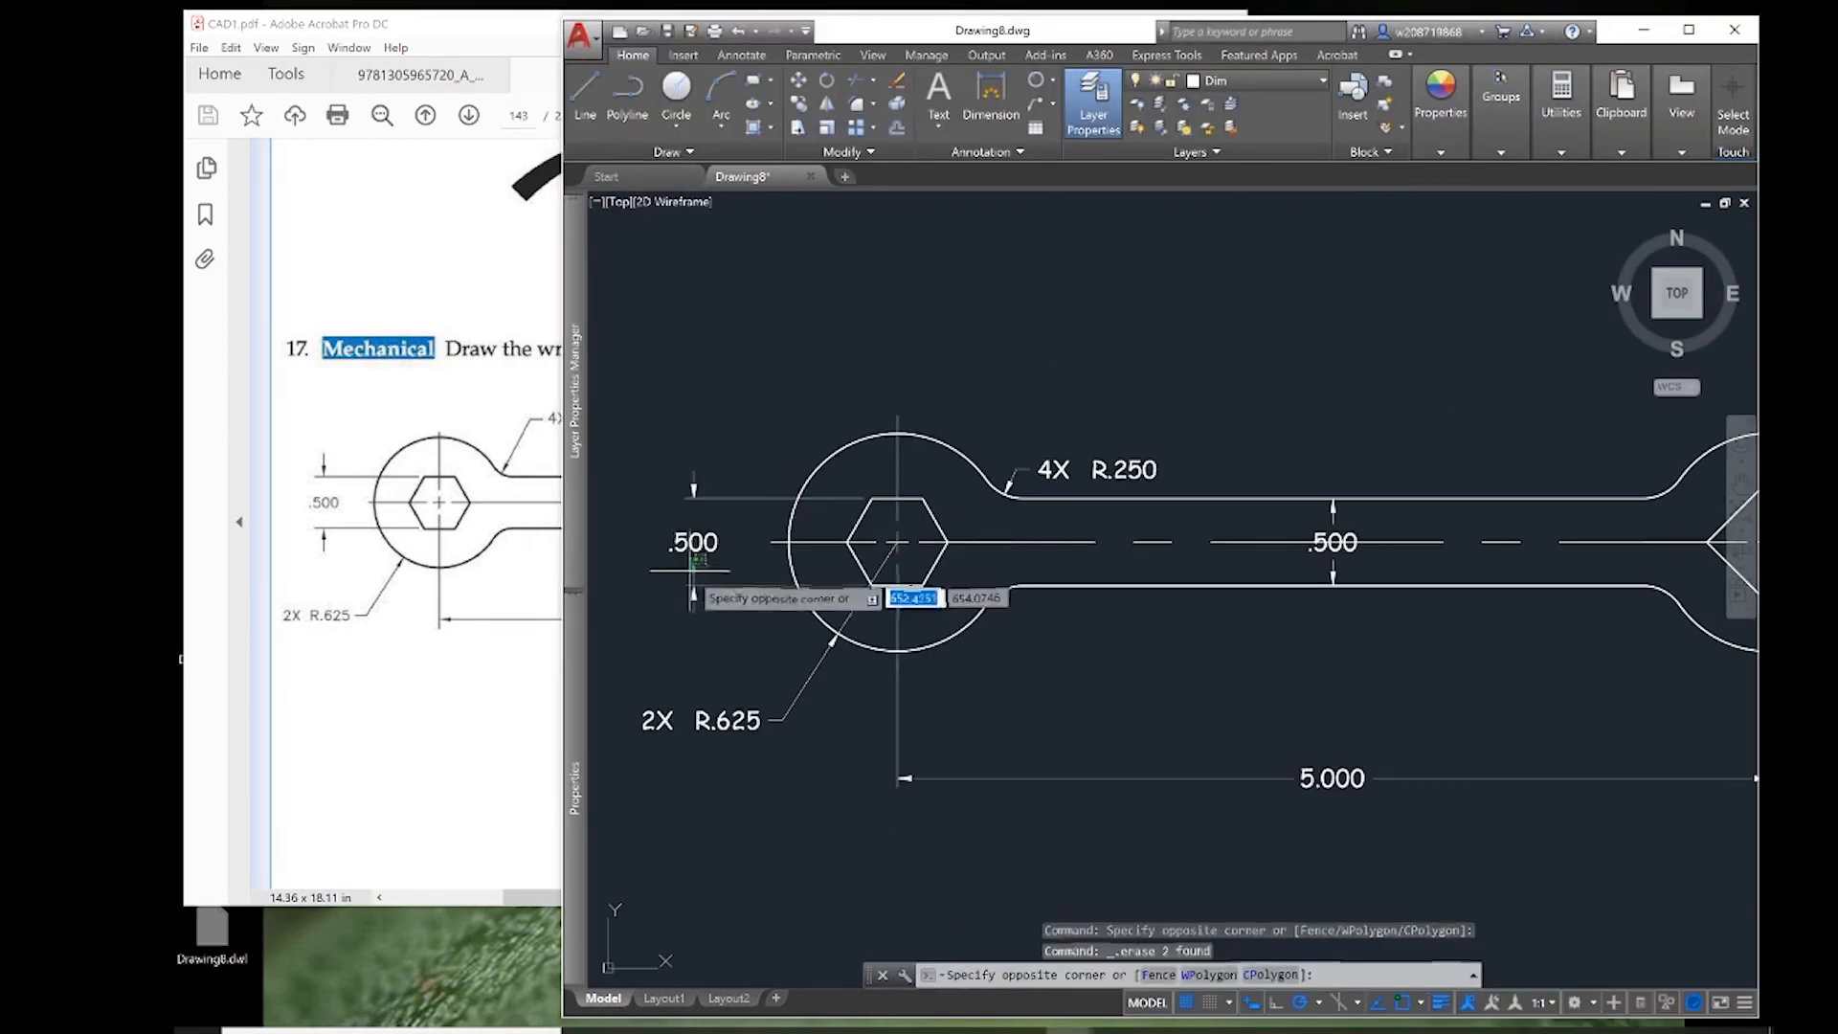
- Stretch the 4X R.250 callout up and to the right to lengthen its leader
{"action": "type", "text": "s"}
{"action": "left_click", "coordinate": [1181, 434]}
{"action": "left_click", "coordinate": [1035, 488]}
{"action": "scroll", "coordinate": [1070, 462], "scroll_direction": "up", "scroll_amount": 2}
{"action": "left_click", "coordinate": [1122, 363]}
- Explode the 2X R.625 dimension and erase its leader segment inside the left head
{"action": "scroll", "coordinate": [1039, 543], "scroll_direction": "down", "scroll_amount": 4}
{"action": "type", "text": "s"}
{"action": "scroll", "coordinate": [919, 596], "scroll_direction": "up", "scroll_amount": 4}
{"action": "left_click", "coordinate": [909, 622]}
{"action": "type", "text": "x"}
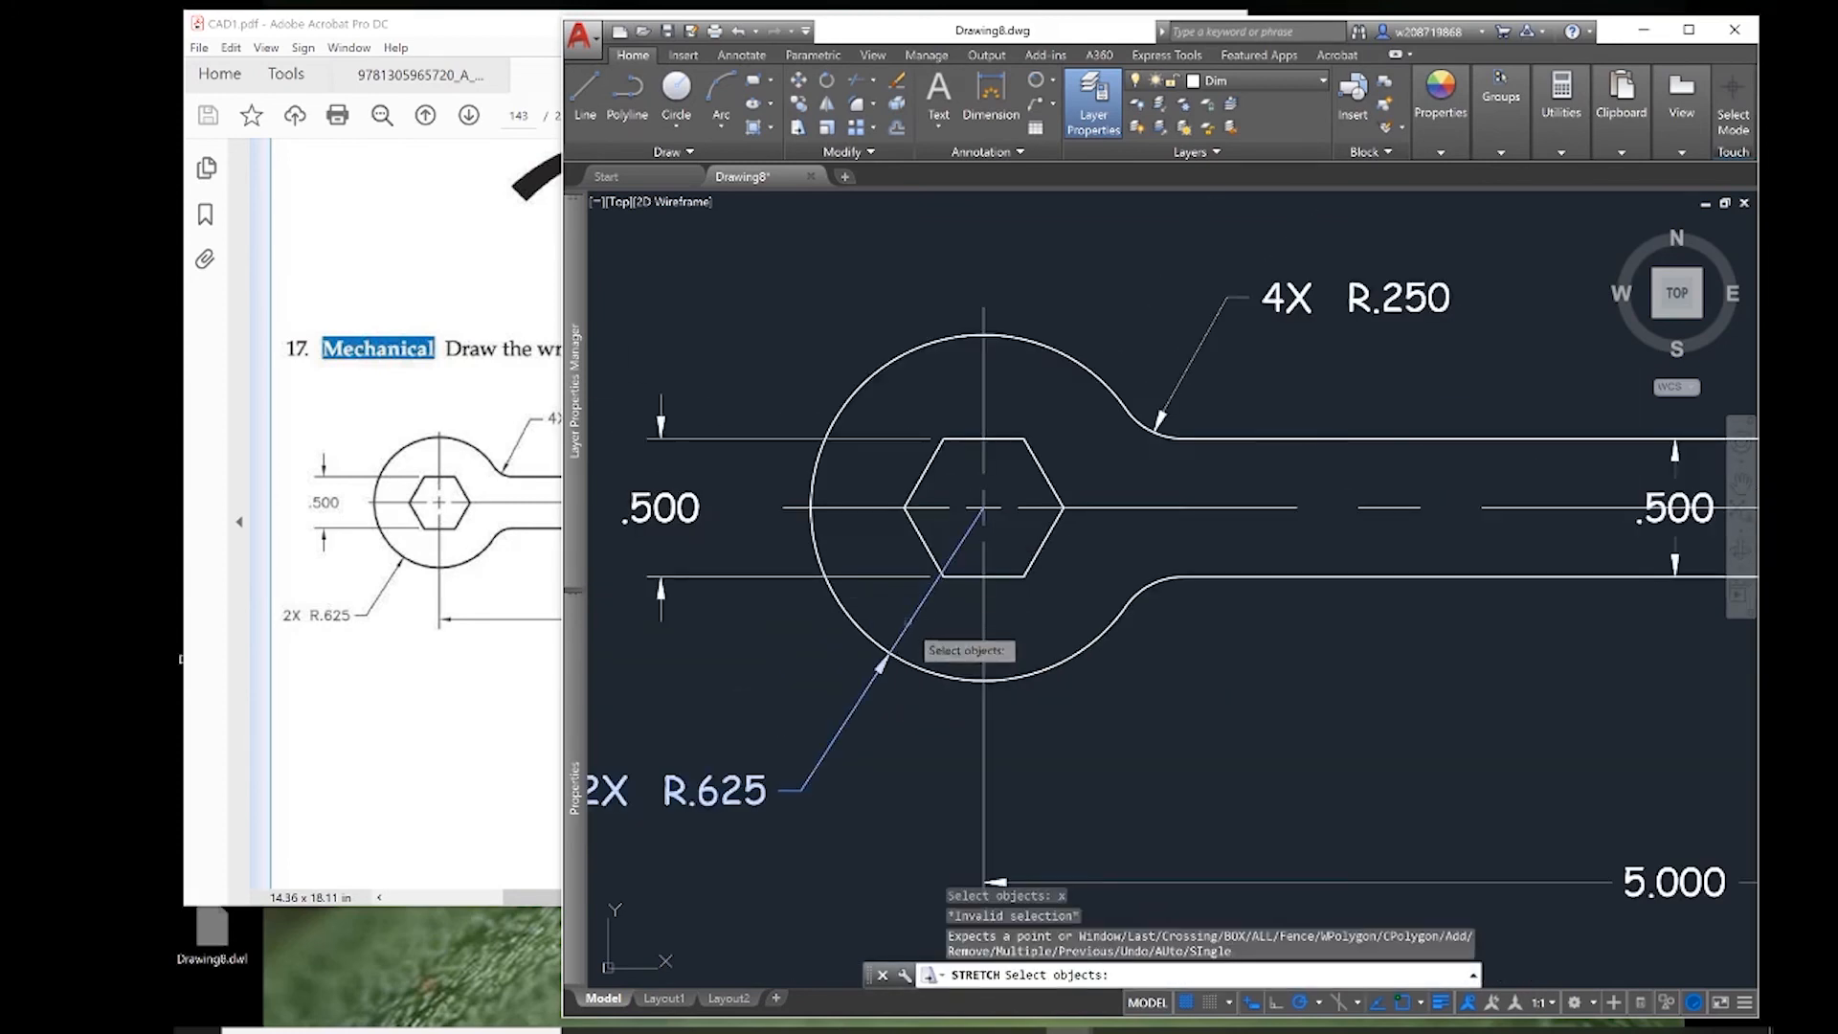
{"action": "key", "text": "Escape"}
{"action": "key", "text": "Delete"}
- Move the handle's .500 dimension text up and to the right, above the handle's upper edge
{"action": "middle_click_drag", "start_coordinate": [1673, 527], "coordinate": [1112, 593]}
{"action": "left_click", "coordinate": [1114, 592]}
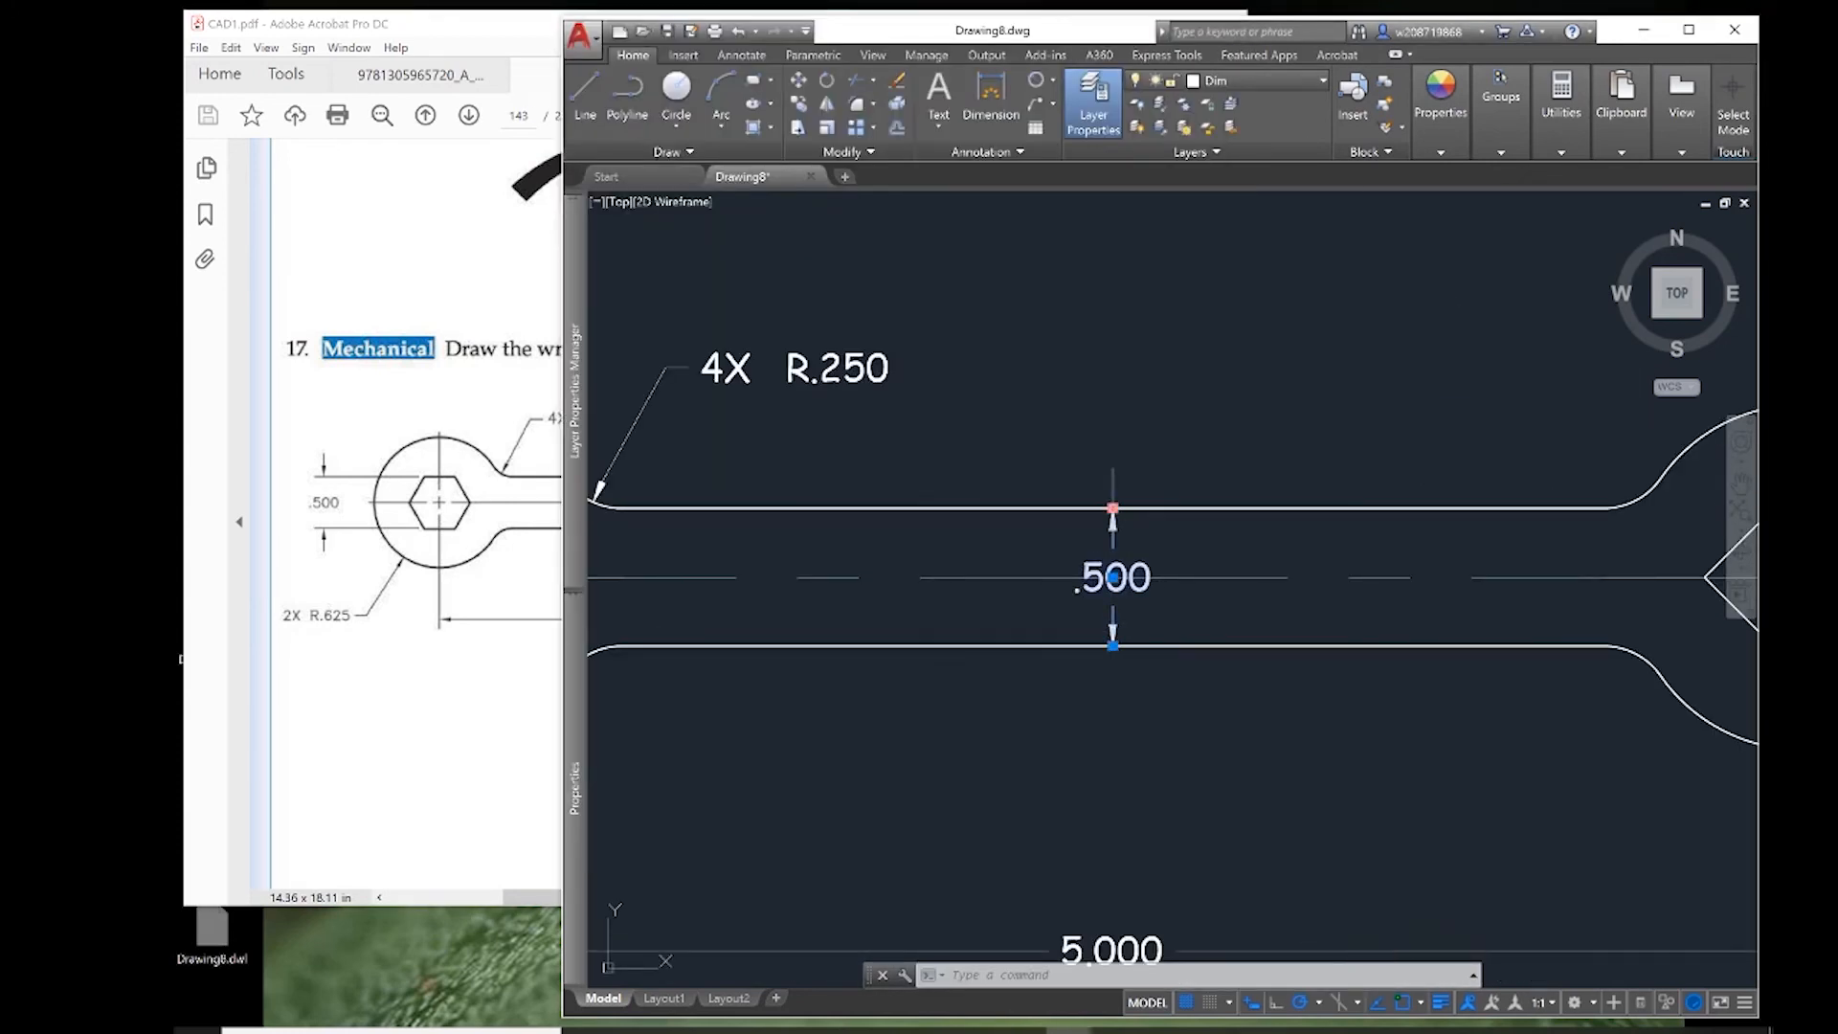
{"action": "left_click", "coordinate": [1114, 577]}
{"action": "left_click", "coordinate": [1187, 429]}
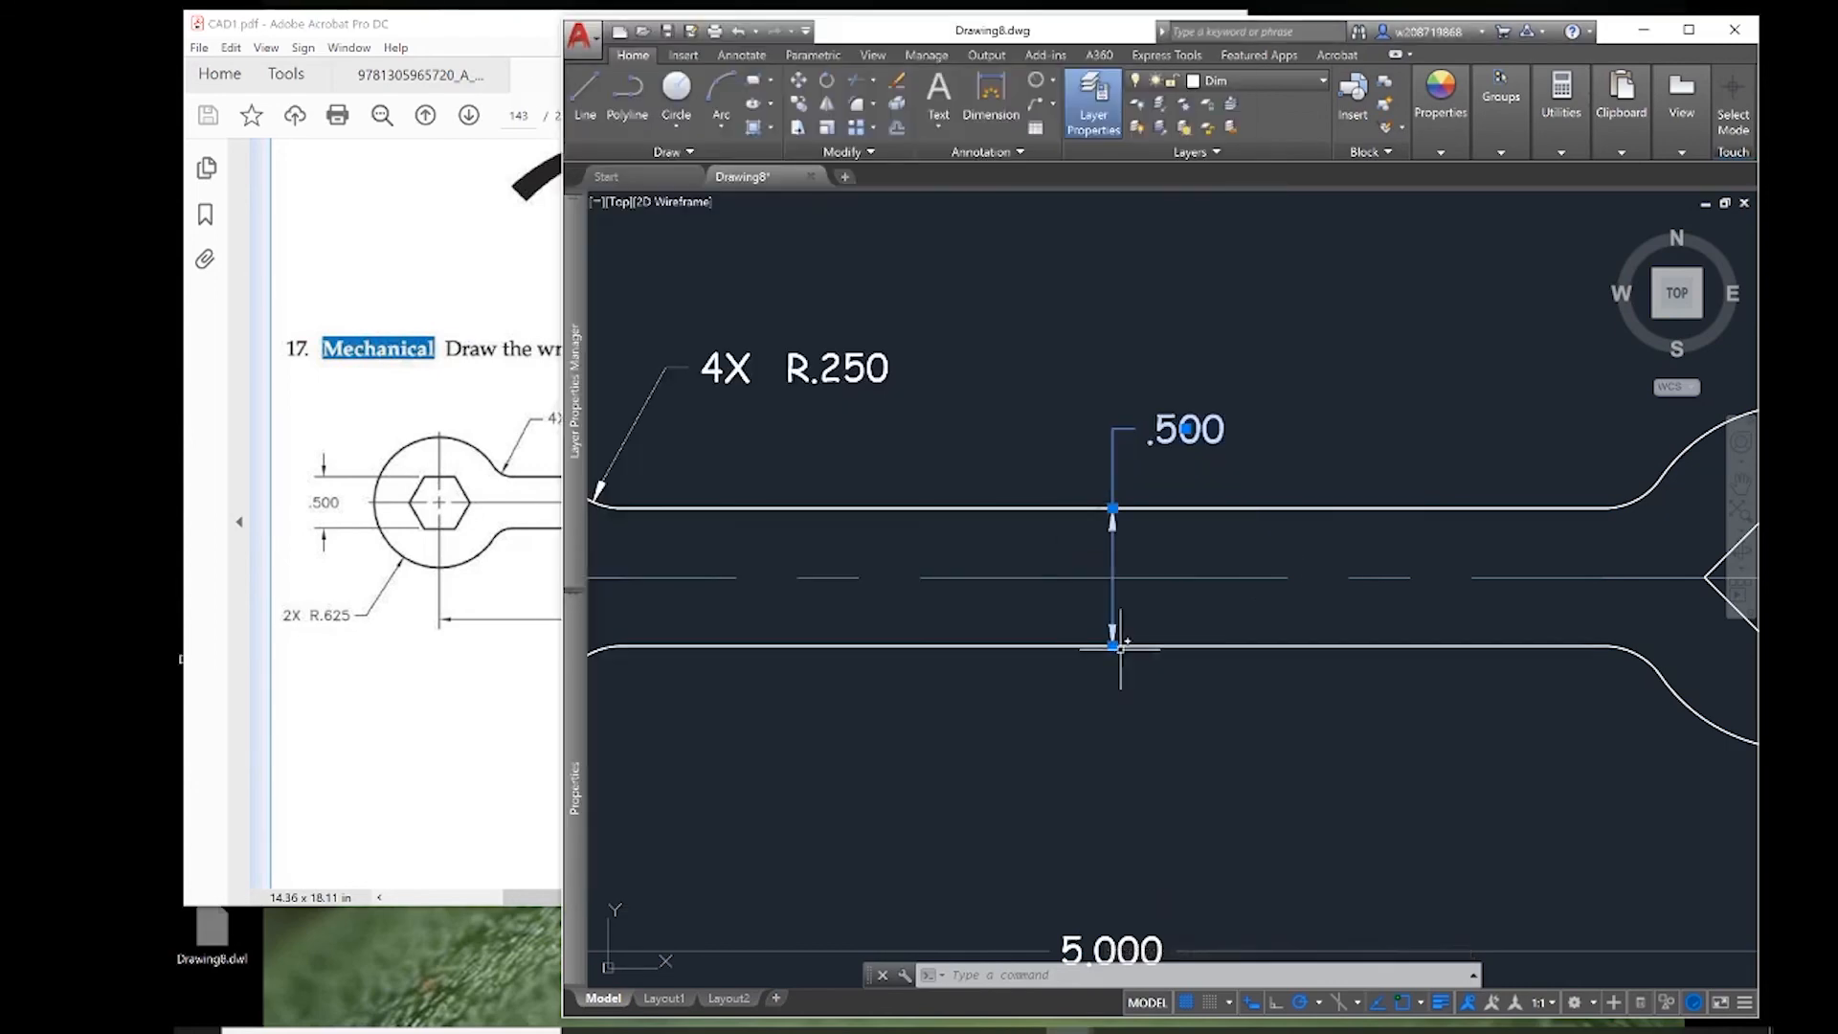
{"action": "key", "text": "Escape"}
{"action": "left_click", "coordinate": [1113, 592]}
{"action": "left_click", "coordinate": [1112, 645]}
{"action": "key", "text": "Escape"}
{"action": "key", "text": "Escape"}
{"action": "left_click", "coordinate": [1112, 613]}
{"action": "scroll", "coordinate": [1110, 618], "scroll_direction": "down", "scroll_amount": 2}
{"action": "left_click", "coordinate": [1037, 714]}
{"action": "key", "text": "Escape"}
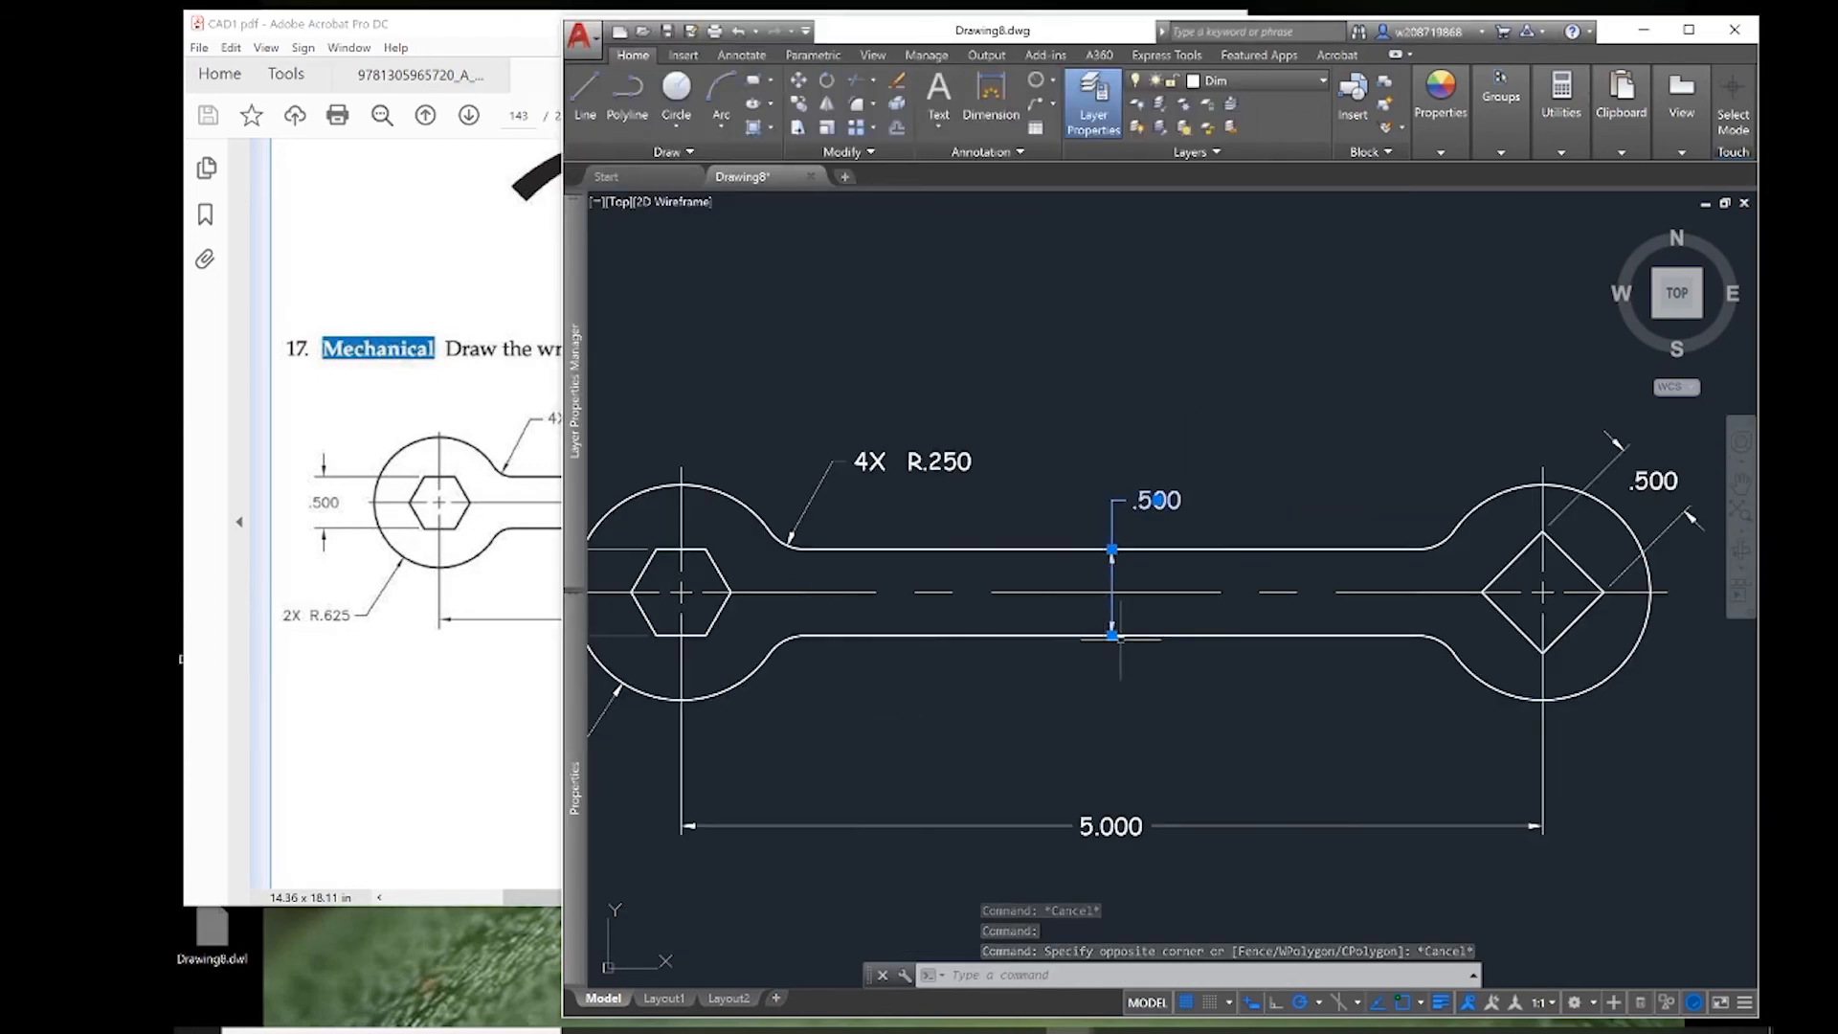
{"action": "left_click", "coordinate": [1112, 635]}
{"action": "key", "text": "Escape"}
{"action": "key", "text": "Escape"}
- Review the handle height dimension's arrow, text, units and tolerance properties
{"action": "left_click", "coordinate": [1128, 620]}
{"action": "left_click", "coordinate": [1098, 606]}
{"action": "mouse_move", "coordinate": [574, 786]}
{"action": "scroll", "coordinate": [851, 861], "scroll_direction": "down", "scroll_amount": 3}
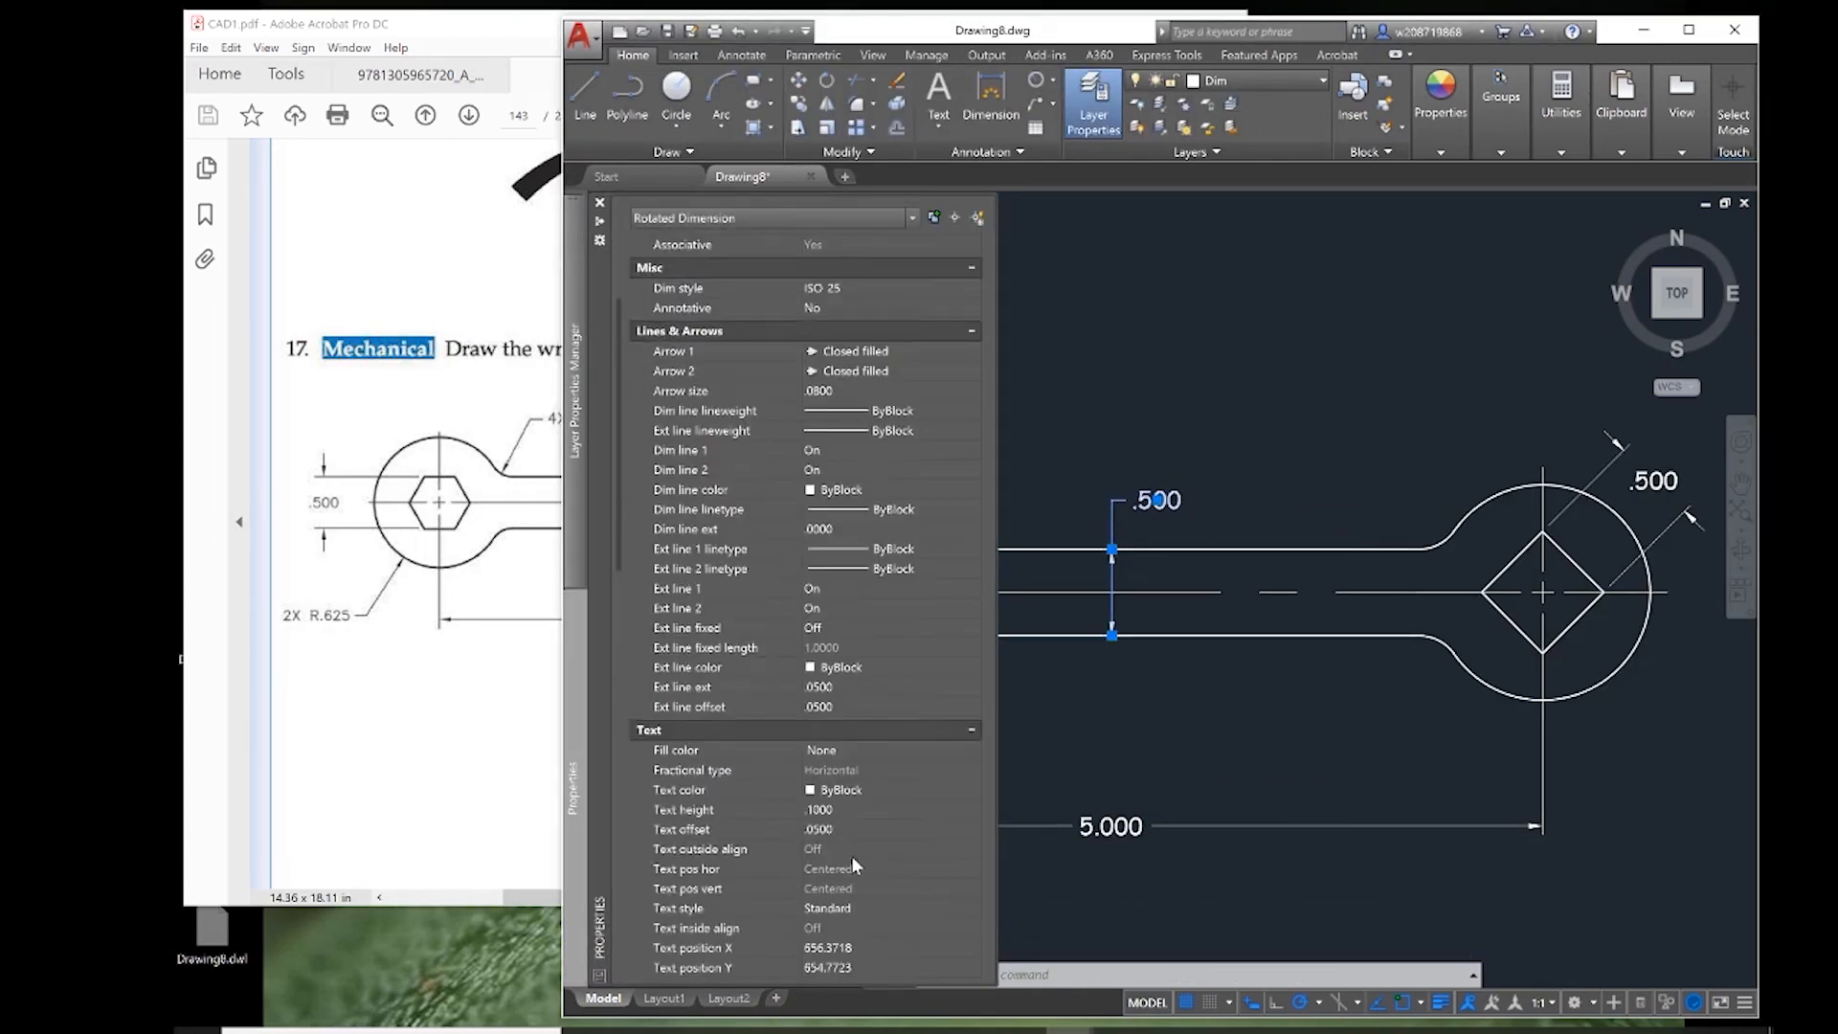
{"action": "scroll", "coordinate": [852, 861], "scroll_direction": "down", "scroll_amount": 10}
{"action": "left_click", "coordinate": [1122, 730]}
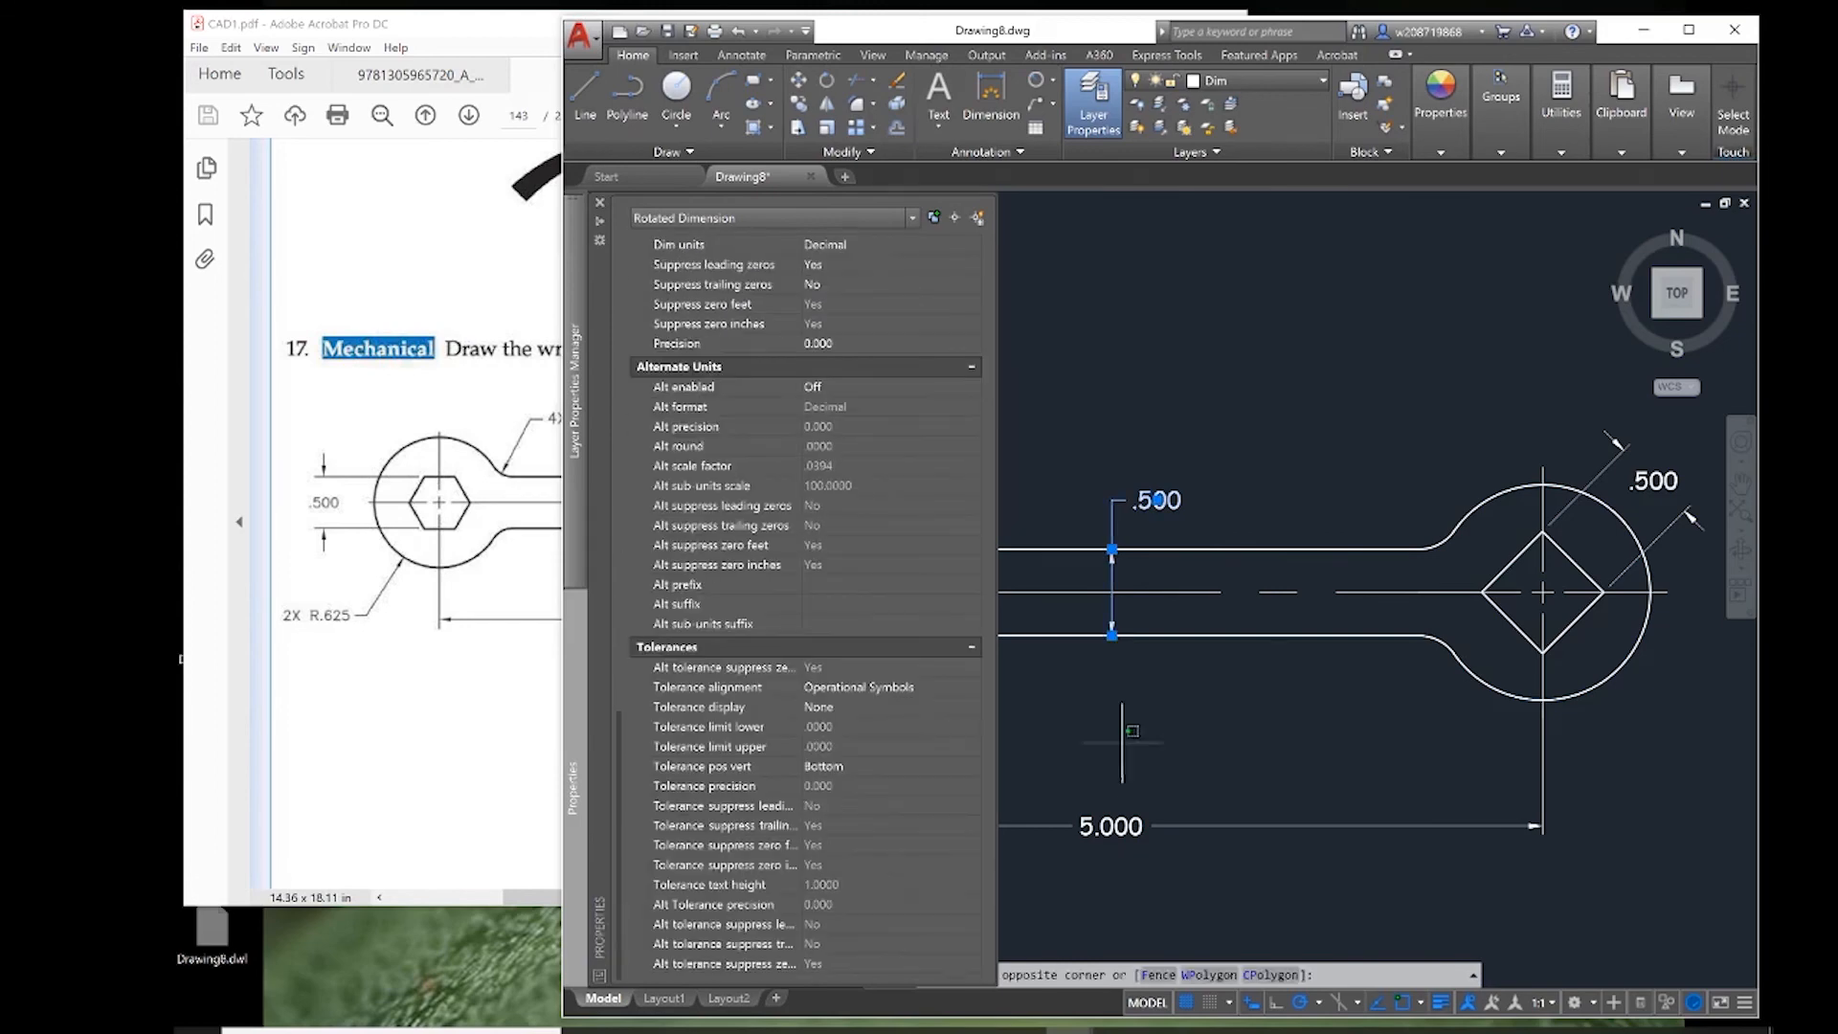
{"action": "key", "text": "Escape"}
- Delete the handle's height dimension and dimension the handle again between its upper and lower edges, centred on the handle
{"action": "key", "text": "Delete"}
{"action": "type", "text": "dim"}
{"action": "key", "text": "Return"}
{"action": "left_click", "coordinate": [1111, 550]}
{"action": "left_click", "coordinate": [1111, 636]}
{"action": "key", "text": "Escape"}
{"action": "key", "text": "Return"}
{"action": "key", "text": "Return"}
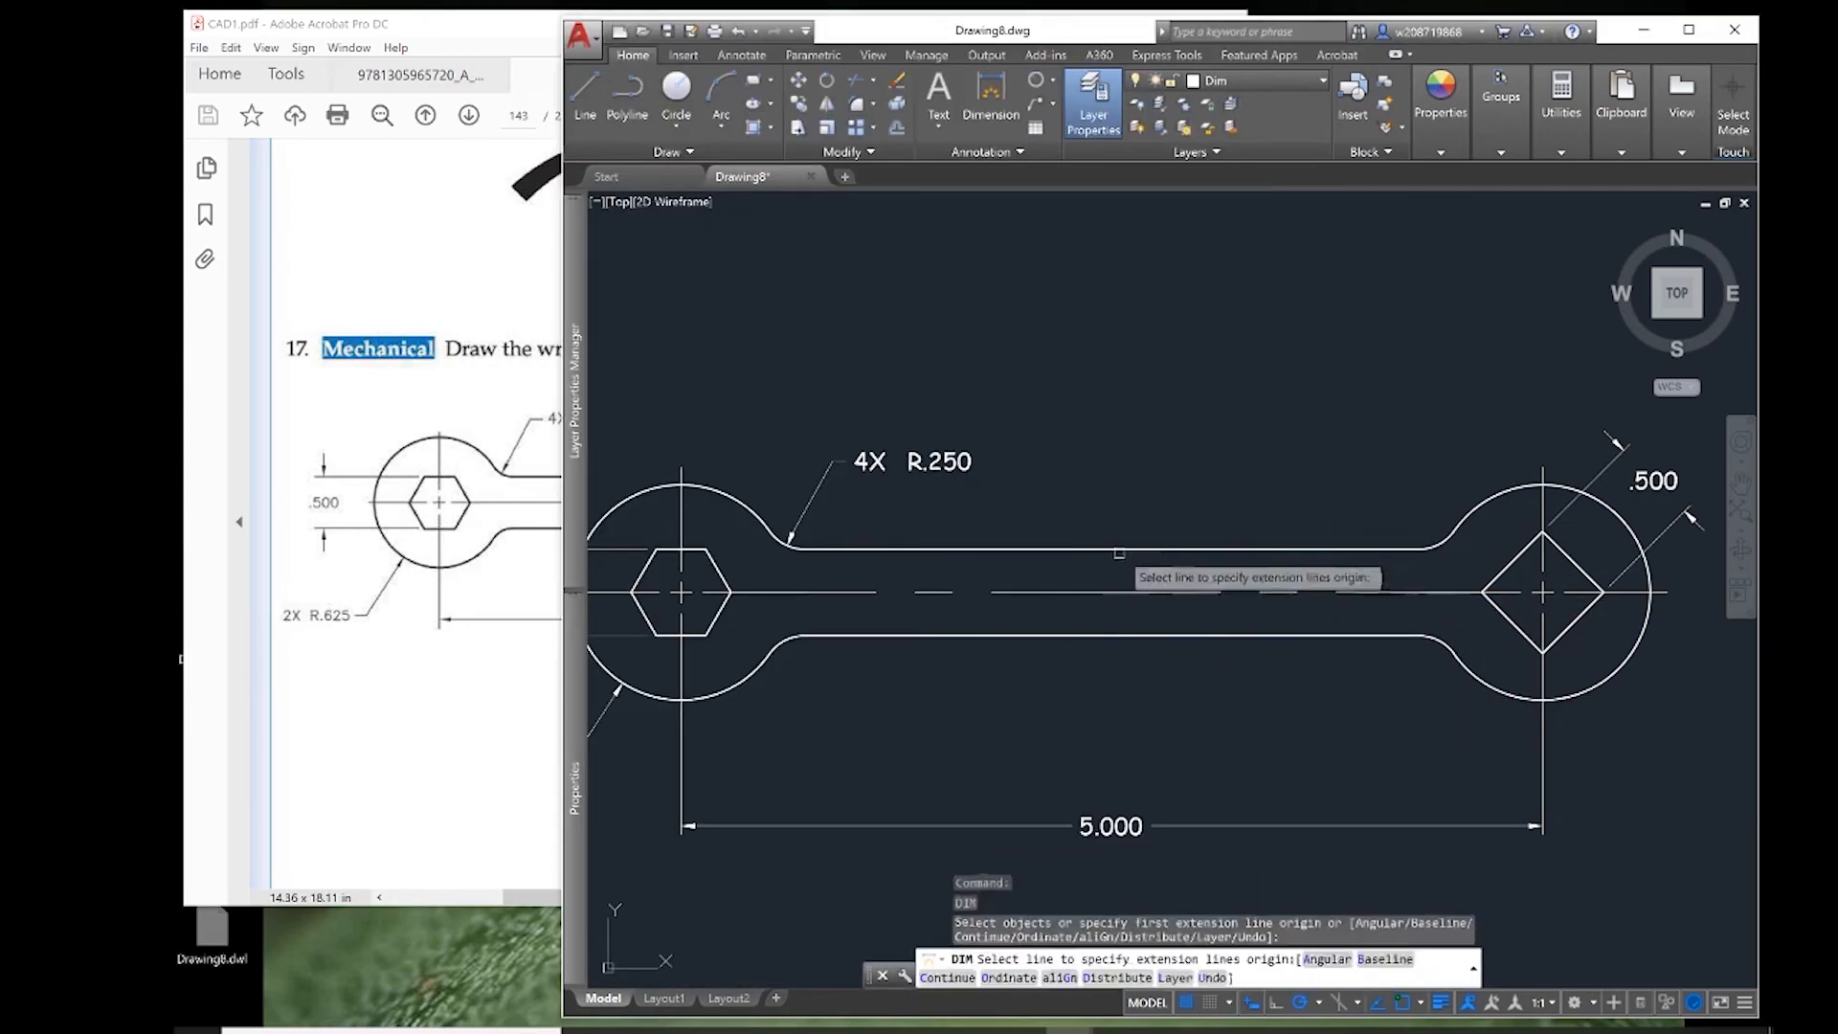
{"action": "left_click", "coordinate": [1111, 549]}
{"action": "left_click", "coordinate": [1111, 635]}
{"action": "left_click", "coordinate": [1113, 593]}
{"action": "key", "text": "Return"}
{"action": "key", "text": "Return"}
{"action": "left_click", "coordinate": [1112, 627]}
{"action": "left_click", "coordinate": [1112, 550]}
{"action": "key", "text": "Escape"}
{"action": "key", "text": "Escape"}
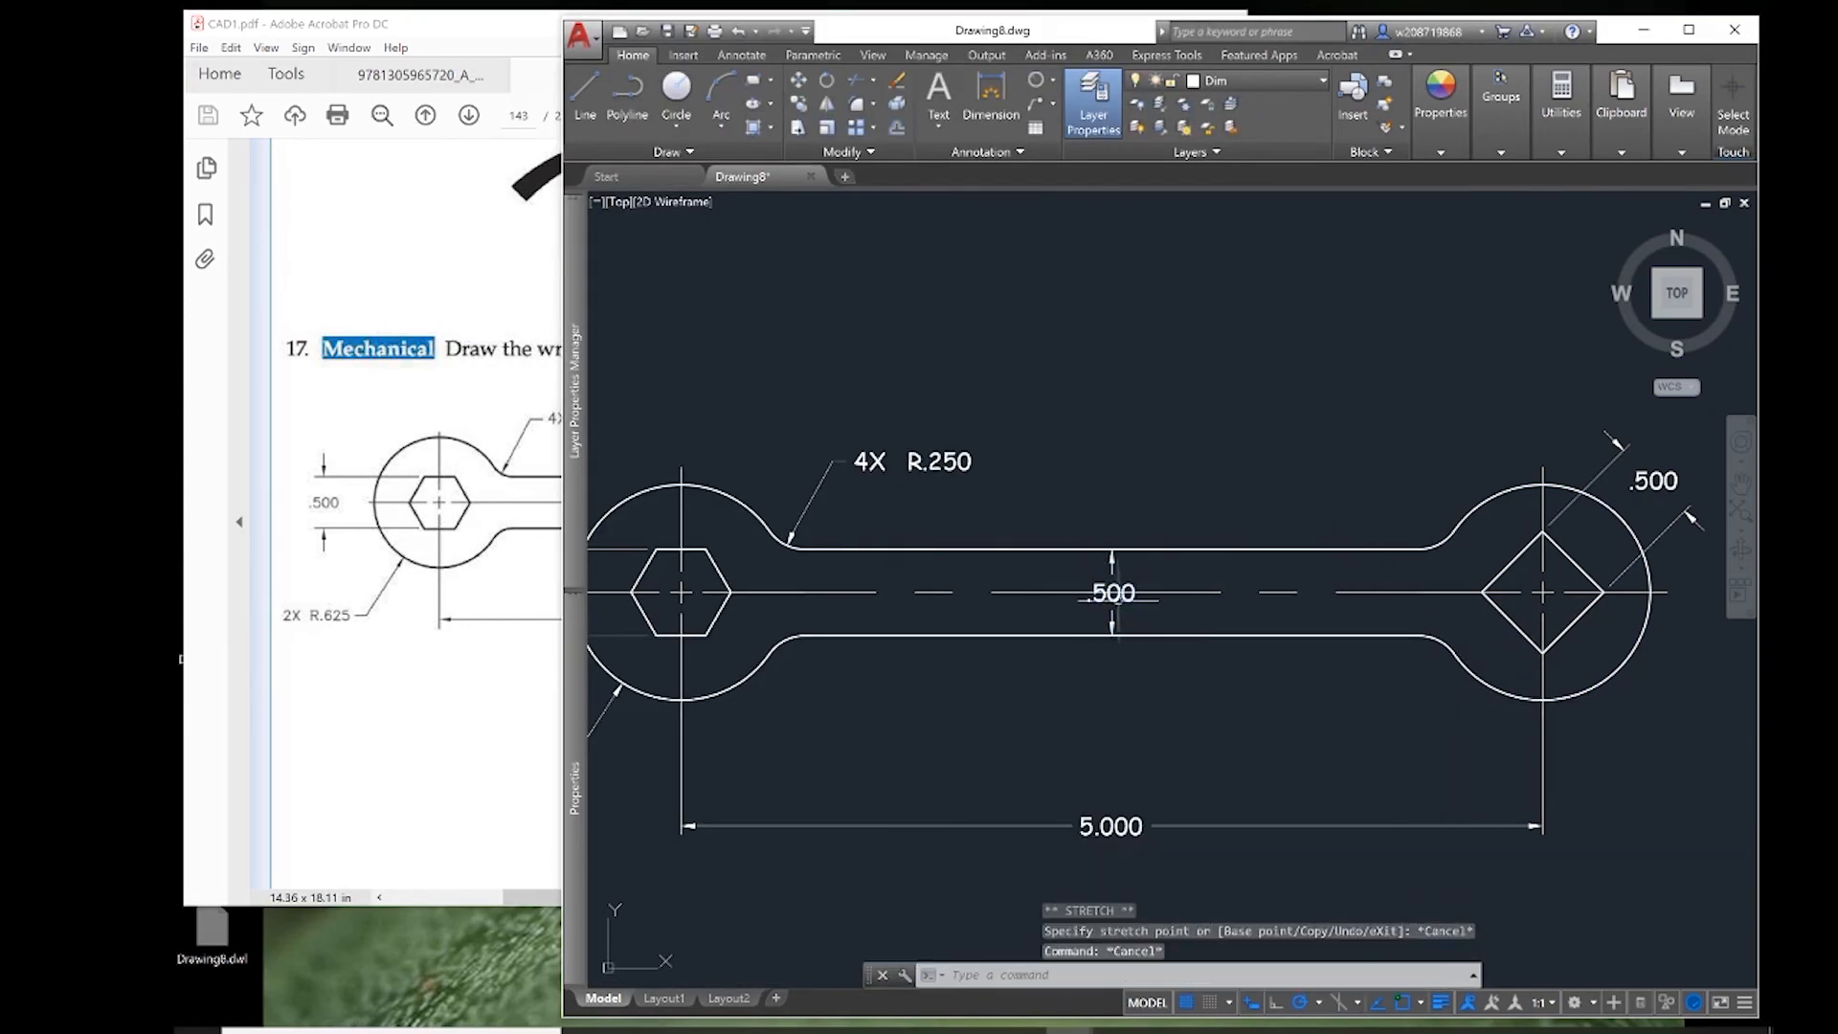
- Move the handle's .500 text above the handle and flip both arrowheads to the outside of the handle edges
{"action": "left_click", "coordinate": [1113, 600]}
{"action": "left_click", "coordinate": [1111, 592]}
{"action": "left_click", "coordinate": [1161, 482]}
{"action": "mouse_move", "coordinate": [1113, 551]}
{"action": "left_click", "coordinate": [1185, 632]}
{"action": "key", "text": "Escape"}
- Explode the handle's .500 height dimension into separate objects
{"action": "left_click", "coordinate": [1113, 524]}
{"action": "scroll", "coordinate": [1126, 567], "scroll_direction": "up", "scroll_amount": 6}
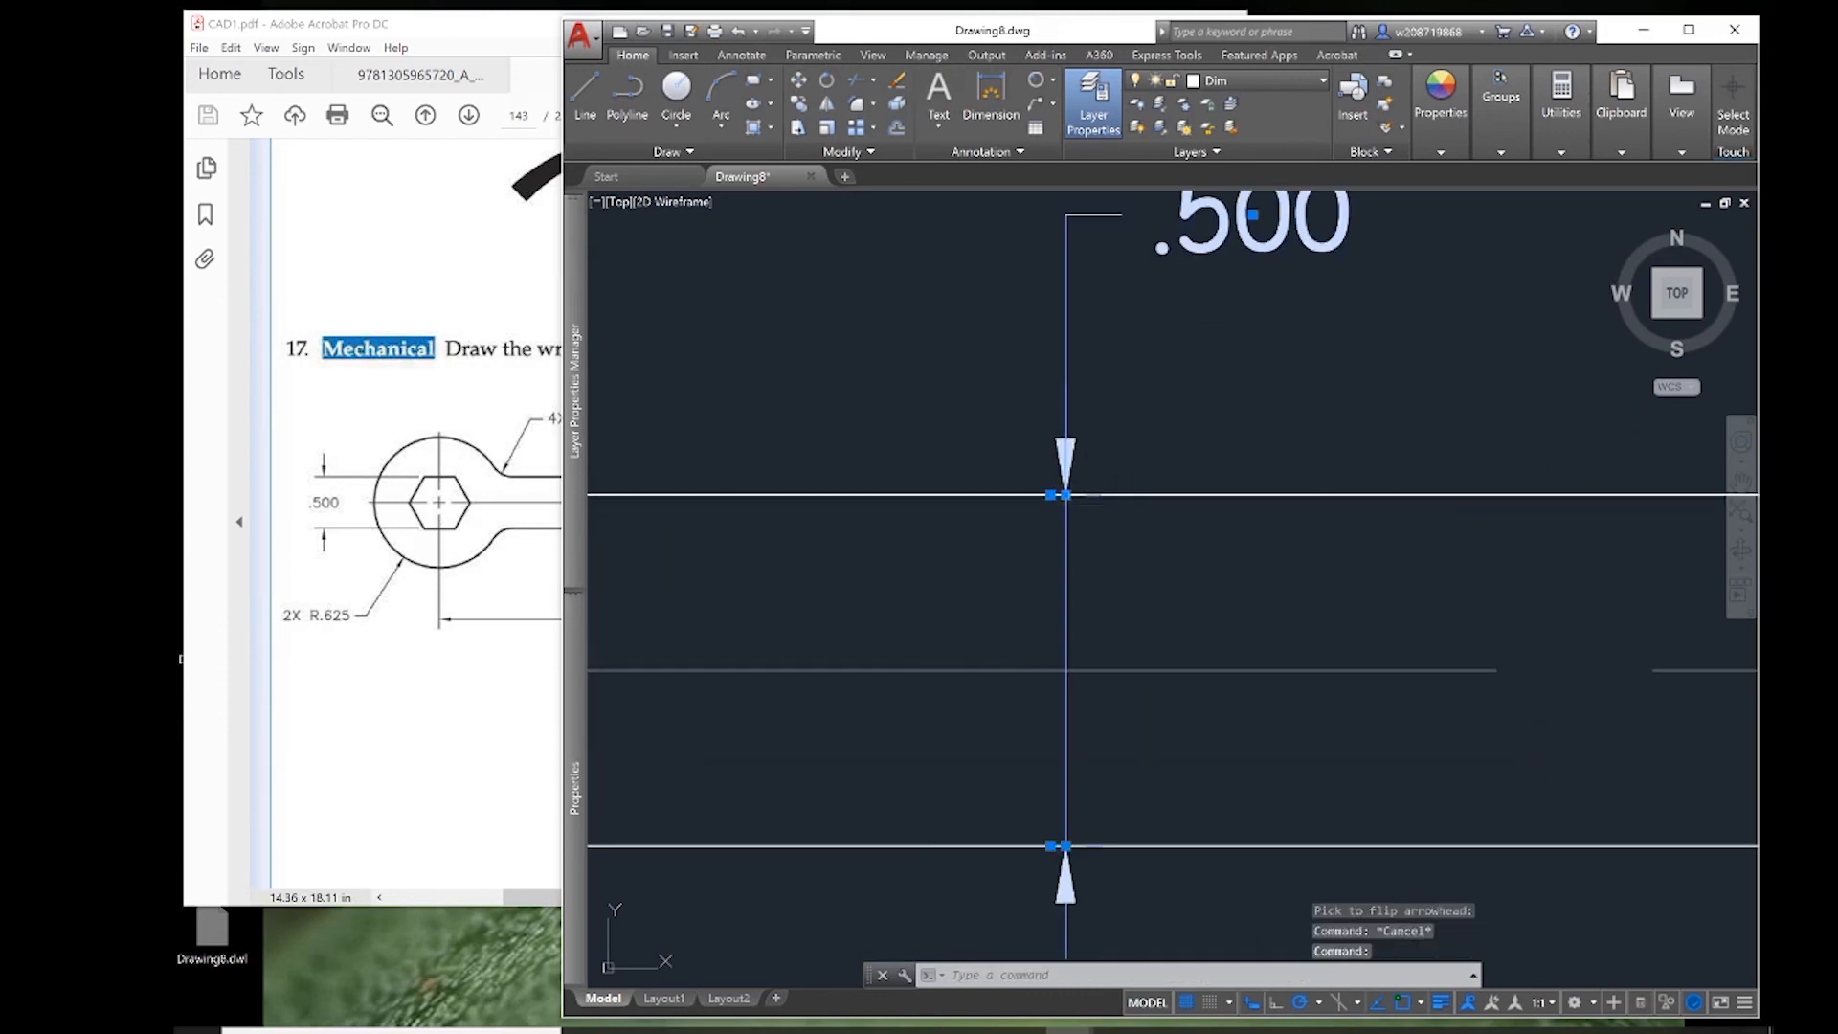
{"action": "scroll", "coordinate": [1079, 571], "scroll_direction": "down", "scroll_amount": 4}
{"action": "key", "text": "x"}
{"action": "key", "text": "Return"}
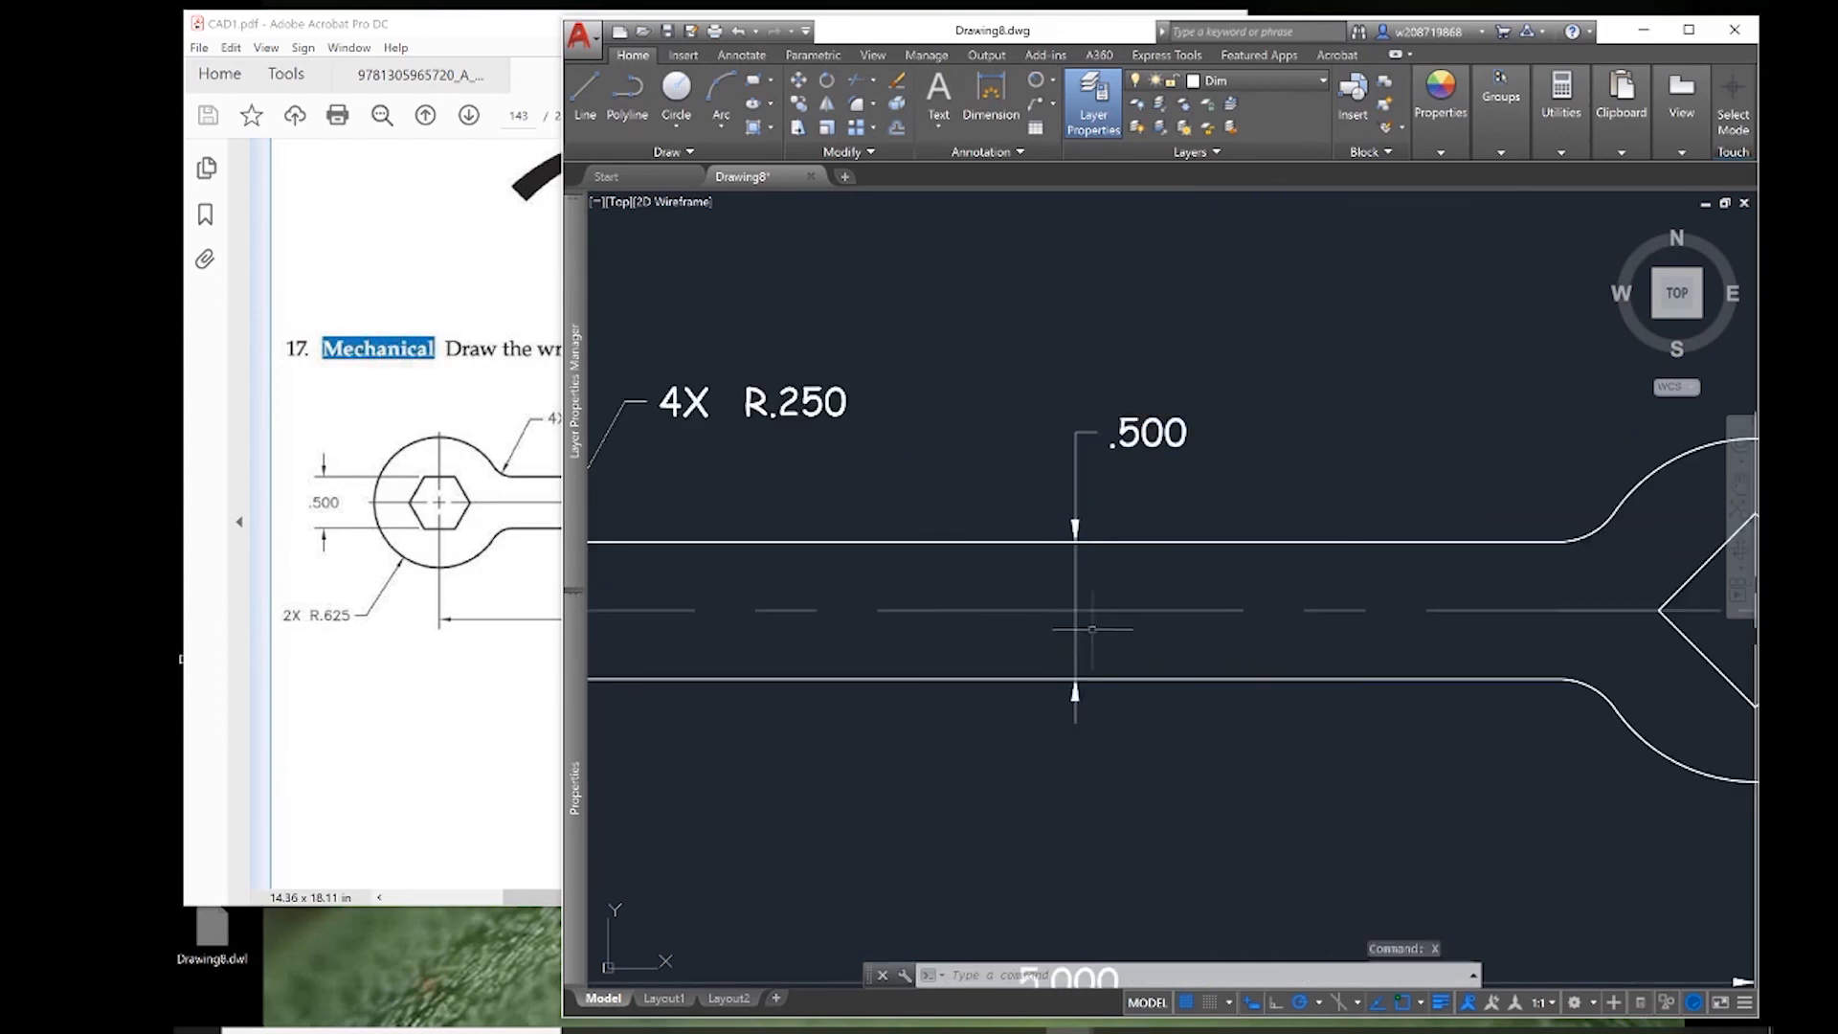
- Erase the exploded dimension's line segments between the handle's upper and lower edges
{"action": "left_click", "coordinate": [1092, 627]}
{"action": "left_click", "coordinate": [1064, 586]}
{"action": "key", "text": "Delete"}
{"action": "left_click", "coordinate": [1089, 578]}
{"action": "left_click", "coordinate": [1063, 563]}
{"action": "key", "text": "Delete"}
{"action": "left_click", "coordinate": [1099, 663]}
{"action": "left_click", "coordinate": [1062, 654]}
{"action": "key", "text": "Delete"}
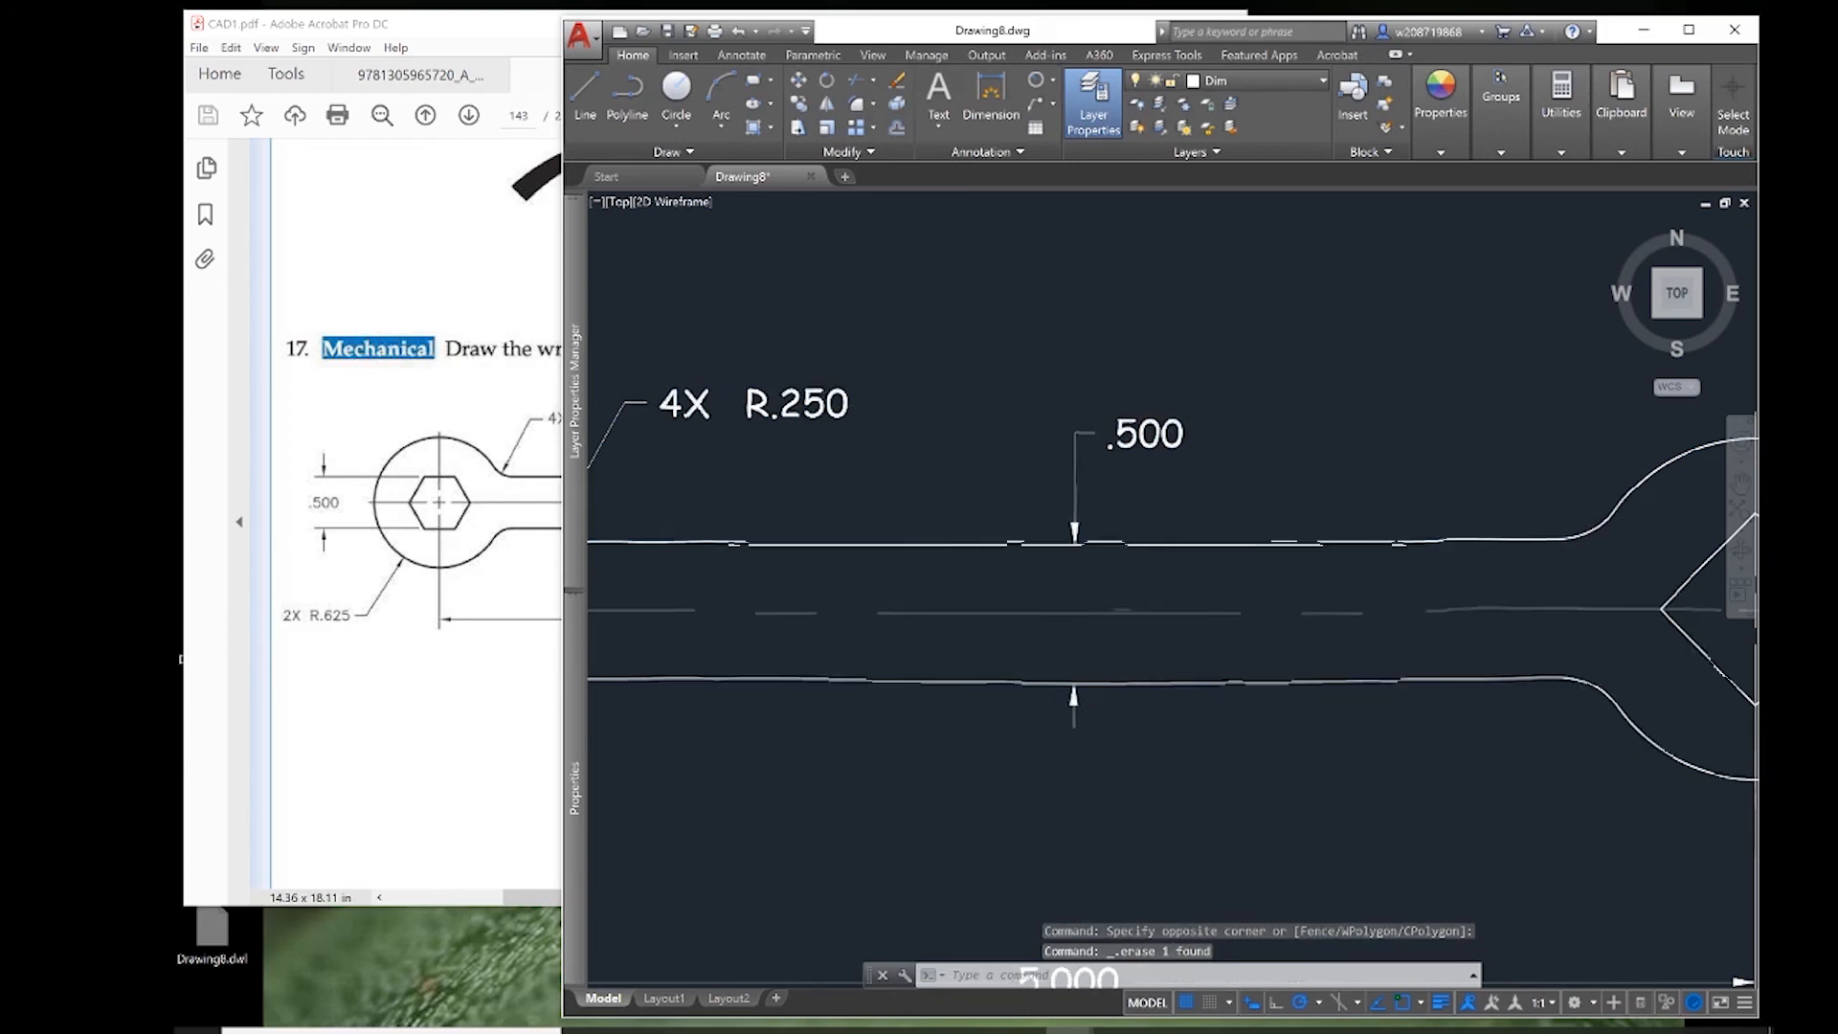
- Compare the fully dimensioned wrench with the exercise 17 figure in CAD1.pdf and return to the drawing
{"action": "scroll", "coordinate": [987, 552], "scroll_direction": "down", "scroll_amount": 5}
{"action": "middle_click_drag", "start_coordinate": [928, 460], "coordinate": [1038, 410]}
{"action": "left_click", "coordinate": [433, 412]}
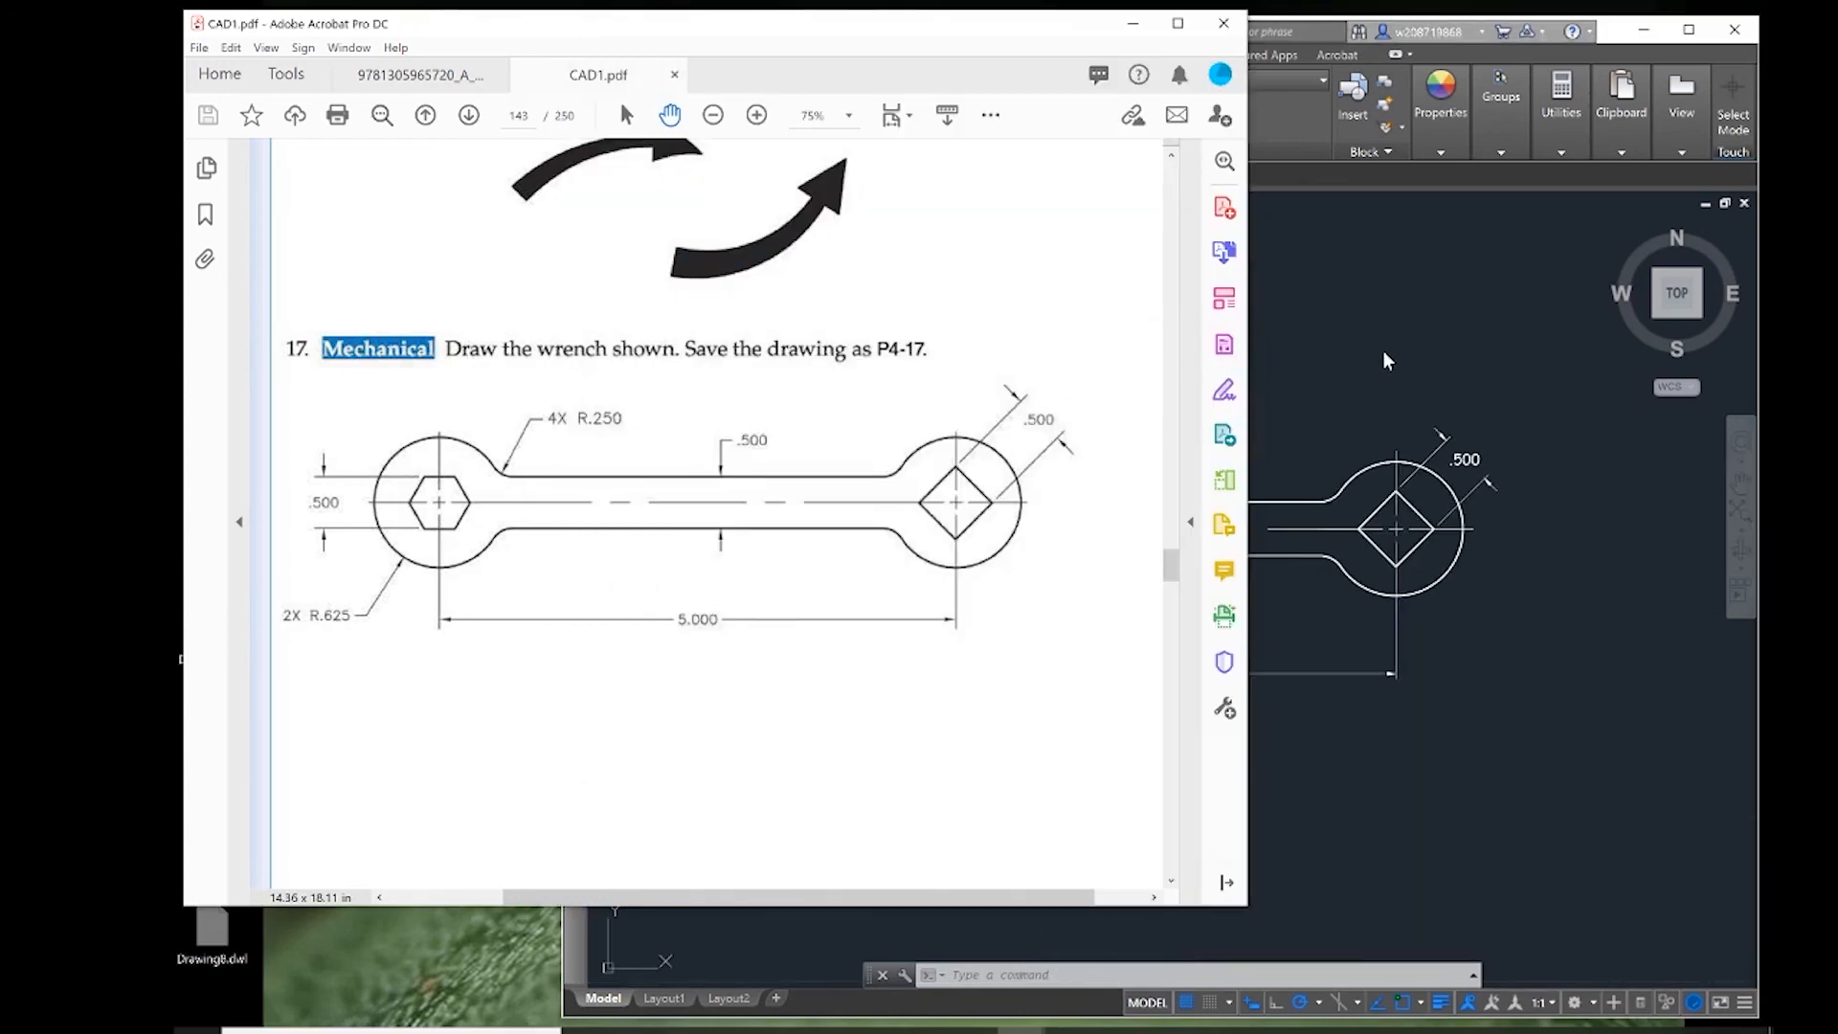
{"action": "left_click", "coordinate": [1377, 348]}
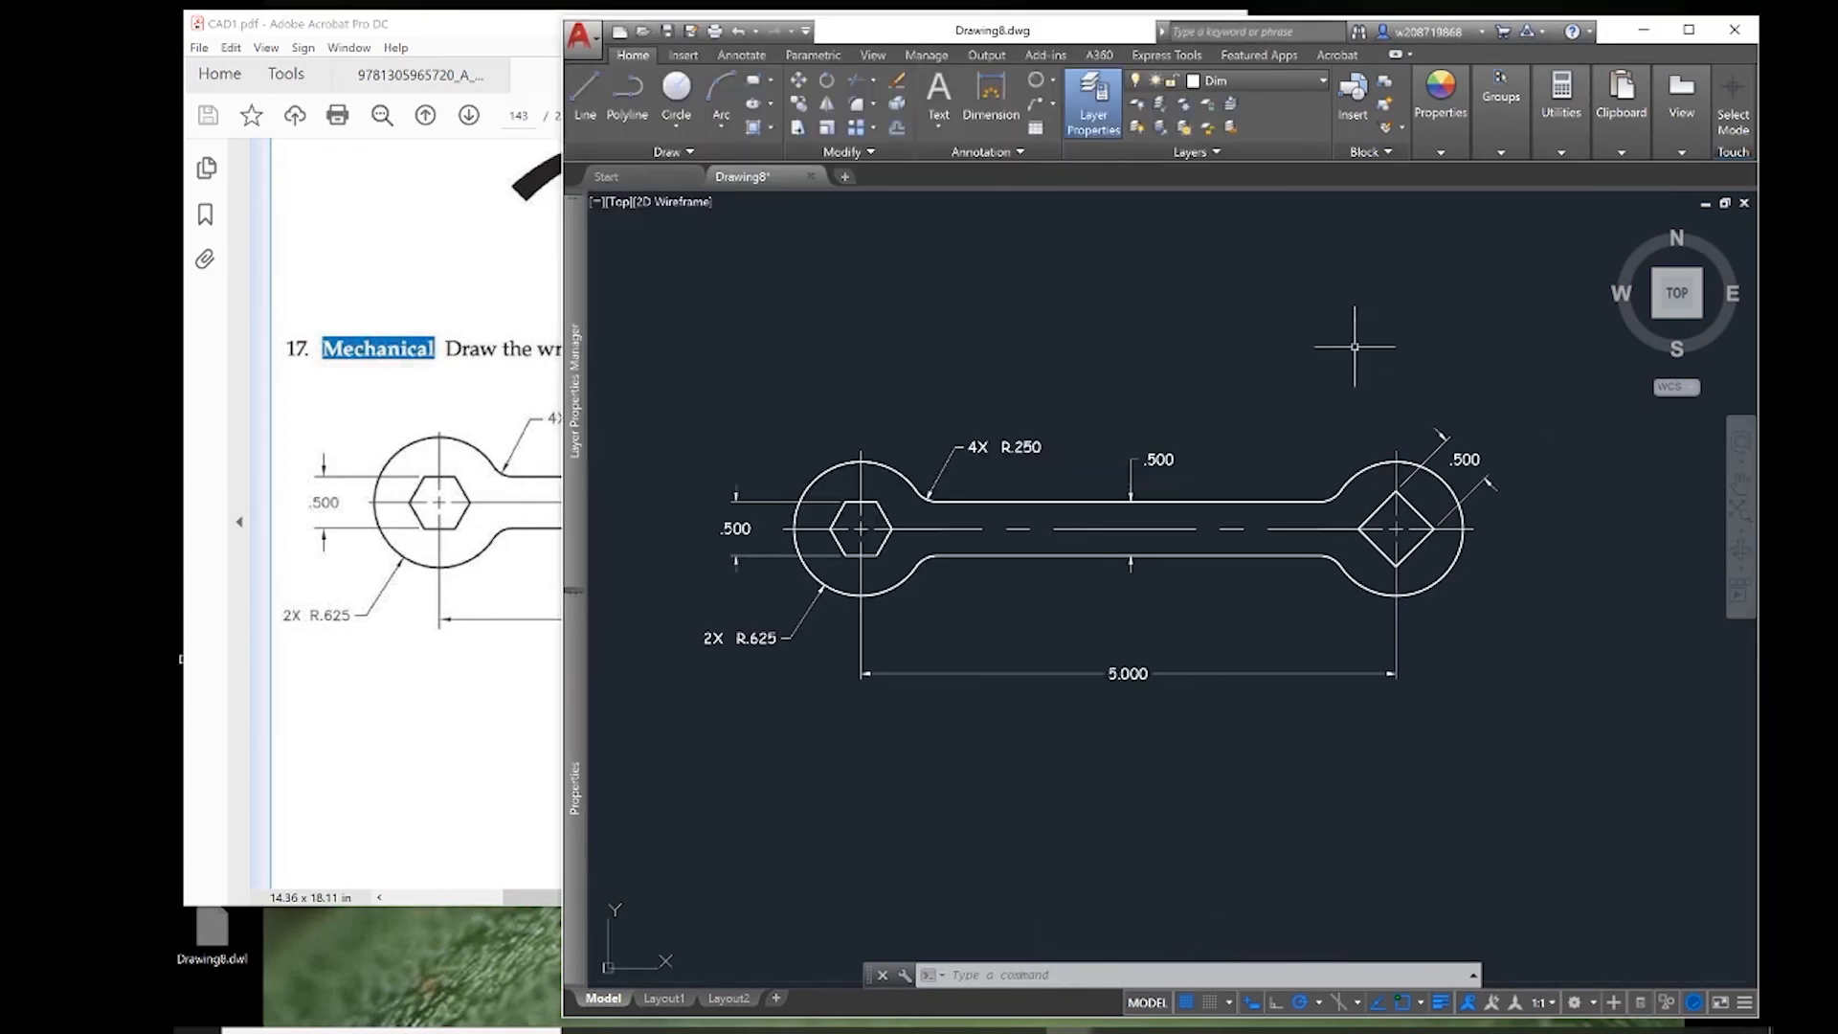